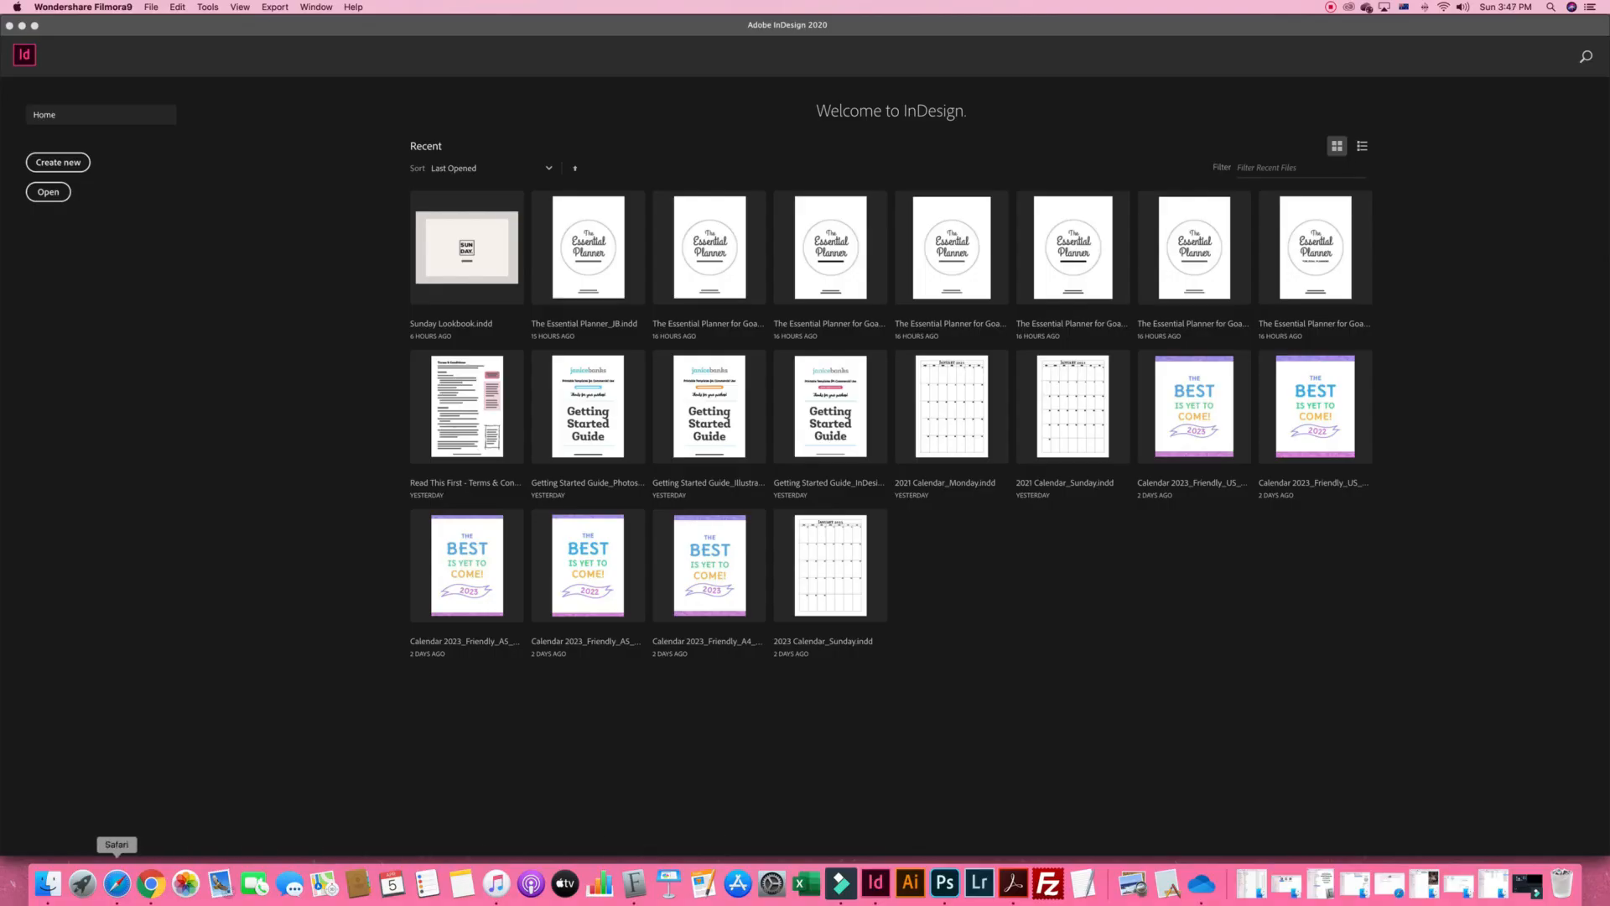
Switch to Finder and go through JB Templates and The Essential Planner to The Essential Planner for Goal Planning Template folder
left_click(48, 883)
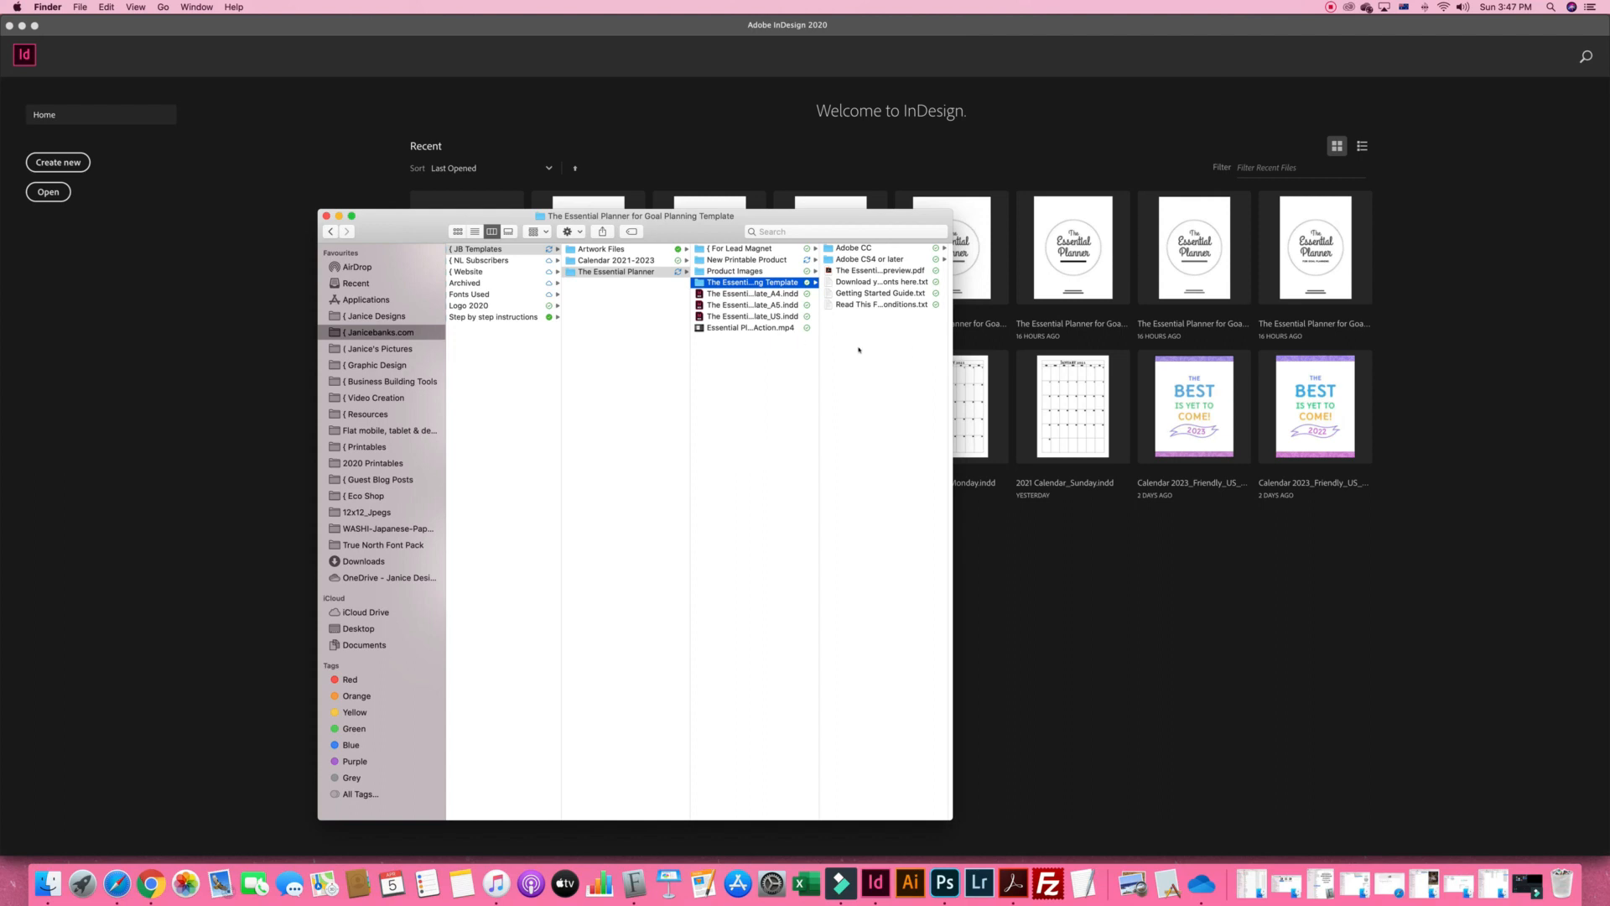
key("Left")
key("Left")
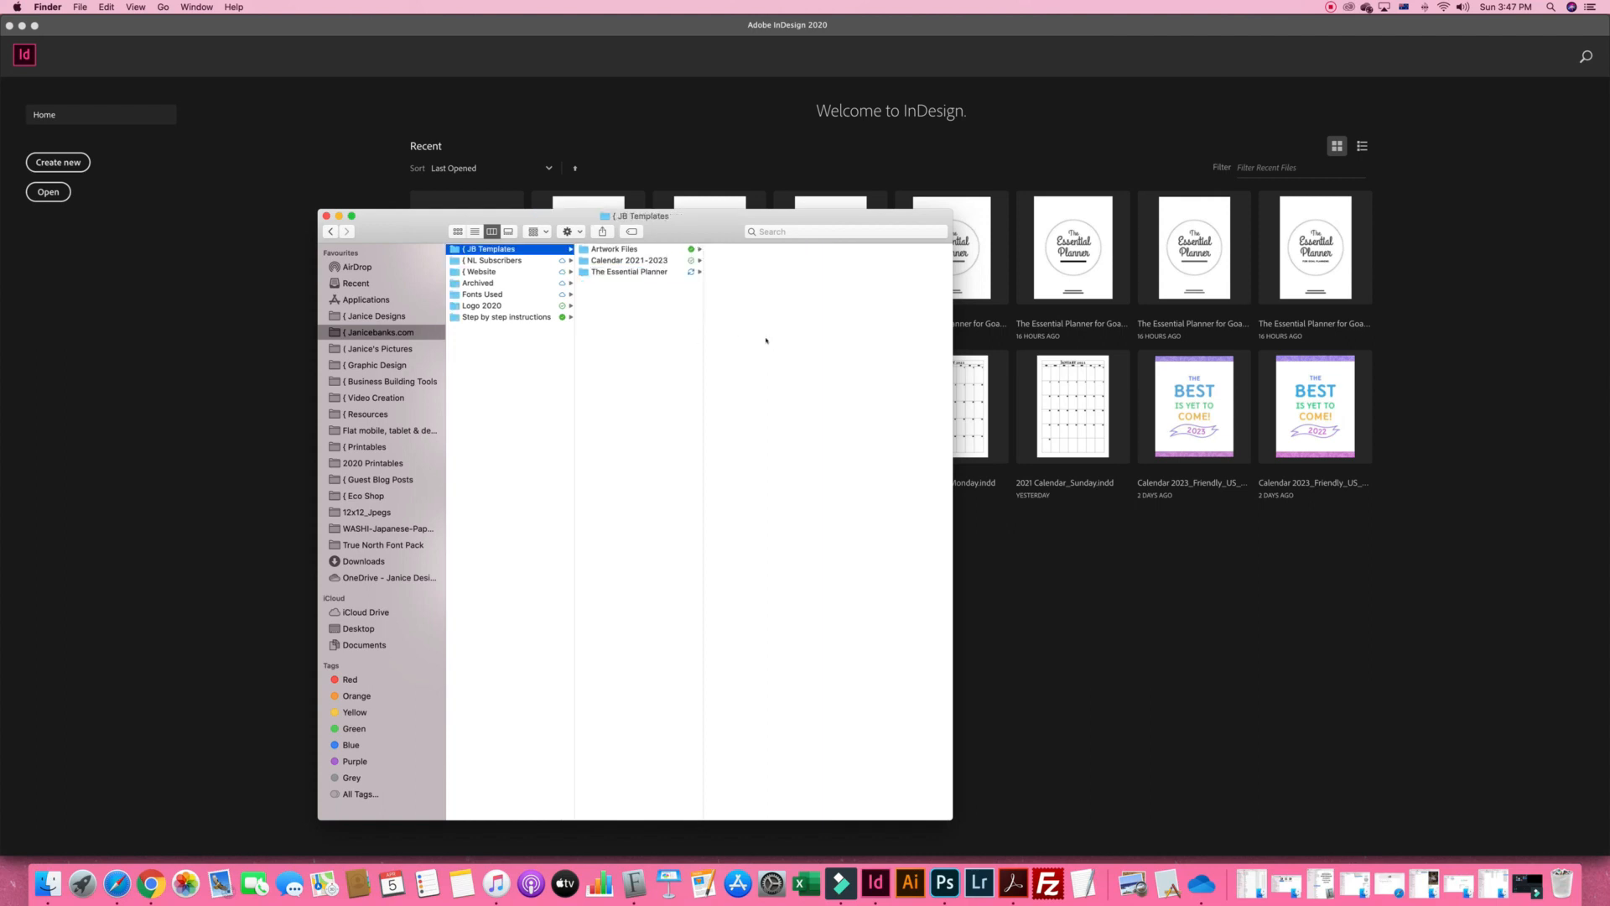
key("Right")
key("Down")
key("Down")
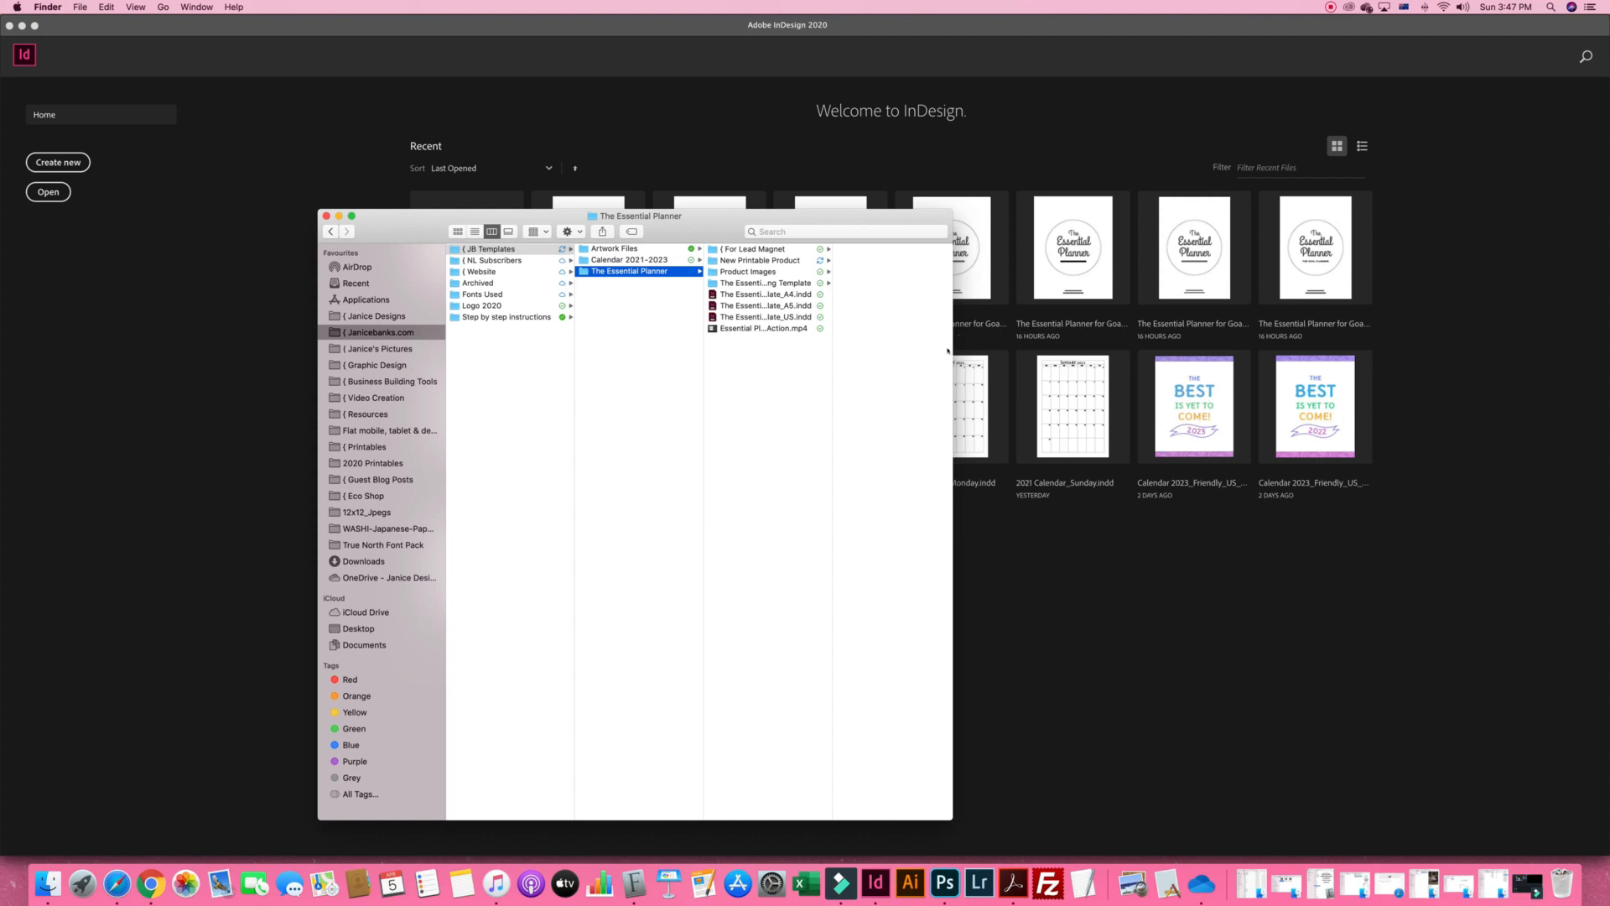
key("Right")
key("Down")
key("Down")
key("Down")
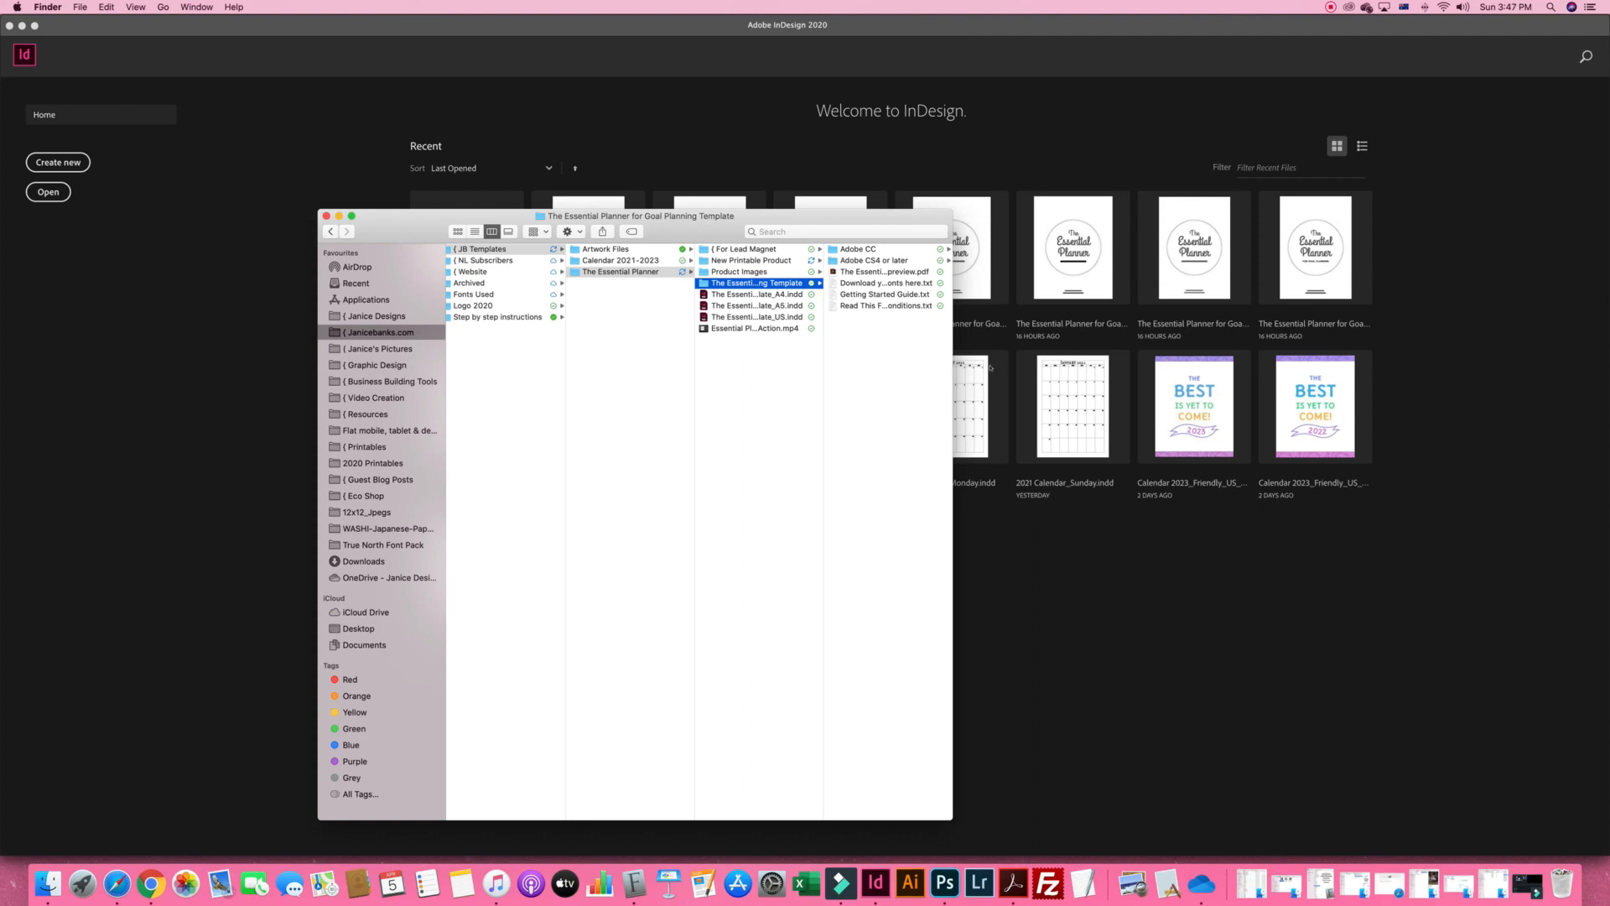
Look into the template's Adobe CS4 or later folder, ending on the Adobe CC folder
left_click_drag(896, 216, 841, 219)
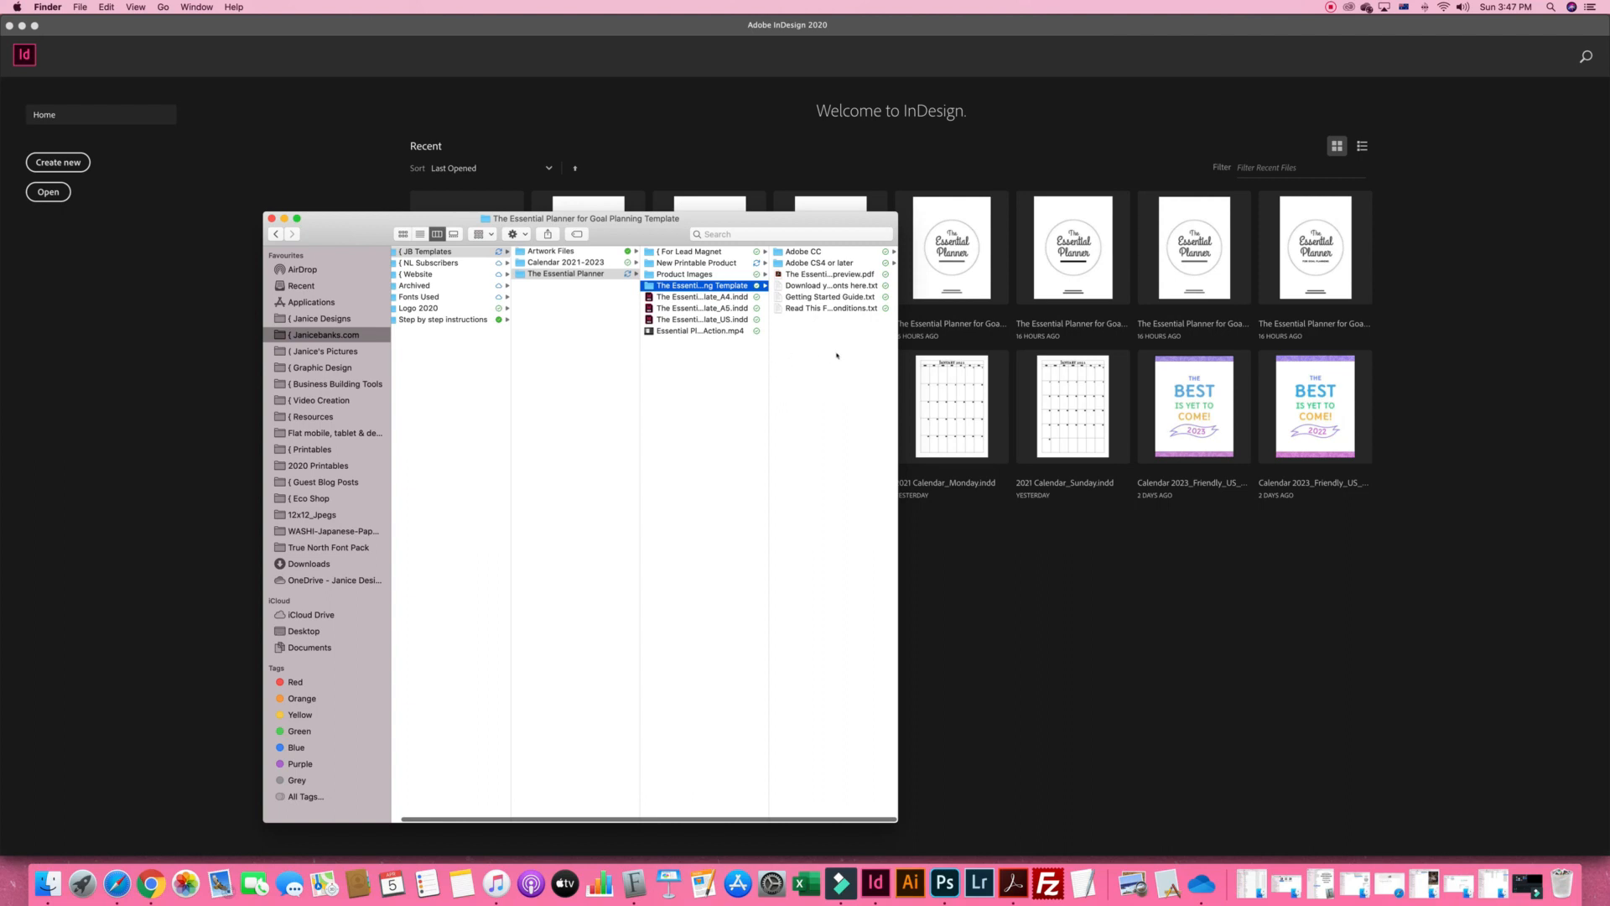
left_click(856, 455)
key("Right")
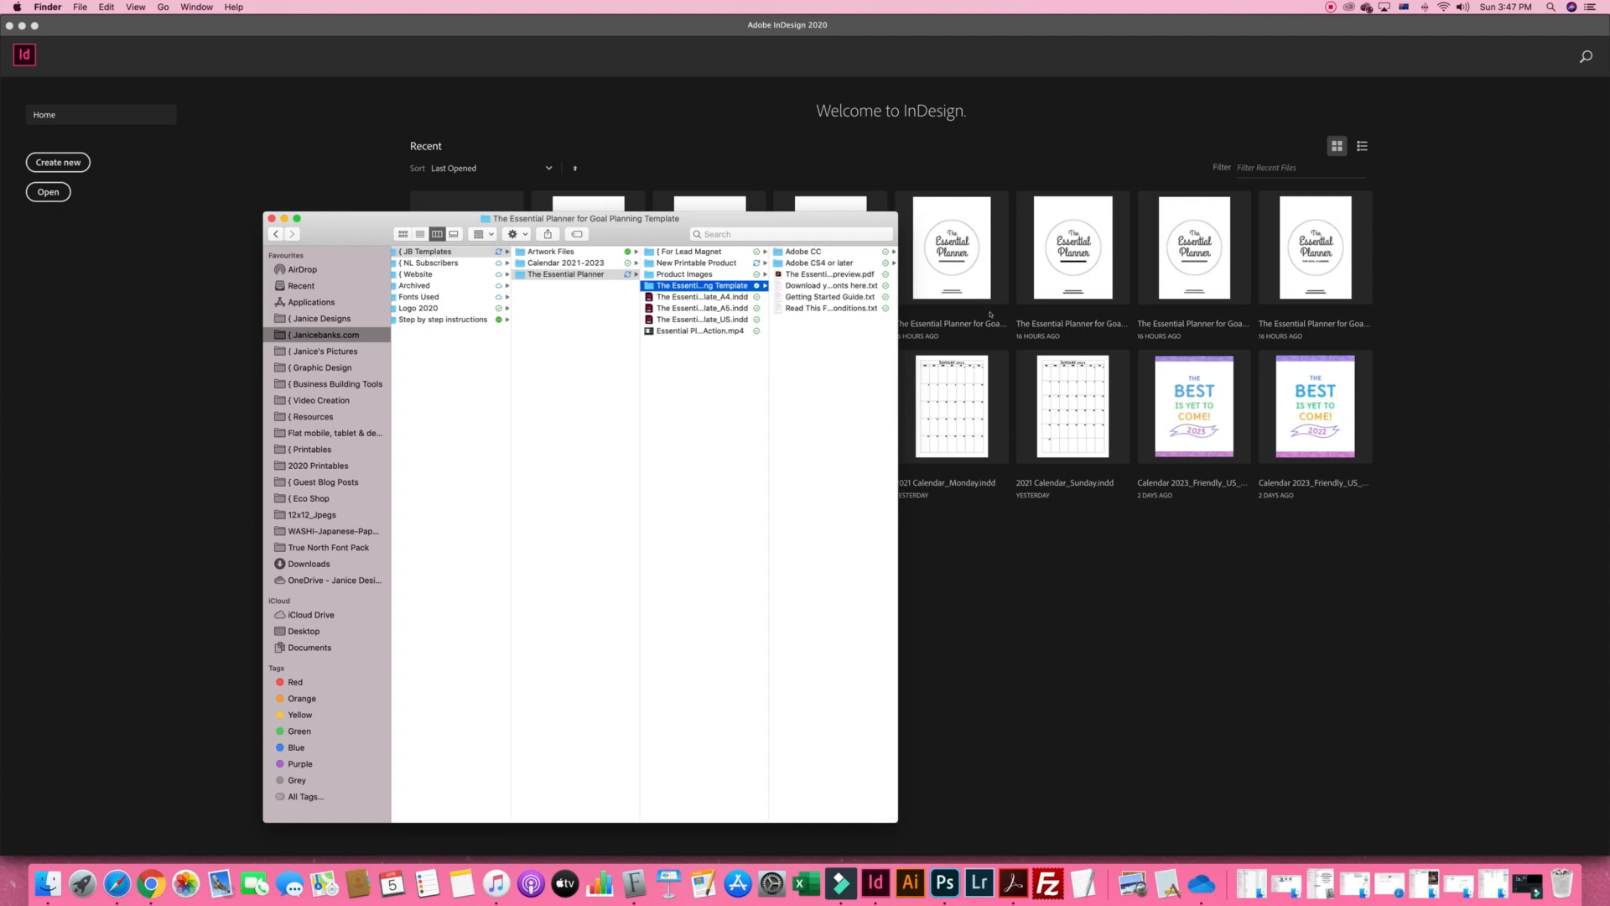
key("Right")
key("Down")
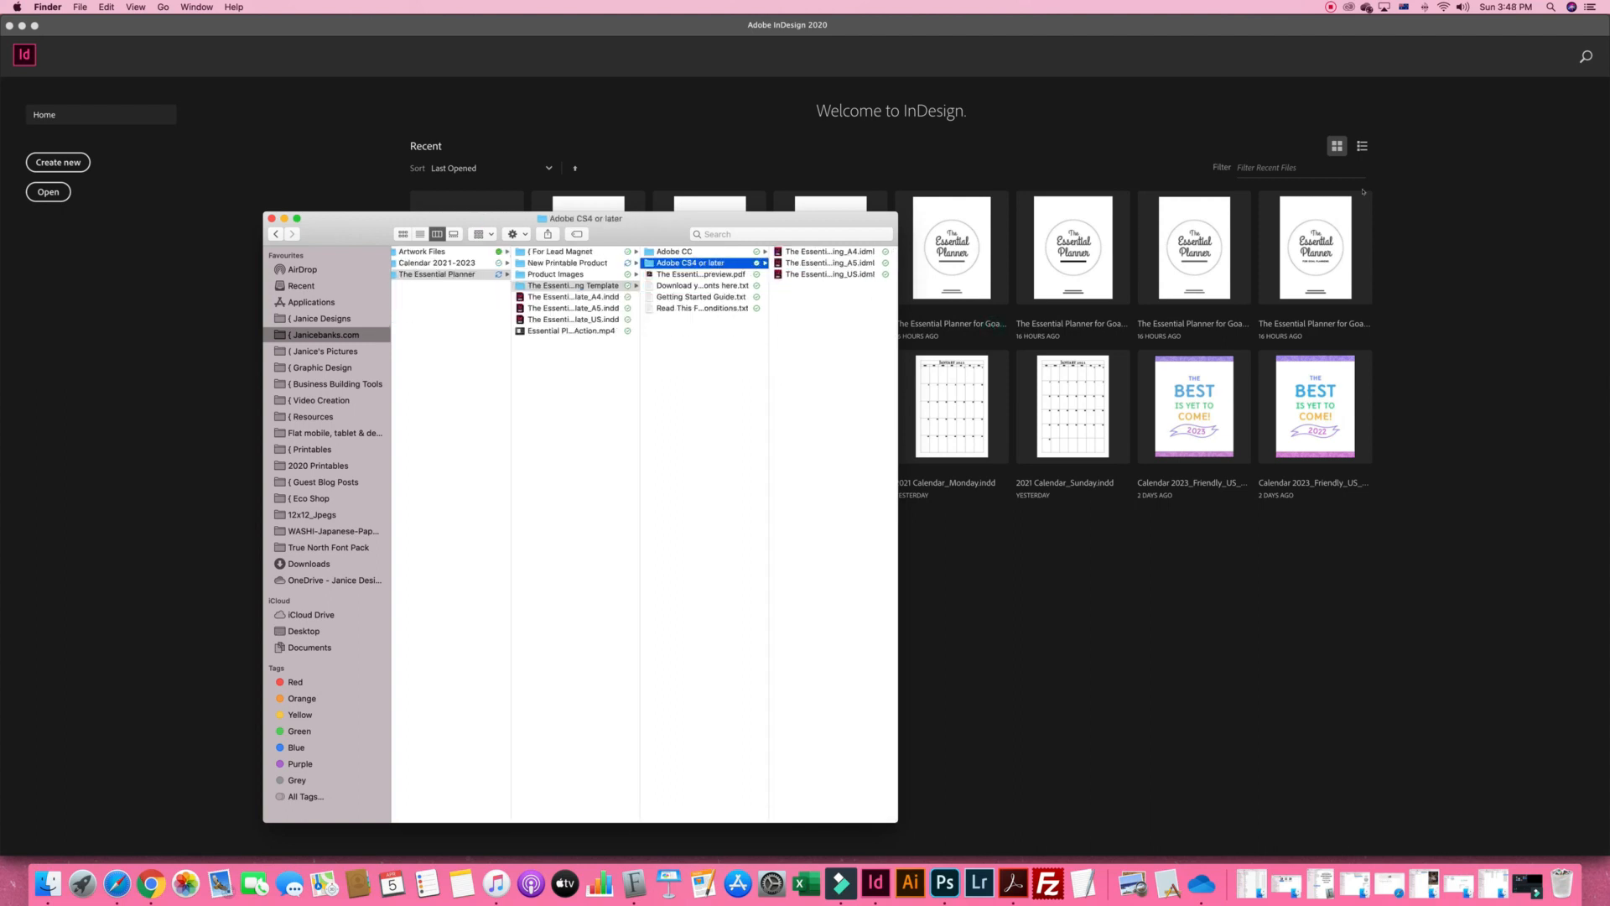
key("Up")
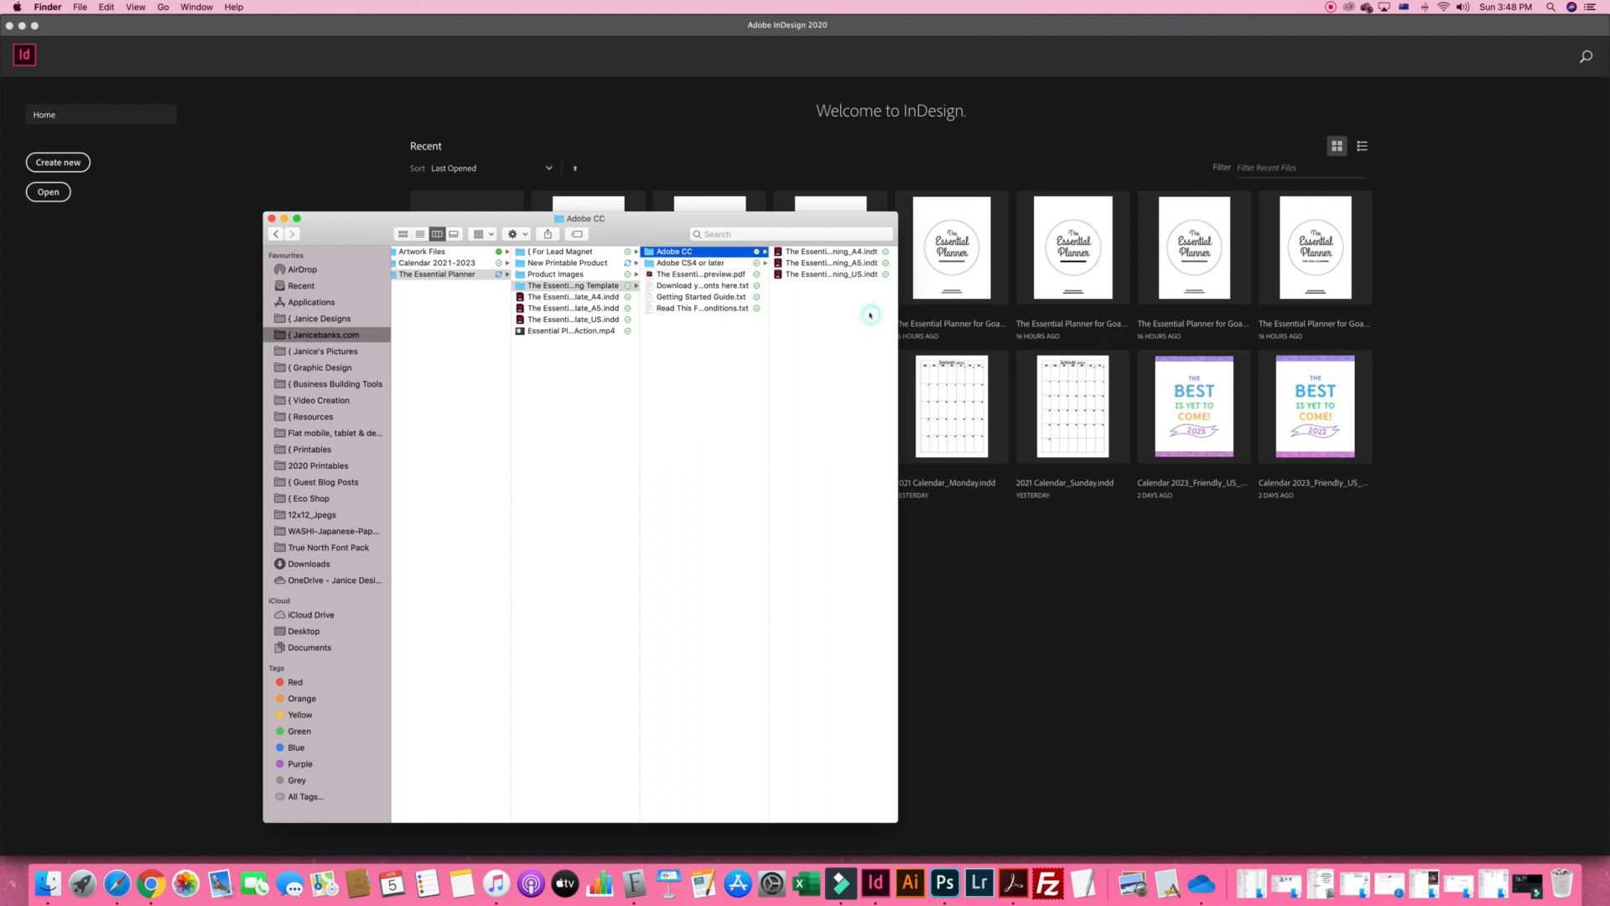
Widen the Finder window and the Adobe CC file column so the template file names can be read in full
left_click_drag(898, 277, 1053, 276)
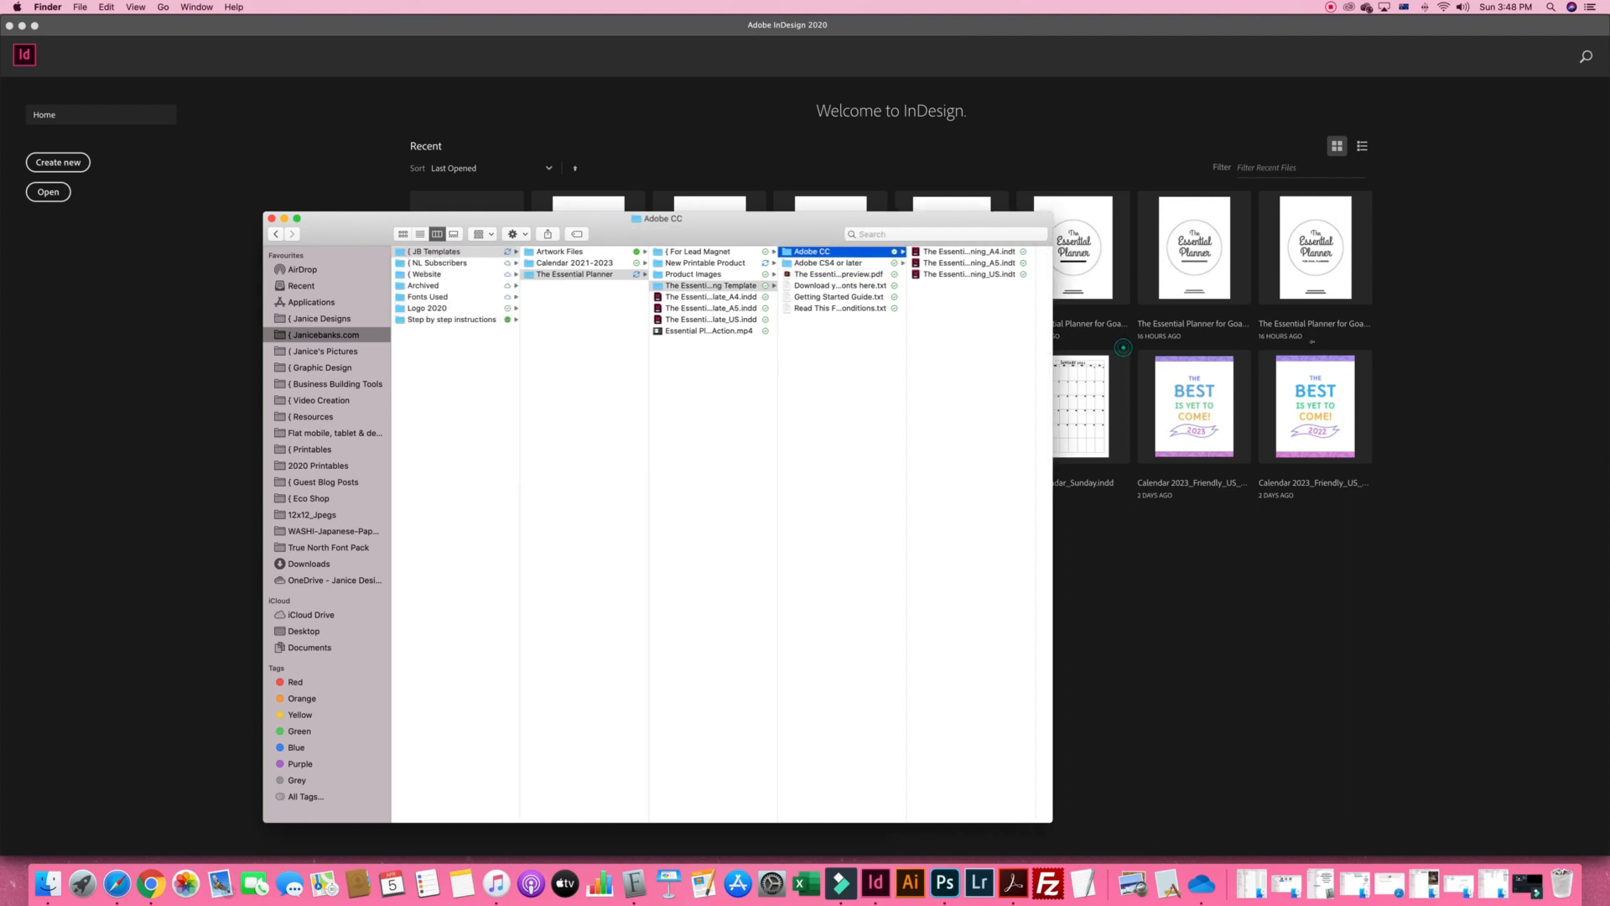
key("Right")
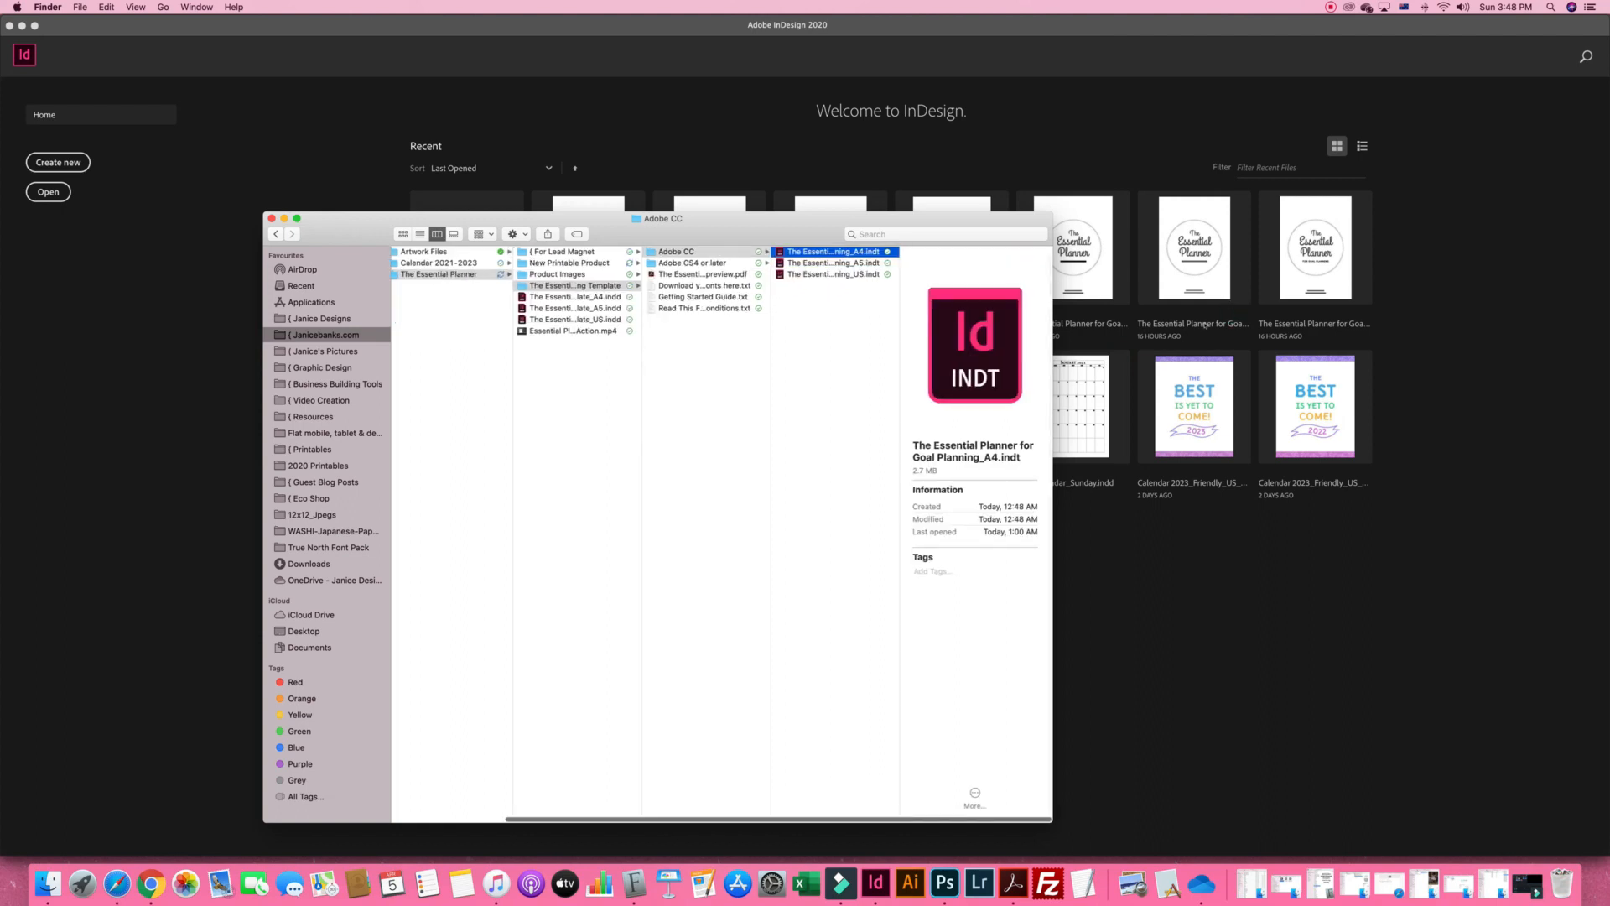
left_click_drag(902, 286, 978, 284)
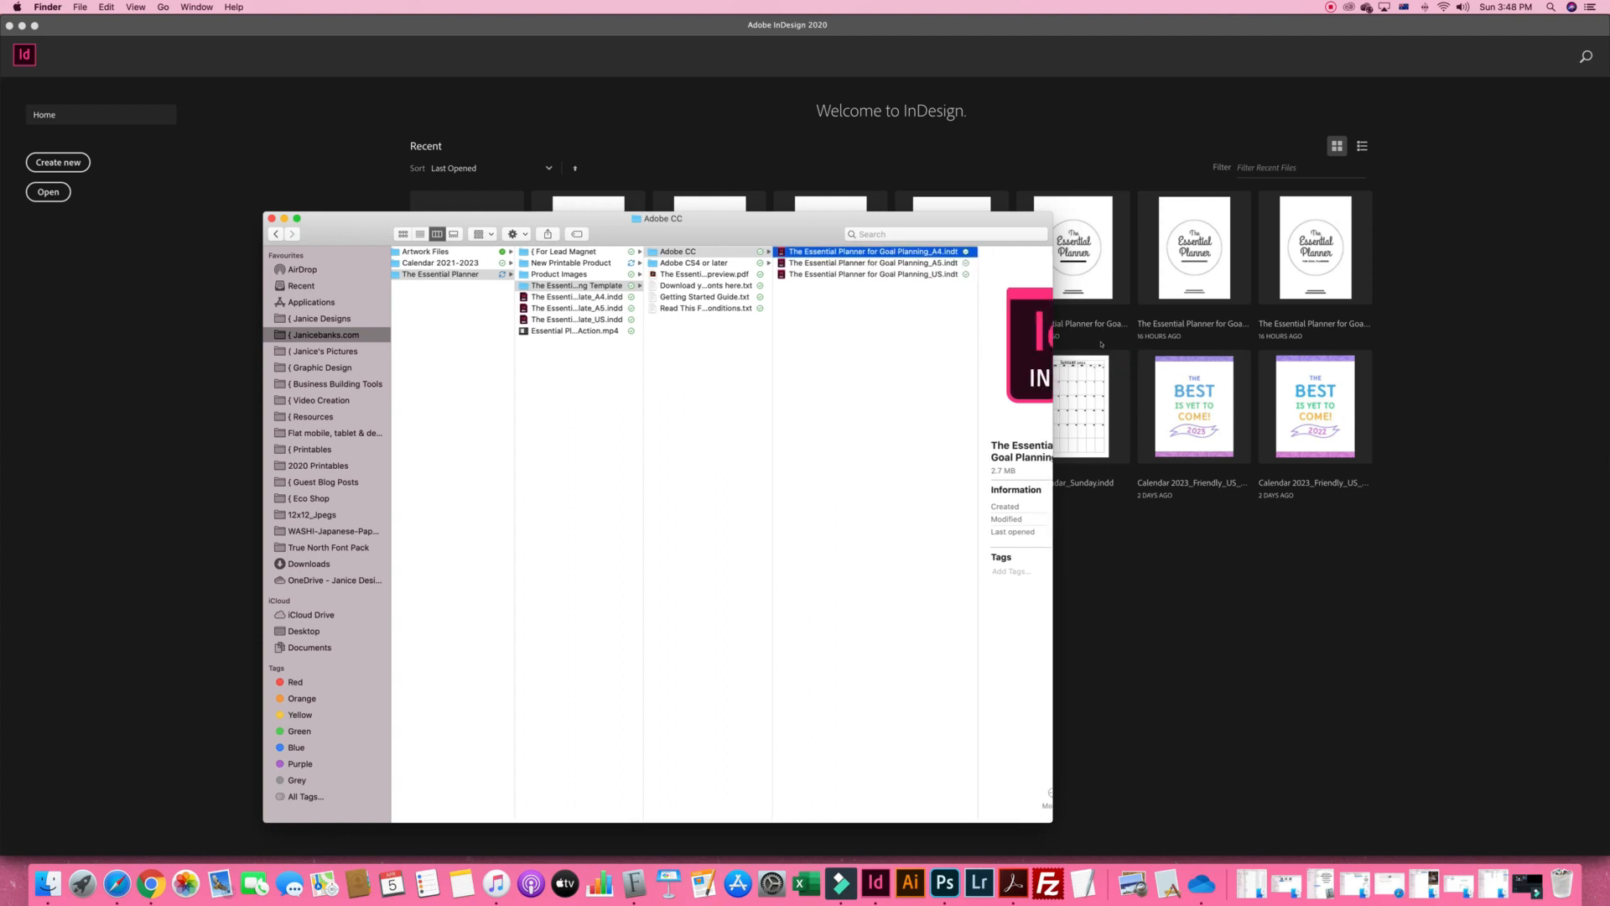
Open the A4 template file The Essential Planner for Goal Planning_A4.indt in InDesign
left_click(946, 274)
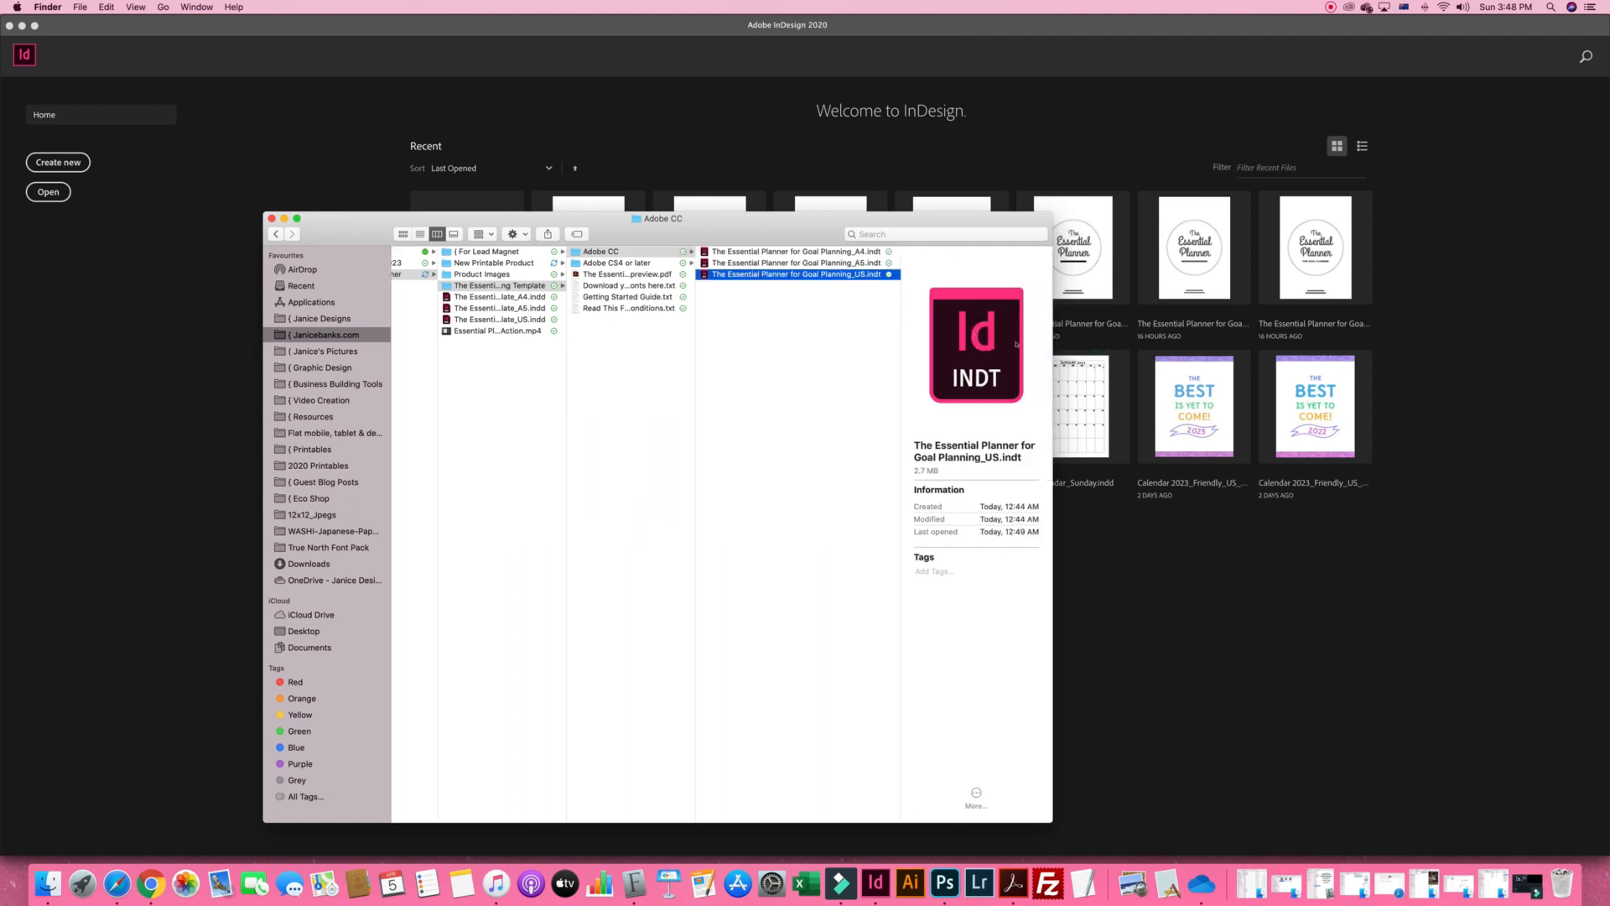
key("Up")
key("Up")
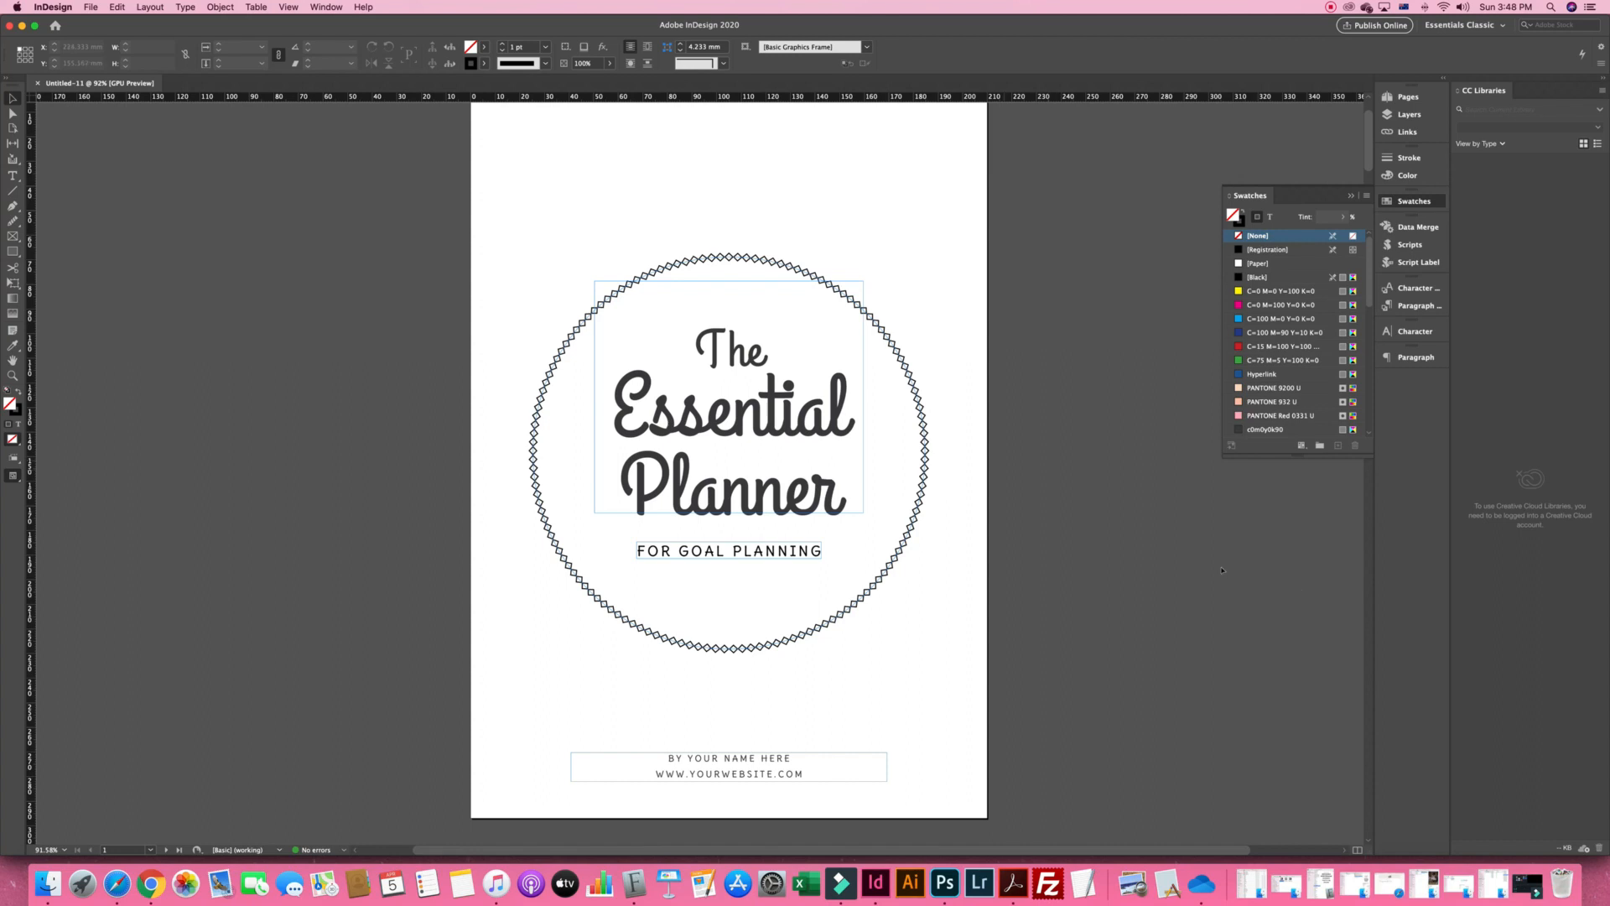
Show the document's list of pages and turn on Overprint Preview
left_click(1409, 114)
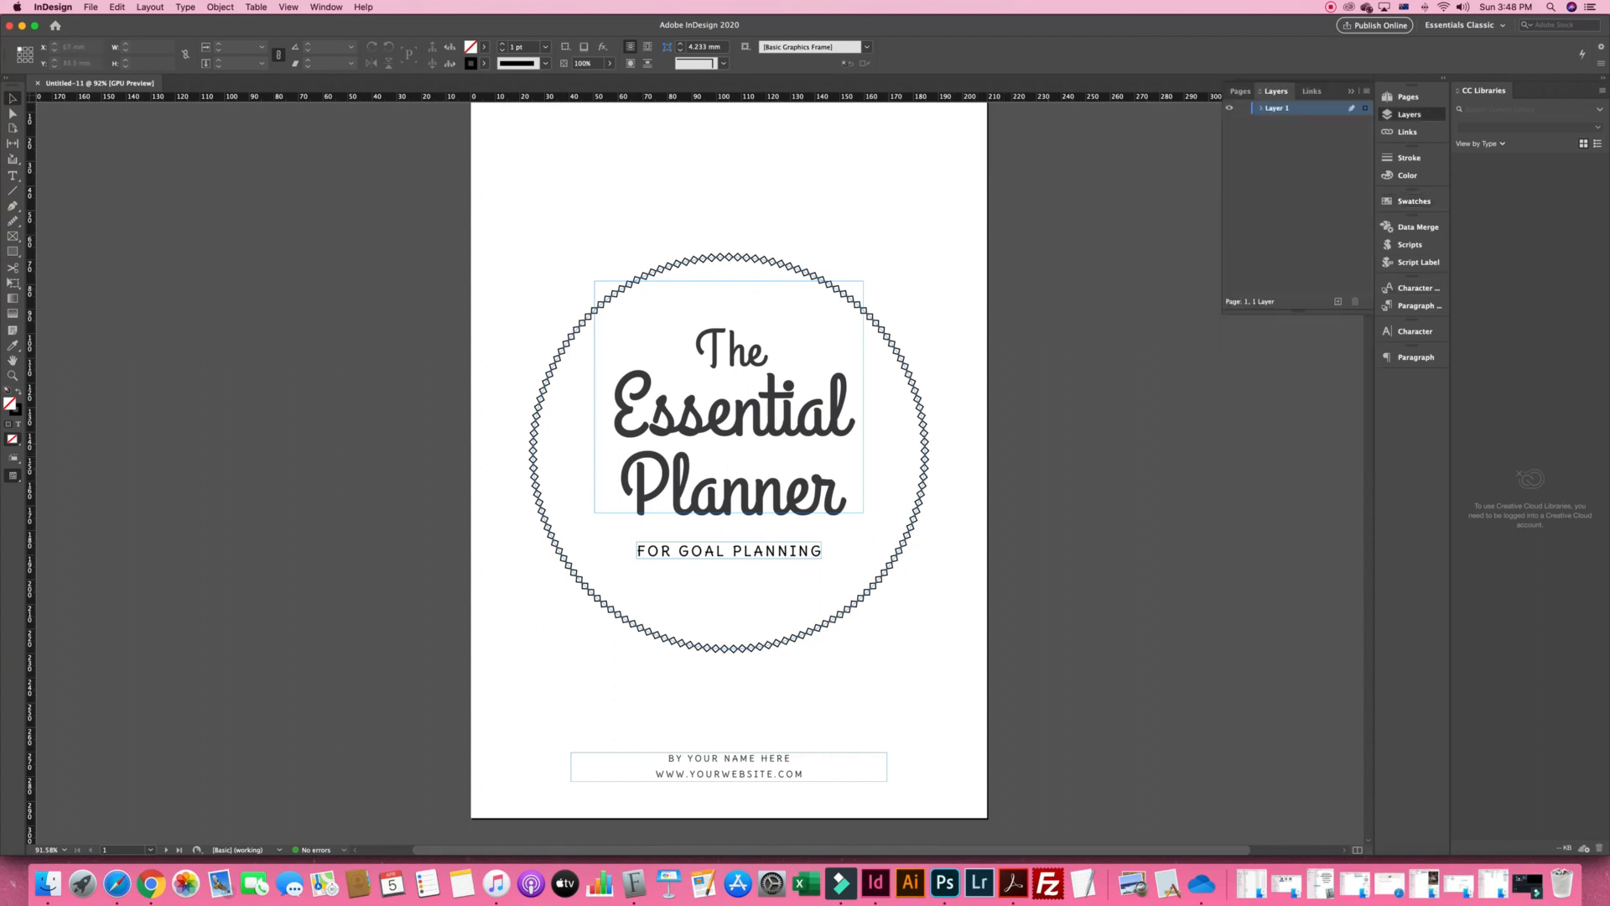
left_click(1241, 91)
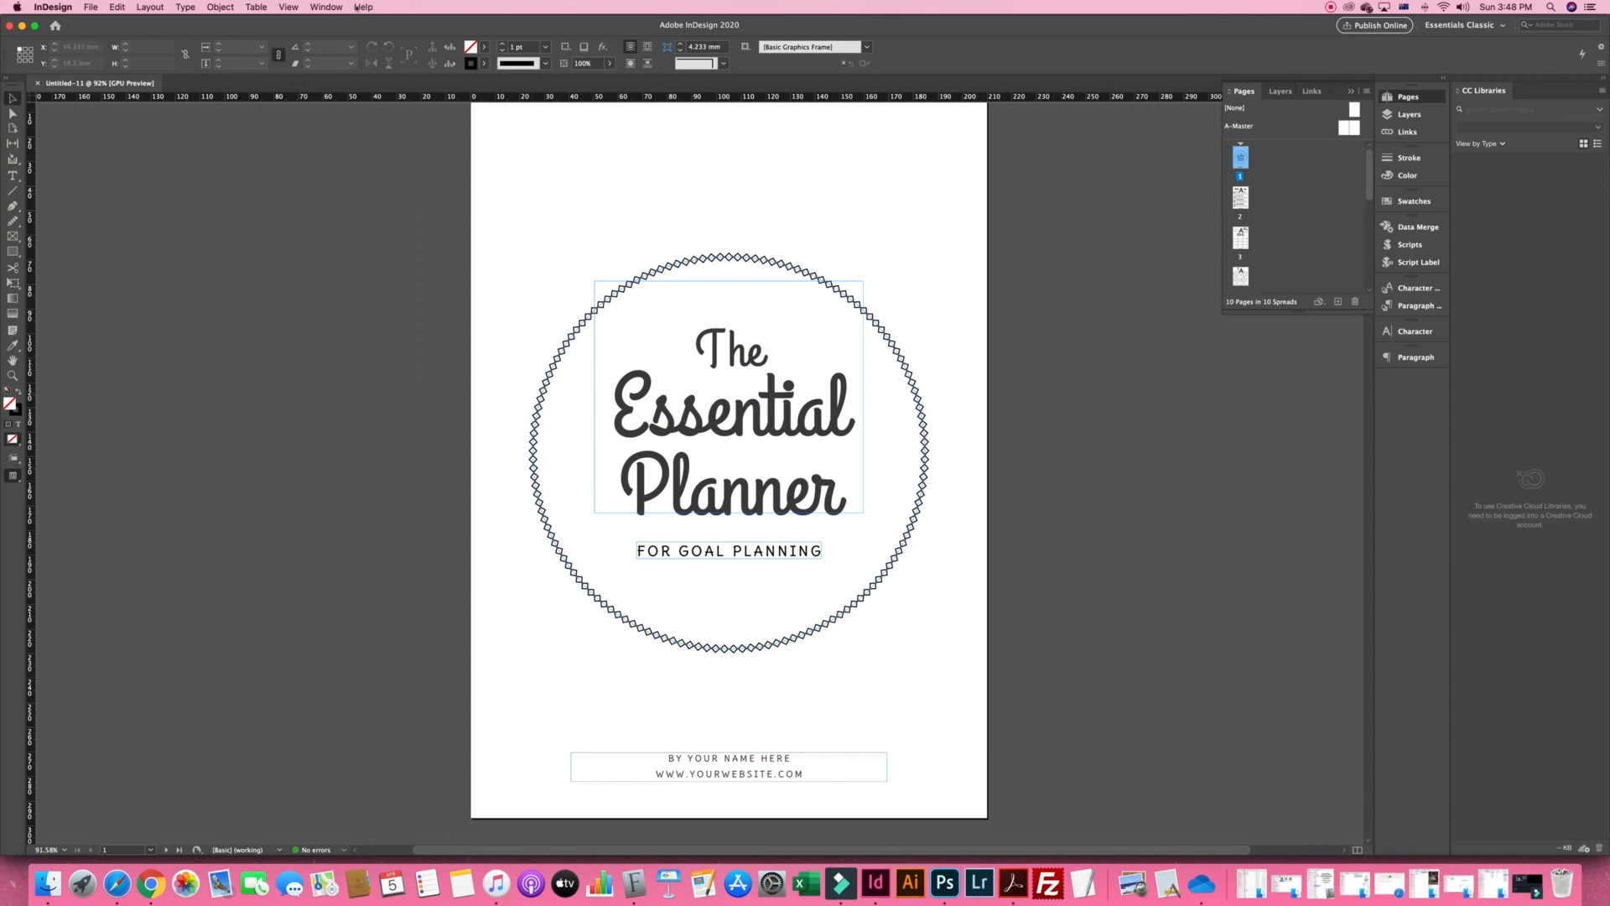
left_click(289, 7)
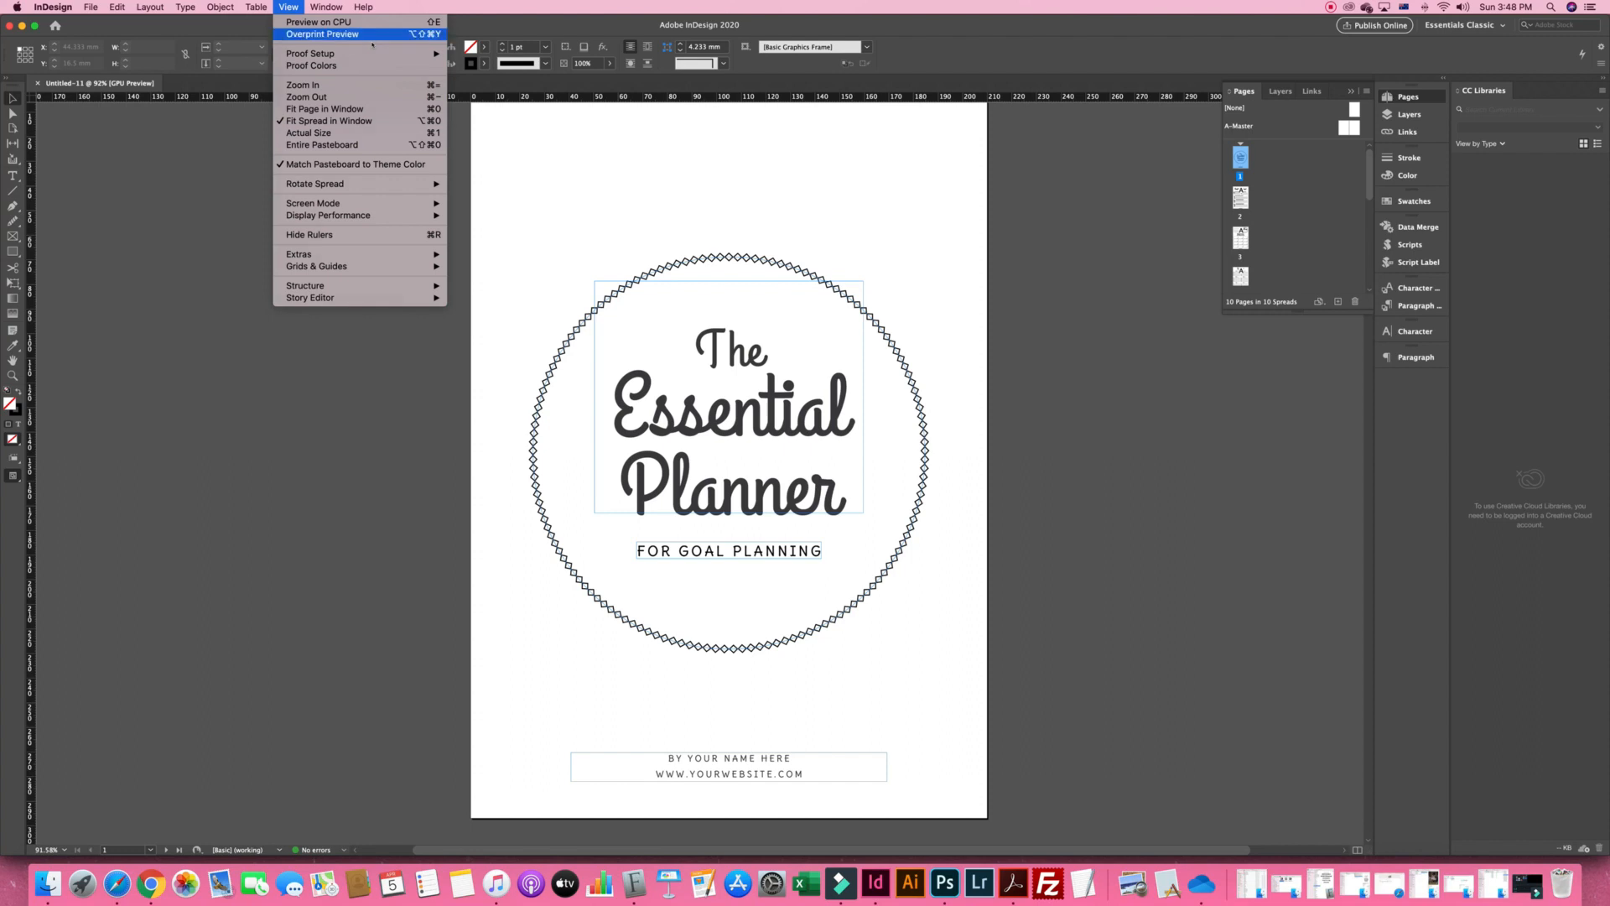
left_click(372, 39)
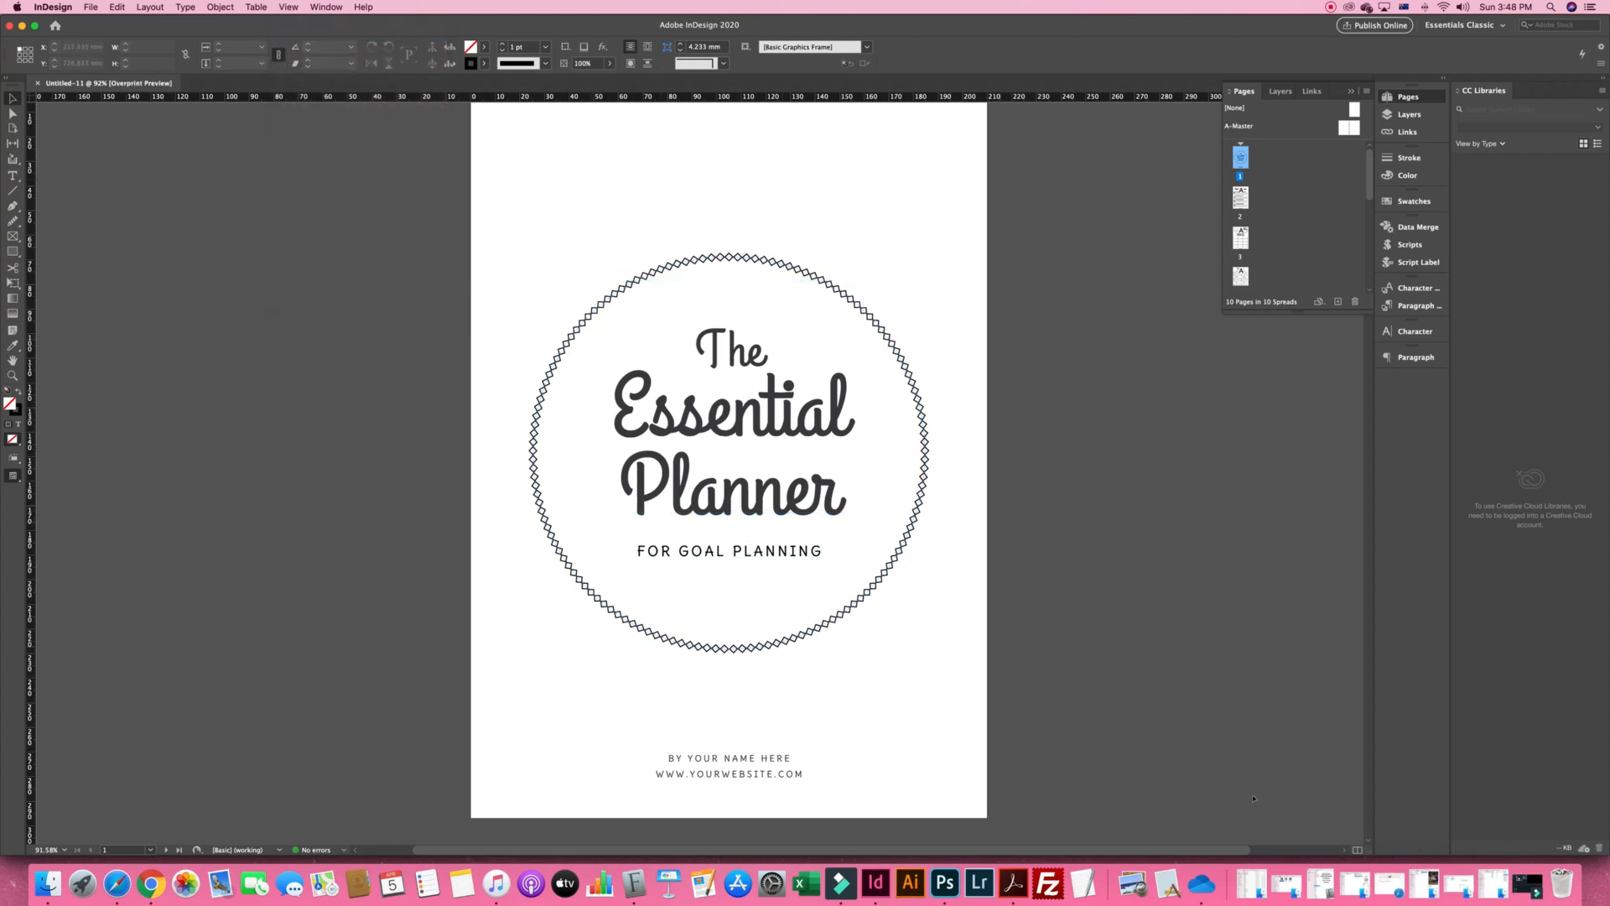
Look through the planner pages at 50% zoom, from the cover to the thank-you page and back up to the Income Tracker
scroll(1184, 798, "down", 1)
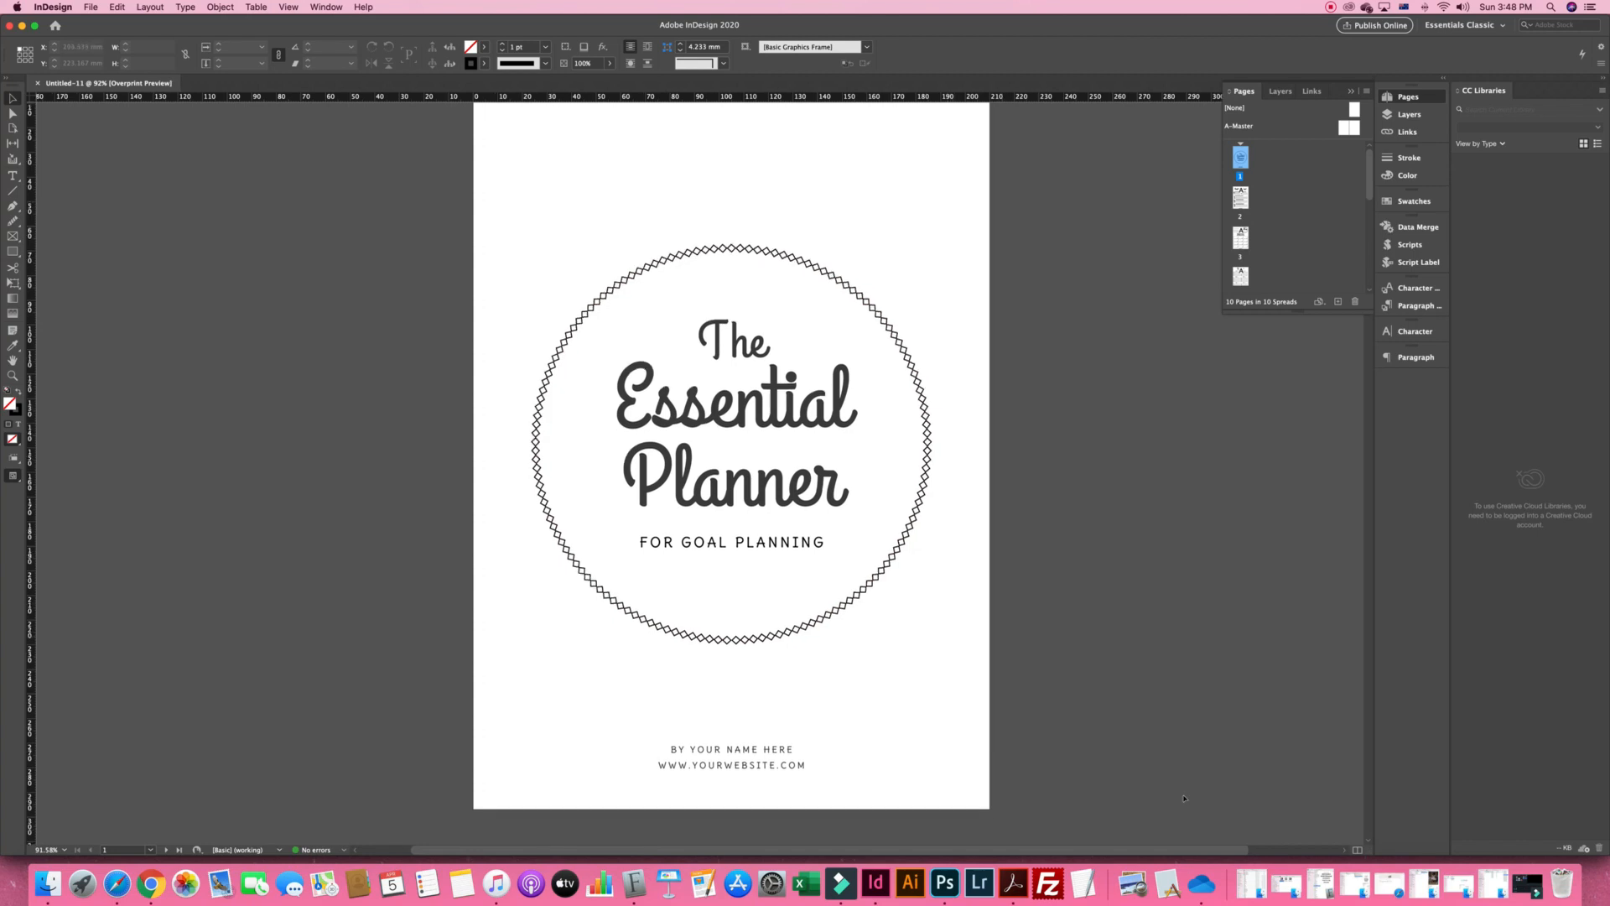
scroll(1185, 798, "down", 10)
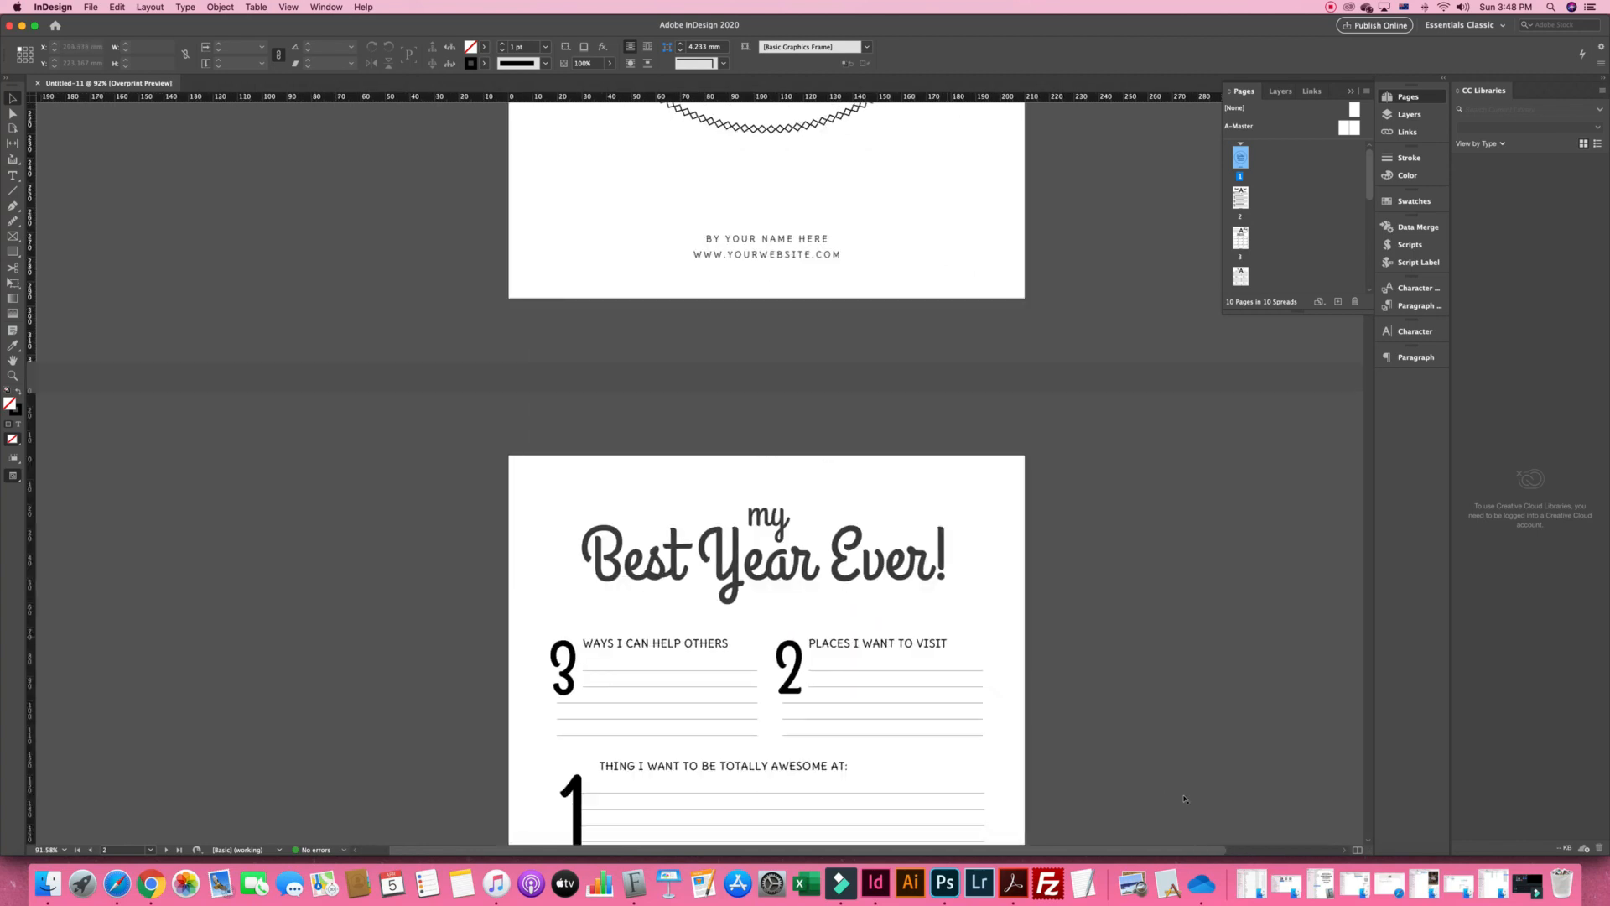
key("super+minus")
key("super+minus")
key("super+minus")
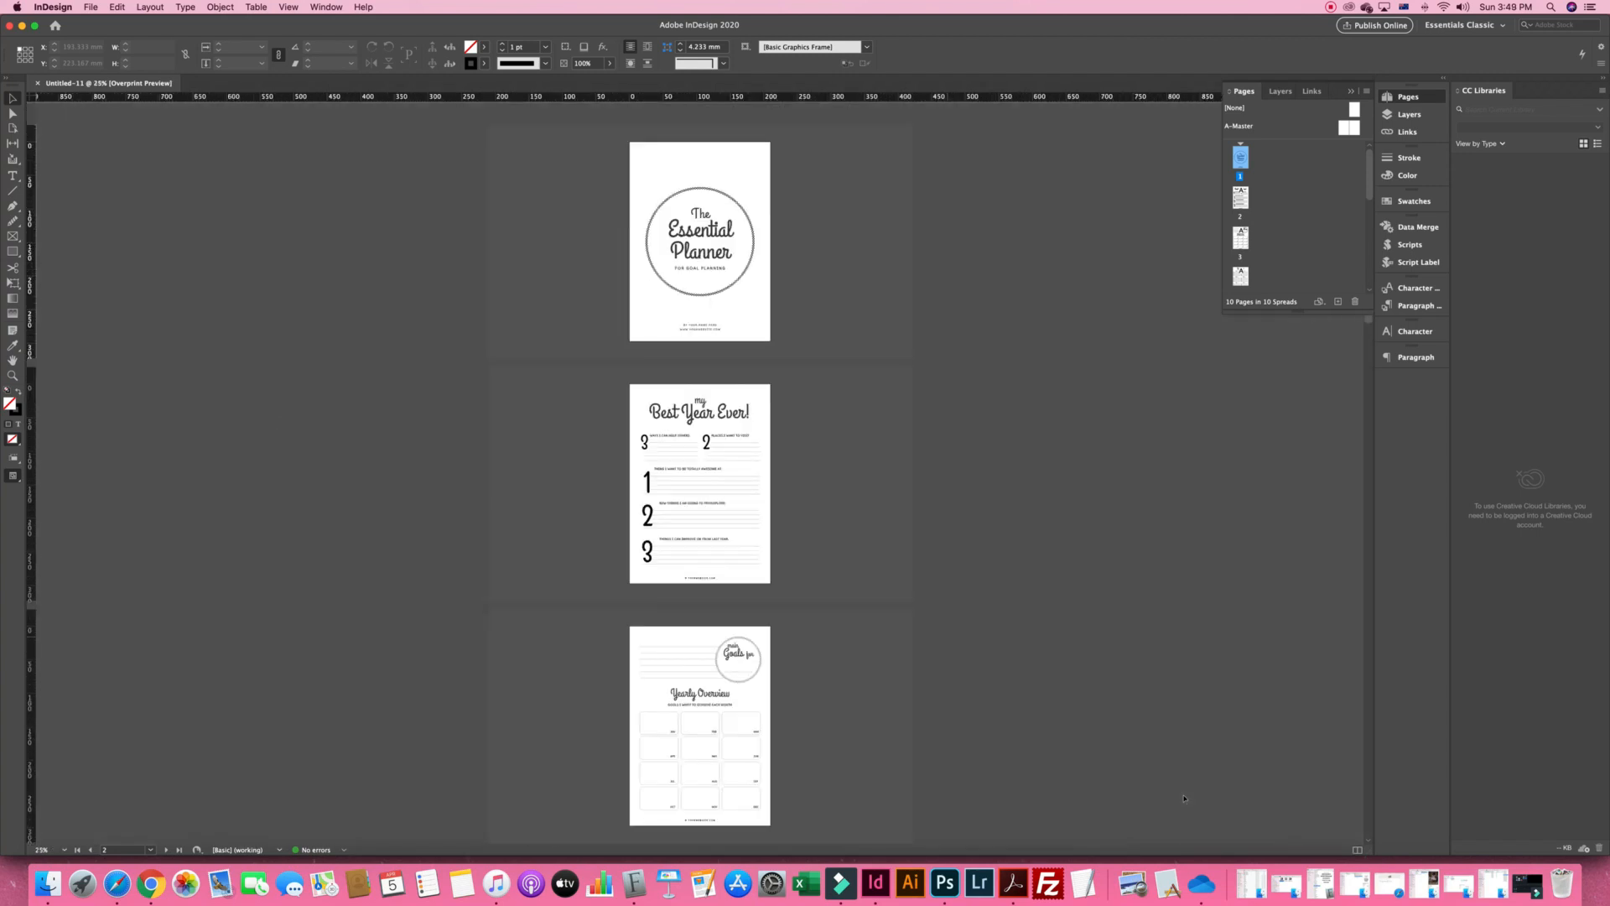
key("super+equal")
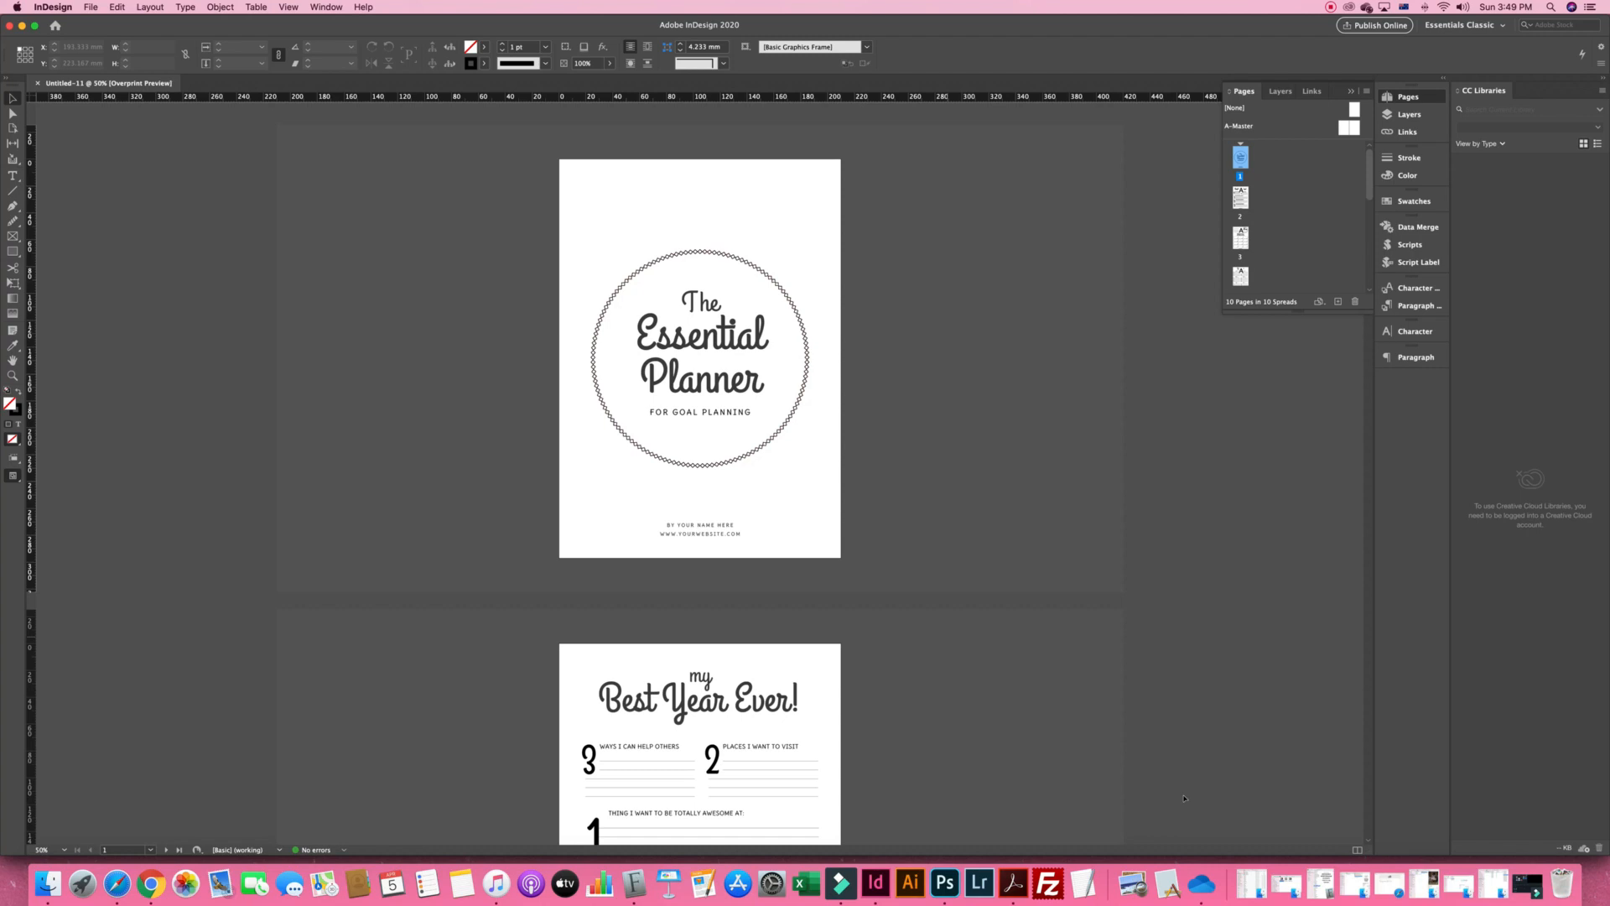
scroll(1184, 798, "down", 5)
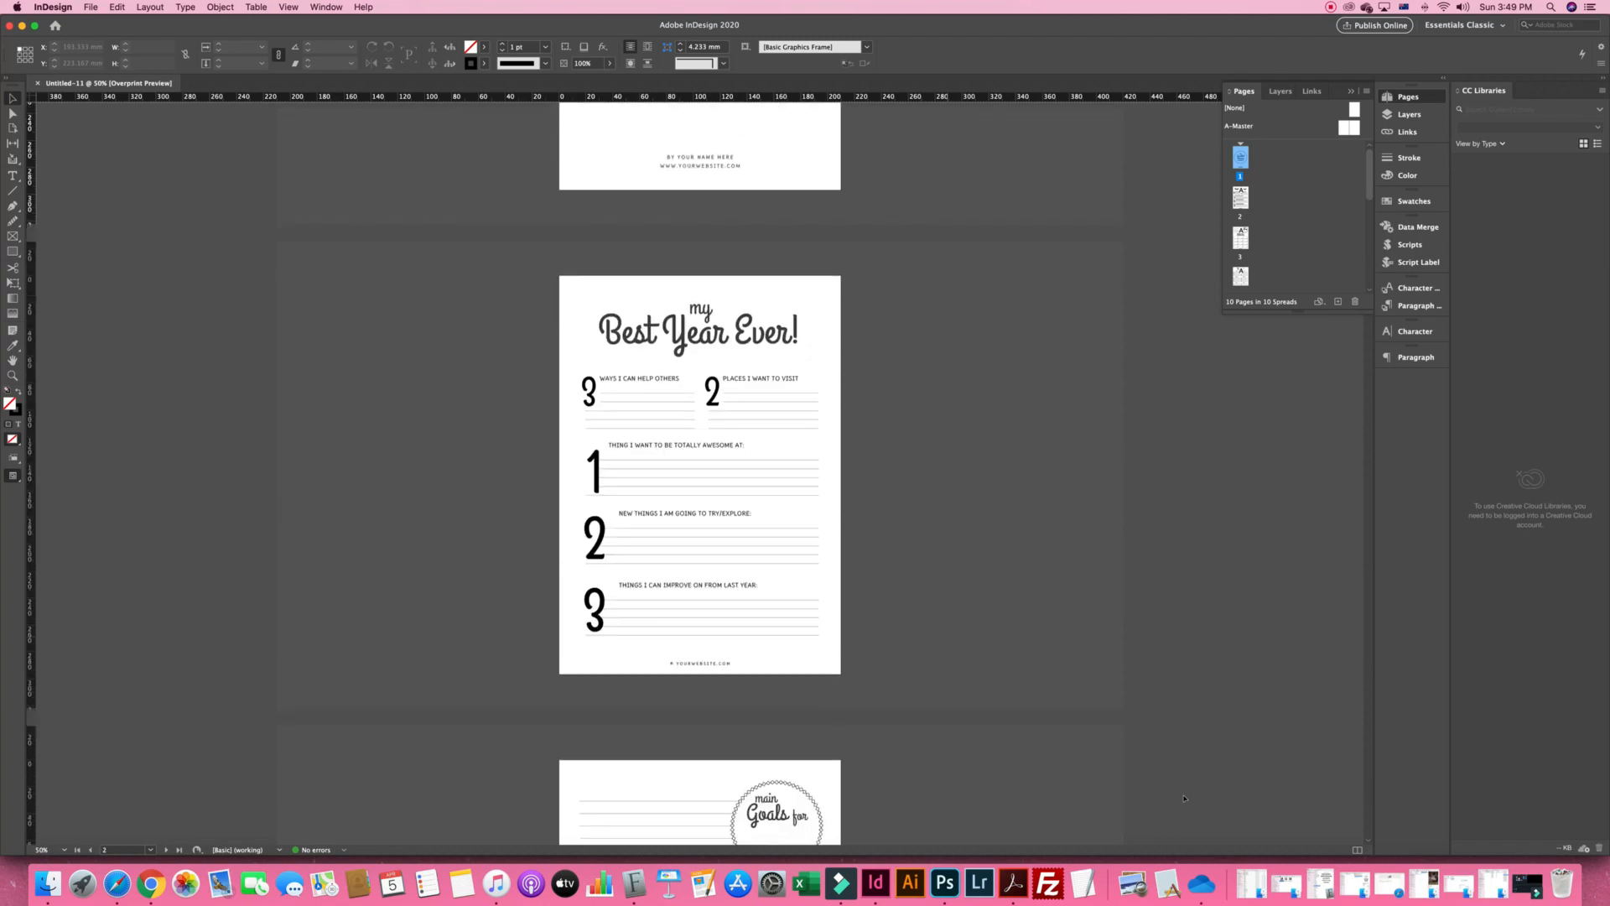
scroll(1184, 798, "down", 4)
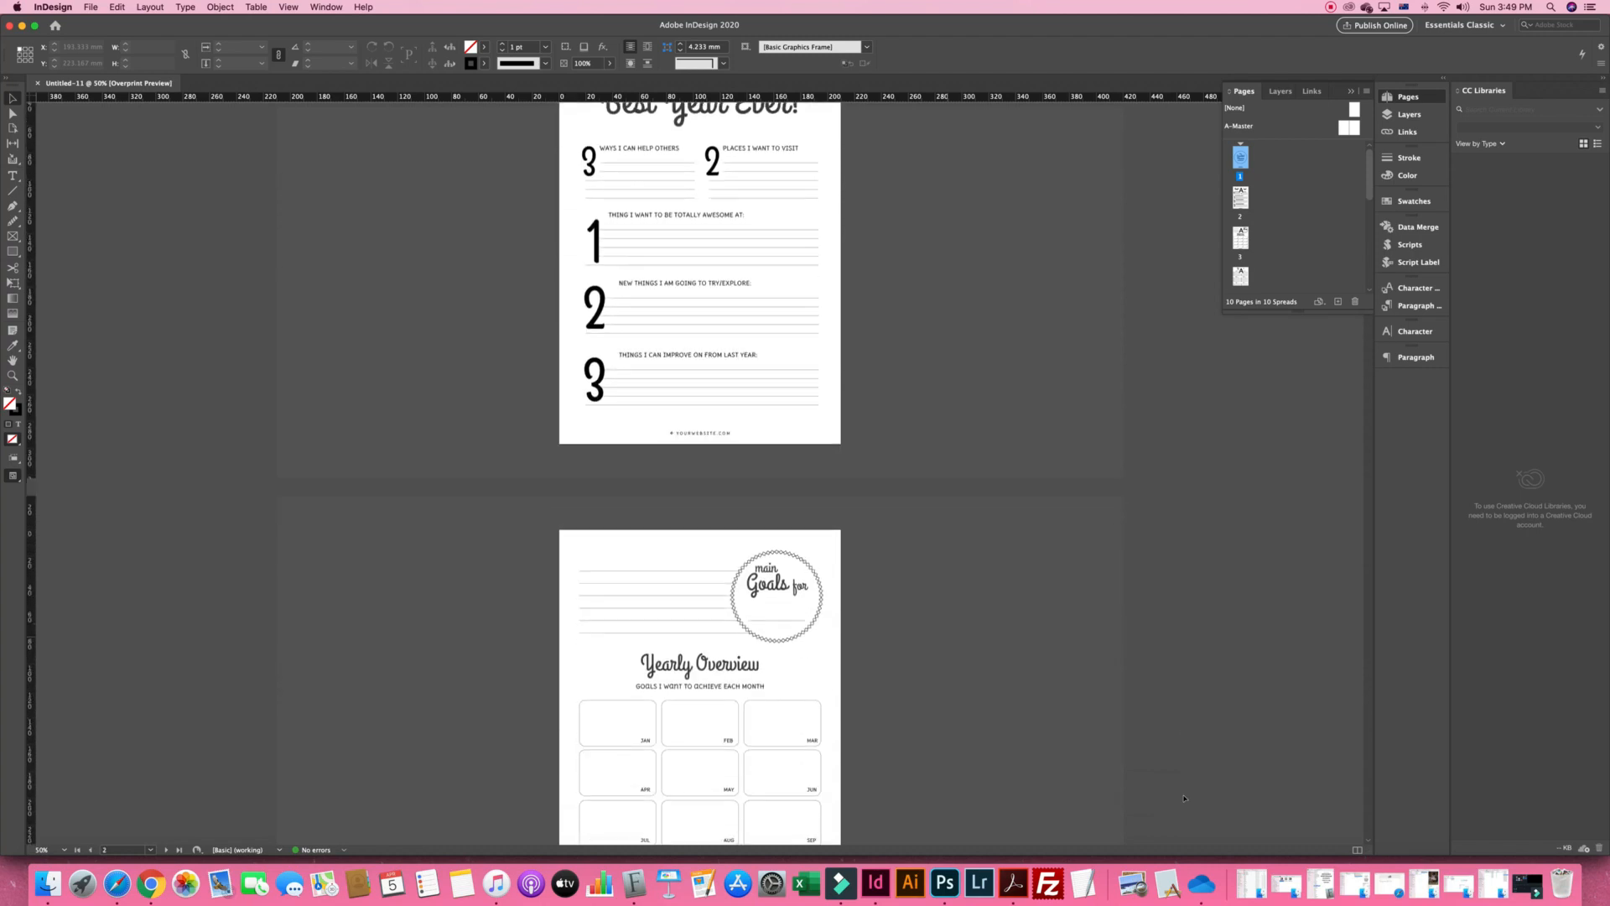
scroll(1185, 798, "down", 5)
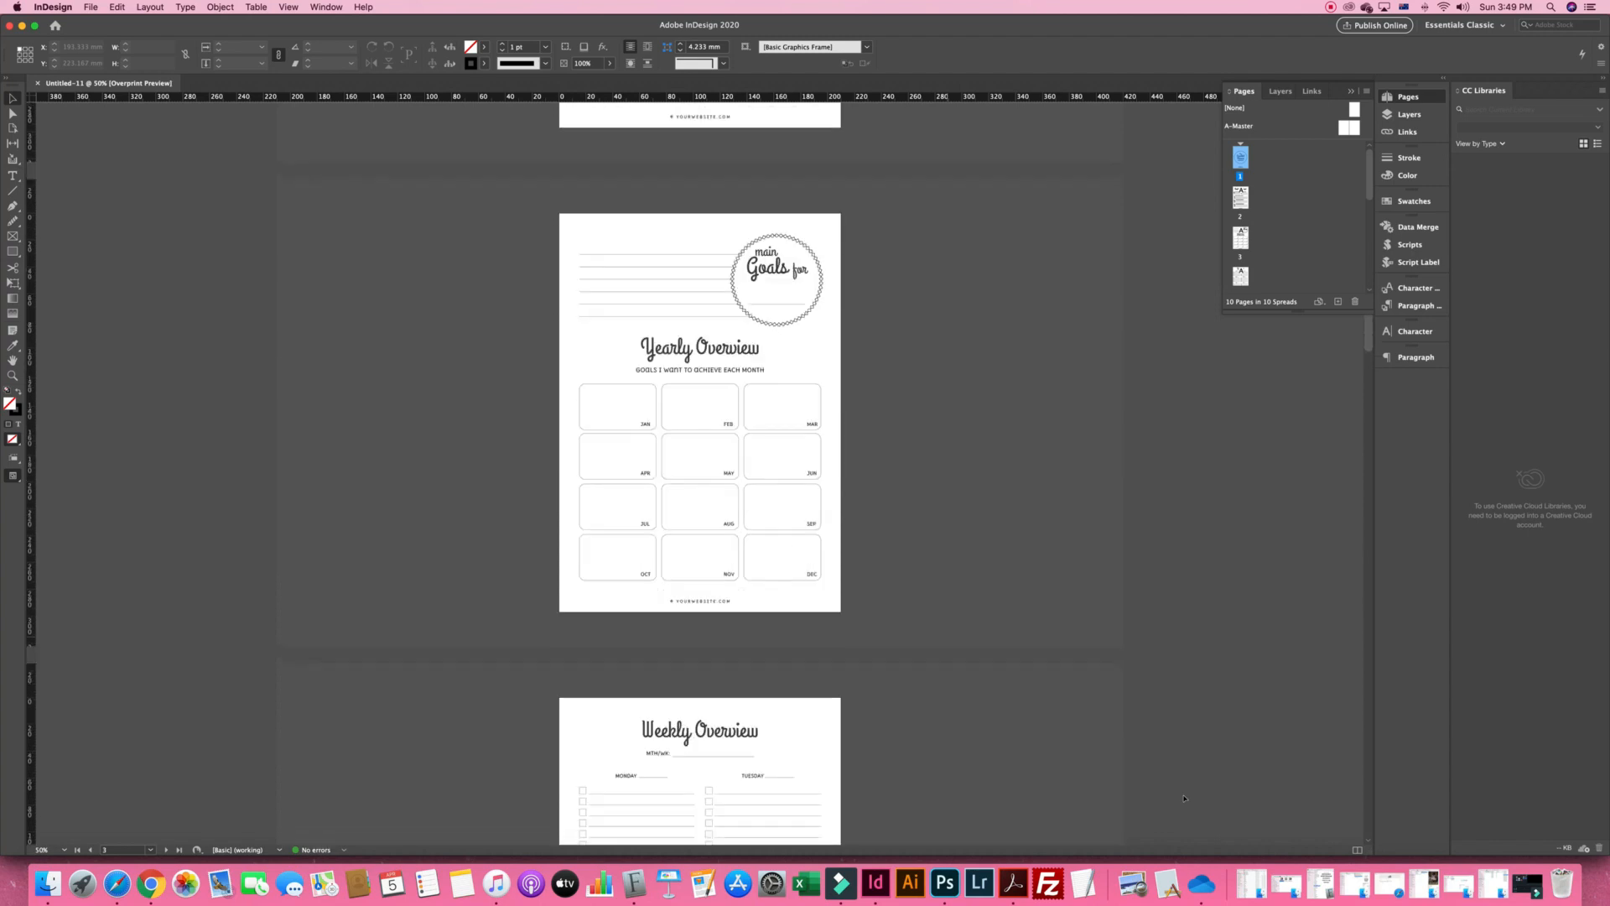
scroll(1185, 798, "down", 2)
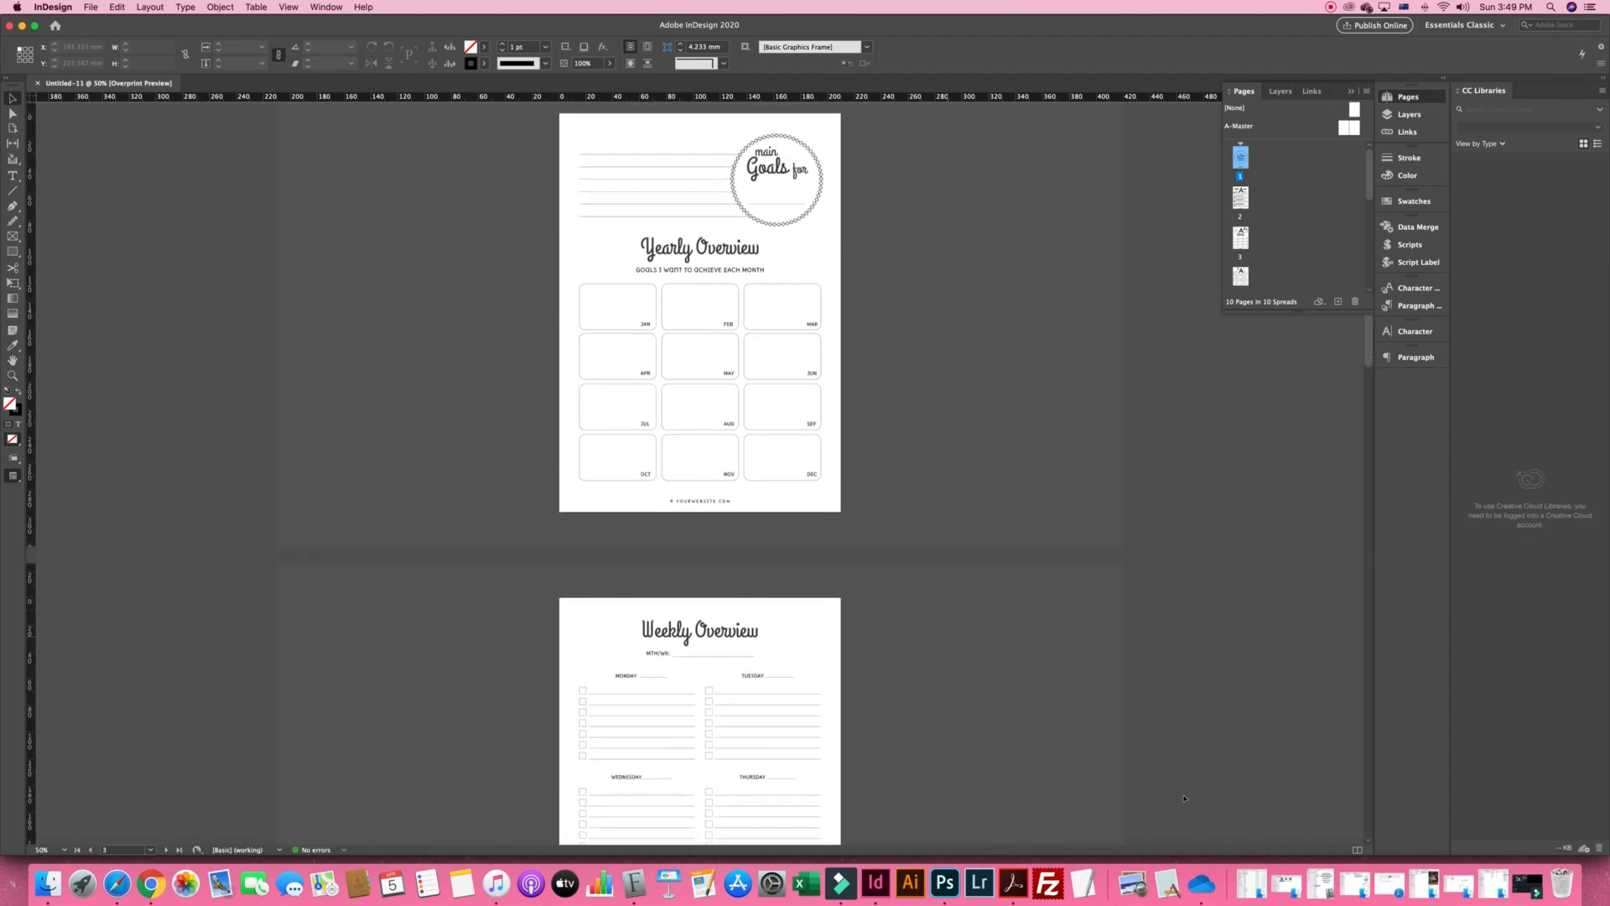
scroll(1184, 798, "down", 2)
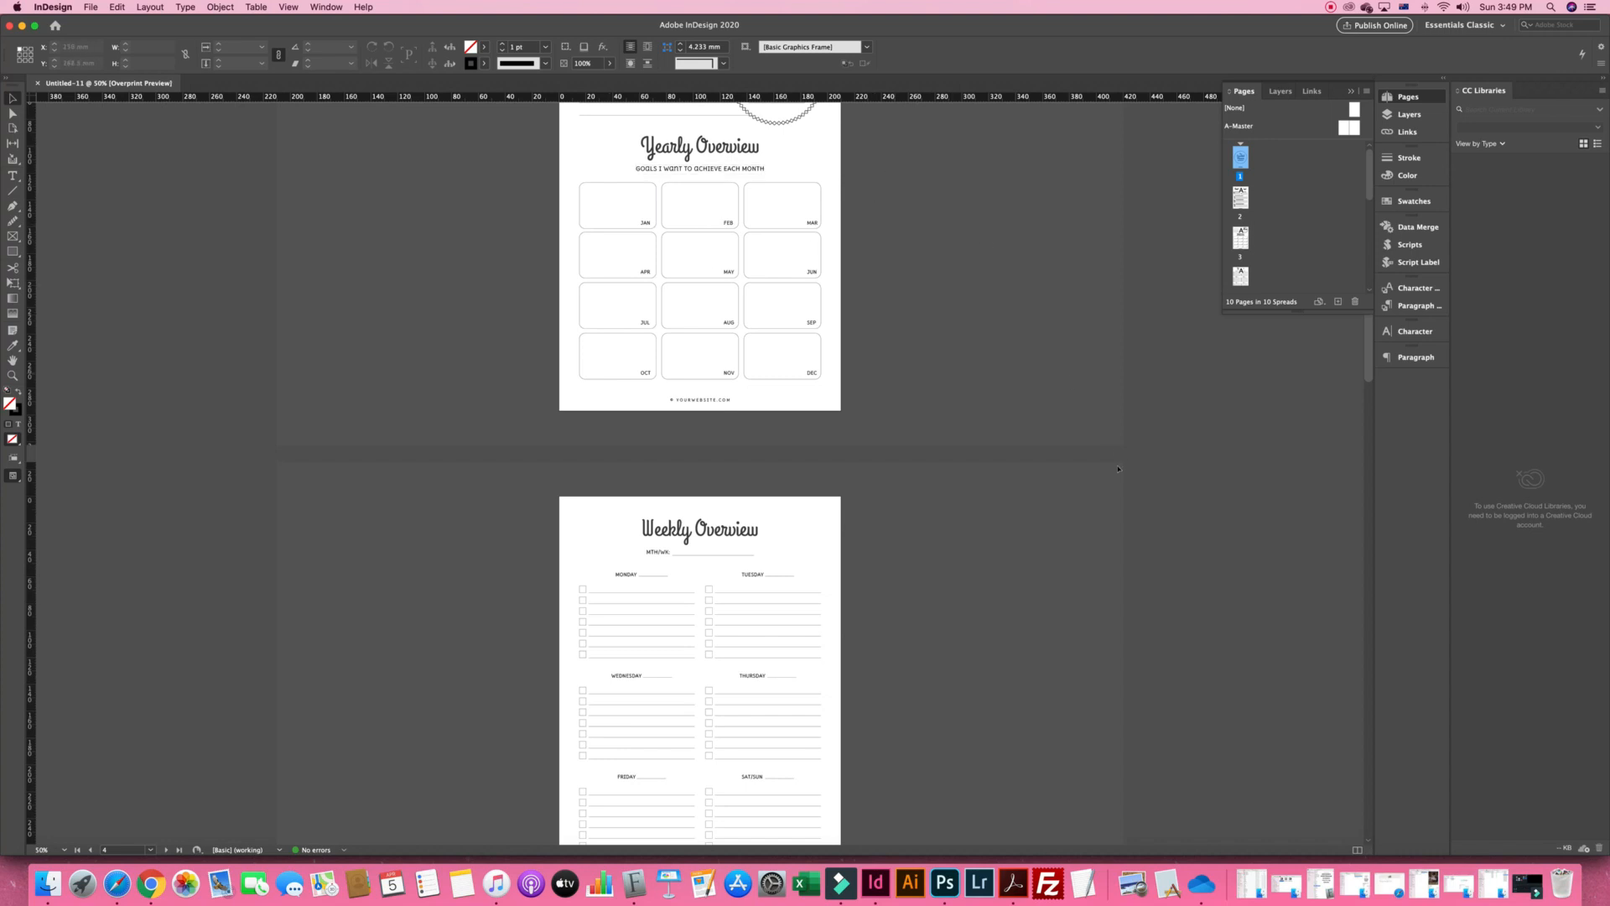
scroll(1118, 469, "down", 5)
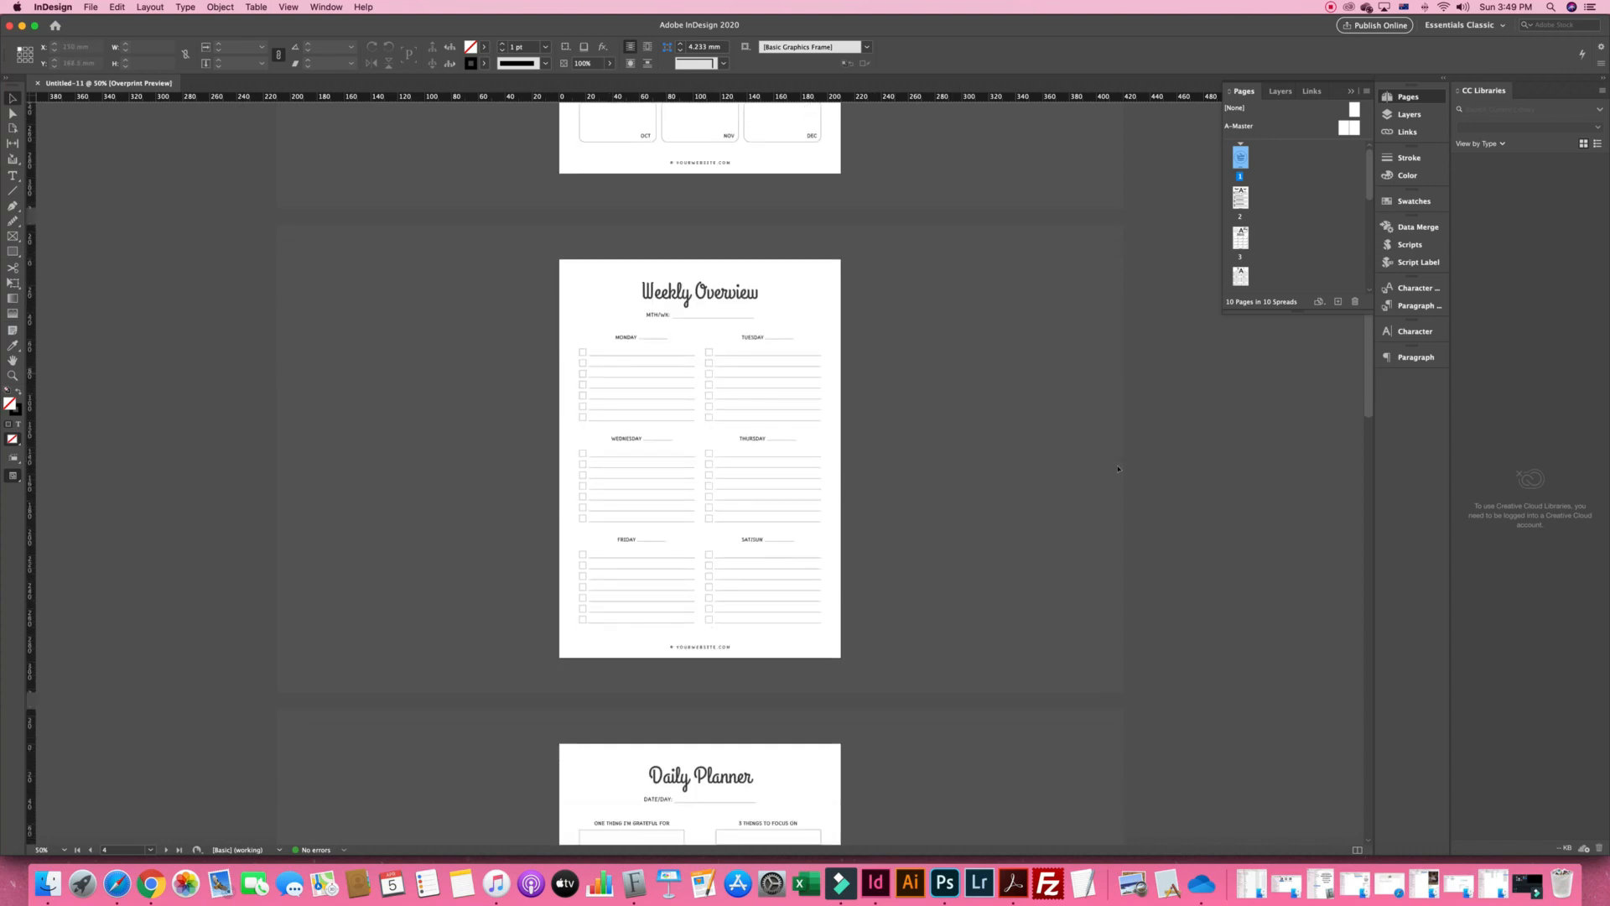
scroll(1118, 469, "down", 15)
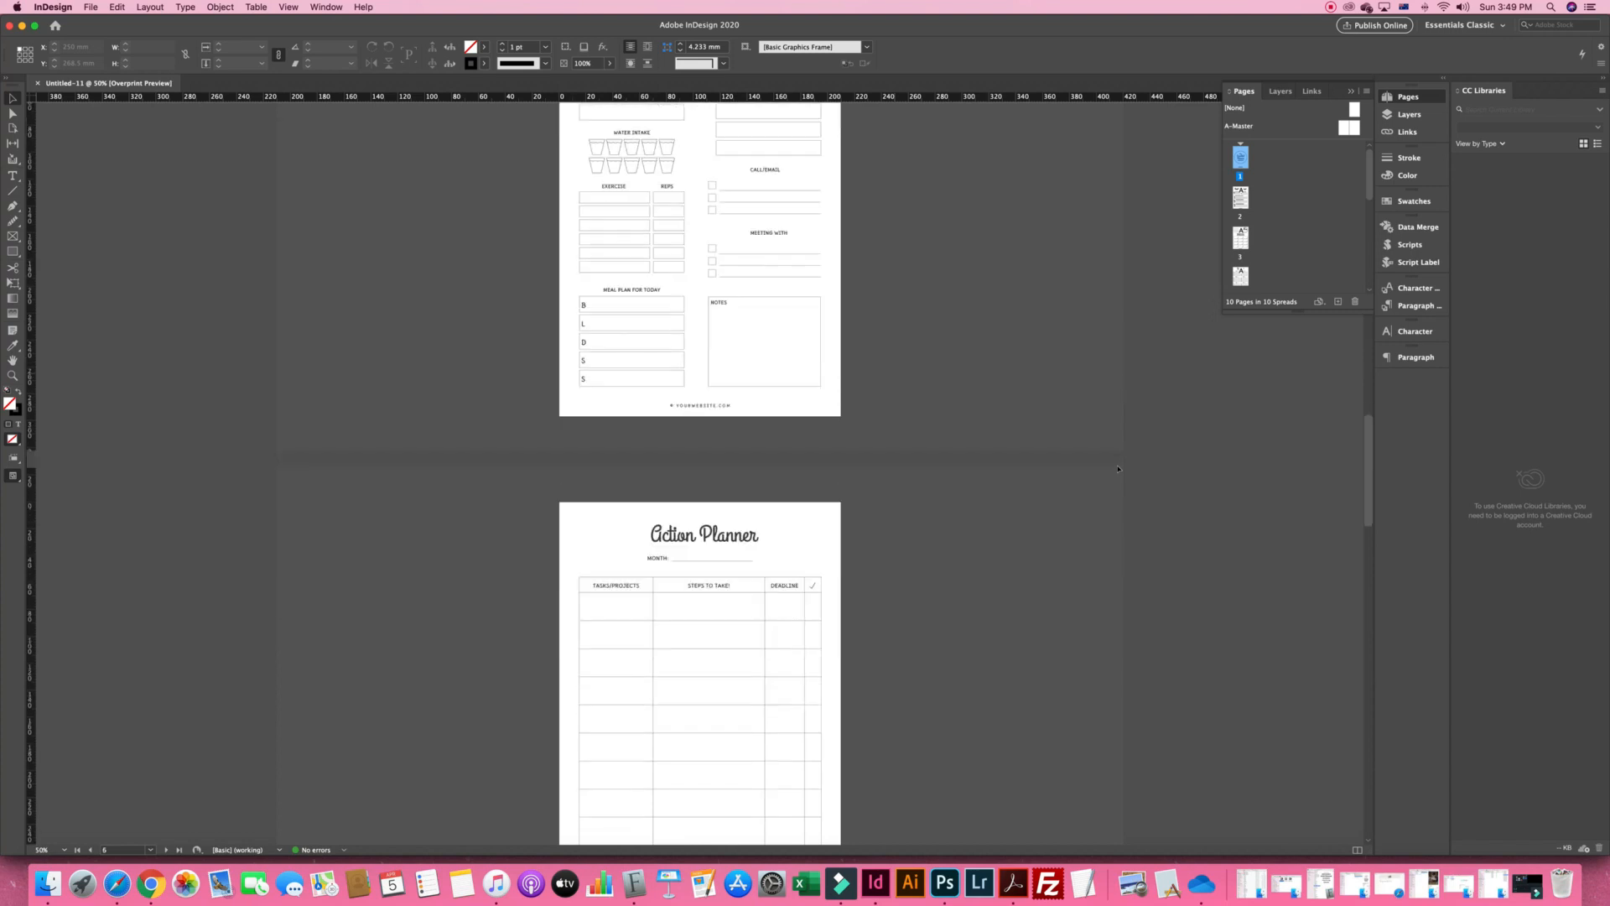
scroll(1118, 469, "down", 7)
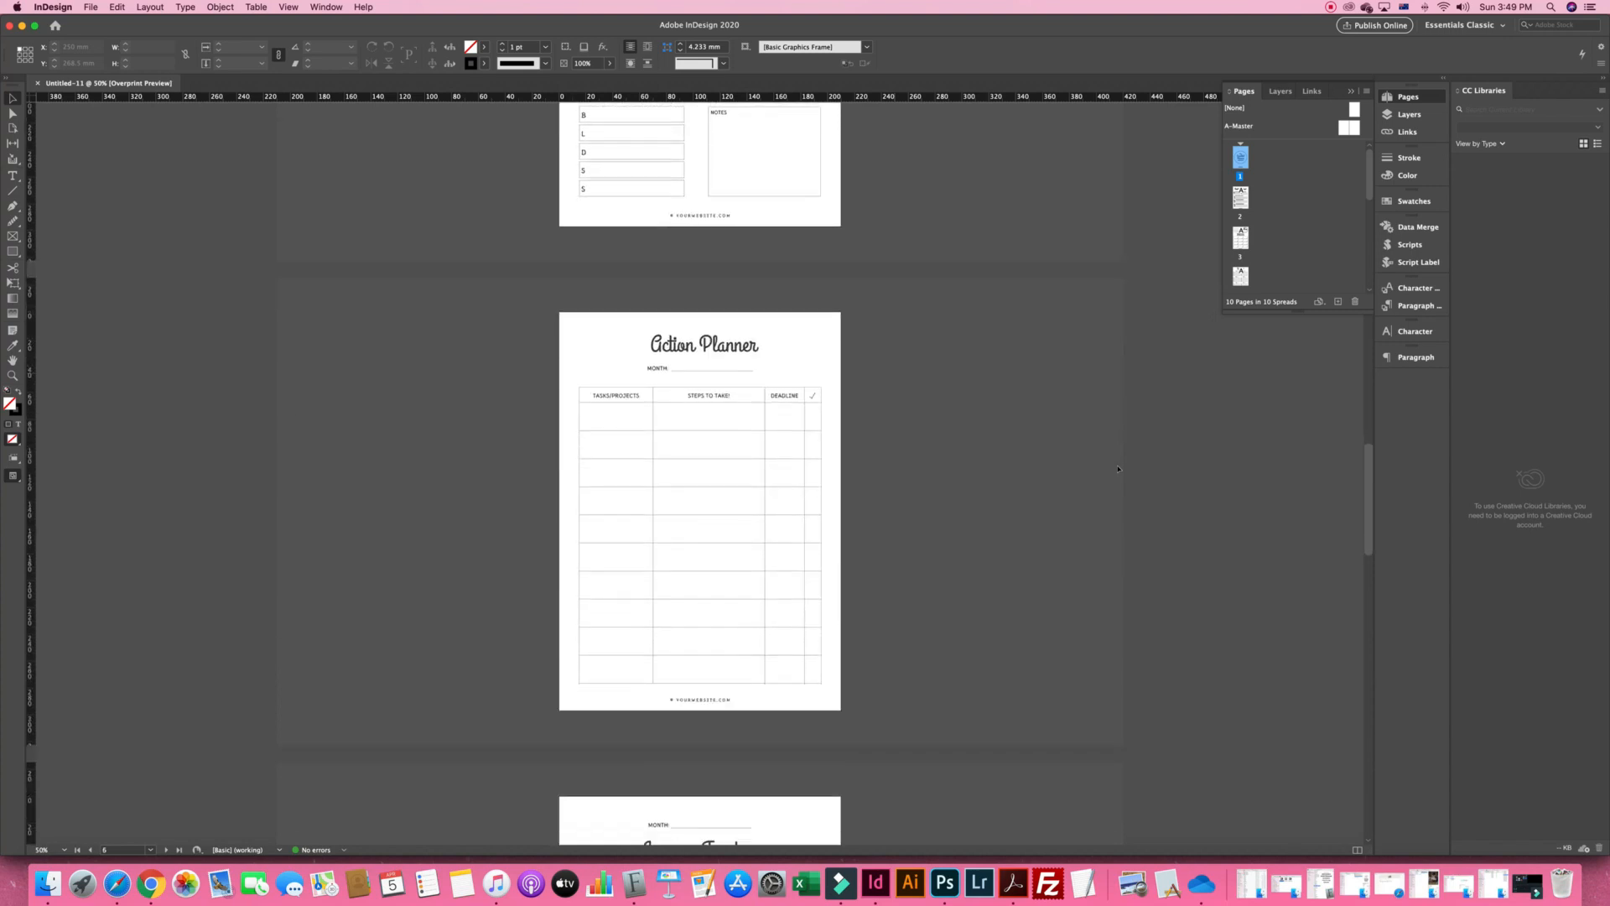
scroll(1118, 469, "down", 6)
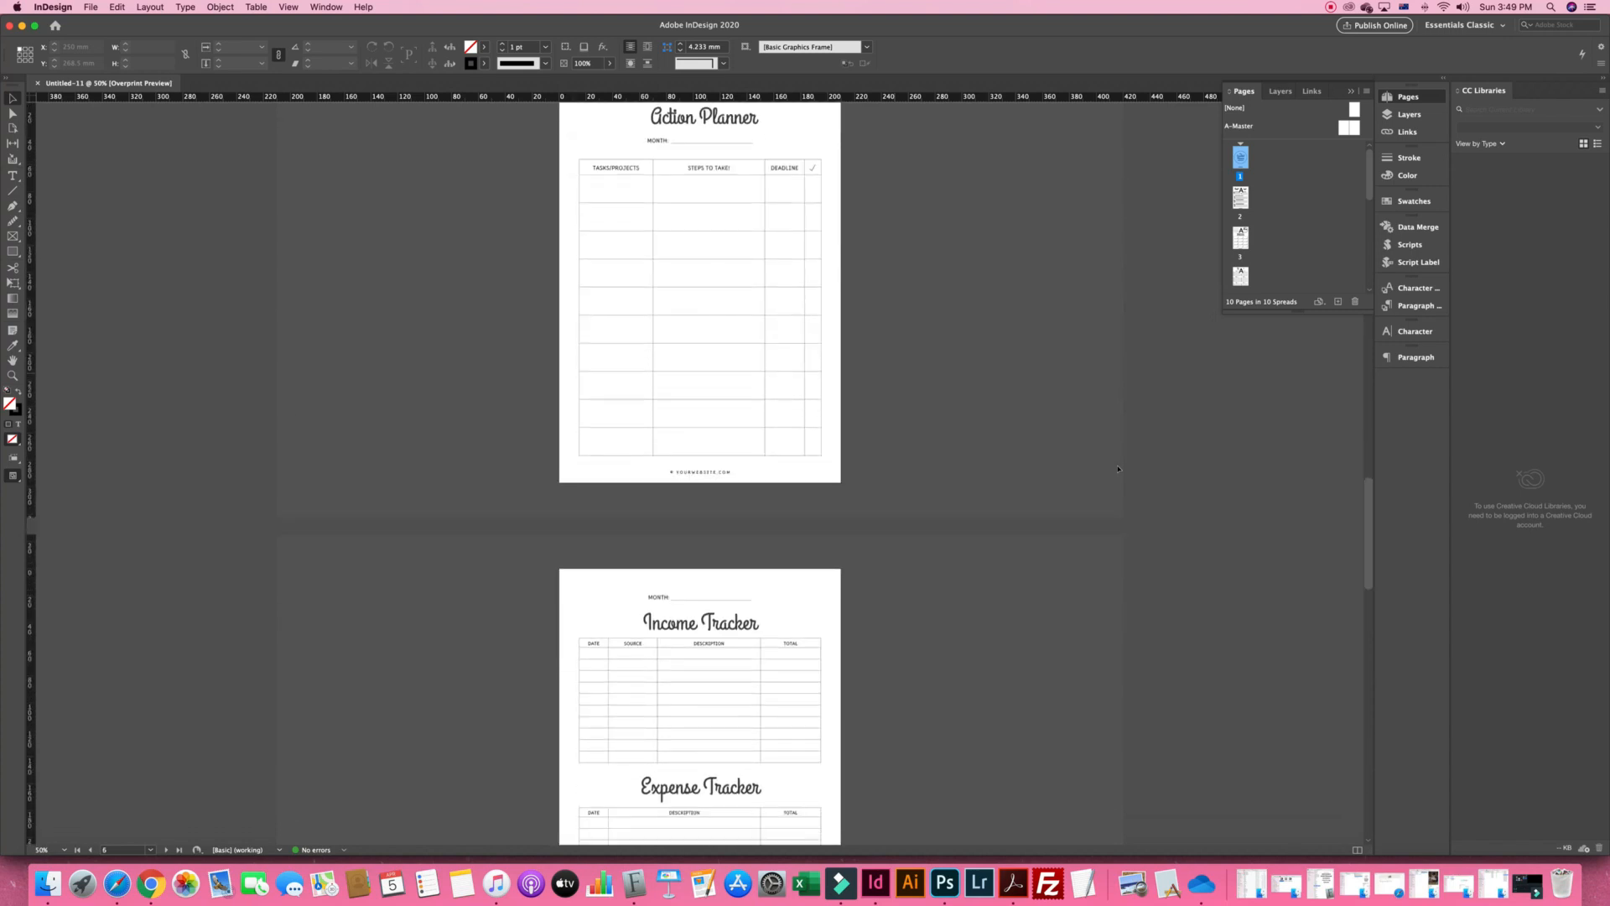
scroll(1118, 469, "down", 8)
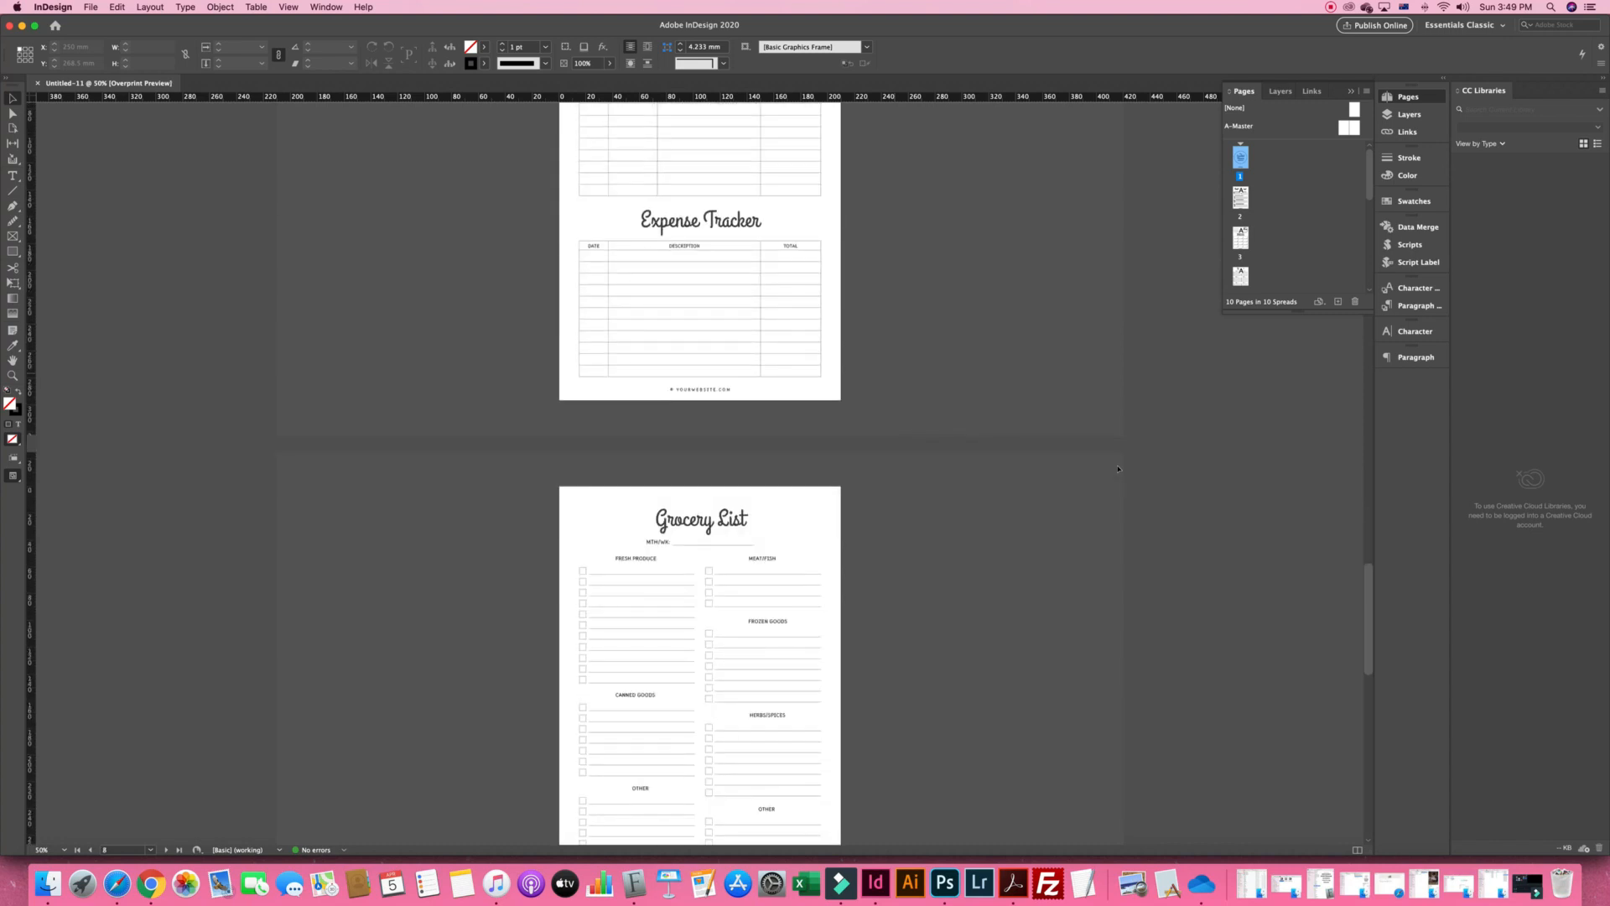
scroll(1118, 469, "down", 13)
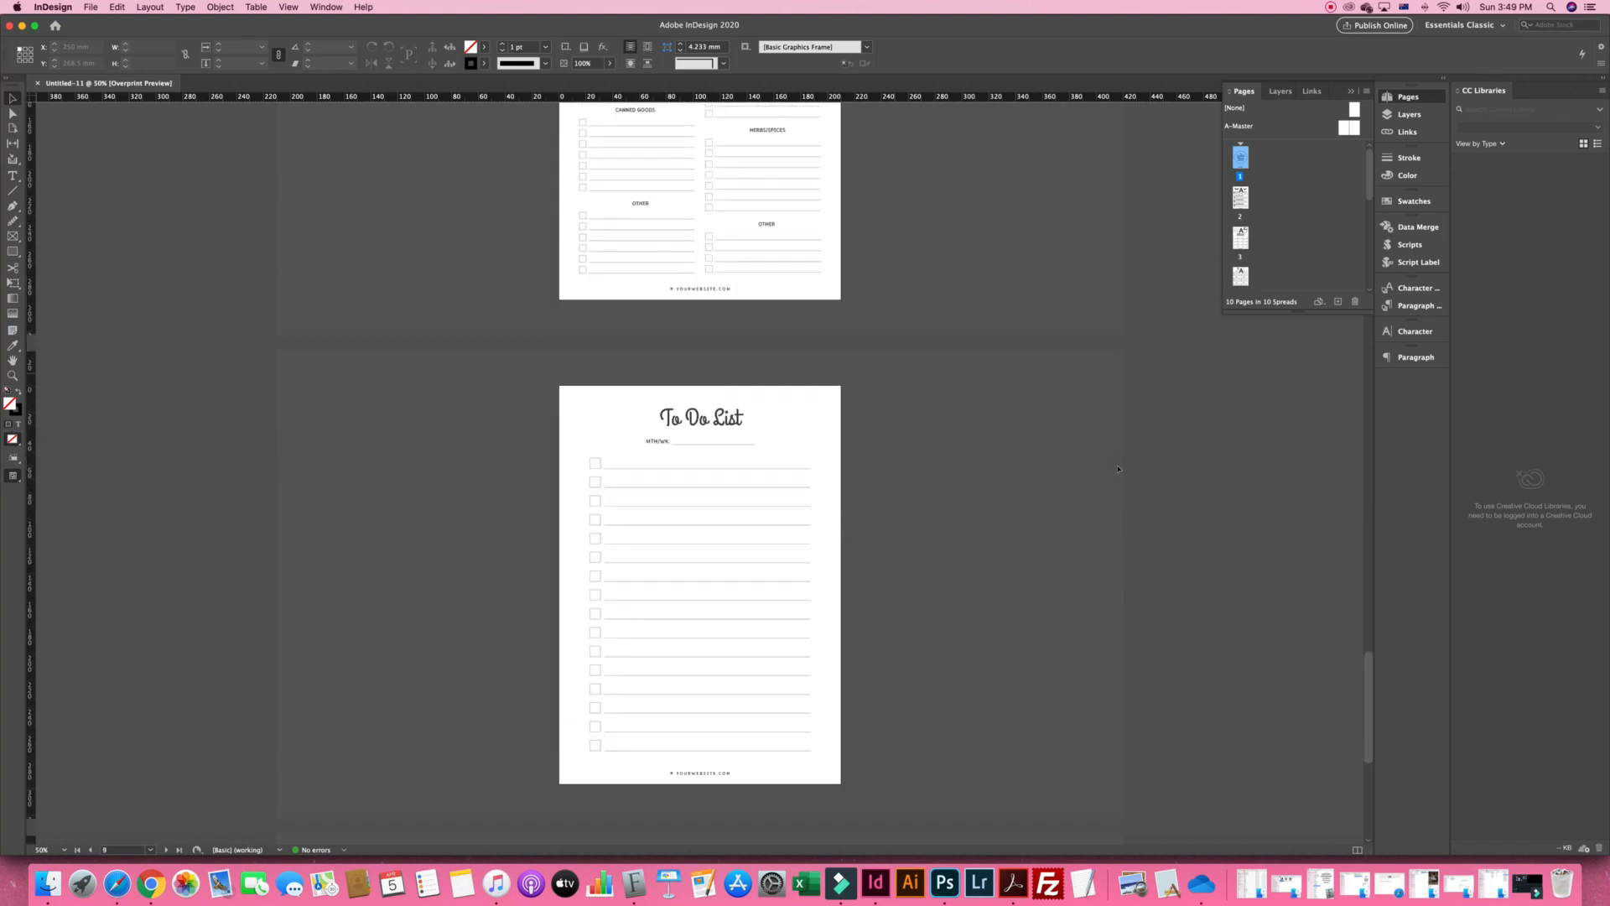
scroll(1118, 469, "down", 10)
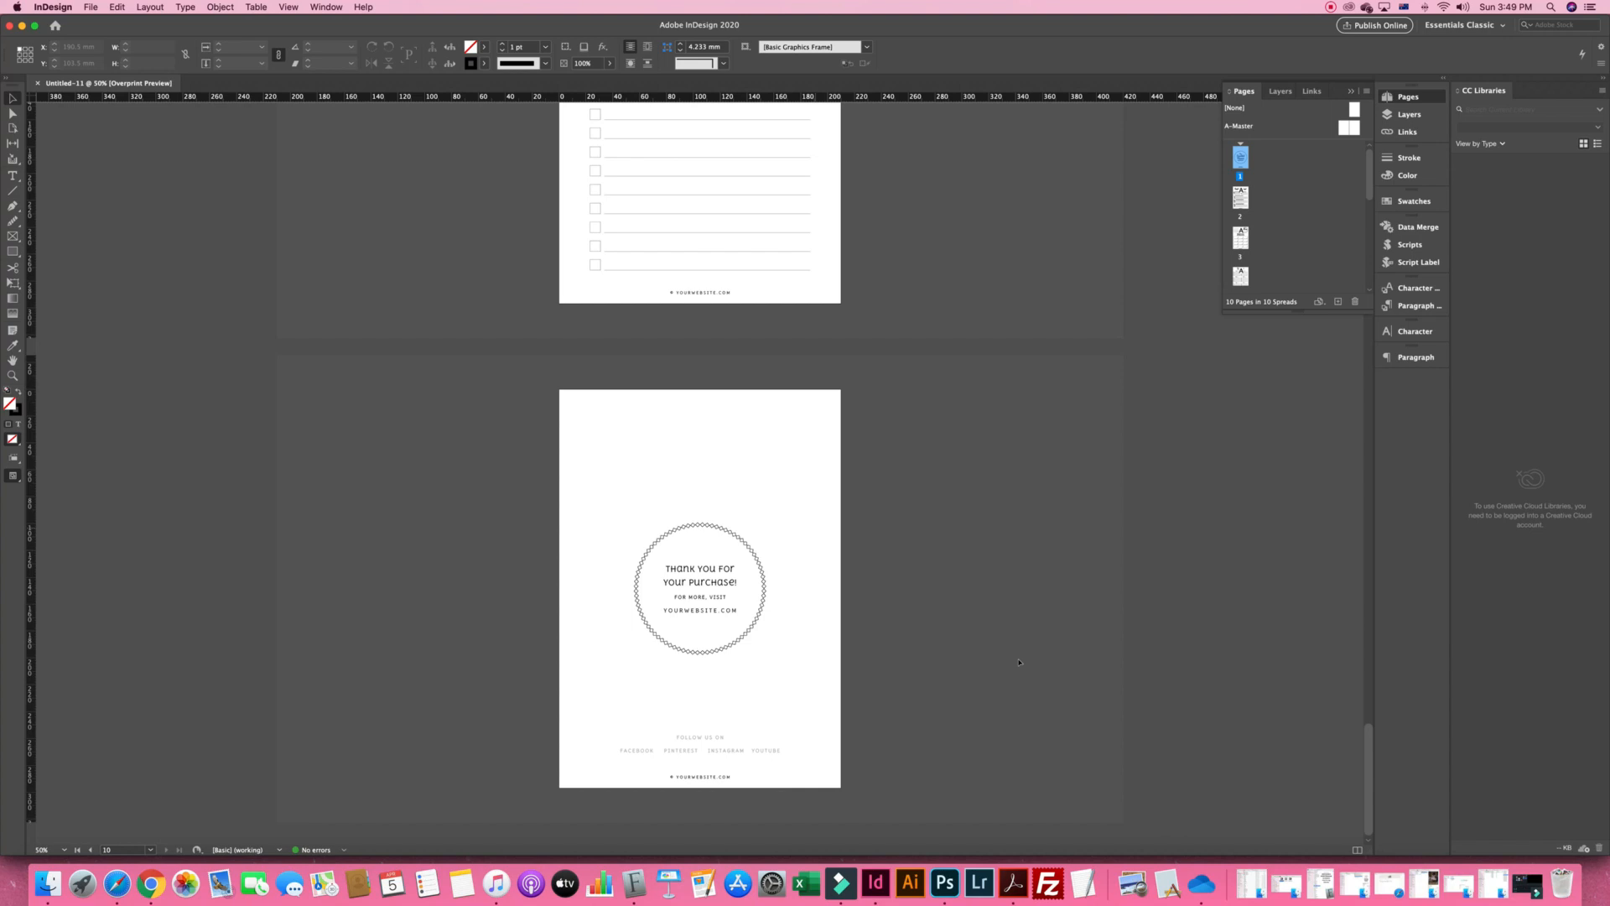
scroll(1019, 662, "up", 5)
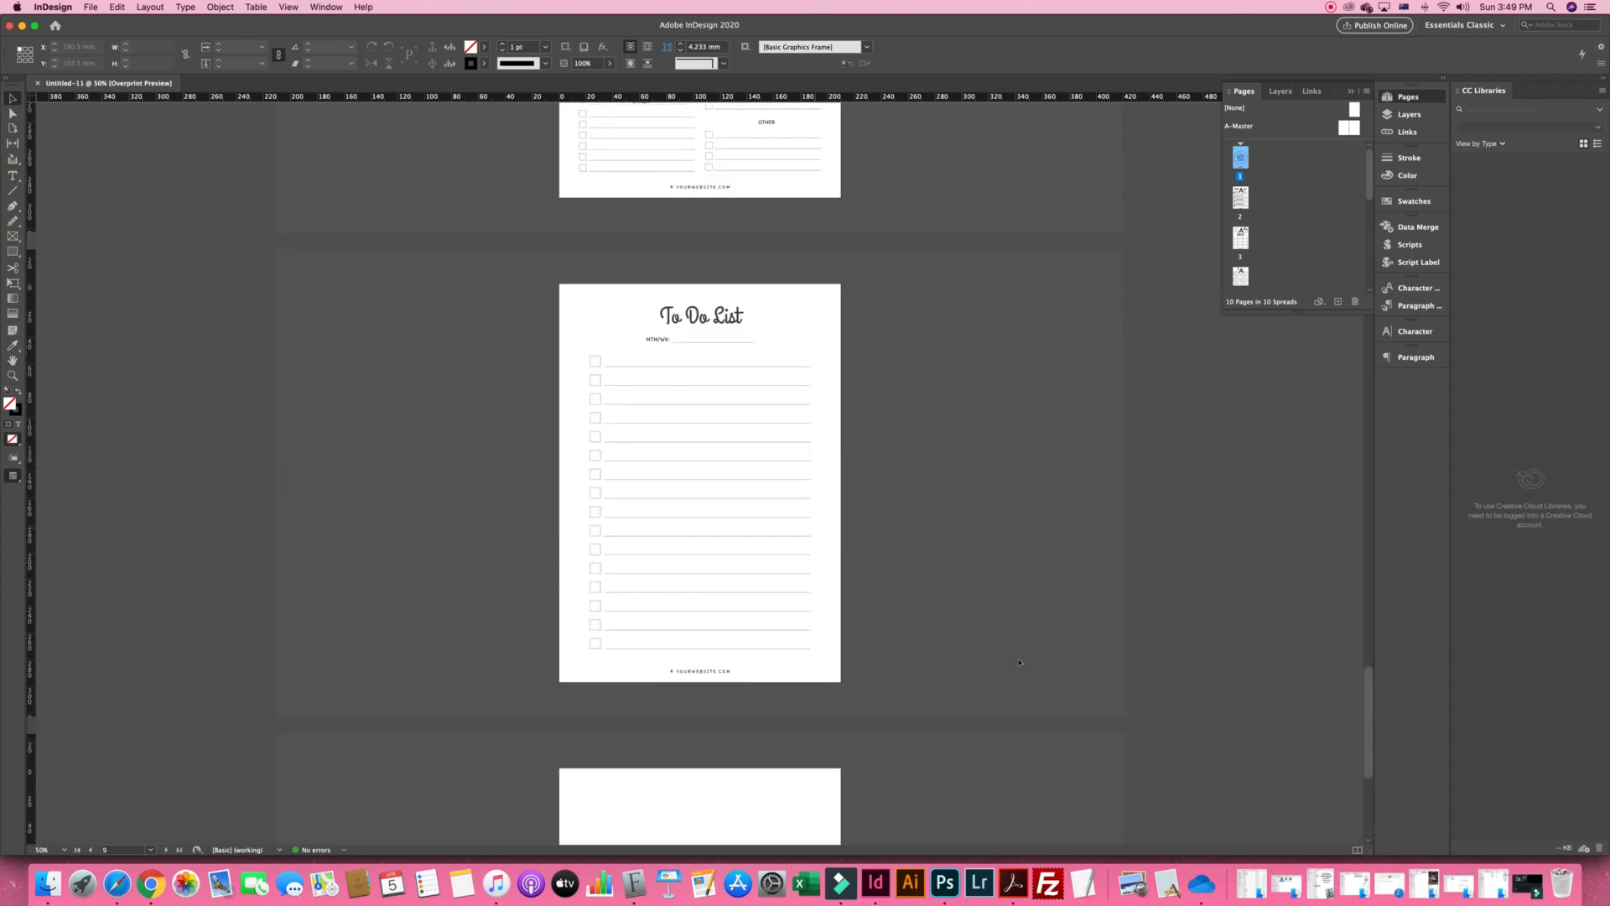
scroll(1019, 662, "up", 10)
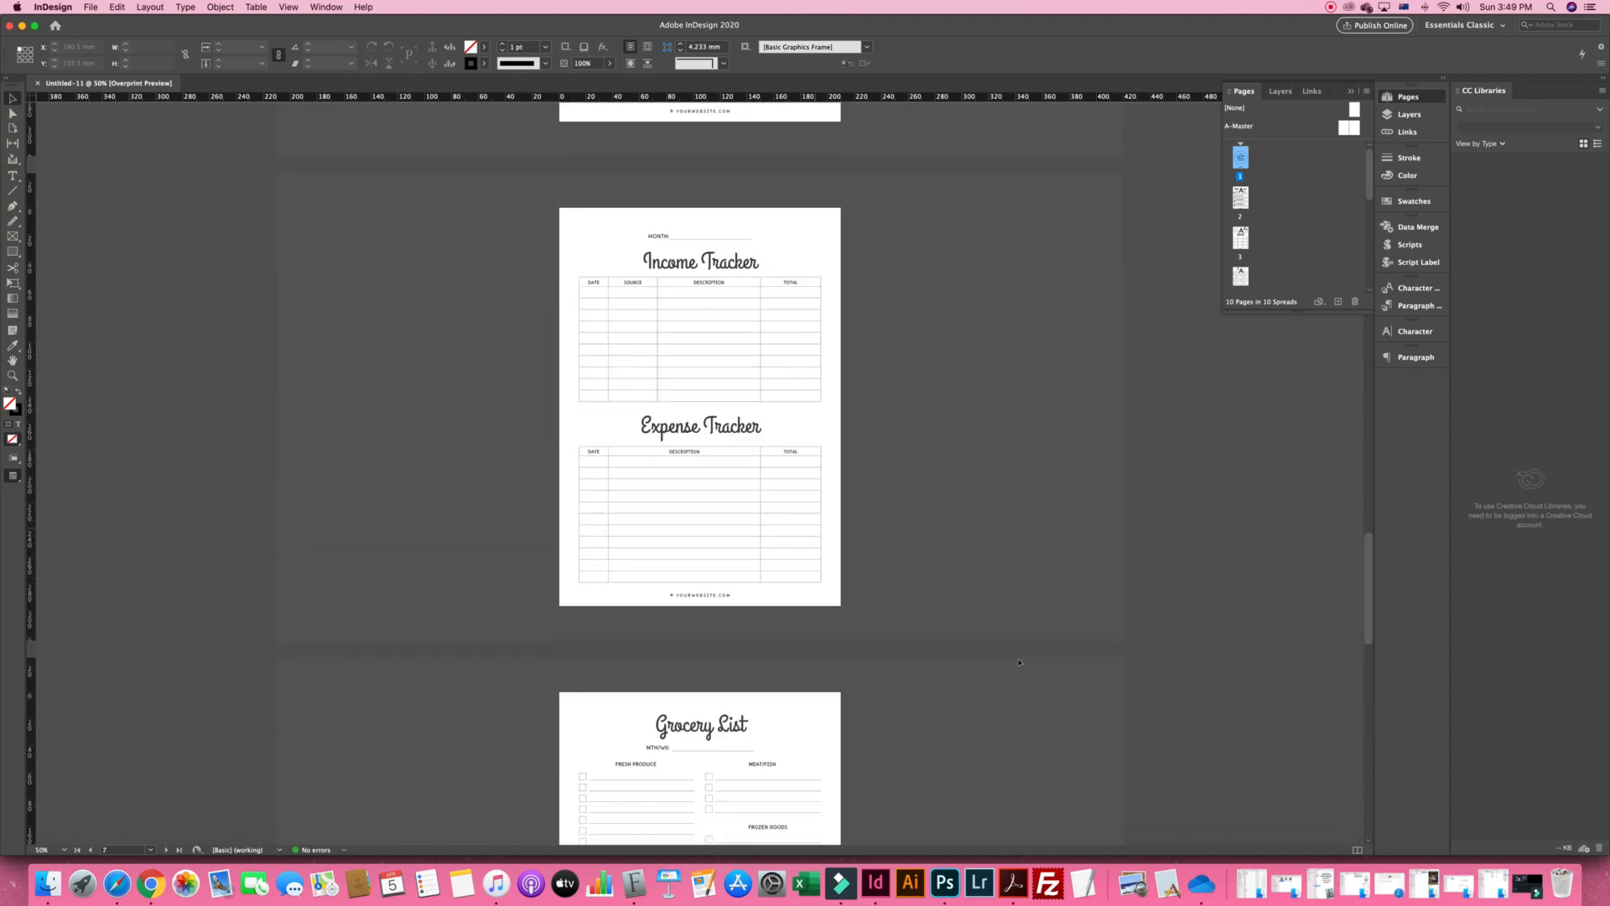
Look back through the planner pages from the Income Tracker up to the cover
scroll(1019, 661, "up", 10)
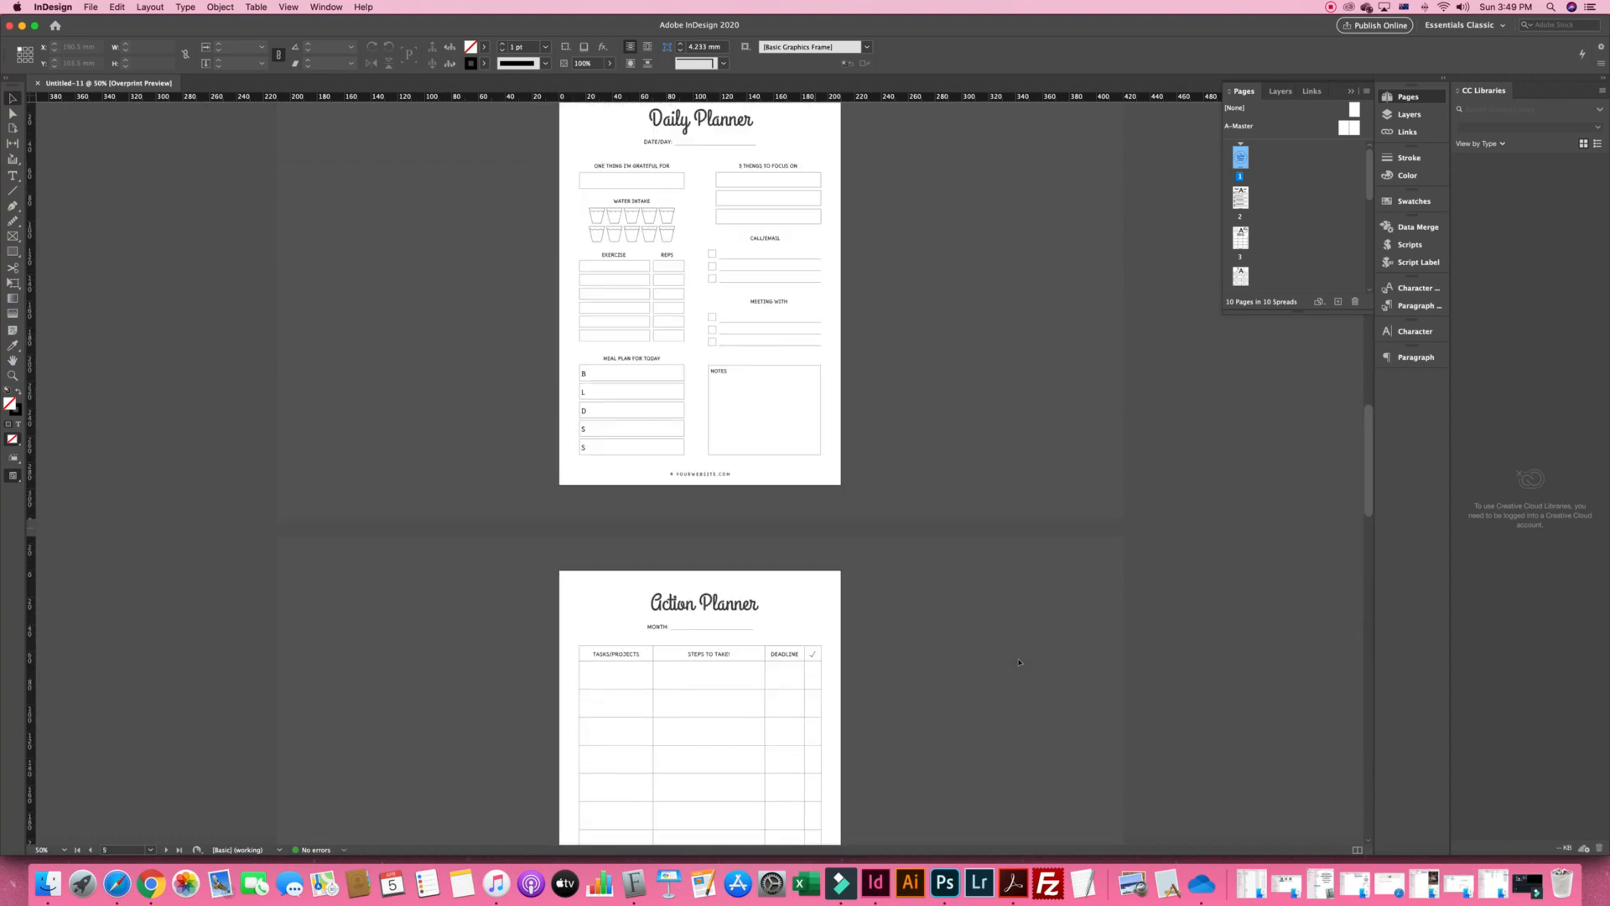
scroll(1019, 662, "up", 10)
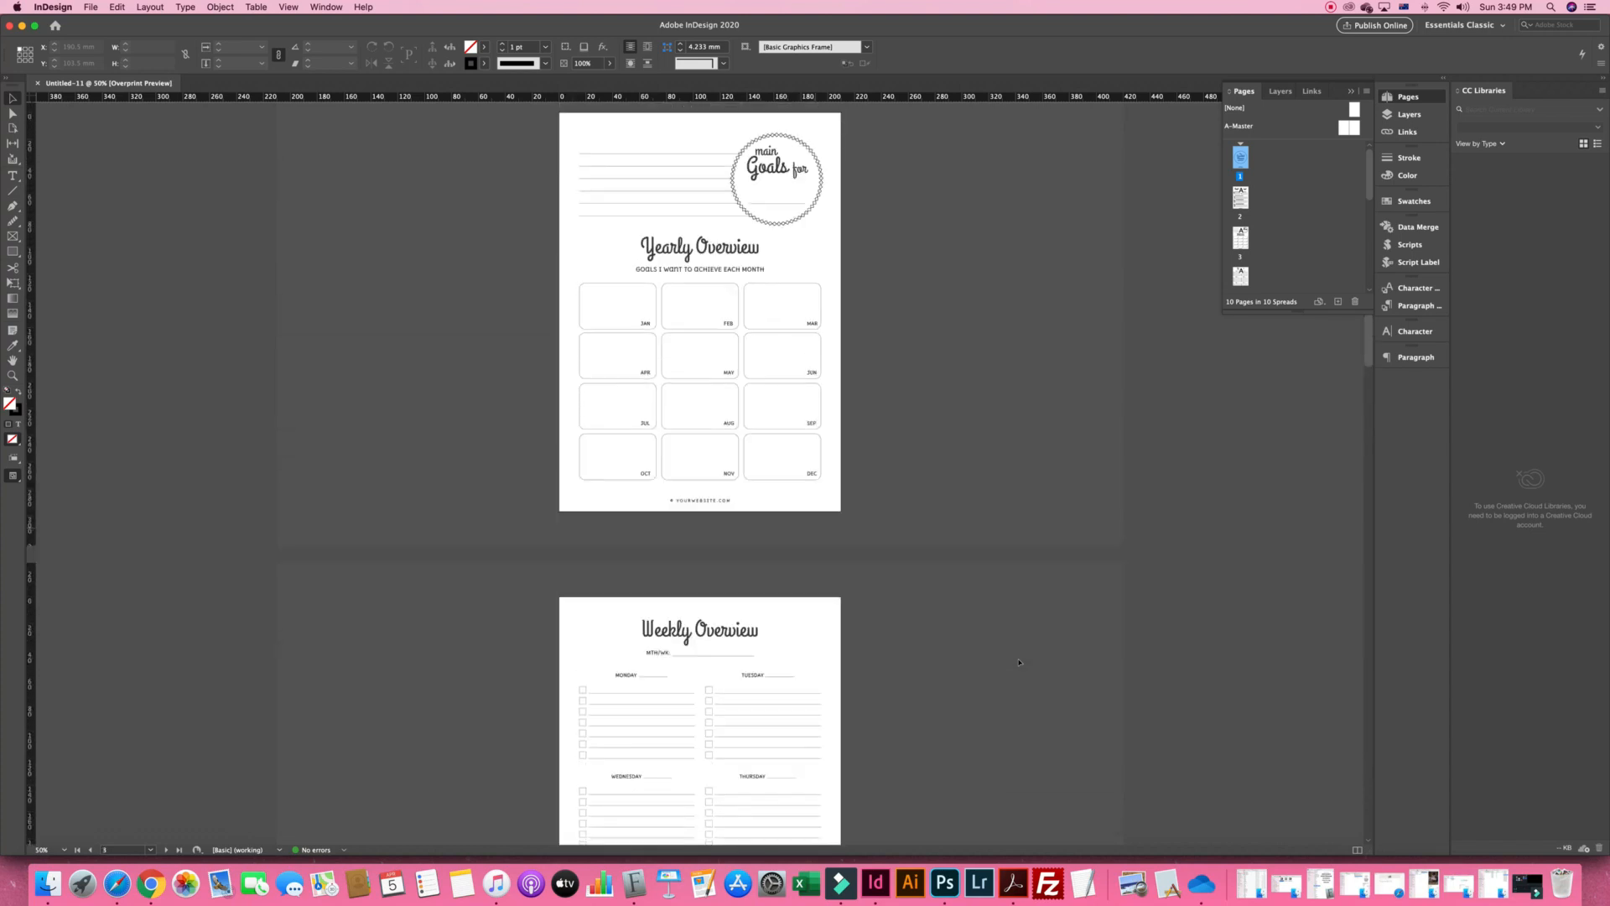
scroll(1019, 662, "up", 10)
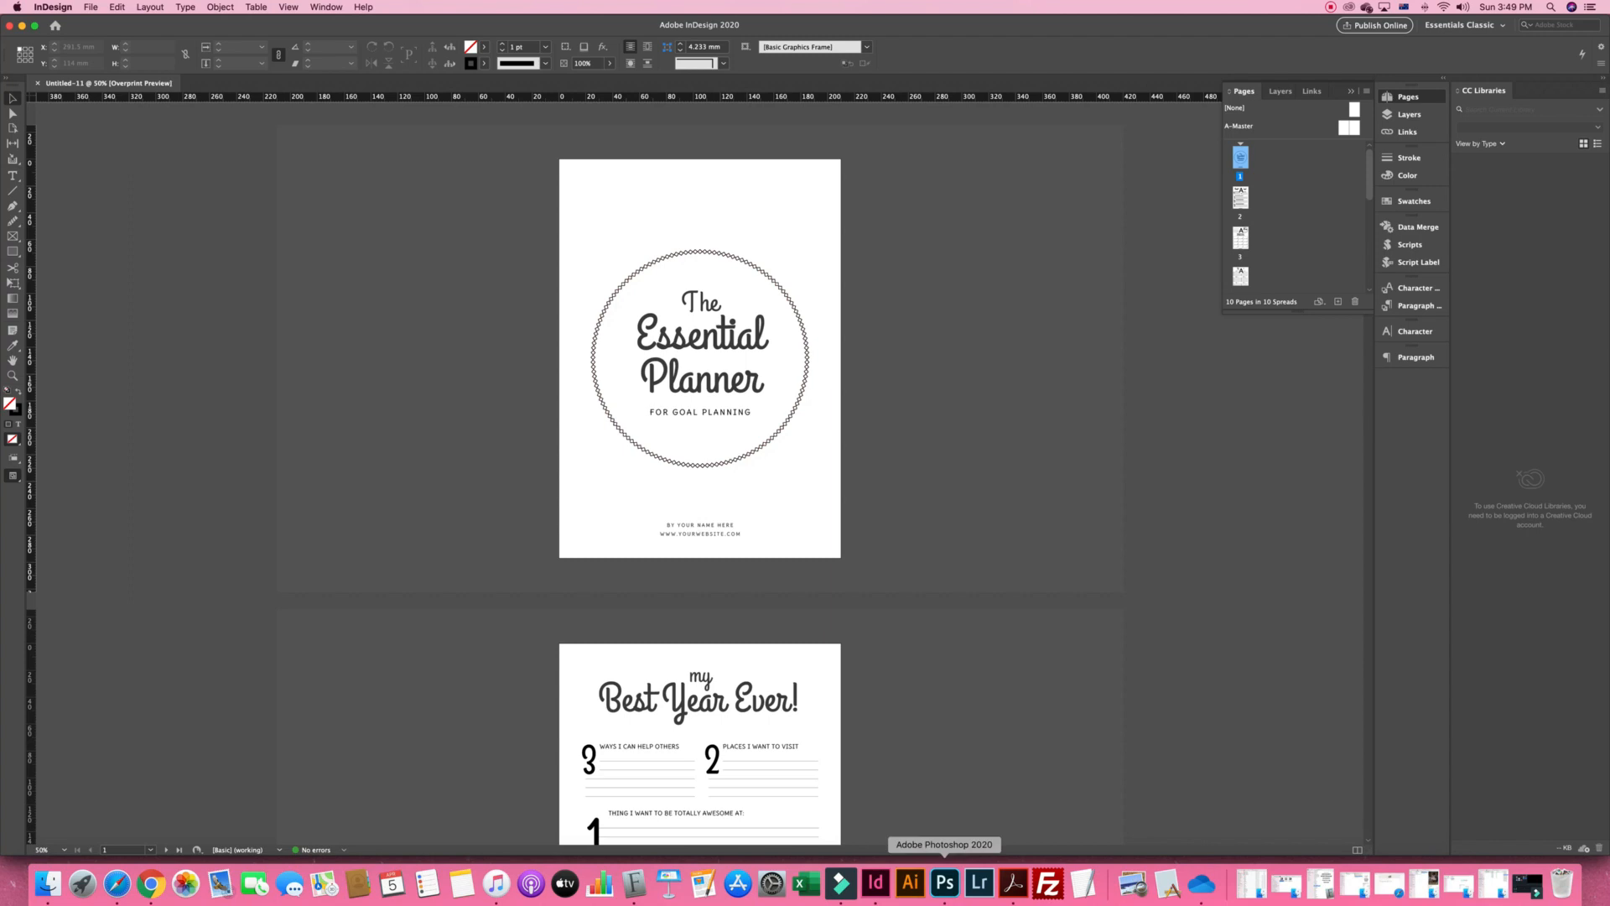
Switch to Photoshop and create a new document from the Web Large preset, 1920 x 1080 px at 72 ppi
left_click(946, 886)
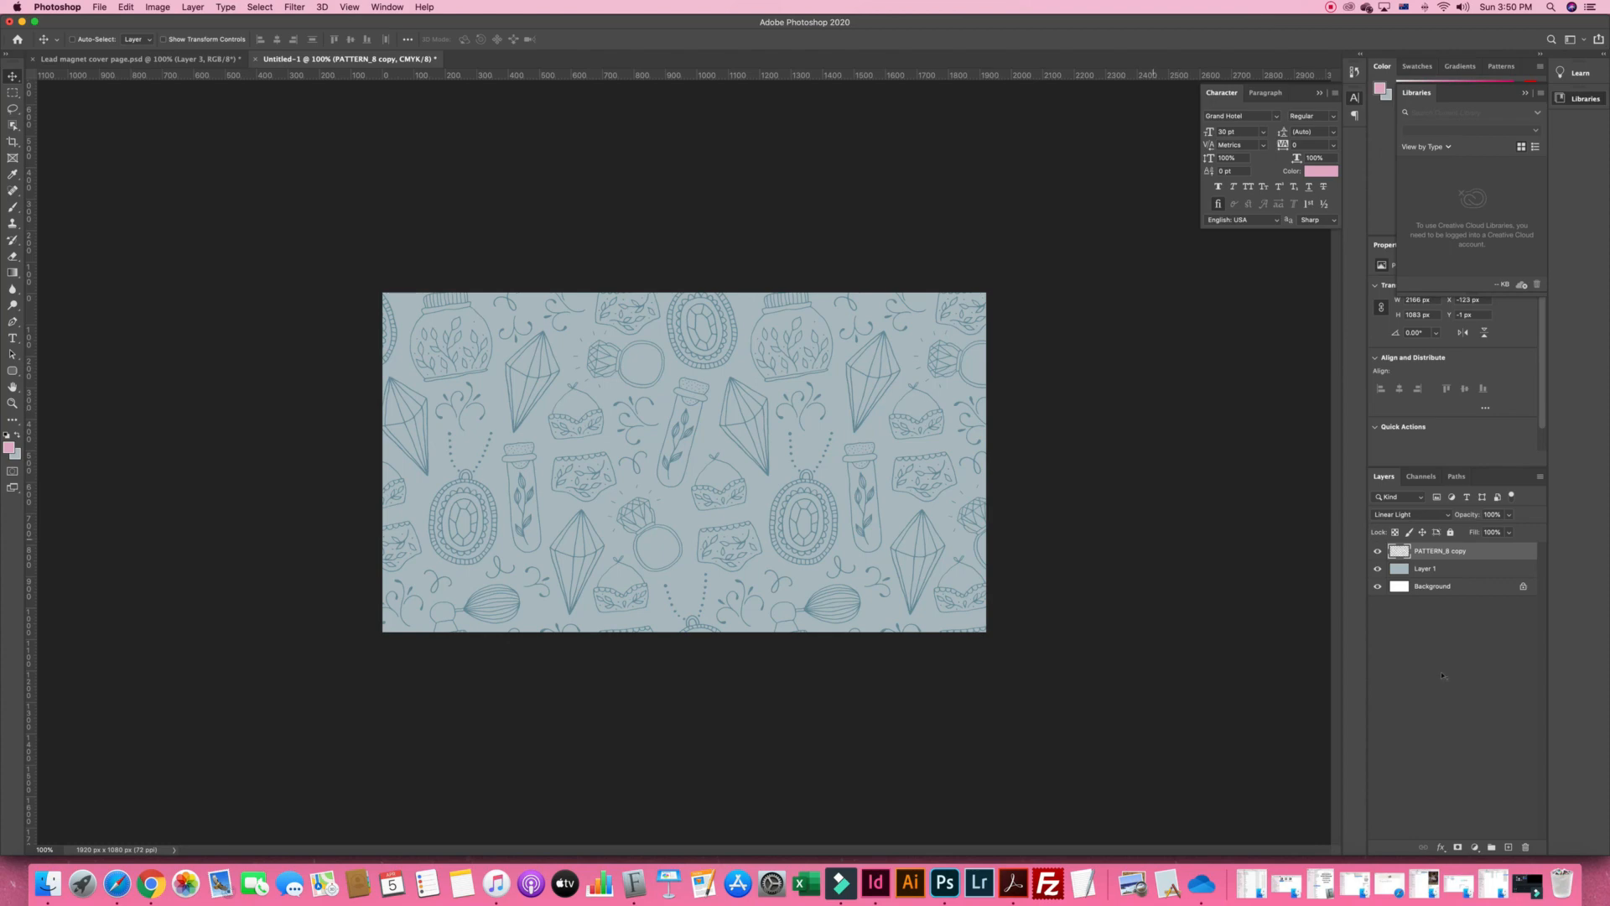
left_click(100, 7)
left_click(149, 22)
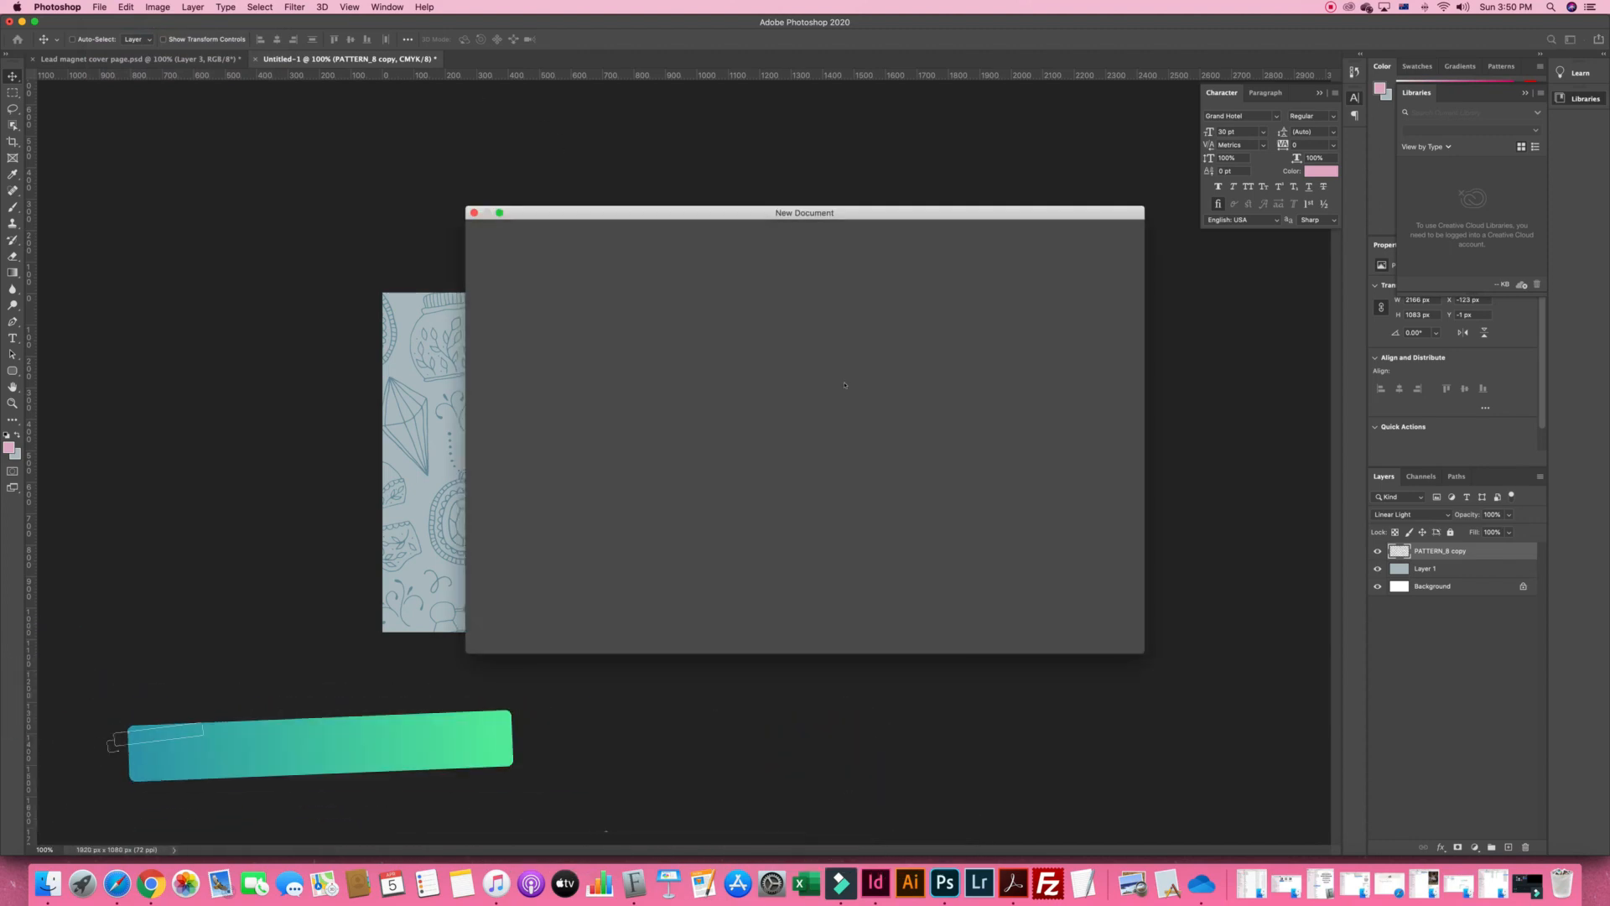
left_click(723, 235)
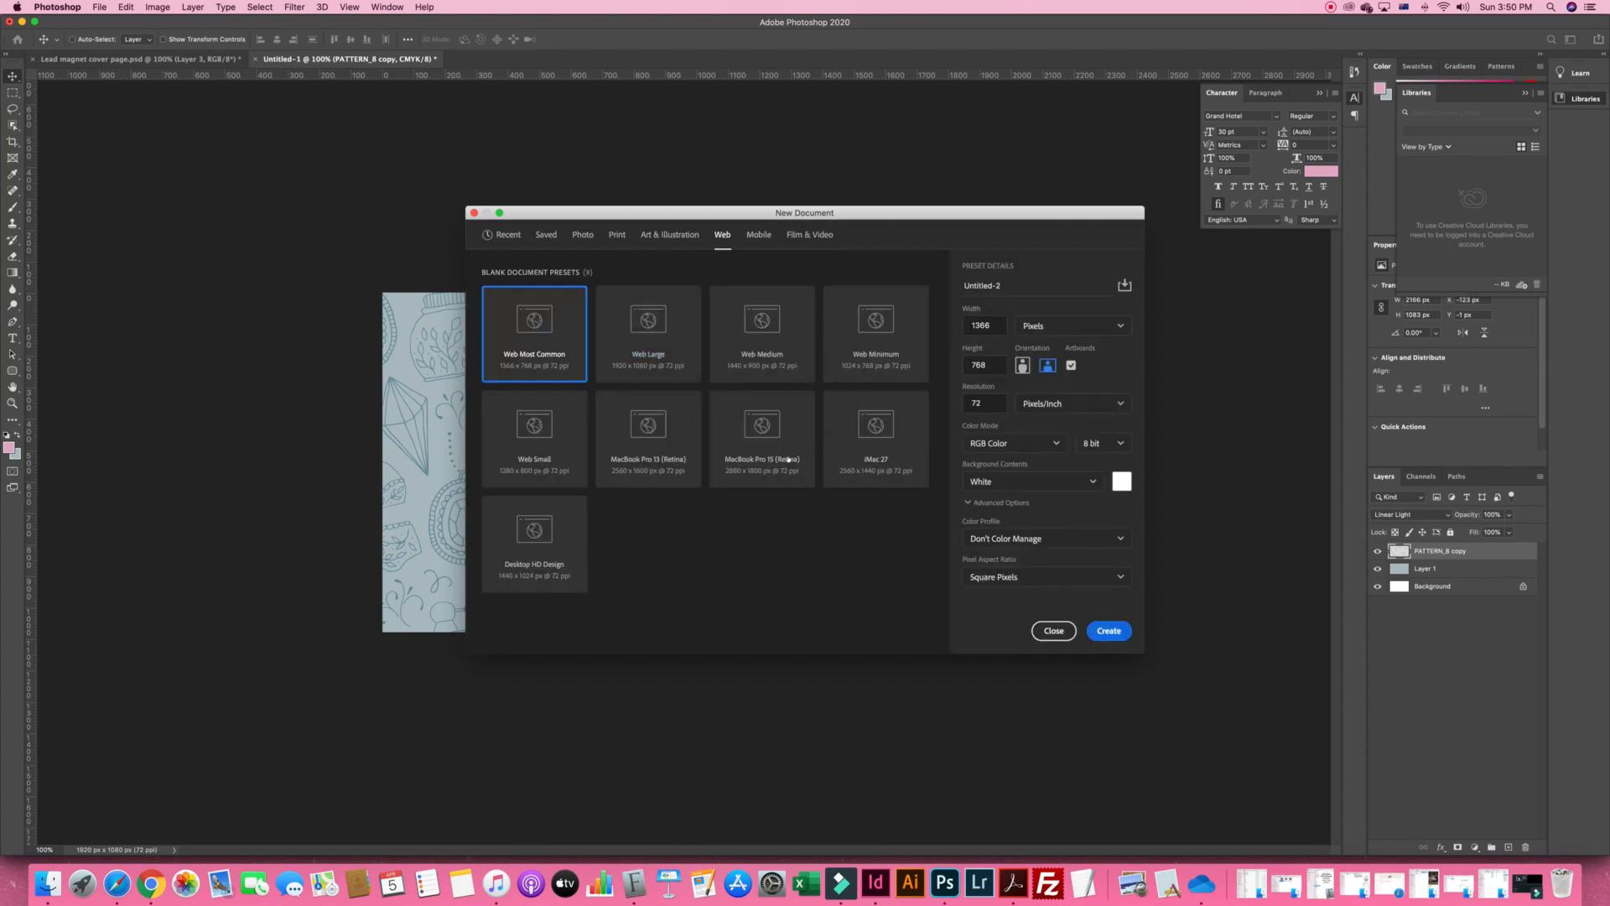
double_click(651, 370)
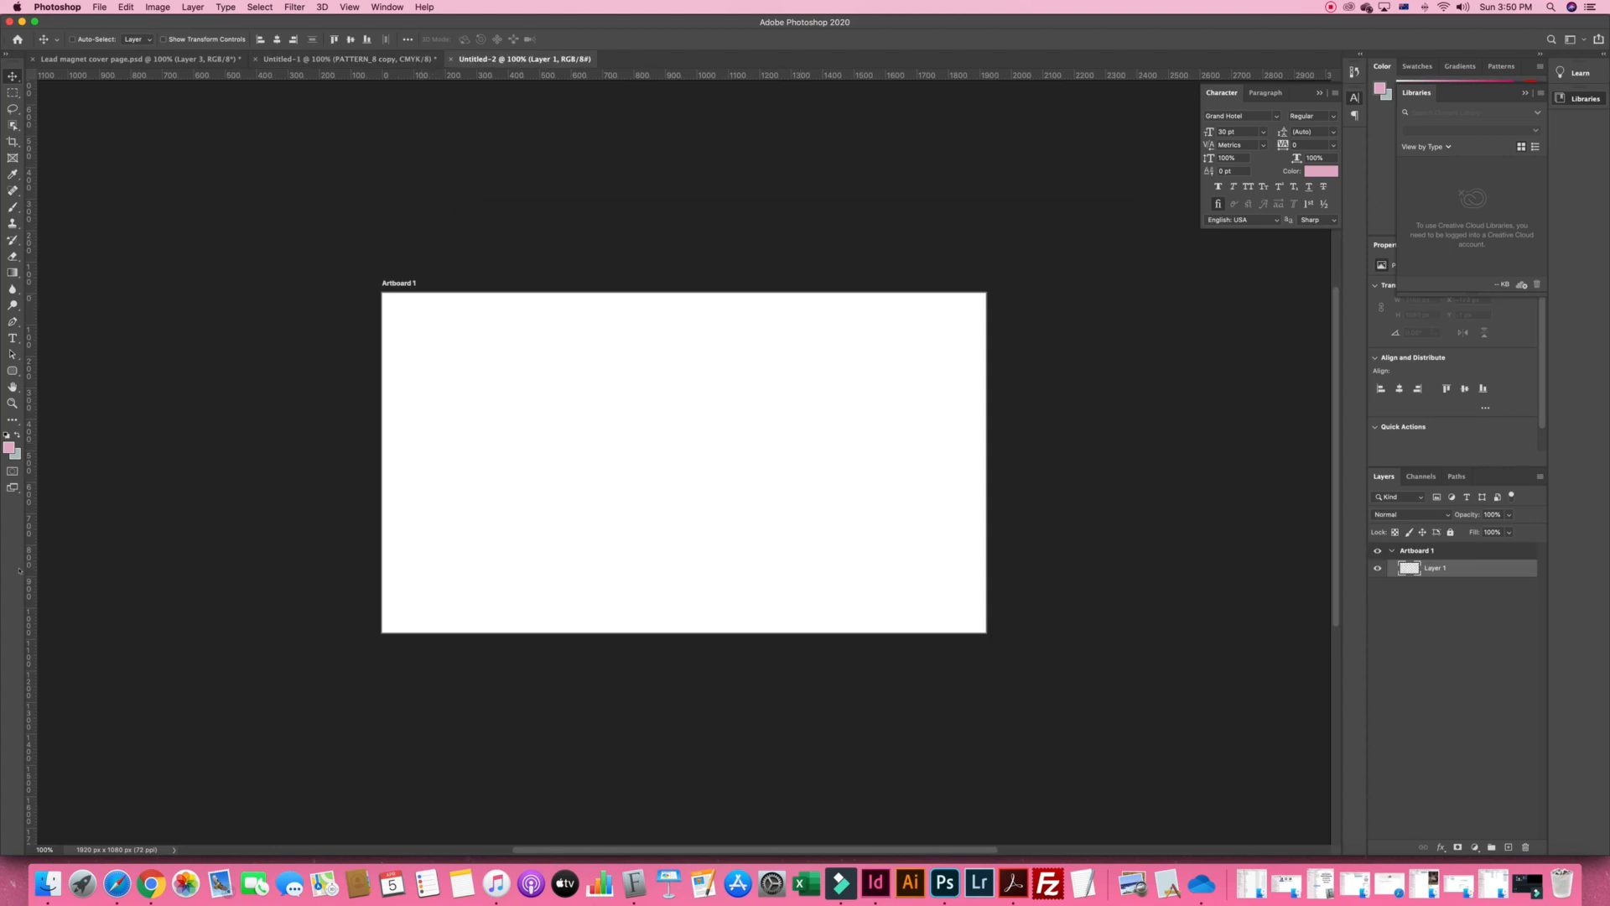
Keep the background colour at blue-grey b2c0c6 and set the foreground colour to a darker pink
left_click(15, 455)
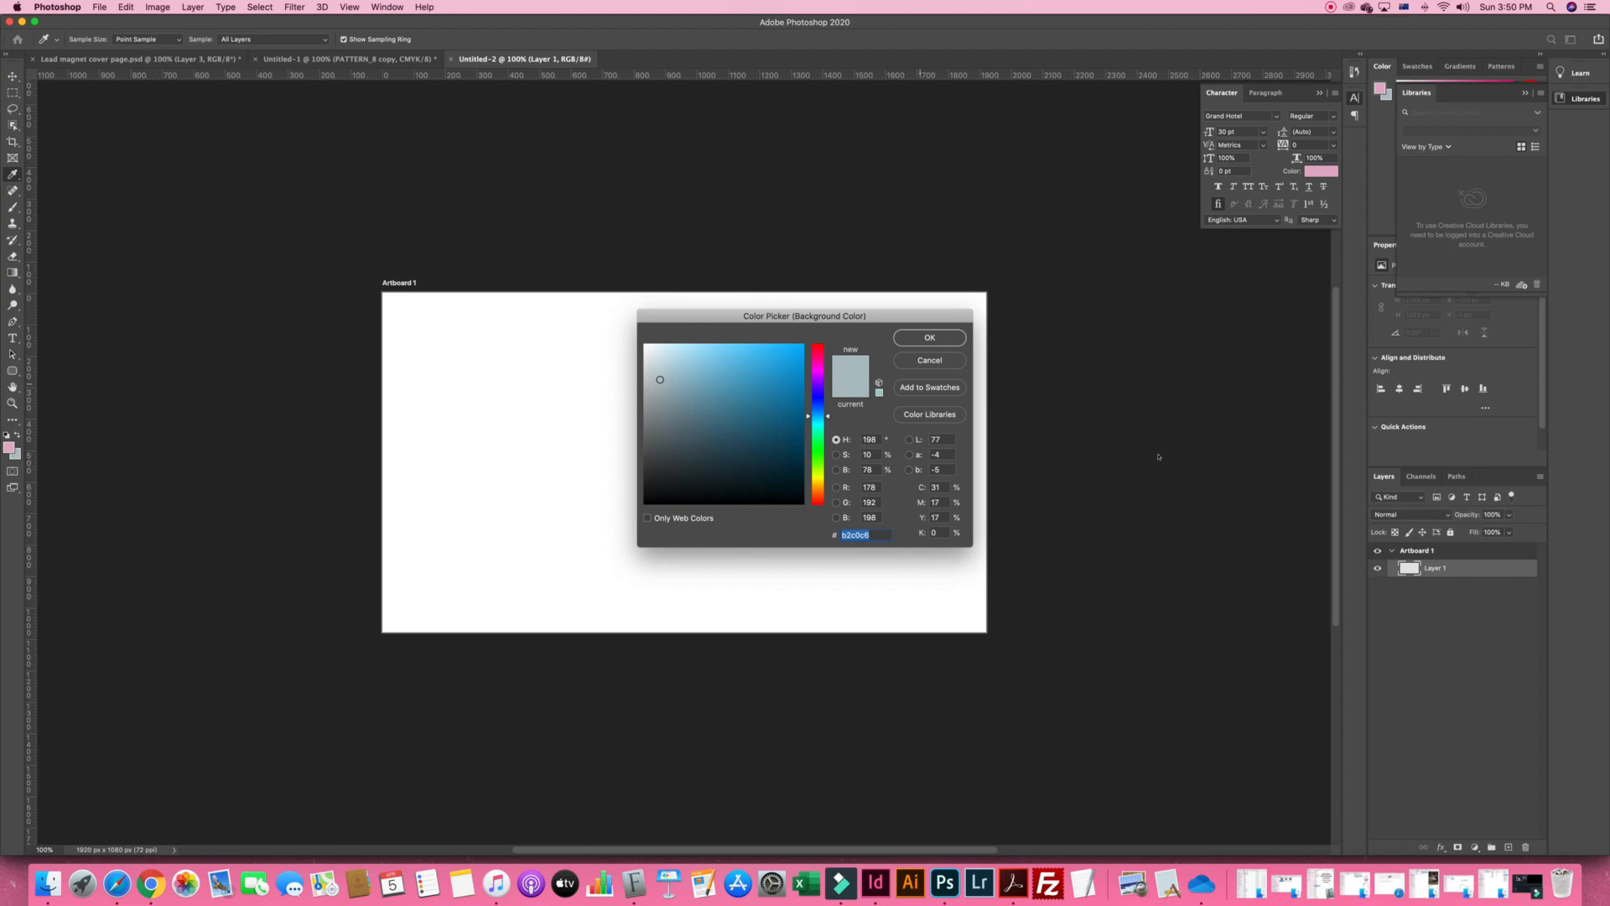
key("Return")
left_click(8, 448)
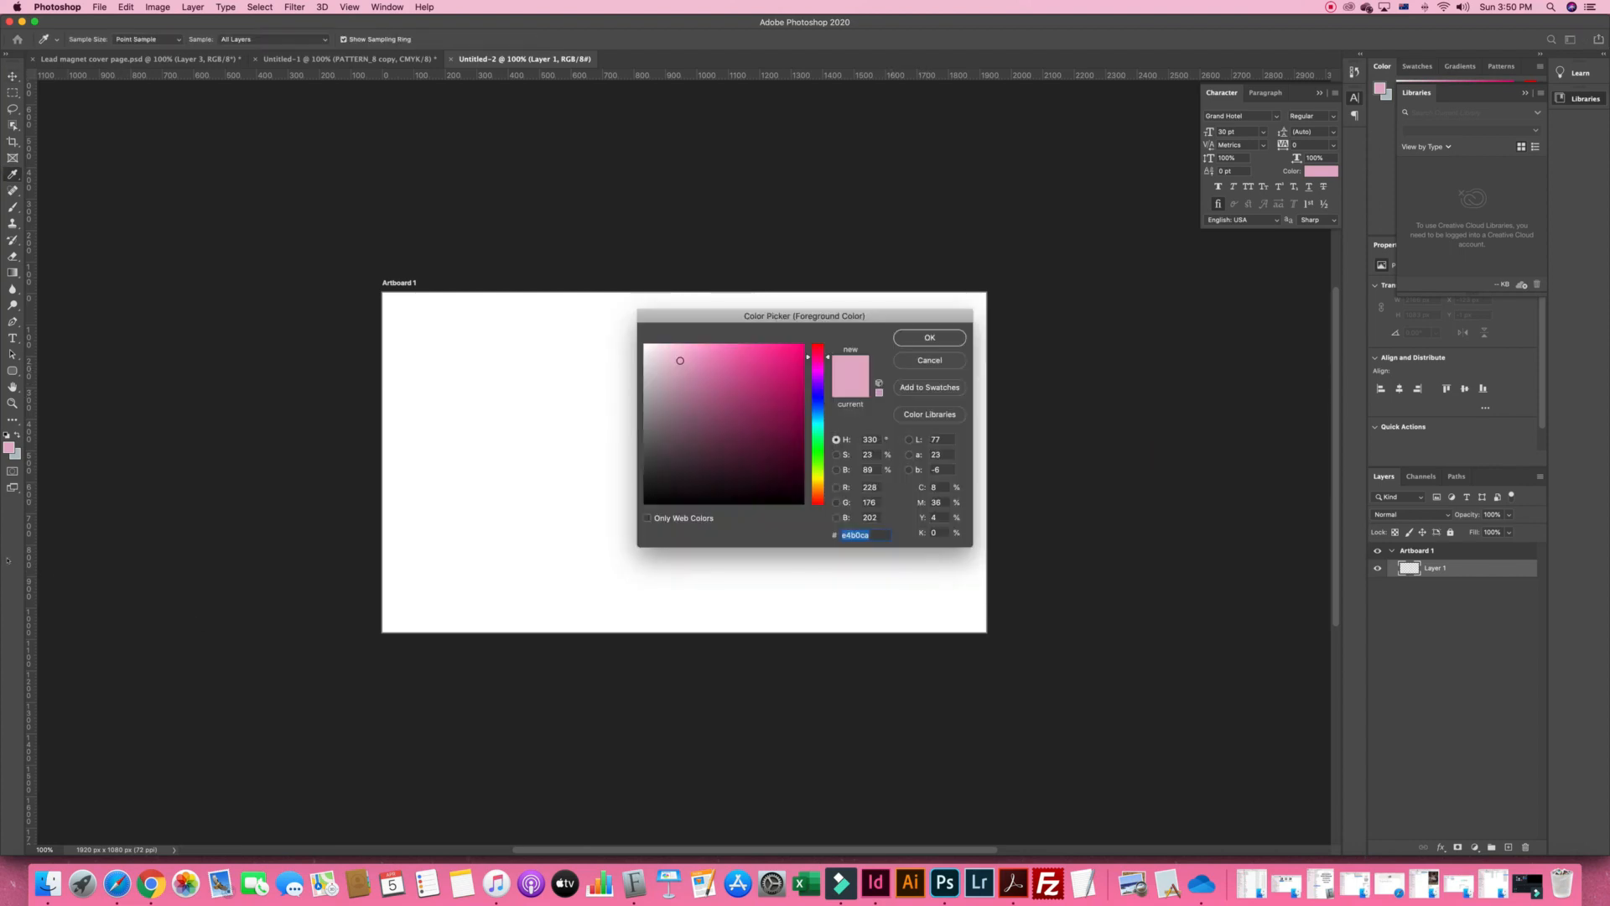
left_click(730, 377)
mouse_move(729, 377)
left_mouse_down()
mouse_move(748, 361)
mouse_move(732, 394)
left_mouse_up()
key("Return")
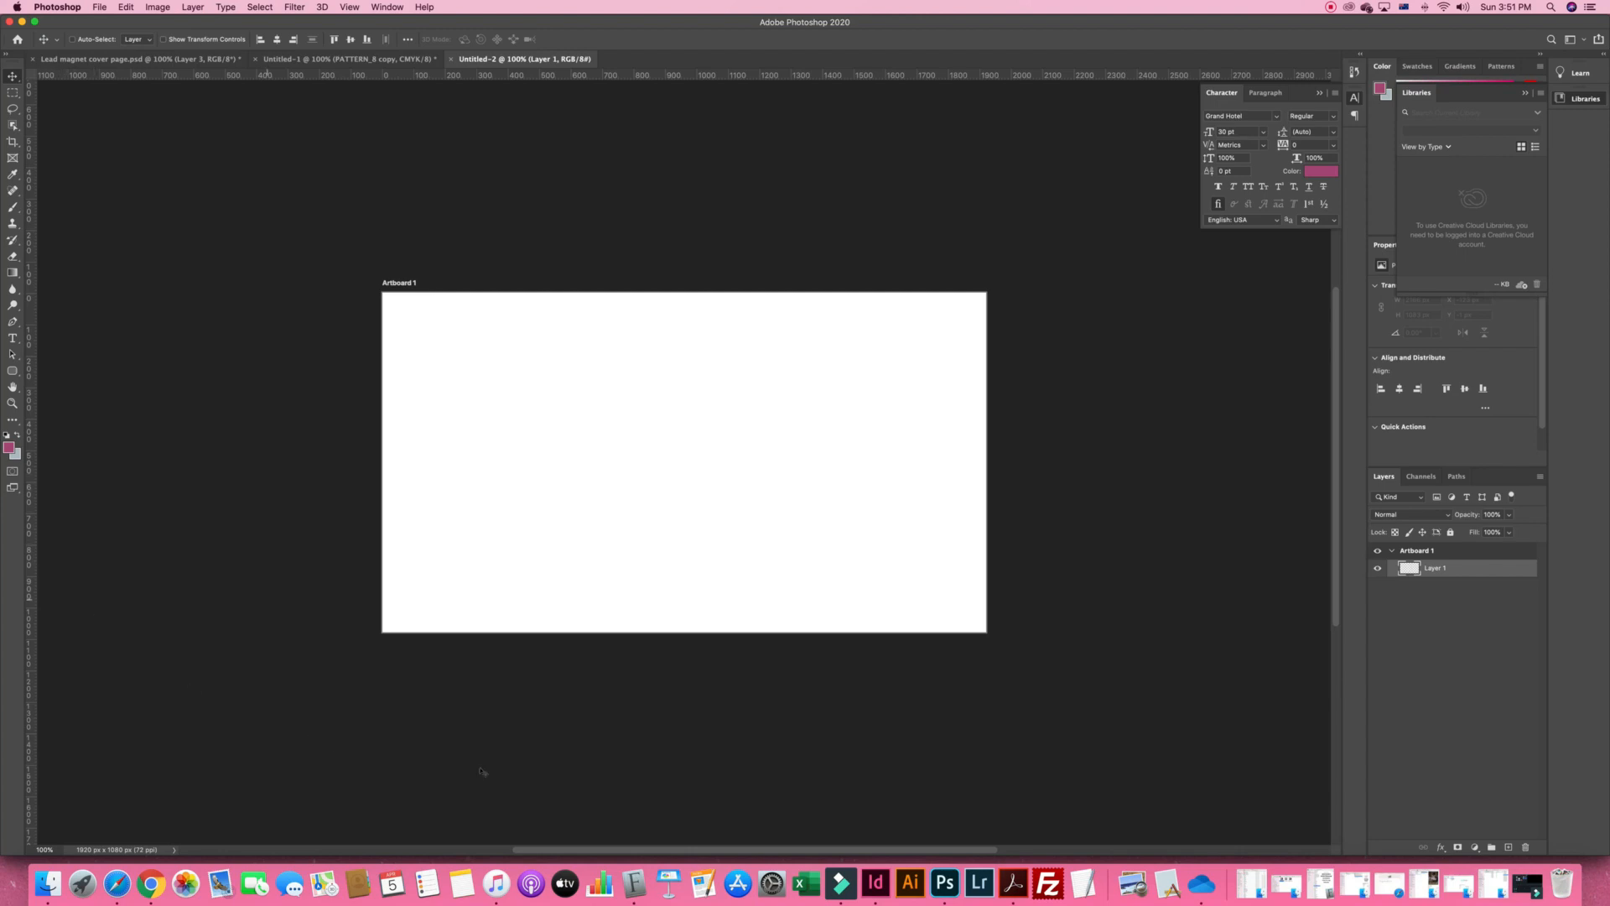
Fill Layer 1 with the blue-grey background colour and compare it with the finished patterned document Untitled-1
left_click(1091, 631)
key("super+BackSpace")
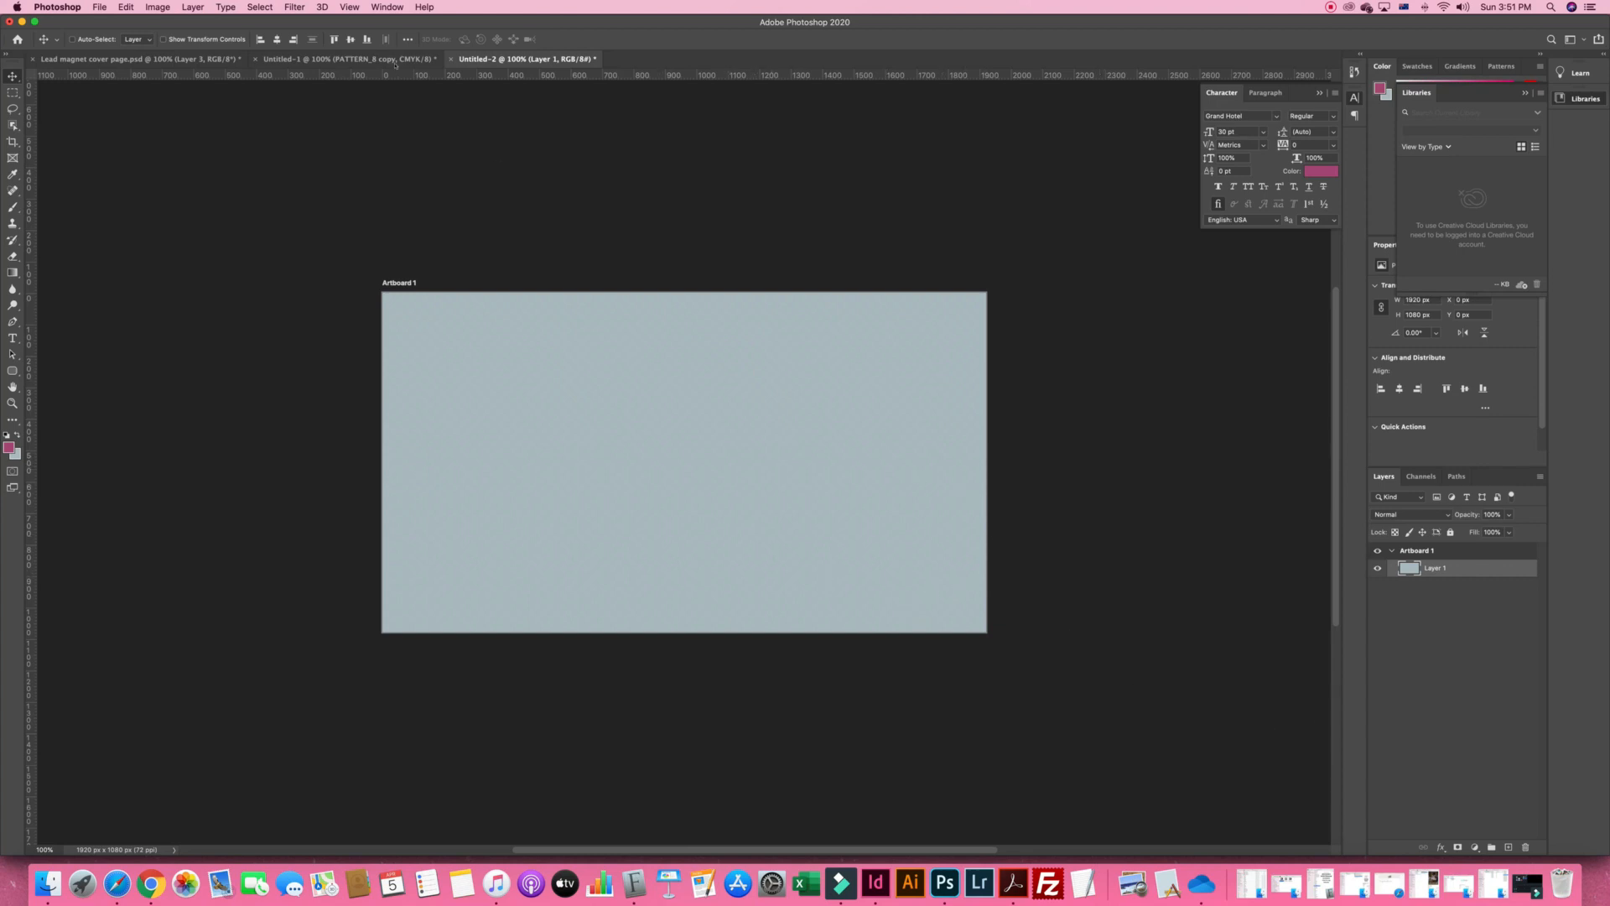
left_click(394, 61)
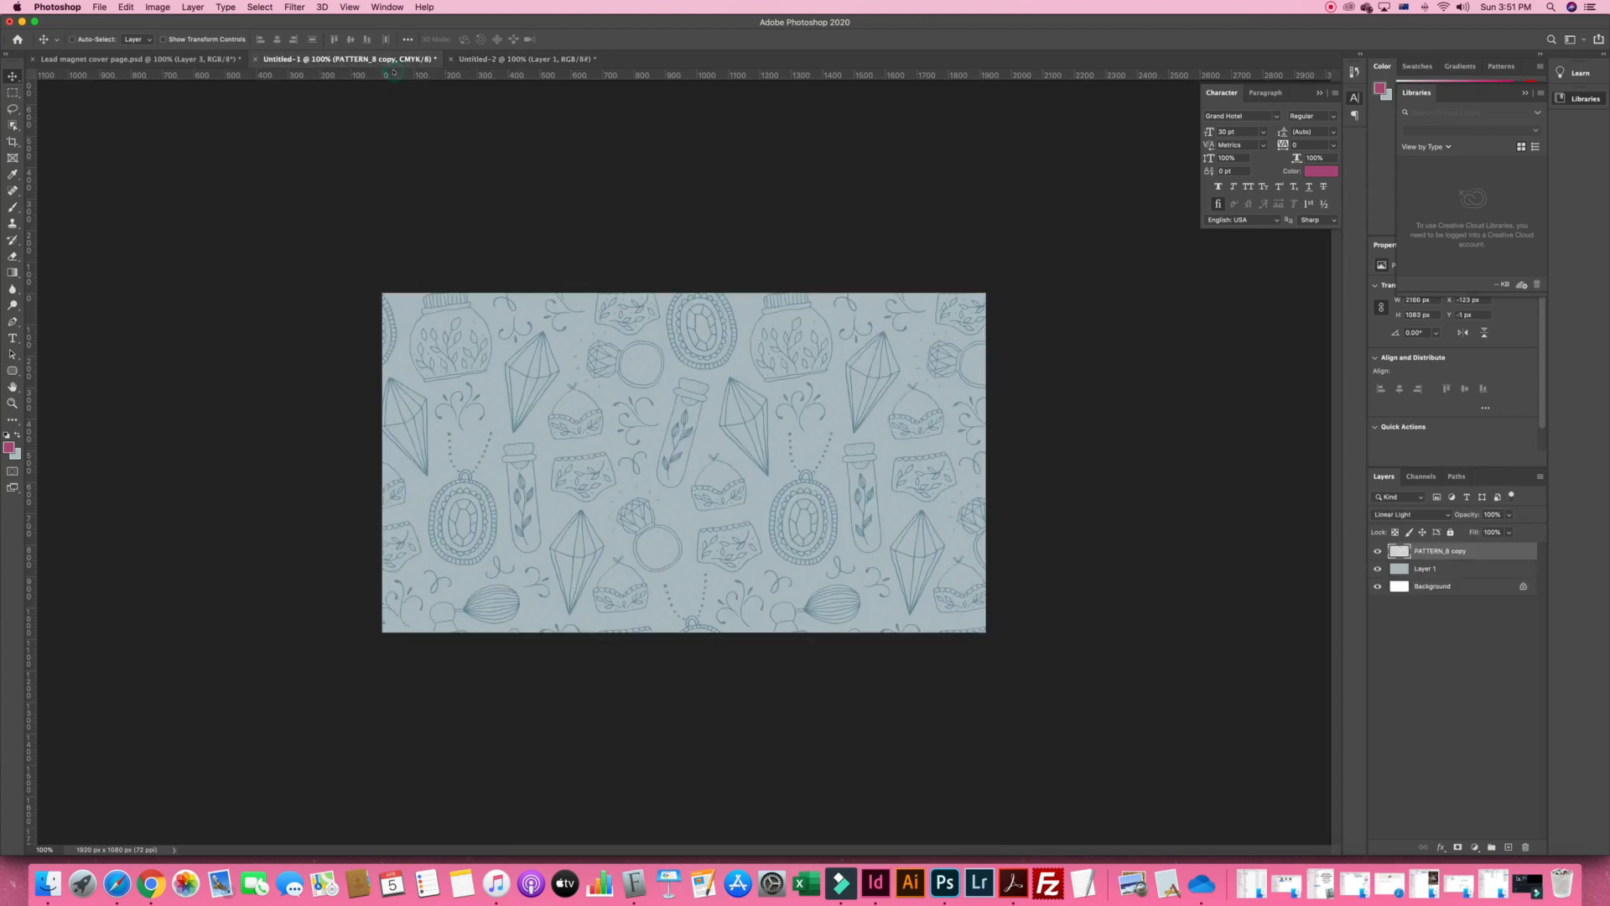
left_click(524, 59)
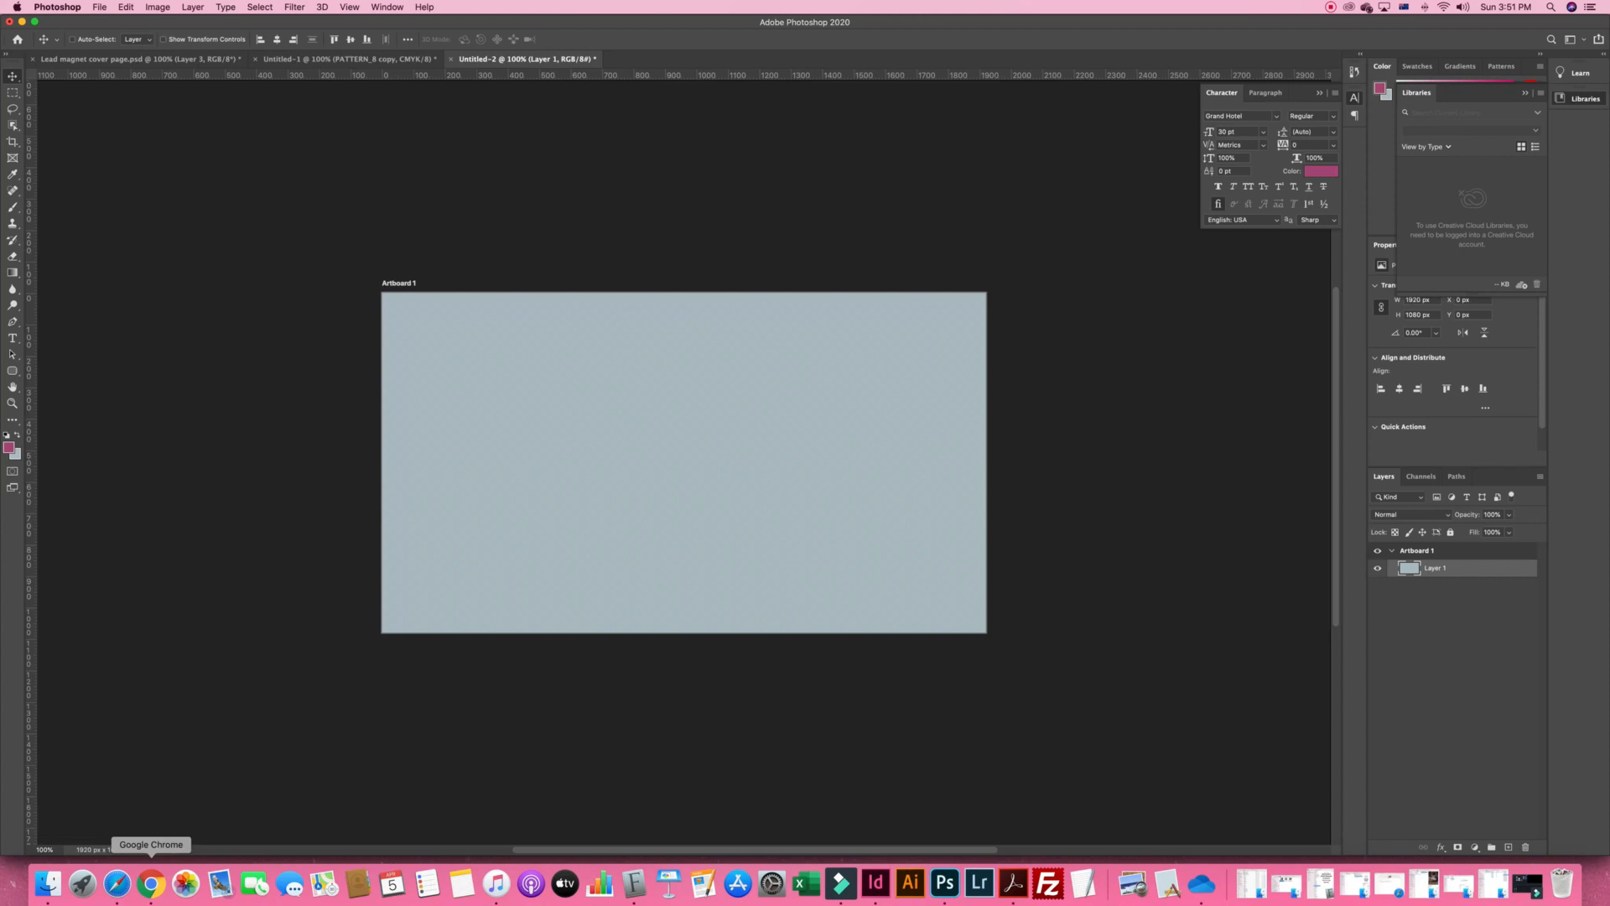
Switch to Finder and look at the planner's Product Images folder and template folder
left_click(47, 882)
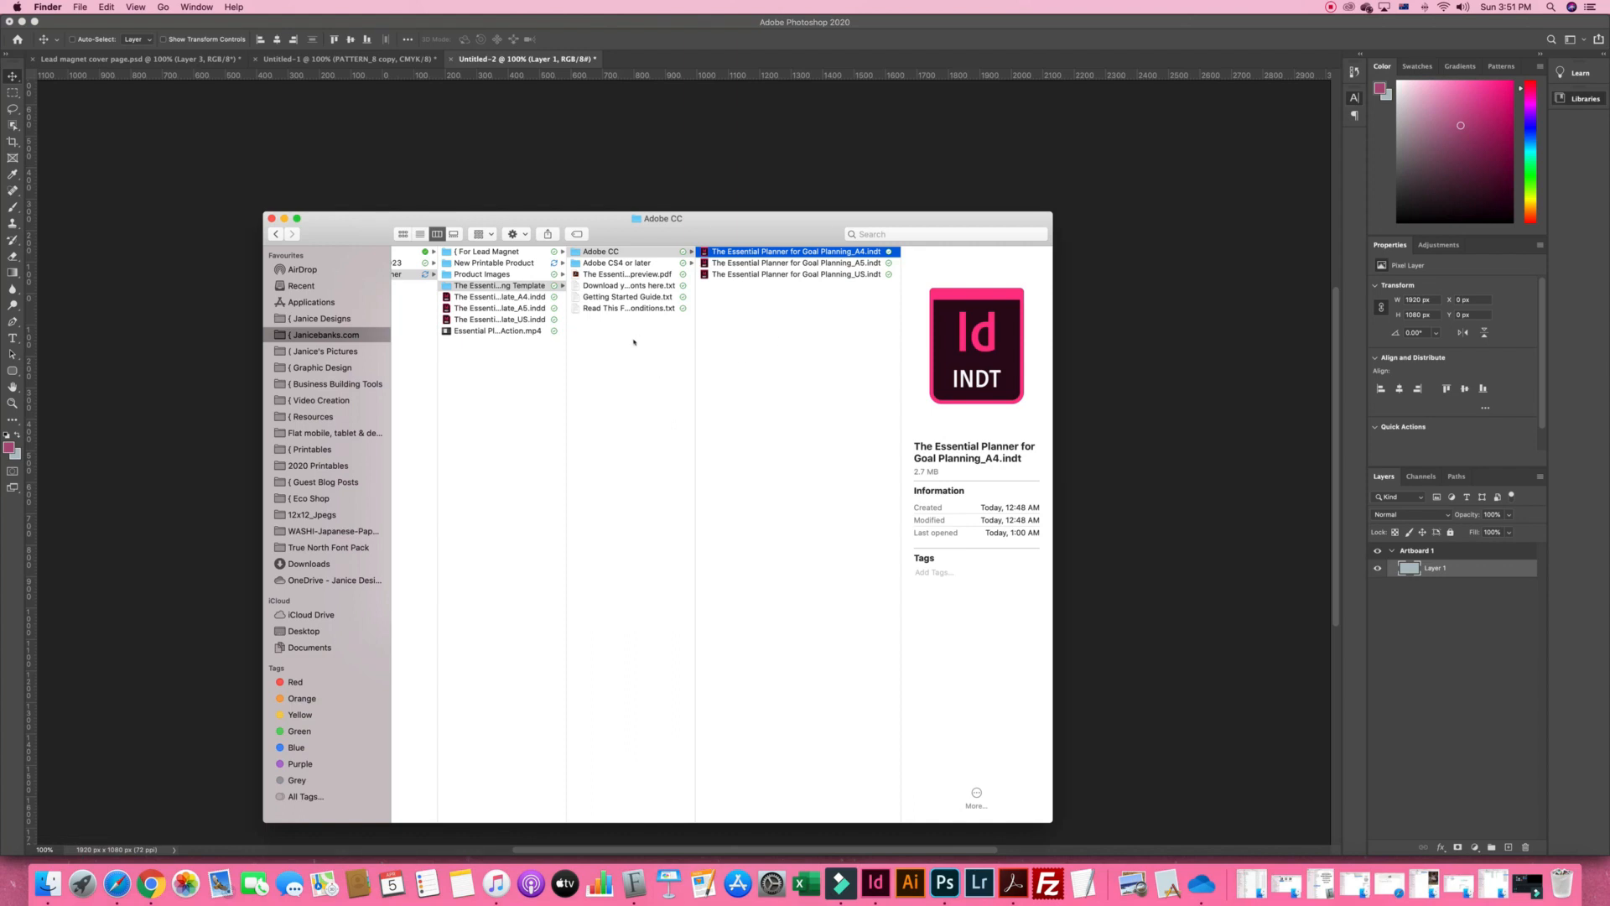
key("Left")
key("Left")
key("Up")
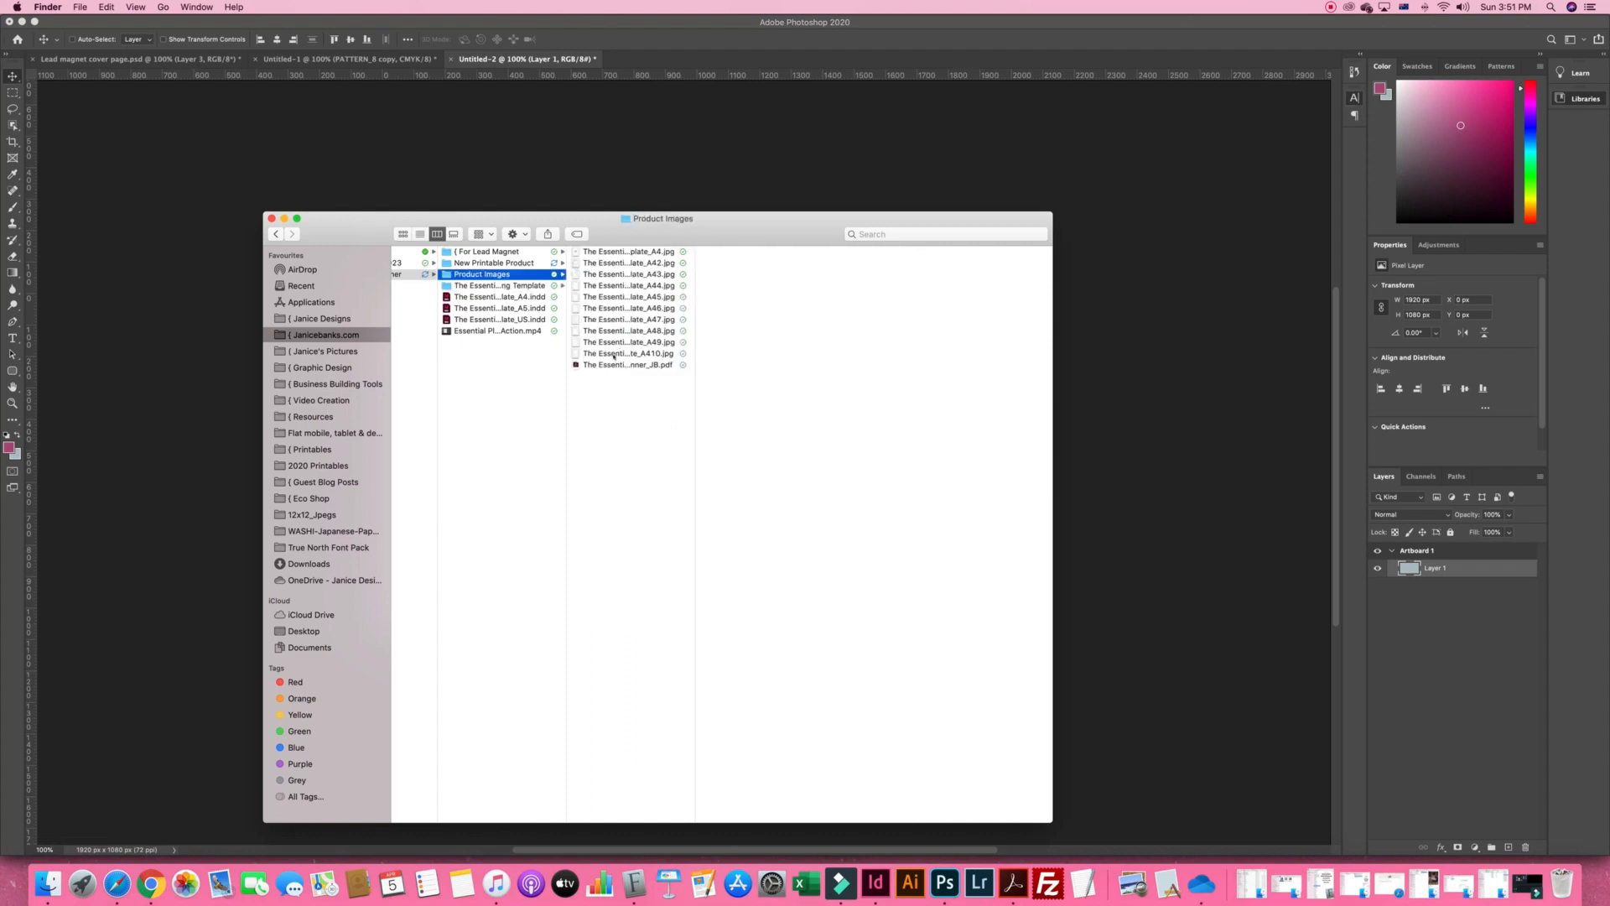
key("Down")
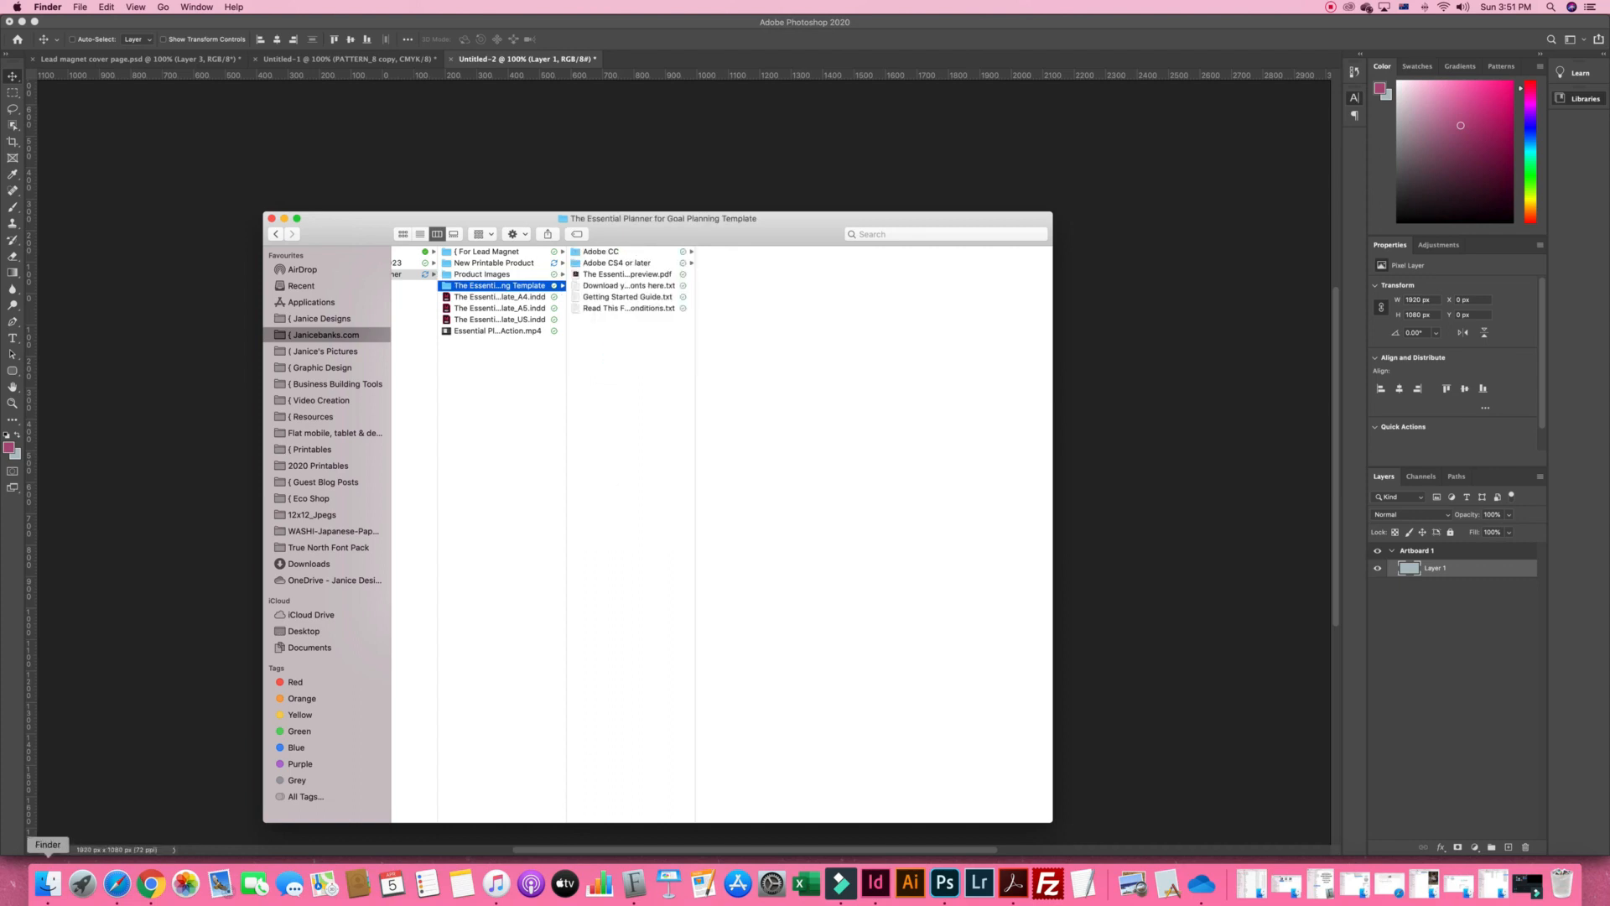
Bring forward the Finder window of the PNG patterns folder that has PATTERN_8.png selected
left_click(47, 883)
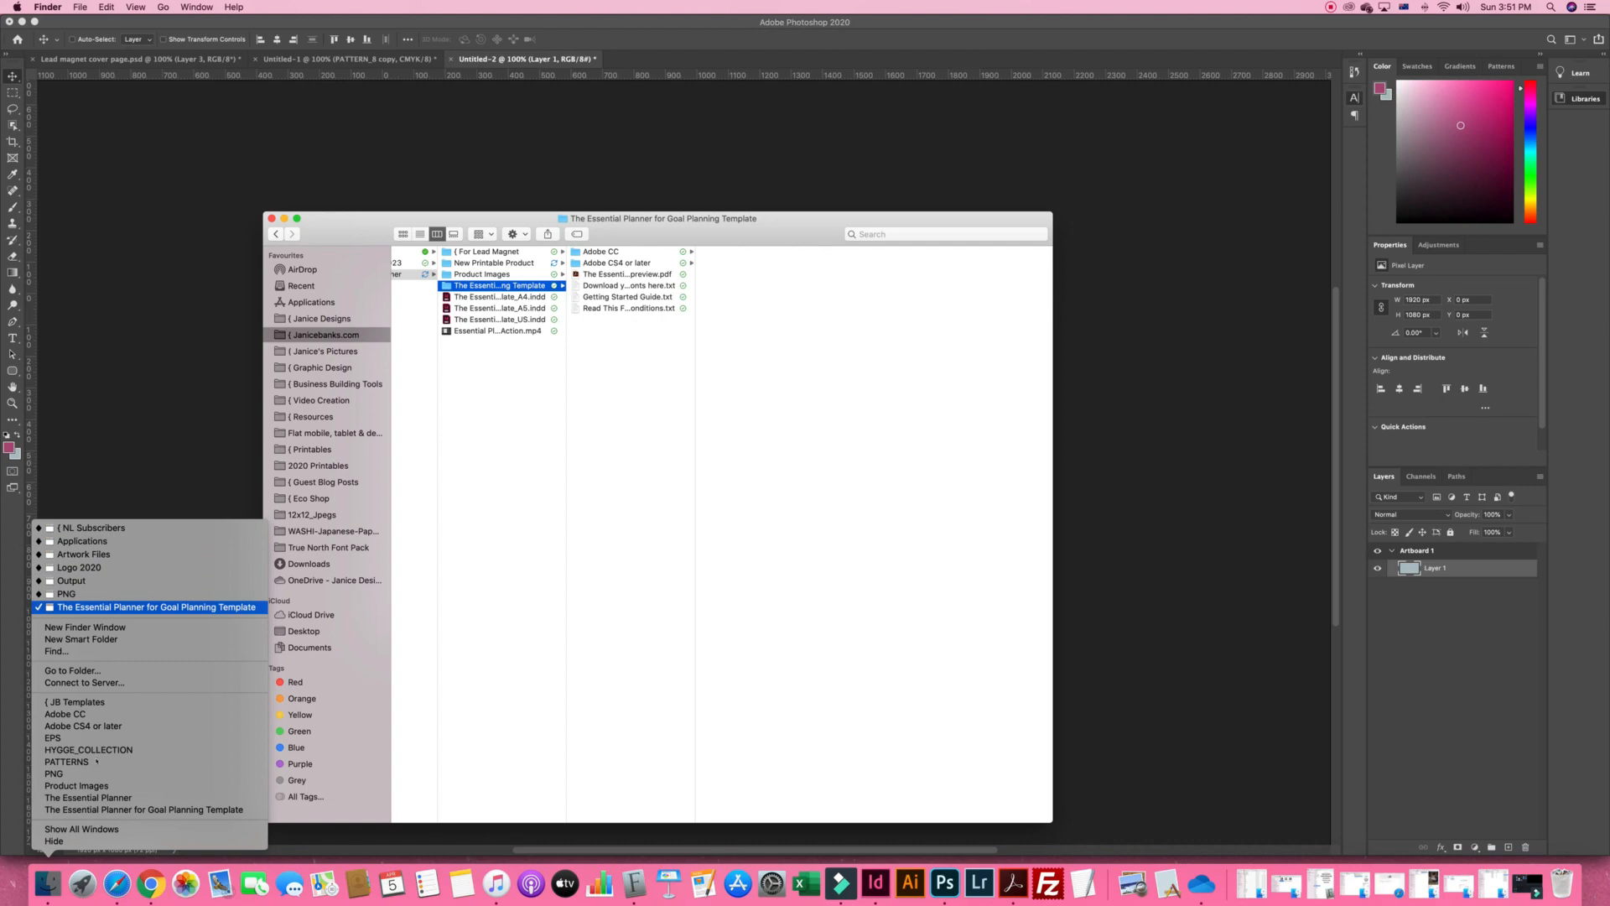
key("Up")
key("Up")
key("Up")
key("Down")
key("Down")
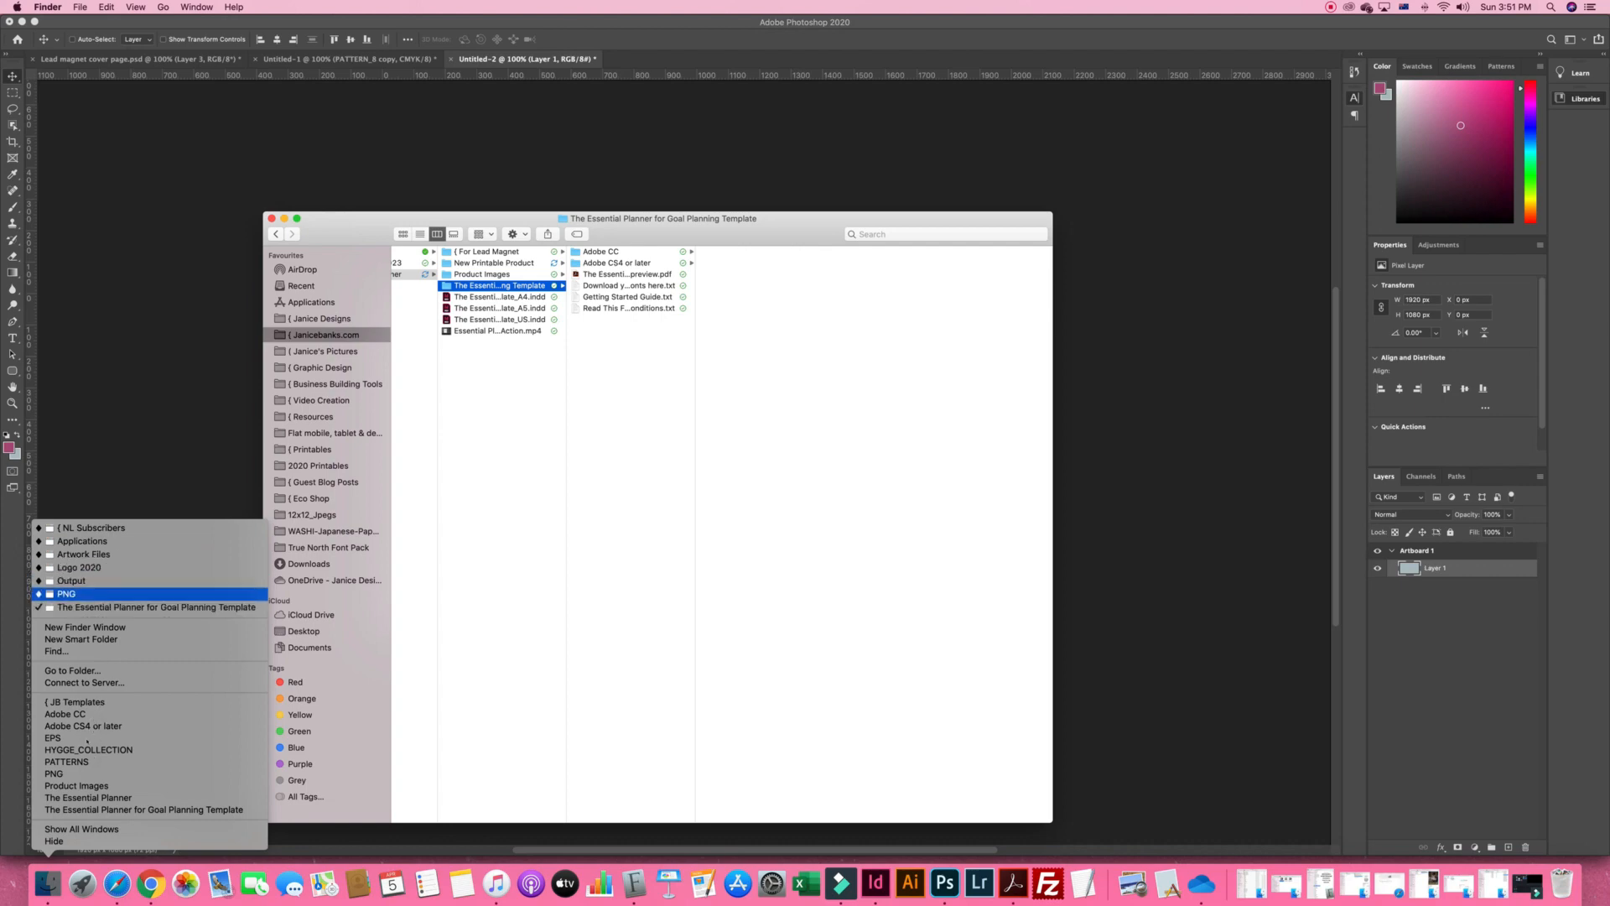
key("Return")
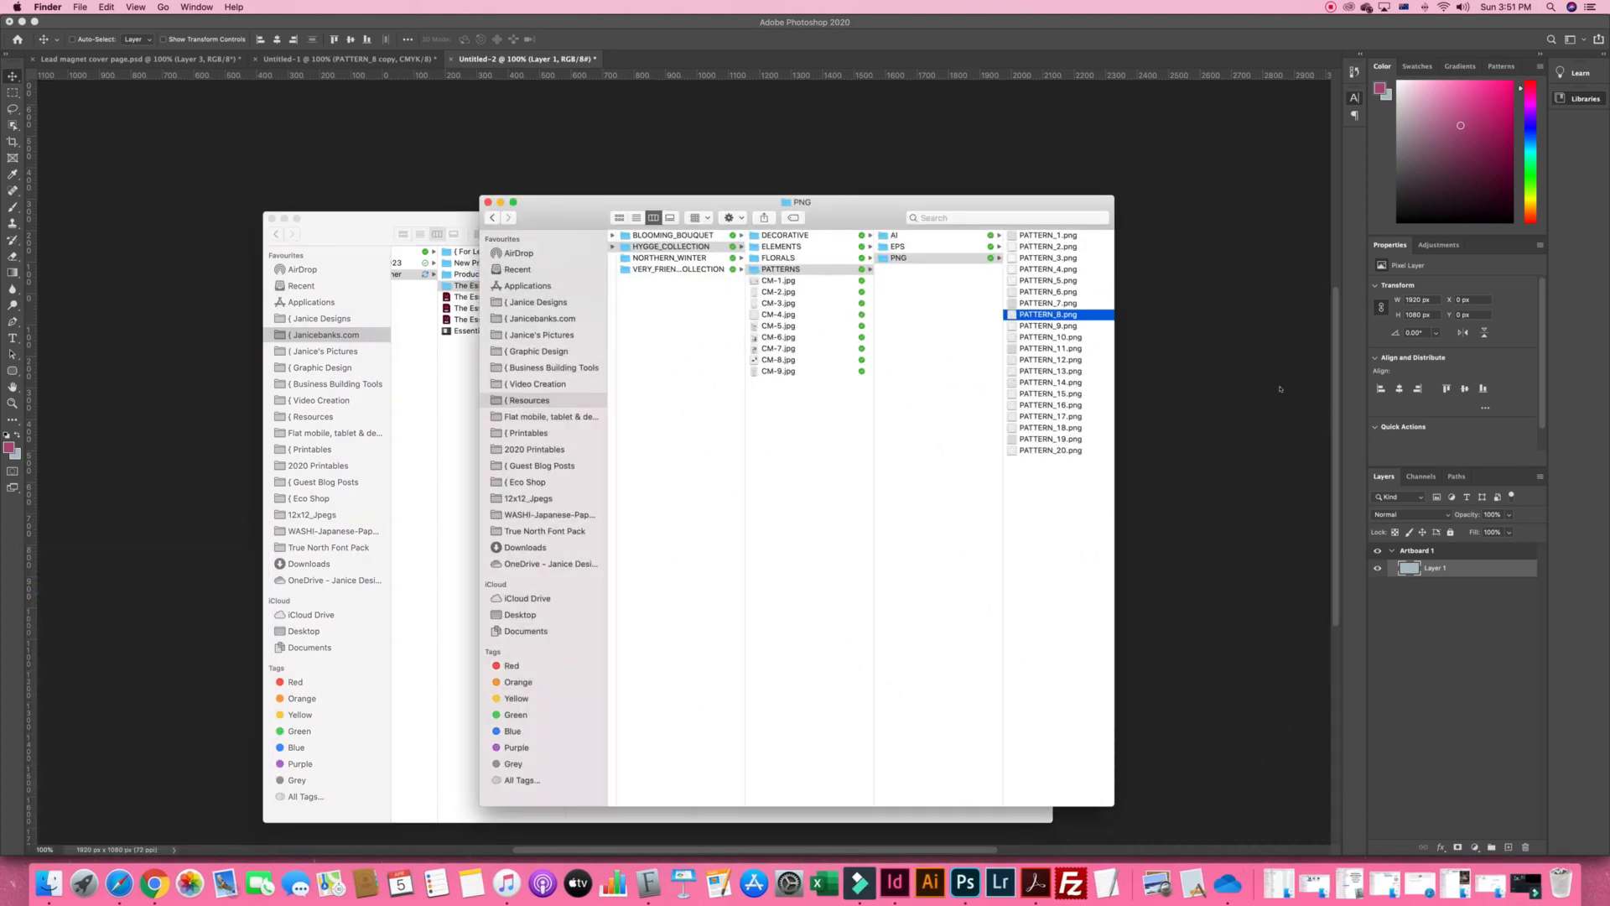
key("Return")
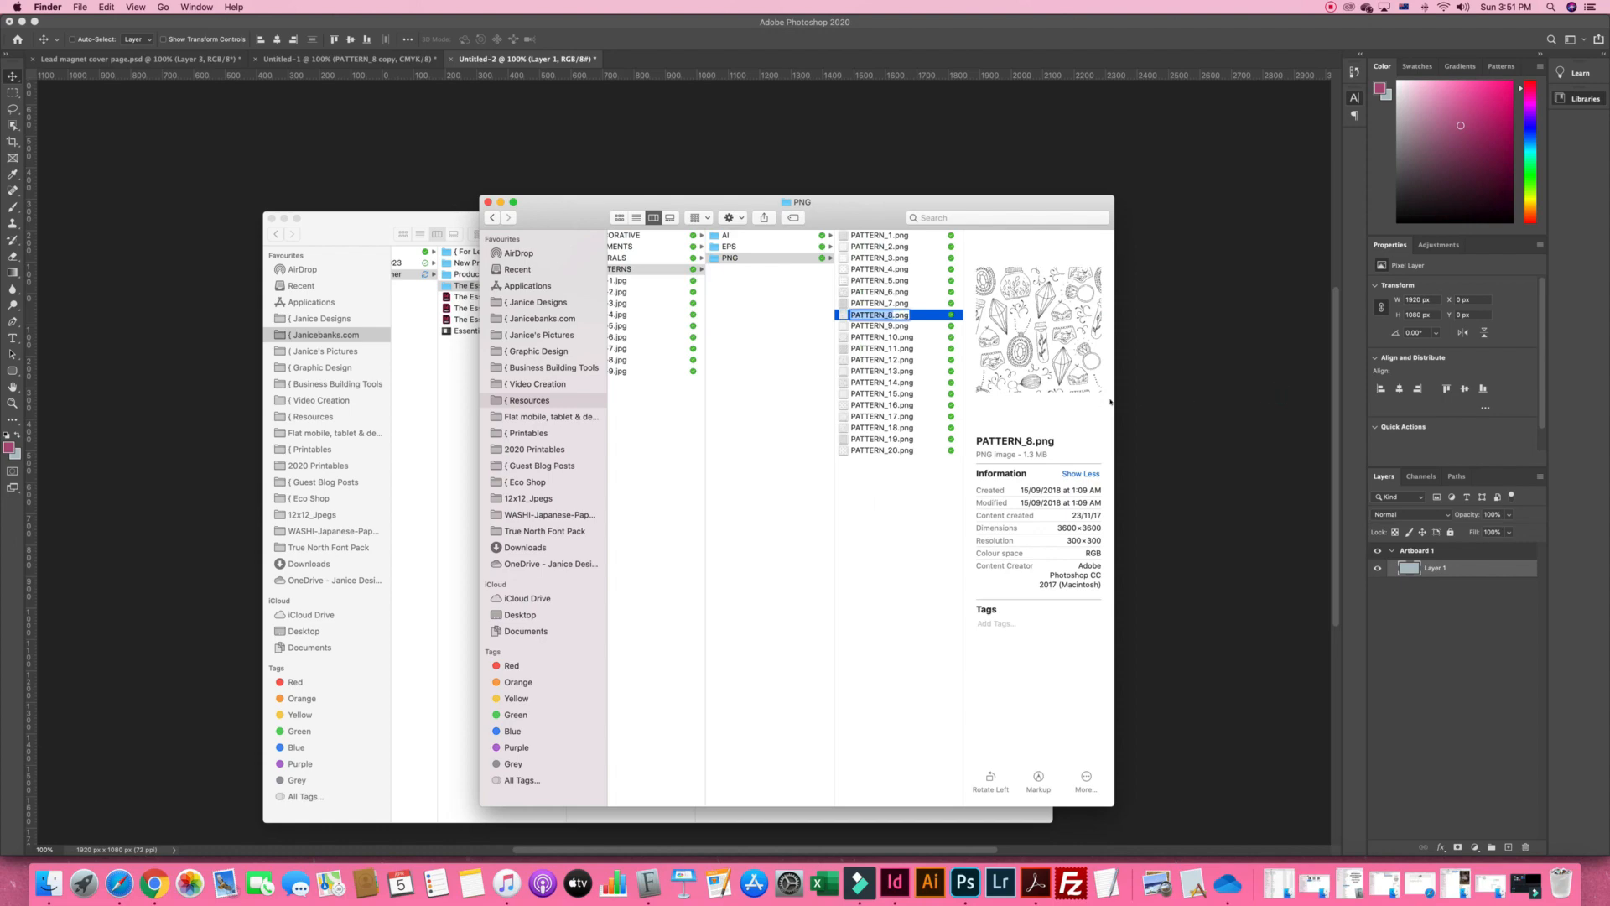
Minimize the planner template Finder window and move the PNG folder window aside to uncover the artboard
left_click(460, 285)
left_click(285, 218)
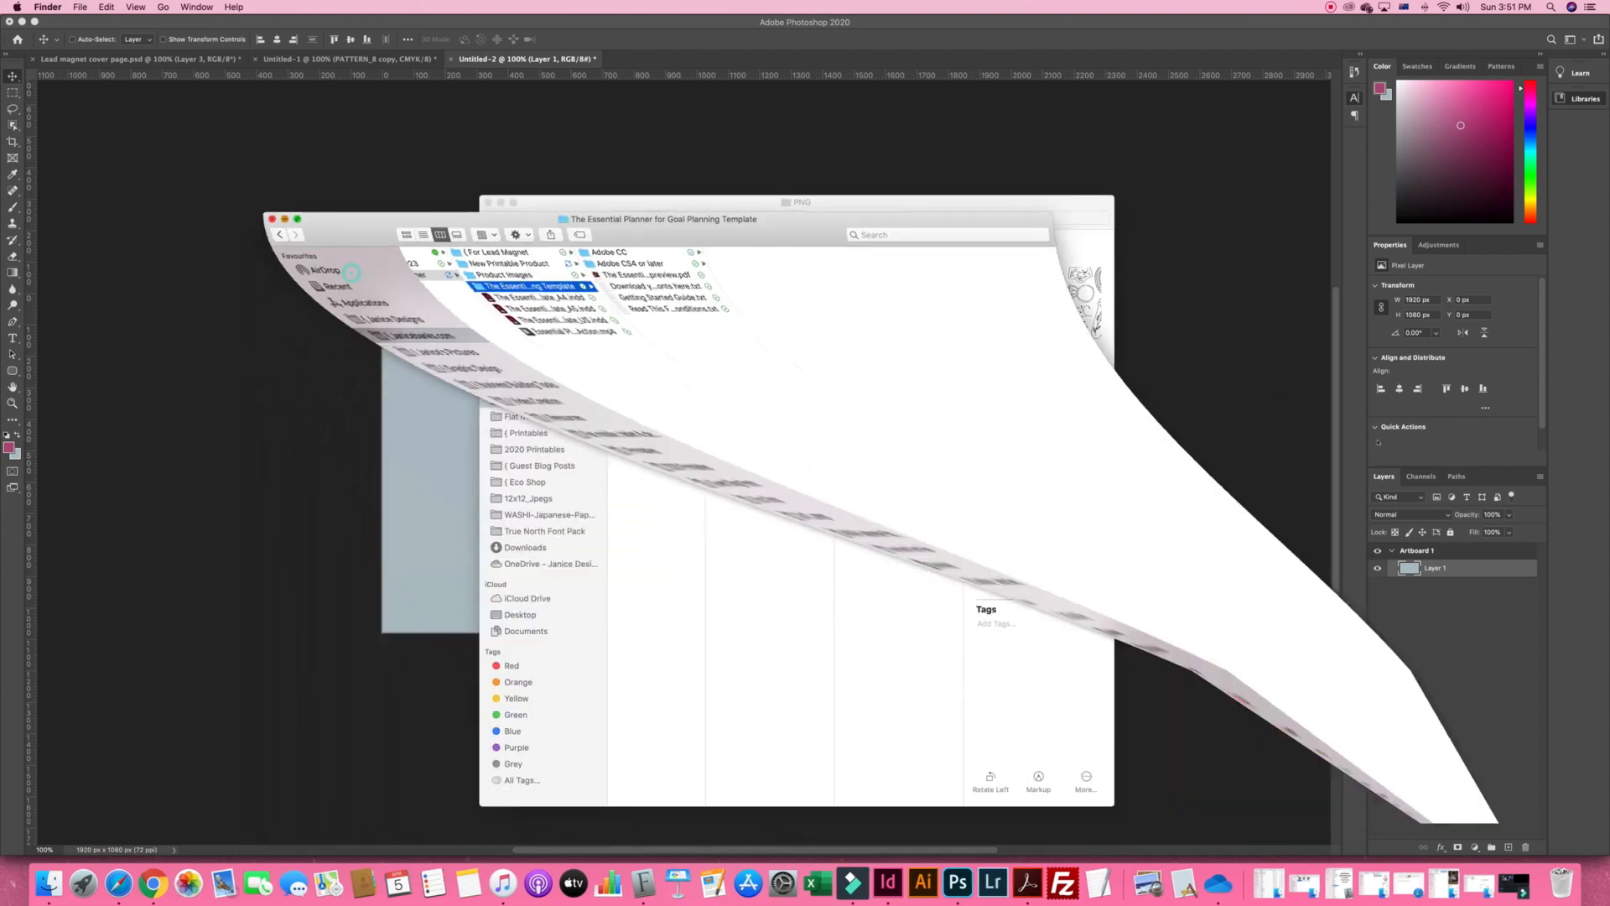
left_click_drag(1046, 203, 473, 191)
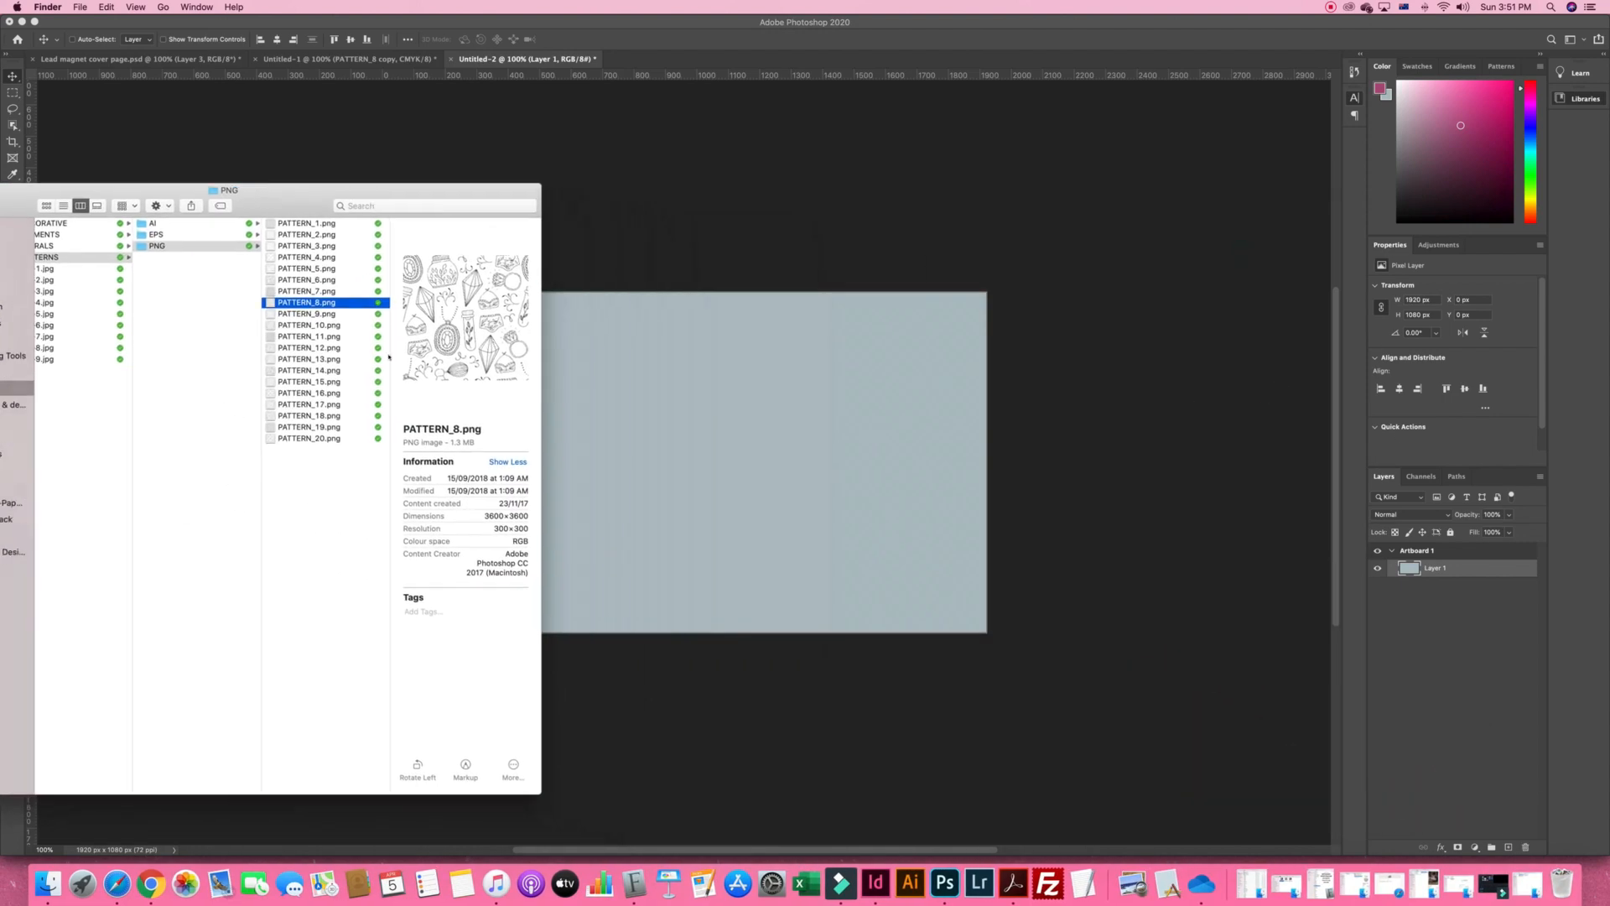
Place PATTERN_8.png on the artboard, align it to the upper-left corner and scale it to about 125% to fill the height
left_click_drag(373, 302, 775, 477)
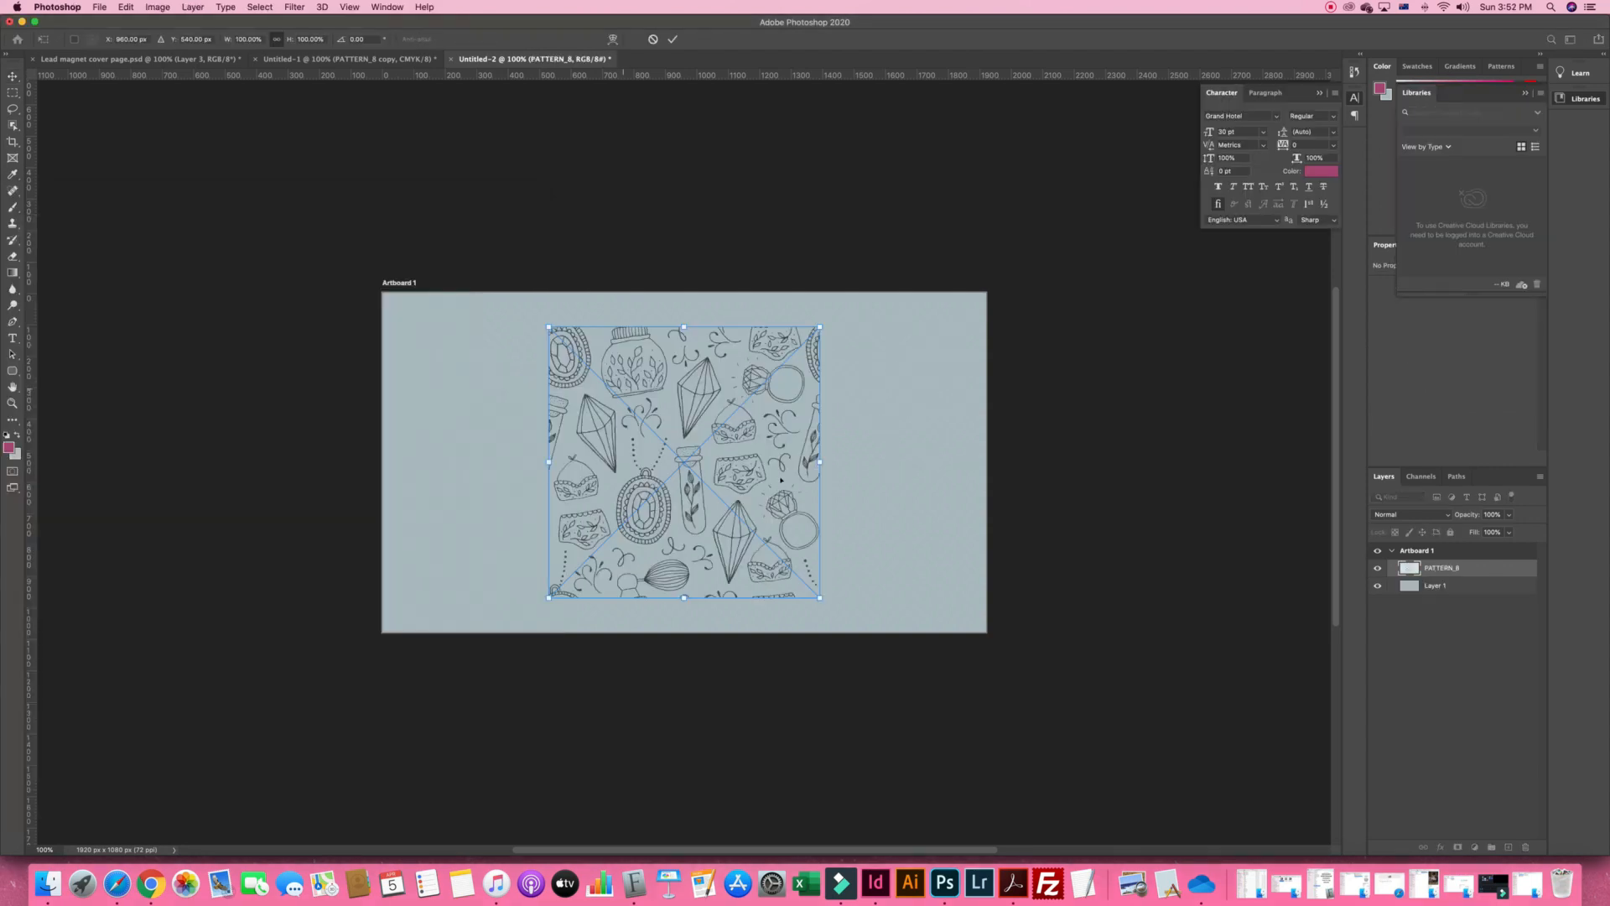
left_click_drag(633, 385, 572, 433)
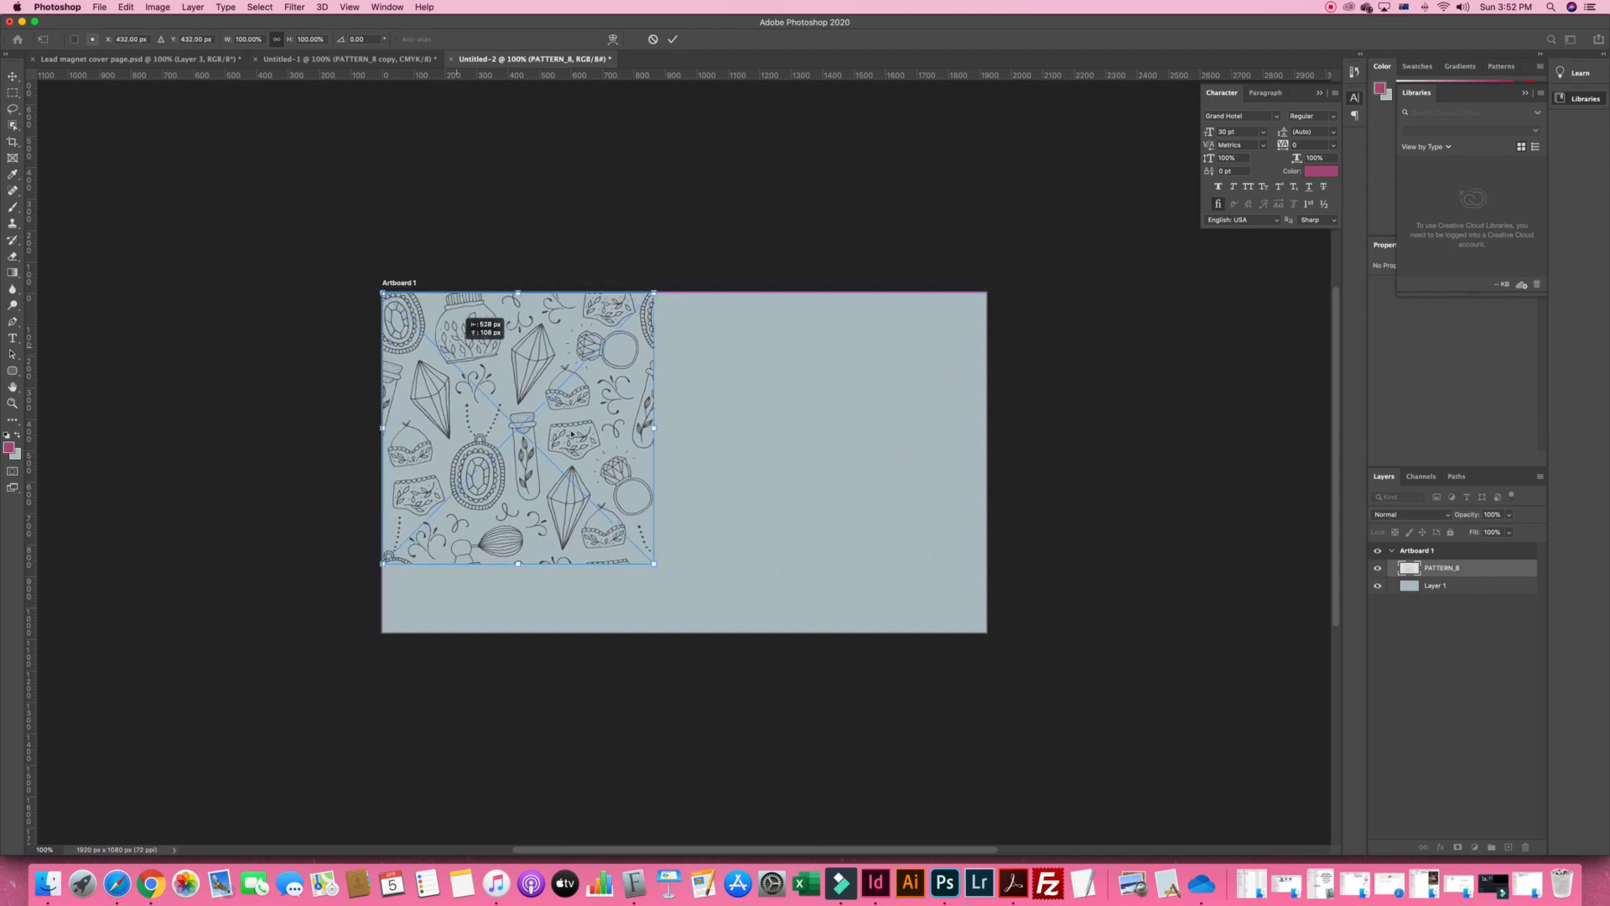
left_click_drag(814, 699, 894, 788)
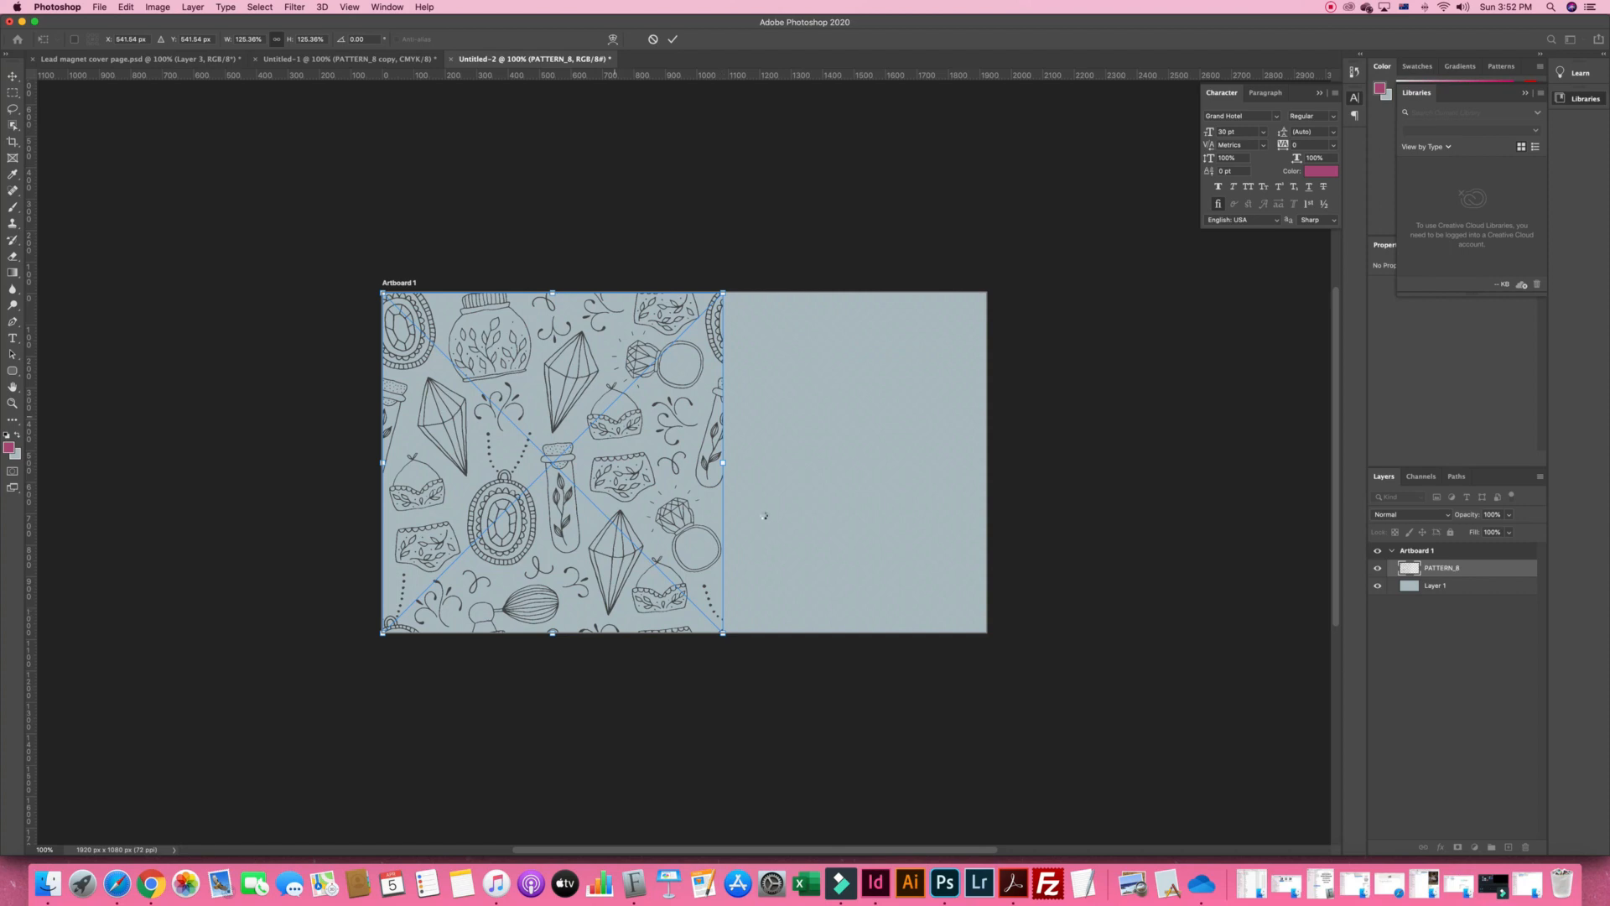
key("Return")
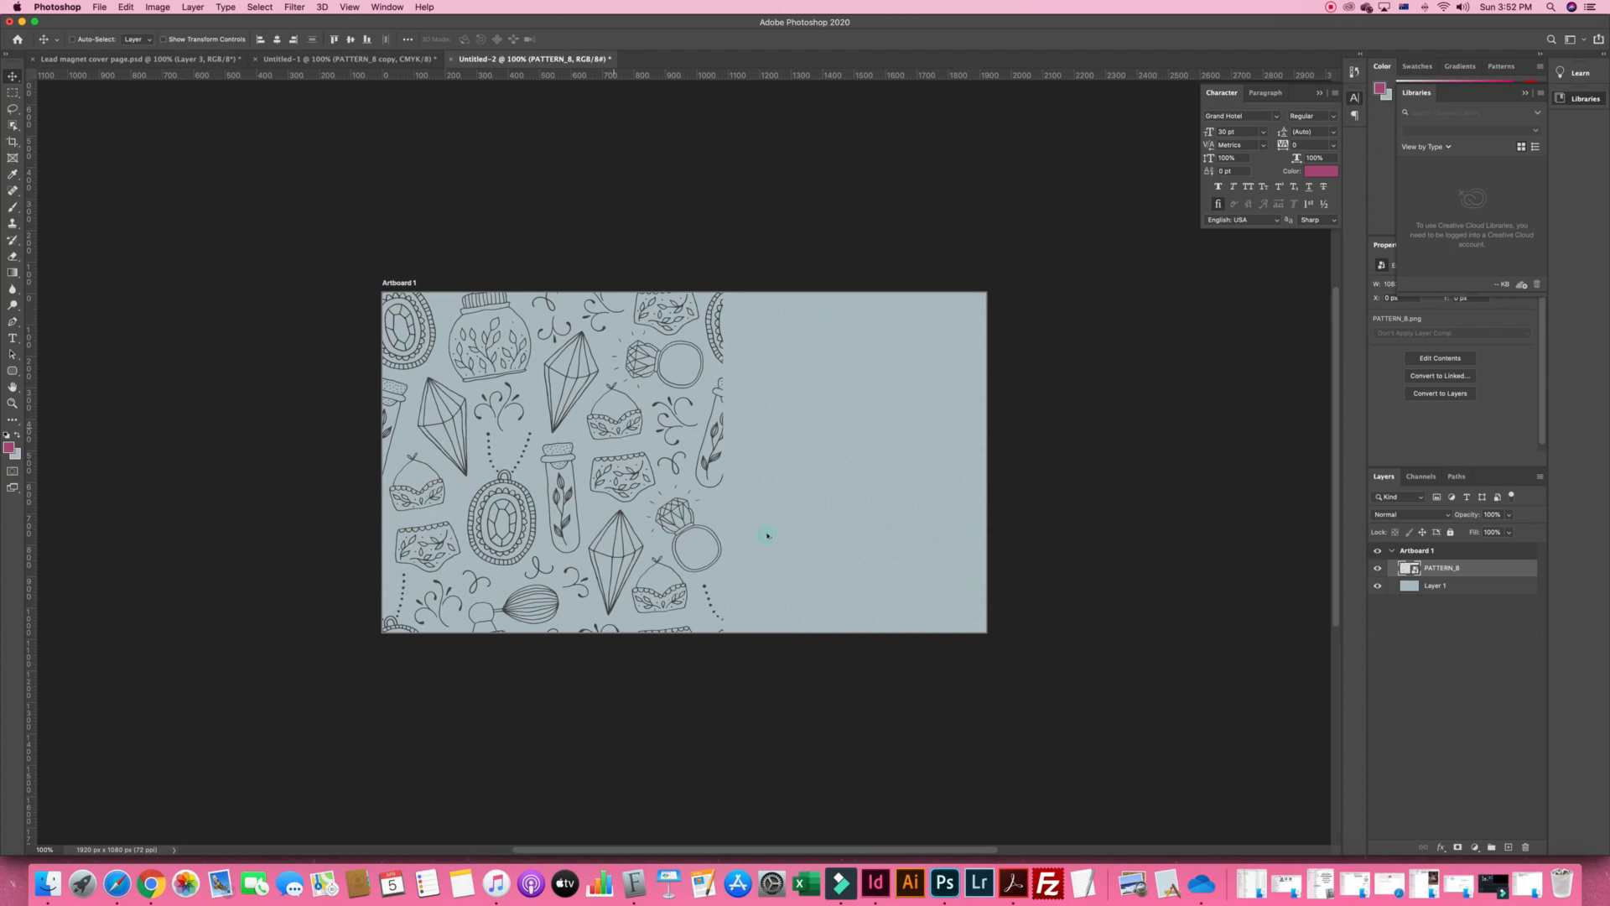
Duplicate the PATTERN_8 tile beside the original to cover the rest of the artboard, and merge the two pattern layers
left_click_drag(772, 536, 1193, 552)
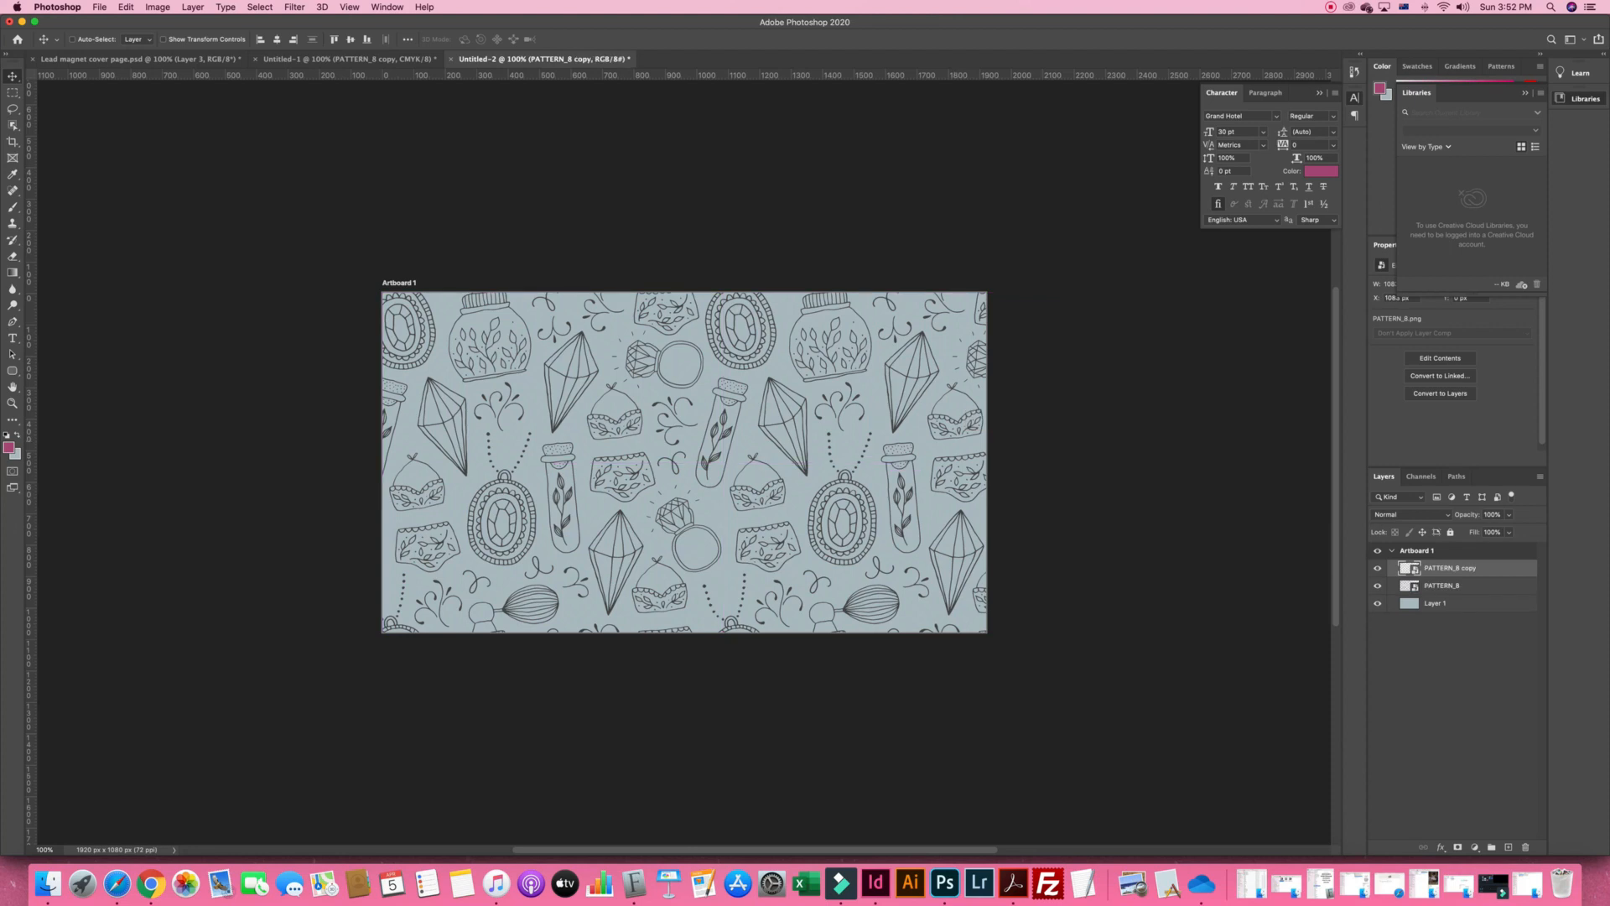
left_click(1462, 585)
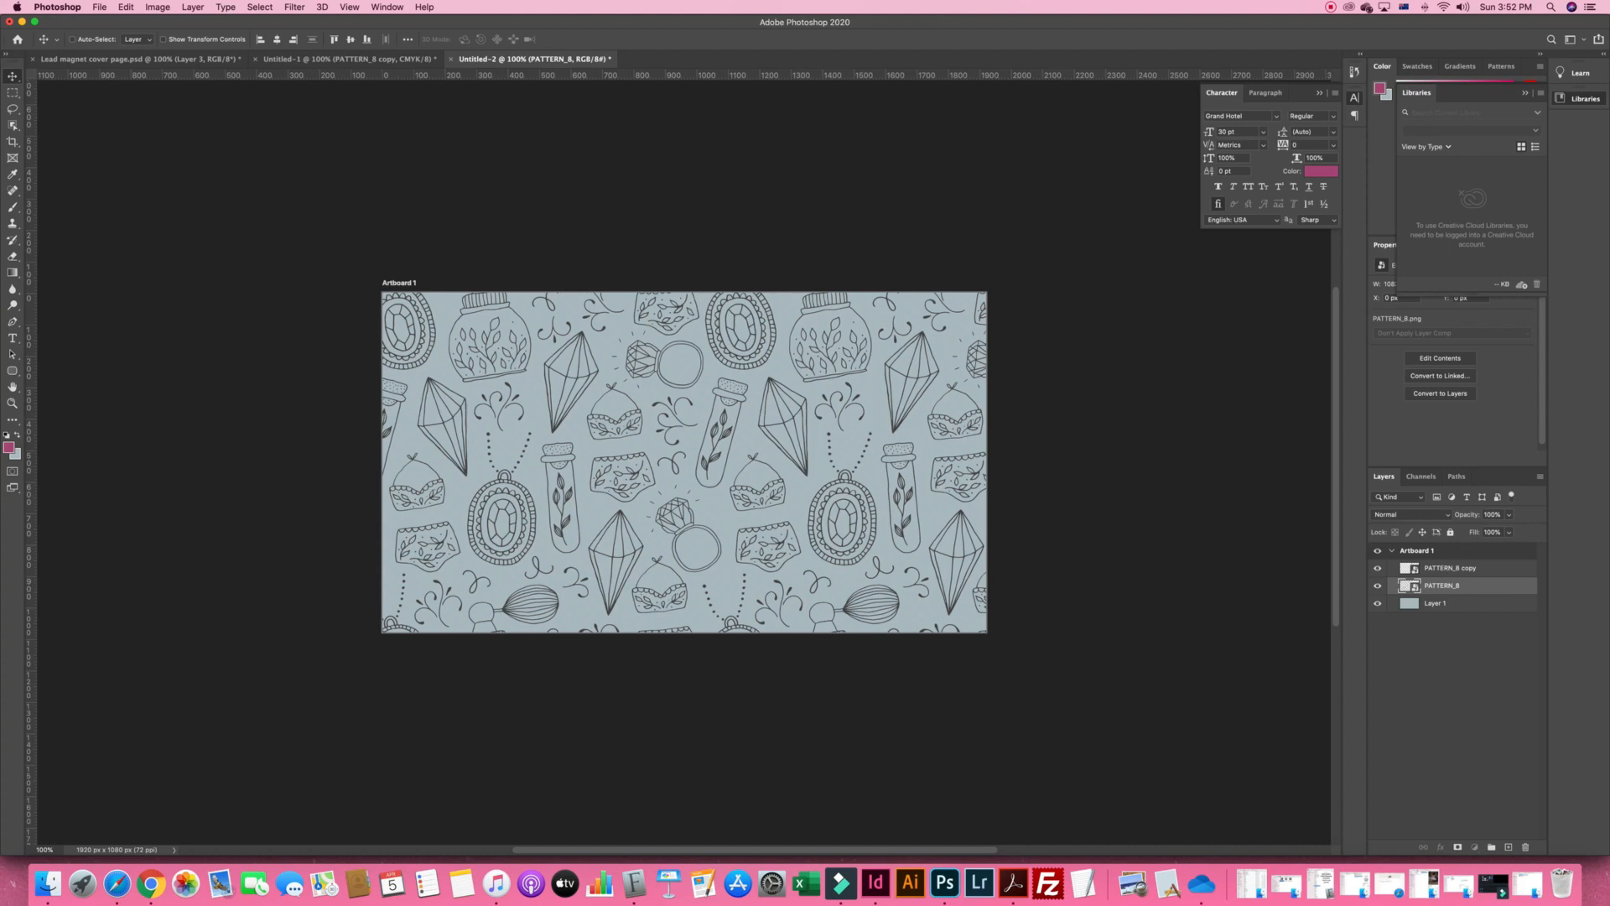
left_click(1459, 570)
left_click(1460, 586, "shift")
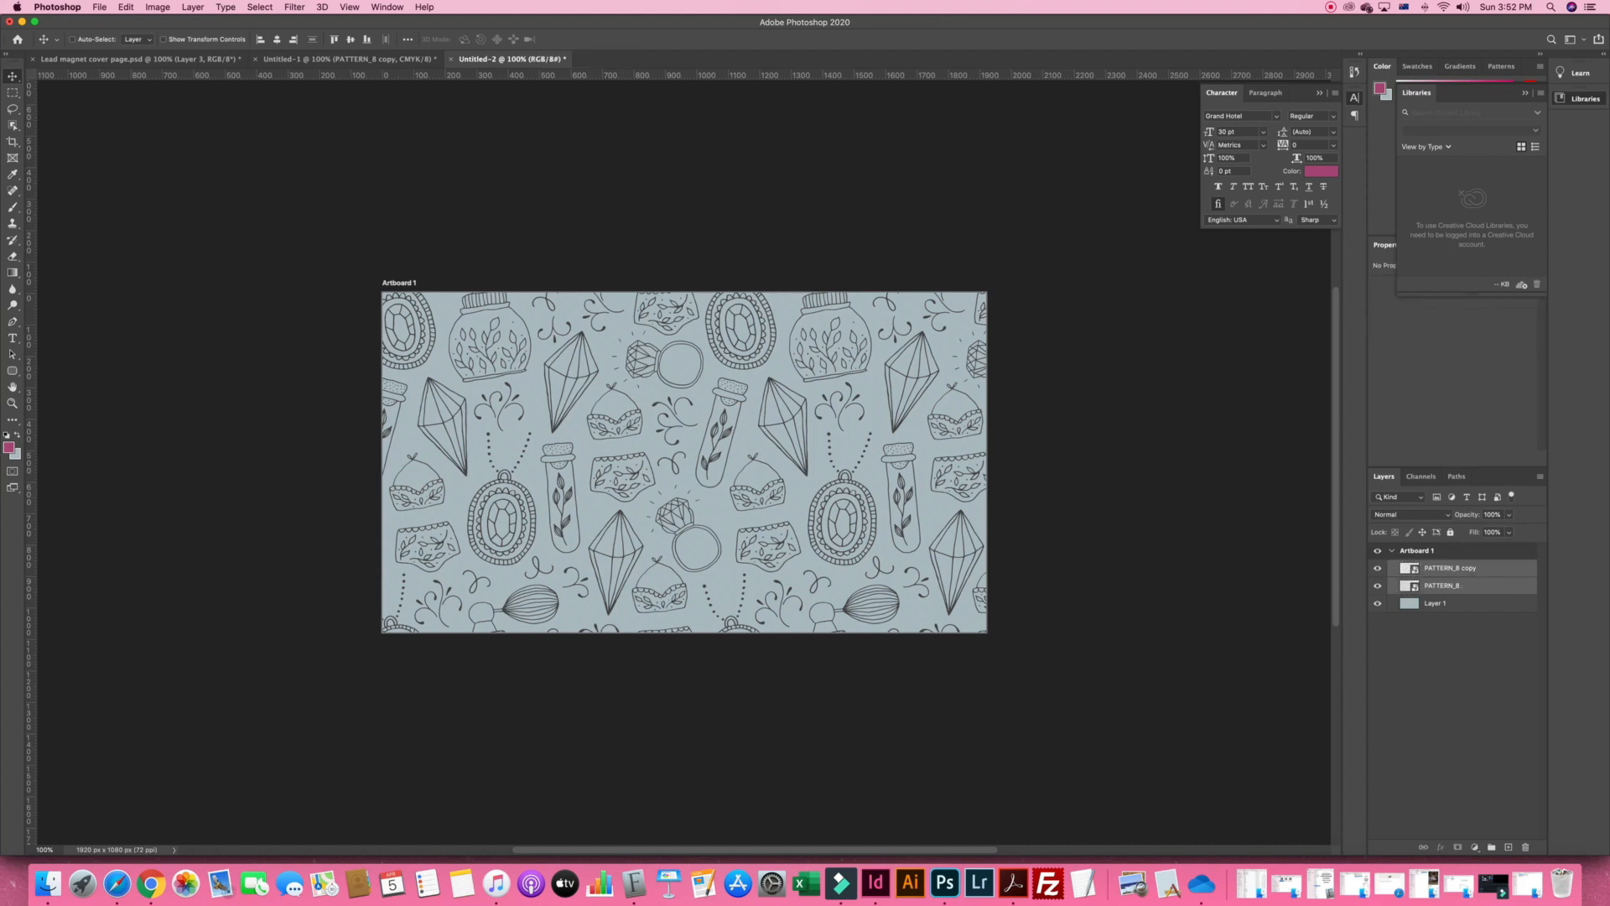
key("super+e")
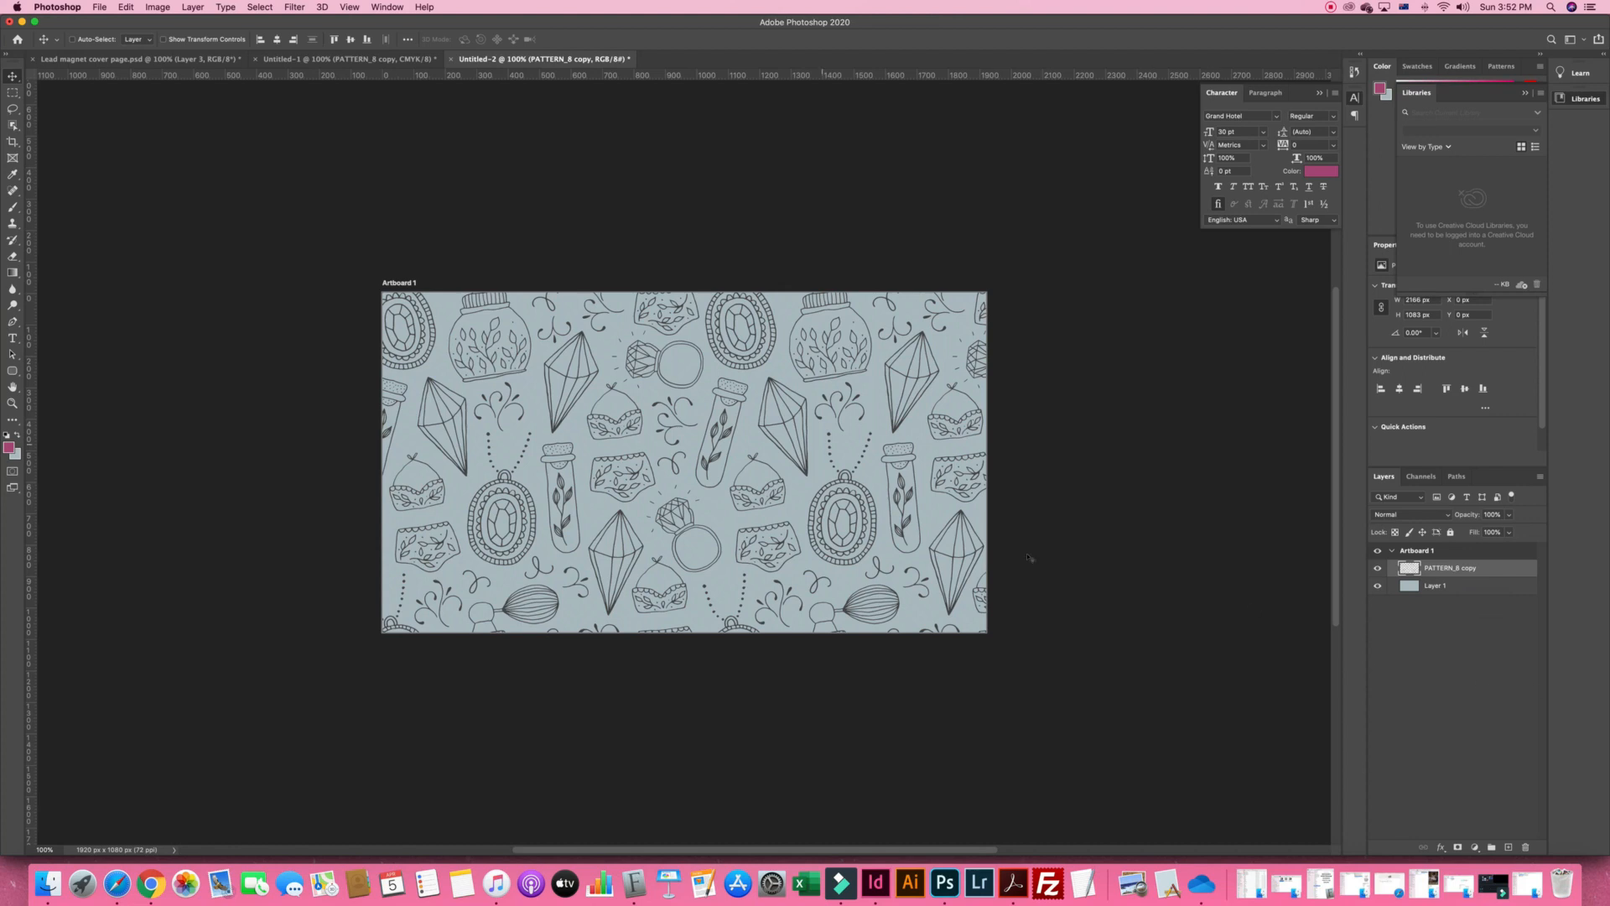
Shift the merged pattern about 75 px left and 3 px up so it still covers the artboard
mouse_move(791, 425)
left_mouse_down()
mouse_move(749, 423)
mouse_move(814, 429)
mouse_move(748, 425)
mouse_move(689, 392)
mouse_move(767, 412)
left_mouse_up()
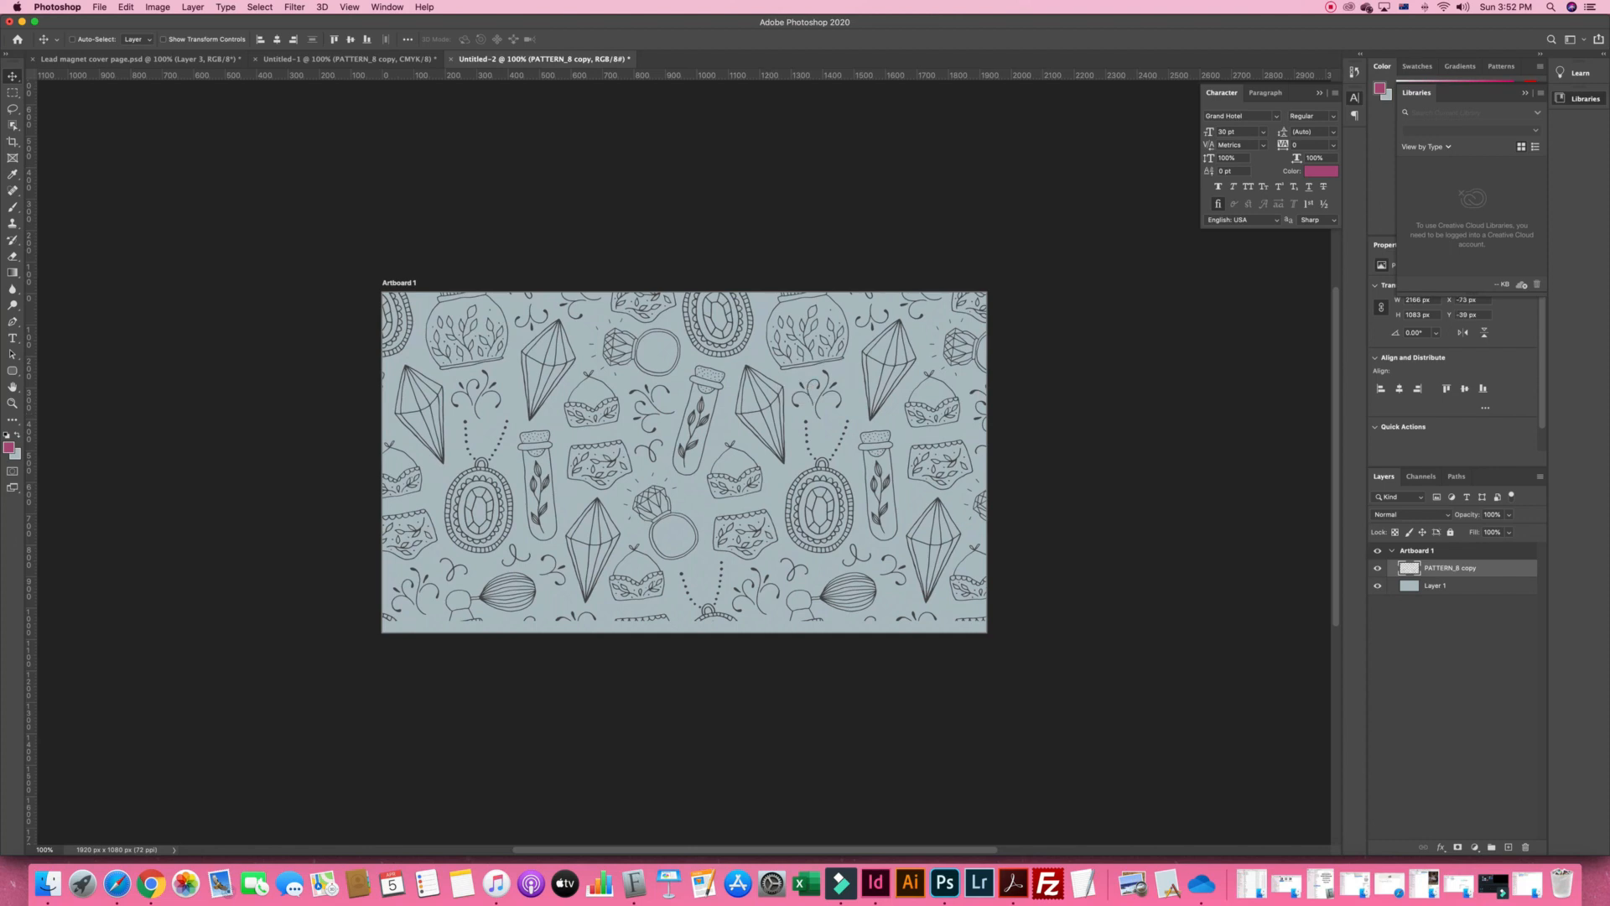
left_click_drag(979, 607, 797, 466)
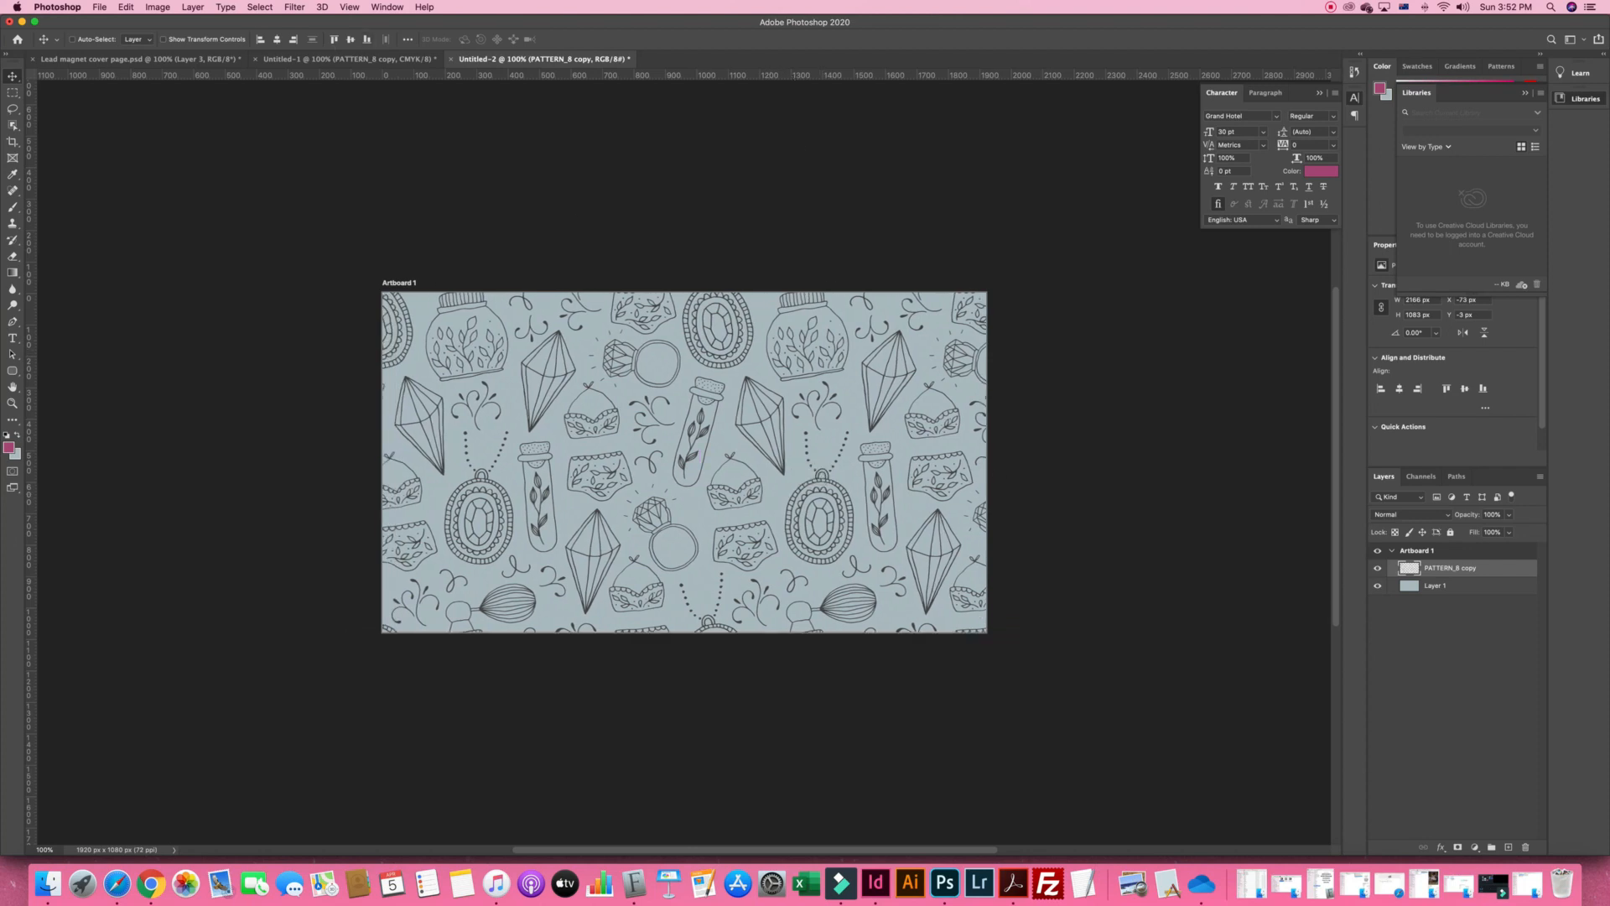
left_click(1399, 498)
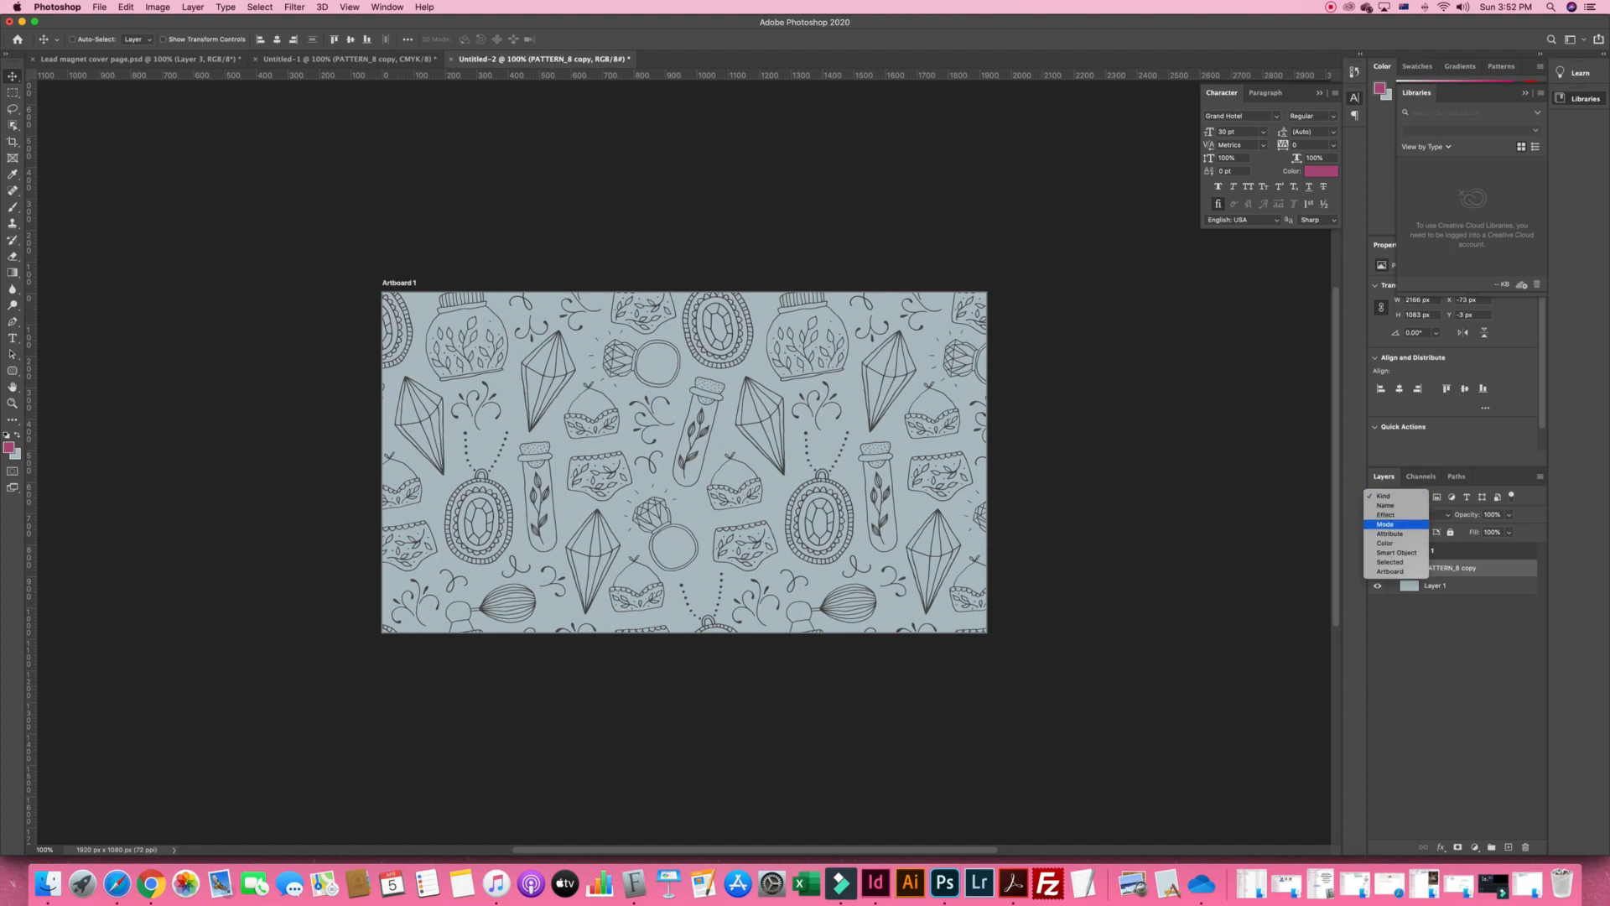
key("Escape")
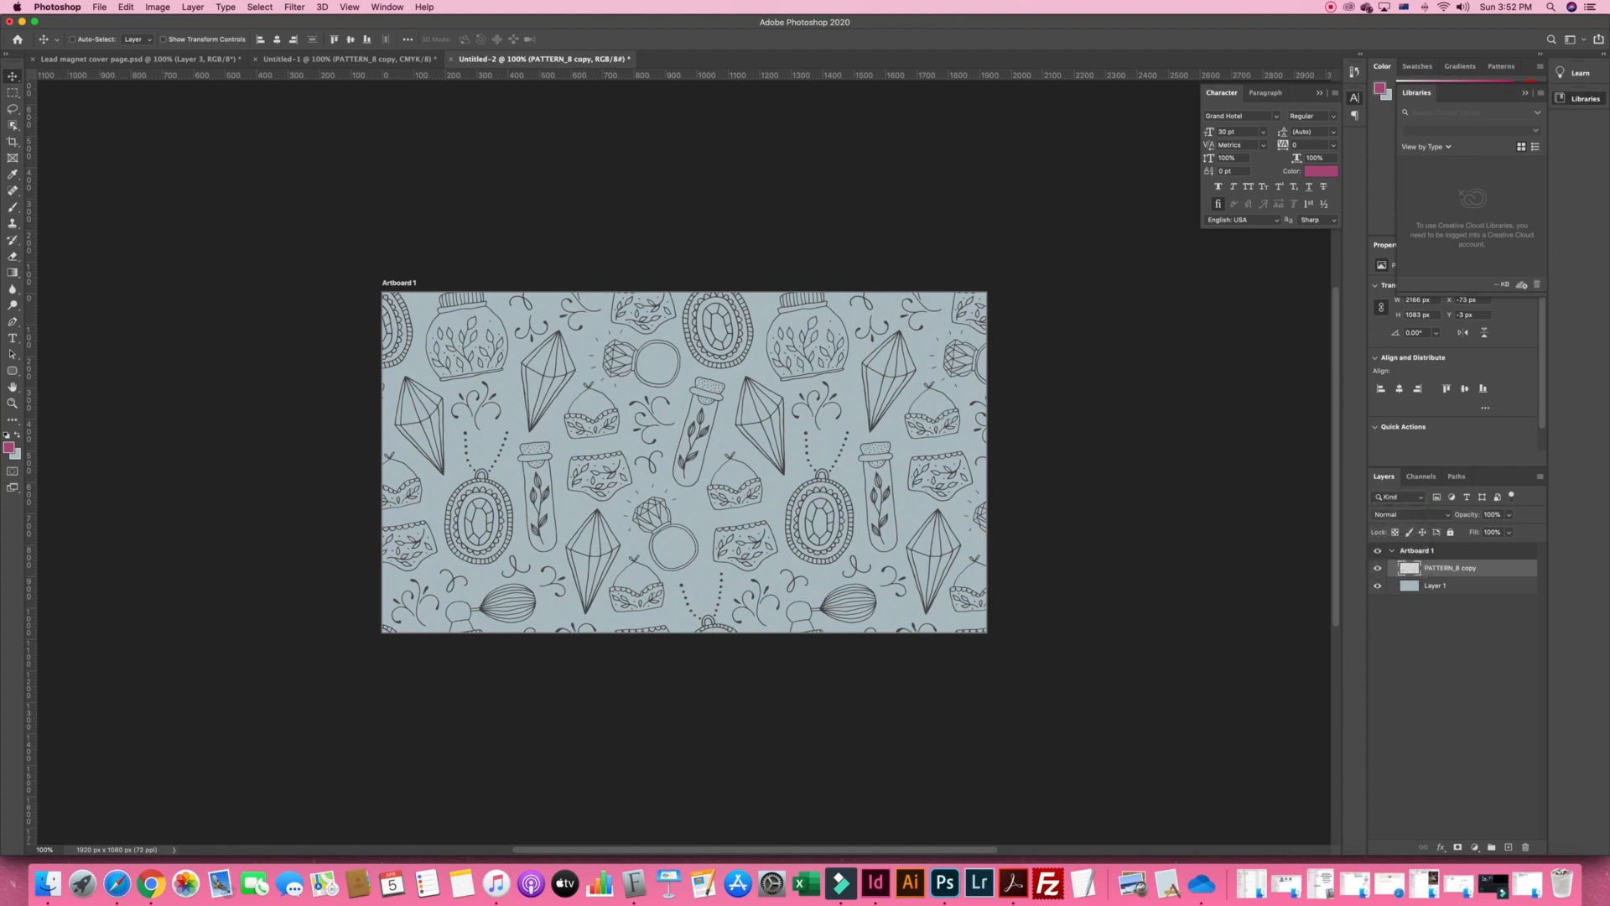
left_click(1409, 514)
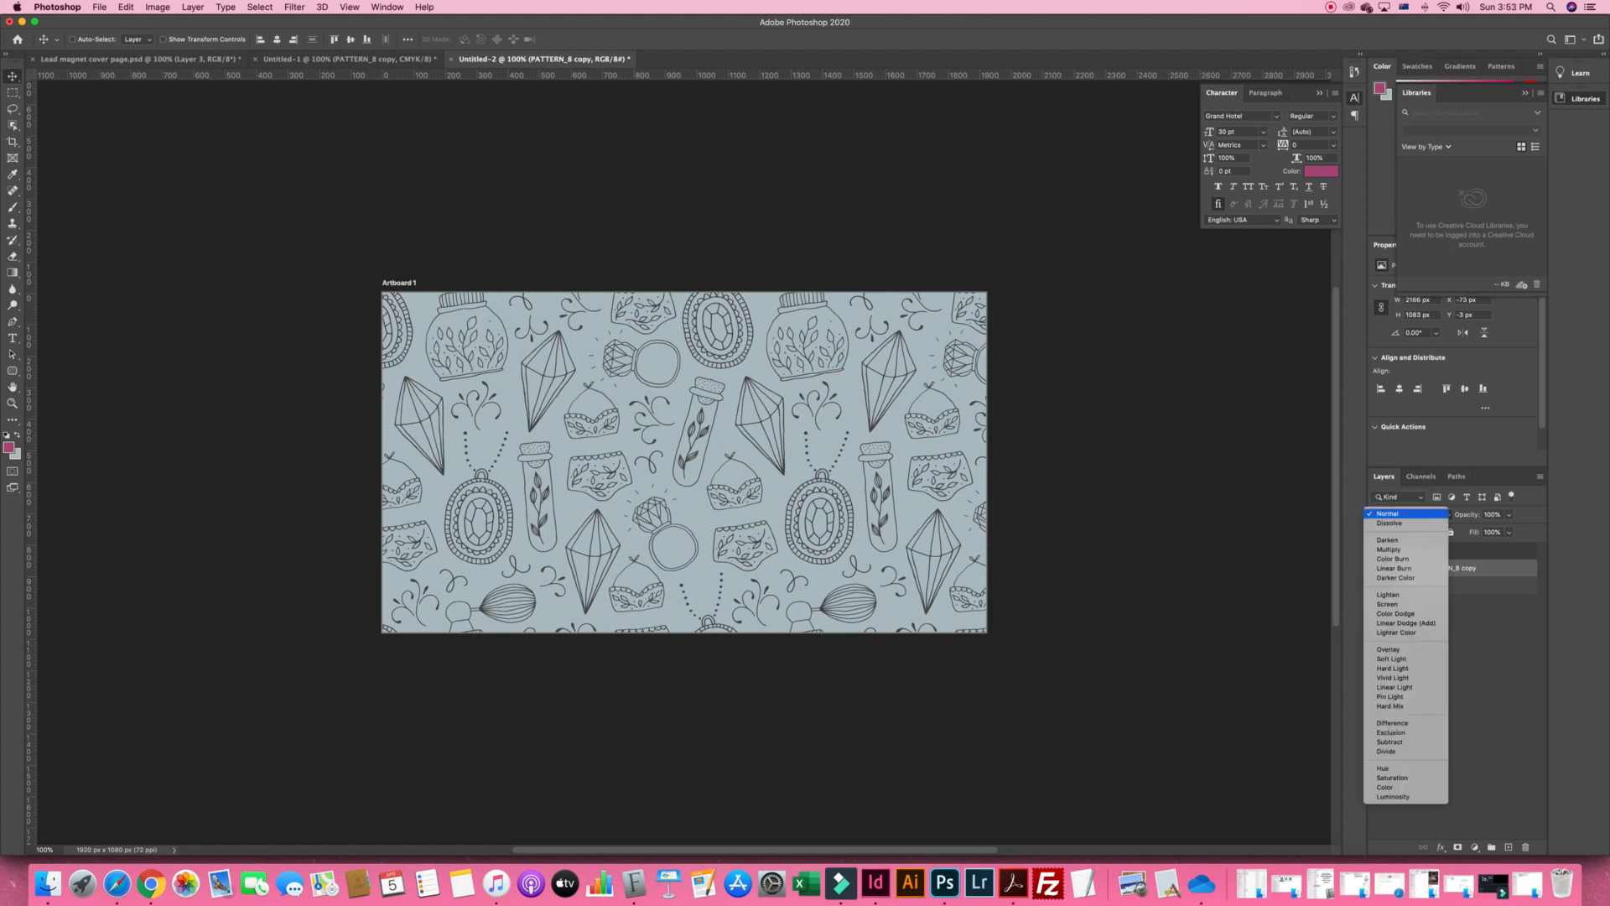
key("Down")
key("Down")
key("Down")
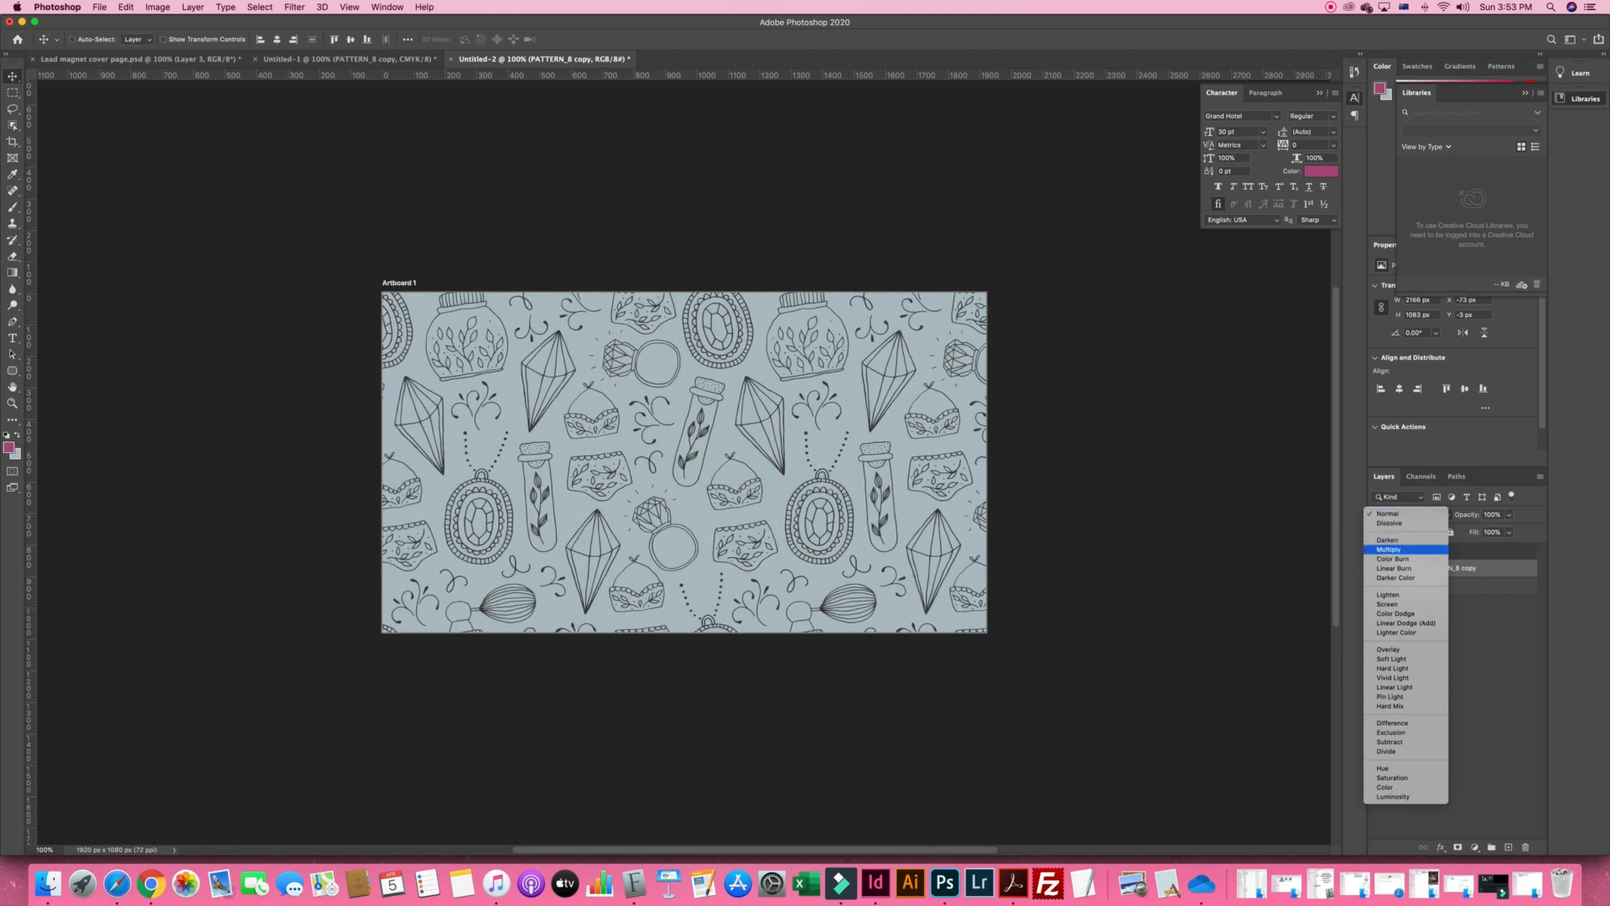
key("Escape")
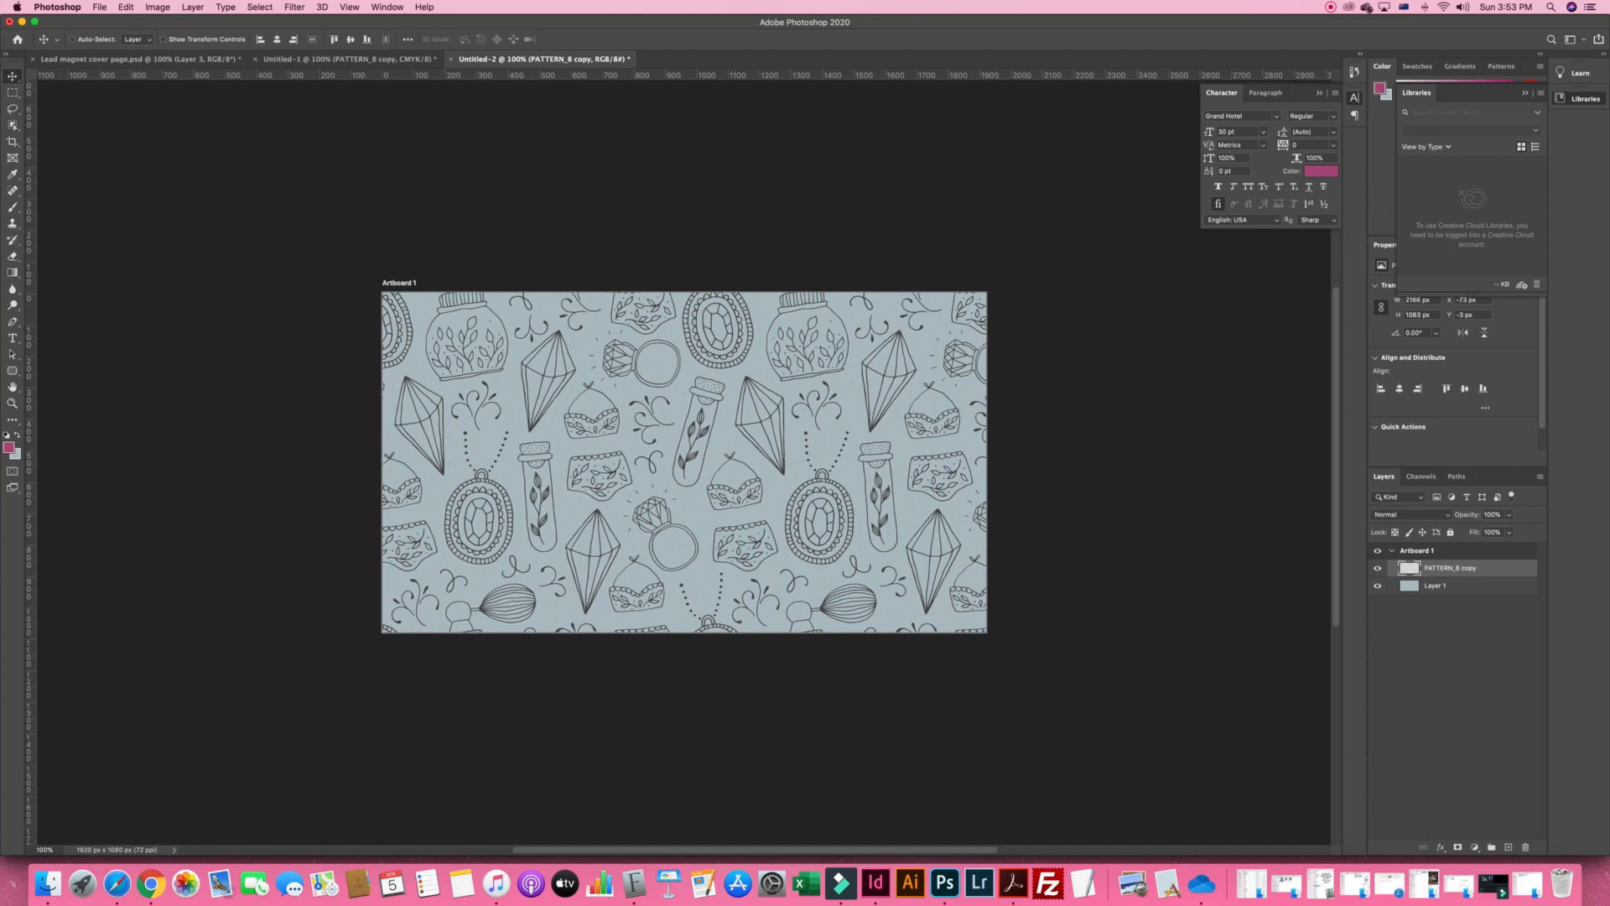
left_click(1409, 514)
key("Escape")
left_click(1451, 671)
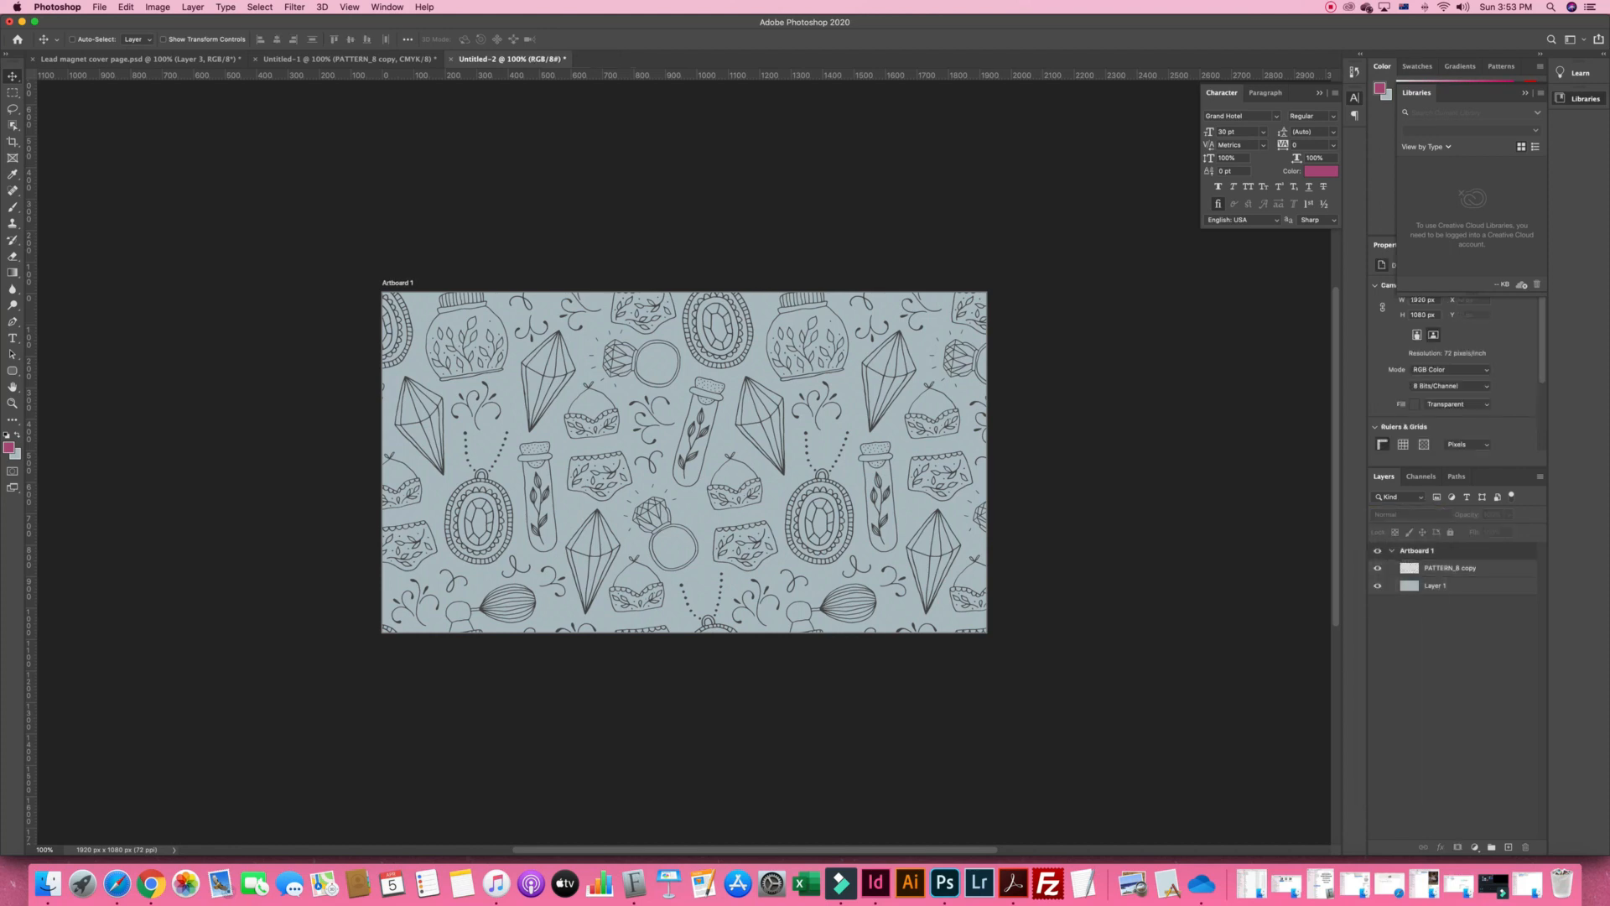
Preview the blend modes from Darken through Hard Mix on the PATTERN_8 copy layer, comparing Vivid Light, Linear Light and Pin Light
left_click(1451, 568)
left_click(1409, 514)
key("Down")
key("Down")
key("Down")
key("Down")
key("Down")
key("Down")
key("Down")
key("Down")
key("Down")
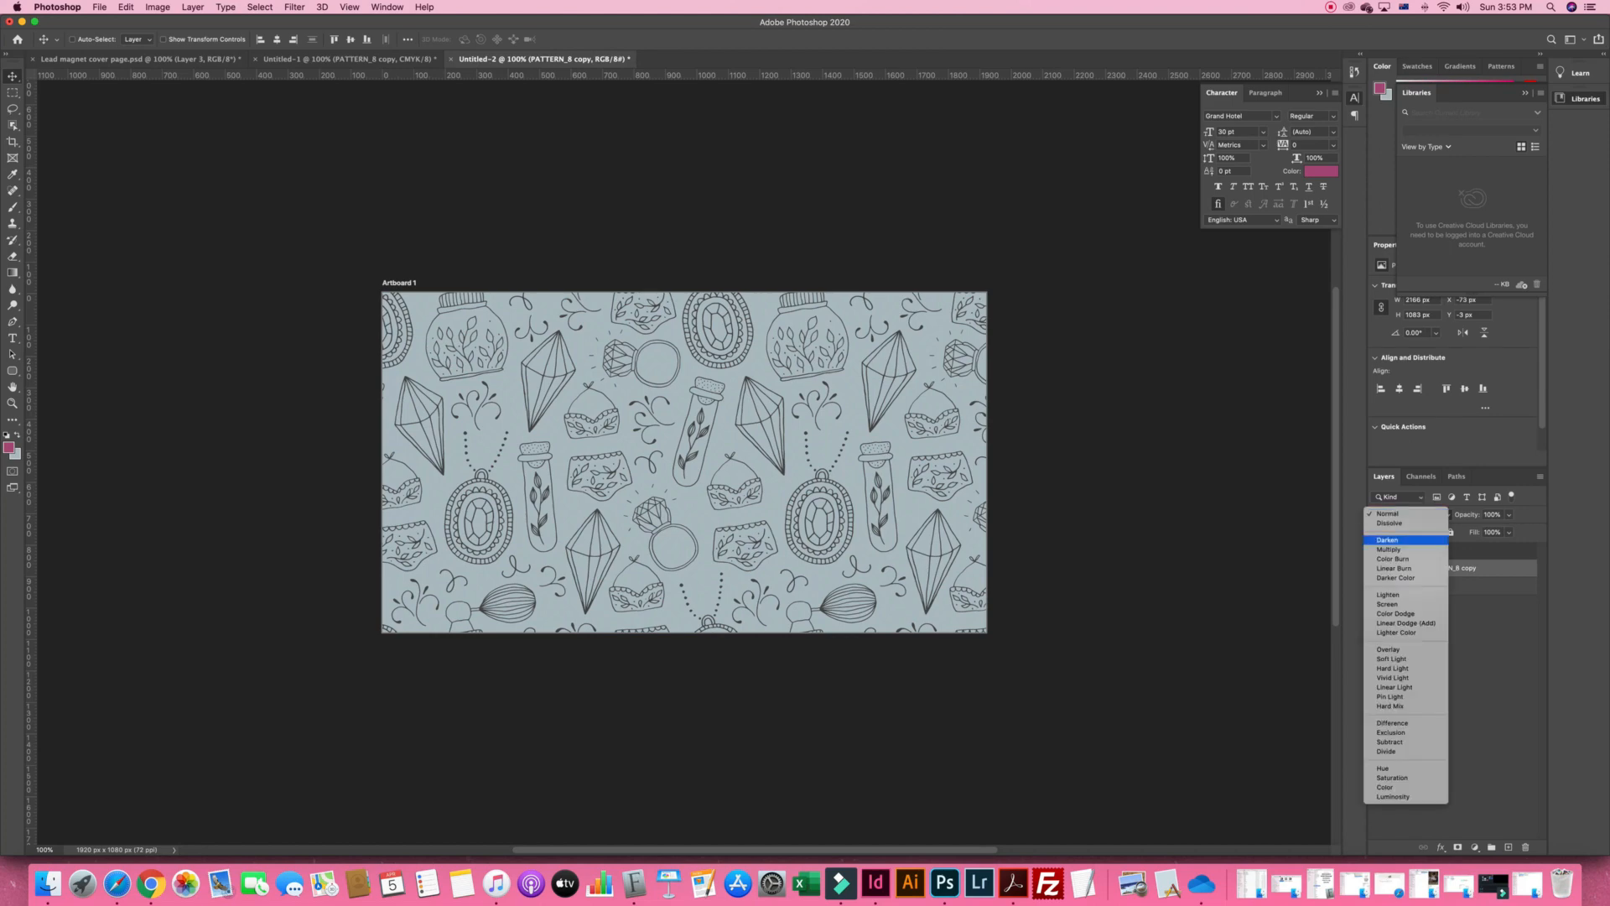
key("Down")
key("Down")
key("Down")
key("Down")
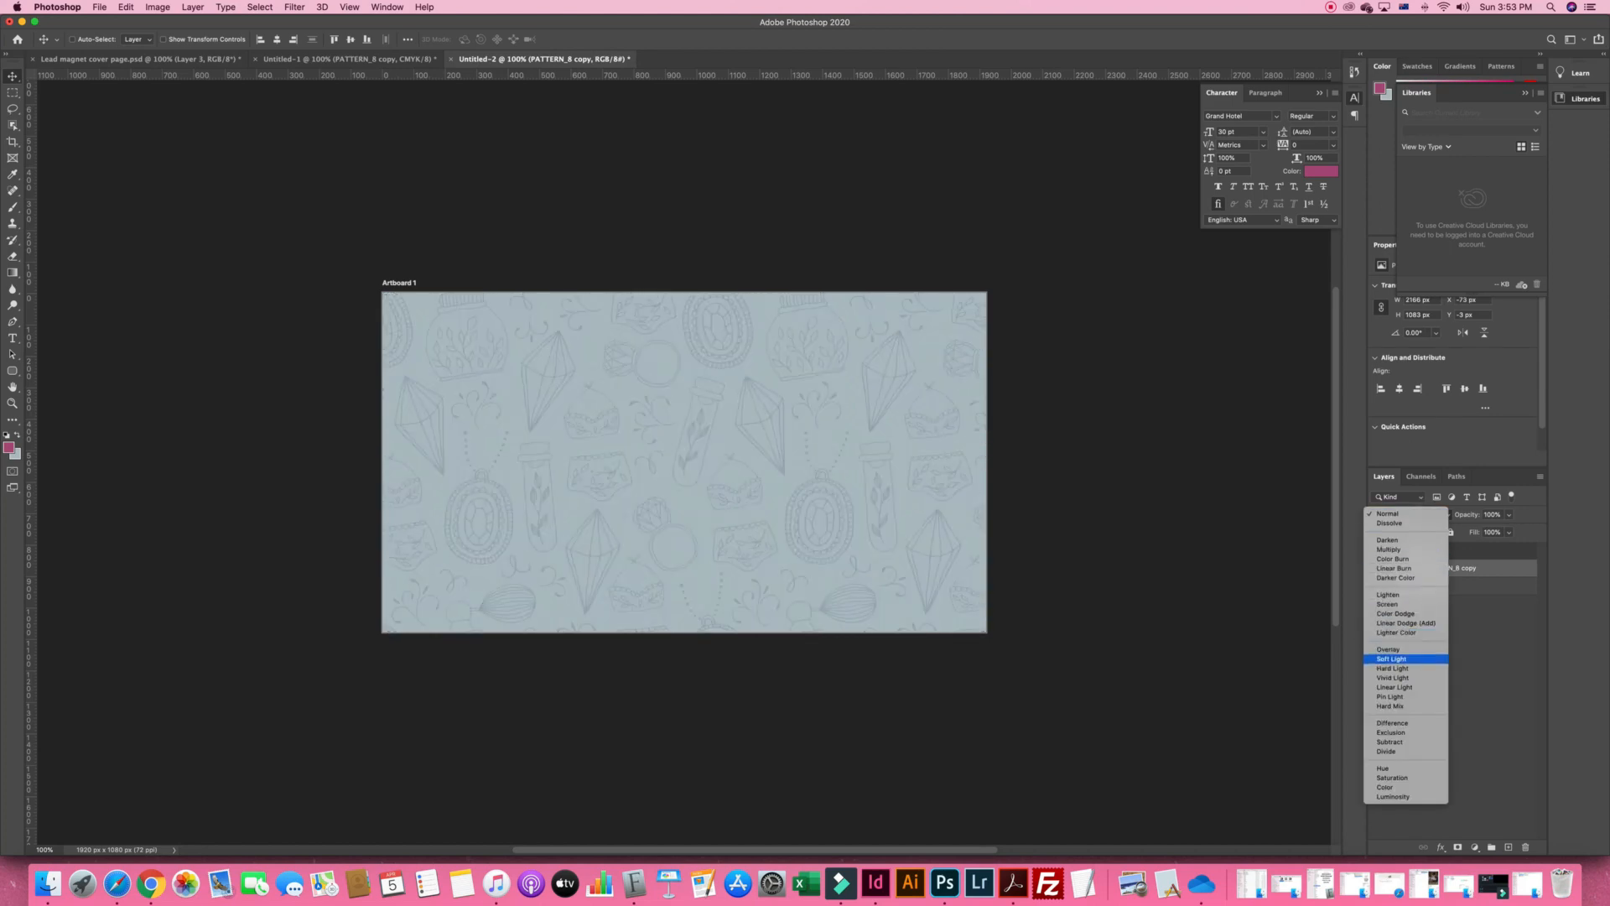
key("Down")
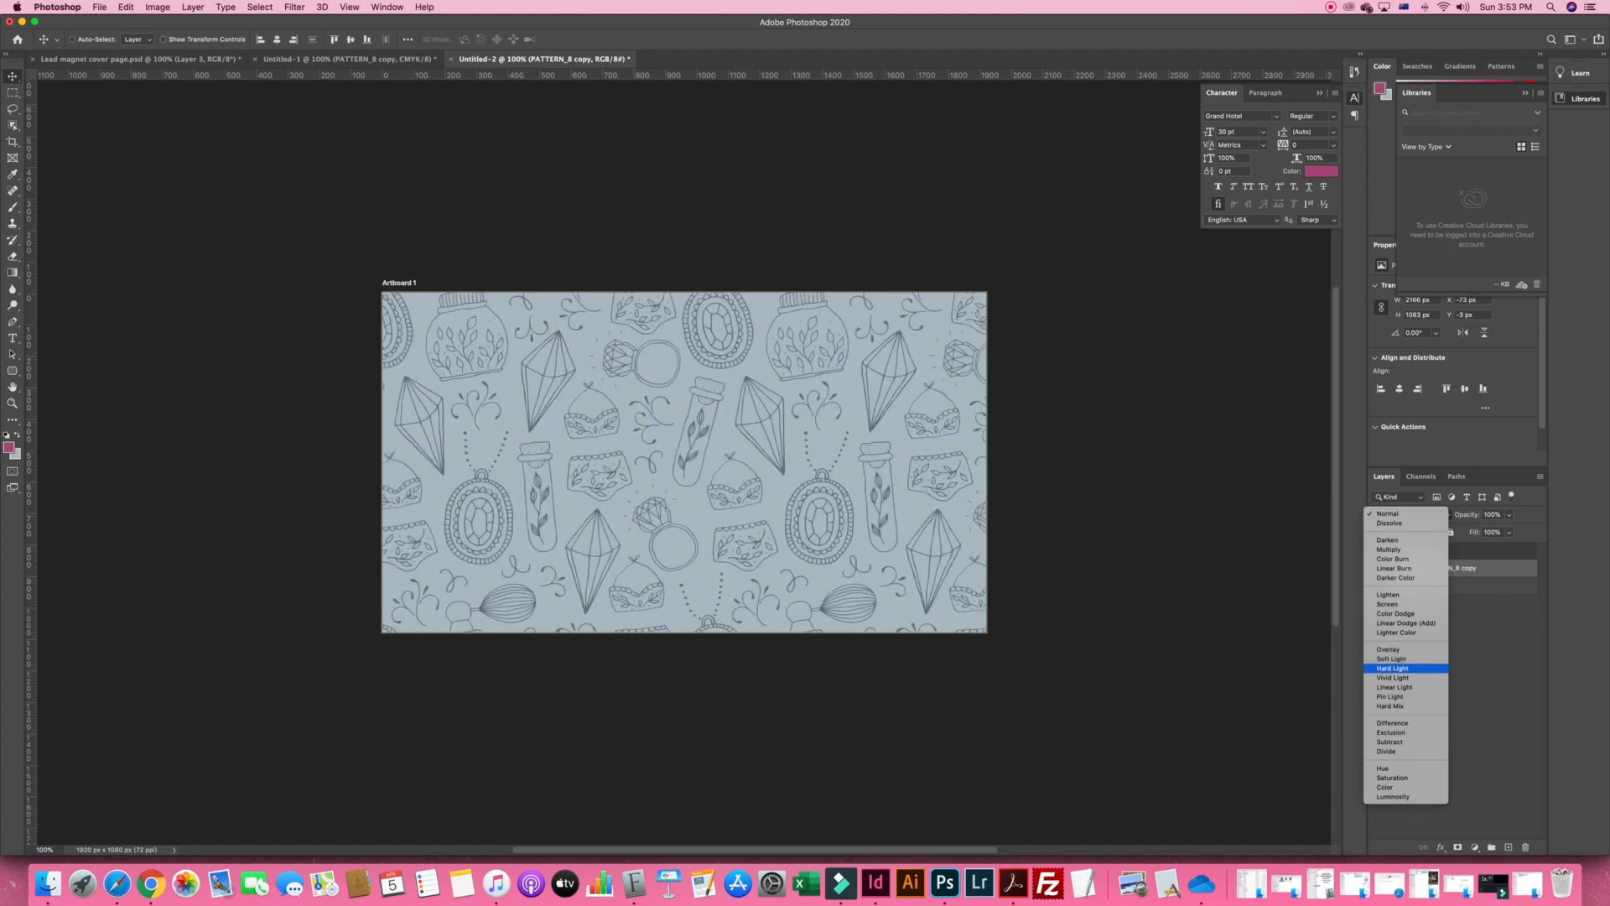
key("Down")
key("Down")
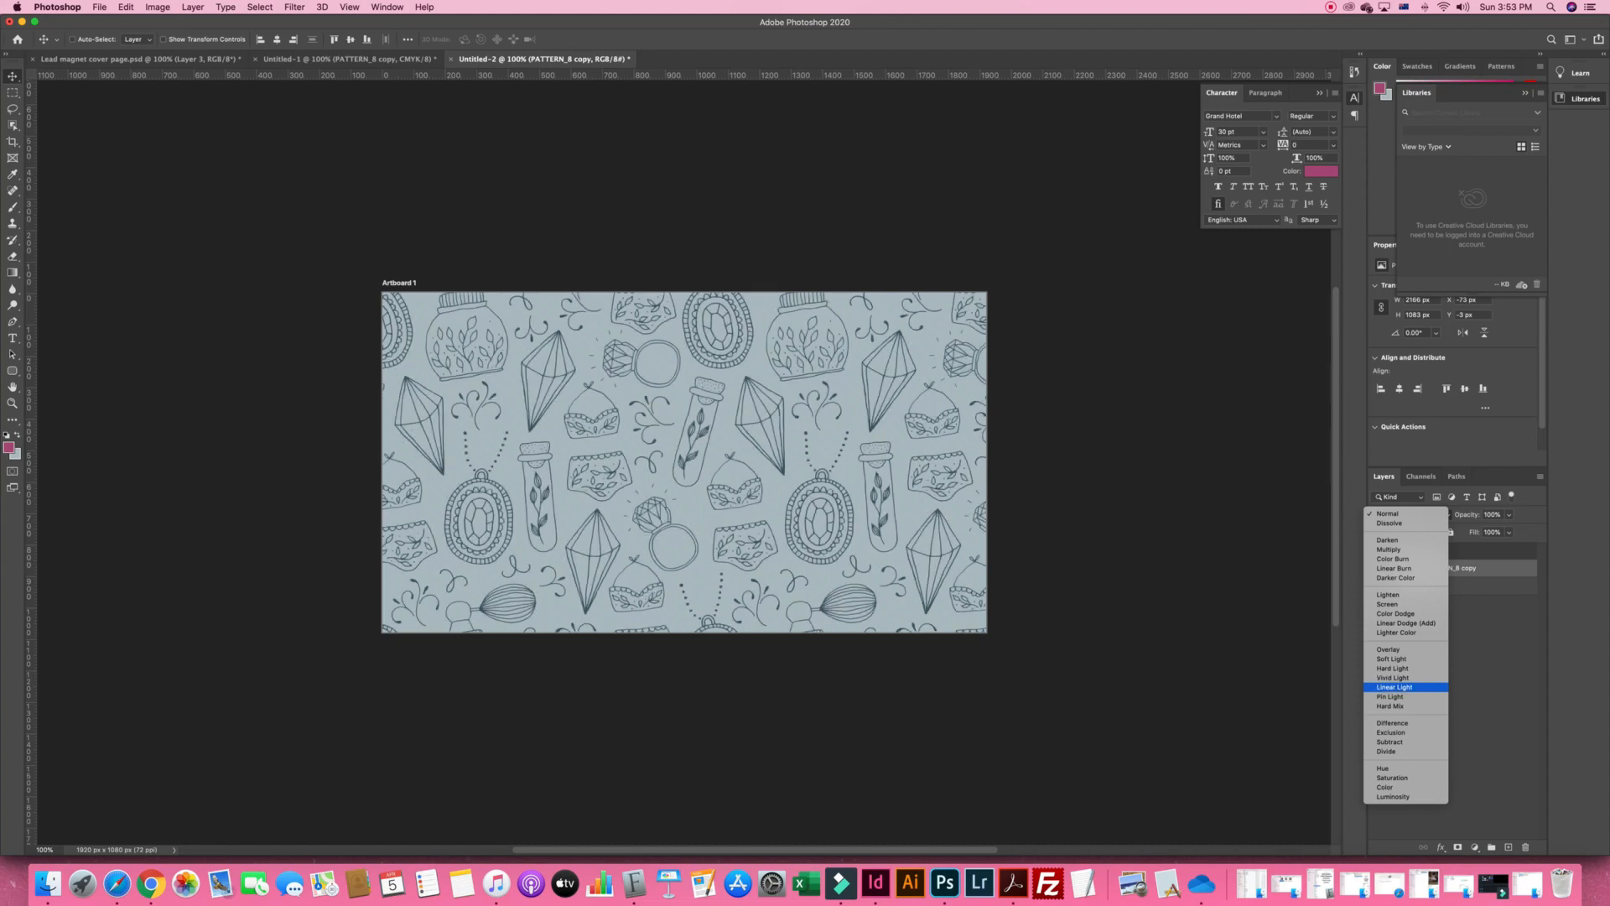
key("Down")
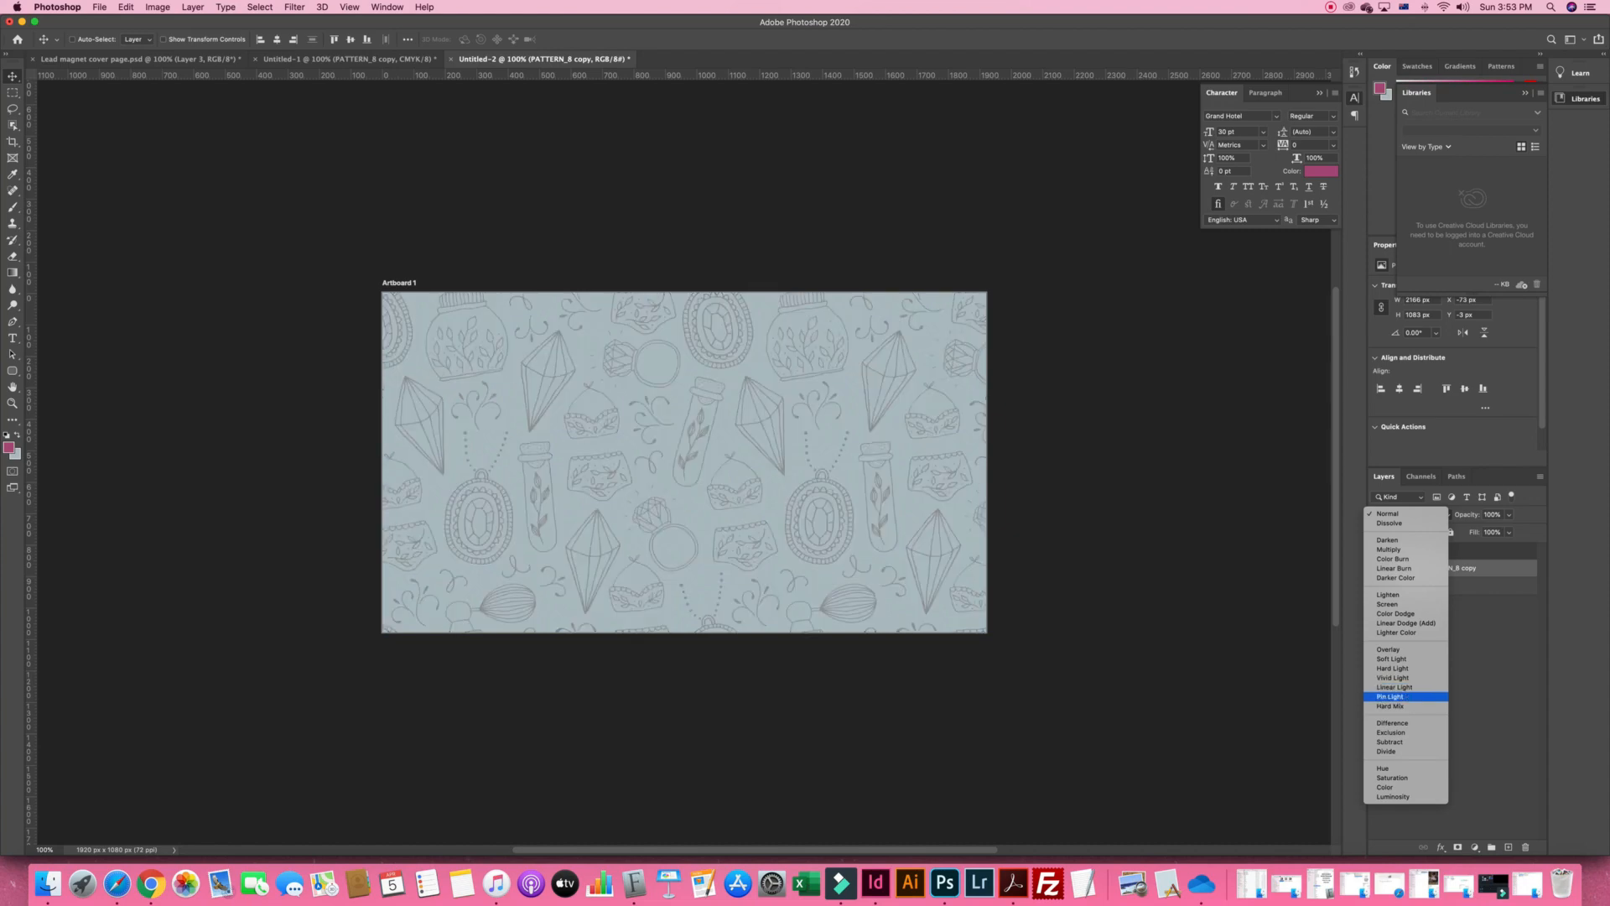
key("Down")
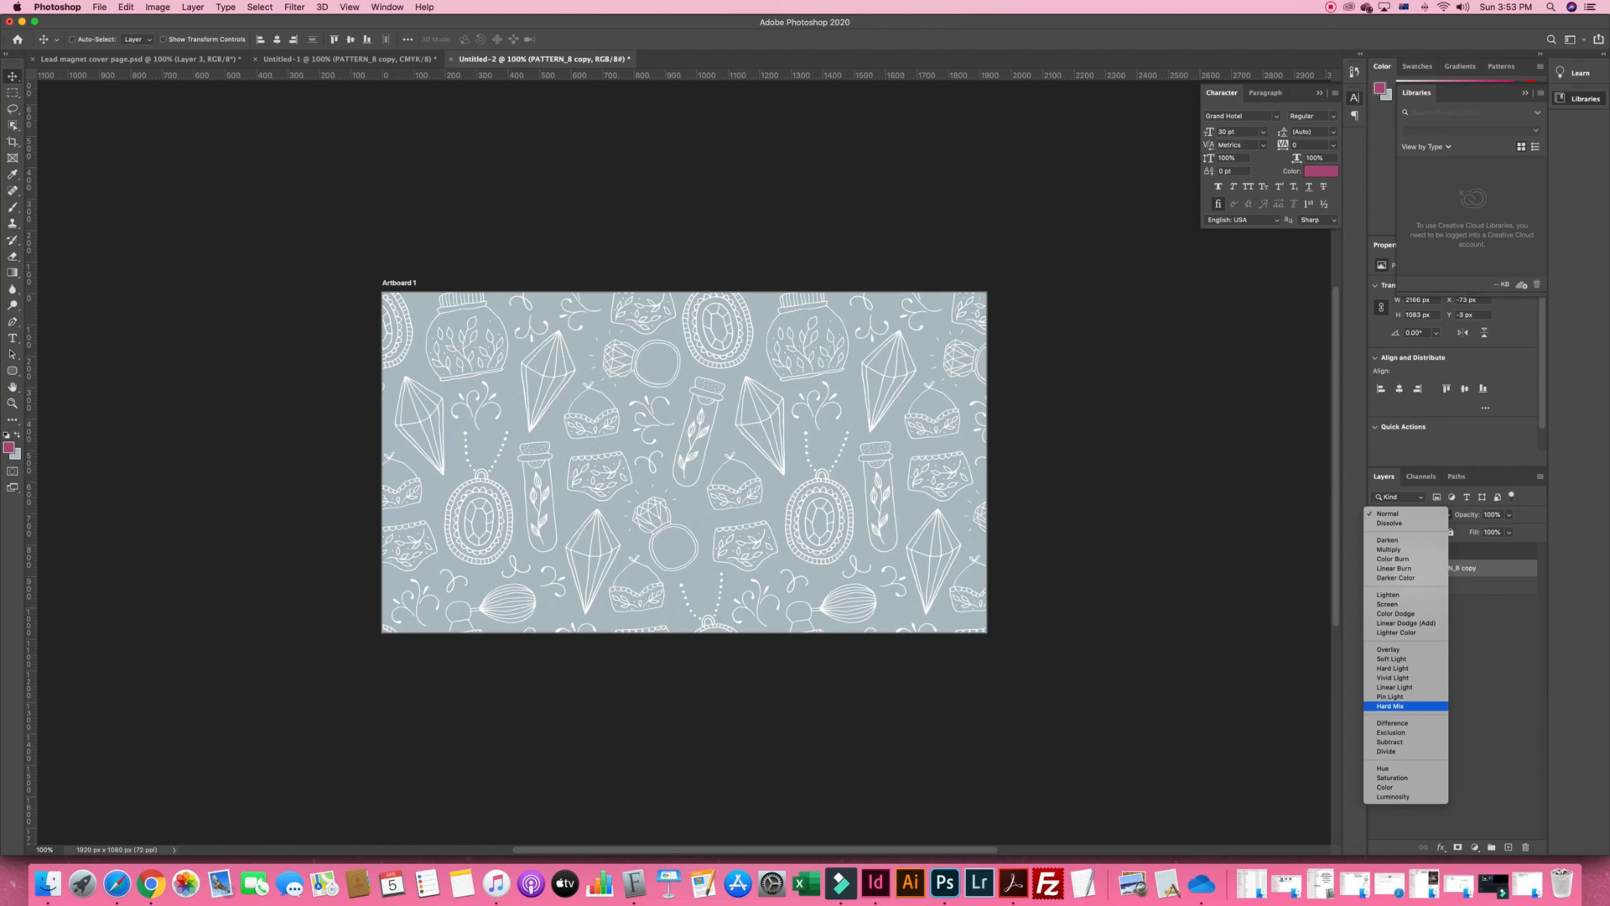
key("Up")
key("Up")
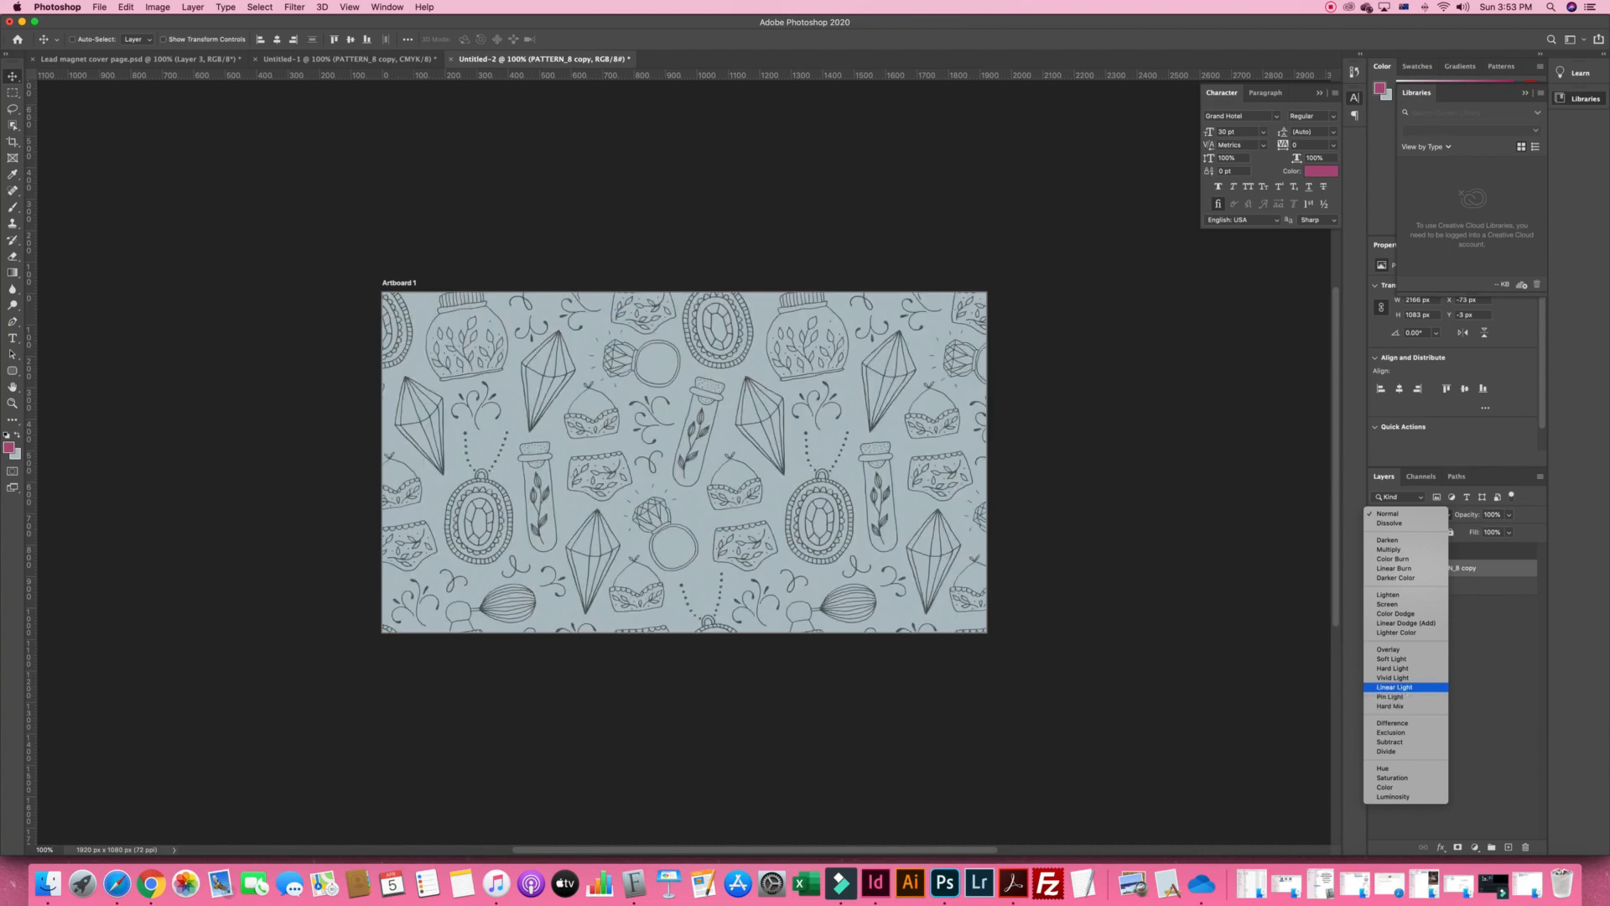
key("Up")
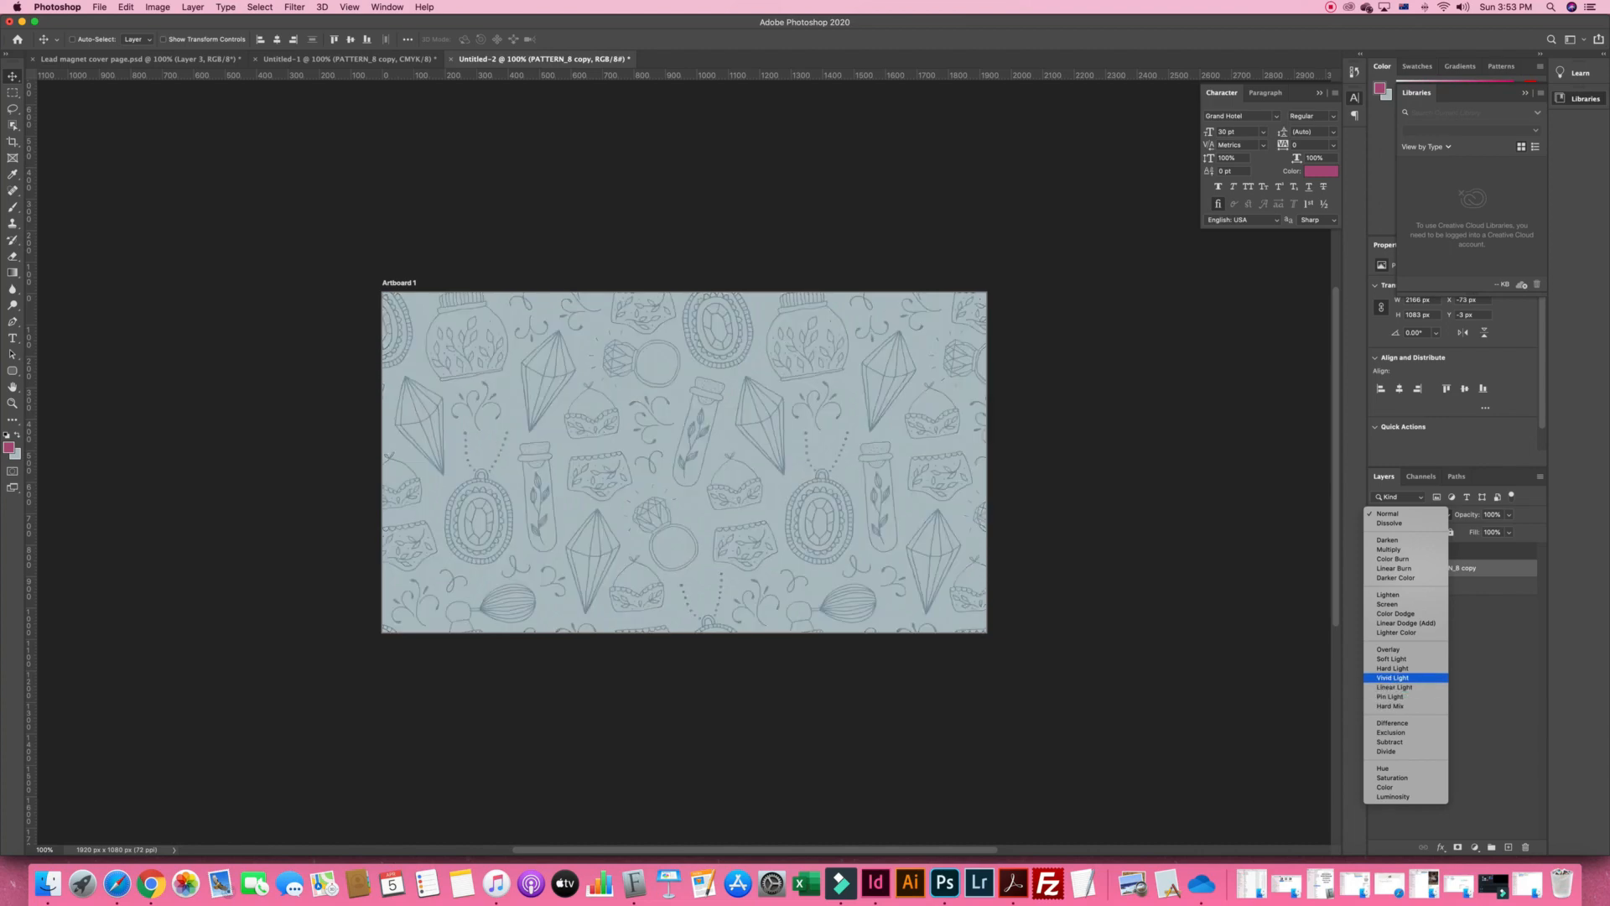
key("Up")
key("Down")
key("Up")
key("Down")
key("Down")
key("Escape")
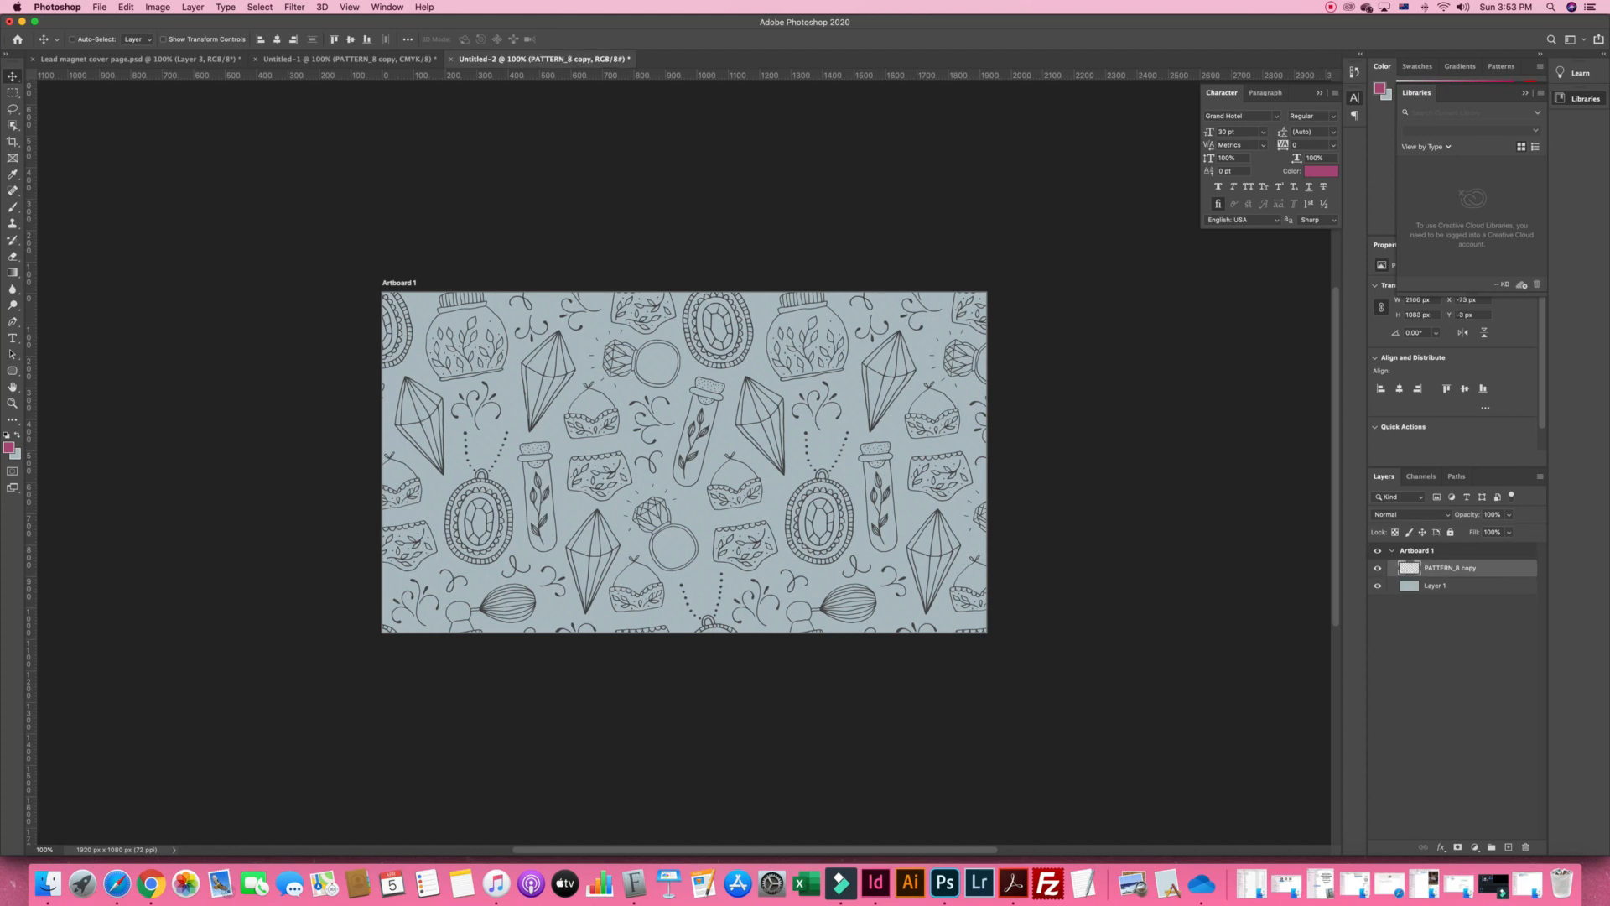
Compare with the pattern in the Untitled-1 document, and set the PATTERN_8 copy layer's blend mode to Hard Mix in Untitled-2
left_click(429, 62)
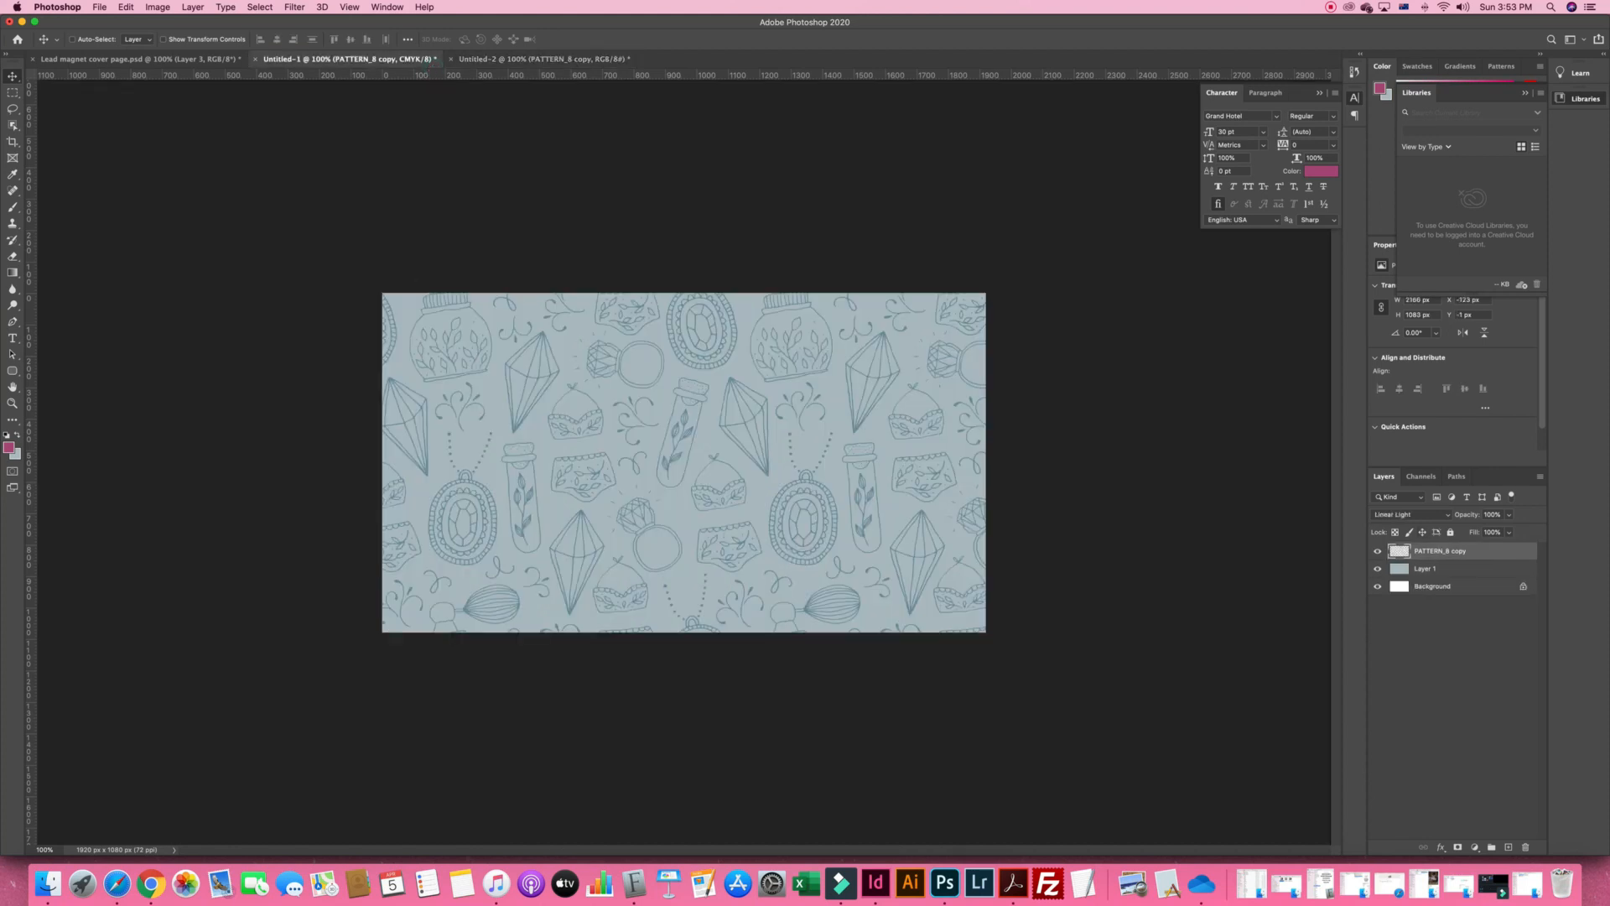
key("ctrl+Tab")
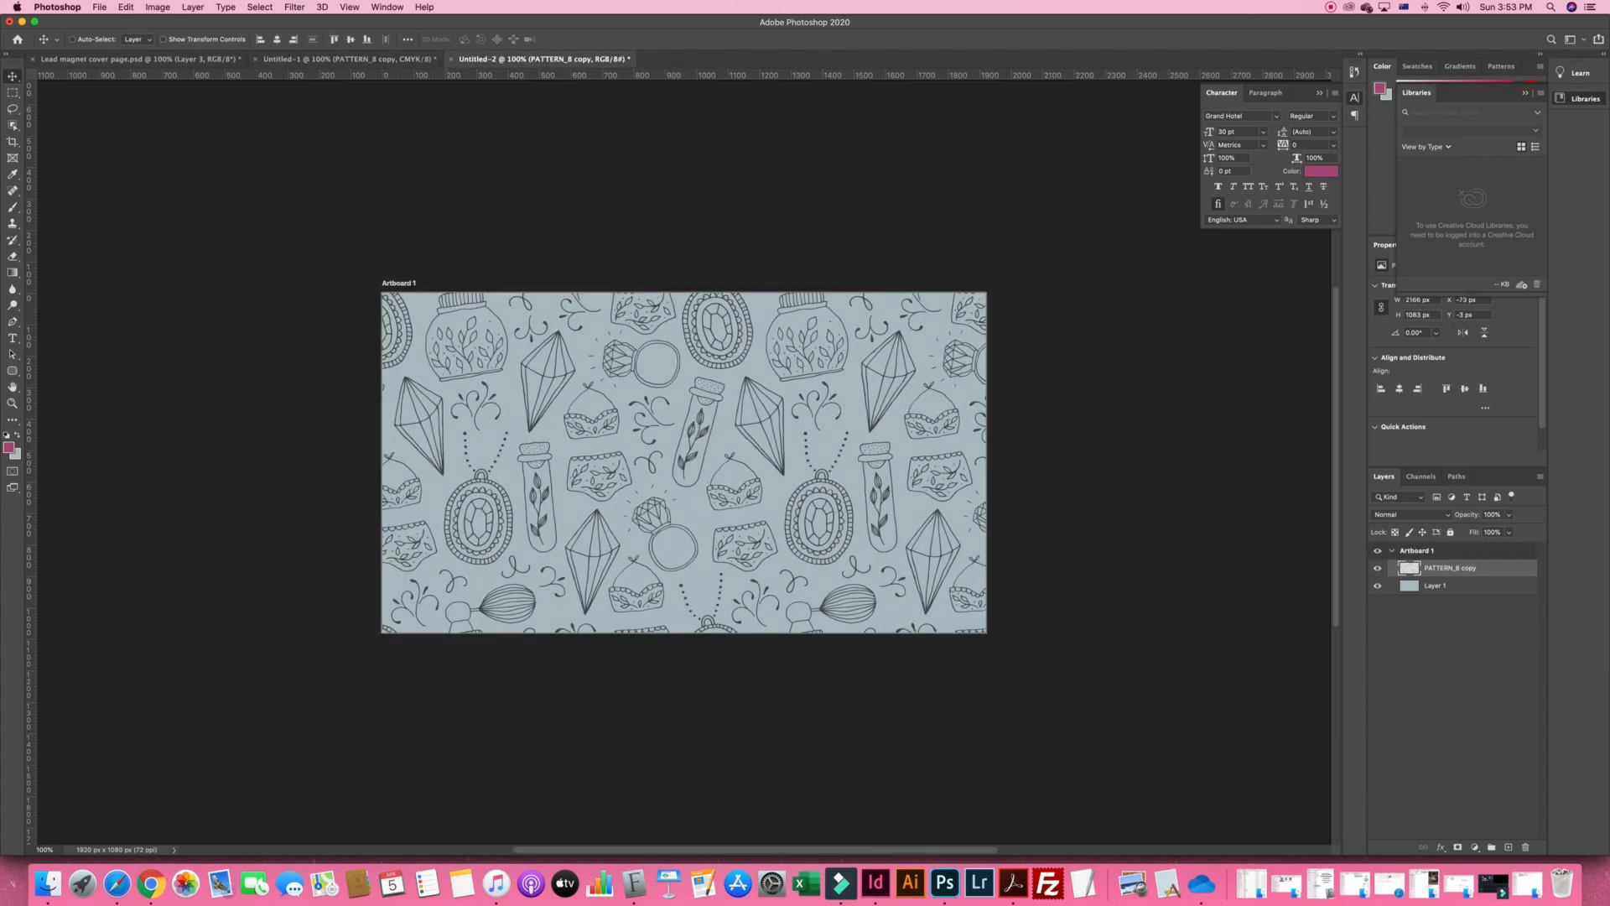
left_click(1409, 514)
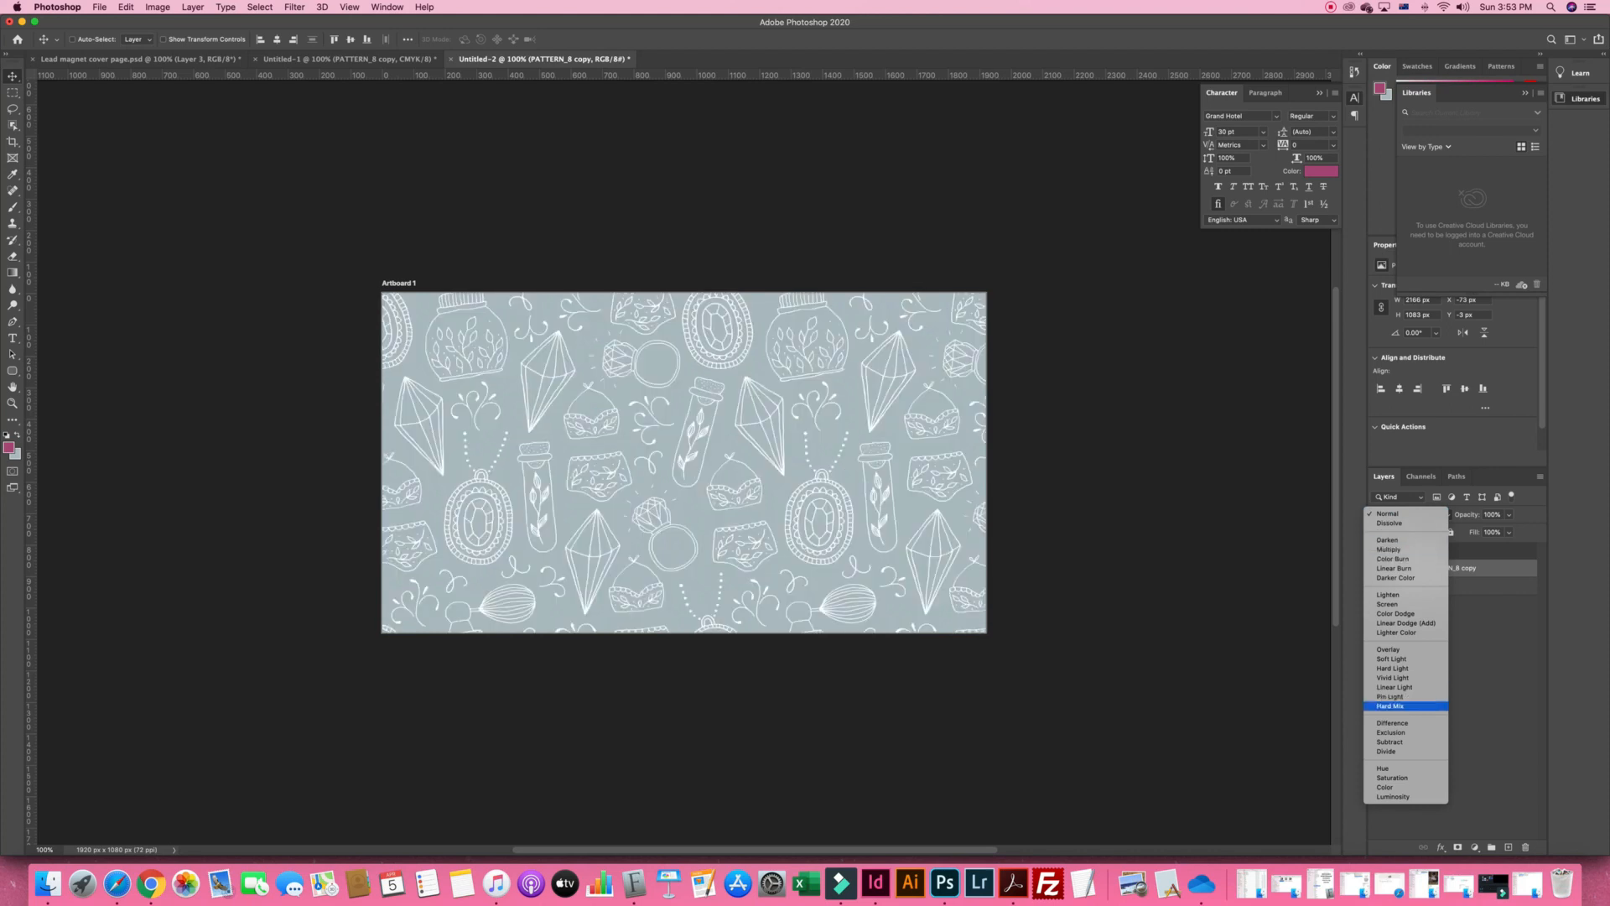
left_click(1393, 706)
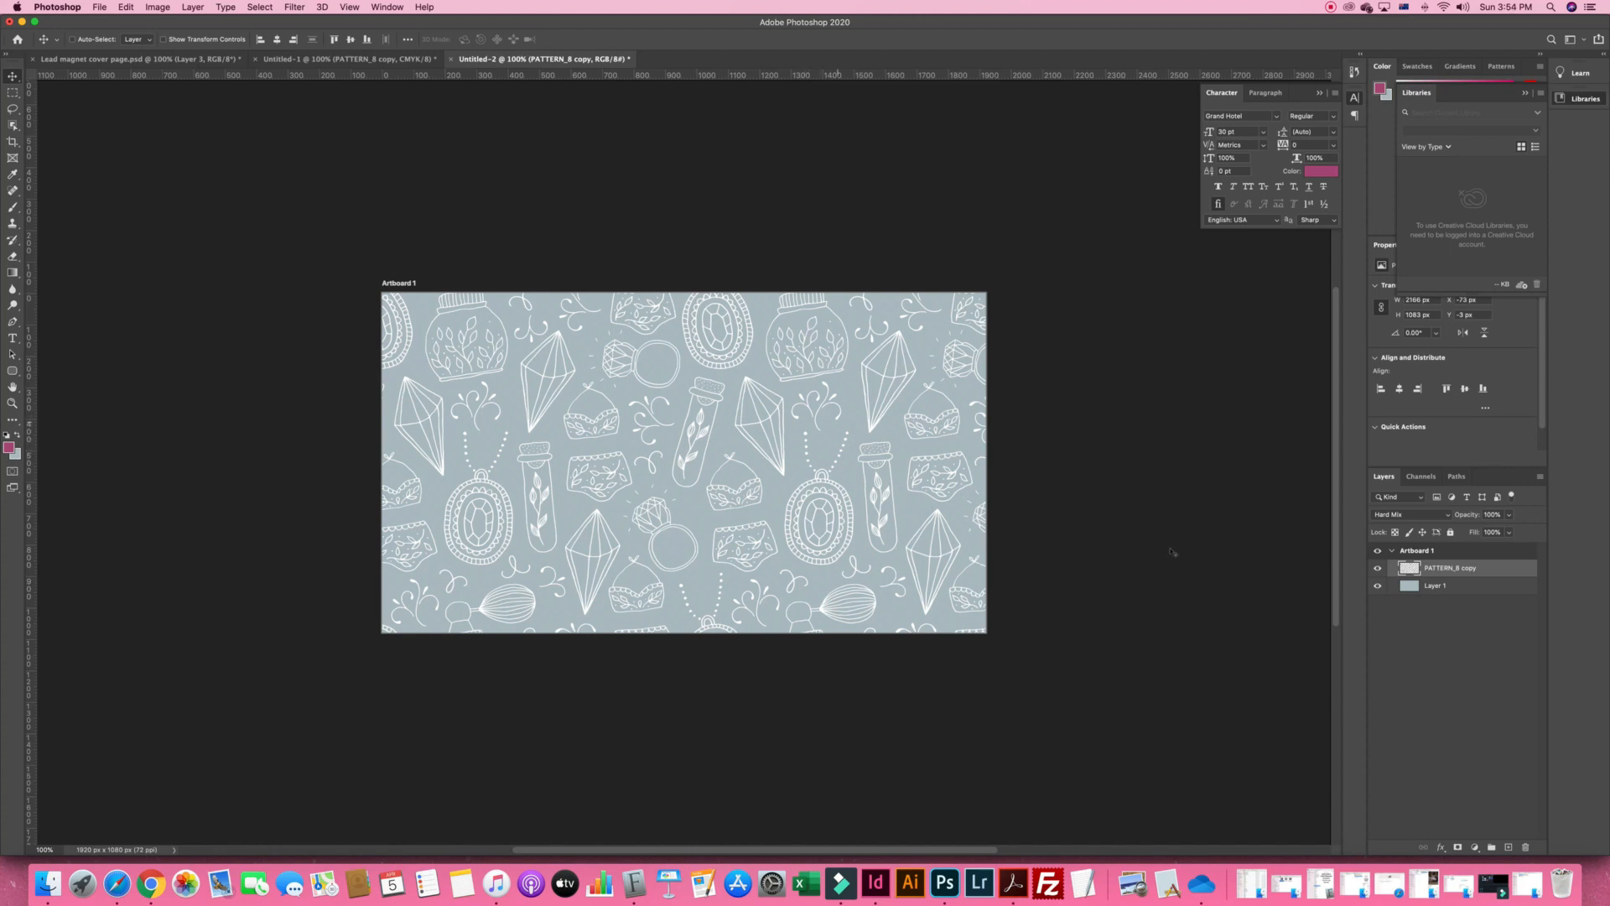
Export the artboard with Save for Web as a 1920 x 1080 px JPEG at quality 90, named hygge-bg-2, in the New Printable Product folder
left_click(100, 7)
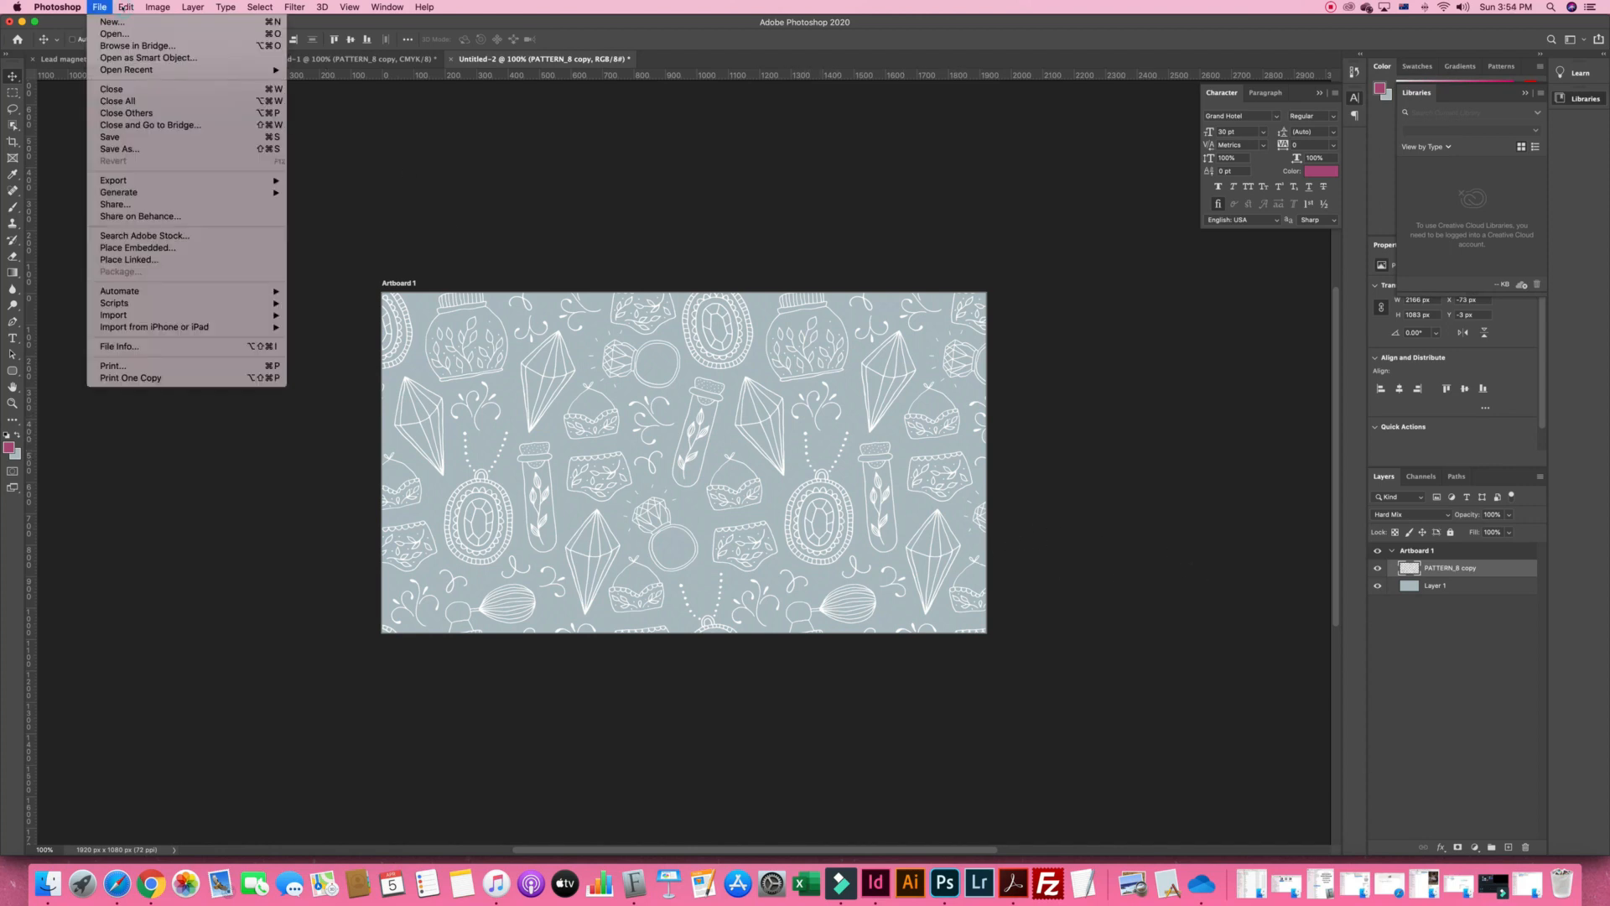
mouse_move(127, 181)
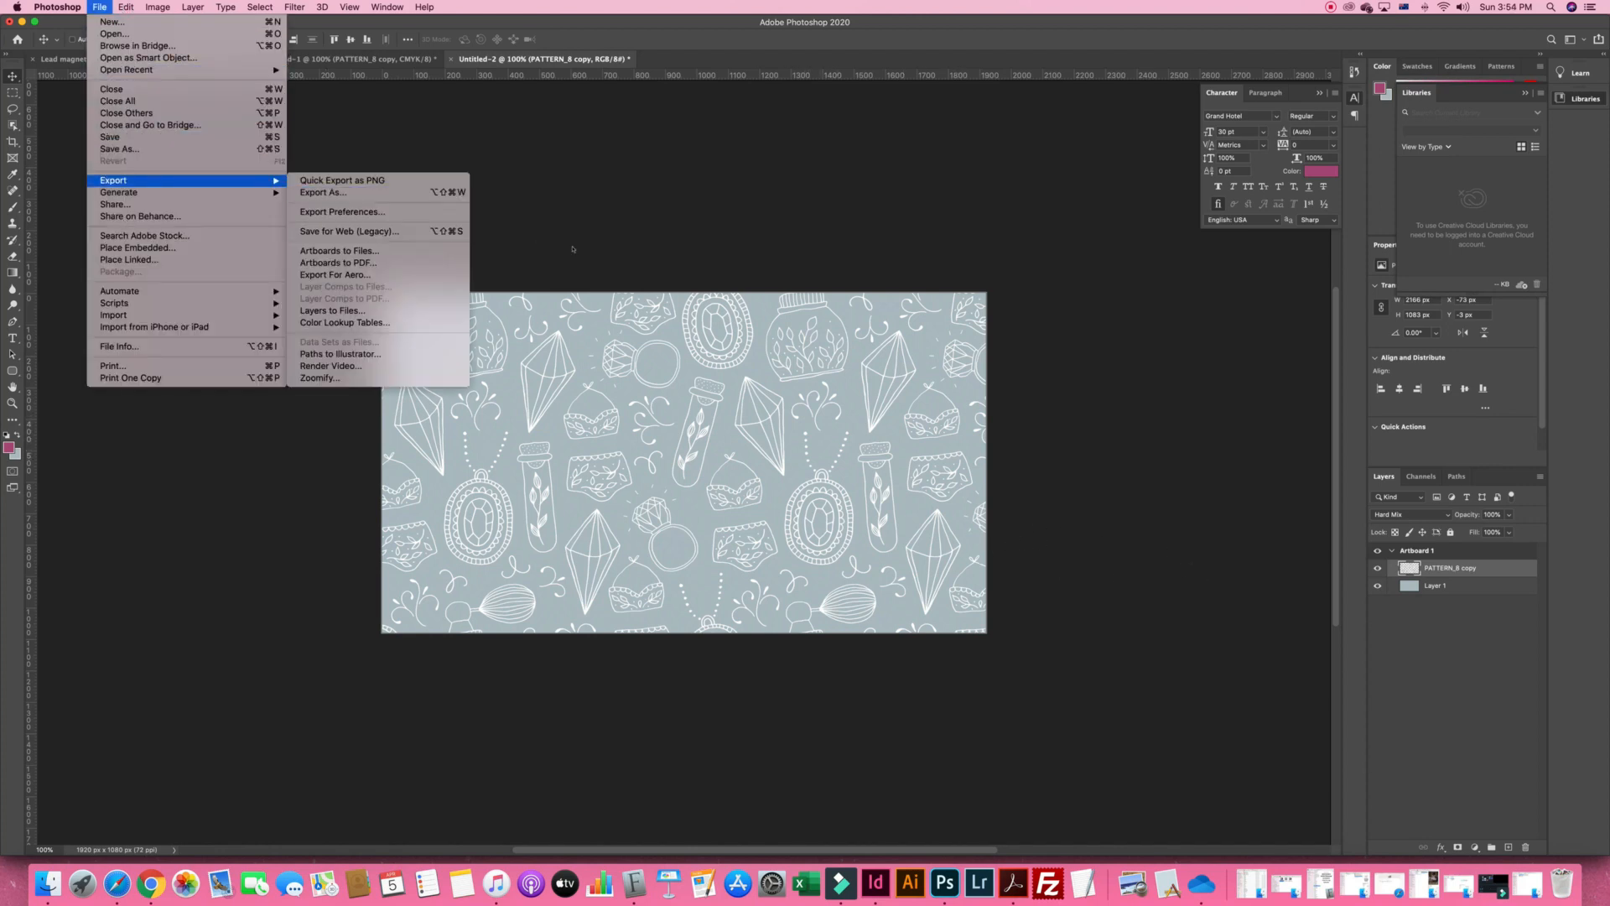
left_click(389, 232)
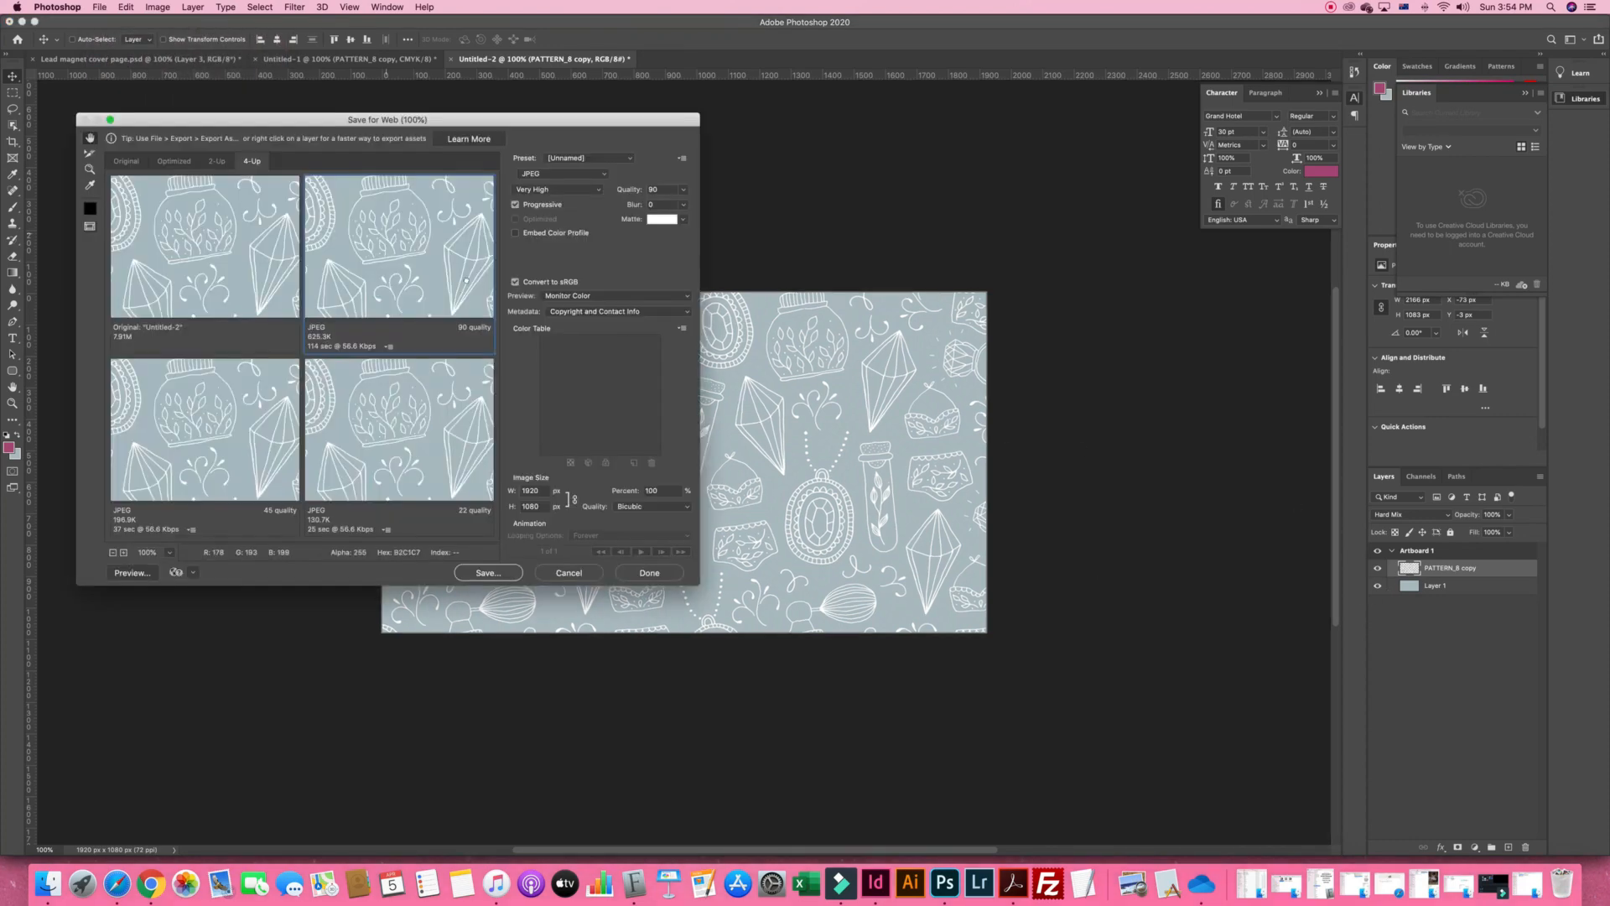
left_click_drag(421, 151, 472, 265)
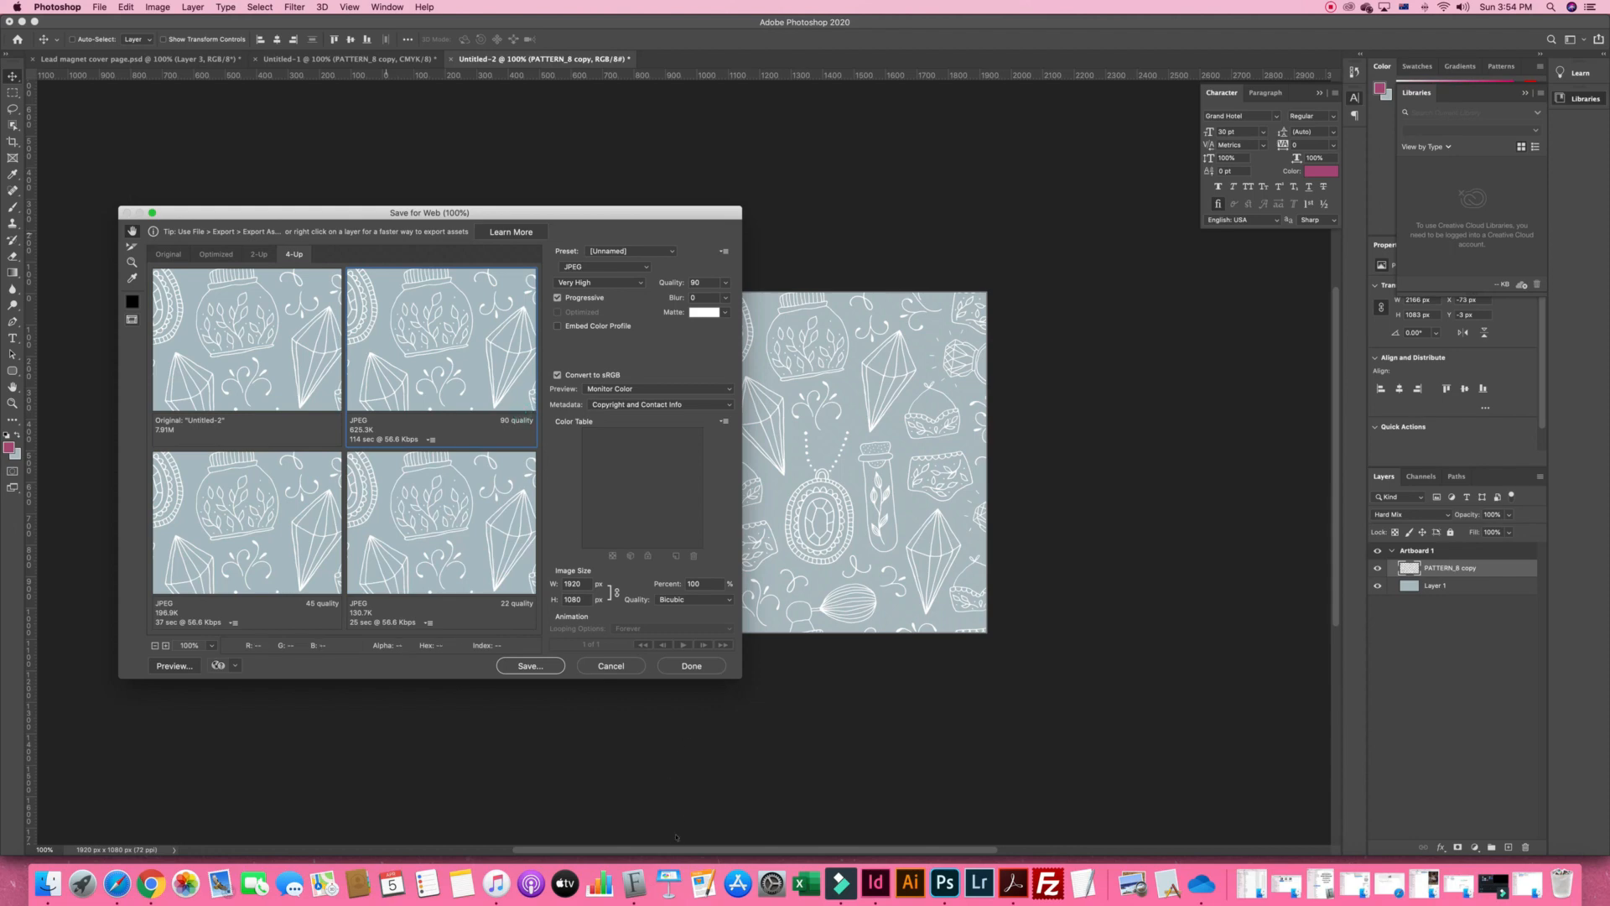
key("Return")
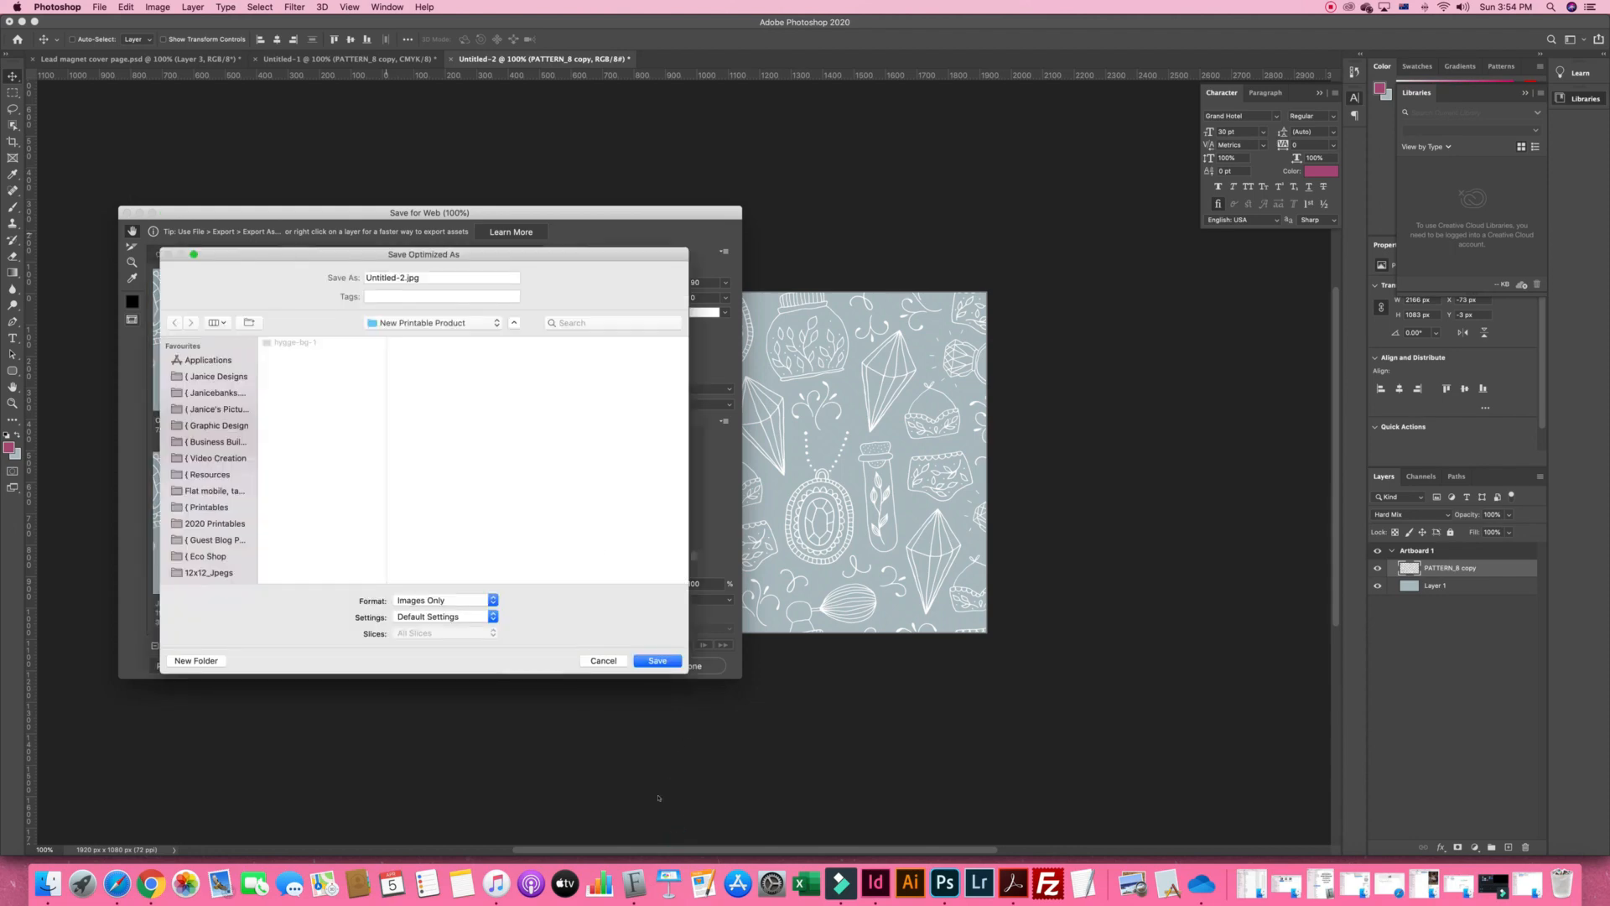
left_click(292, 342)
left_click(411, 279)
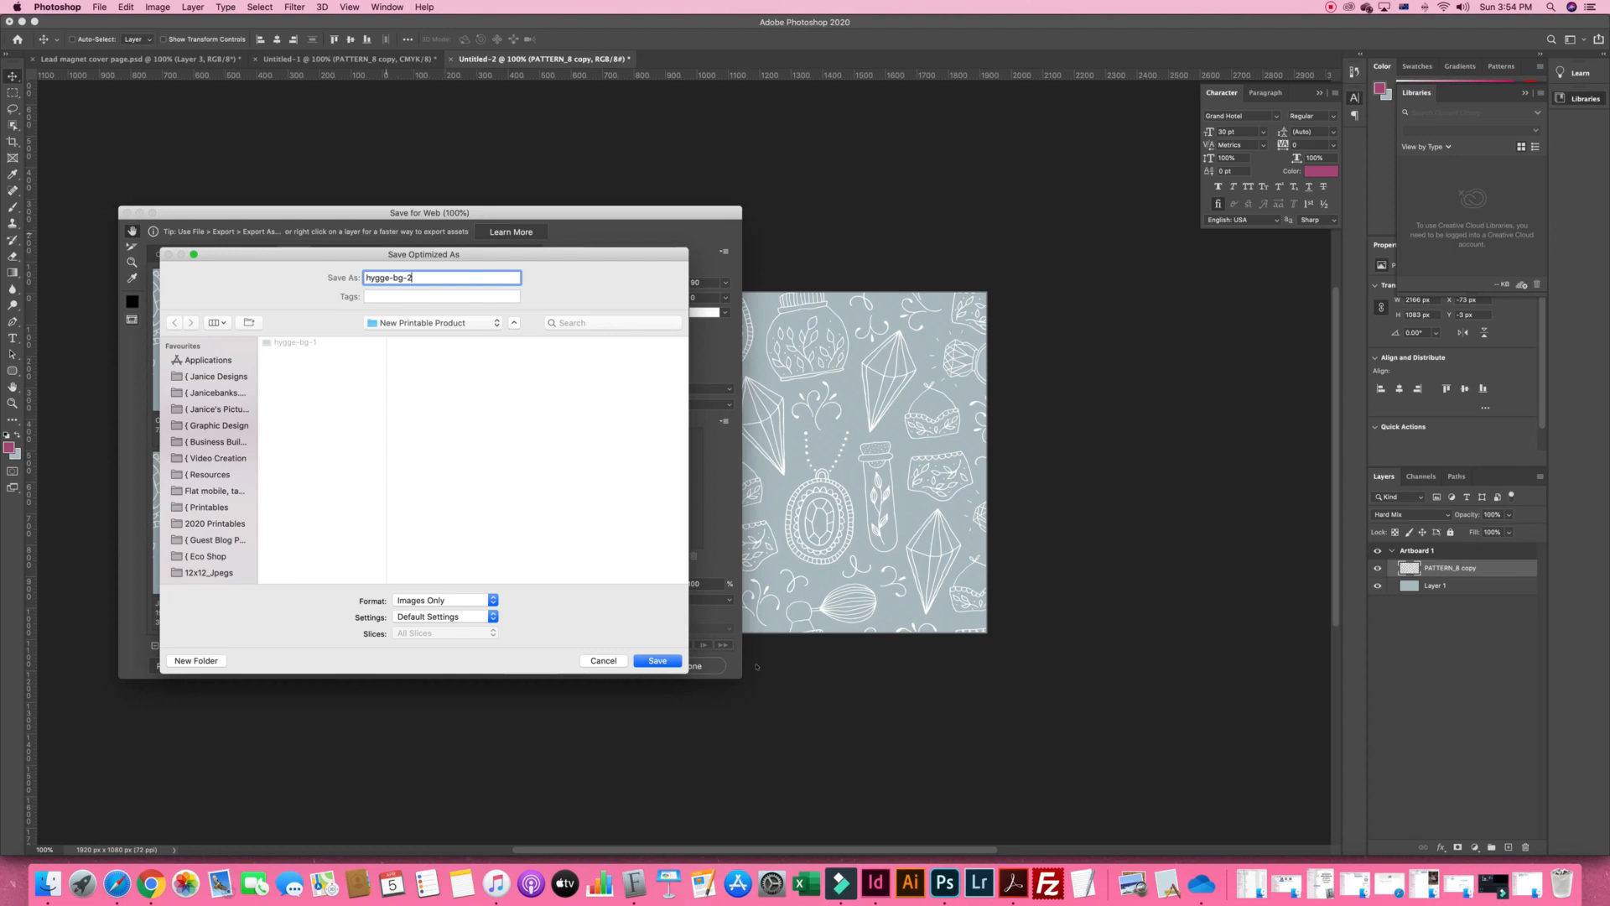
key("Return")
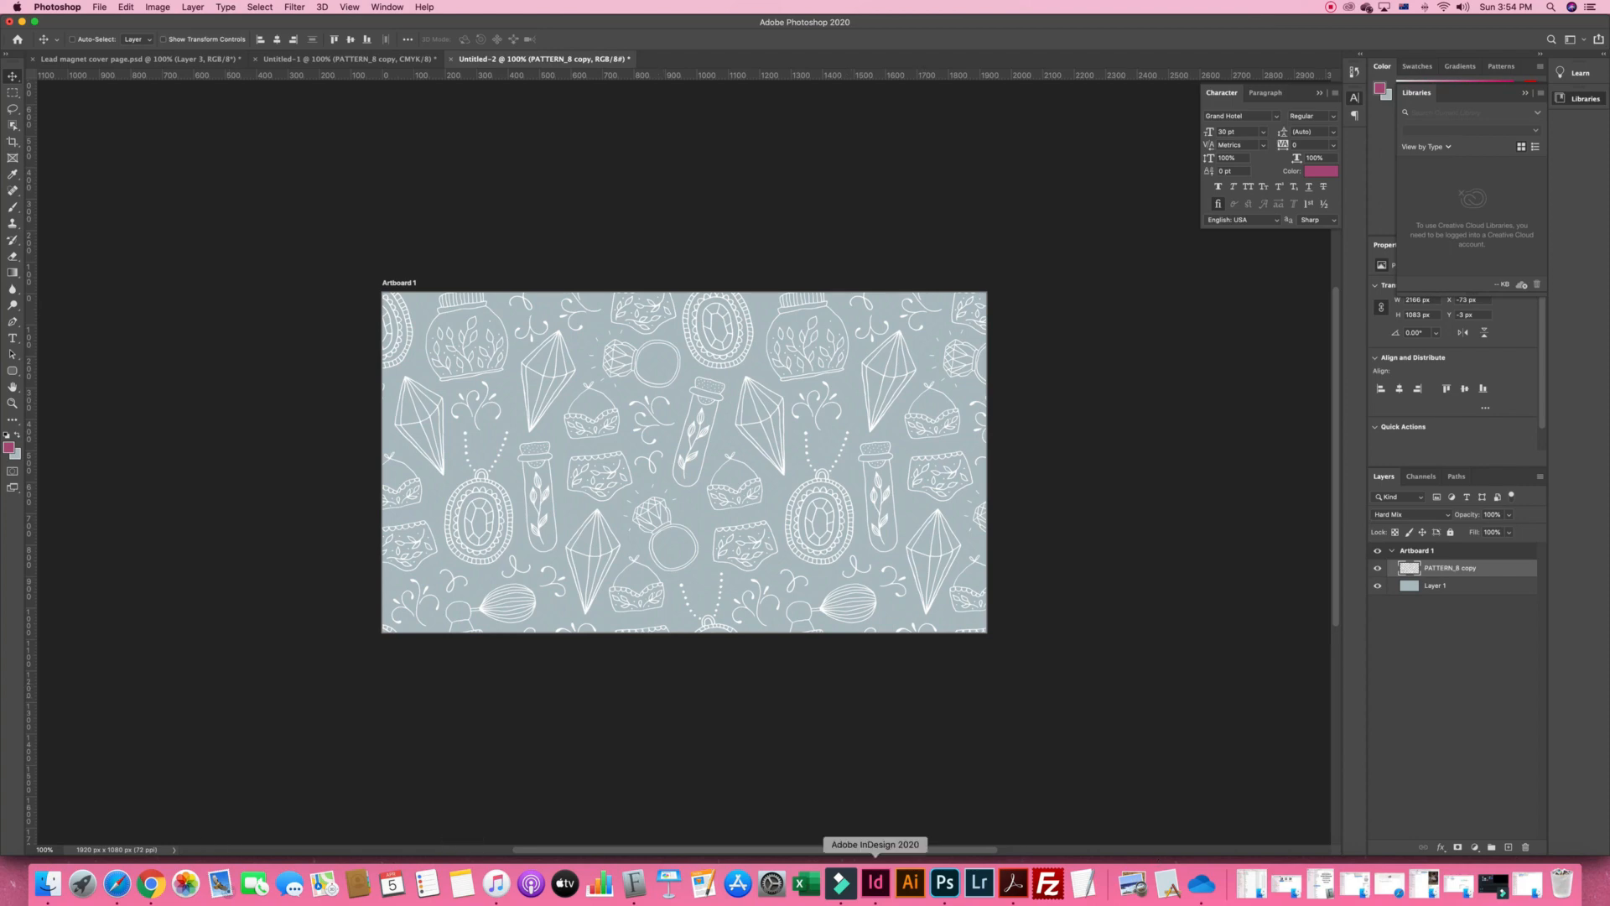
Switch to InDesign and view the cover page of the Essential Planner document
left_click(875, 882)
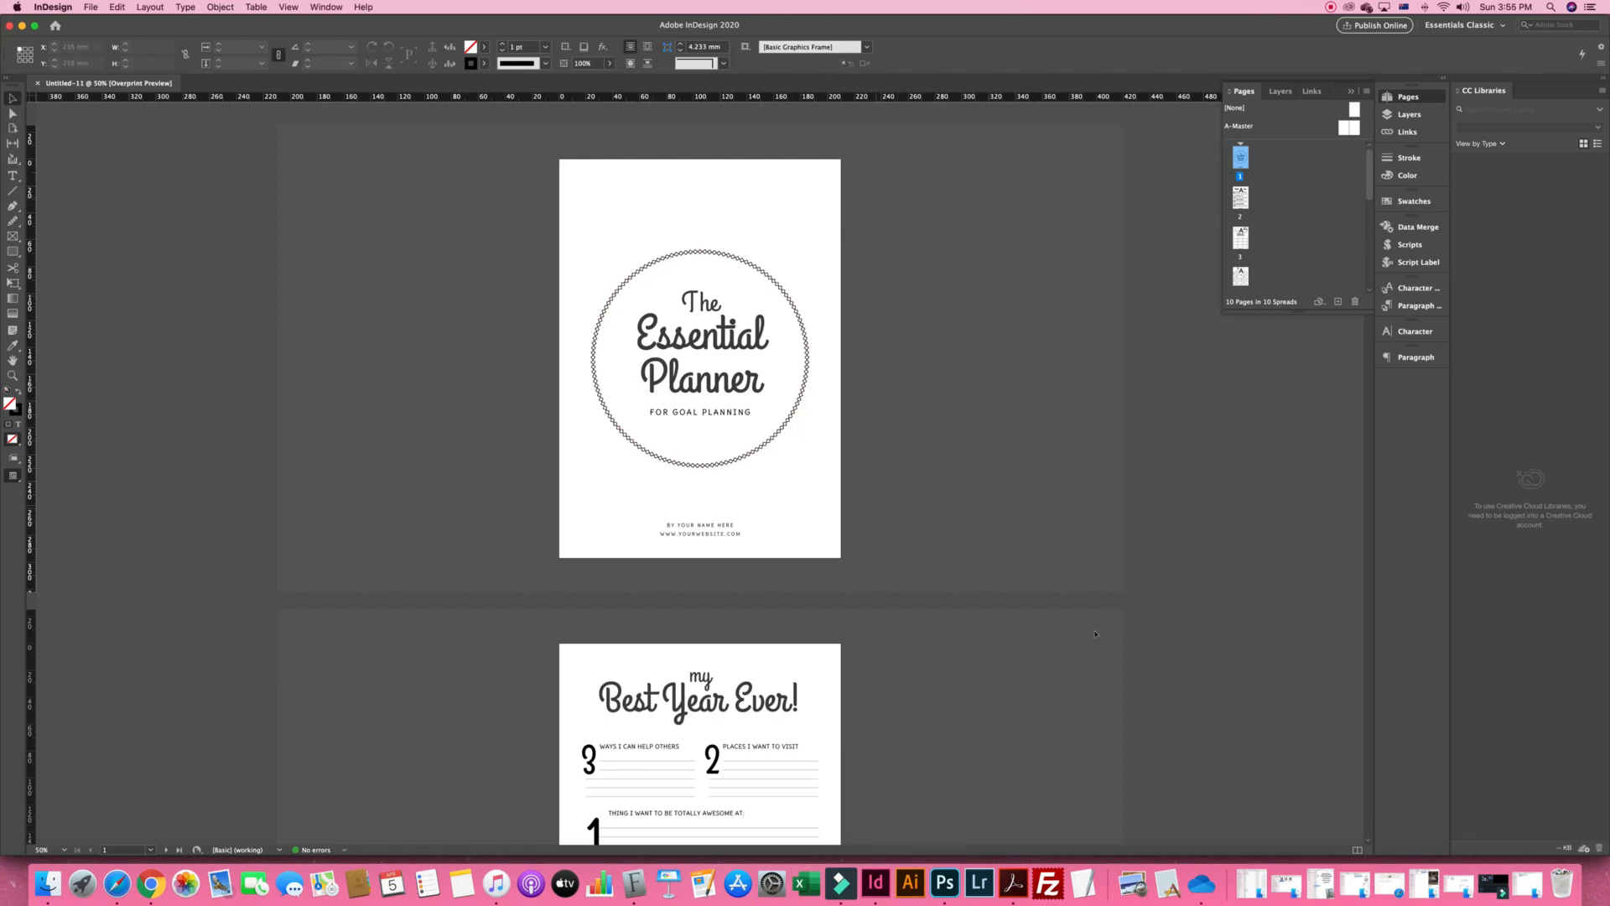
scroll(1095, 634, "down", 2)
scroll(1099, 629, "up", 2)
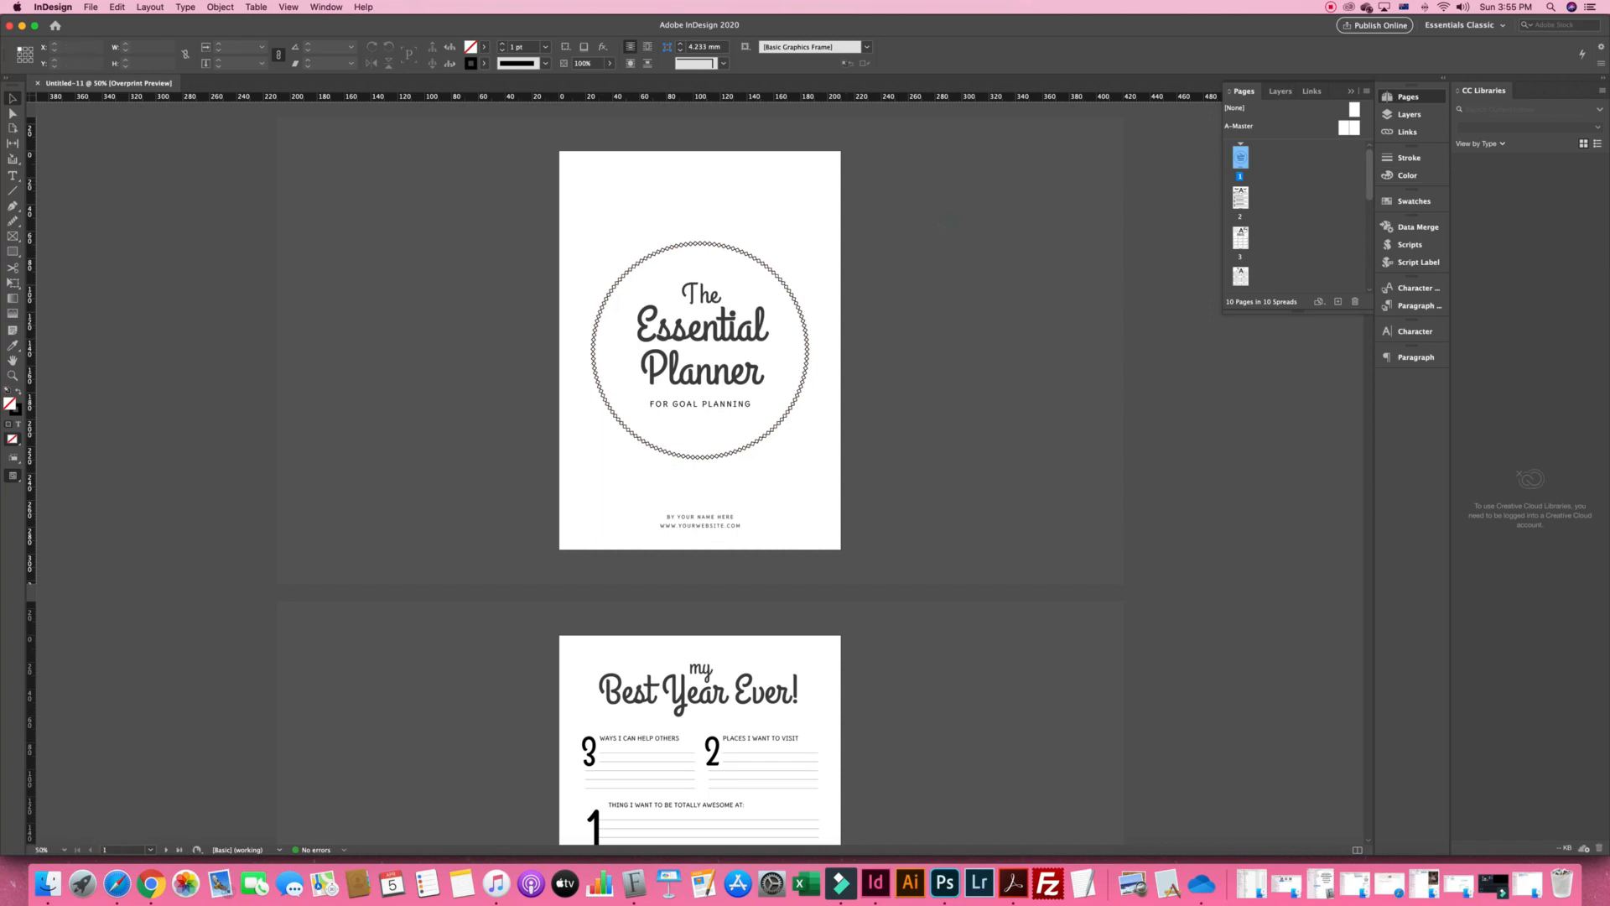
Bring up the New Printable Product folder in Finder and select the hygge-bg-1 image
left_click(48, 883)
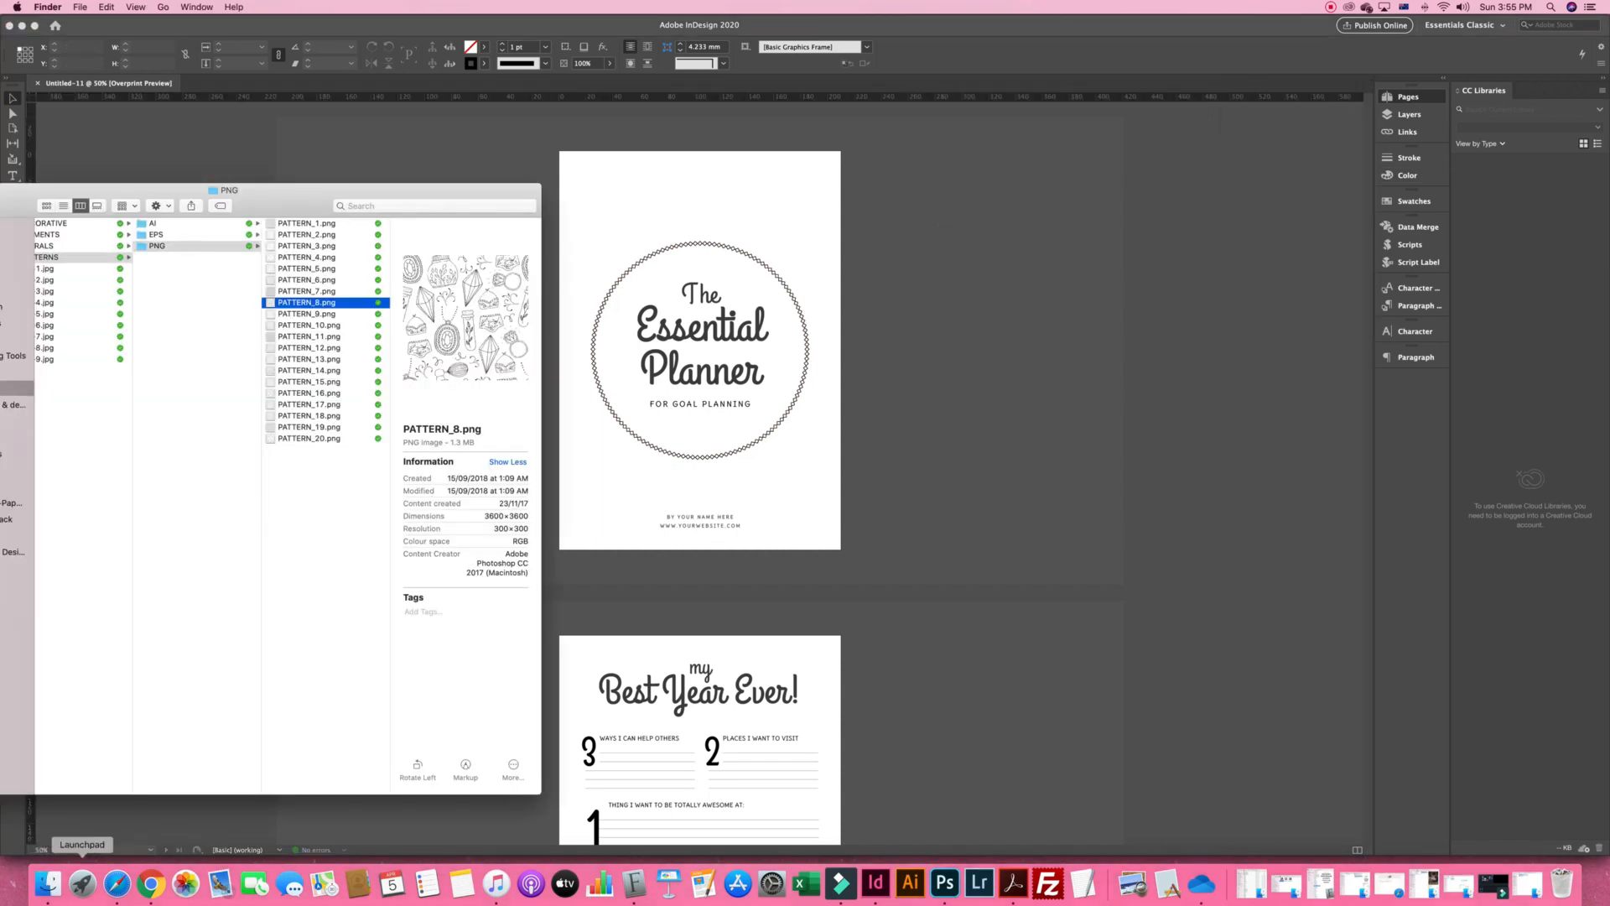
right_click(47, 882)
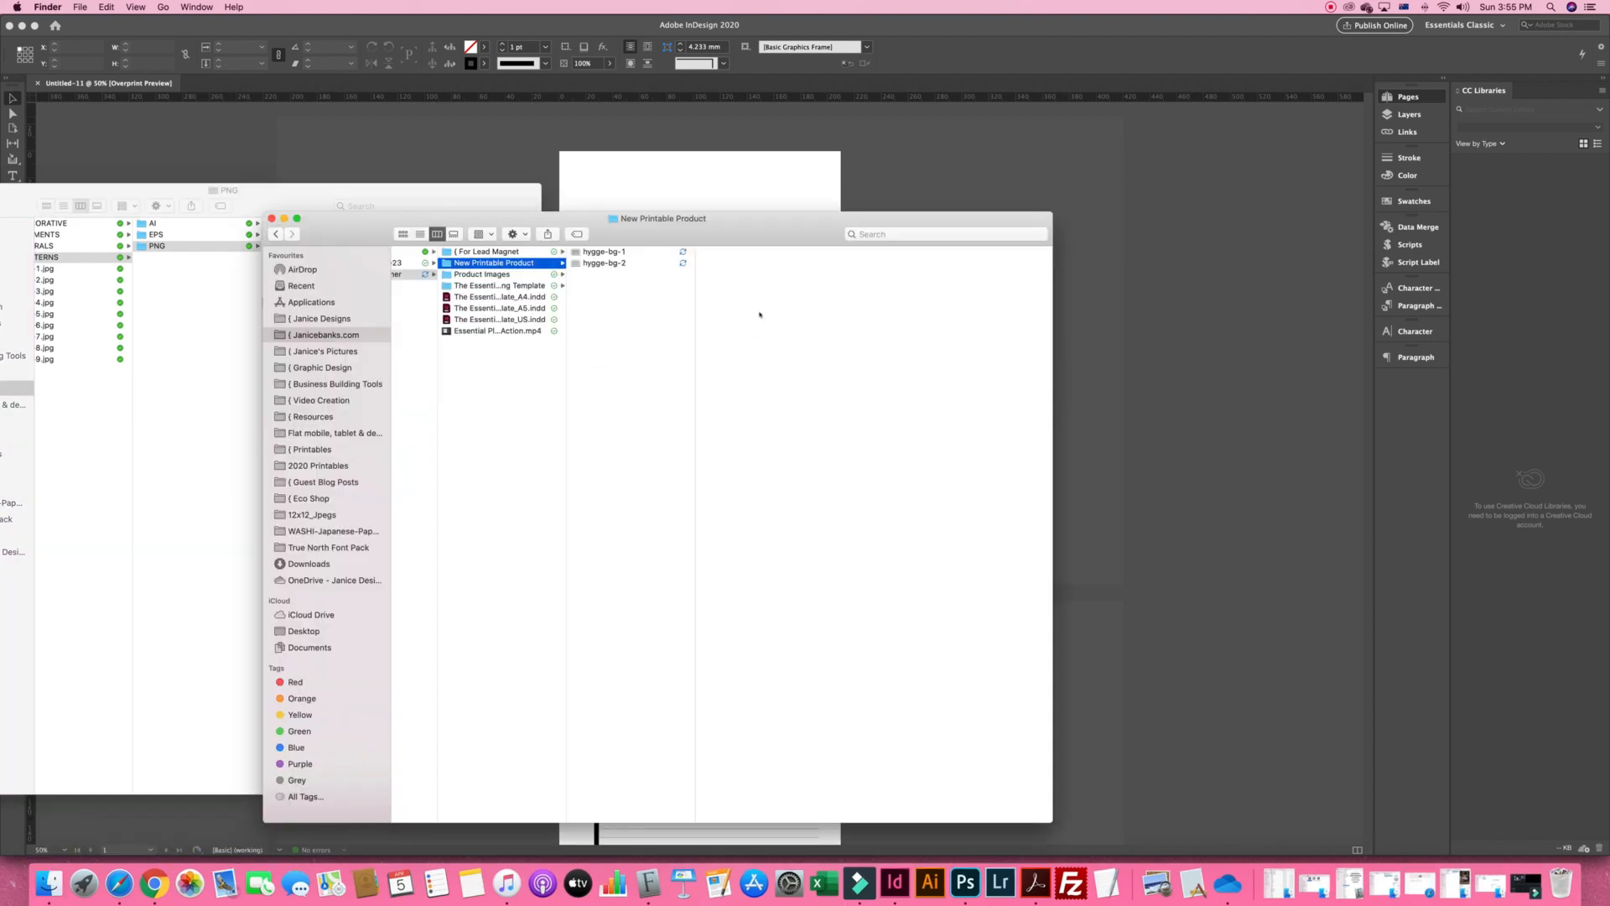
left_click(760, 315)
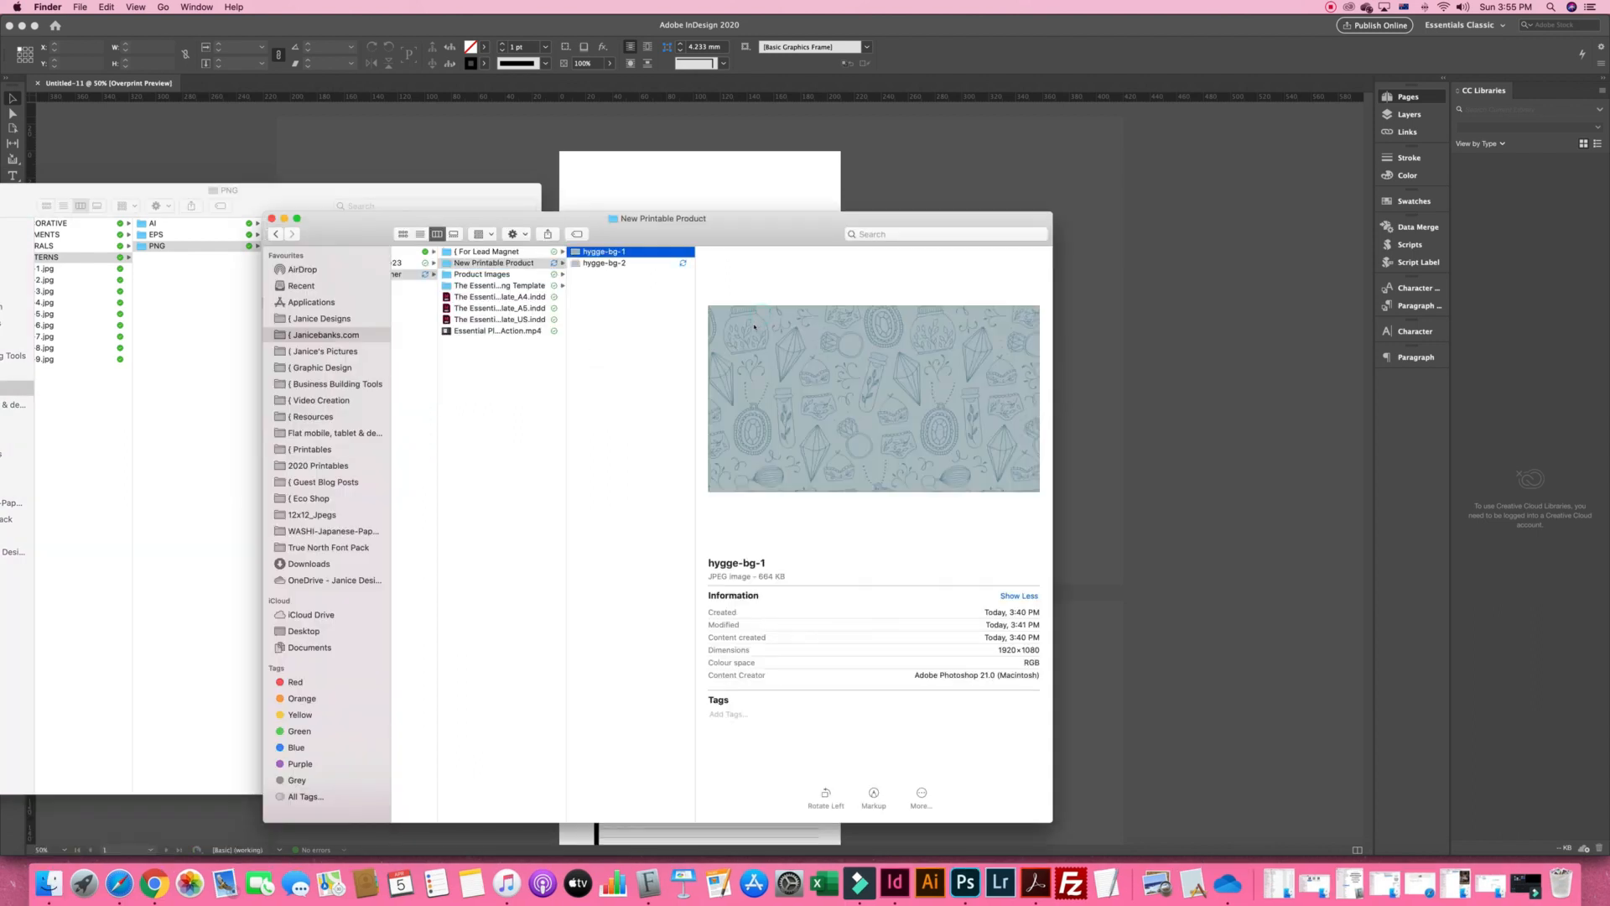
key("Down")
key("Up")
Place hygge-bg-1 at 100% scale on the planner's cover page in InDesign, its upper-left corner at about X 21 mm, Y 31.5 mm
left_click_drag(761, 314, 826, 211)
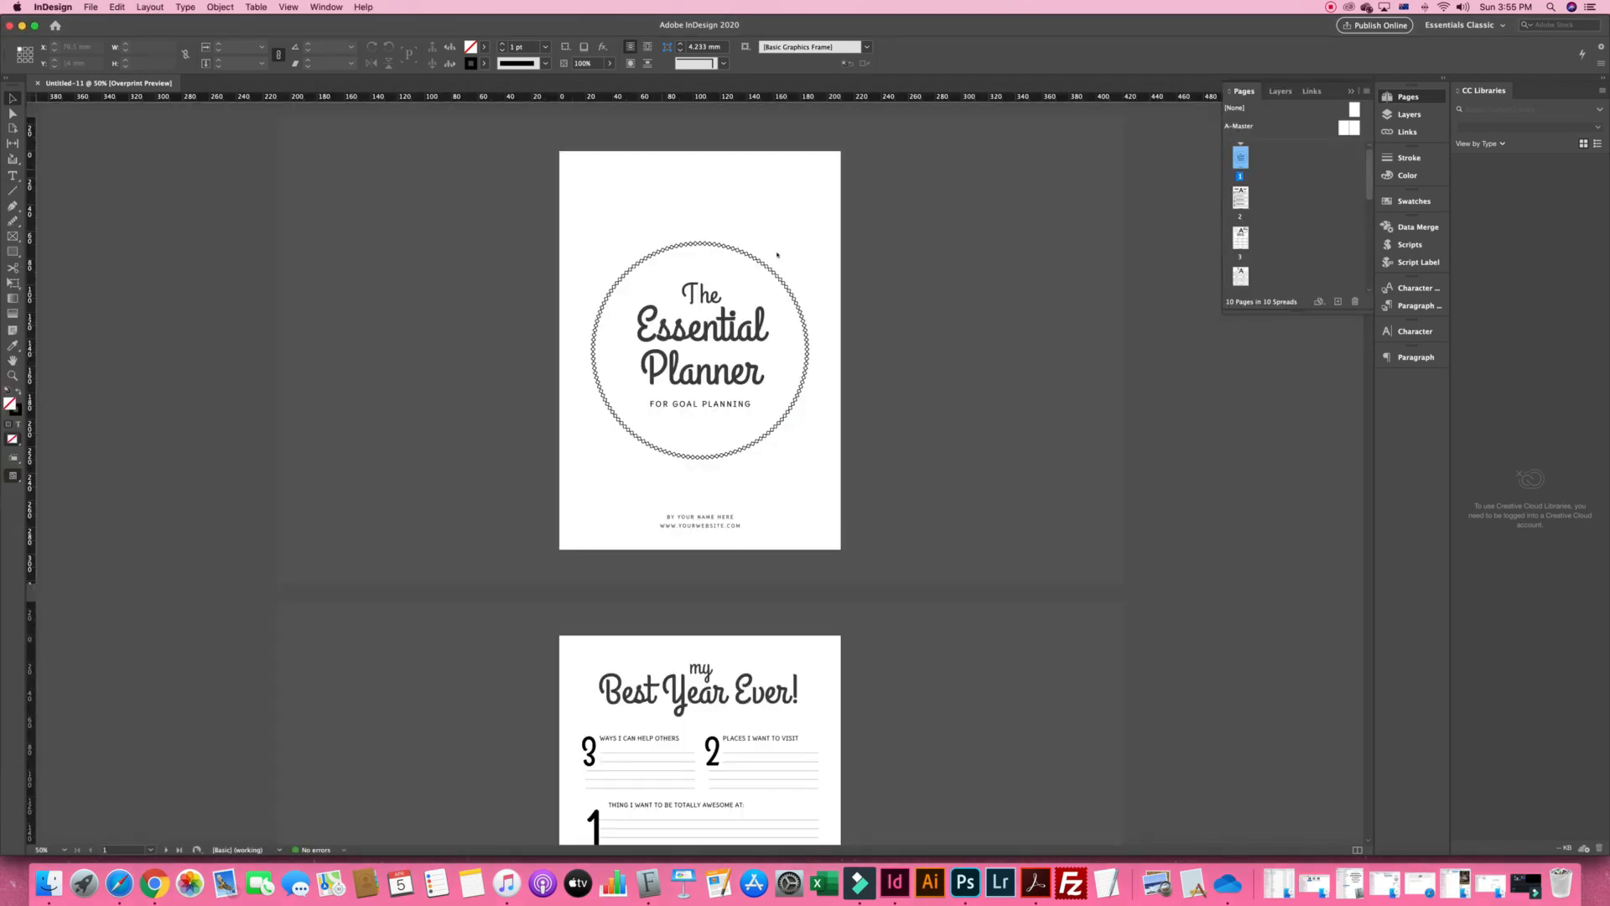
left_click(739, 228)
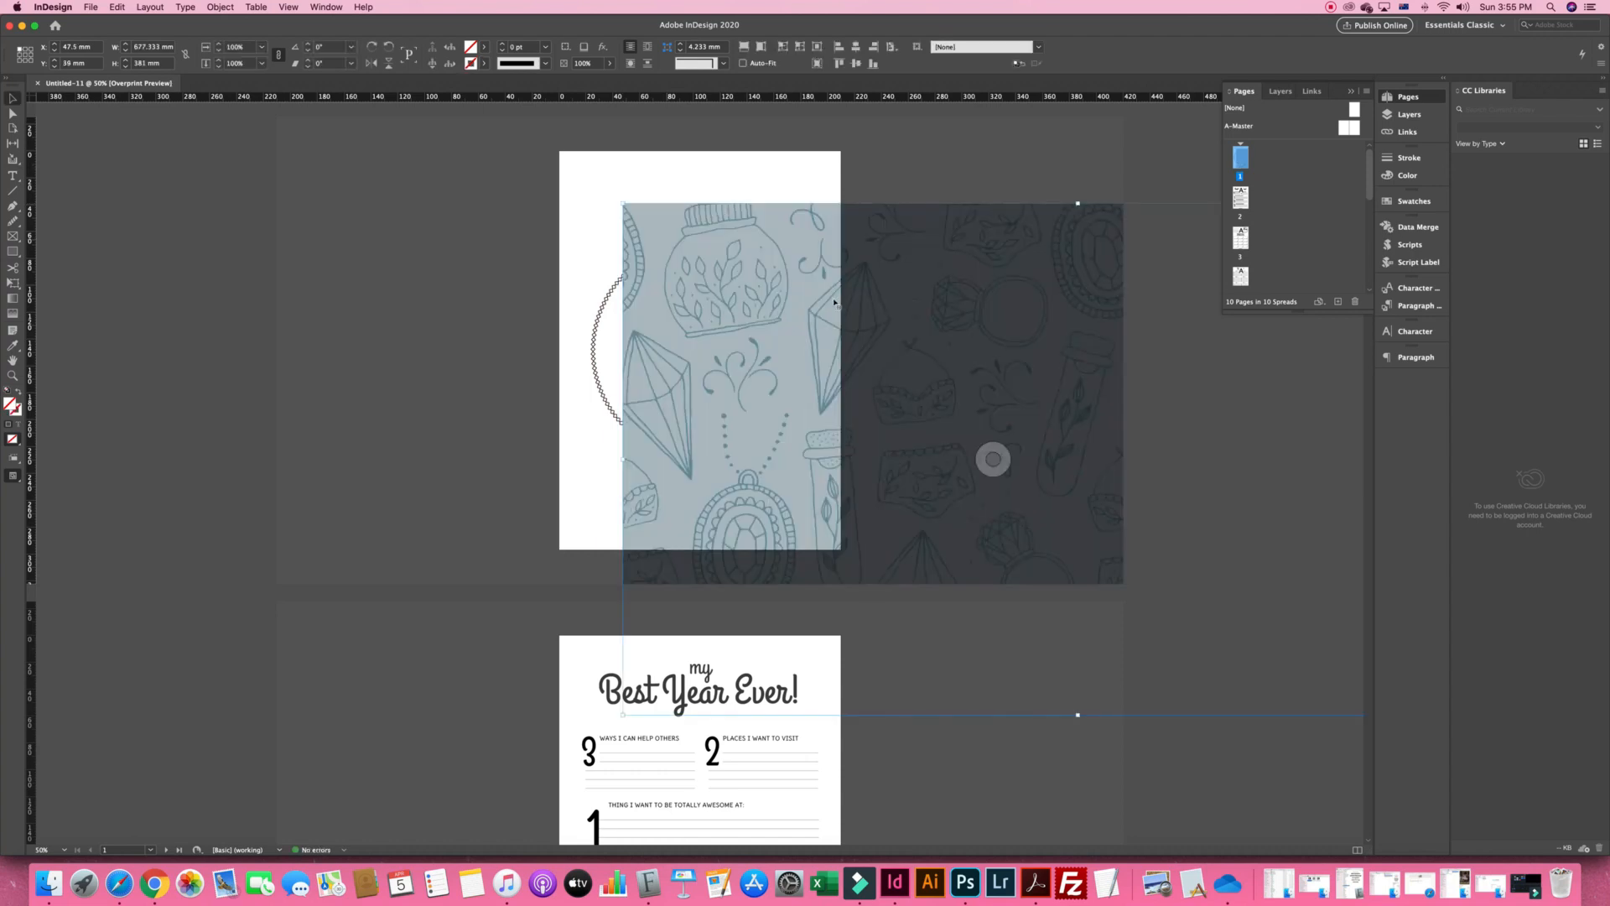
key("super+z")
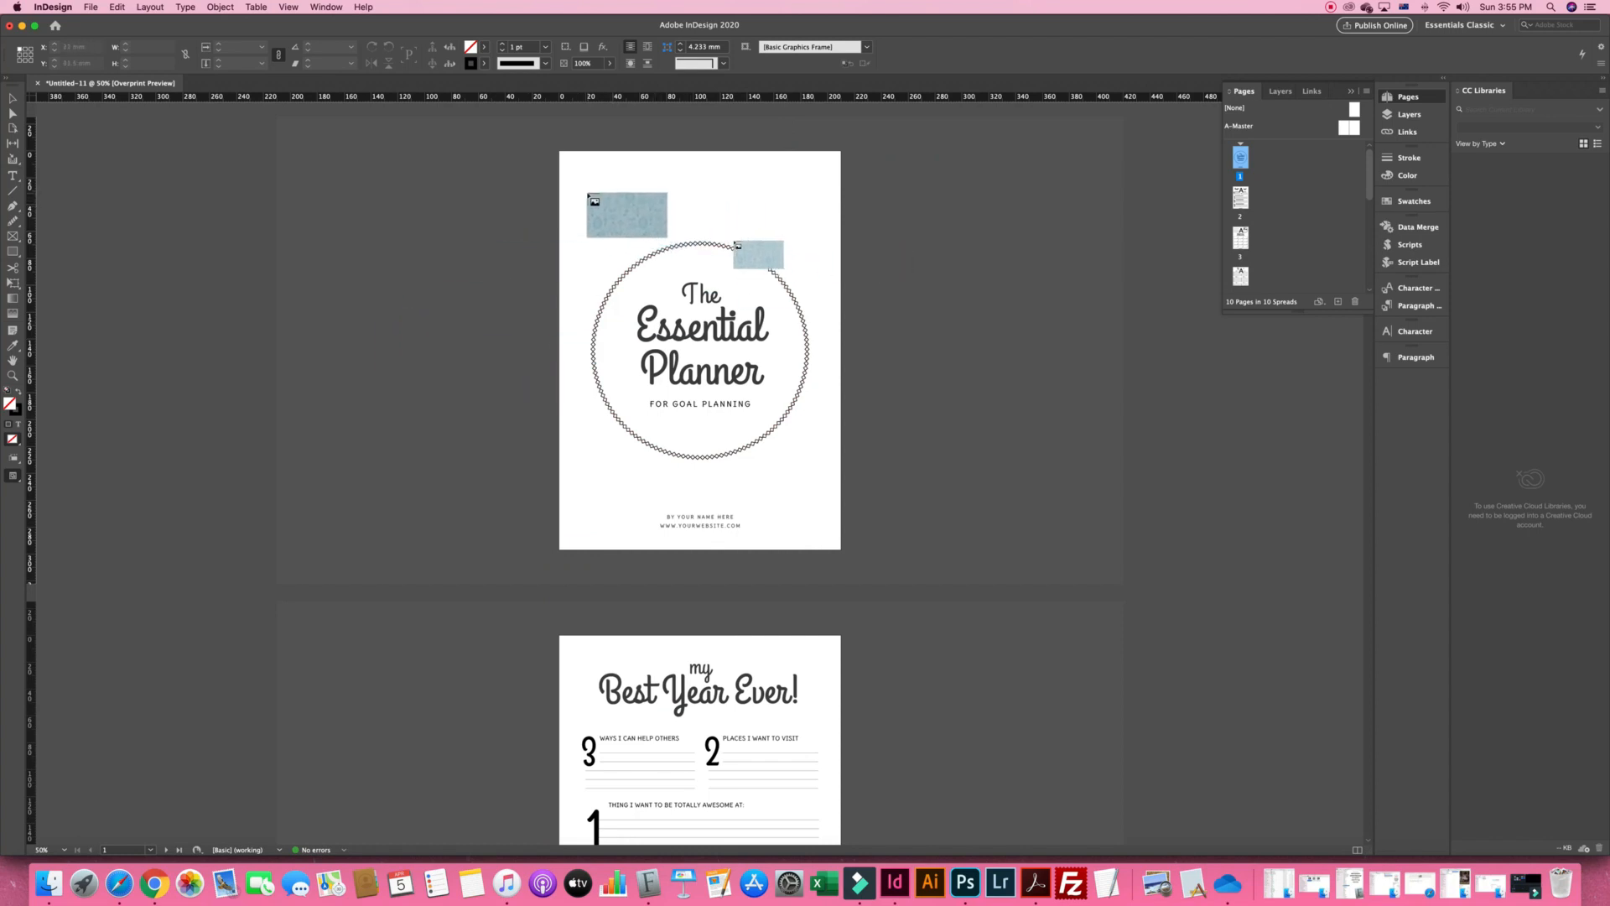
left_click(588, 194)
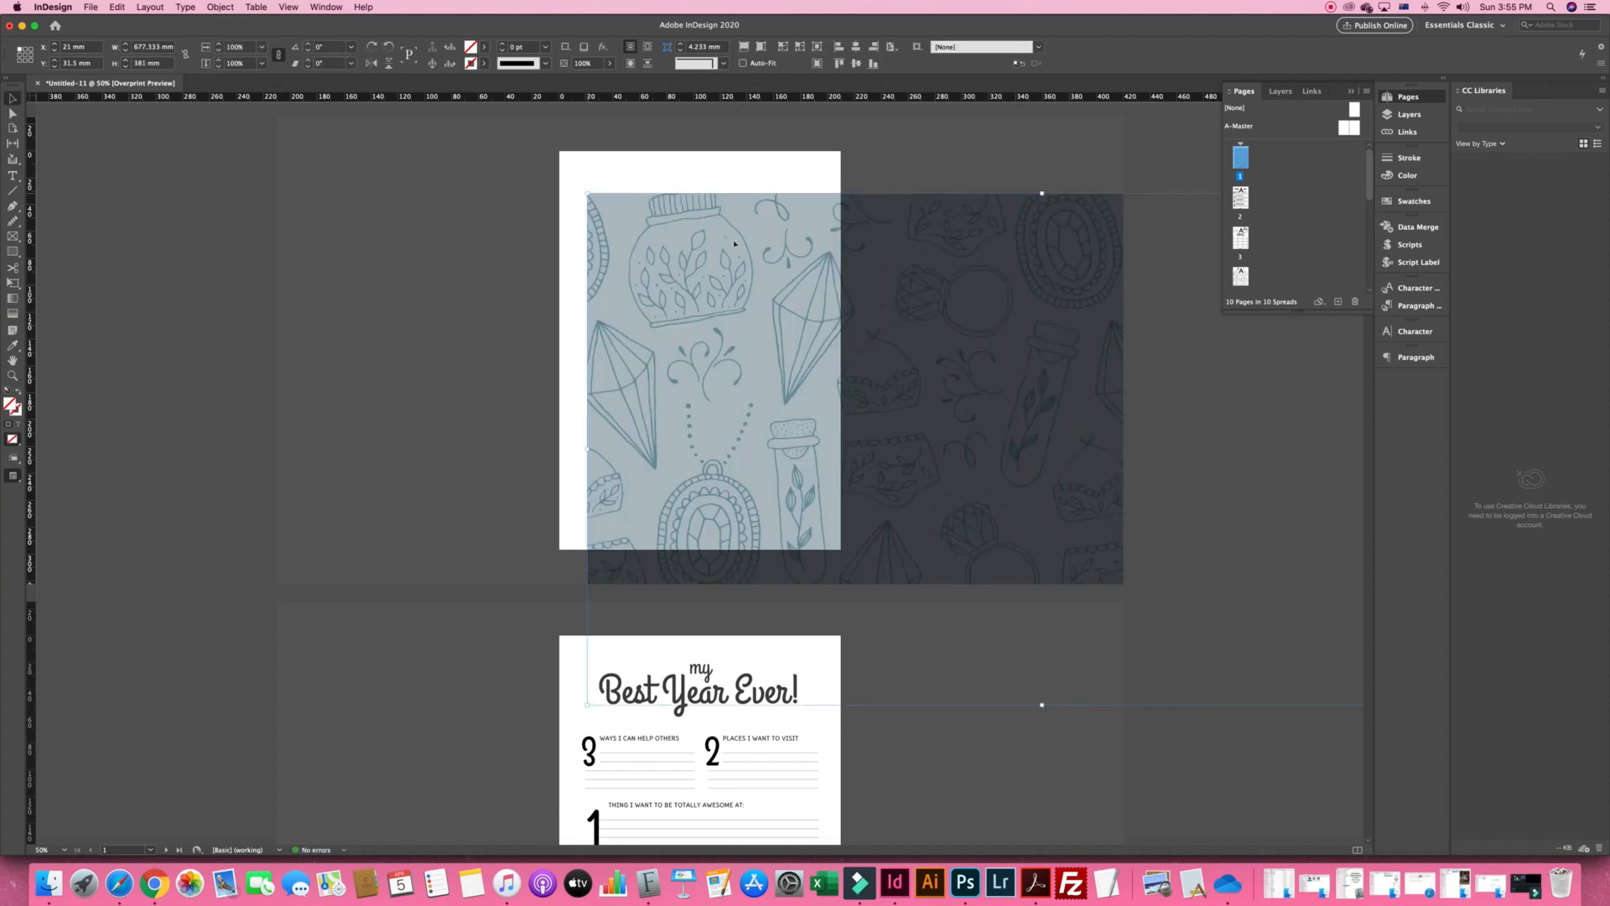
Place hygge-bg-1 again from the cover page's upper-left corner at about 528 × 297 mm and centre it horizontally on the page
key("super+z")
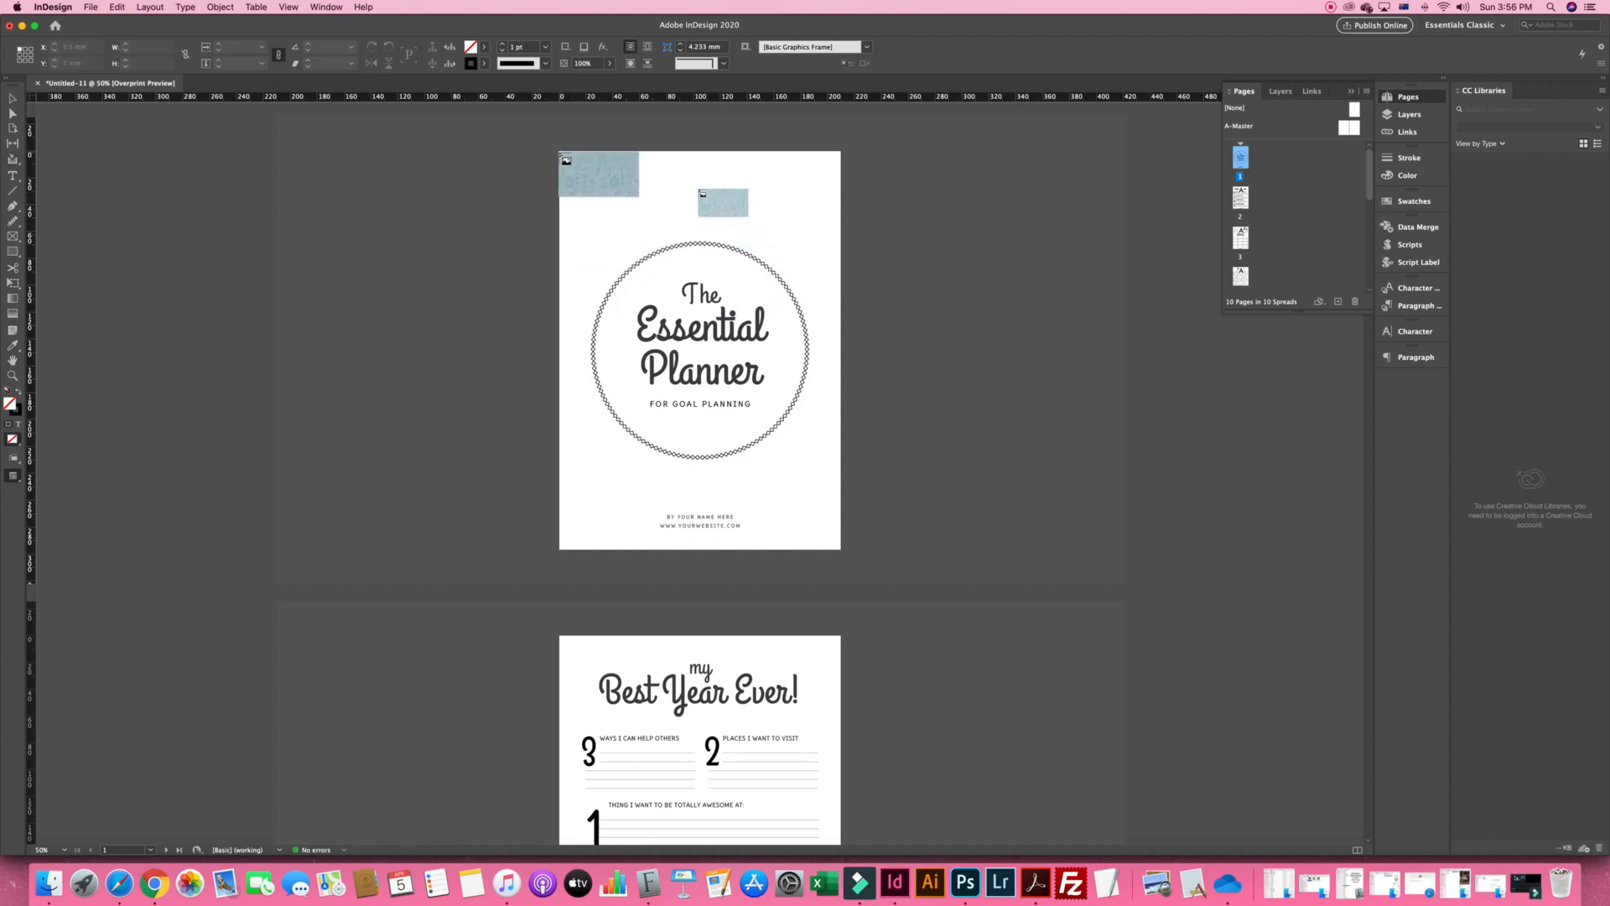
left_click_drag(560, 152, 883, 553)
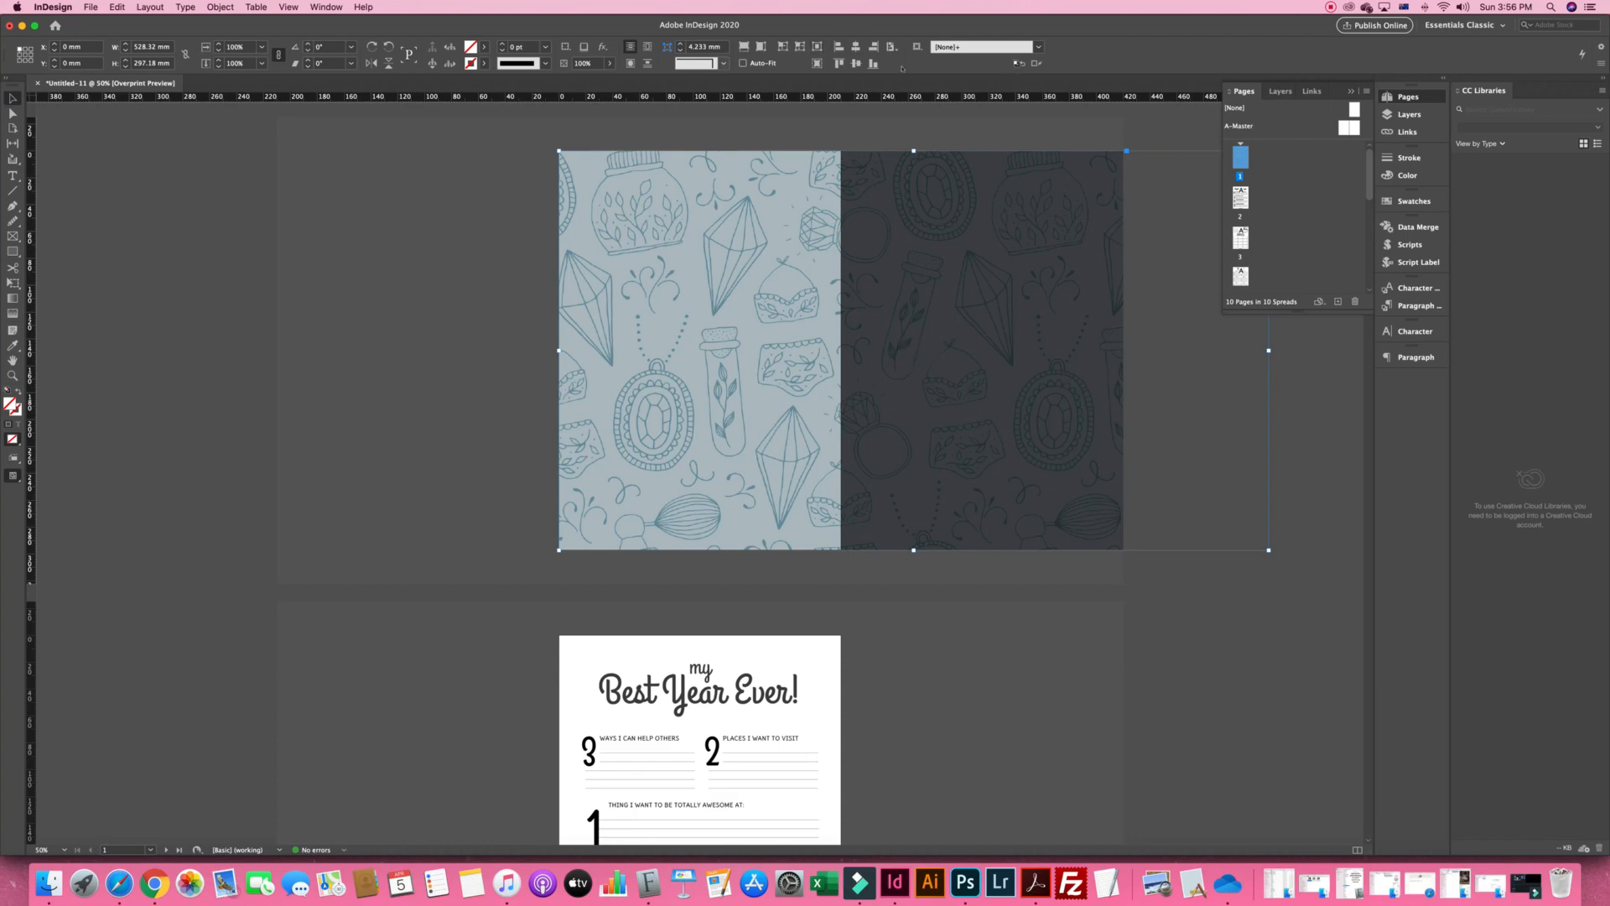
left_click(892, 47)
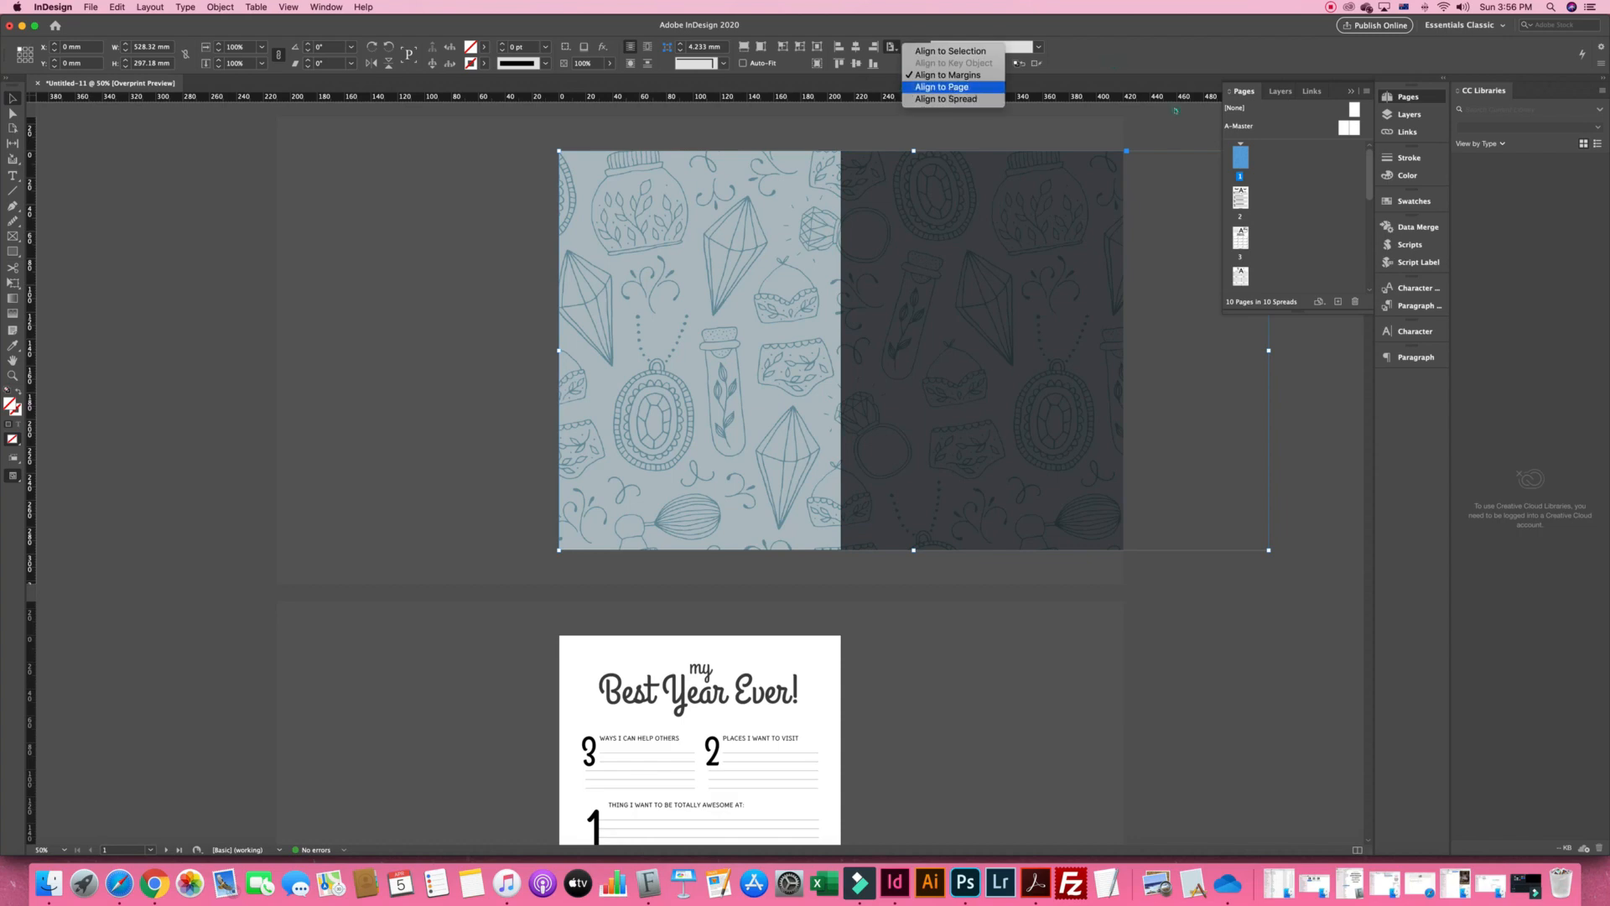
left_click(941, 87)
left_click(855, 47)
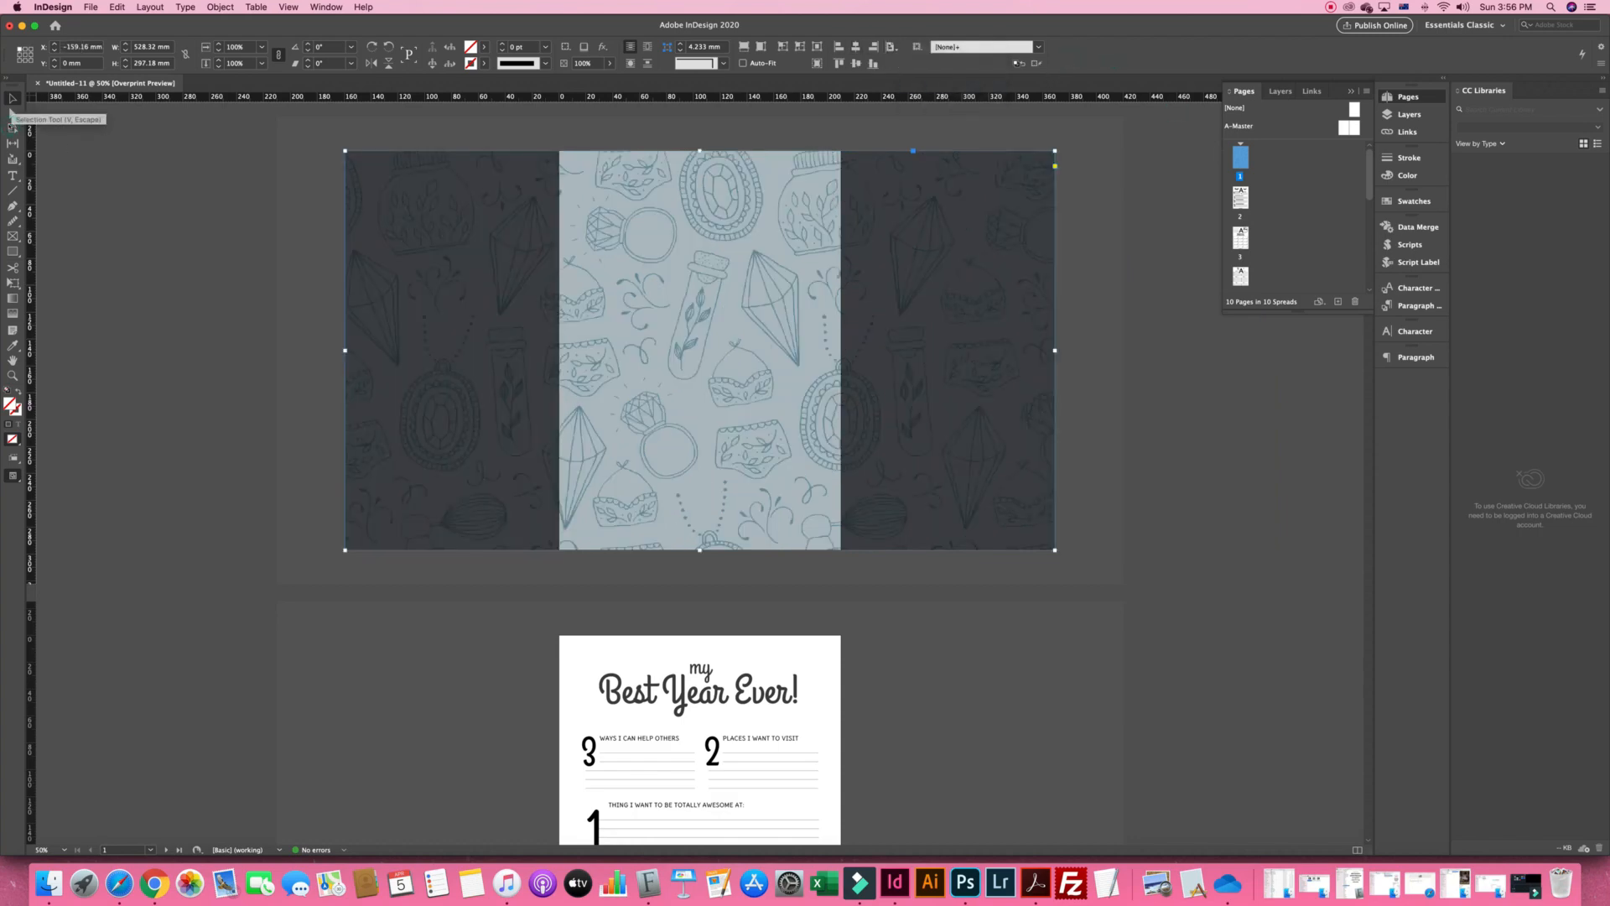
Crop both sides of the hygge-bg-1 frame to the cover's edges, making it 210 mm wide
left_click(261, 290)
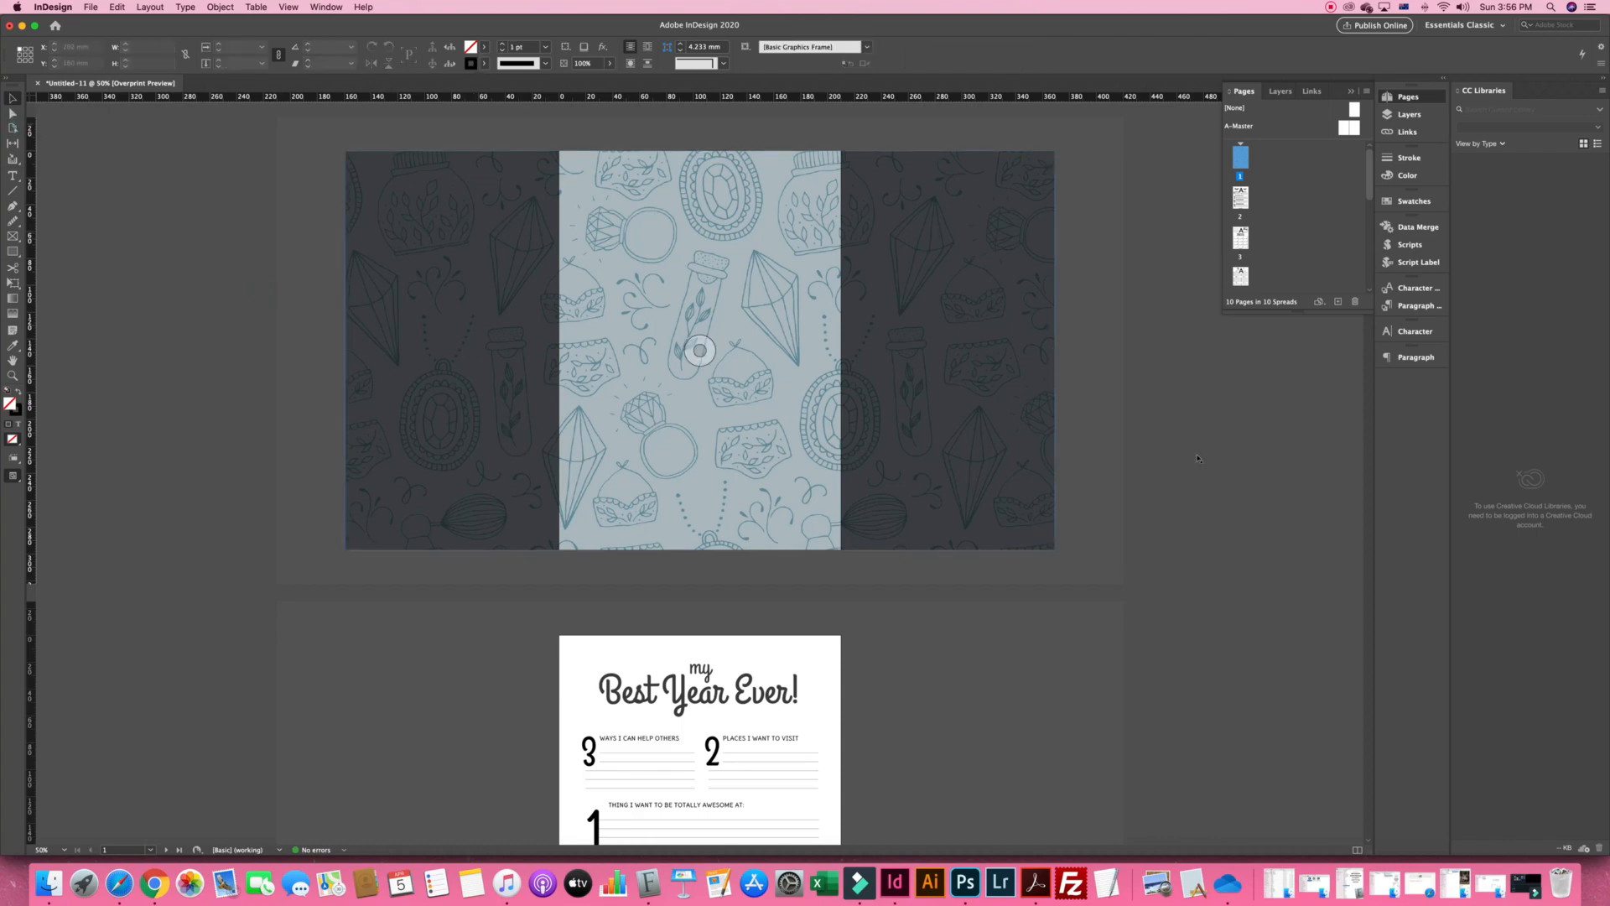
key("super+a")
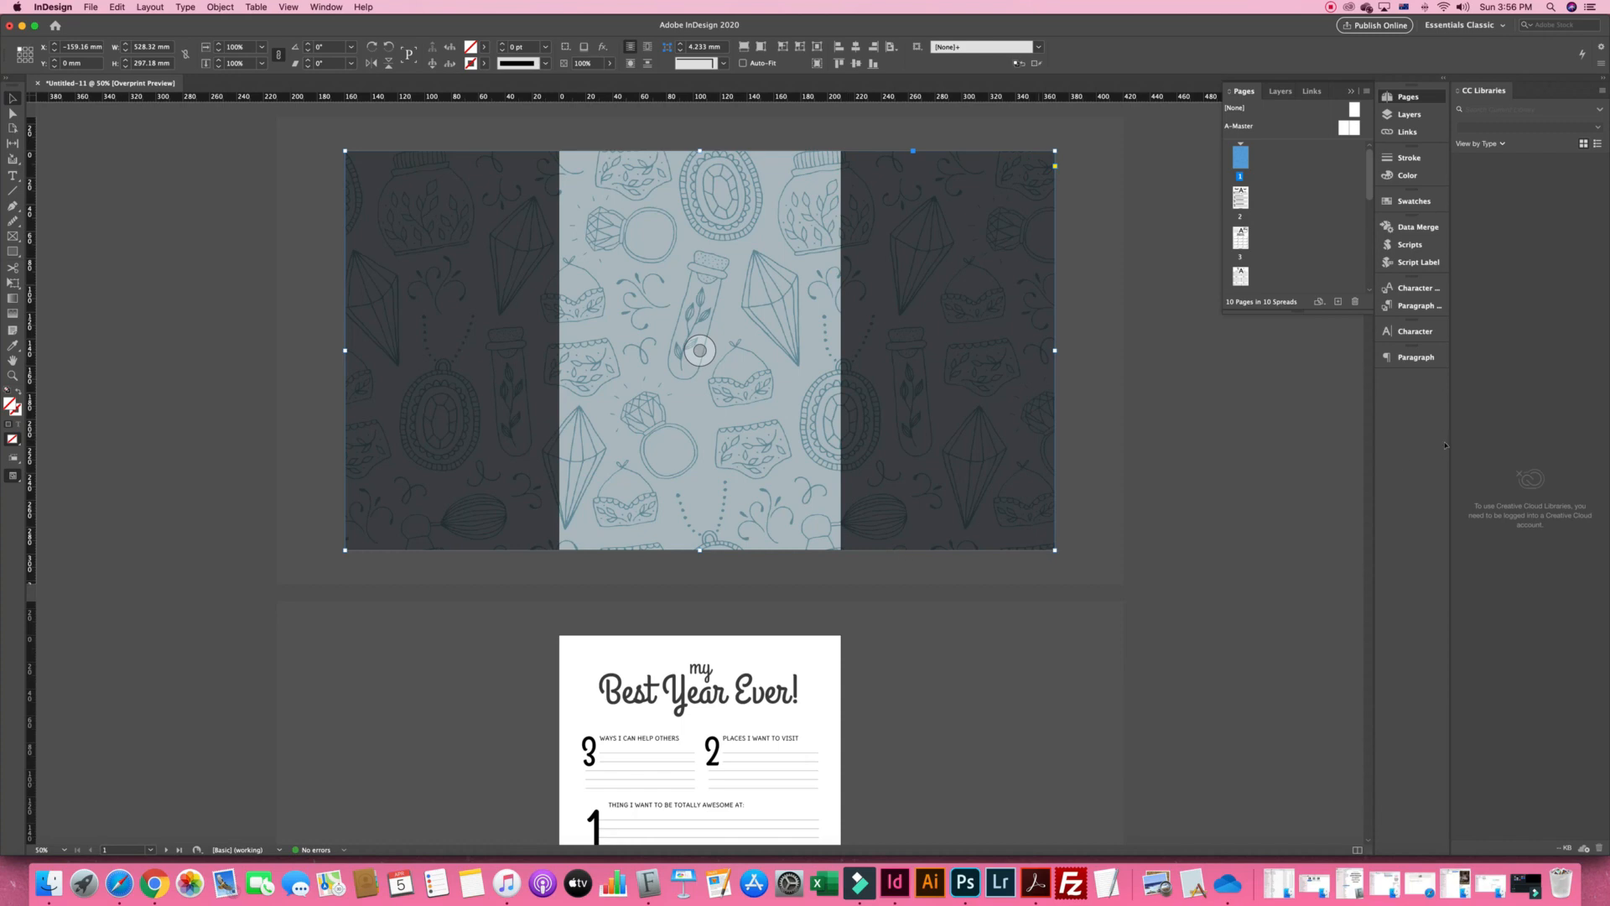
left_click_drag(1056, 349, 841, 312)
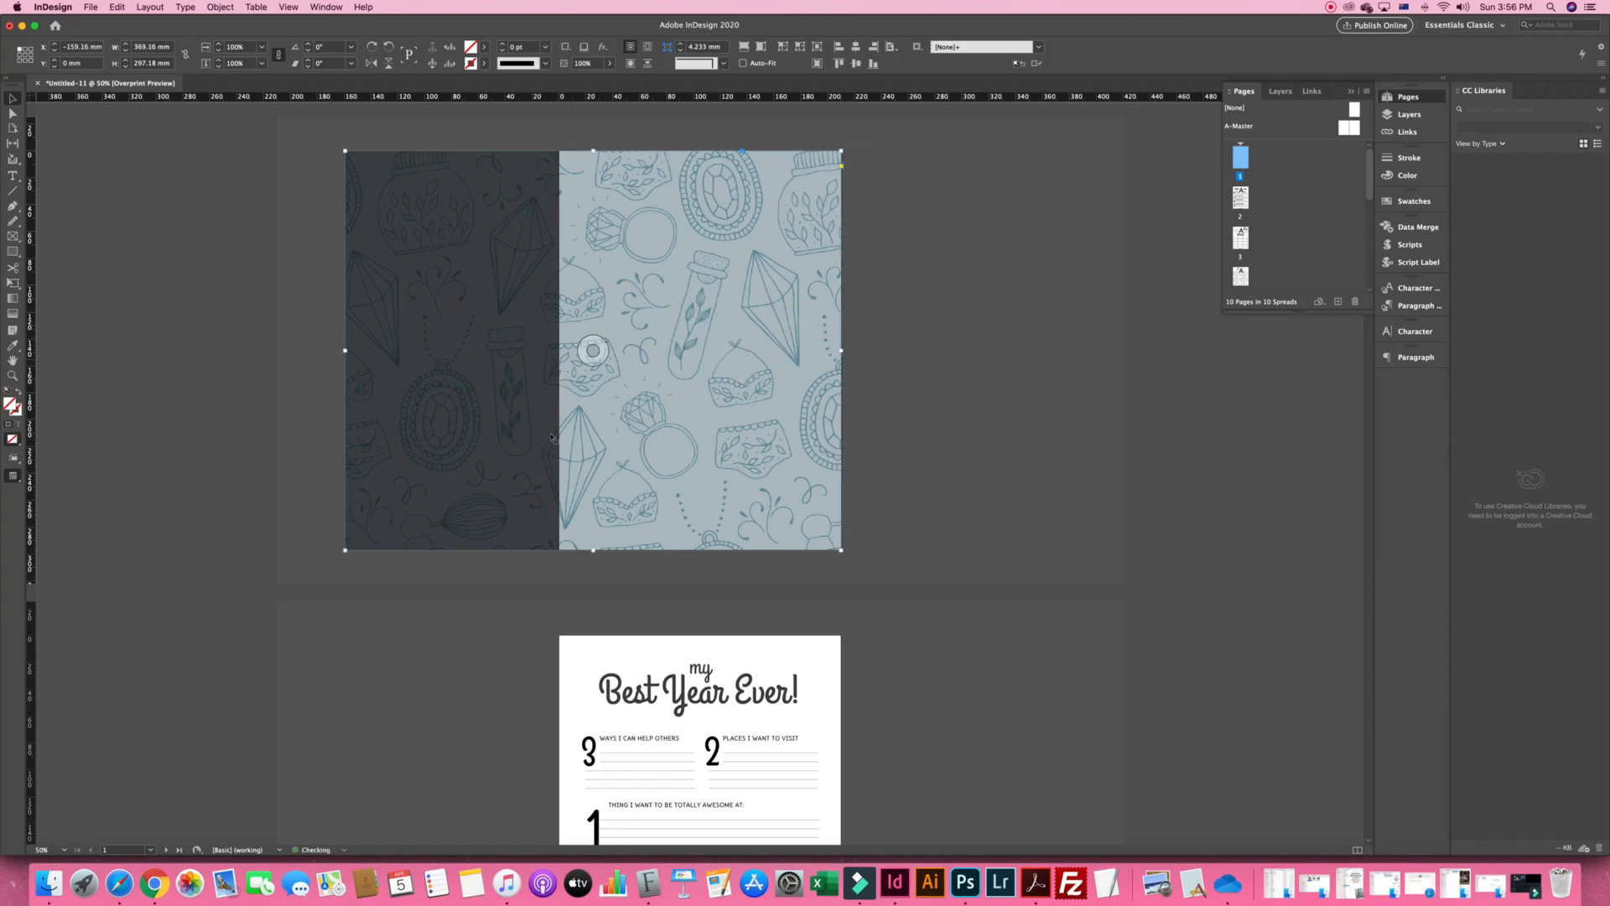
left_click_drag(346, 349, 559, 325)
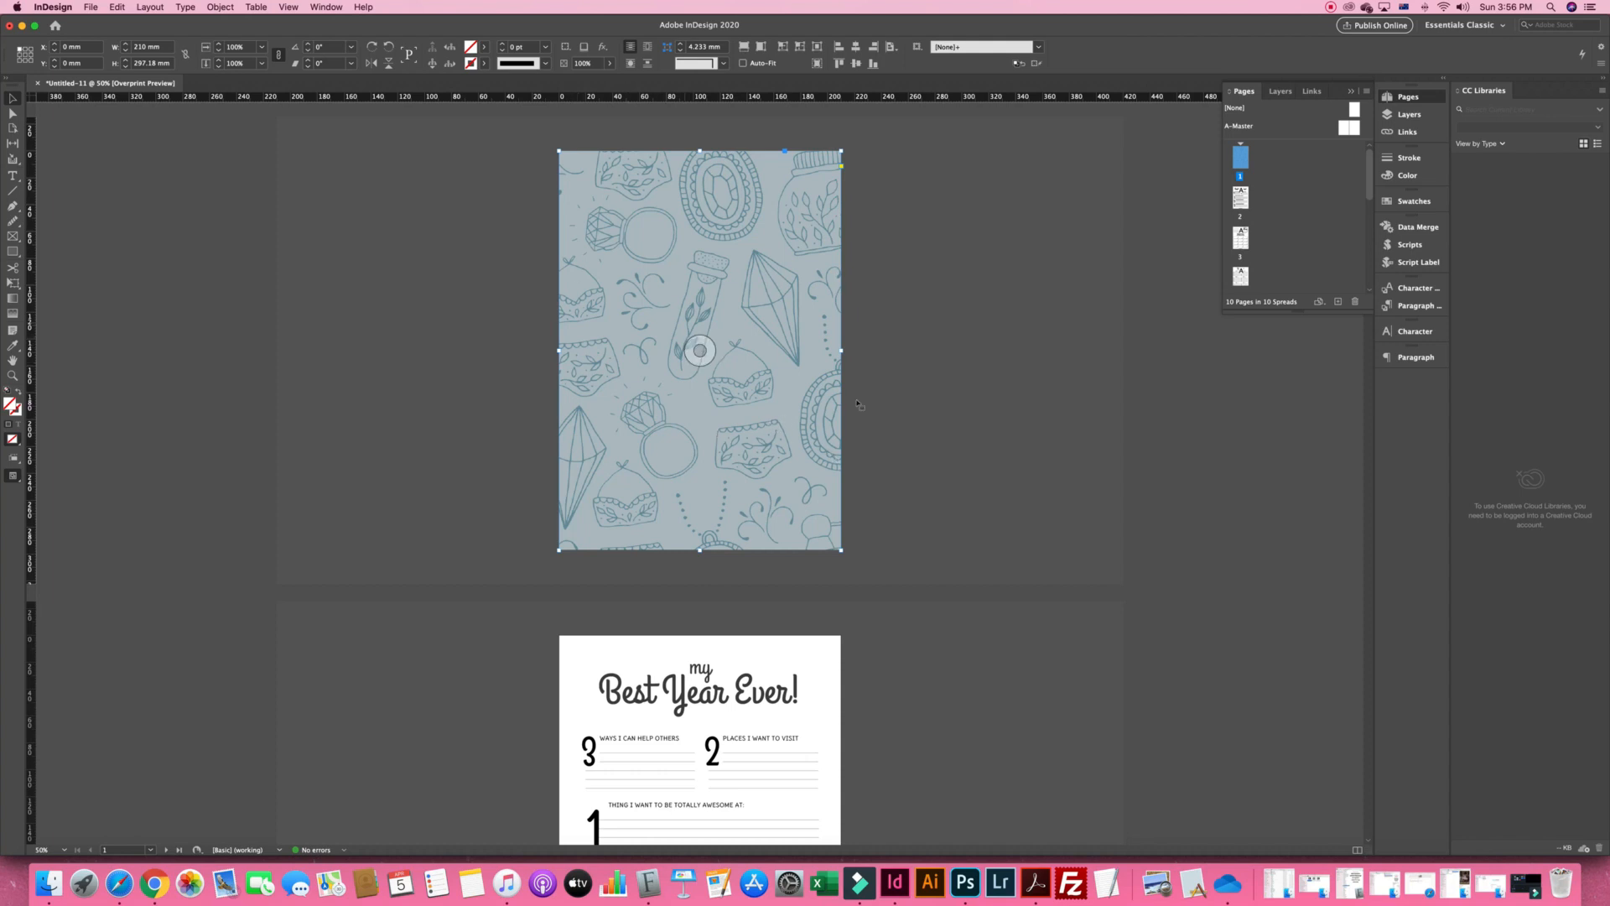
Send the background image to the back, behind the cover's circle and text
right_click(686, 325)
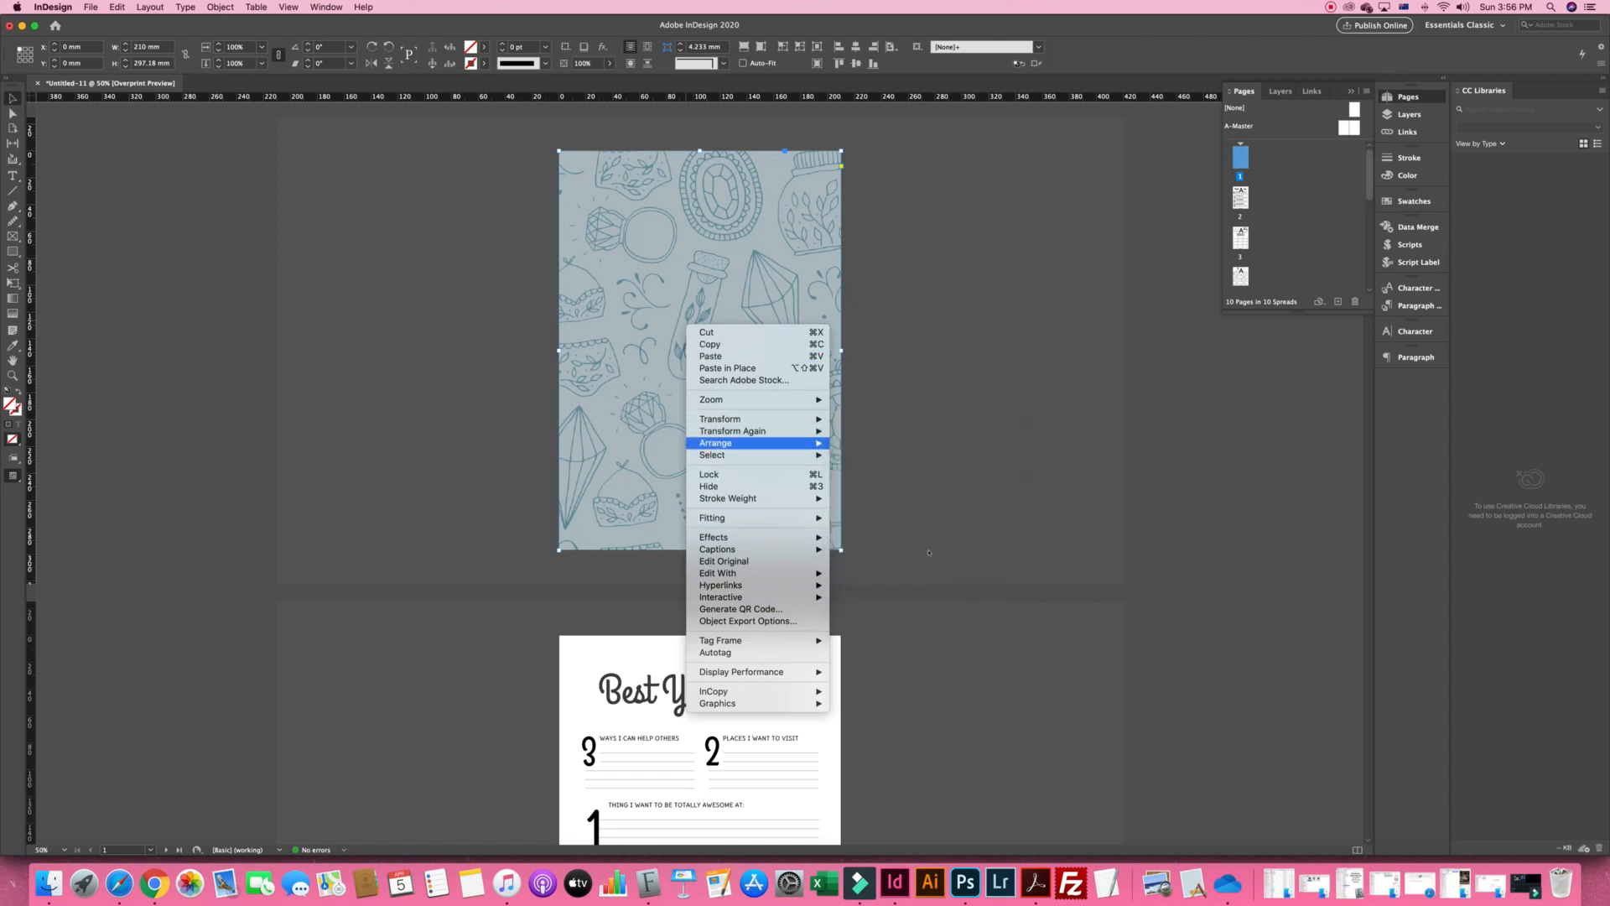
mouse_move(743, 442)
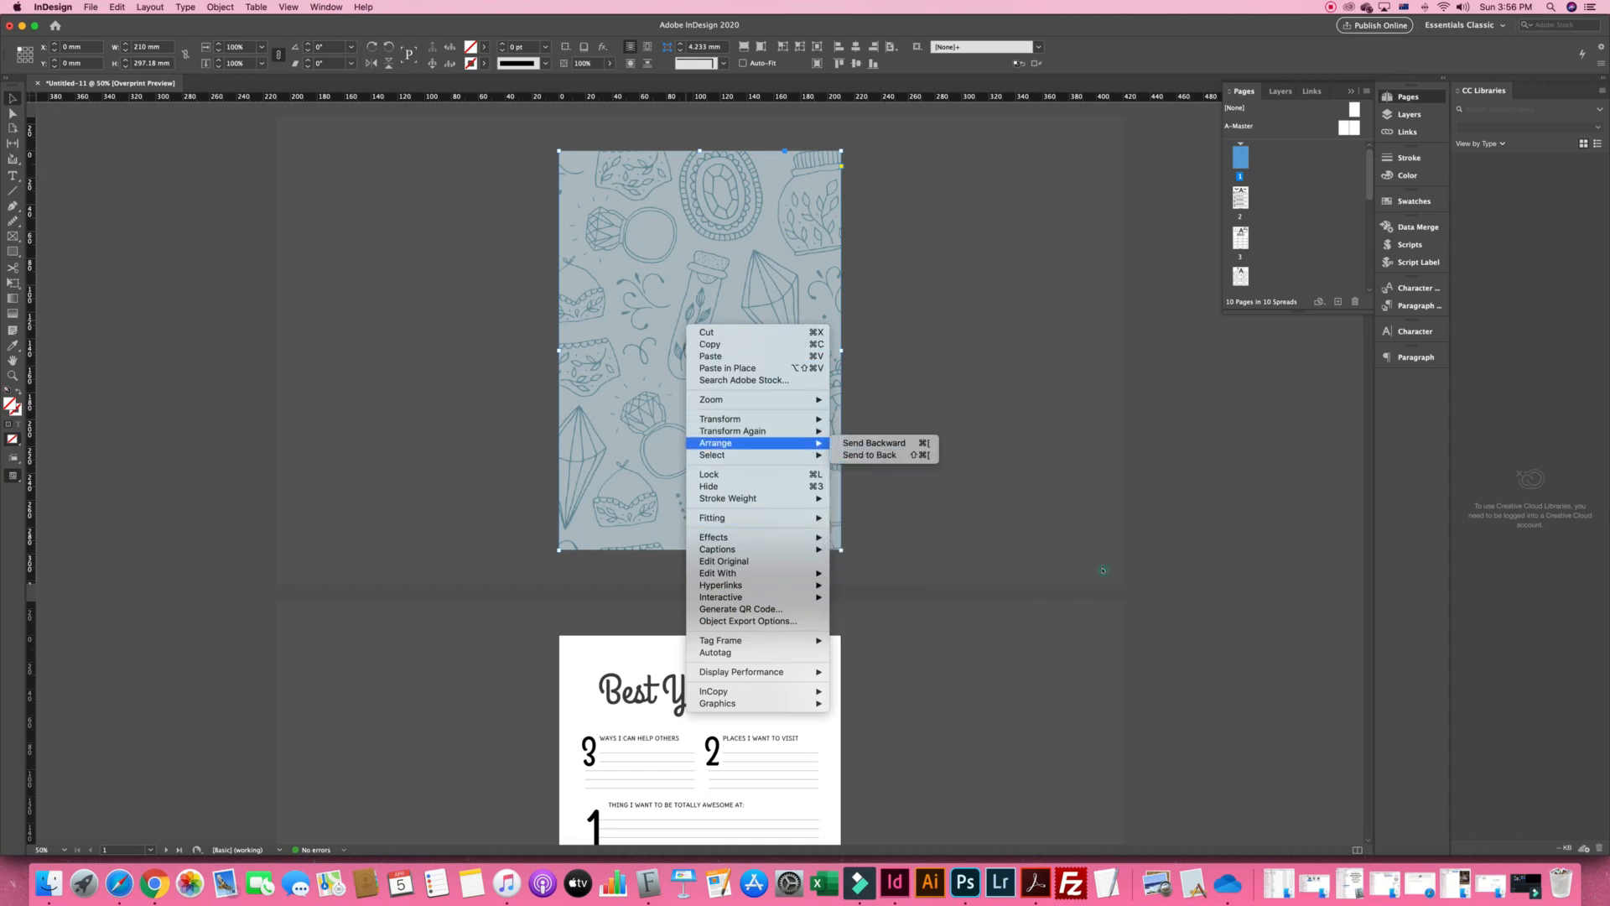
left_click(869, 454)
left_click(1173, 526)
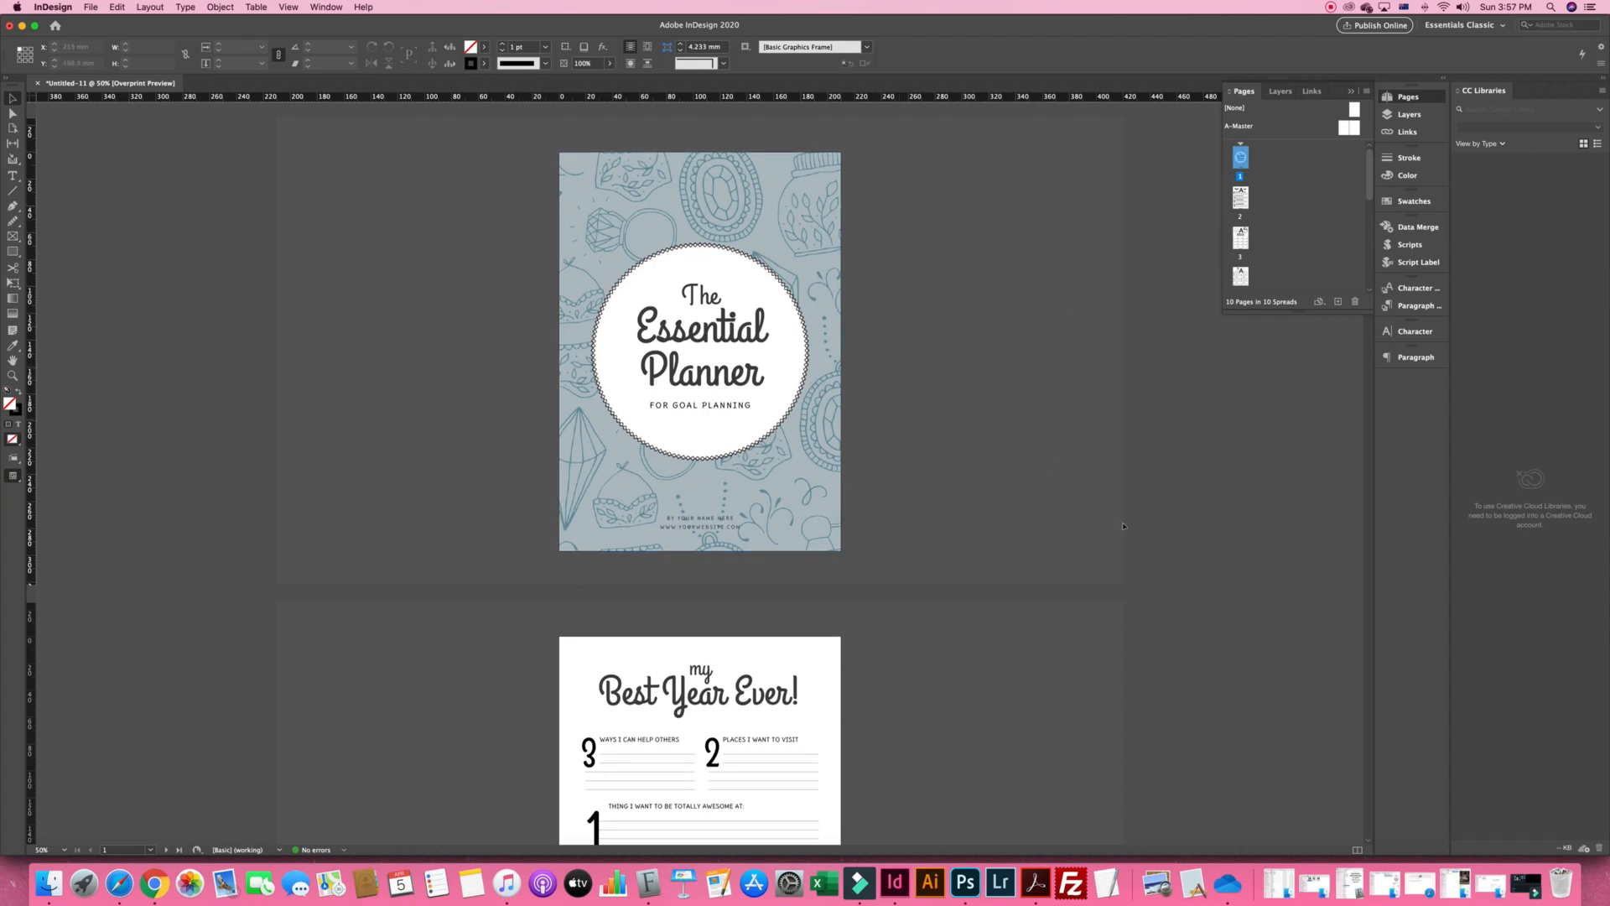
Fill the name and website text frame near the cover's lower edge with [Paper]
left_click(700, 522)
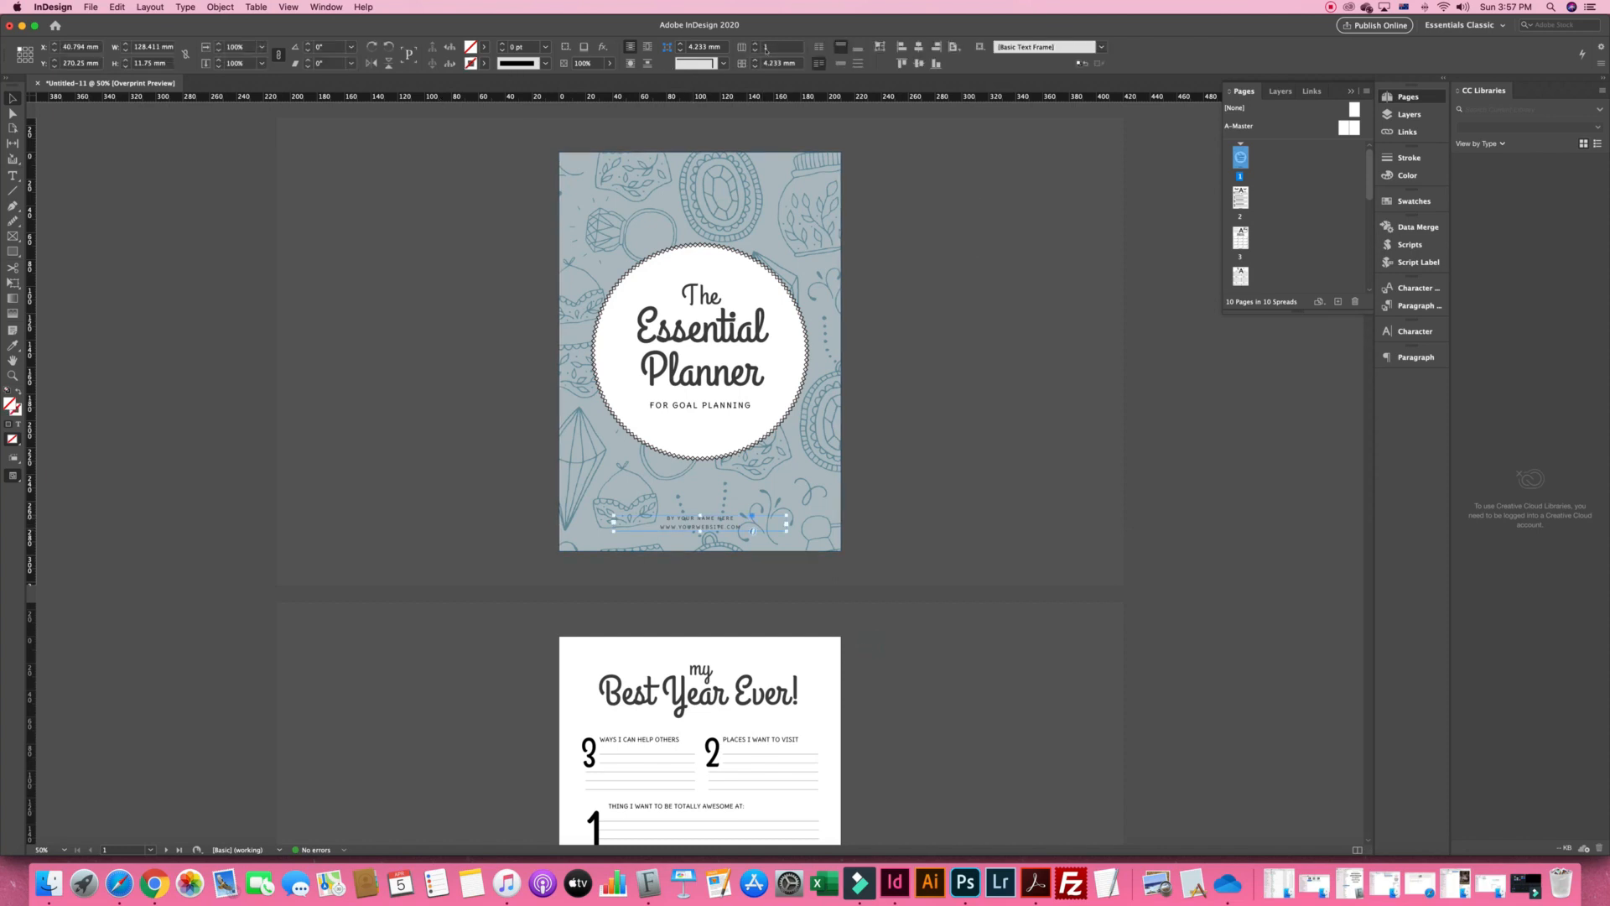
left_click(484, 47)
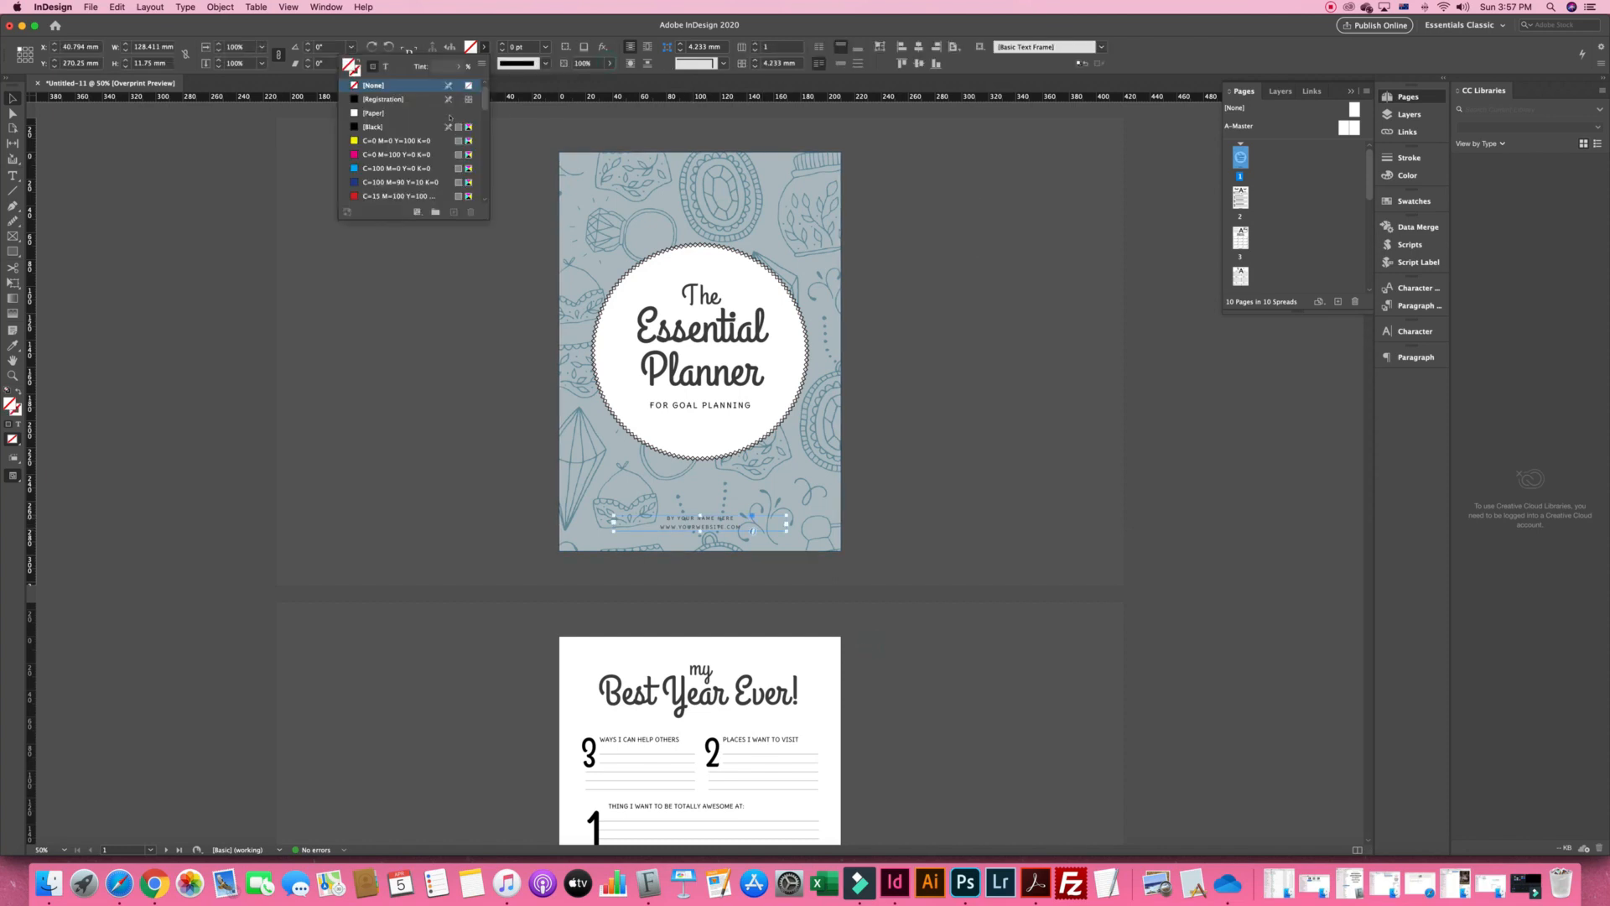
left_click(375, 112)
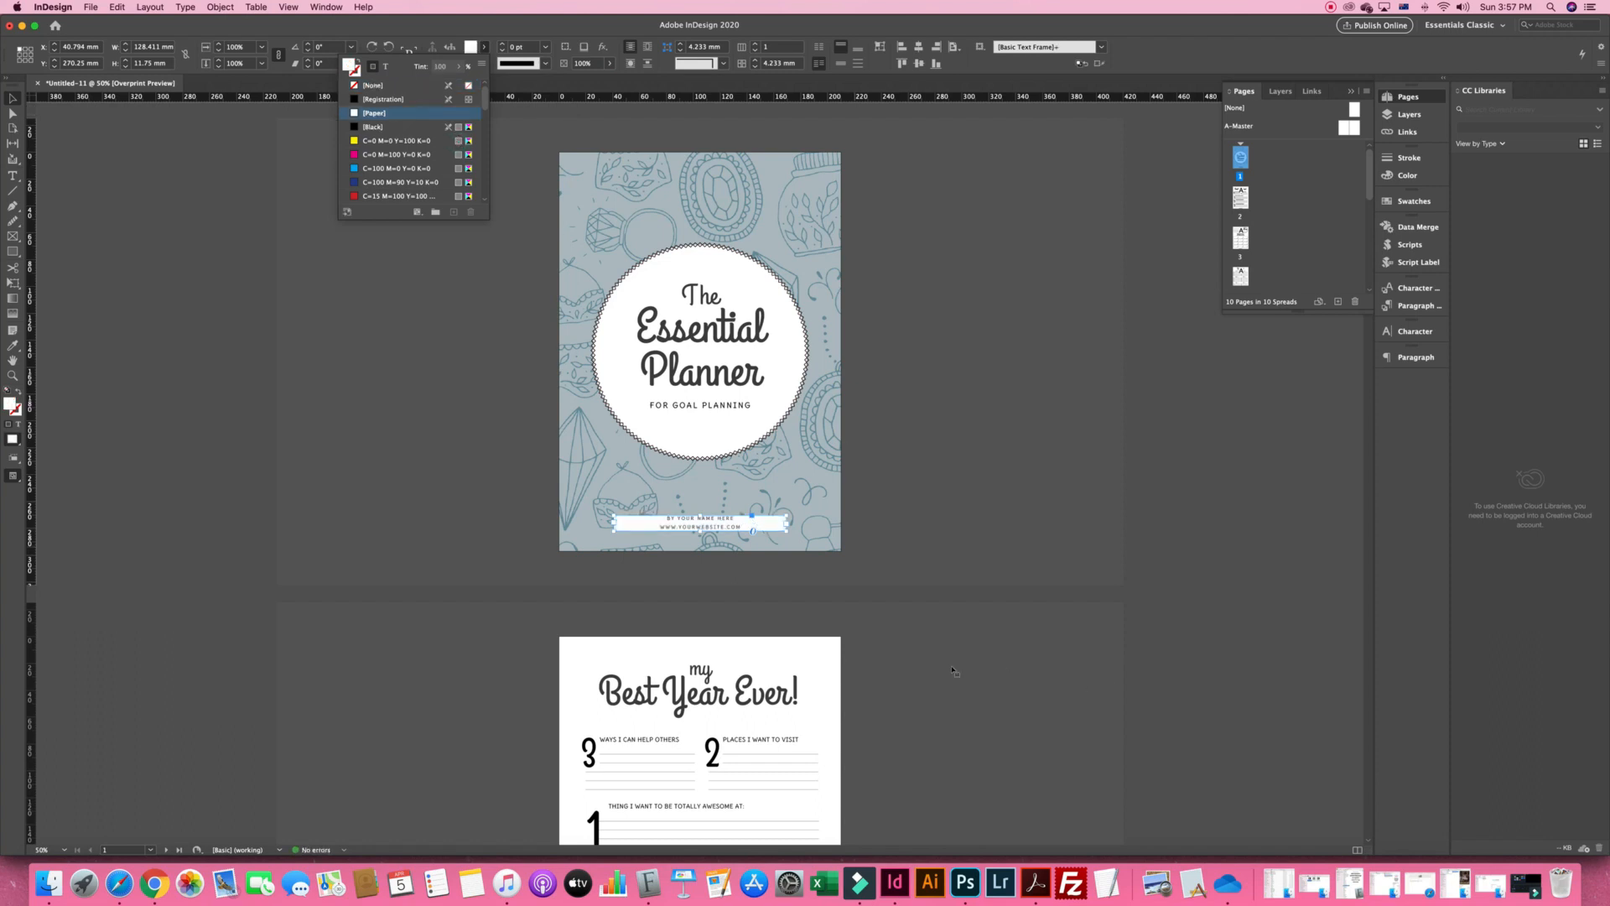
left_click(894, 659)
Replace the placeholder name and website on the cover with the author's own, and resize their text frame to about 81 × 17 mm
double_click(715, 526)
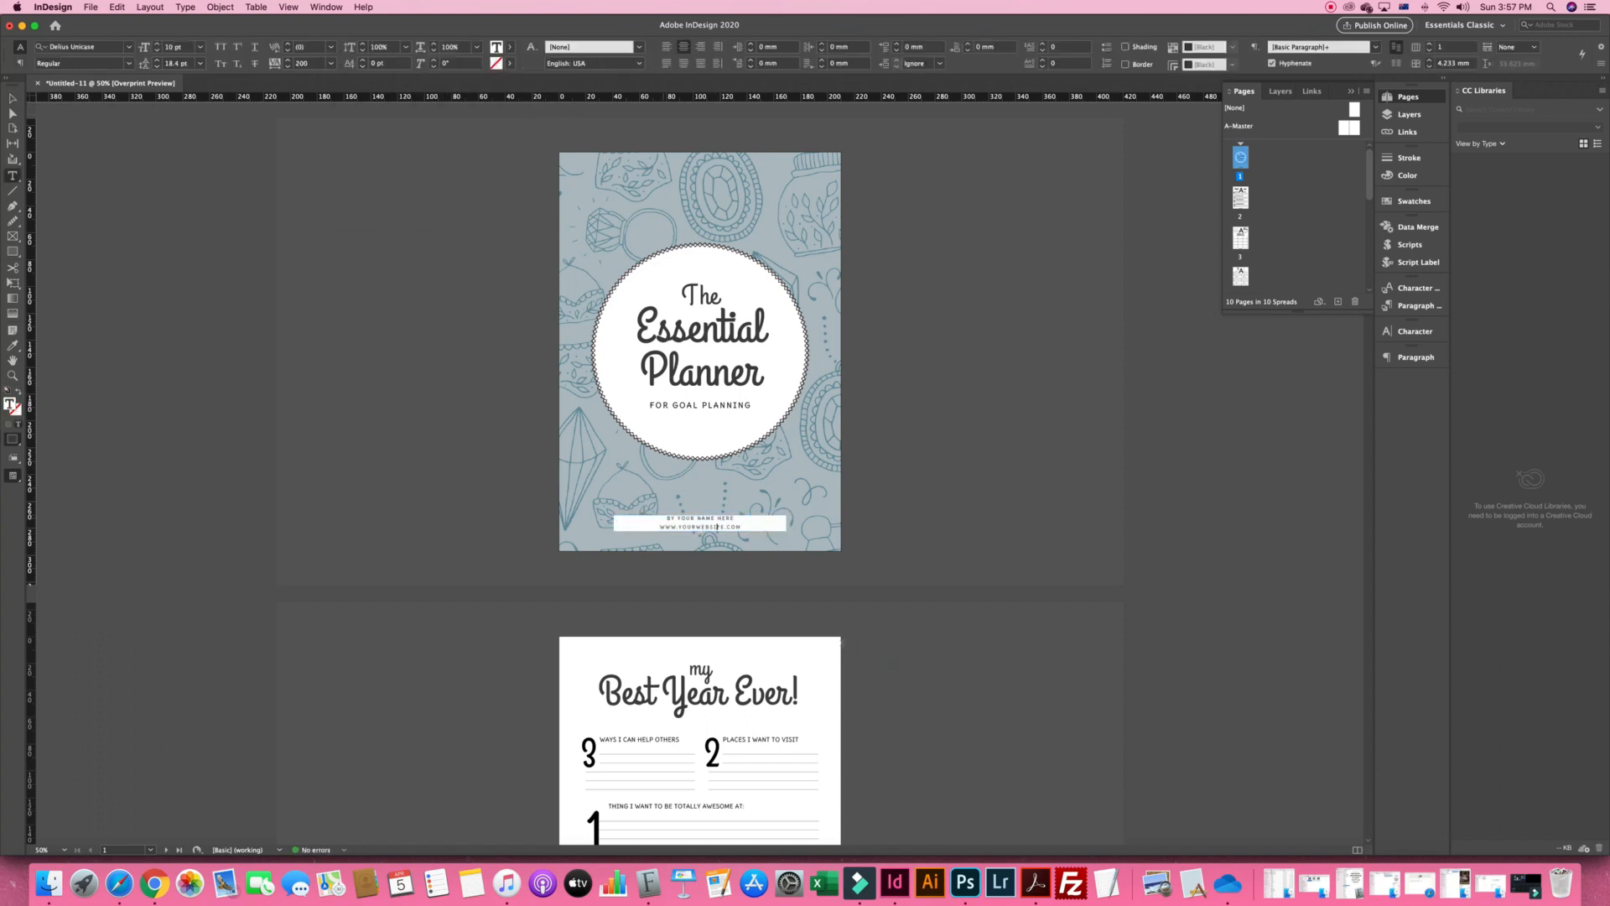
left_click_drag(665, 519, 737, 517)
left_click(843, 646)
type(".com")
left_click_drag(669, 518, 742, 528)
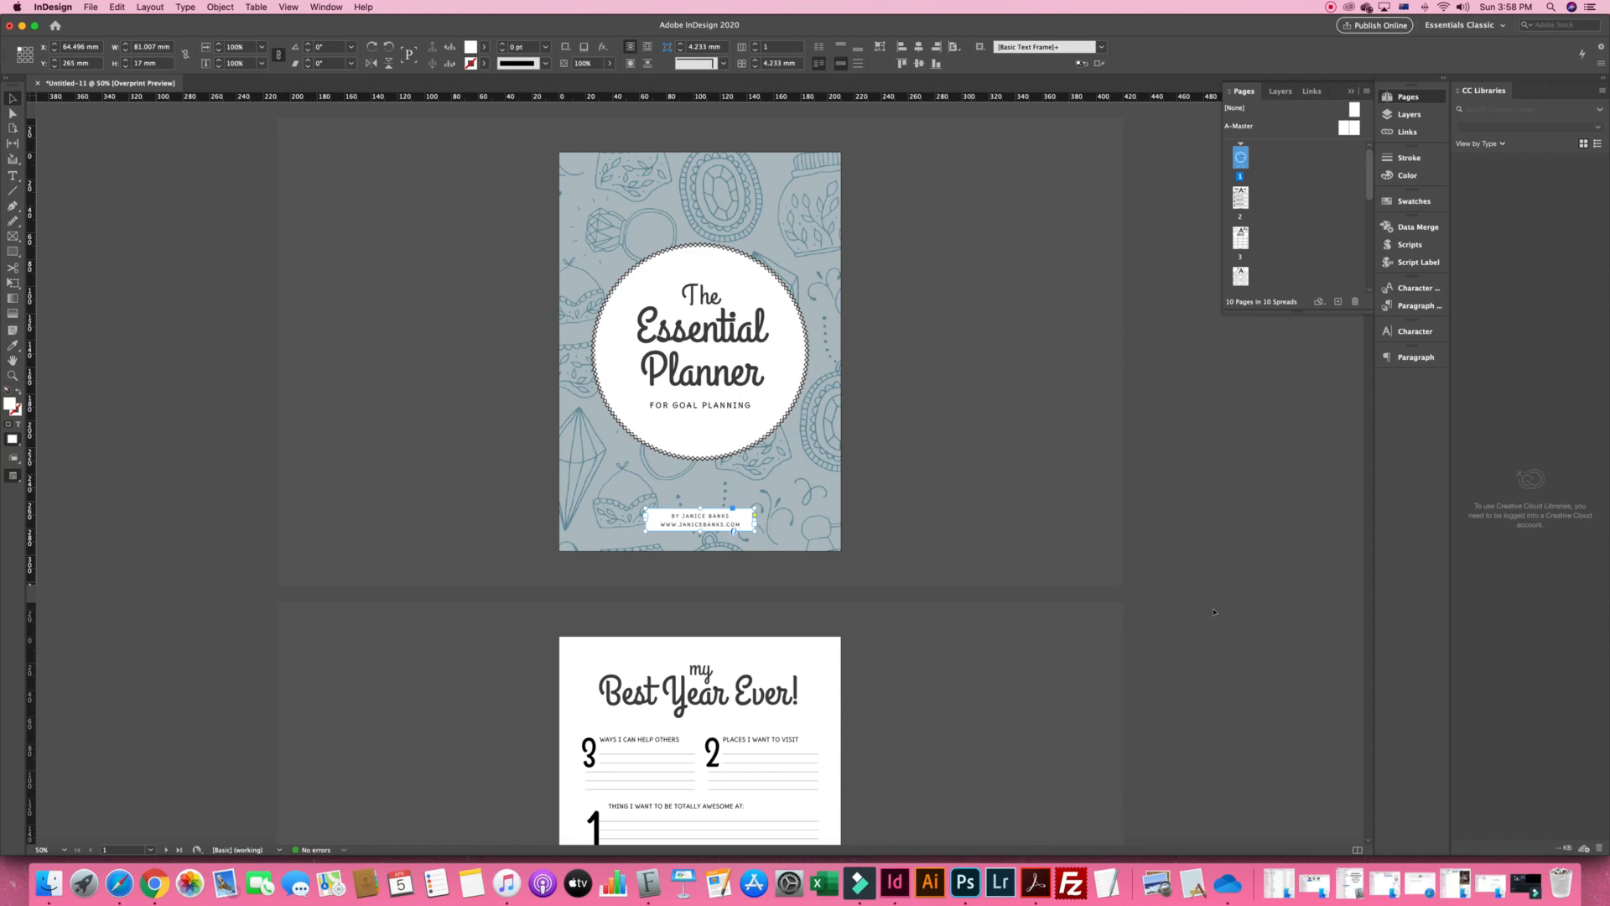
left_click(1214, 610)
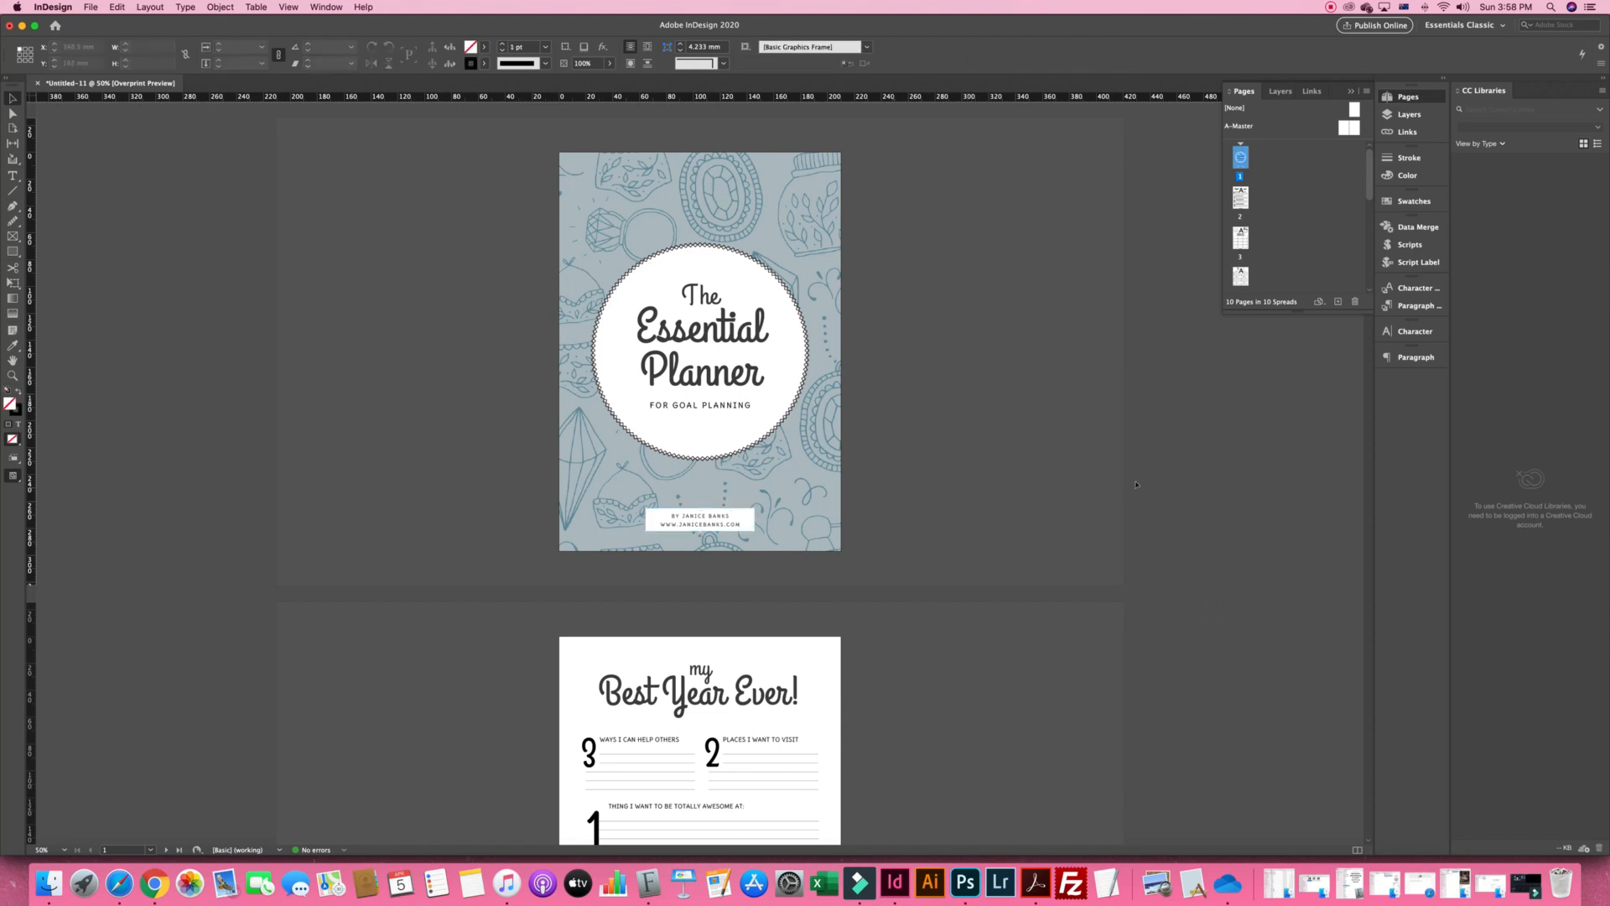
left_click(1180, 442)
left_click(884, 388)
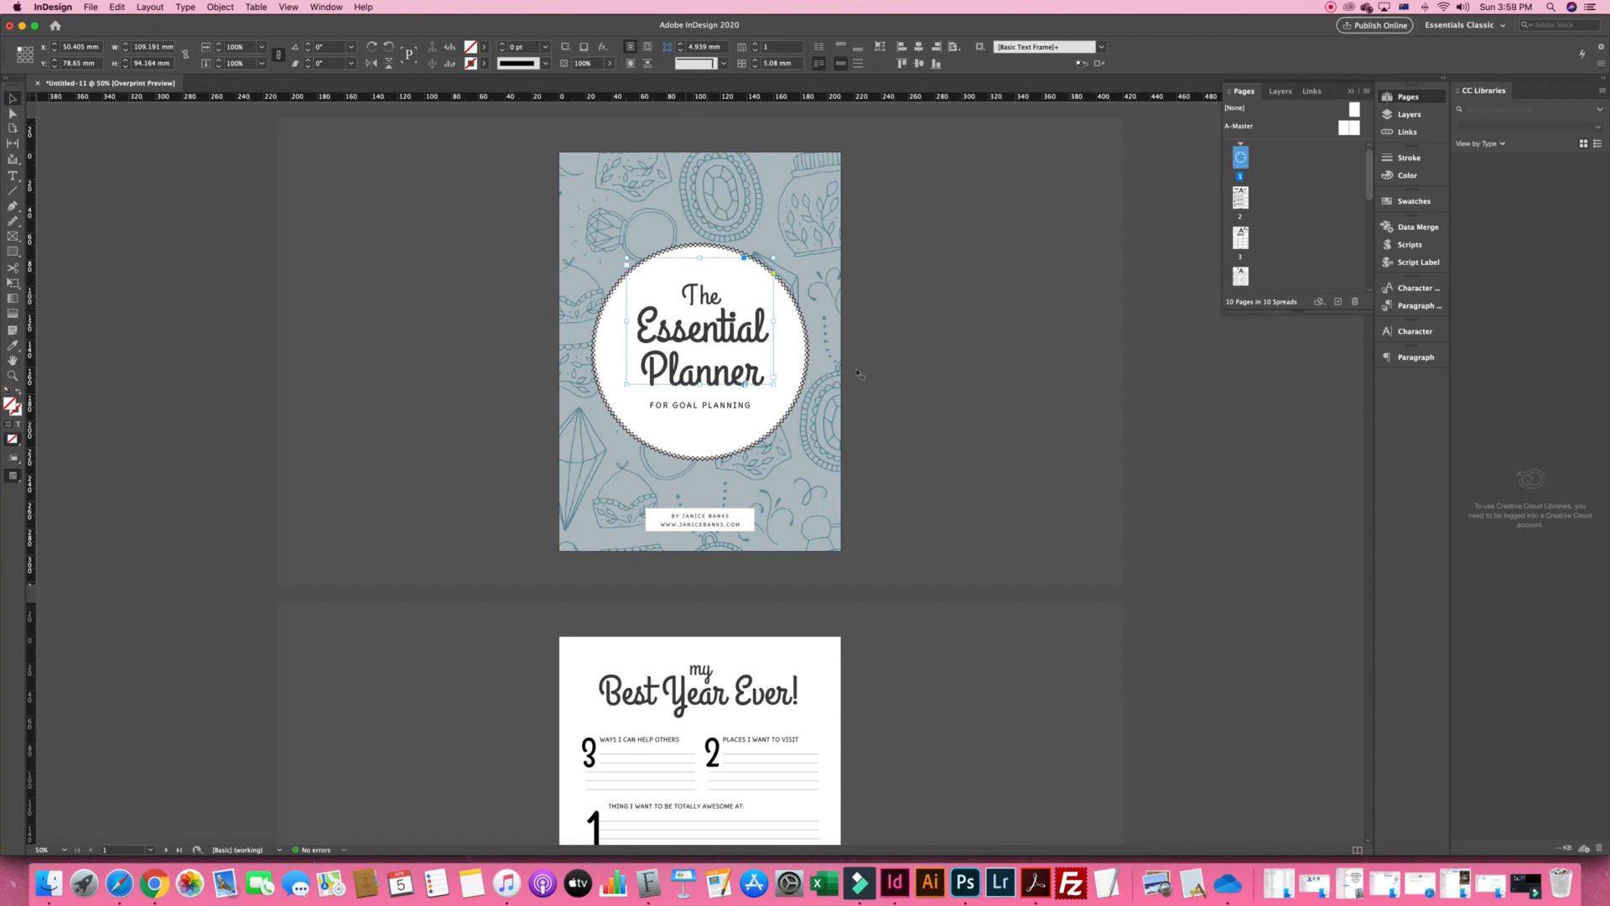
double_click(860, 367)
left_click(860, 367)
left_click_drag(850, 359, 741, 363)
left_click(965, 464)
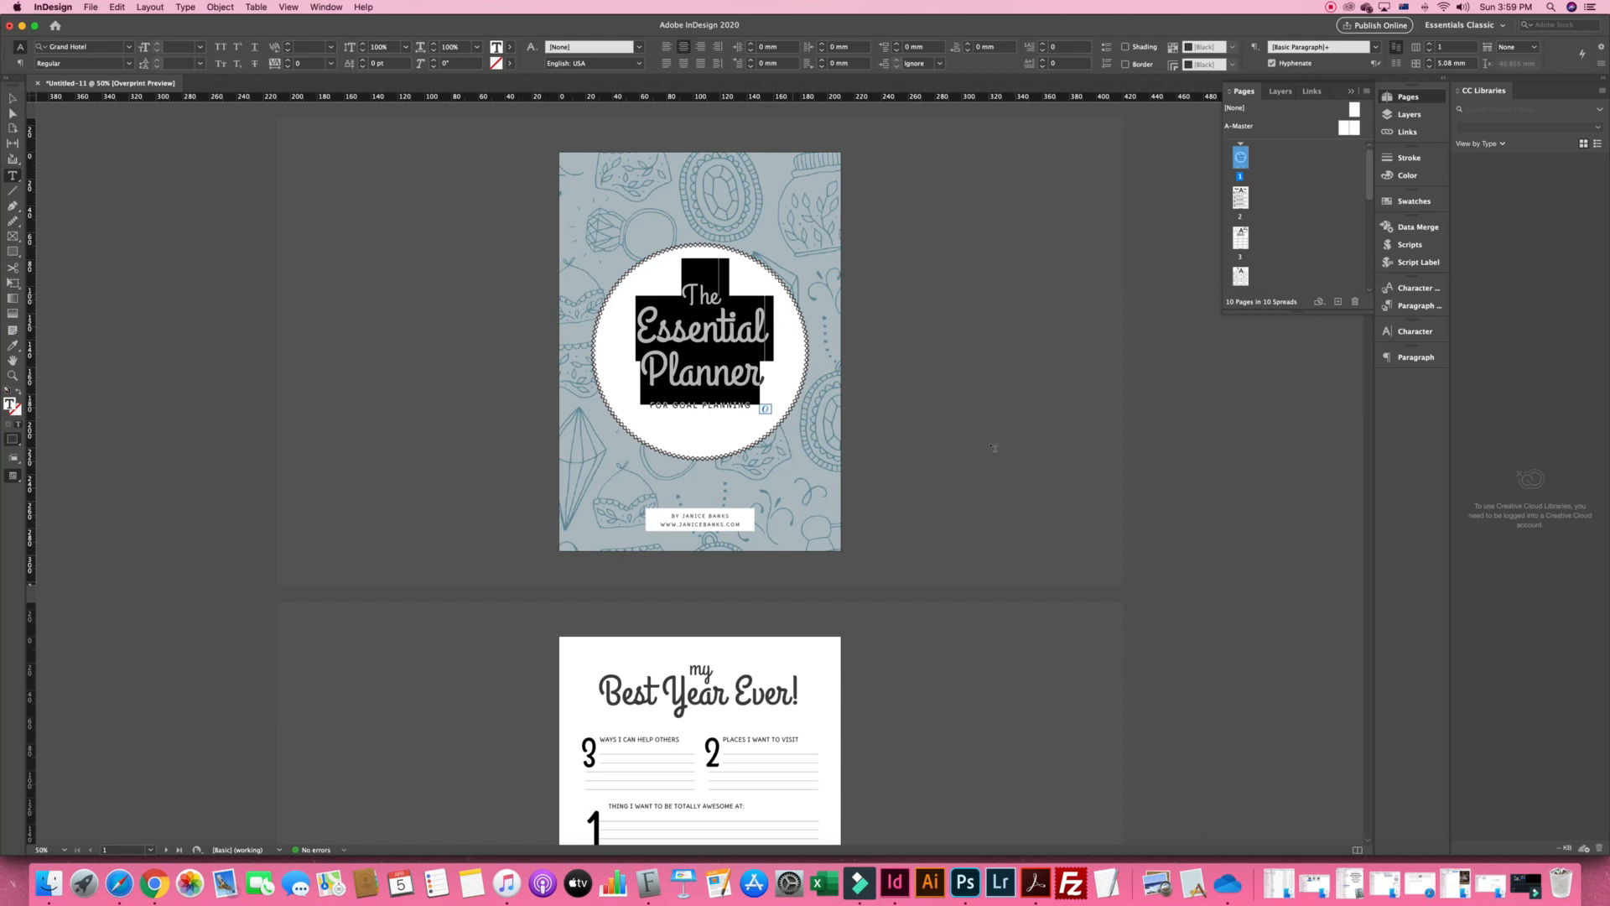
left_click(947, 424)
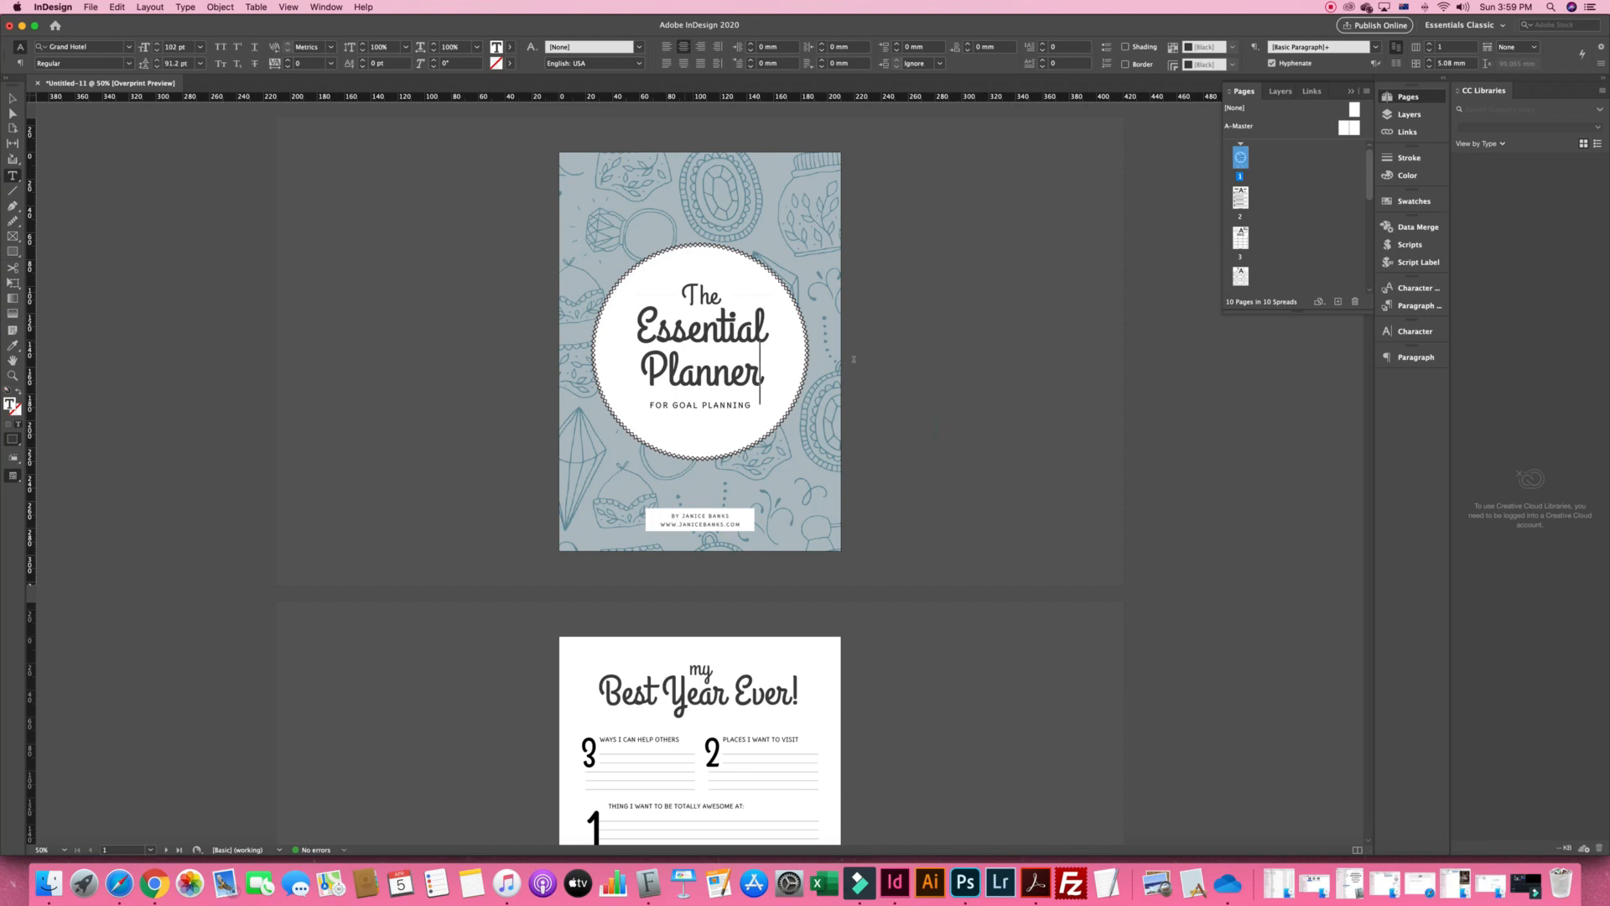
left_click_drag(855, 364, 980, 496)
left_click(949, 468)
key("Escape")
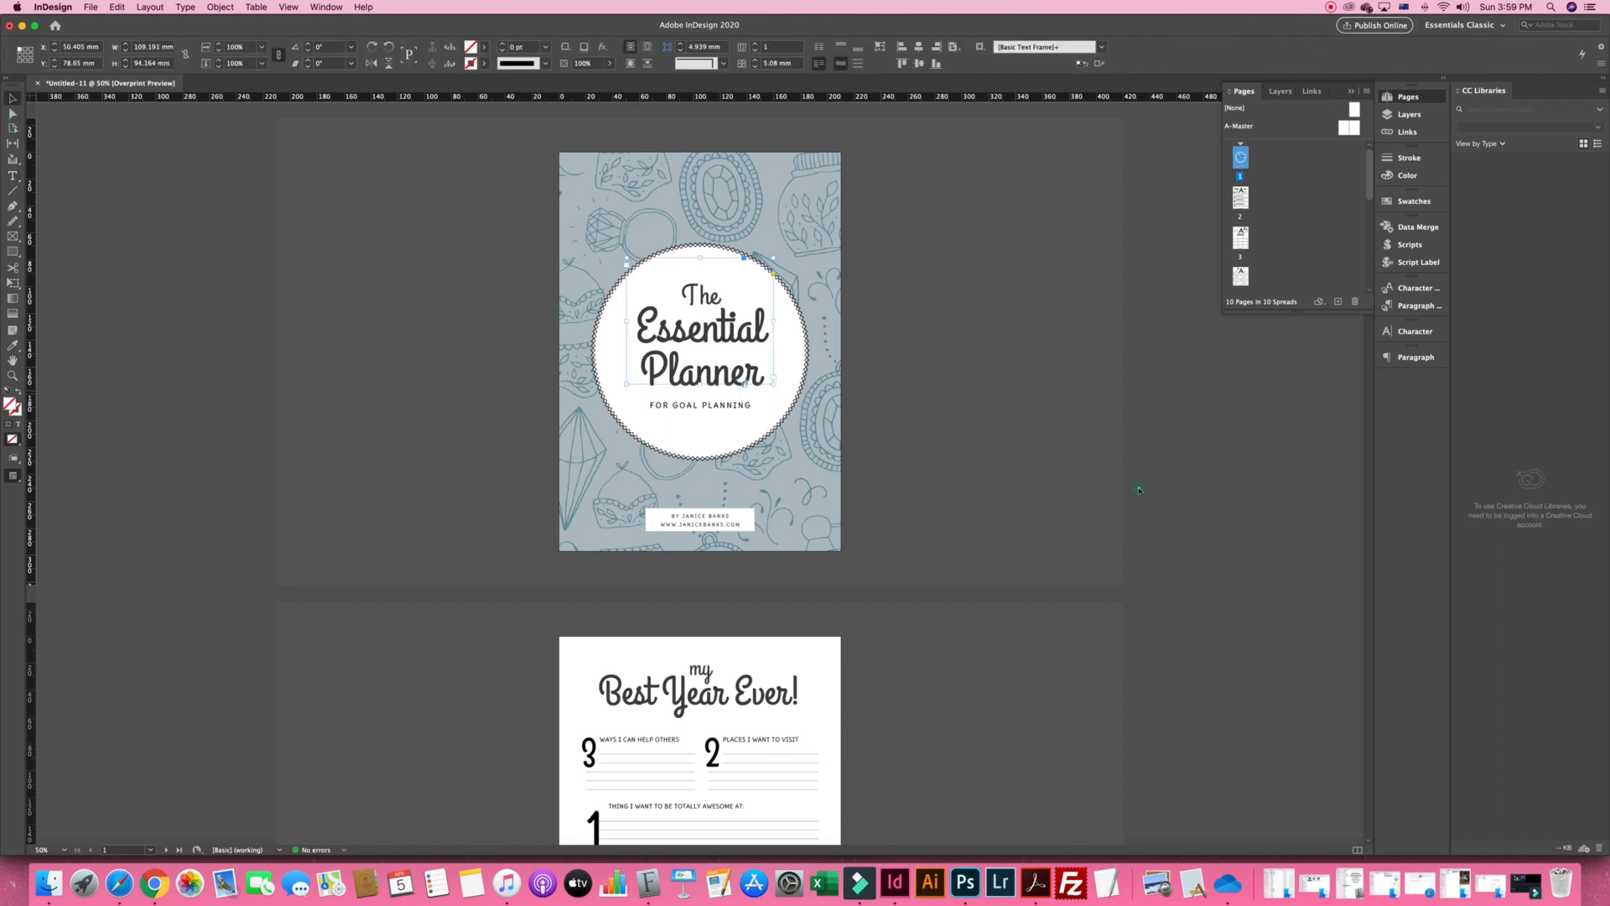
Deselect the cover title and look over the My Best Year Ever! page that follows the cover
left_click(1139, 490)
scroll(1139, 490, "down", 2)
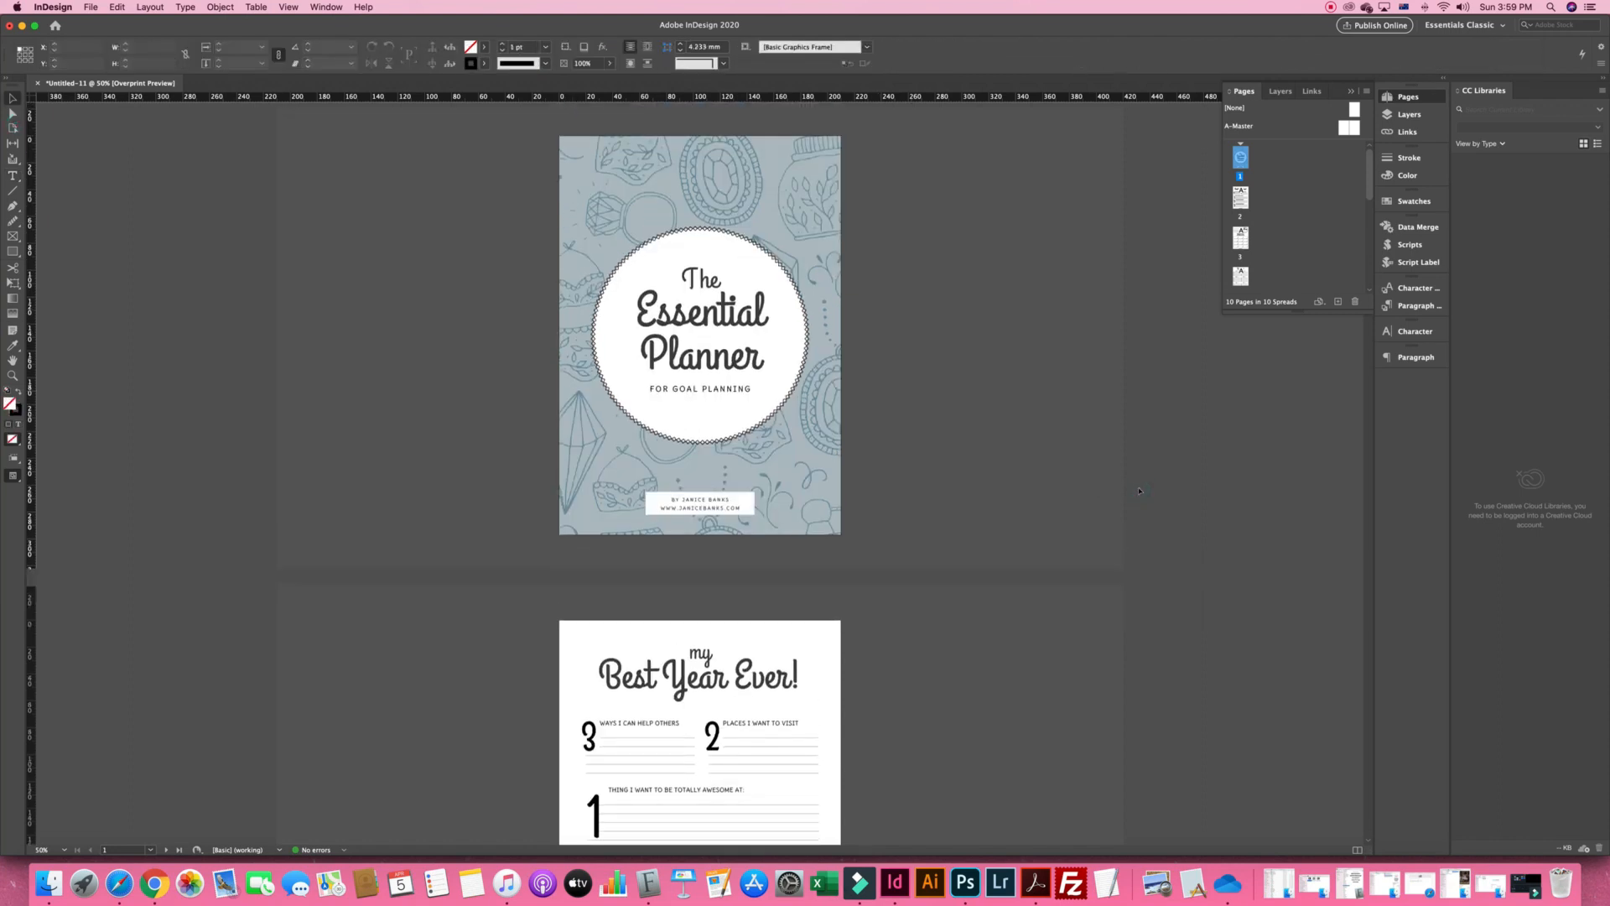
scroll(1138, 490, "down", 5)
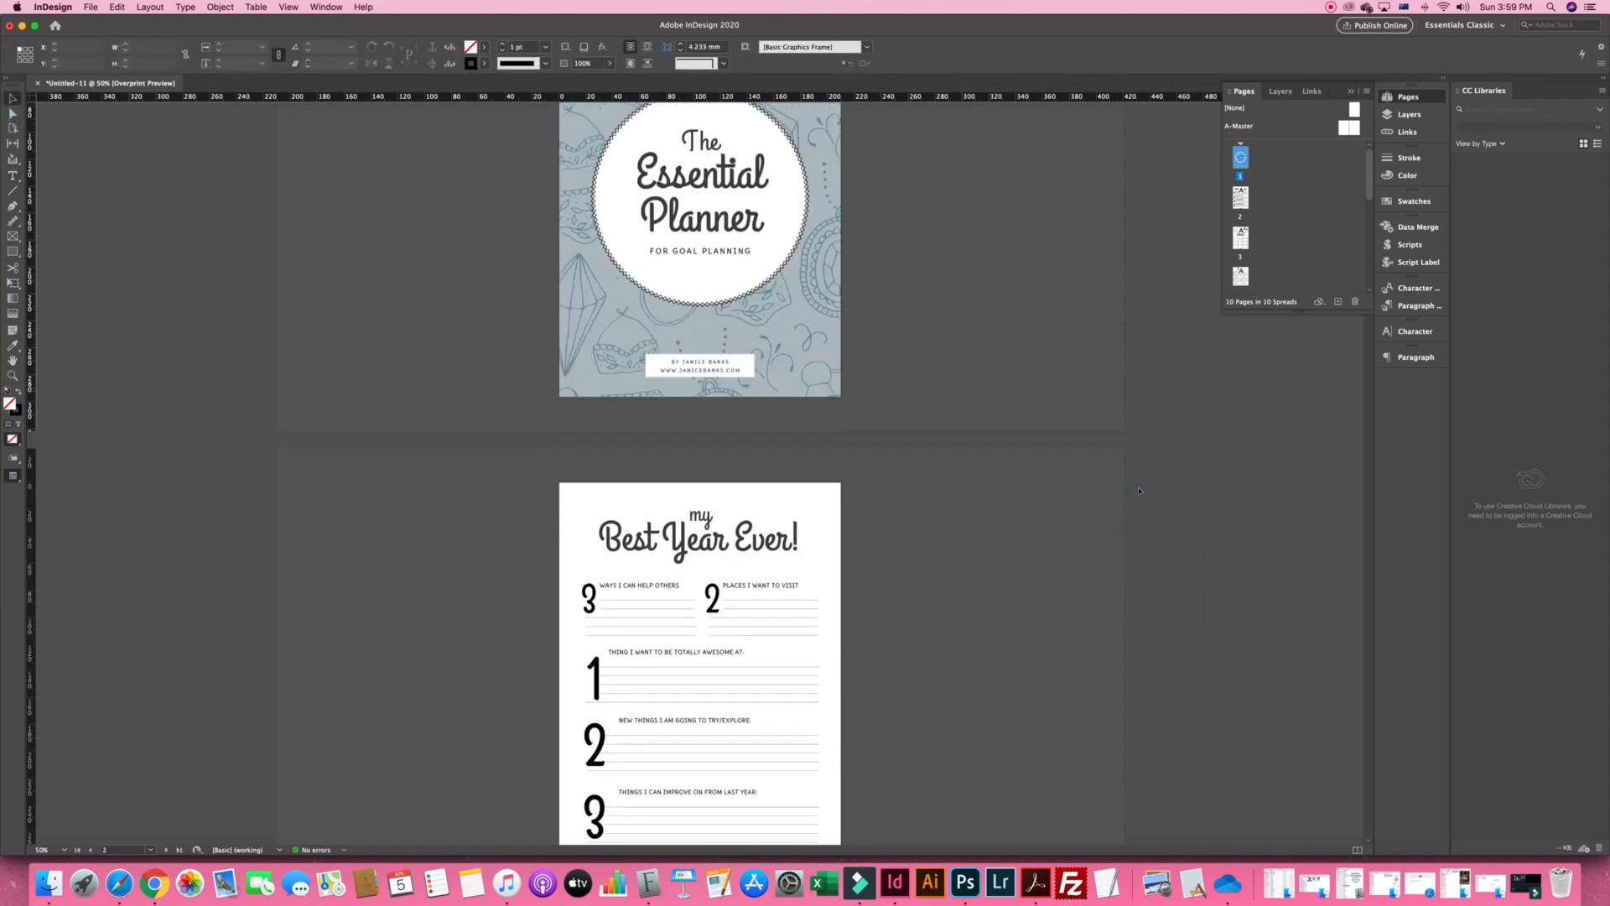
scroll(1139, 490, "down", 4)
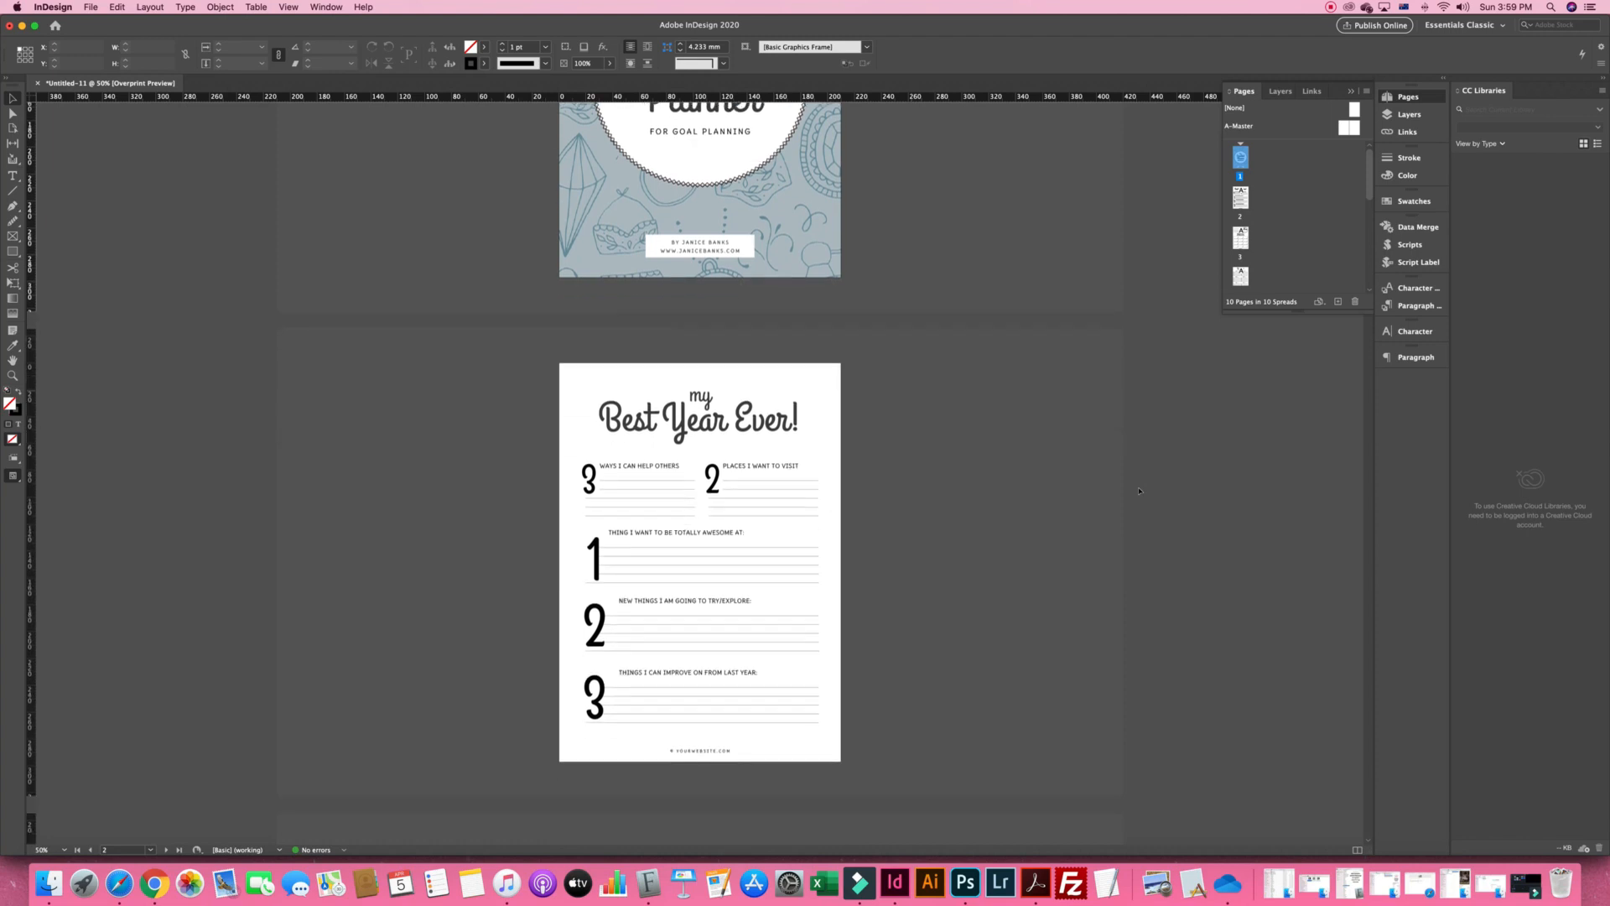
scroll(1139, 490, "down", 1)
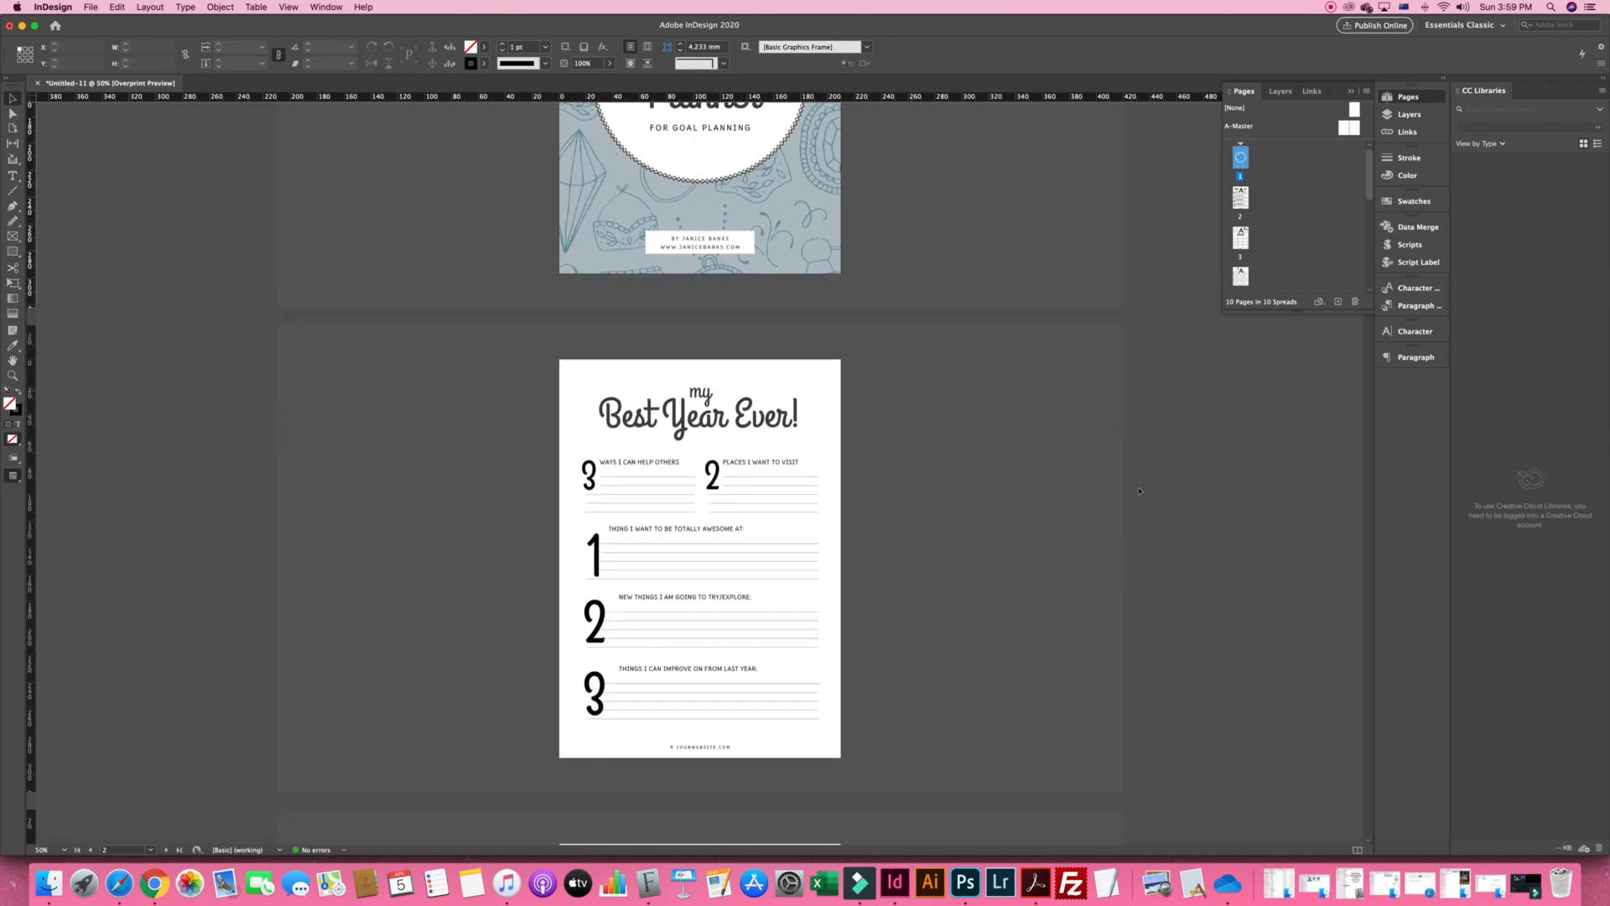
scroll(1134, 492, "down", 1)
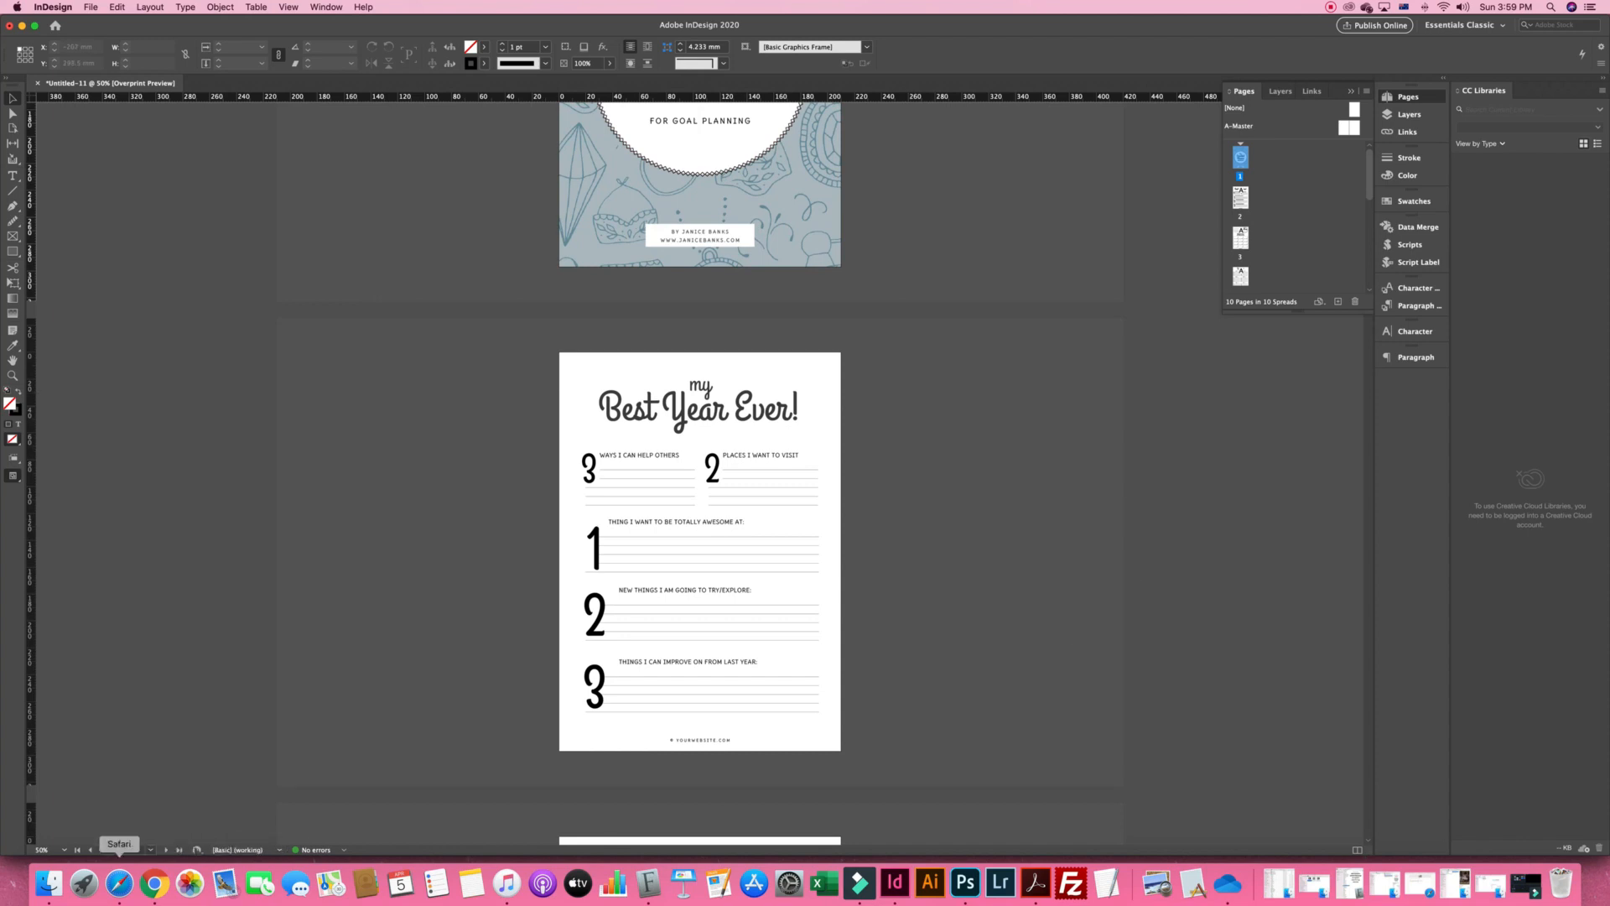
Bring up the PNG pattern folder in Finder and select PATTERNS.eps in the neighbouring EPS folder
right_click(49, 882)
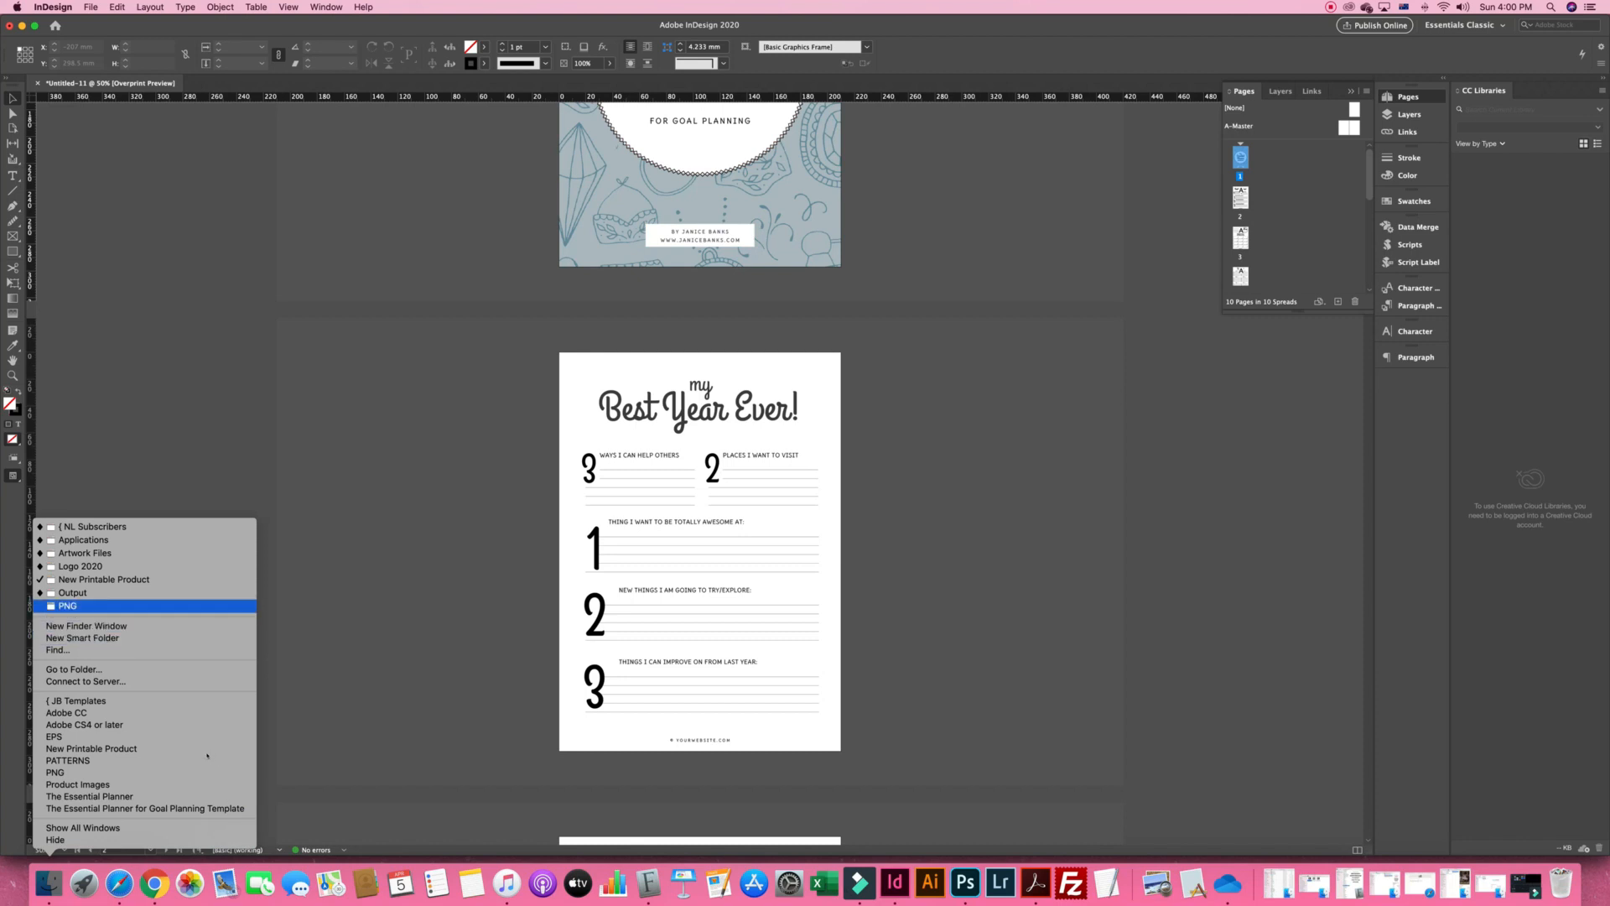
left_click(67, 606)
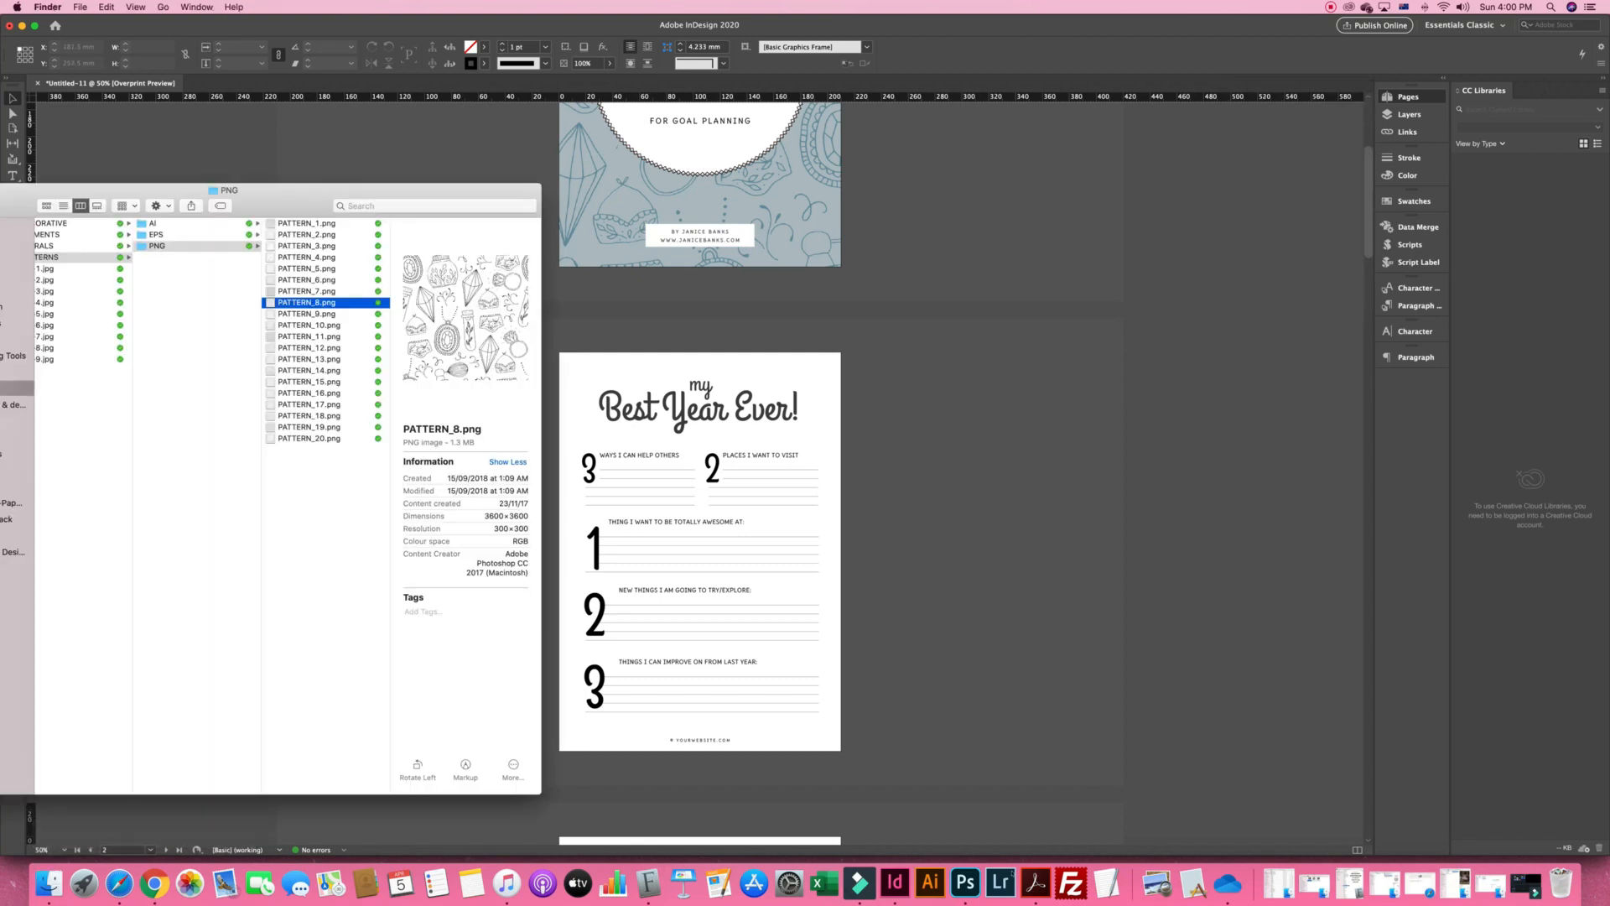
left_click(210, 235)
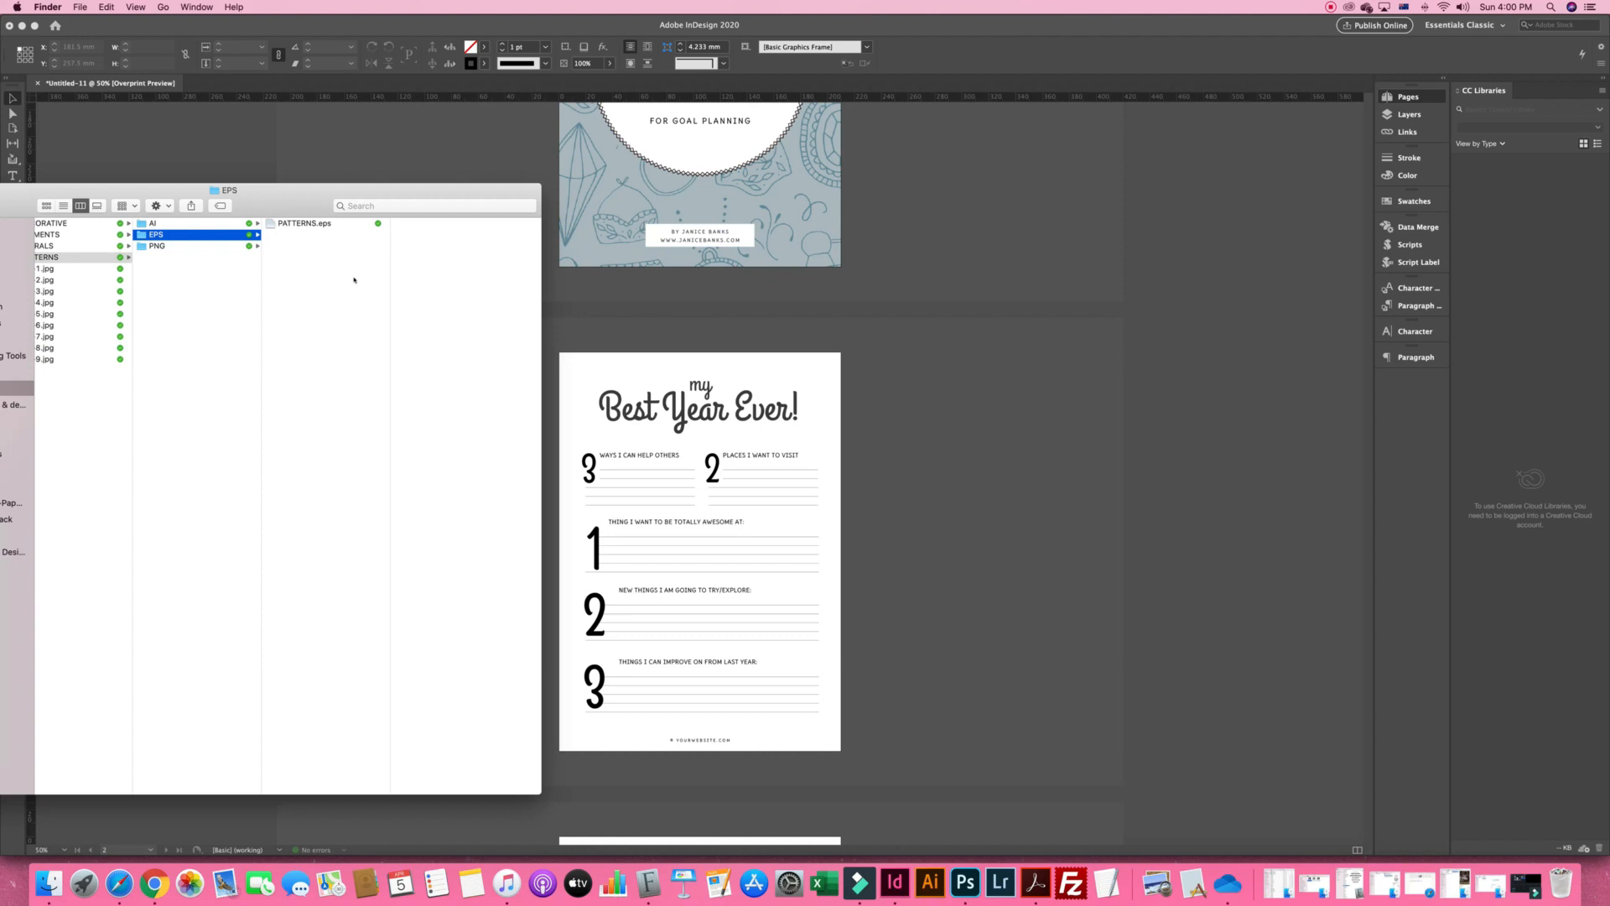
scroll(355, 279, "left", 1)
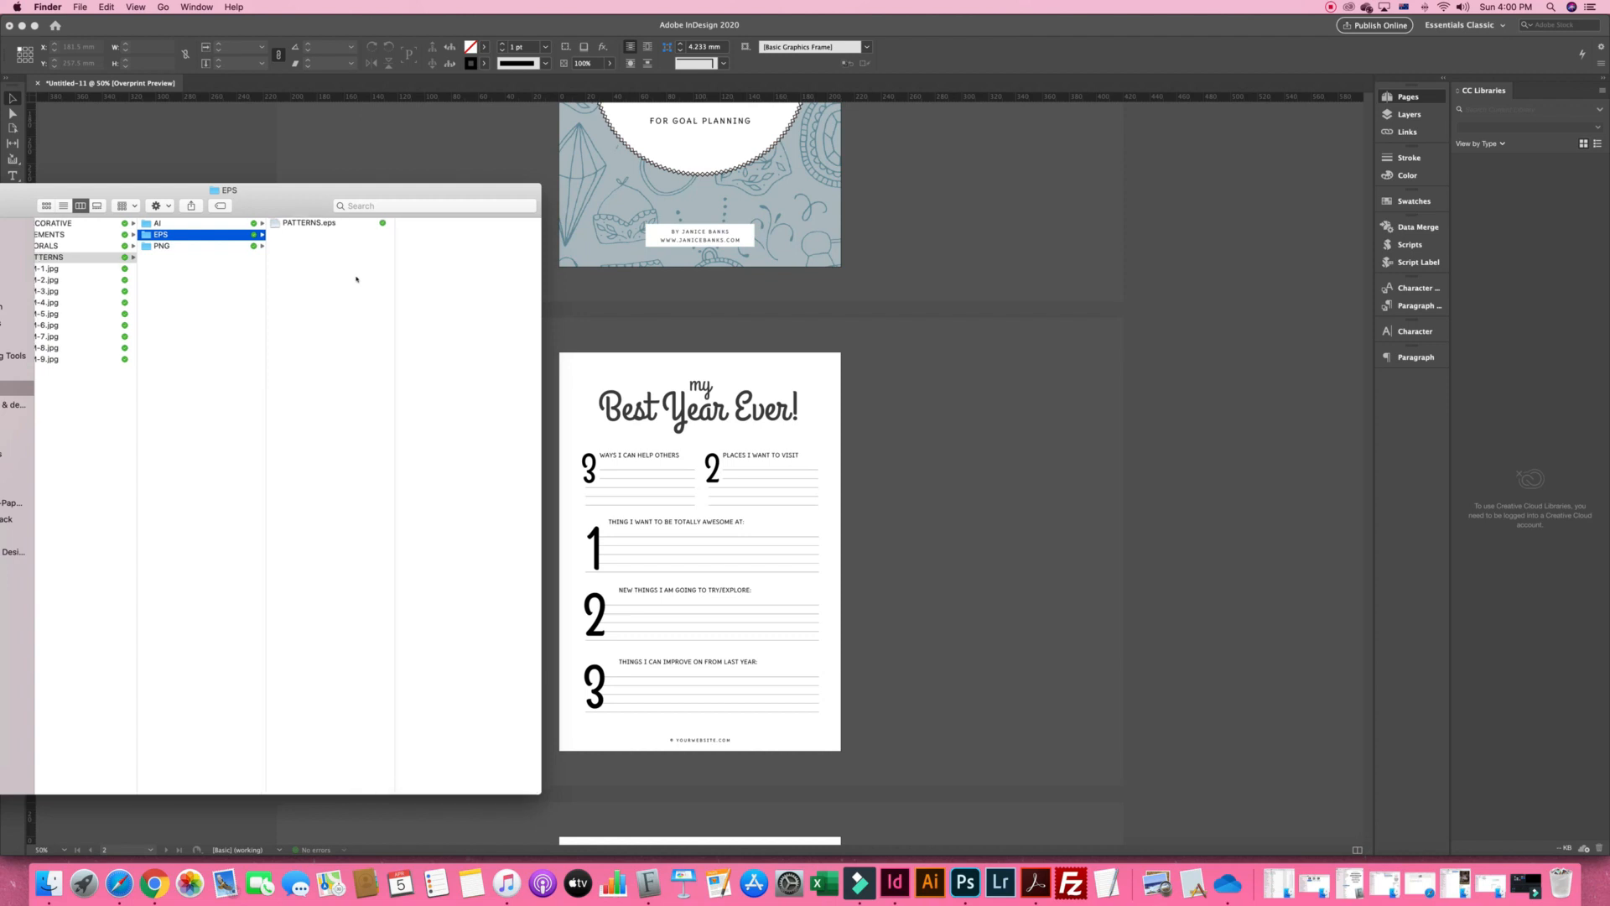
key("Right")
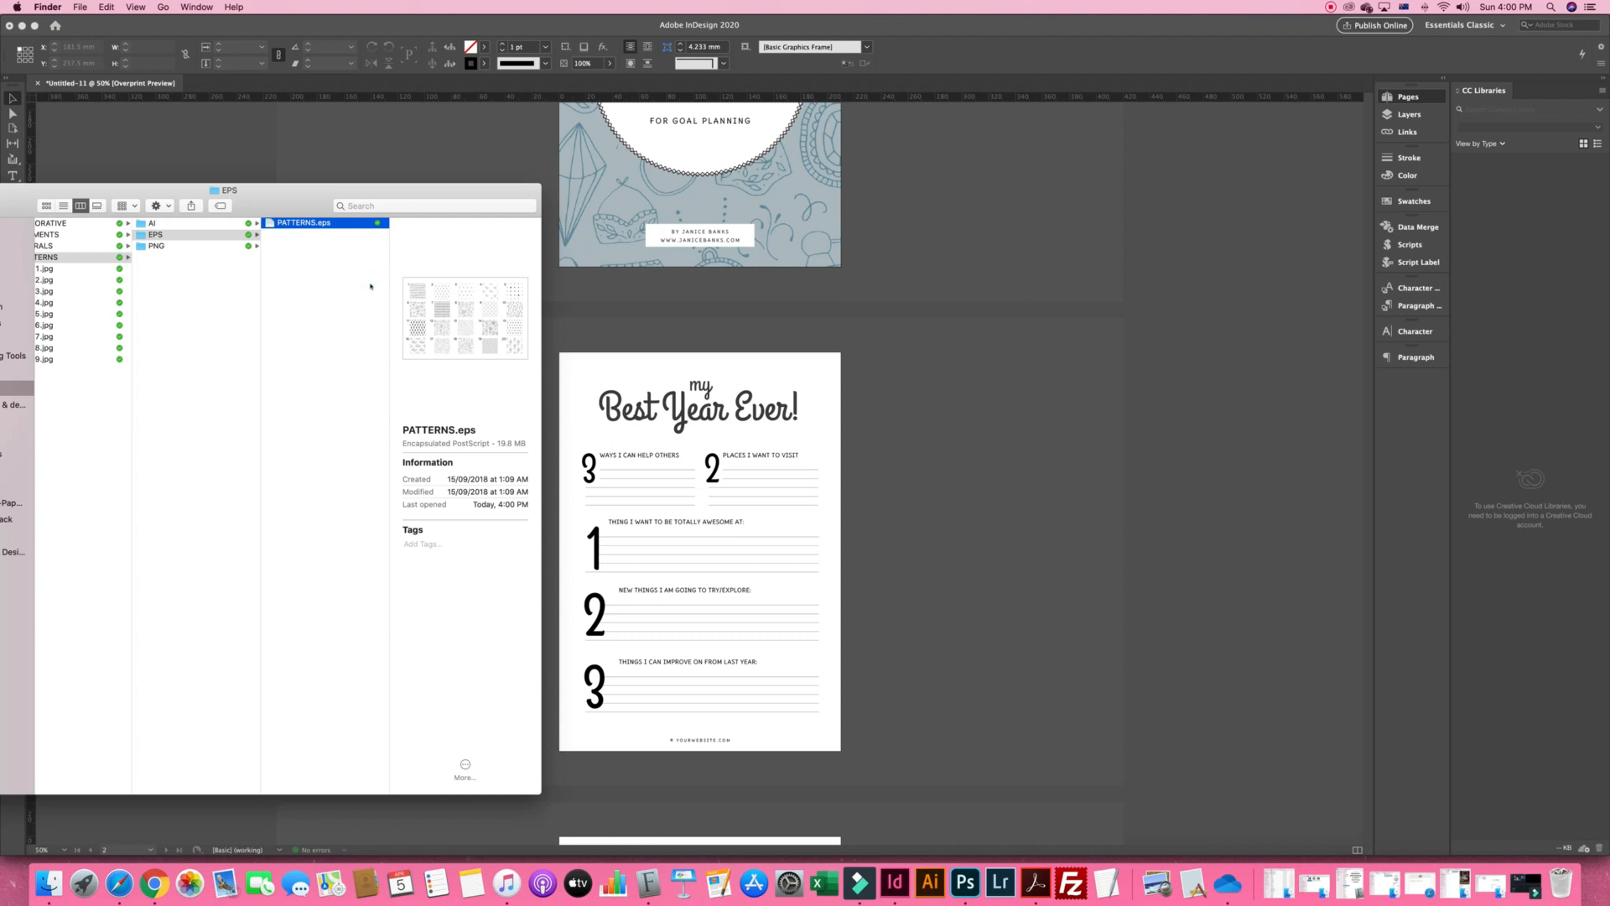
Launch Illustrator and open PATTERNS.eps in it from Finder
left_click(930, 881)
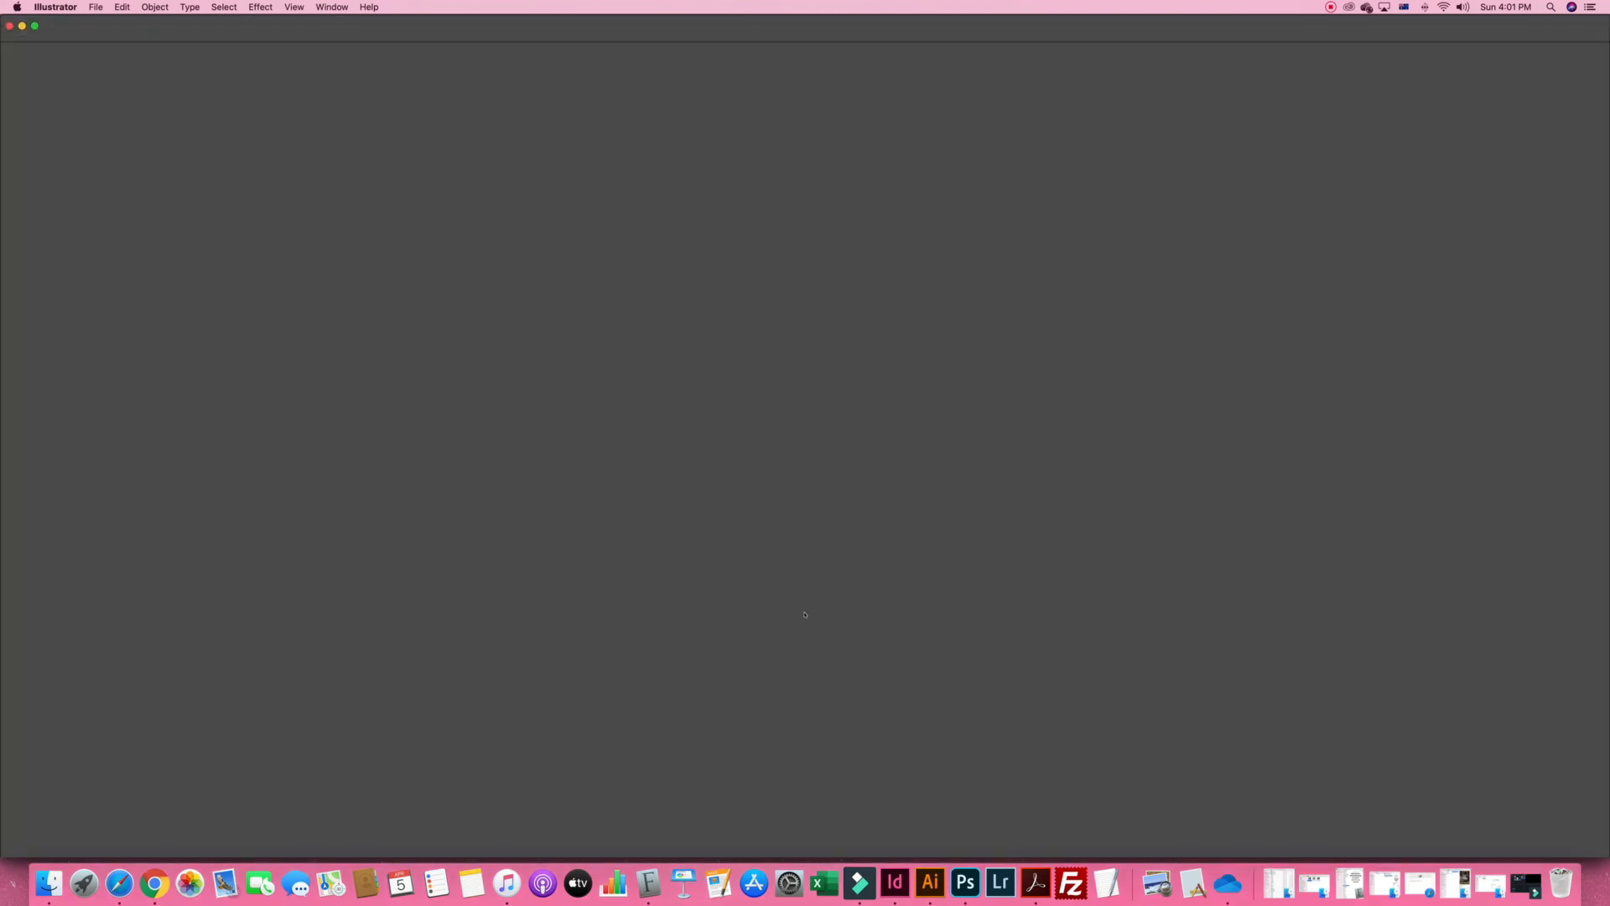
left_click(930, 882)
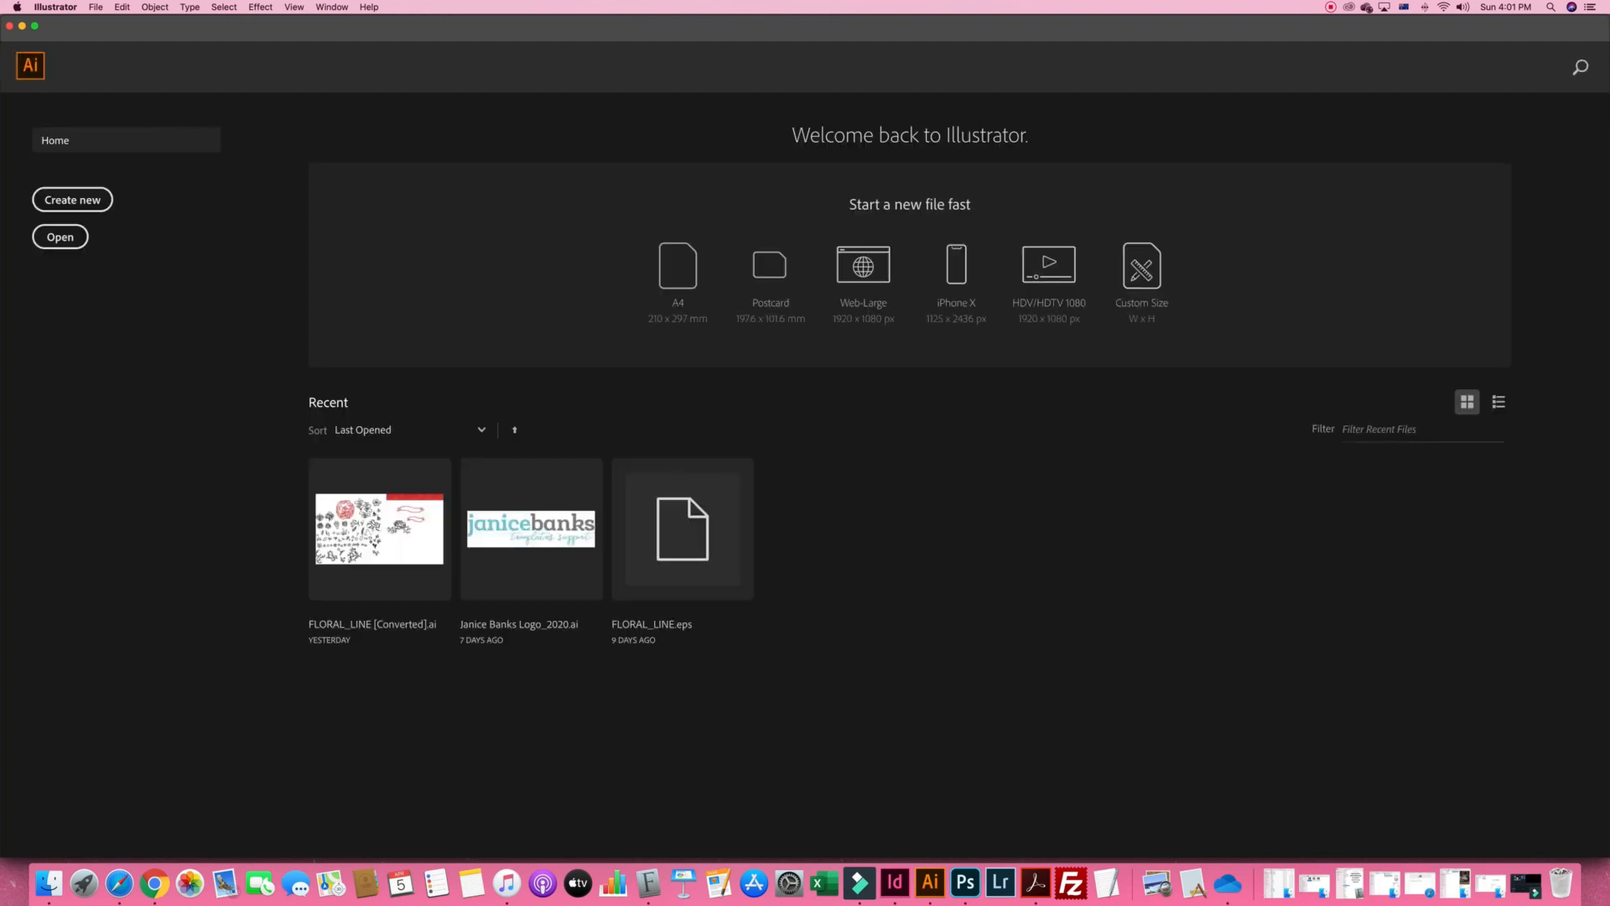
left_click(48, 883)
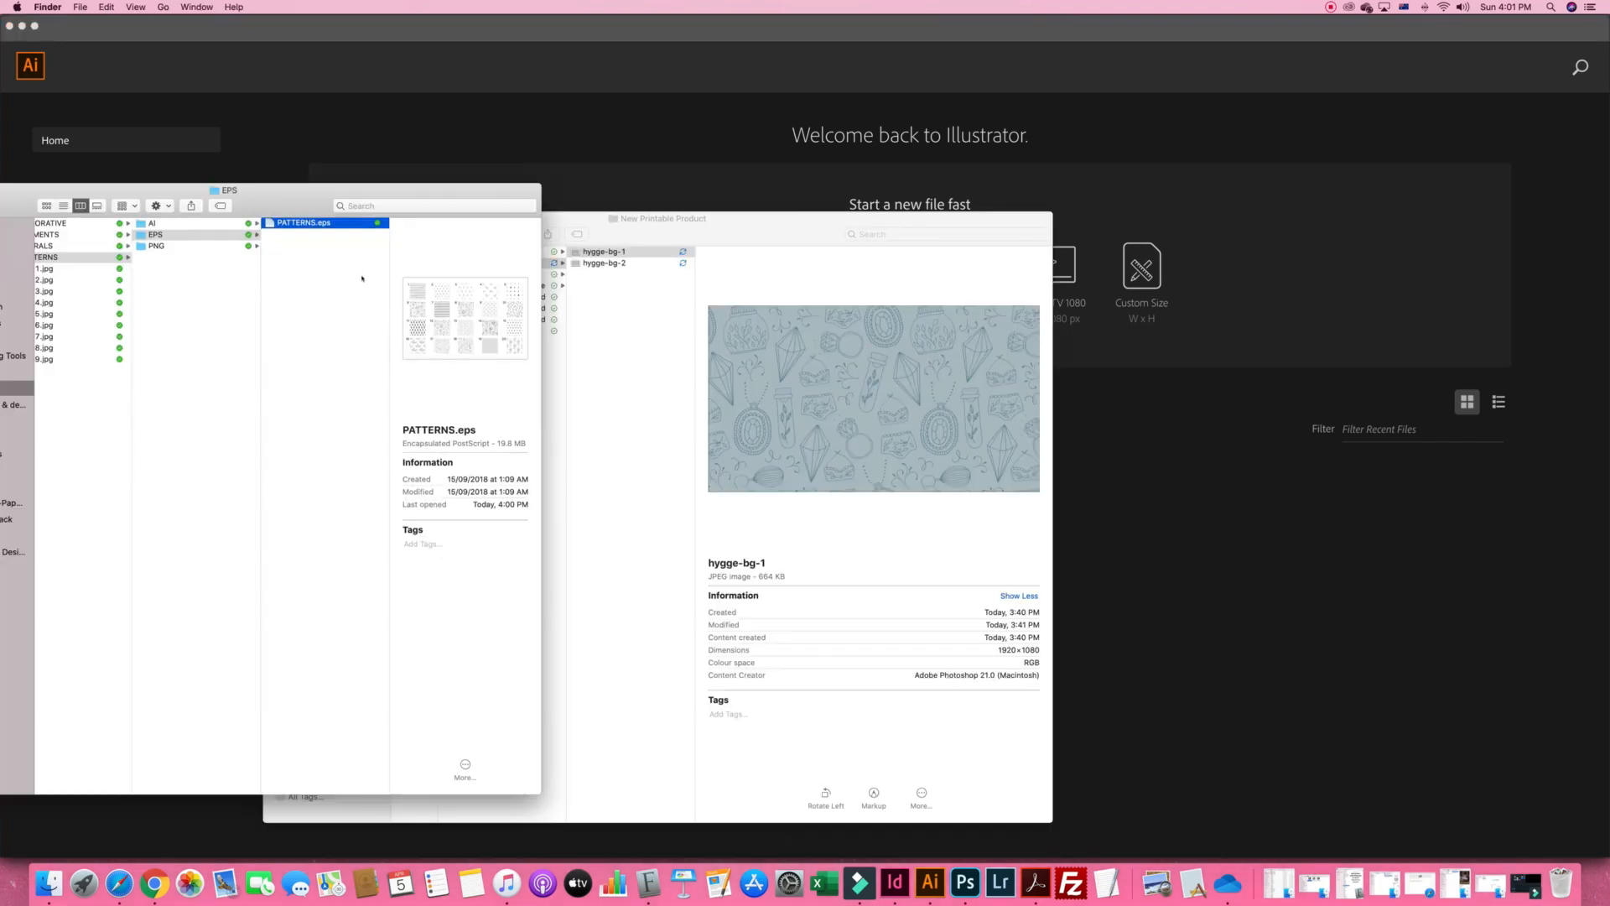
left_click_drag(292, 223, 1166, 428)
left_click(267, 223)
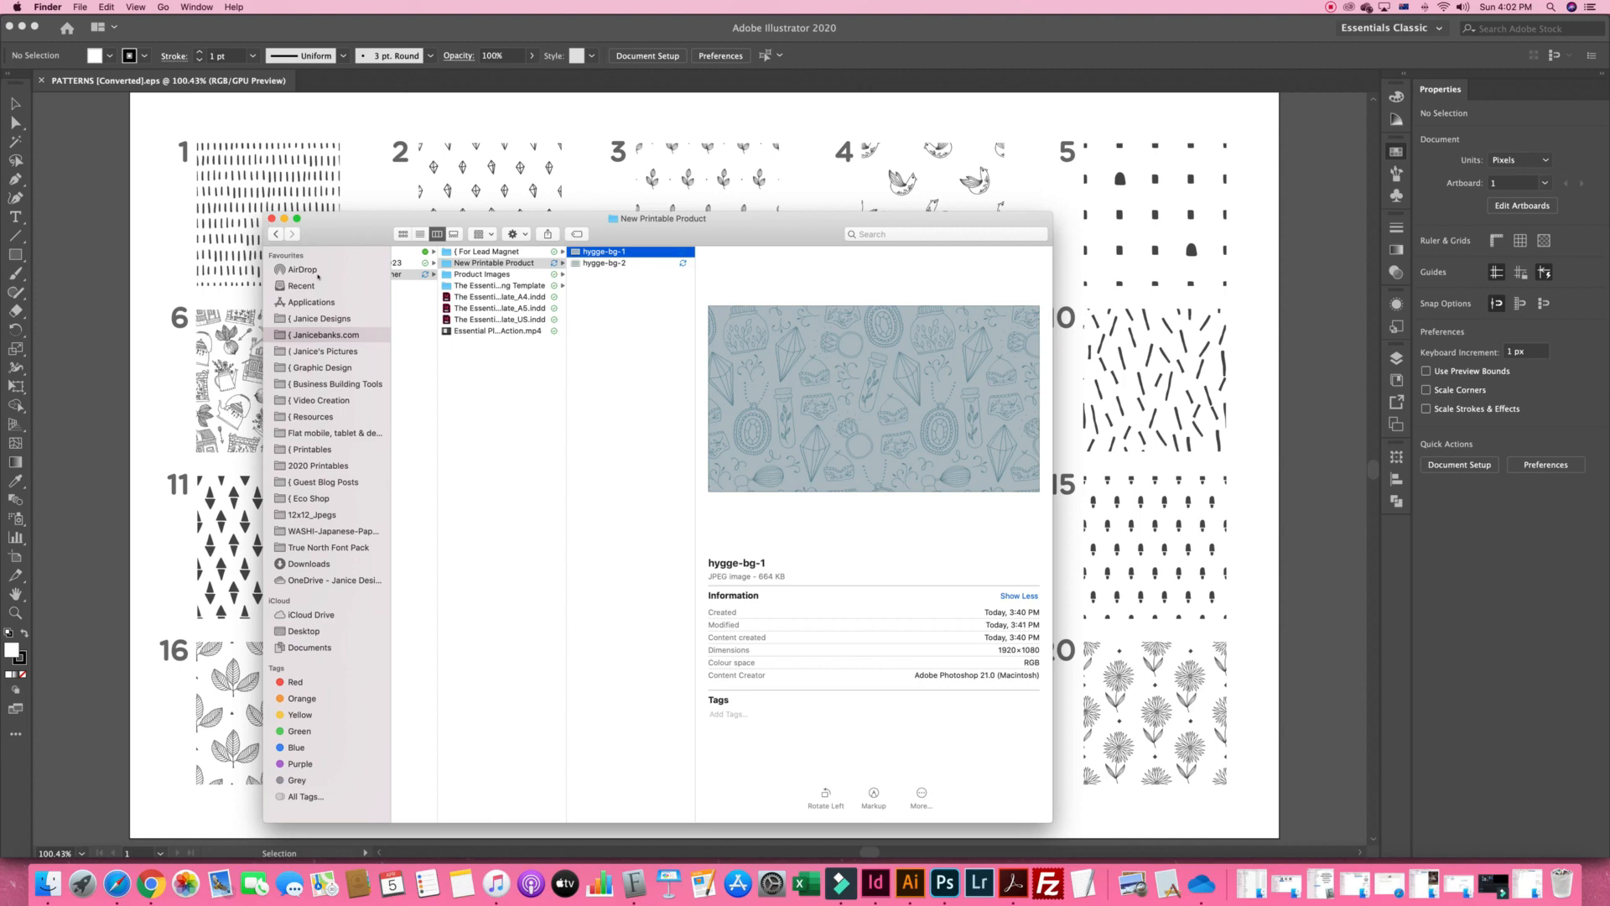
Minimize the Finder window and recolor pattern 12, without its number, with the lavender swatch C=26 M=41 Y=0 K=0
key("super+m")
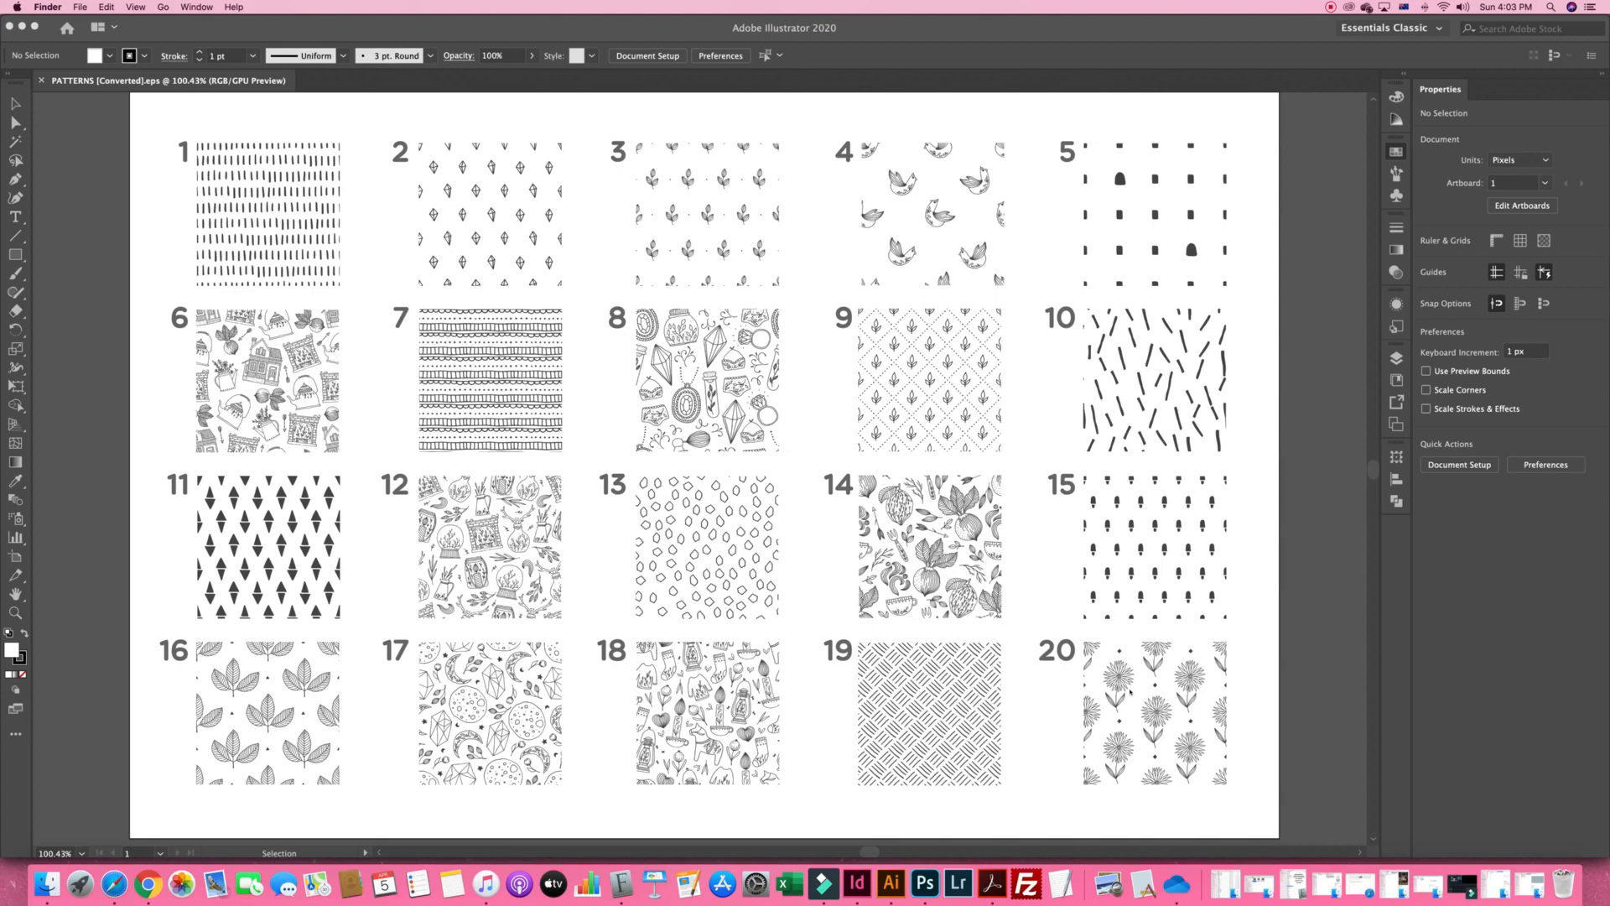
left_click(512, 587)
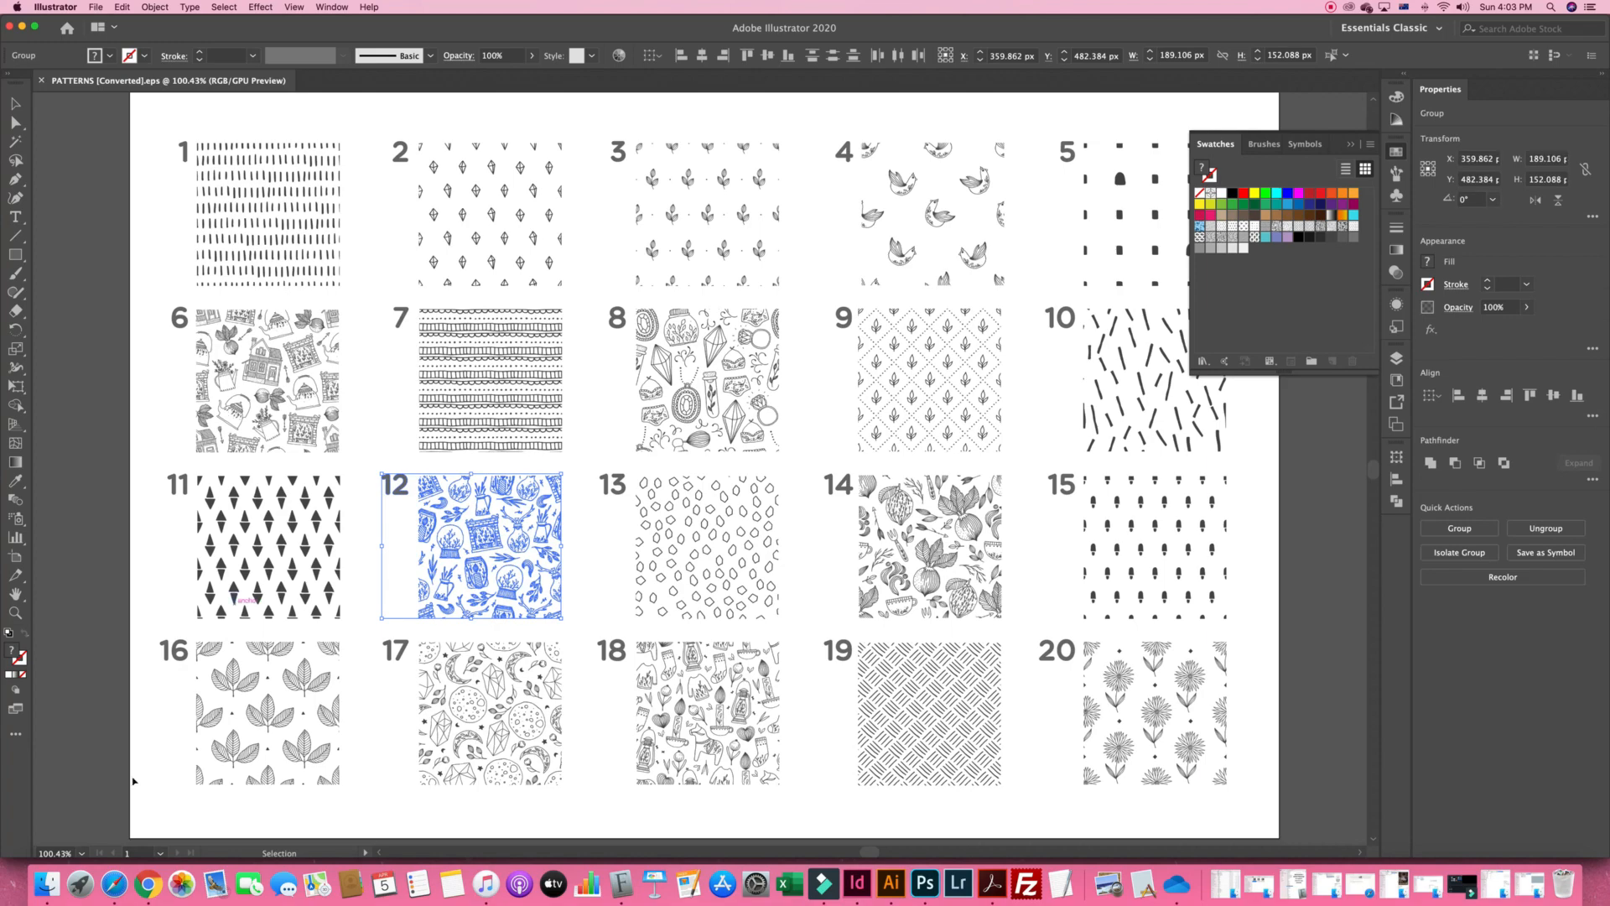
left_click(16, 613)
left_click_drag(428, 497, 756, 749)
key("v")
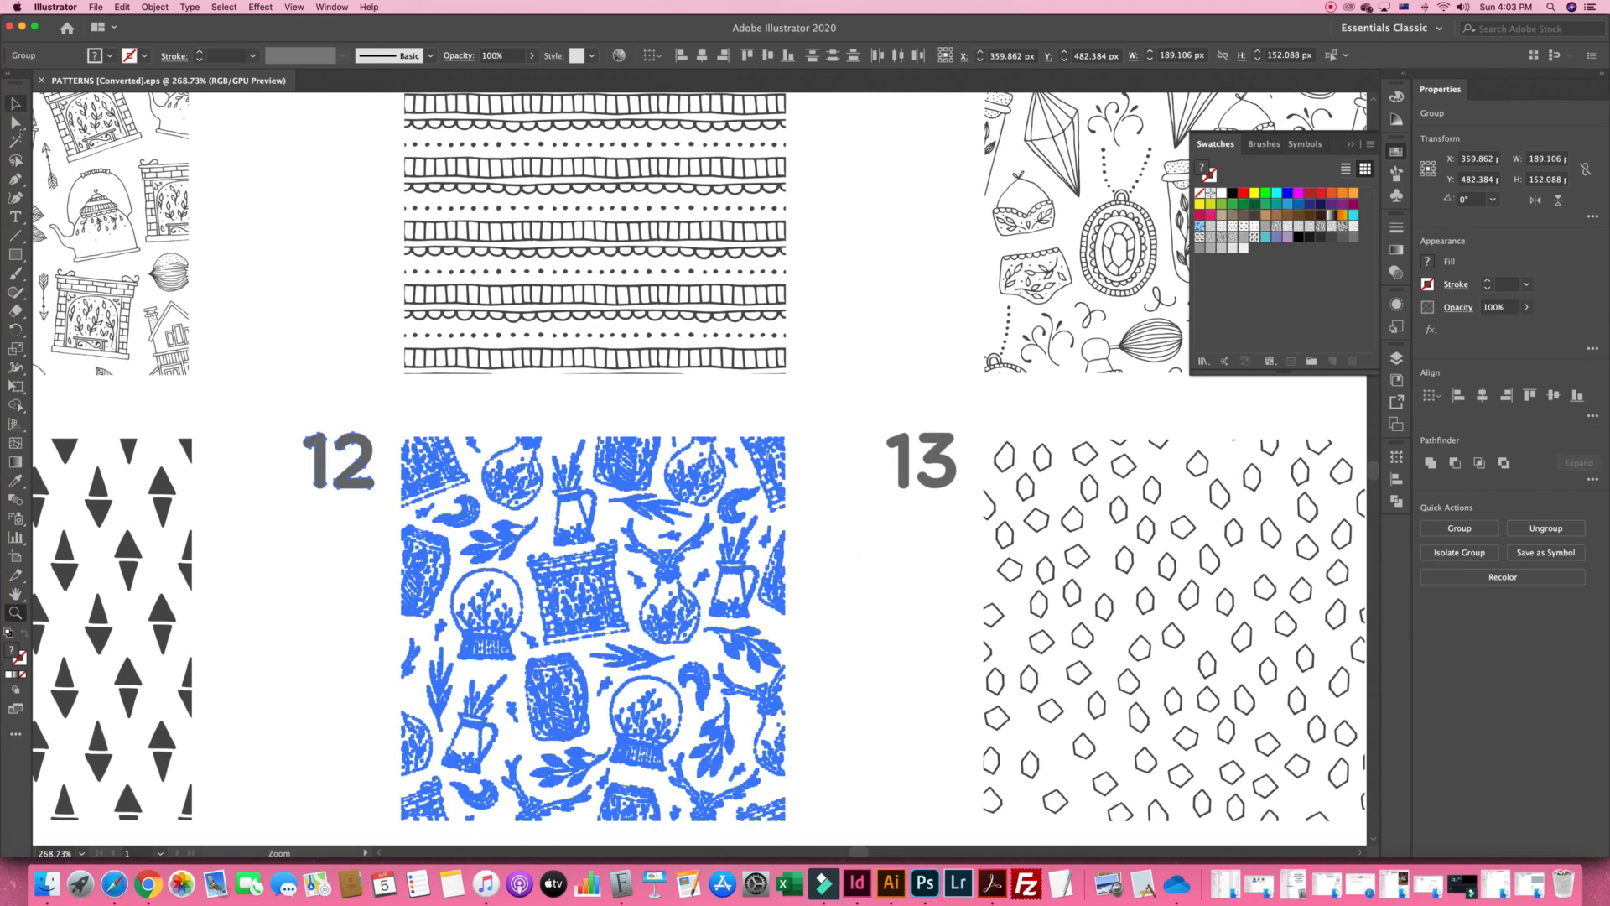
left_click(358, 712)
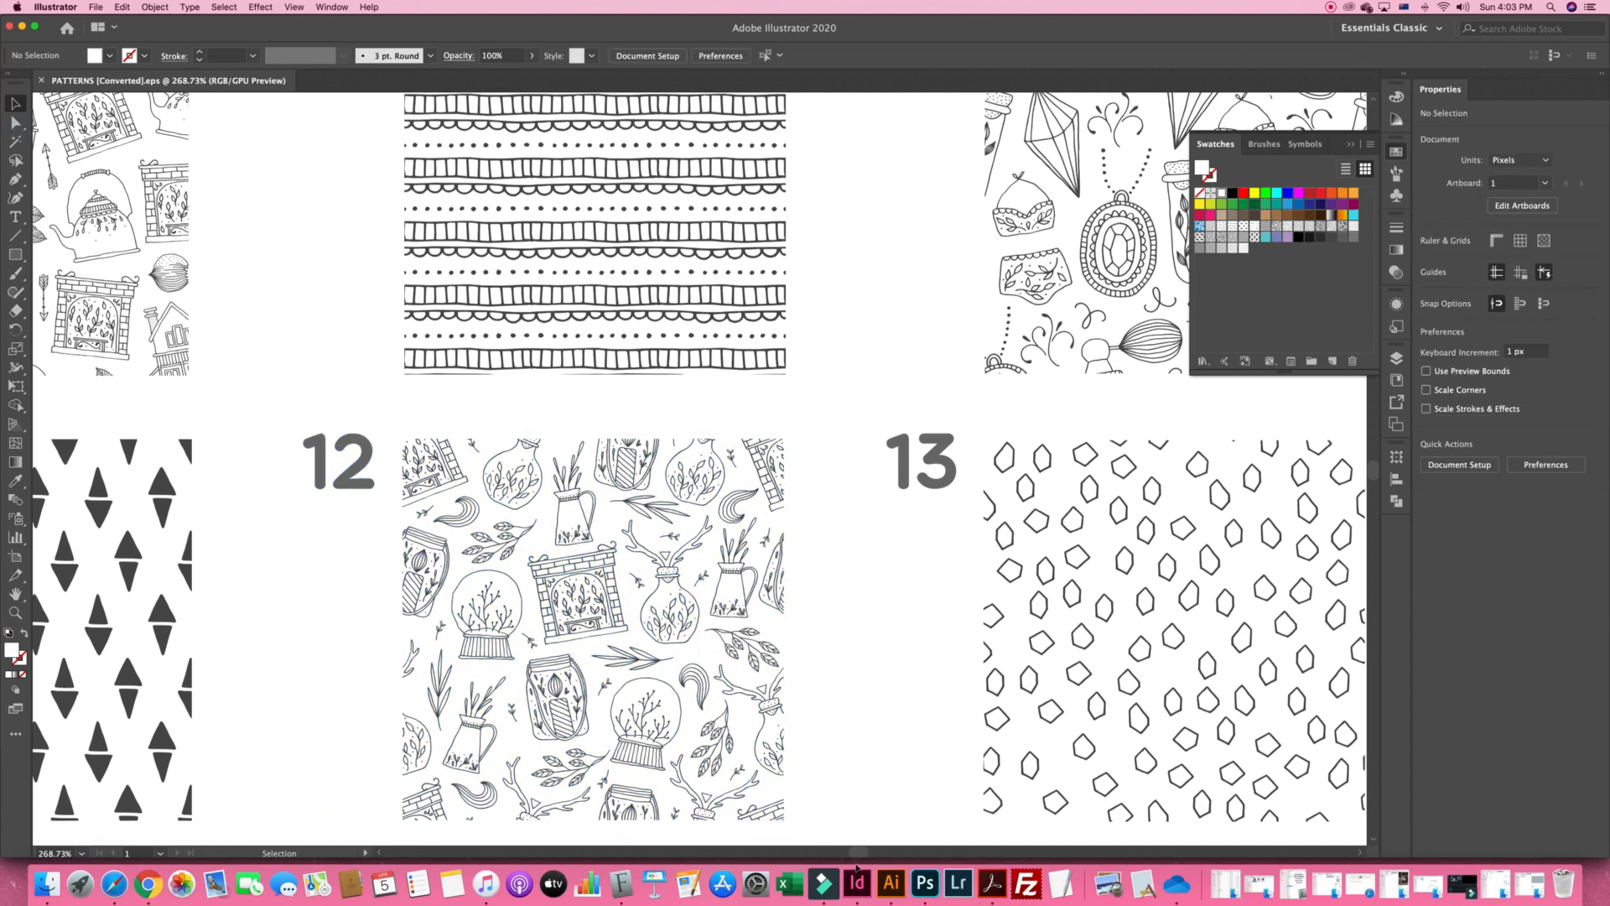
scroll(857, 868, "down", 3)
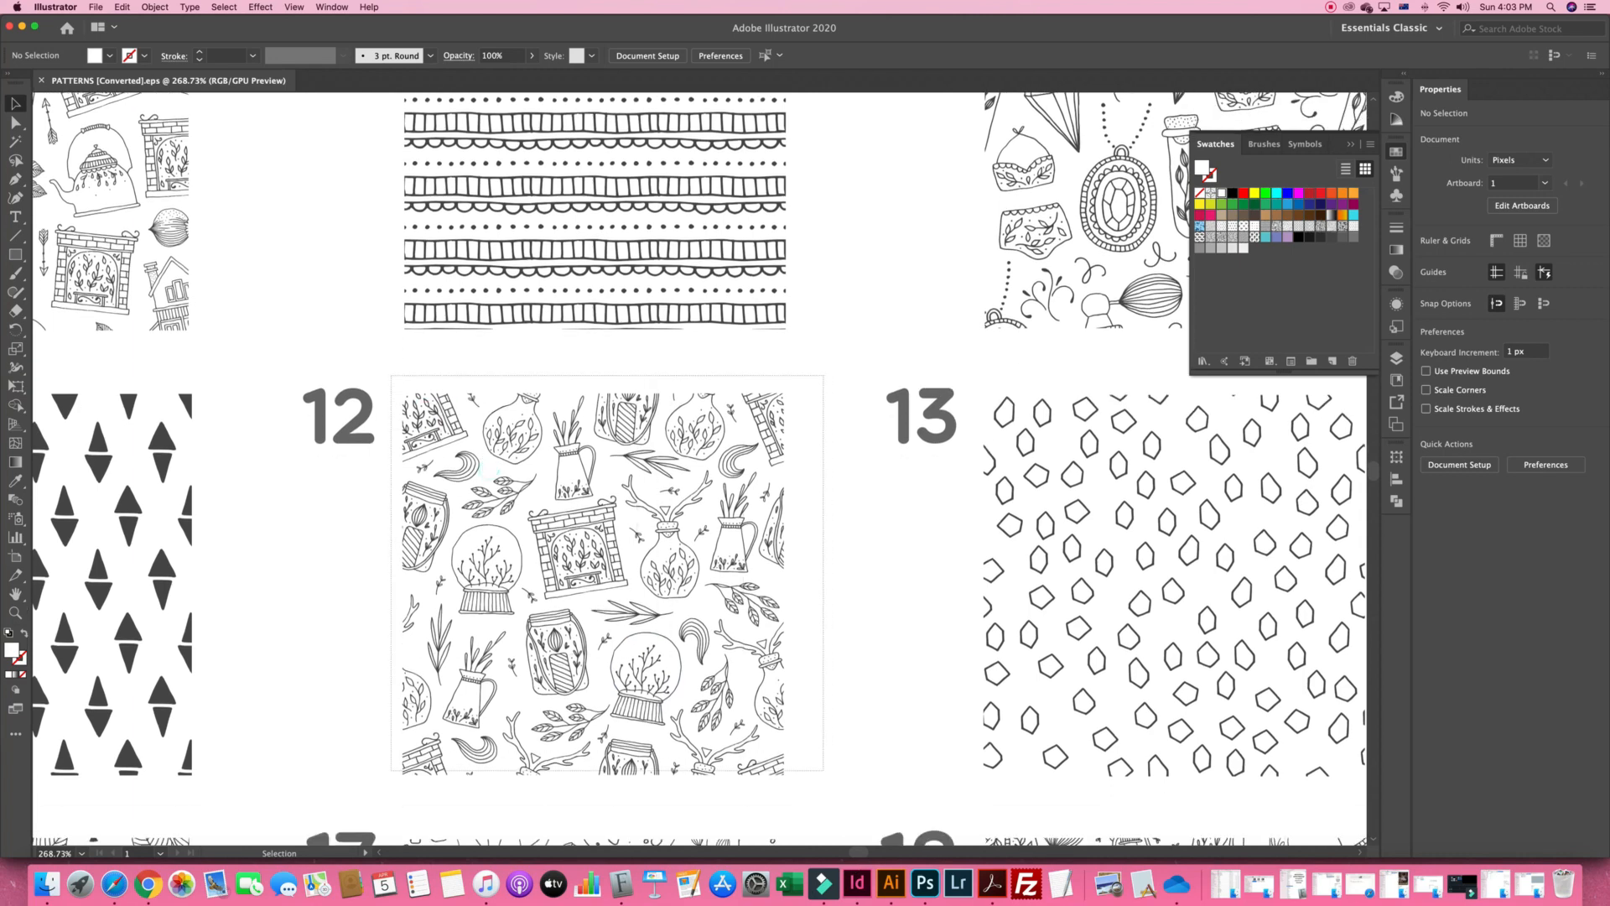
left_click_drag(824, 770, 810, 788)
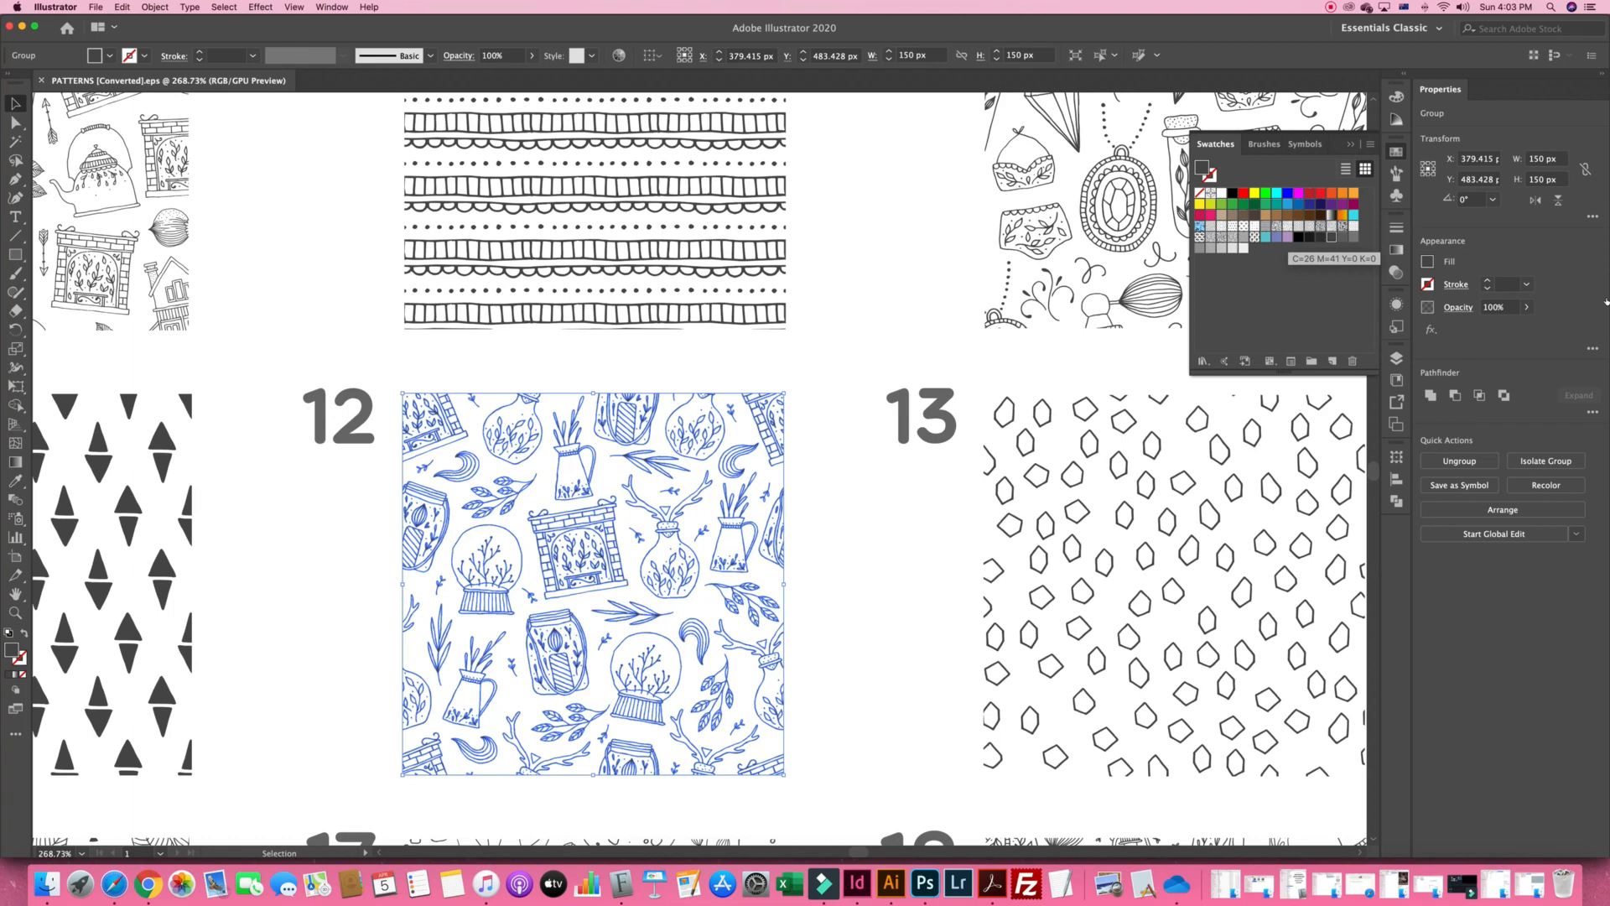
left_click(1287, 237)
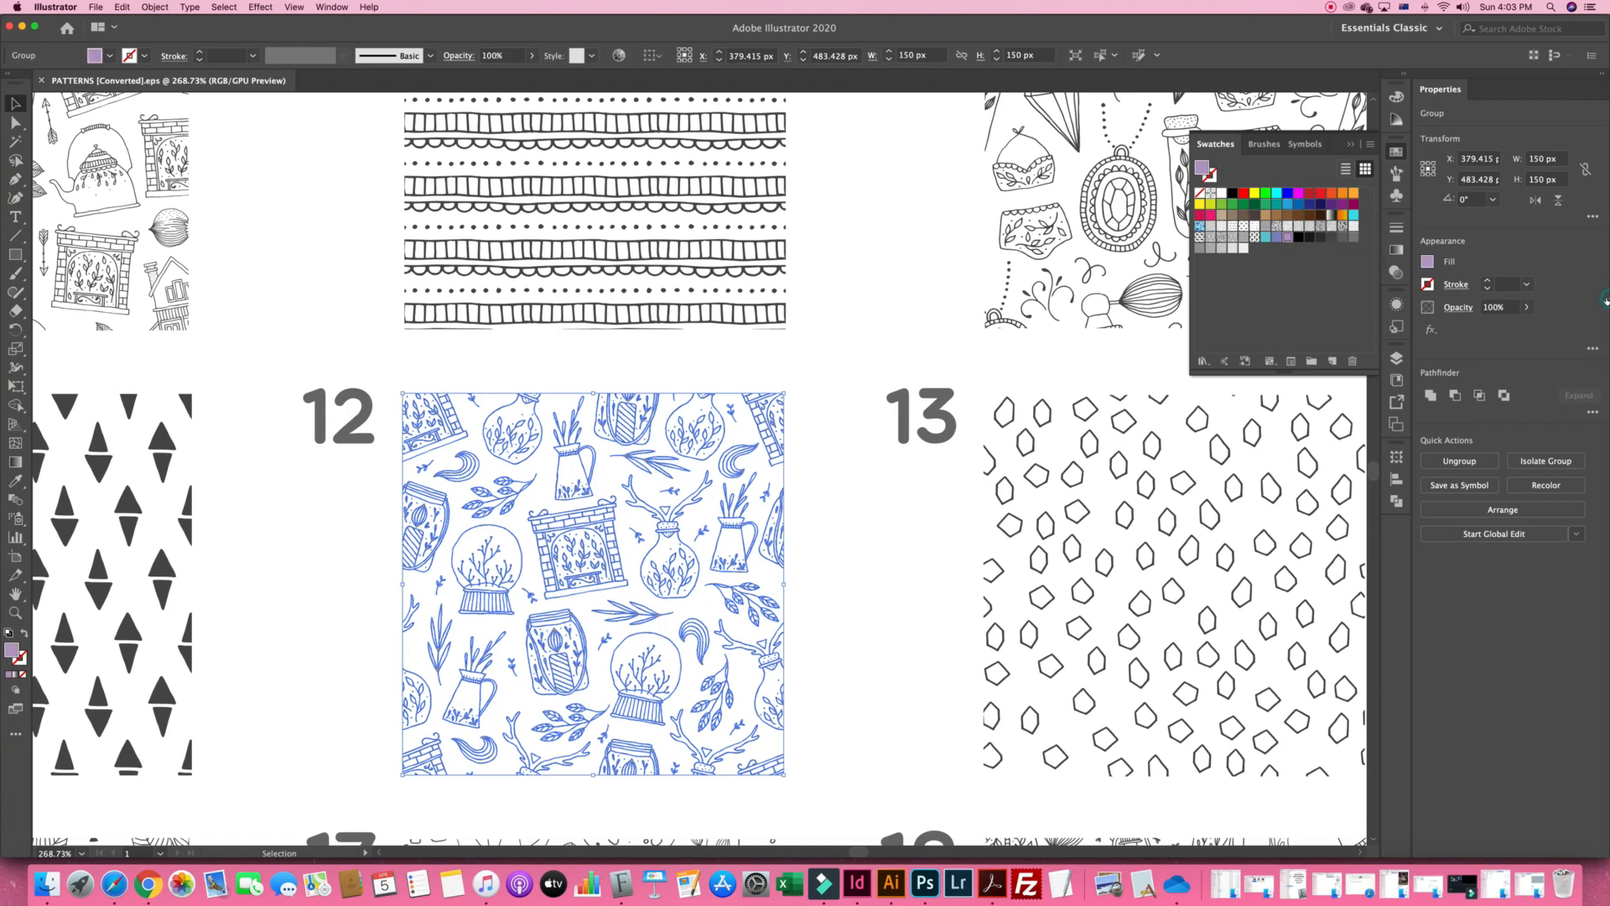
left_click(1015, 711)
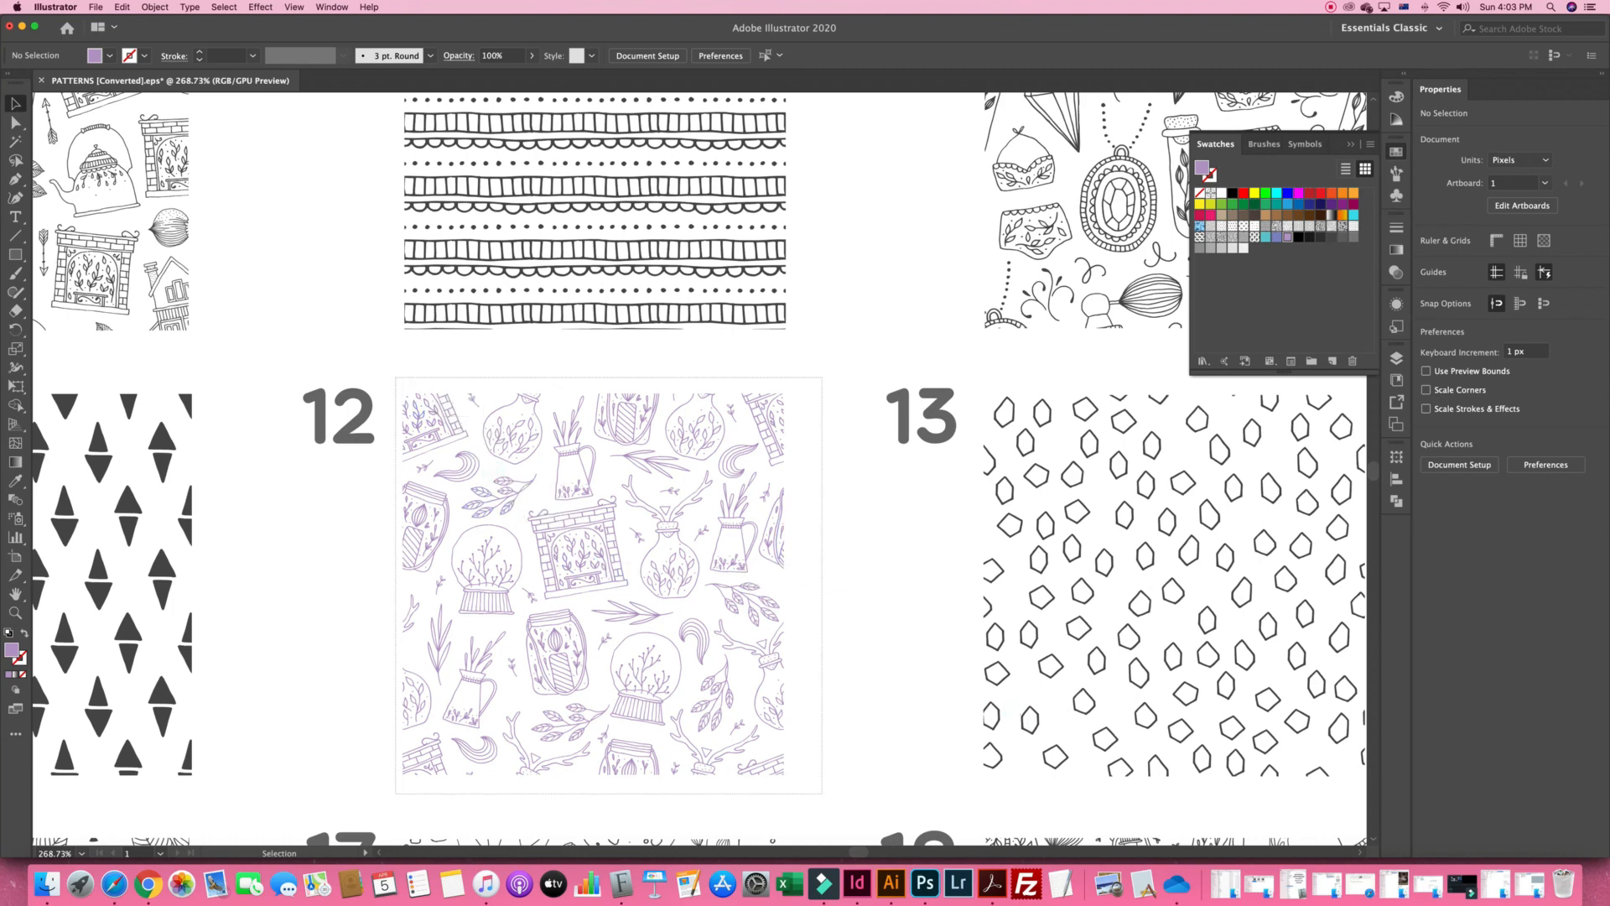
left_click(556, 646)
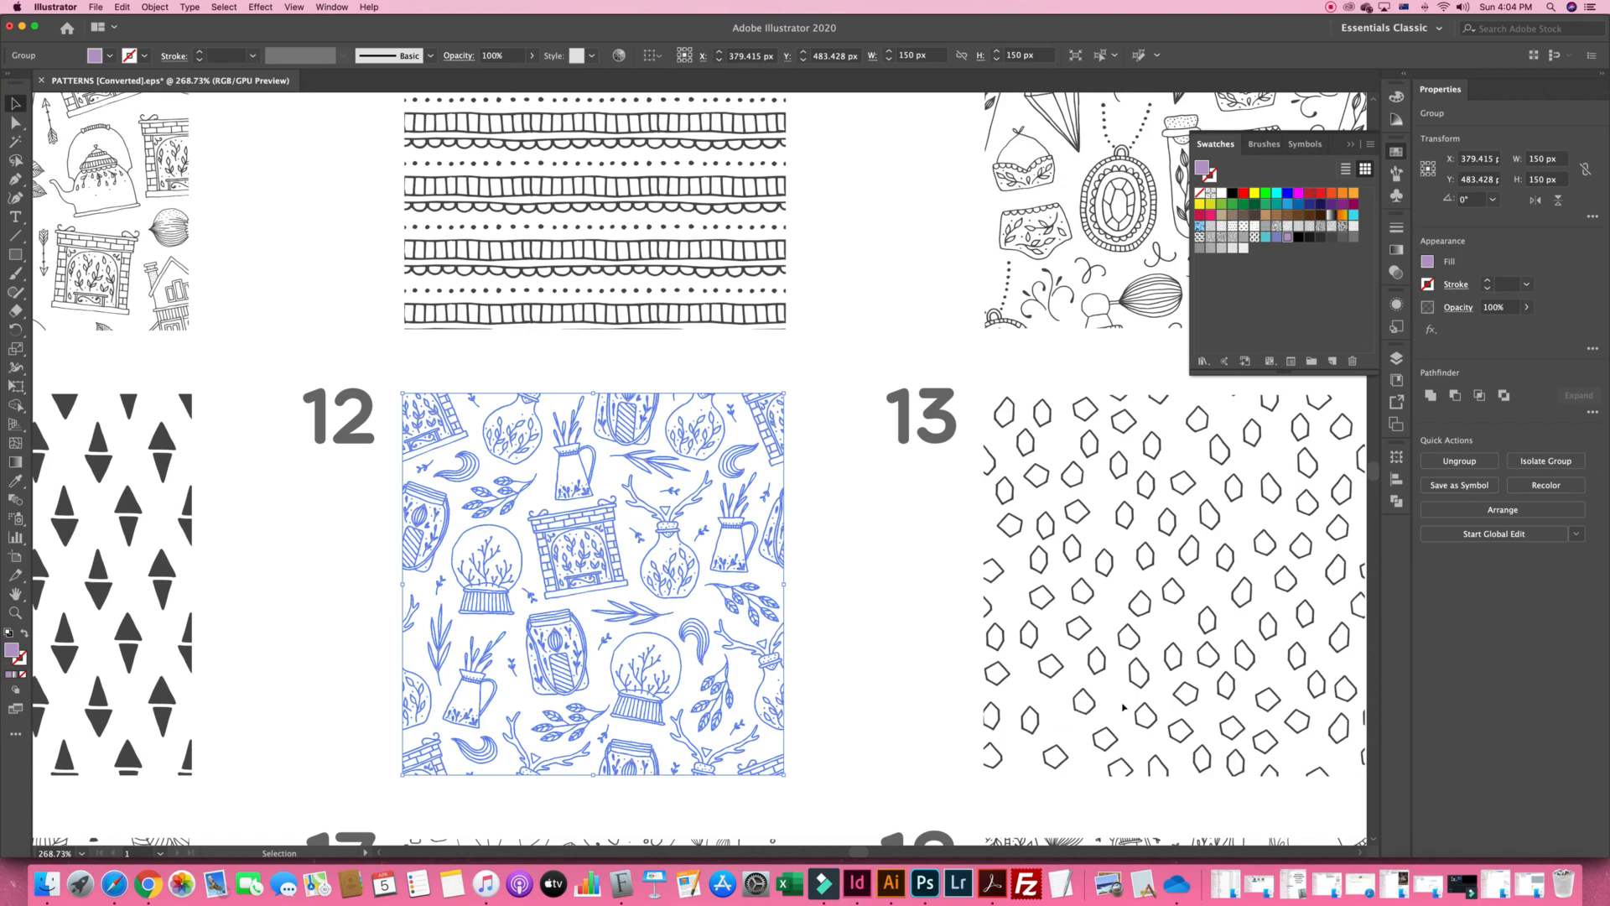
left_click(1040, 736)
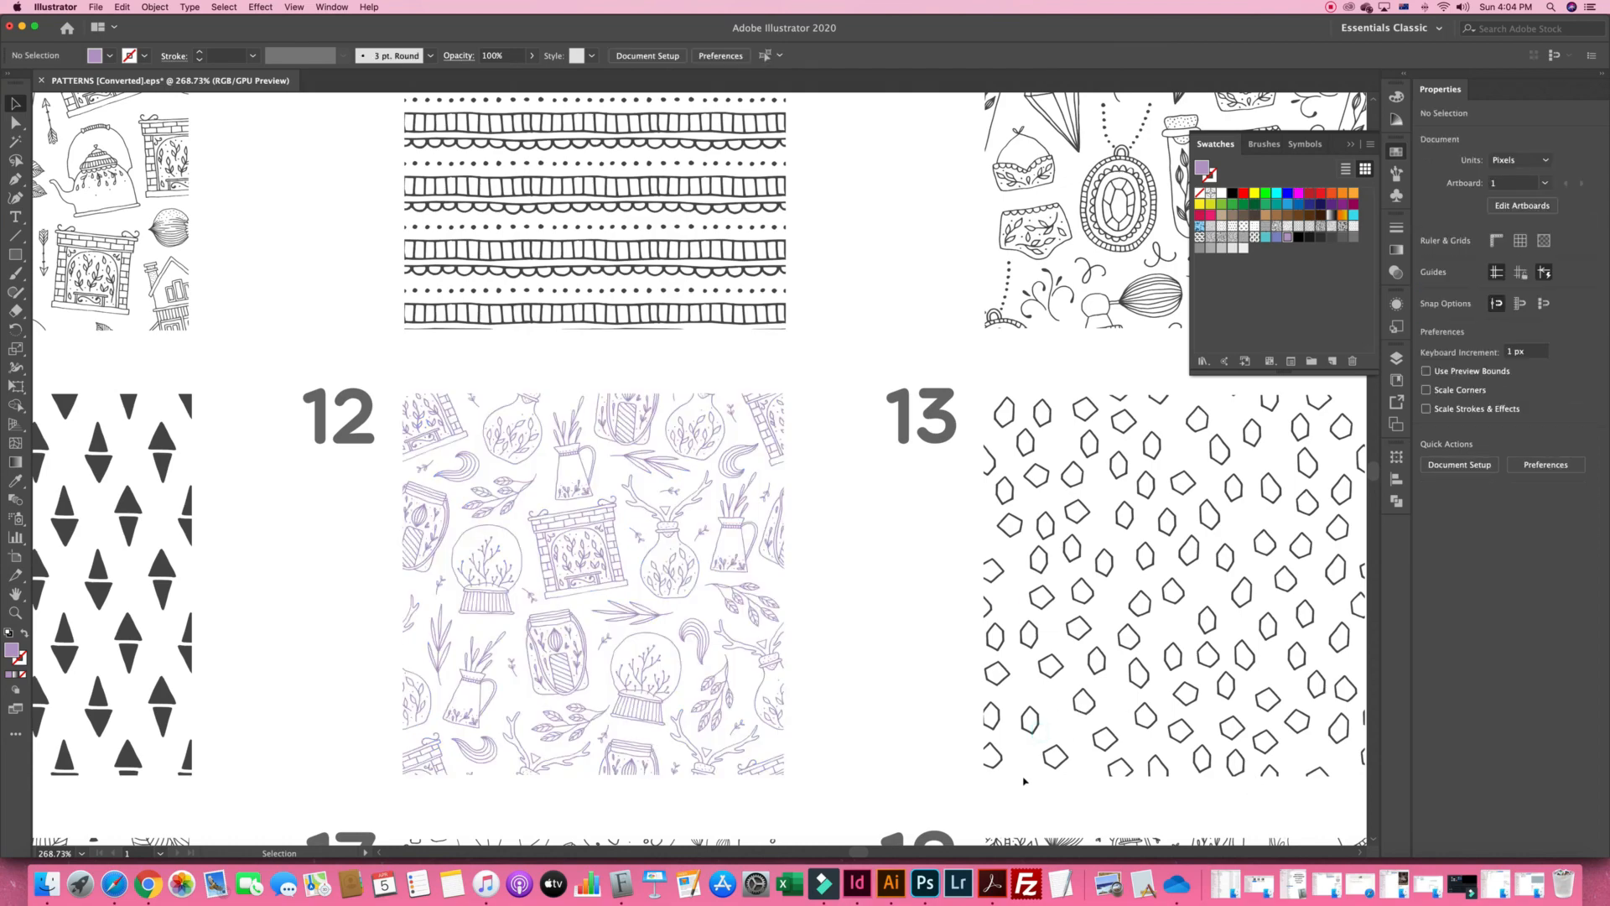
Place a copy of the lavender pattern 12 tile on the empty canvas beside the artboard, at about X -278, Y 238 px
key("a")
key("super+minus")
key("super+minus")
key("super+minus")
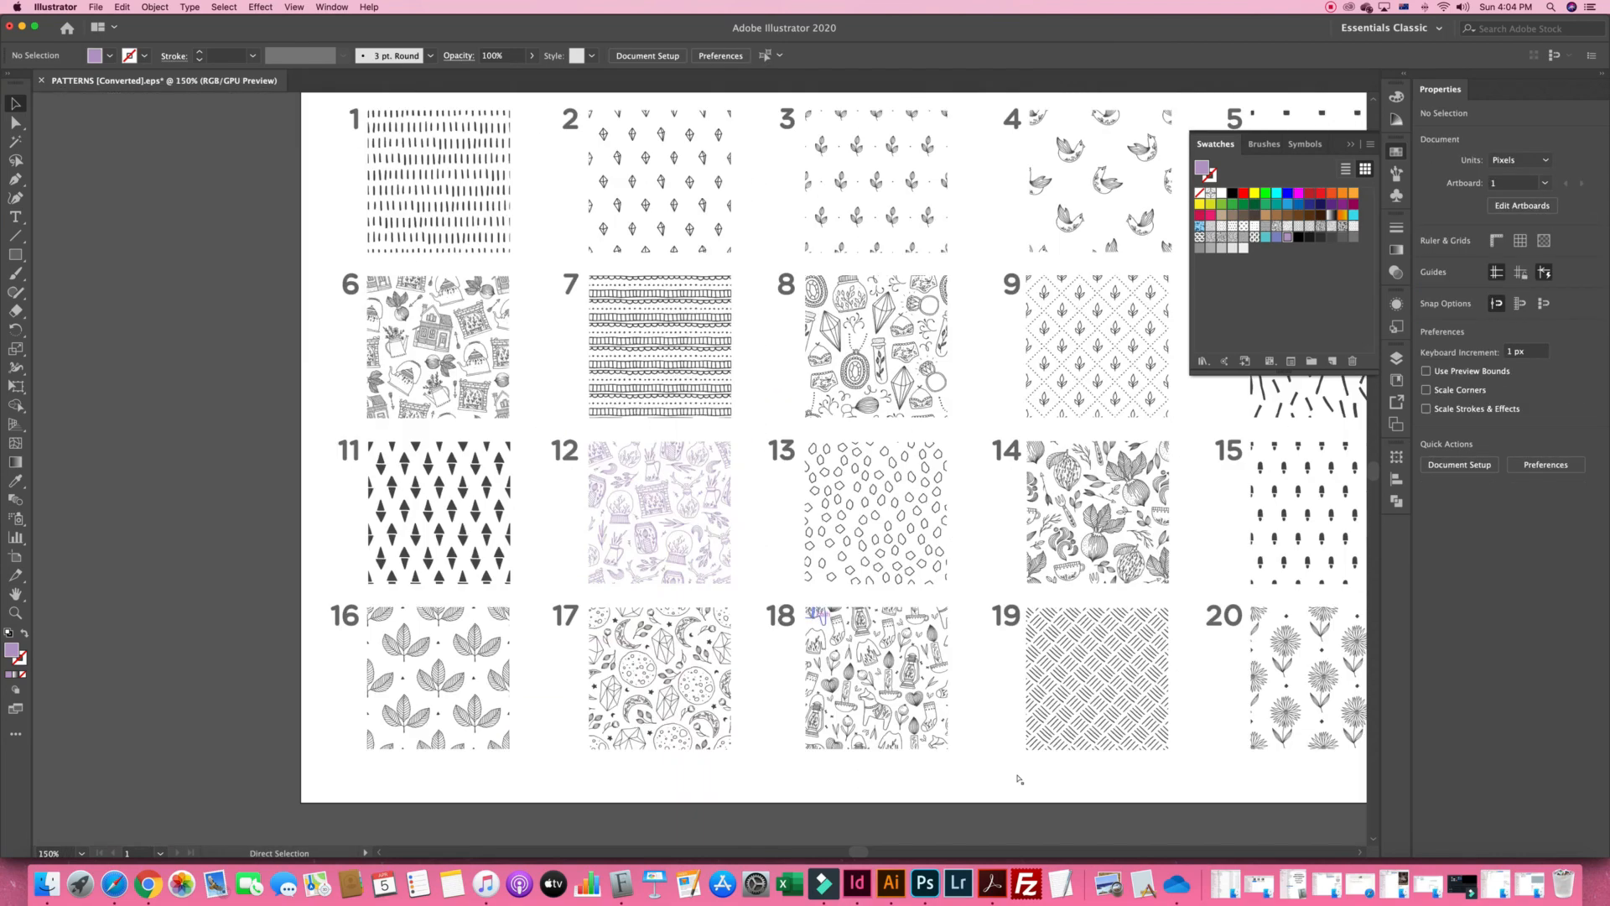
key("super+minus")
key("v")
left_click(711, 513)
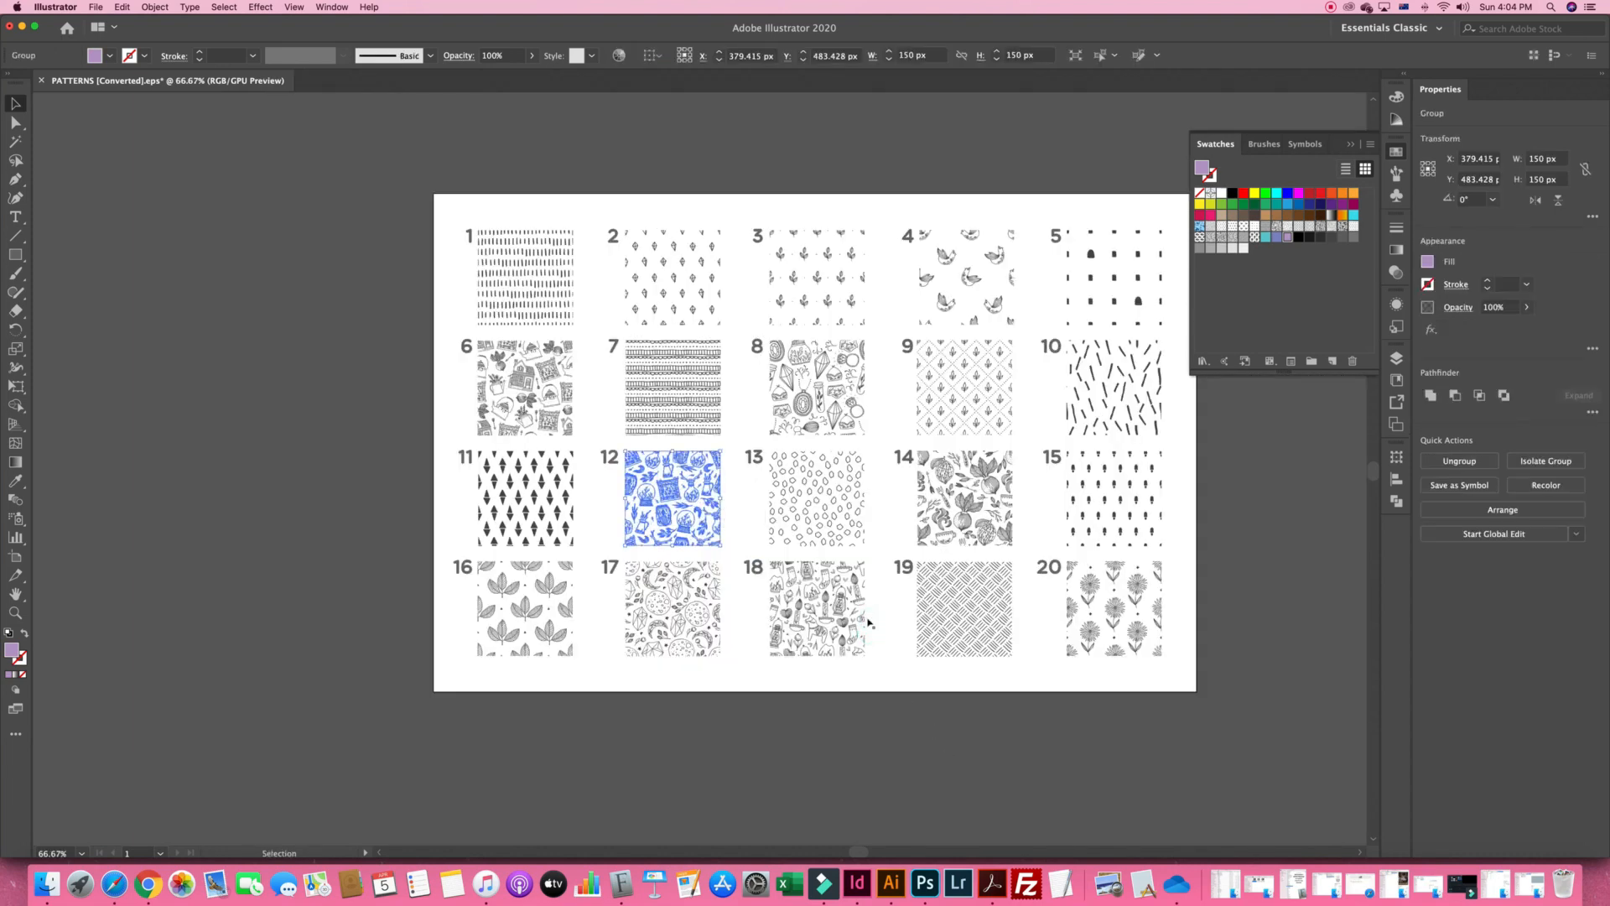
left_click(926, 640)
left_click(673, 489)
left_click_drag(676, 490, 312, 425)
key("super+equal")
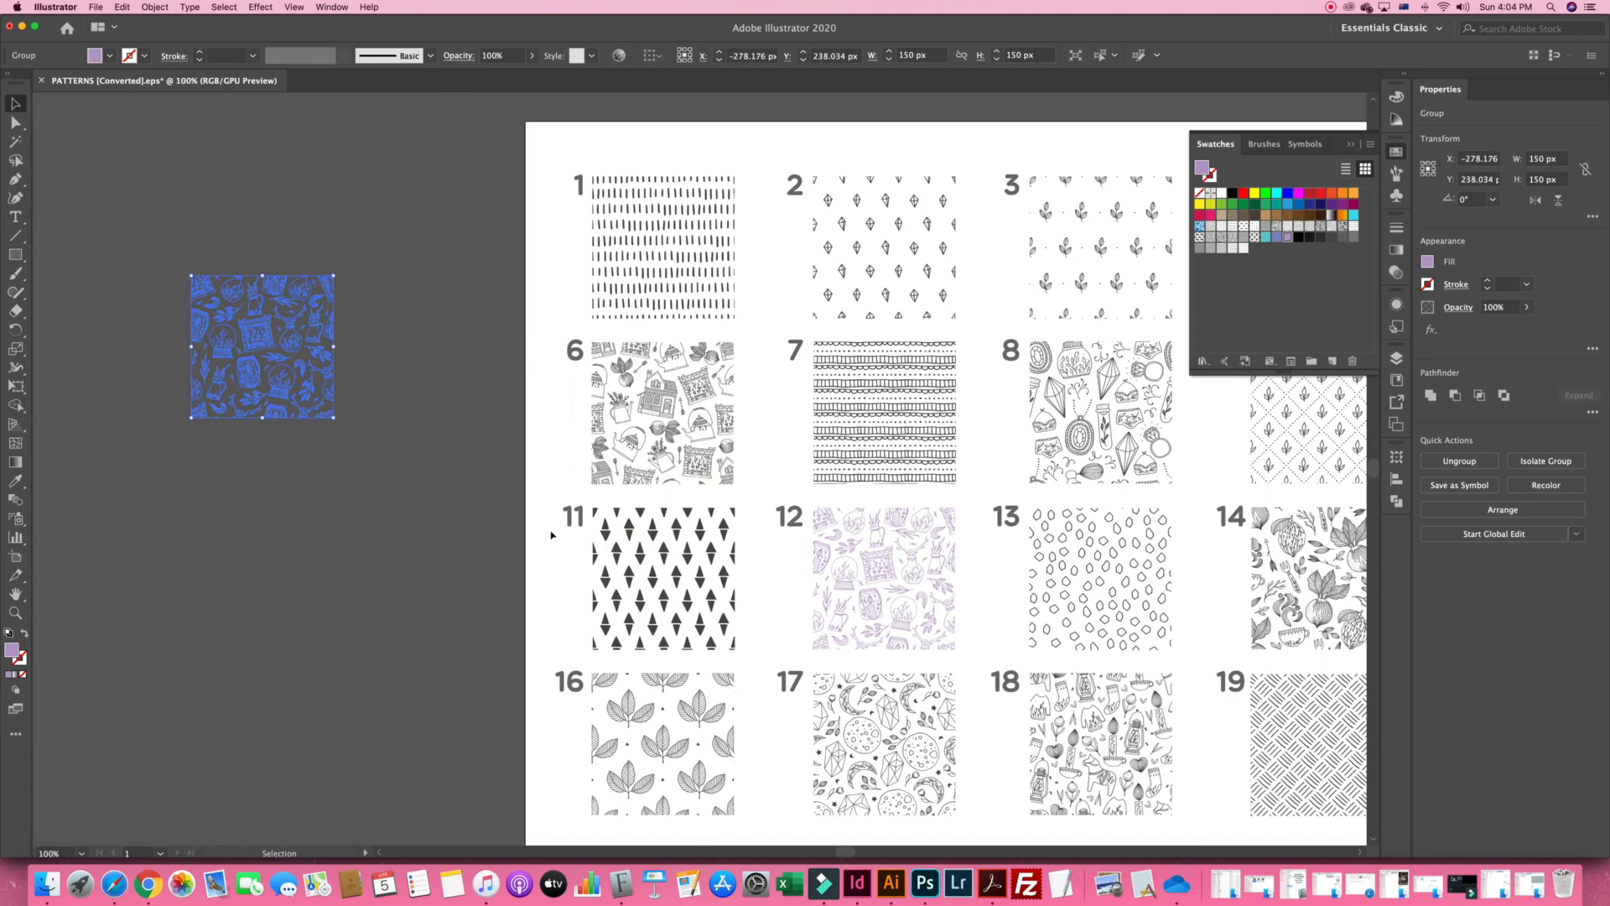
left_click(444, 532)
Duplicate the off-artboard lavender tile directly beside itself to form a seamless row of two tiles
left_click(204, 325)
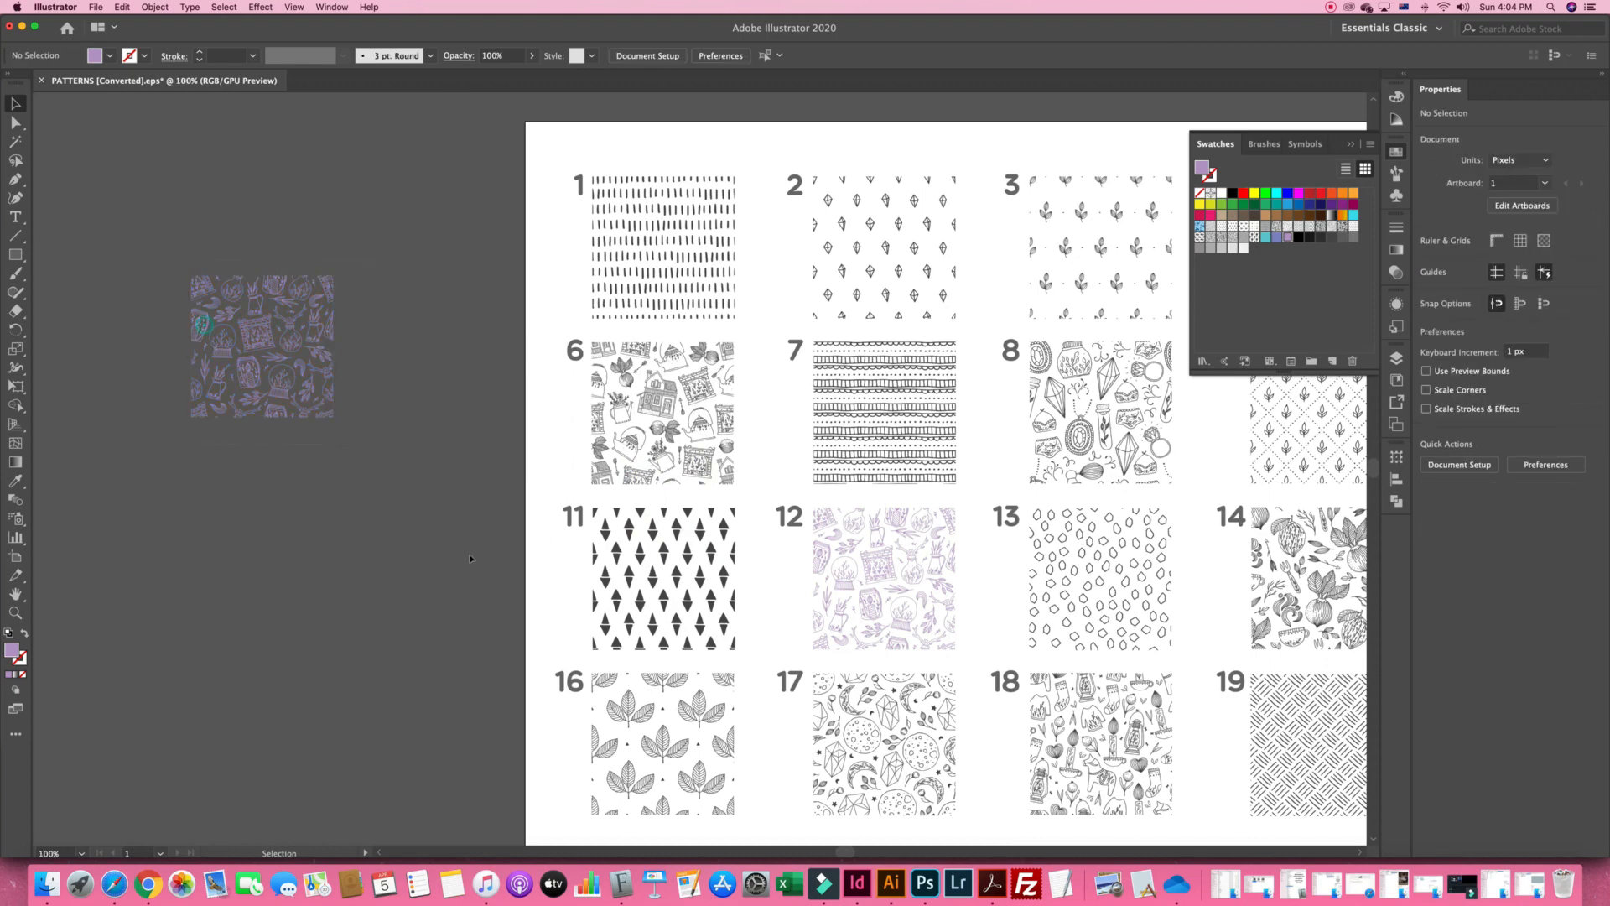
left_click(500, 408)
left_click(334, 410)
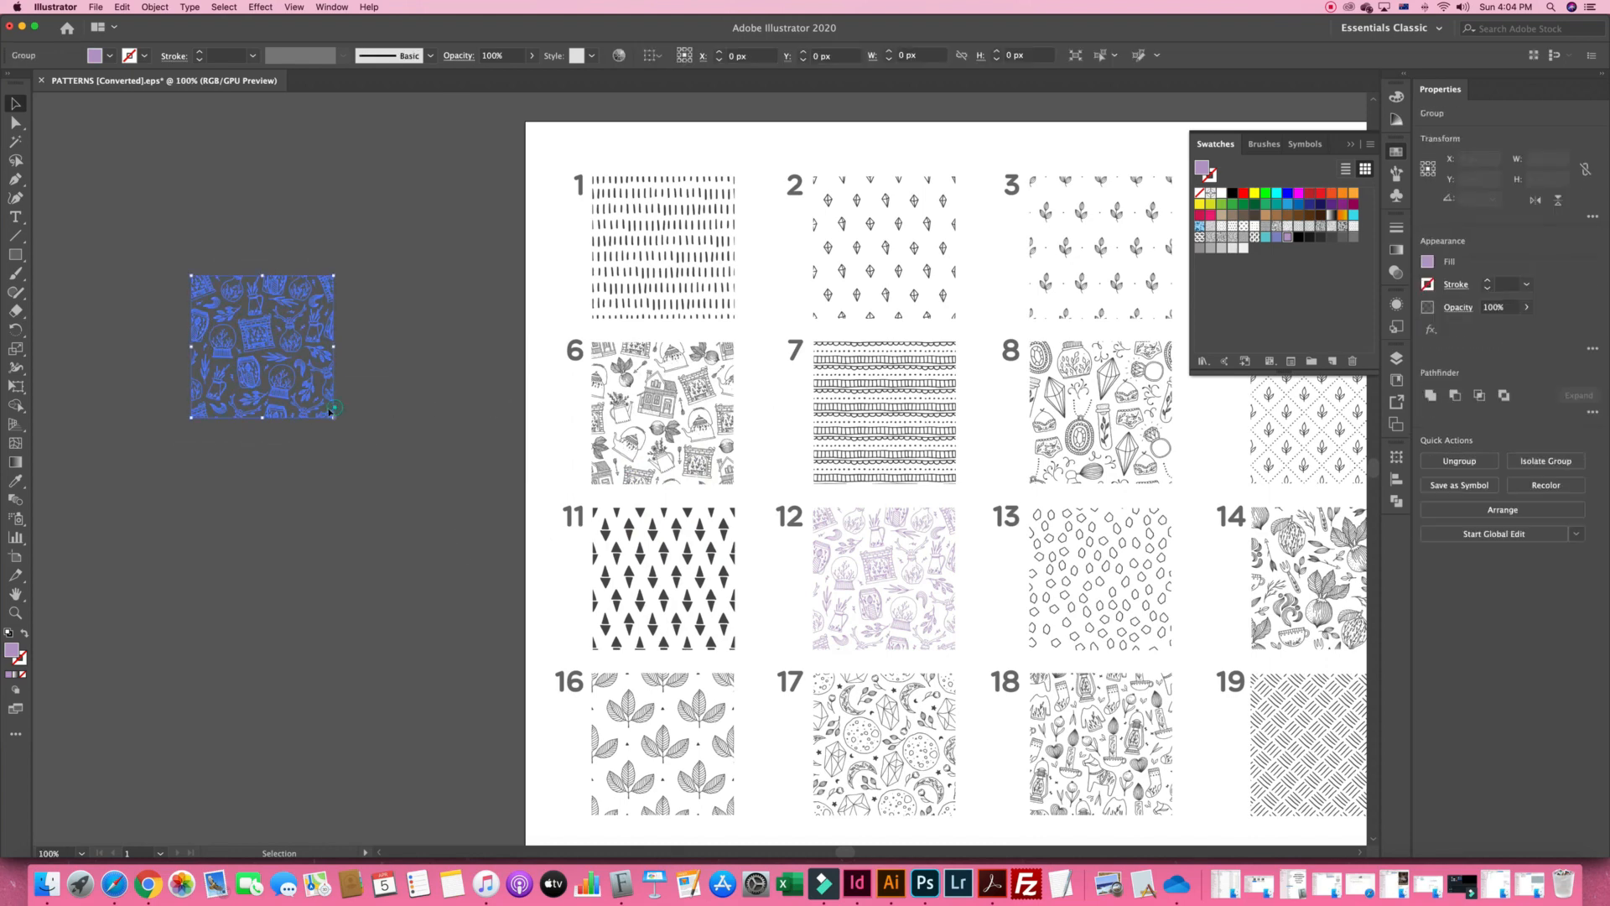
key("super+minus")
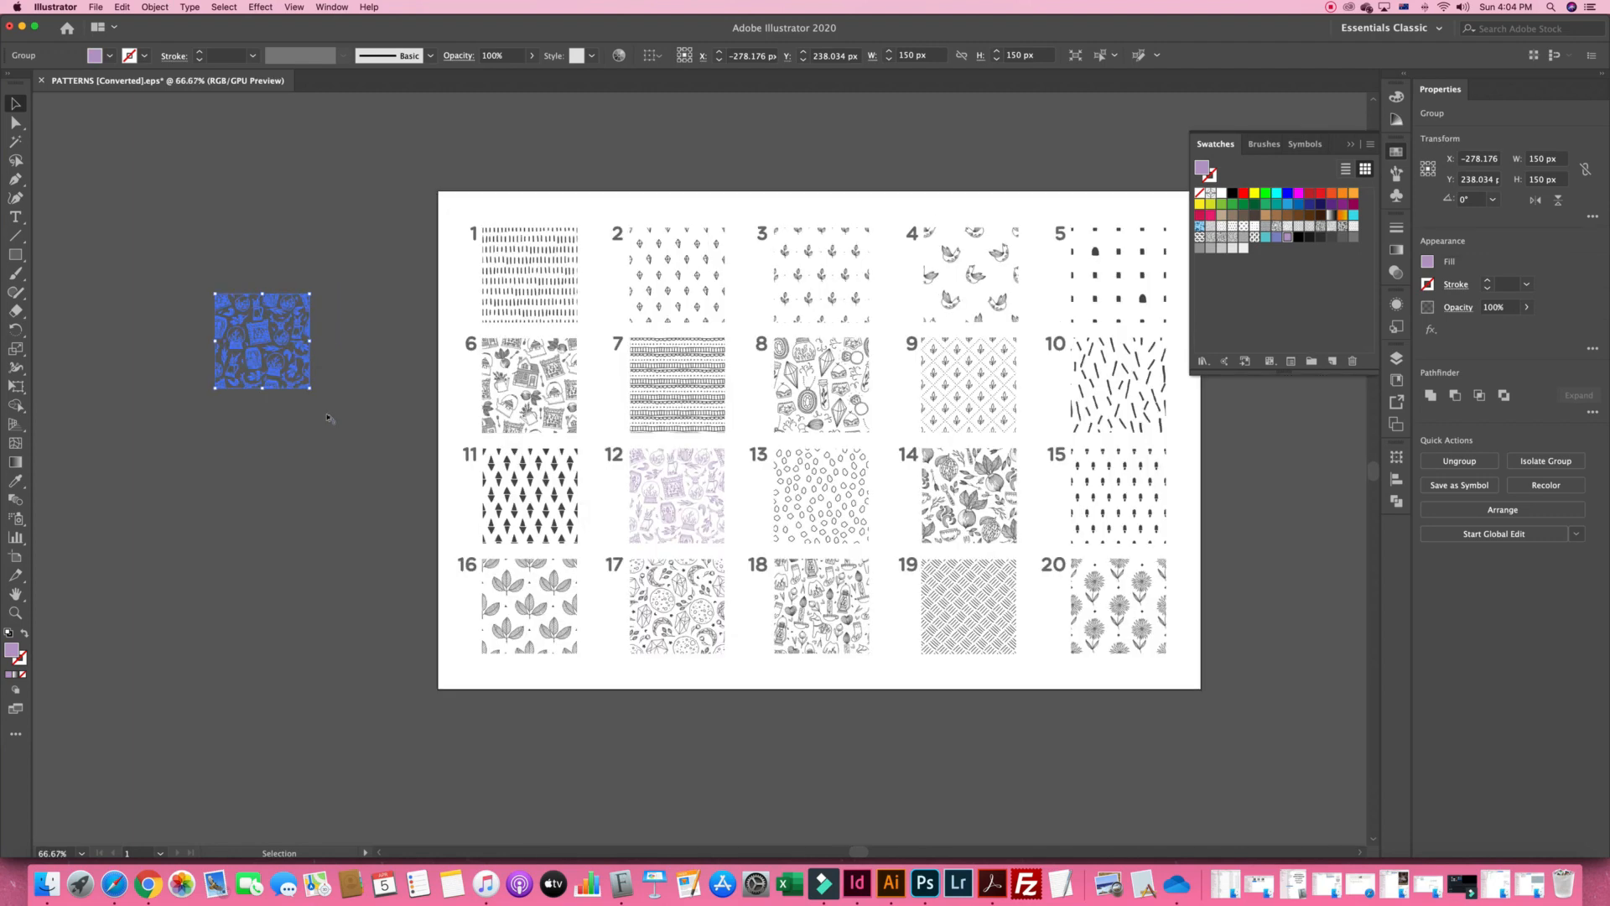
left_click_drag(293, 340, 378, 337)
left_click_drag(449, 417, 446, 418)
left_click(447, 418)
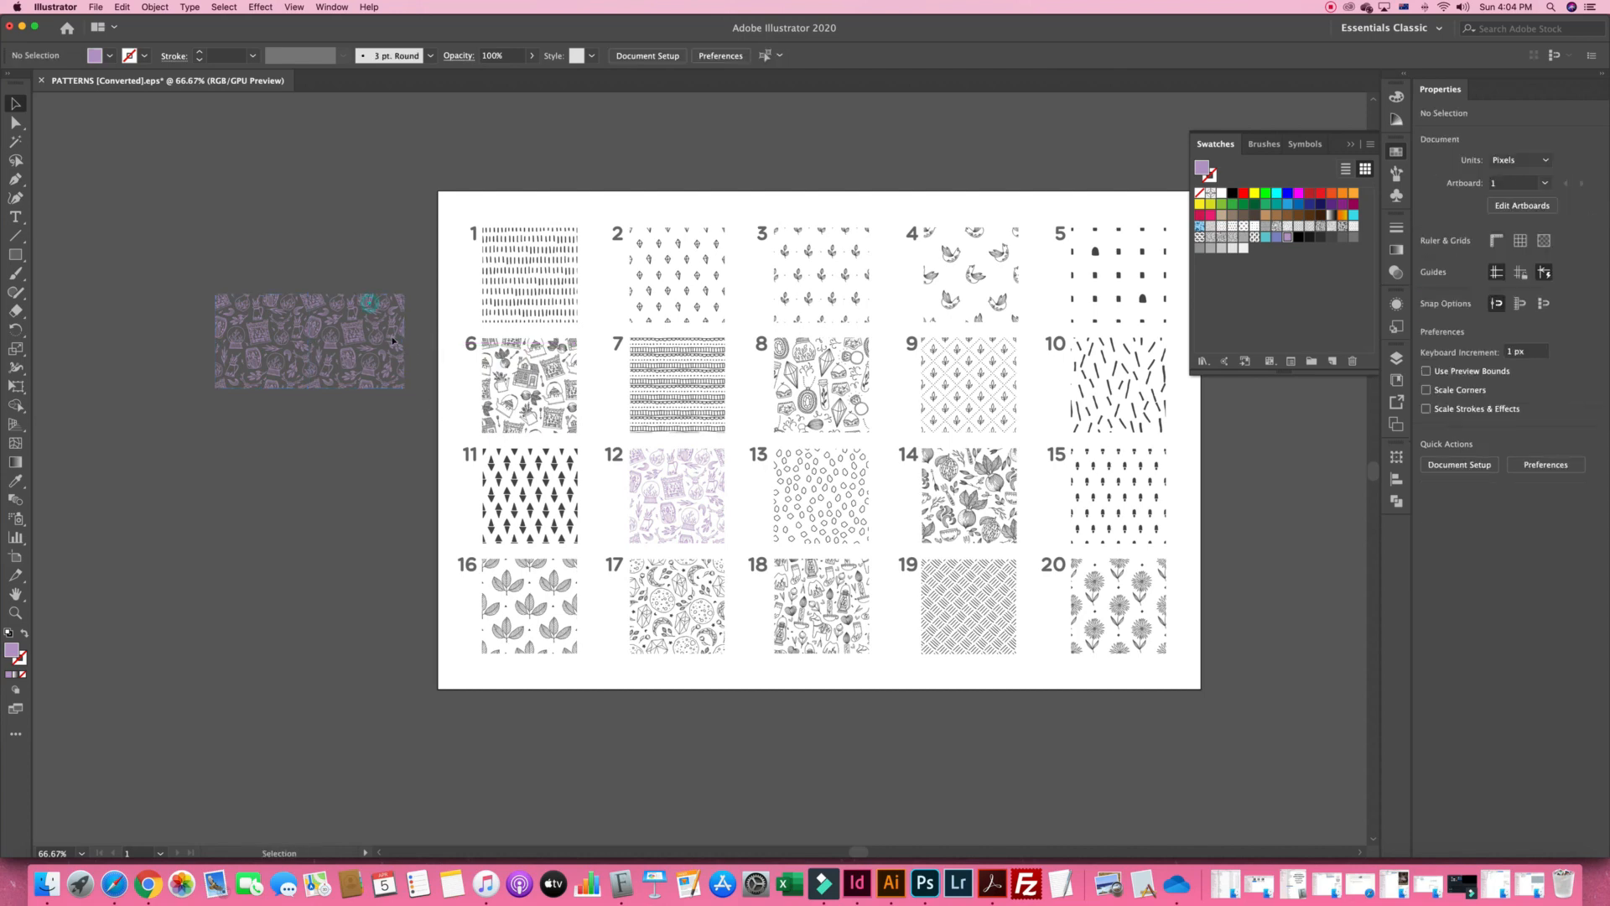
Duplicate the two-tile row directly beneath itself to build a 2 × 2 pattern block of about 300 × 300 px
left_click(15, 613)
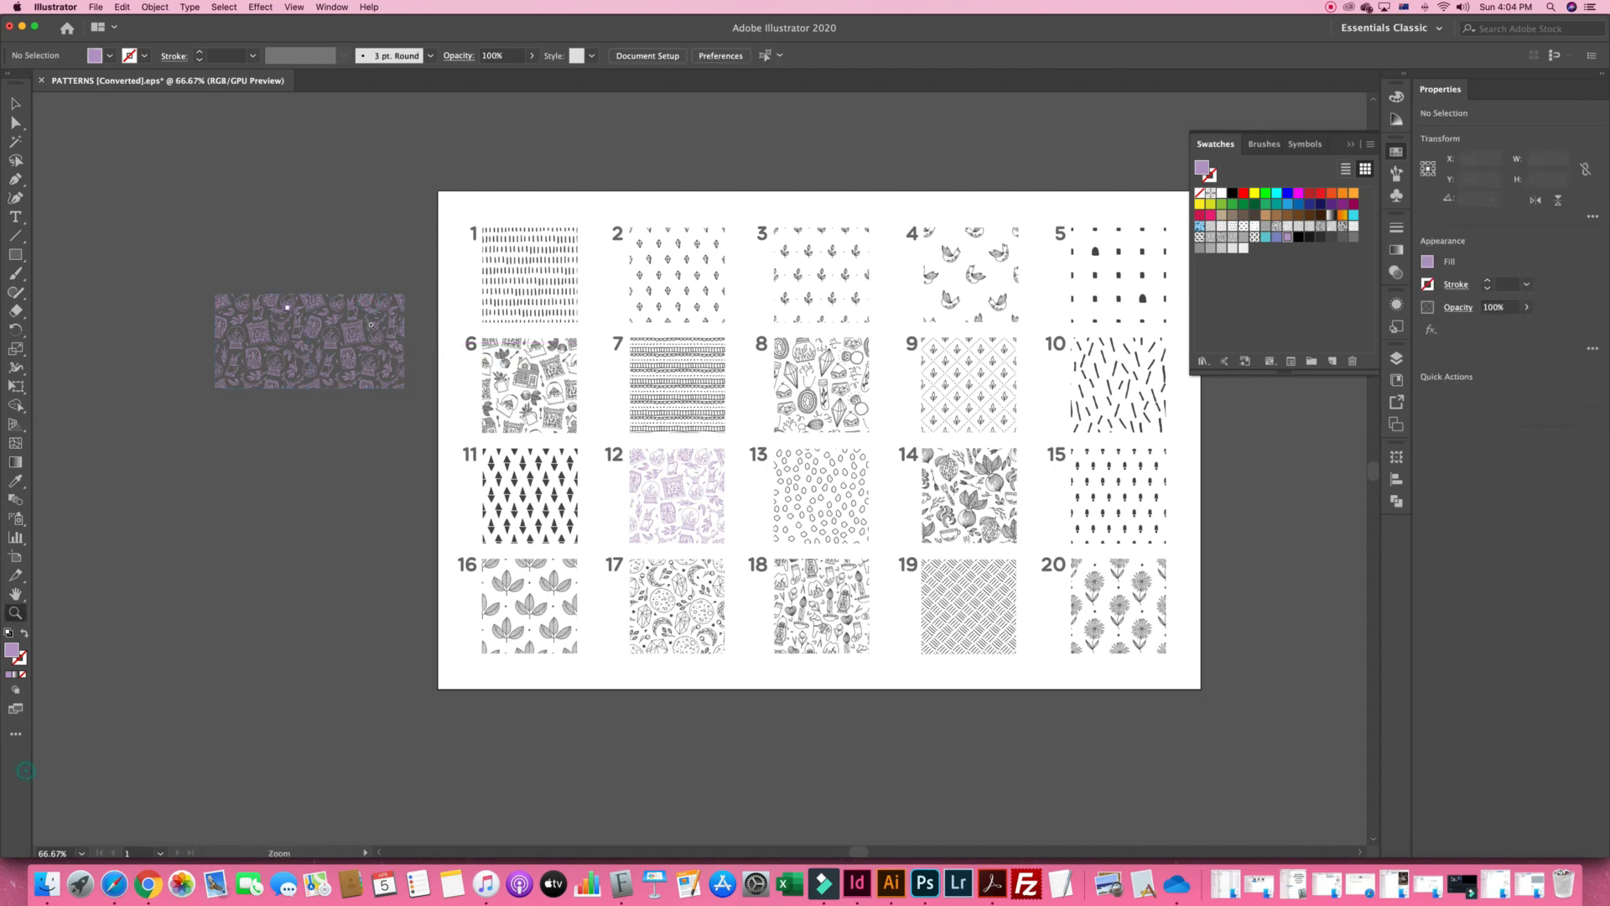
left_click_drag(299, 258, 449, 524)
left_click_drag(407, 452, 651, 608)
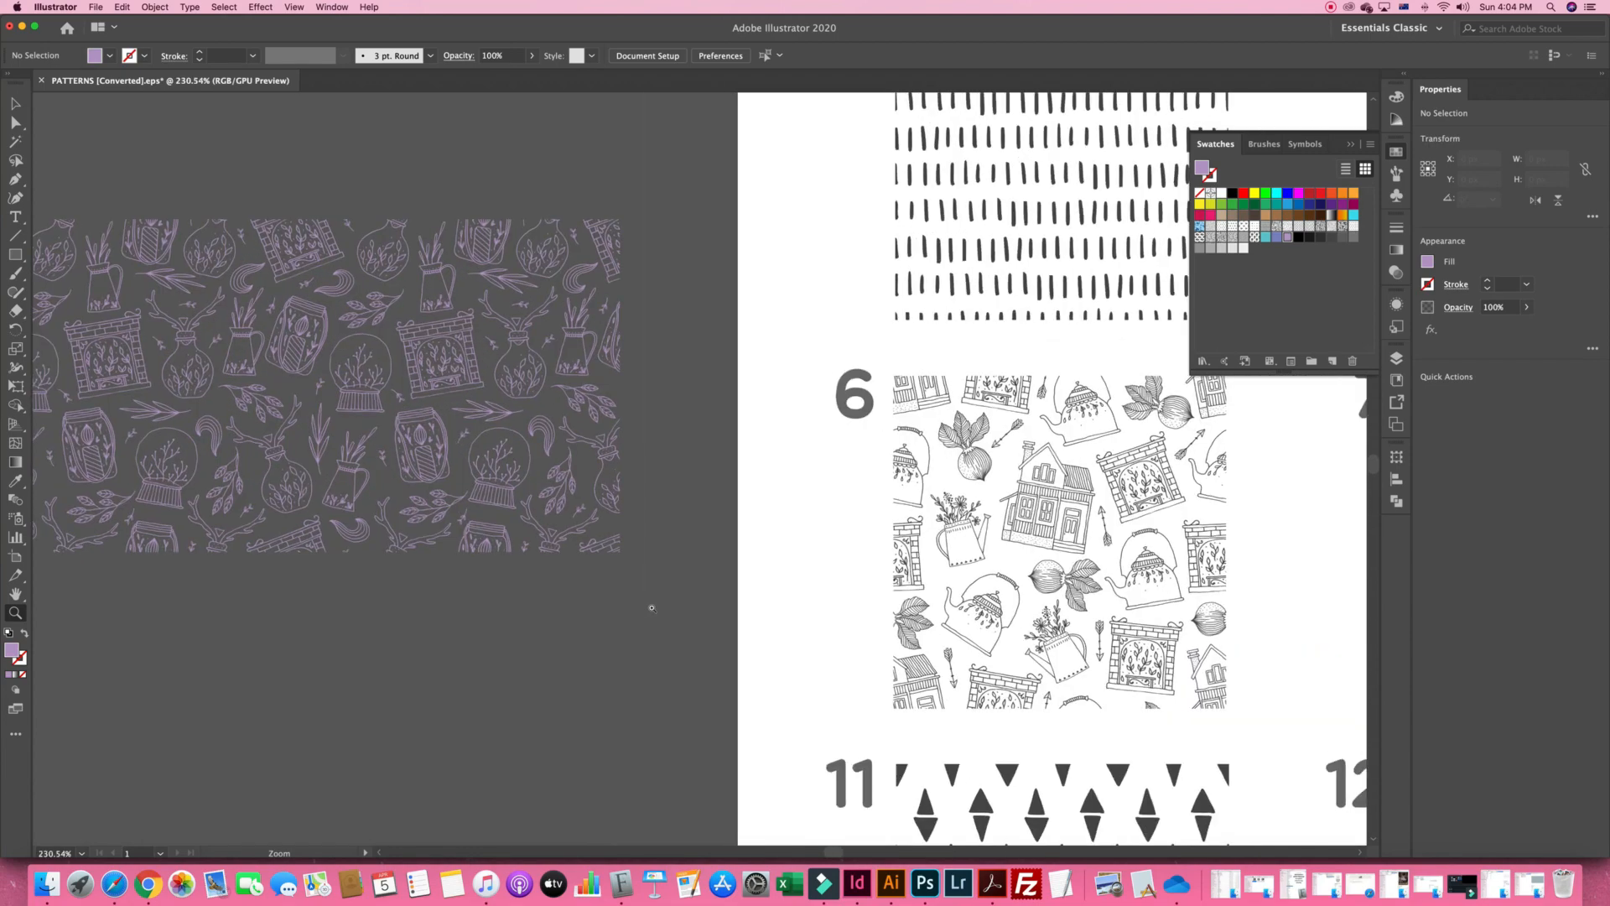
key("v")
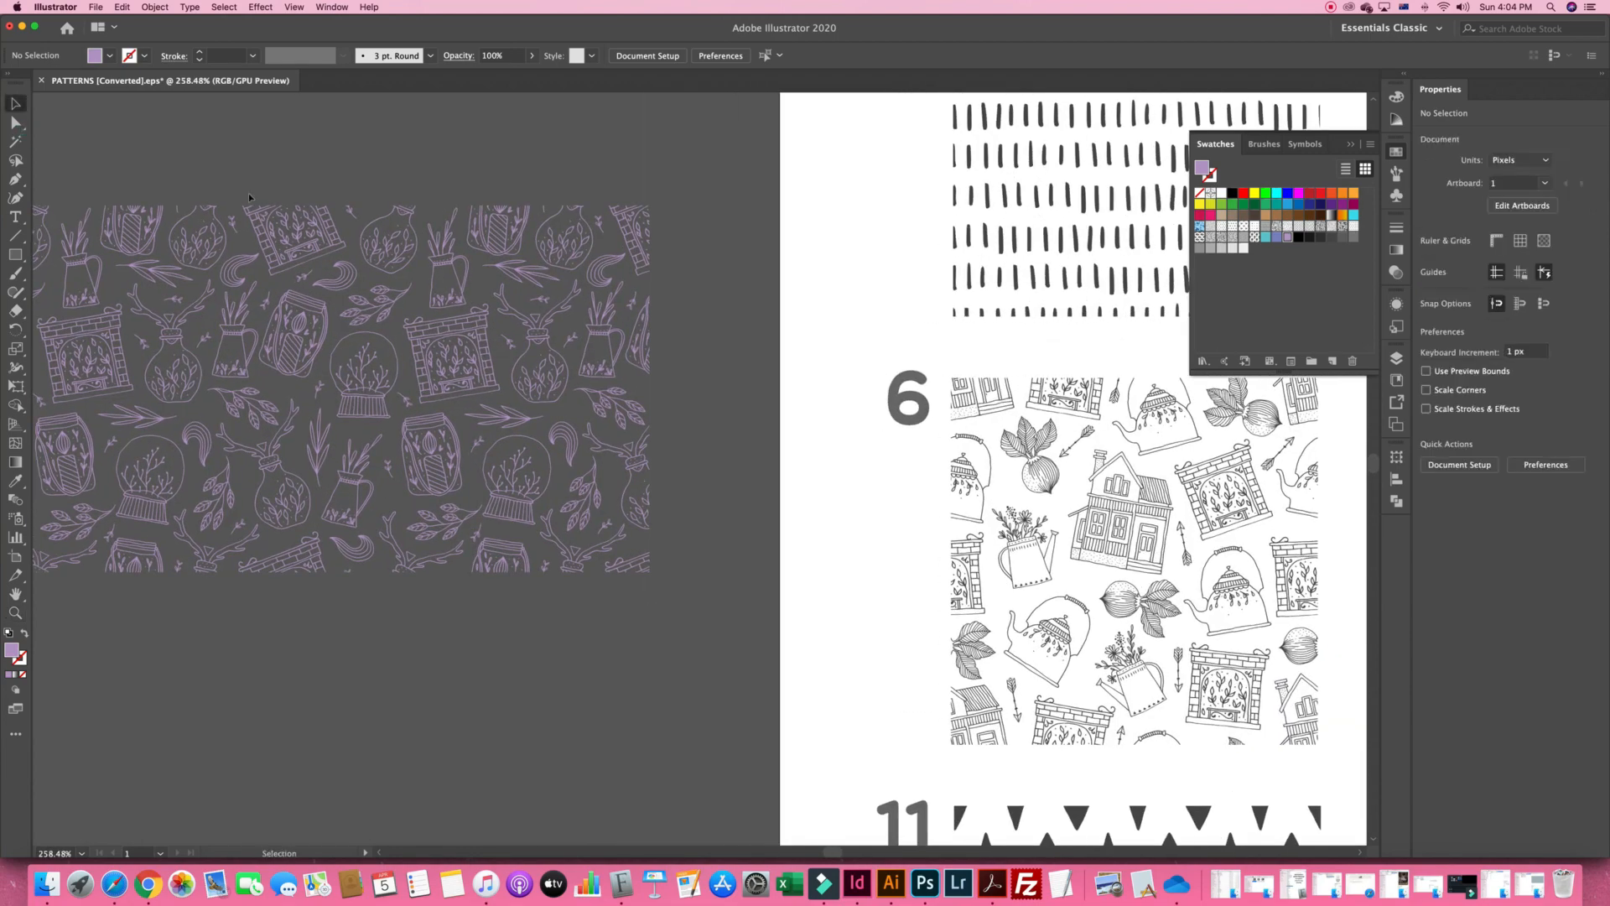
left_click(559, 430)
left_click(352, 174)
left_click(421, 327)
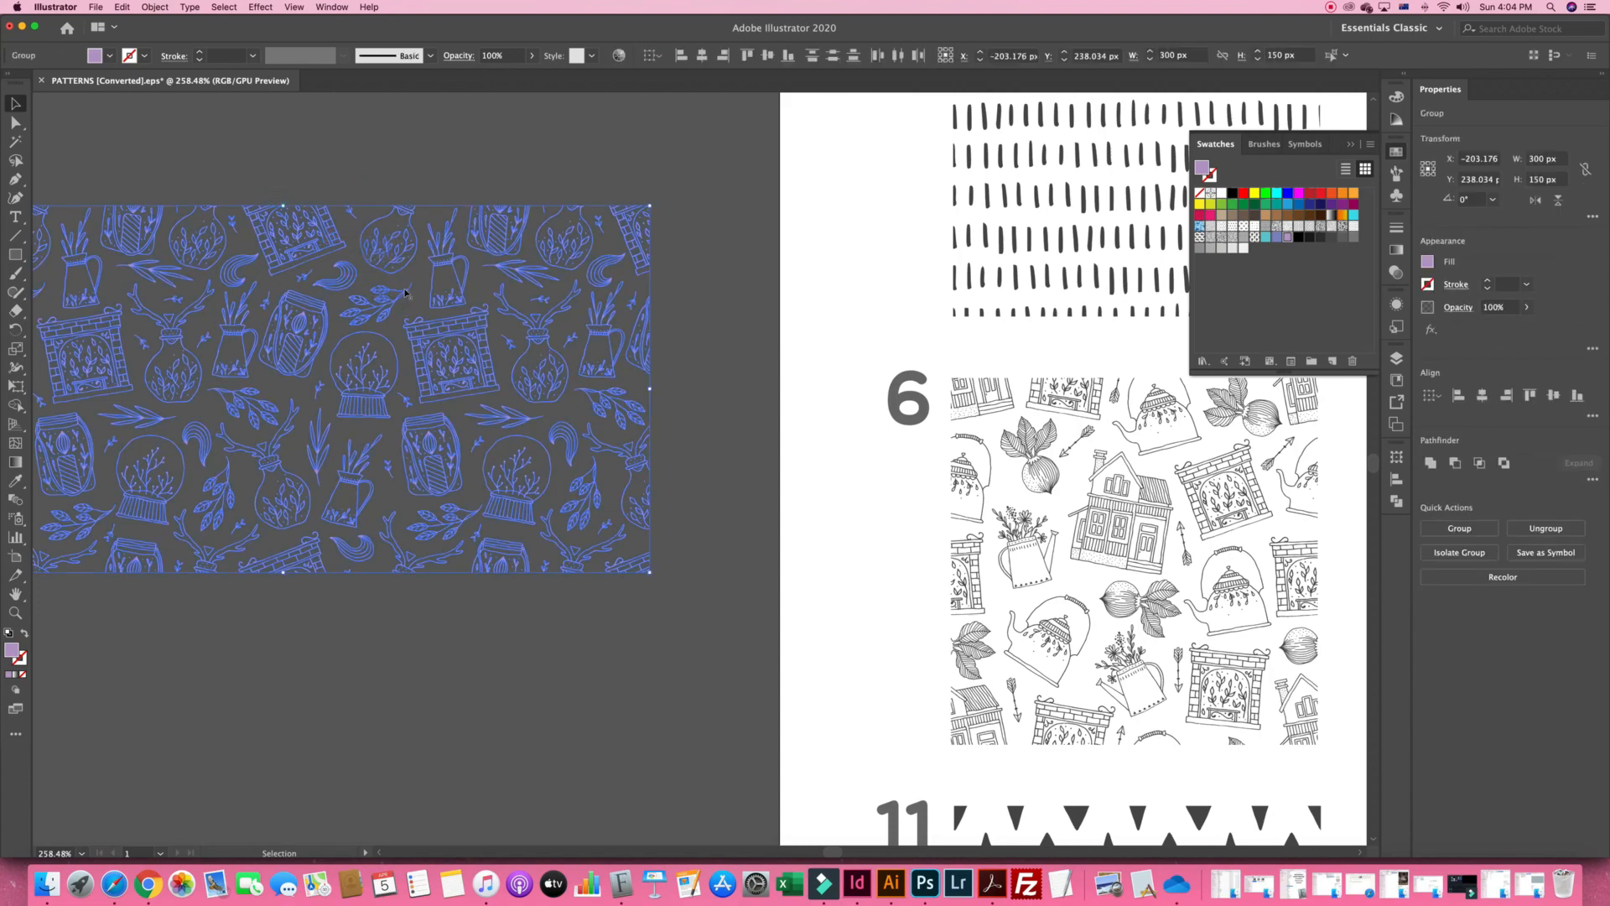
left_click_drag(405, 302, 317, 753)
left_click(867, 625)
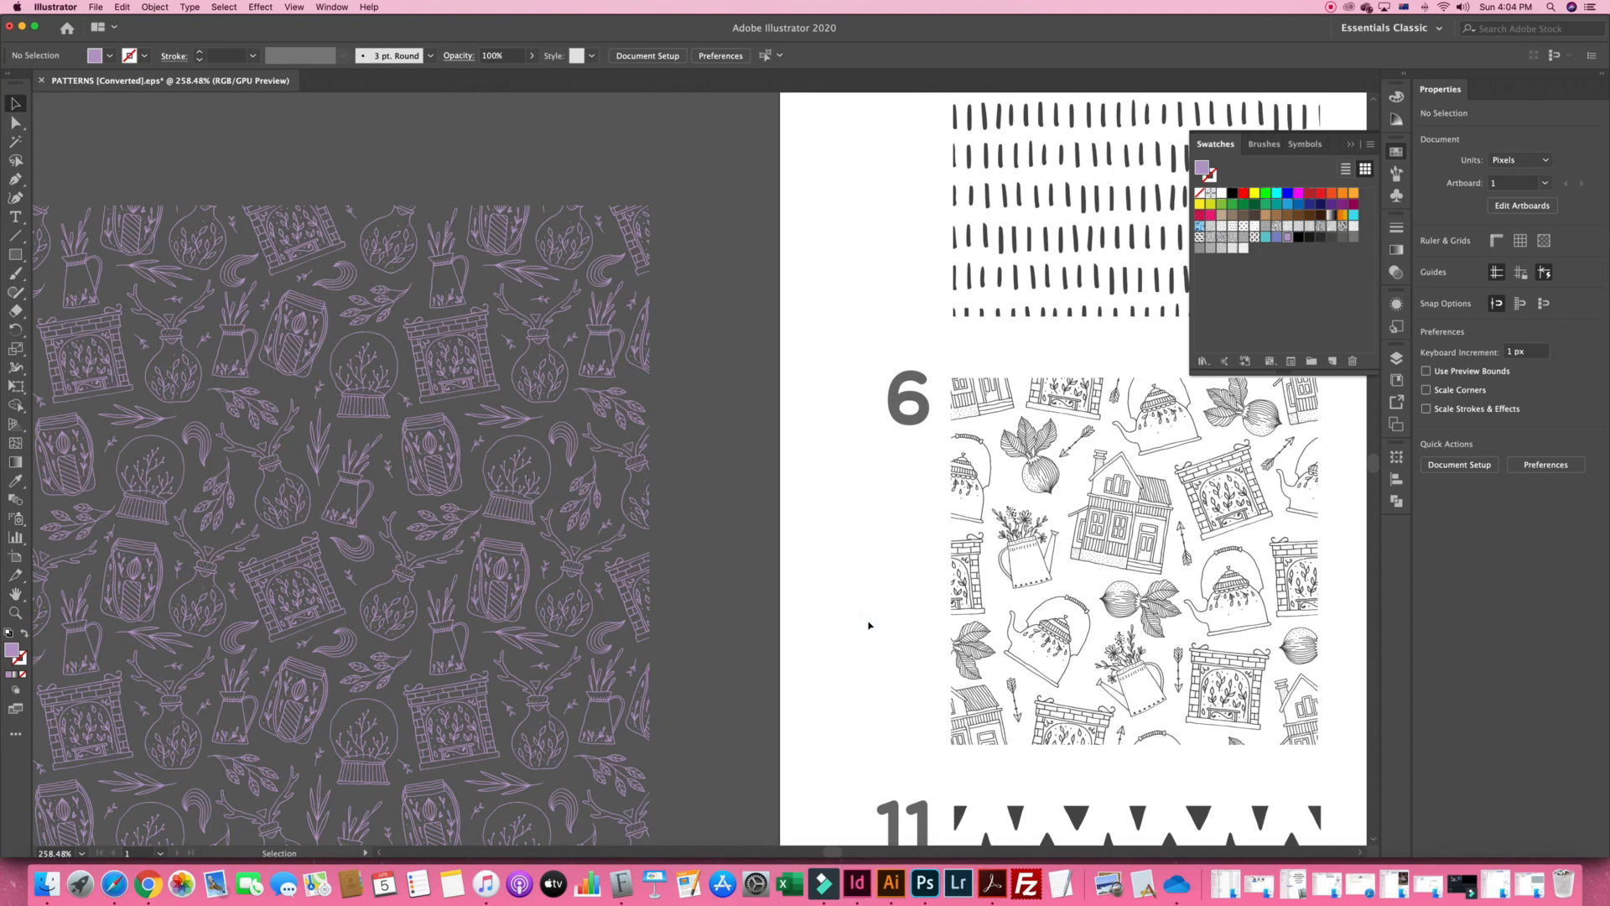
Group the four lavender tiles into a single pattern block and copy it
key("a")
key("super+minus")
key("super+minus")
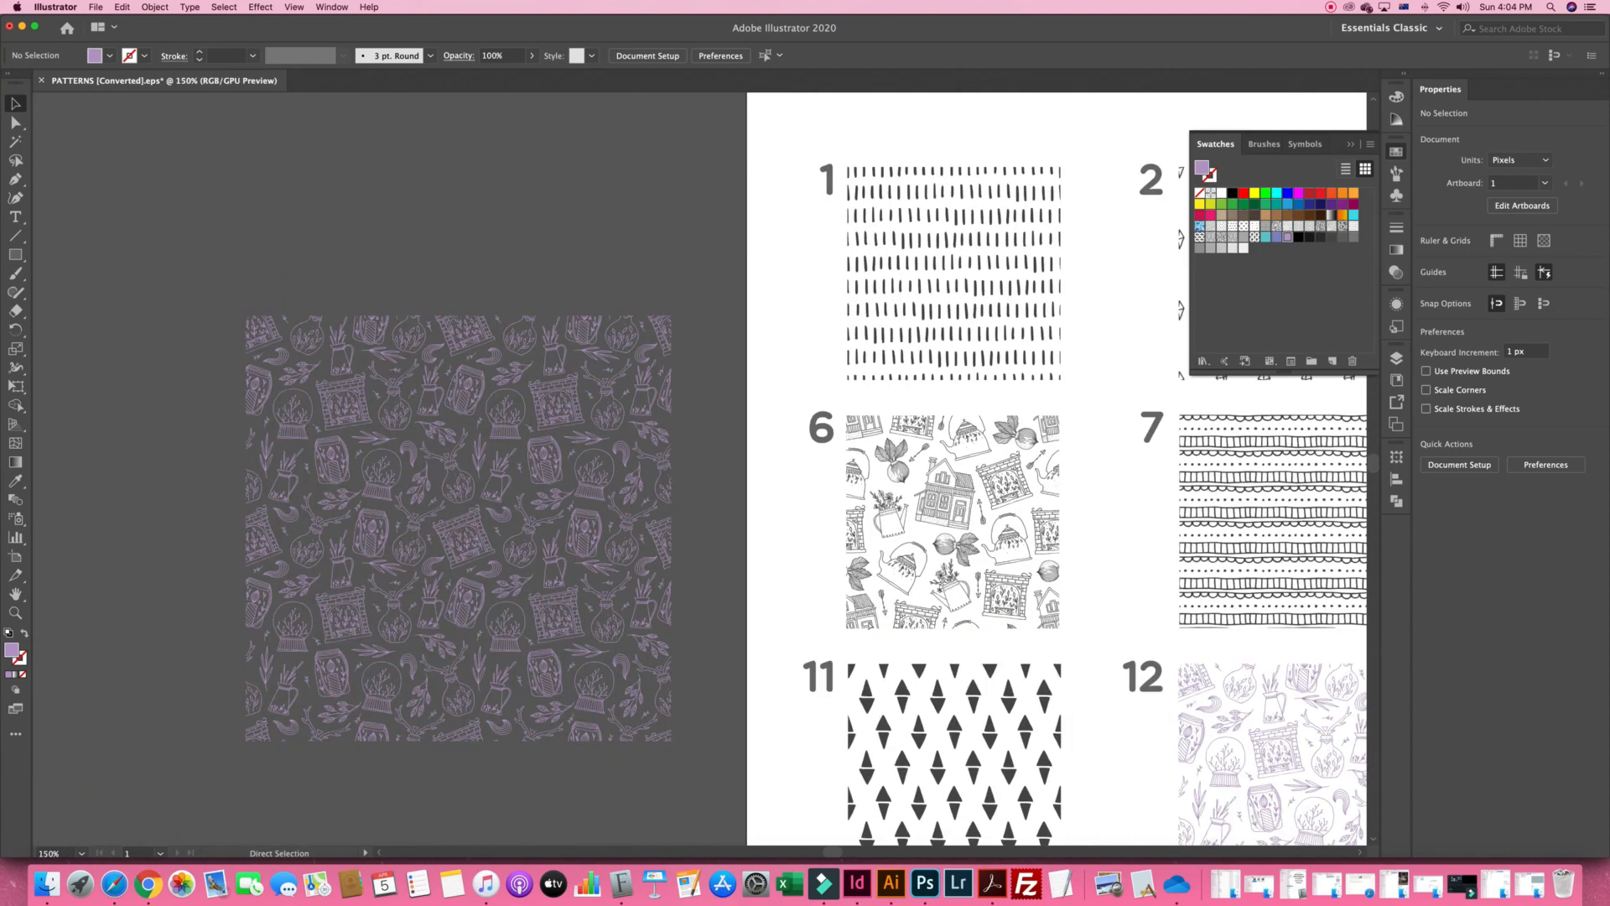
left_click(557, 537)
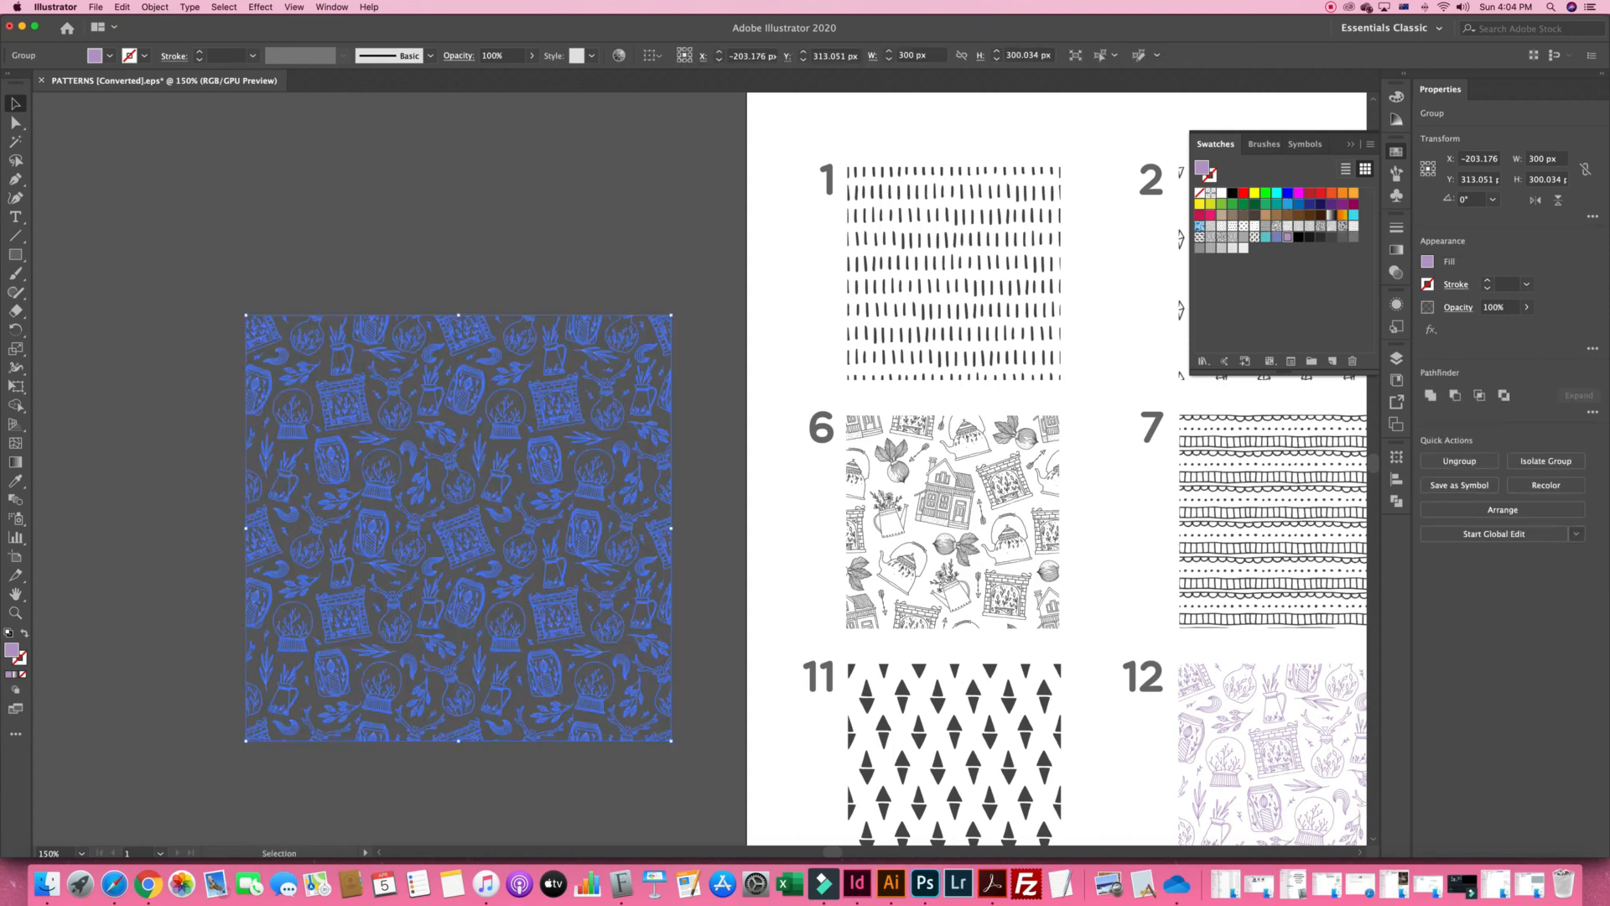
key("a")
key("v")
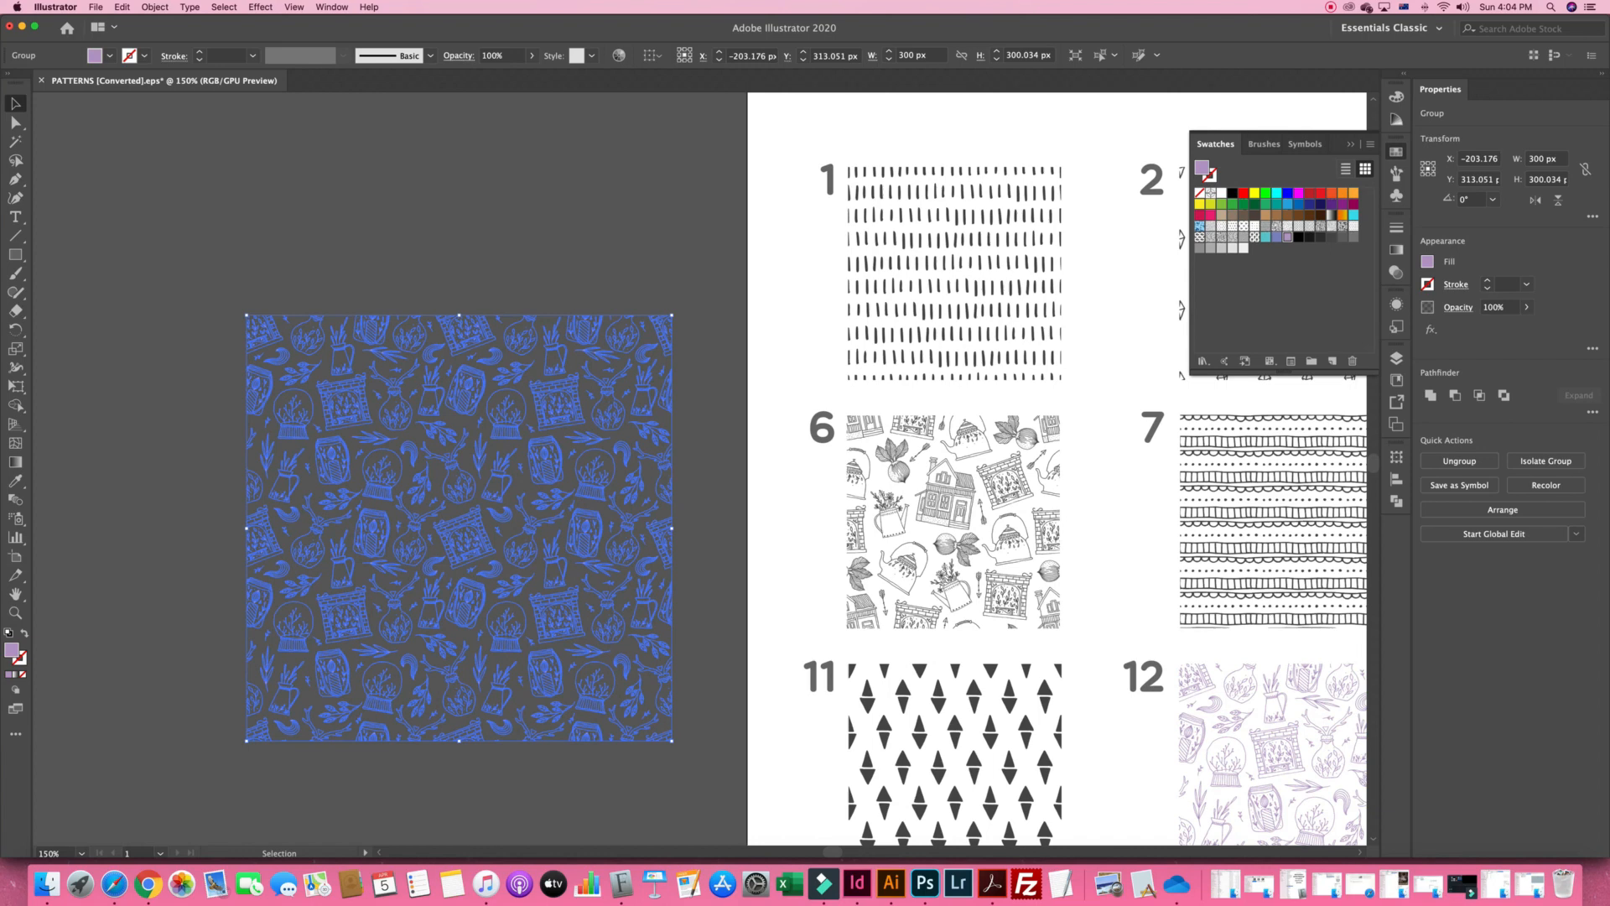
Switch to InDesign, paste the pattern onto the My Best Year Ever! page as embedded EPS, and move it to the page's upper-left corner
left_click(856, 882)
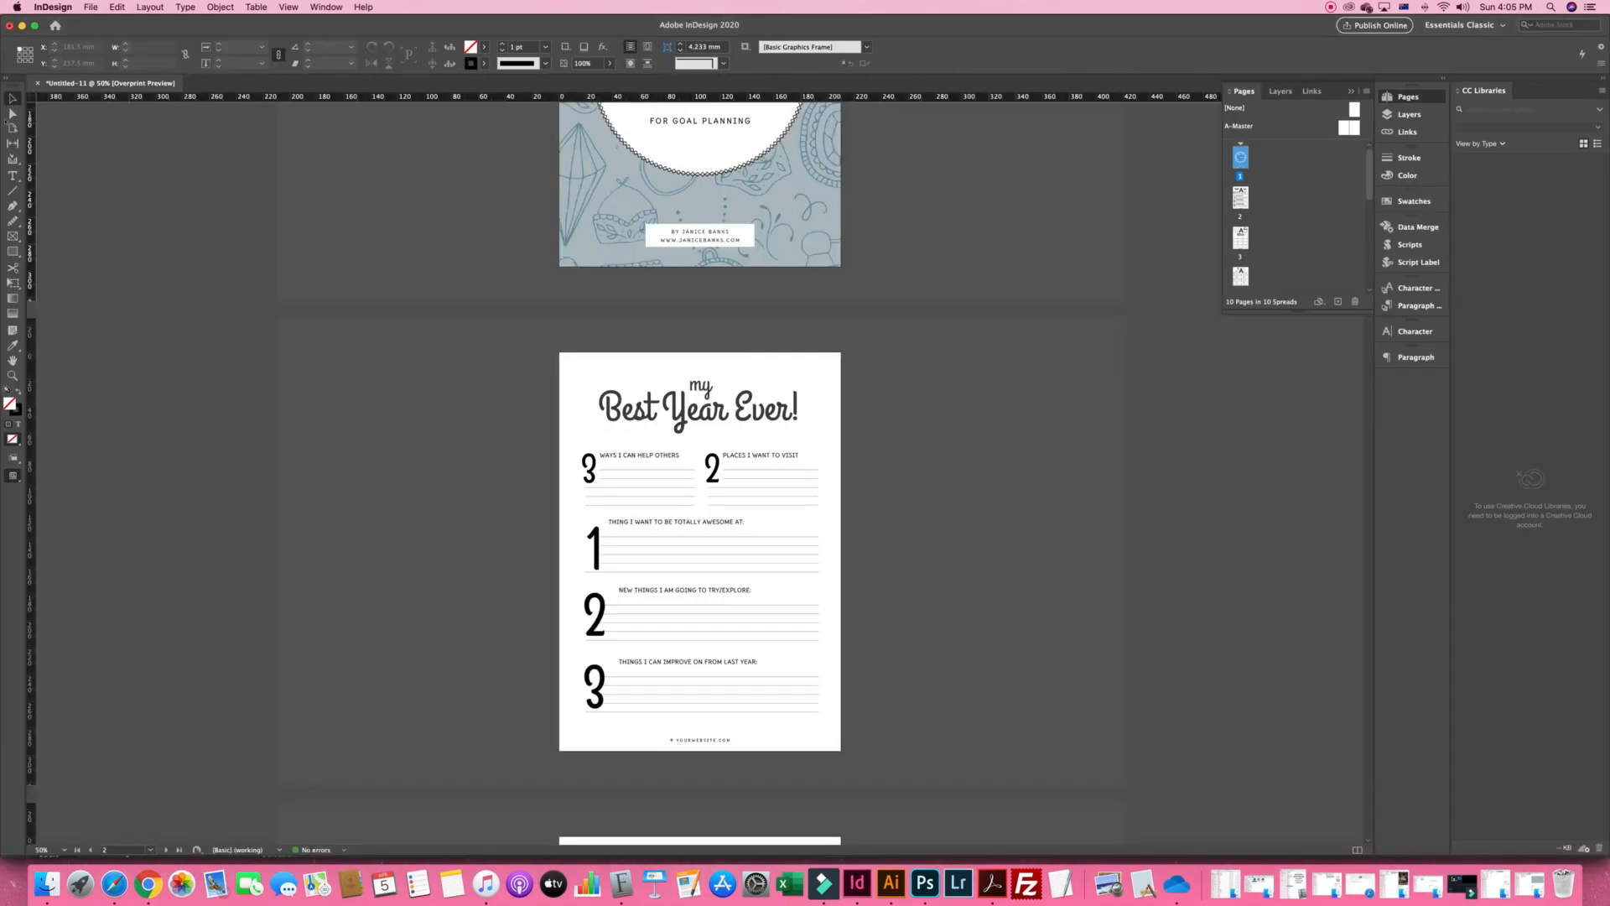
left_click(1018, 543)
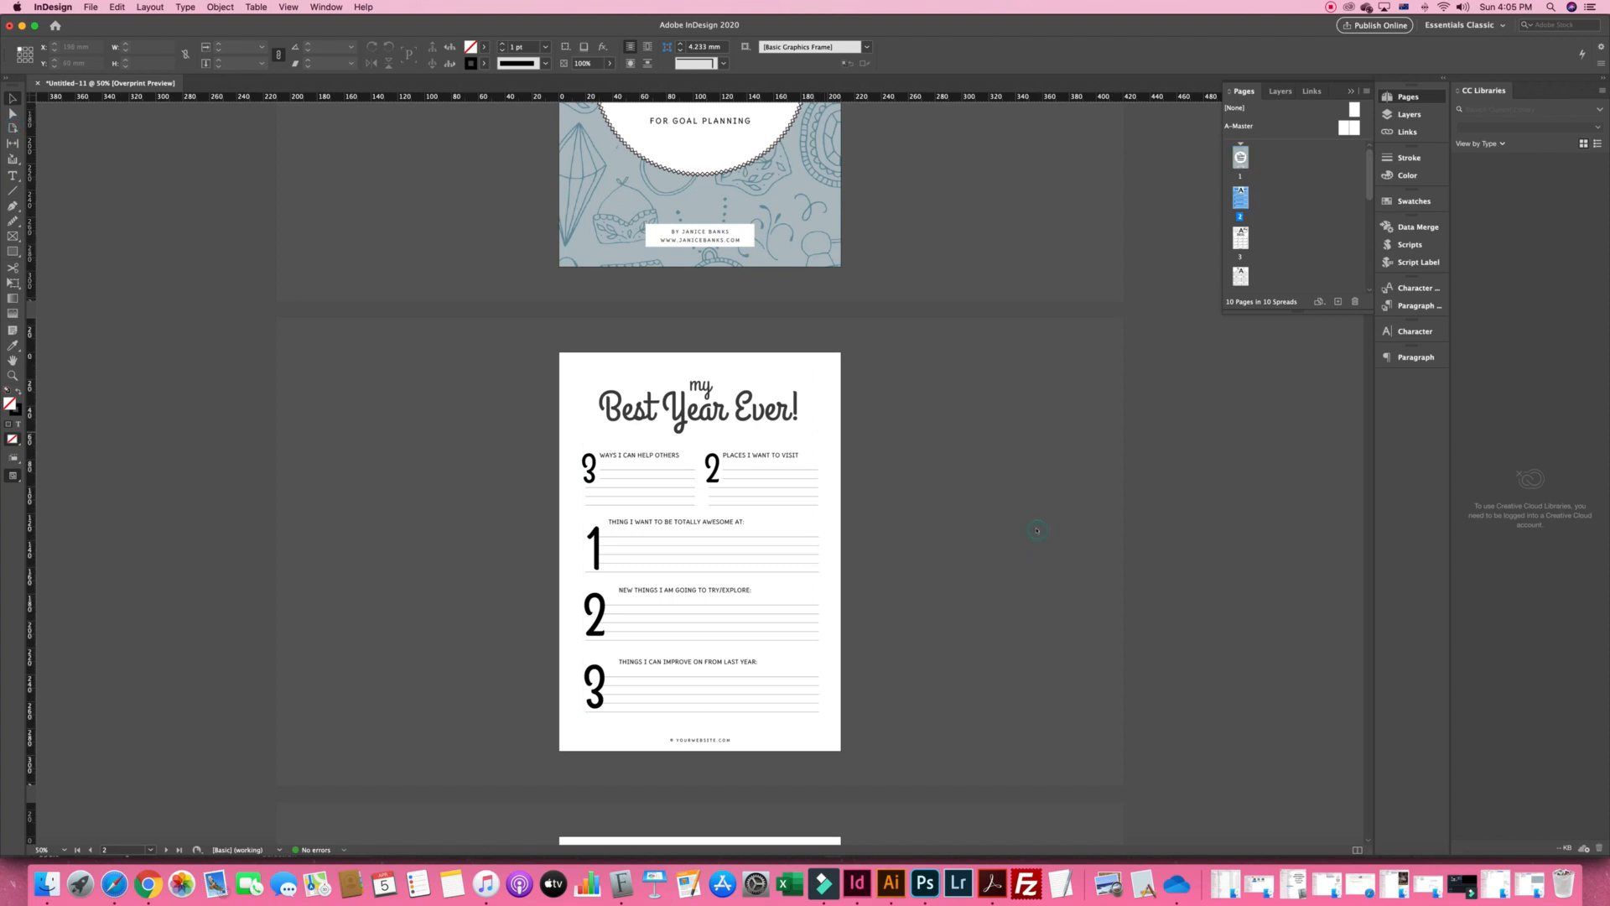
key("super+v")
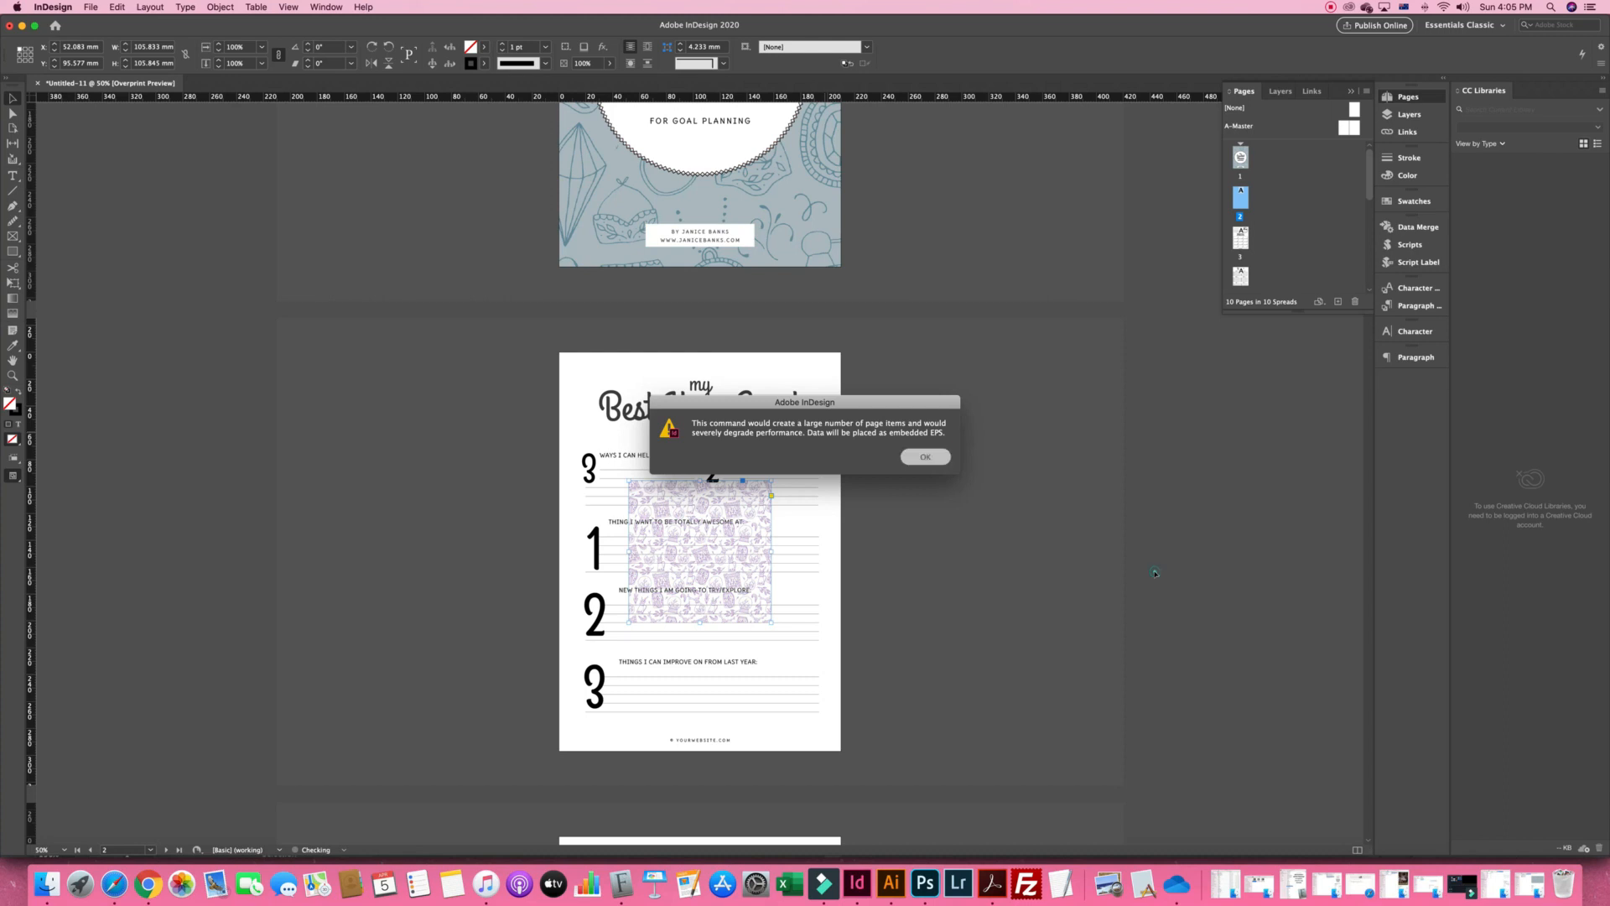
key("Return")
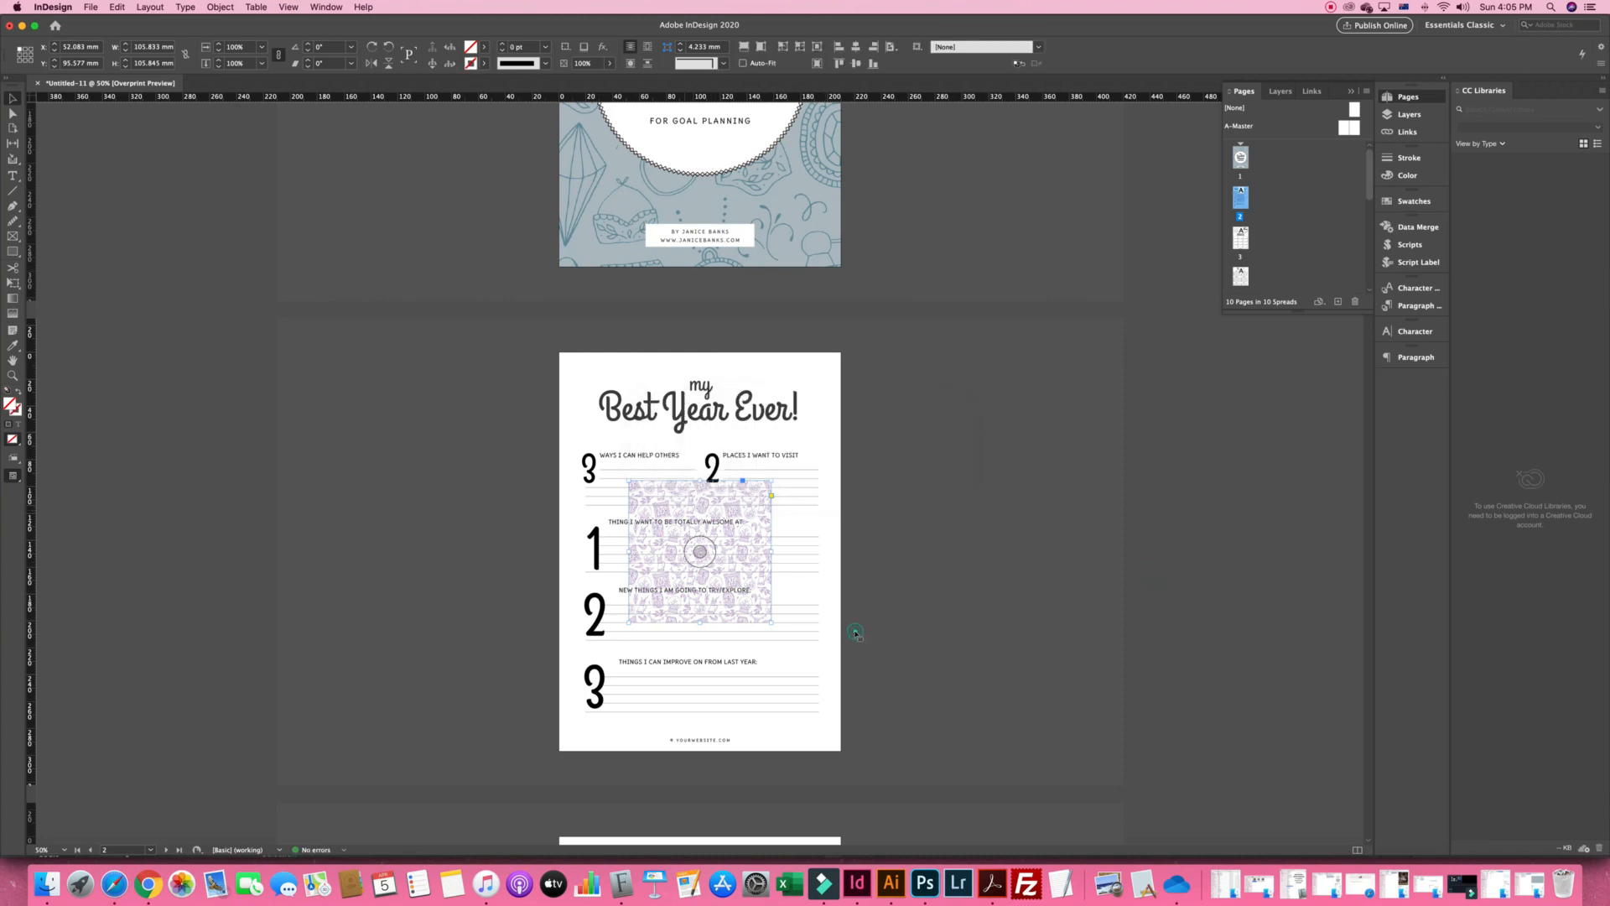
left_click_drag(678, 501, 608, 373)
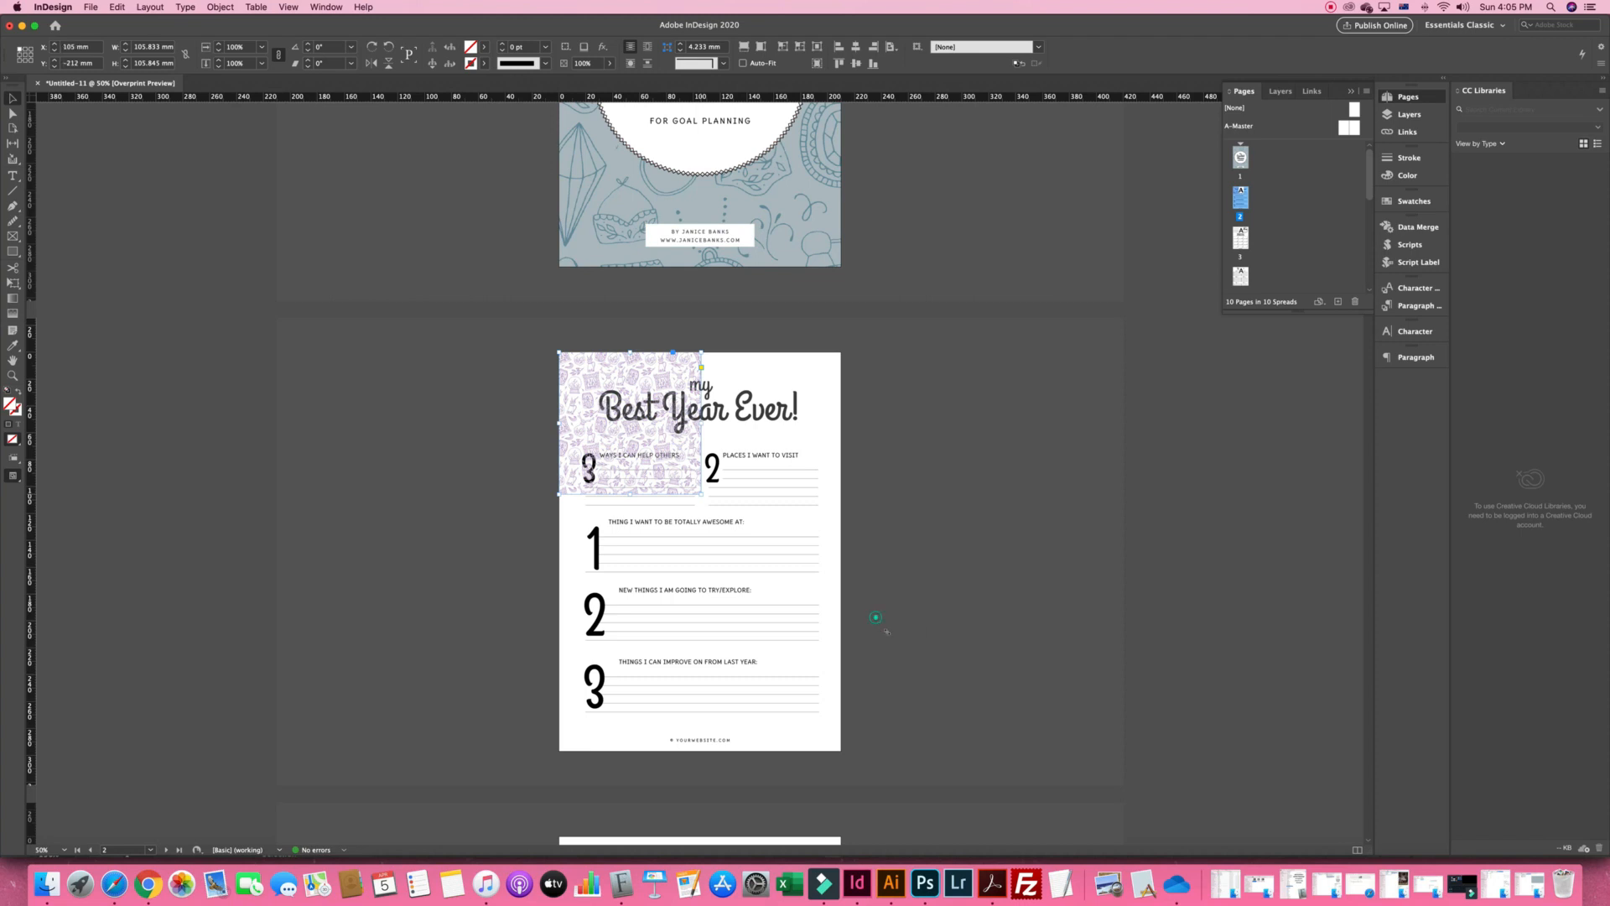
left_click_drag(701, 494, 911, 686)
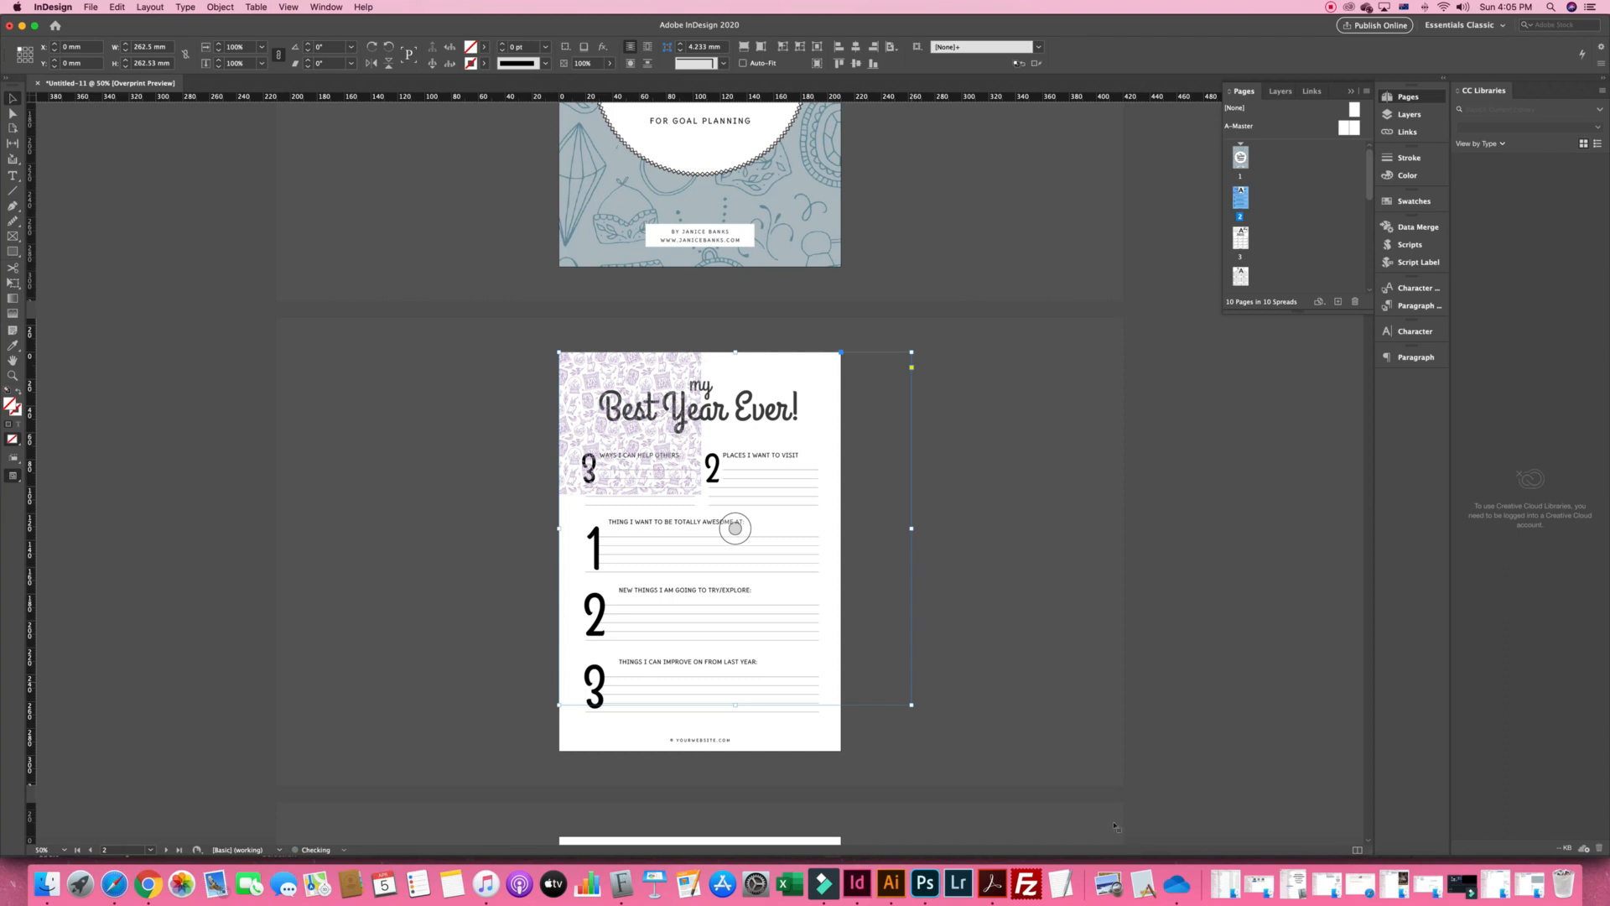
key("super+z")
left_click(795, 413)
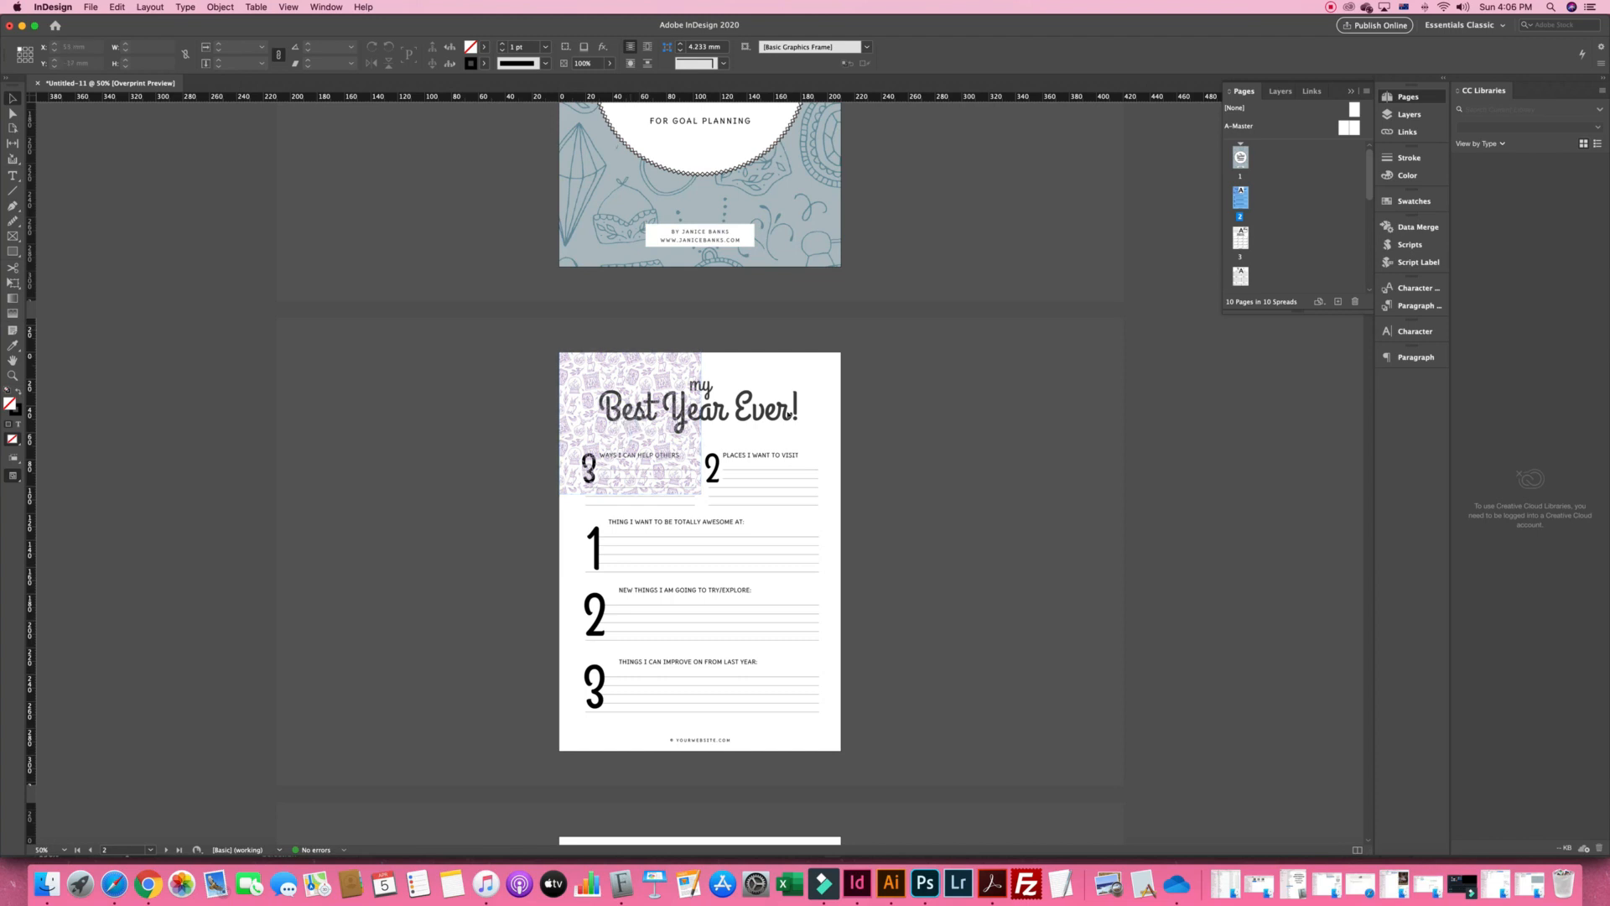
Scale the lavender pattern to about 296.9 × 296.9 mm to cover the page's full height and center it horizontally on the page
left_click(794, 456)
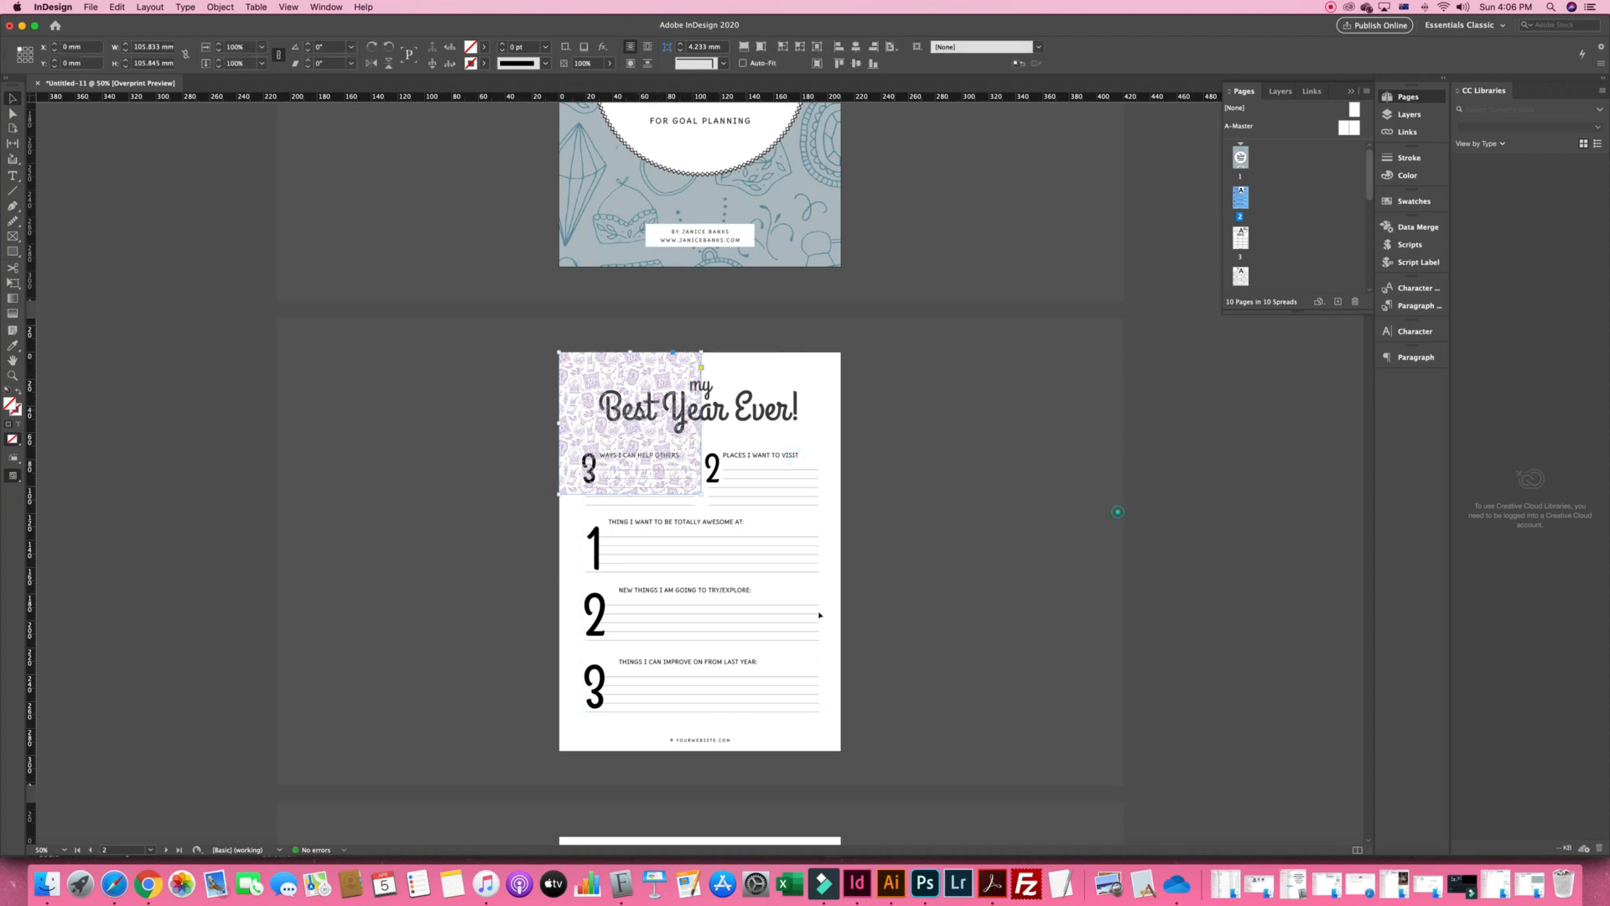
left_click(819, 456)
left_click(820, 454)
left_click_drag(701, 494, 958, 698)
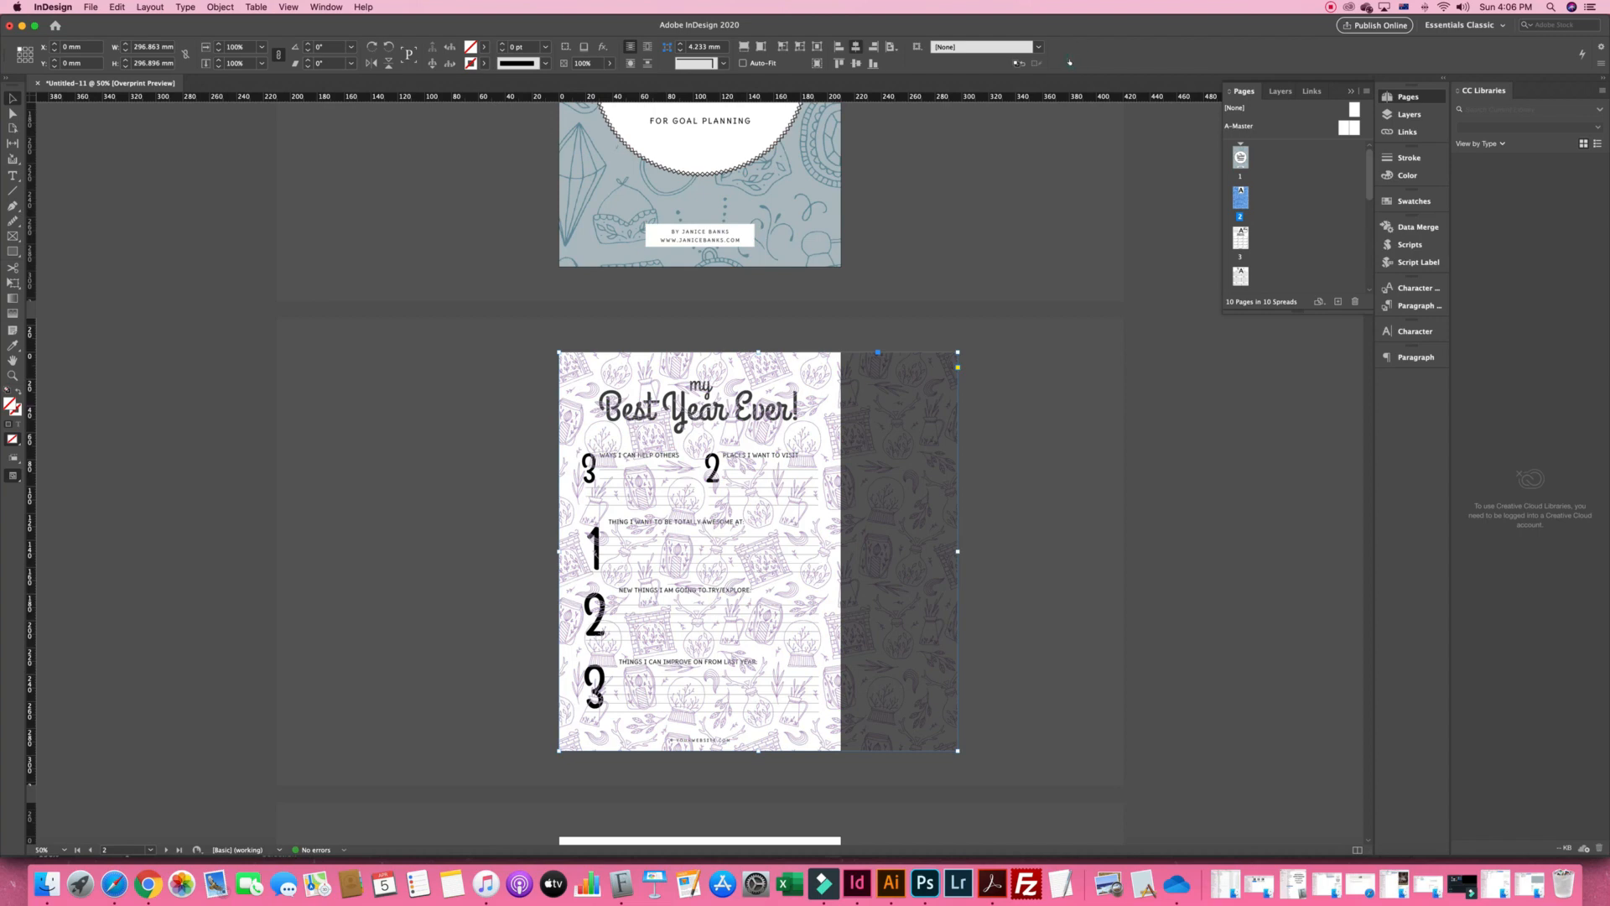
left_click(856, 46)
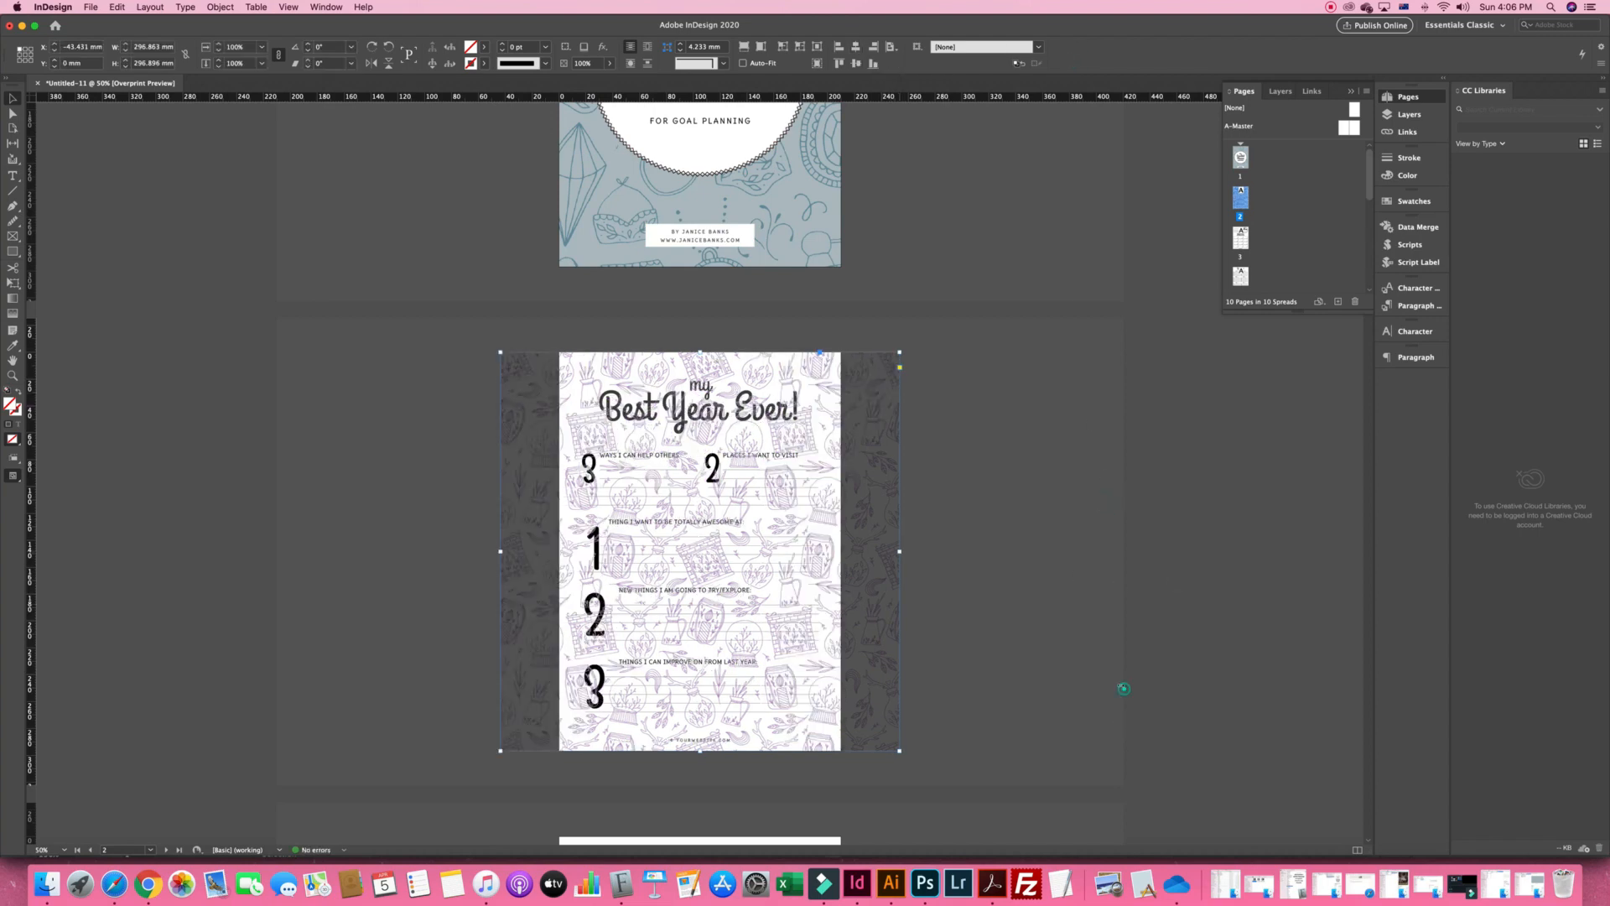
Crop the lavender pattern's frame at both sides to the page's 210 mm width and send it behind the planner text
left_click_drag(900, 551, 840, 539)
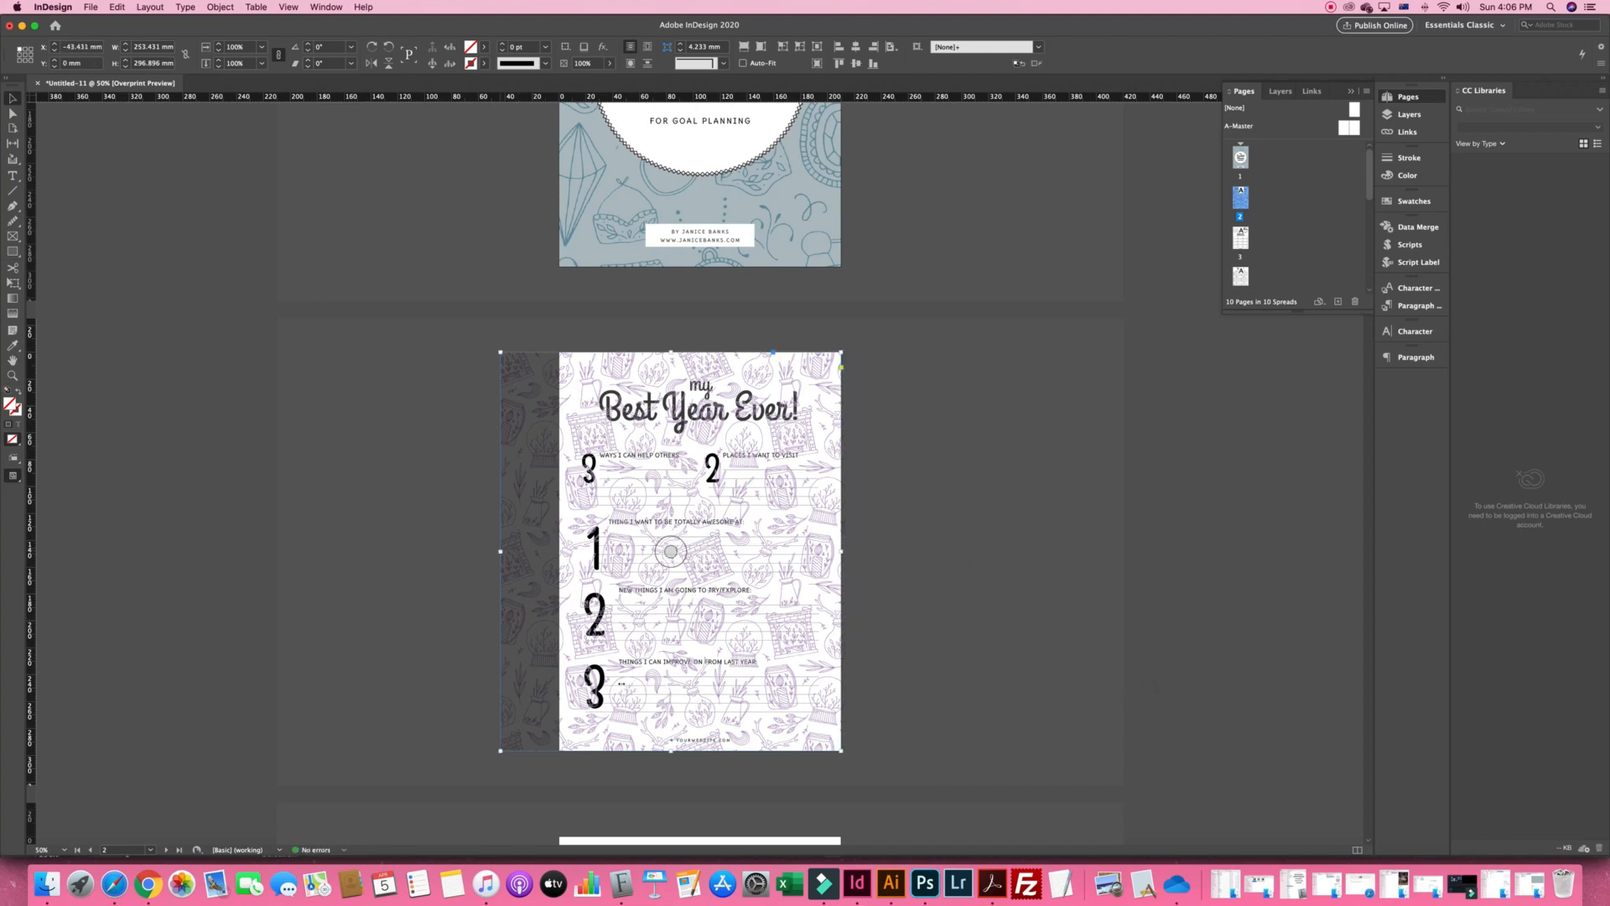
left_click_drag(501, 551, 559, 520)
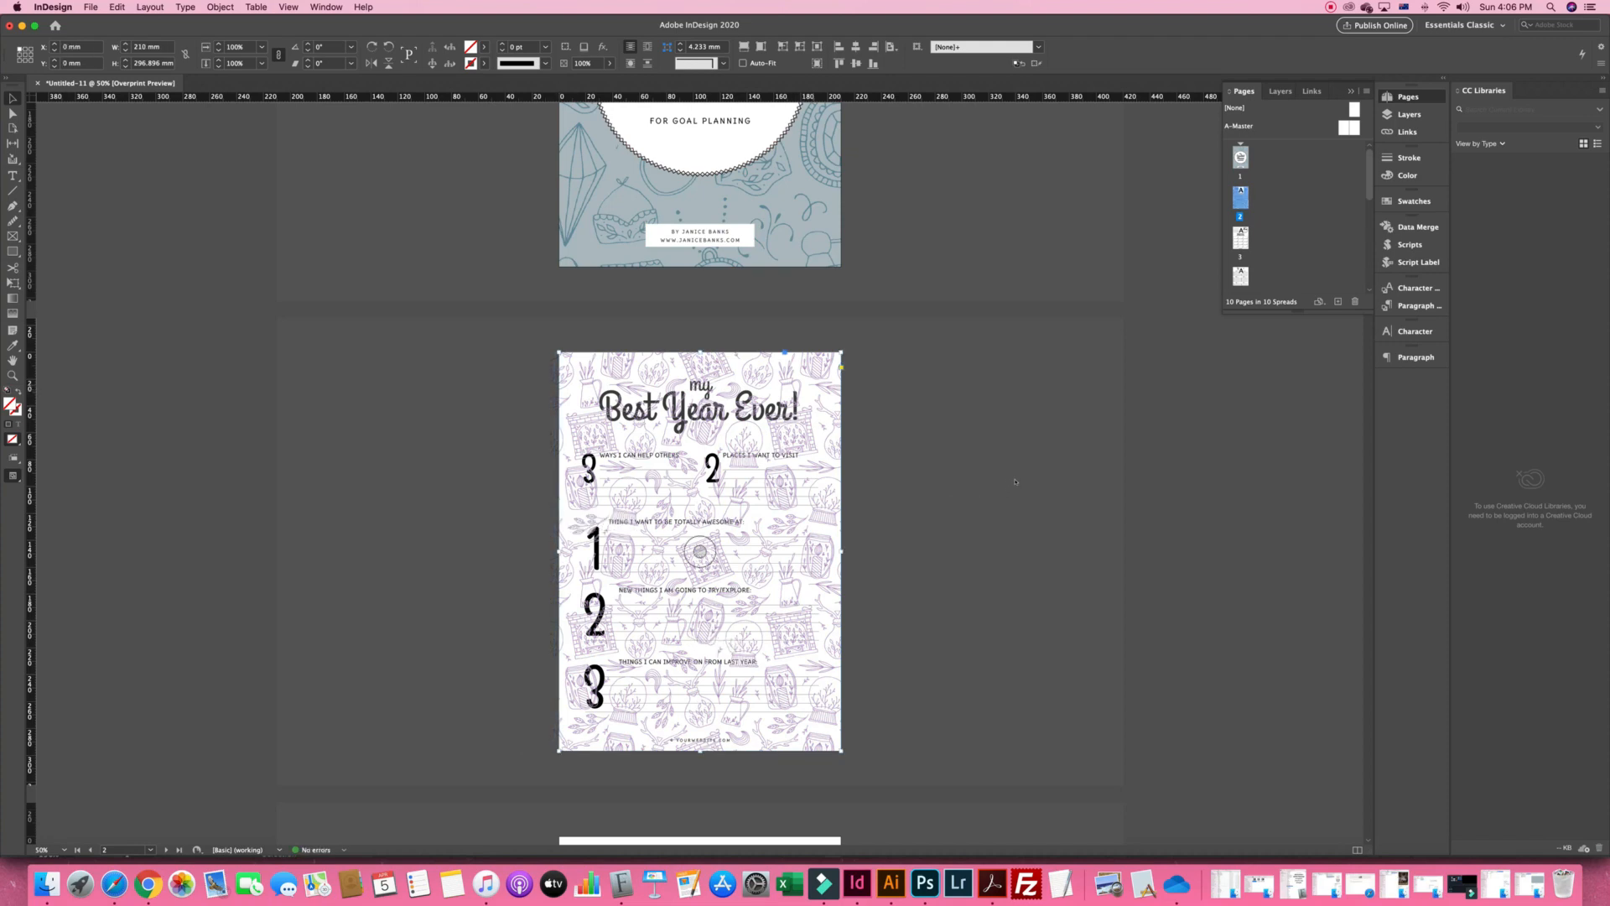
right_click(814, 391)
mouse_move(880, 495)
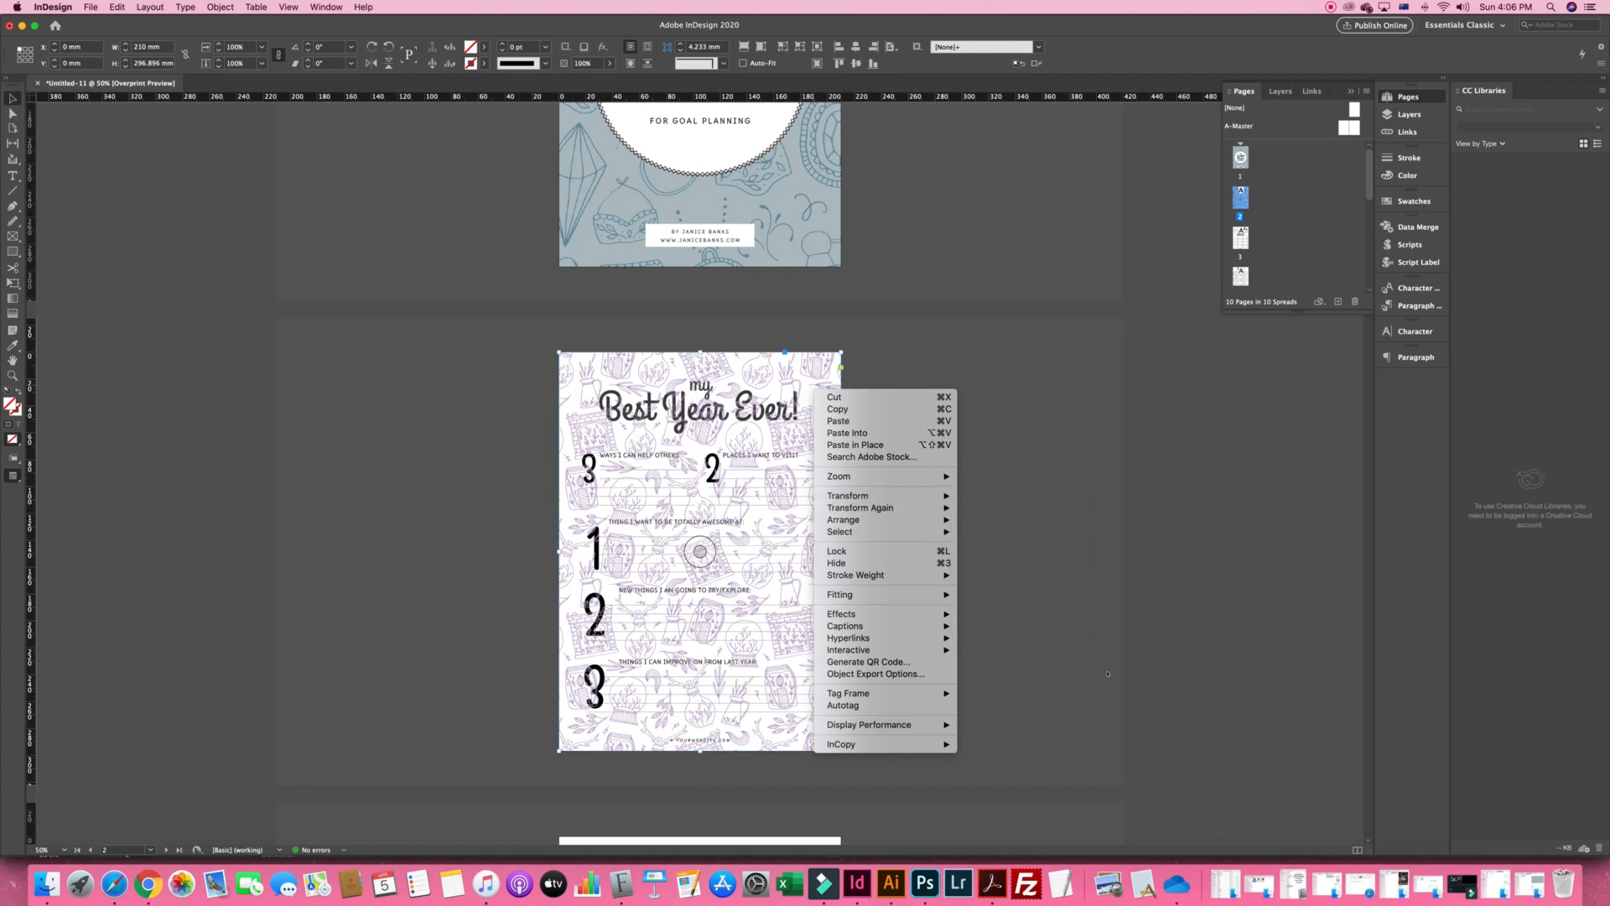
key("Return")
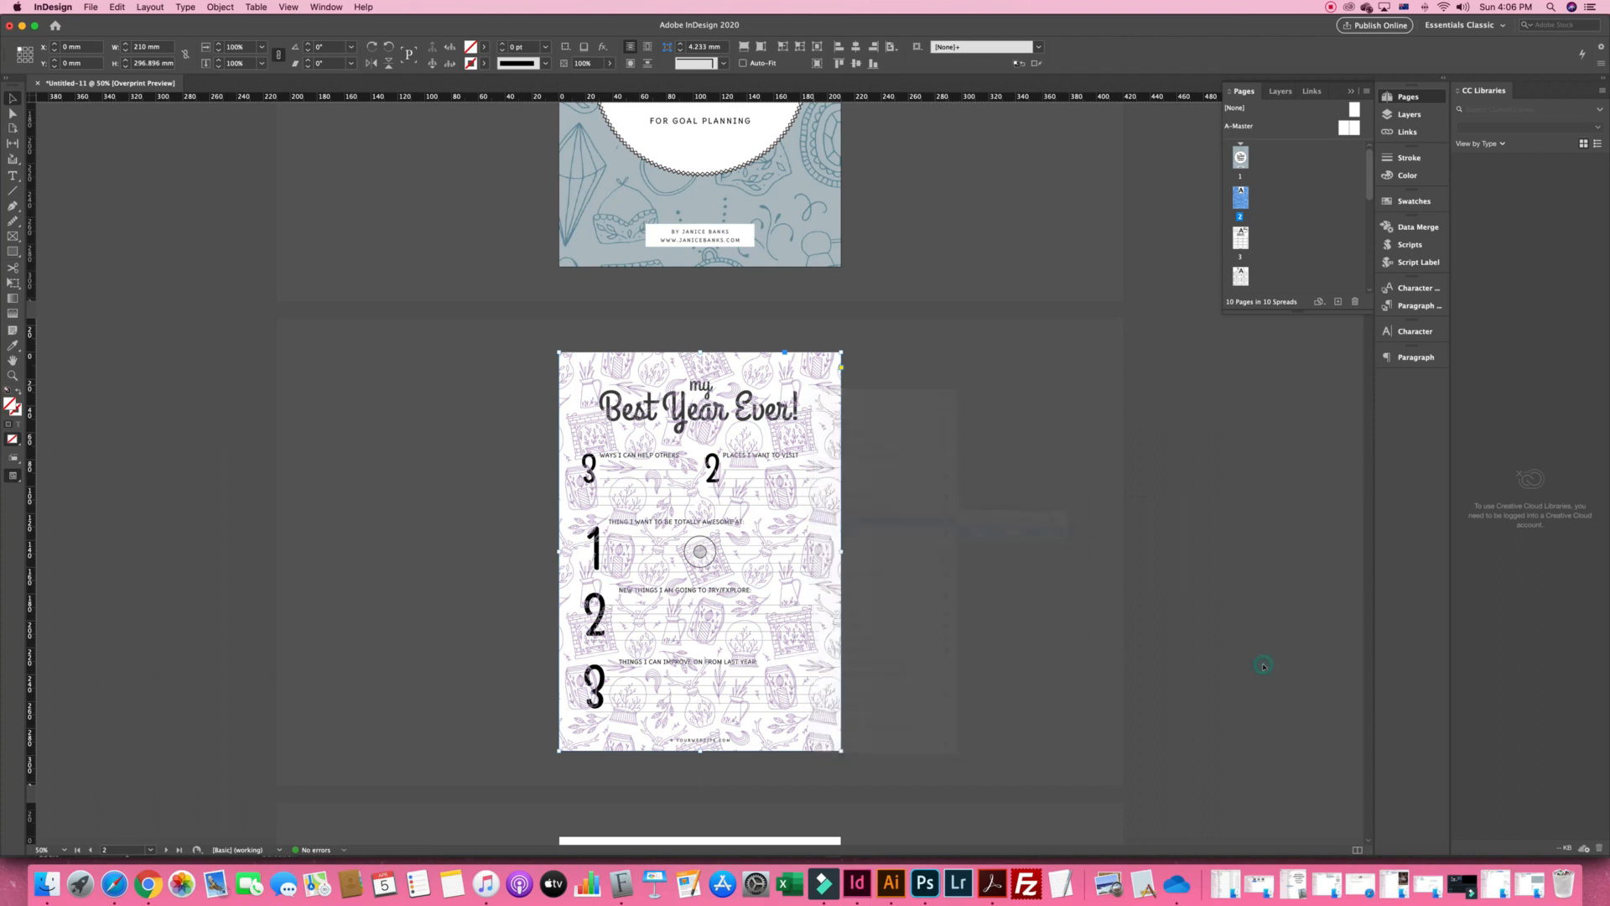
left_click(1263, 667)
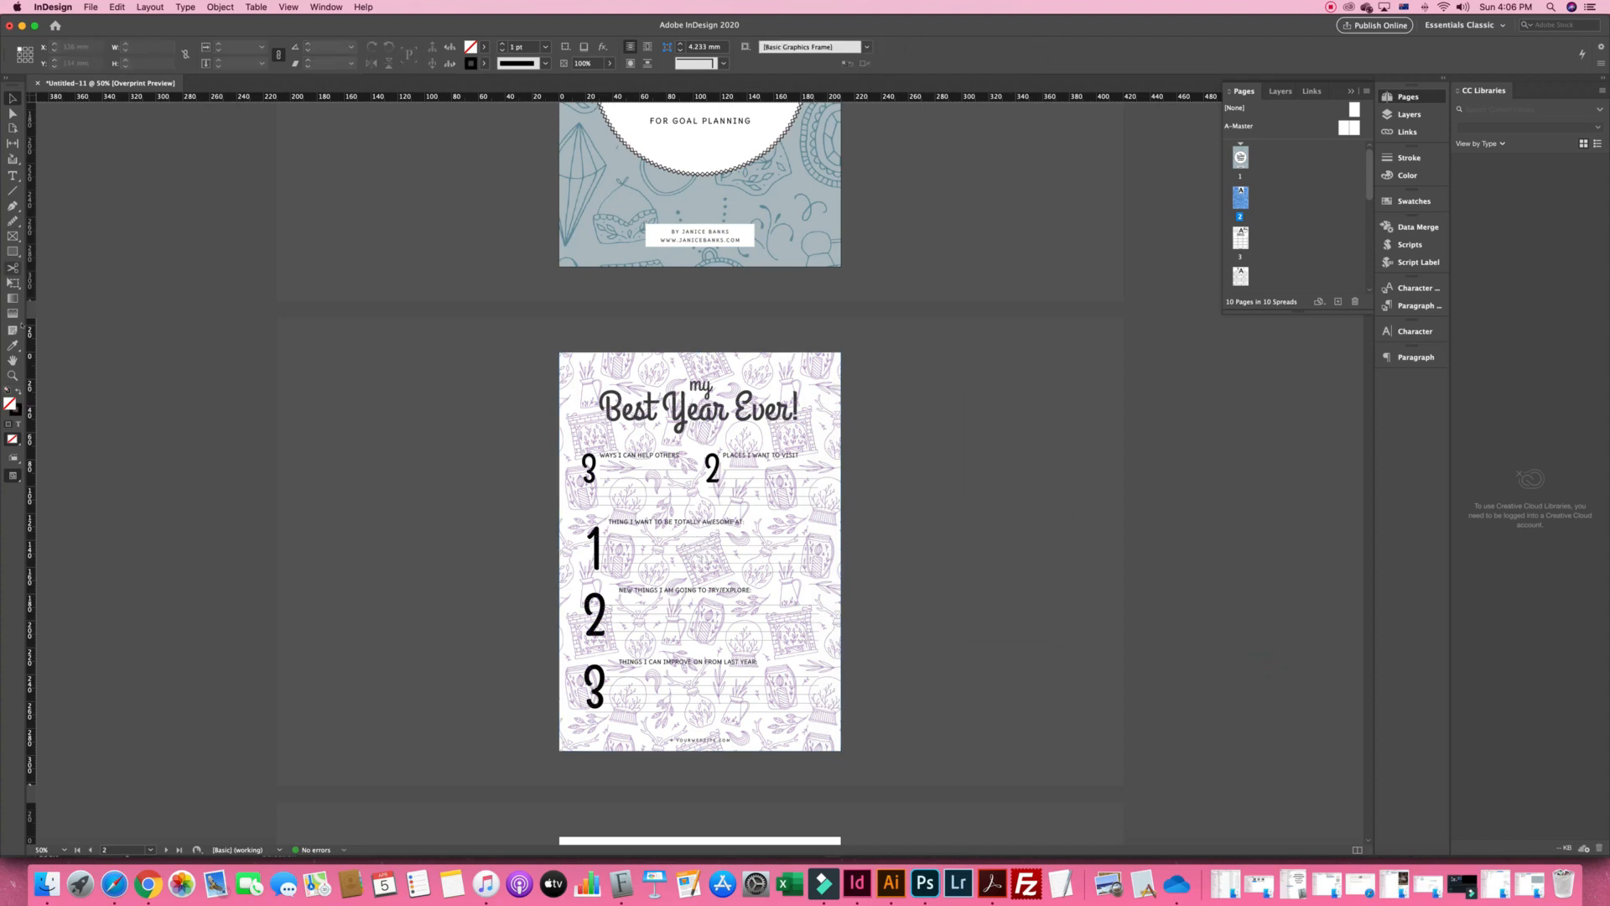
Draw a rectangle about 184 × 278 mm just inside the page edges, filled with Paper and with no stroke
left_click(12, 252)
left_click_drag(581, 369, 825, 745)
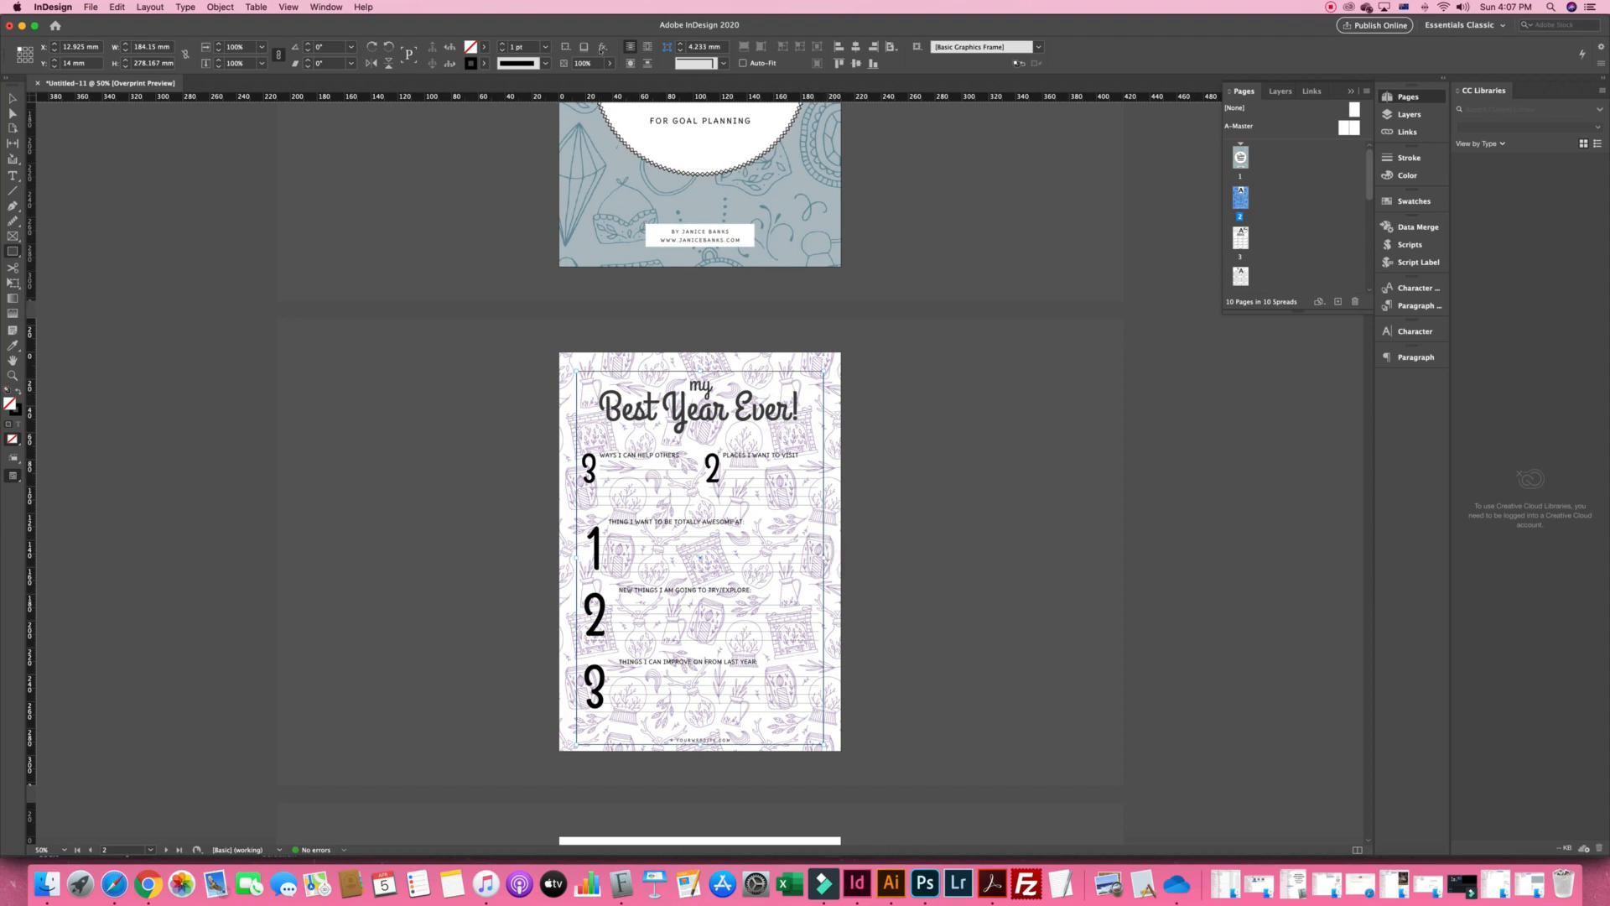
left_click(484, 47)
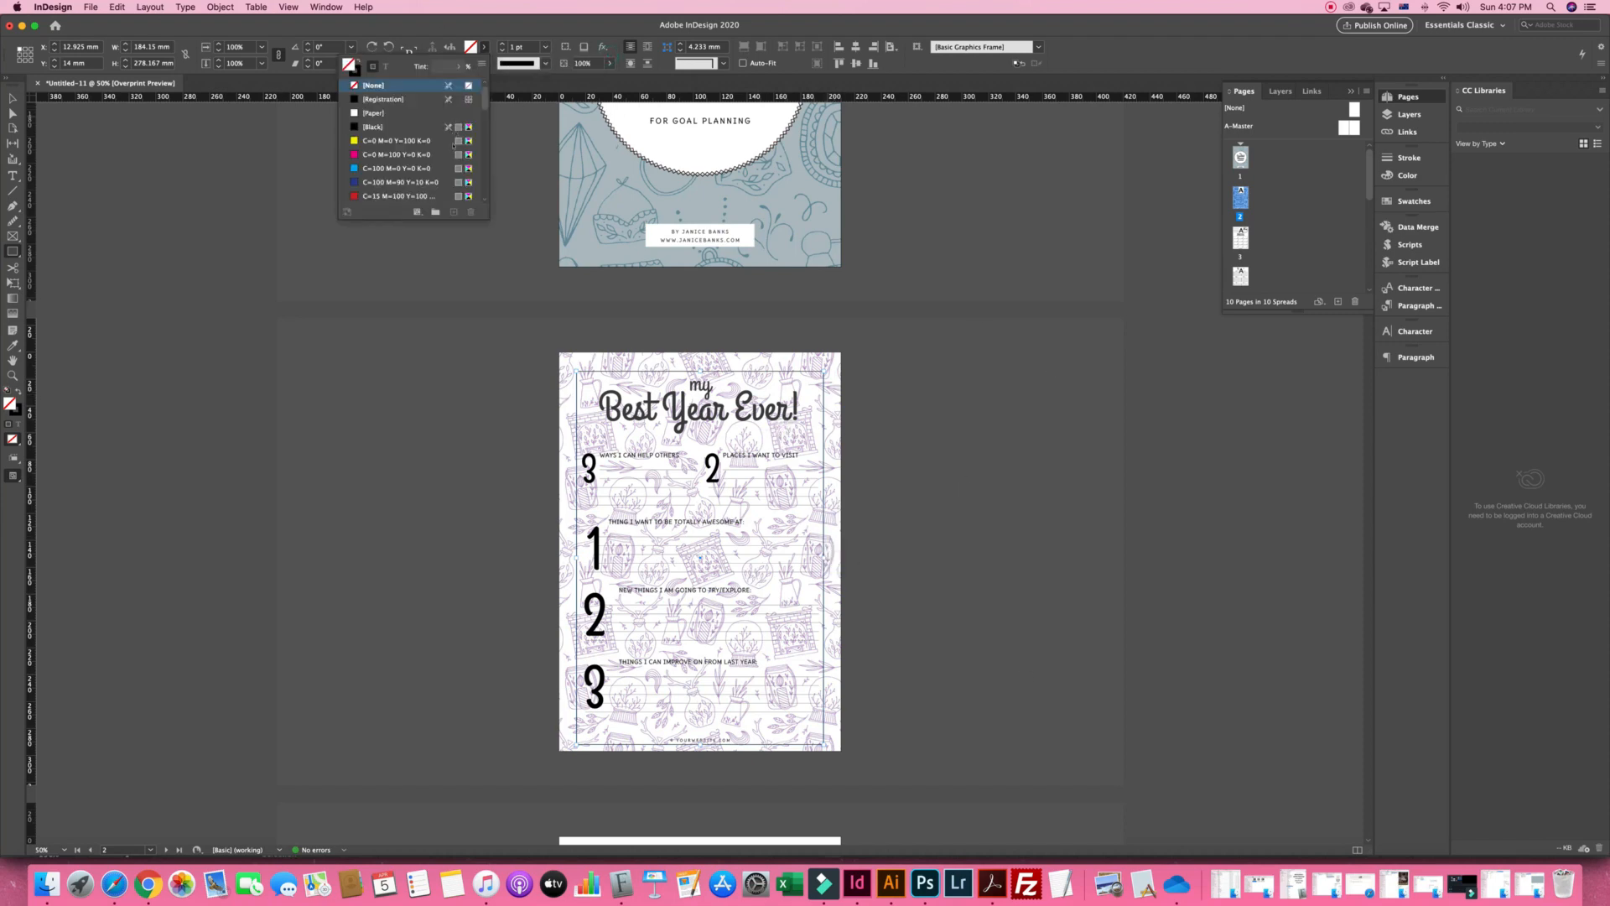
left_click(403, 112)
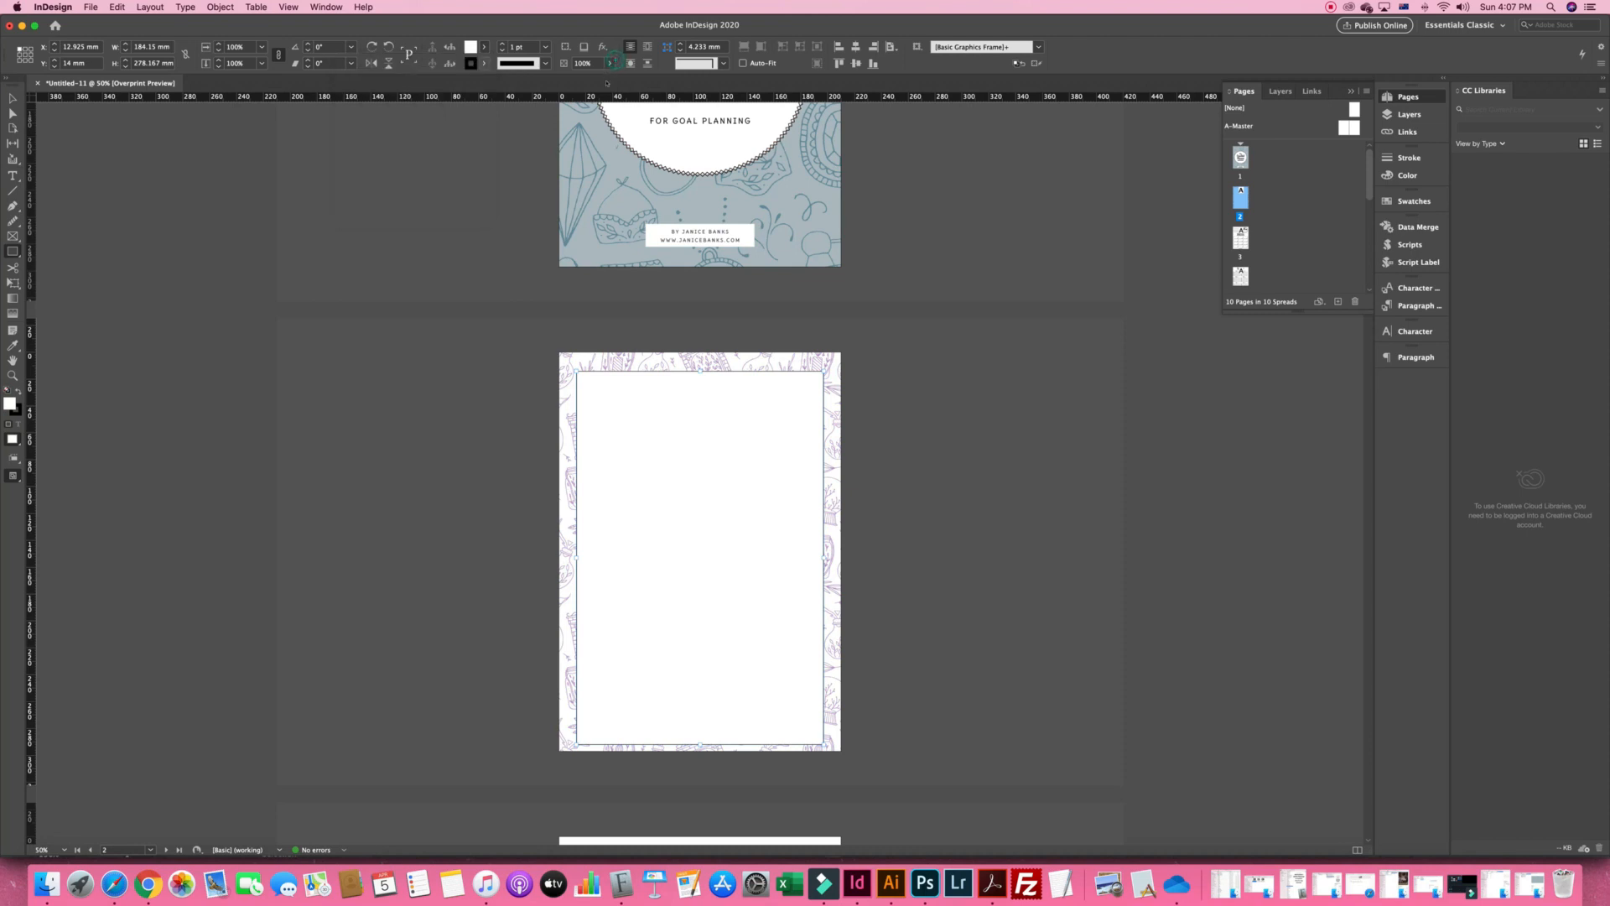
left_click(484, 63)
left_click(373, 101)
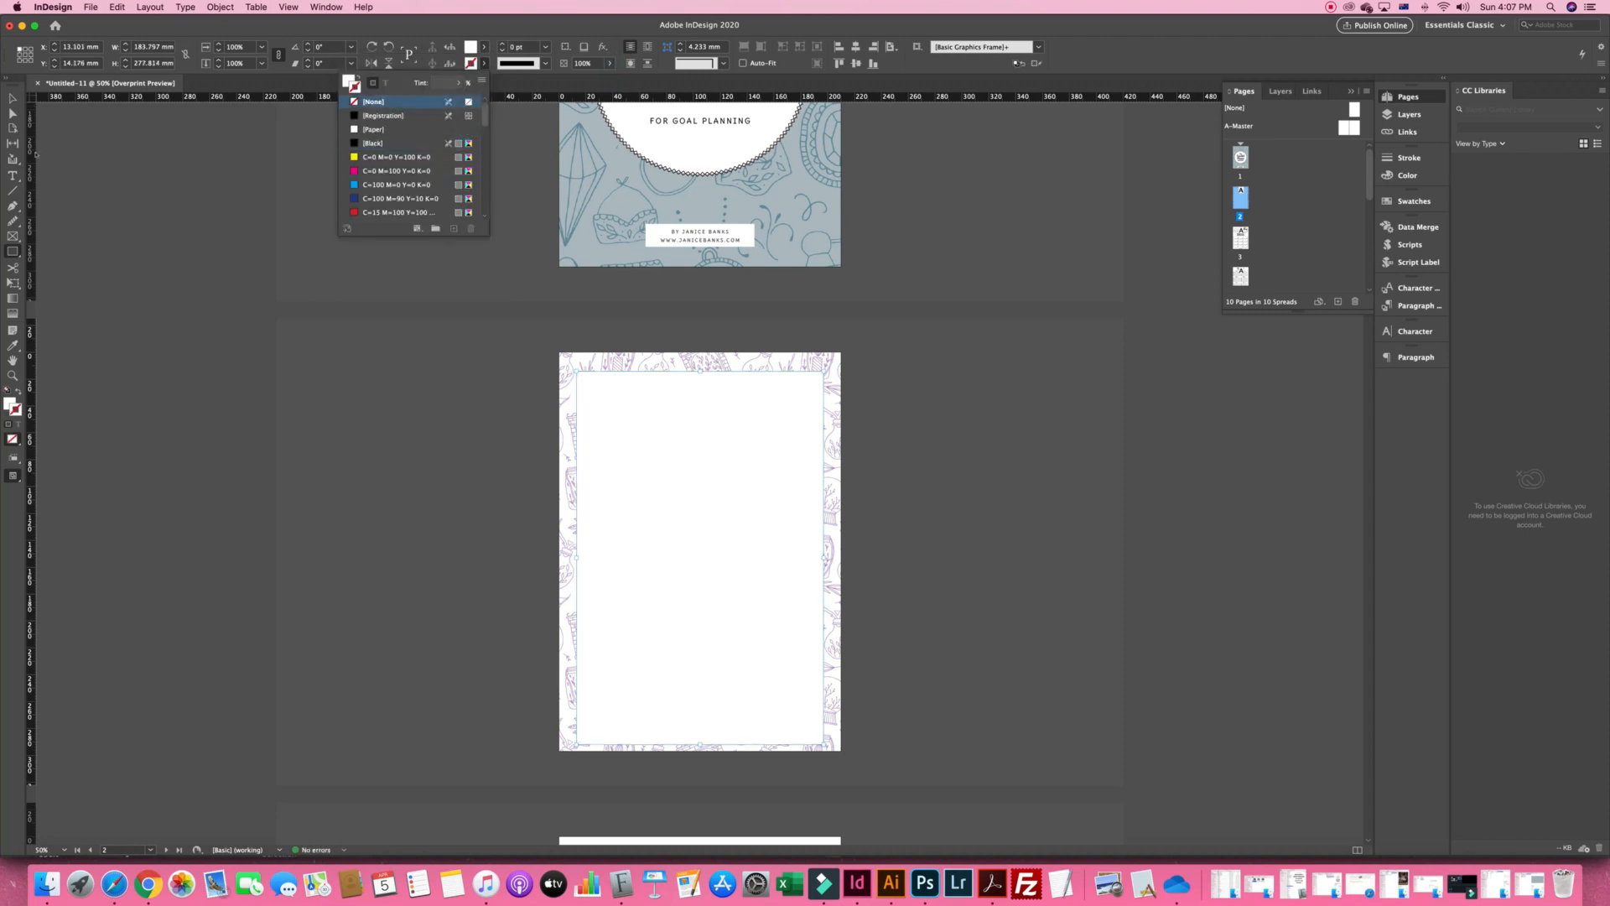
left_click(13, 98)
left_click(1104, 609)
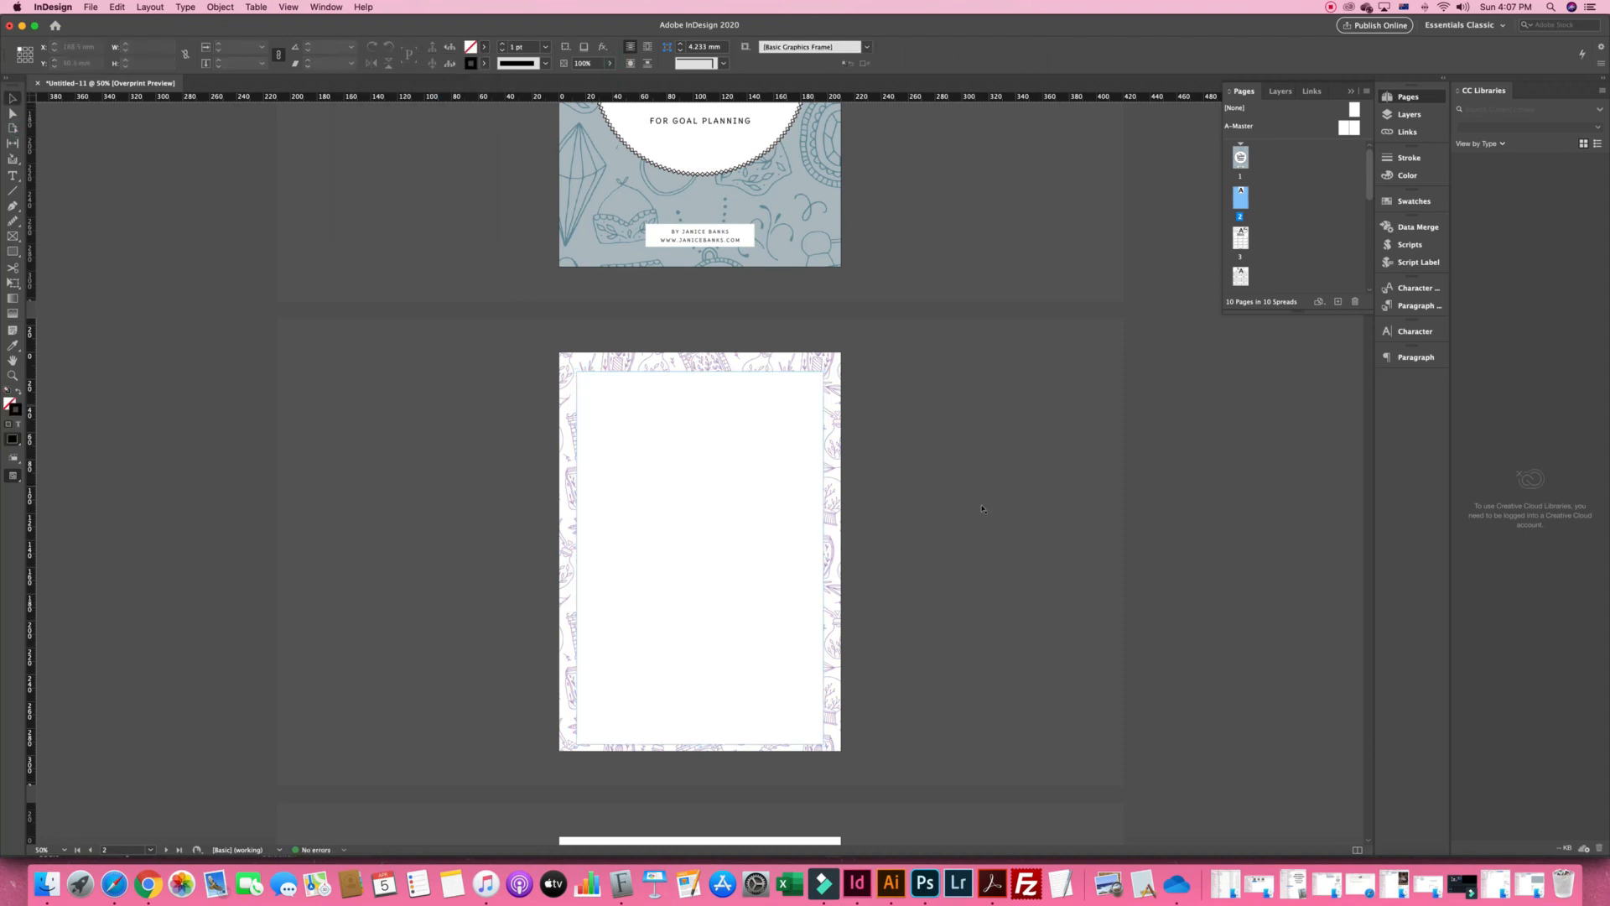
Select the white panel together with the lavender pattern and send both to the back of the page
left_click(776, 396)
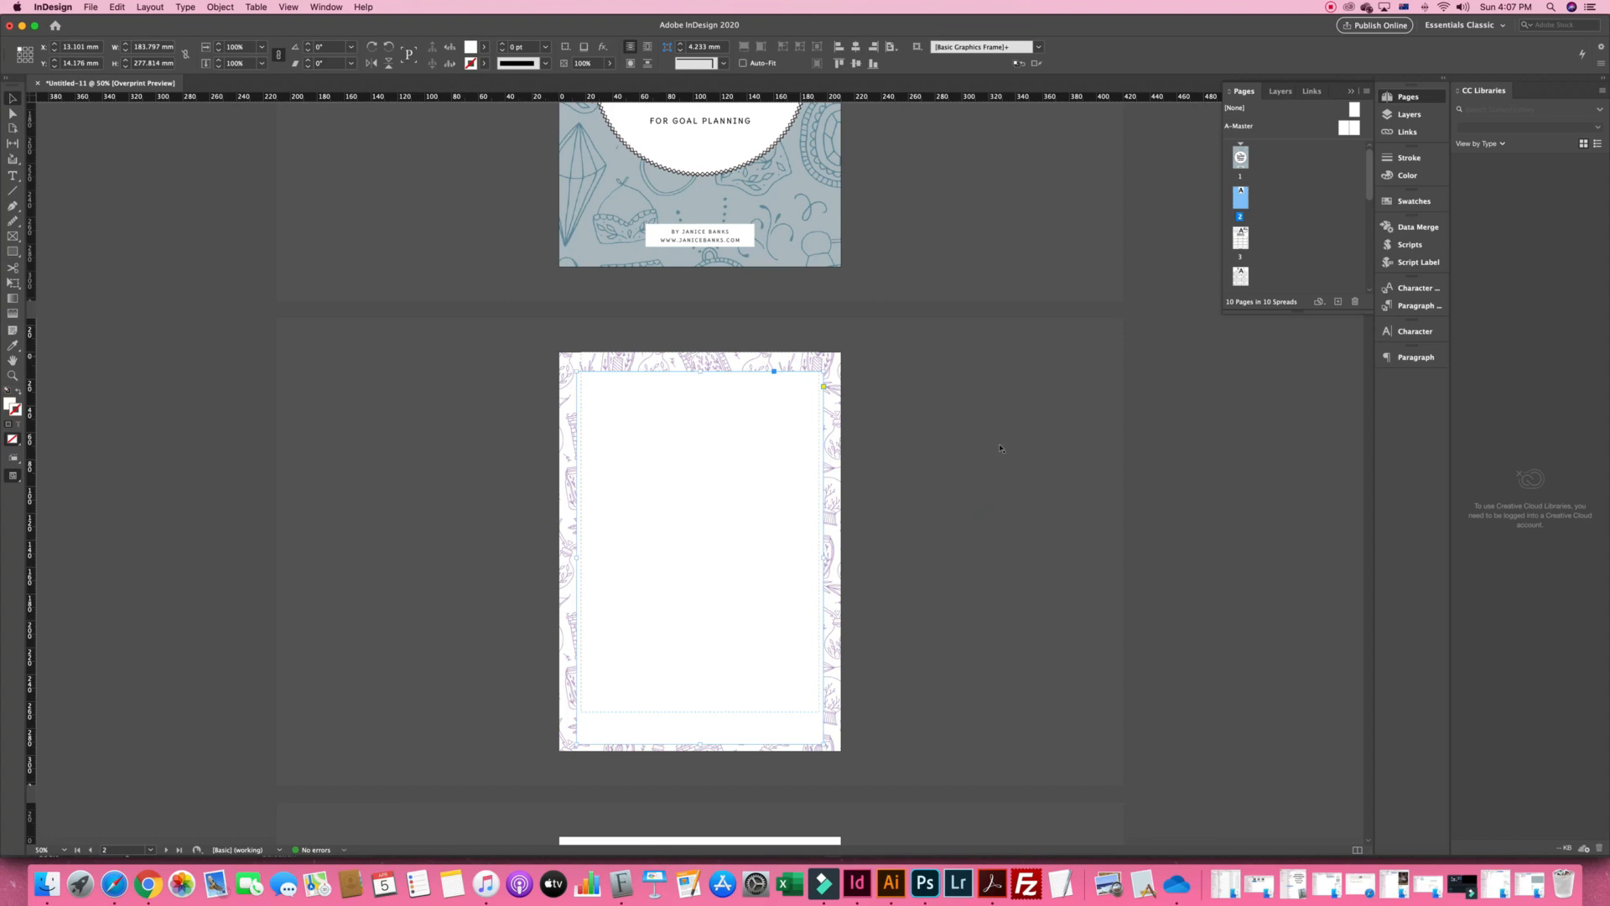
left_click(1099, 453)
left_click(737, 377)
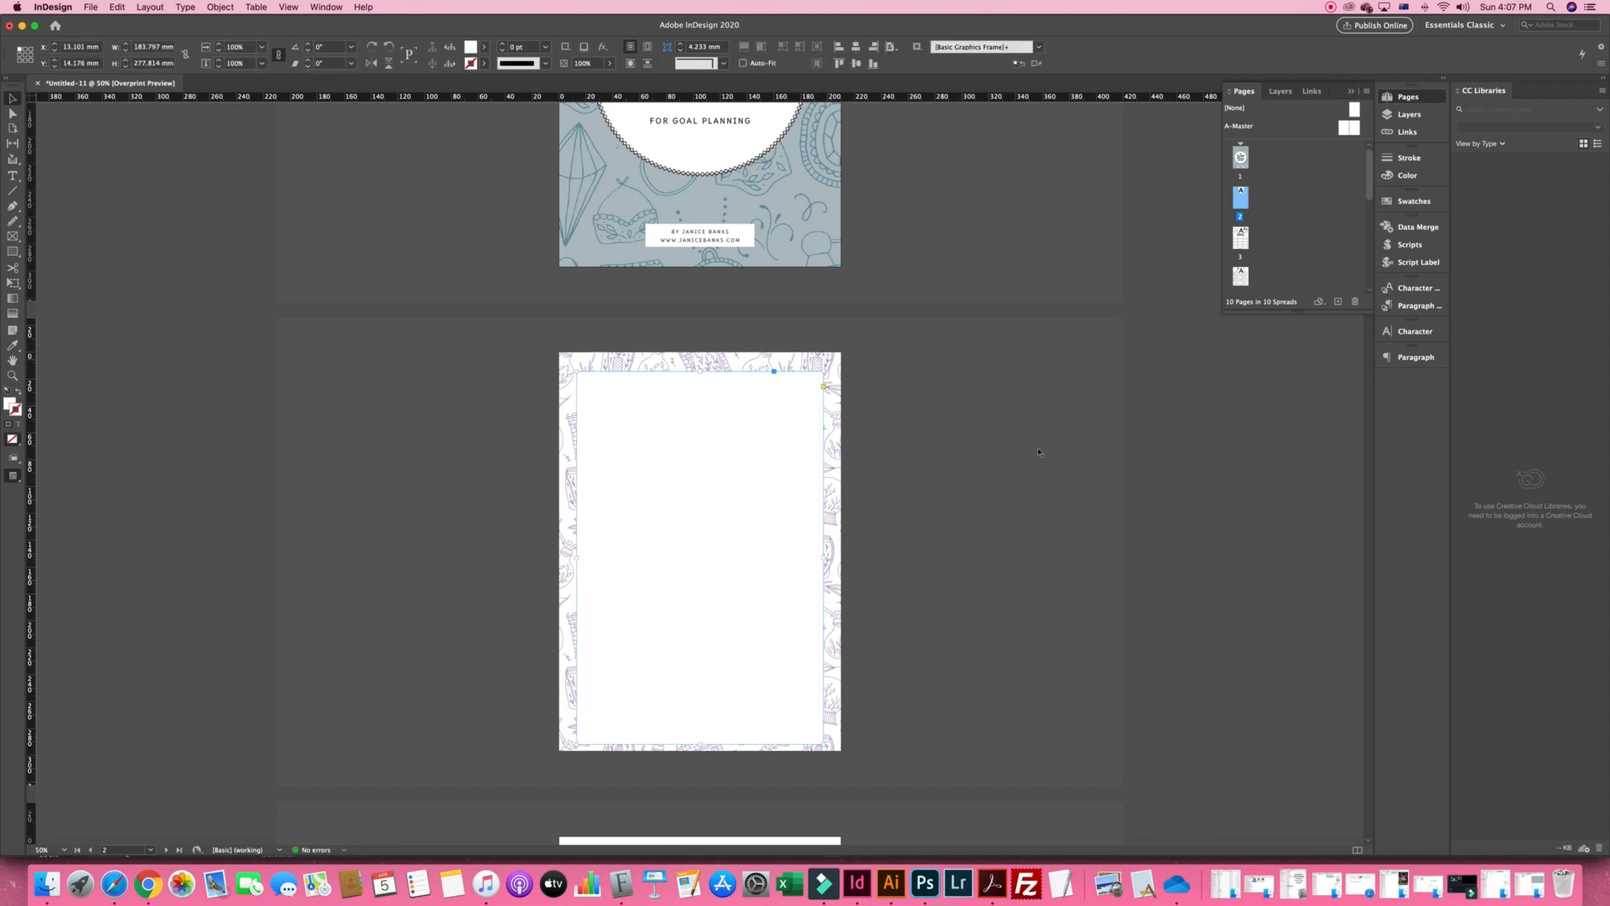
left_click(1039, 452)
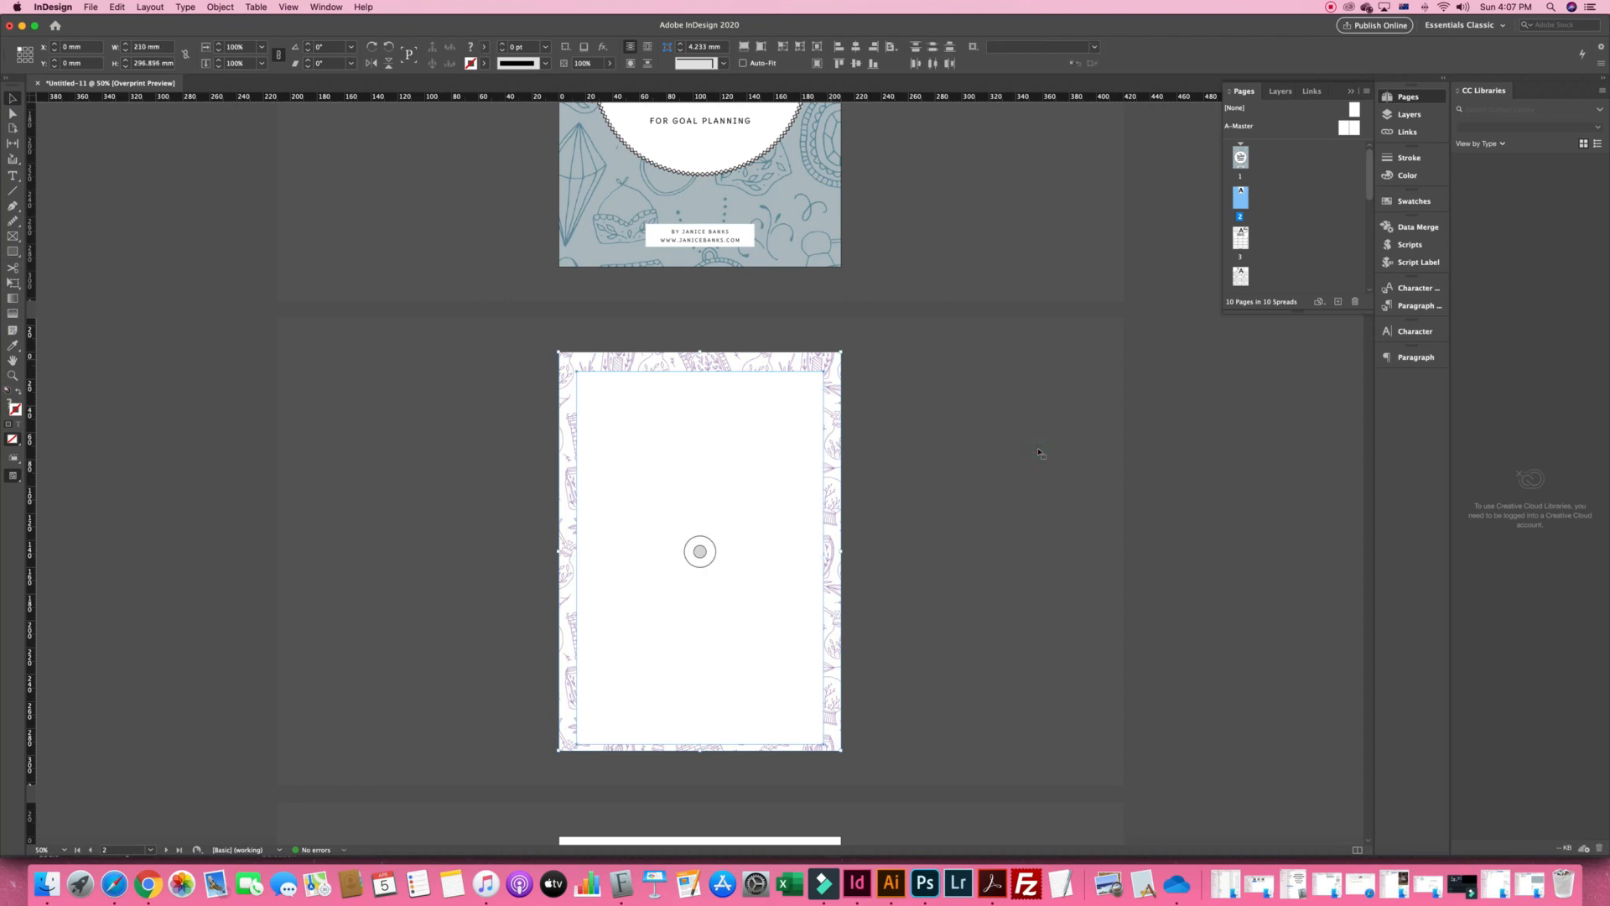
left_click(1038, 450)
right_click(831, 364)
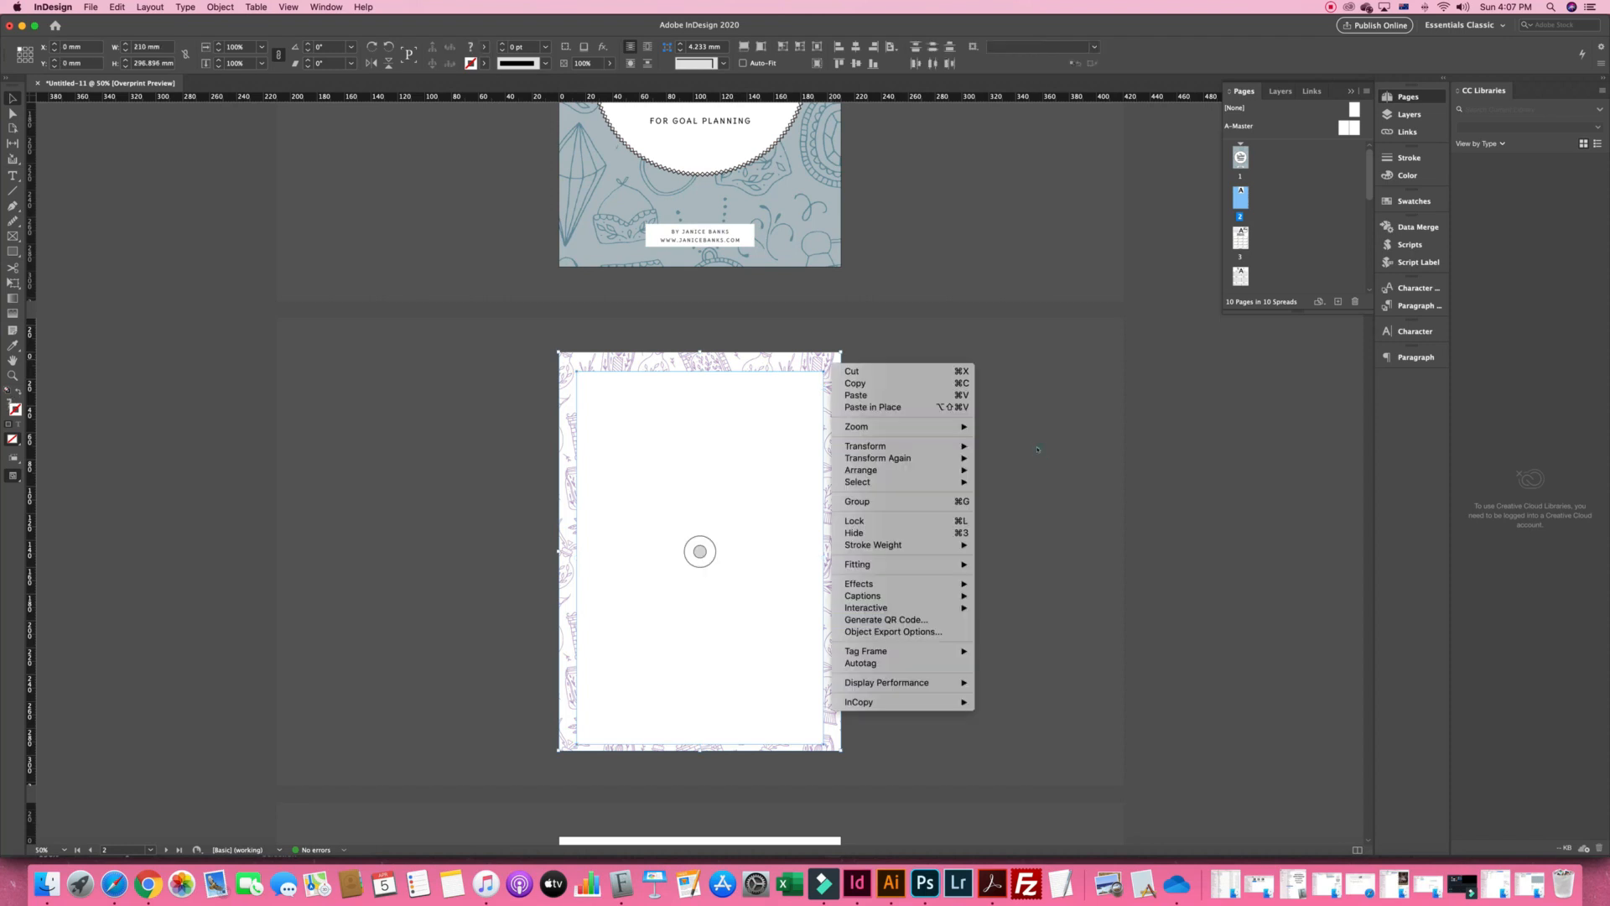
mouse_move(897, 480)
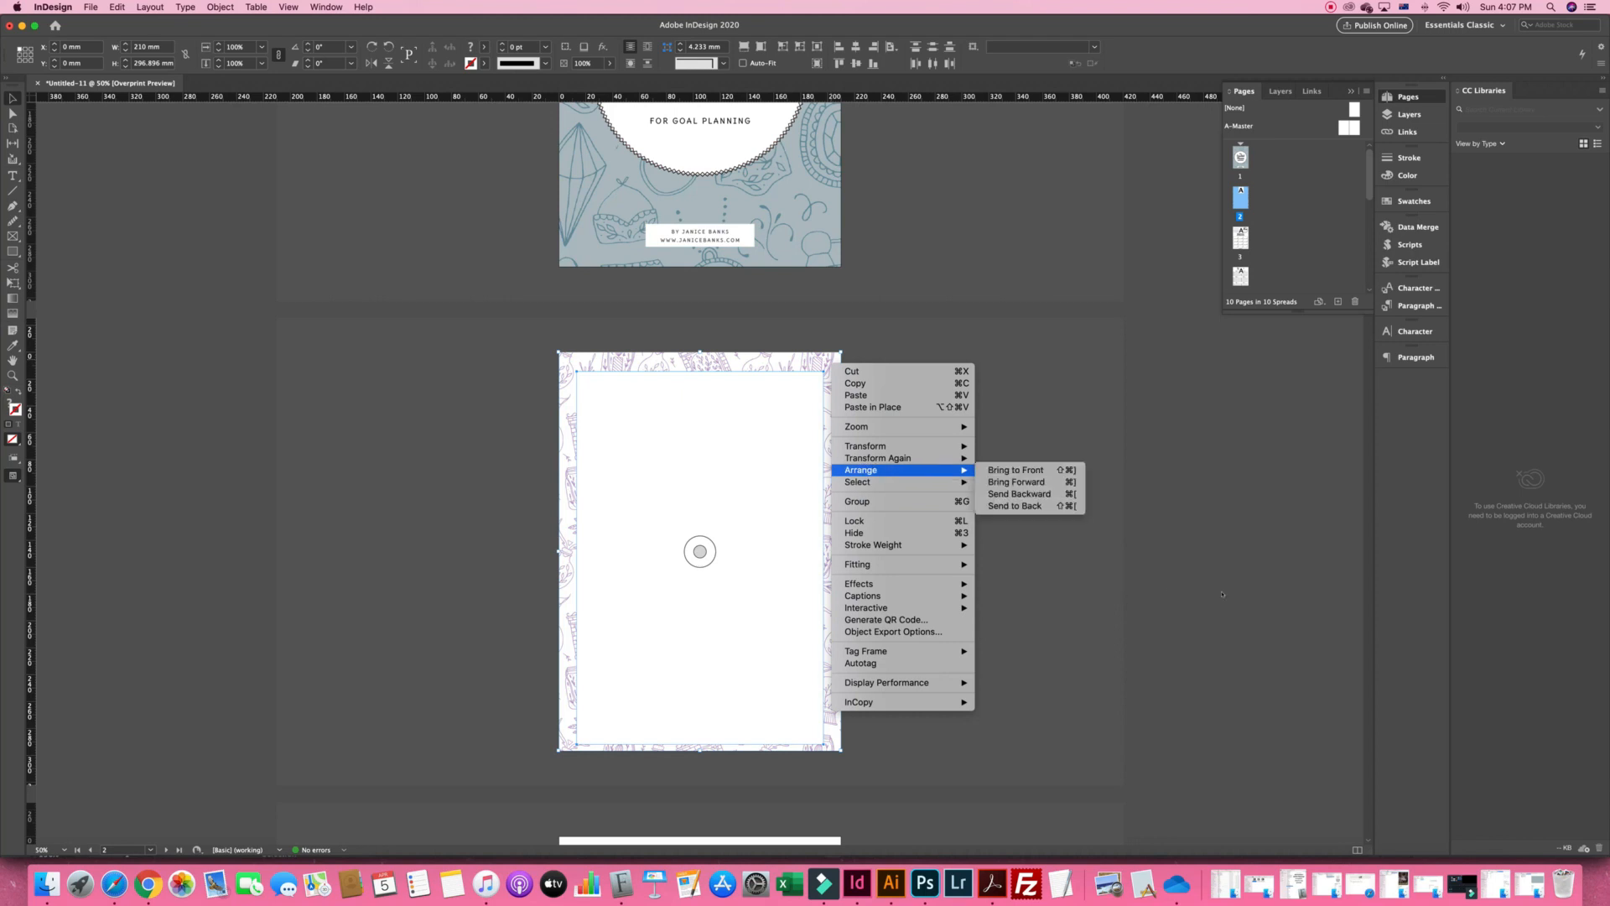
left_click(1012, 506)
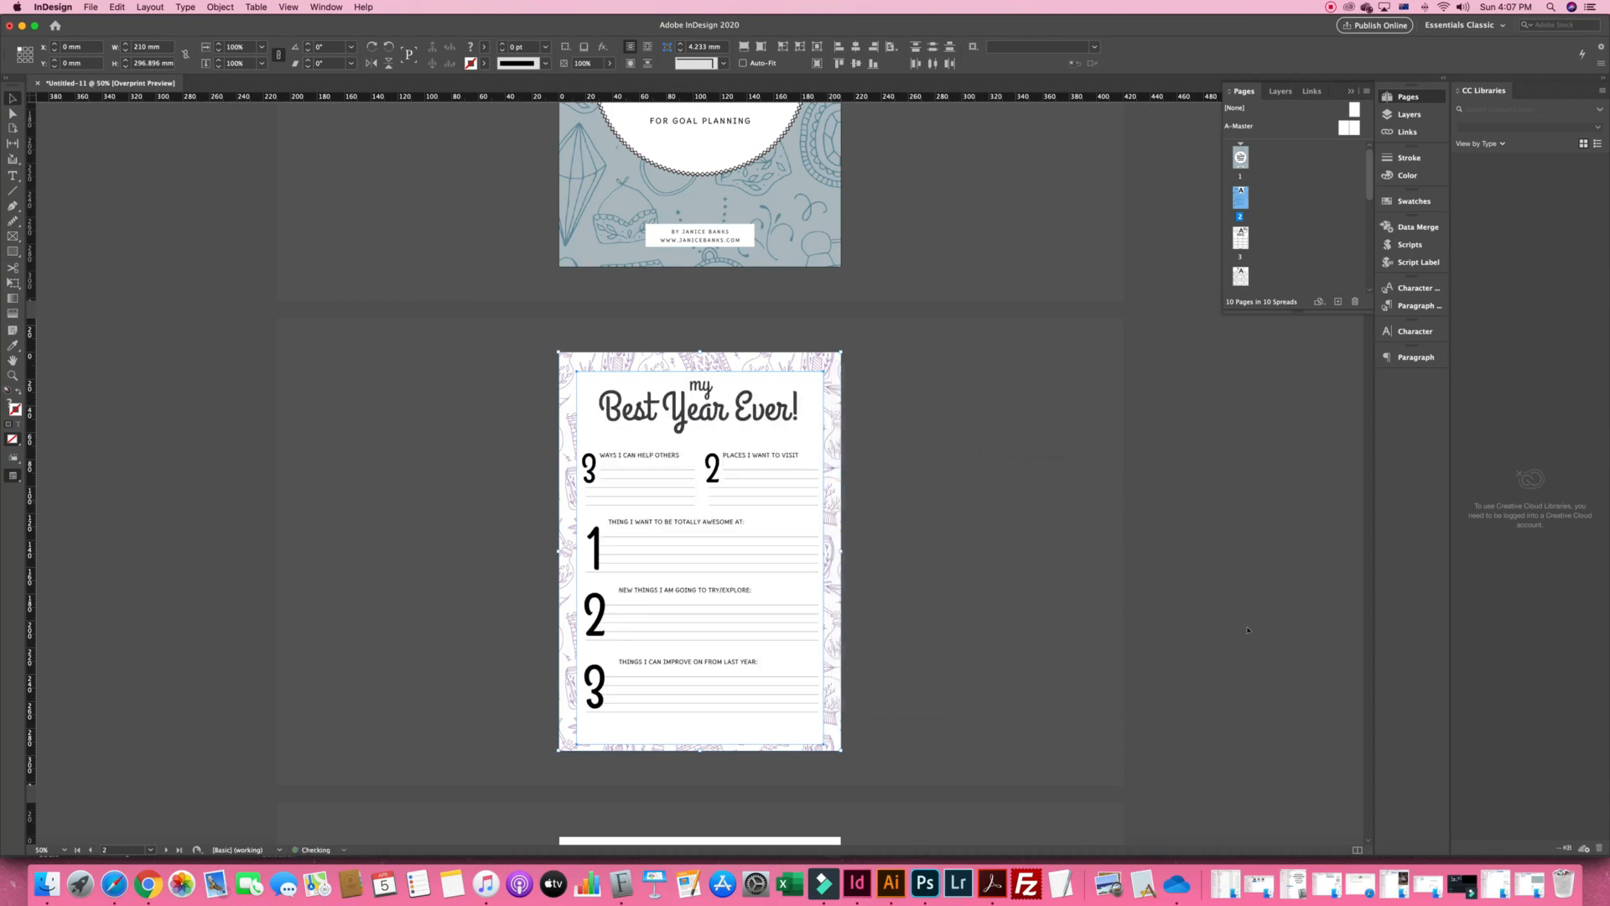
left_click(1247, 629)
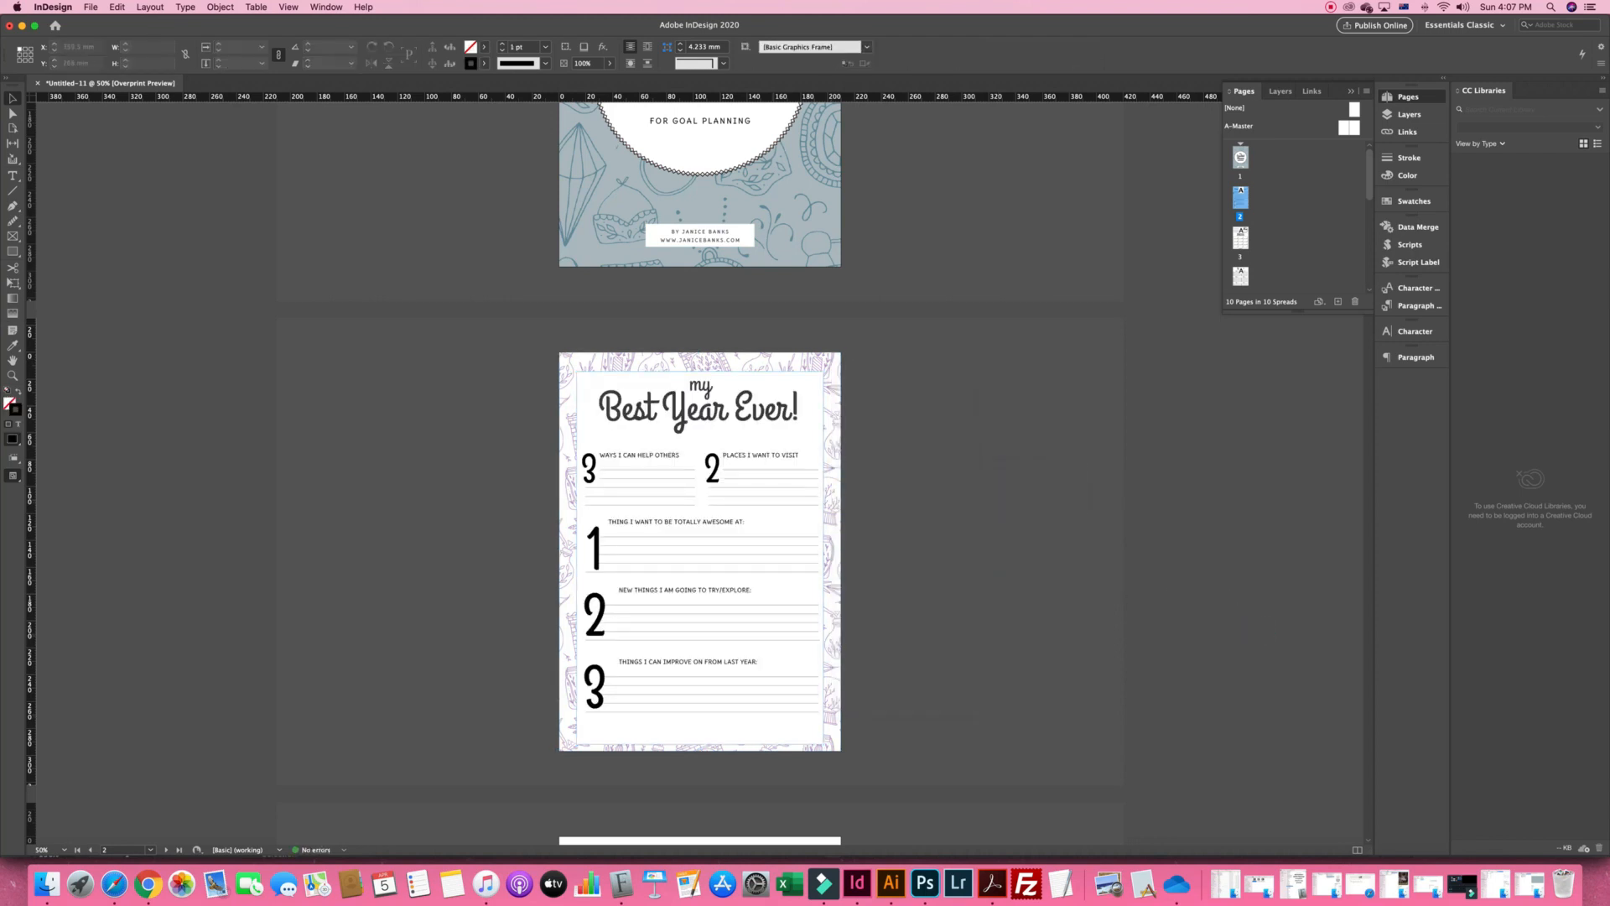
Try shortening the white panel to about 262.8 mm above the footer, and extend it back to about 278 mm
left_click(778, 657)
left_click(1181, 691)
left_click_drag(701, 744, 702, 723)
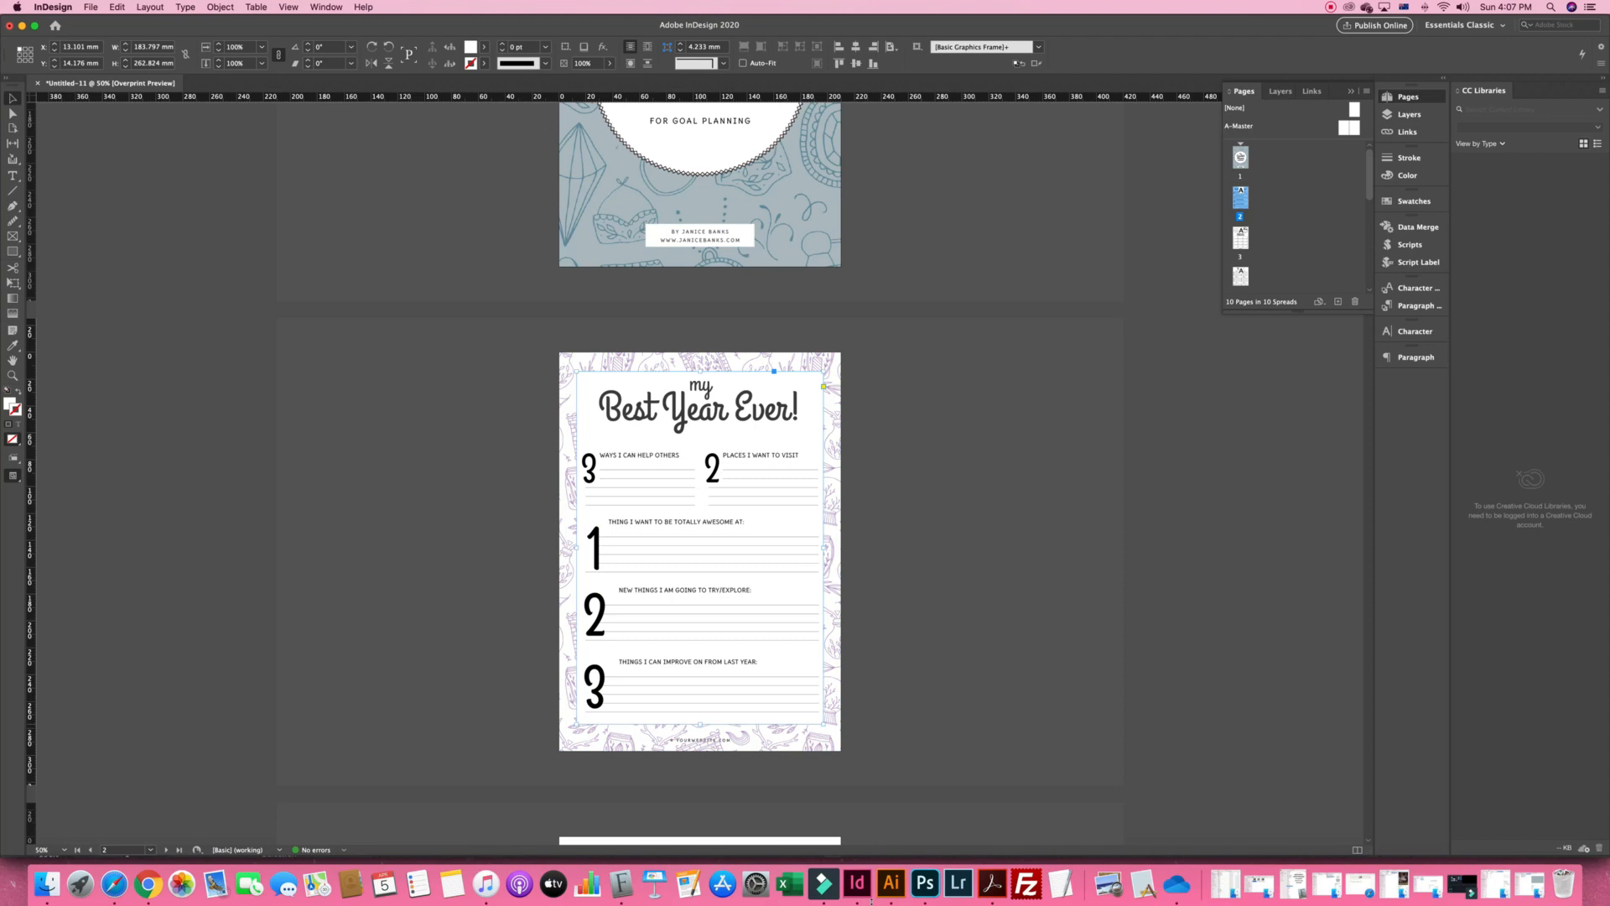
left_click_drag(701, 724, 700, 735)
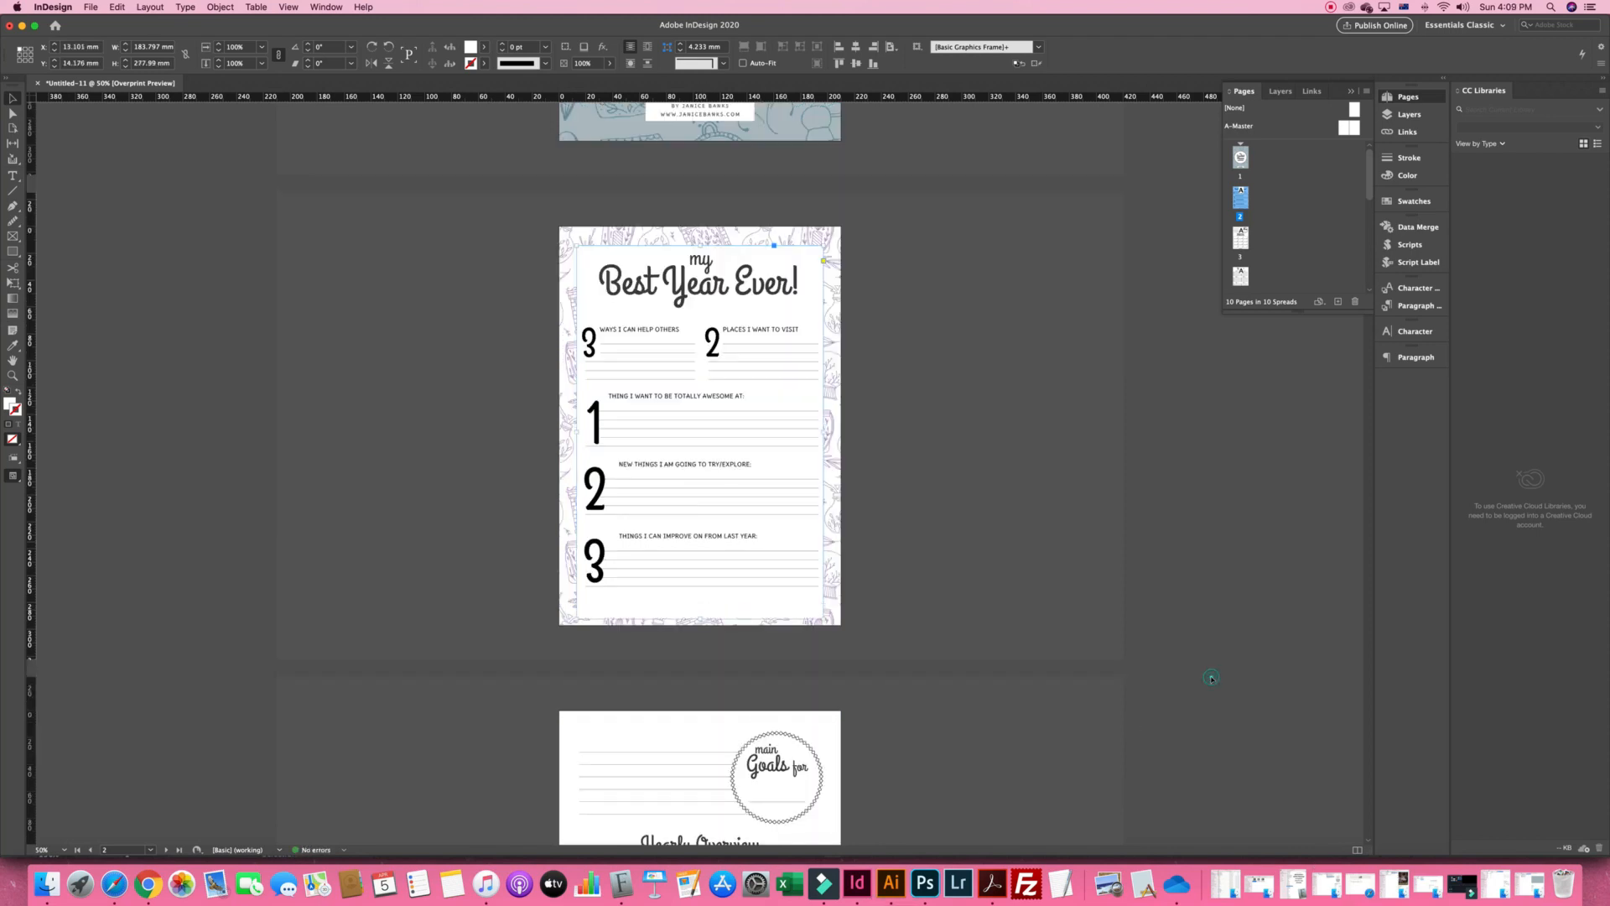
left_click(1211, 678)
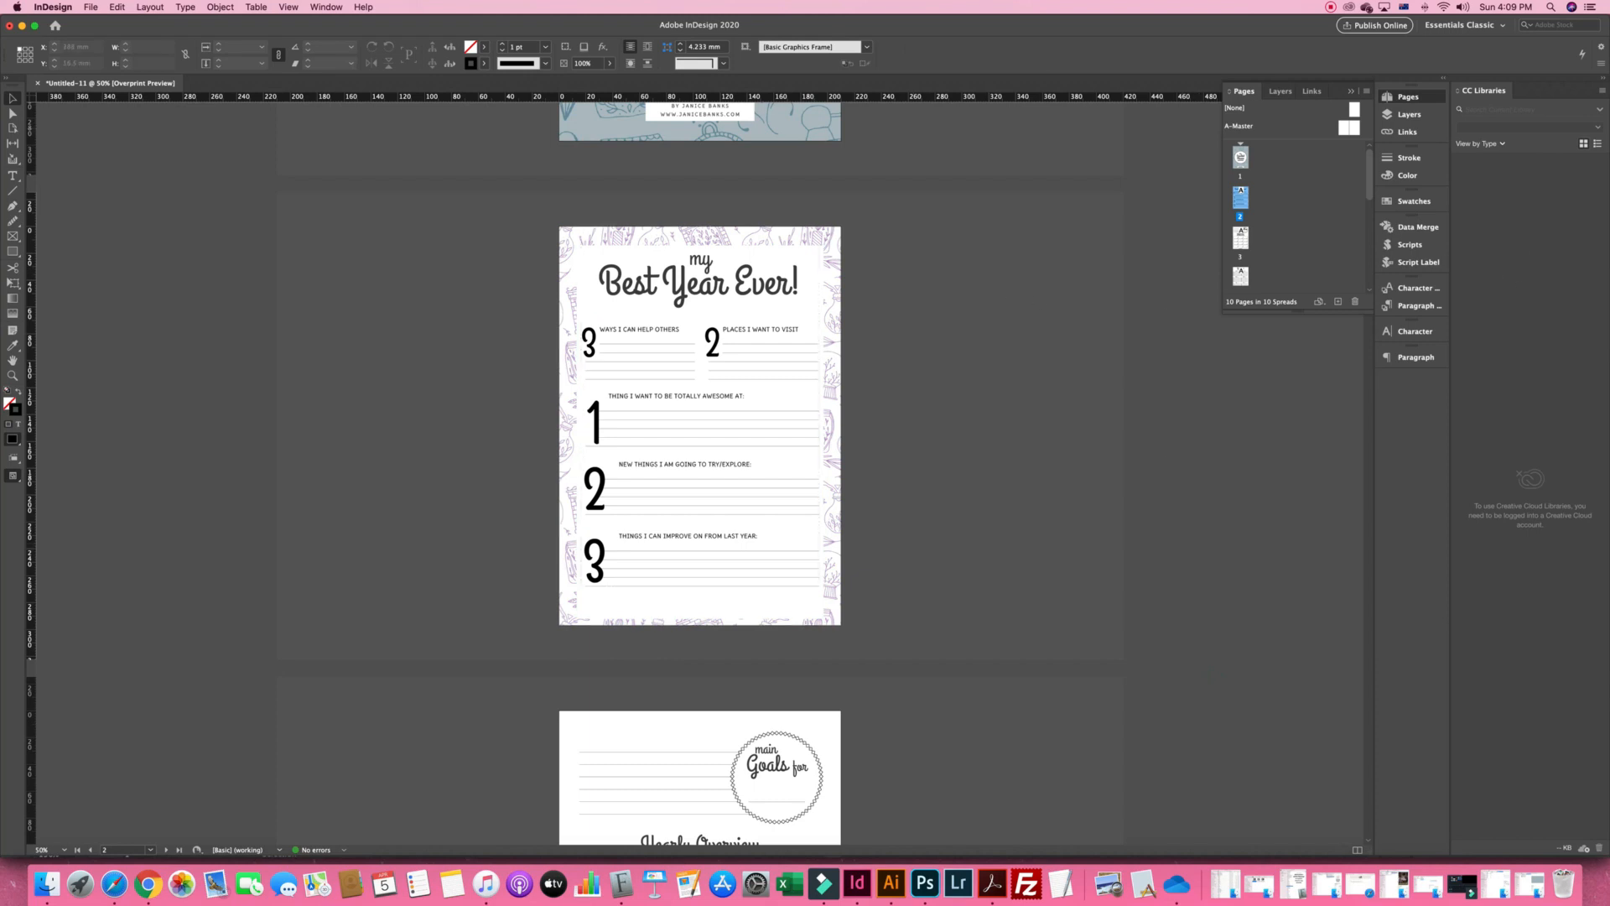
Replace the placeholder website in both A-Master page footers with the author's own website address
left_click(1345, 129)
double_click(1344, 129)
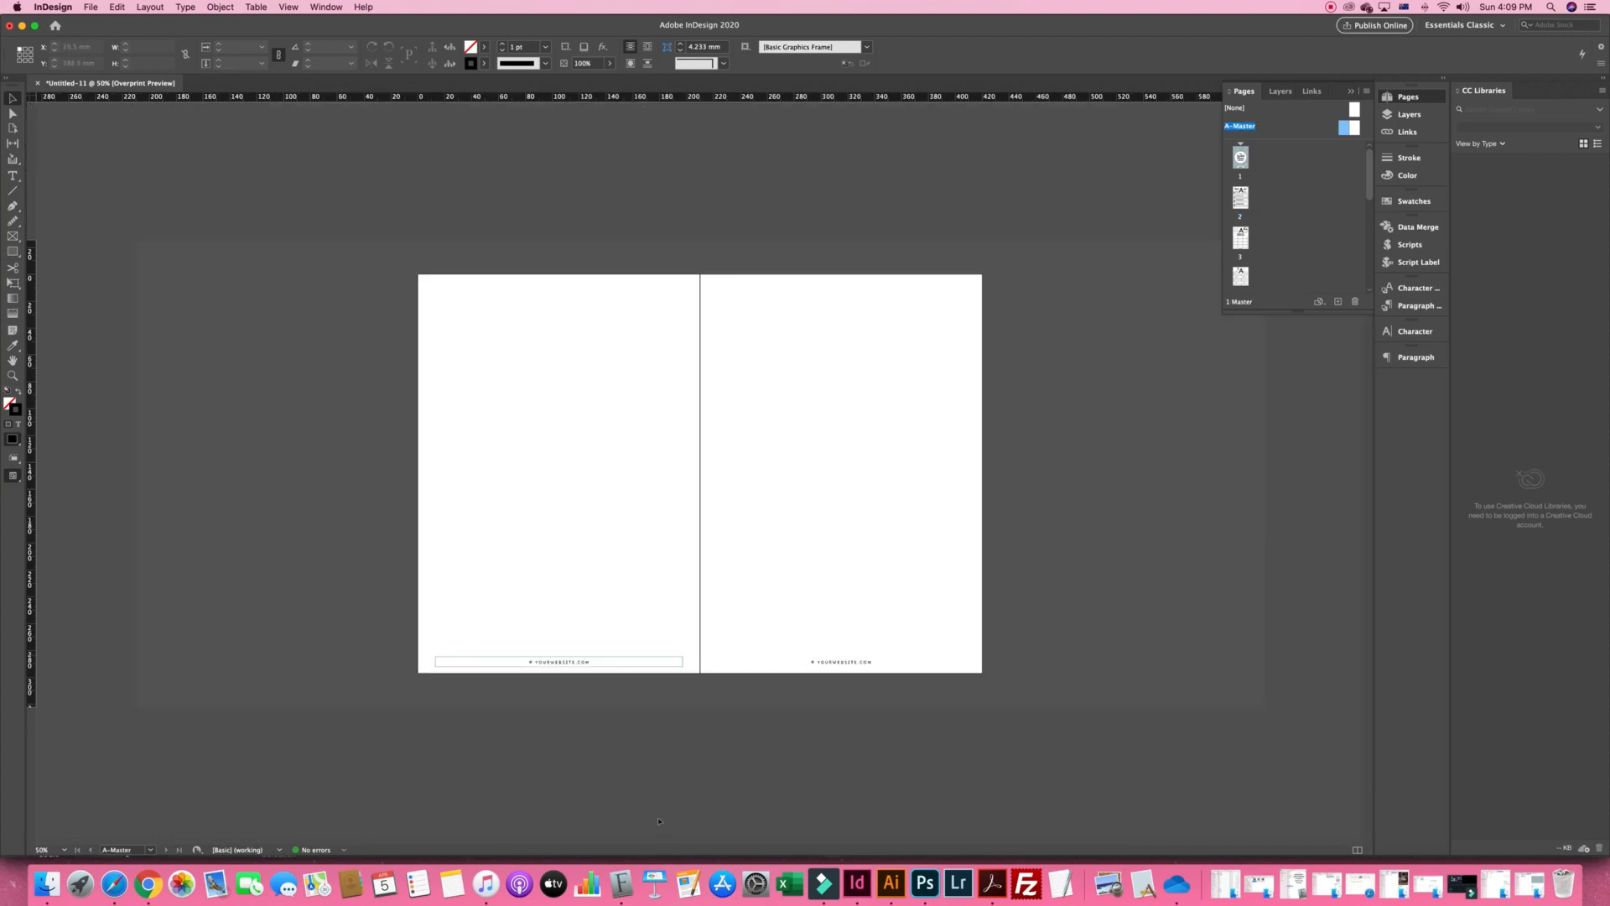
key("t")
left_click_drag(535, 661, 604, 663)
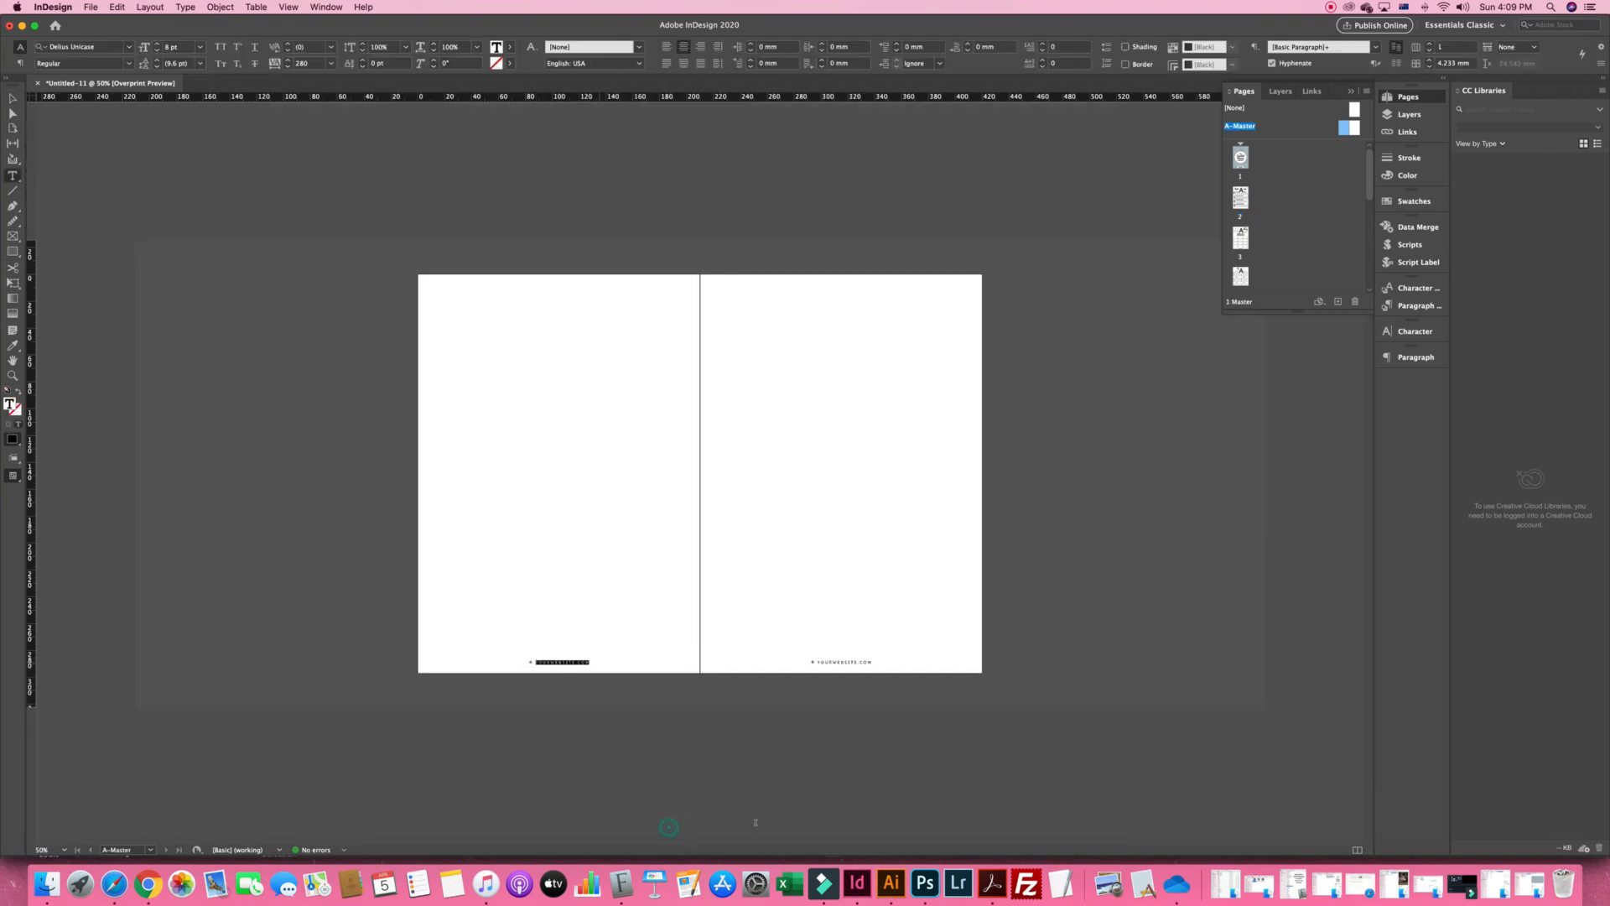
type("jani")
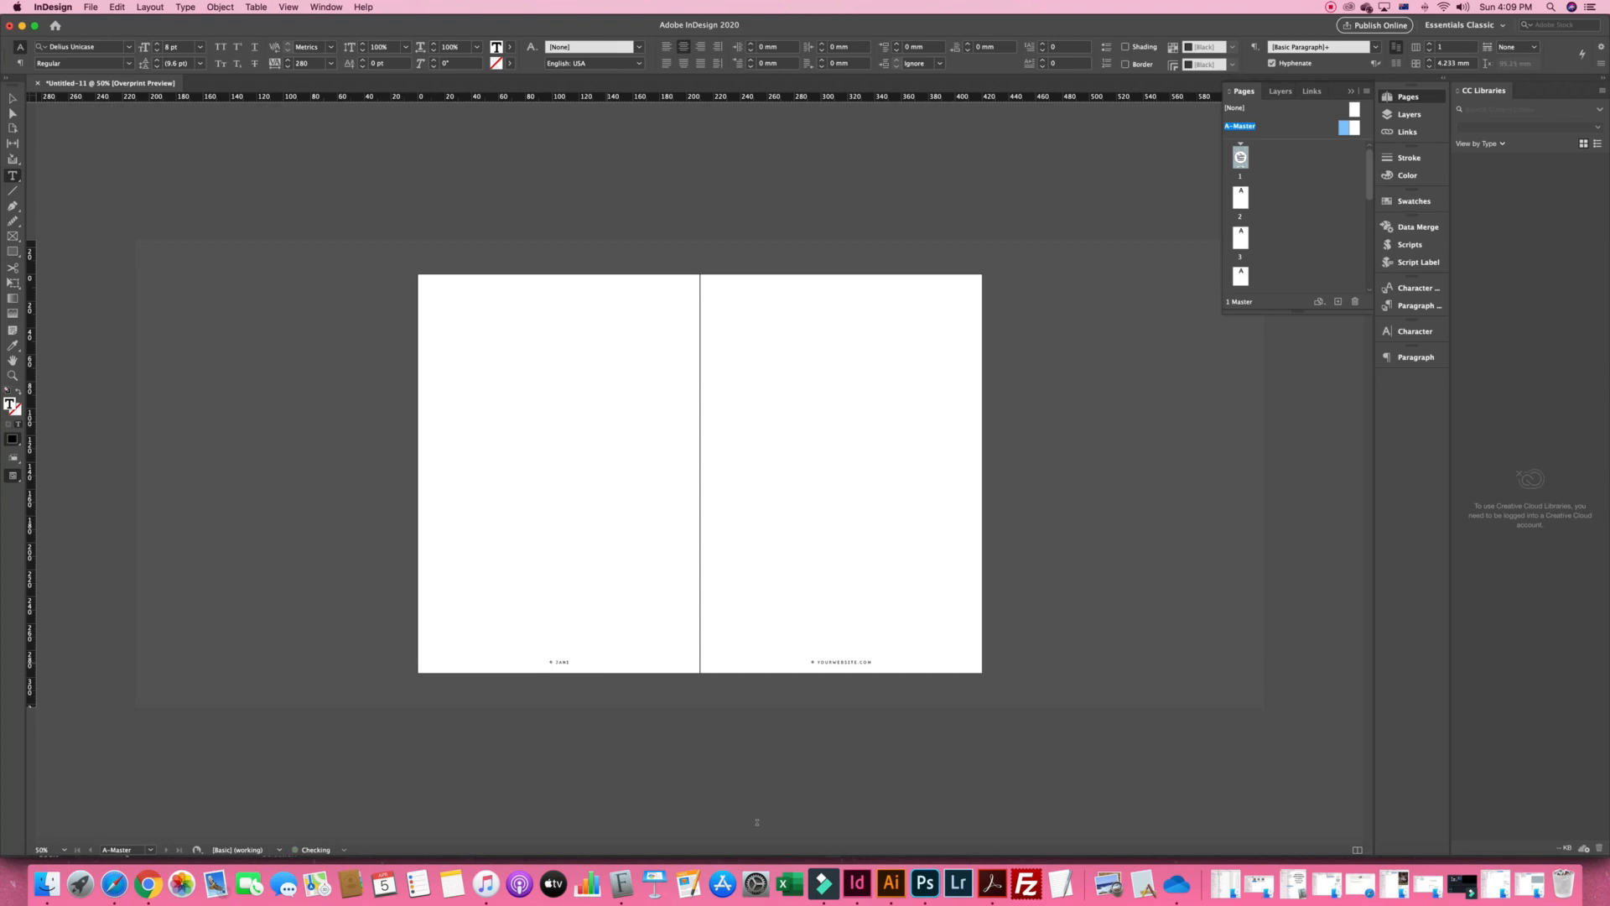
type("cebr")
key("BackSpace")
type("anks.com")
left_click_drag(1020, 829, 1130, 827)
type("janicebanks")
Return to page 2 and raise the white panel's lower edge above the website footer, making it about 262.8 mm high
double_click(1241, 200)
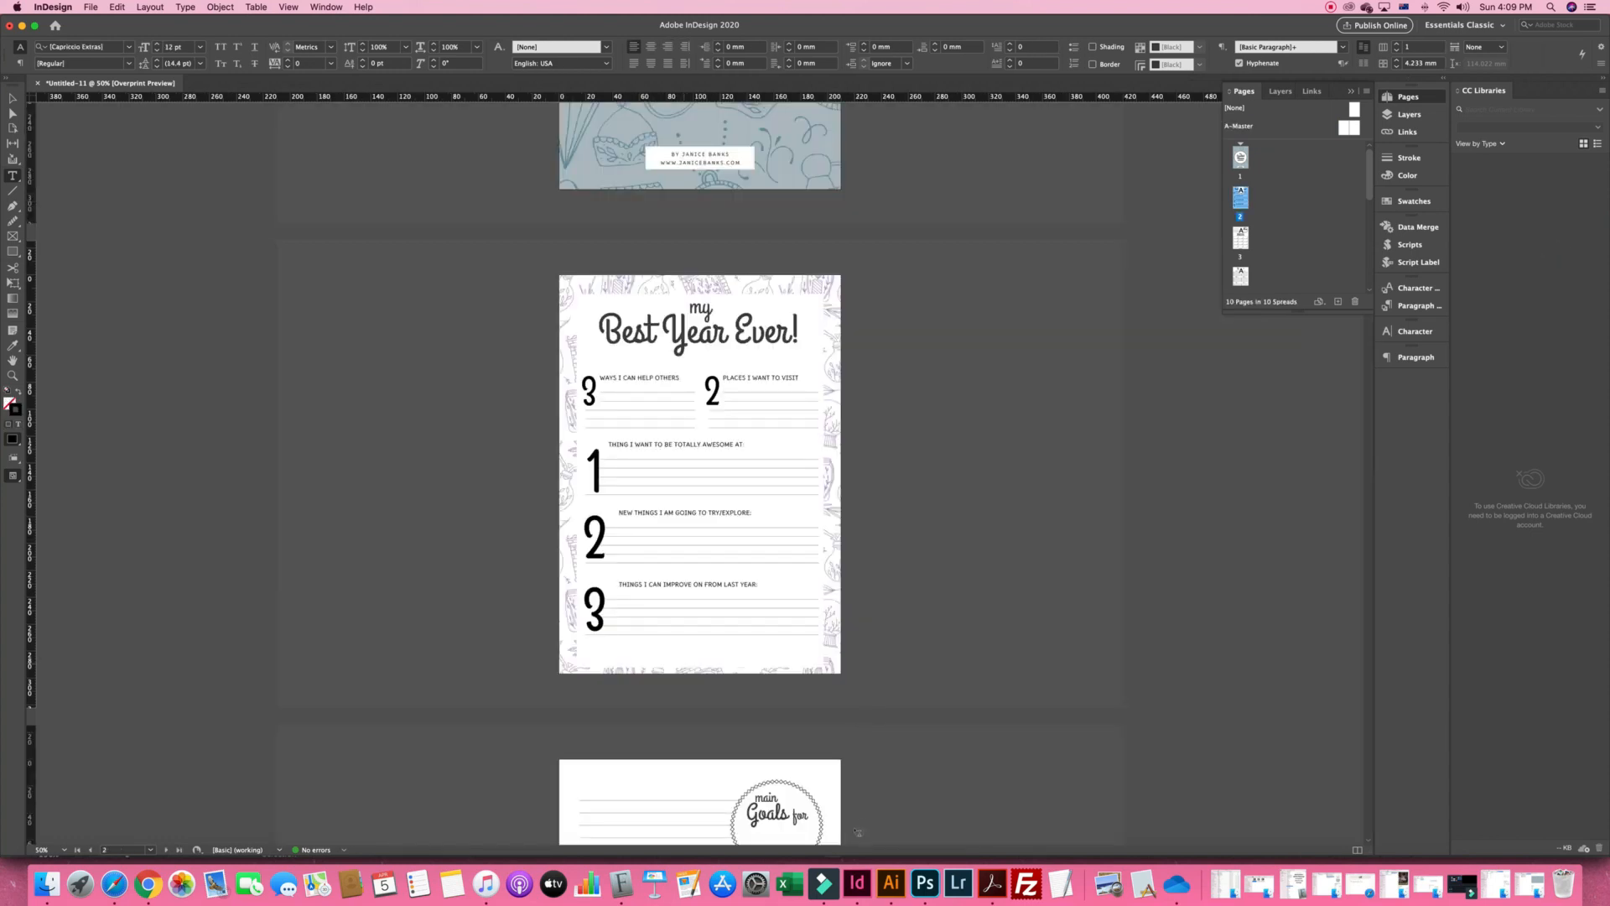
key("Escape")
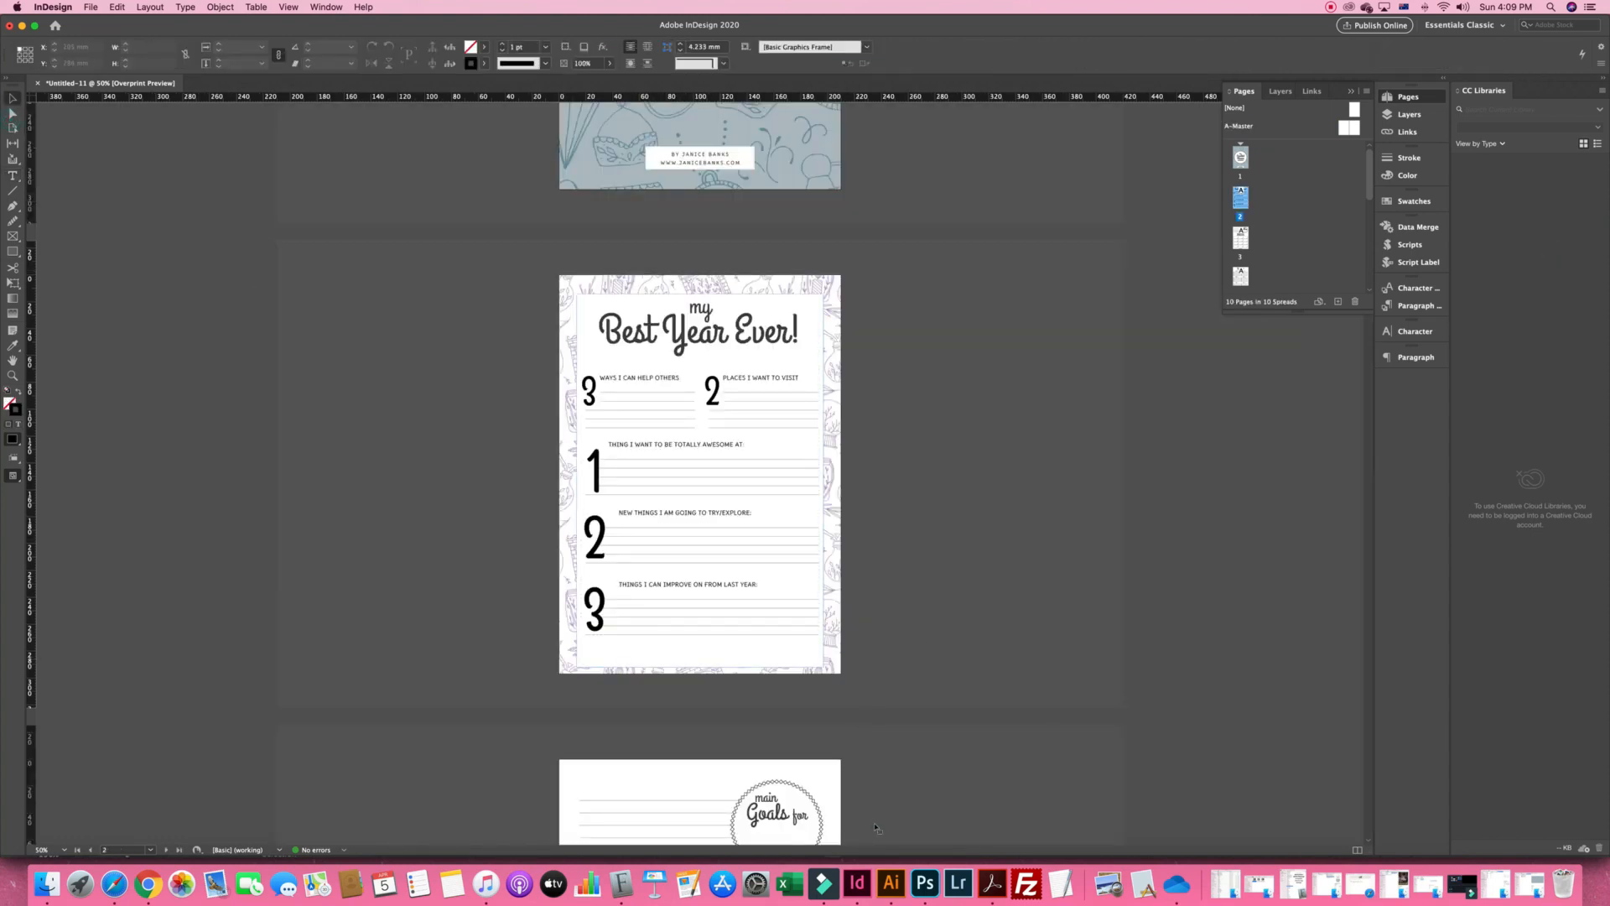
left_click(700, 663)
left_click_drag(700, 668, 701, 646)
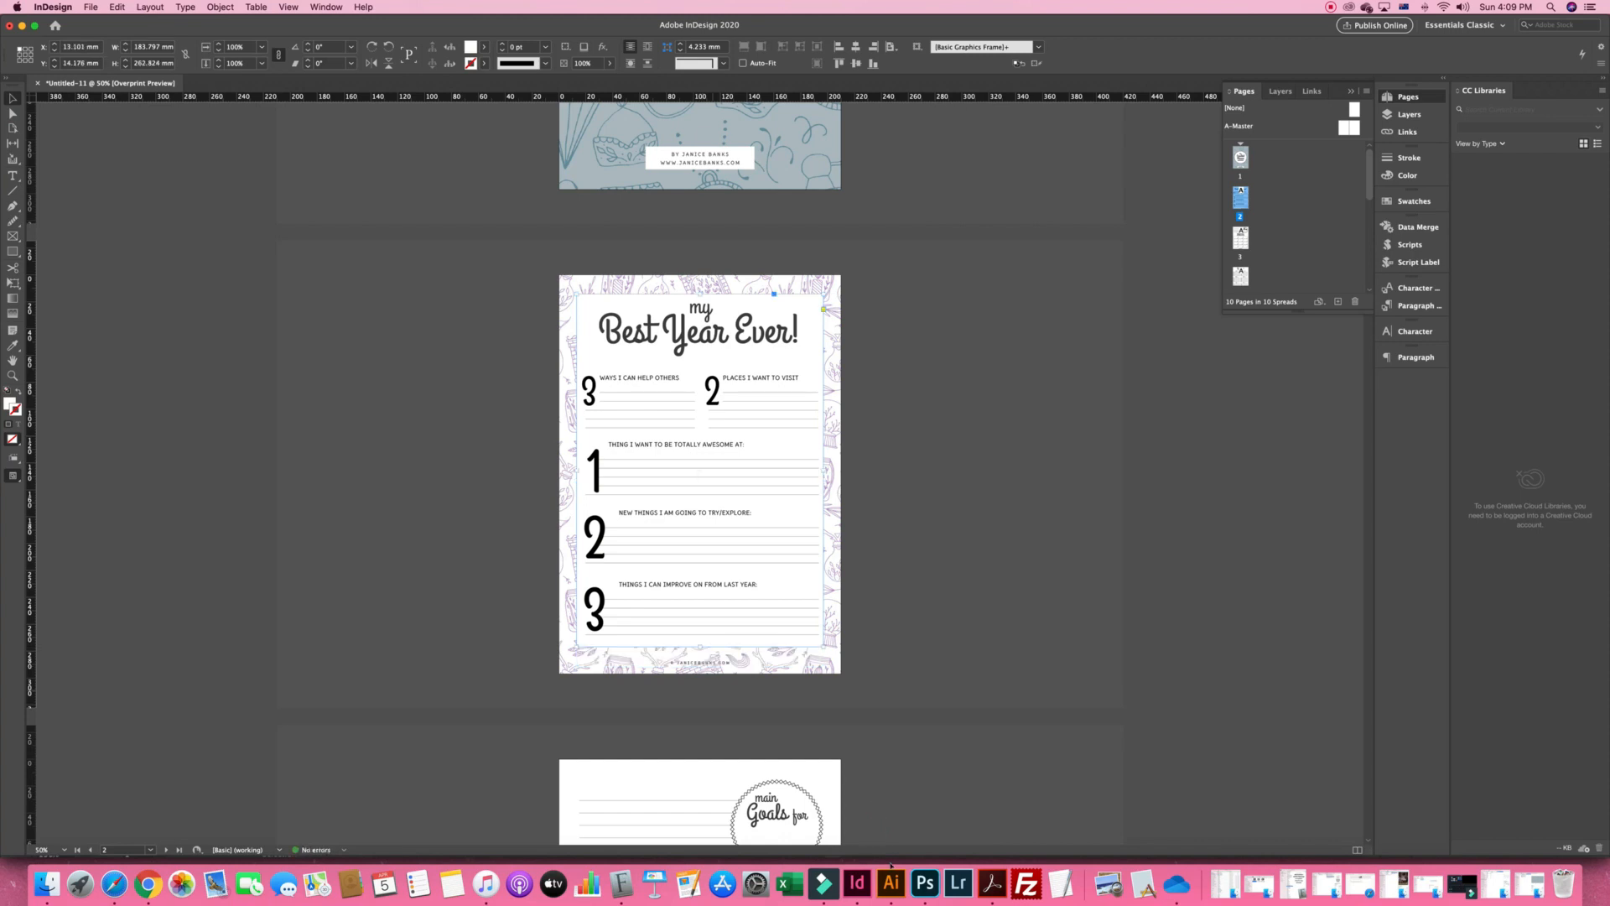
Review the planner pages and the footers on the A-Master spread, and return to page 2
scroll(890, 864, "down", 5)
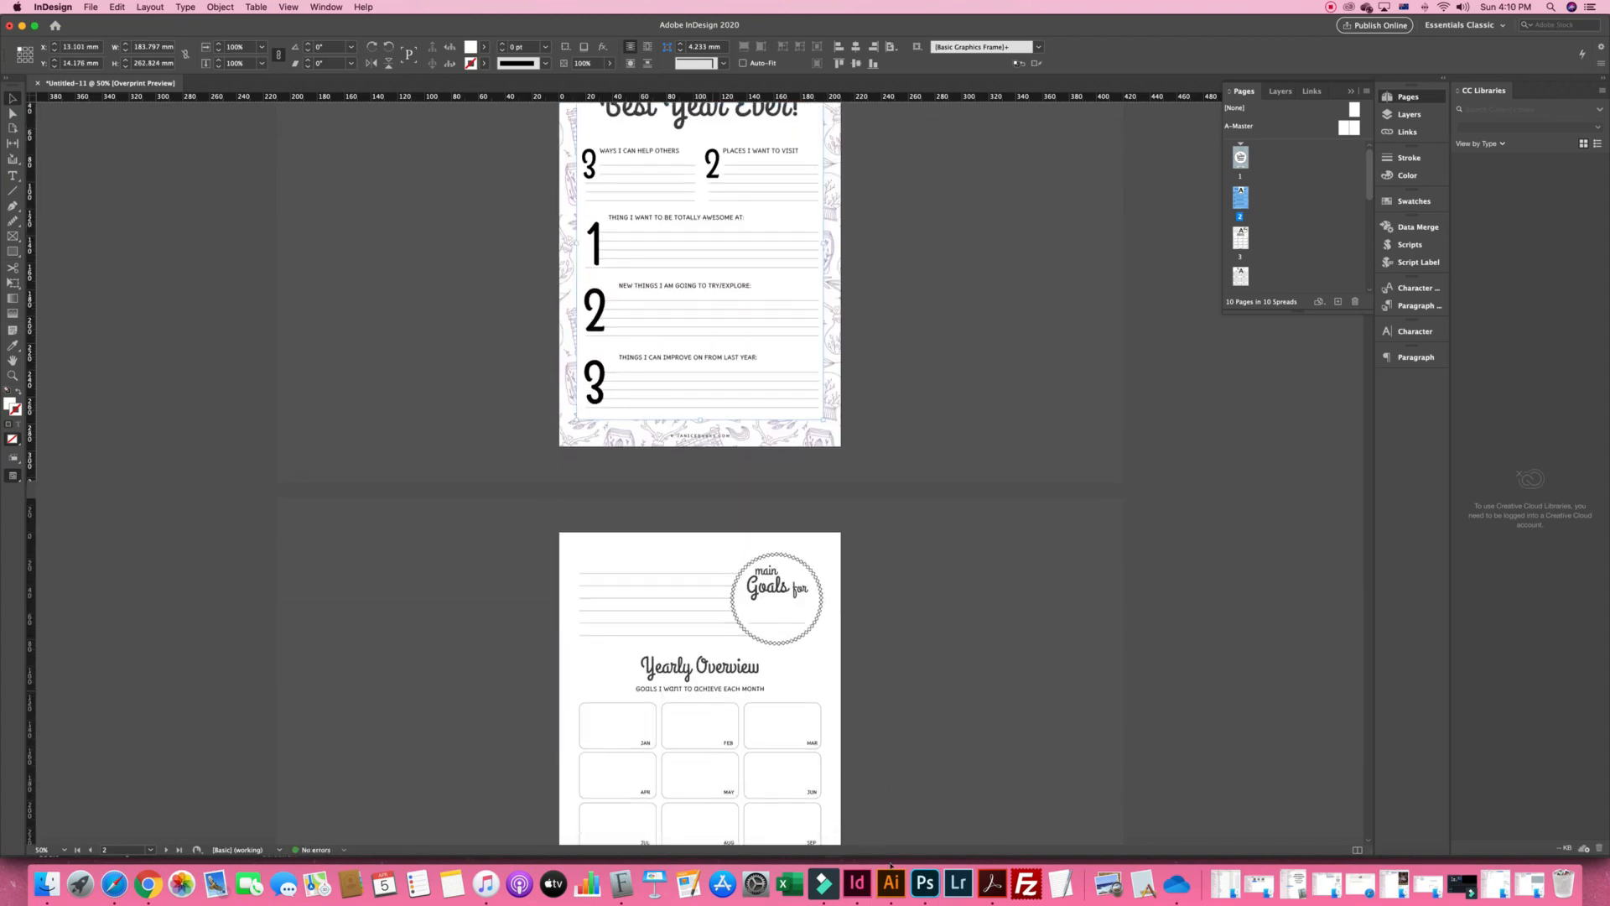
scroll(890, 865, "down", 2)
scroll(891, 864, "up", 10)
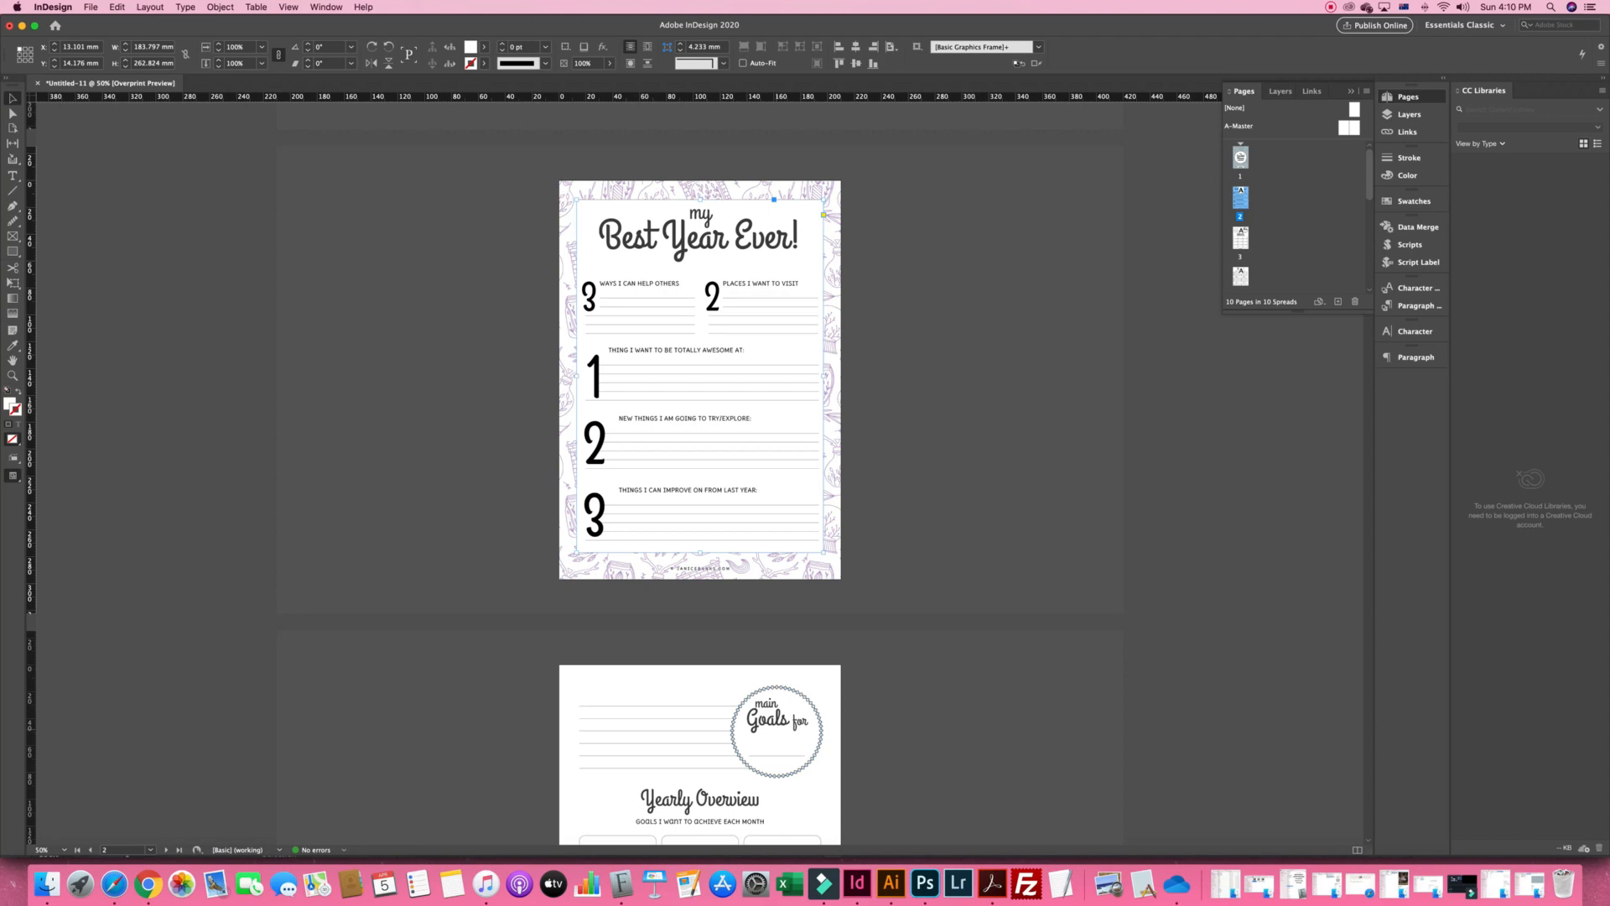
left_click(1344, 128)
double_click(1344, 128)
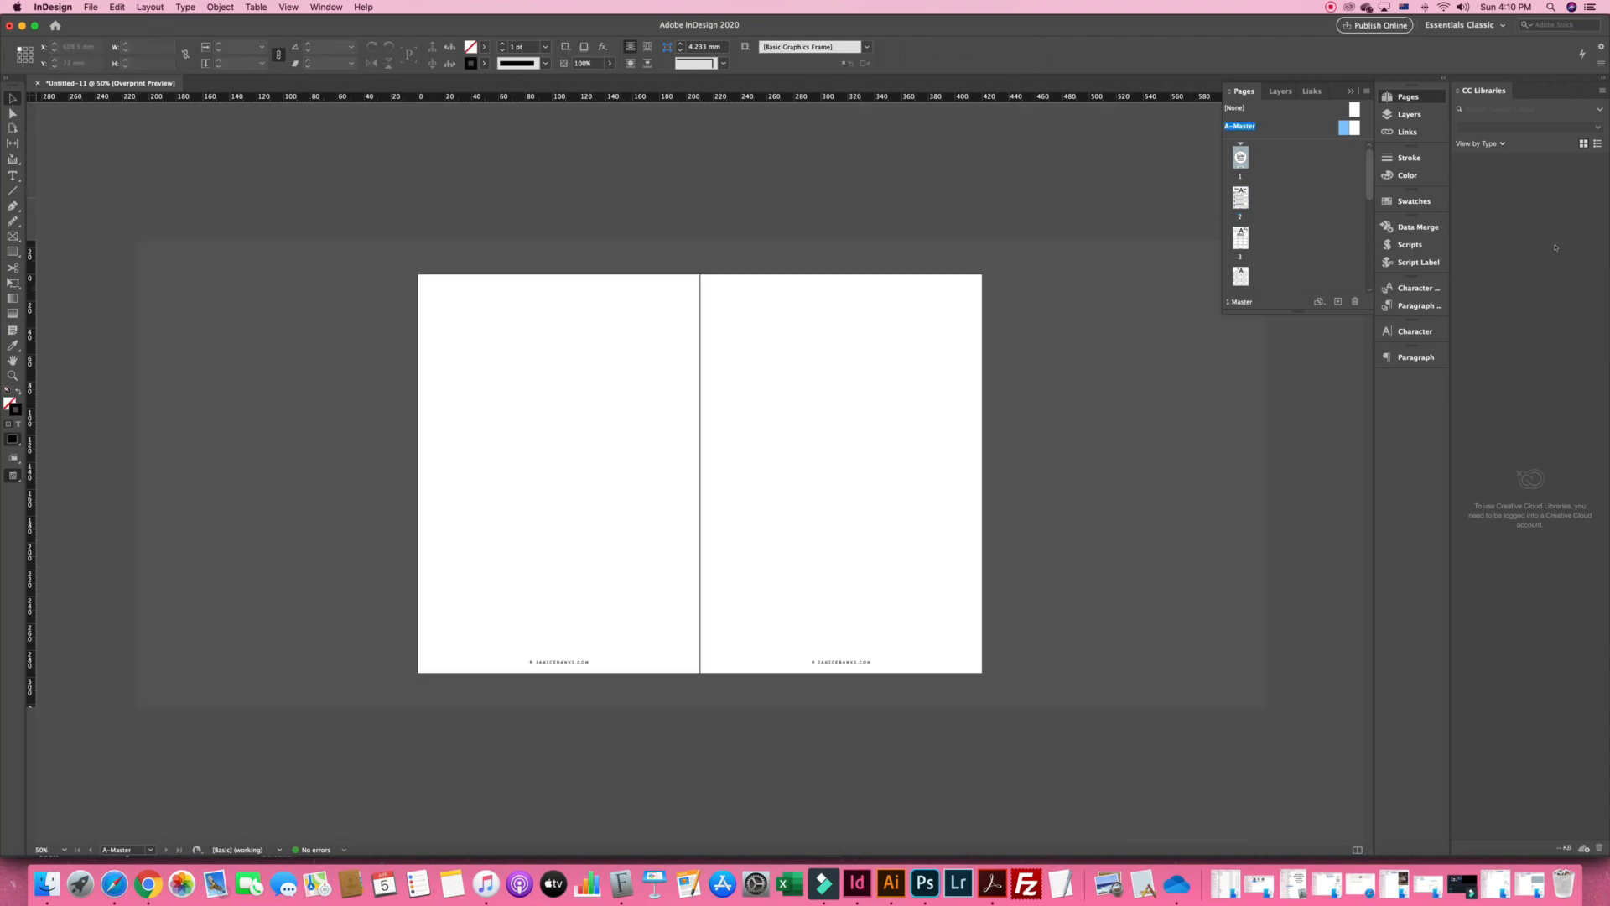
double_click(1243, 199)
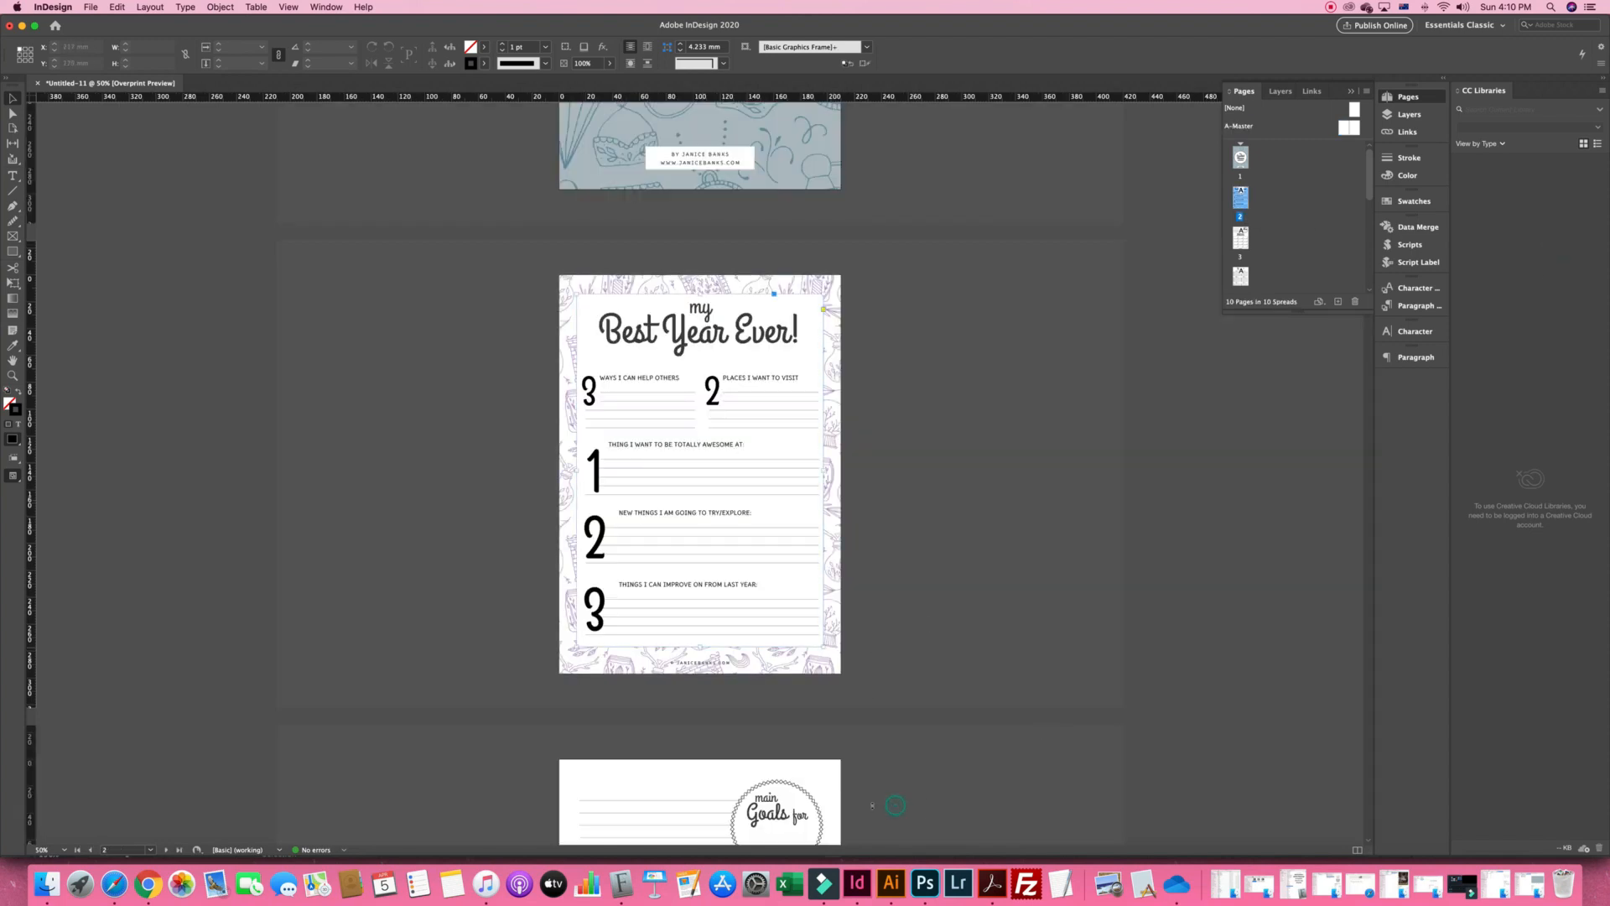
Extend the white panel on page 2 down over the website footer to a height of about 278 mm
left_click_drag(700, 647, 697, 668)
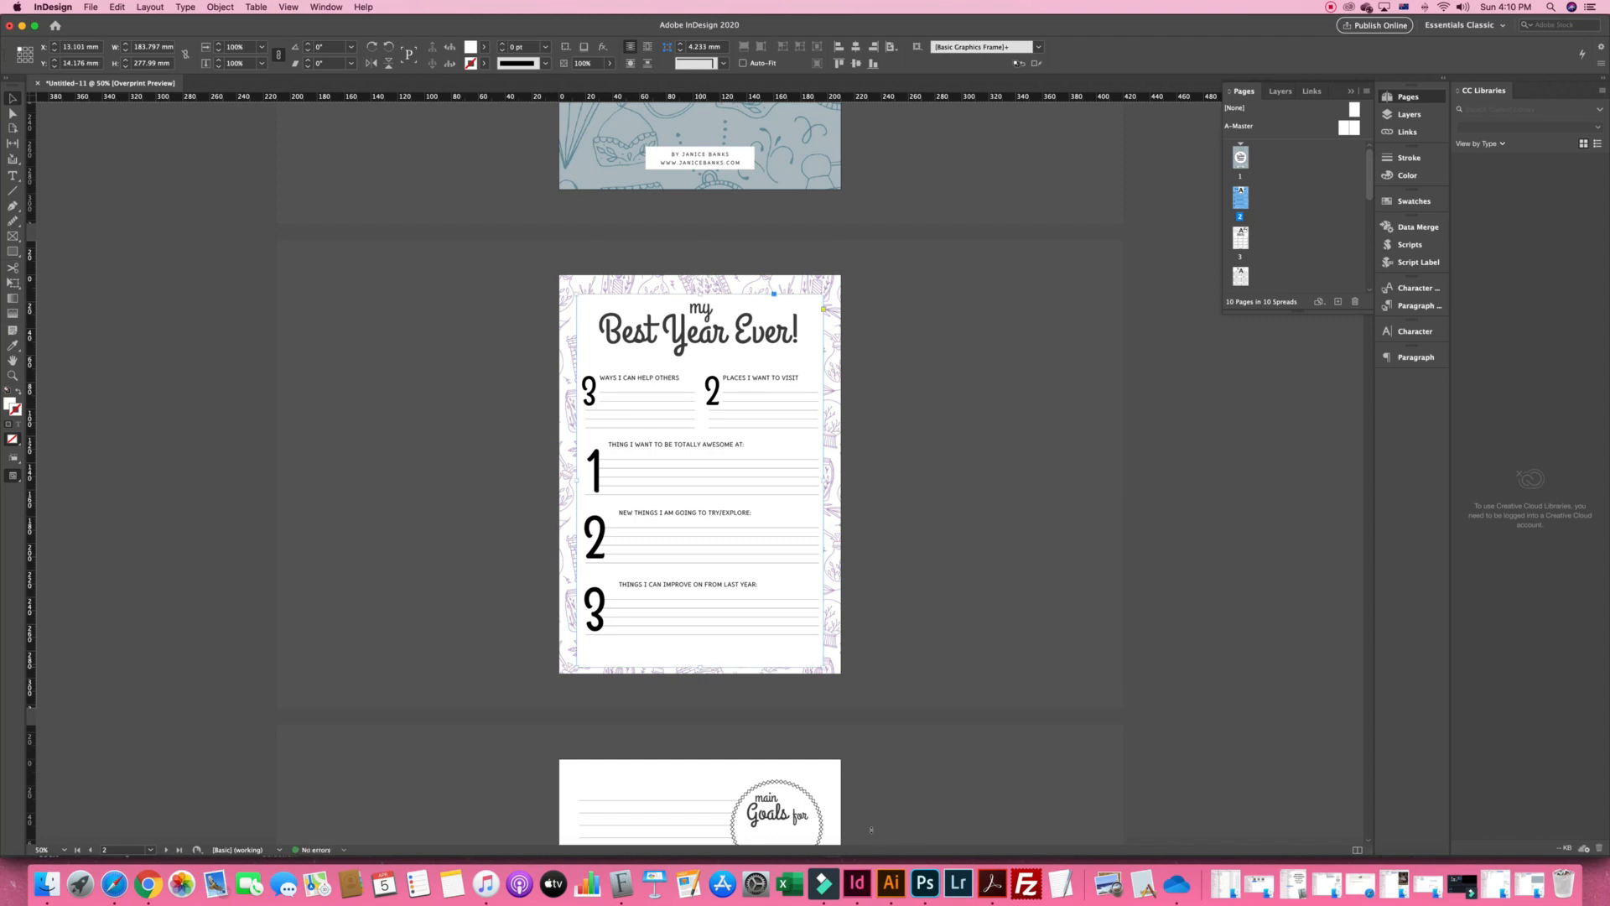
key("super+z")
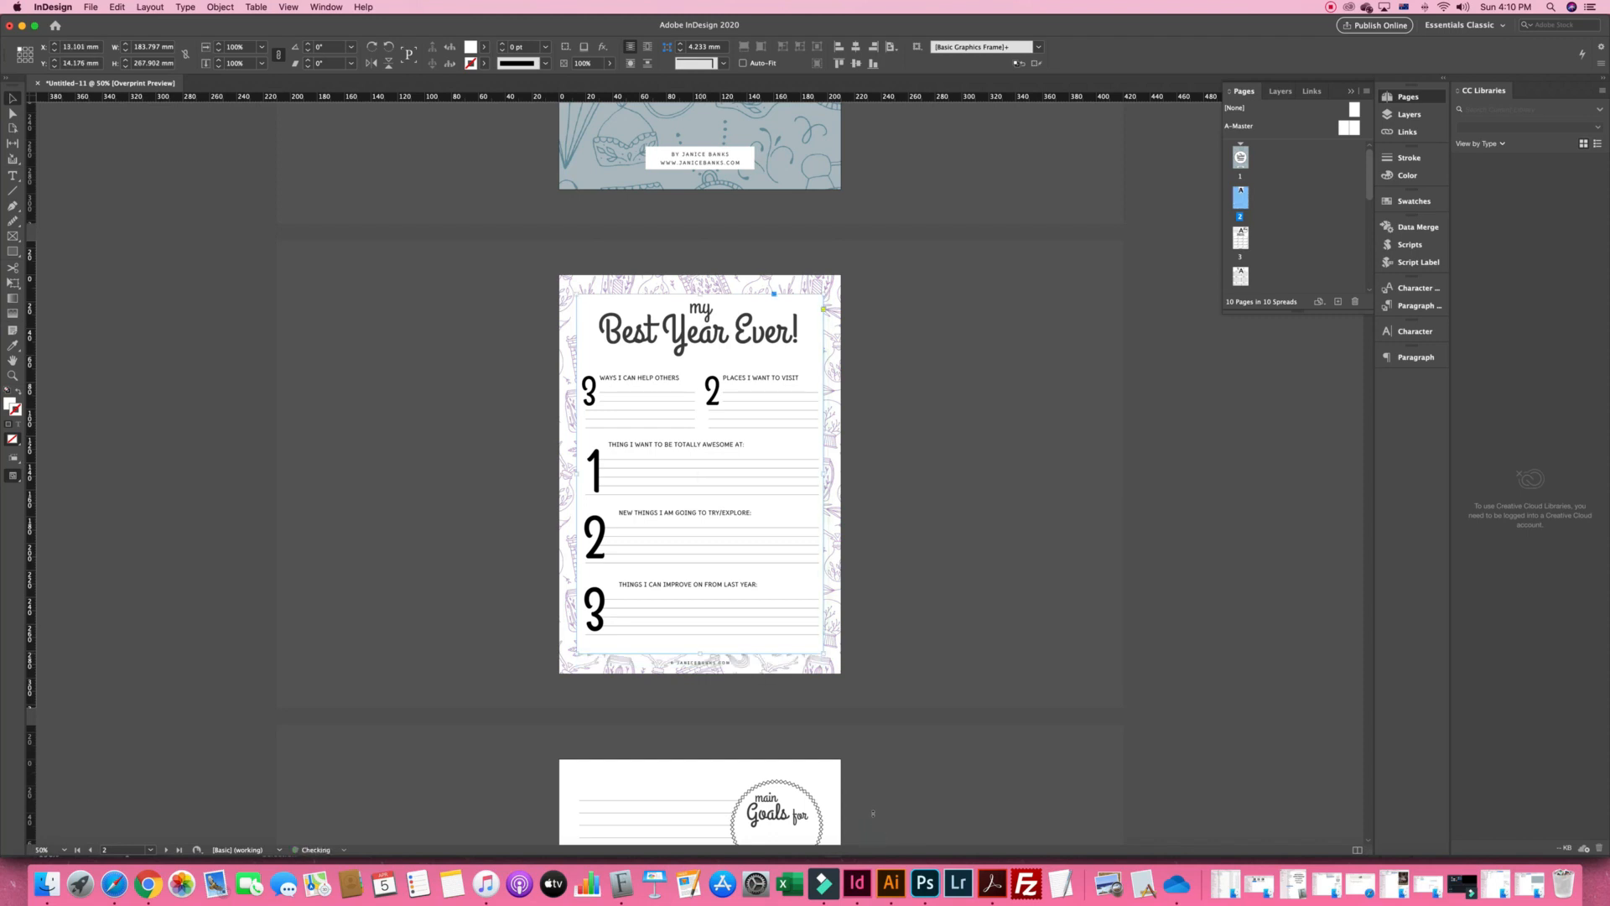
key("super+shift+z")
left_click(1228, 768)
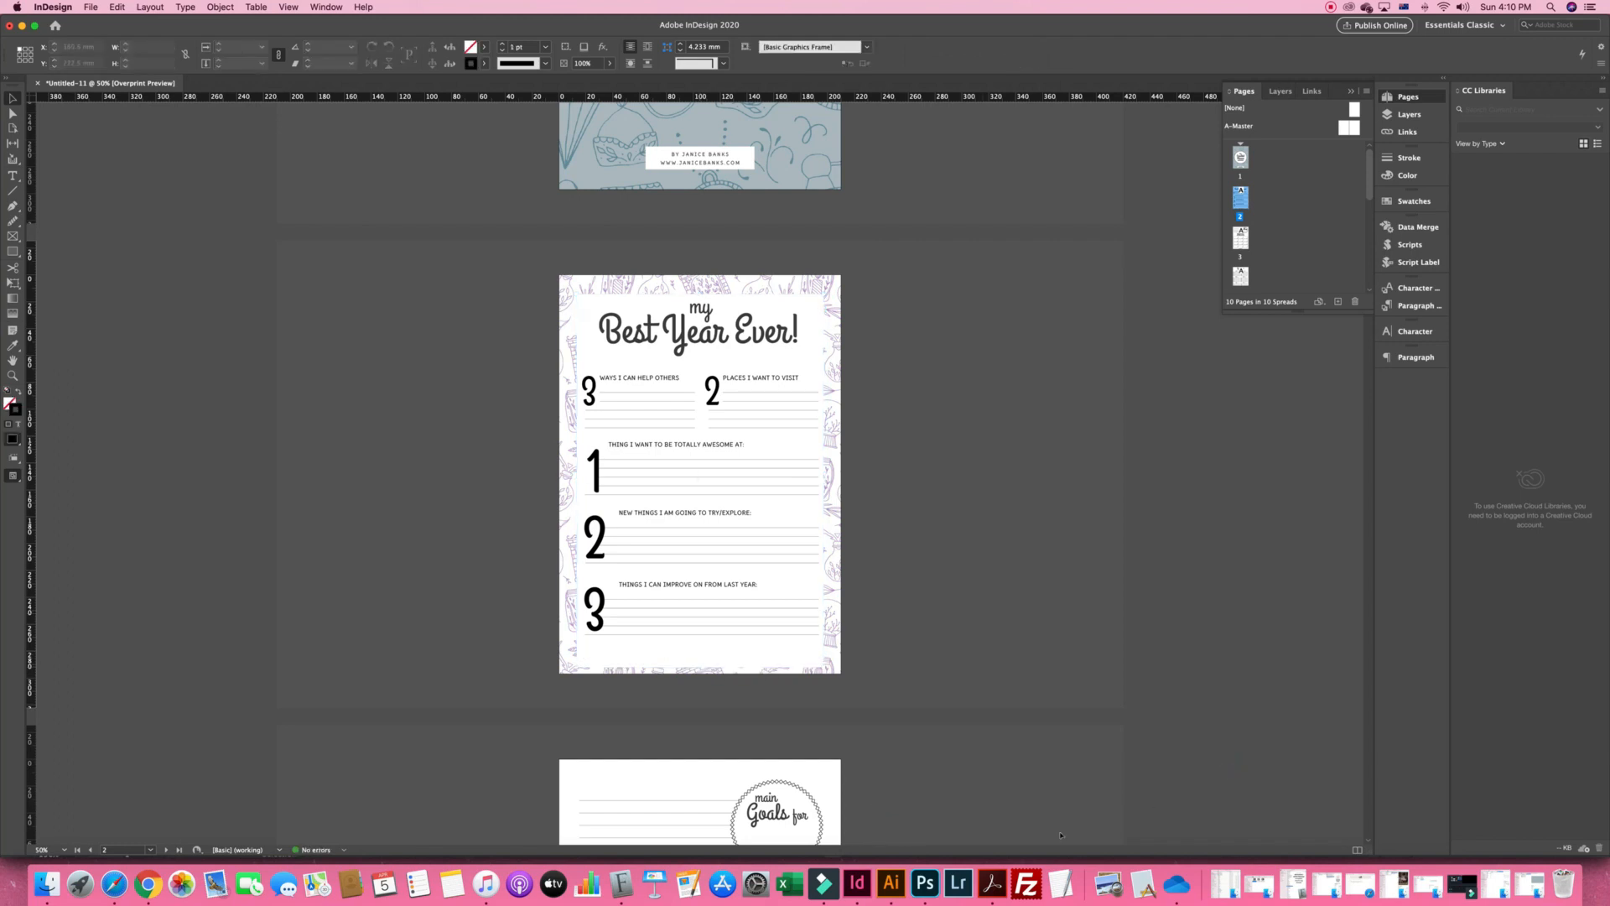
left_click(832, 529)
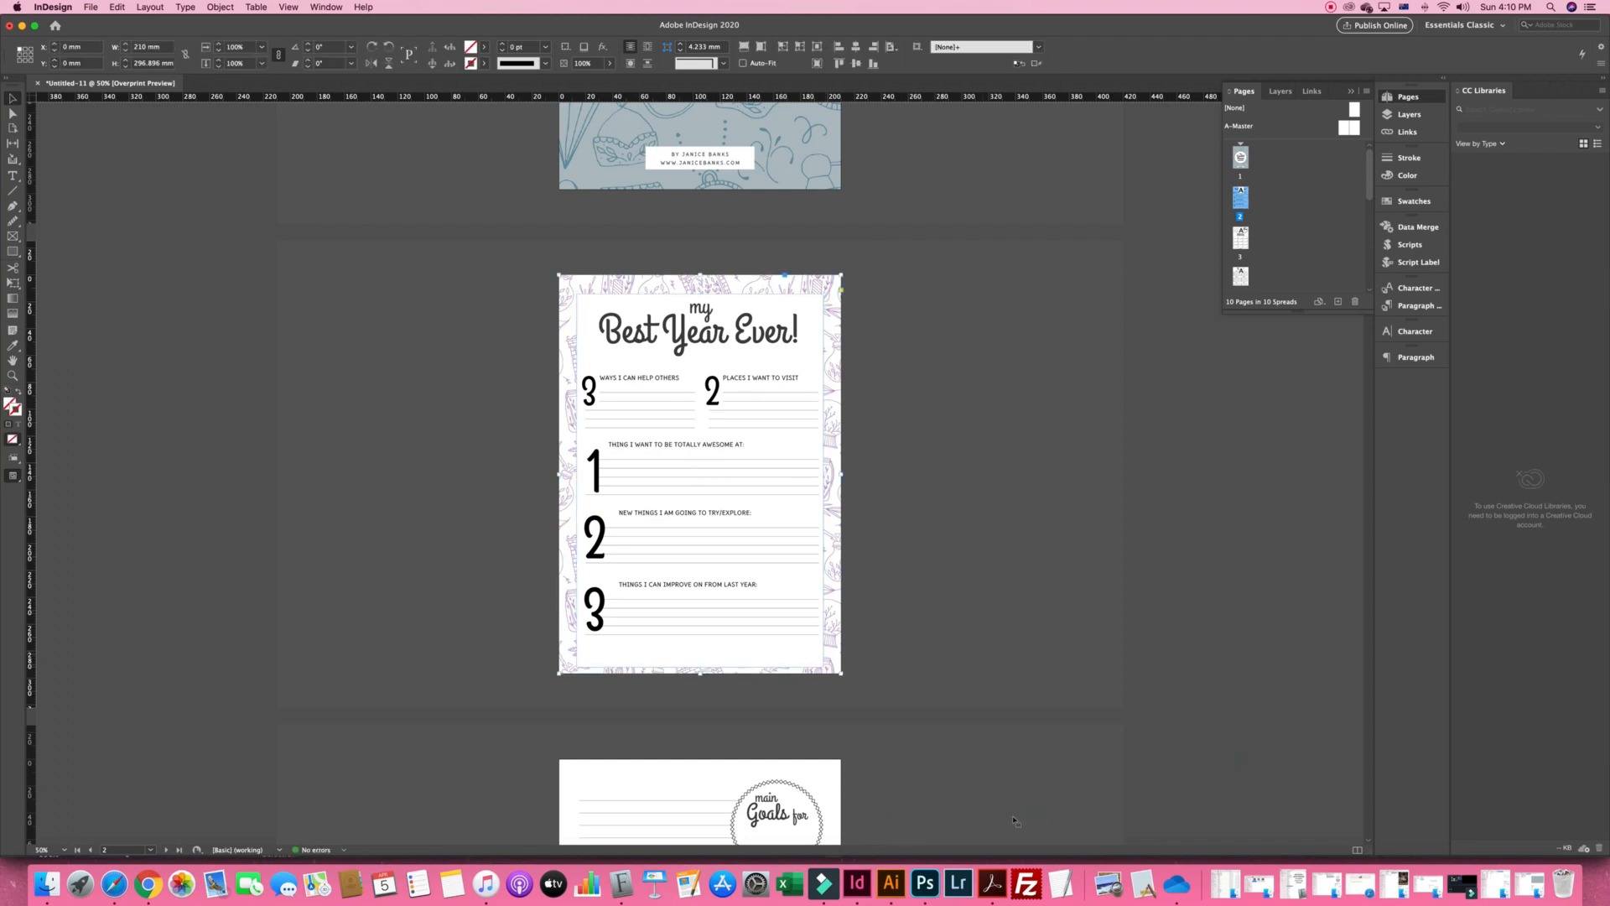
key("super+z")
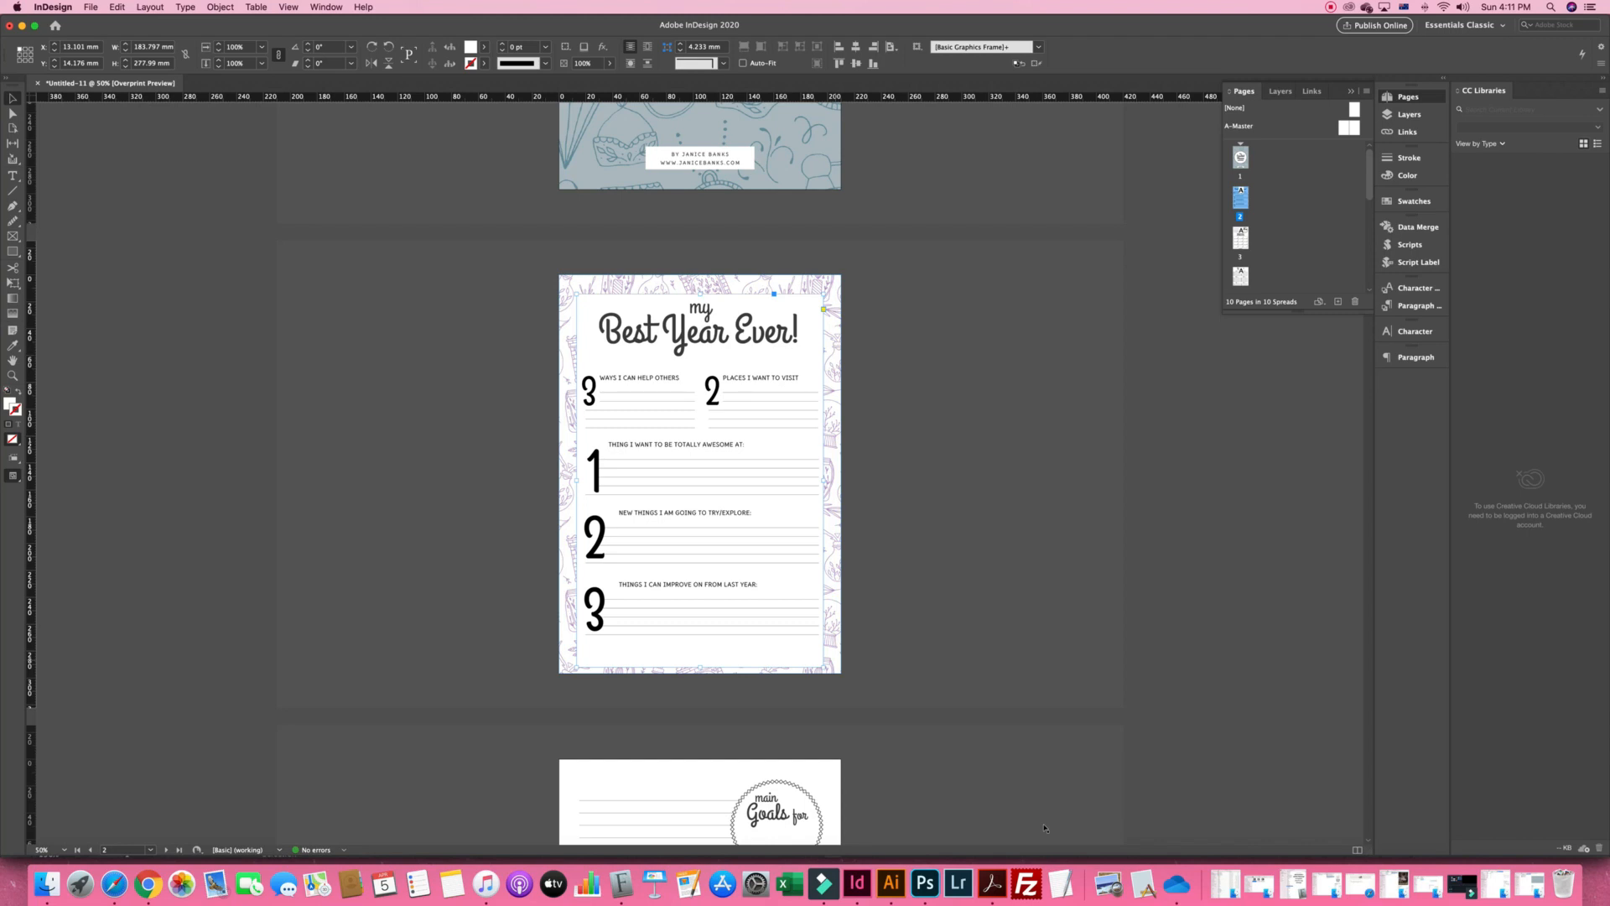
Lock the patterned background image on page 2 in place
left_click(1099, 519)
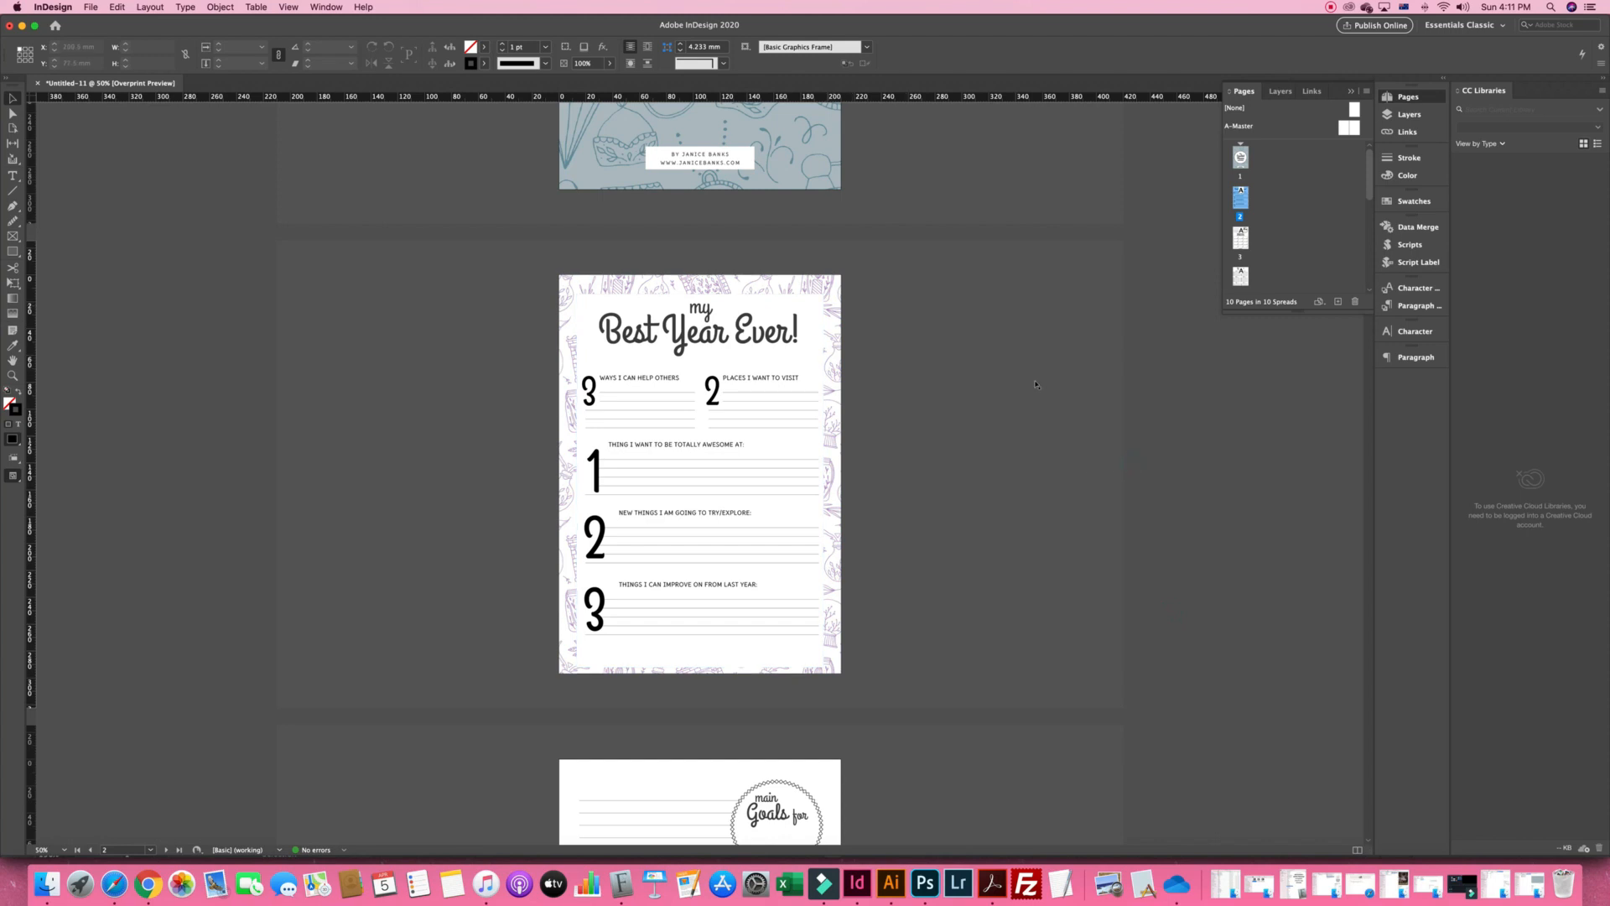
left_click(832, 359)
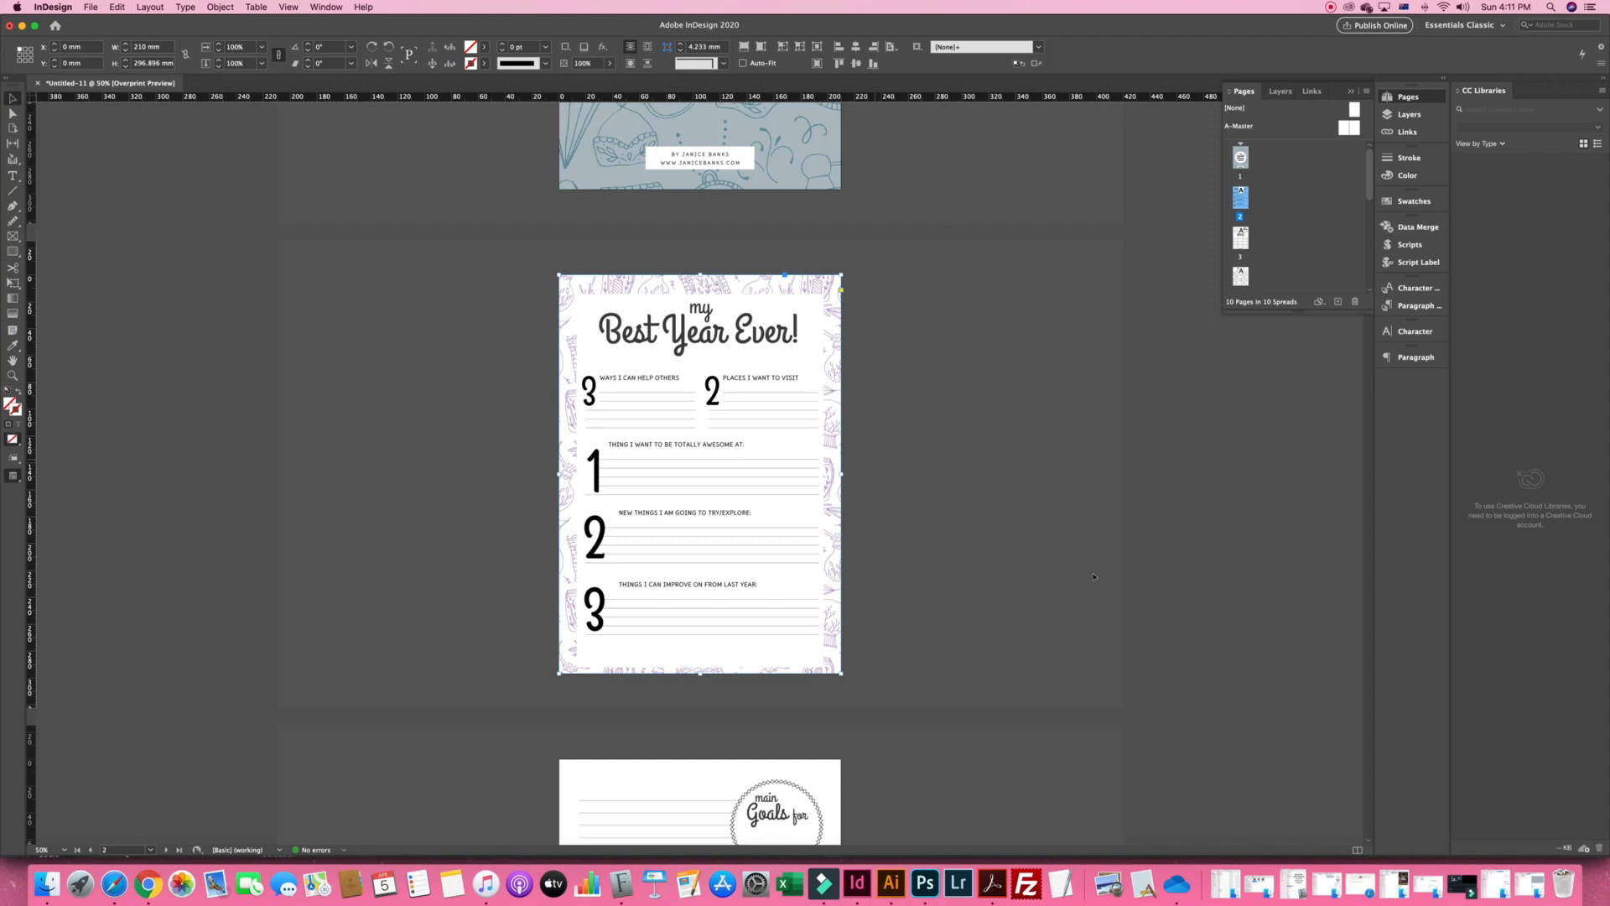
key("super+l")
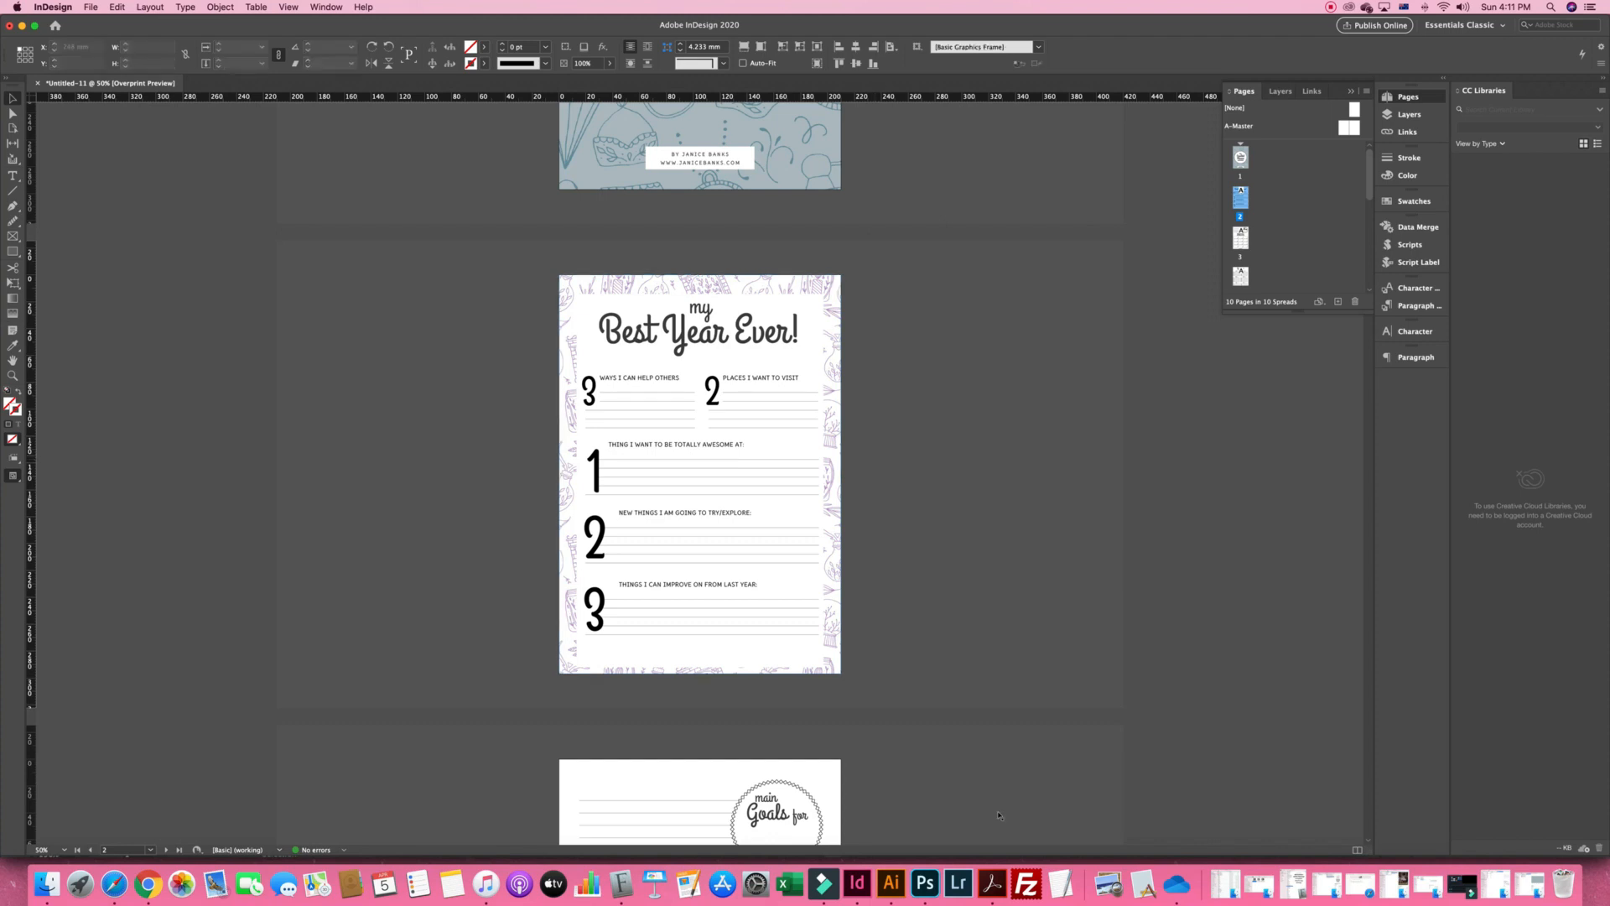
left_click(659, 624)
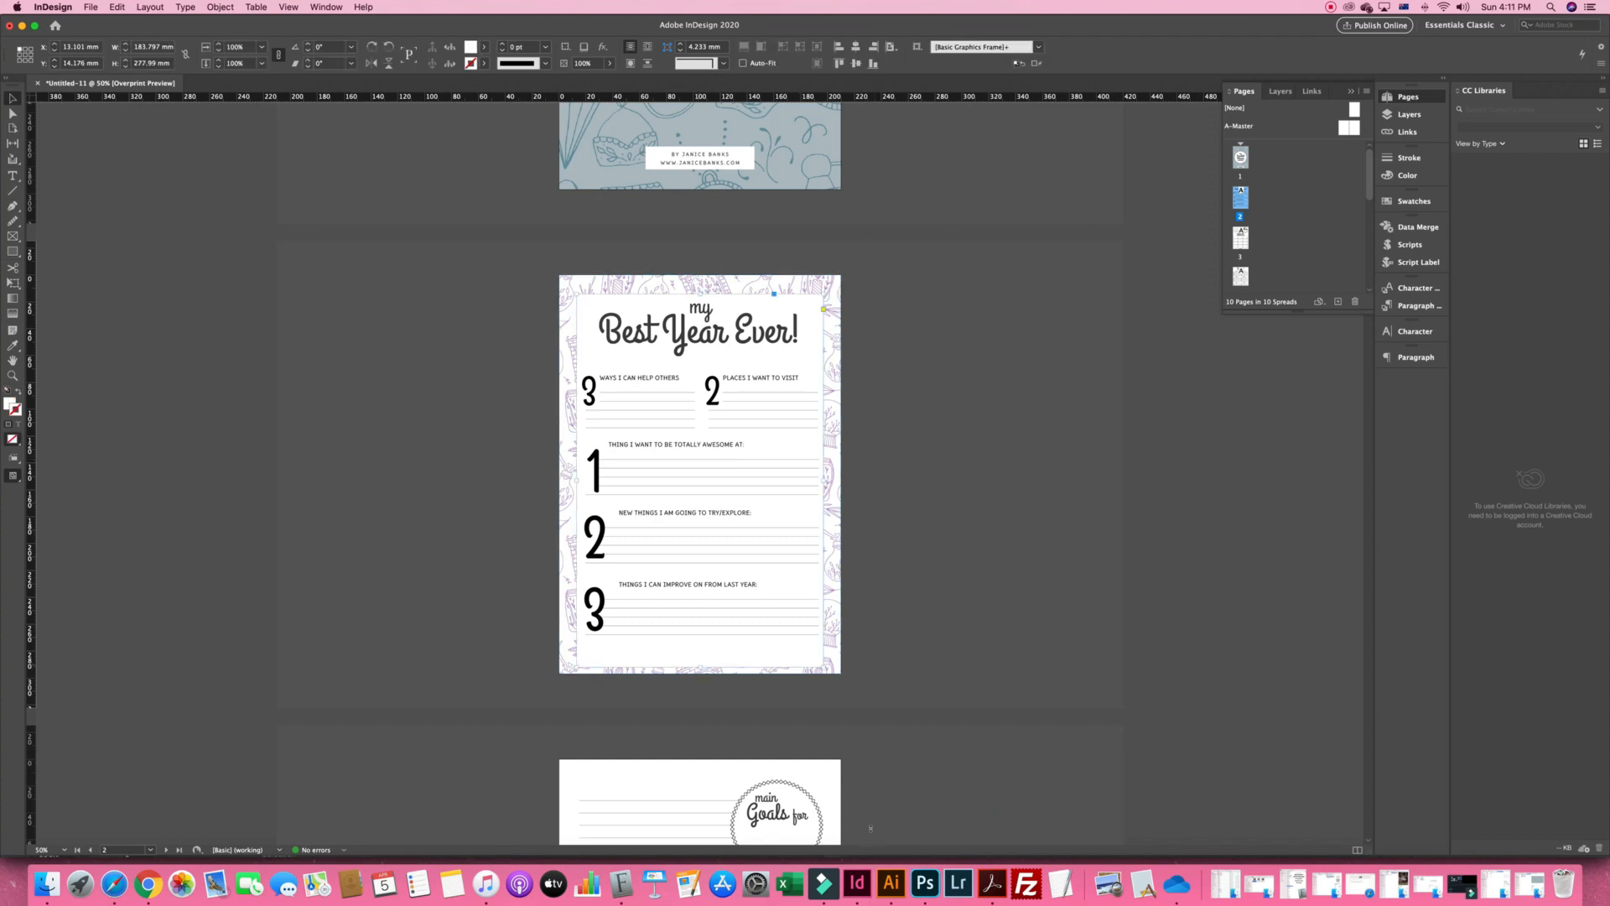
Copy the website footer from the left-hand A-Master page and paste it in place on page 2
left_click(1344, 127)
left_click(589, 661)
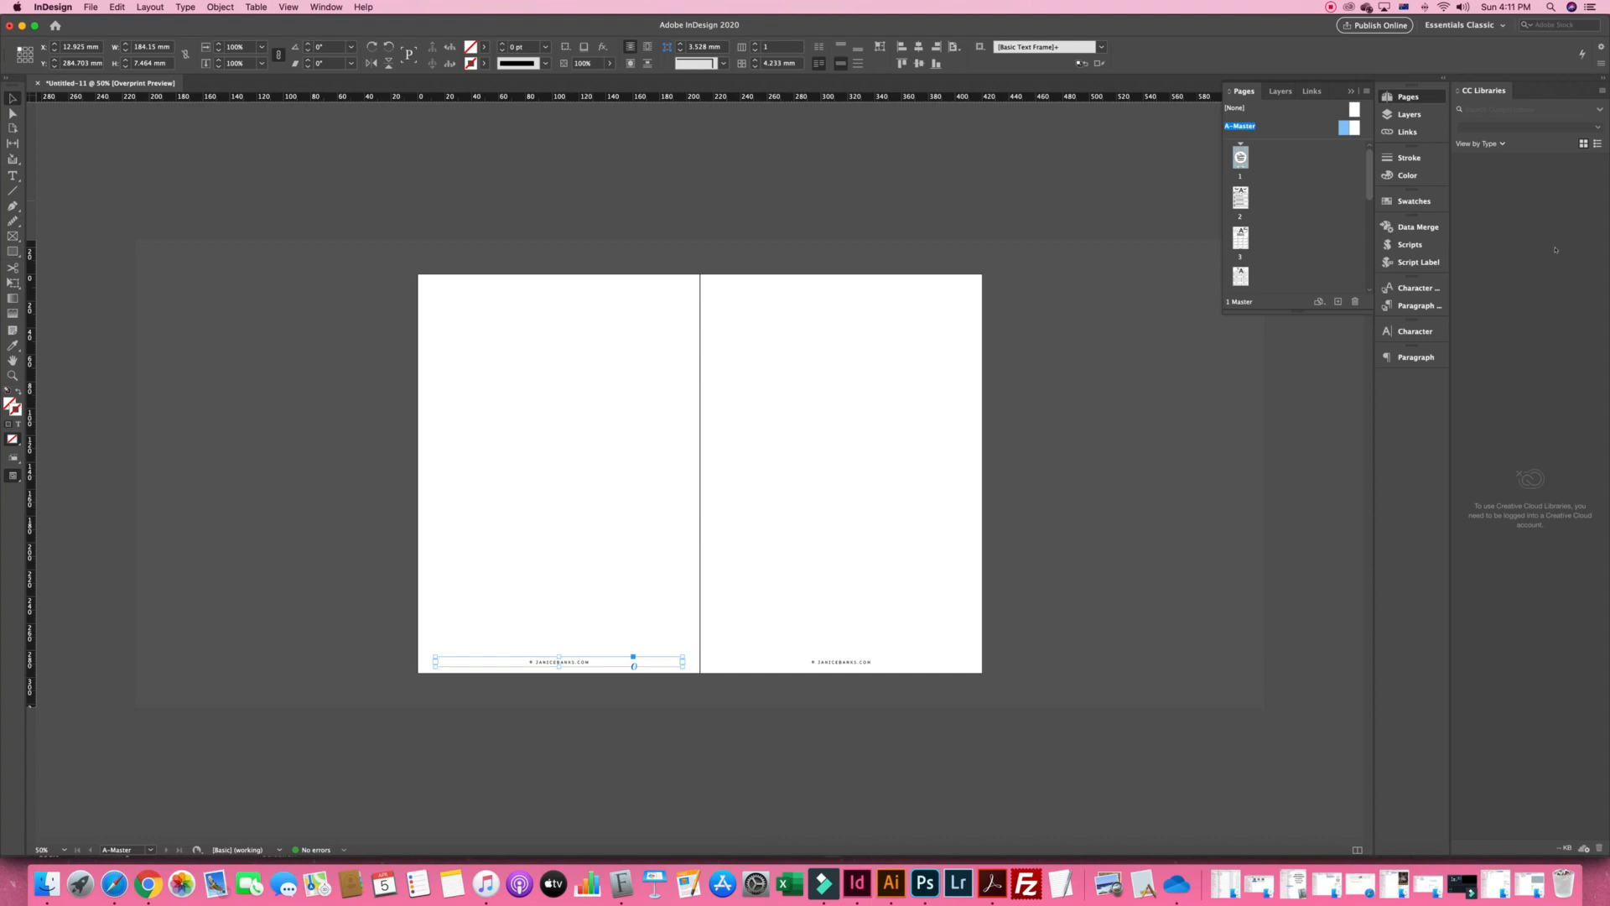
left_click(1241, 199)
double_click(1242, 200)
left_click(117, 7)
left_click(159, 113)
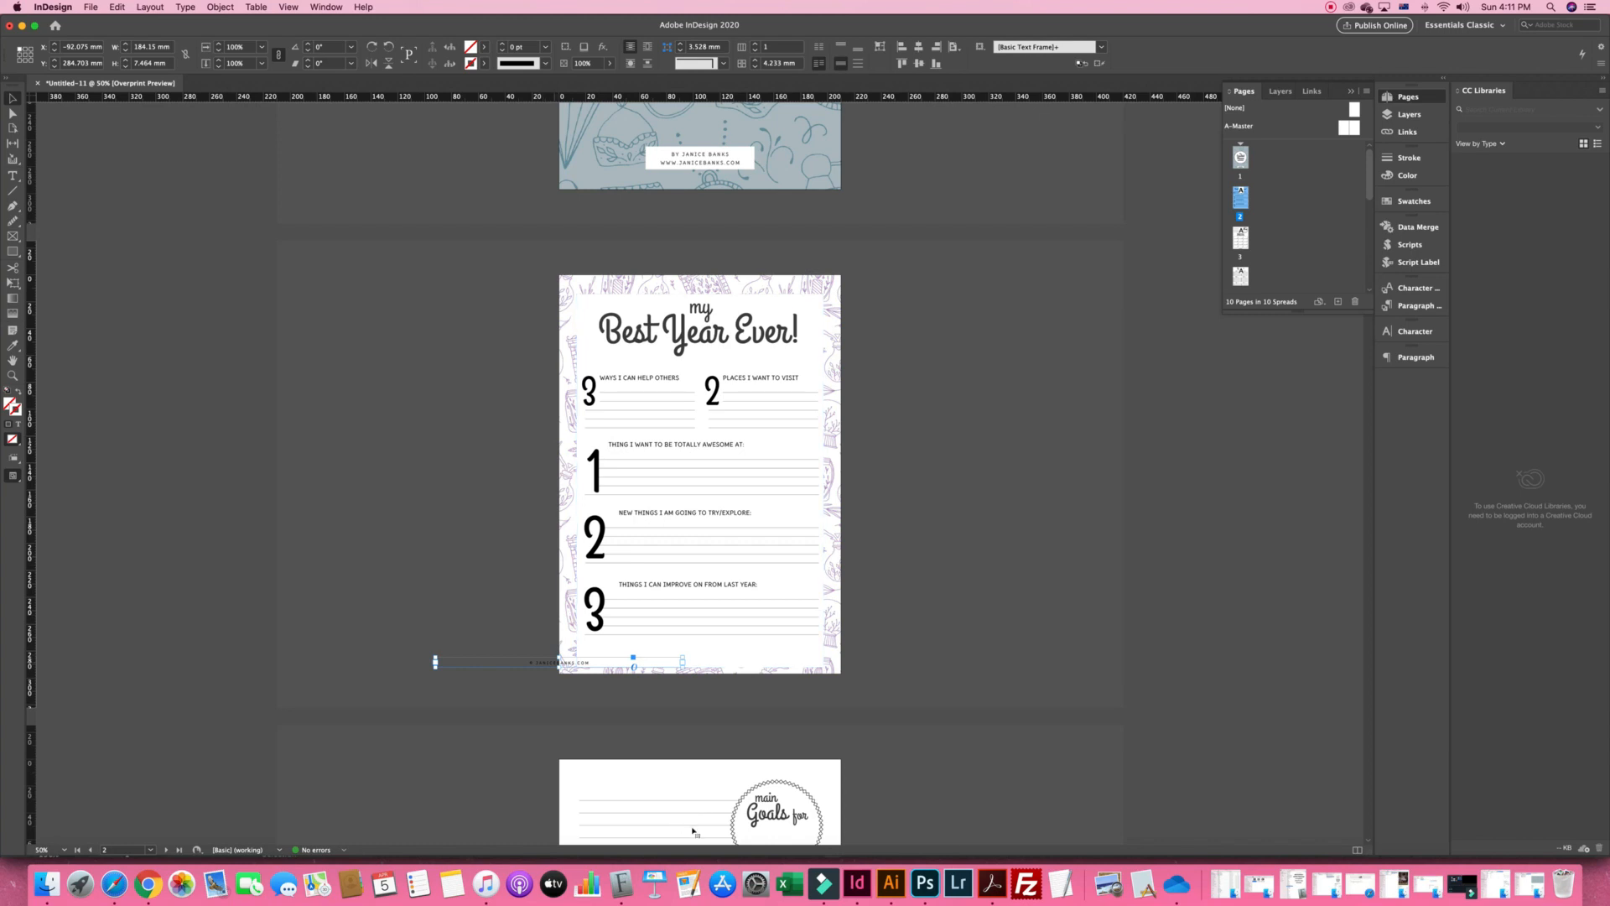
Centre the pasted website footer horizontally over the white panel at the foot of page 2 and nudge it slightly upwards
left_click_drag(563, 663, 707, 665)
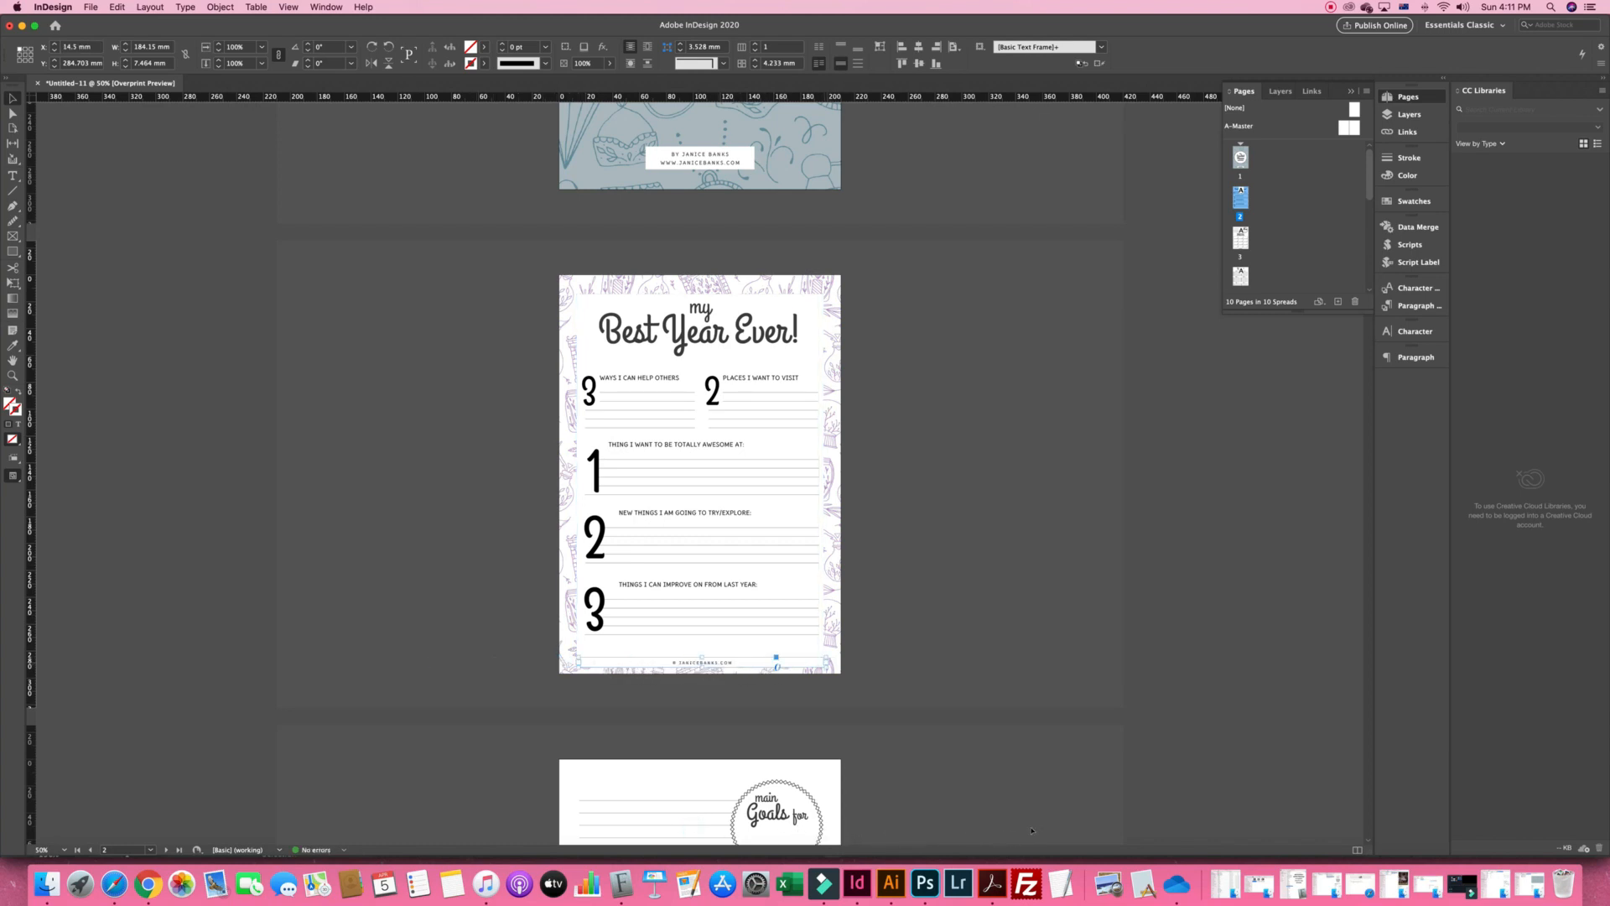
left_click_drag(827, 662, 823, 662)
left_click_drag(579, 662, 576, 662)
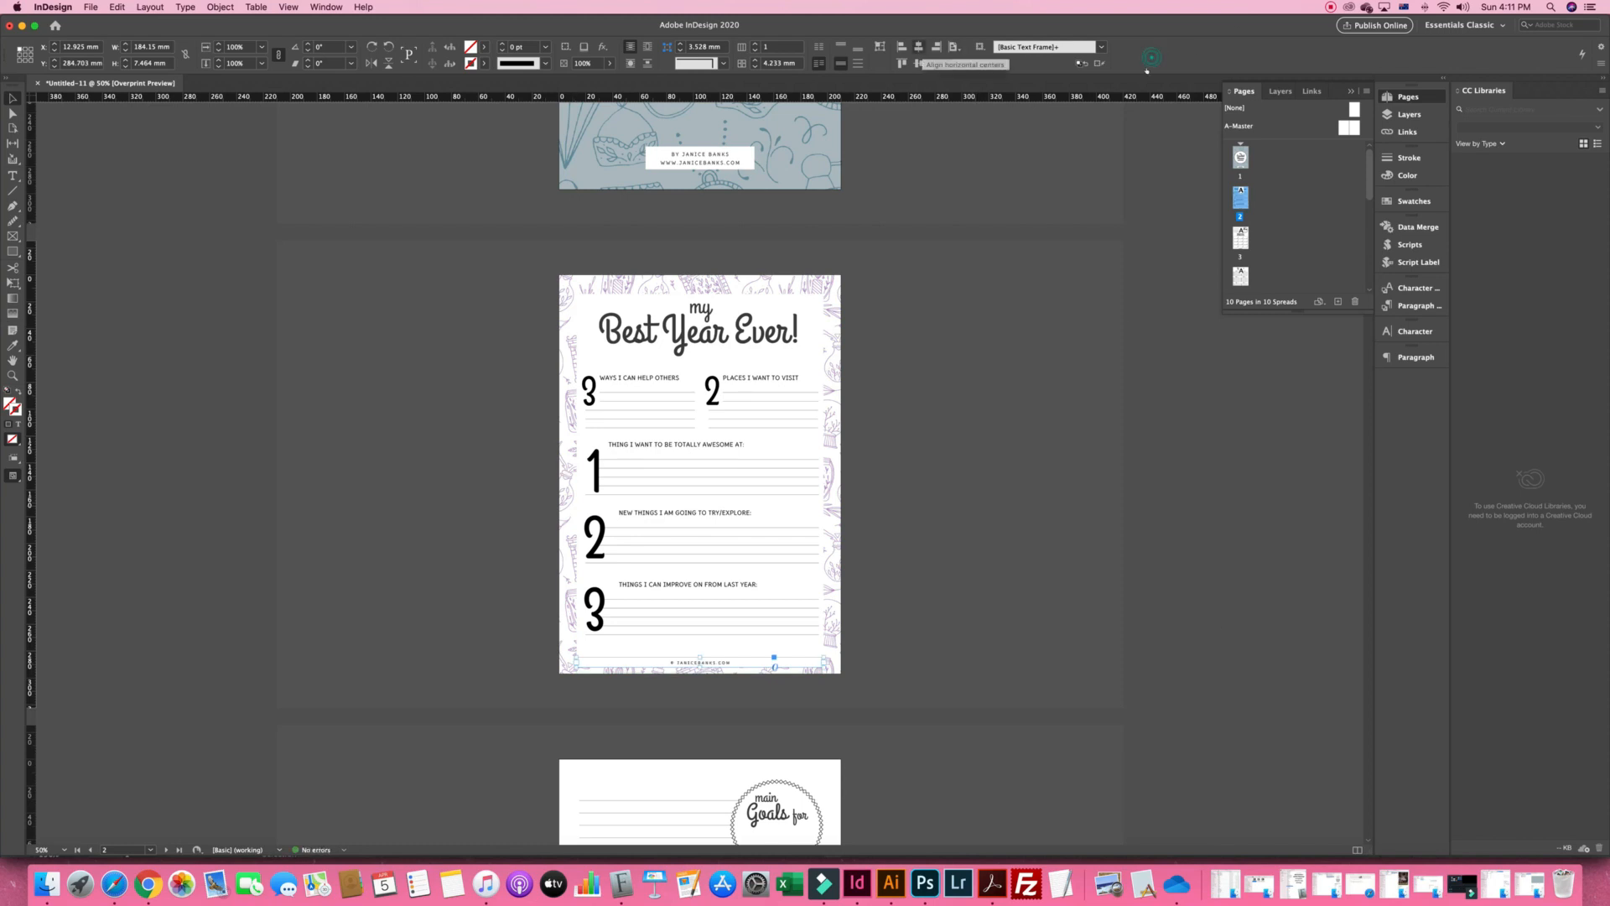
left_click(1154, 689)
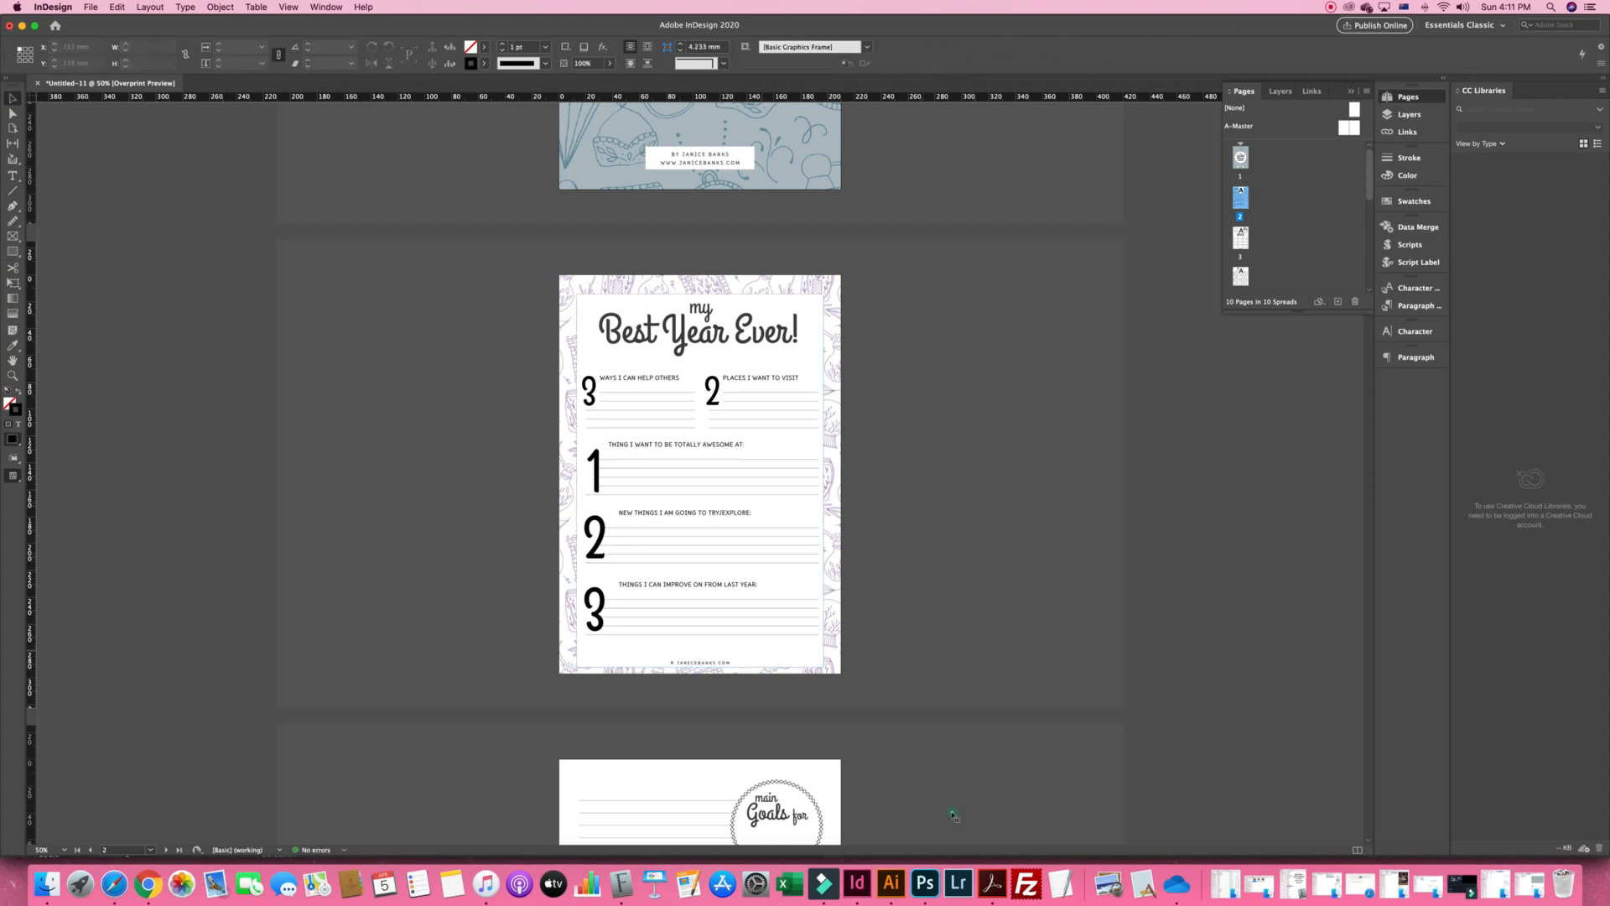
left_click(778, 651)
left_click_drag(773, 662, 772, 658)
left_click(1208, 769)
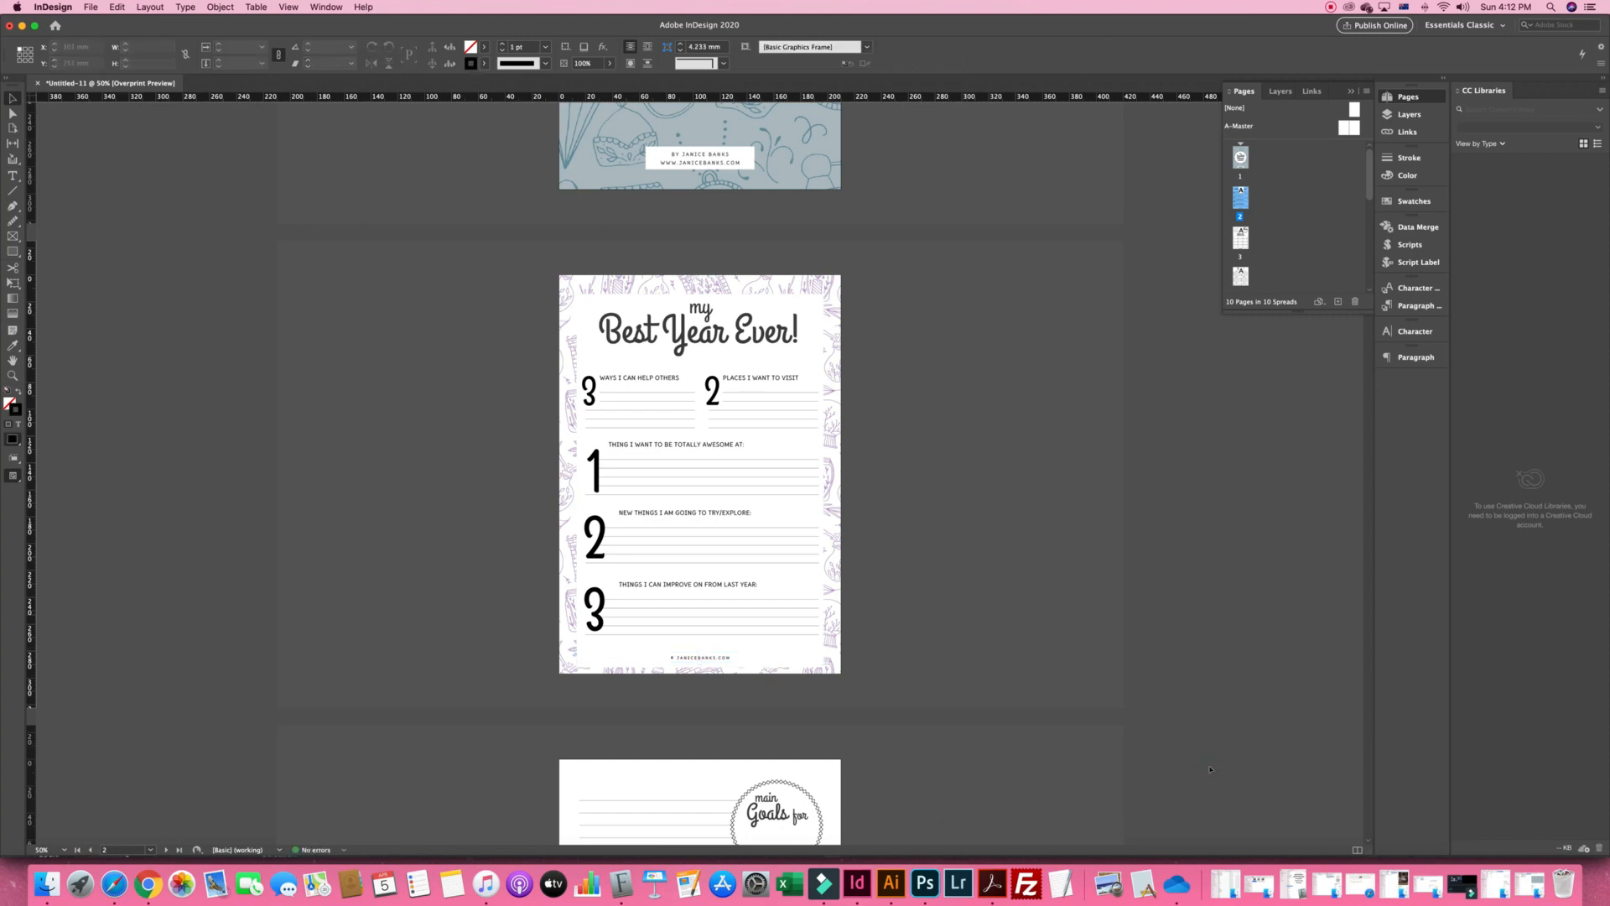
Switch to Finder and bring the window with the pattern artwork's EPS folder to the front
left_click(1213, 724)
scroll(1214, 724, "down", 4)
scroll(1028, 735, "up", 3)
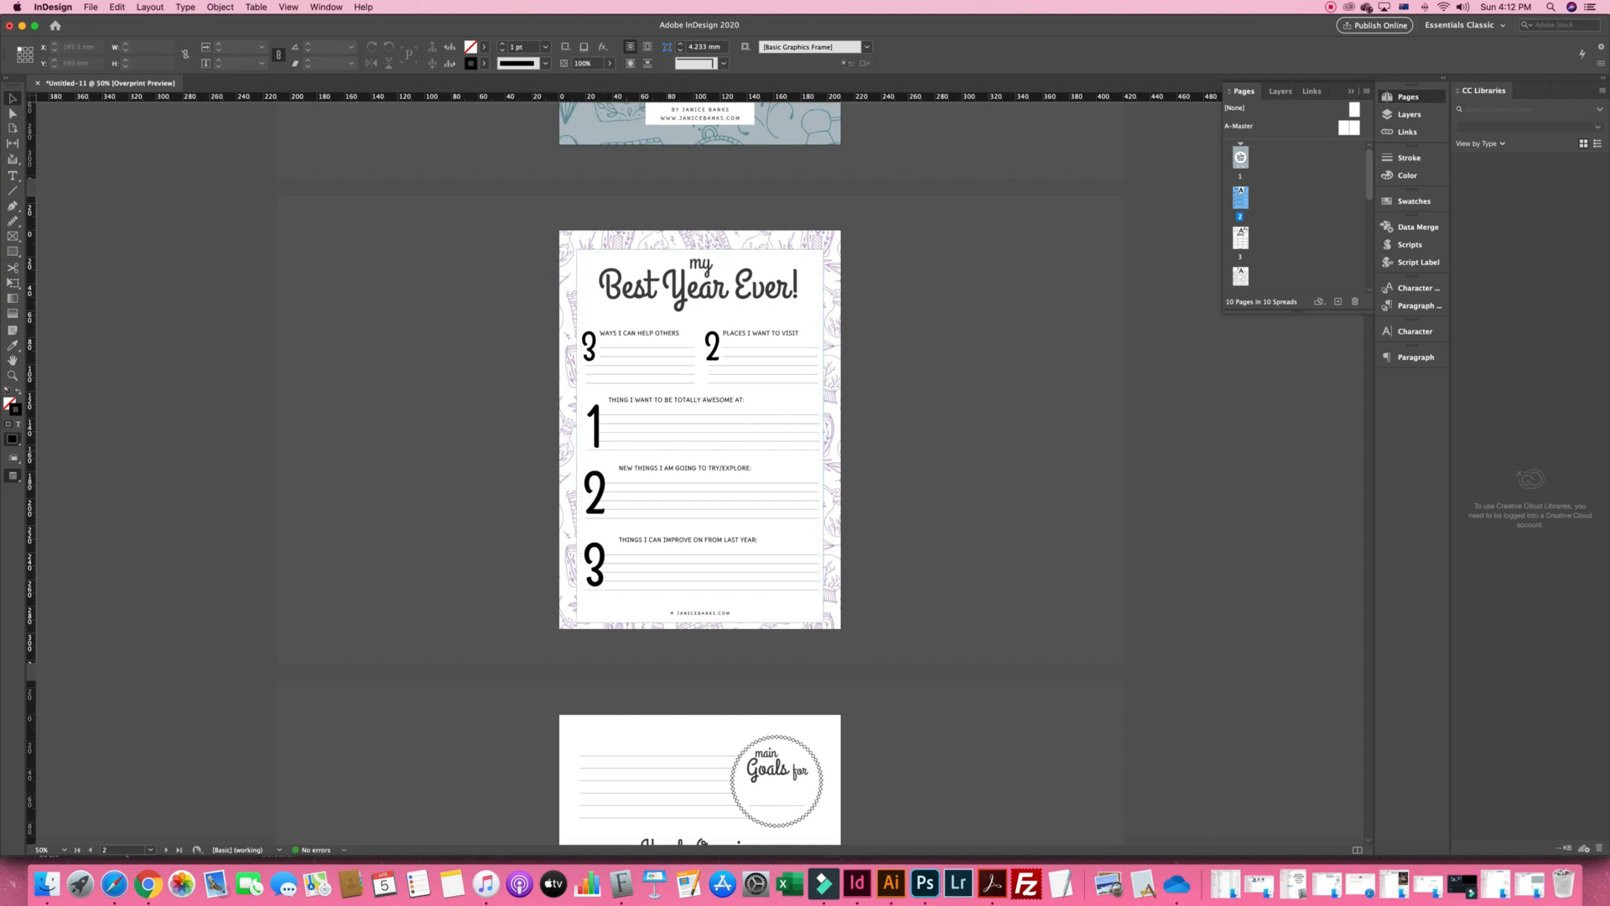
left_click(46, 883)
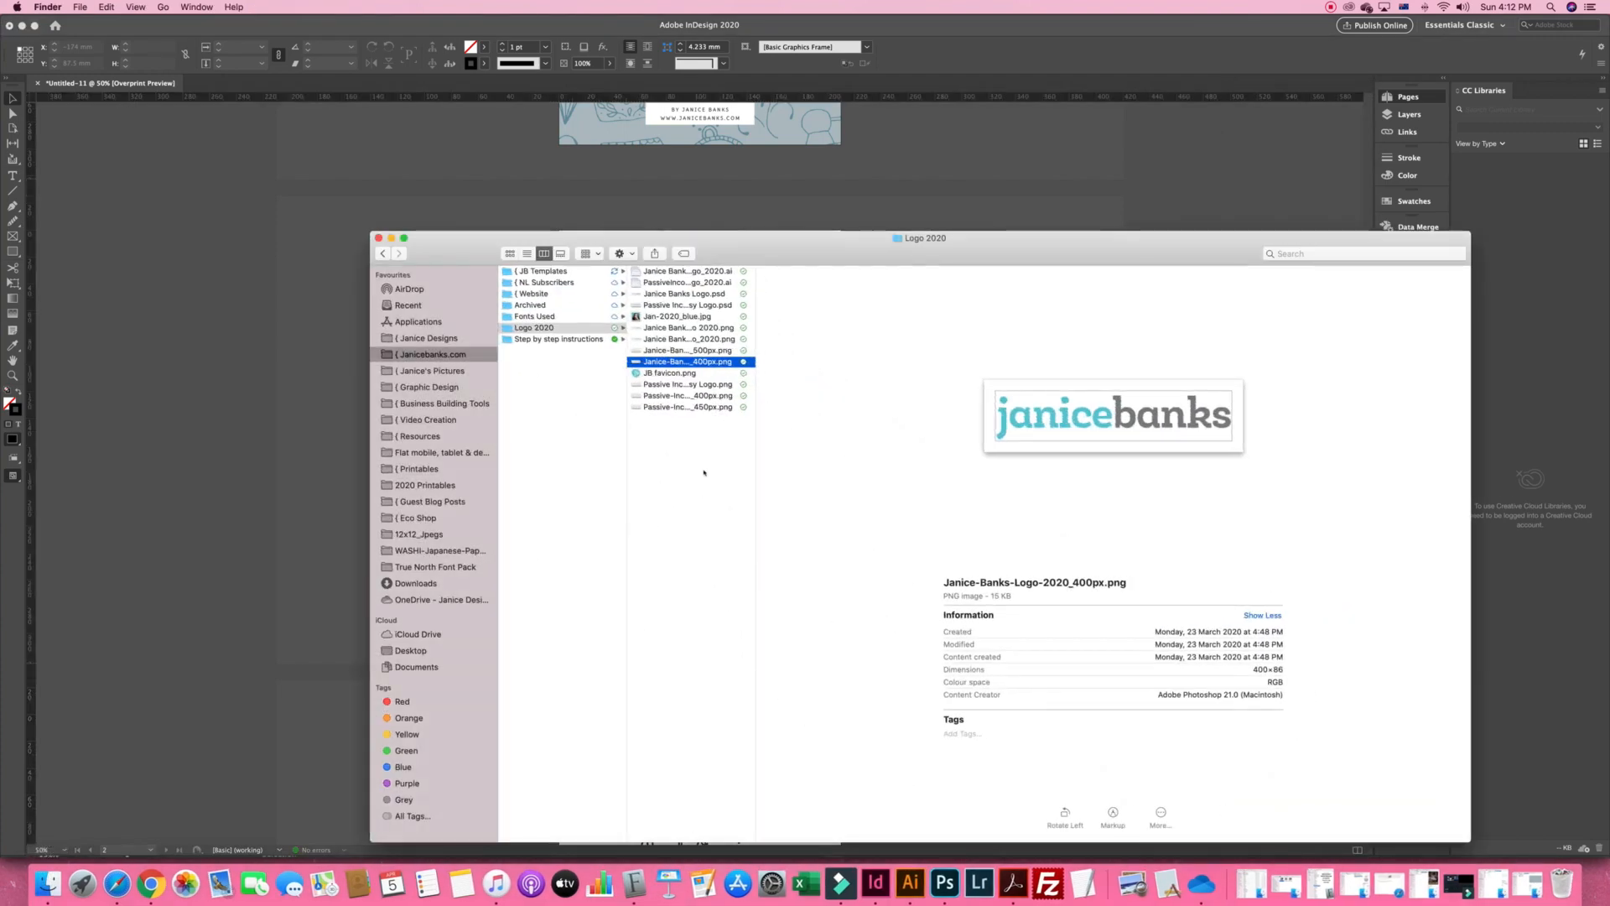
right_click(48, 882)
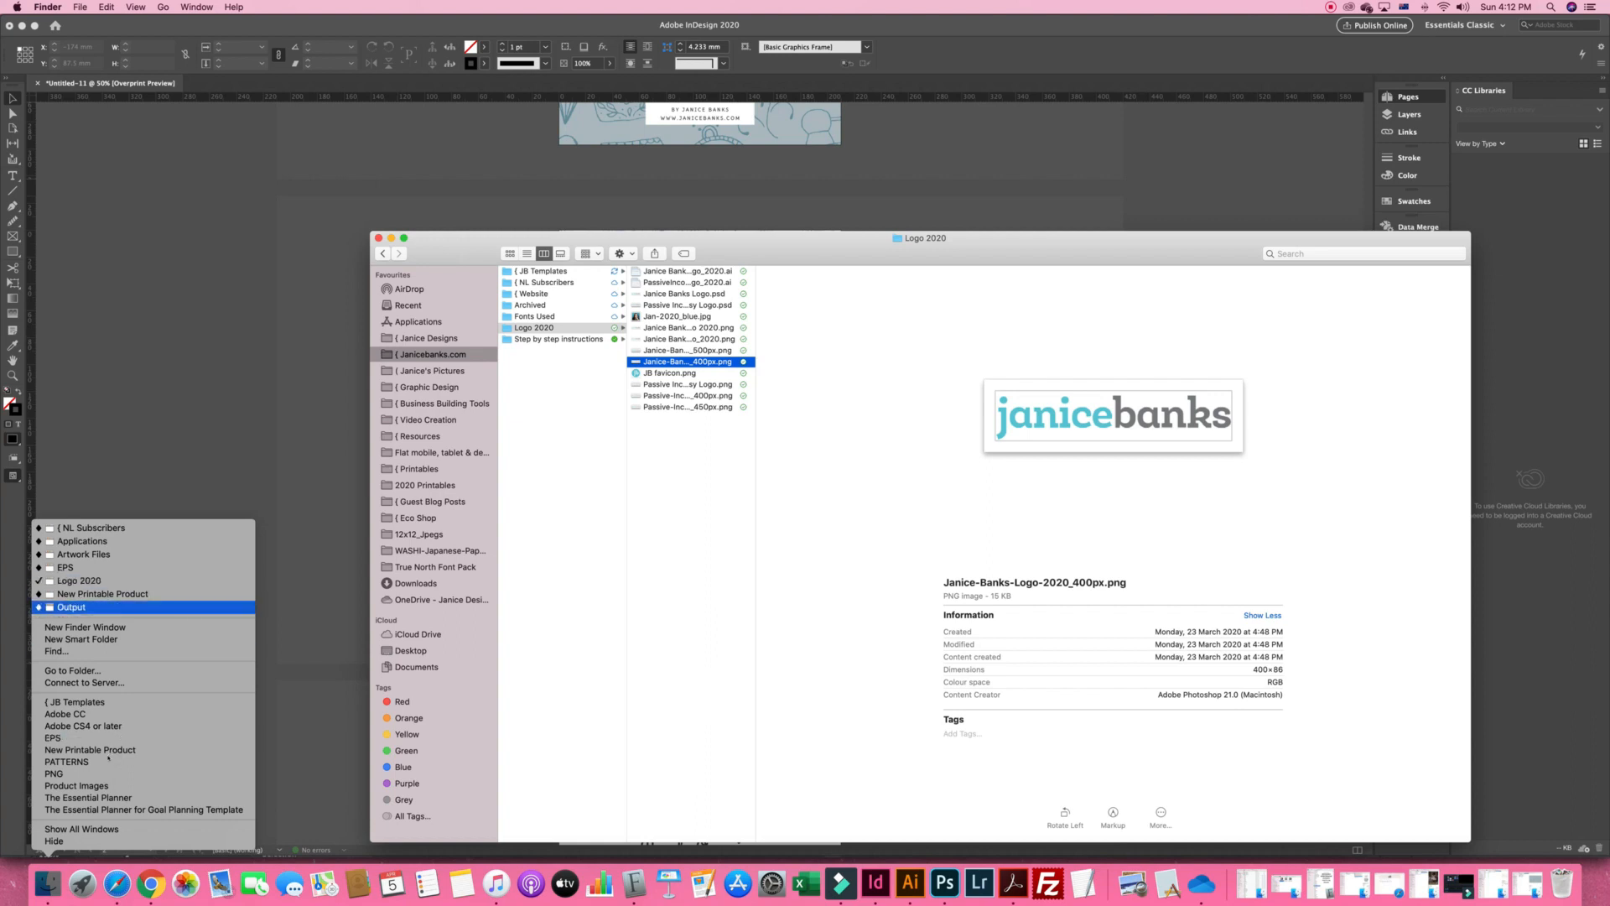
key("Up")
key("Up")
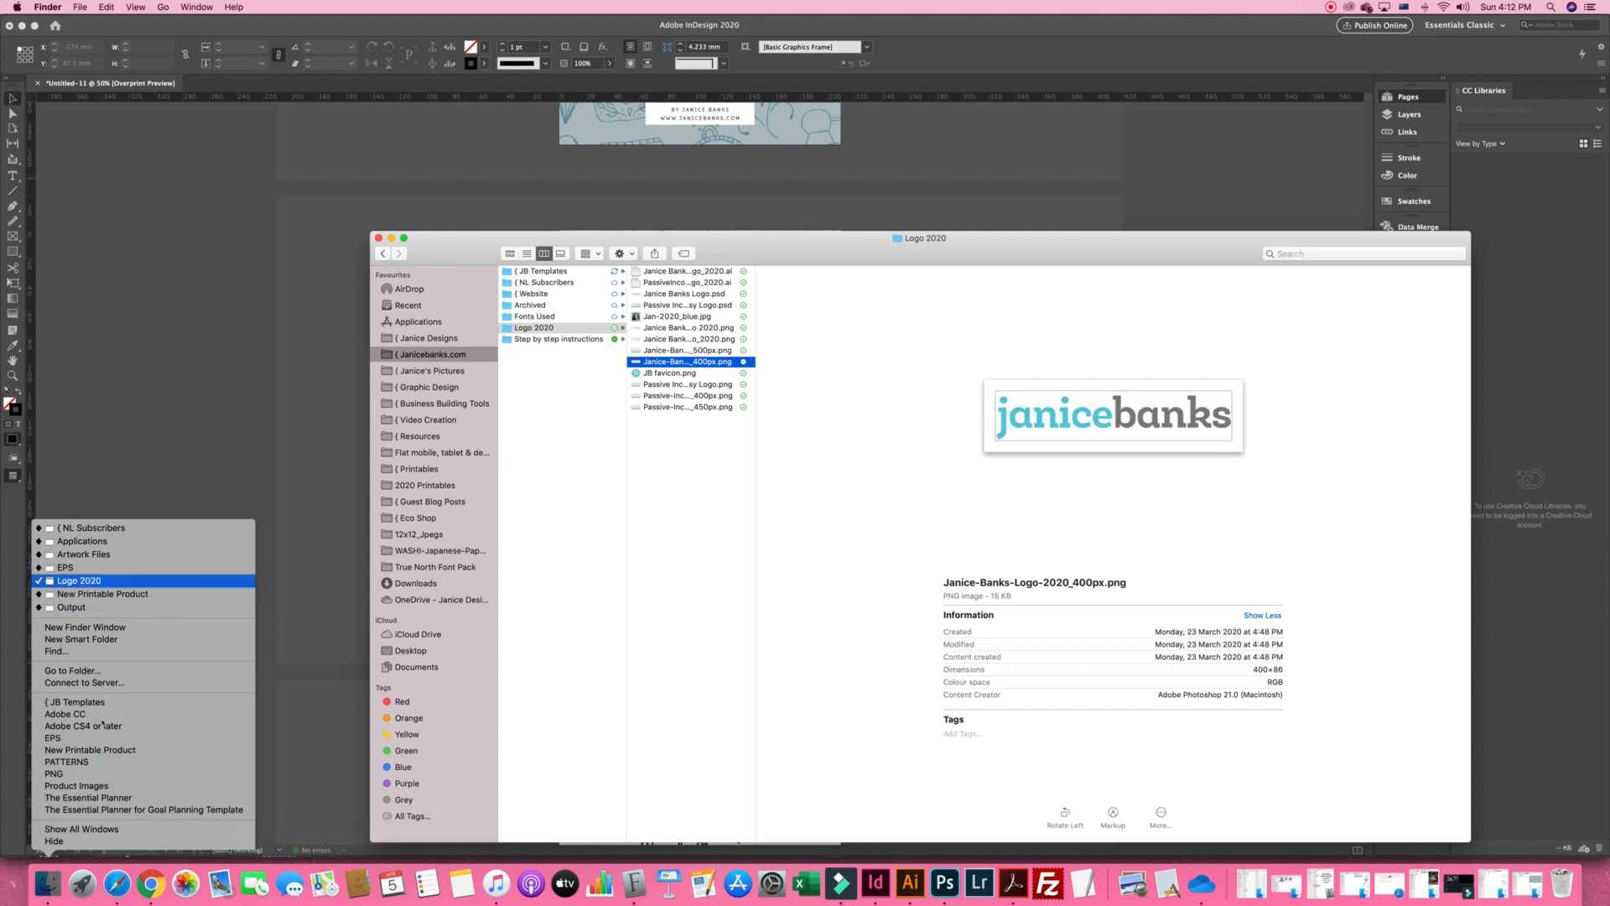
key("Return")
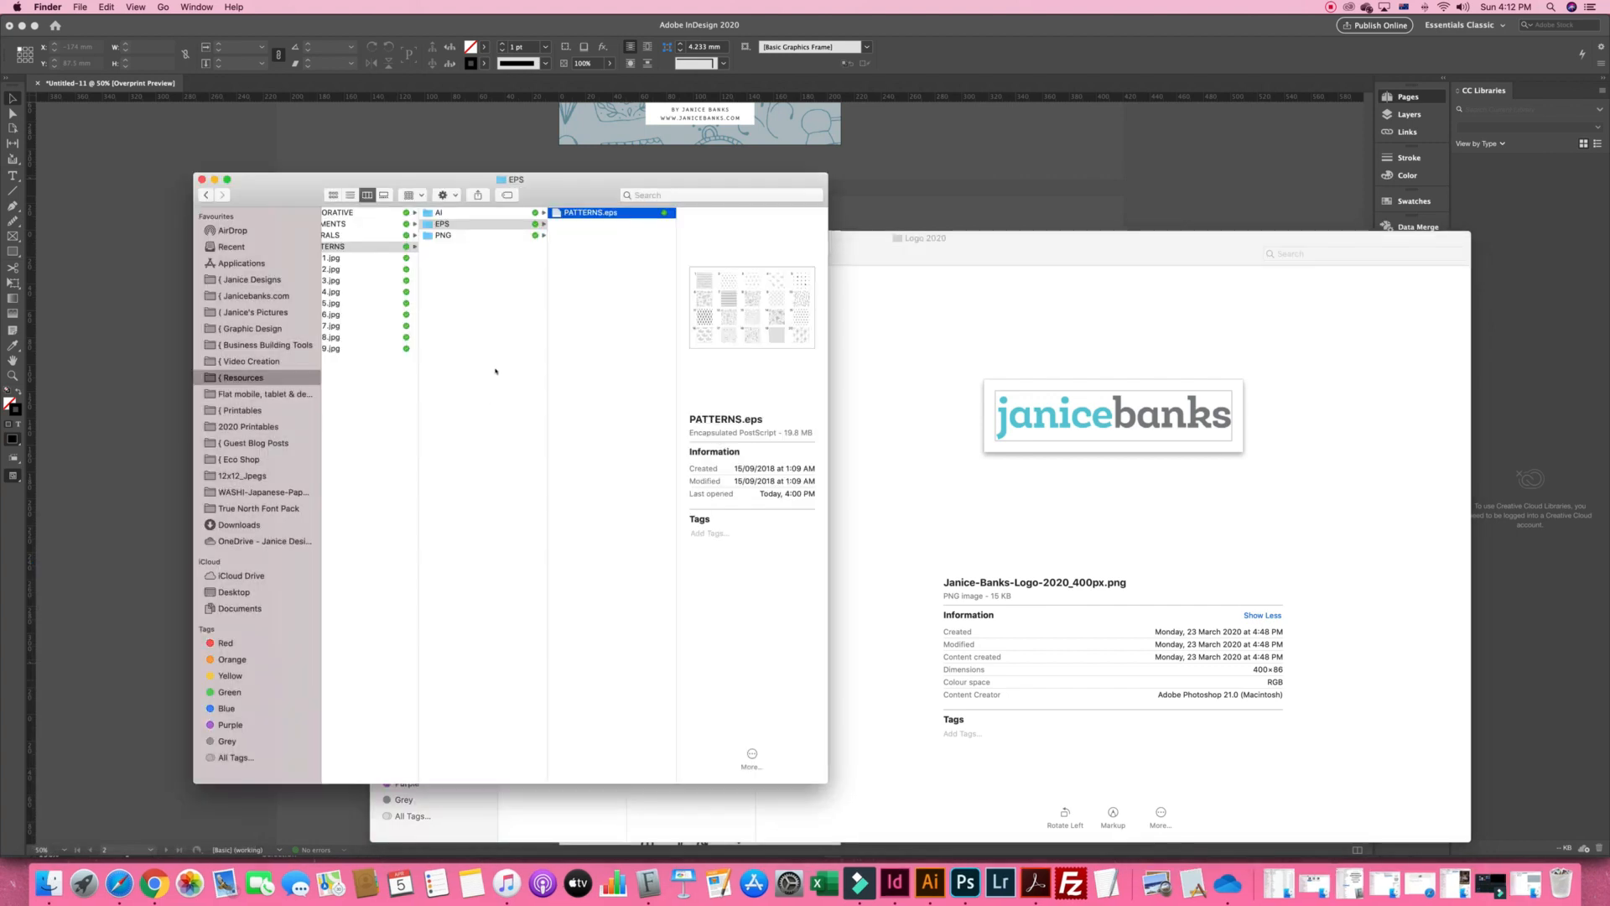
Browse the PNG folder inside FLORALS and choose FLORAL_4.png
scroll(495, 371, "left", 3)
left_click(572, 294)
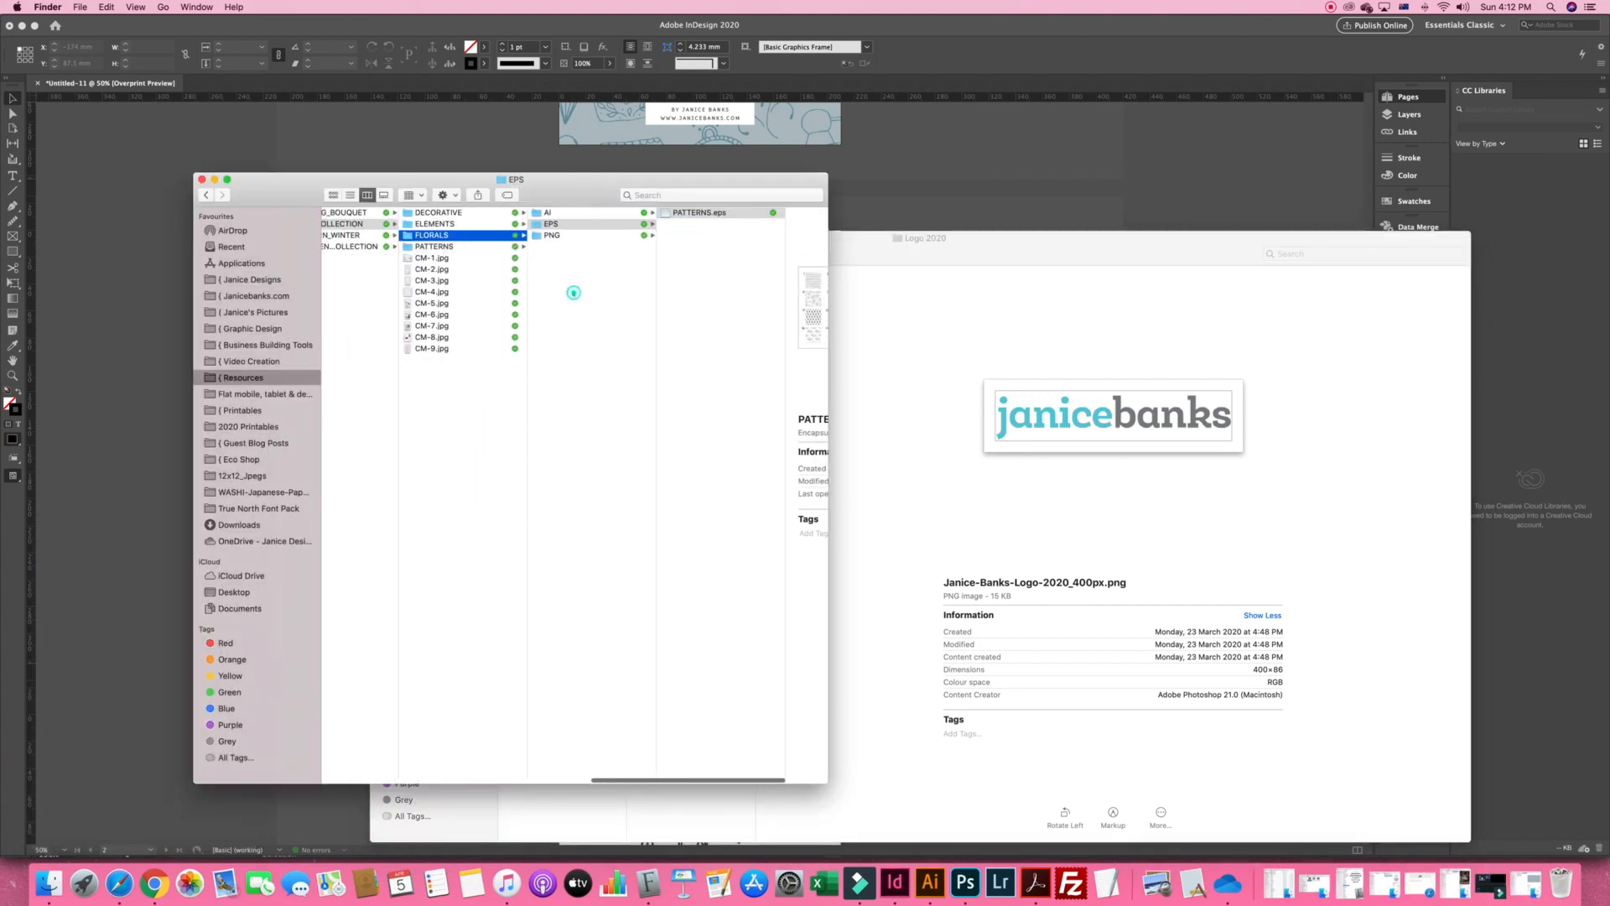
left_click(705, 291)
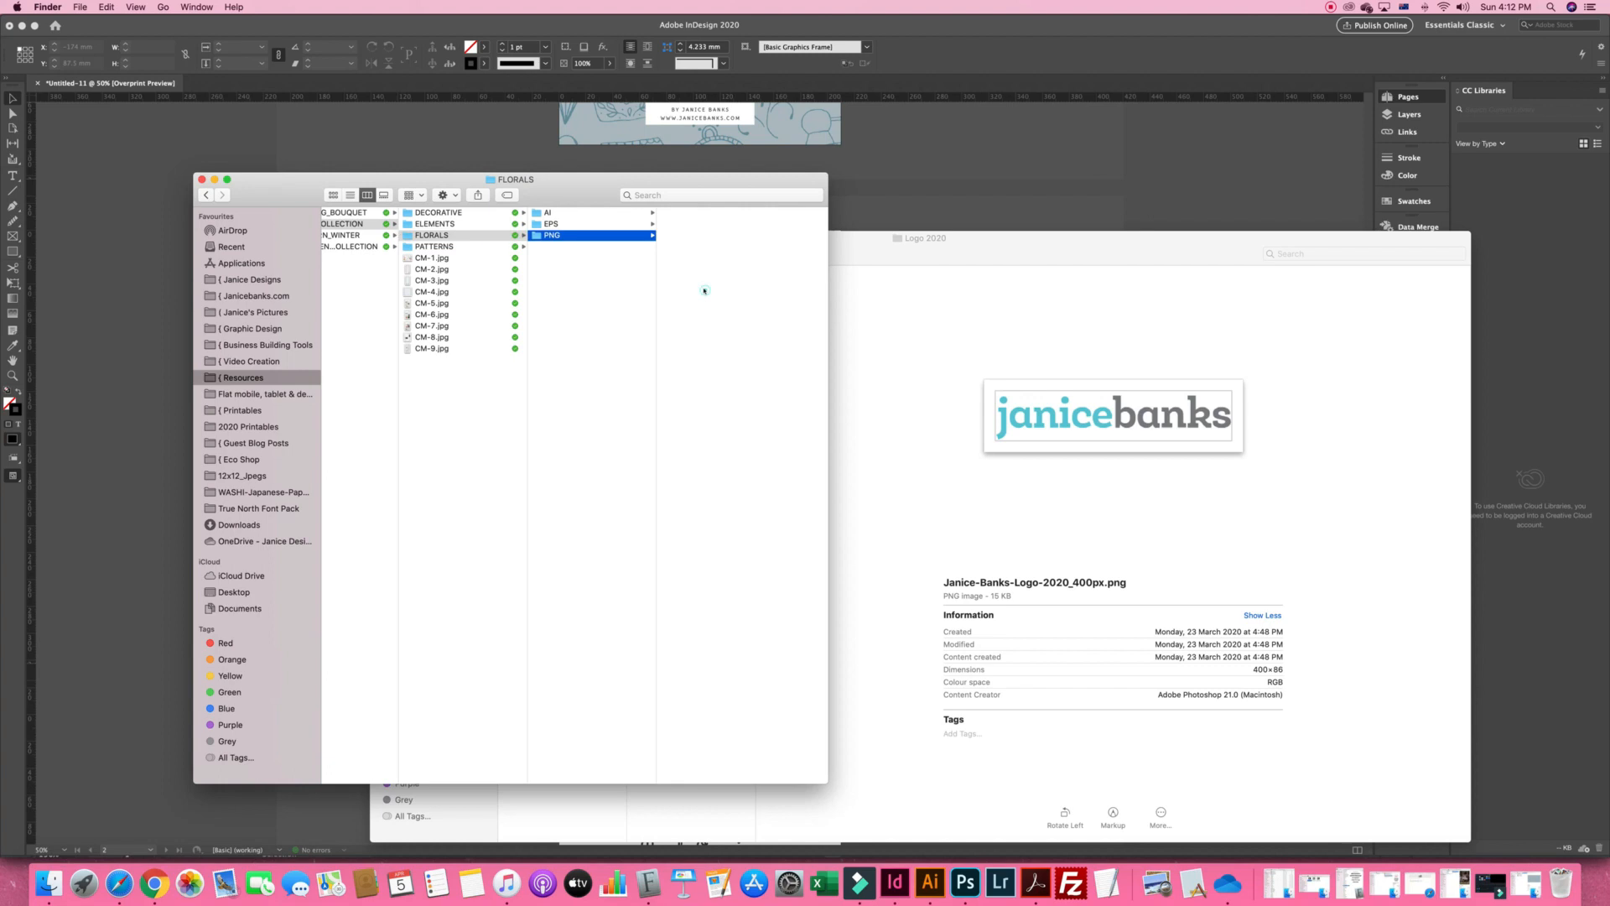
left_click(864, 304)
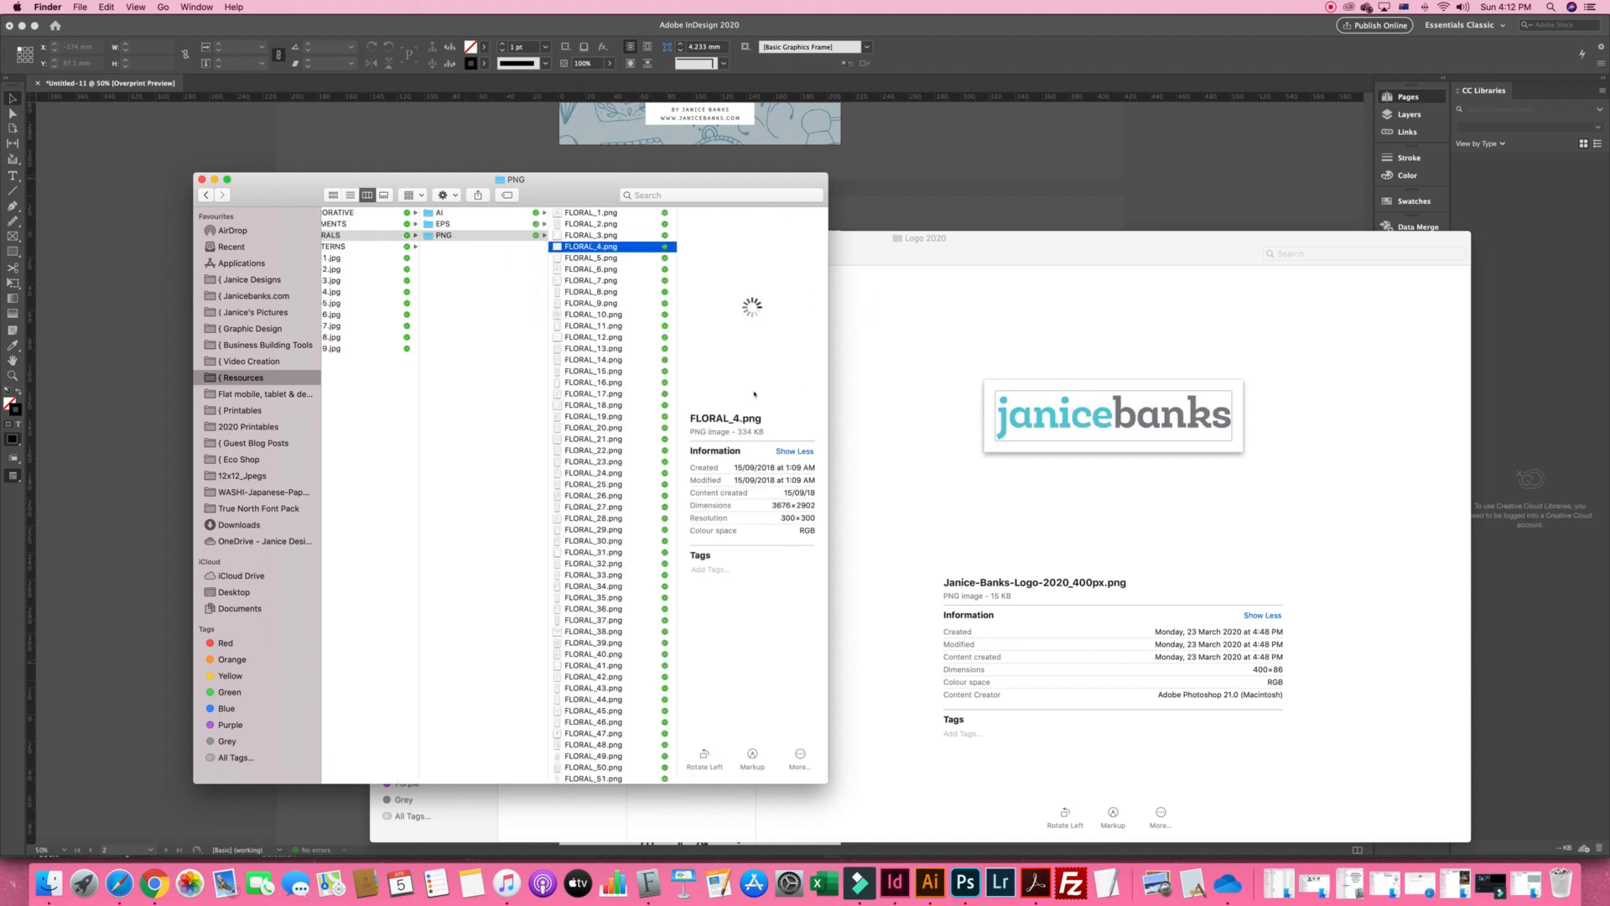
left_click(743, 401)
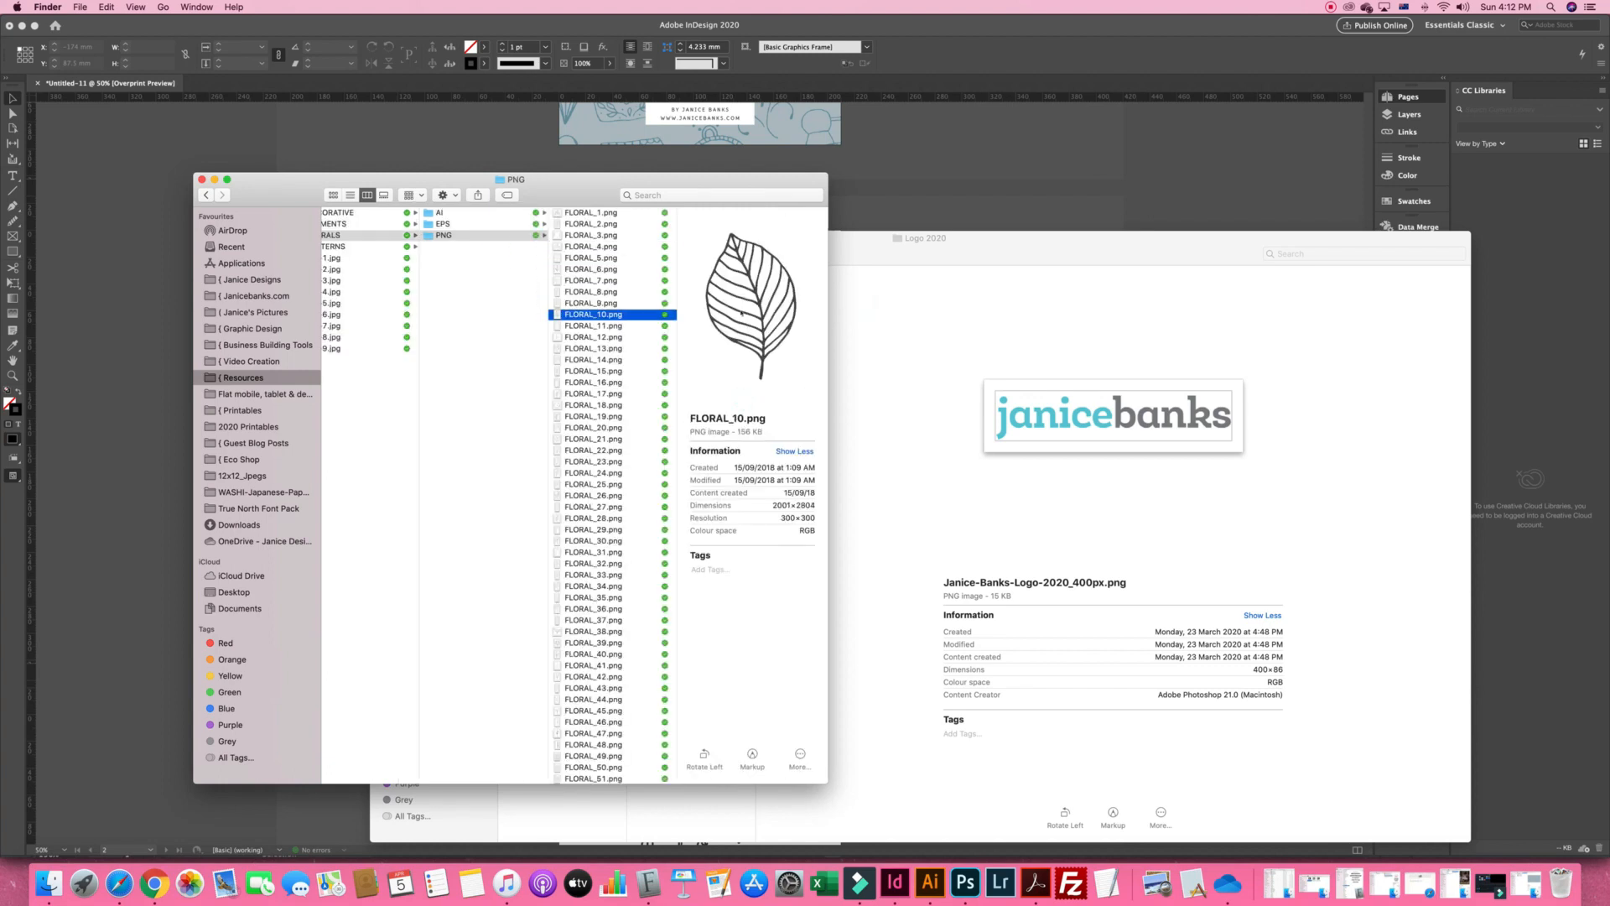
left_click(741, 312)
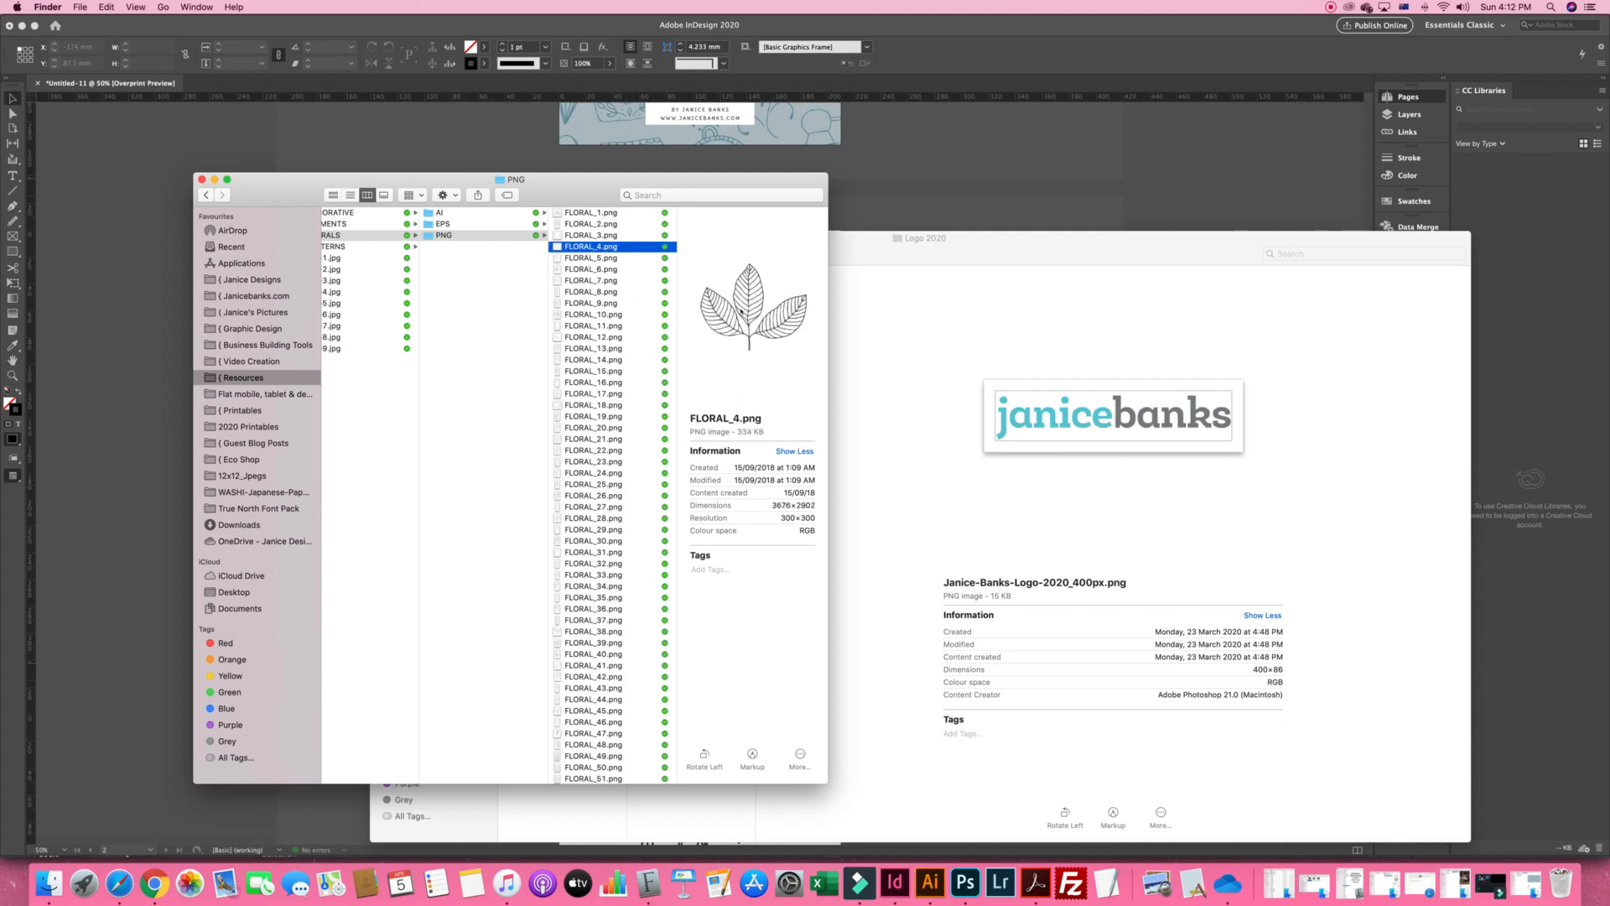
Minimise the Logo 2020 window and move the floral PNG window beside planner page 2
left_click(1145, 324)
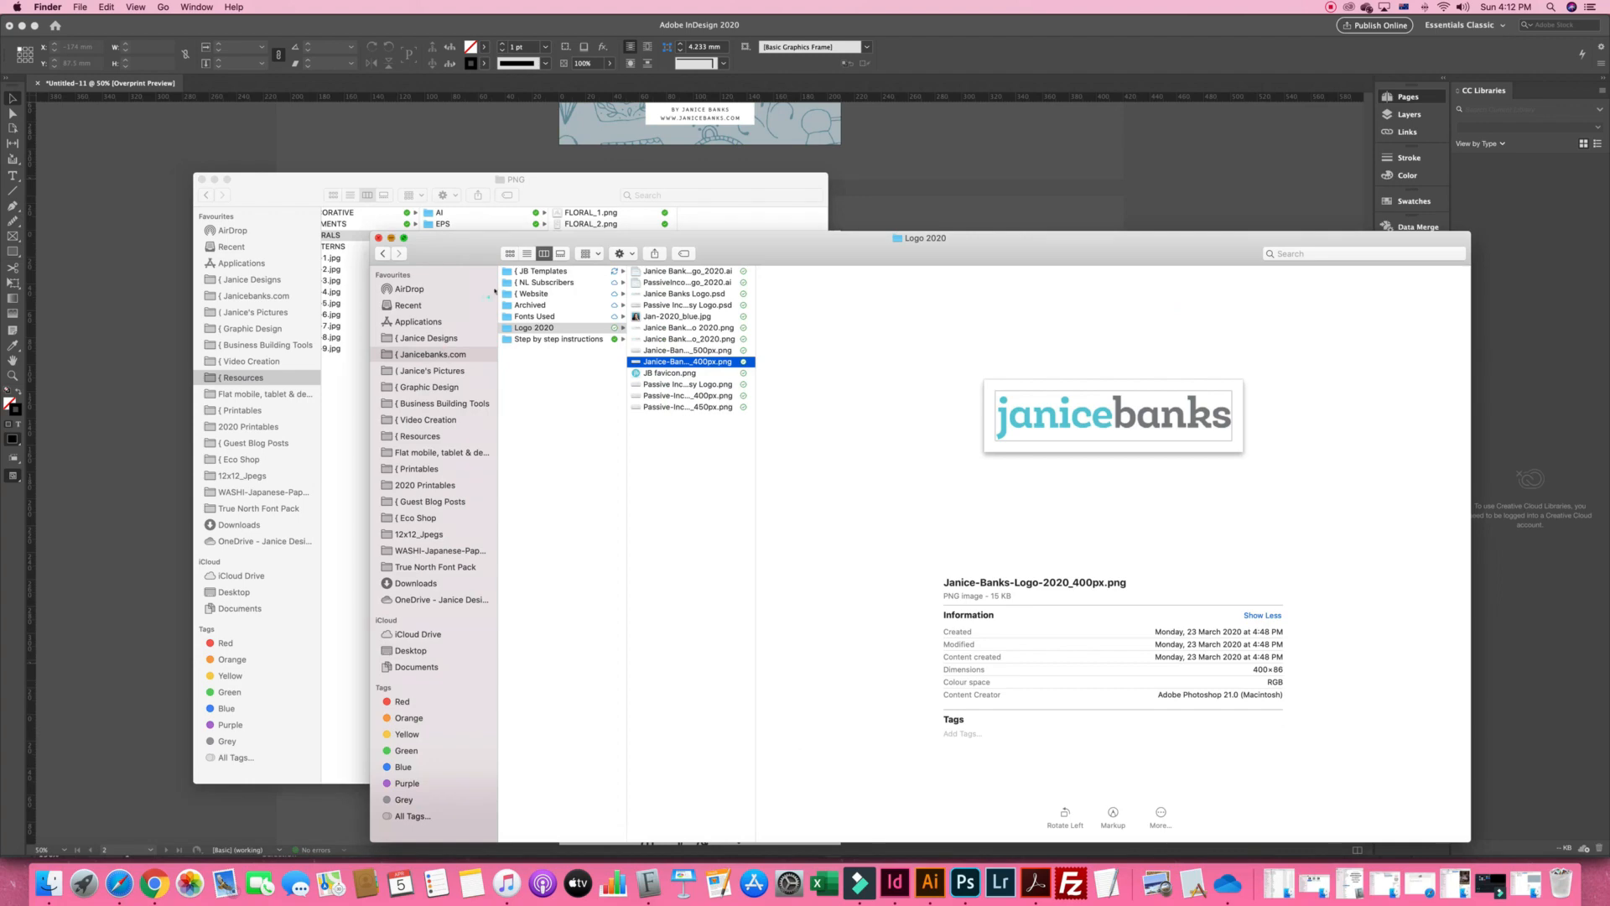
left_click(390, 238)
left_click_drag(309, 196, 26, 224)
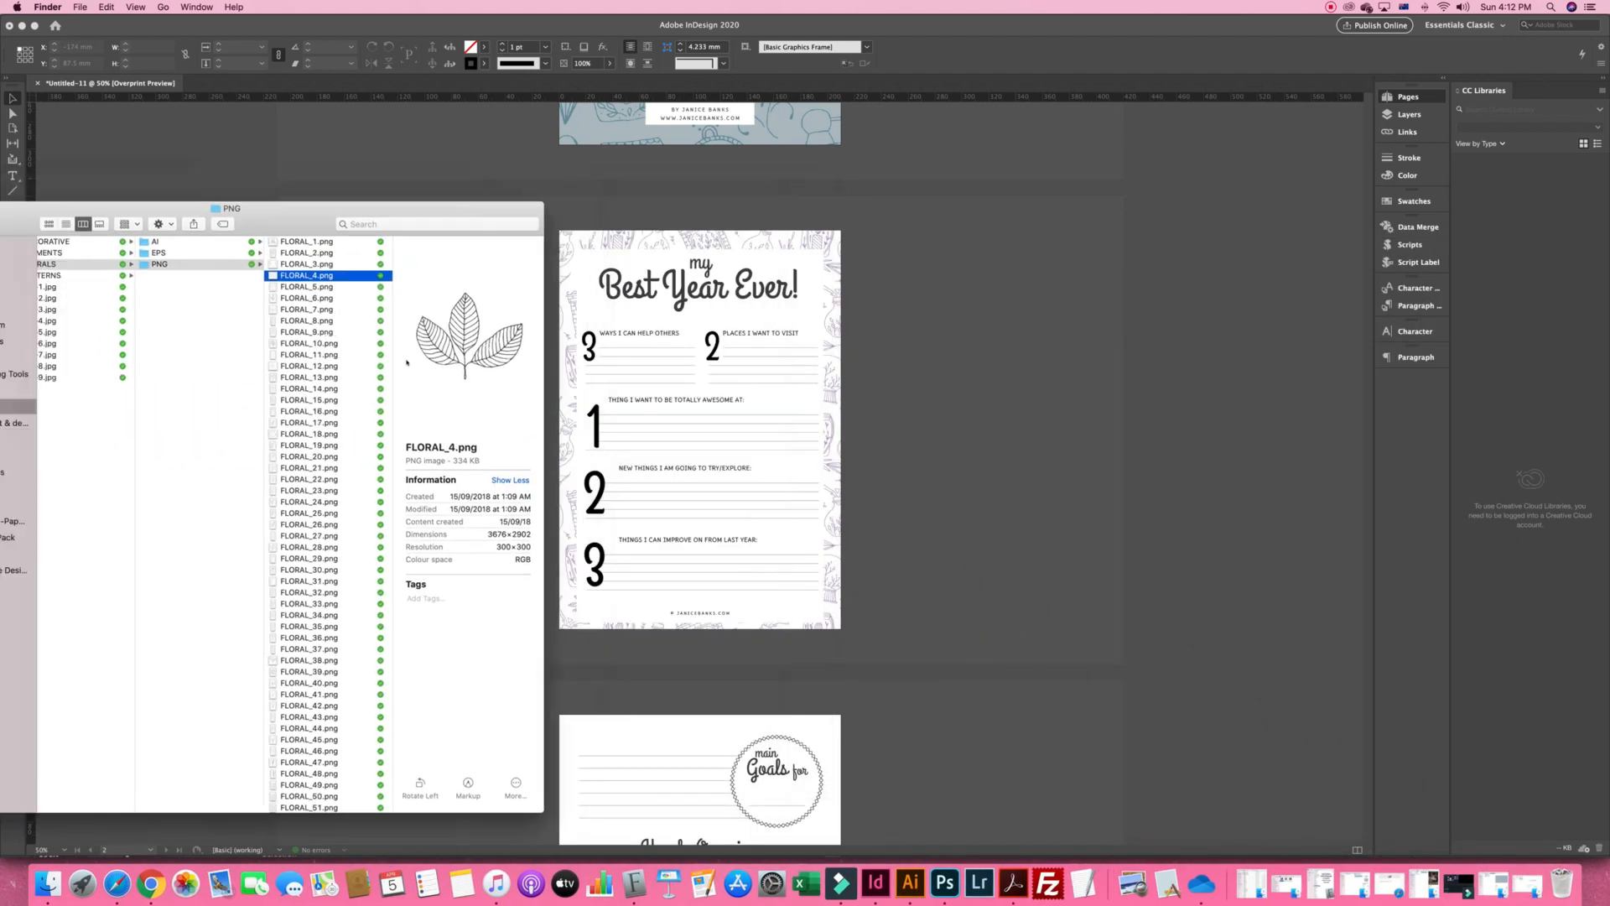
Try placing FLORAL_4.png directly onto the white panel of page 2 and undo the placement
left_click_drag(401, 356, 761, 468)
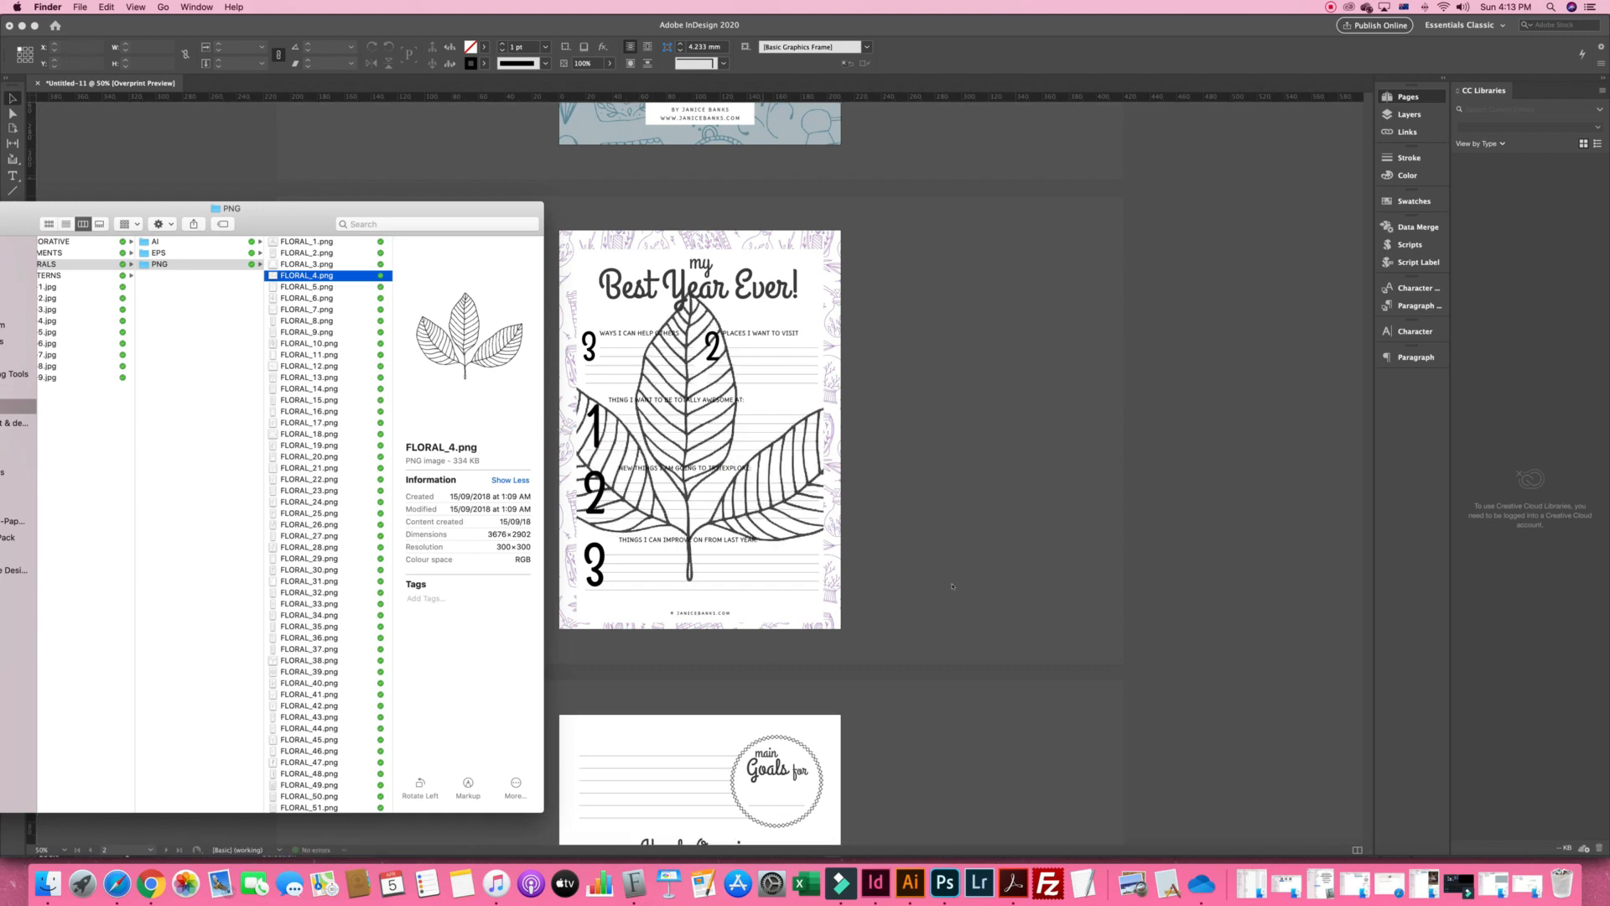
key("super+z")
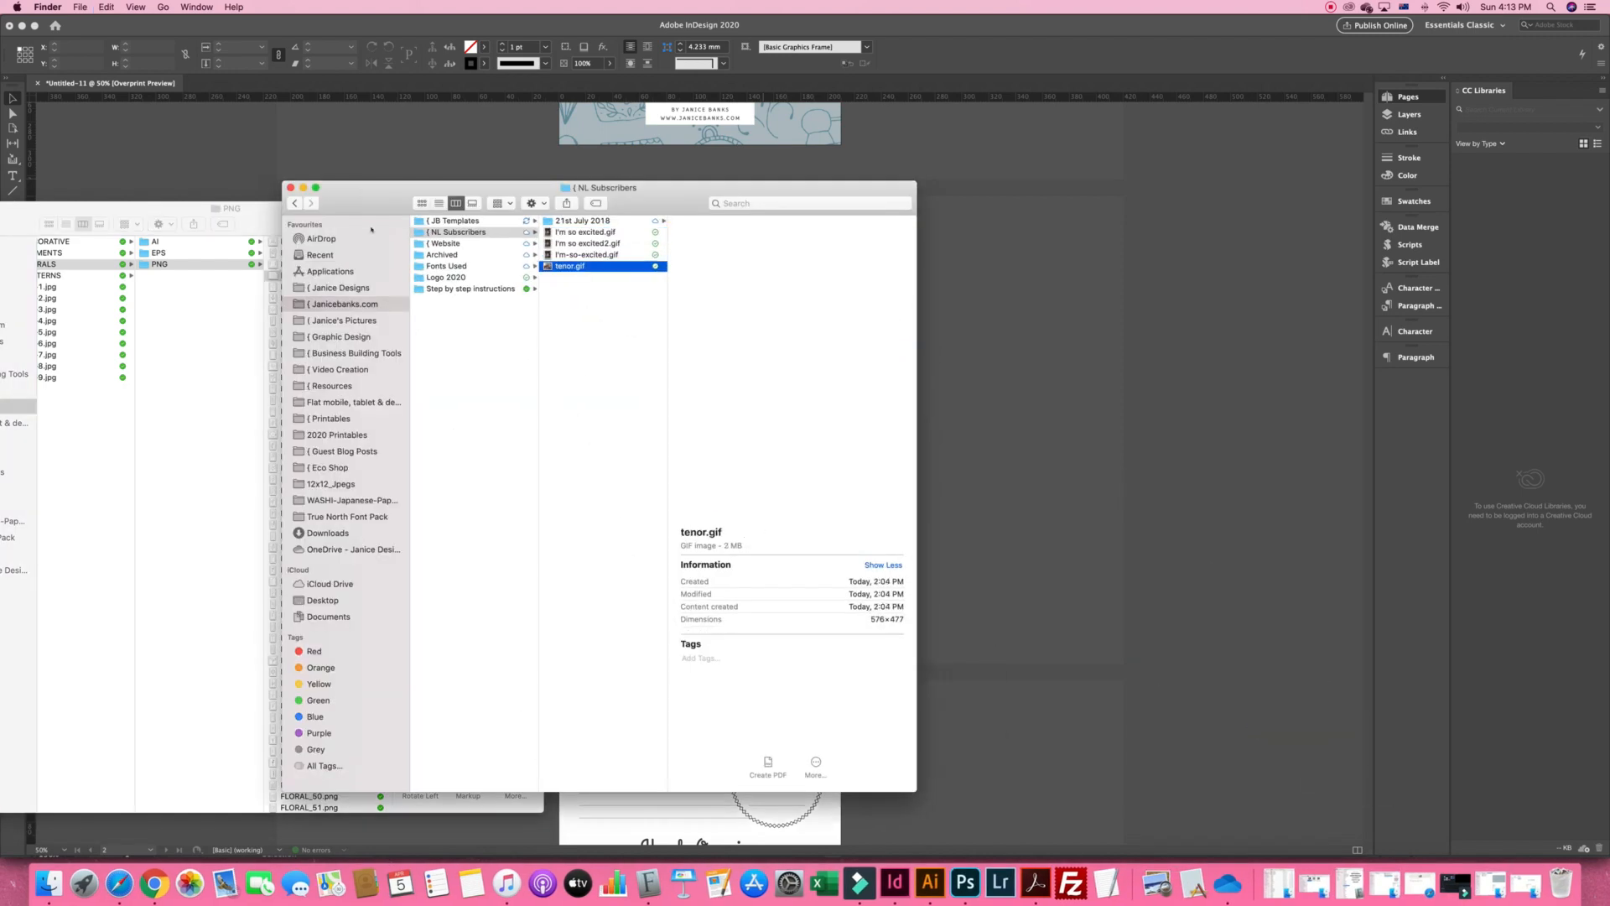
left_click(303, 188)
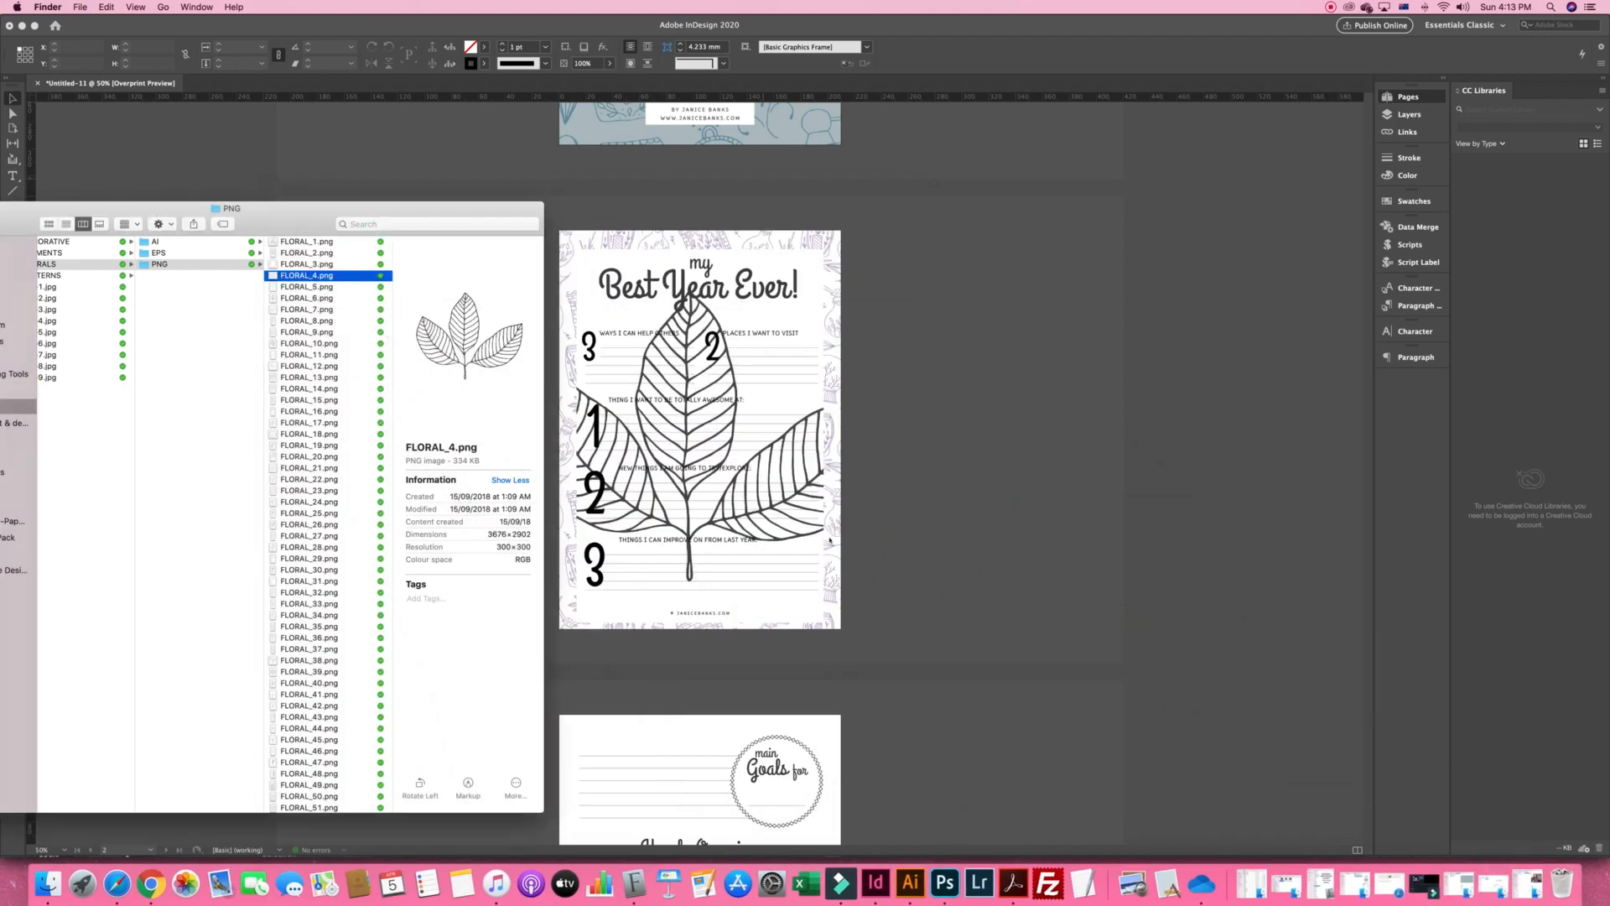
left_click(836, 542)
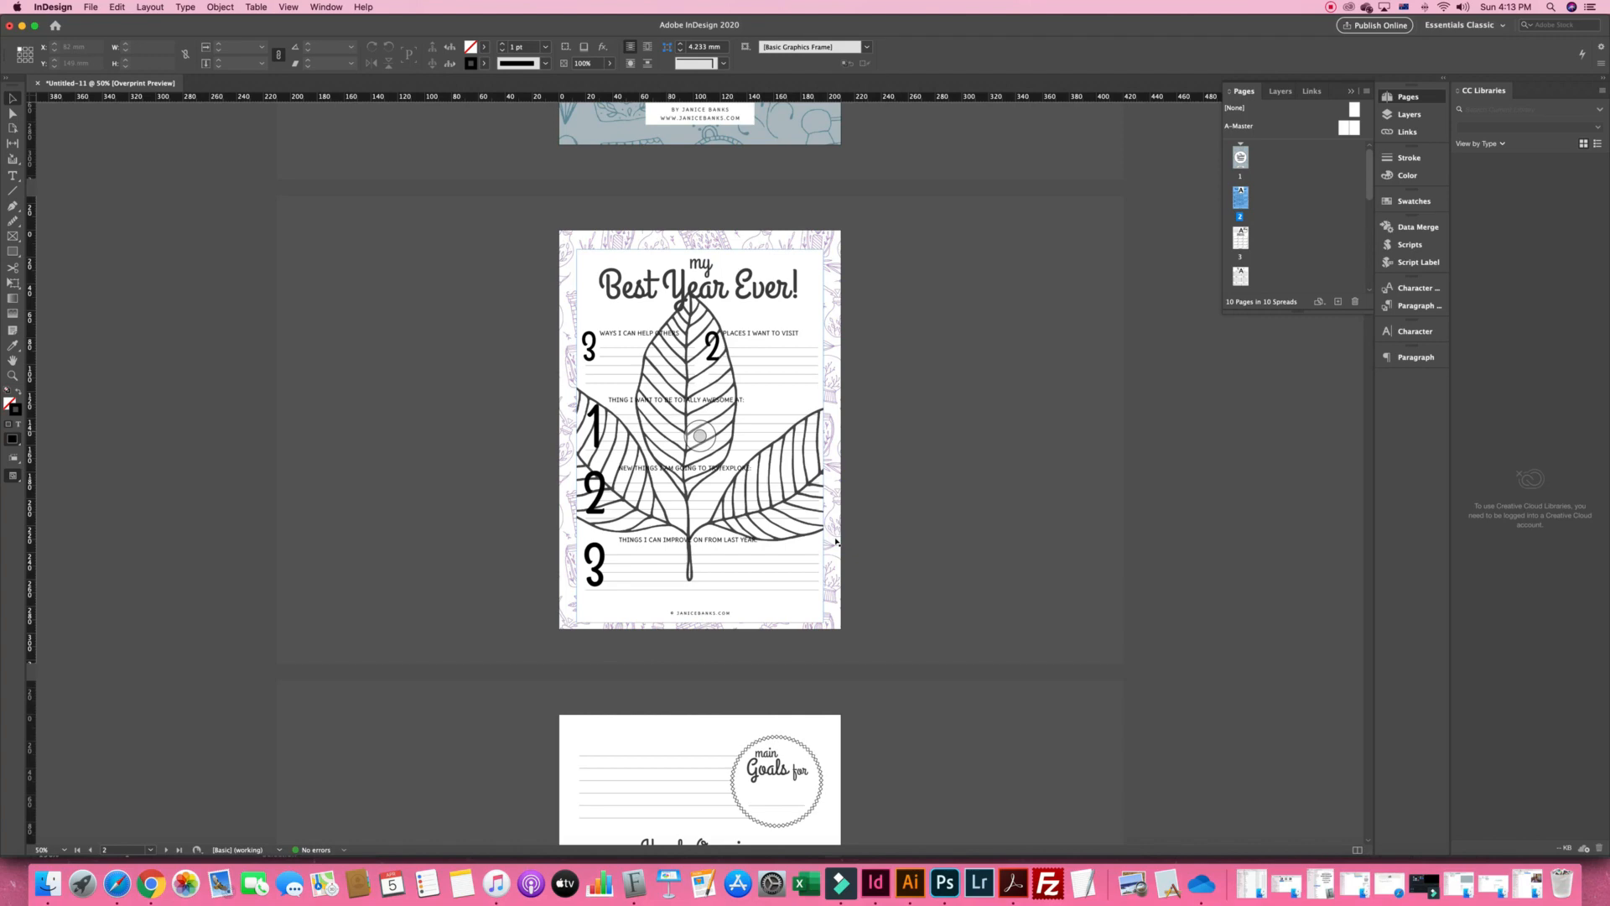
key("super+z")
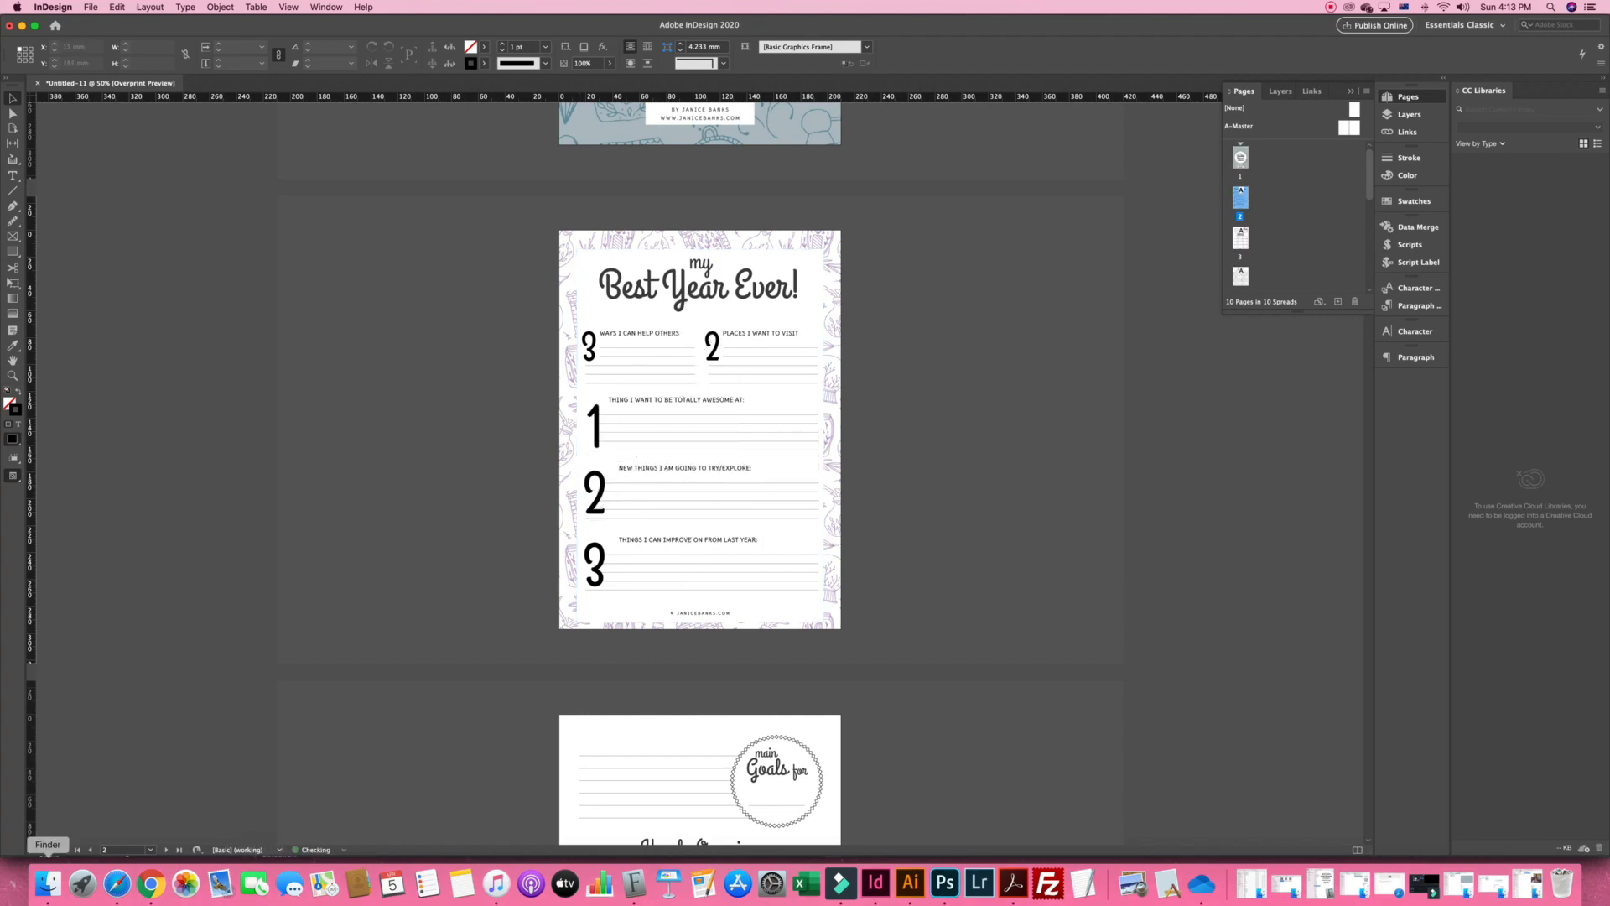
Load FLORAL_4.png from Finder into InDesign and place it about 36.3 mm by 28.7 mm in the lower-right corner of page 2
left_click(47, 883)
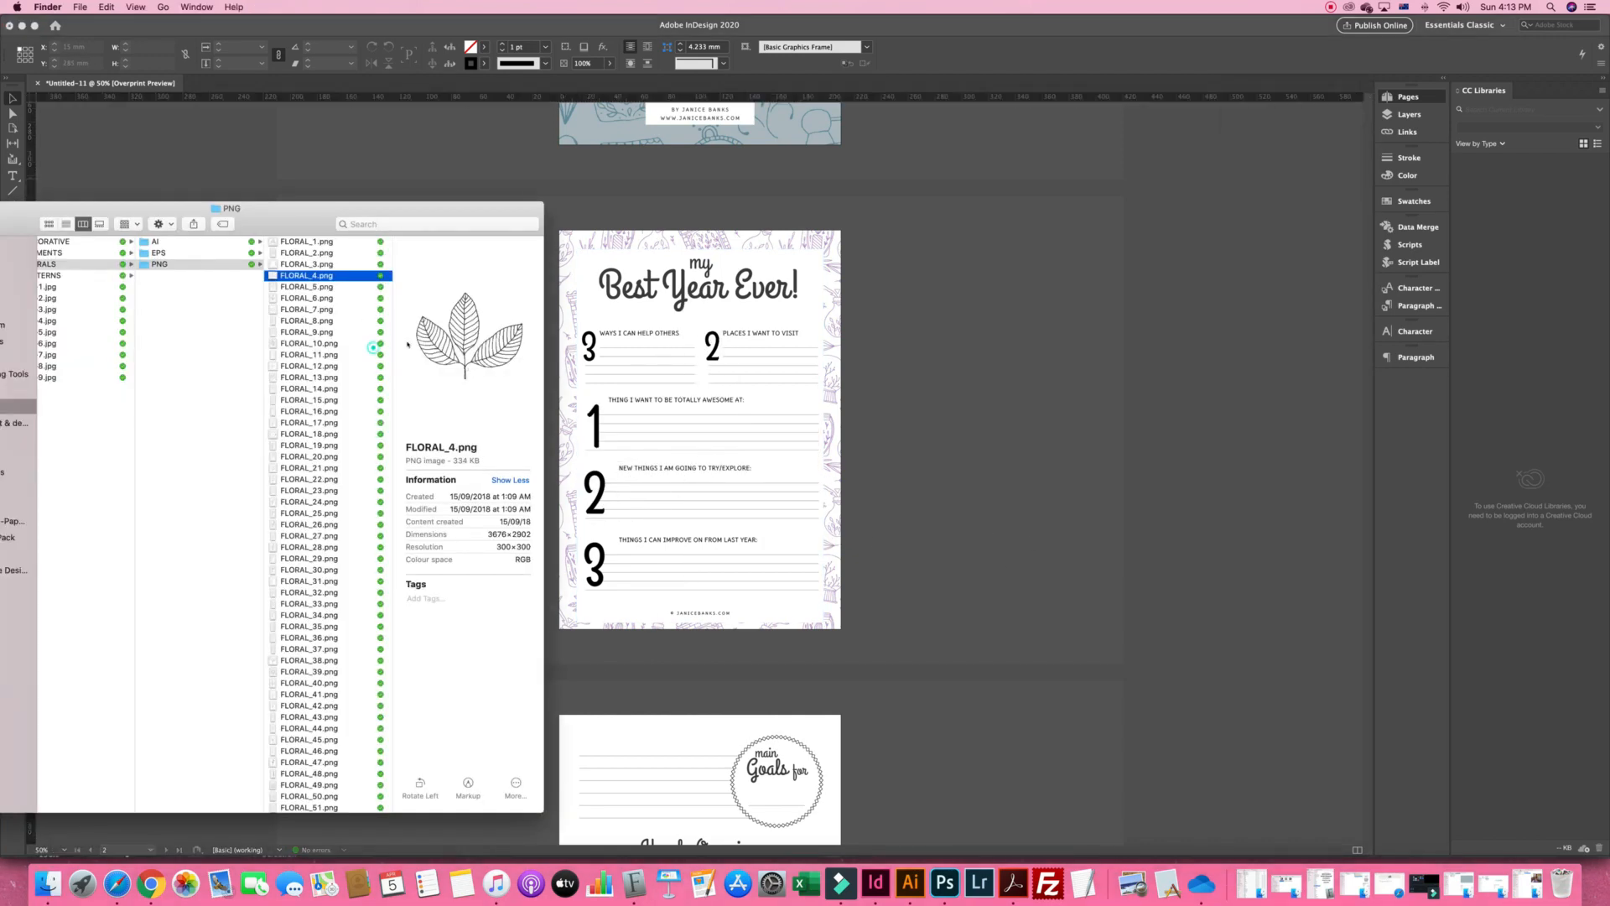
left_click_drag(307, 275, 994, 284)
left_click_drag(365, 270, 890, 371)
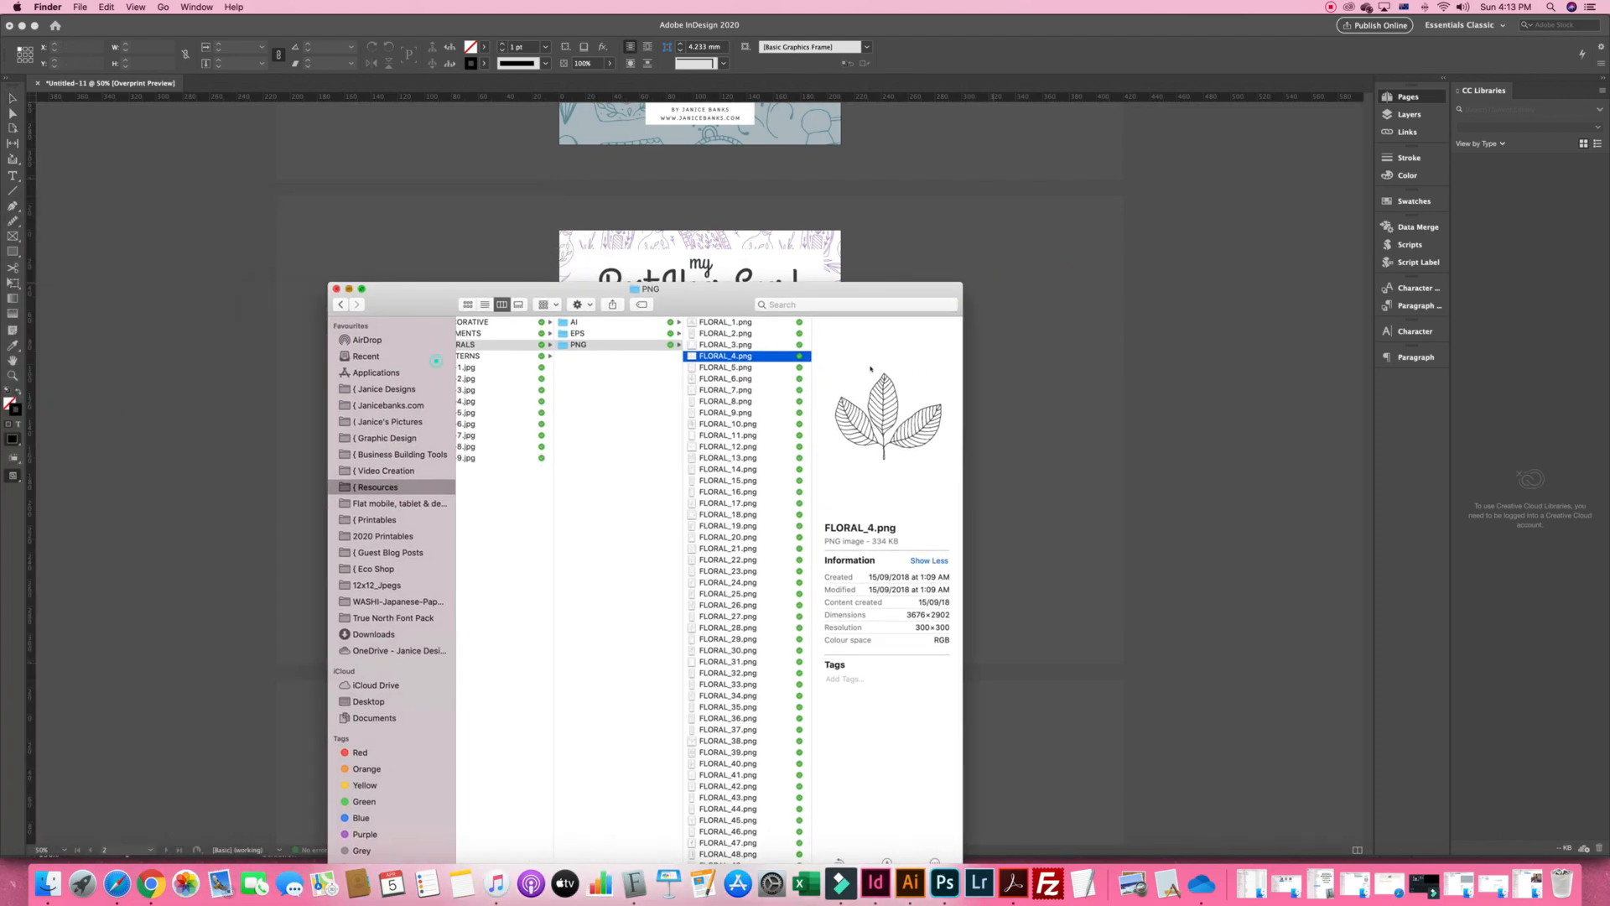
left_click(349, 289)
left_click(970, 286)
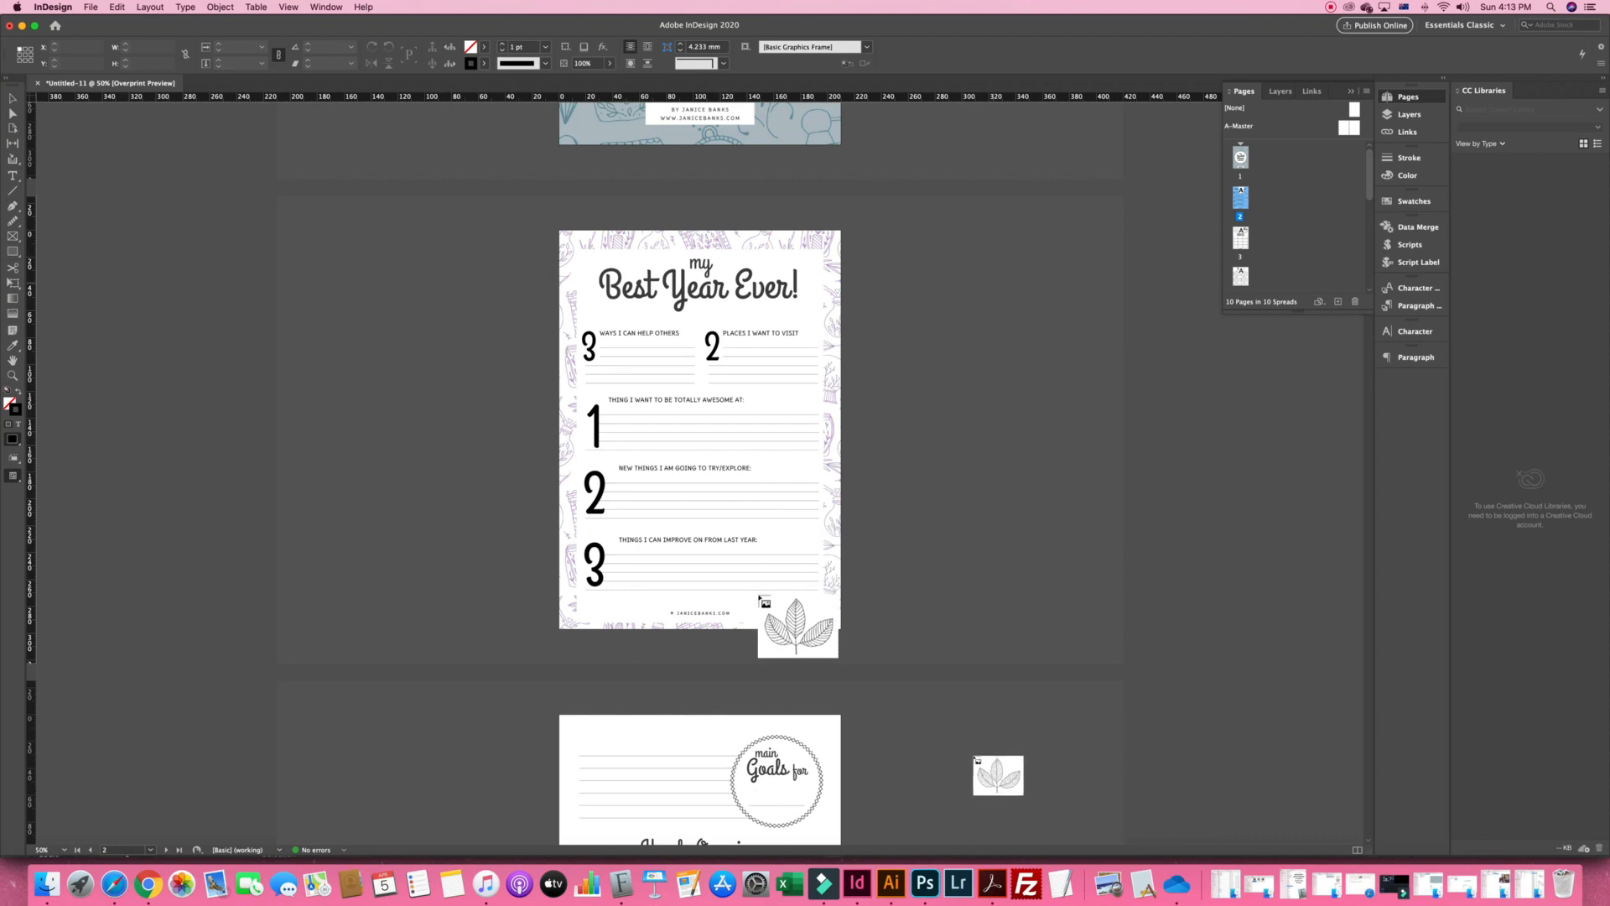
left_click_drag(788, 575, 821, 615)
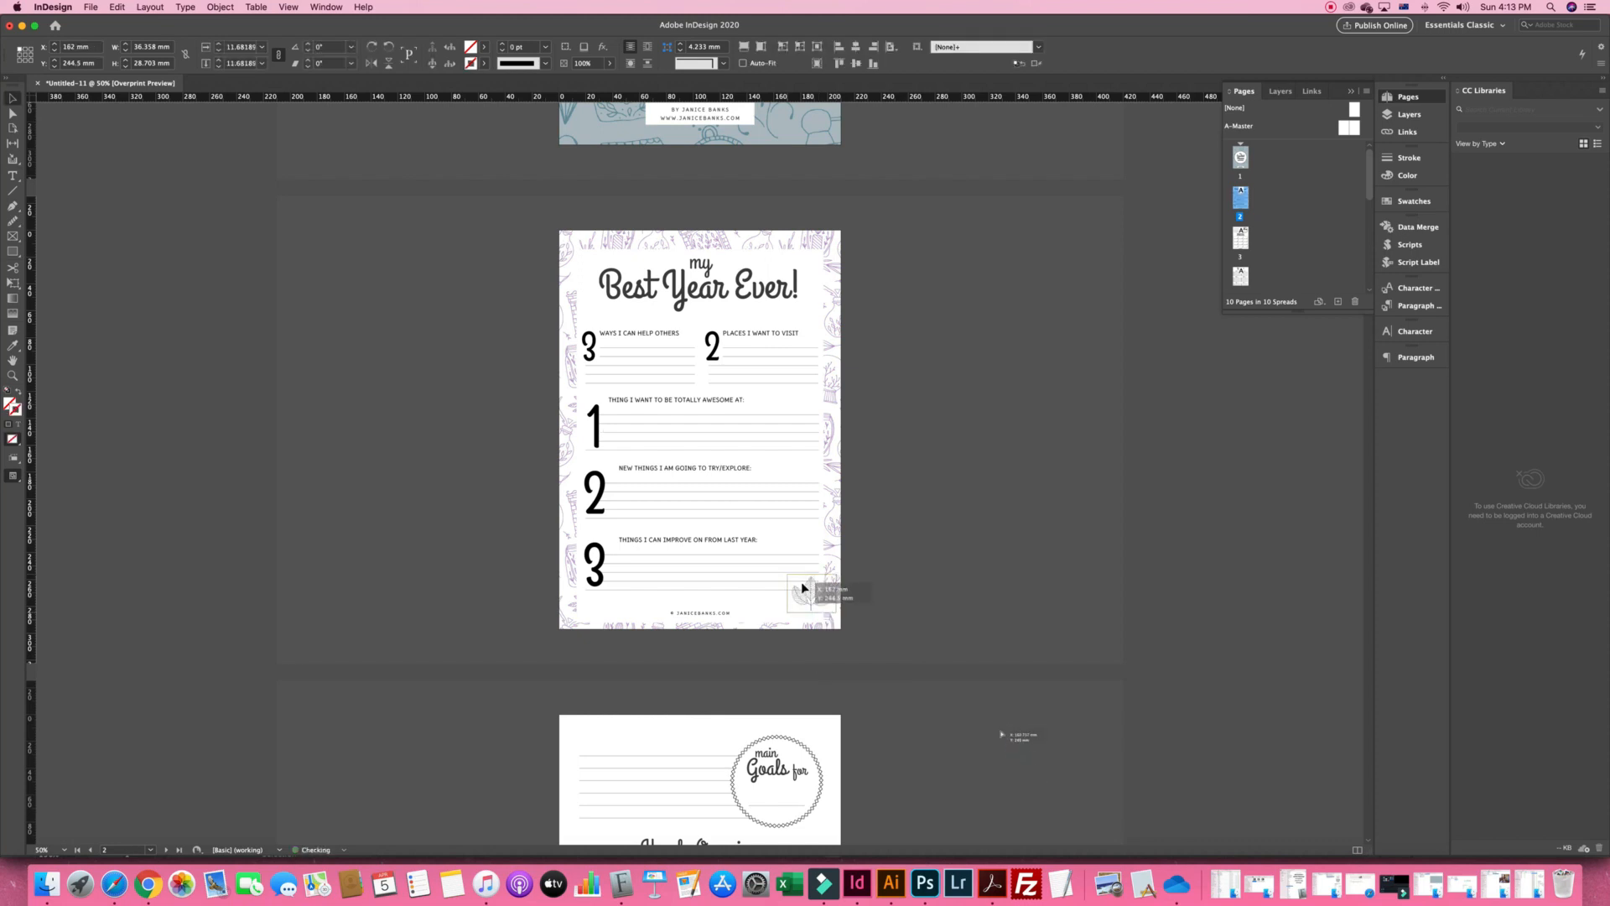
Undo the shift of the leaf image inside its frame and reselect the frame on page 2
mouse_move(815, 603)
left_mouse_down()
mouse_move(802, 590)
mouse_move(816, 603)
left_mouse_up()
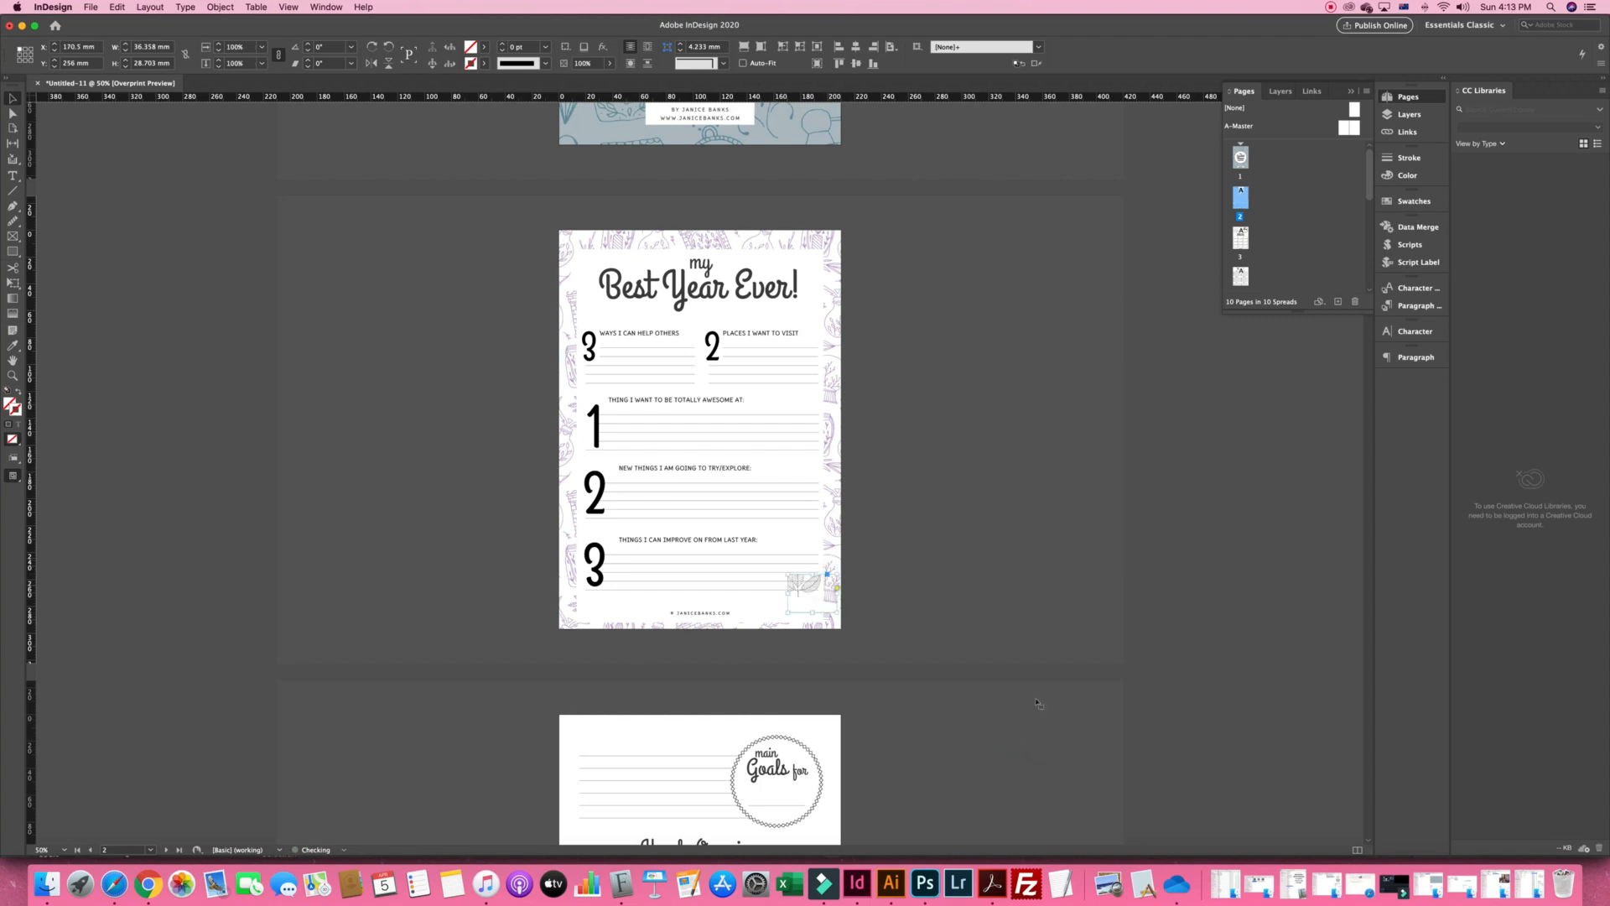
key("super+z")
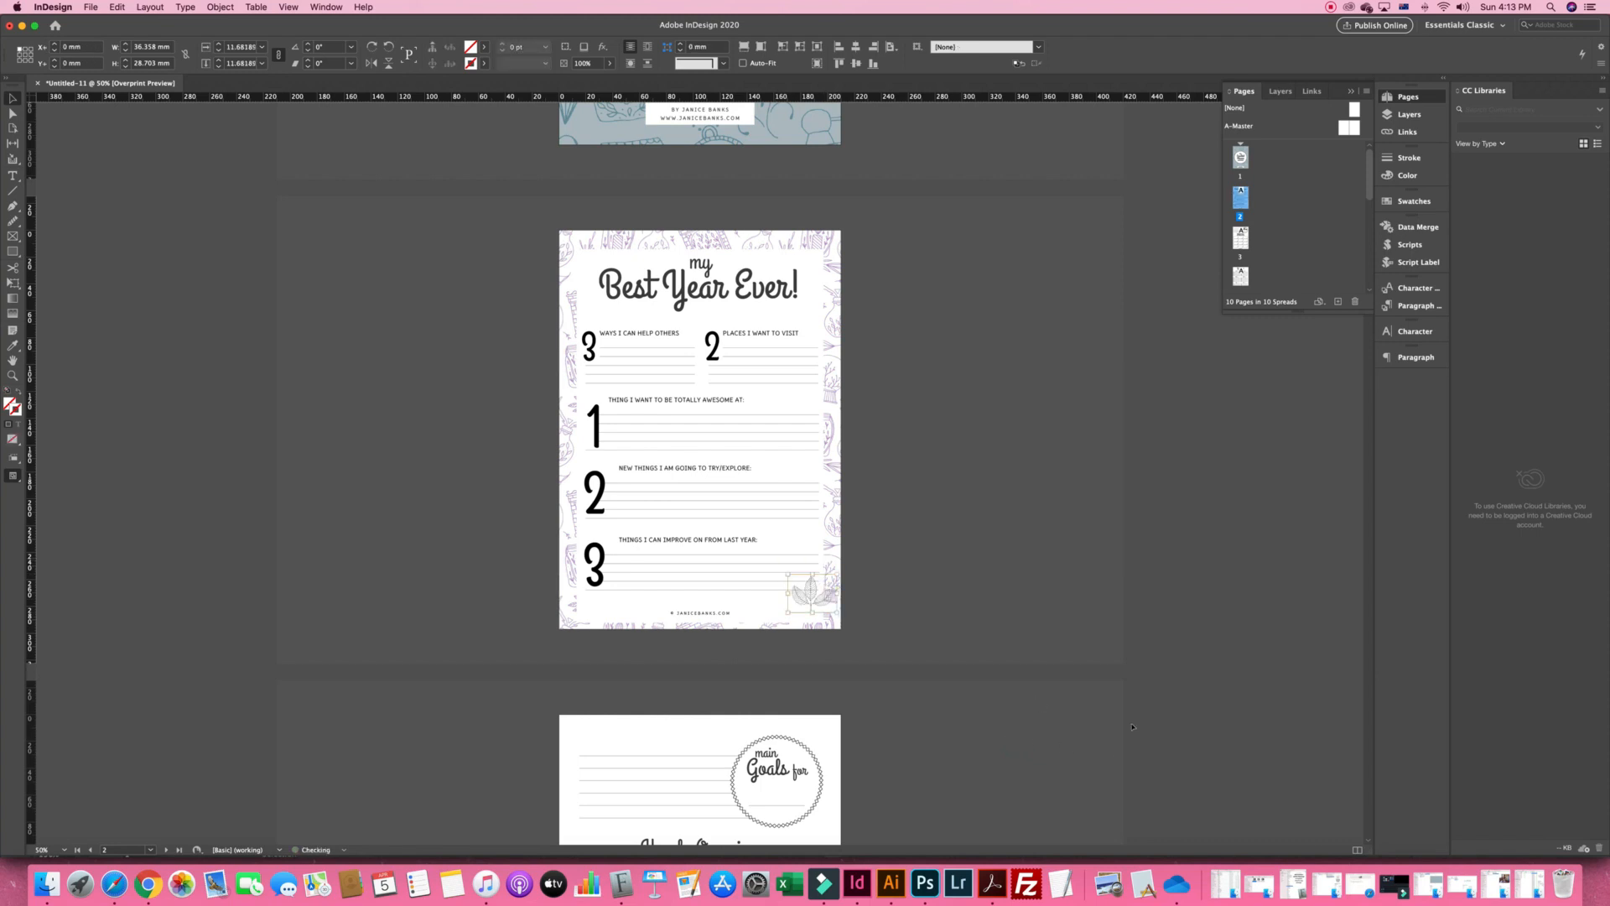
left_click(1012, 736)
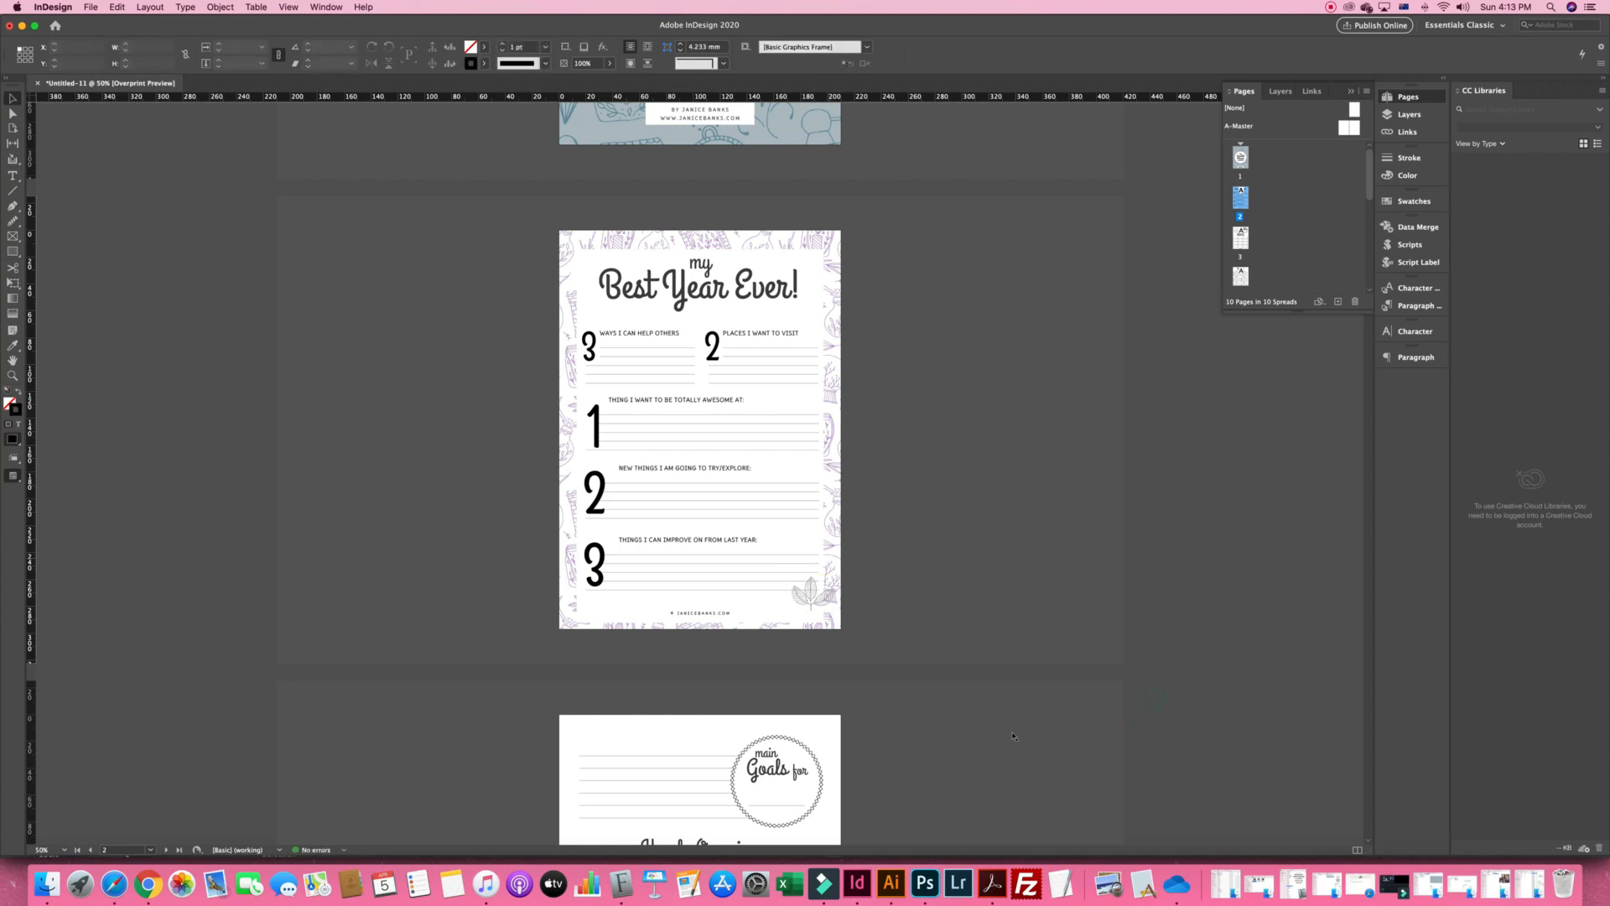
left_click(789, 591)
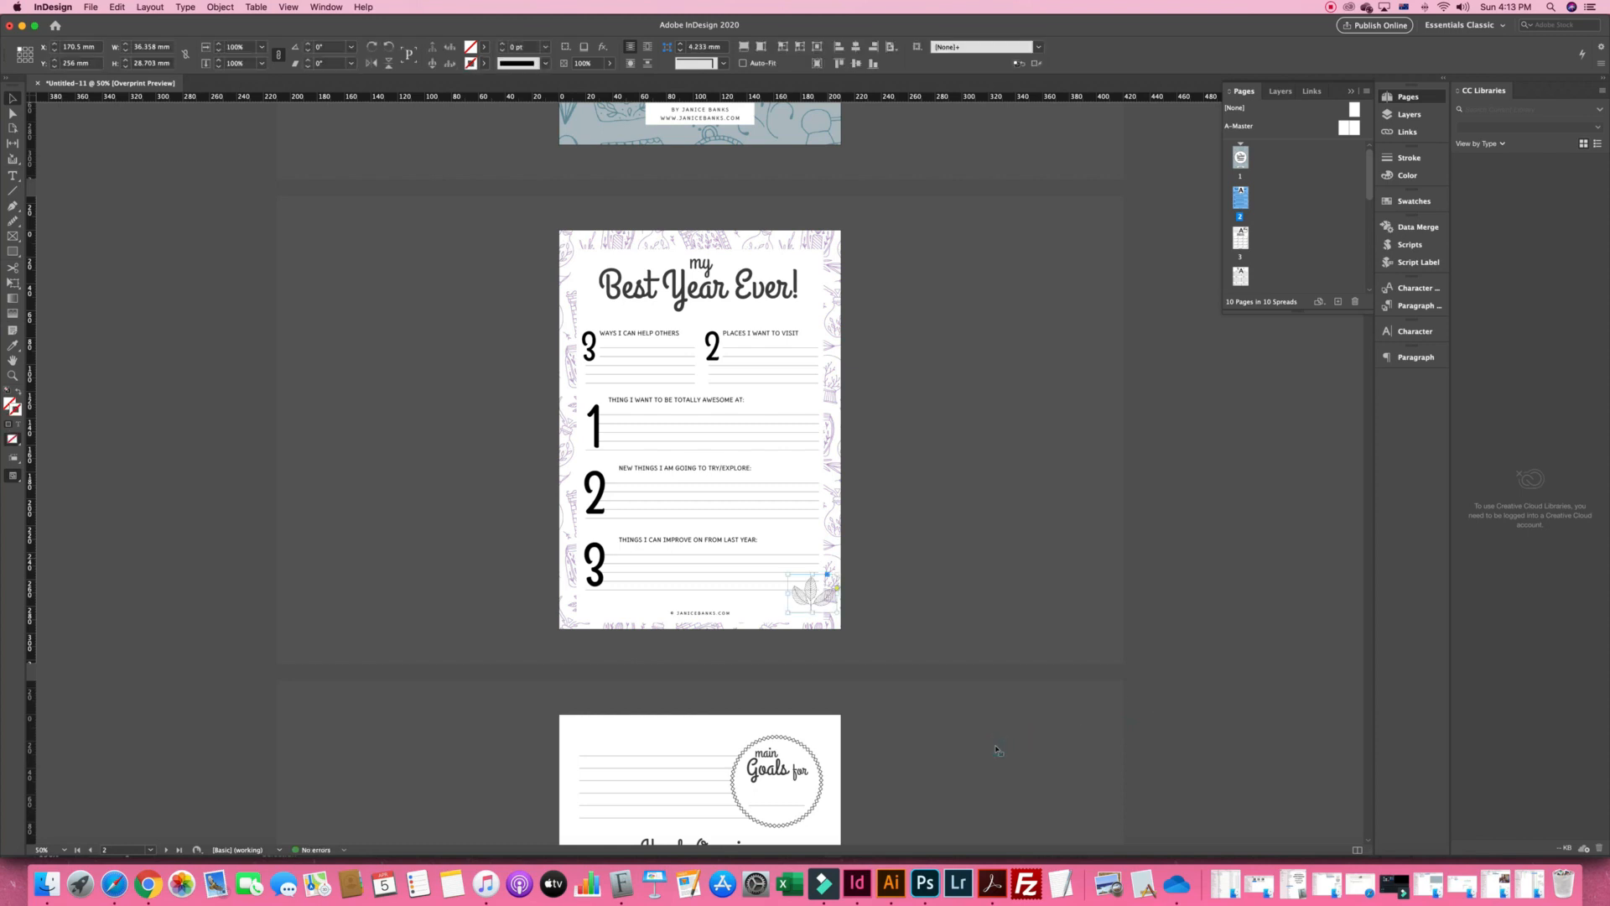
Rotate the leaf artwork to 31° and reposition it slightly inward in the lower-right corner of page 2
left_click_drag(788, 591, 785, 592)
left_click_drag(844, 593, 833, 602)
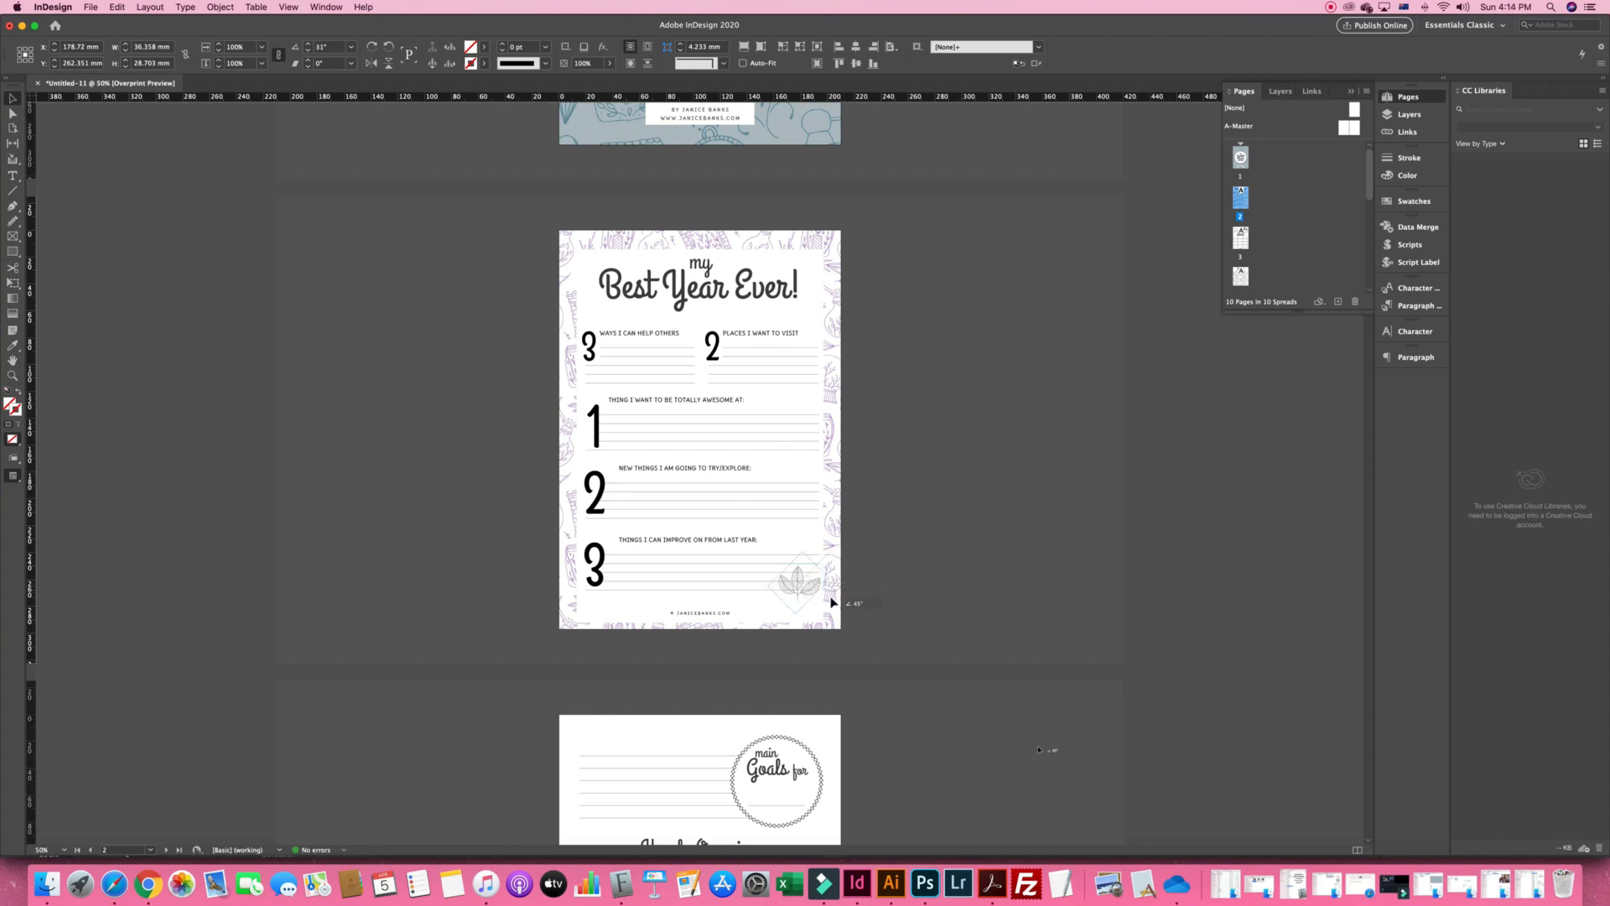
left_click(1162, 711)
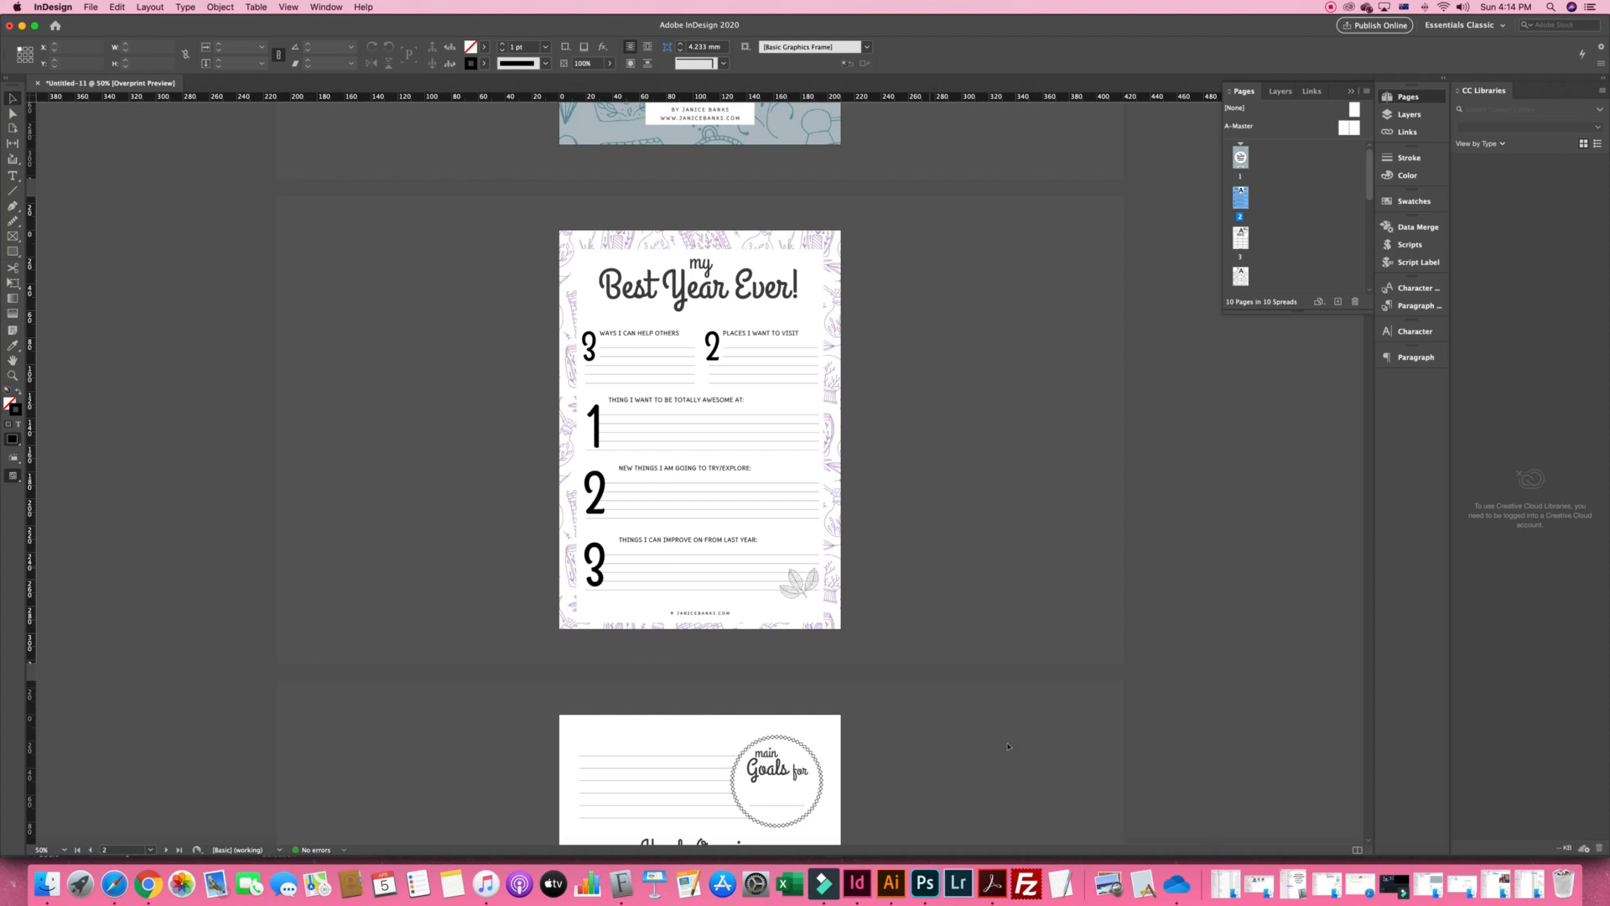
Move the leaf artwork over the large 3 beside "Things I can improve on from last year" and rotate it to -39°
key("super+z")
left_click(1214, 702)
key("super+z")
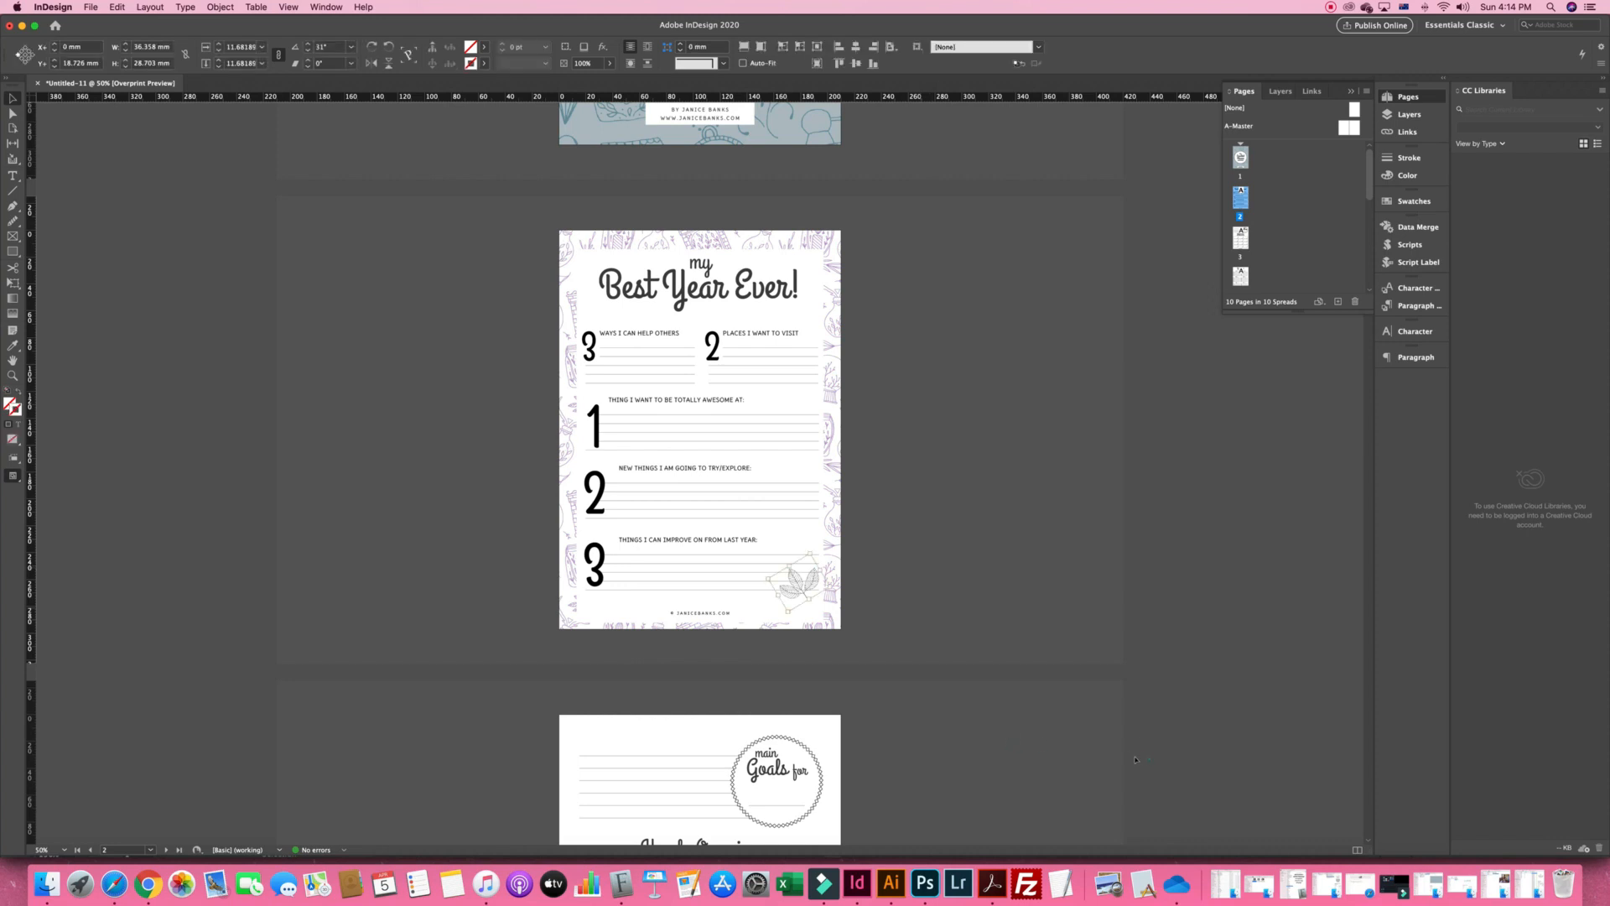
left_click(1137, 759)
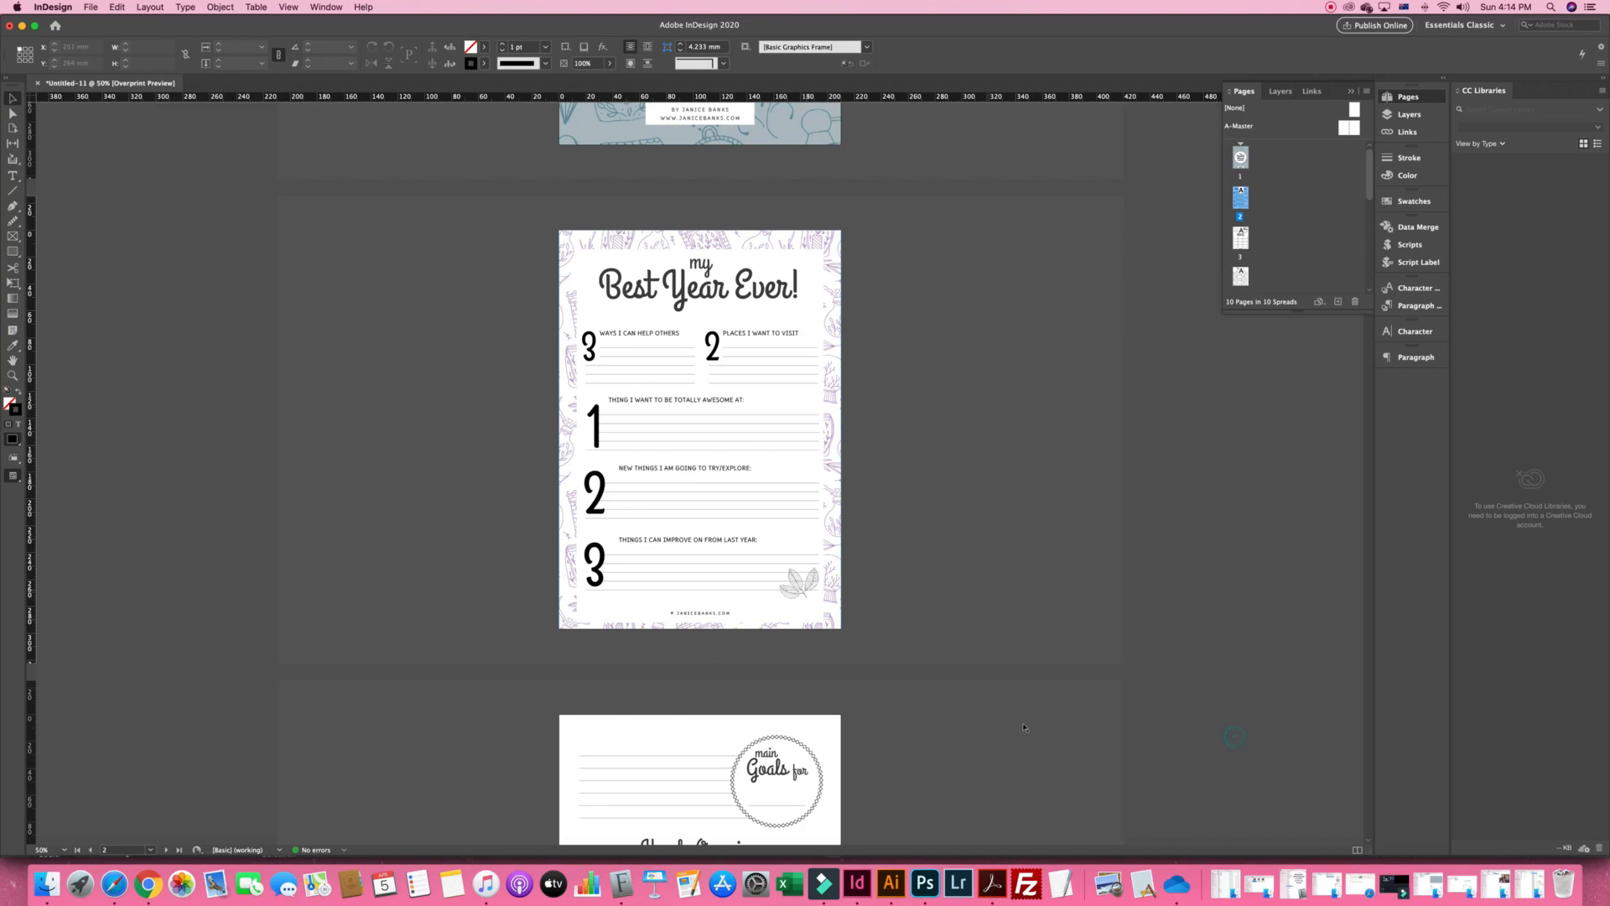
key("super+z")
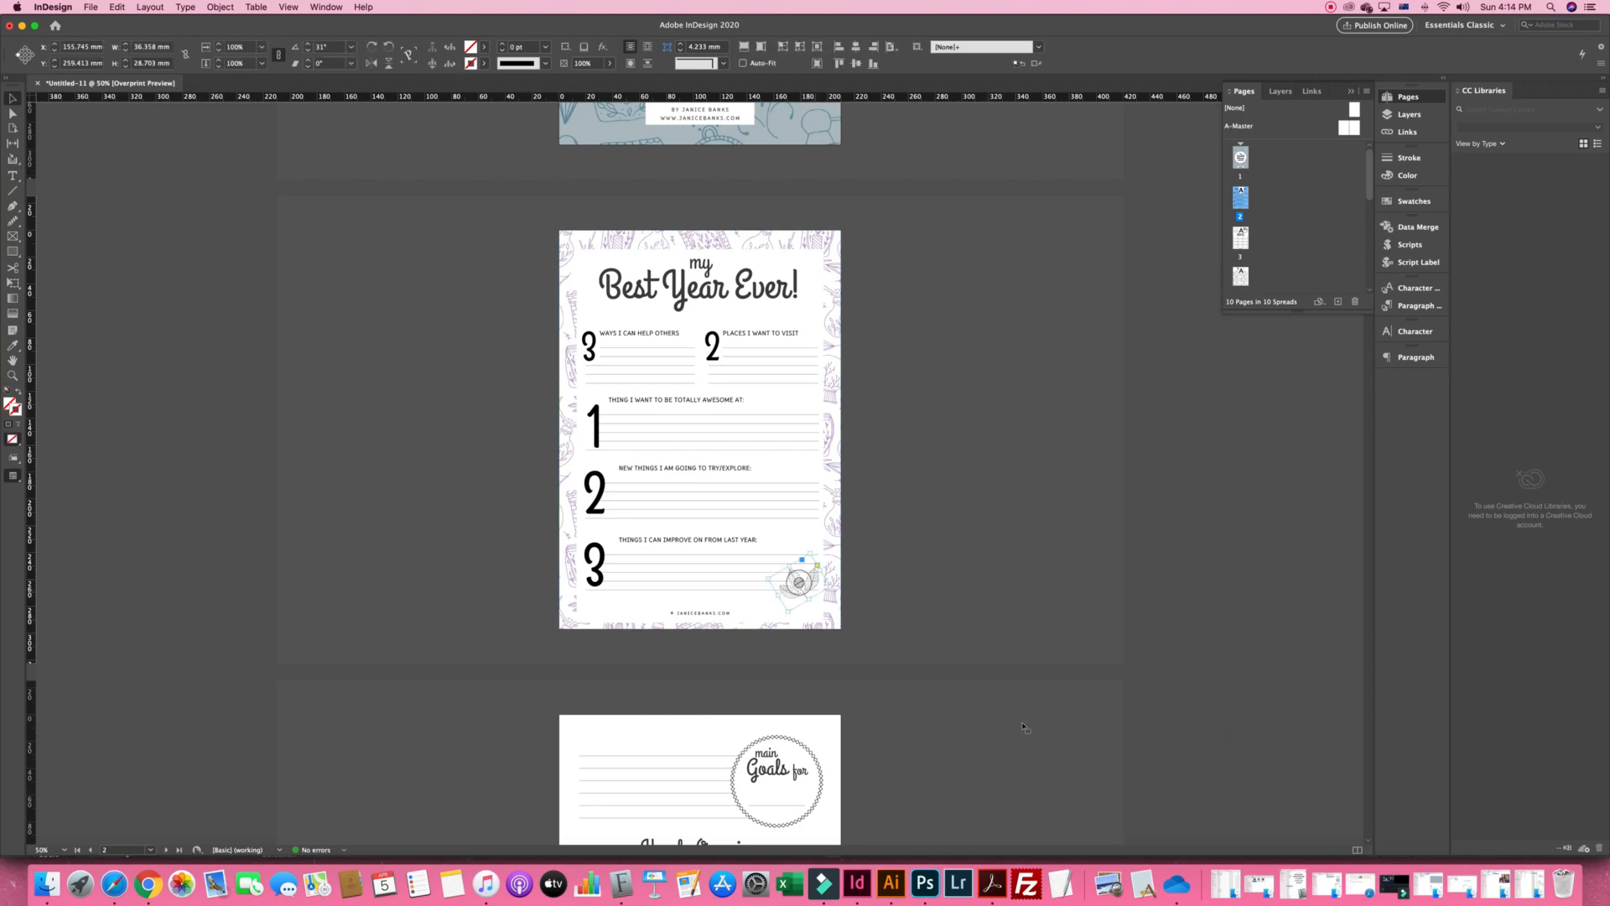
key("super+equal")
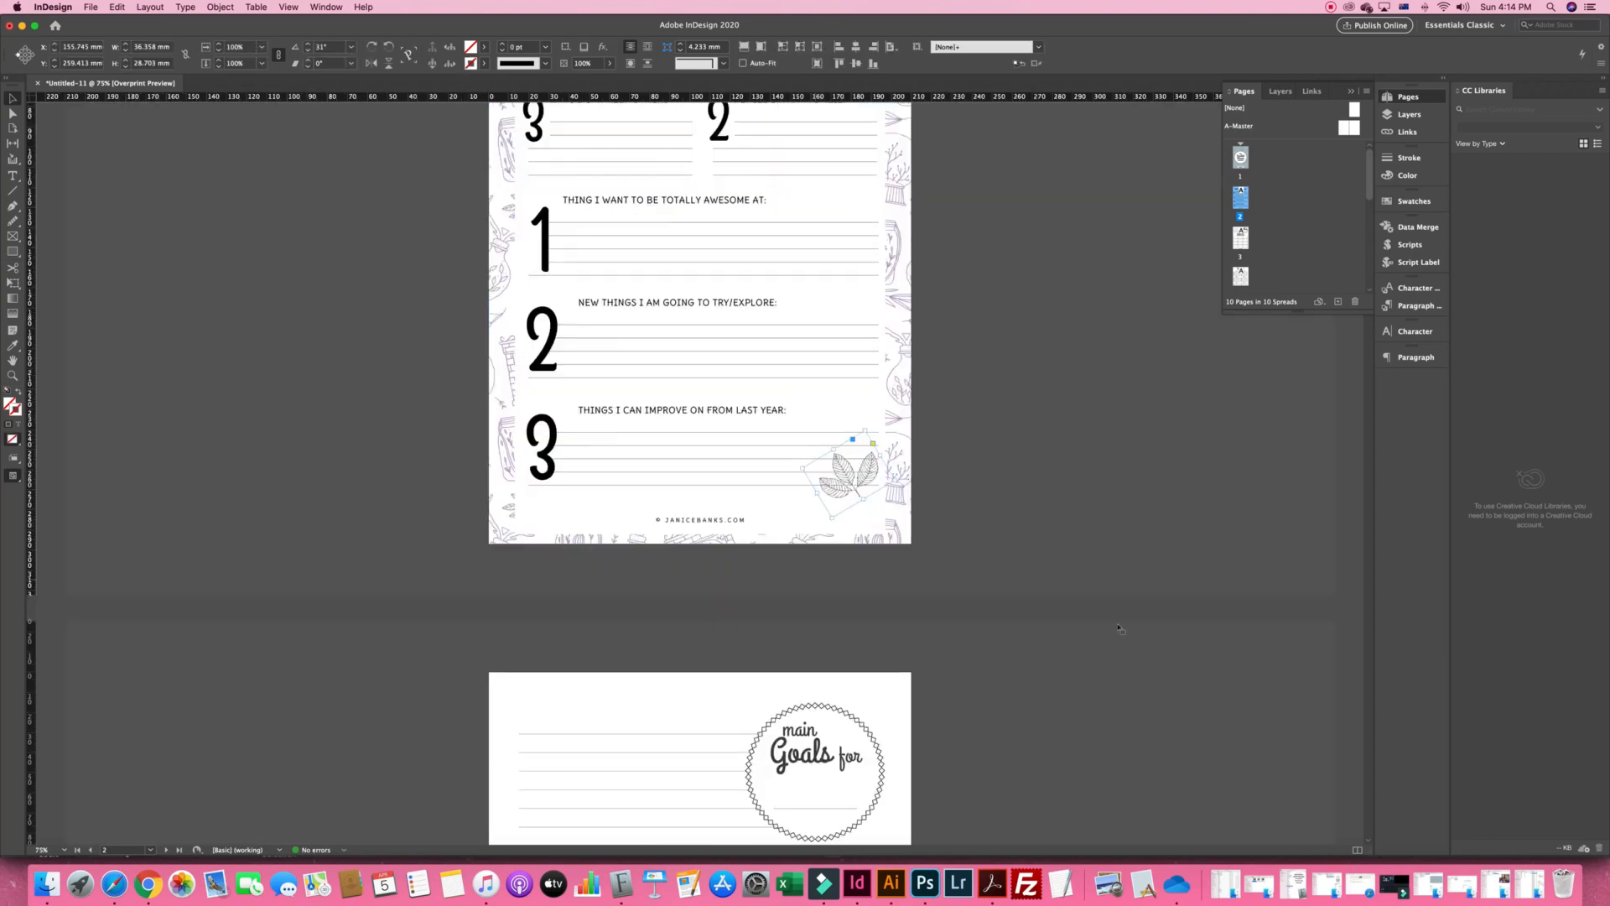
key("super+equal")
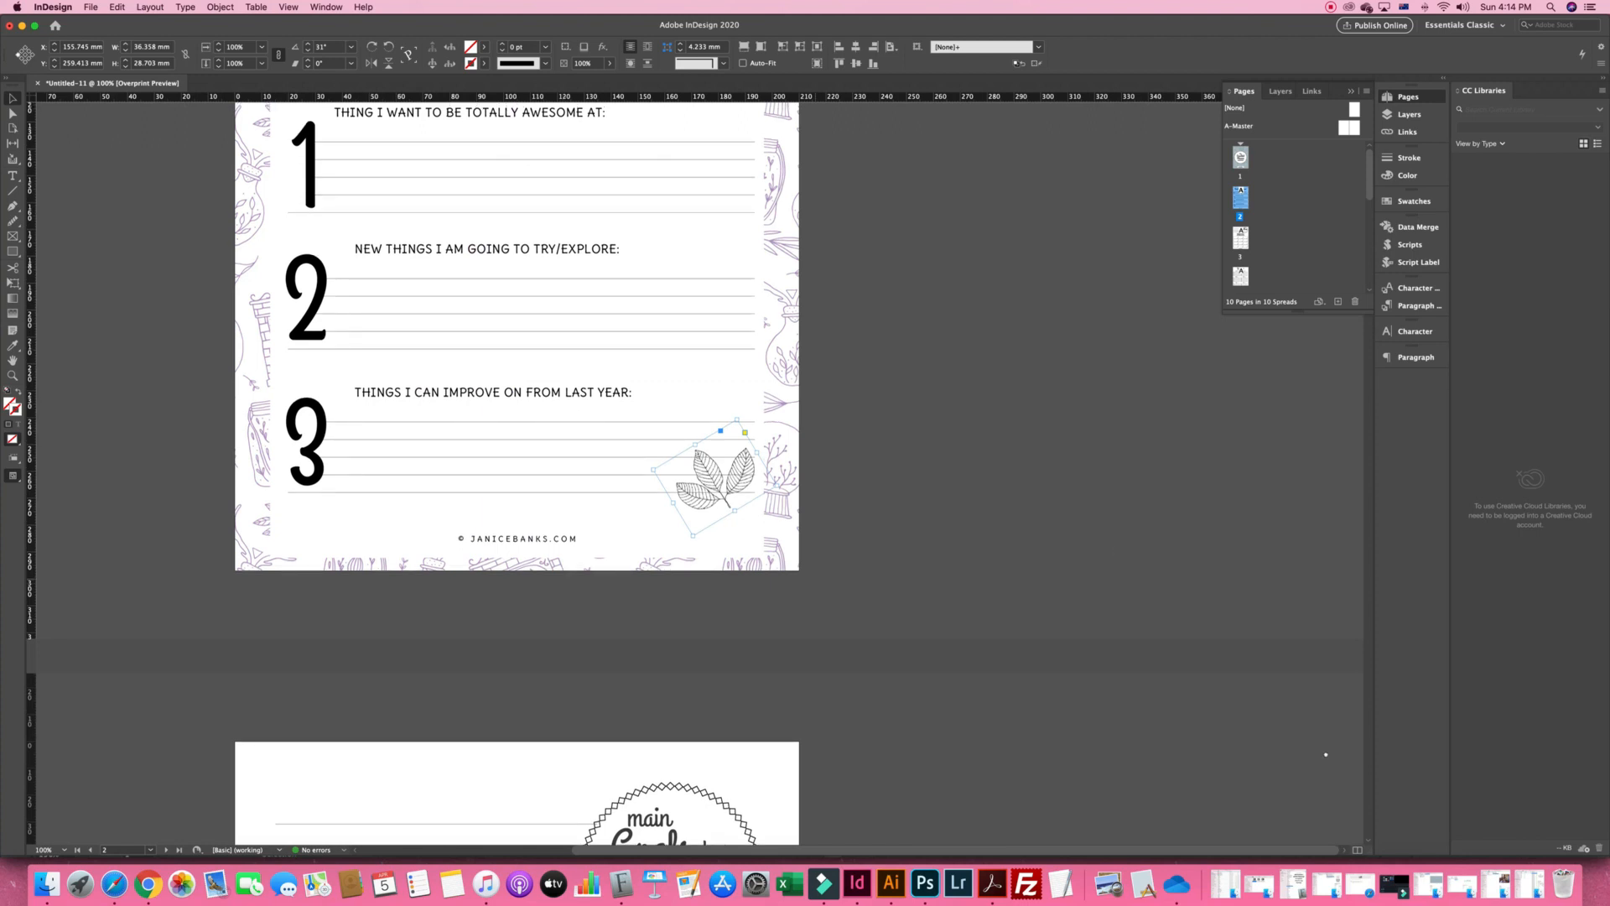
scroll(1255, 722, "up", 5)
scroll(1255, 722, "left", 5)
scroll(1345, 758, "left", 2)
scroll(1346, 758, "up", 1)
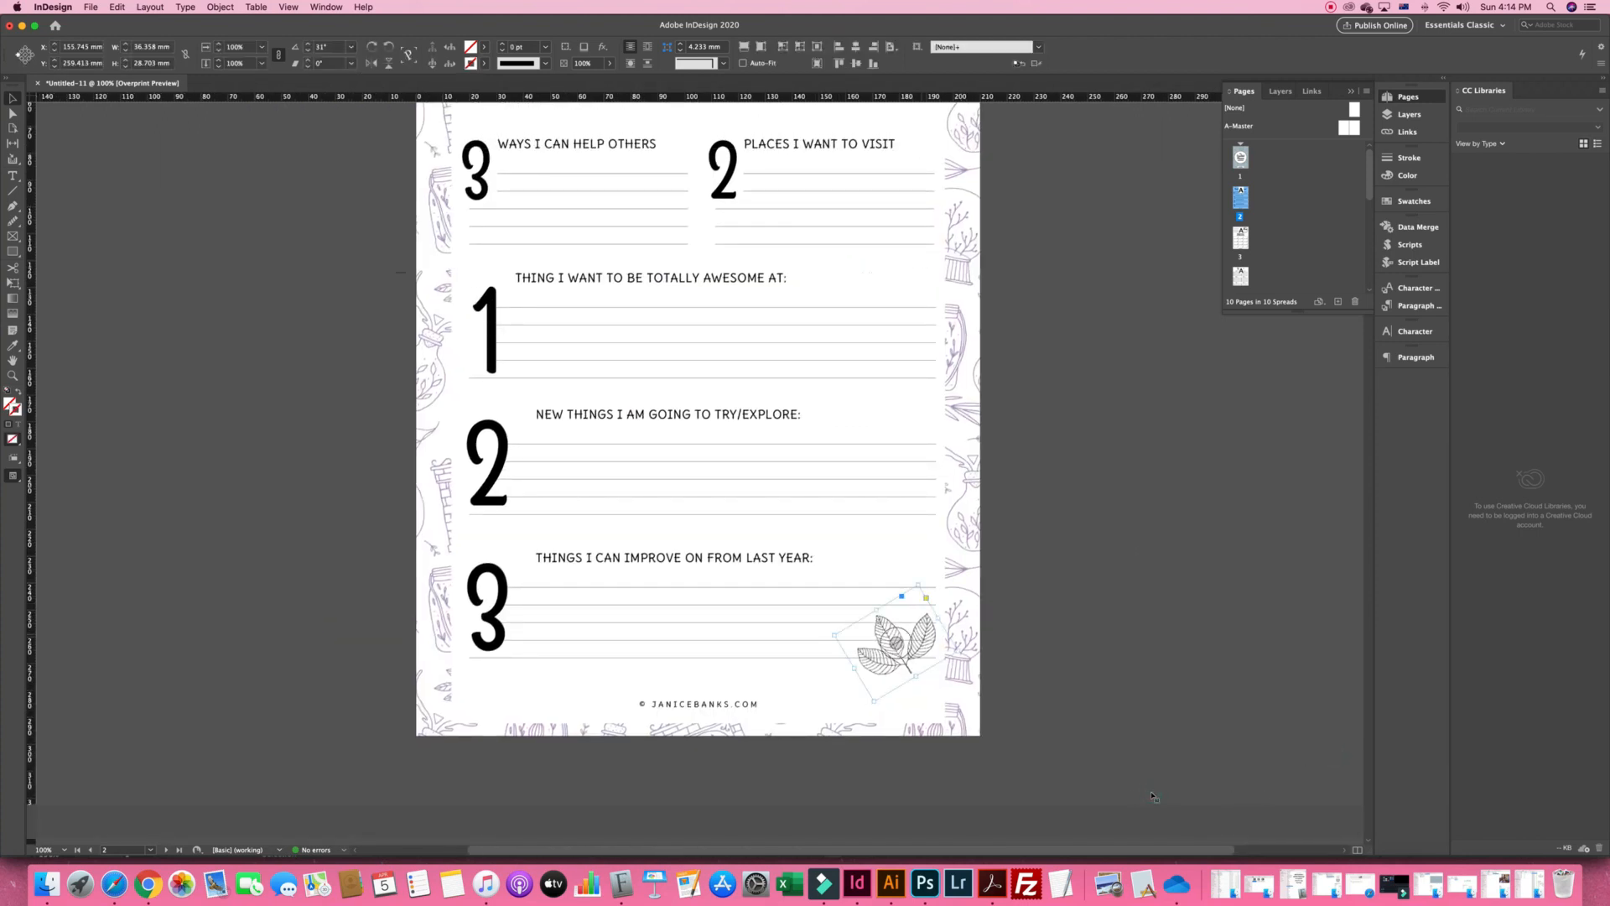
left_click_drag(922, 638, 530, 595)
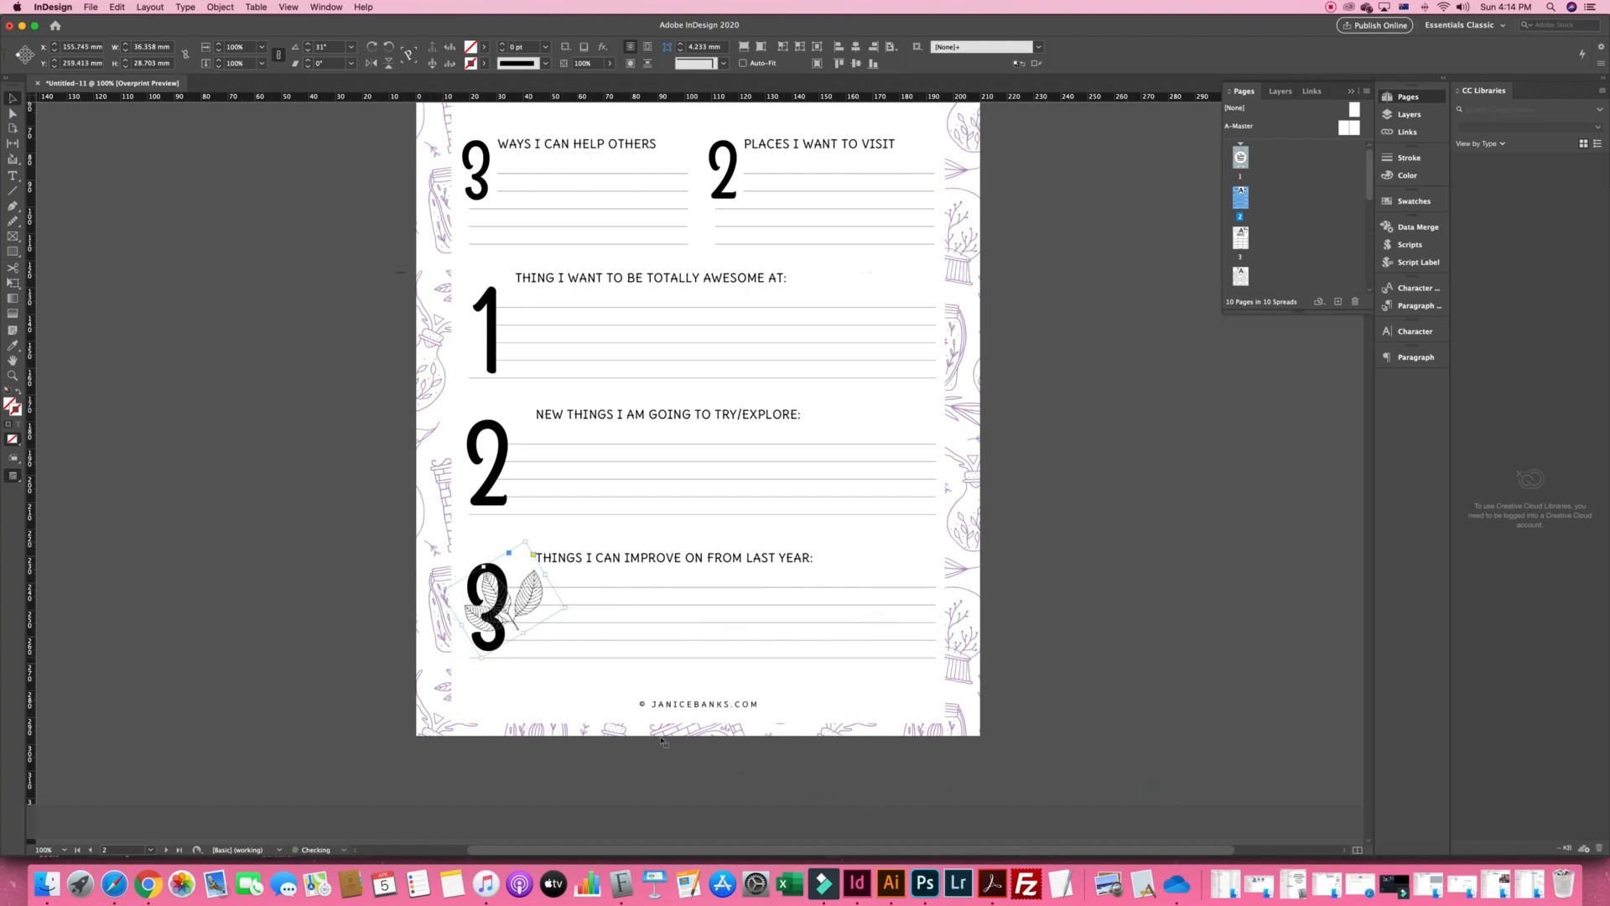
left_click(657, 671)
left_click_drag(684, 711, 675, 779)
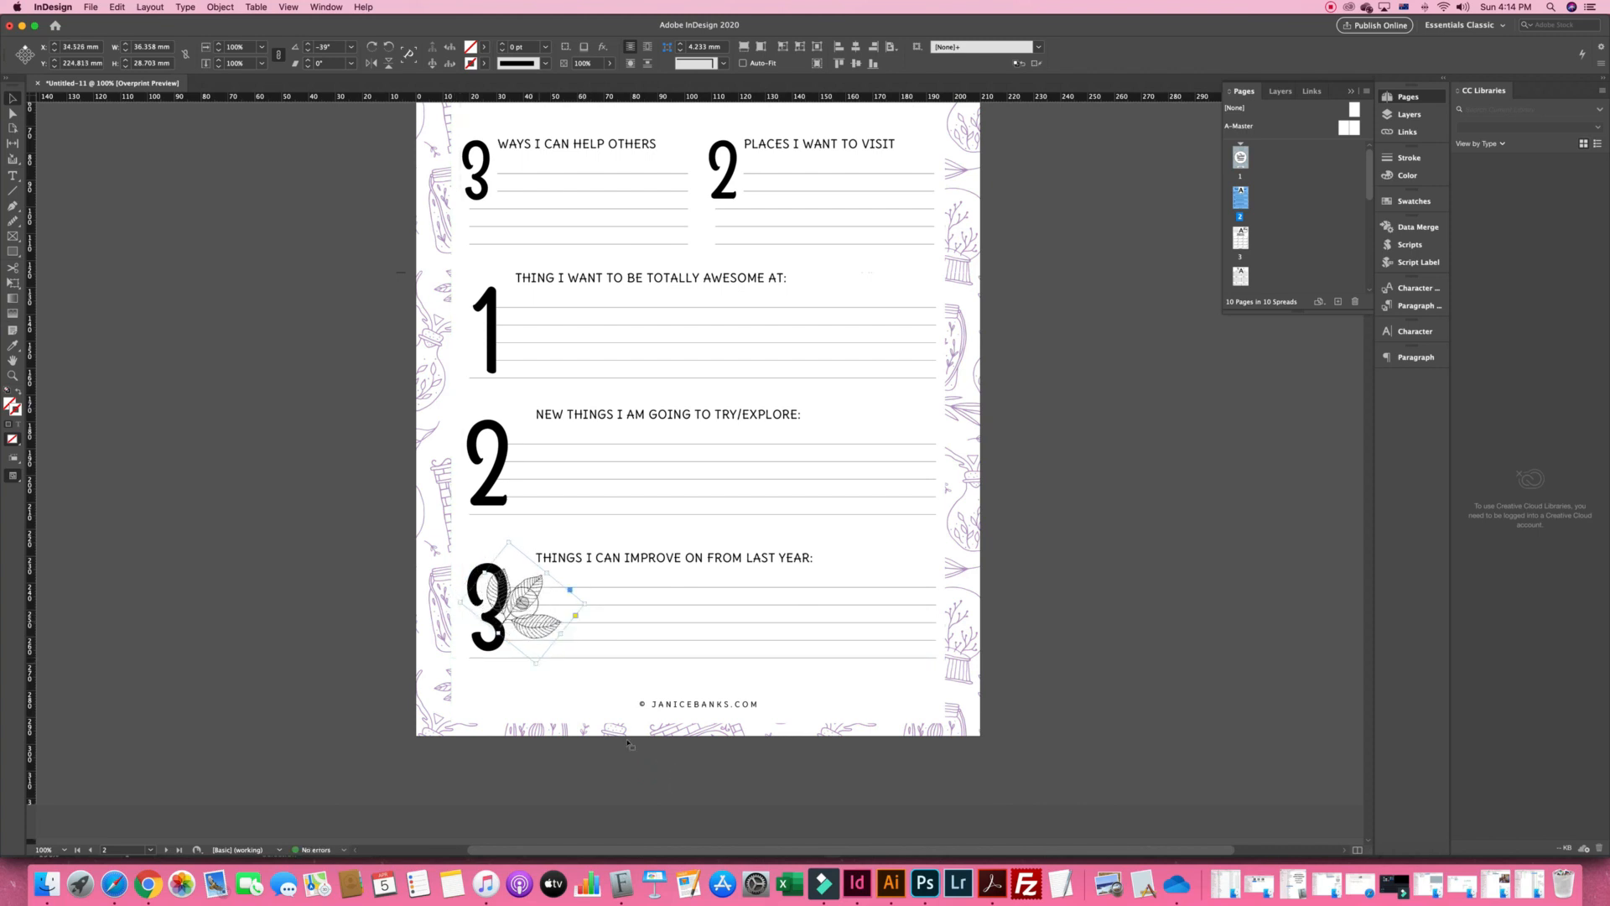
Ungroup the numbers, headings and writing lines on page 2 and clear the selection
left_click(590, 715)
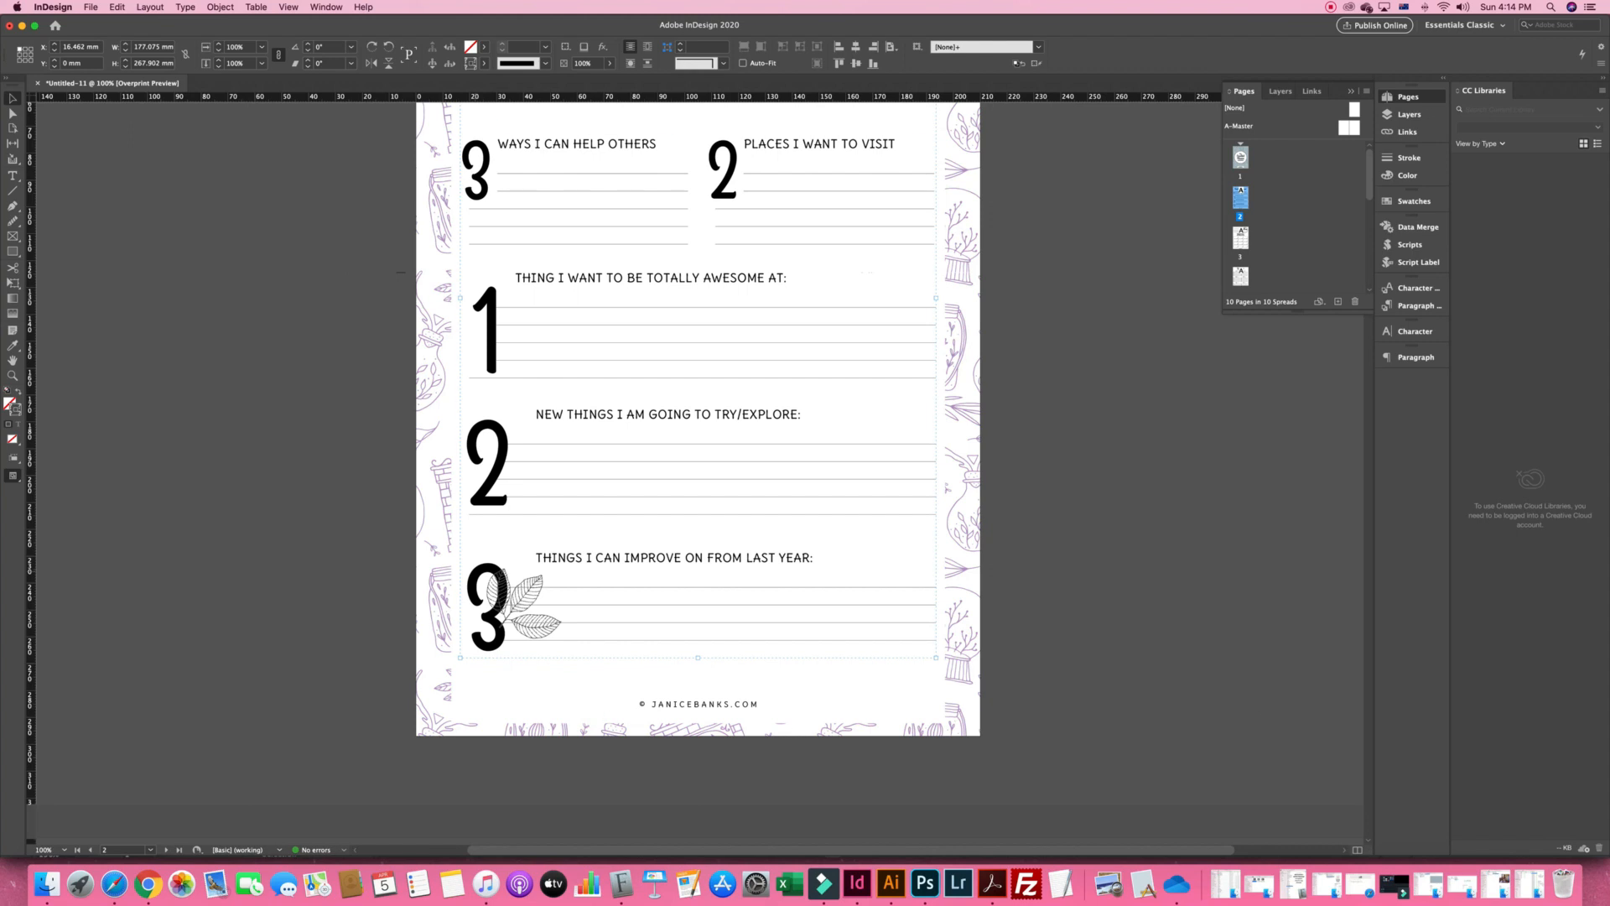
key("shift+super+g")
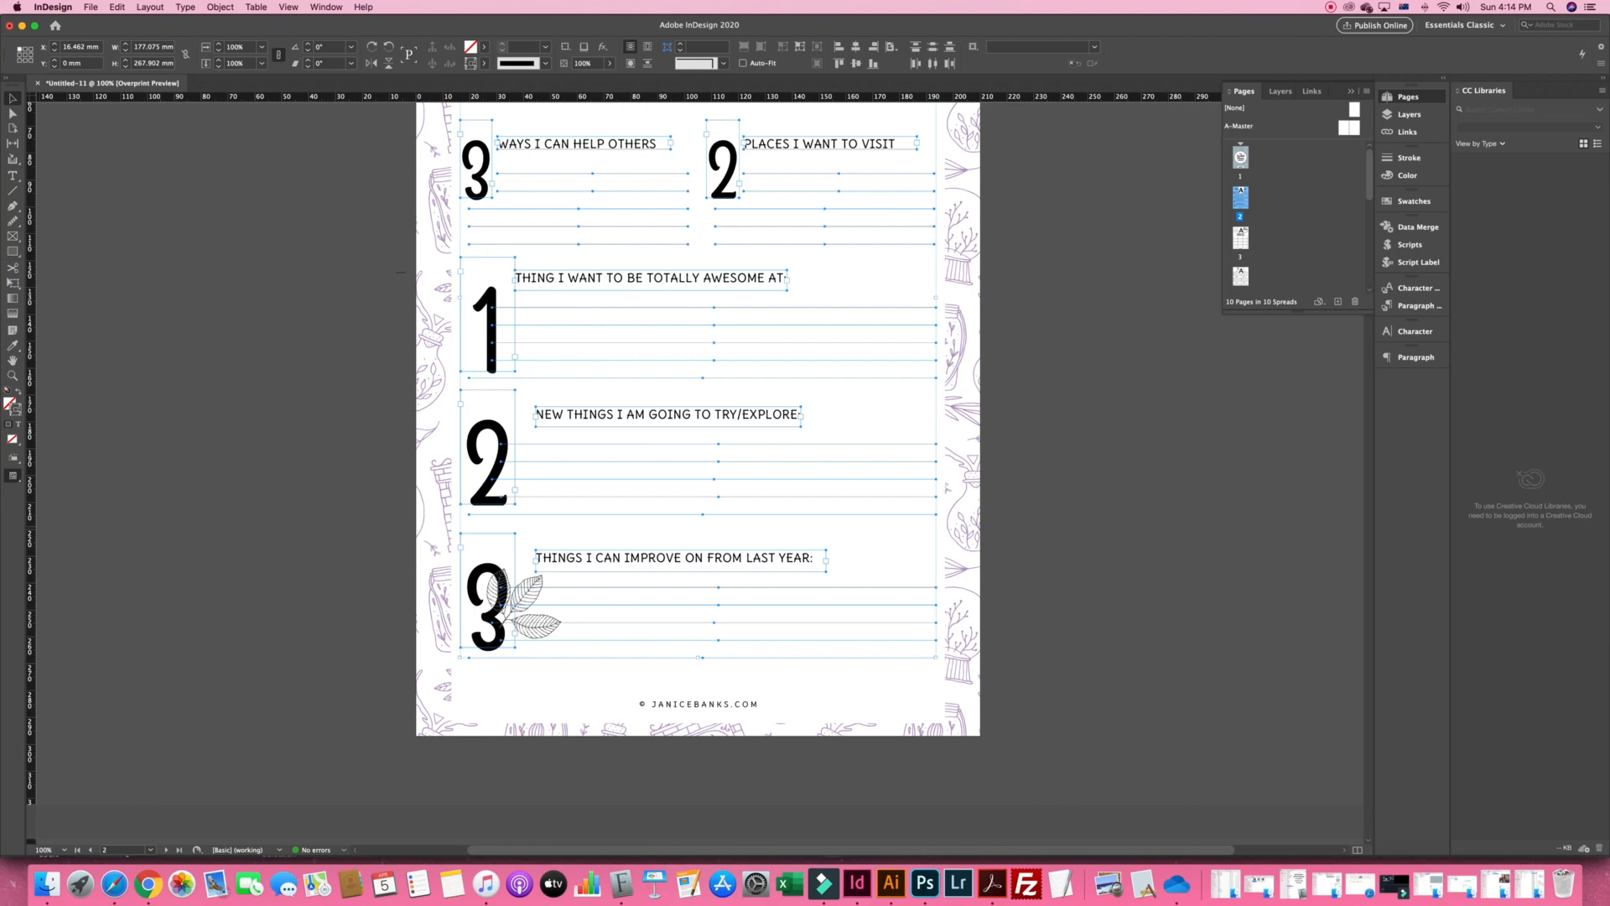
key("shift+super+a")
left_click(595, 718)
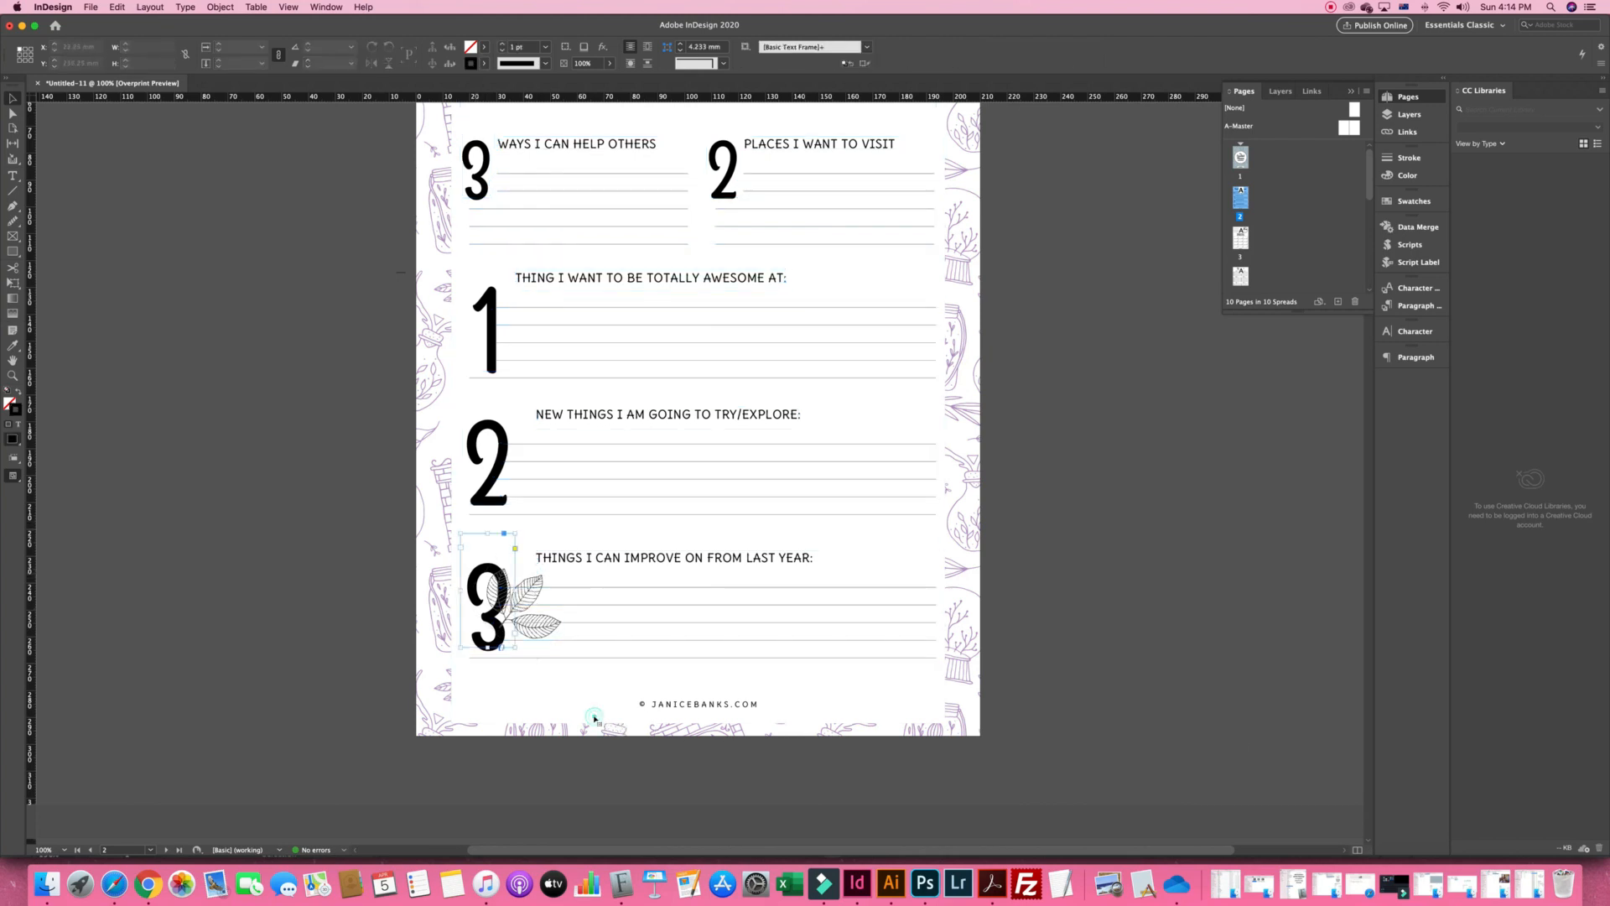
Bring the large 3 beside "Things I can improve on from last year" to the front, above the leaf artwork
right_click(477, 587)
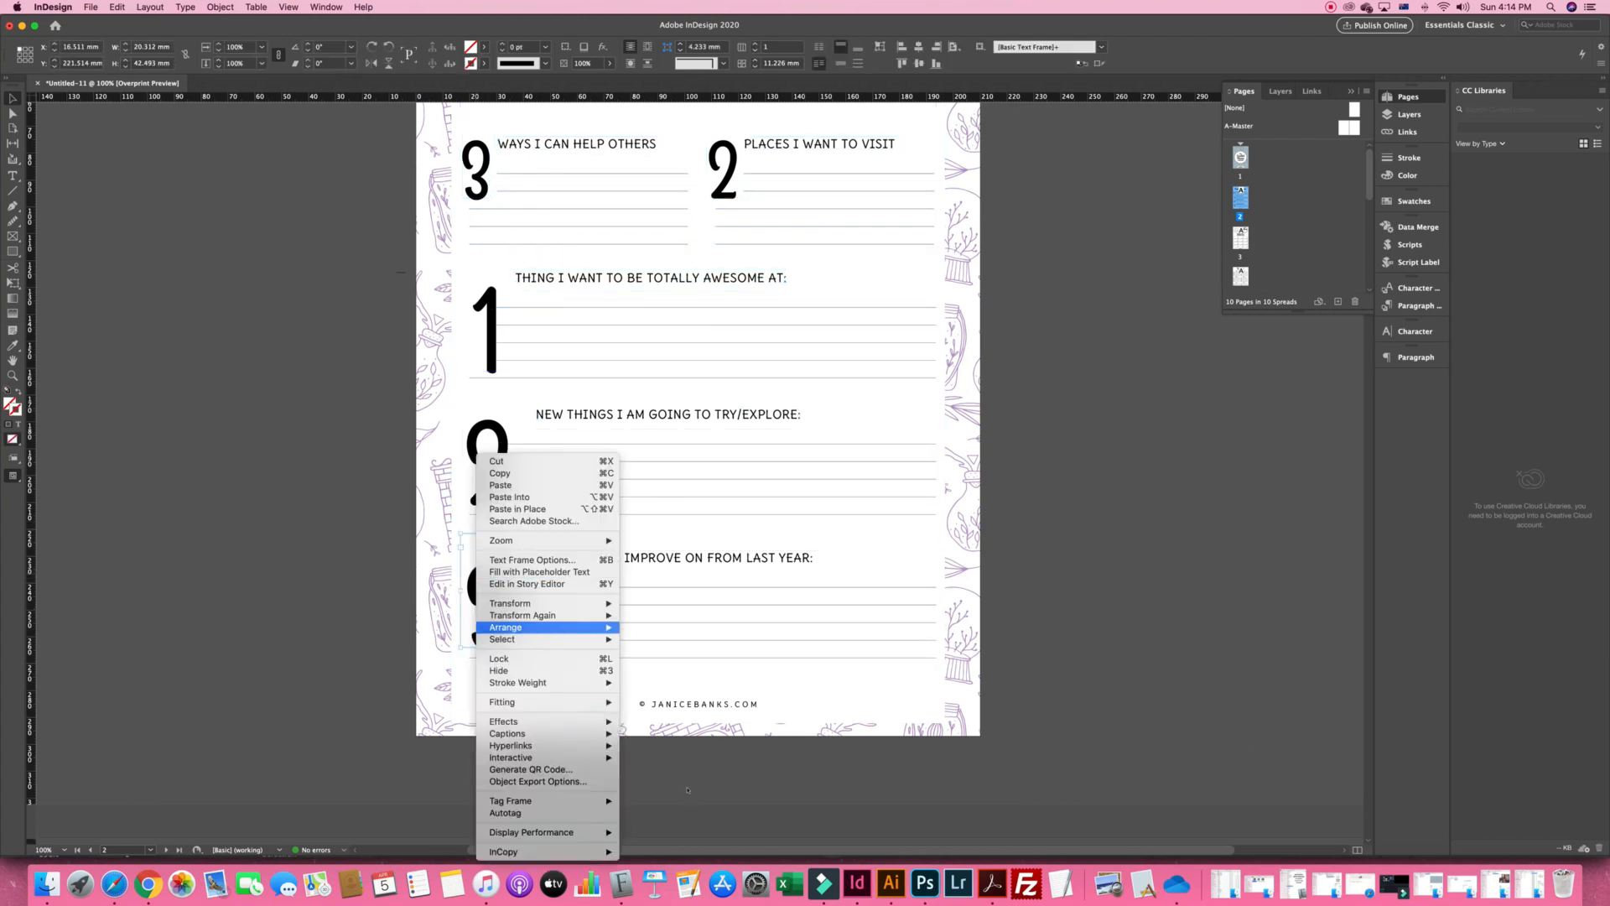
mouse_move(506, 627)
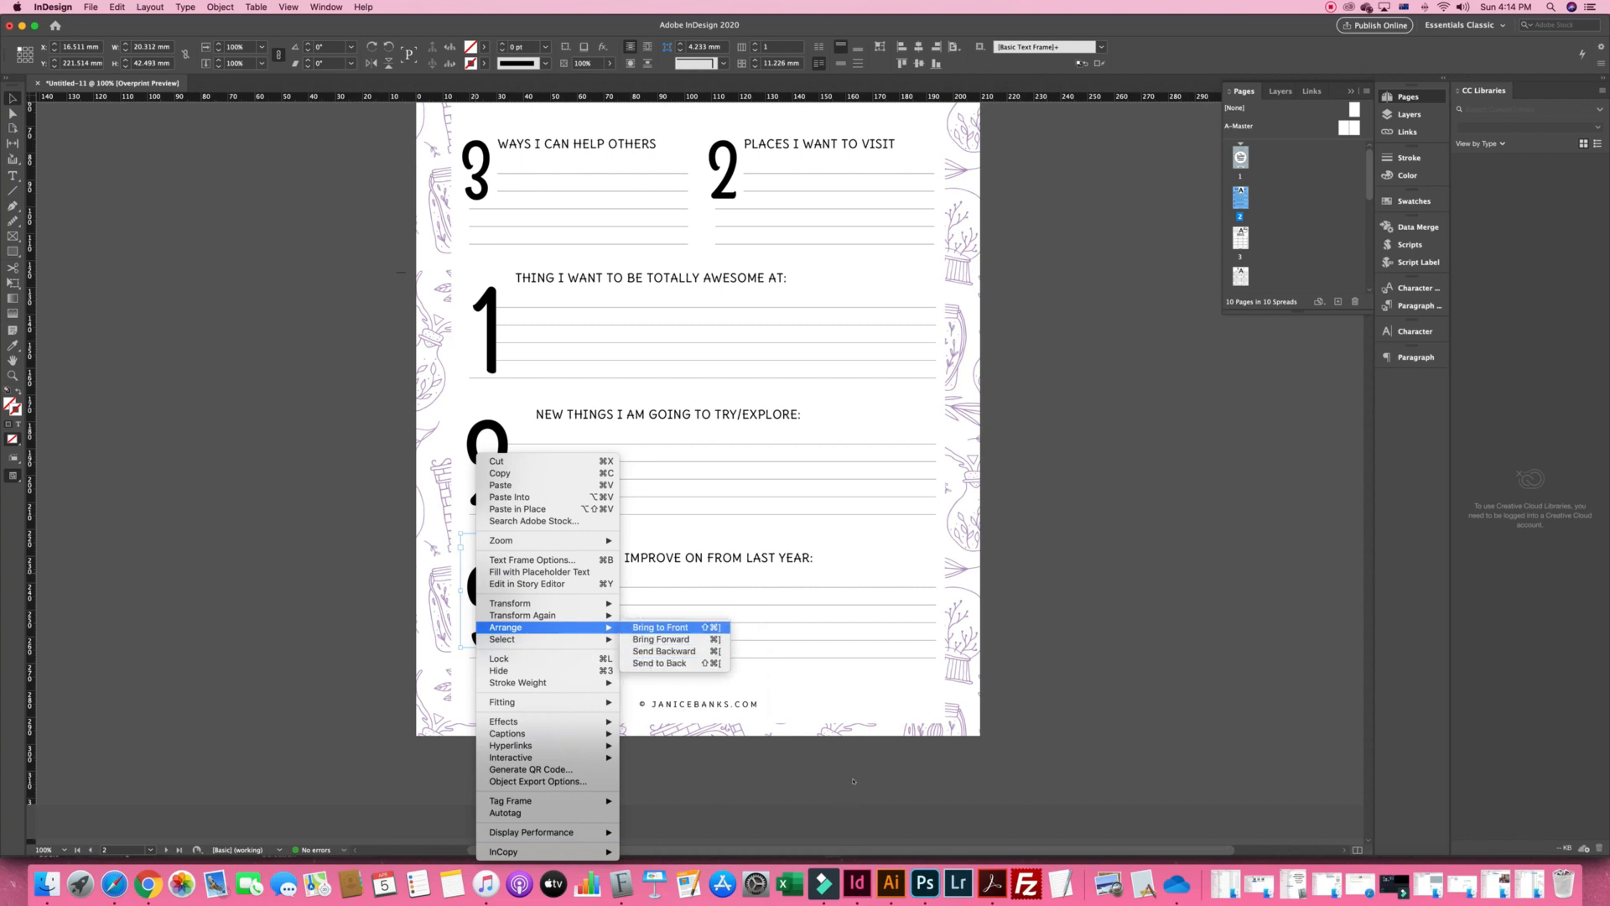
left_click(661, 628)
left_click(650, 755)
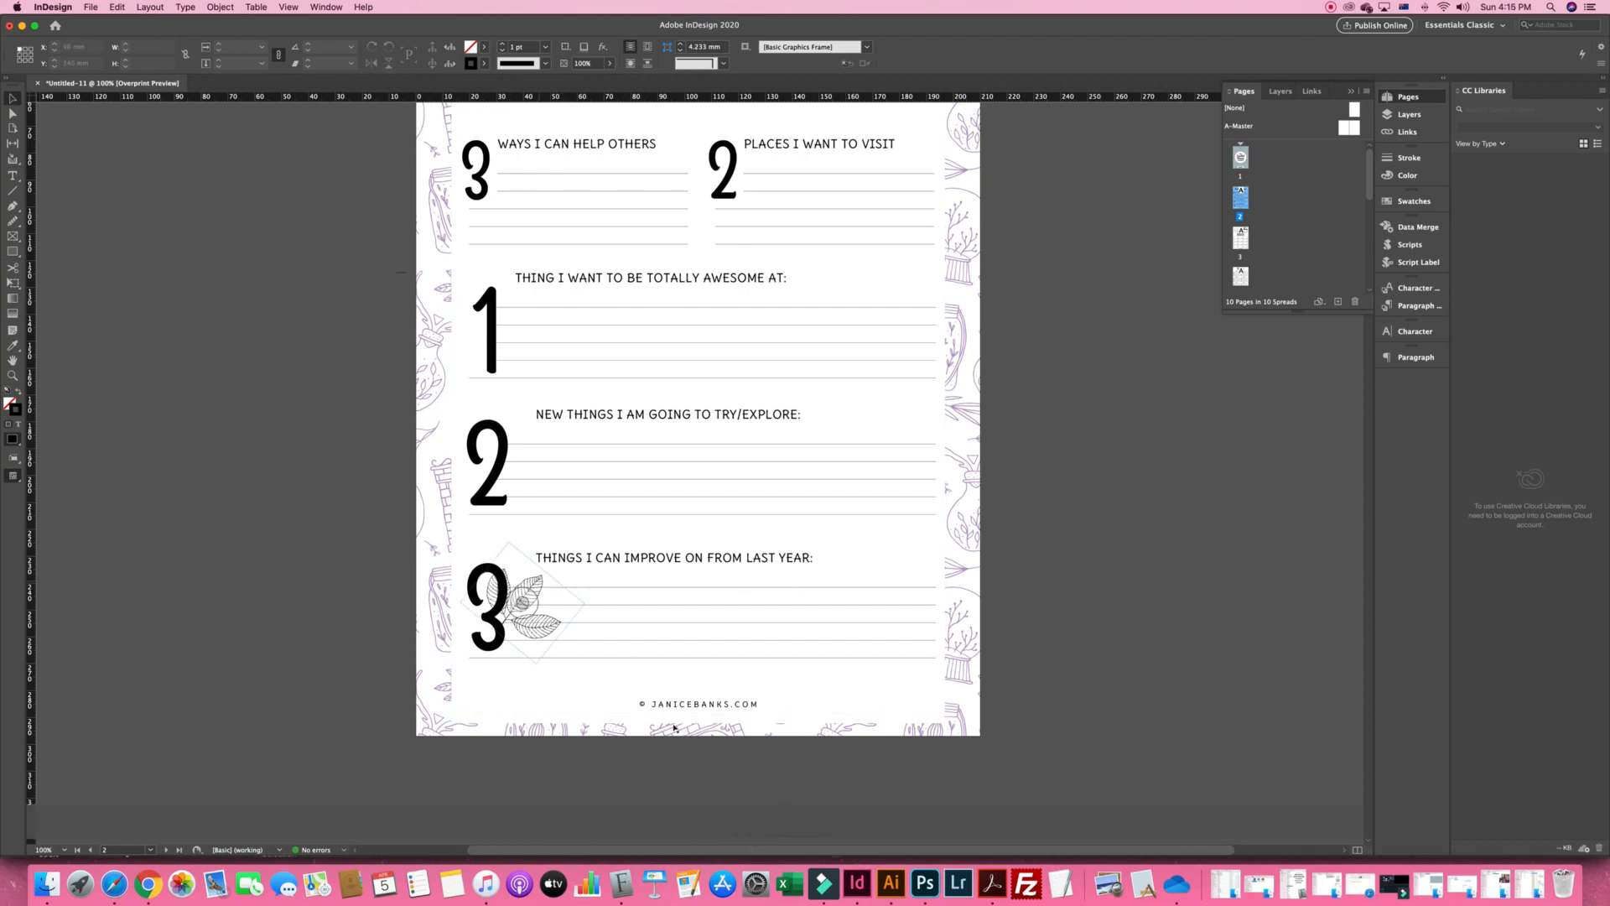
Shift the leaf artwork slightly lower behind the large 3, to about X 34.8 mm and Y 231 mm, and deselect it
left_click_drag(674, 727, 683, 747)
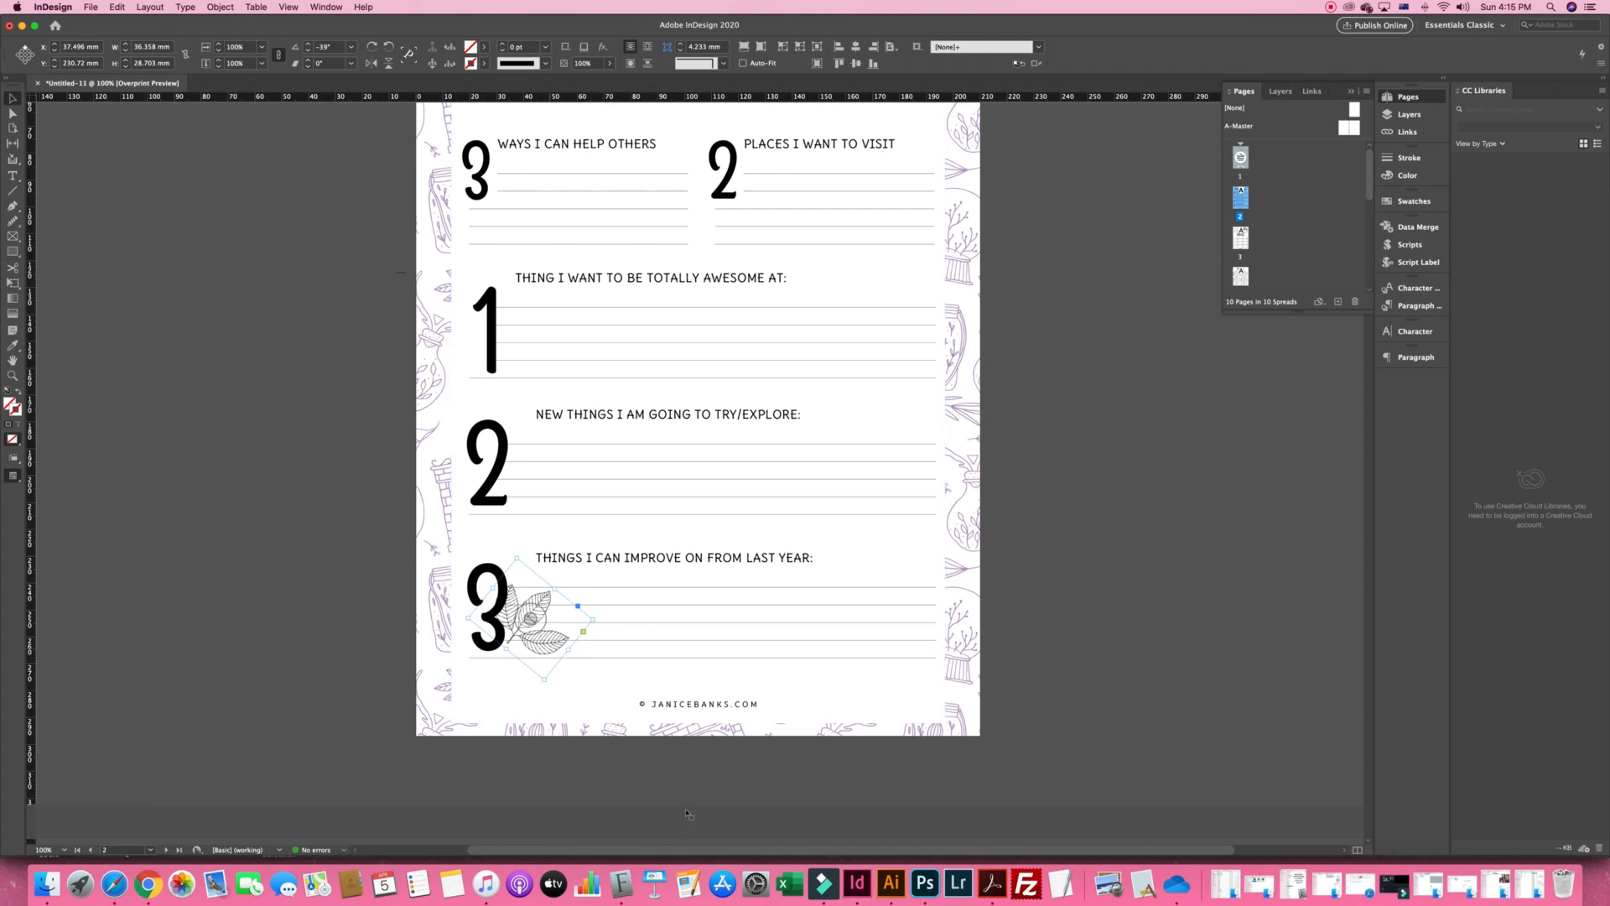
left_click_drag(687, 811, 680, 812)
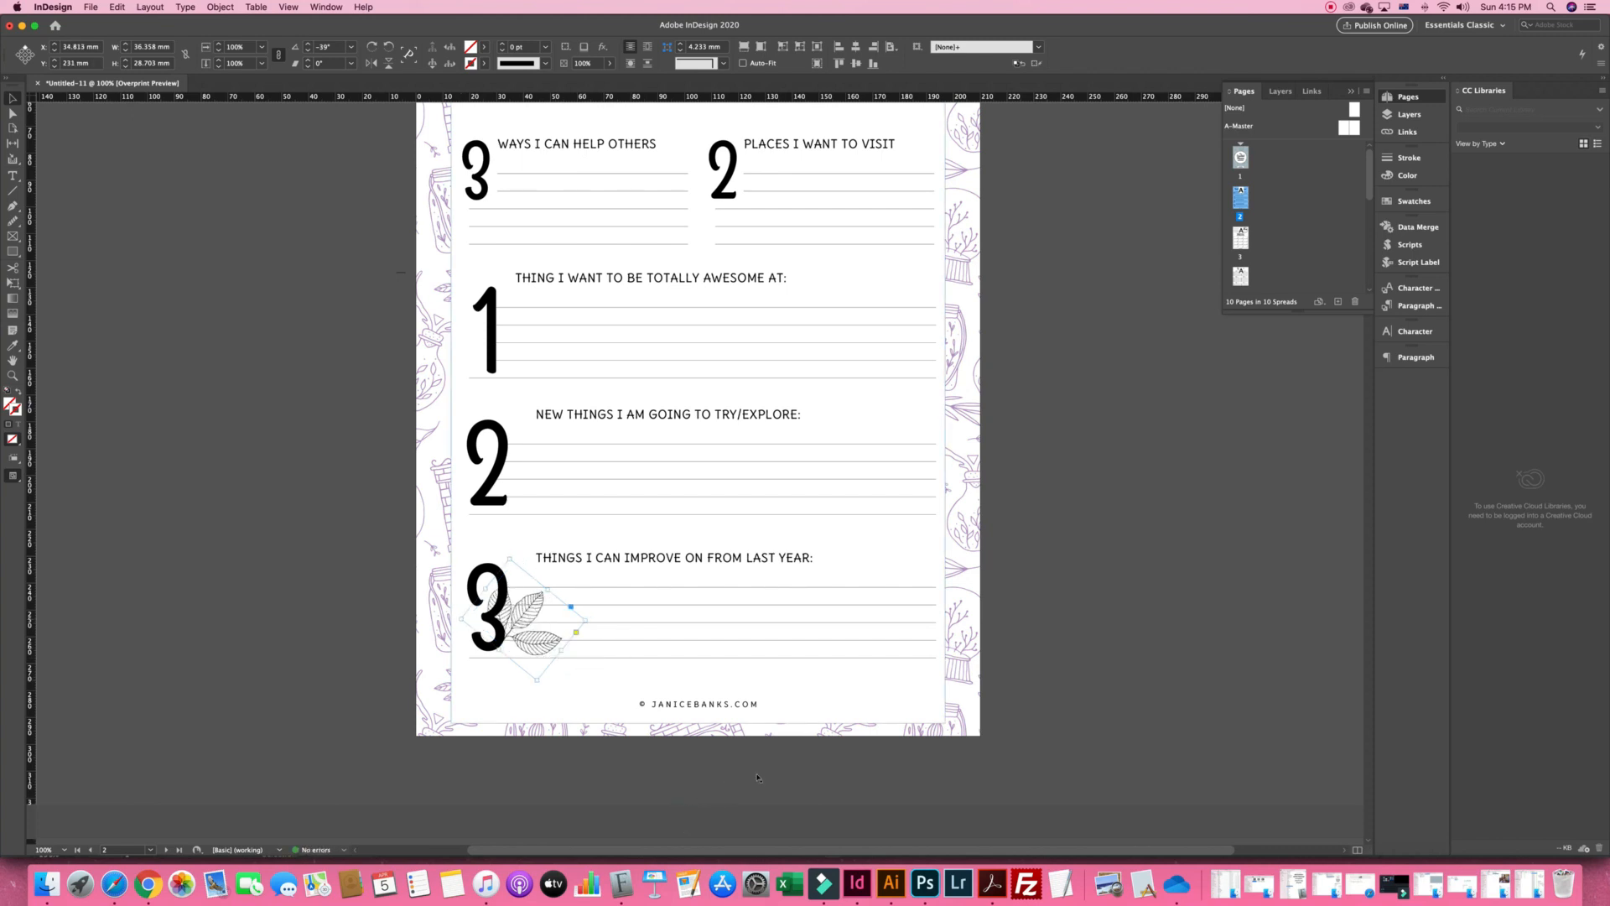
left_click(1403, 742)
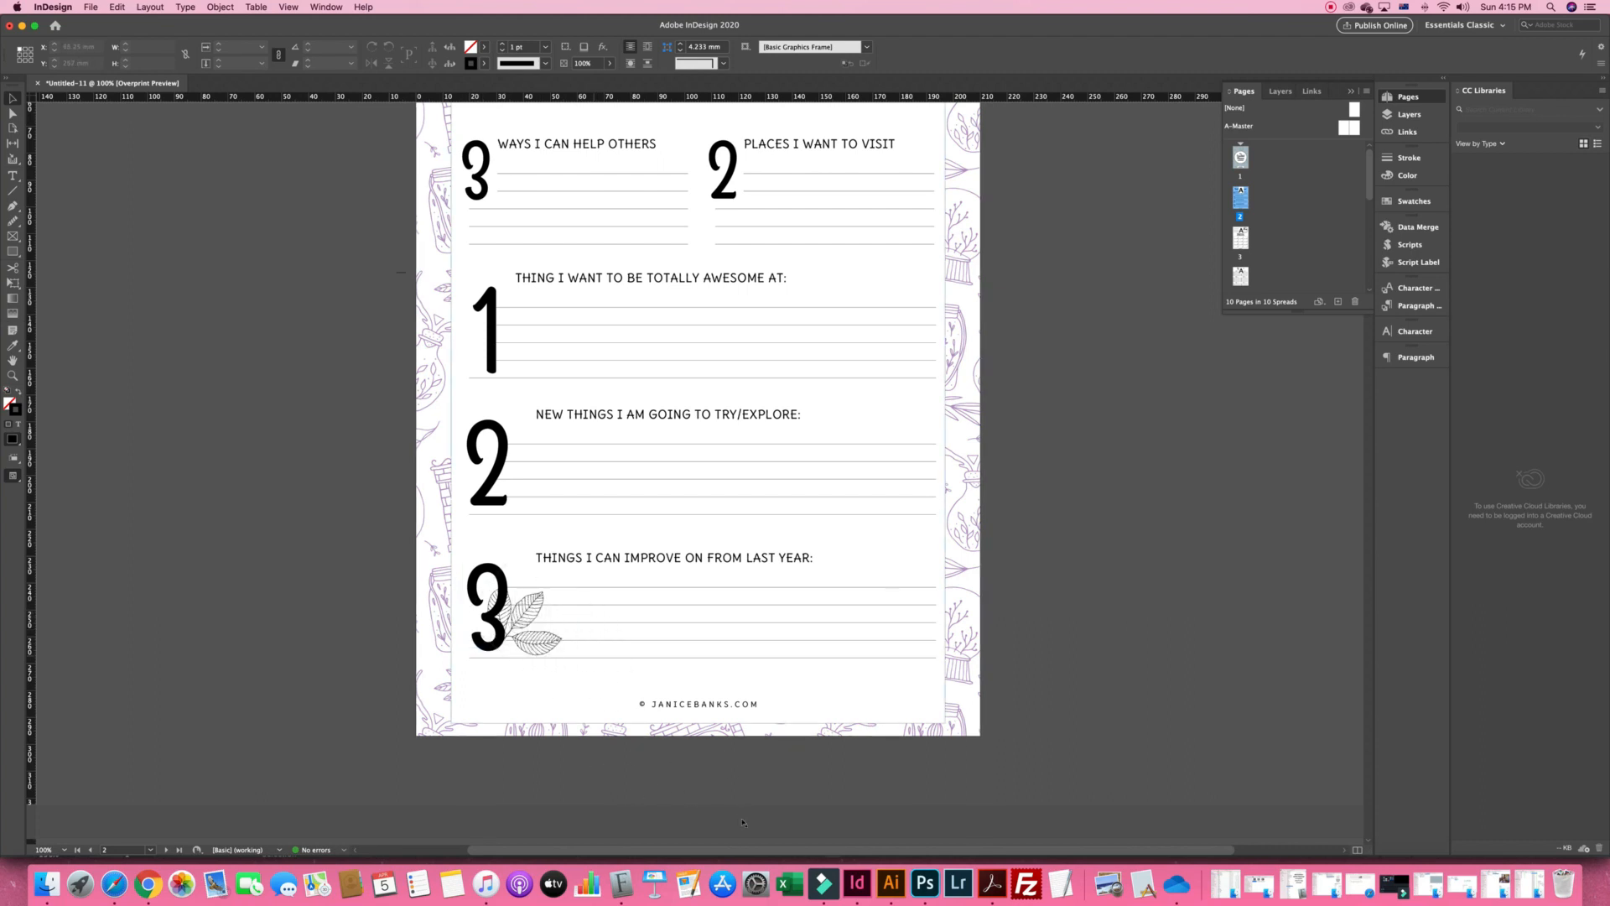
key("super+minus")
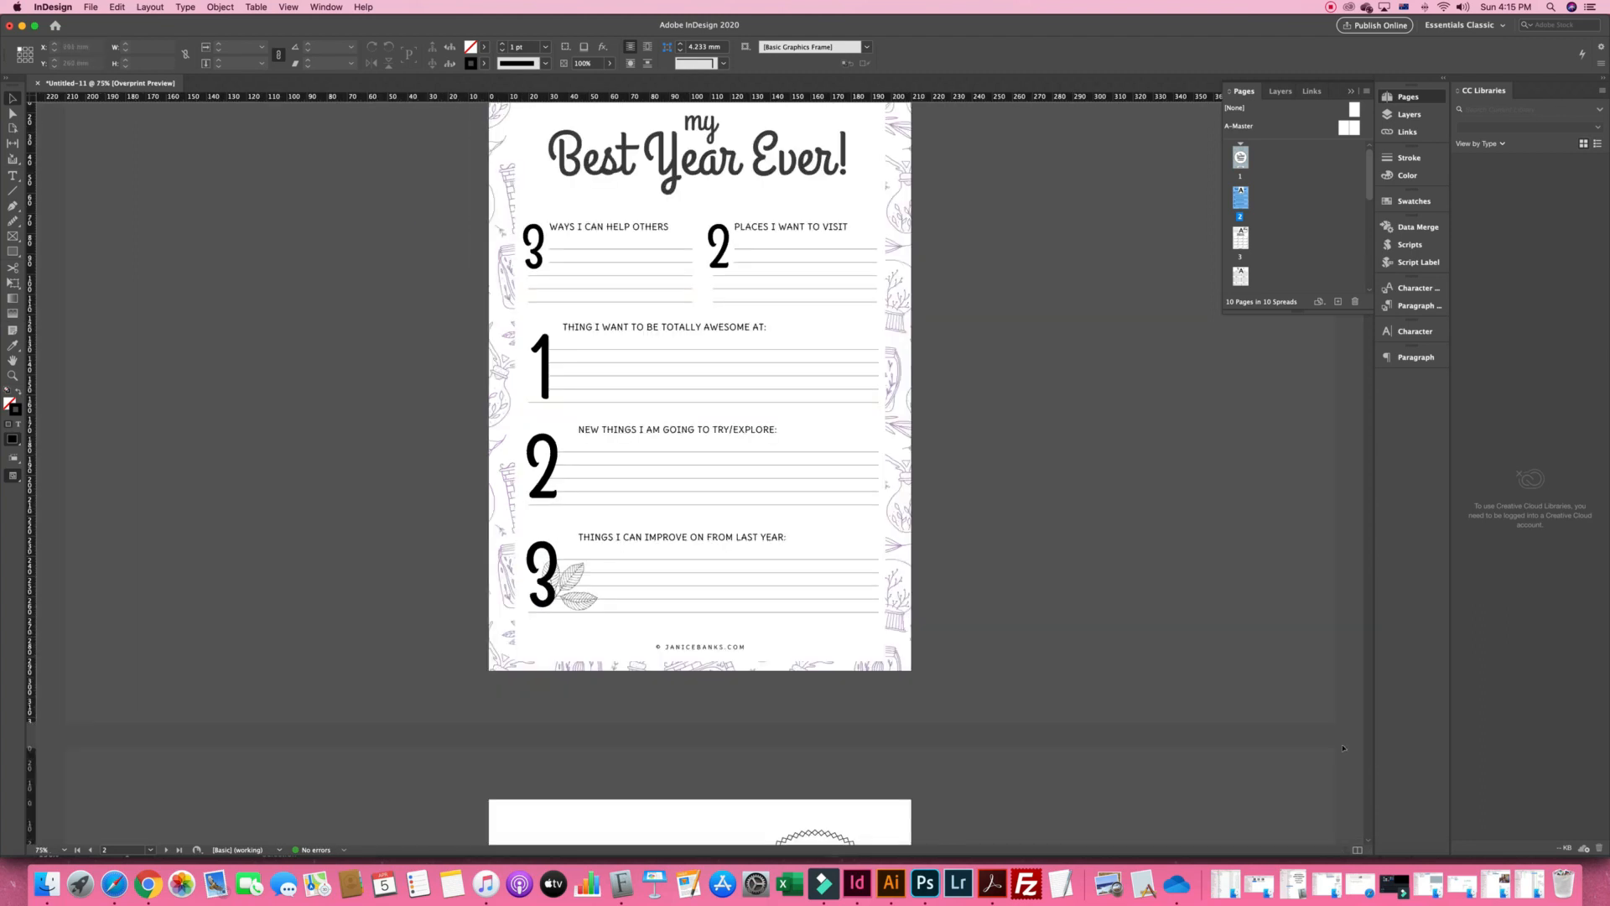
key("super+minus")
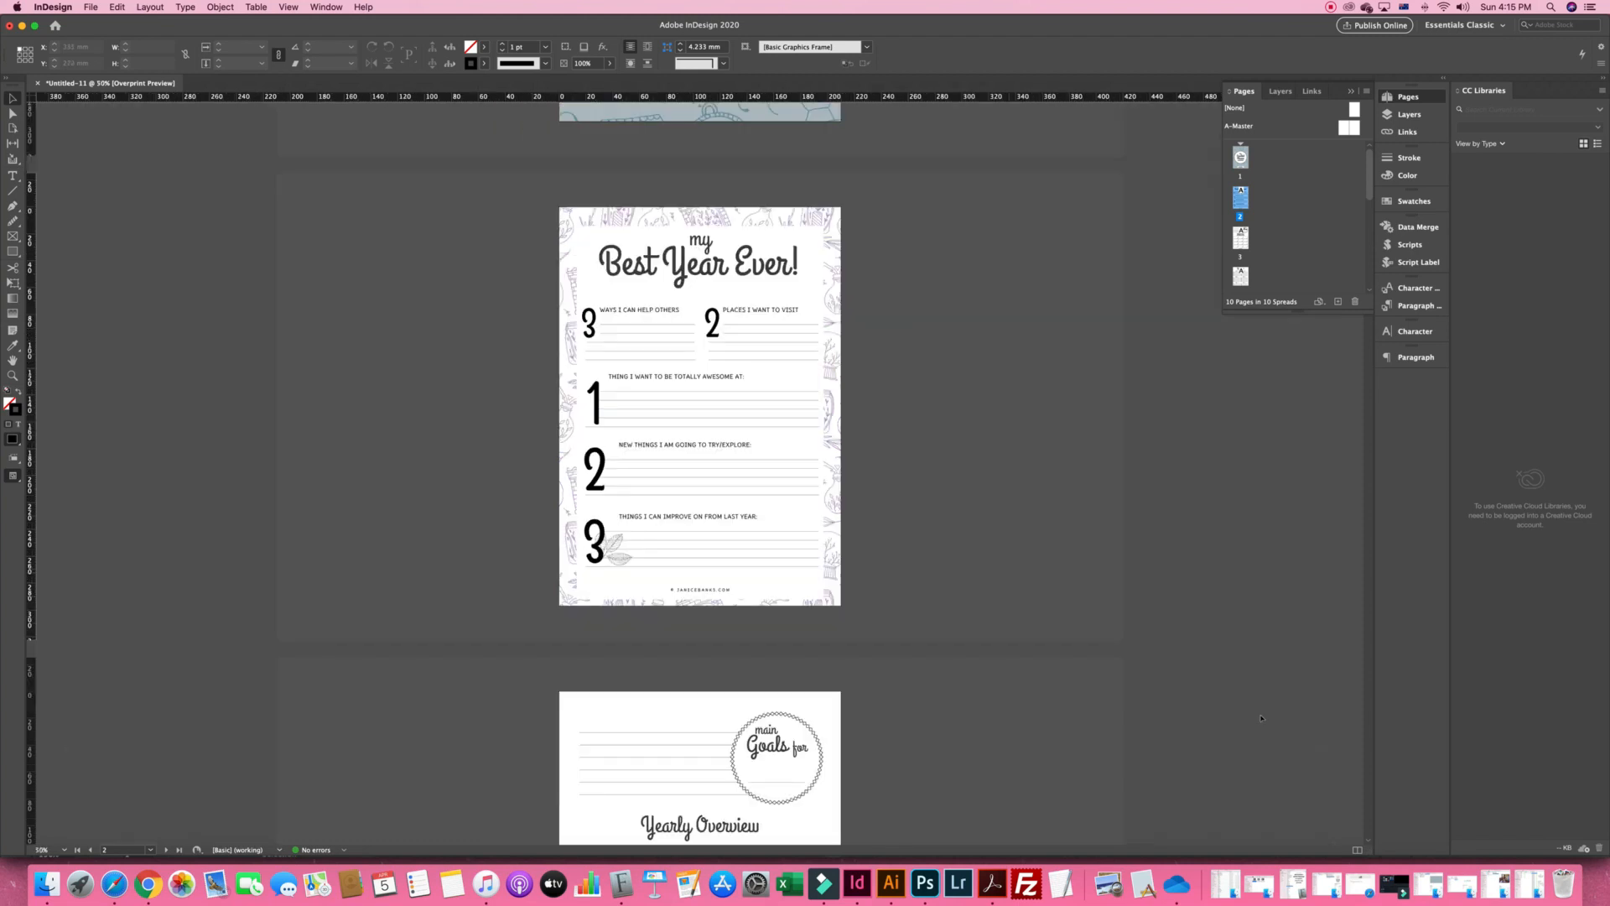
scroll(1261, 718, "down", 2)
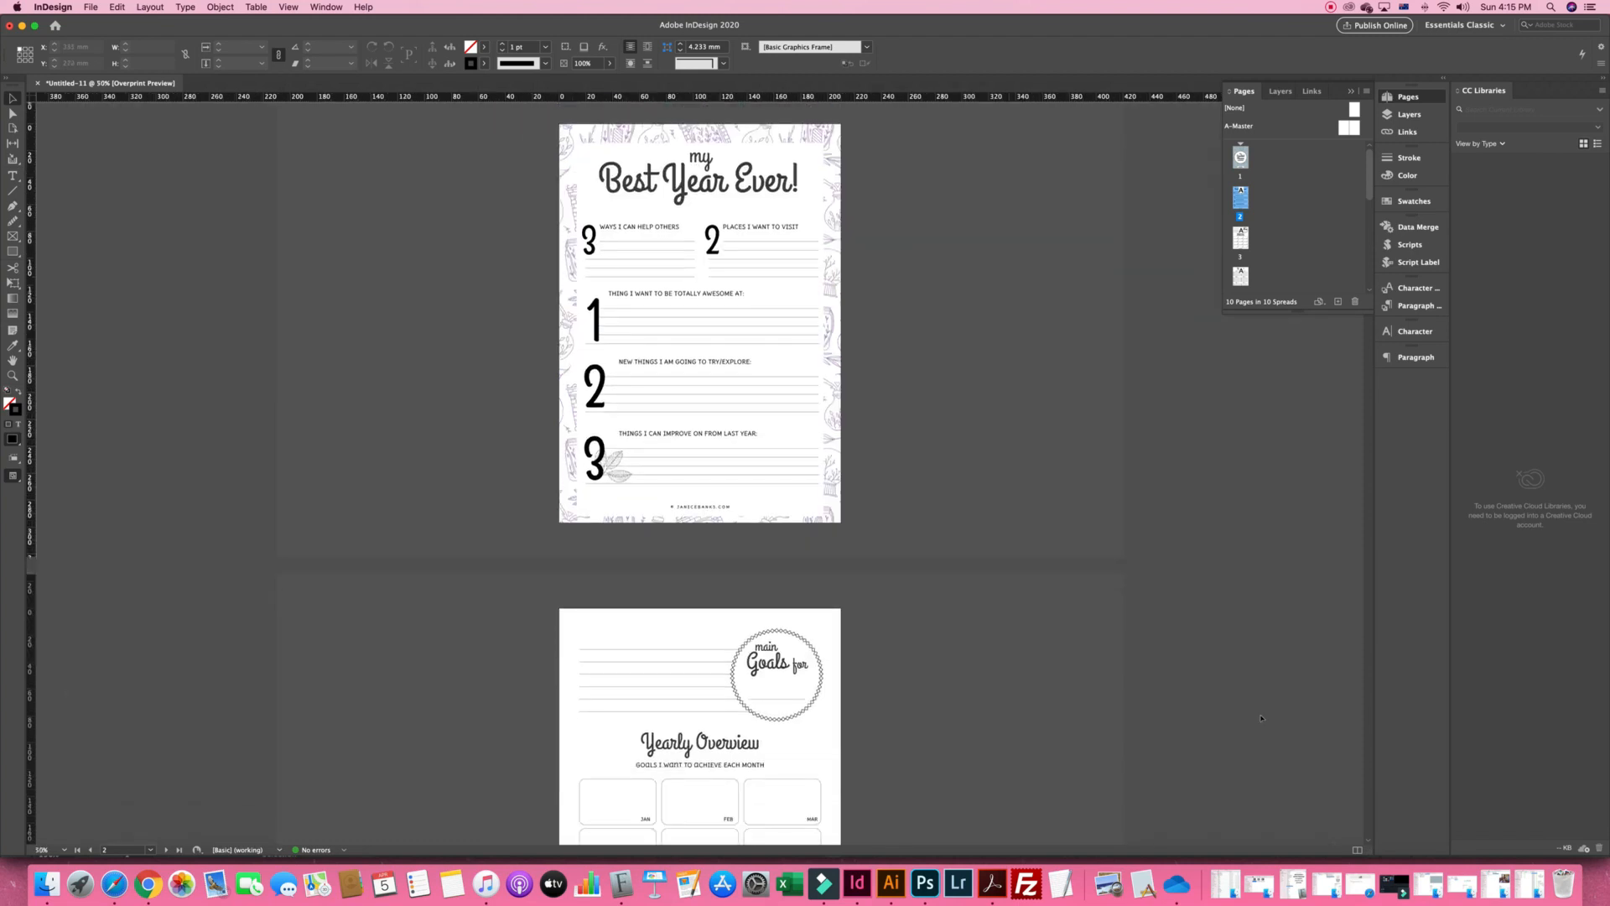
Review the patterned Best Year Ever page and the plain Yearly Overview page of the planner document
scroll(1261, 718, "up", 1)
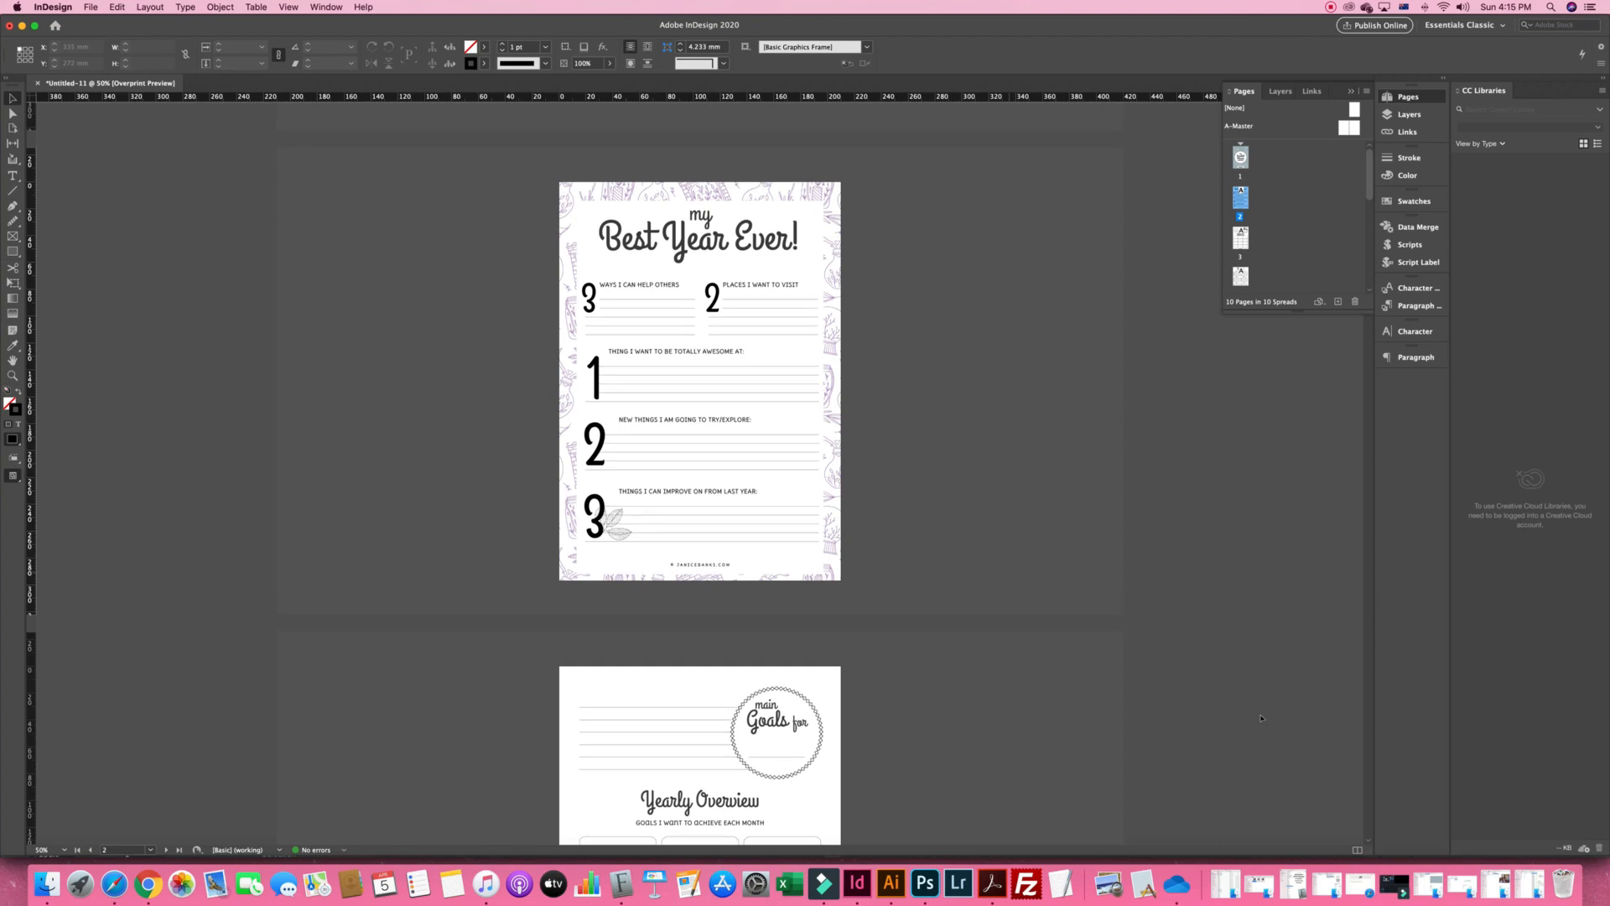
scroll(1261, 718, "down", 4)
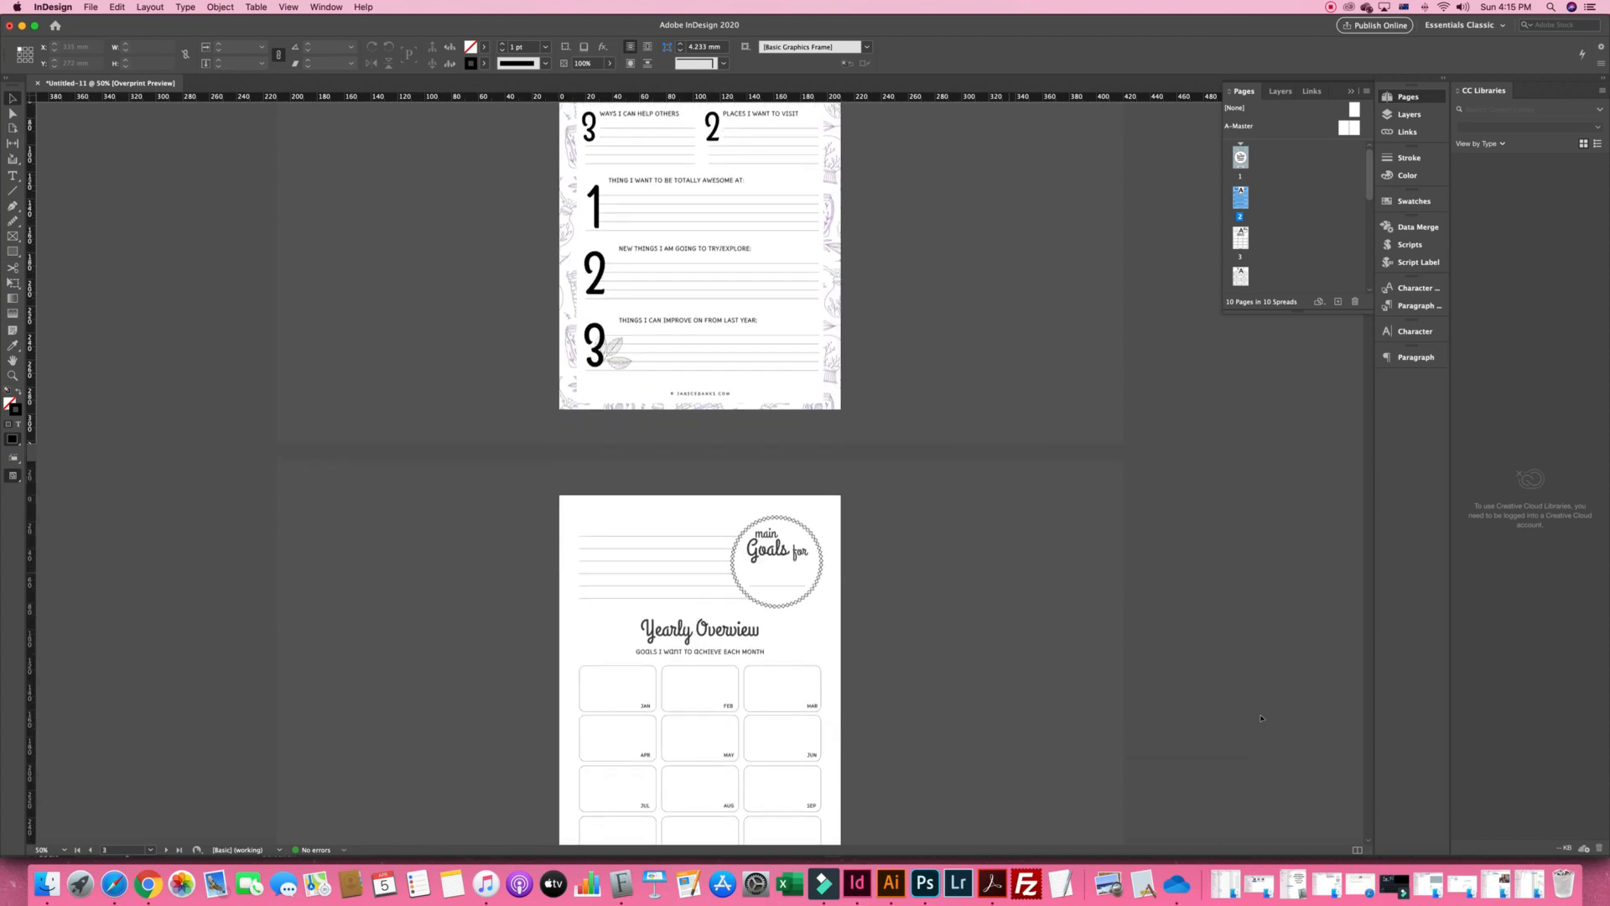
scroll(1260, 718, "down", 2)
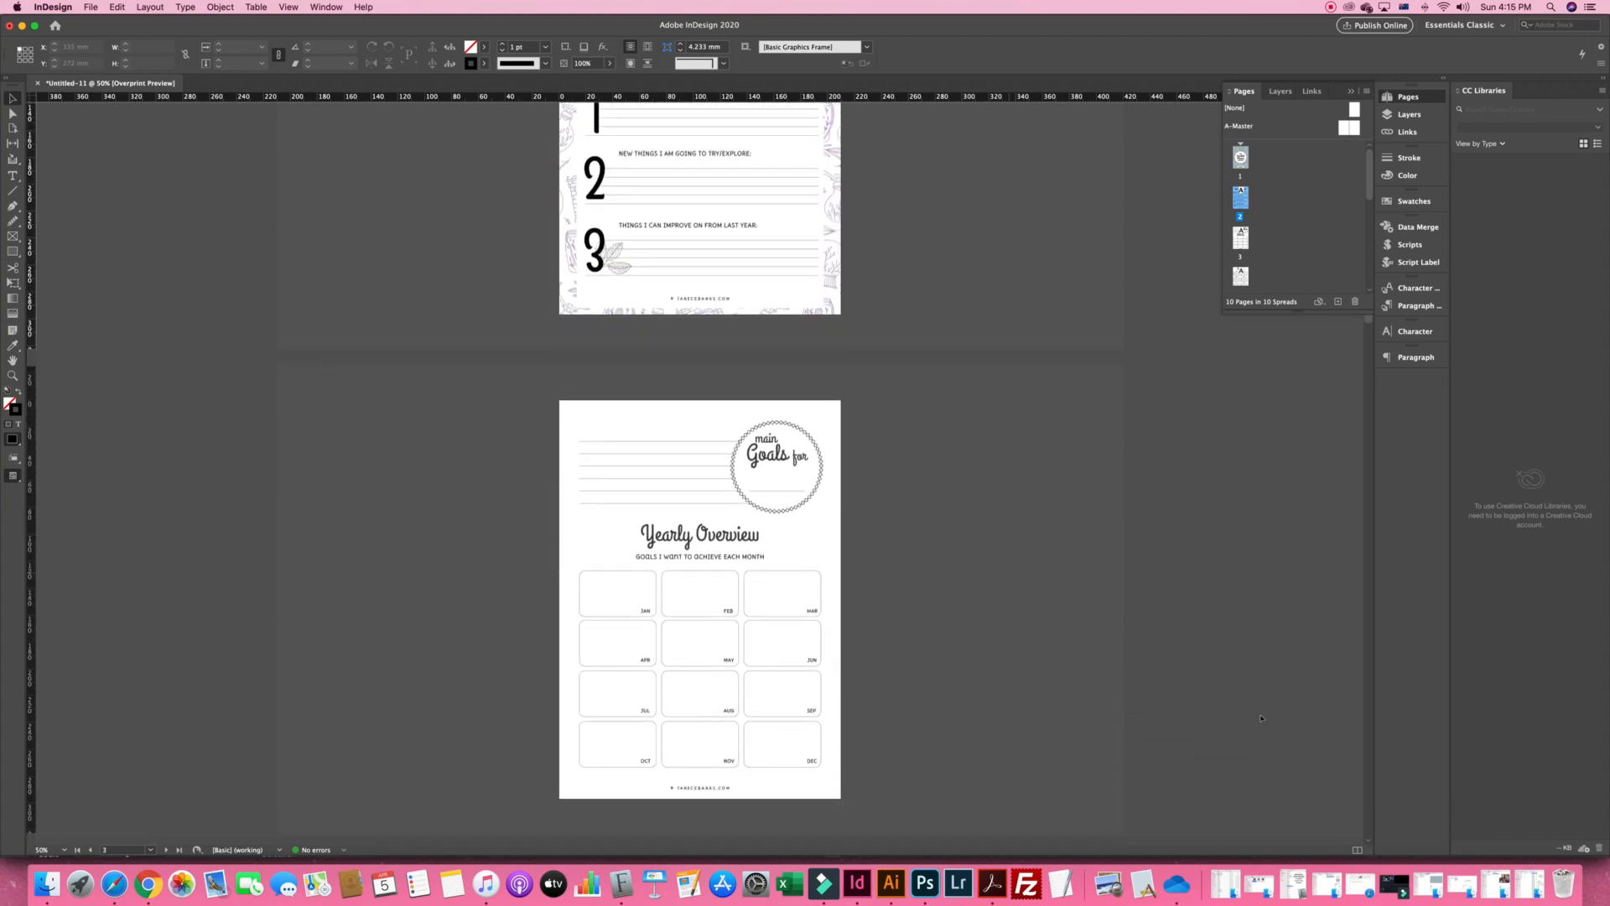
scroll(1260, 718, "down", 1)
scroll(1261, 717, "up", 8)
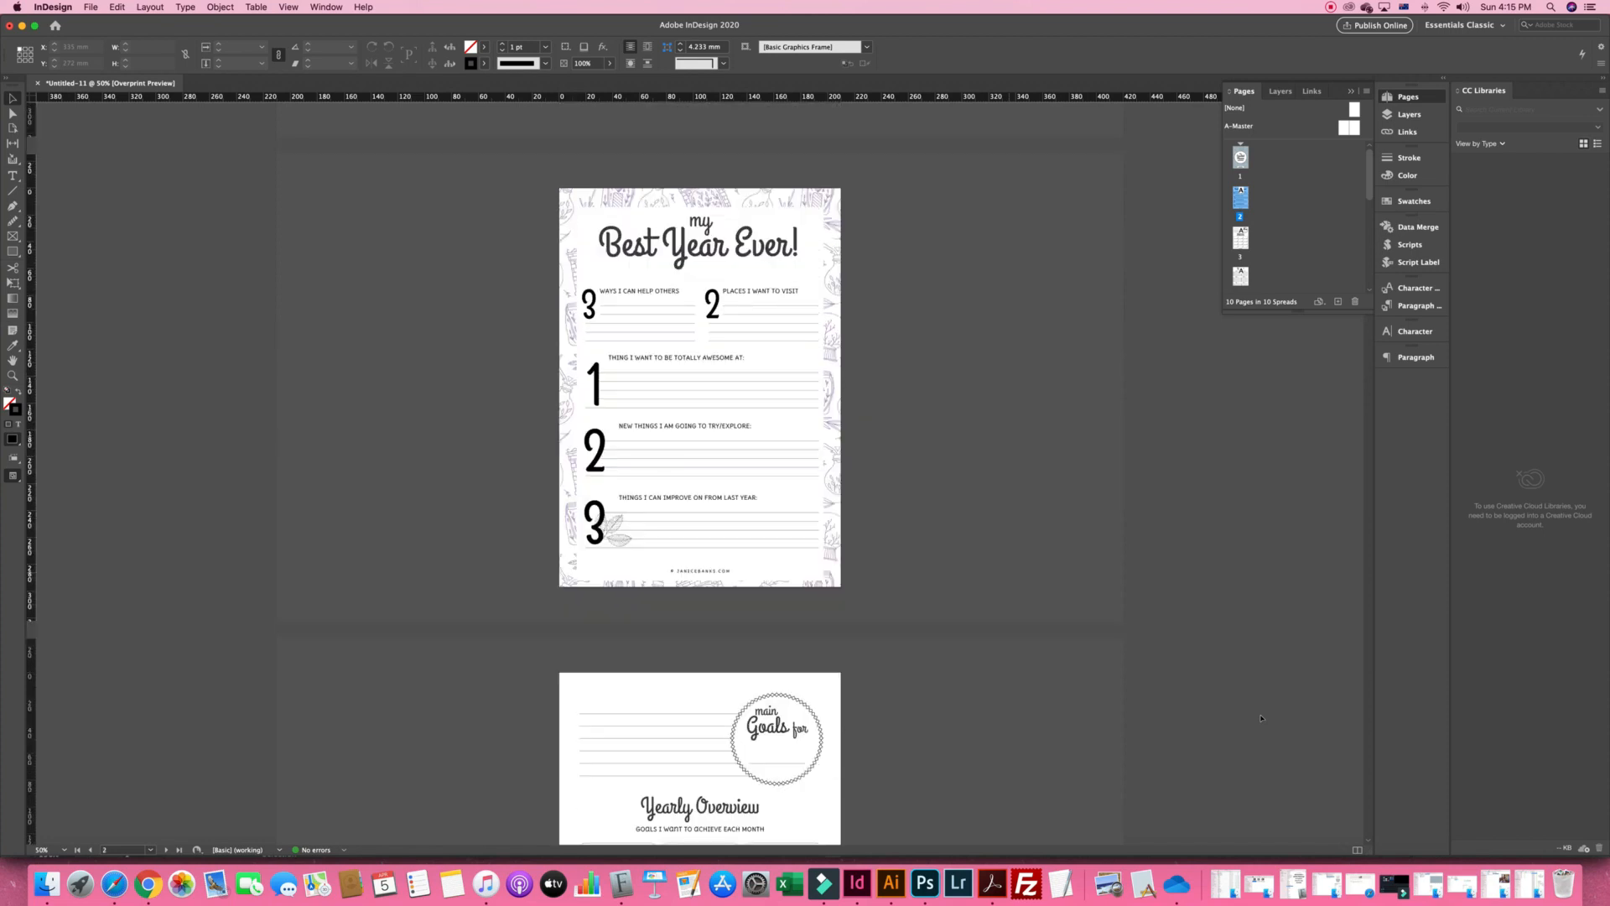
scroll(1260, 718, "down", 7)
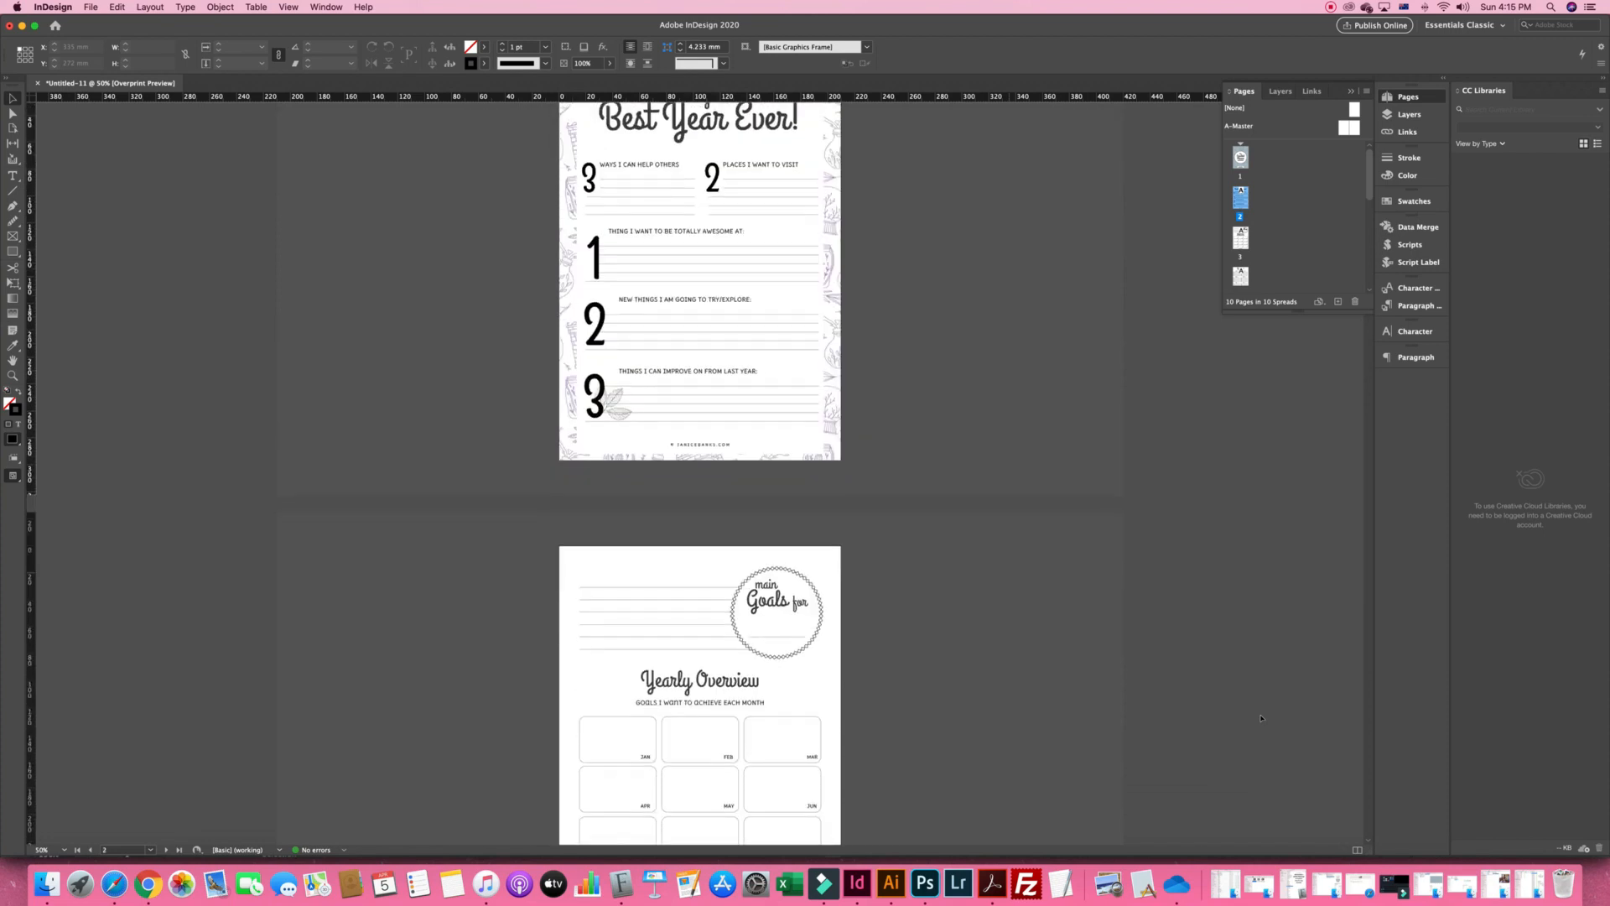
scroll(1260, 718, "down", 2)
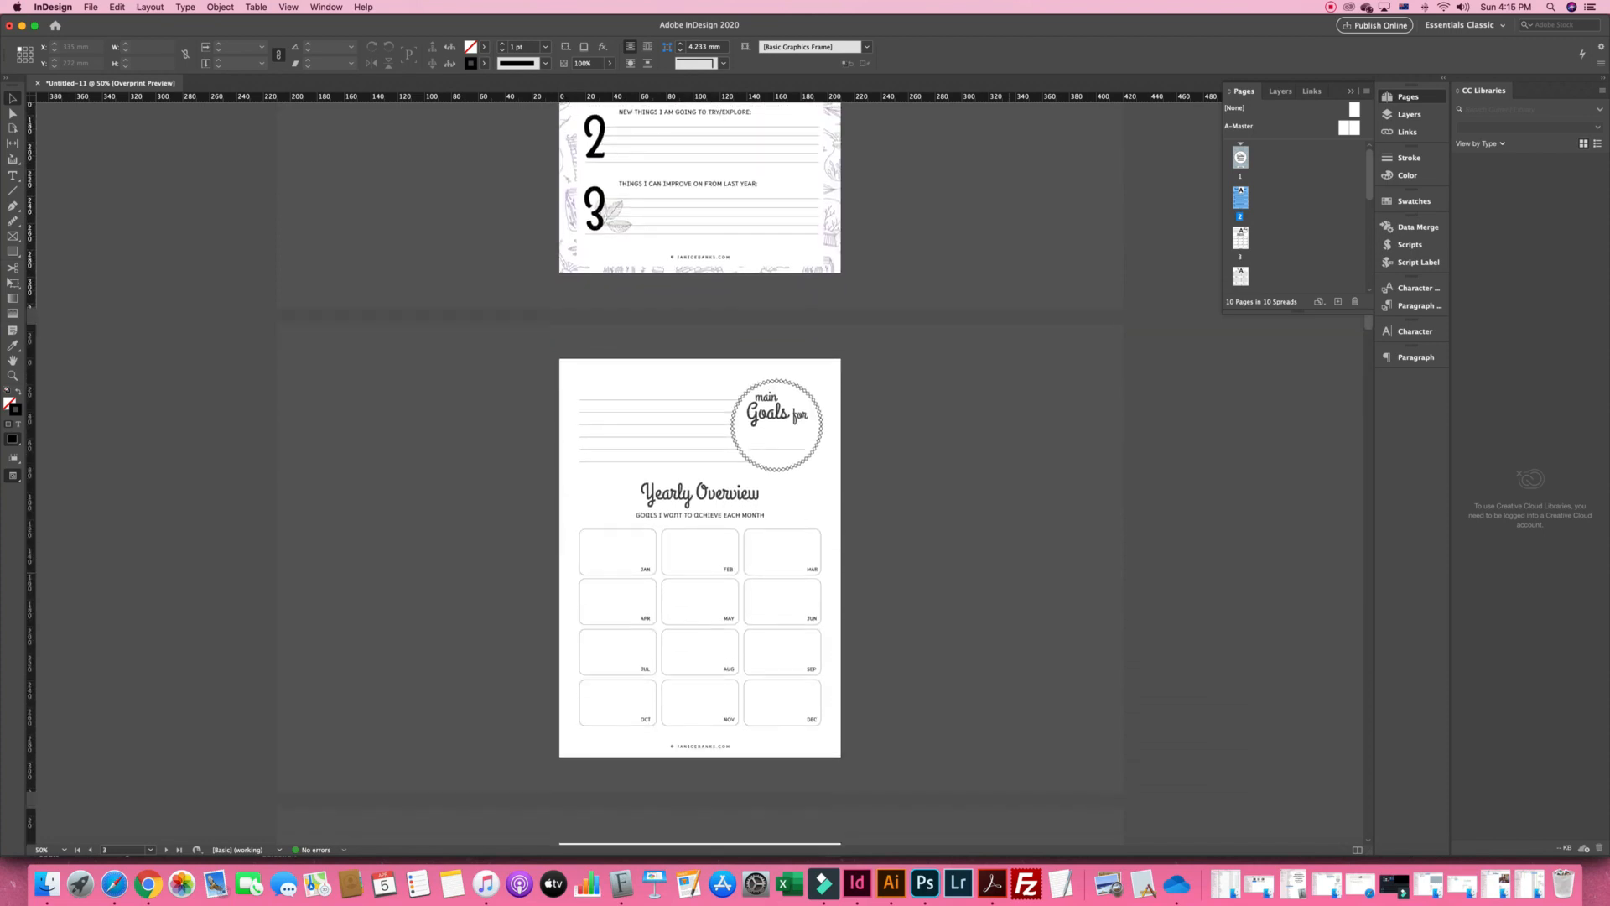
Switch to Illustrator, clear the current selection and select pattern 20 on the pattern sheet
left_click(890, 882)
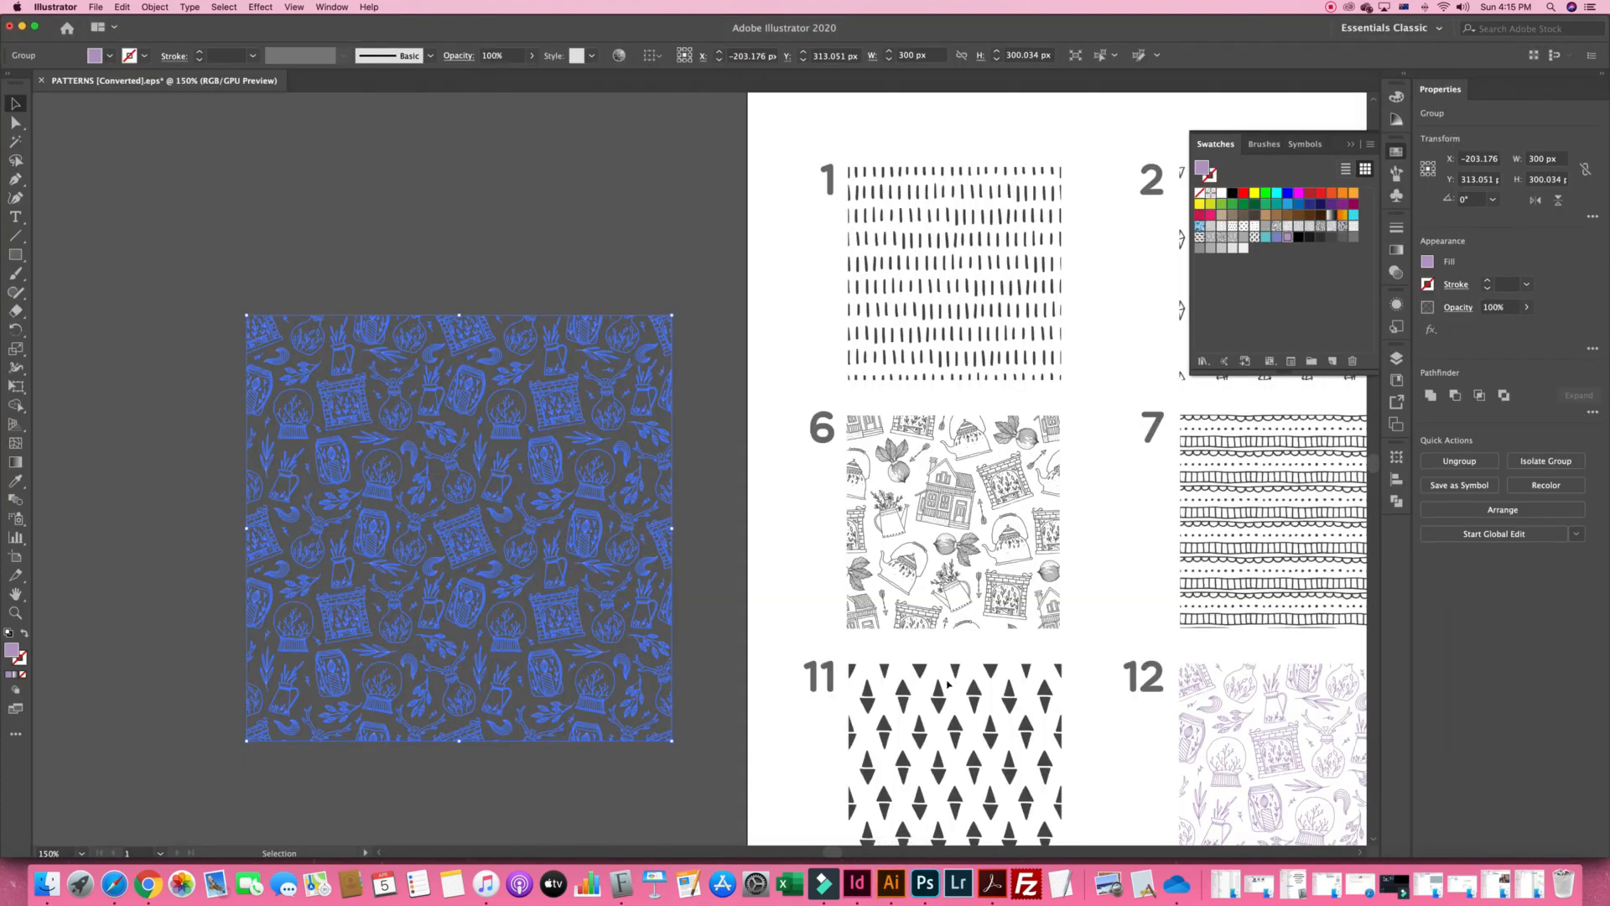
left_click(948, 683)
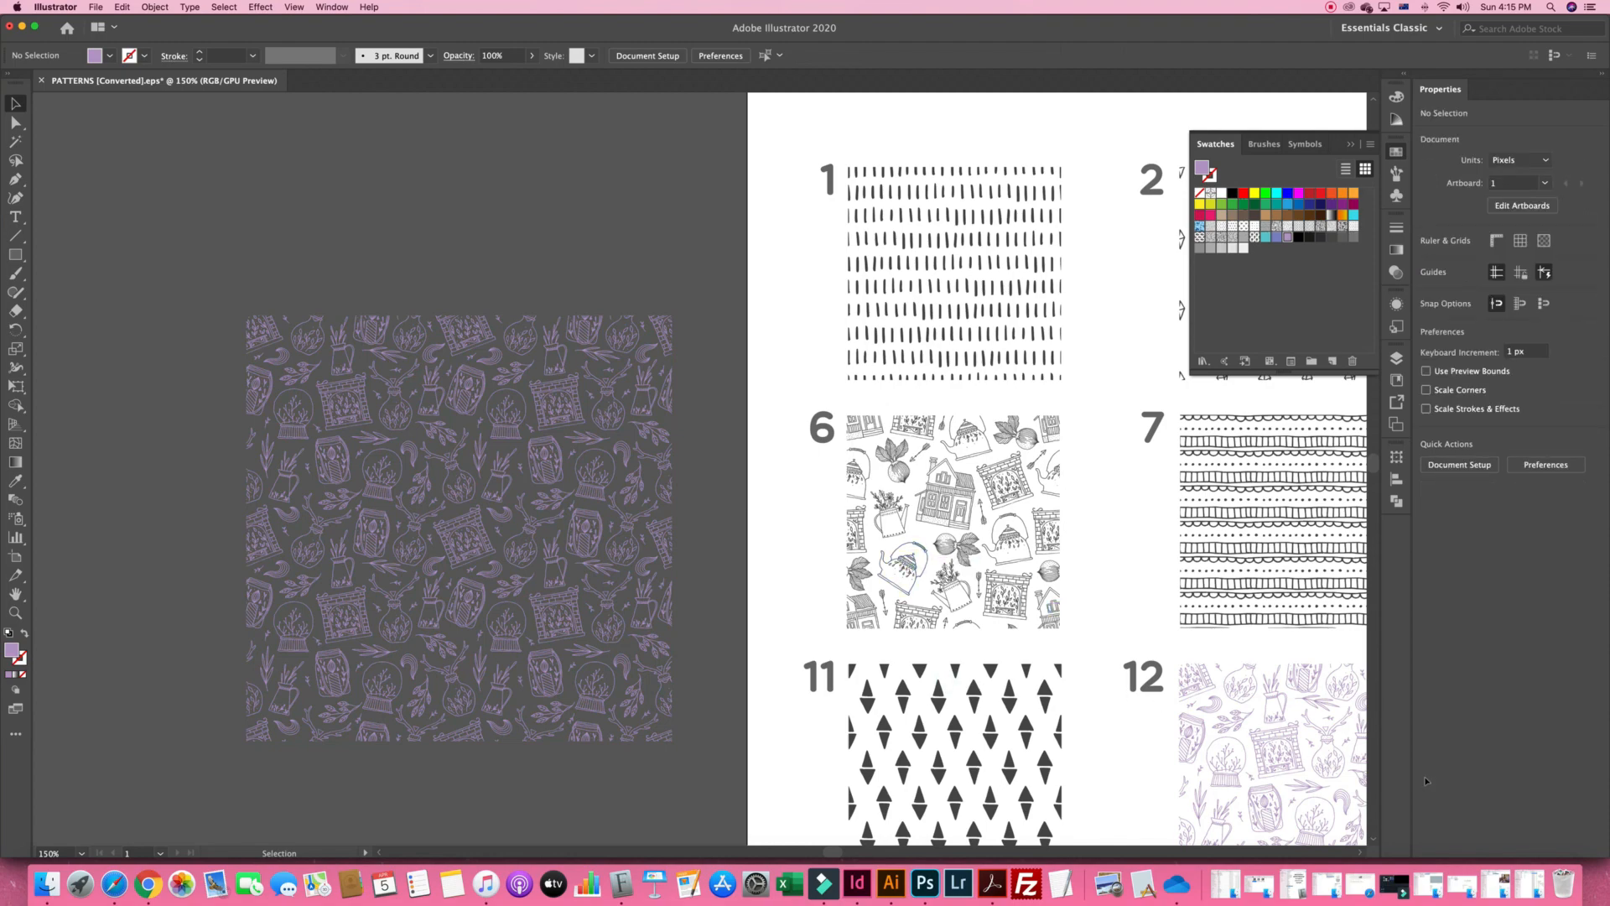
key("space")
left_click_drag(1209, 703, 553, 560)
left_click_drag(971, 589, 715, 413)
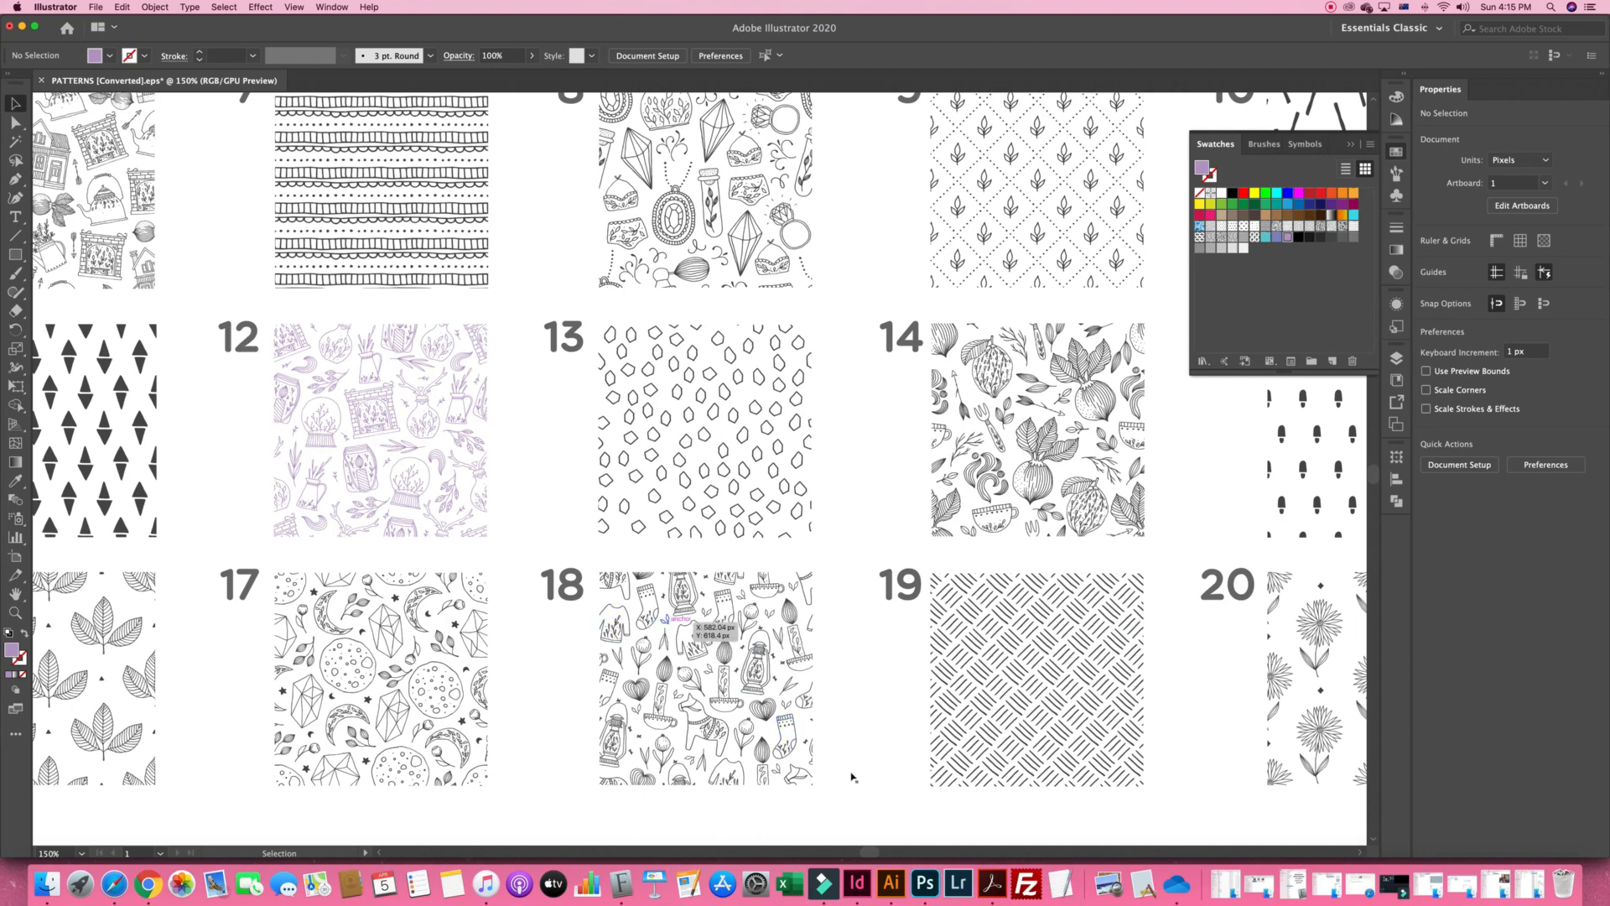
left_click_drag(1215, 718, 893, 898)
left_click_drag(625, 770, 749, 661)
left_click_drag(1020, 789, 658, 548)
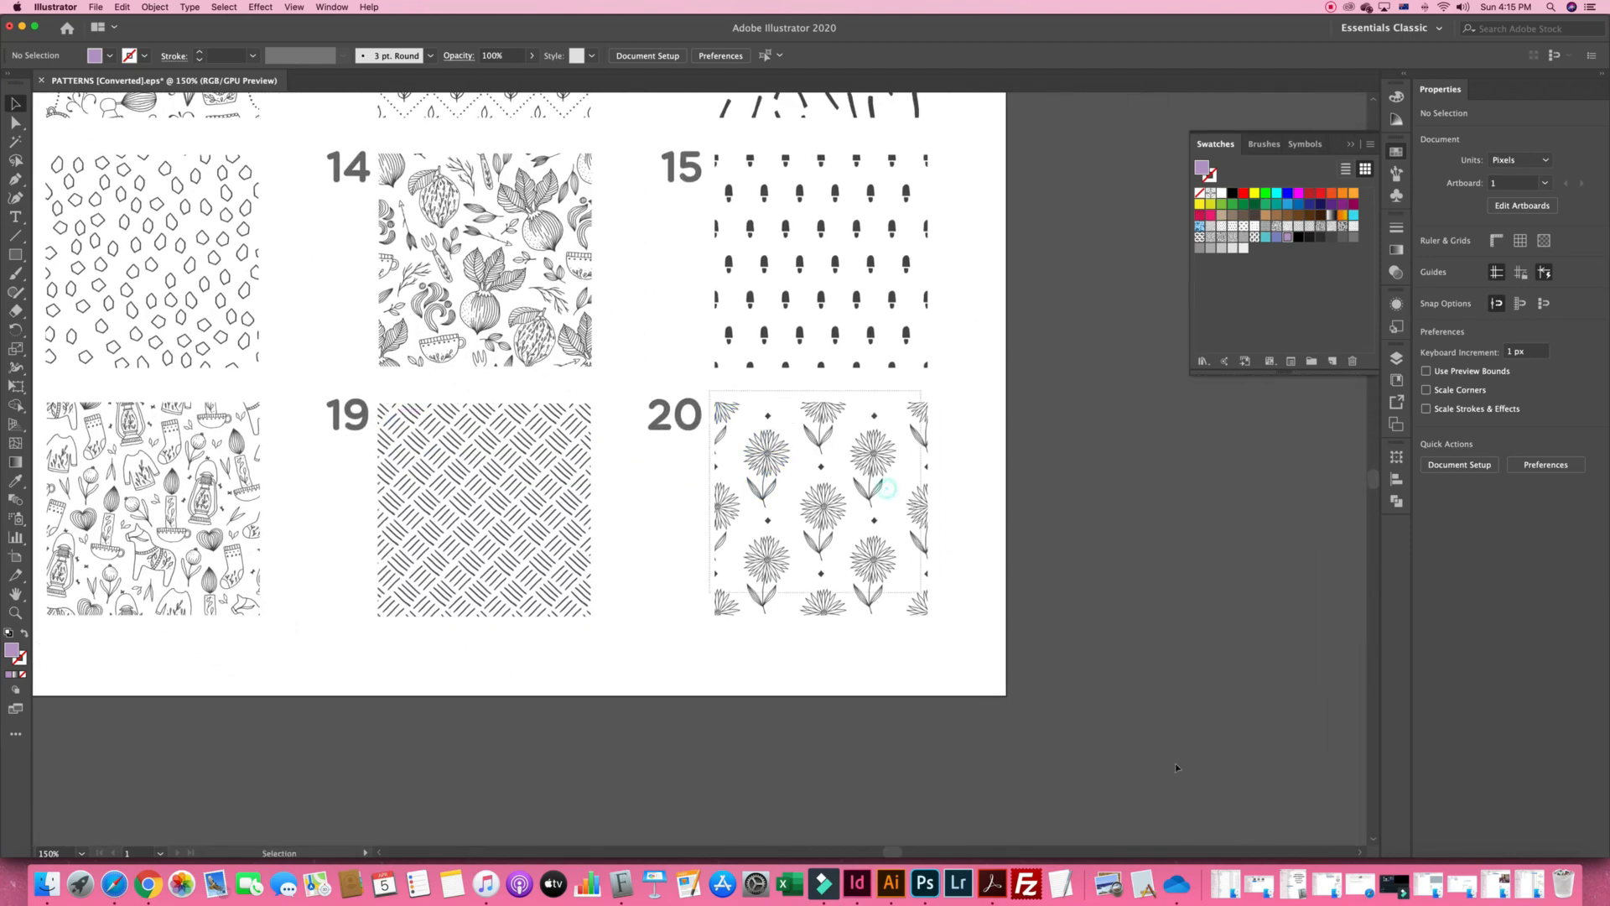
left_click(876, 570)
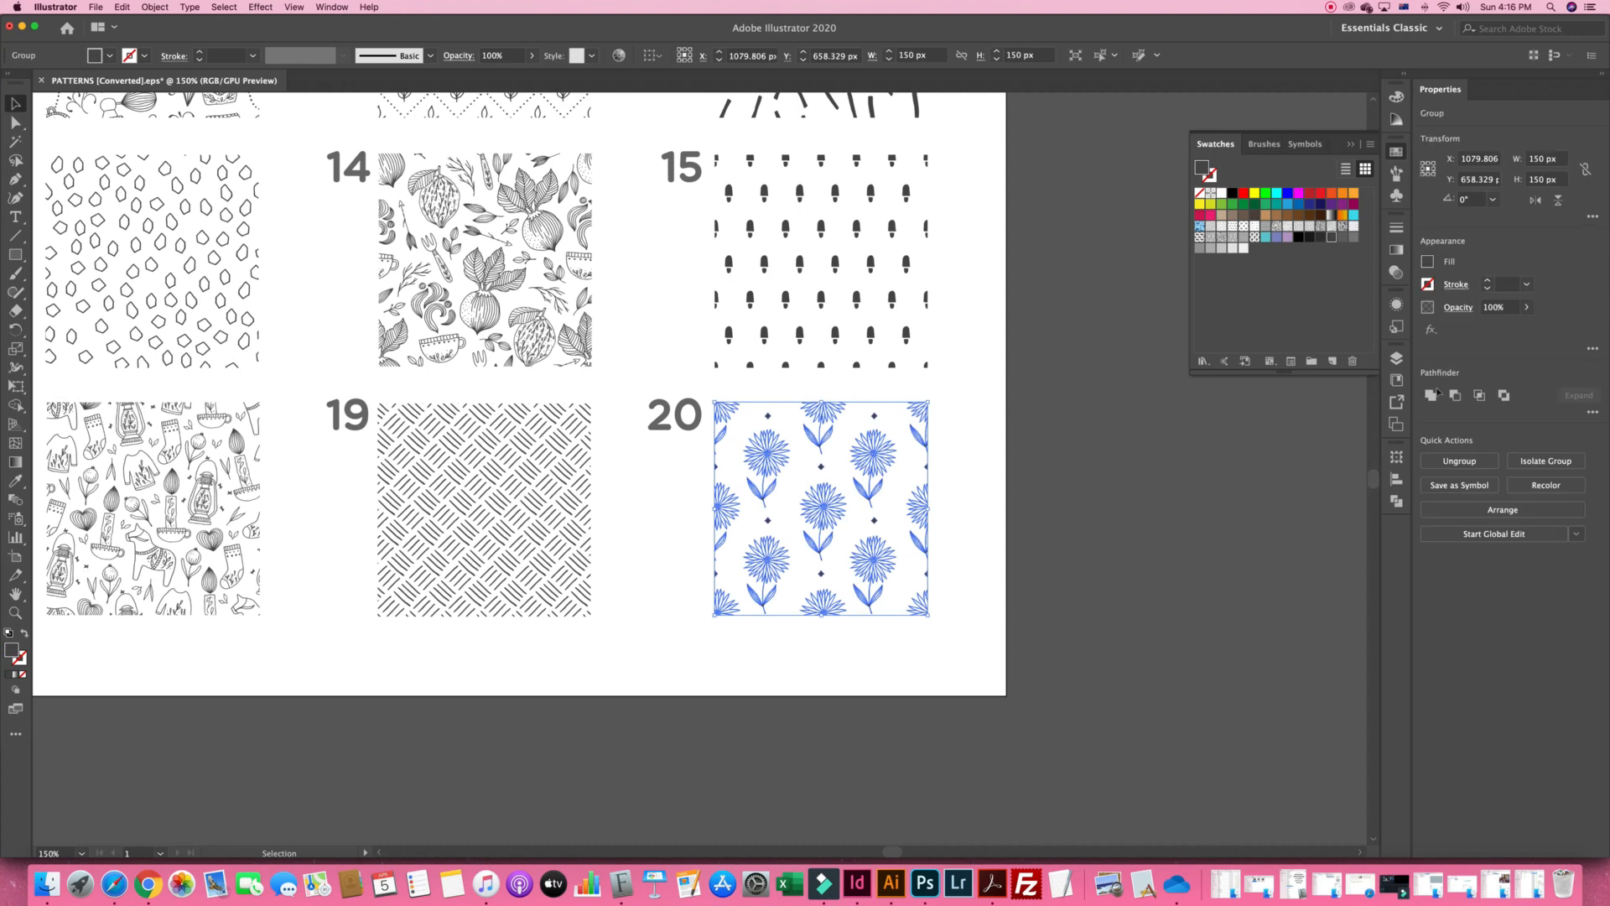
Switch to Photoshop, open the Untitled-1 document and set the foreground colour to pink e56faa
left_click(965, 884)
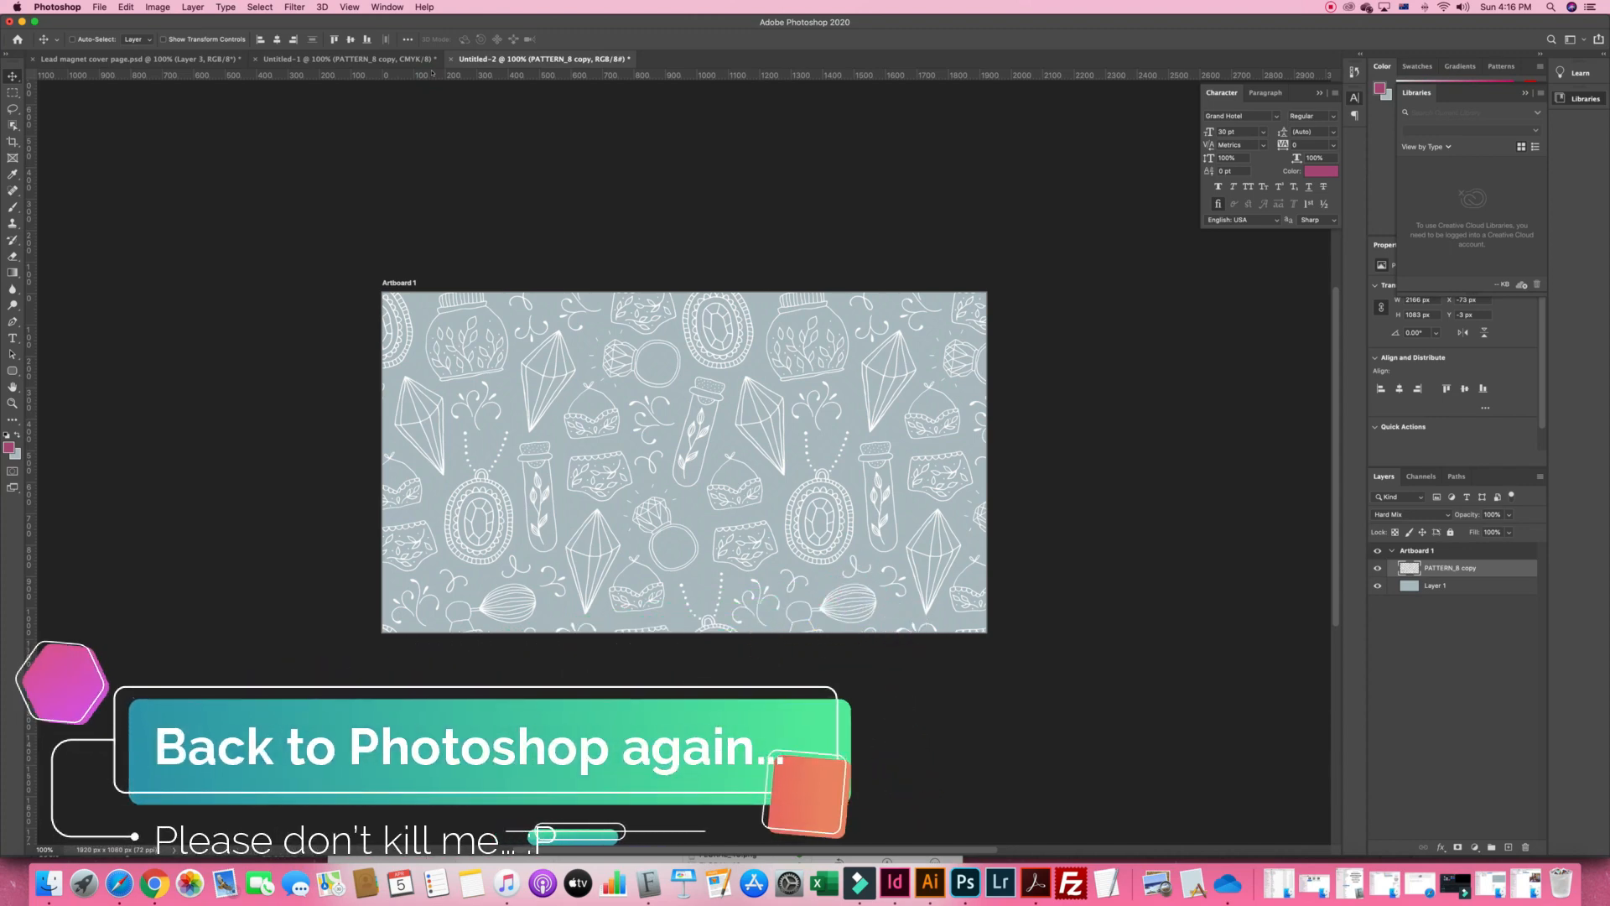
left_click(359, 60)
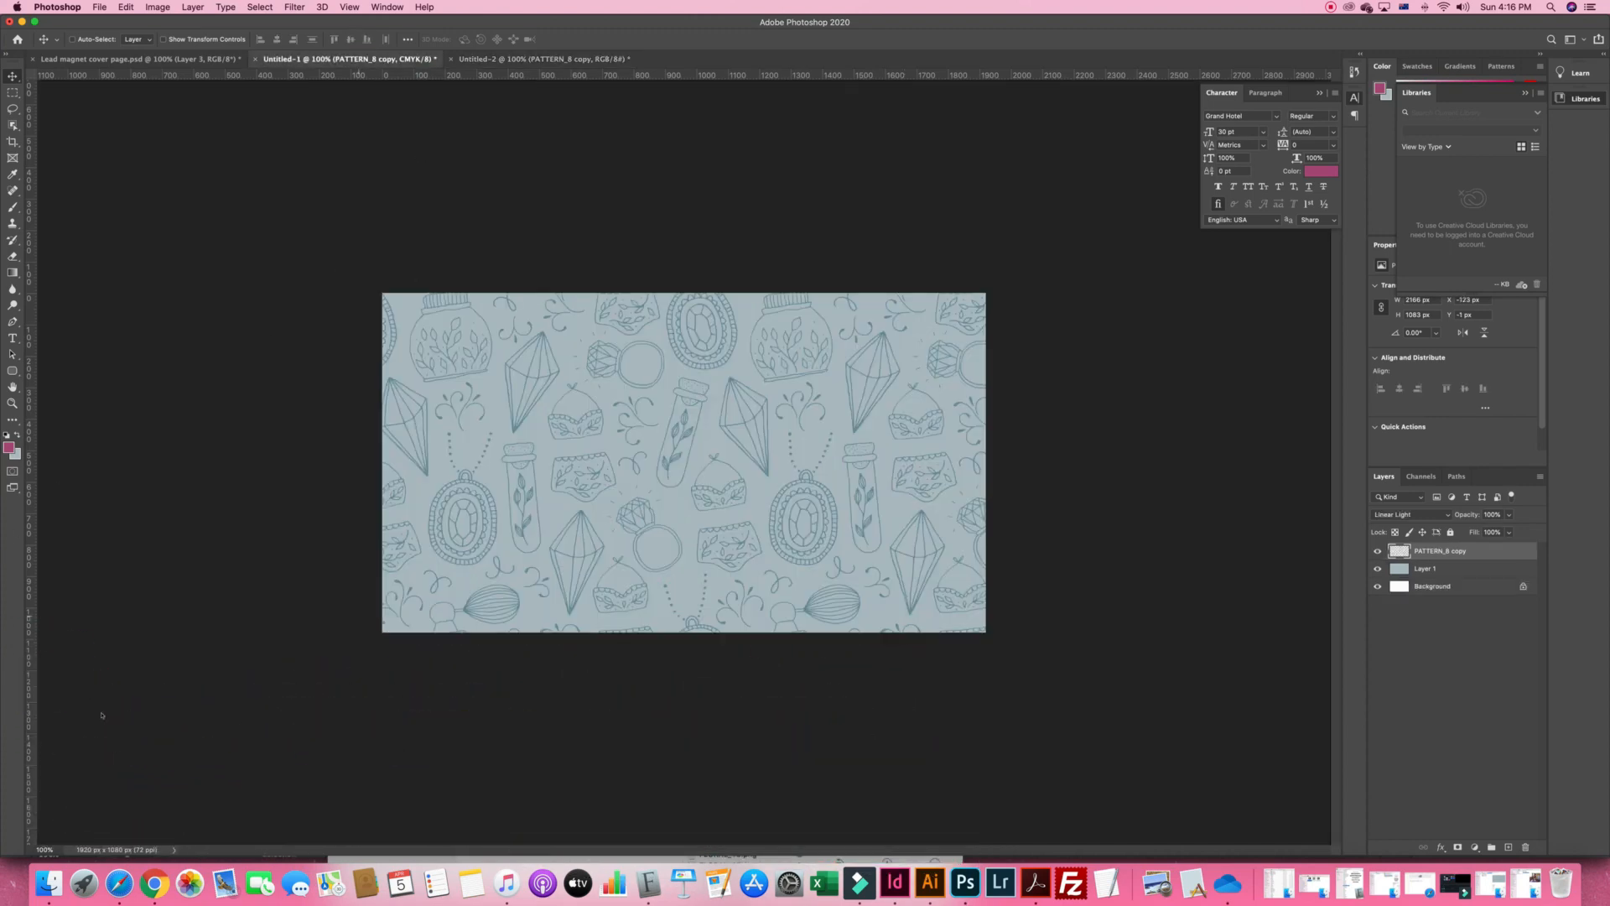
left_click(9, 448)
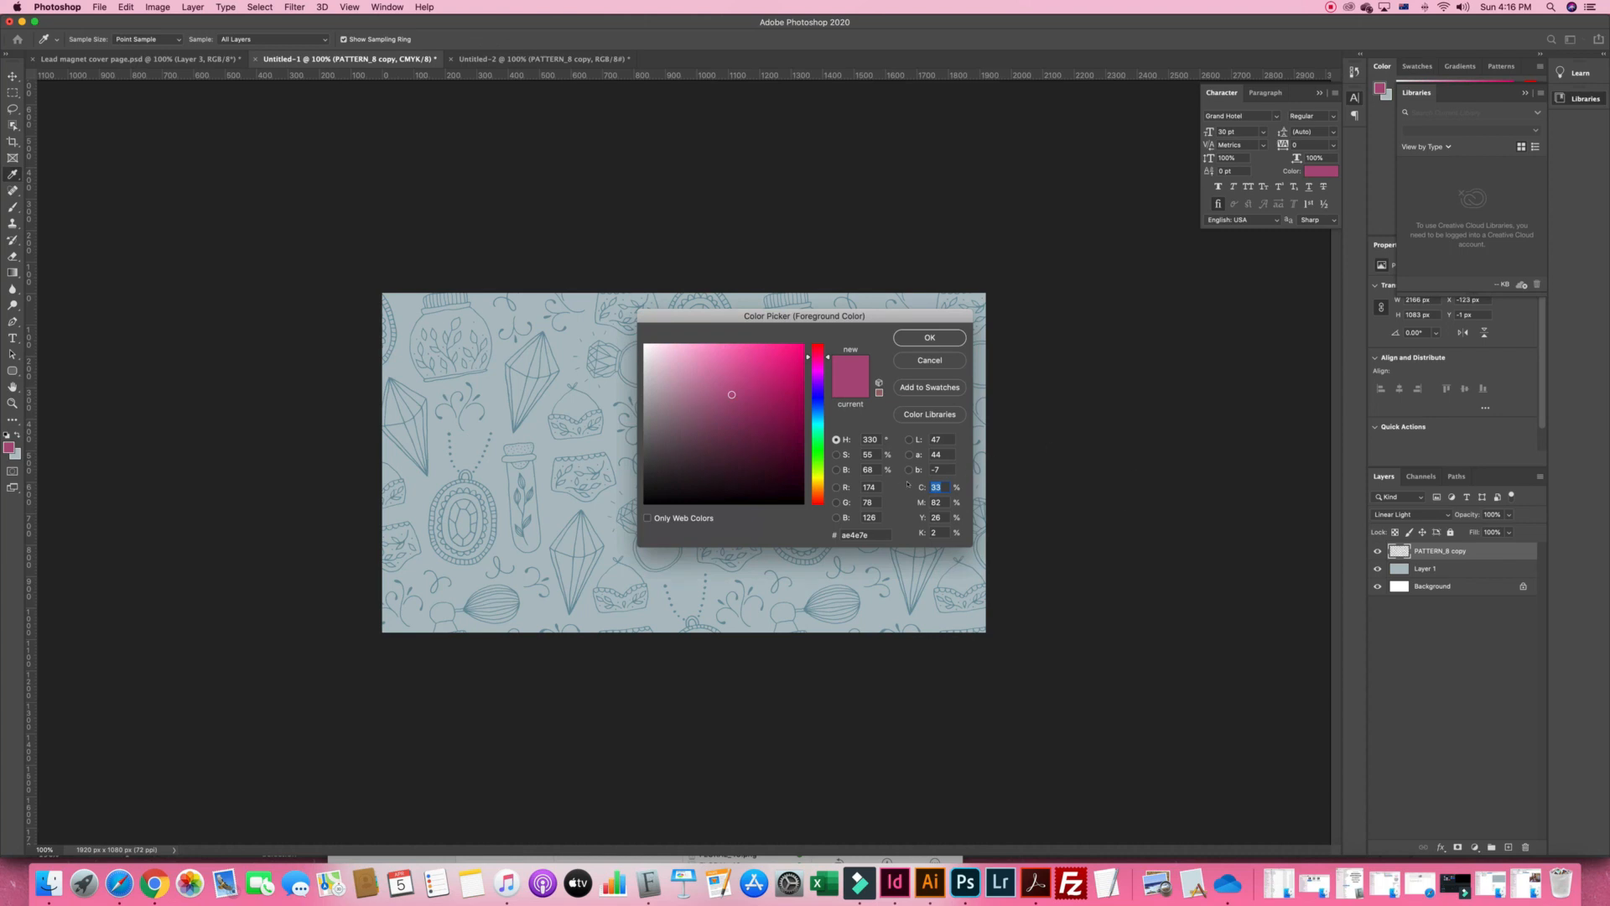
left_click_drag(731, 392, 715, 353)
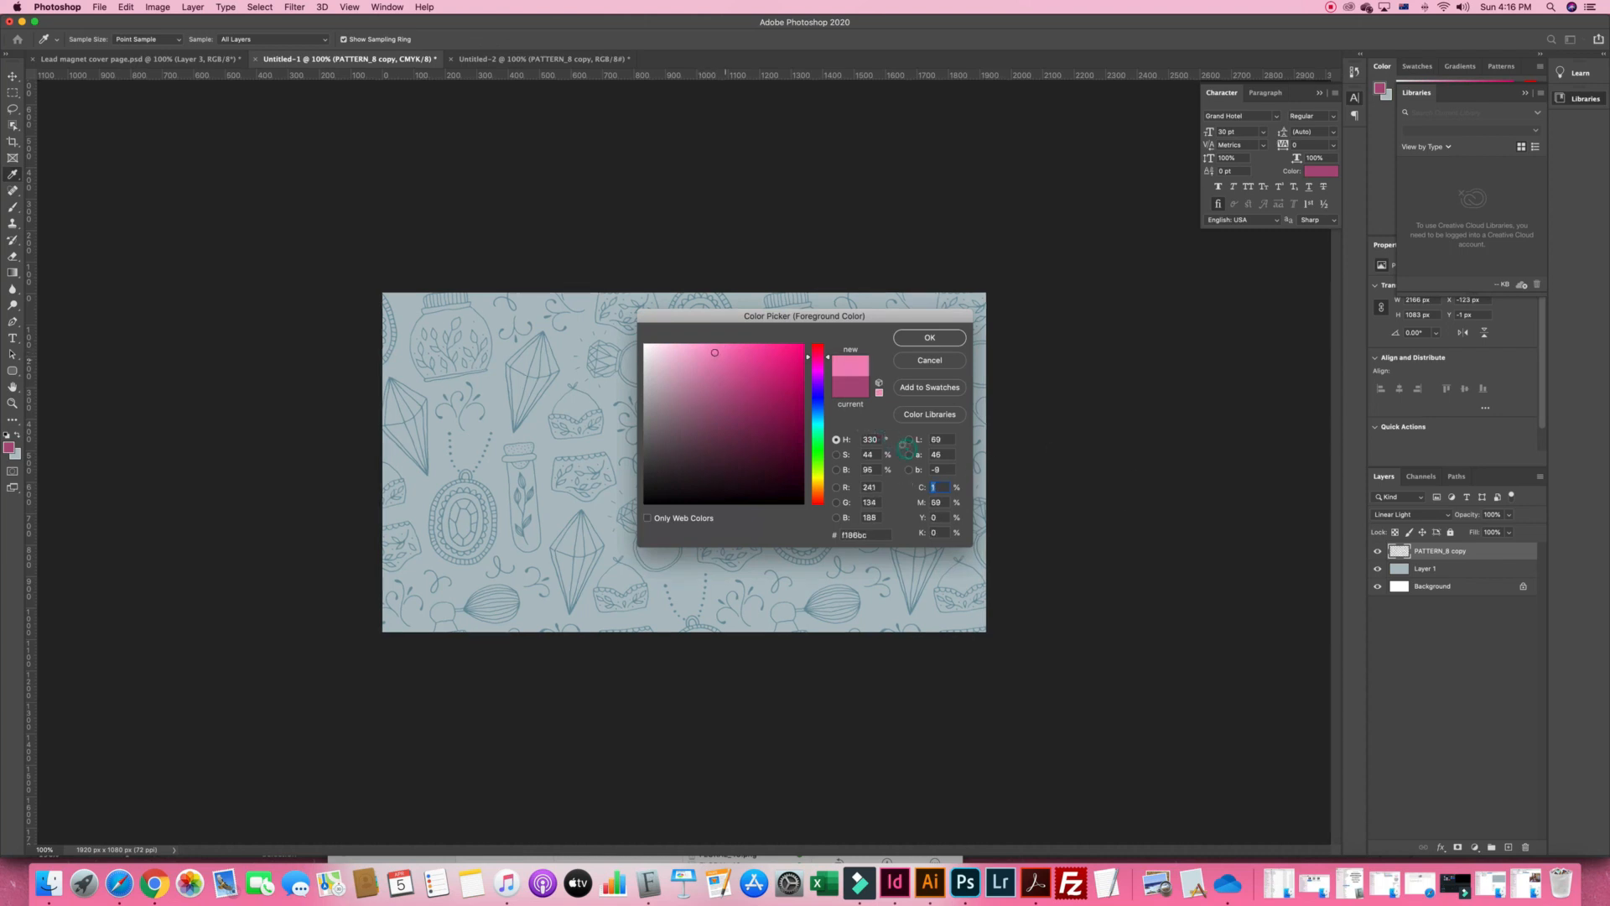
key("Up")
key("Up")
key("Up")
key("Up")
key("Return")
key("v")
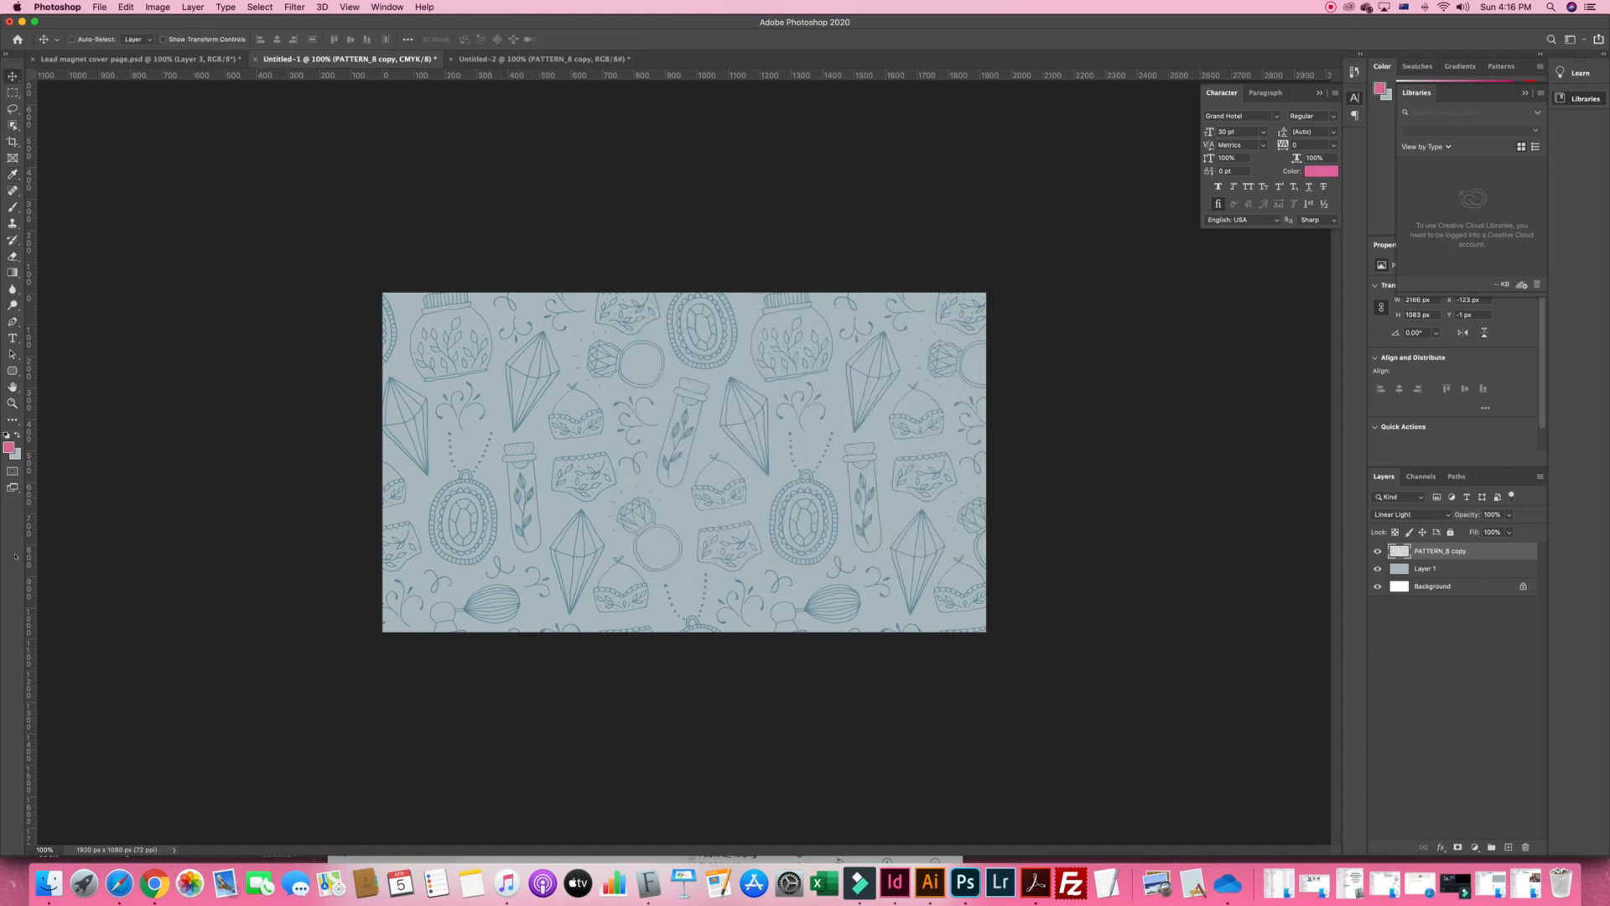
Copy the pink foreground colour's hex code e56faa from the Color Picker
left_click(10, 448)
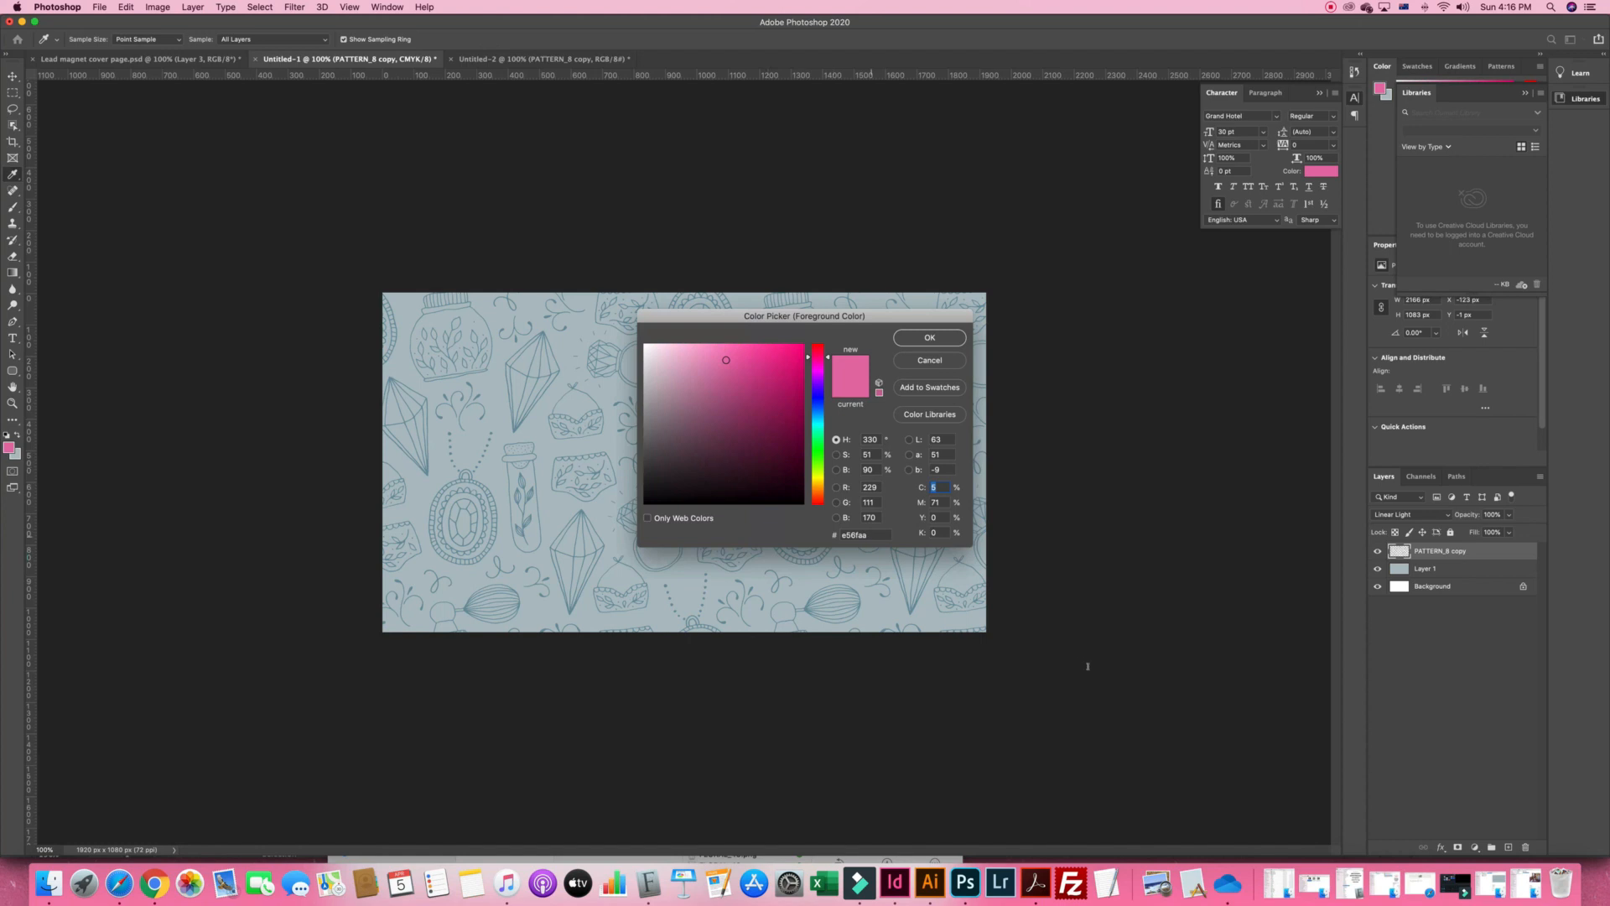
key("Tab")
key("Tab")
key("Tab")
key("Tab")
key("Return")
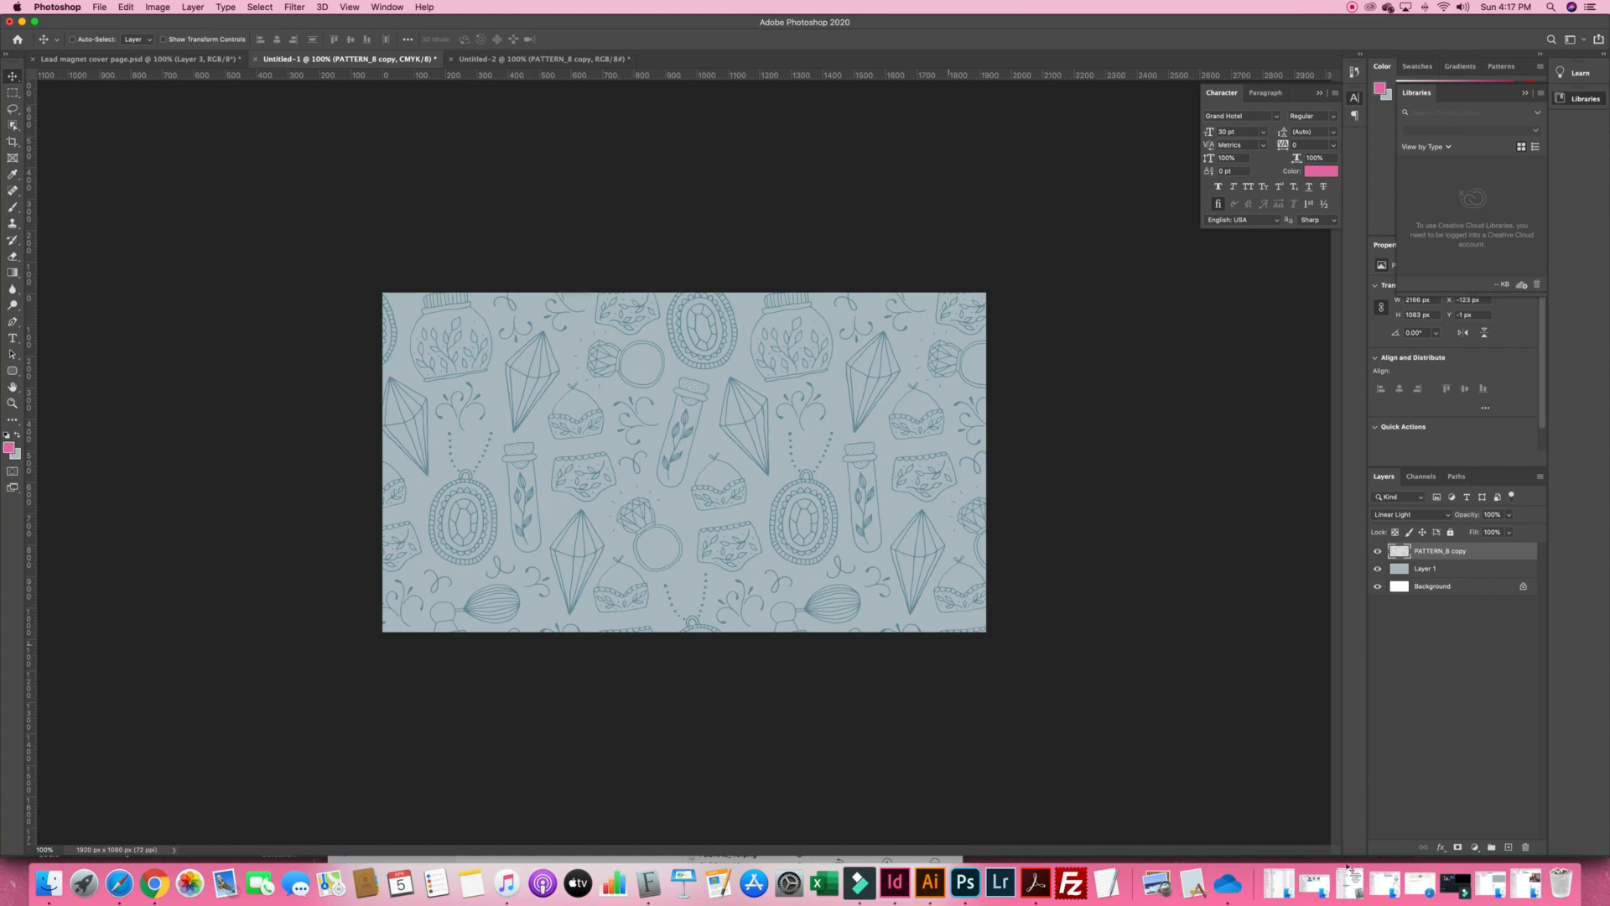
Switch back to Illustrator and set the fill of pattern 20 to e56faa
left_click(894, 882)
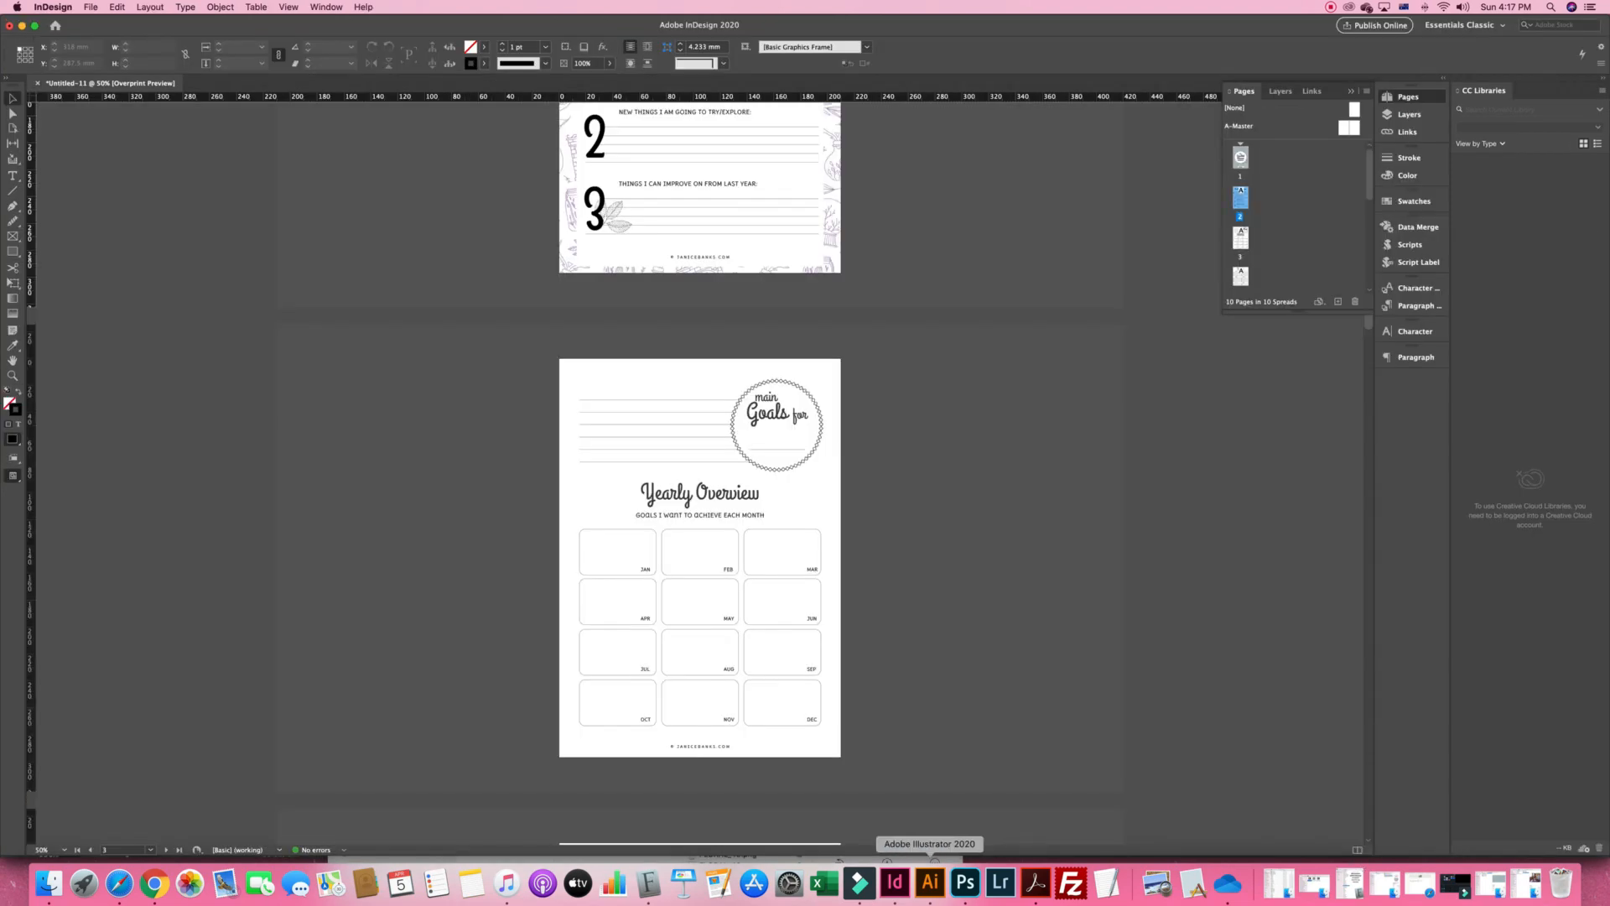
left_click(930, 881)
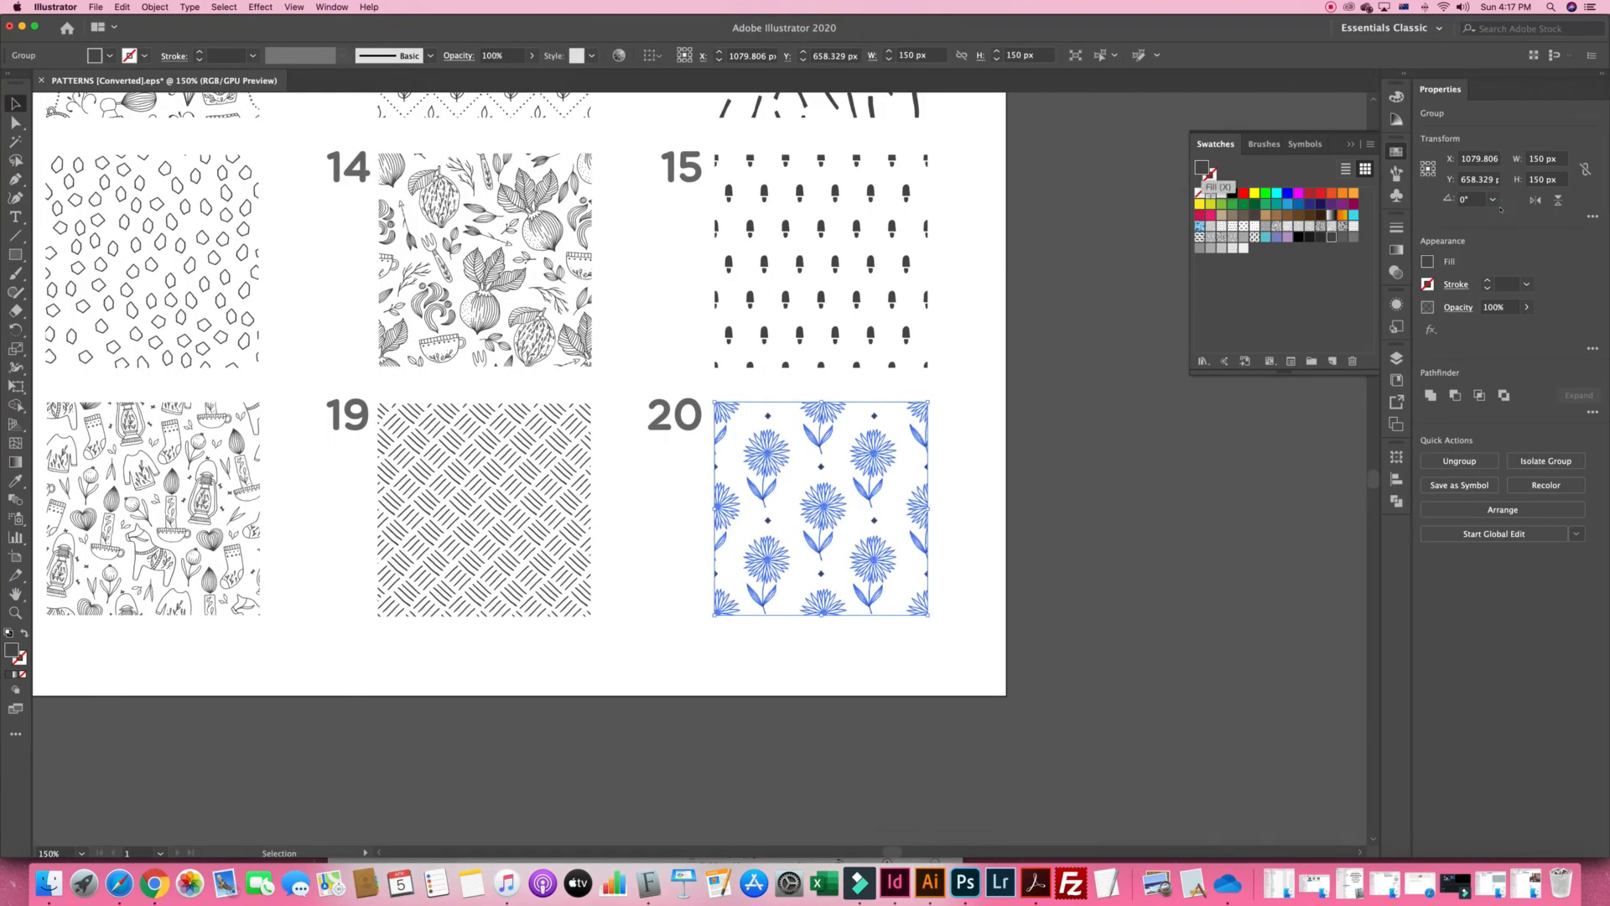
double_click(1202, 167)
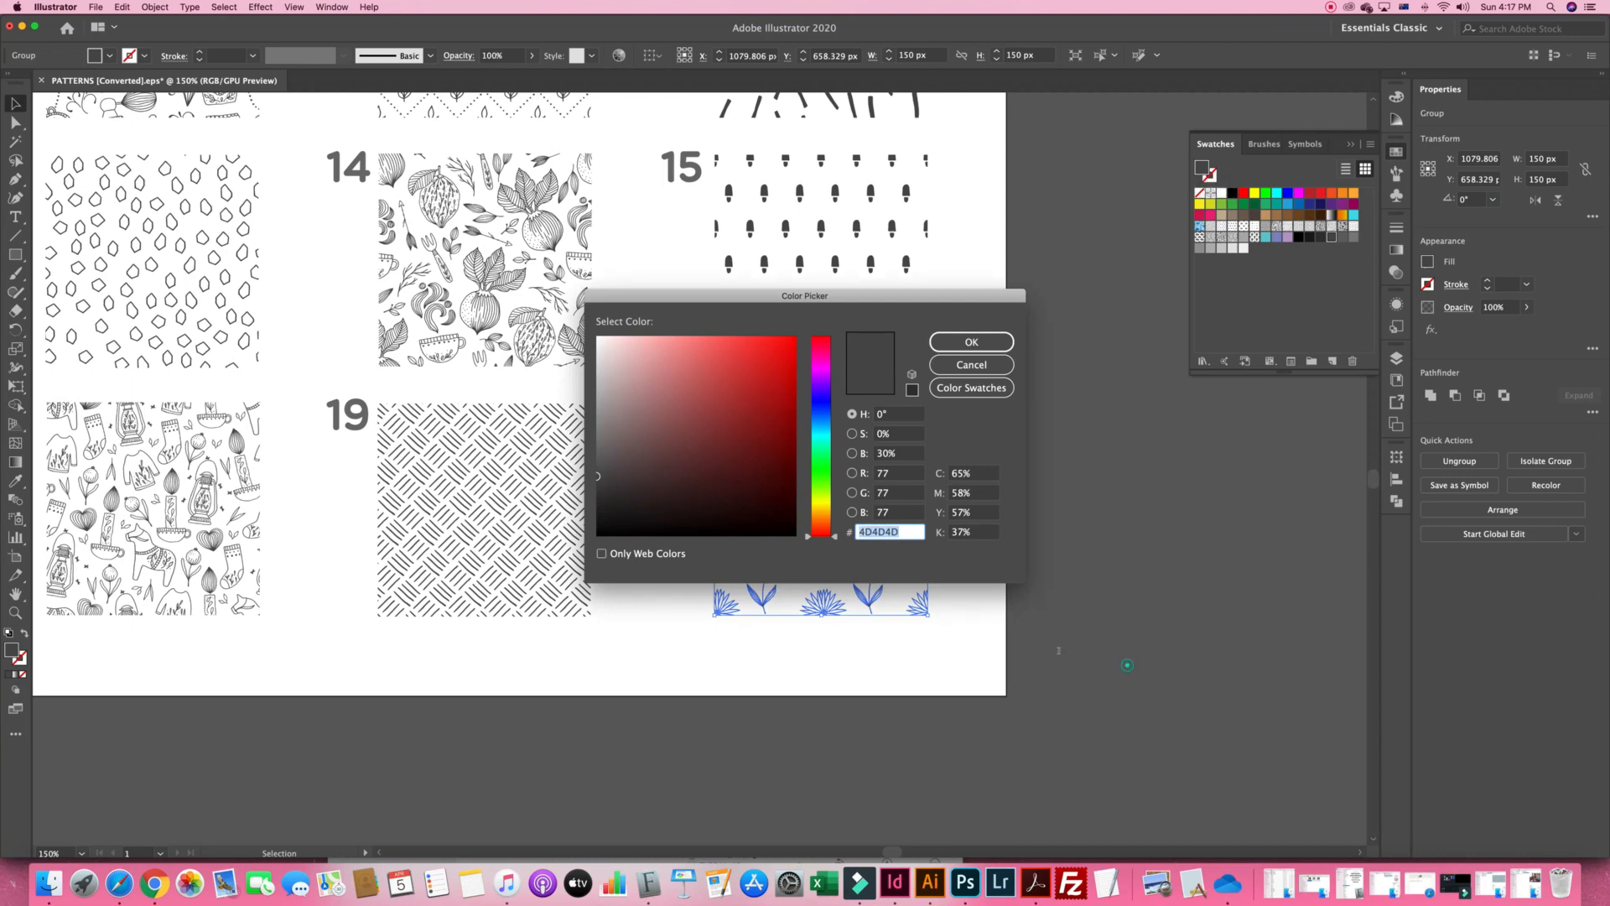
type("e56faa")
left_click(1213, 424)
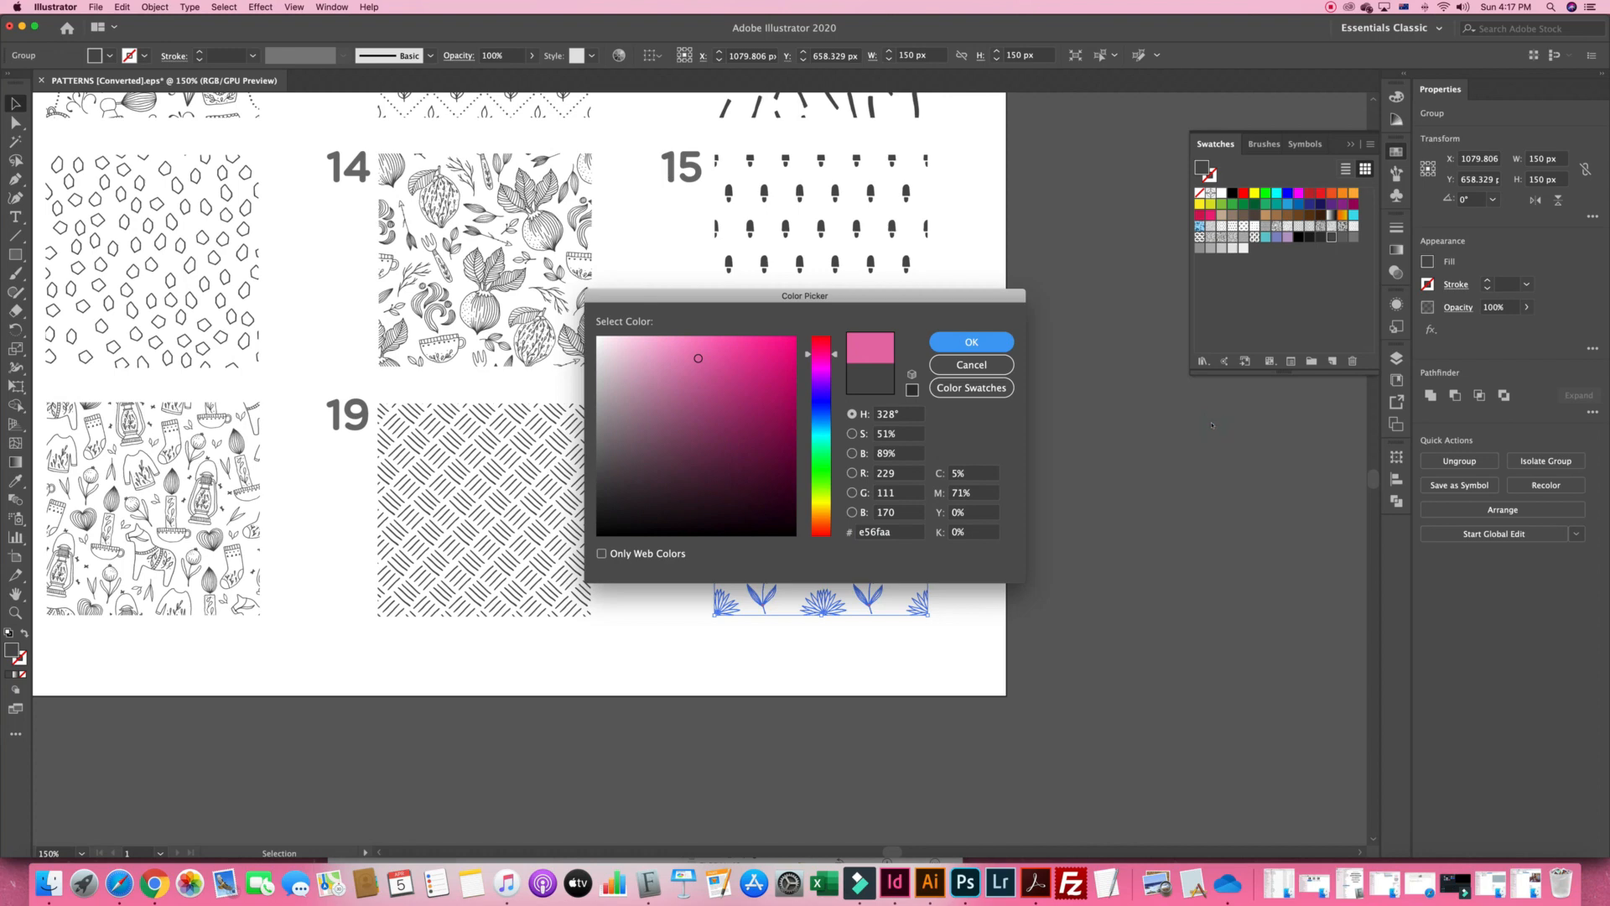
key("Return")
left_click(1248, 529)
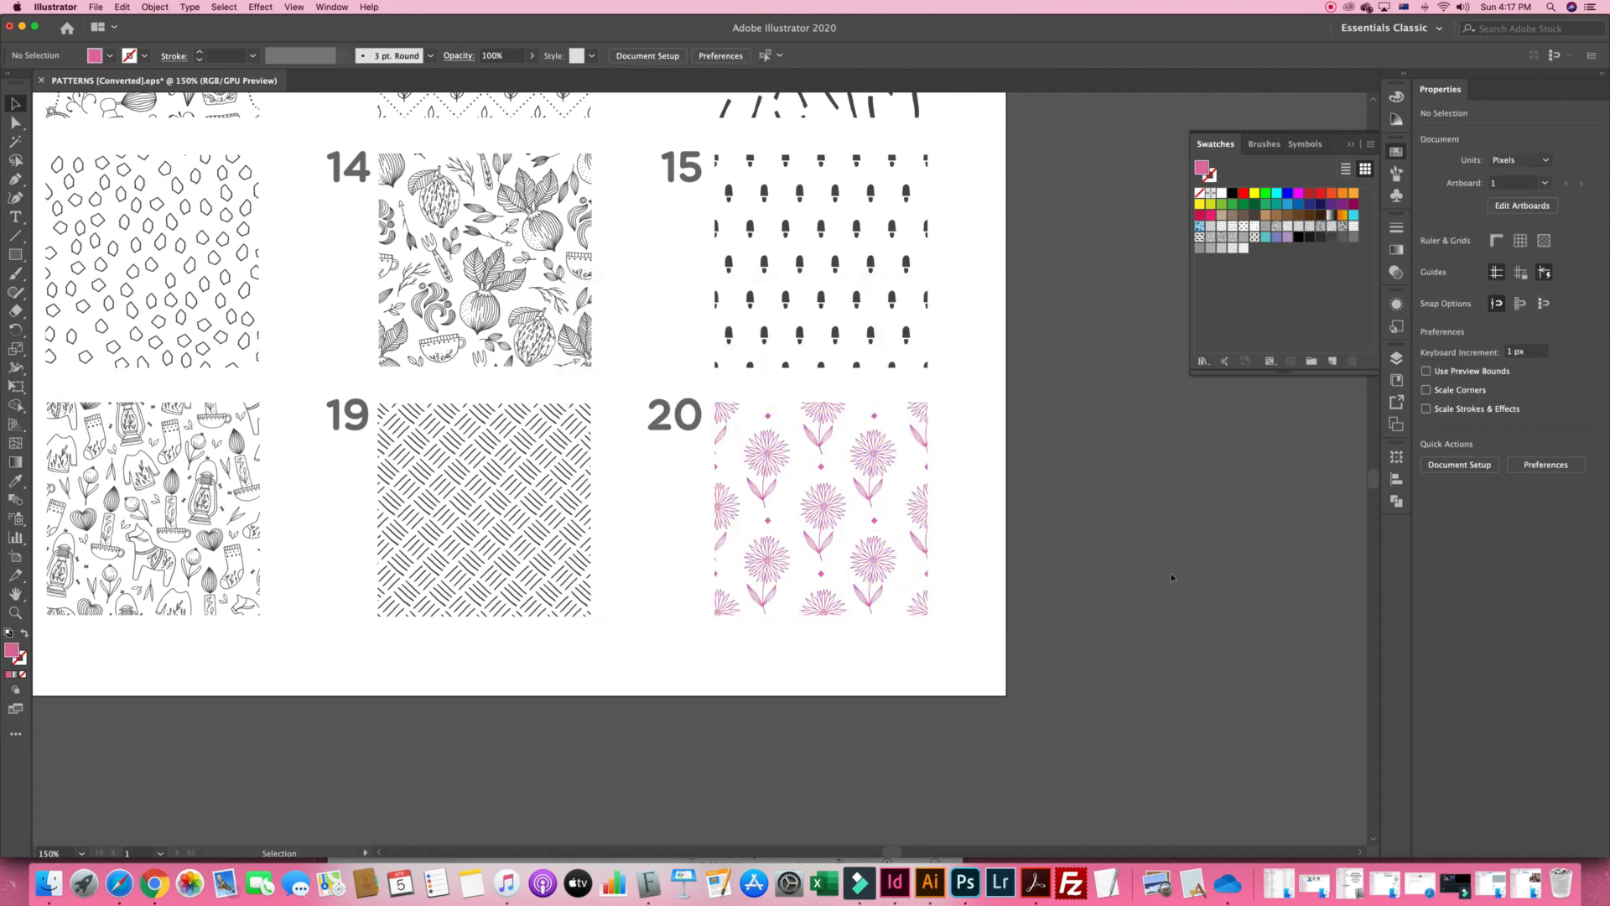
Place a duplicate of the pink pattern 20 on the empty canvas beside the artboard
left_click(872, 463)
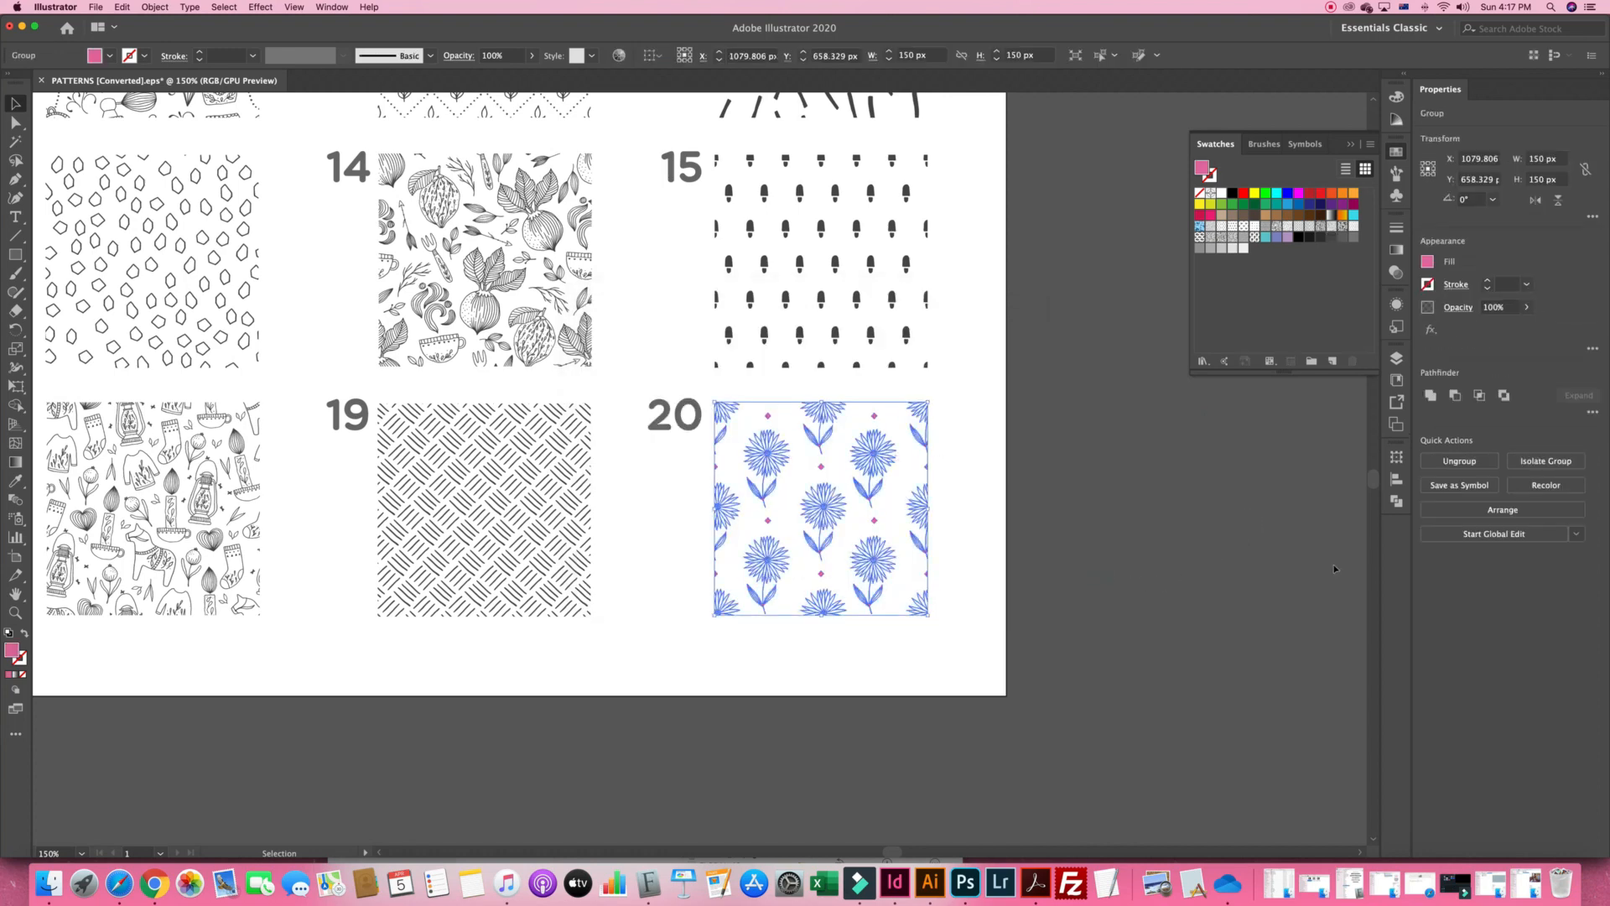
key("a")
key("super+minus")
key("super+minus")
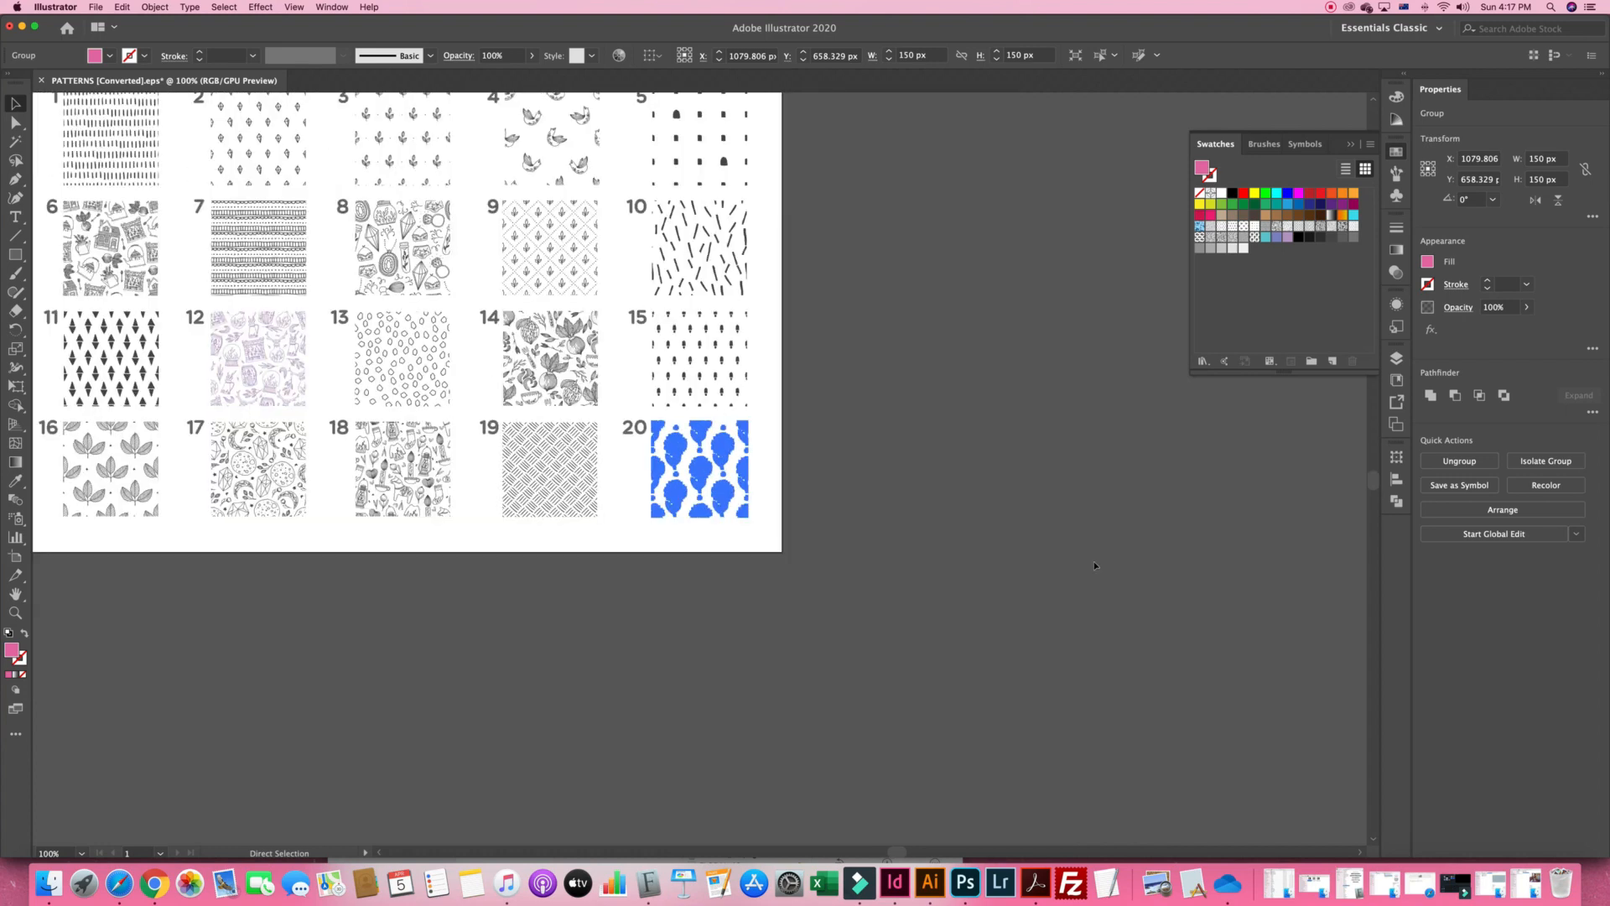
key("v")
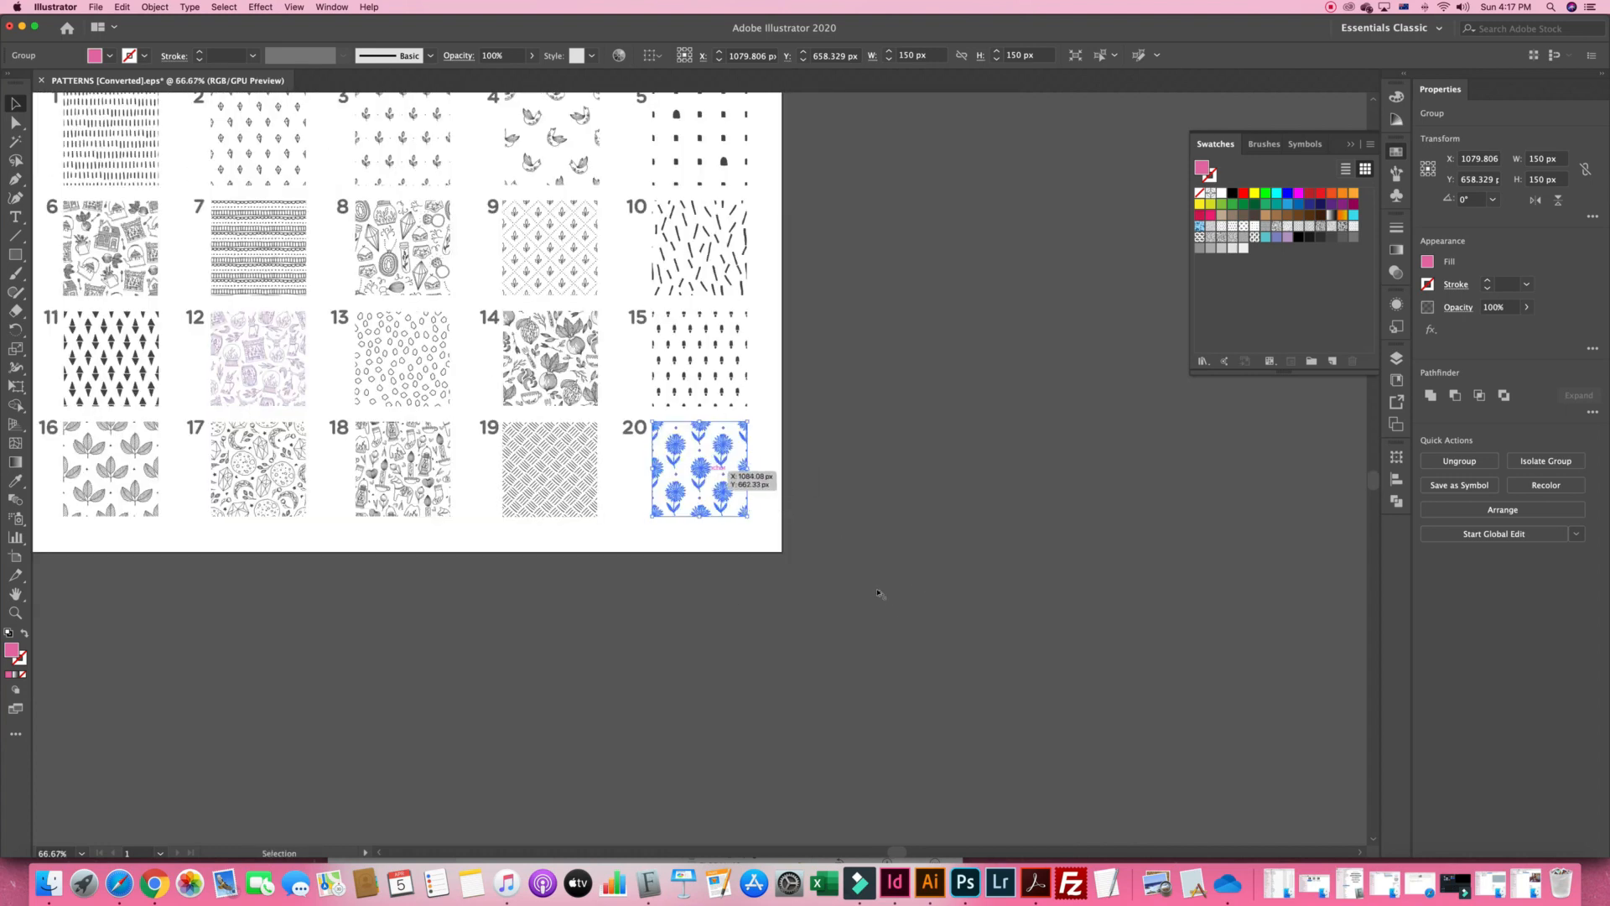
left_click_drag(703, 472, 898, 218)
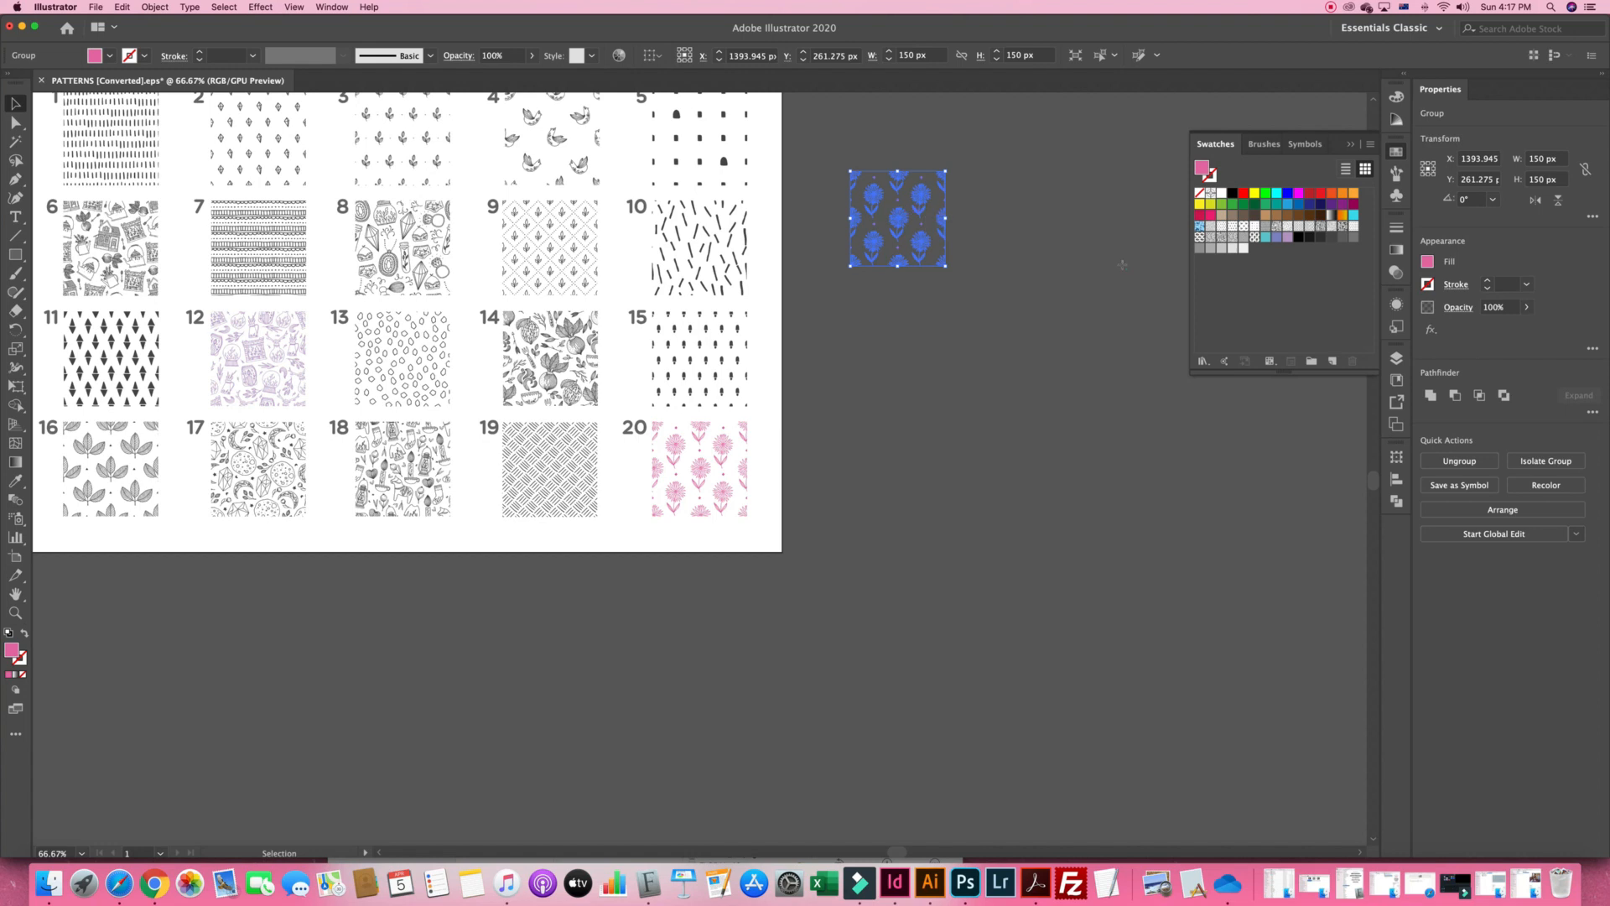
Duplicate the loose flower tile horizontally and set the copy against its right edge
left_click_drag(899, 213, 998, 216)
left_click_drag(1247, 271, 1240, 271)
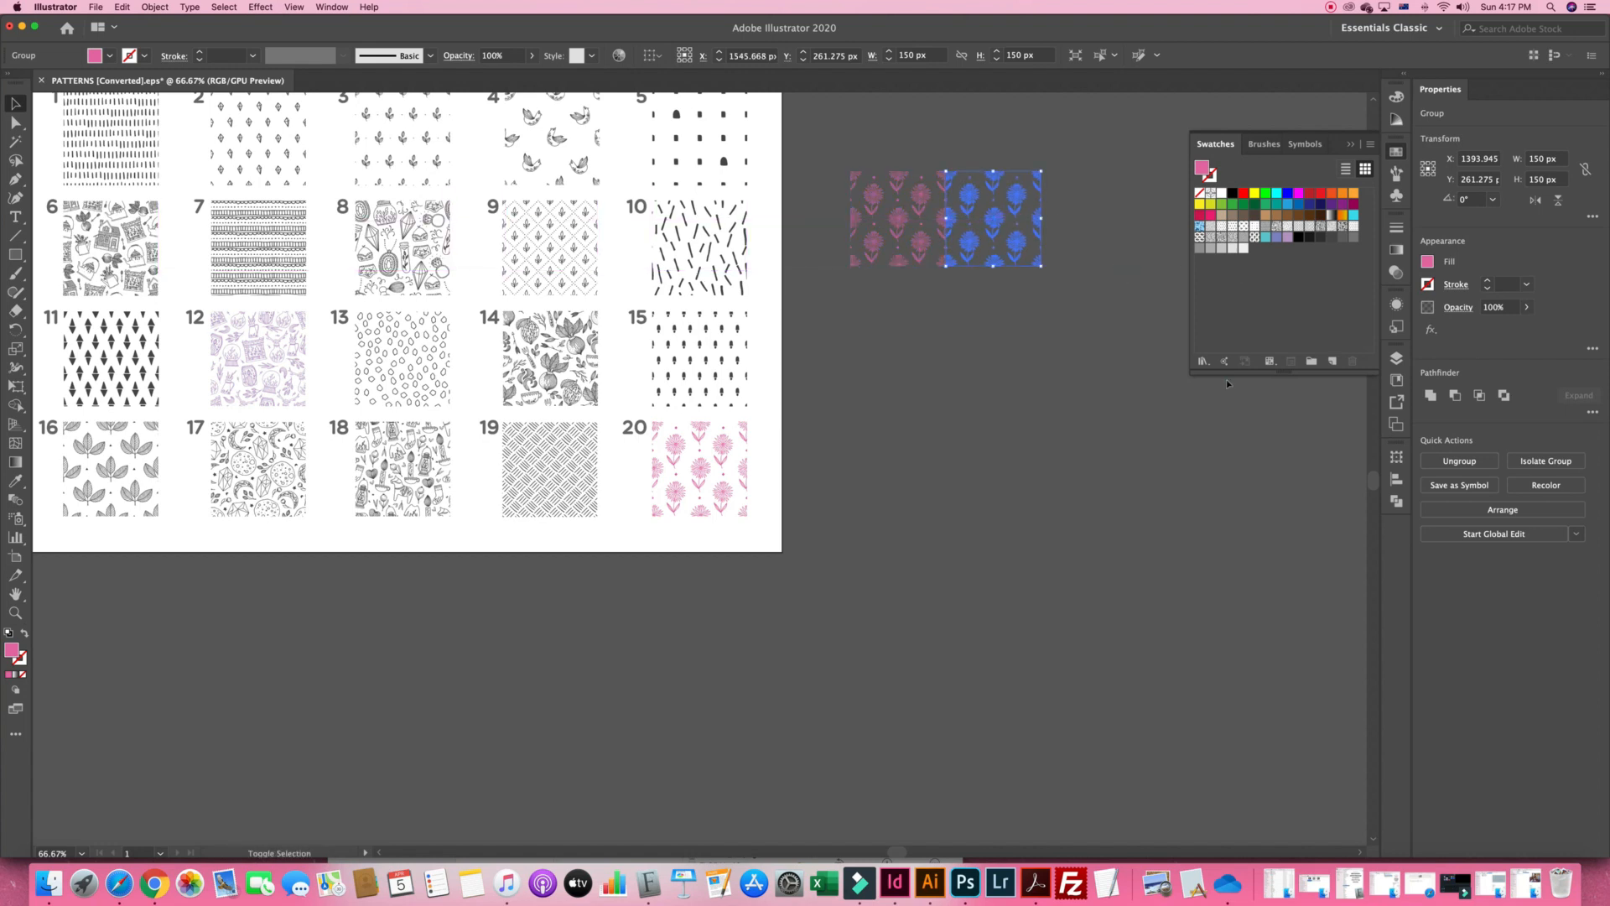
left_click(1217, 388)
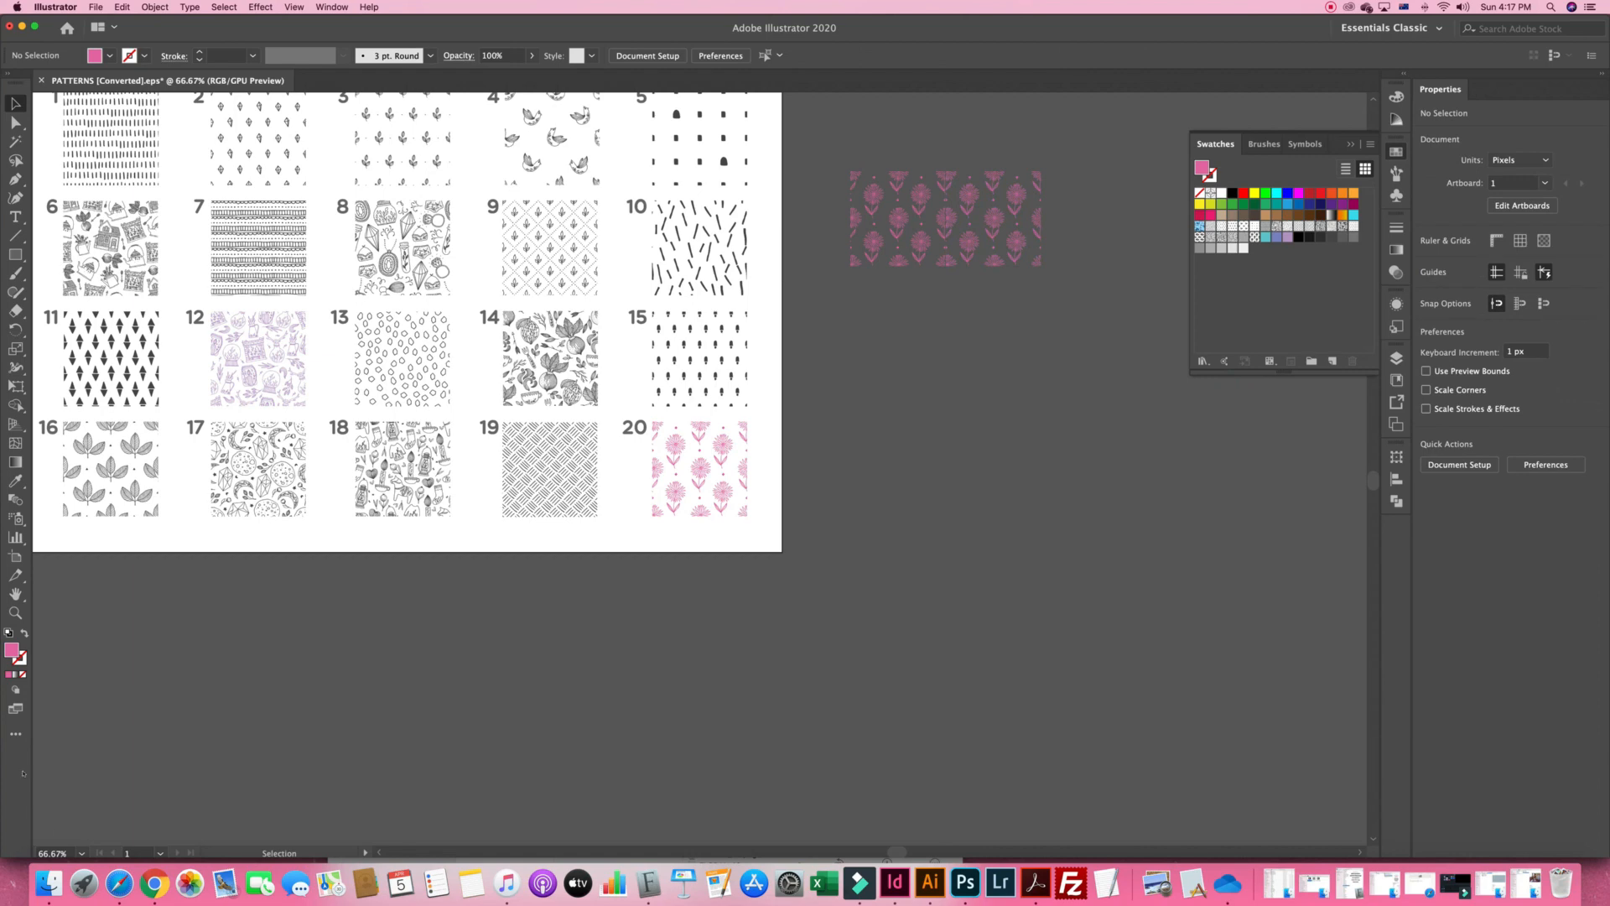
Shift the second flower tile slightly left to about X 1543 px, closing the seam with the first tile
left_click(16, 614)
left_click_drag(925, 158, 1165, 364)
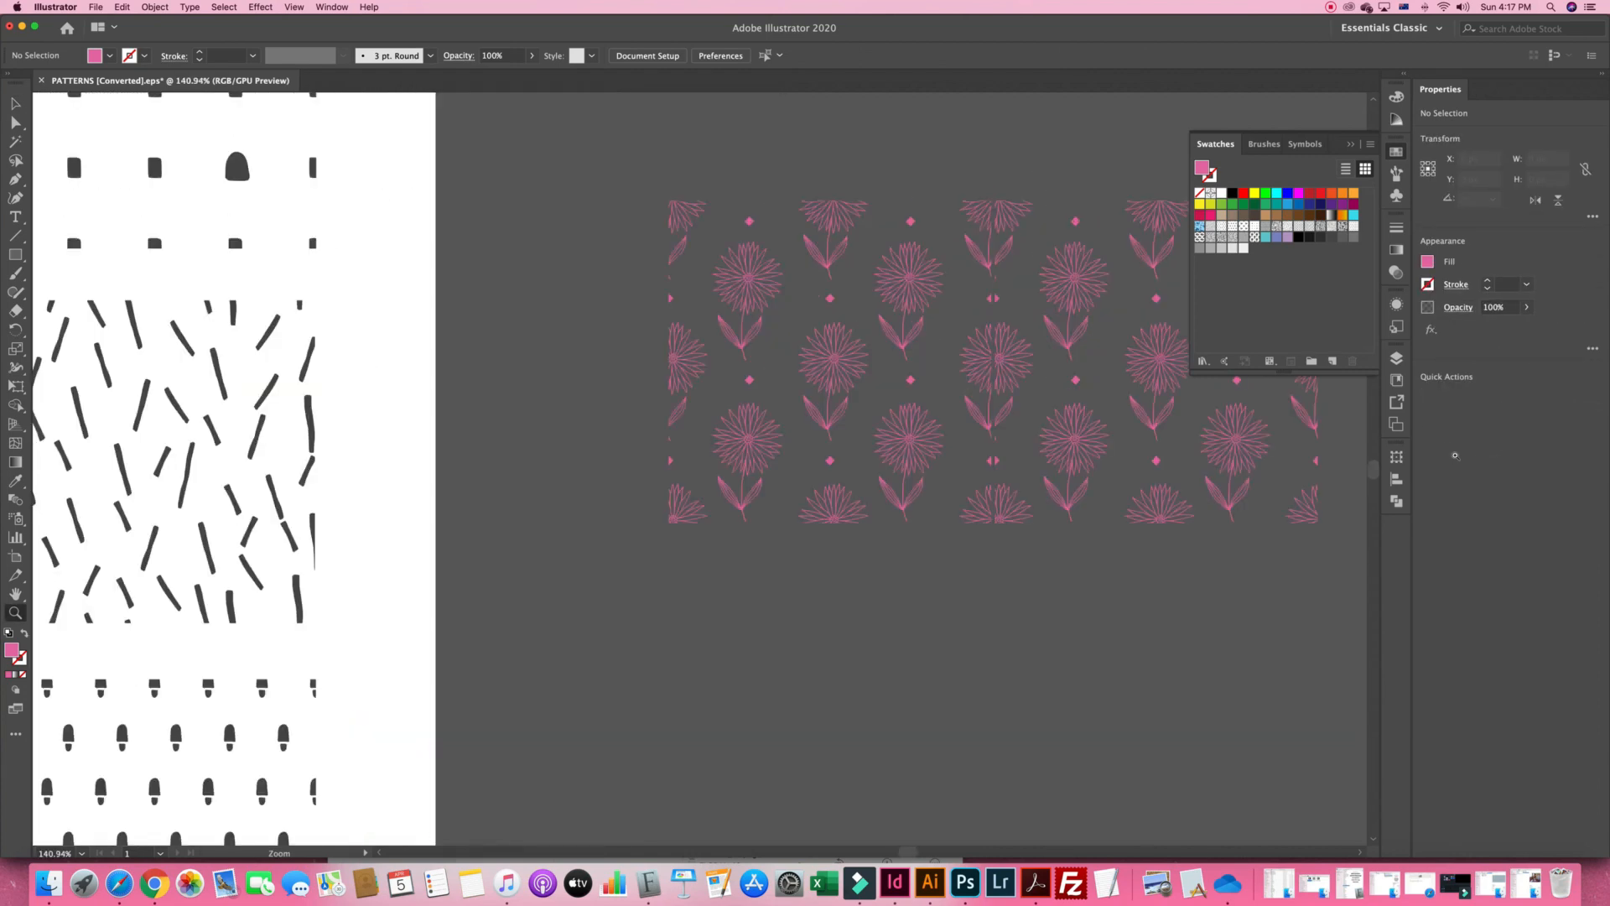
left_click_drag(1465, 466, 1461, 467)
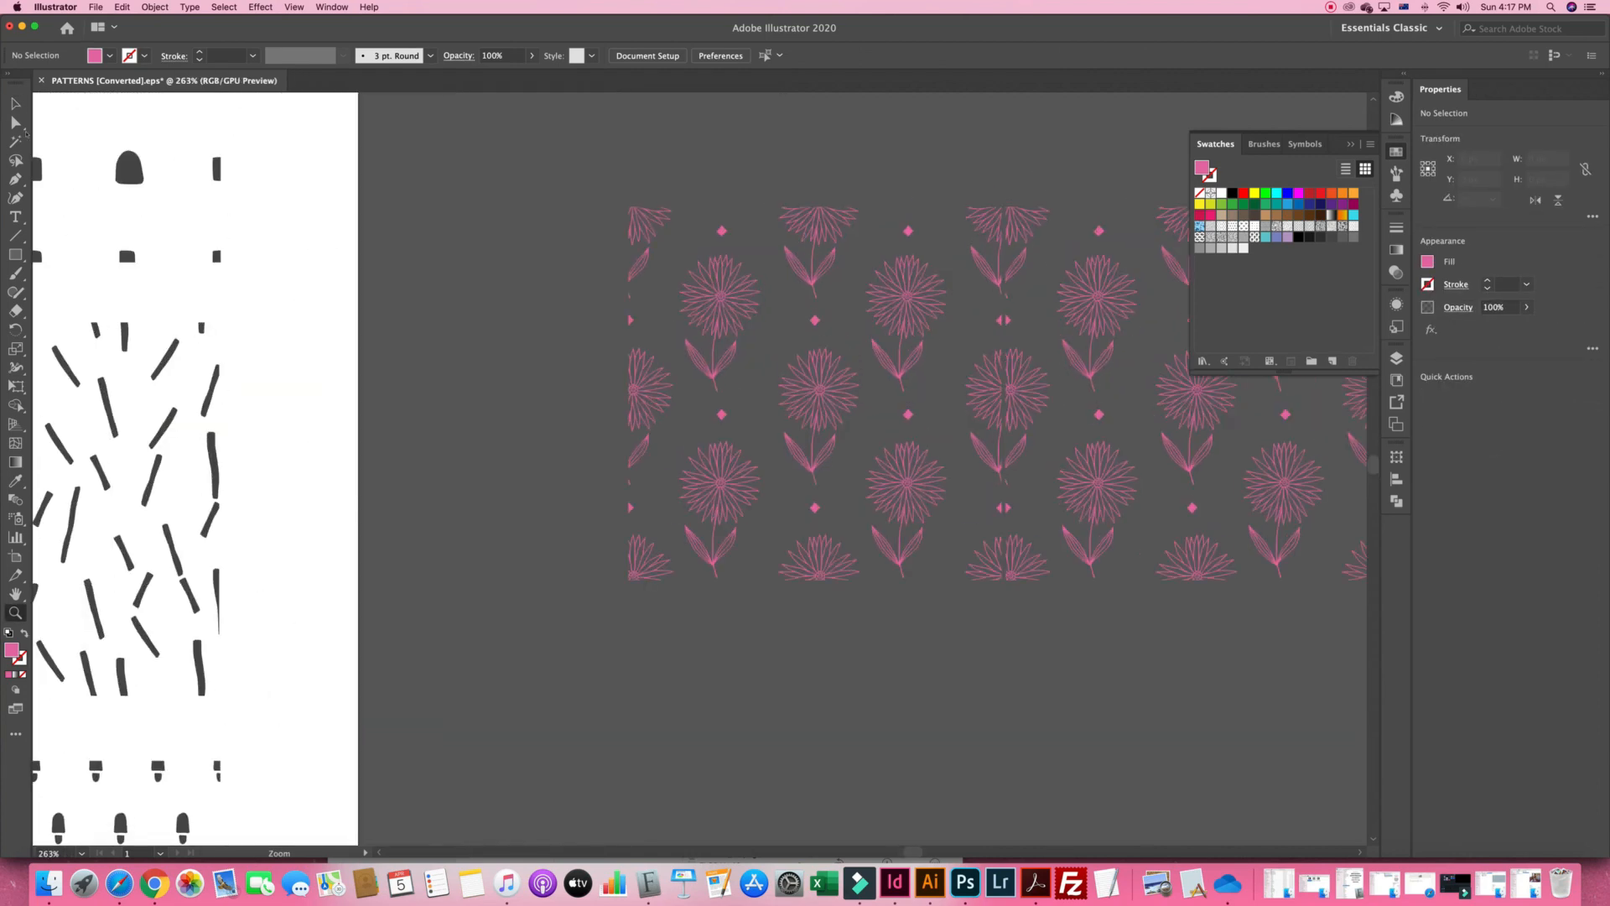
key("v")
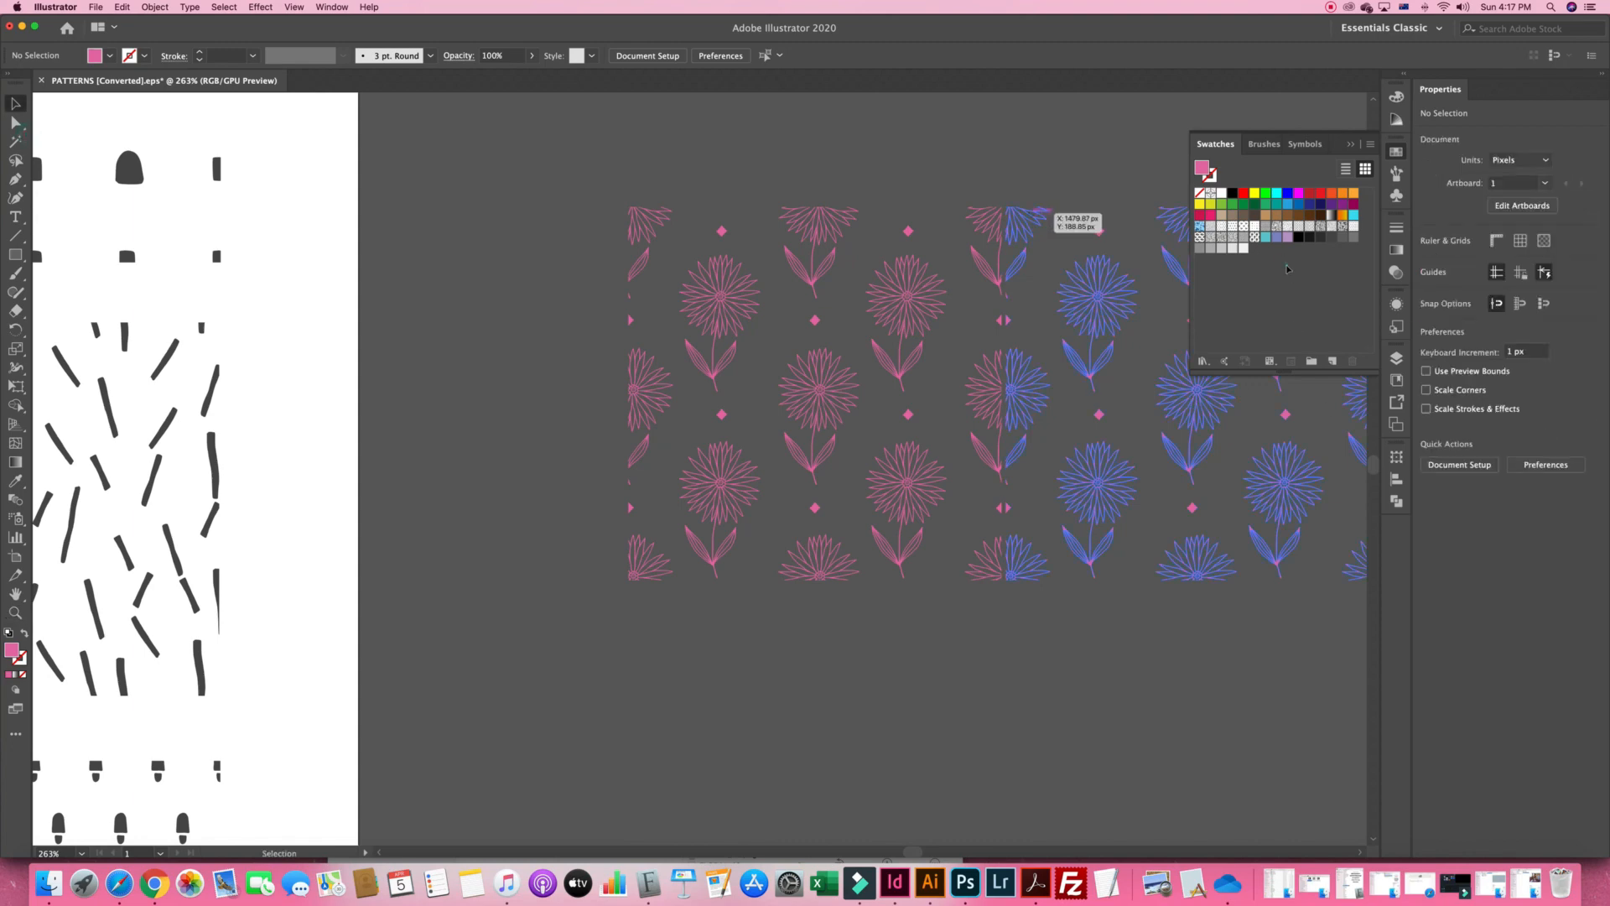
left_click_drag(1287, 268, 1275, 262)
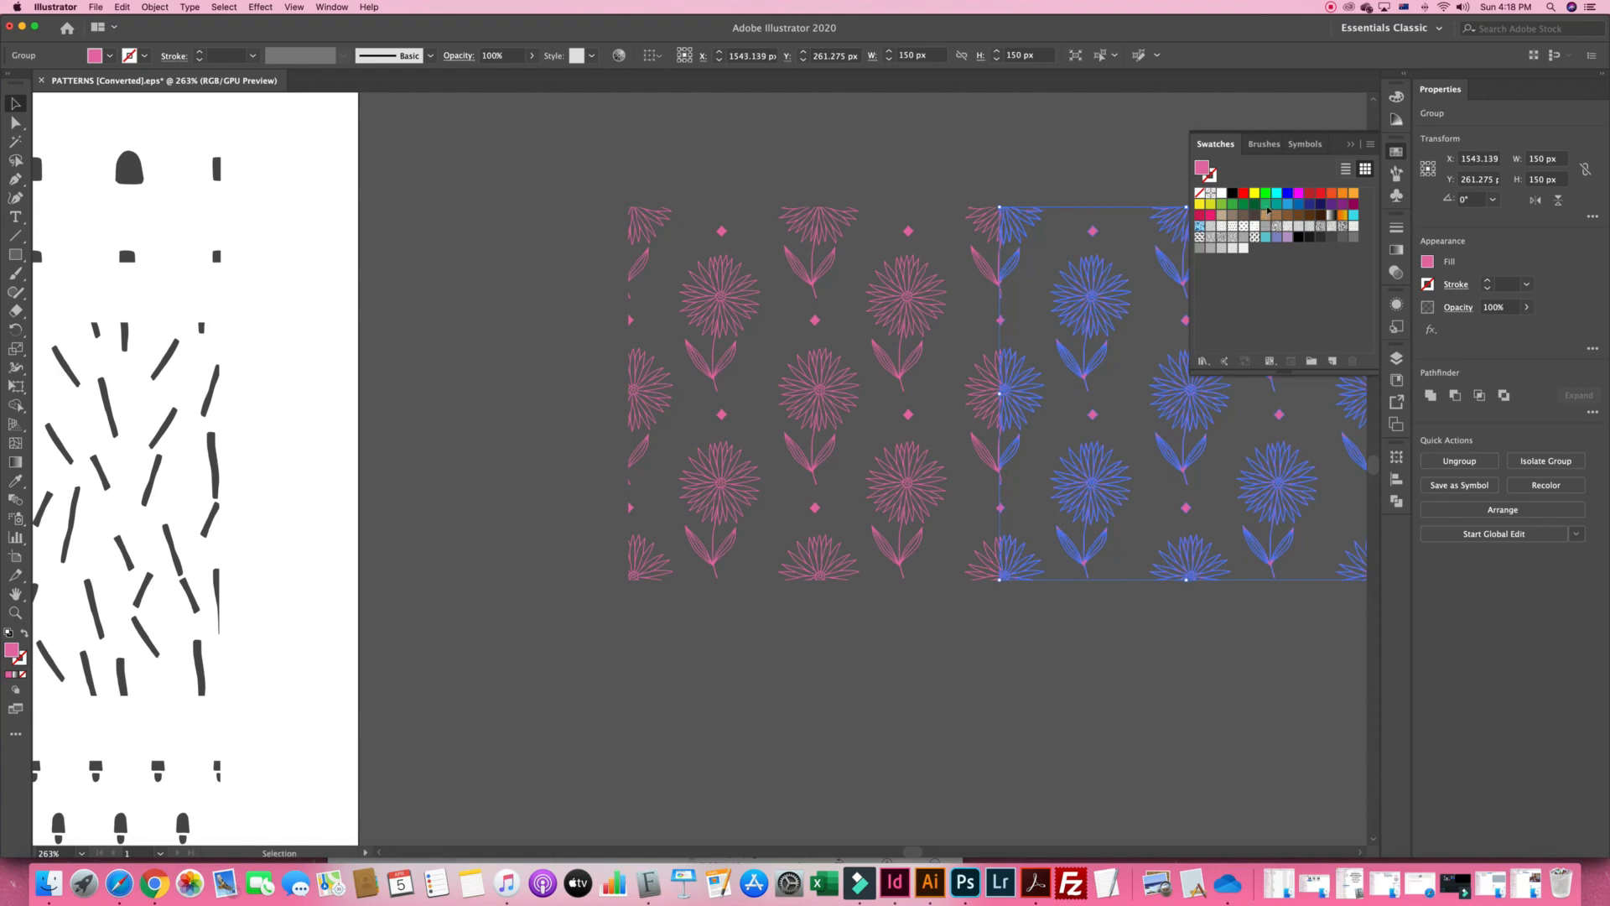
Nudge the second flower tile two increments right and one back left to line up the motifs at the seam
left_click(1268, 210)
left_click(1273, 265)
key("Right")
key("Right")
left_click(1311, 212)
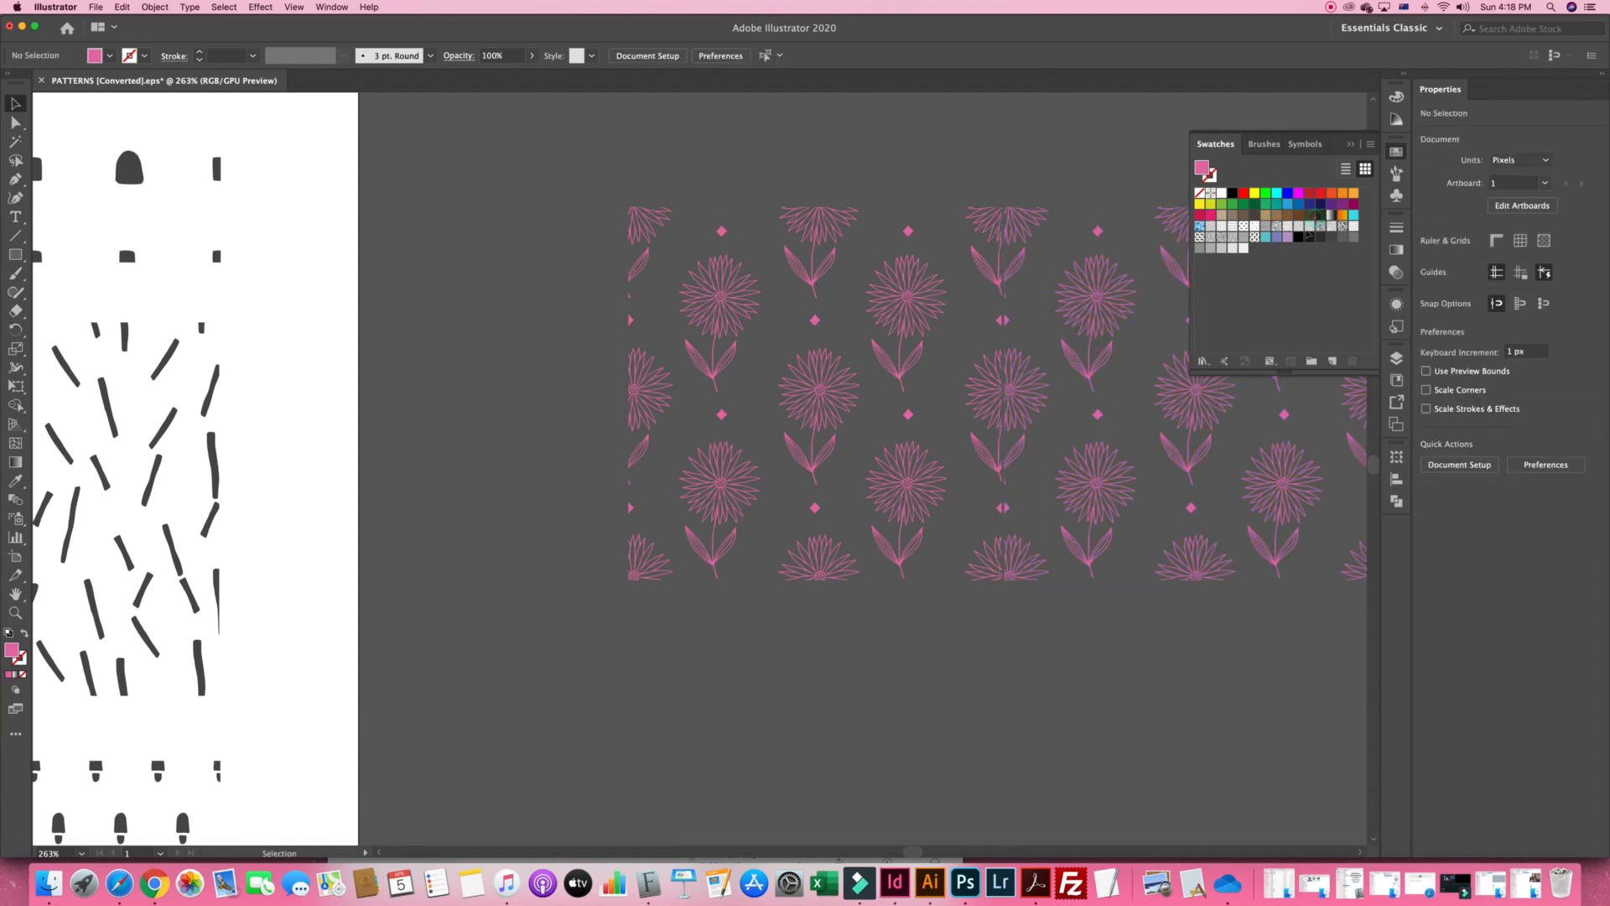
left_click(1279, 270)
key("Left")
left_click(1300, 220)
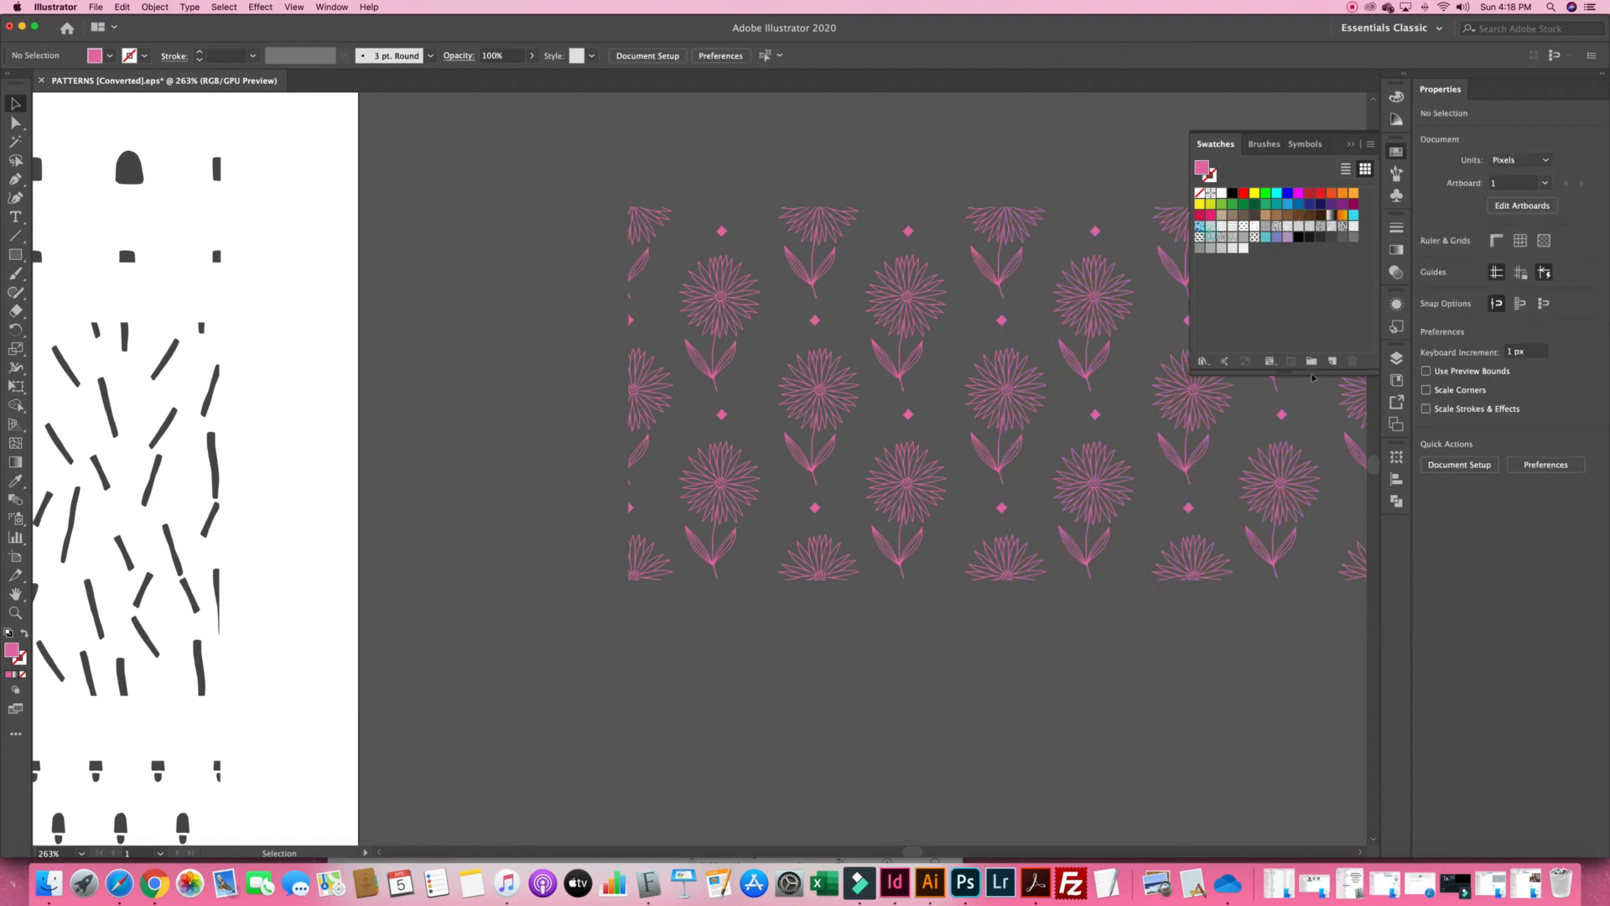
Shift the second flower tile slightly left to about X 1543 px so its edge meets the first tile along the seam
key("super+z")
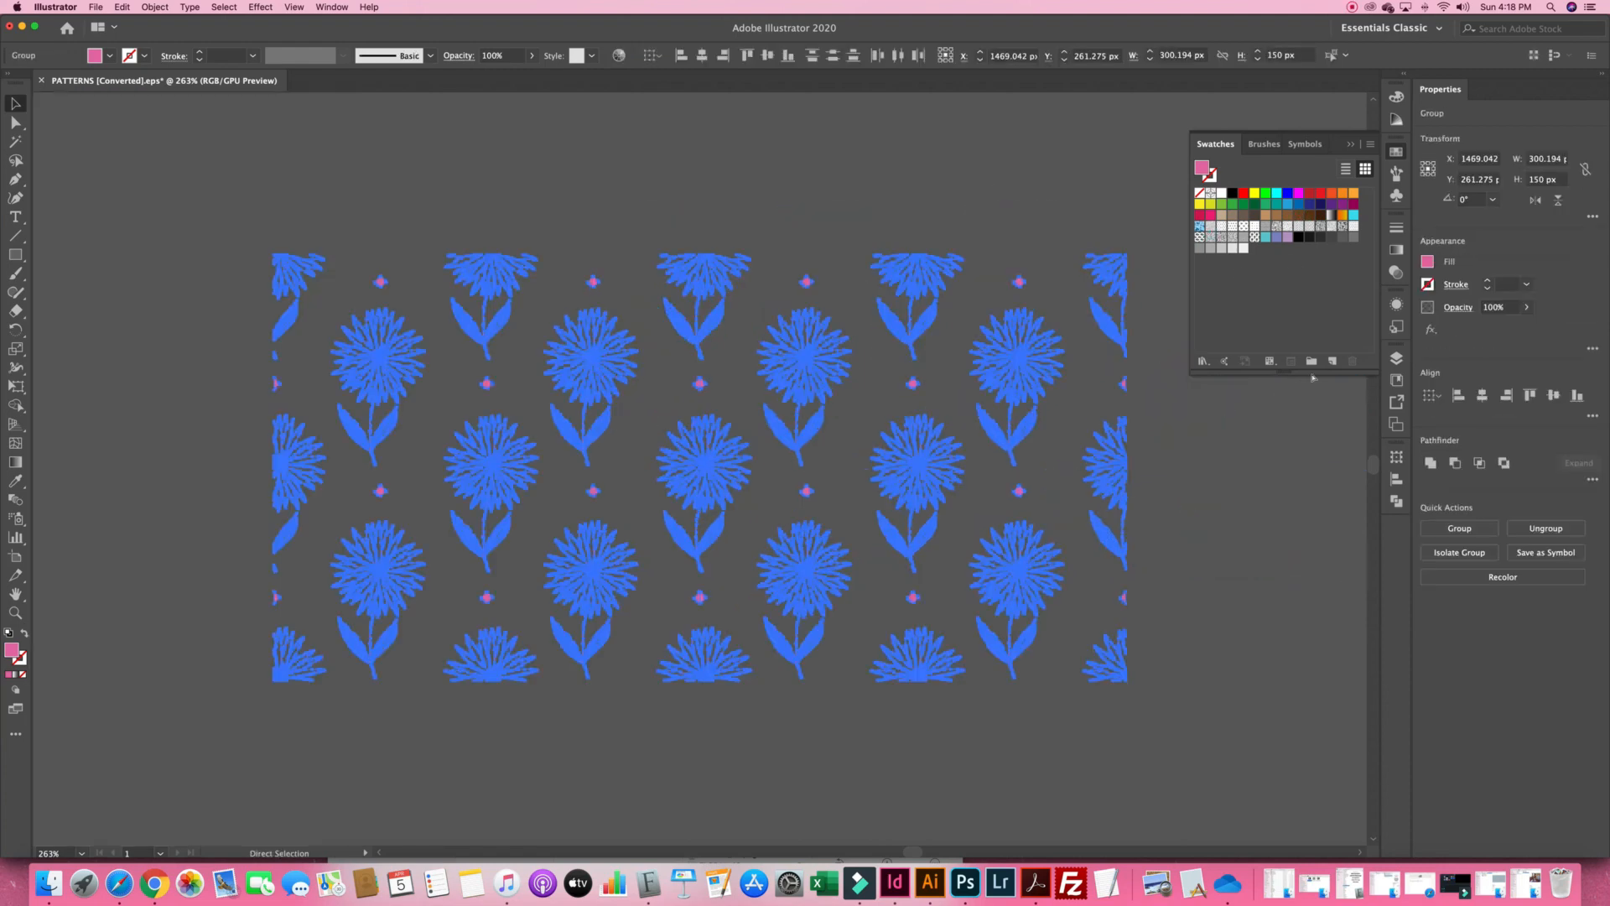
key("super+plus")
key("super+plus")
key("super+plus")
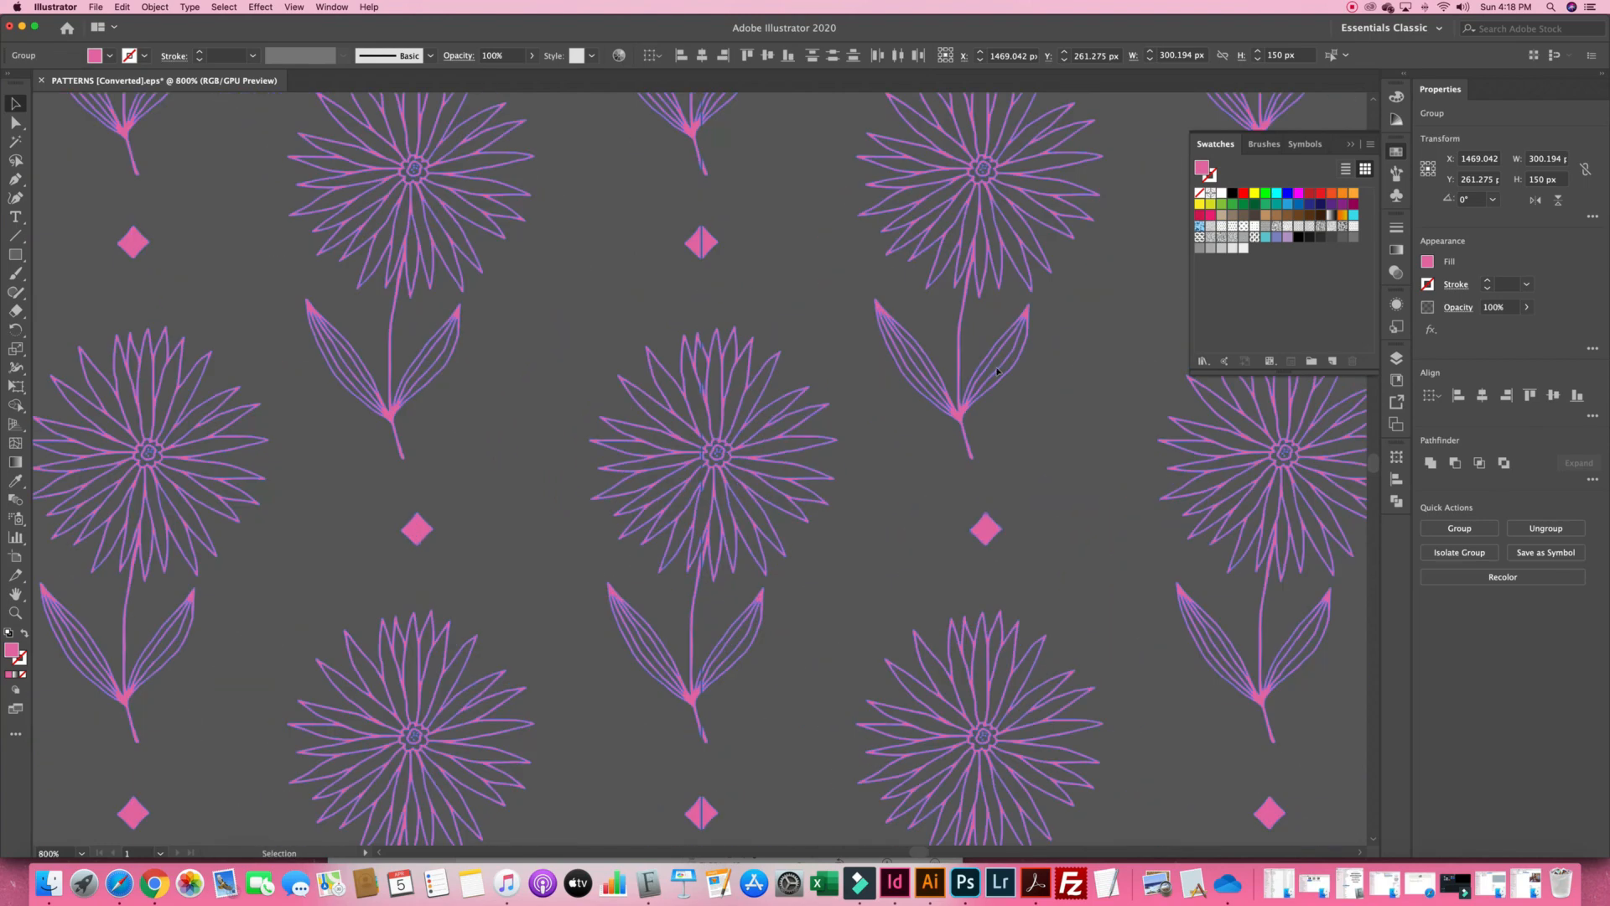
left_click(890, 306)
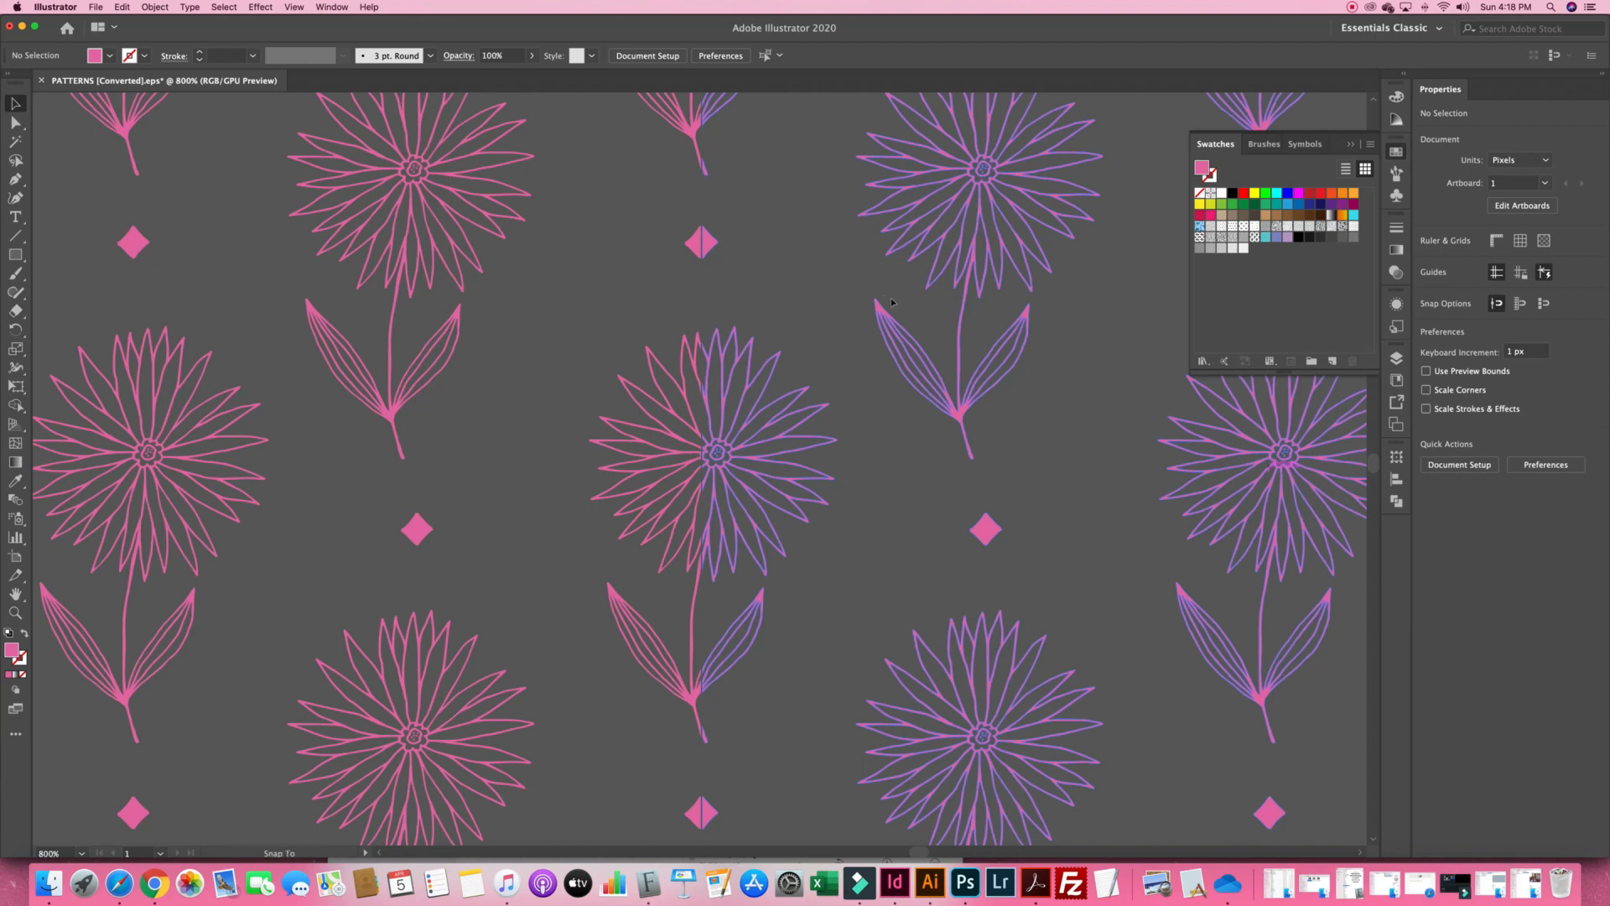
left_click_drag(888, 297, 880, 299)
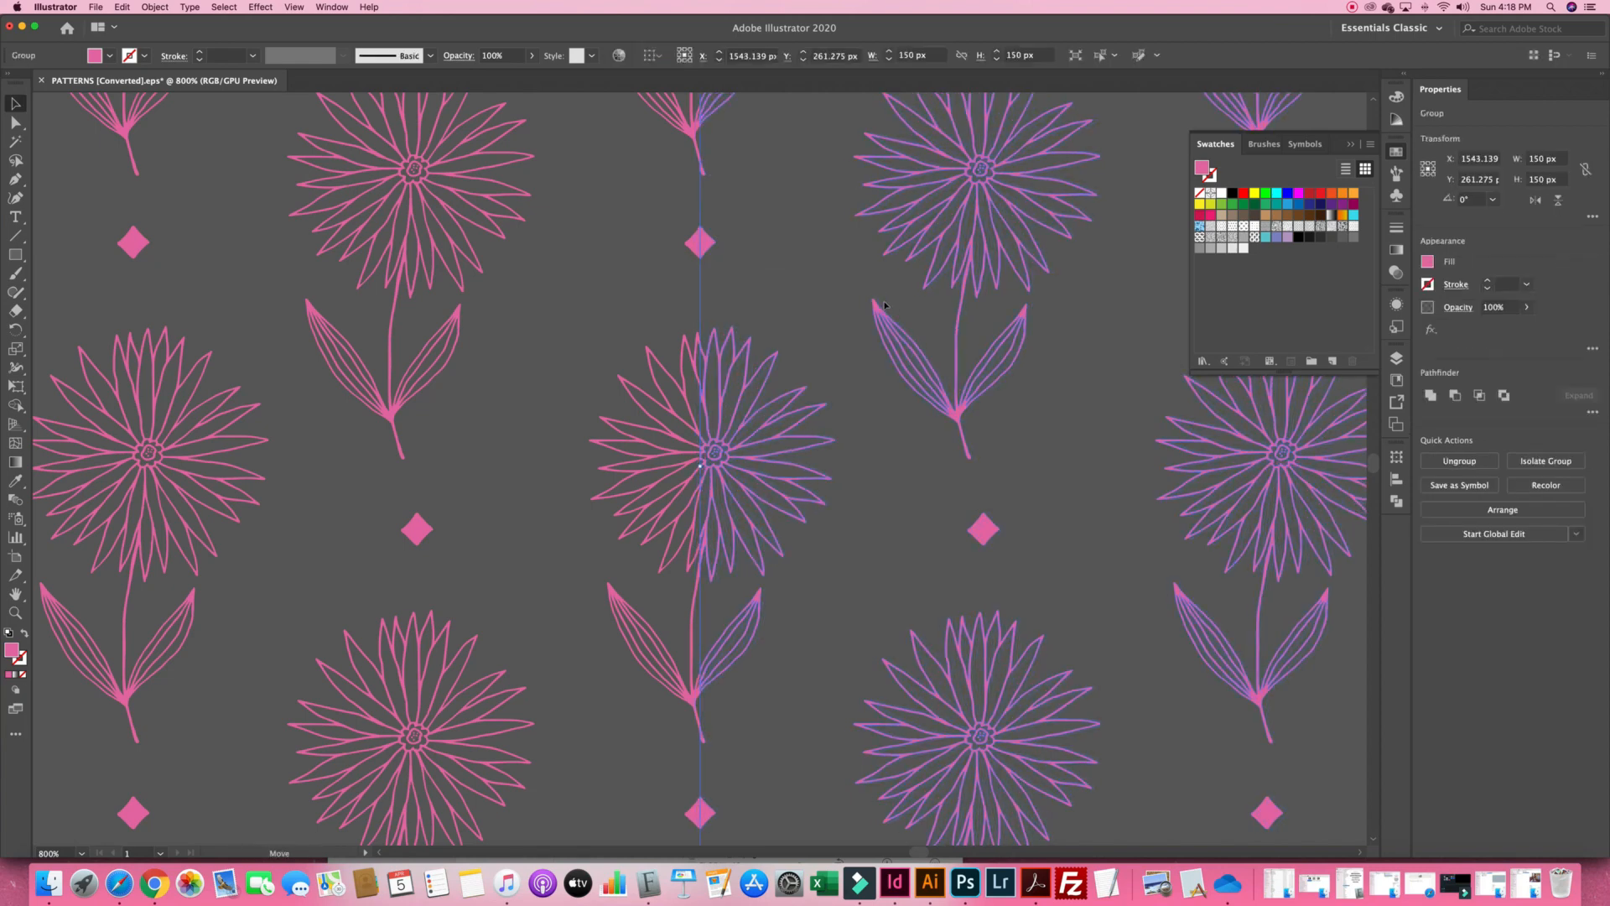
left_click(953, 336)
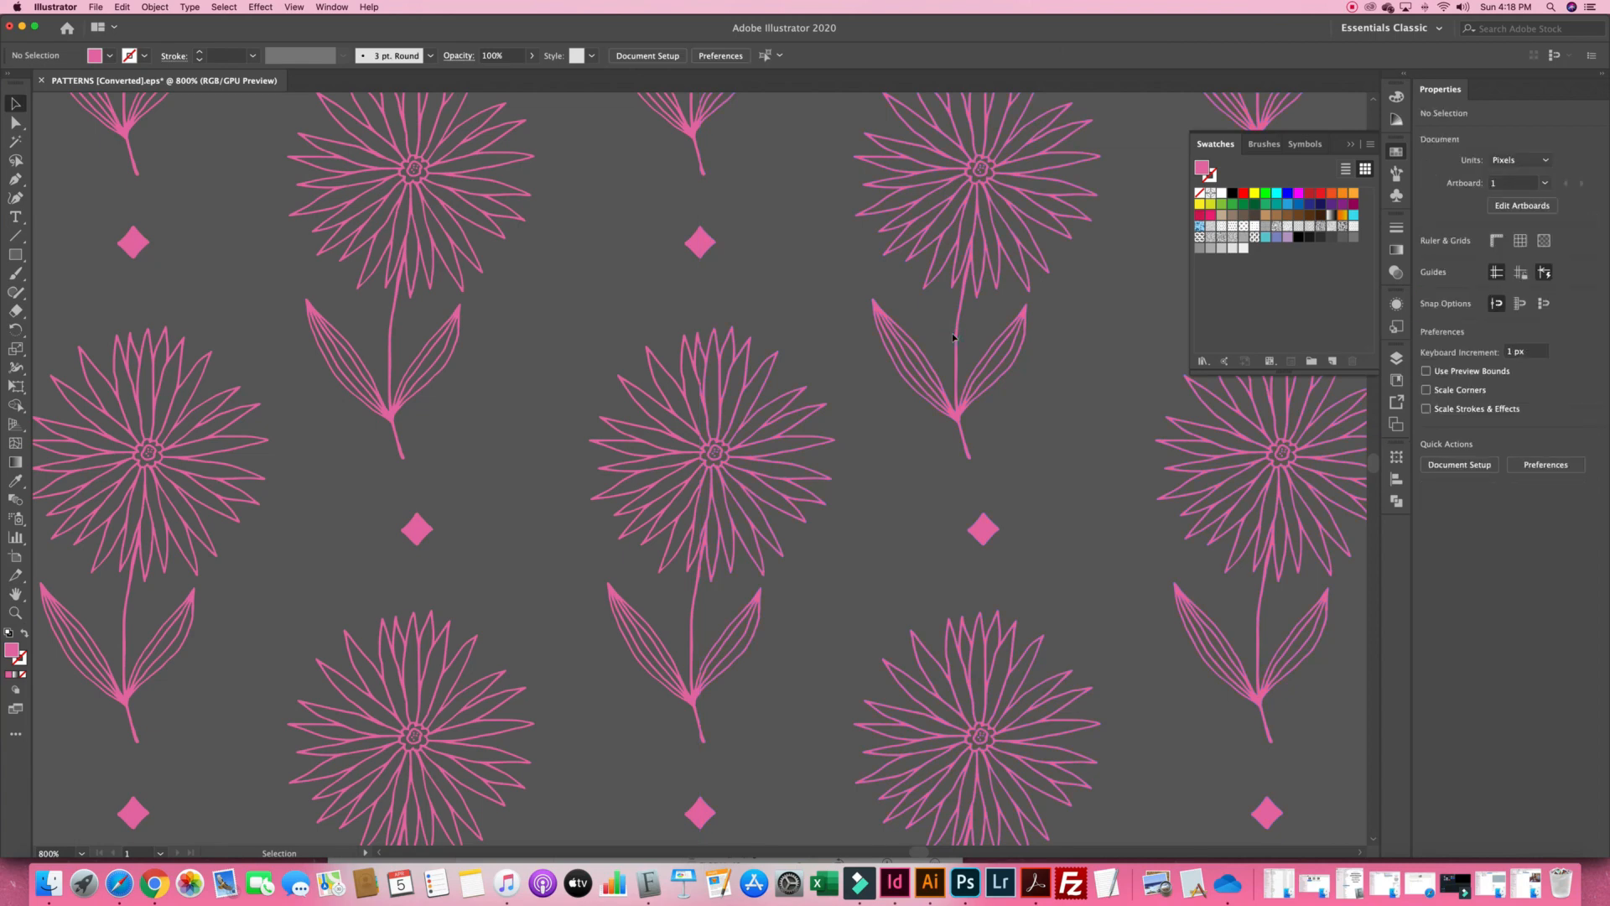
Duplicate both flower tiles 150 px straight down so the copied row sits against the lower edge of the originals
key("super+minus")
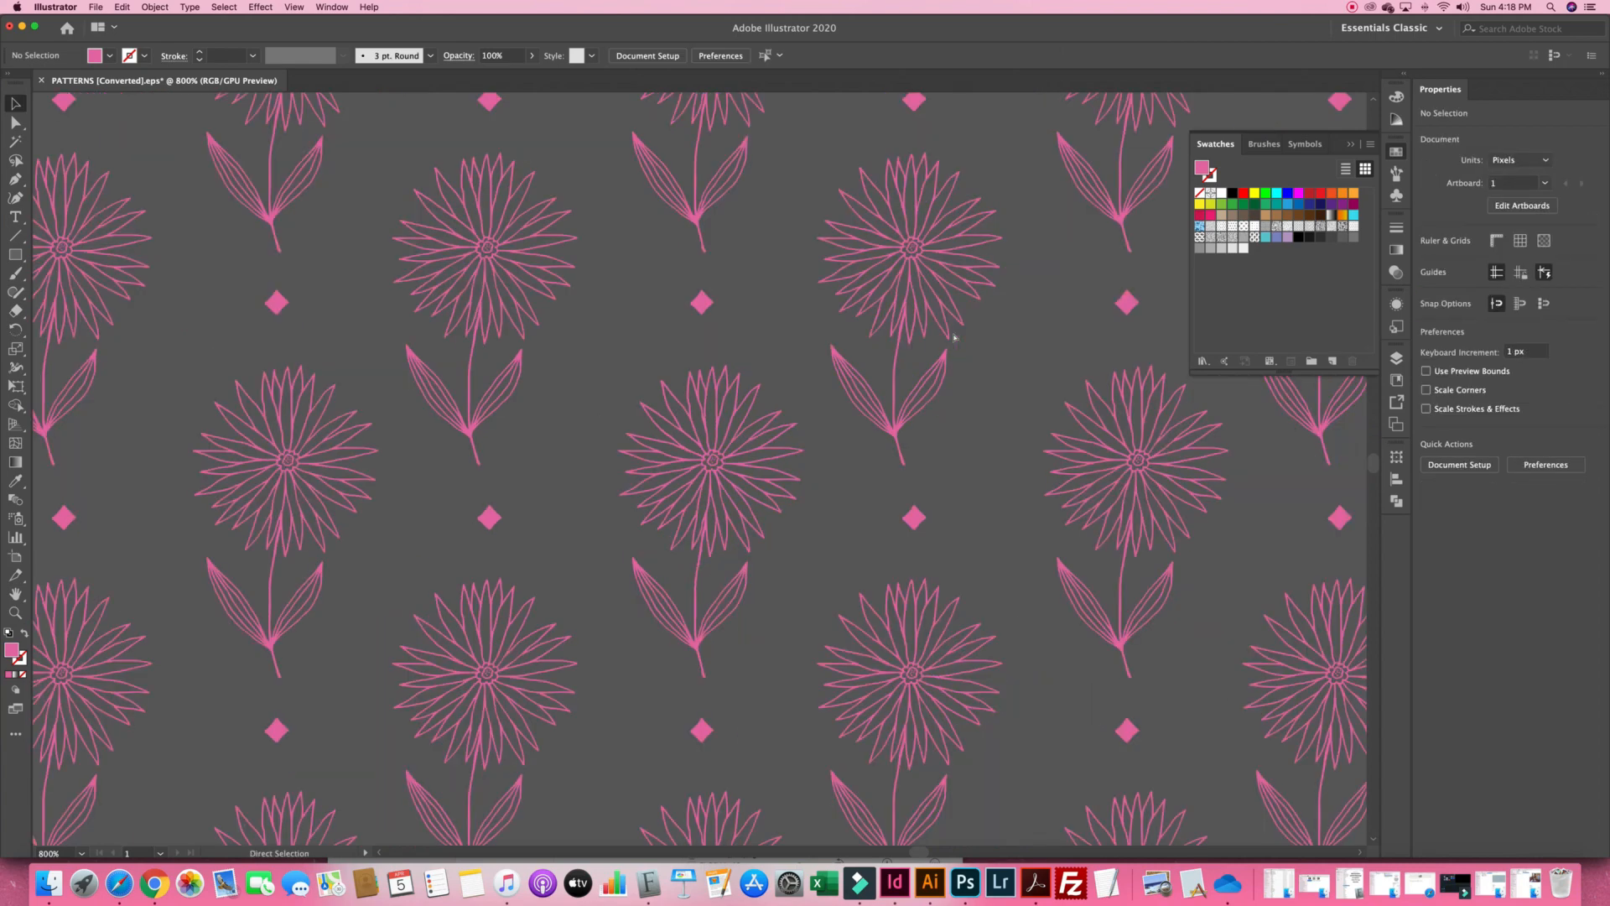
key("super+minus")
key("super+minus")
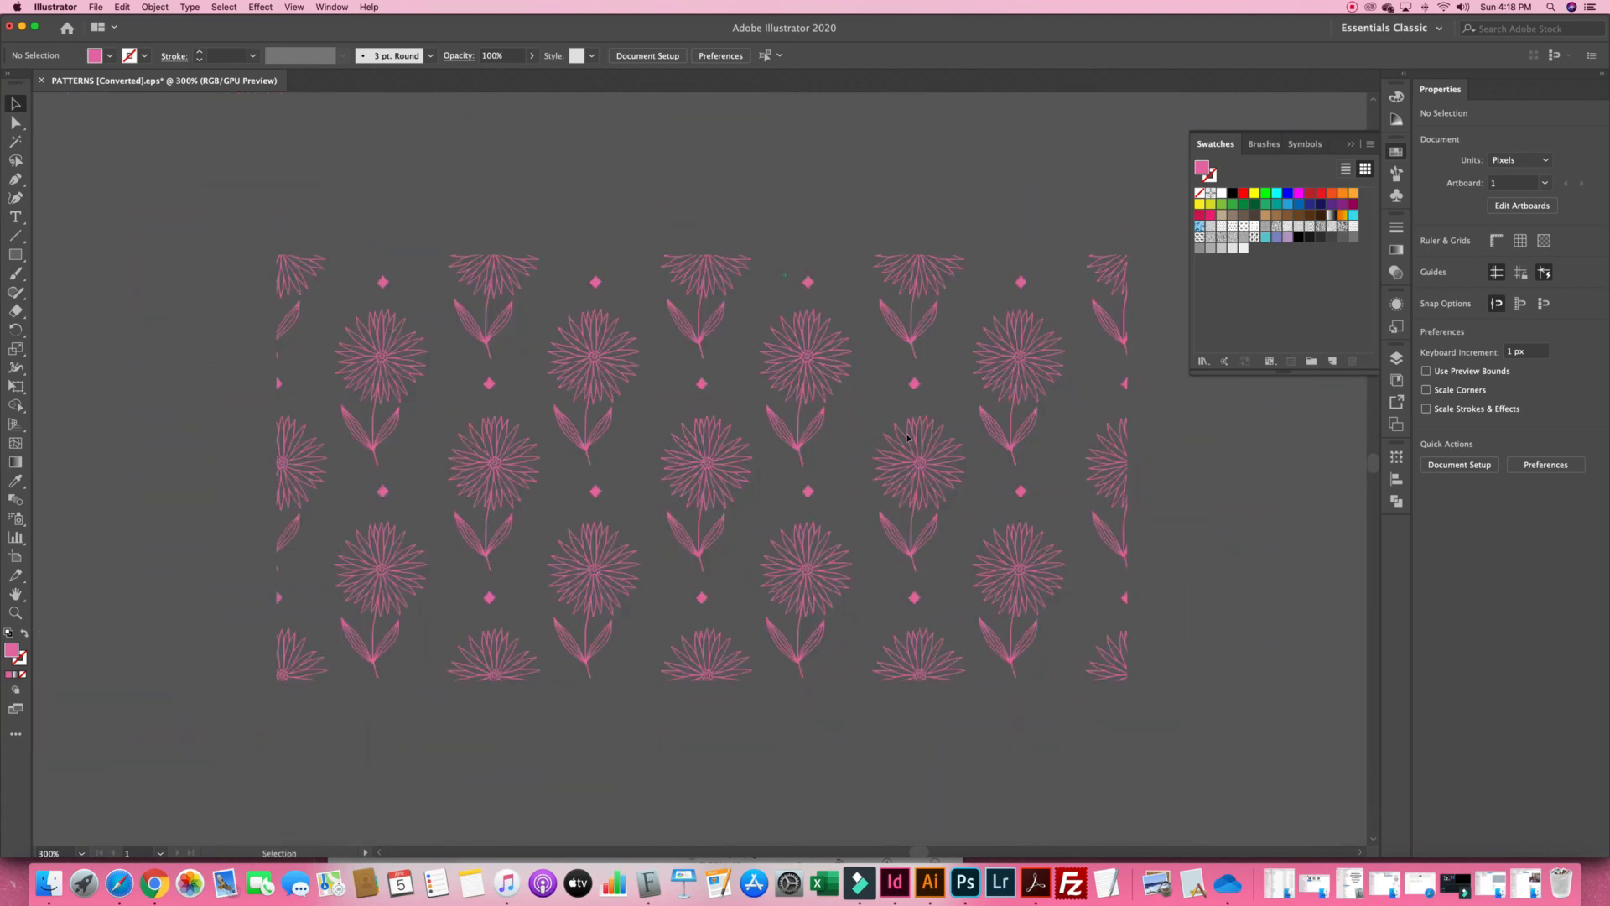
left_click(894, 356)
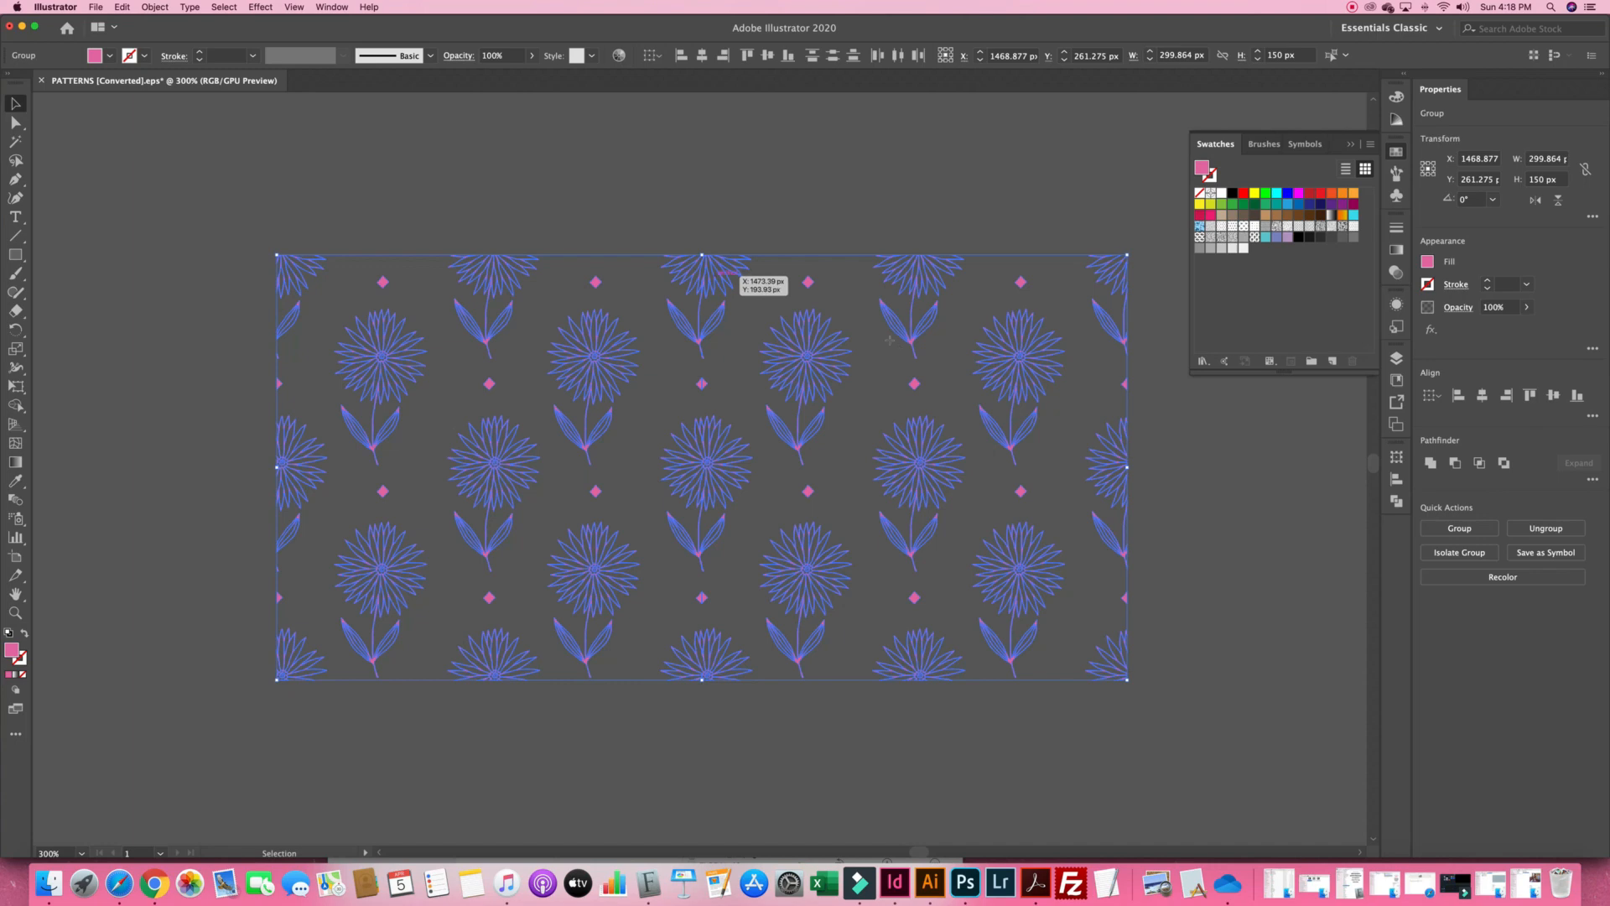
left_click_drag(893, 360, 768, 703)
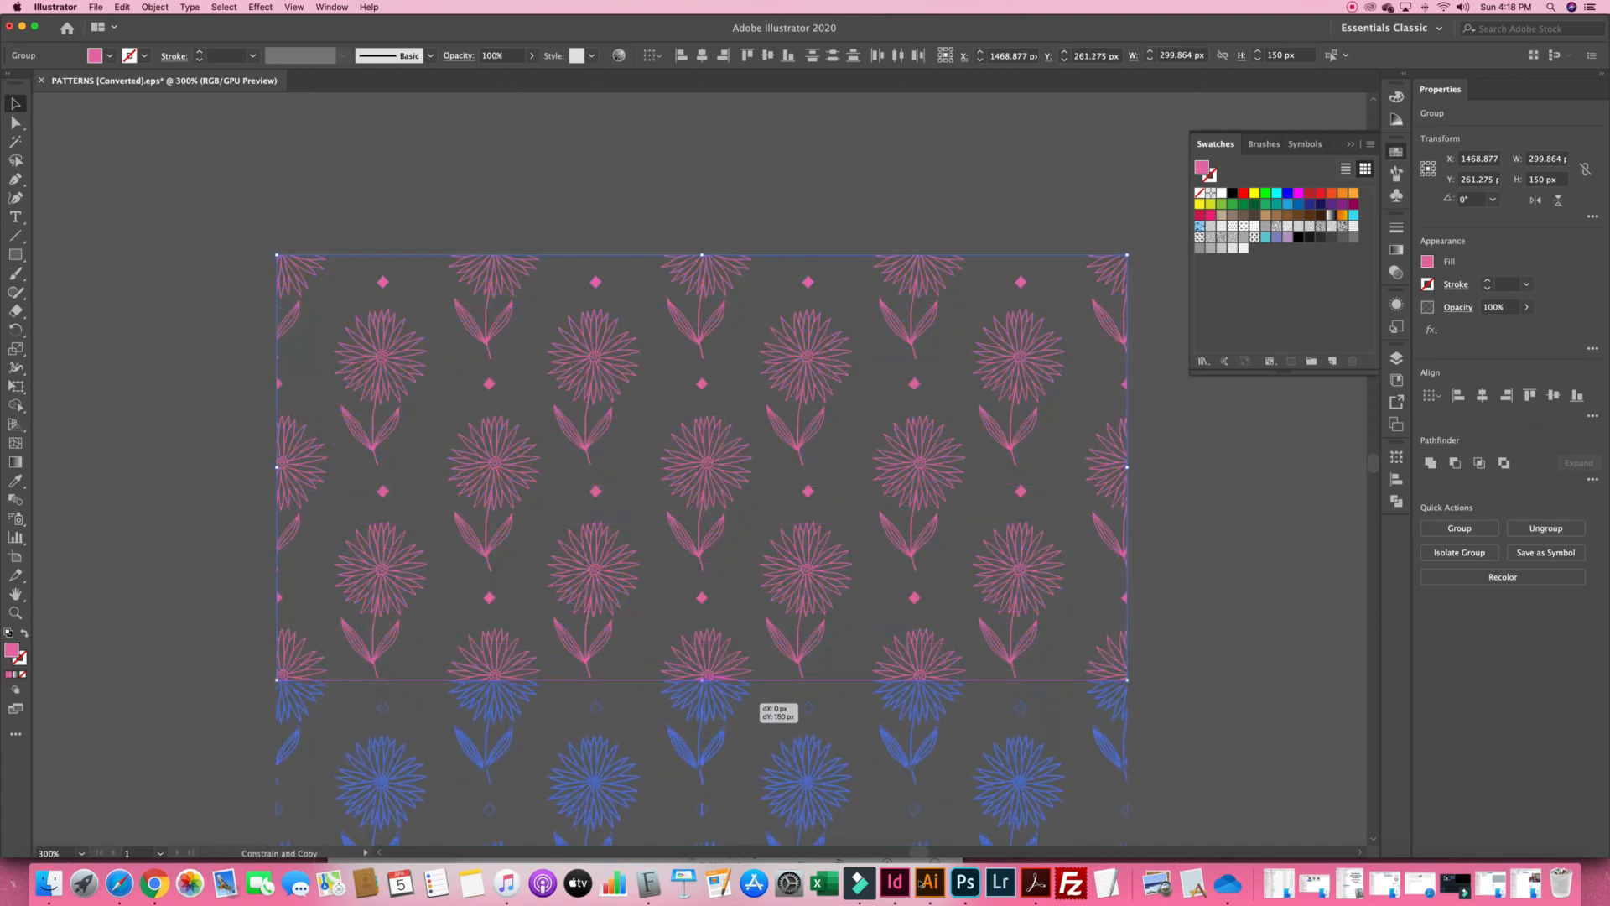
left_click_drag(920, 883, 920, 883)
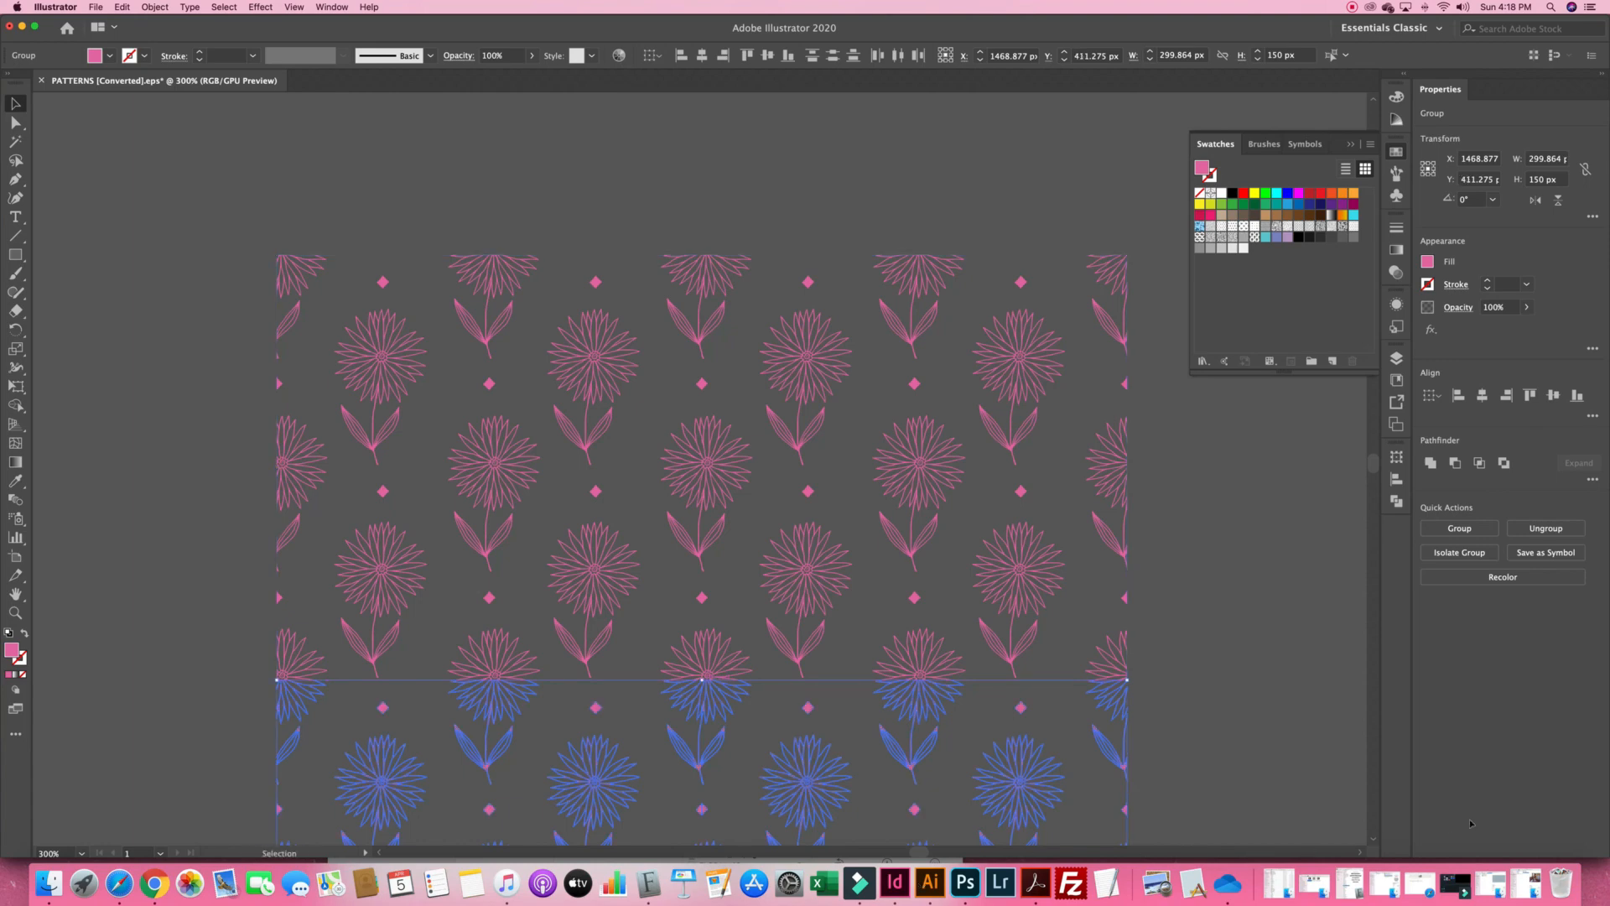
left_click(1509, 812)
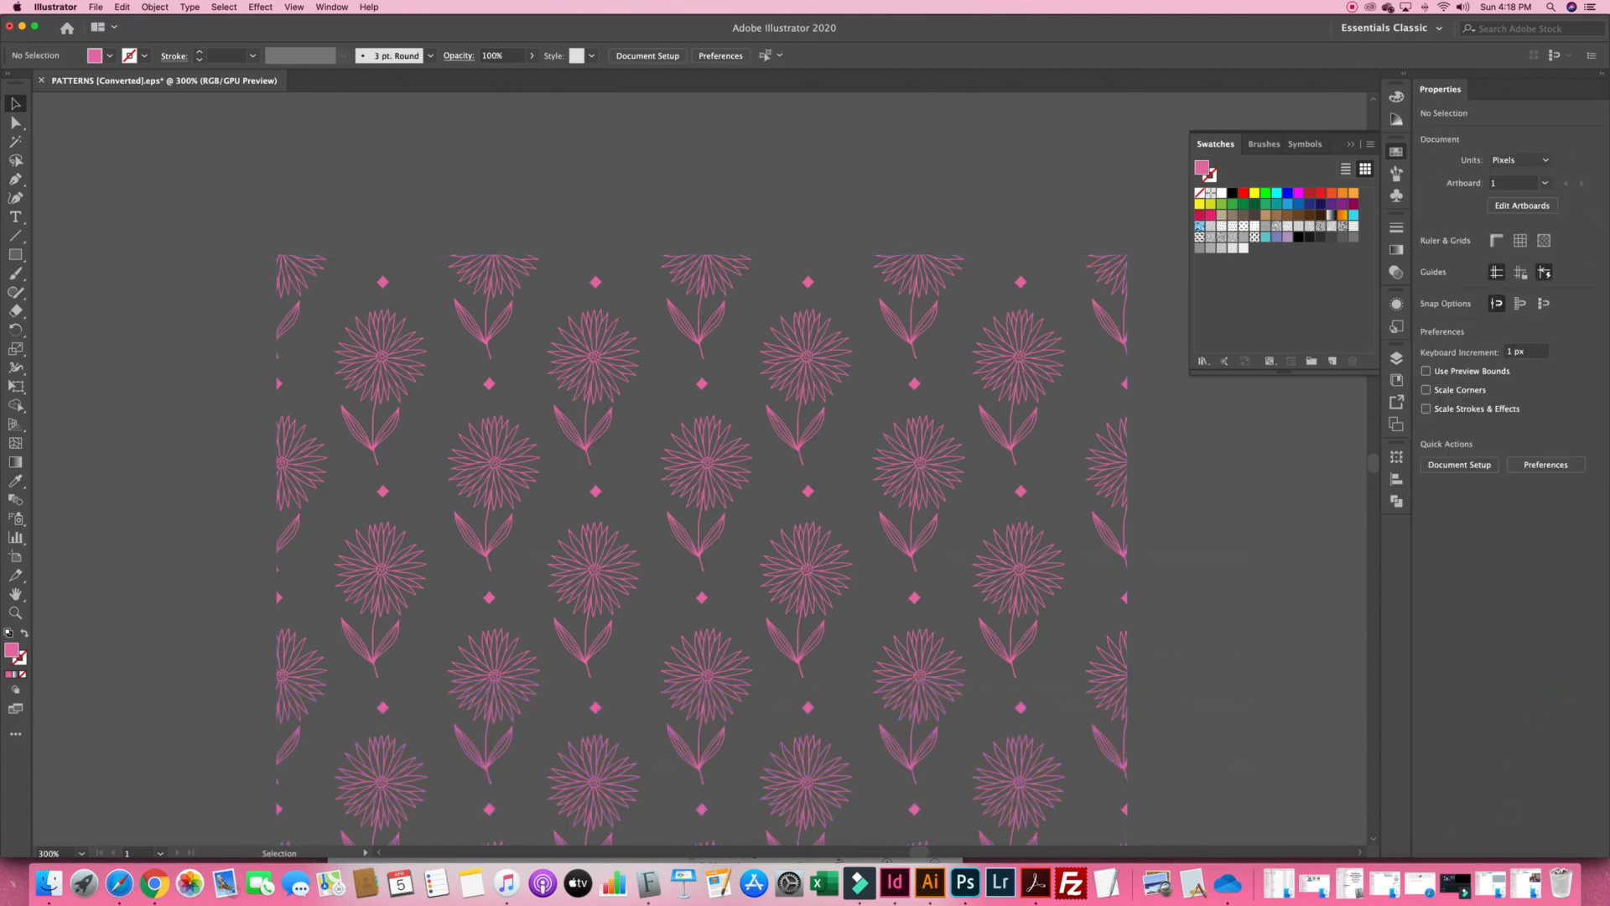
Group all four flower tiles into one block and copy it
left_click(381, 768)
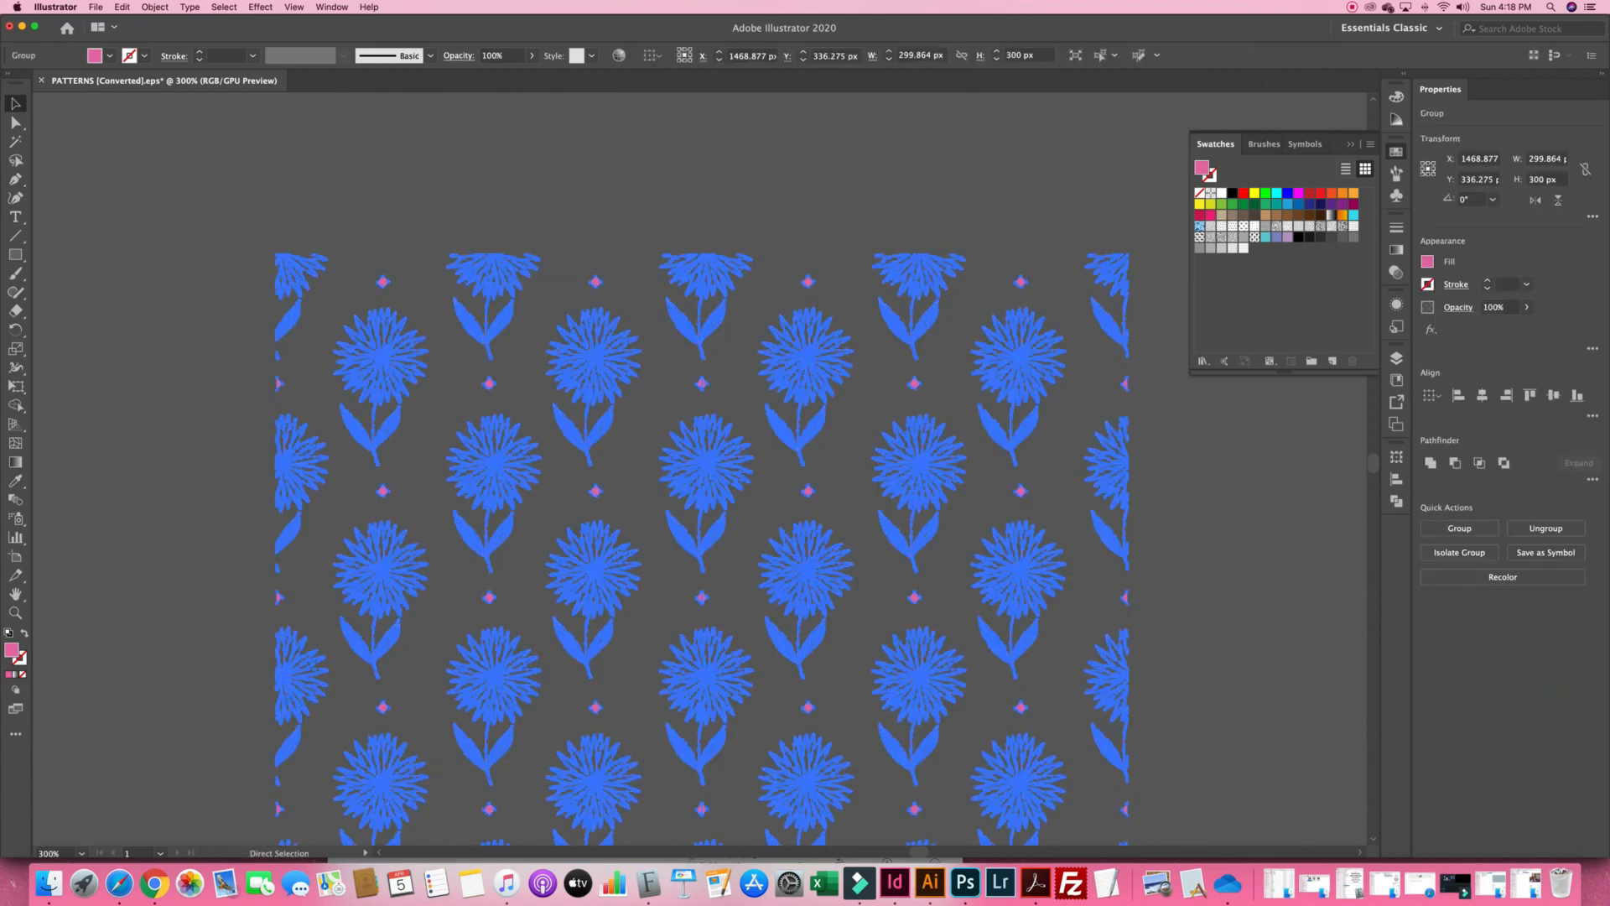
key("super+minus")
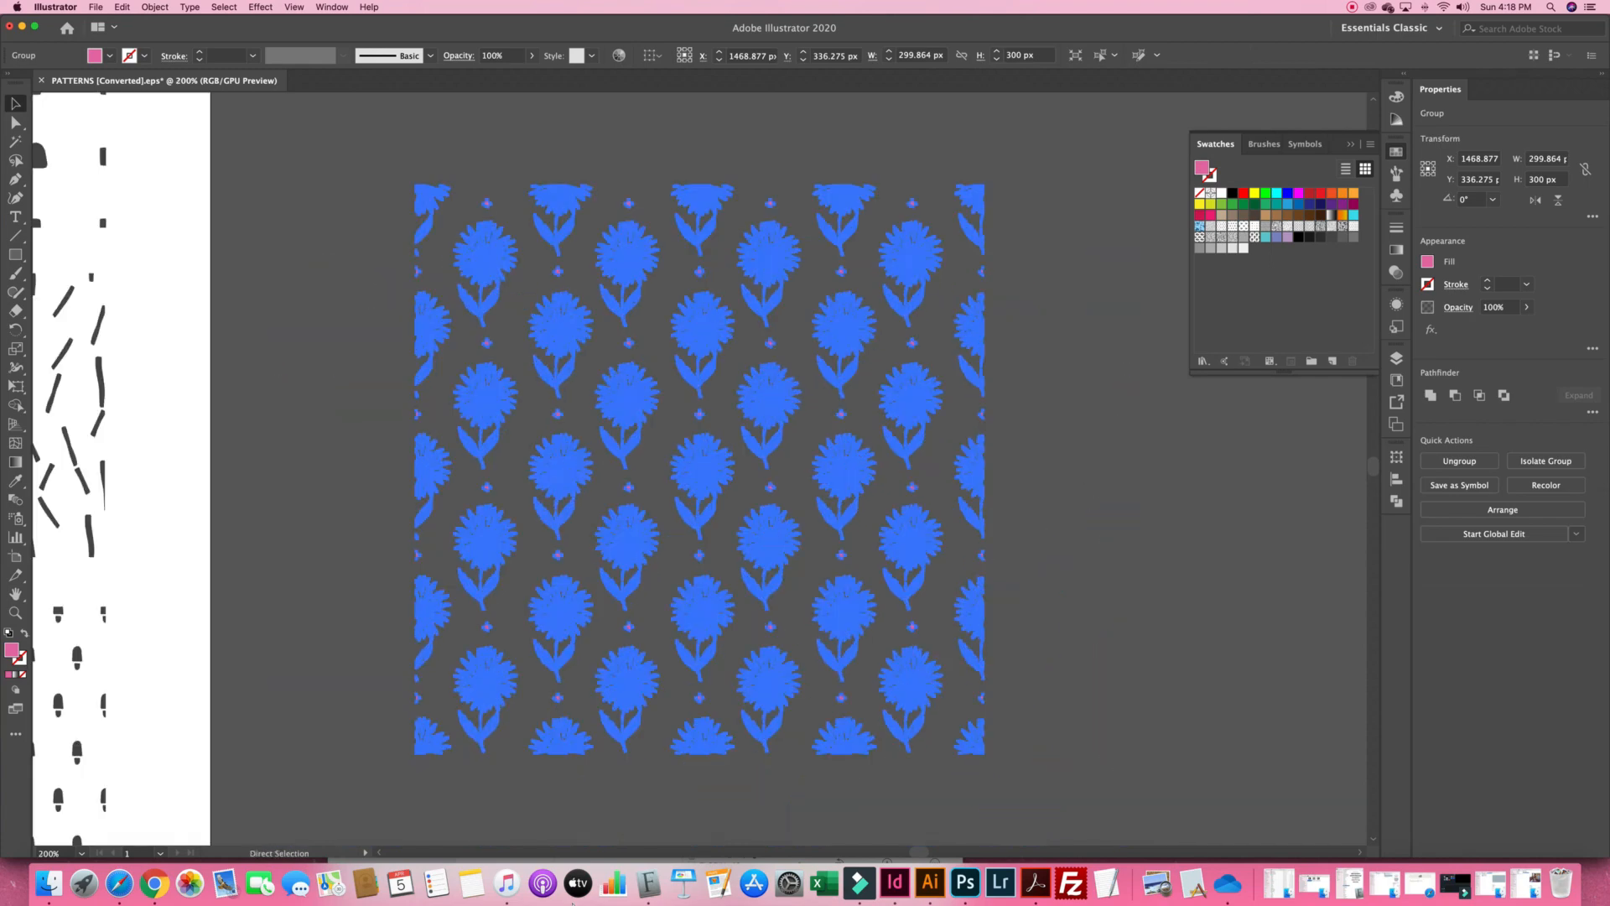
key("super+minus")
key("v")
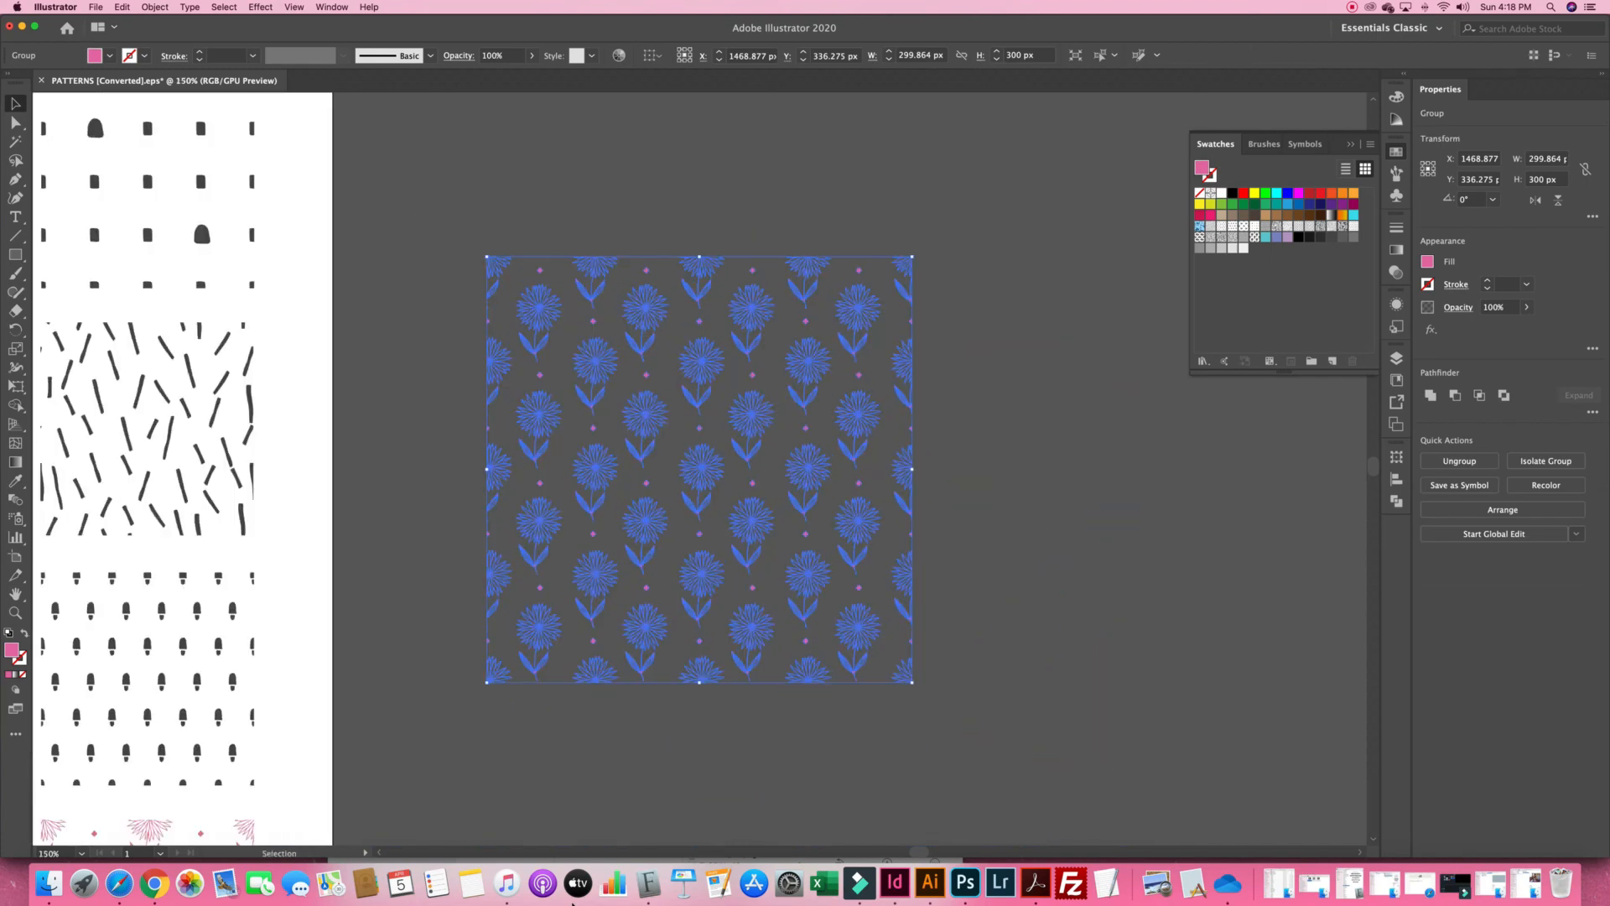
key("a")
key("v")
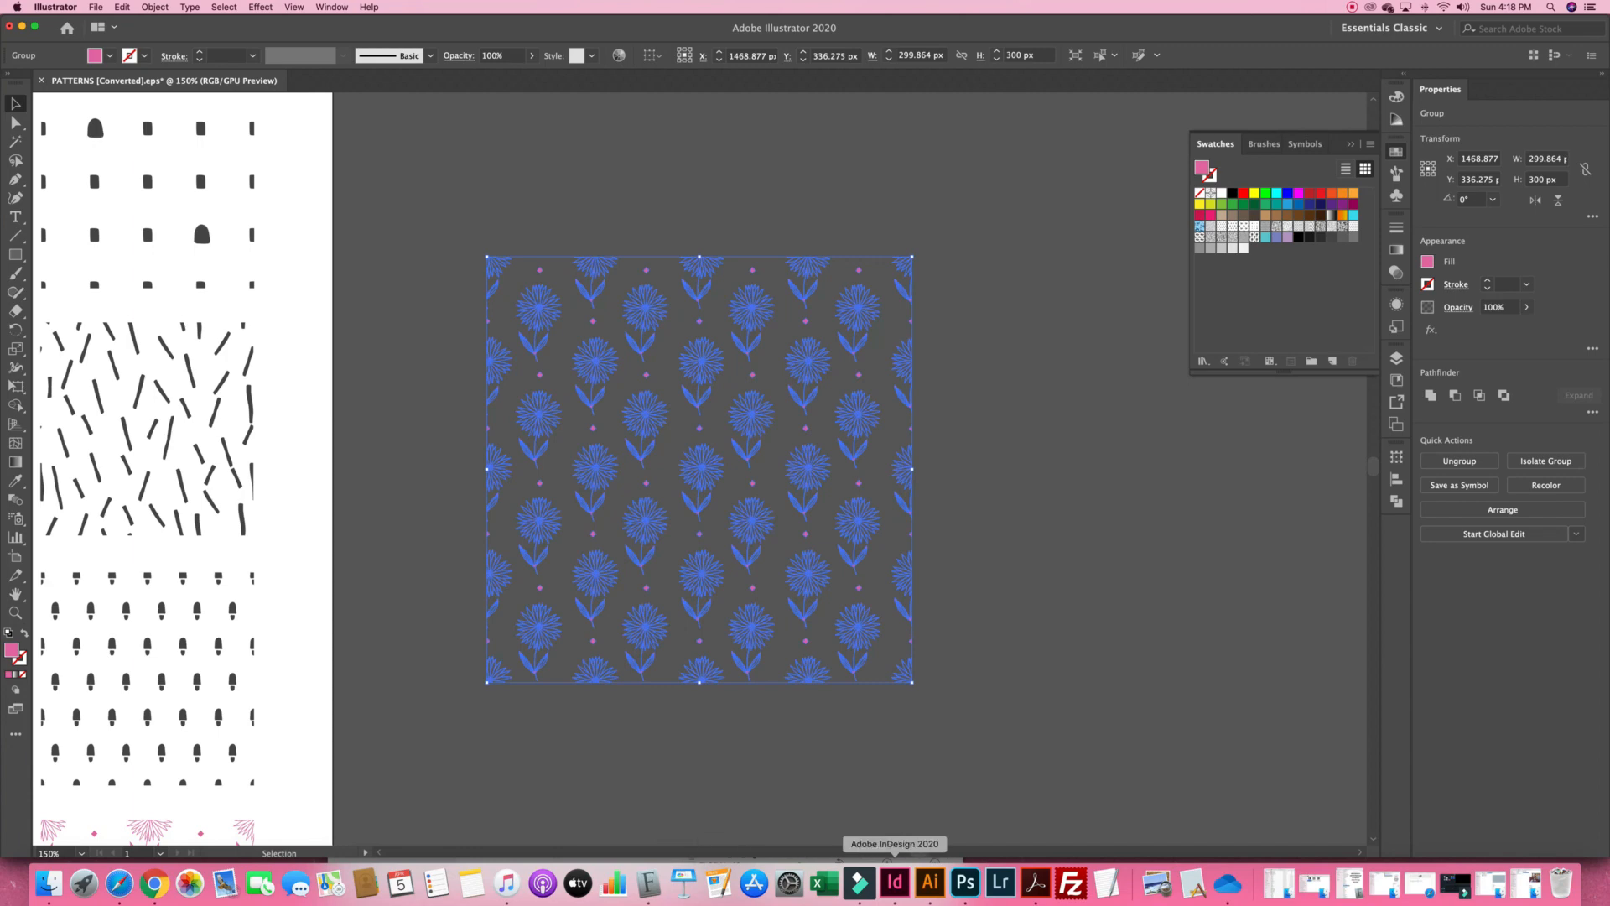
Switch to InDesign and paste the flower pattern onto the Yearly Overview page, aligning it with the page's upper-left corner at X 0, Y 0 mm
left_click(895, 880)
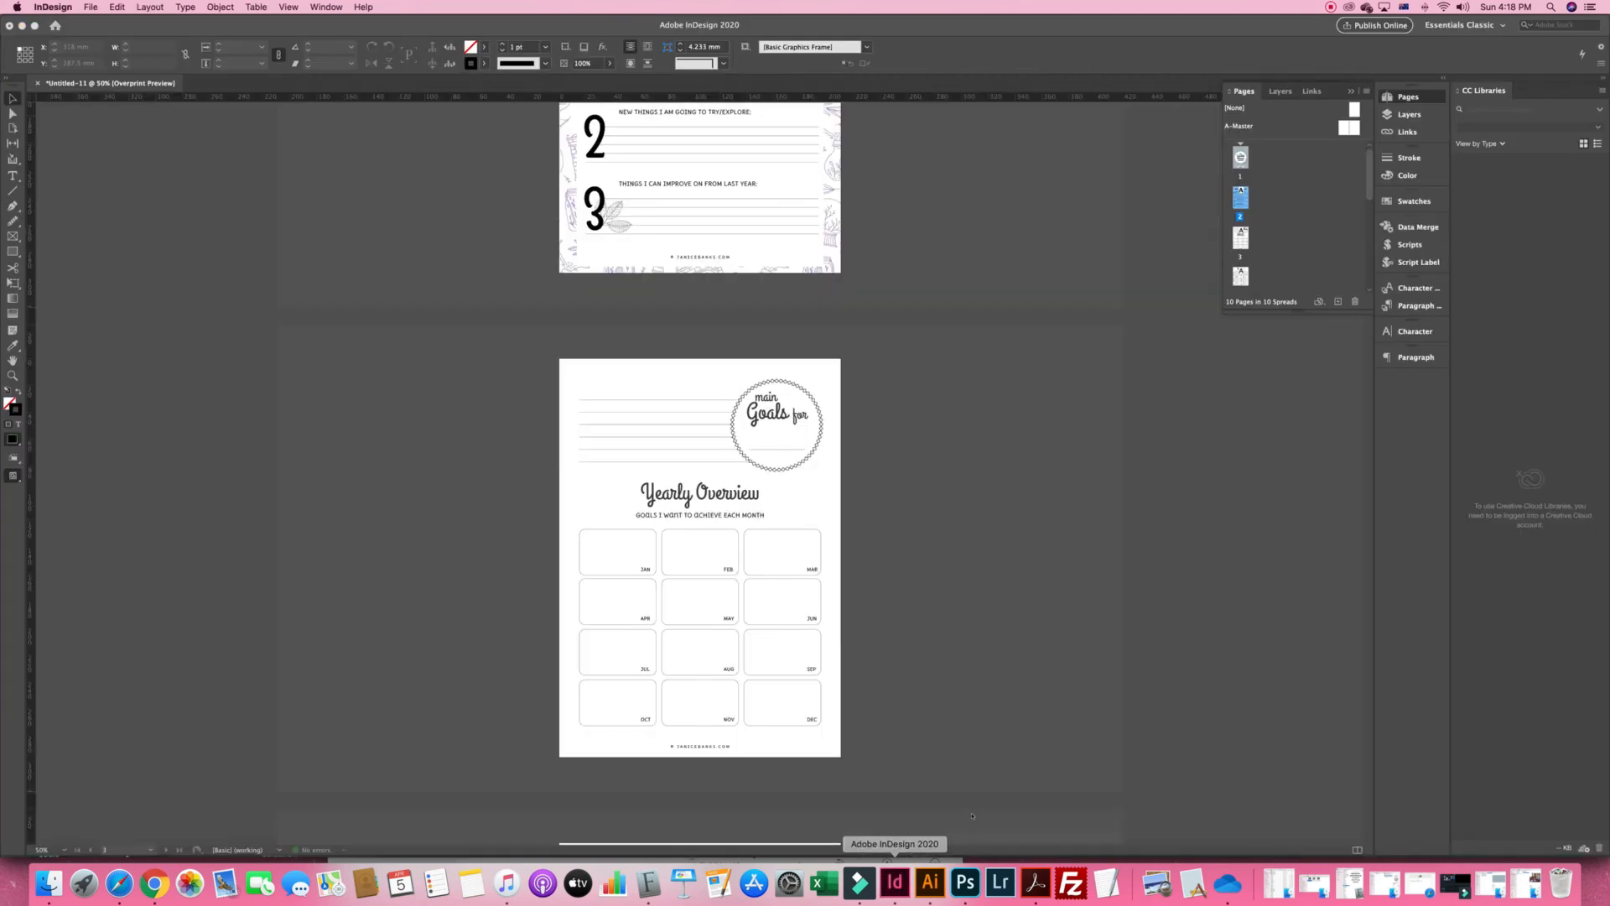
left_click(611, 582)
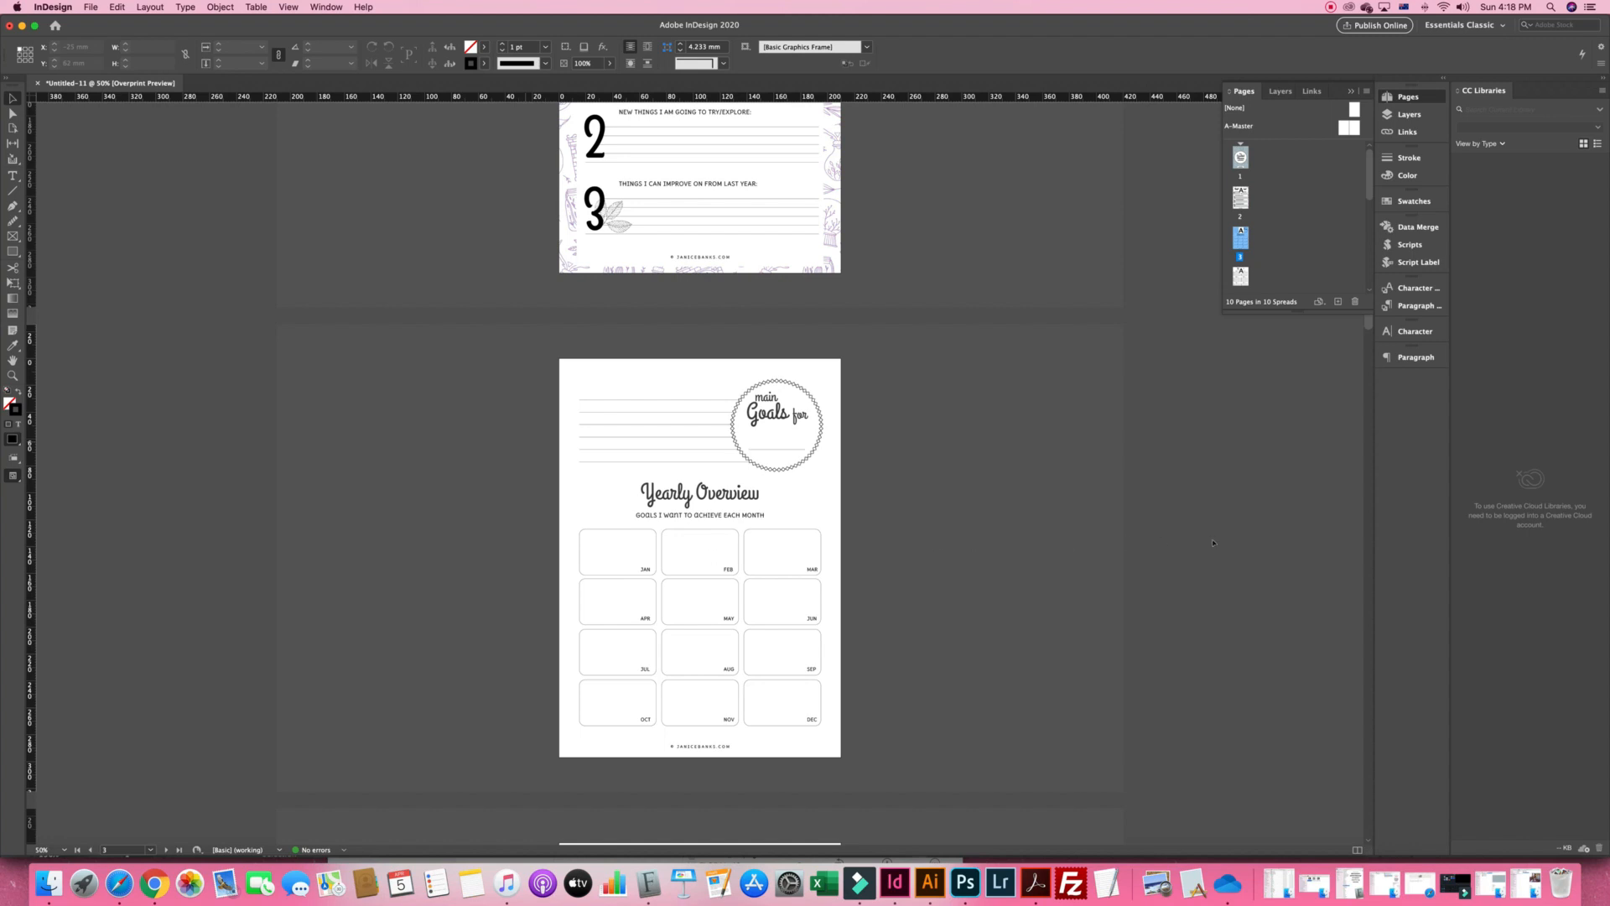
key("super+v")
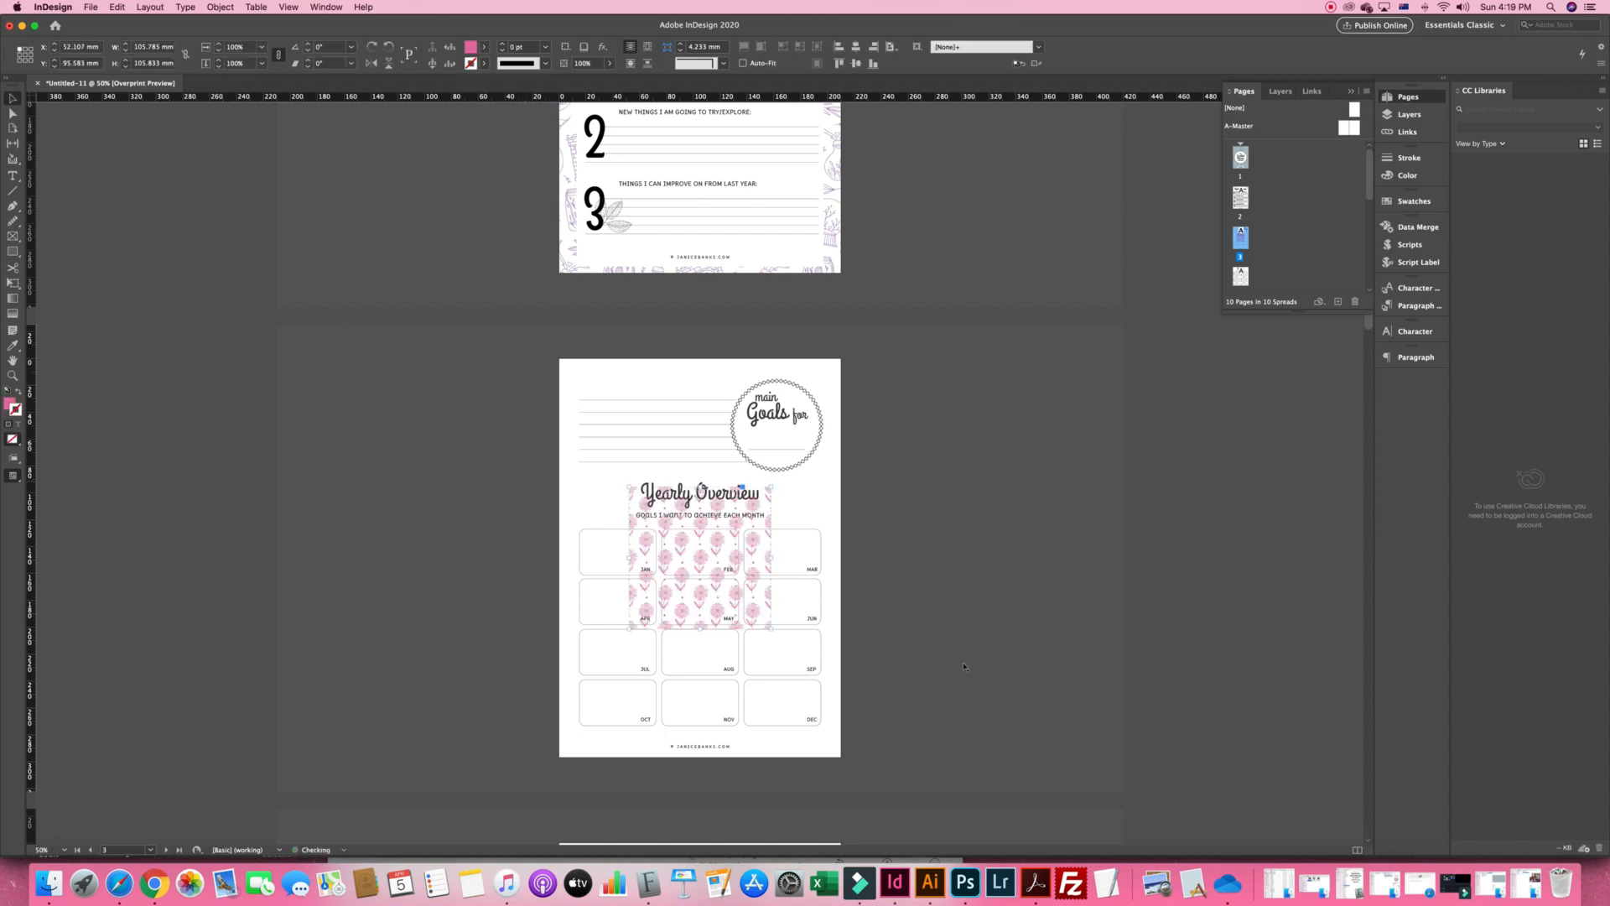
left_click_drag(638, 515, 566, 401)
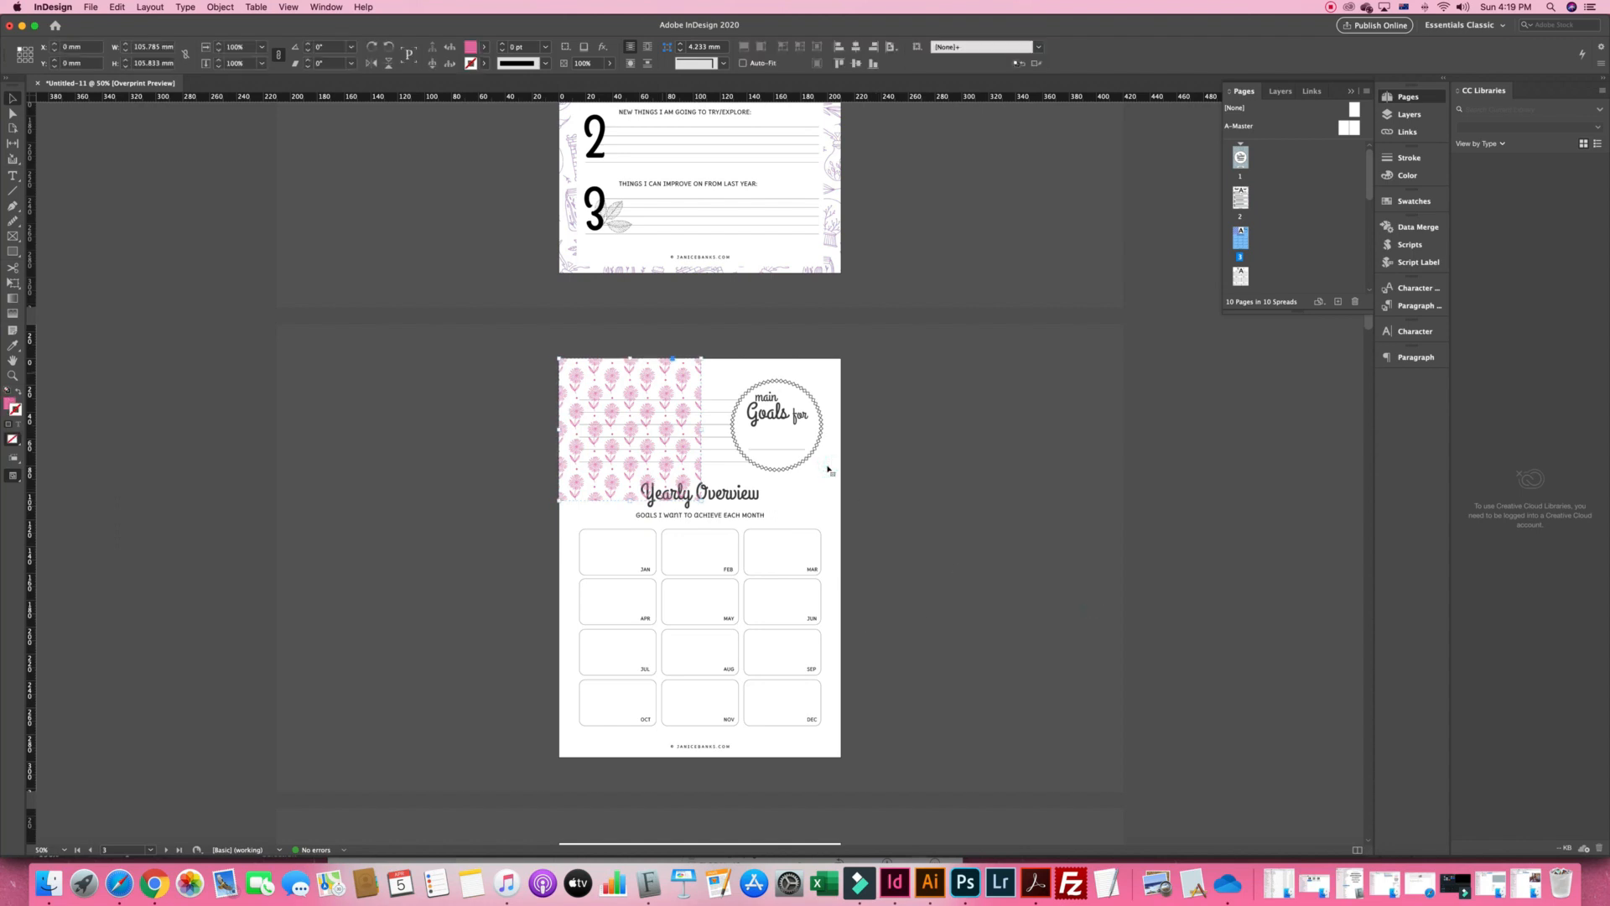
left_click(1200, 473)
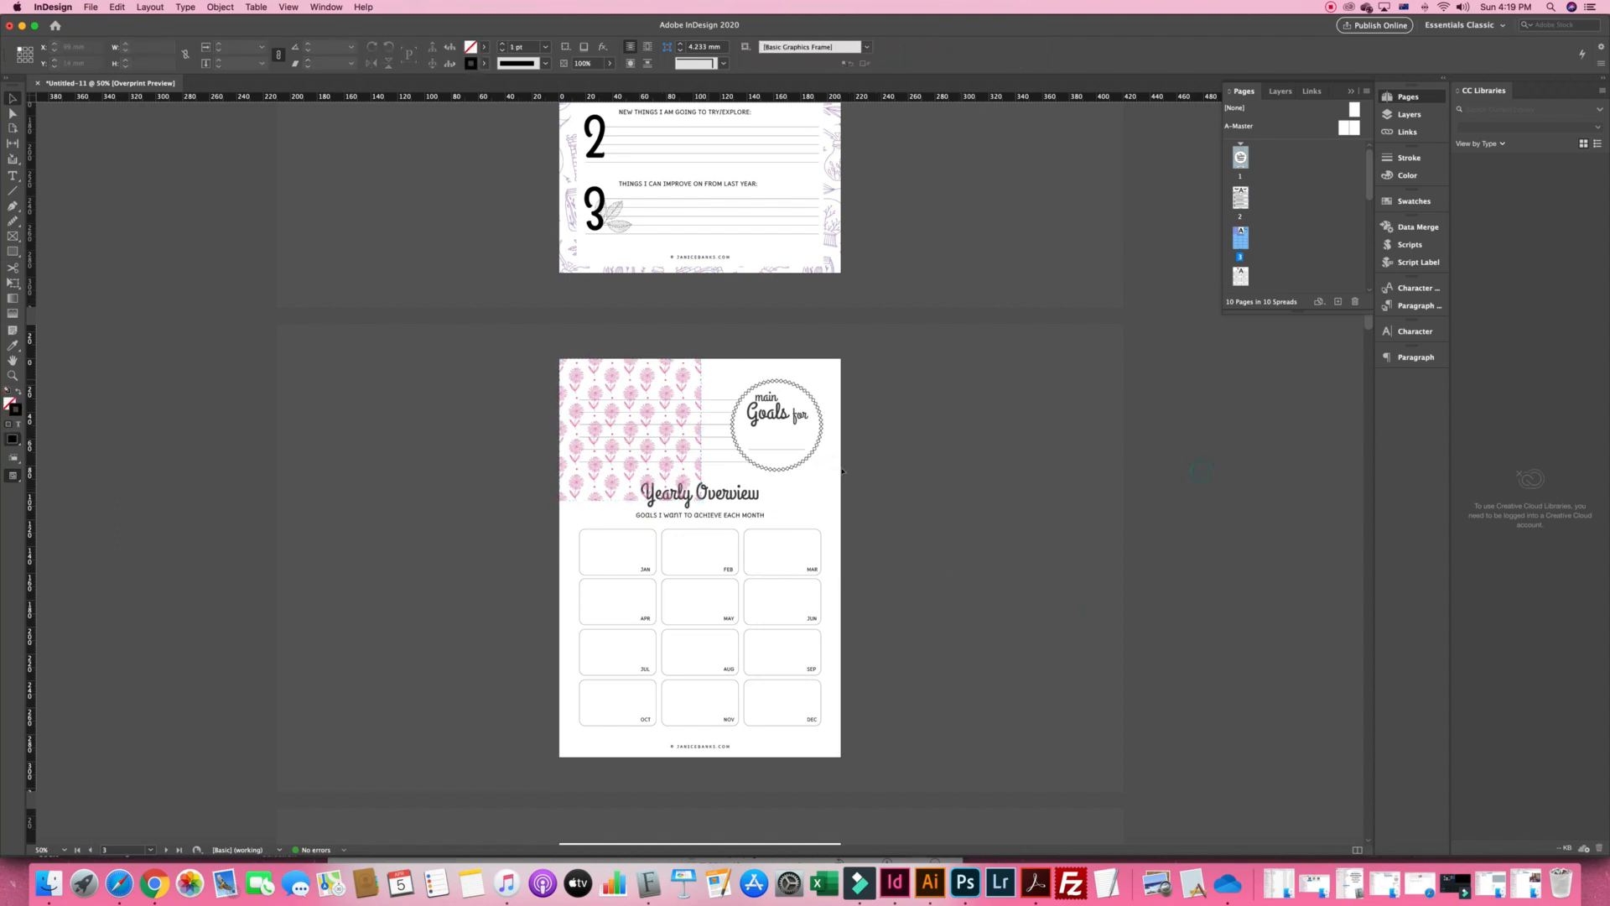
left_click(836, 466)
key("super+z")
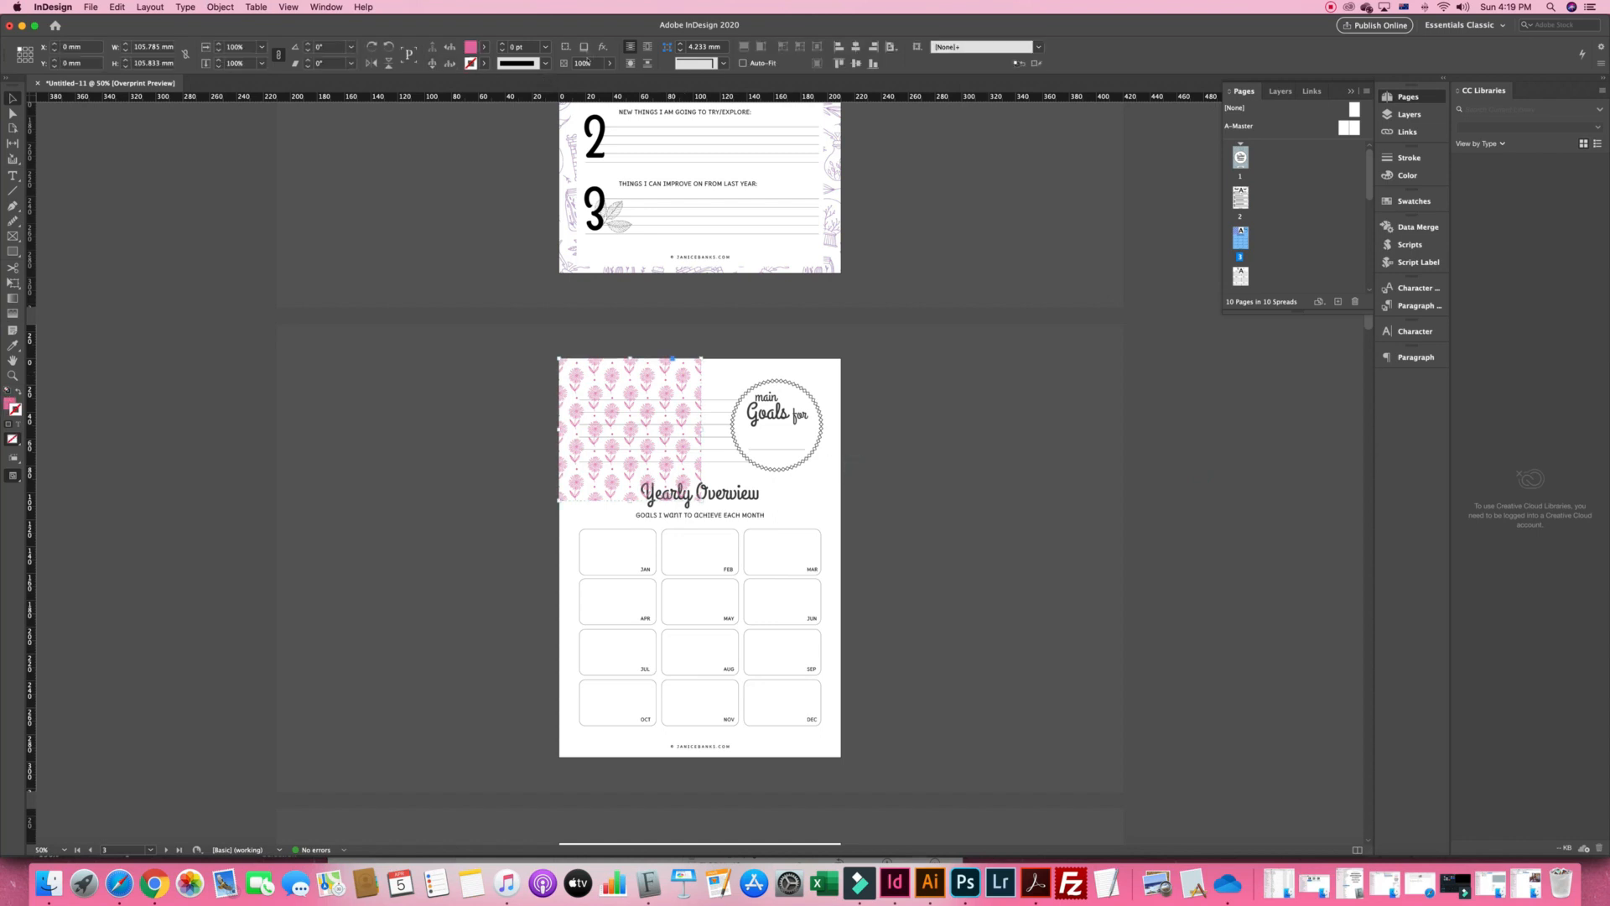
left_click(1040, 314)
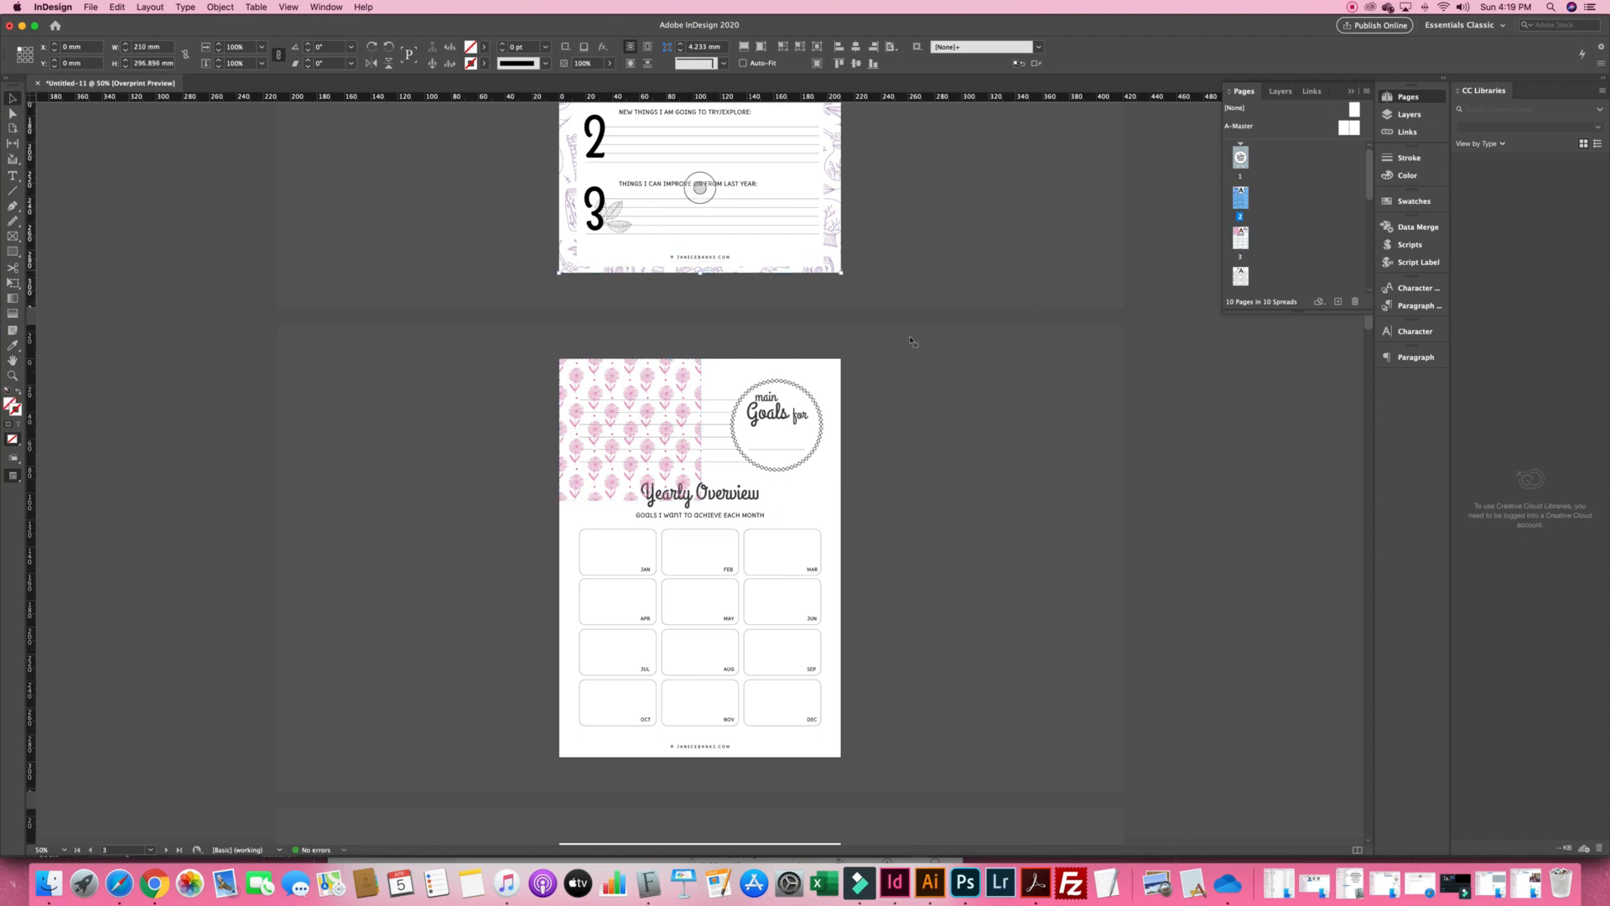
left_click(826, 474)
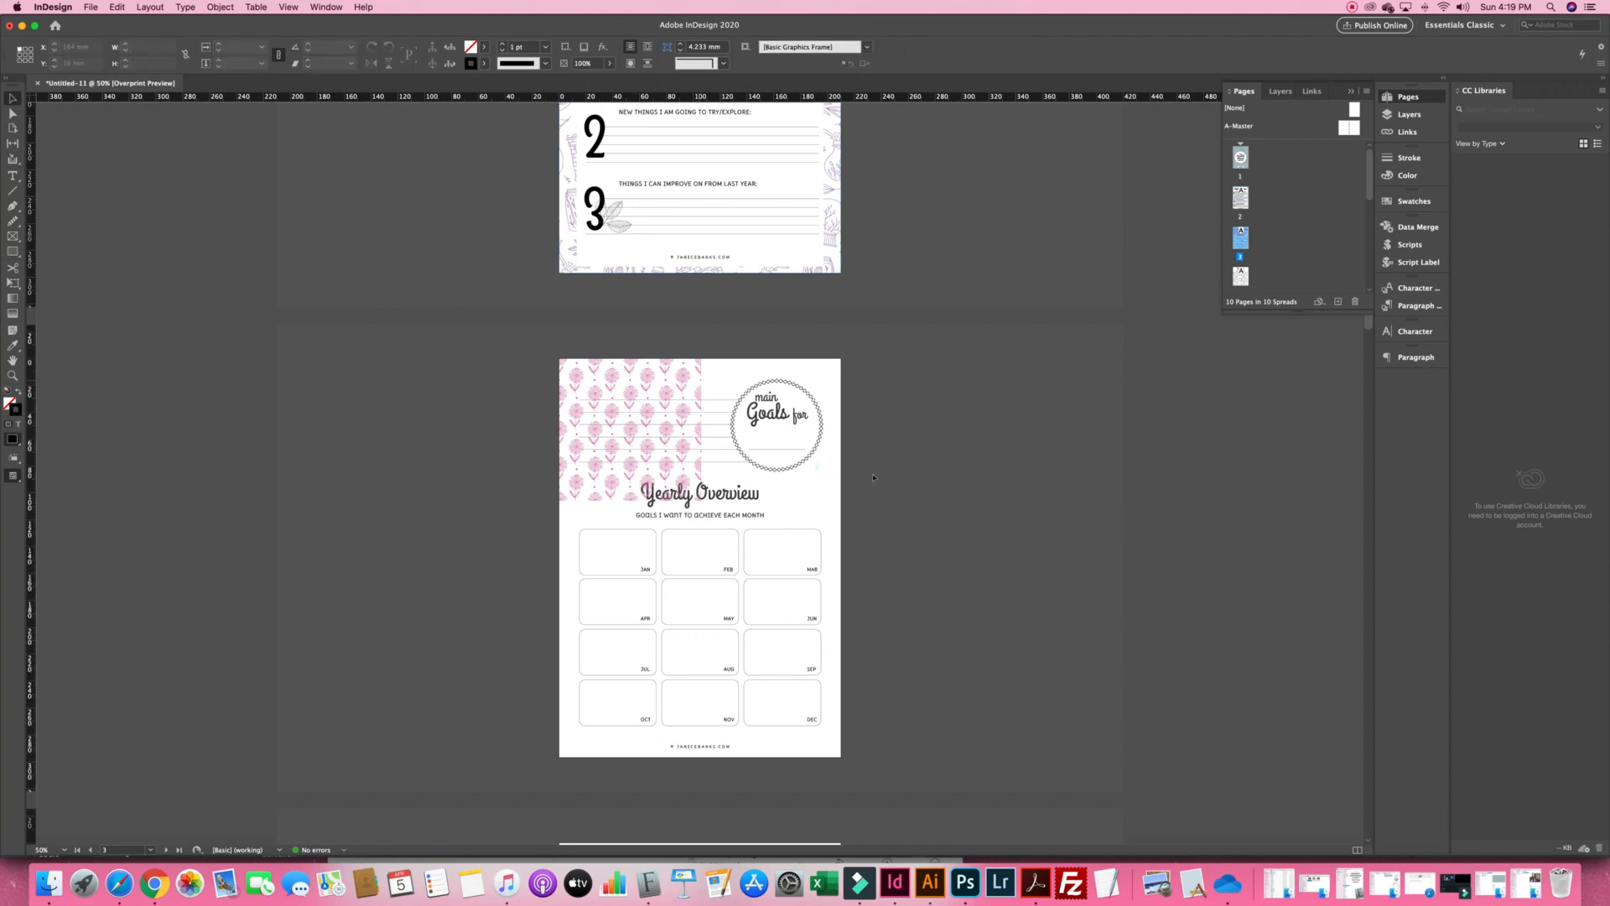
Select the pasted floral pattern on the Yearly Overview page and inspect its fill swatch
key("super+equal")
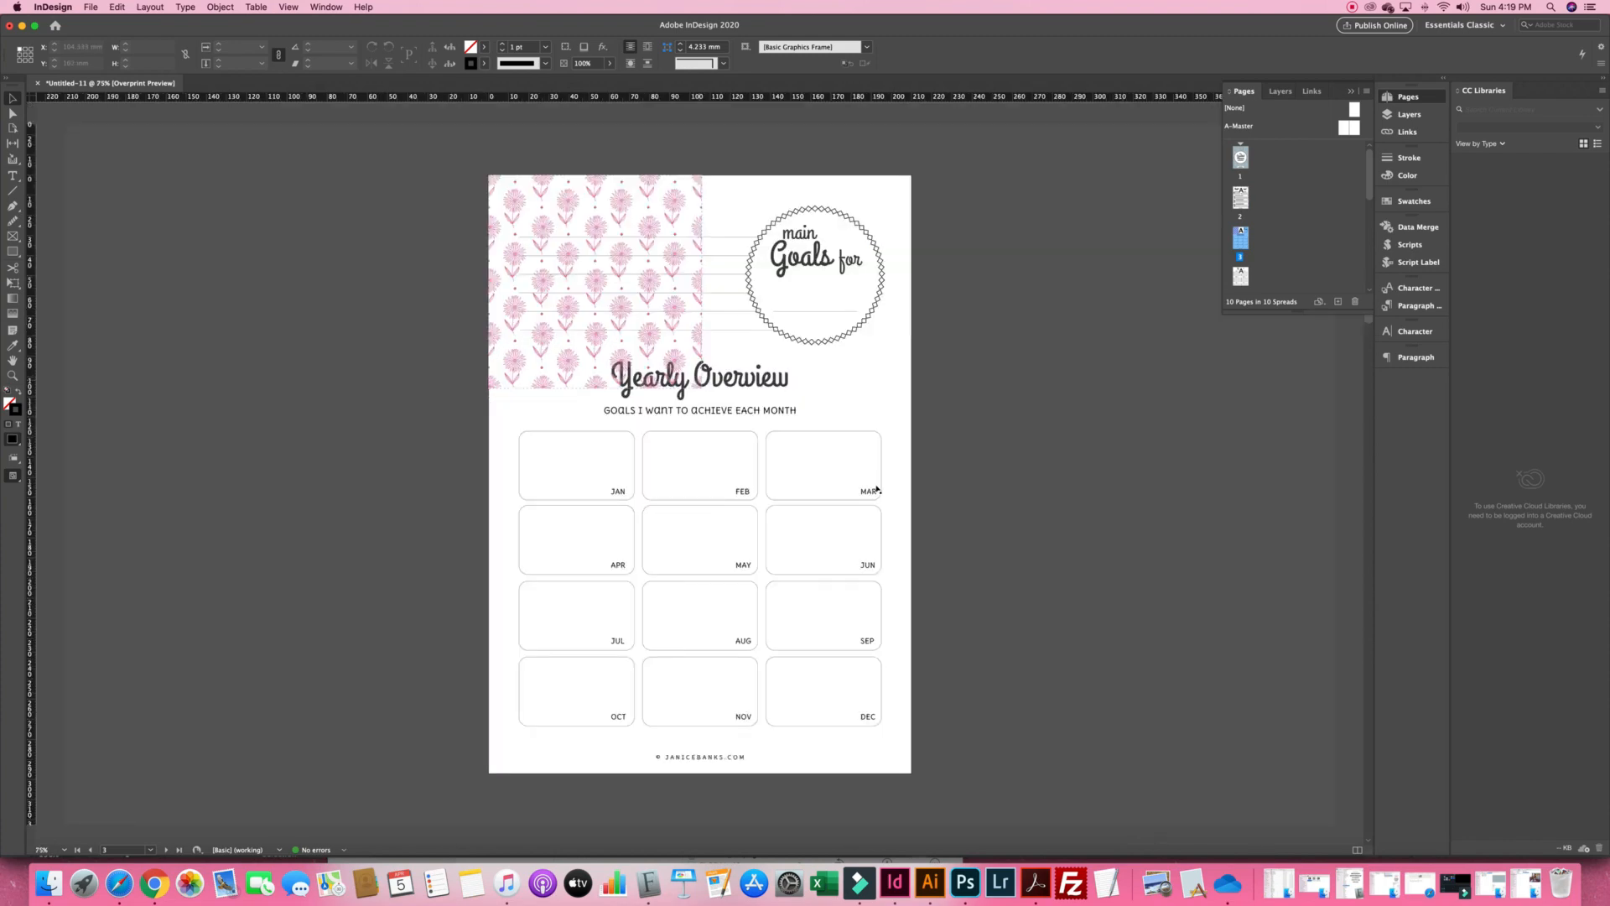
key("super+equal")
key("super+equal")
key("super+equal")
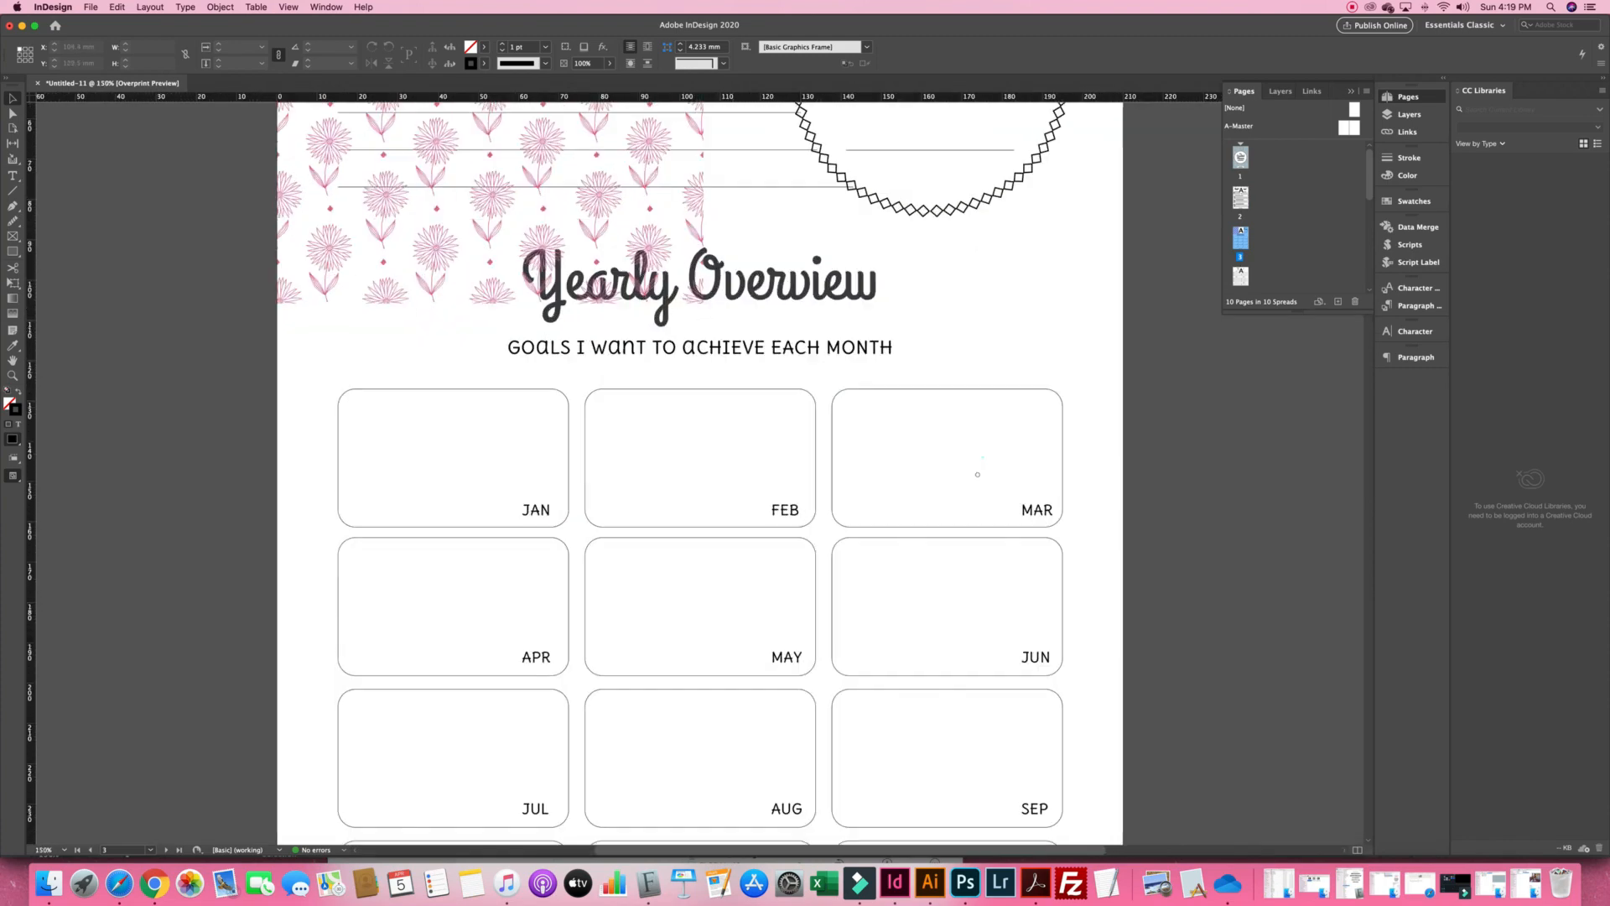
scroll(979, 457, "up", 3)
left_click_drag(1037, 353, 973, 551)
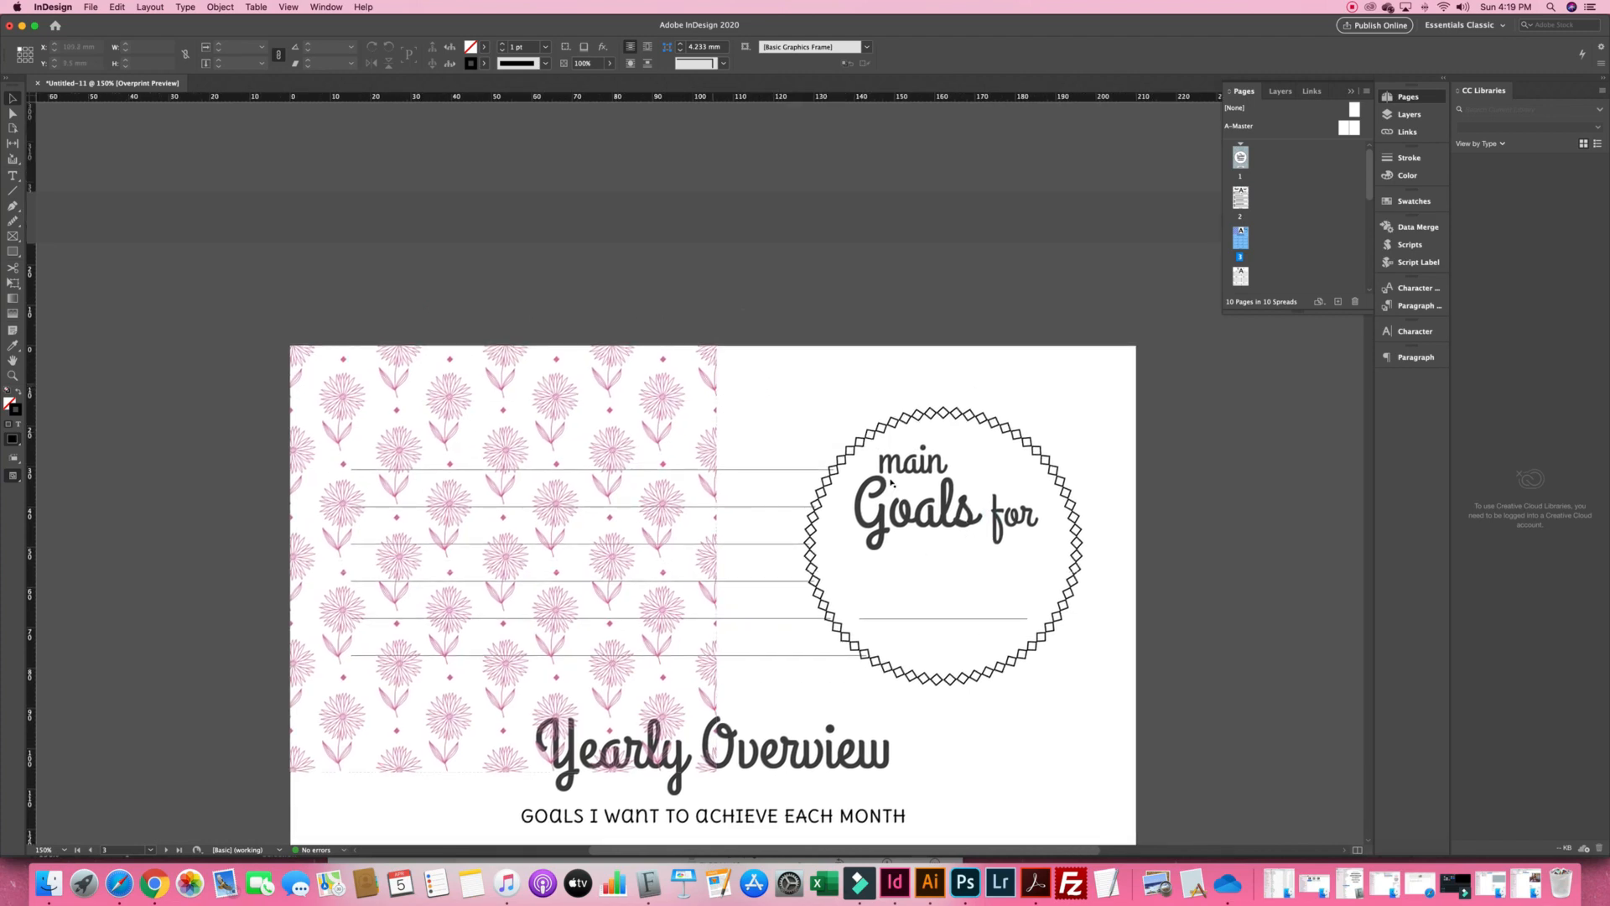
left_click_drag(715, 384, 891, 481)
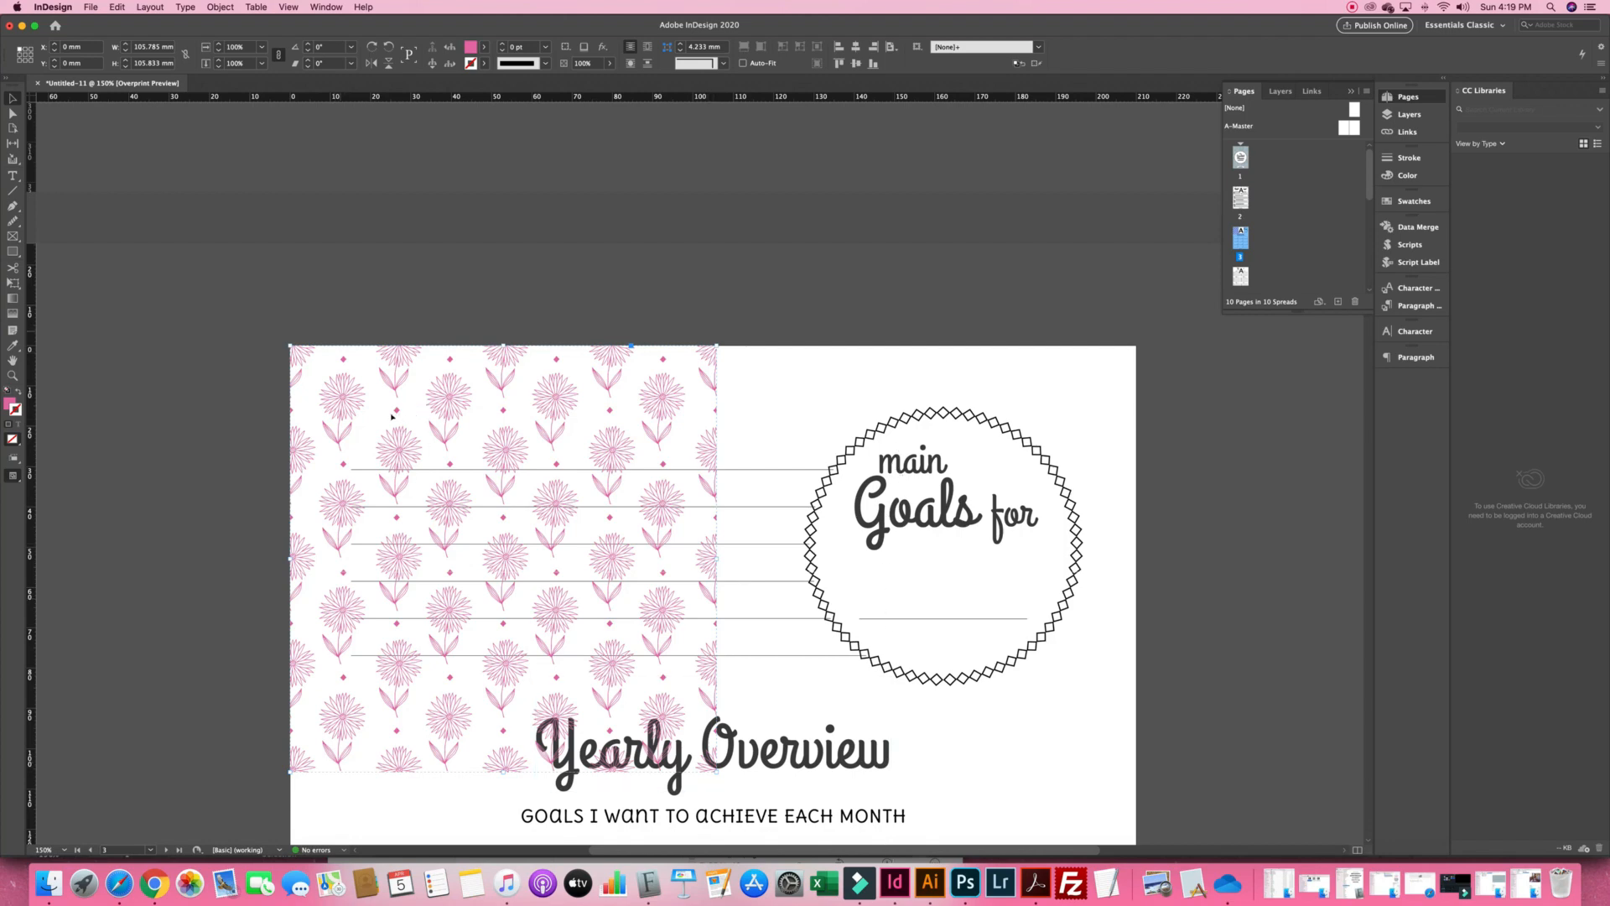
left_click(484, 48)
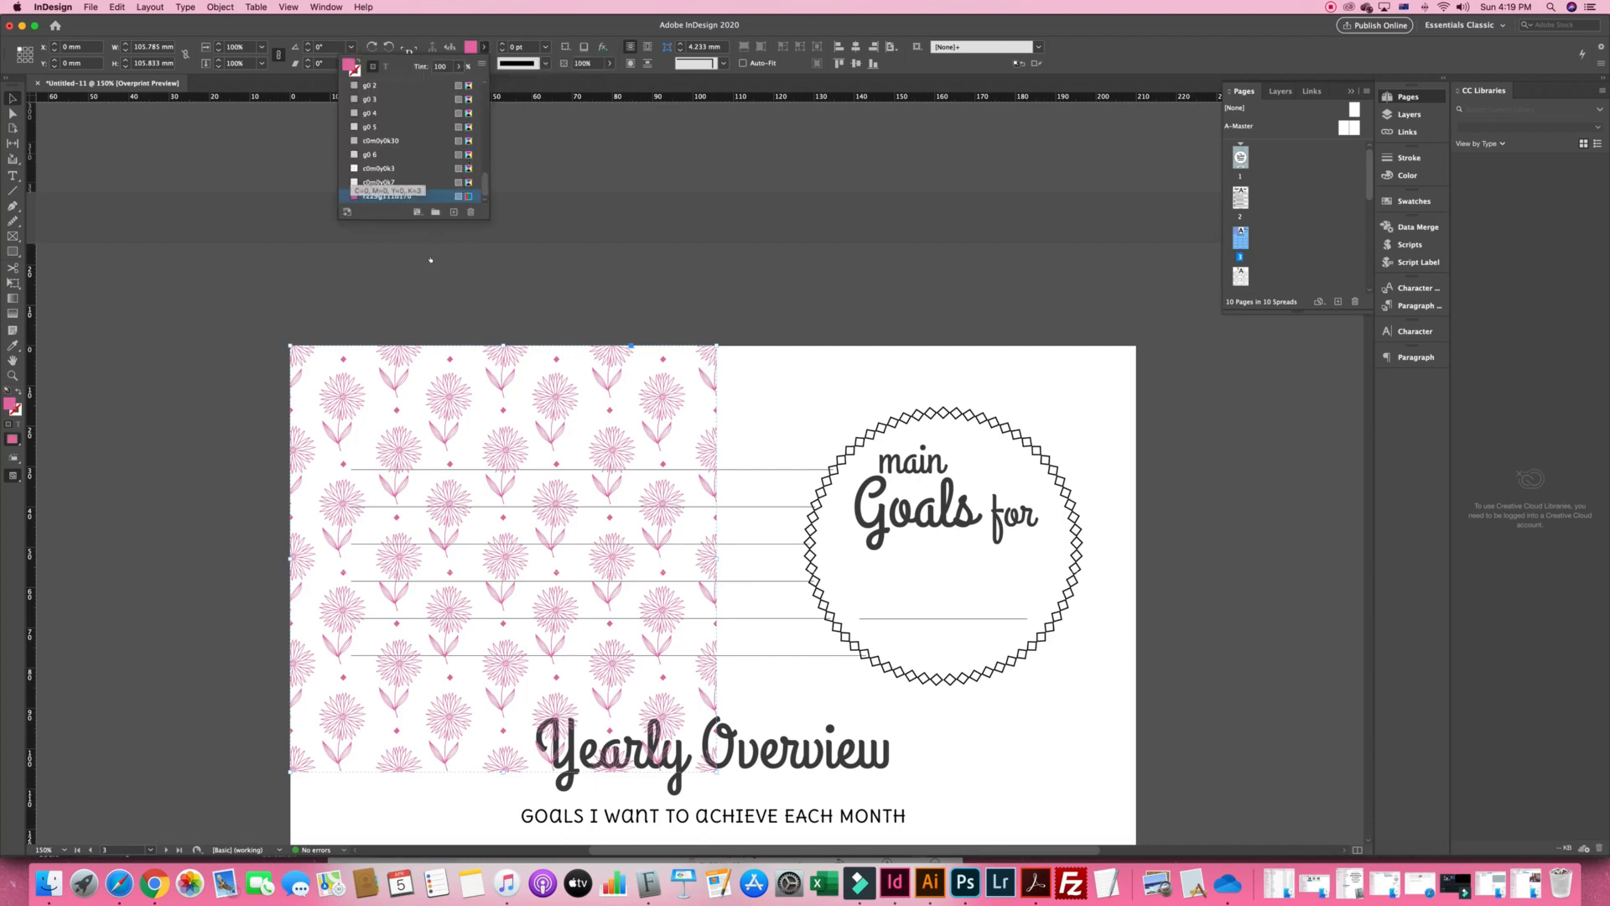
left_click(793, 378)
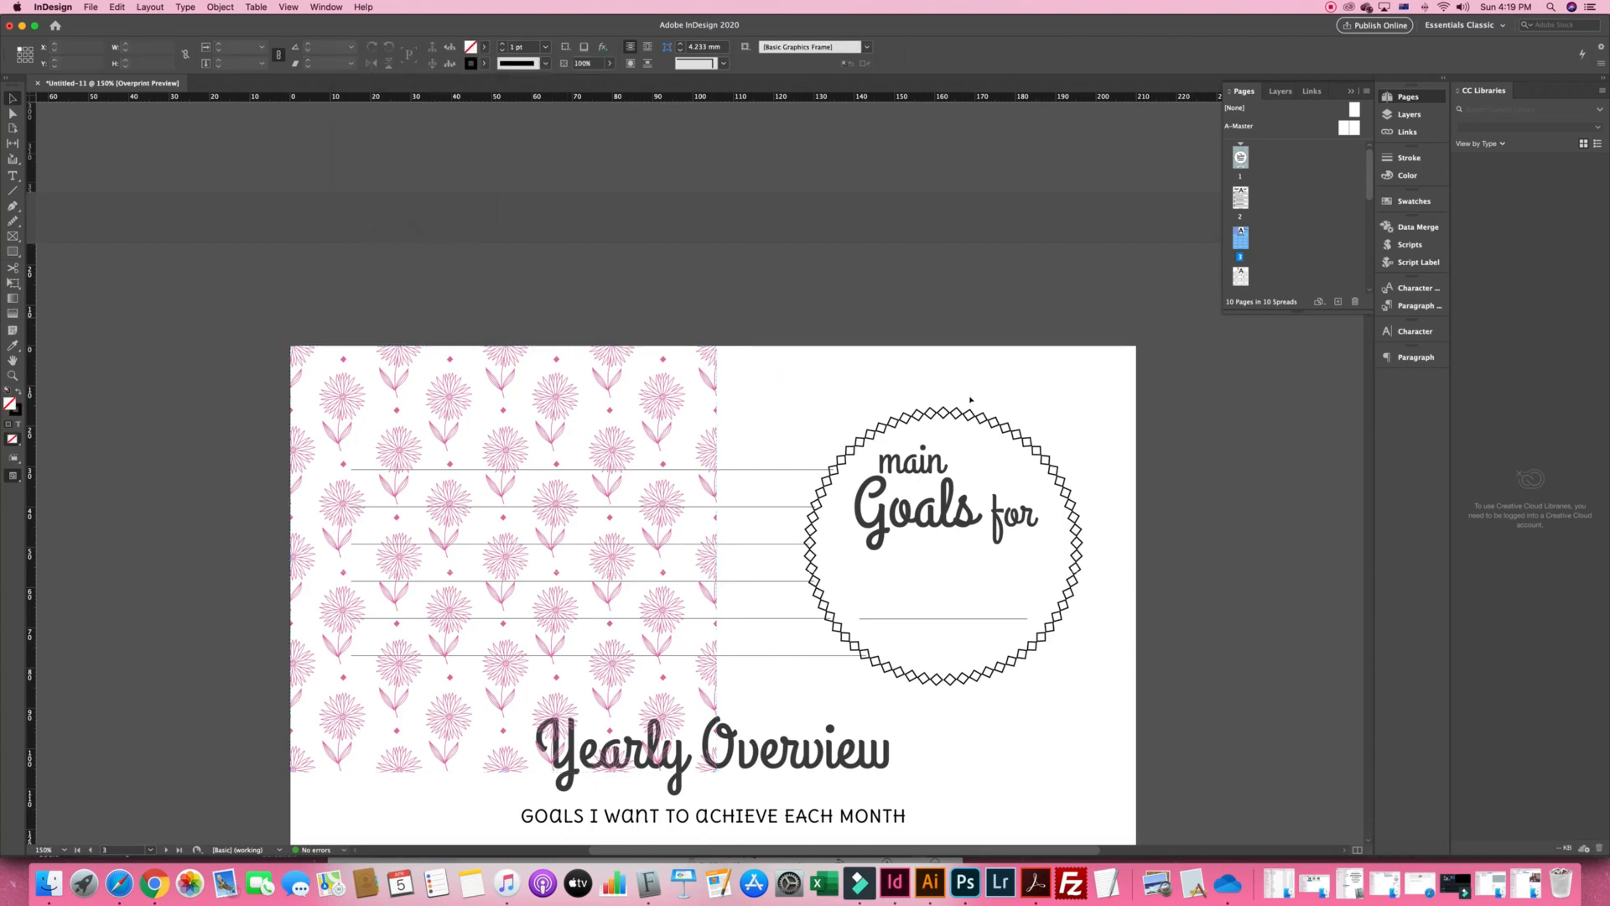
Give the background pattern frame on page 2 a [Black] fill and a yellow C=0 M=0 Y=100 K=0 stroke
scroll(970, 400, "up", 5)
scroll(970, 400, "up", 5)
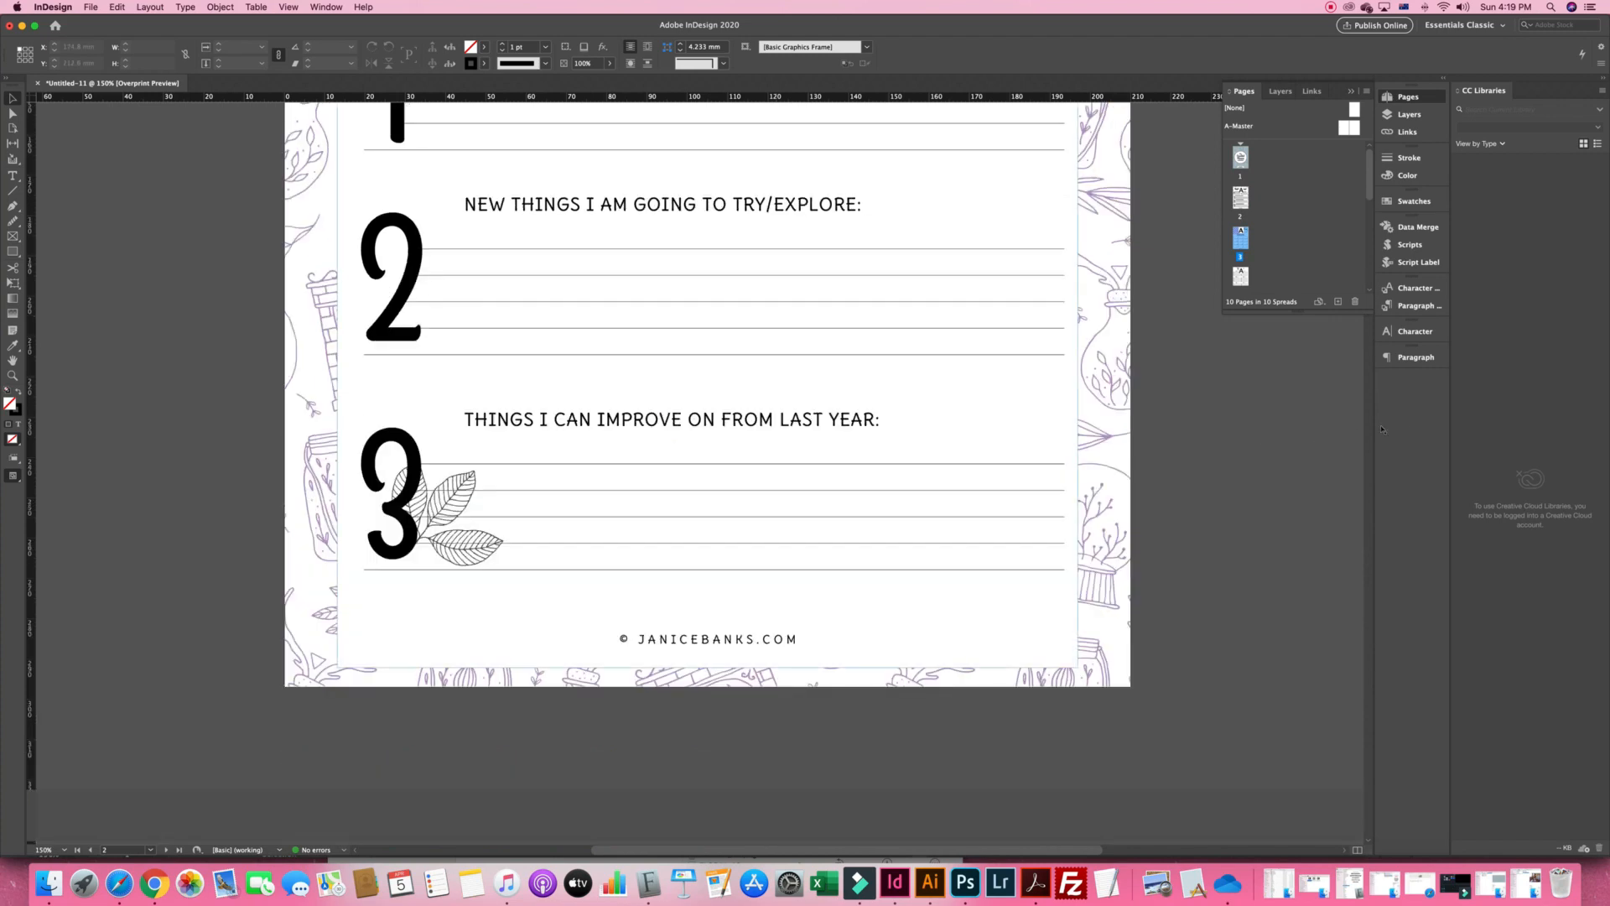
left_click(707, 394)
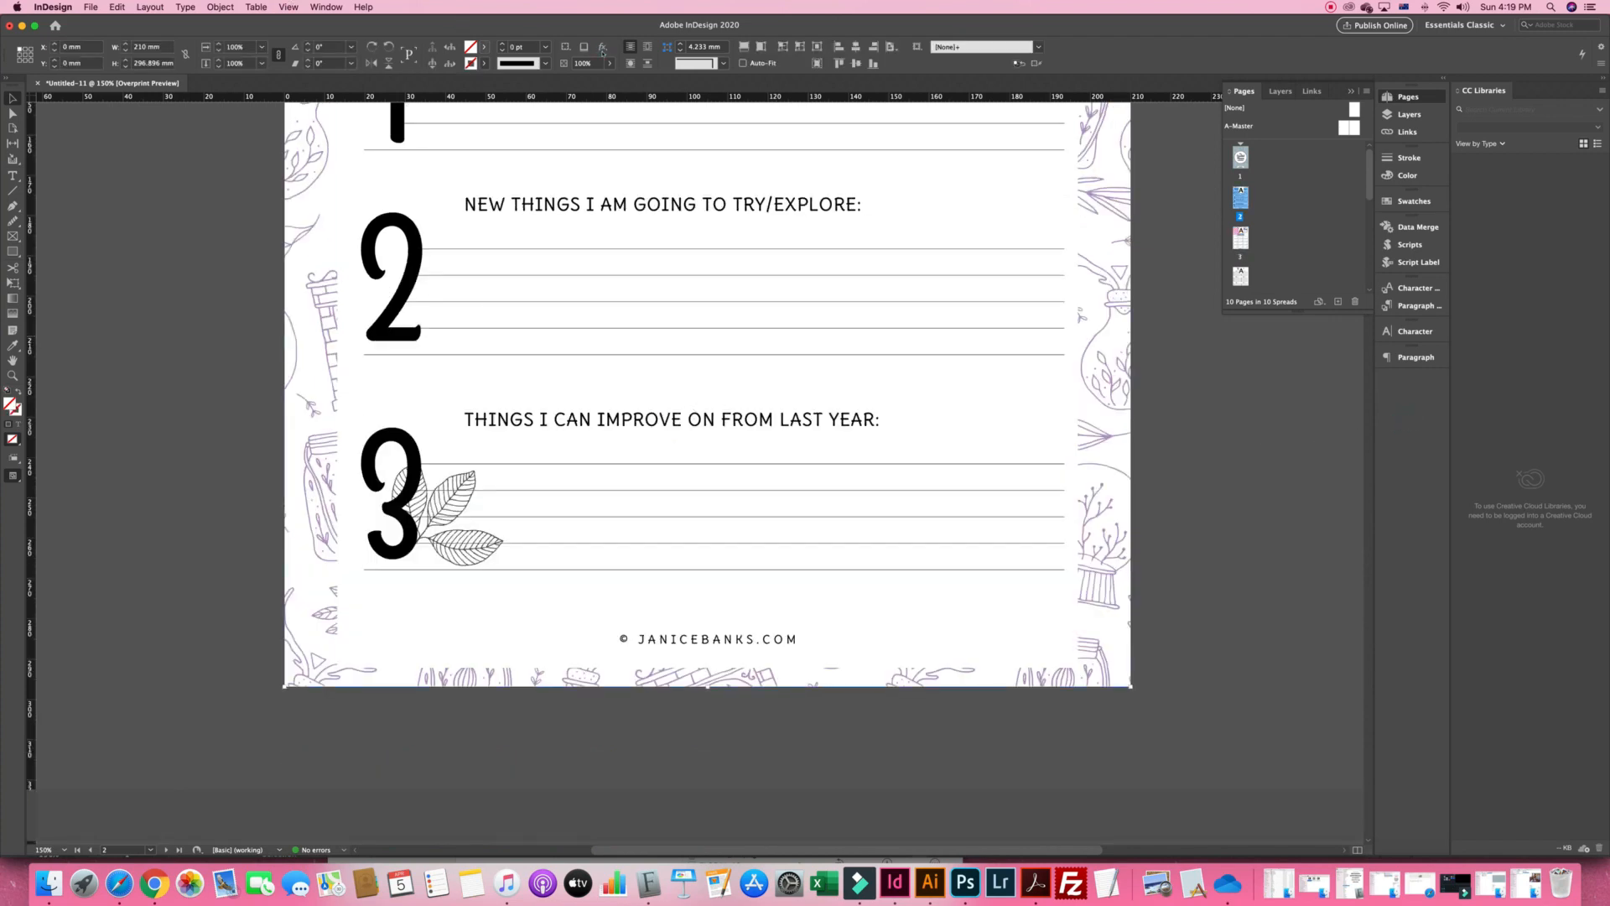
left_click(484, 47)
left_click(476, 158)
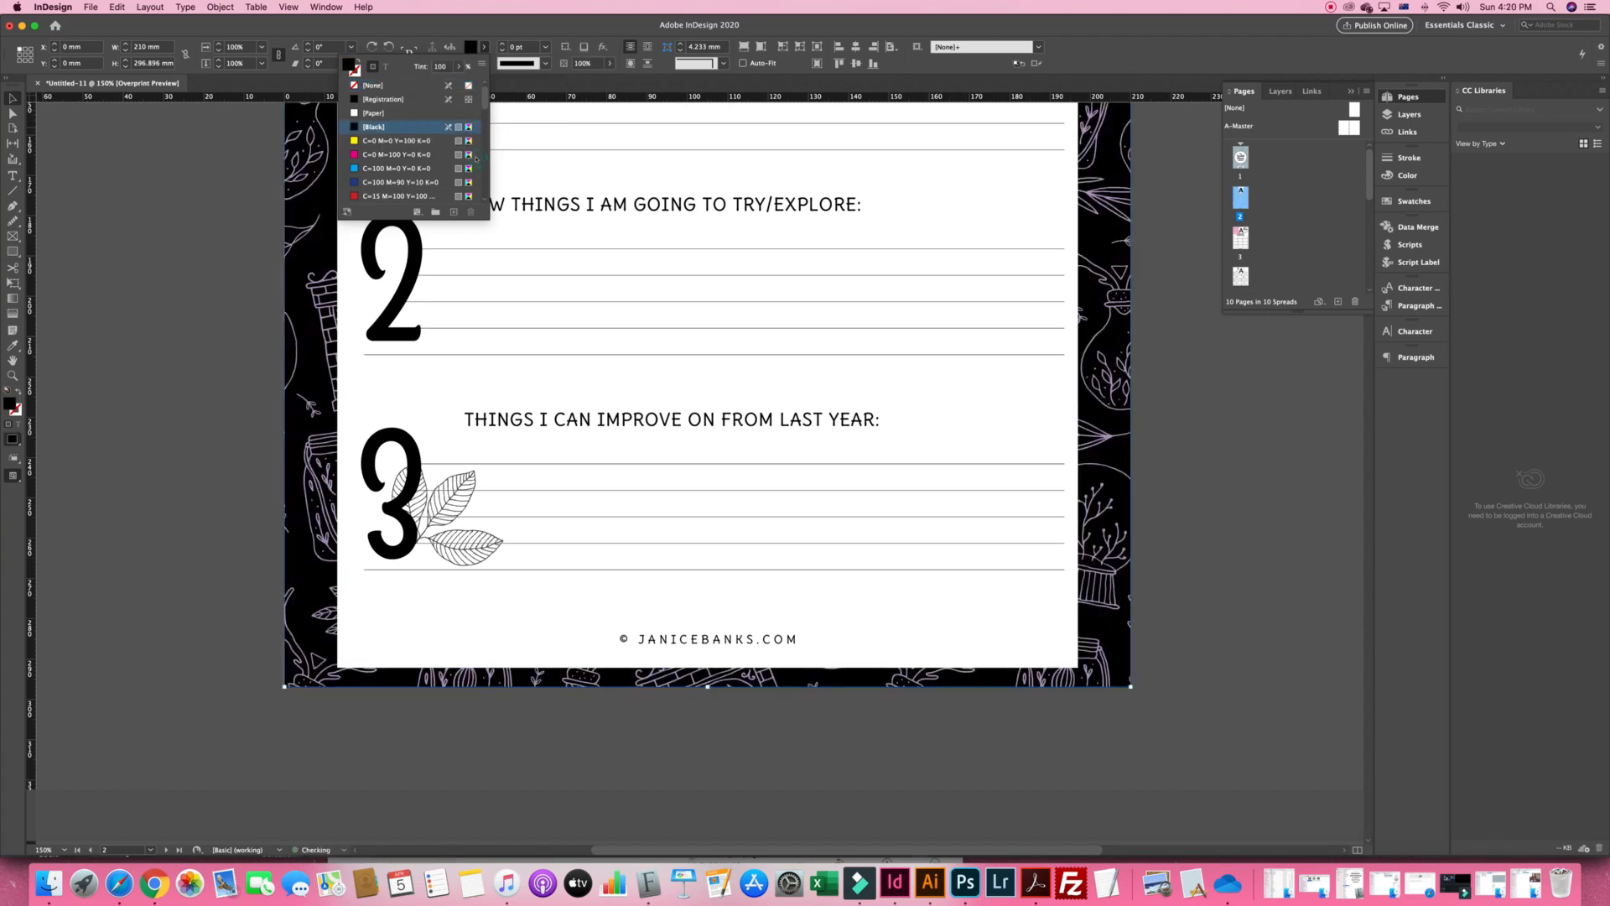
left_click(384, 141)
left_click(1192, 284)
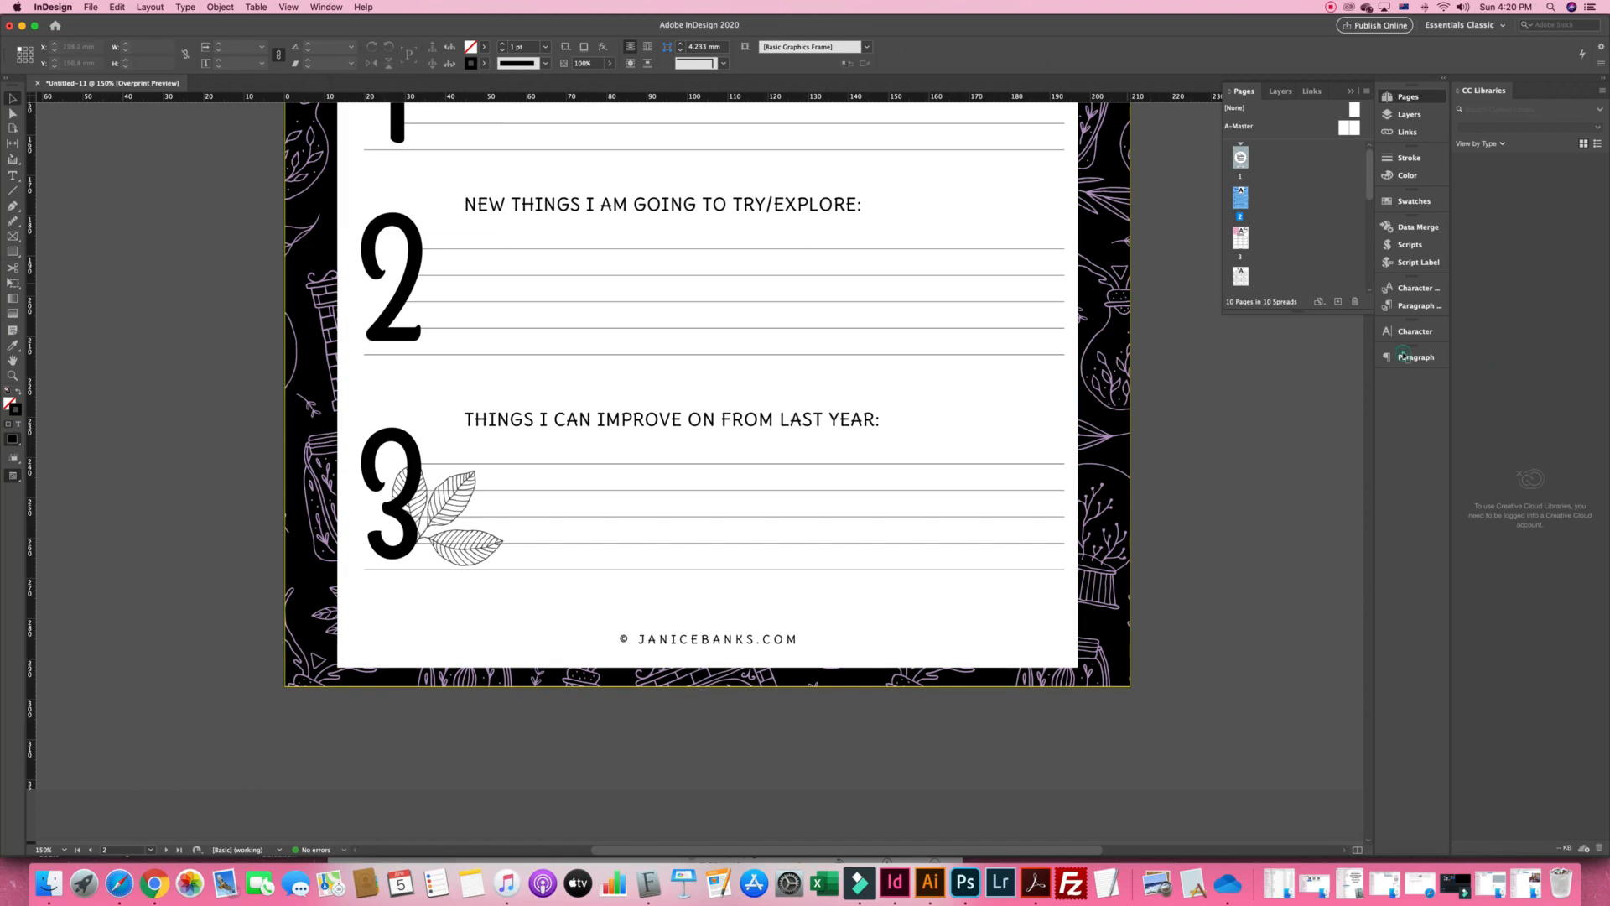
Try a C=0 M=100 Y=0 K=0 magenta fill and a C=100 M=0 Y=0 K=0 cyan stroke on page 2's background pattern frame
left_click(707, 394)
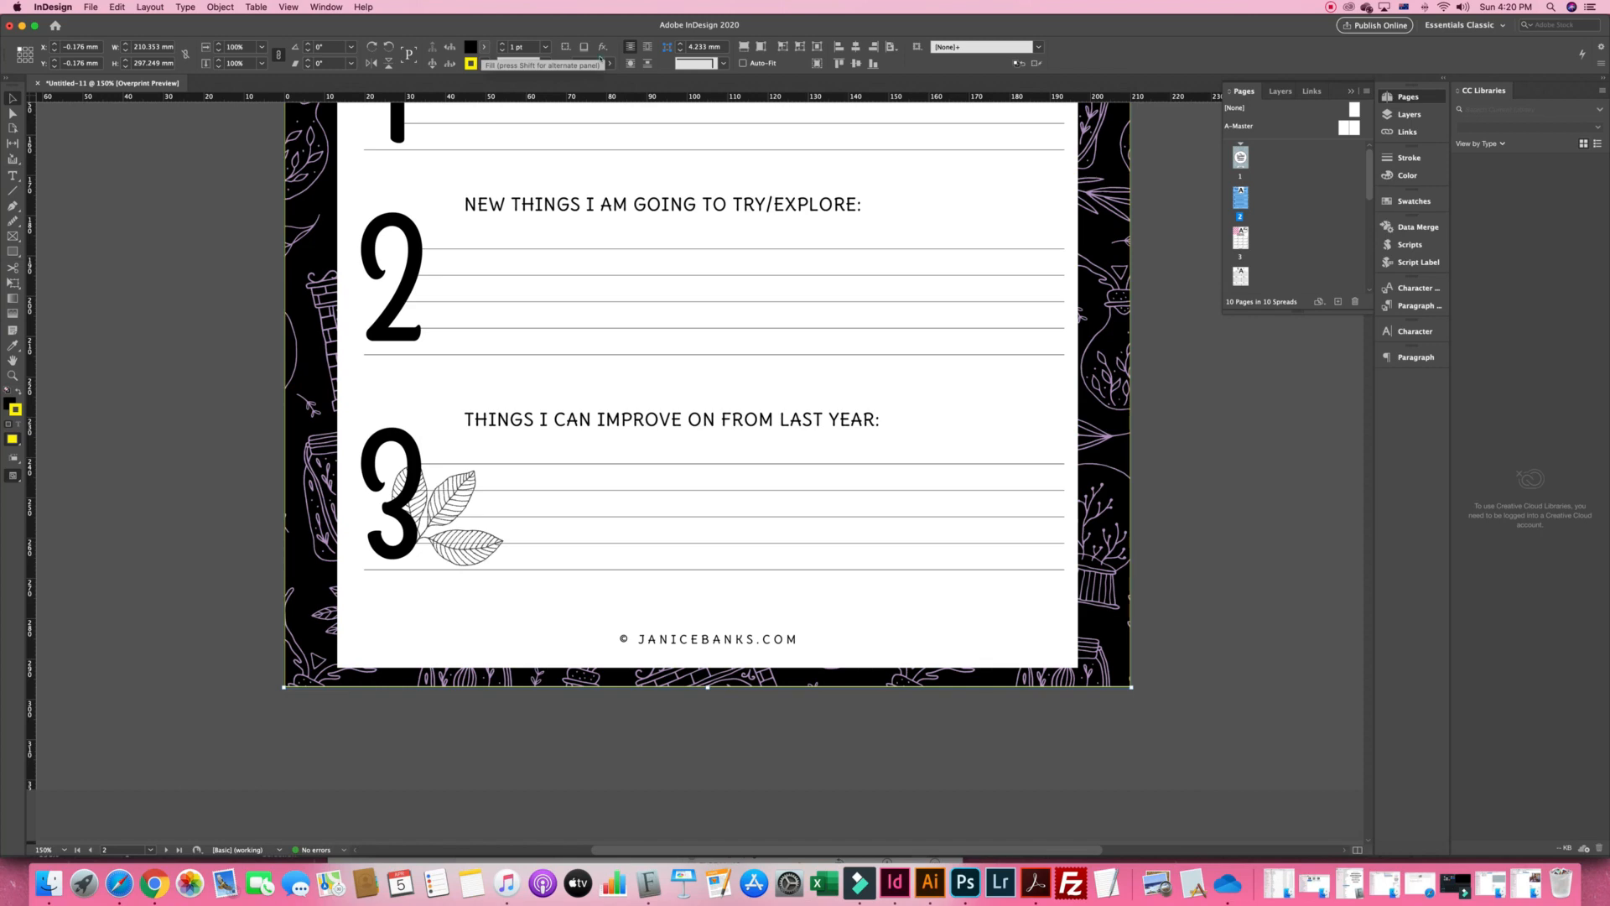
left_click(472, 63)
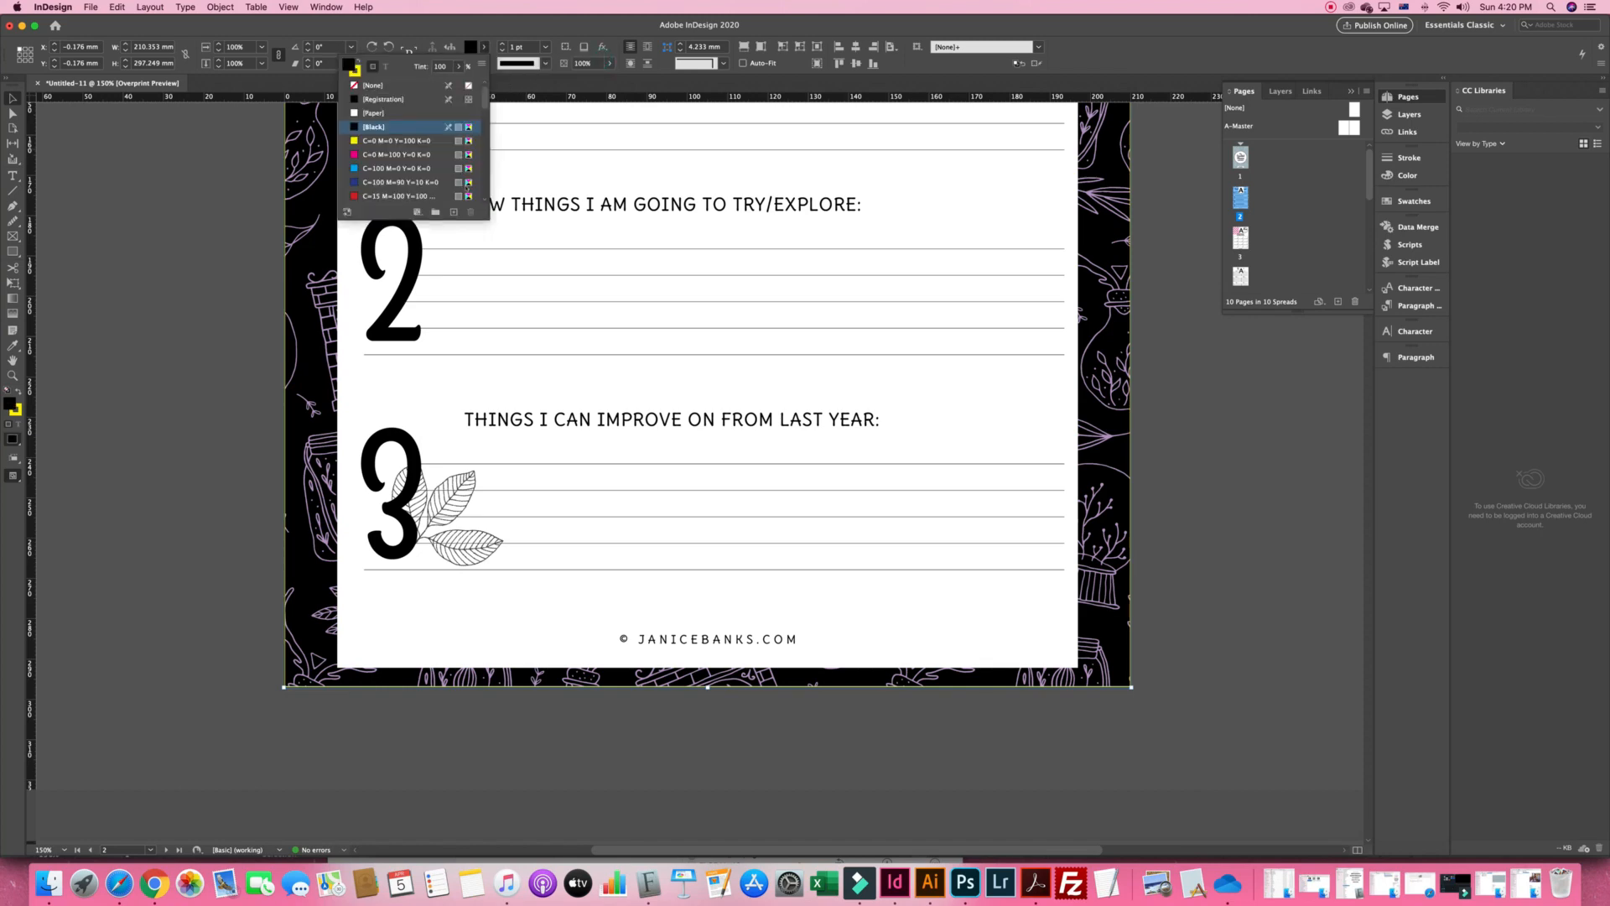
left_click(374, 155)
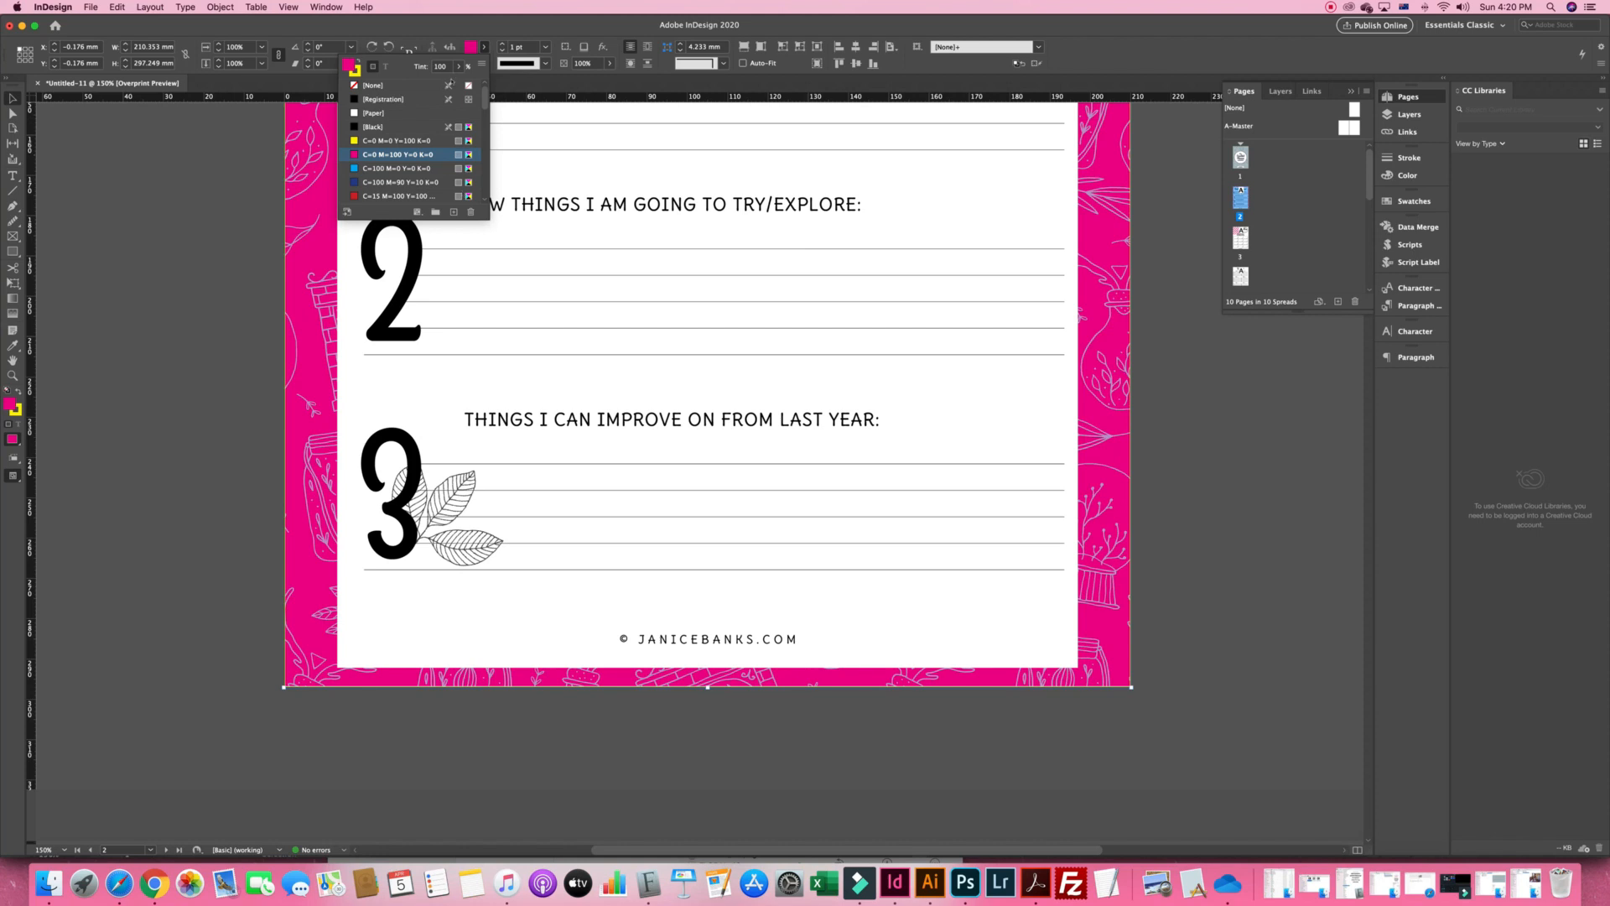
key("x")
key("Down")
key("Down")
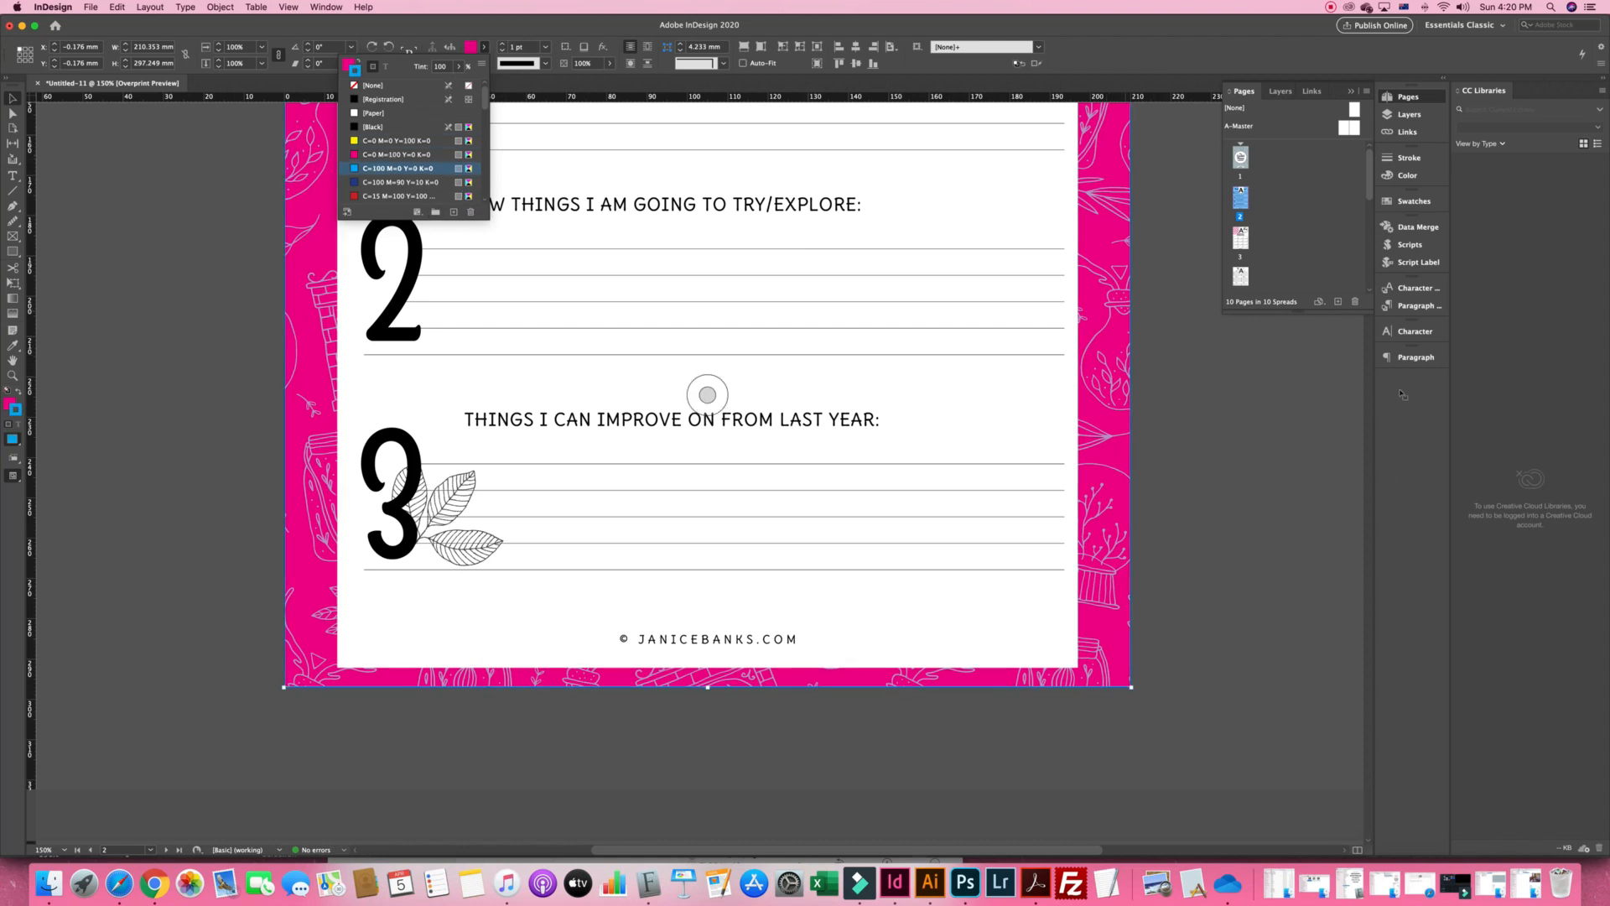
Set both the stroke and the fill of page 2's background pattern frame to [None]
left_click(435, 81)
left_click(435, 80)
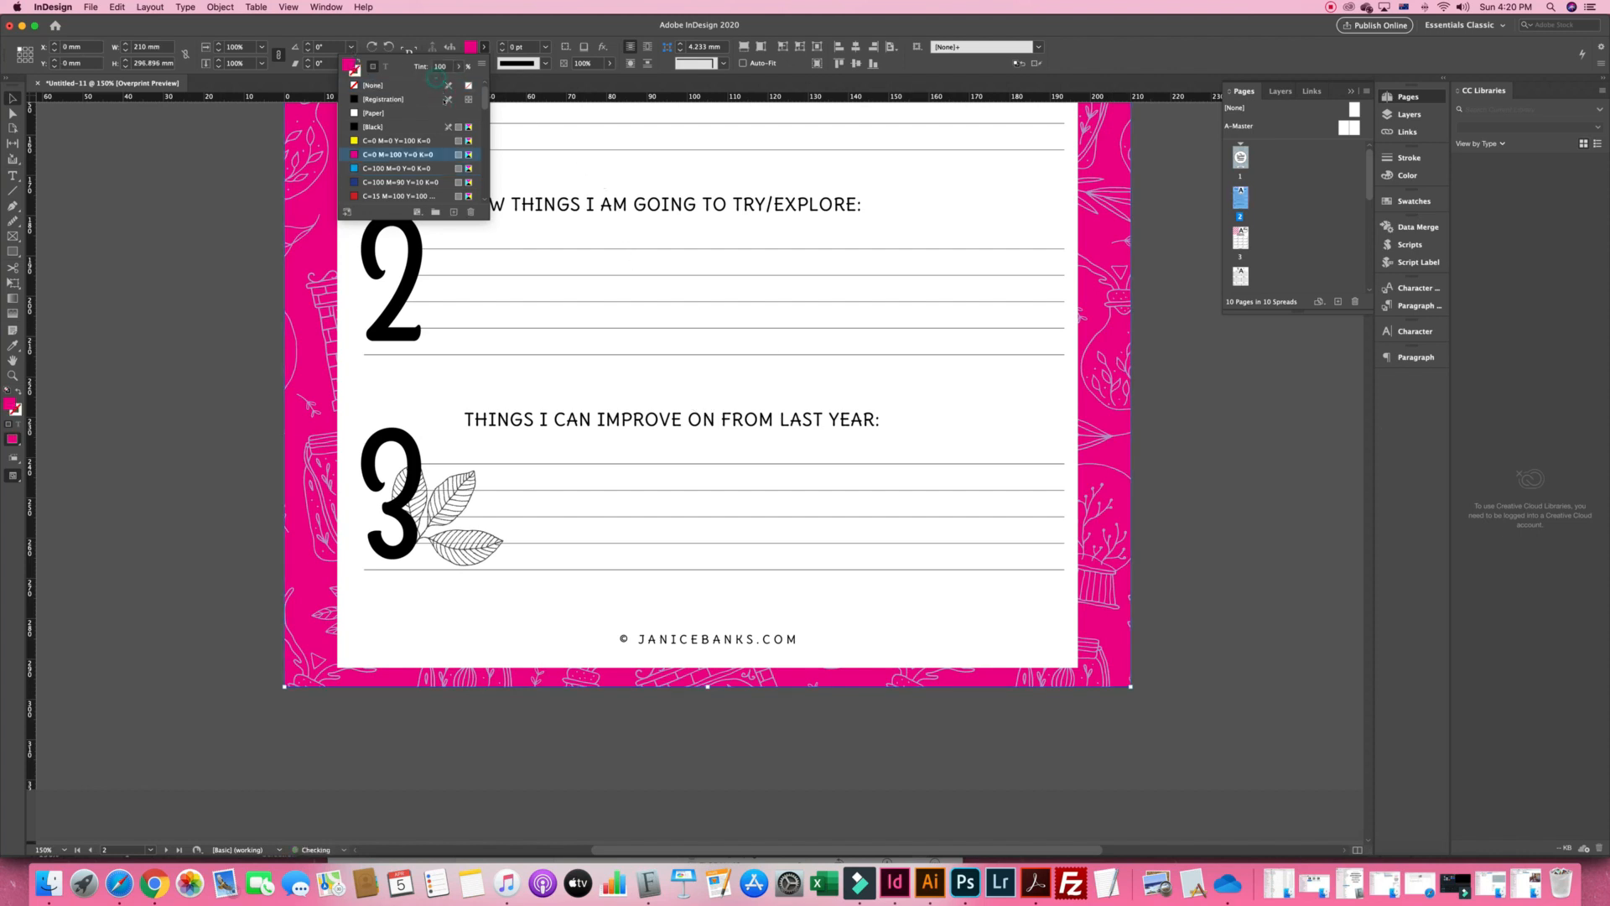
left_click(442, 85)
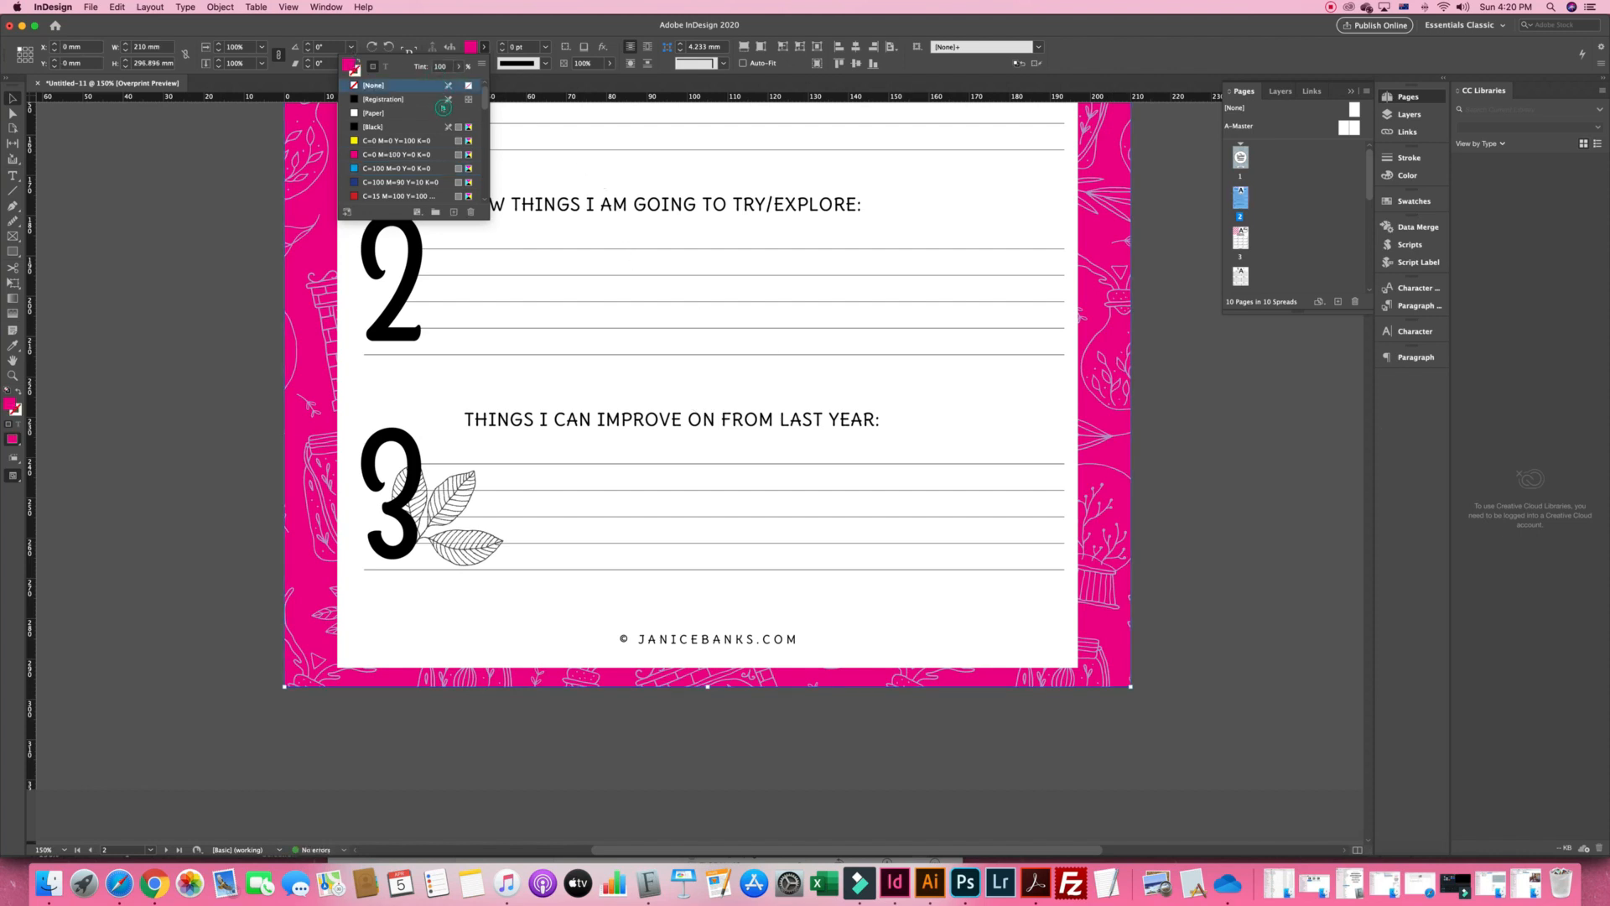
left_click(301, 411)
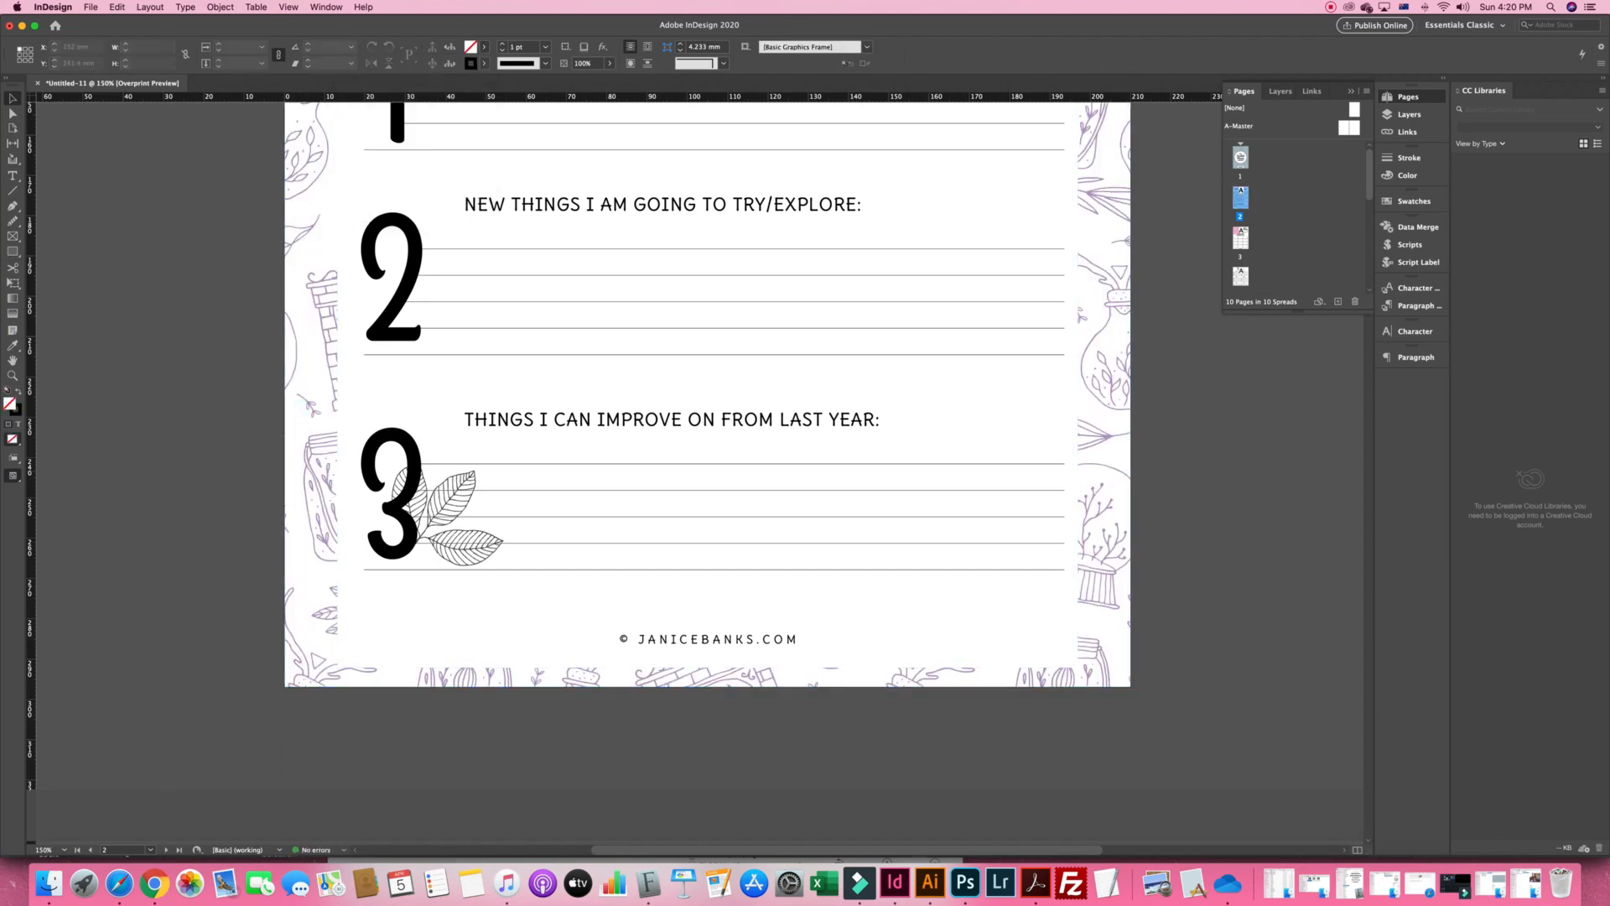
Enlarge the floral pattern on the Yearly Overview page proportionally to about 297 × 297 mm so it spans the page height
scroll(708, 470, "down", 5)
scroll(708, 470, "down", 10)
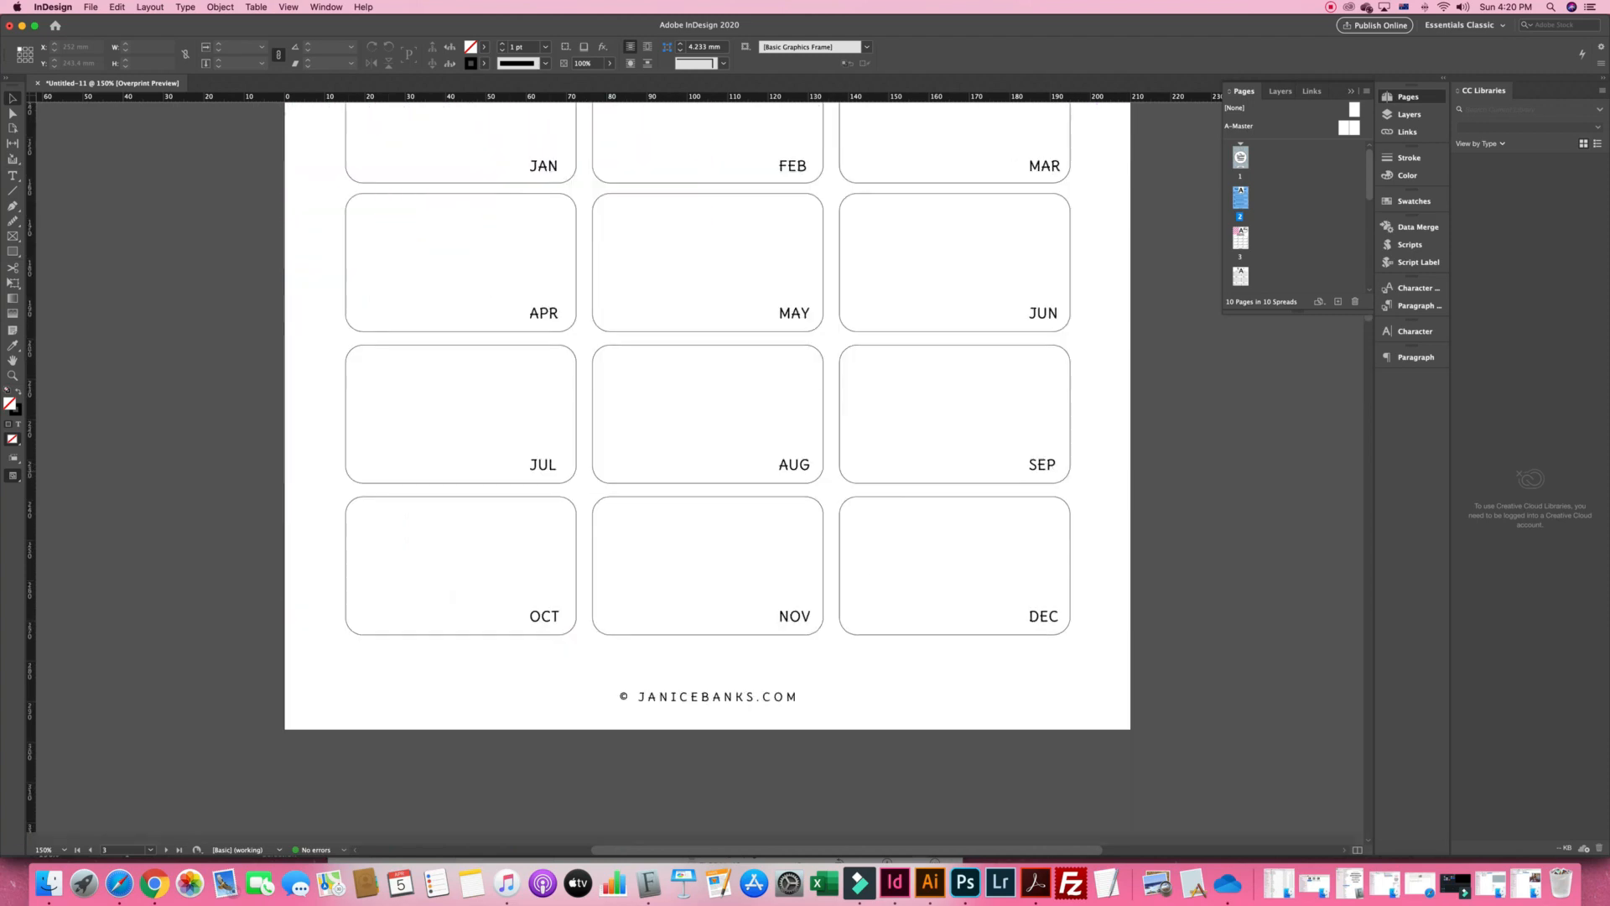
scroll(709, 469, "down", 6)
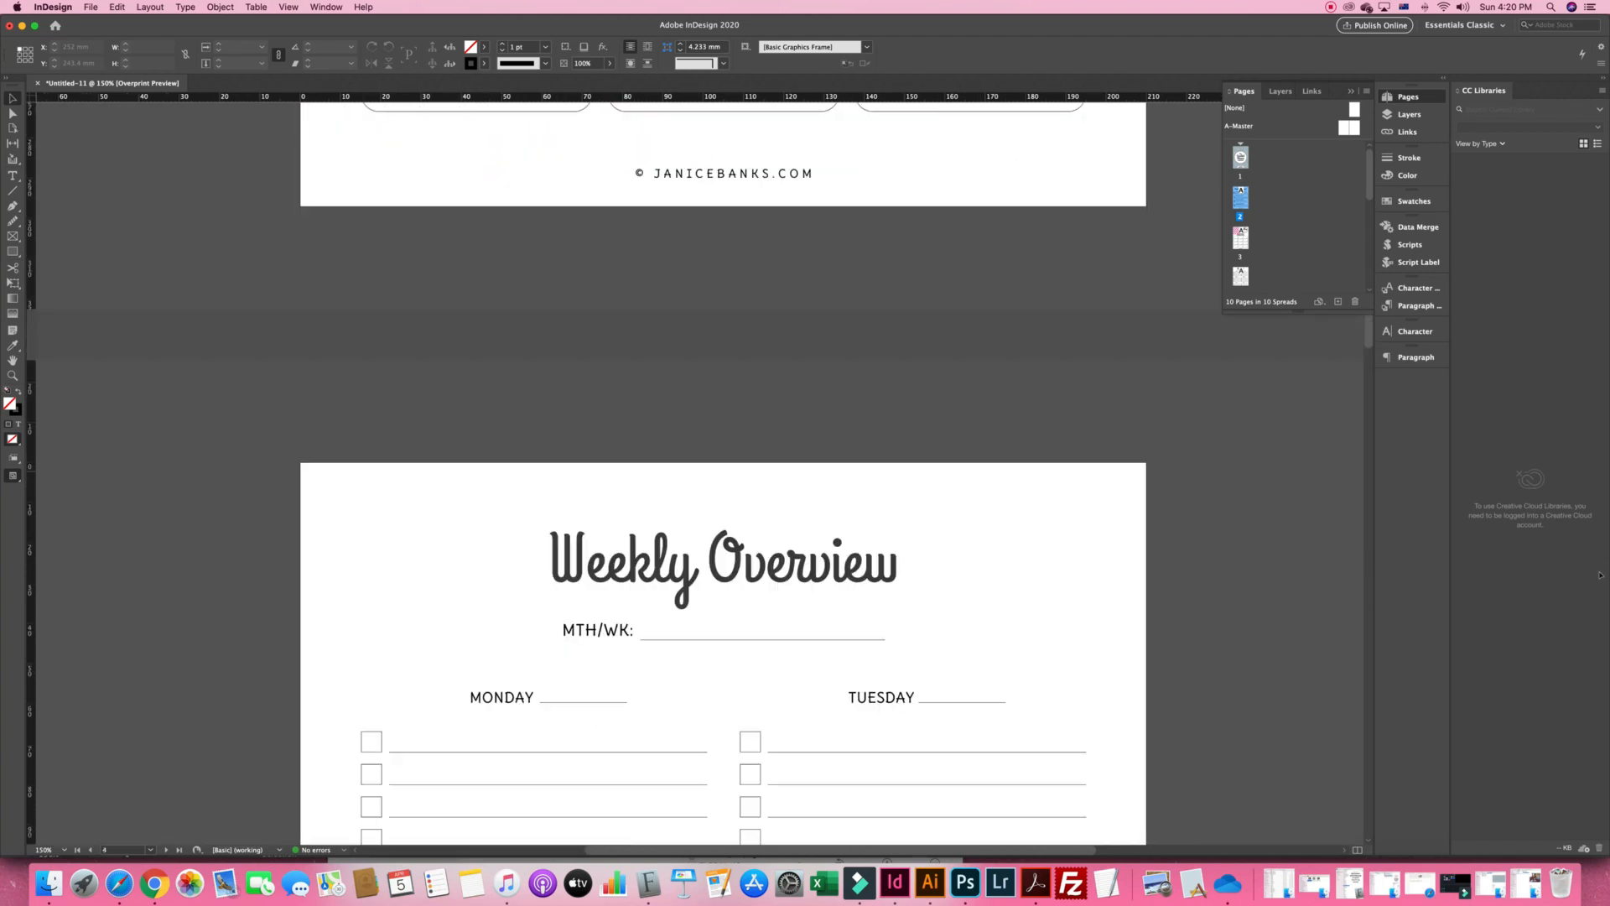
key("super+minus")
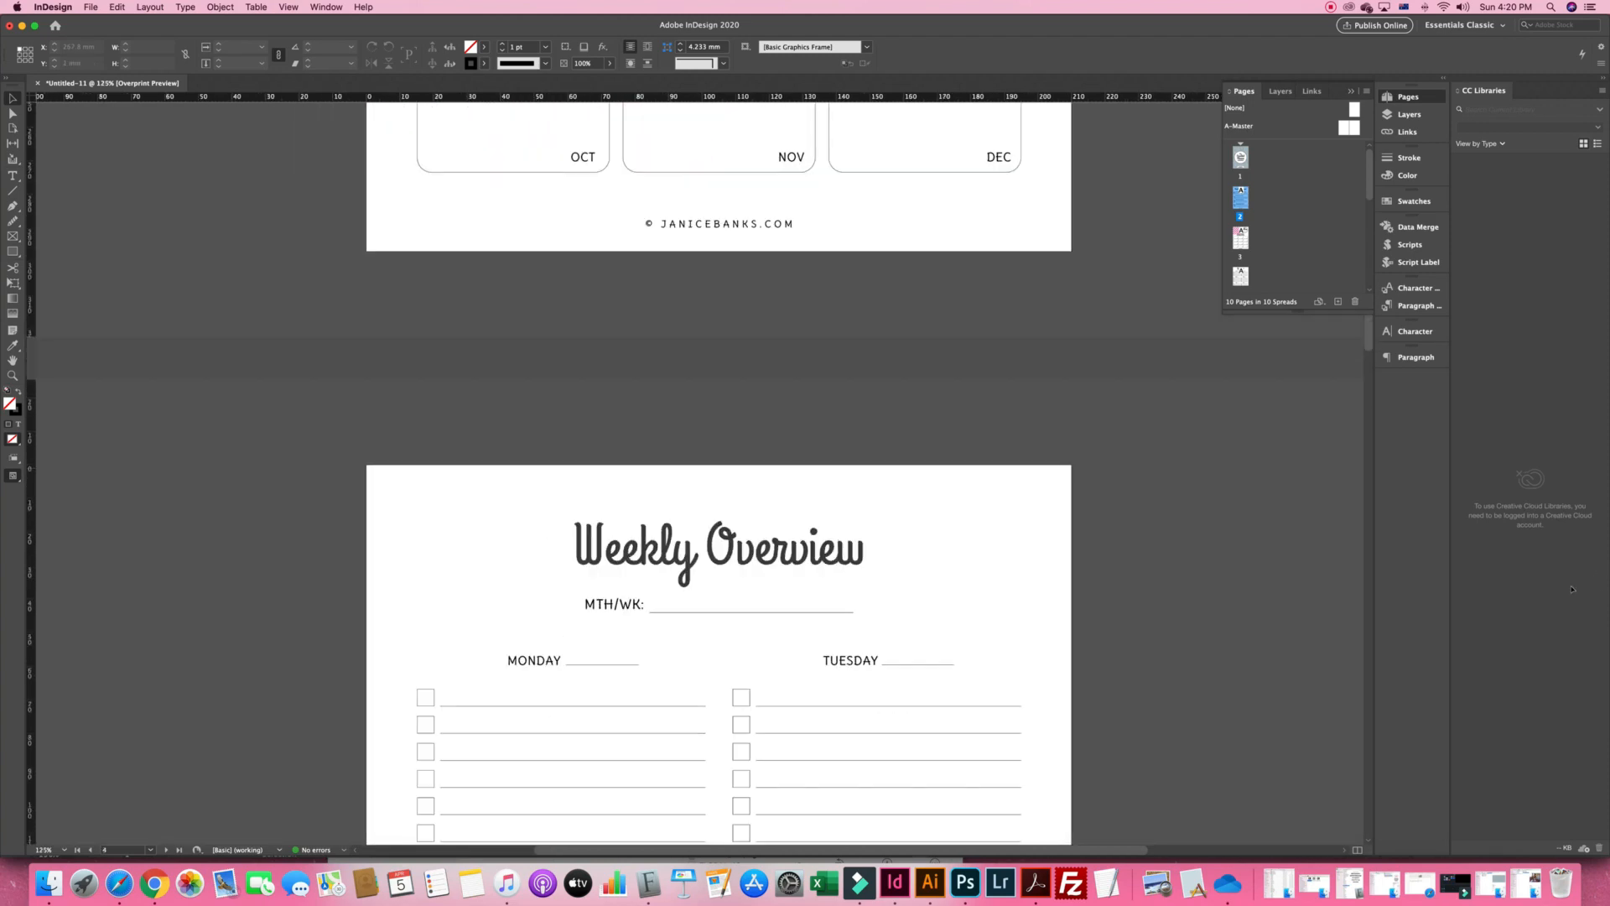
key("super+0")
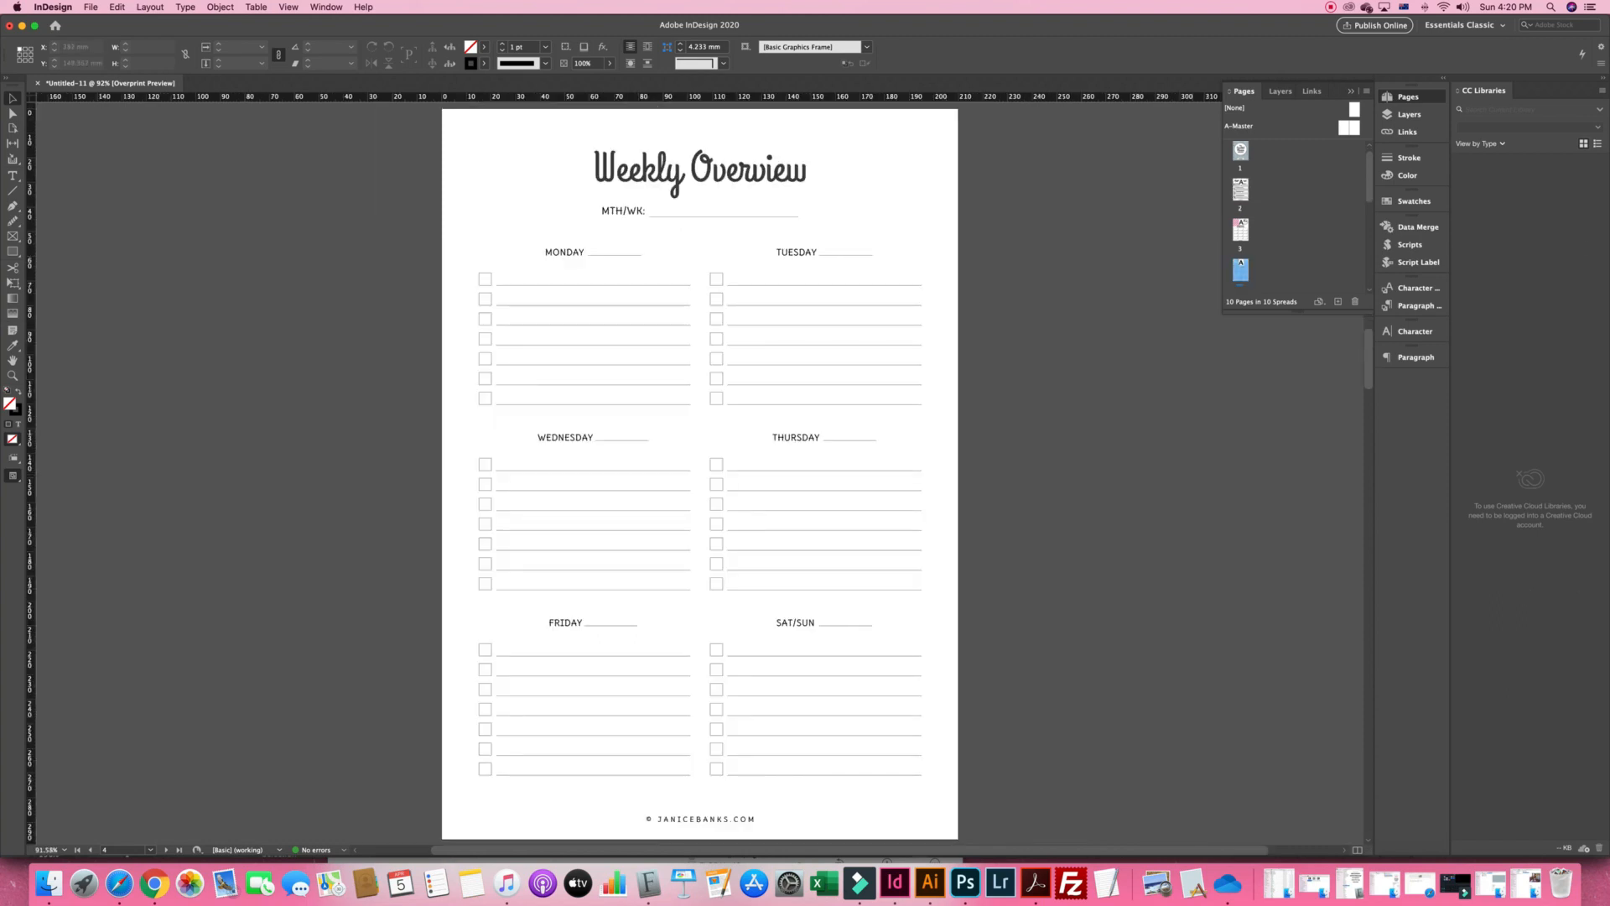
key("shift+Page_Up")
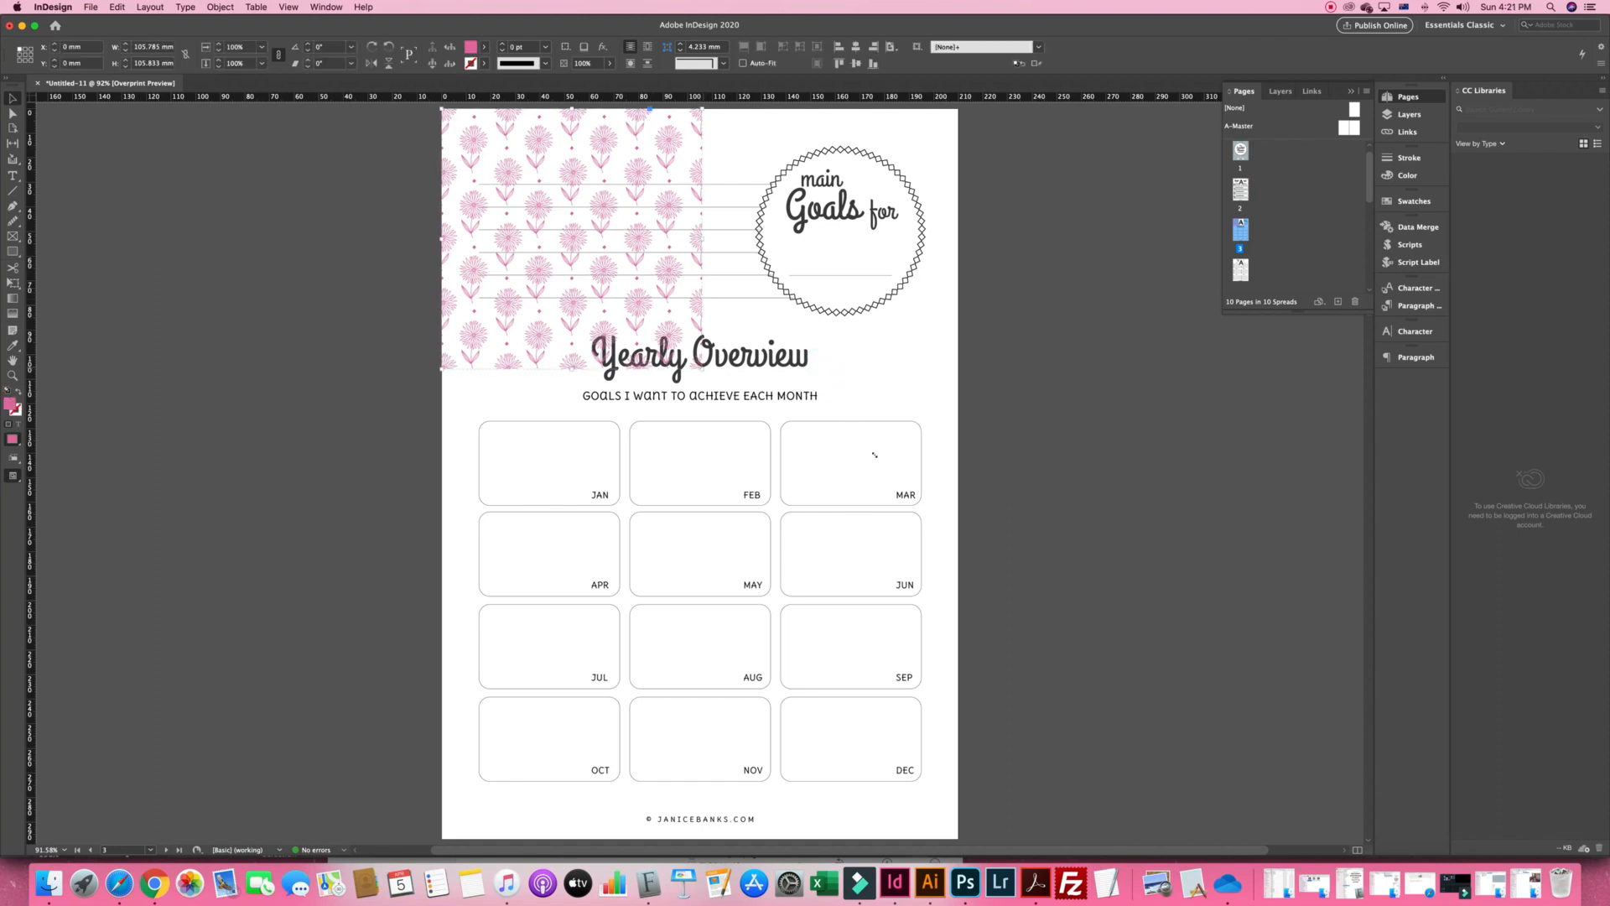
left_click_drag(703, 370, 1172, 835)
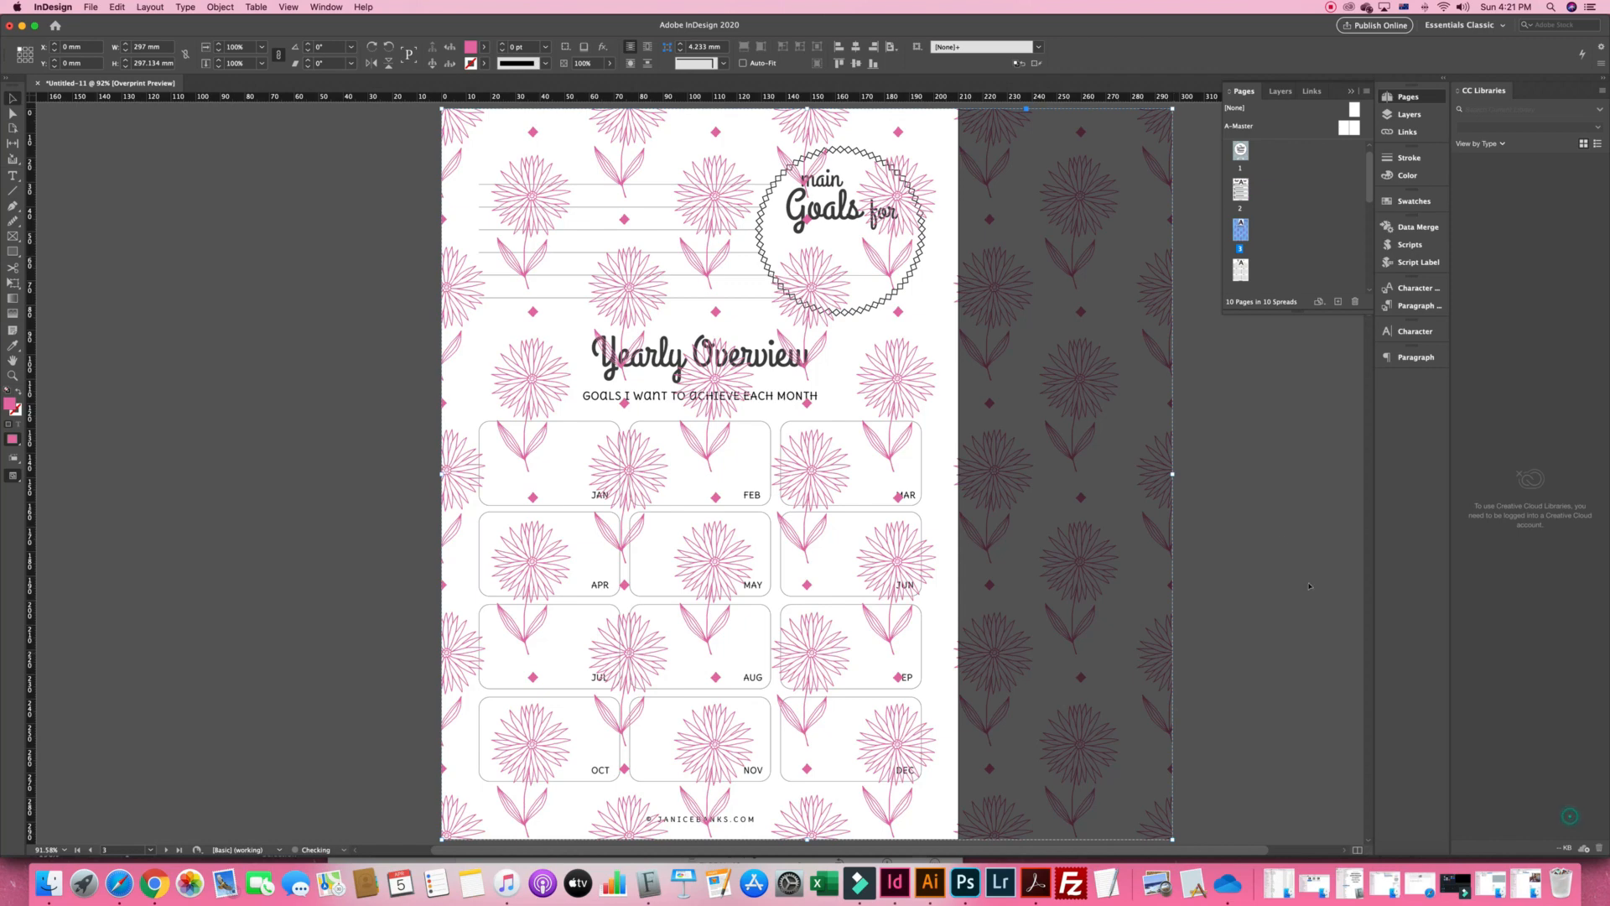
left_click(1273, 528)
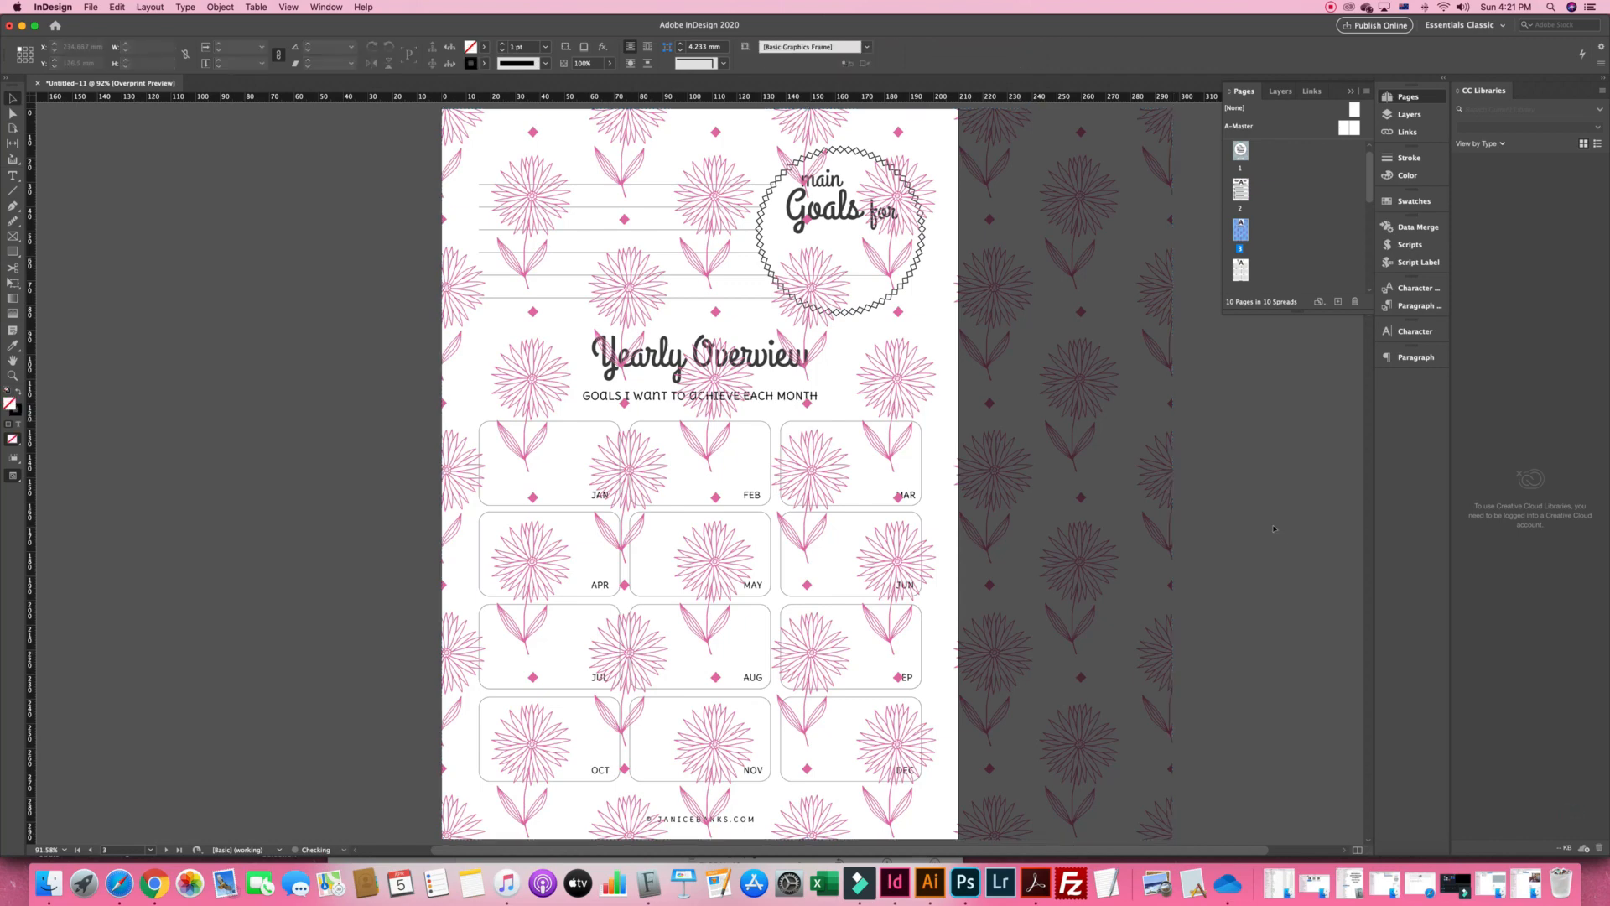
Try narrowing the floral pattern on the Yearly Overview page to 210 mm wide, and undo the resize
left_click(1337, 488)
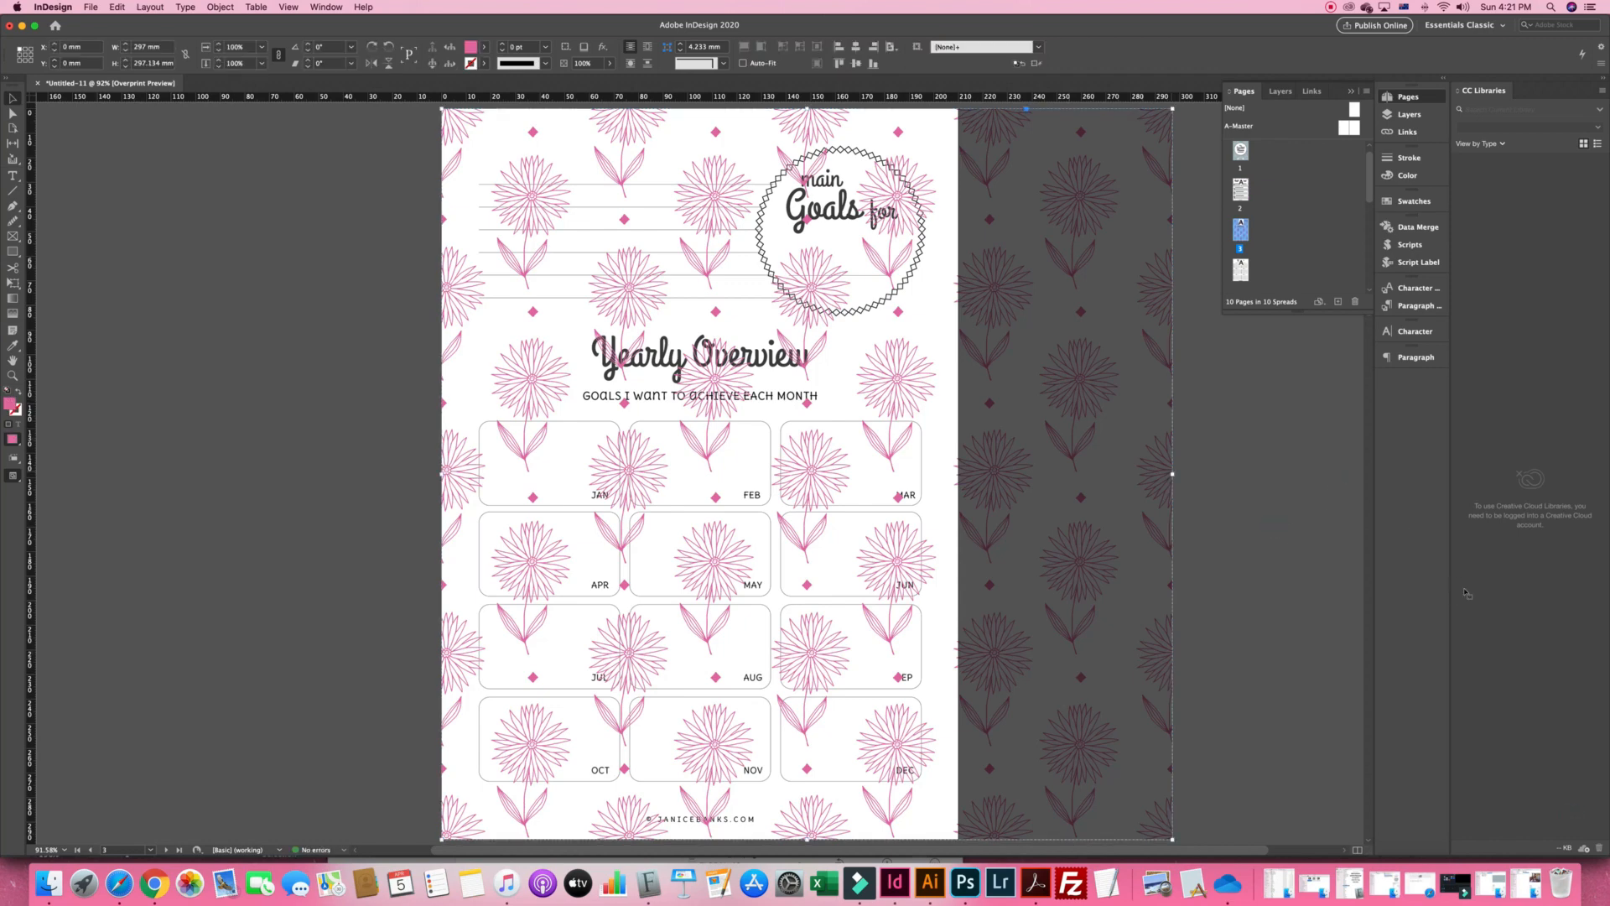
left_click_drag(1172, 474, 956, 434)
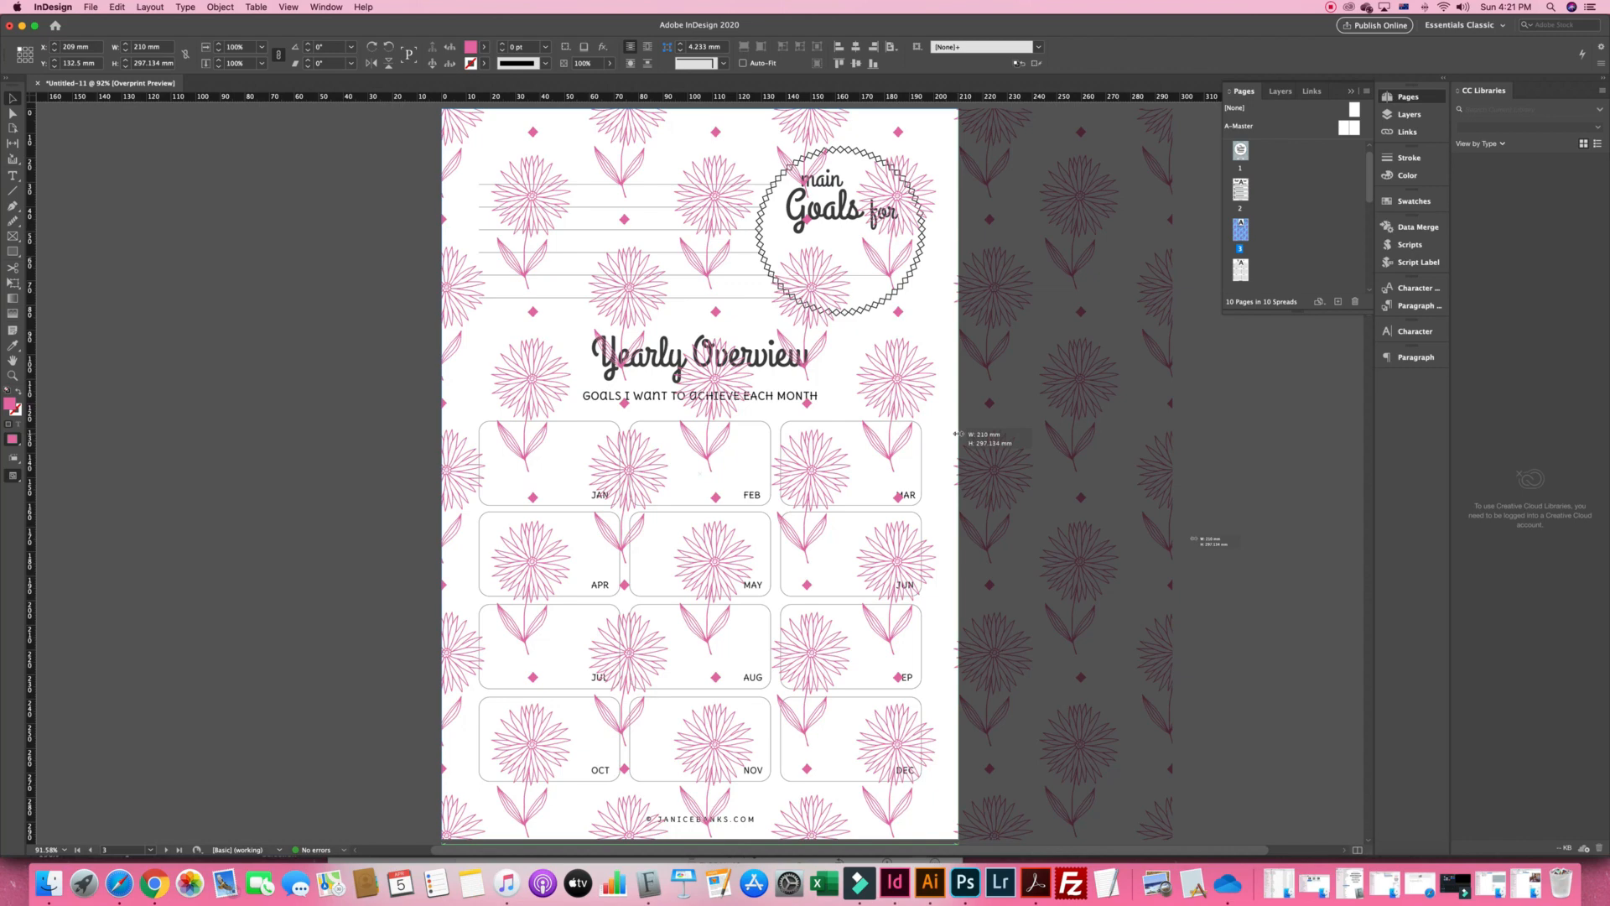
left_click_drag(956, 434, 957, 434)
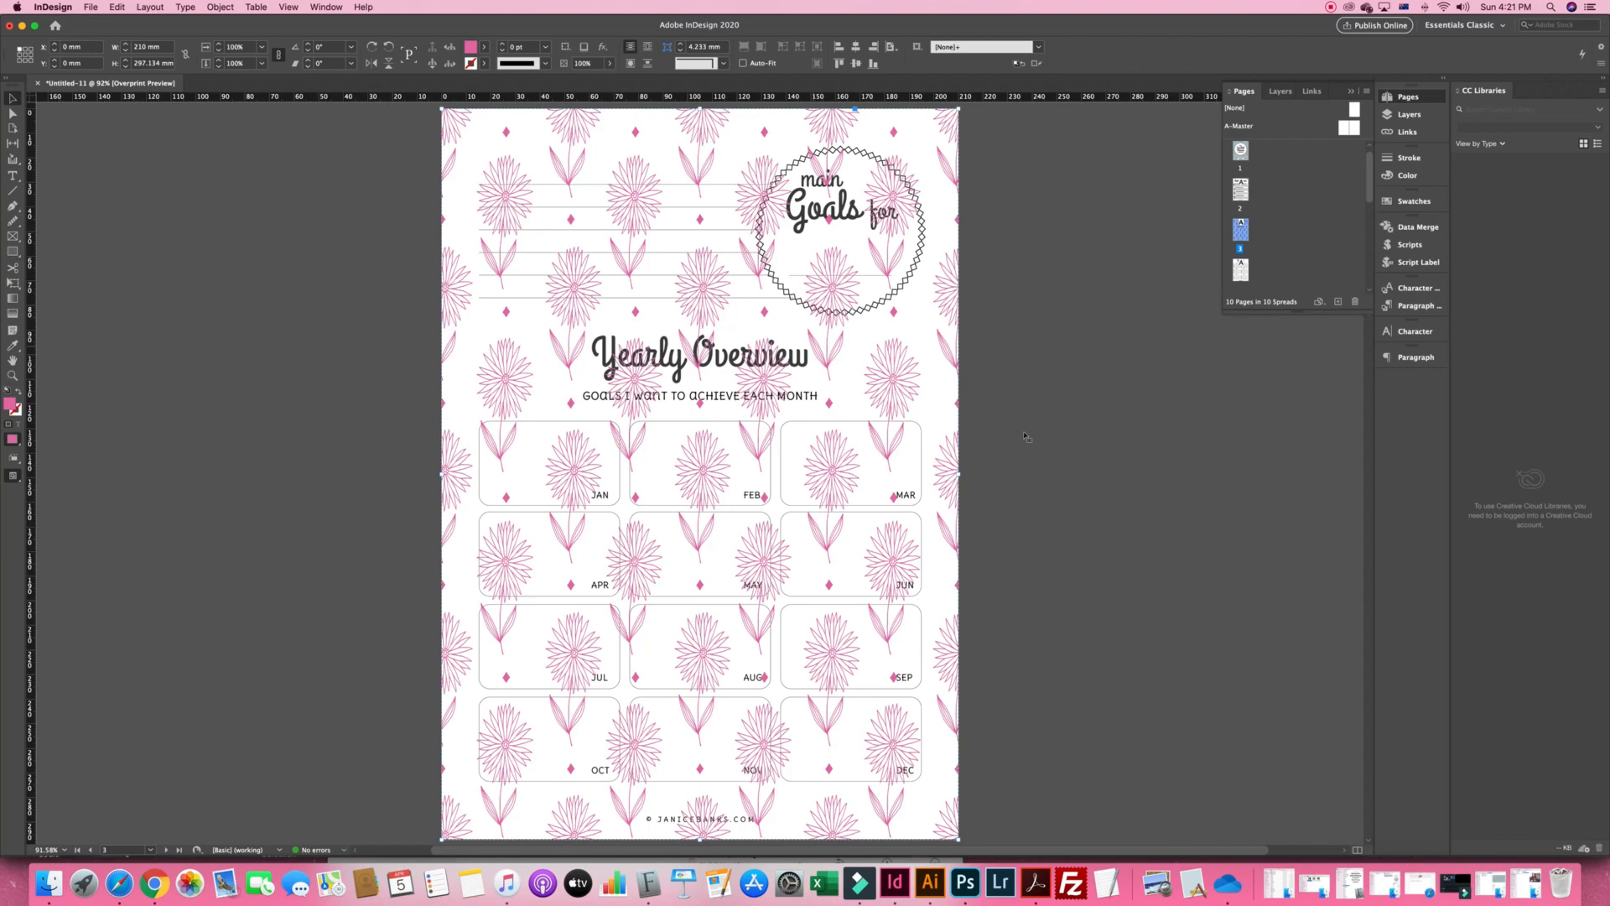
key("super+z")
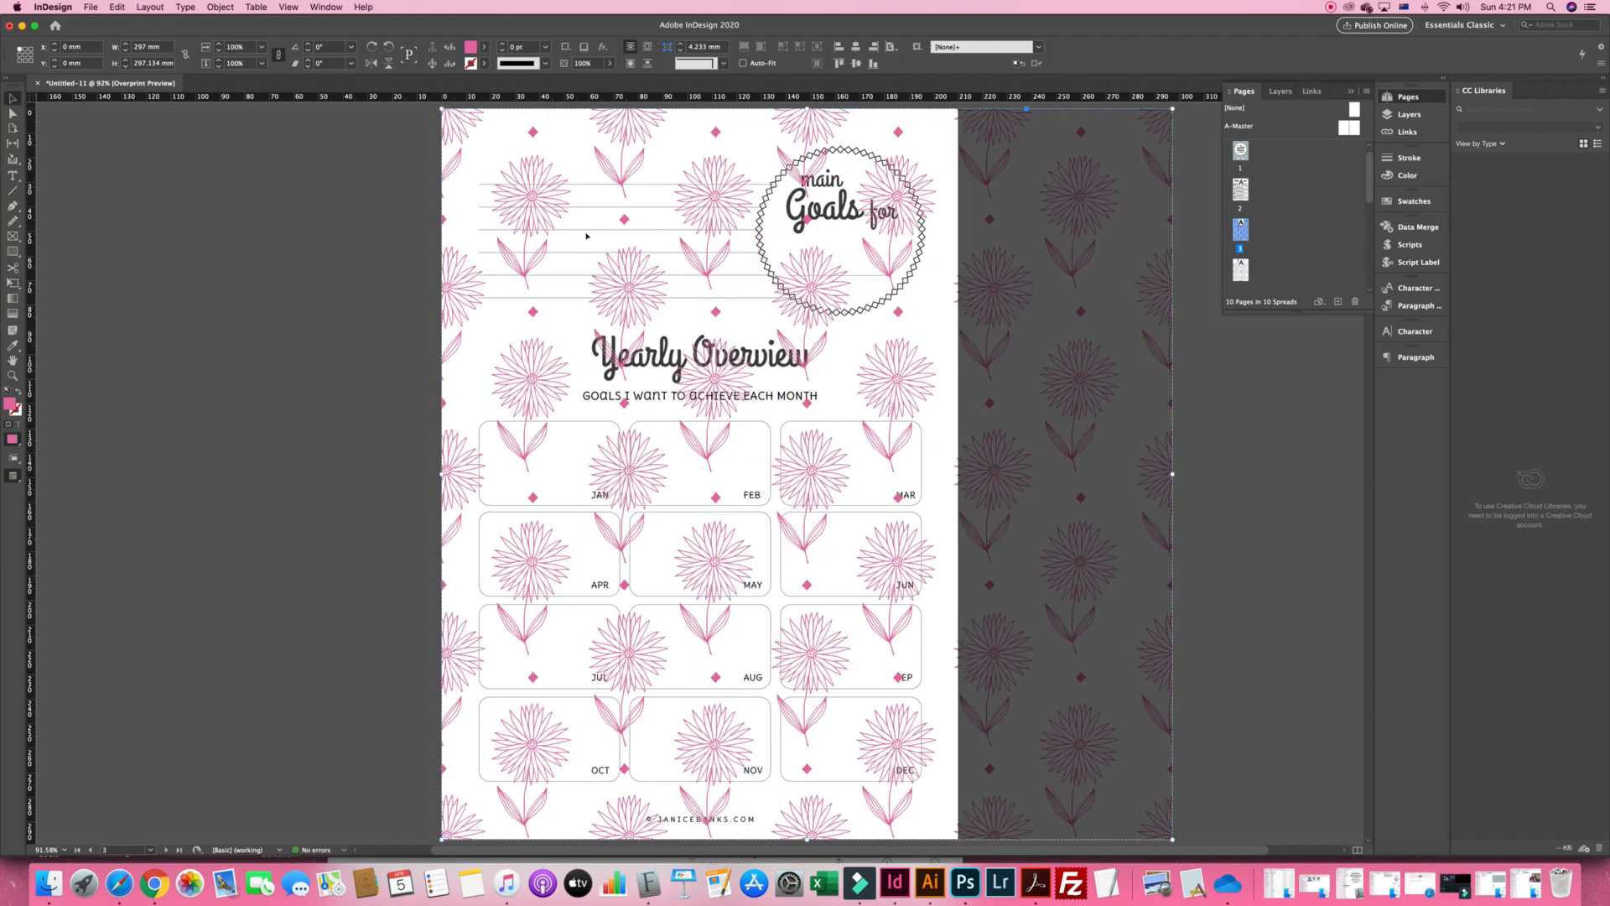
Draw an unfilled 210 × 297 mm rectangle frame covering the whole Yearly Overview page
key("super+shift+a")
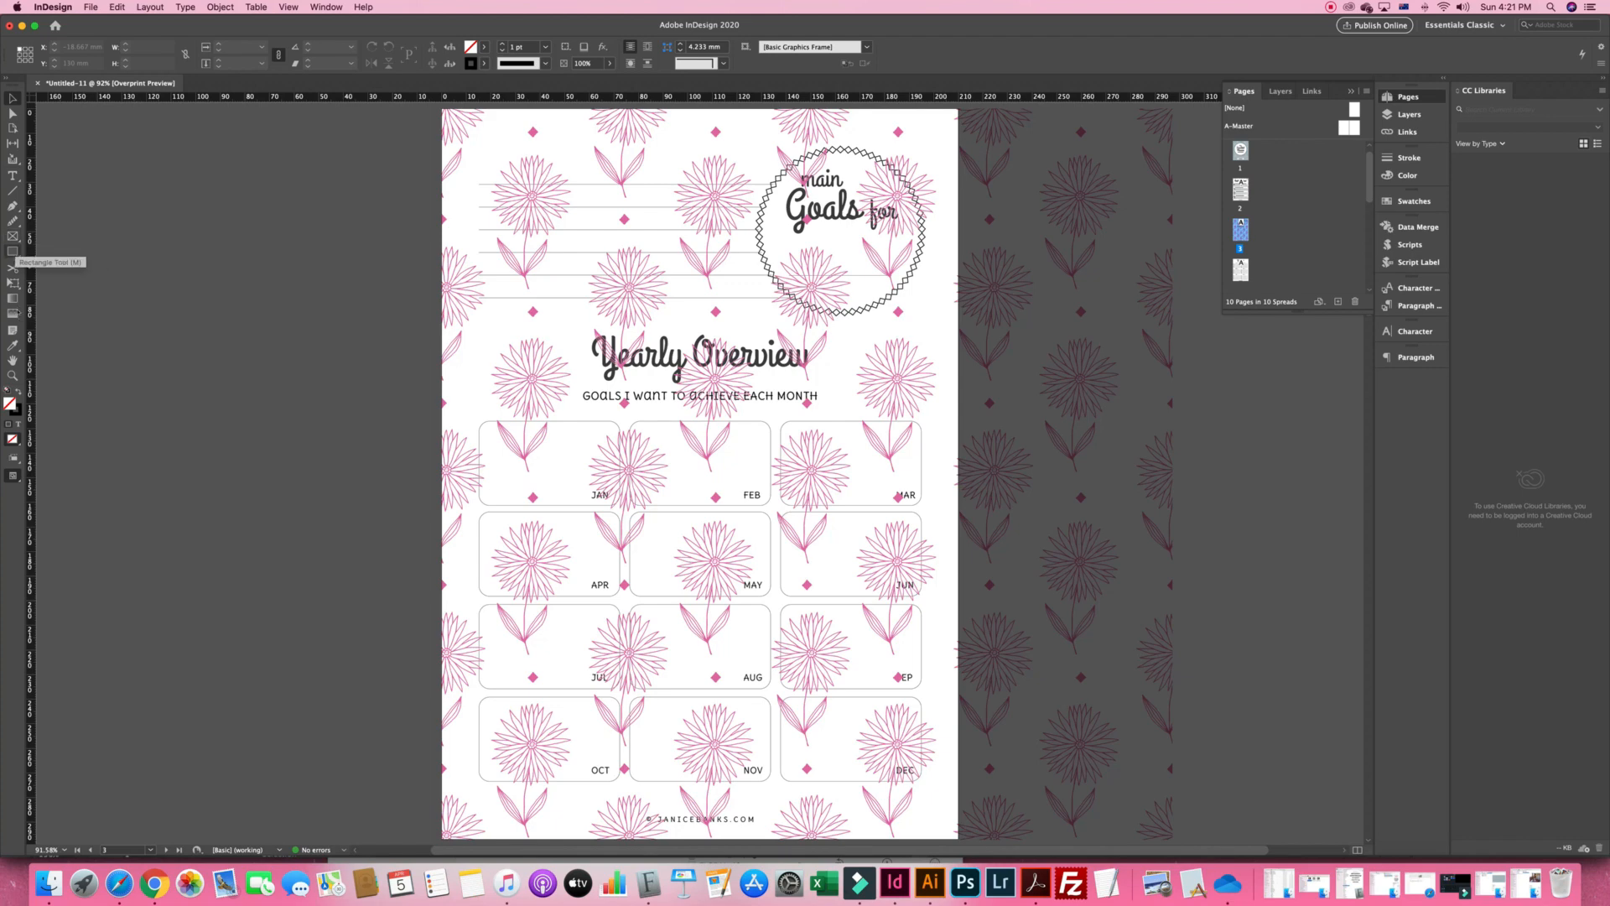
left_click(12, 251)
left_click_drag(442, 109, 960, 843)
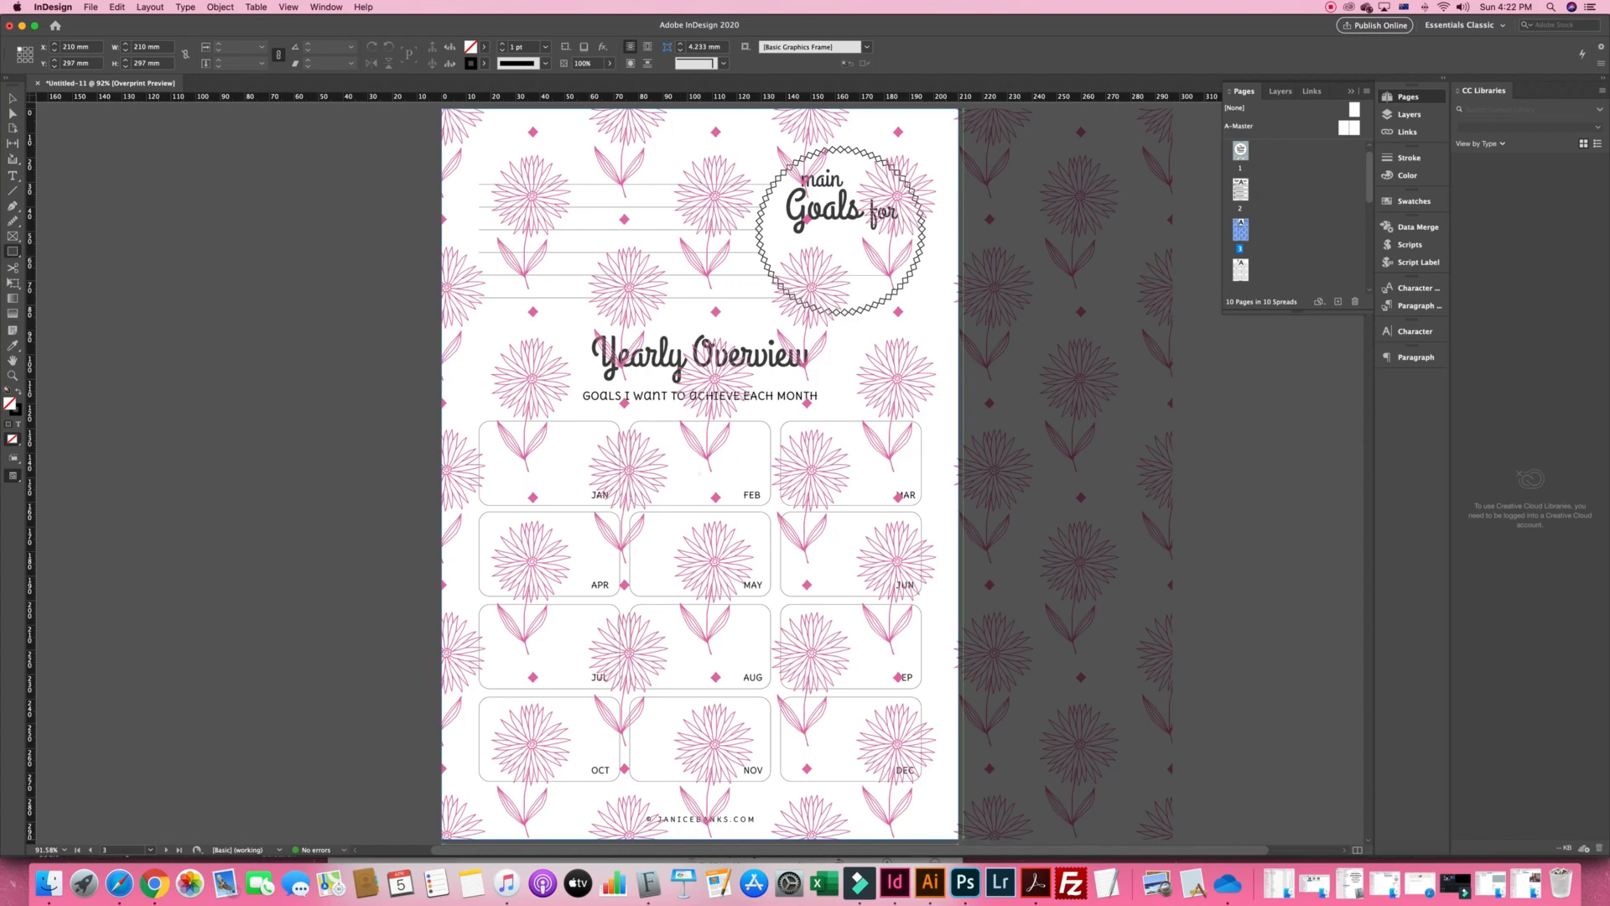
key("v")
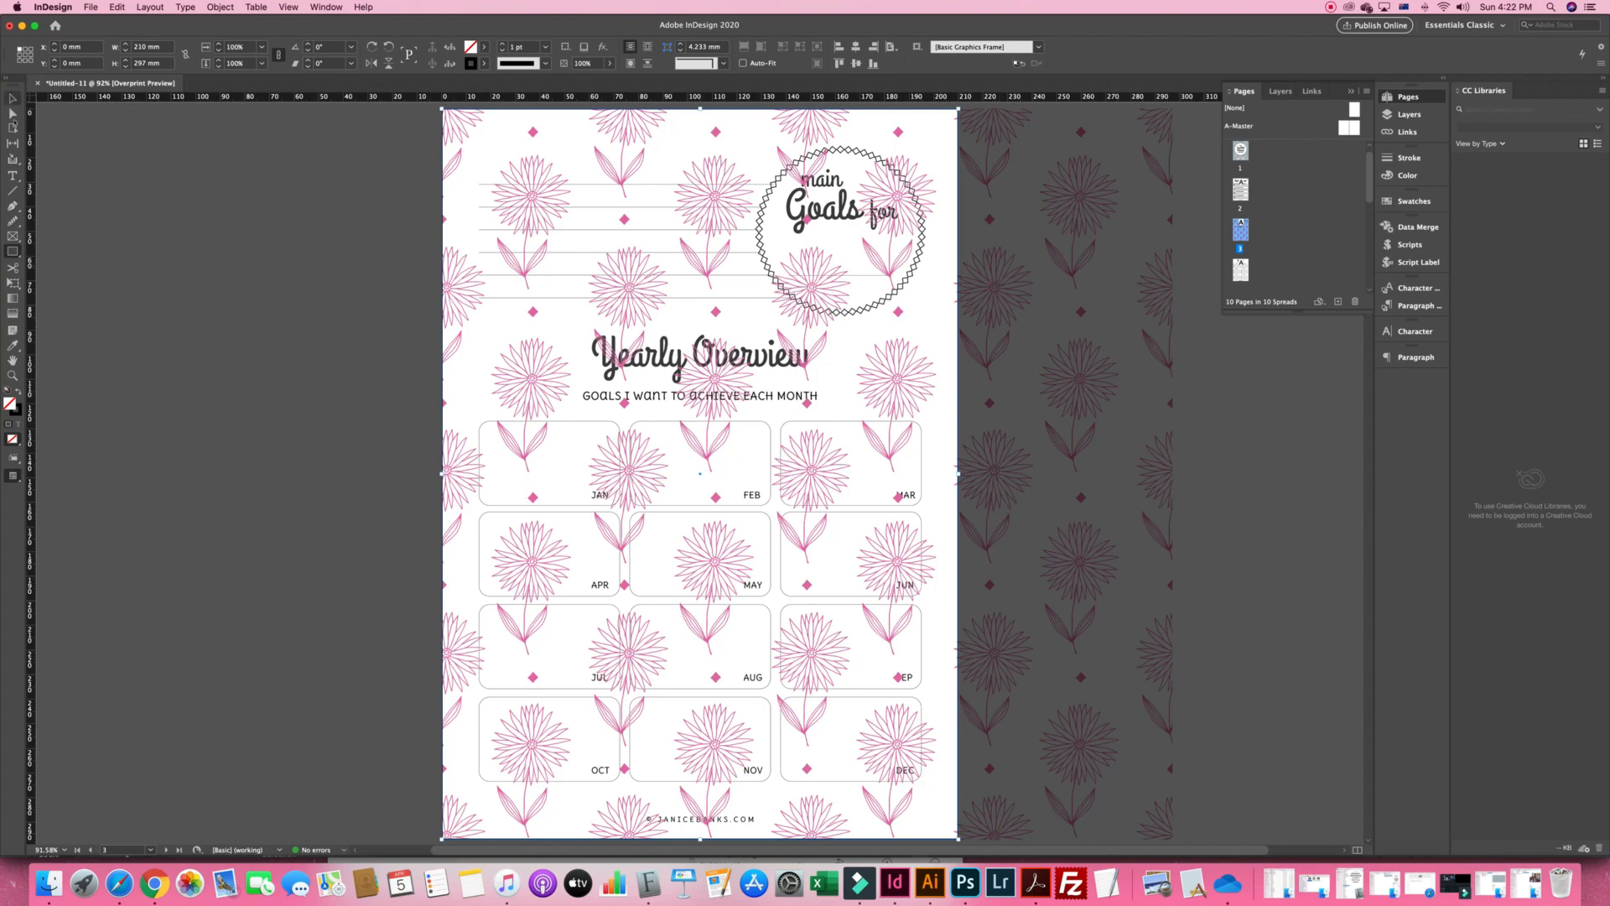
Cut the oversized floral pattern and paste it into the page-sized rectangle frame on the Yearly Overview page
left_click(1363, 276)
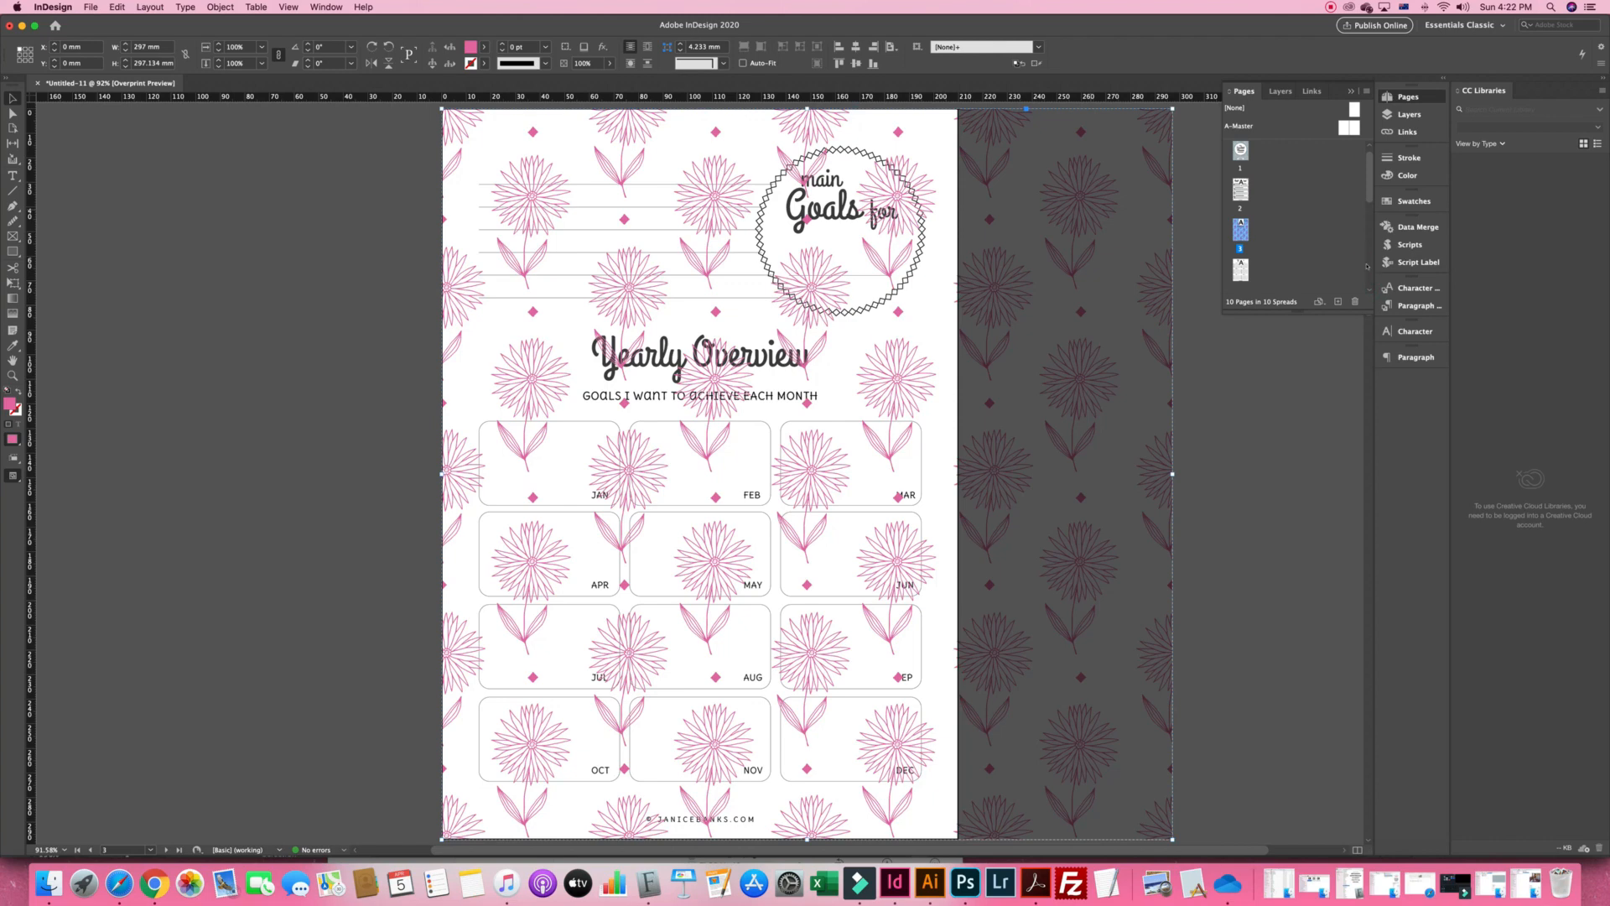
right_click(1092, 215)
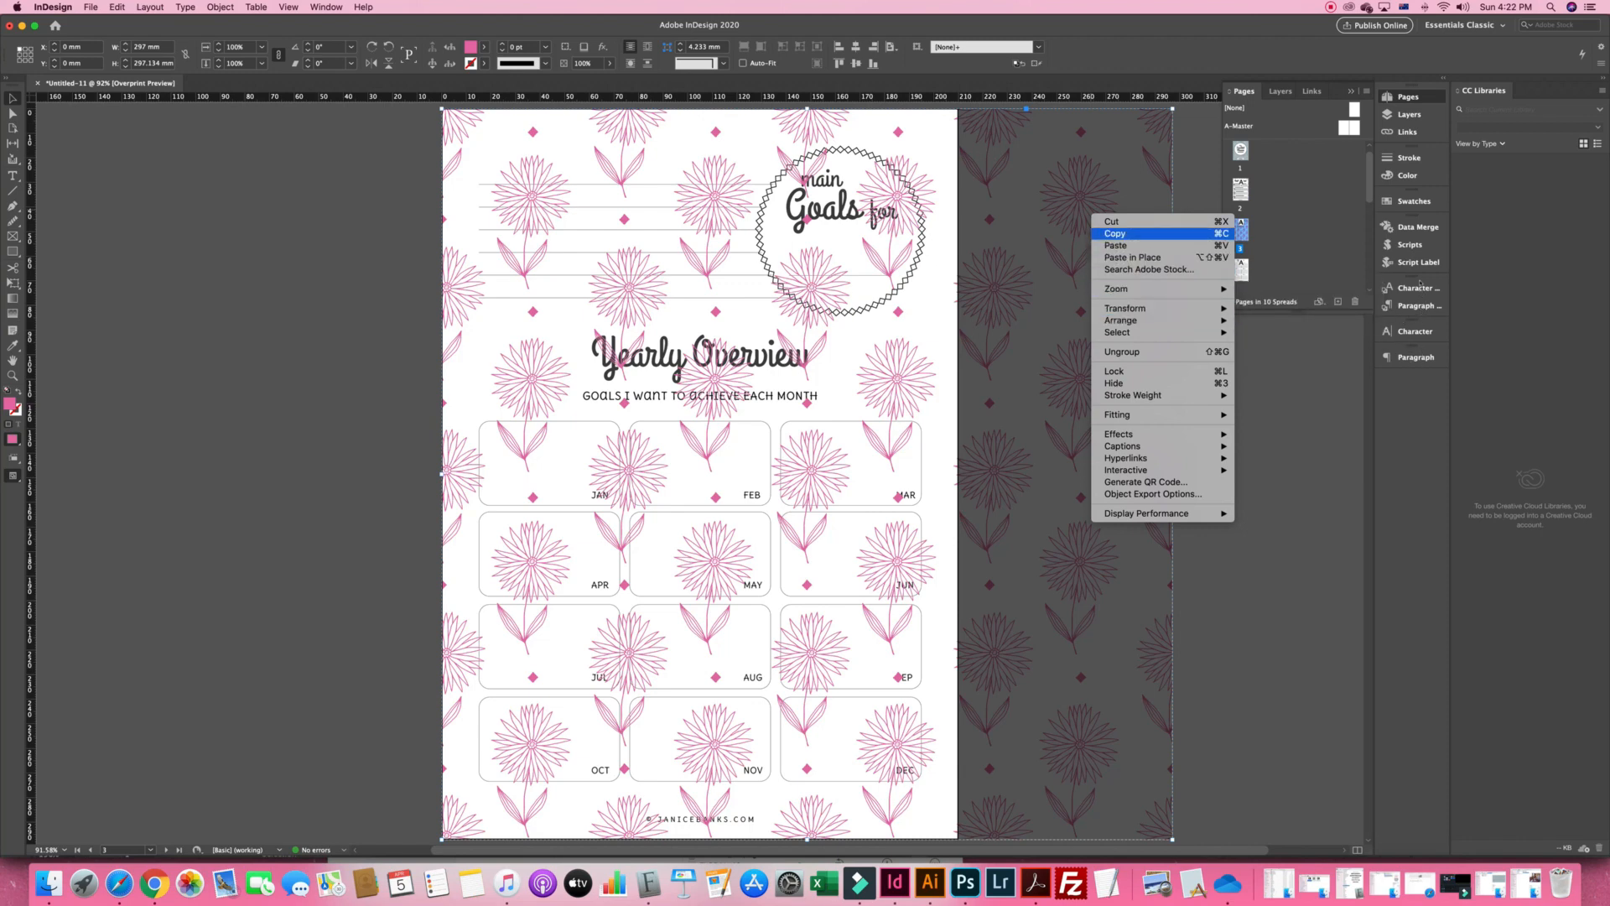
left_click(1149, 222)
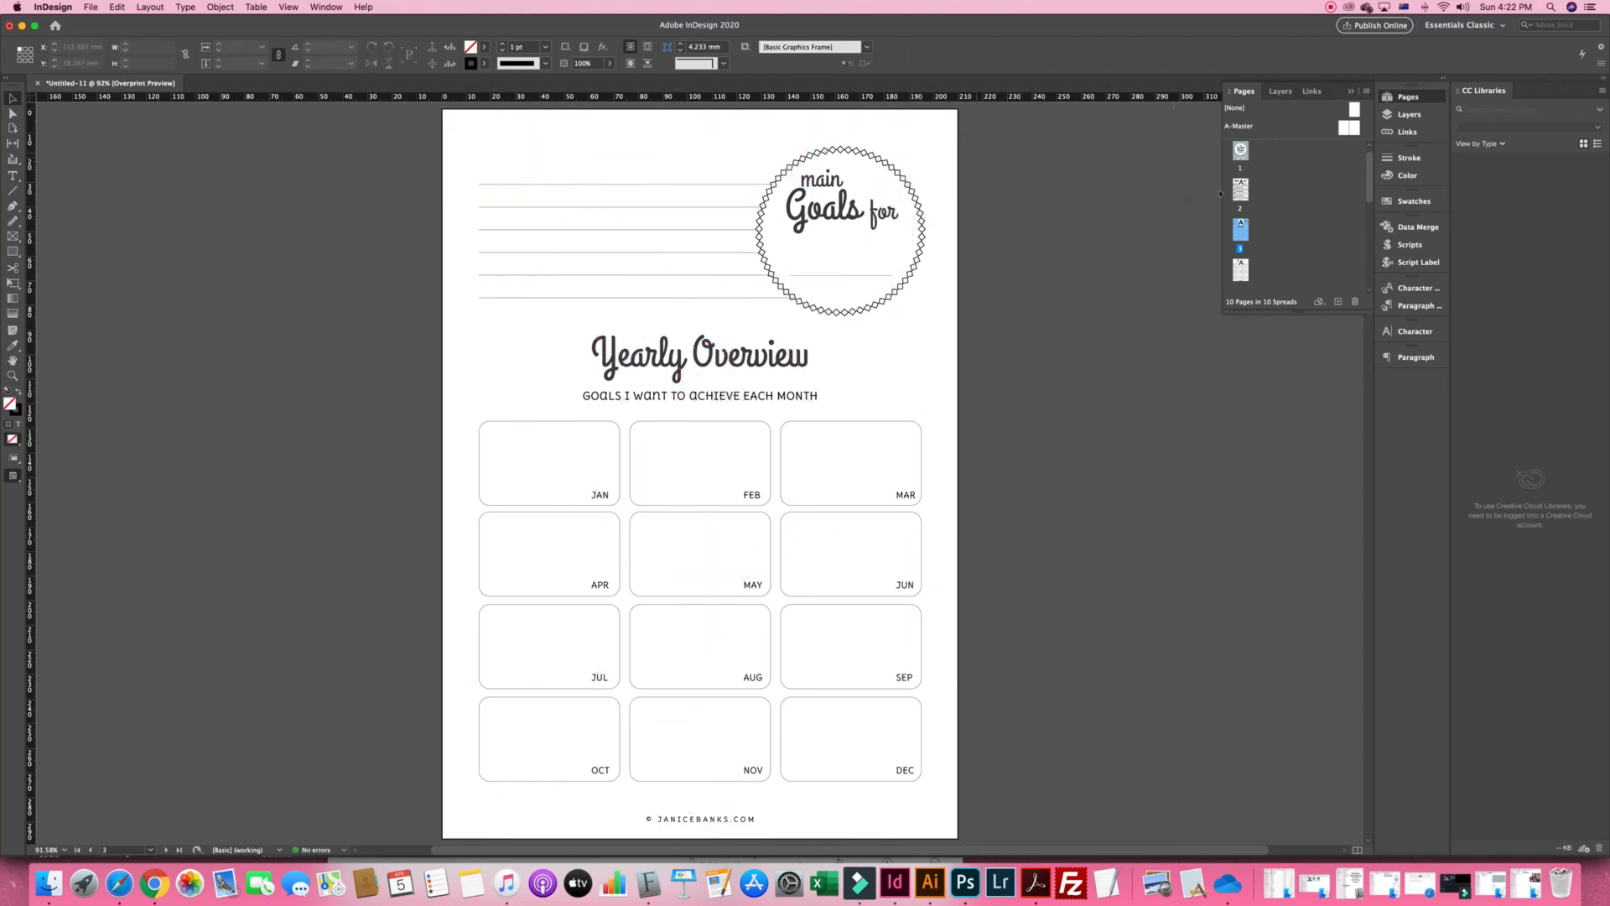
key("super+a")
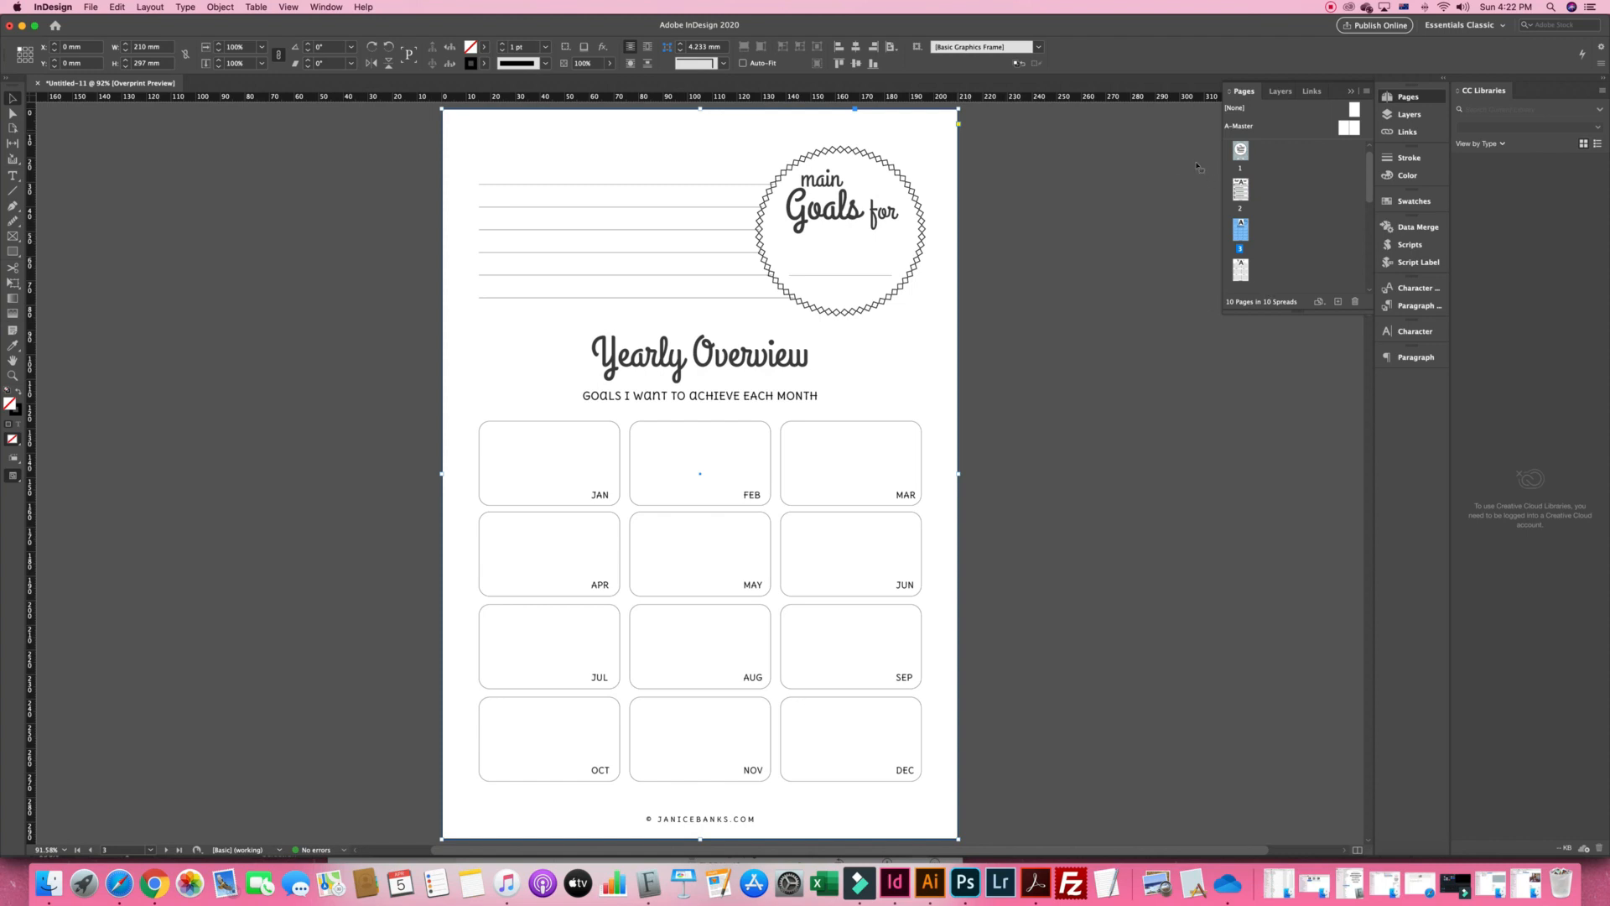
right_click(947, 137)
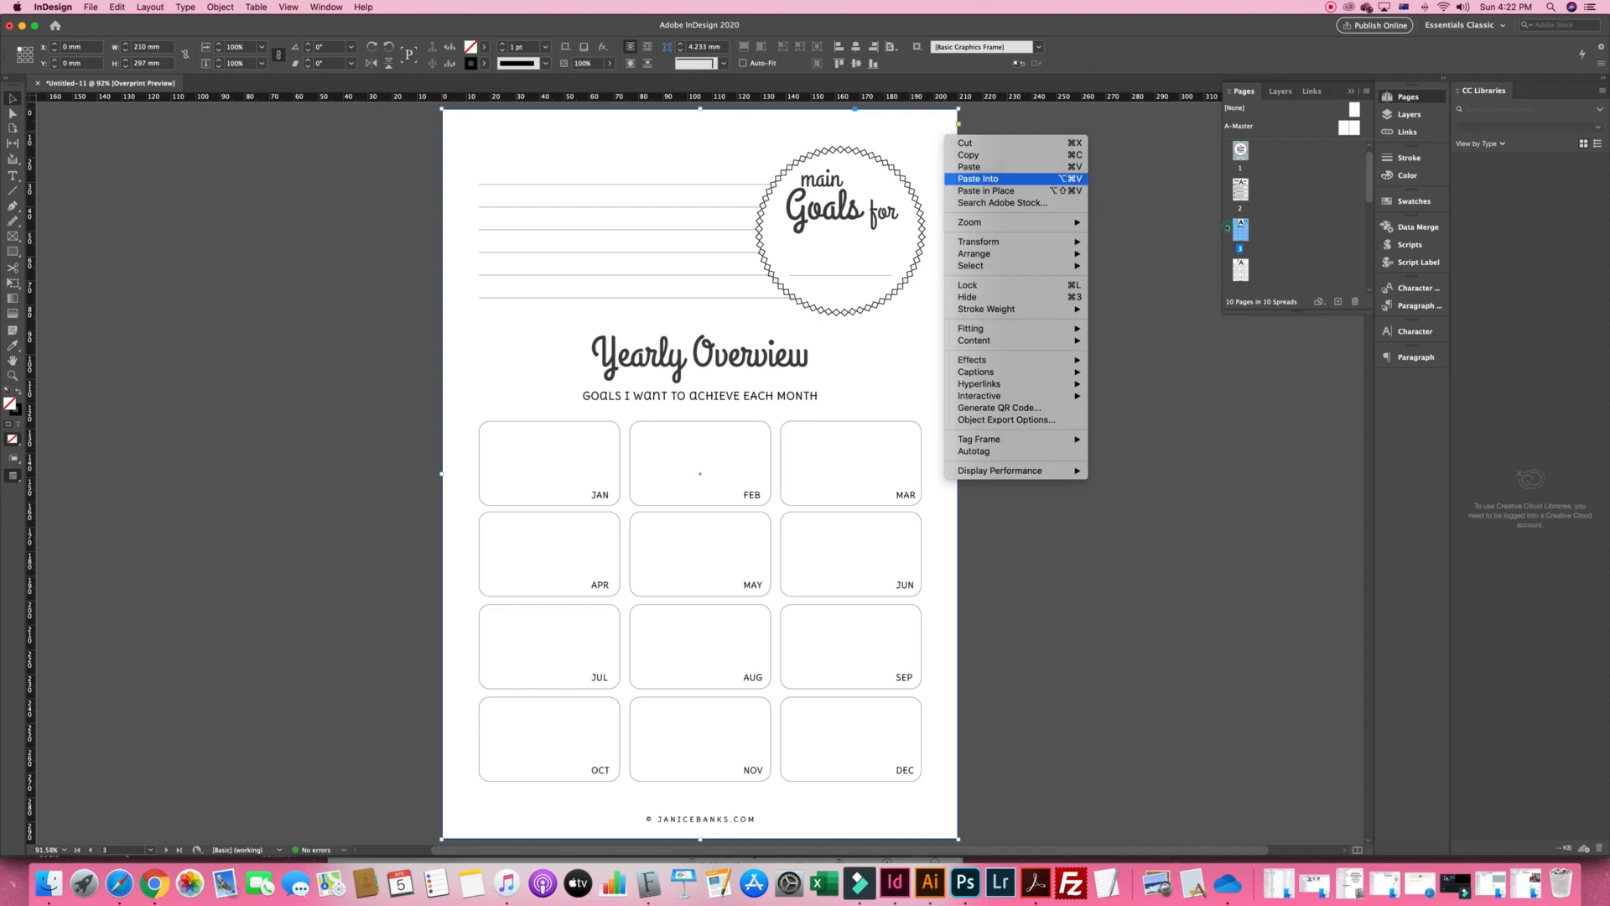
left_click(1227, 228)
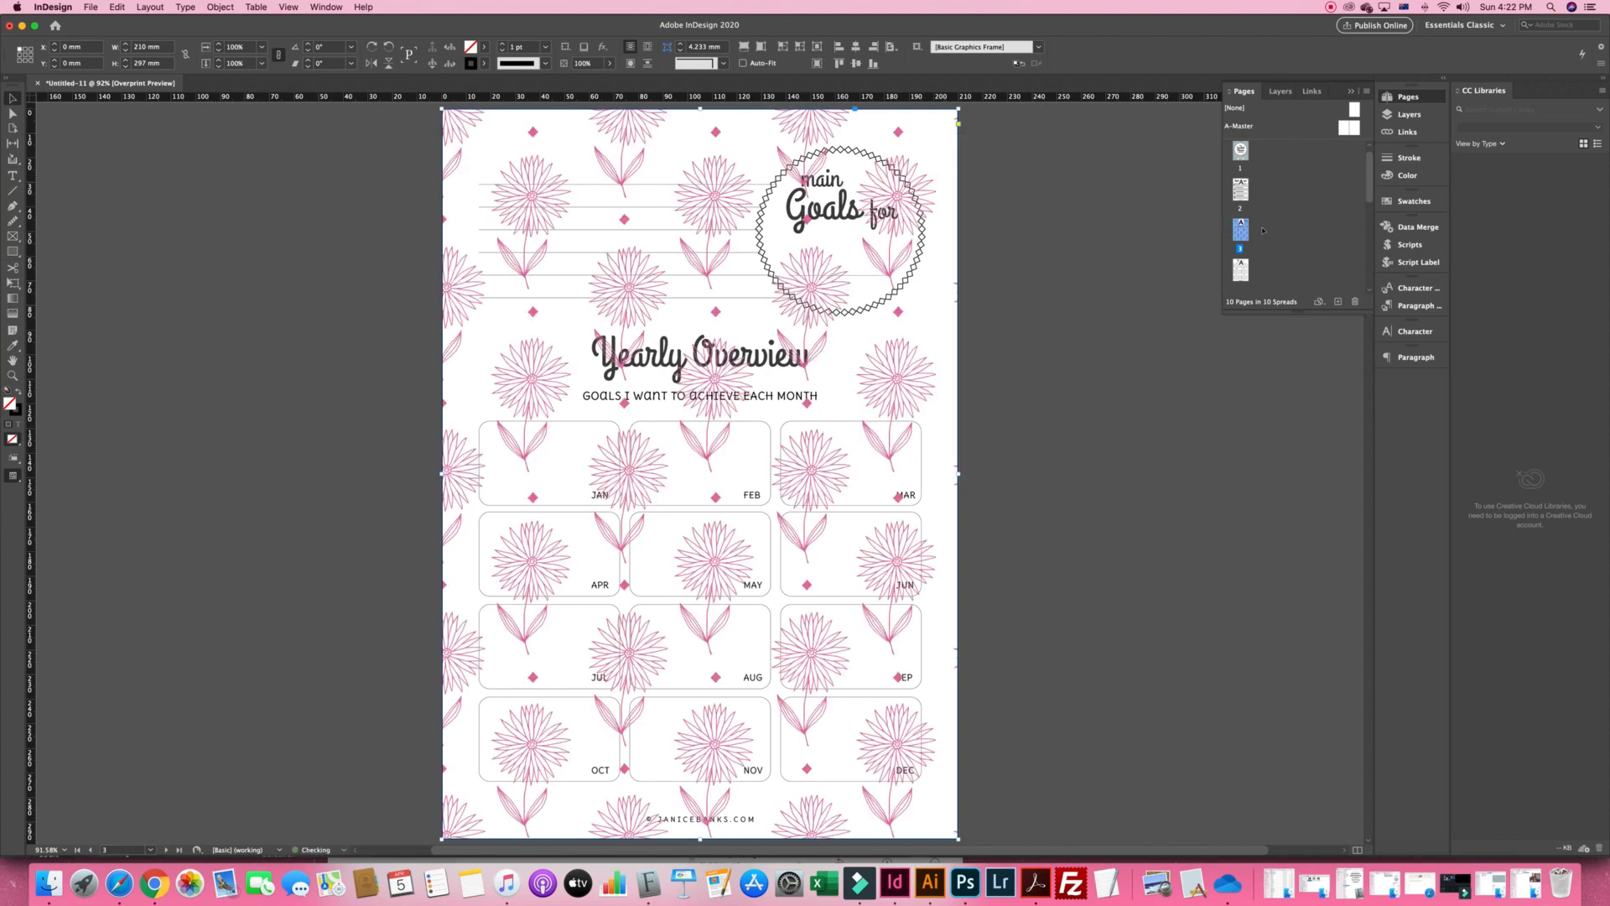
left_click(1032, 156)
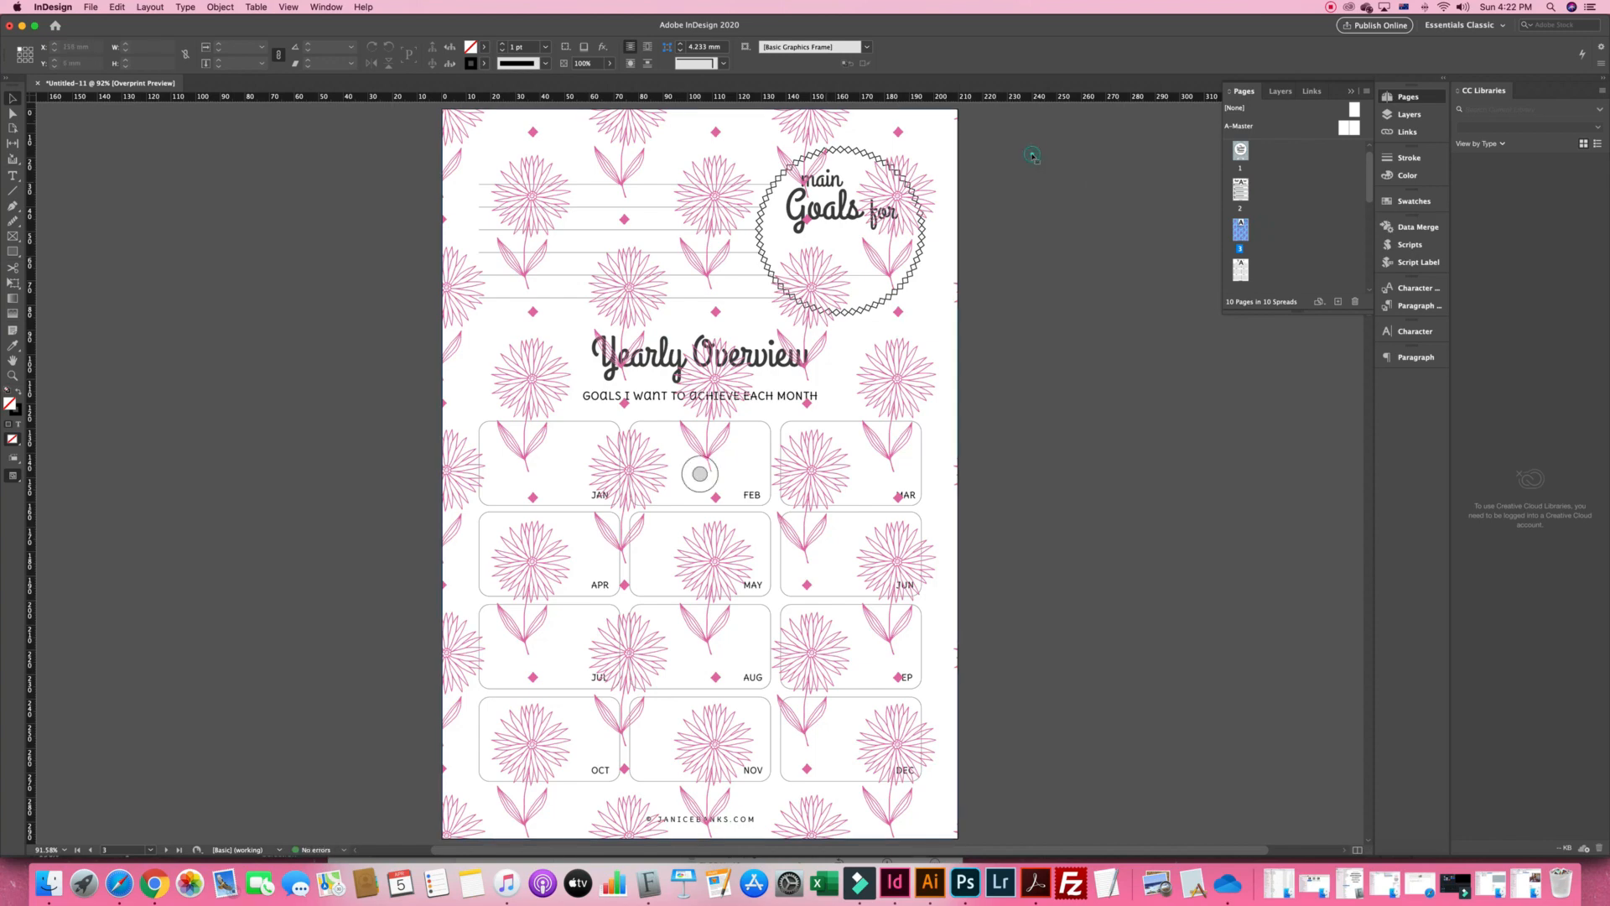
Send the frame containing the floral pattern to the back, behind the Yearly Overview page content
key("super+a")
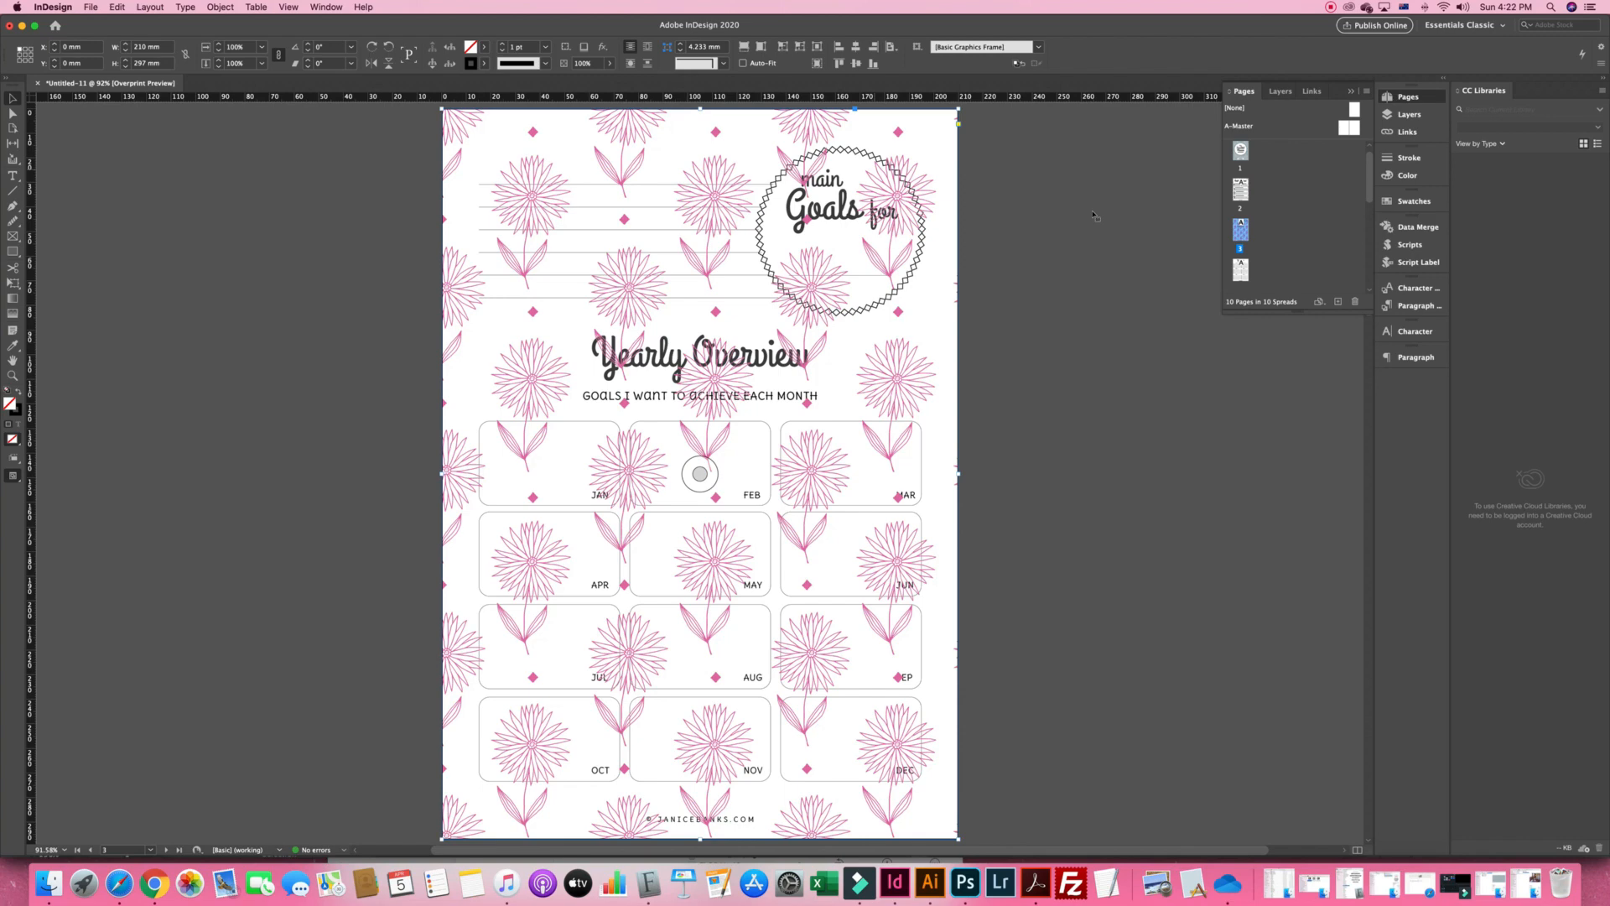
right_click(692, 153)
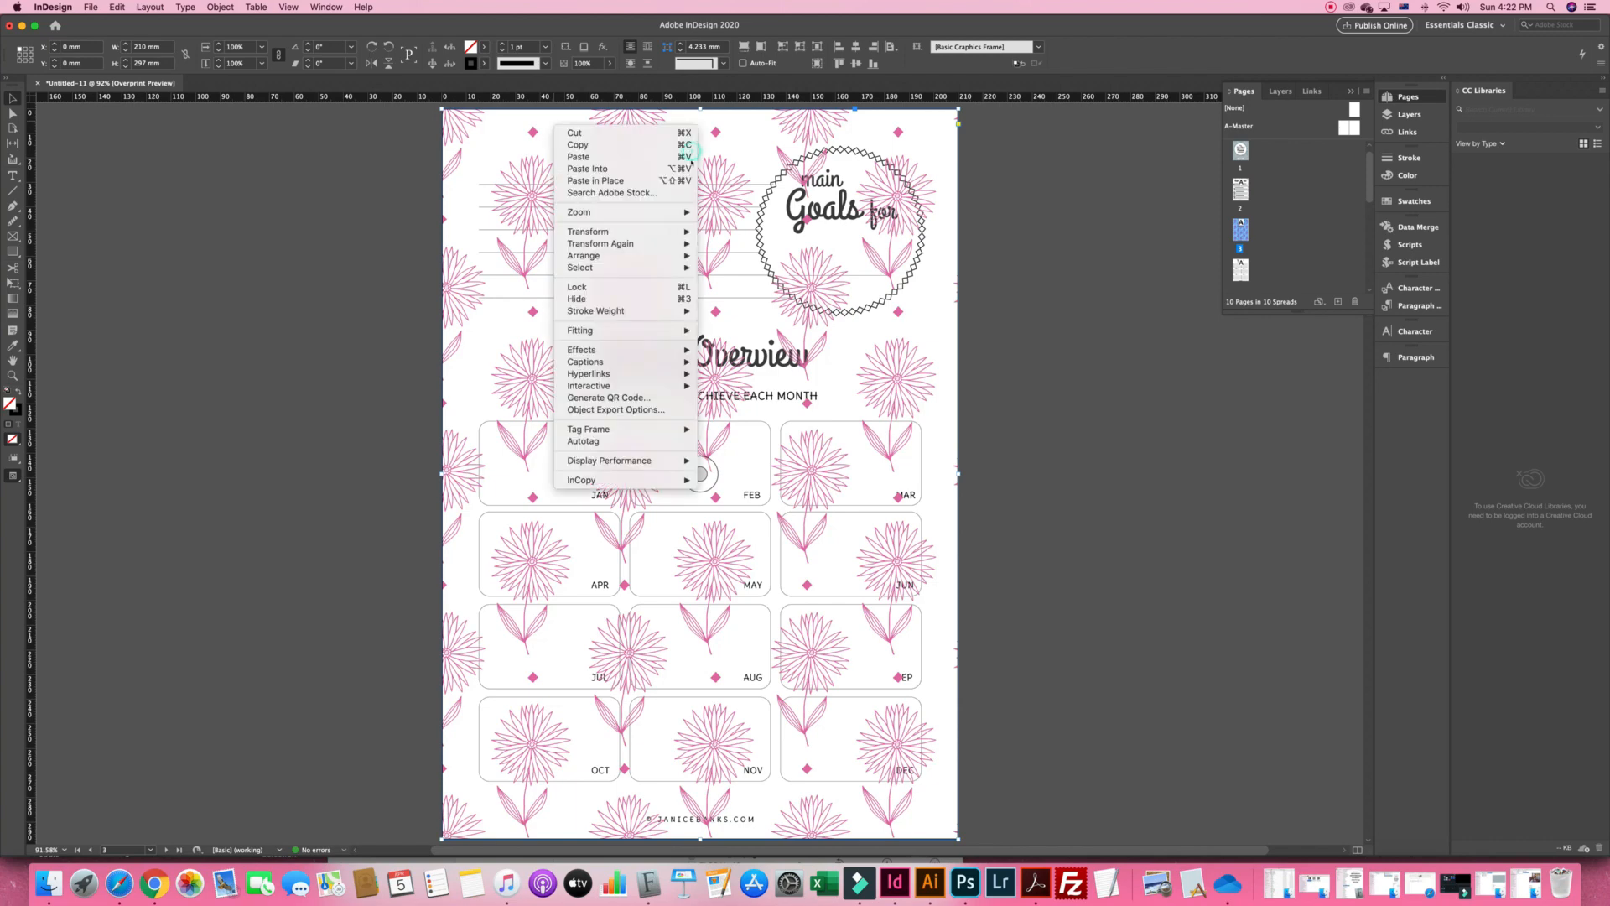
mouse_move(587, 255)
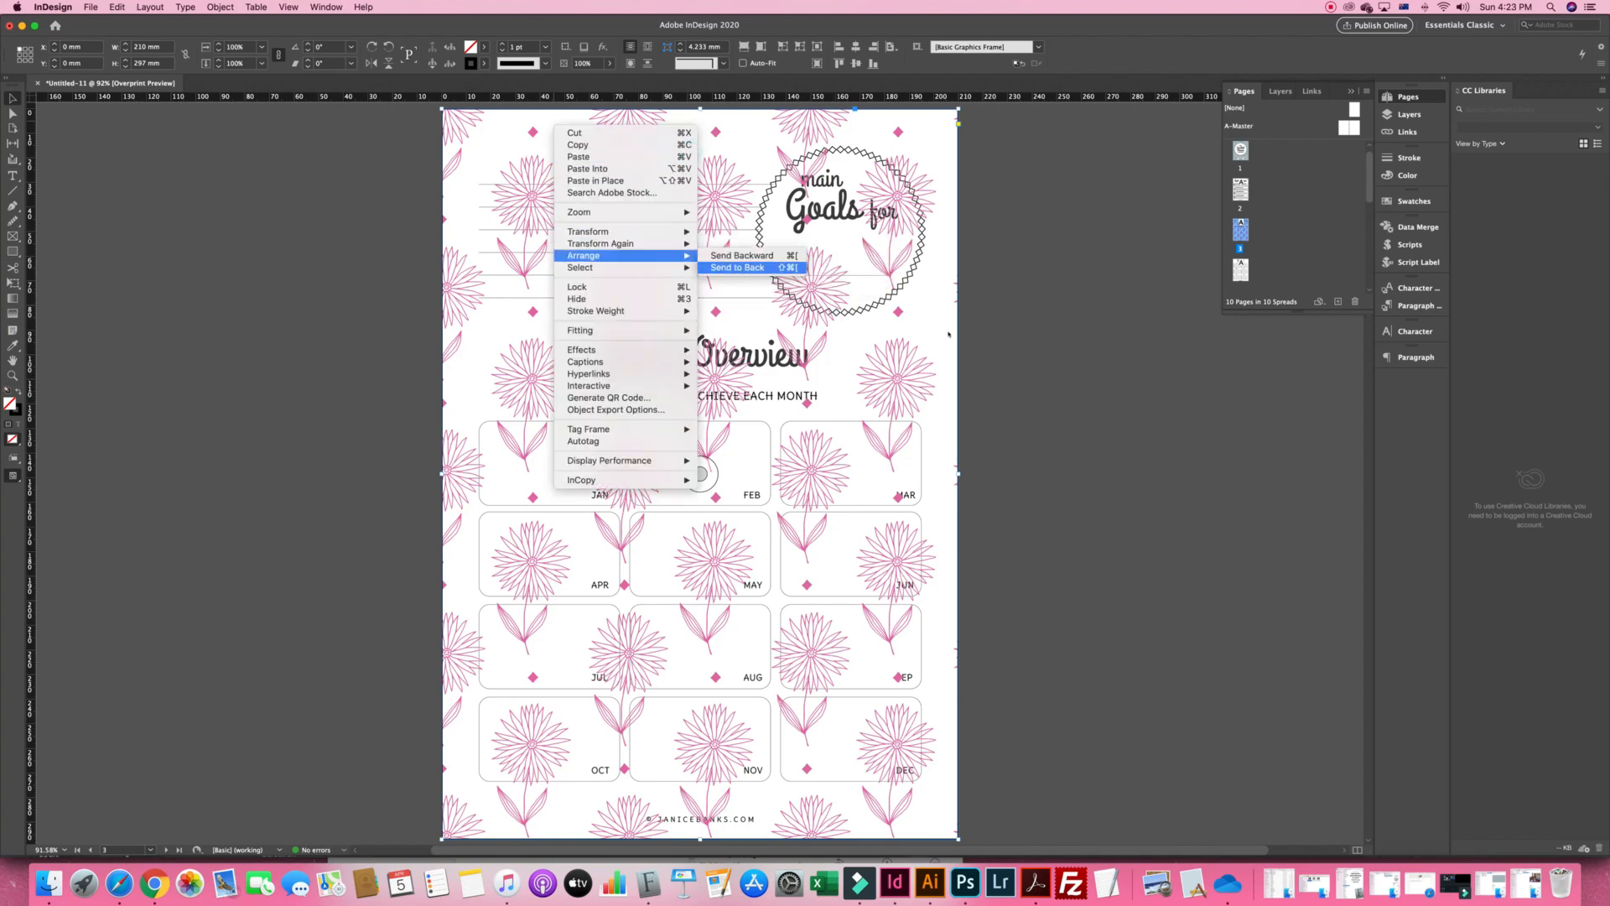
left_click(759, 267)
left_click(1385, 390)
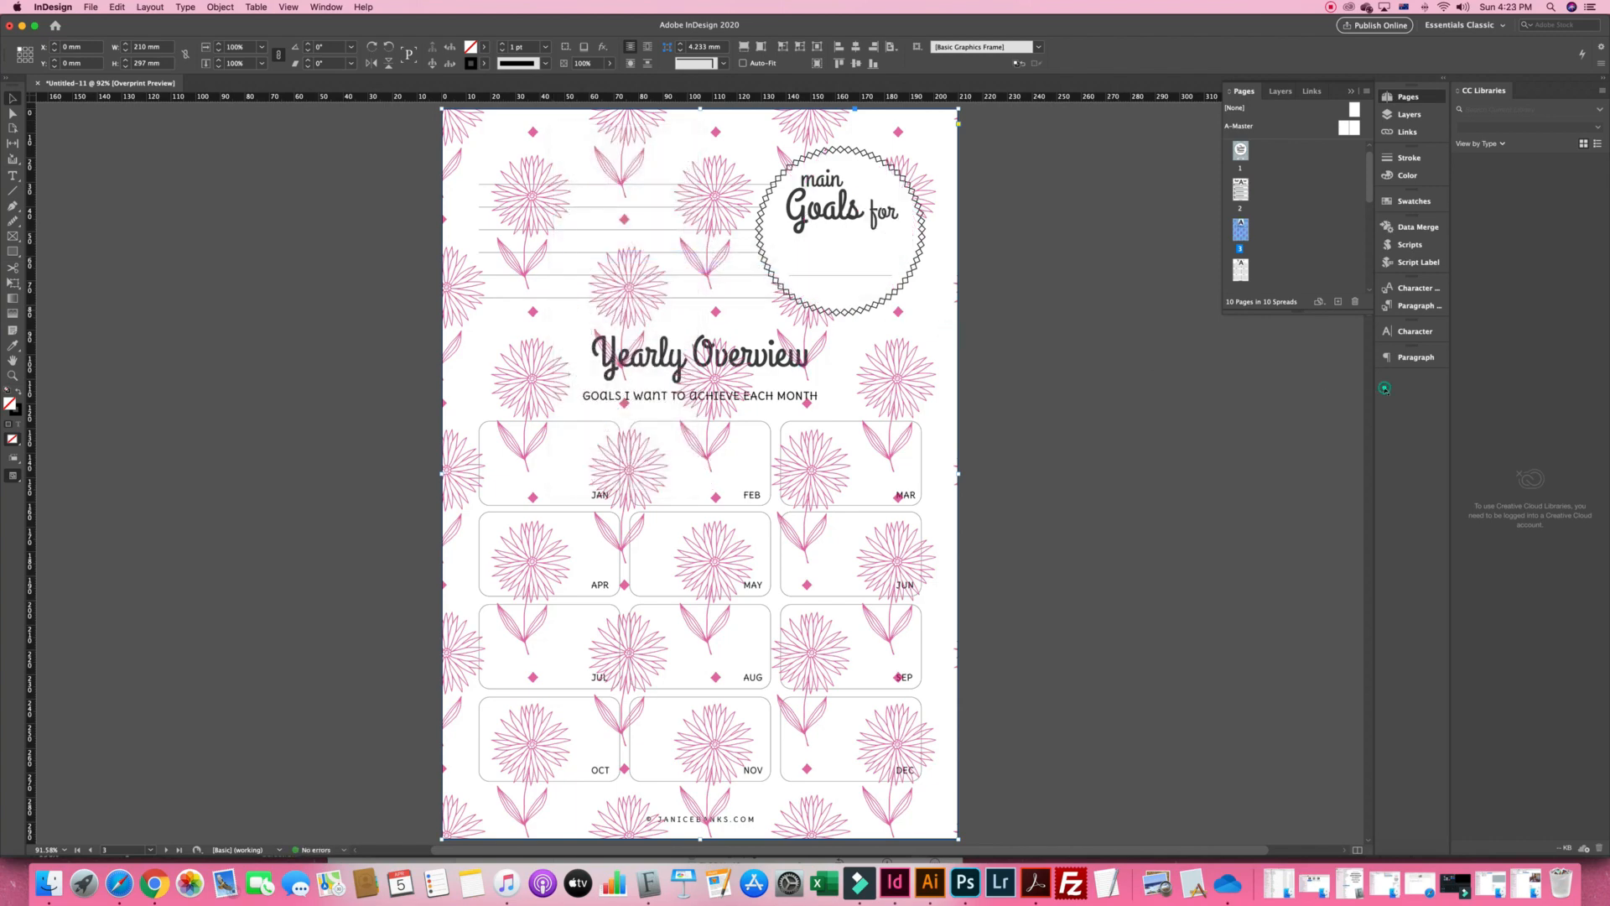
key("super+minus")
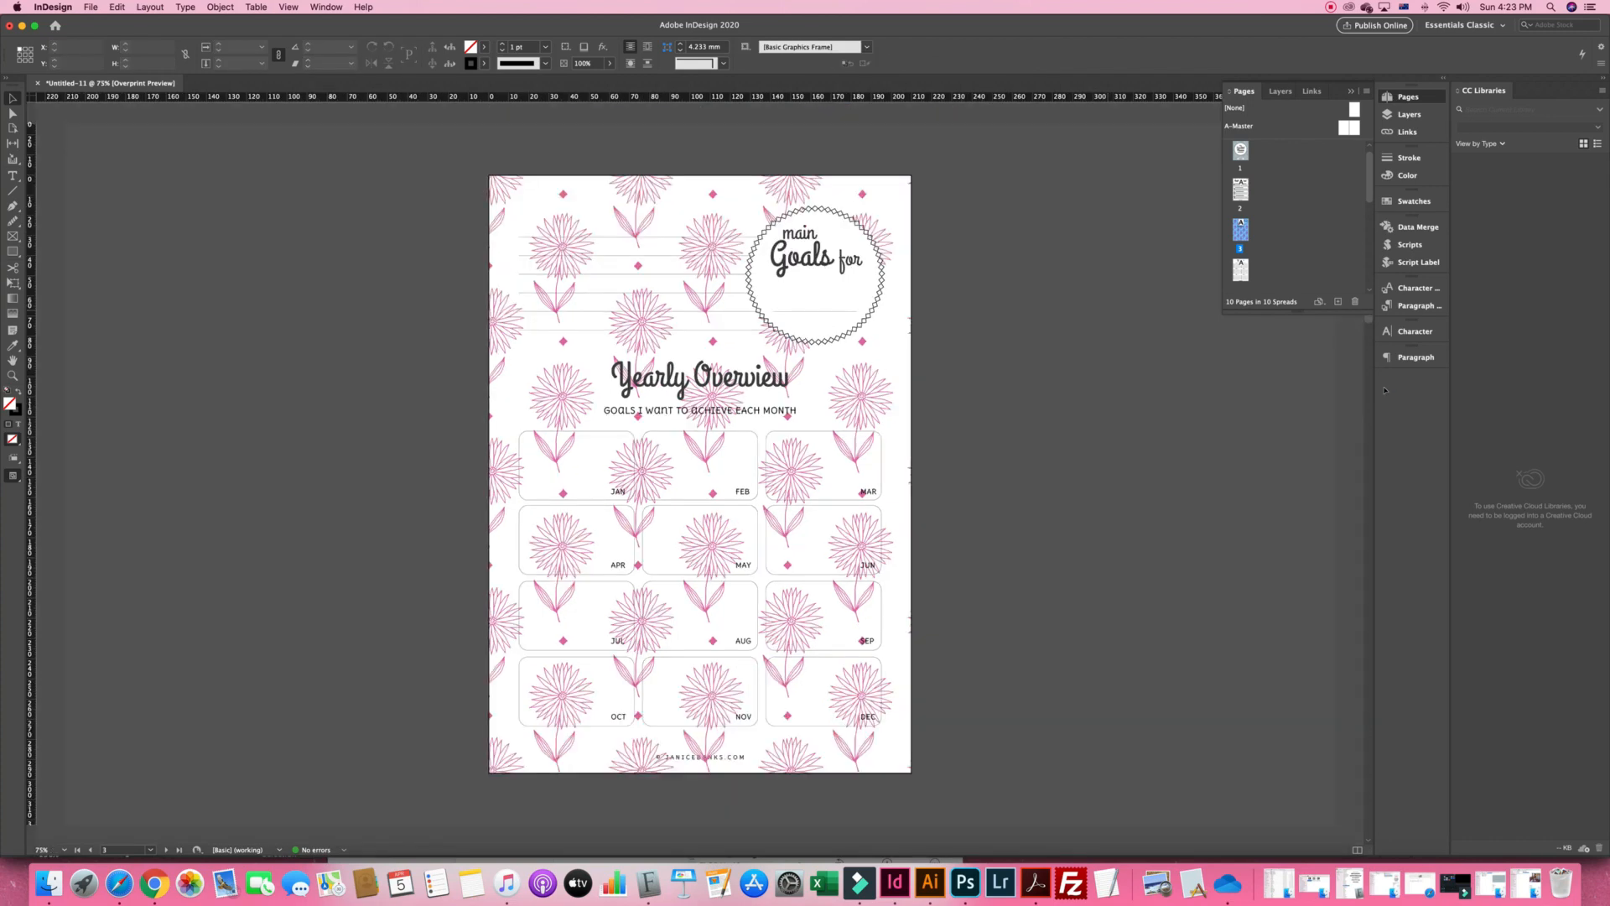
key("super+minus")
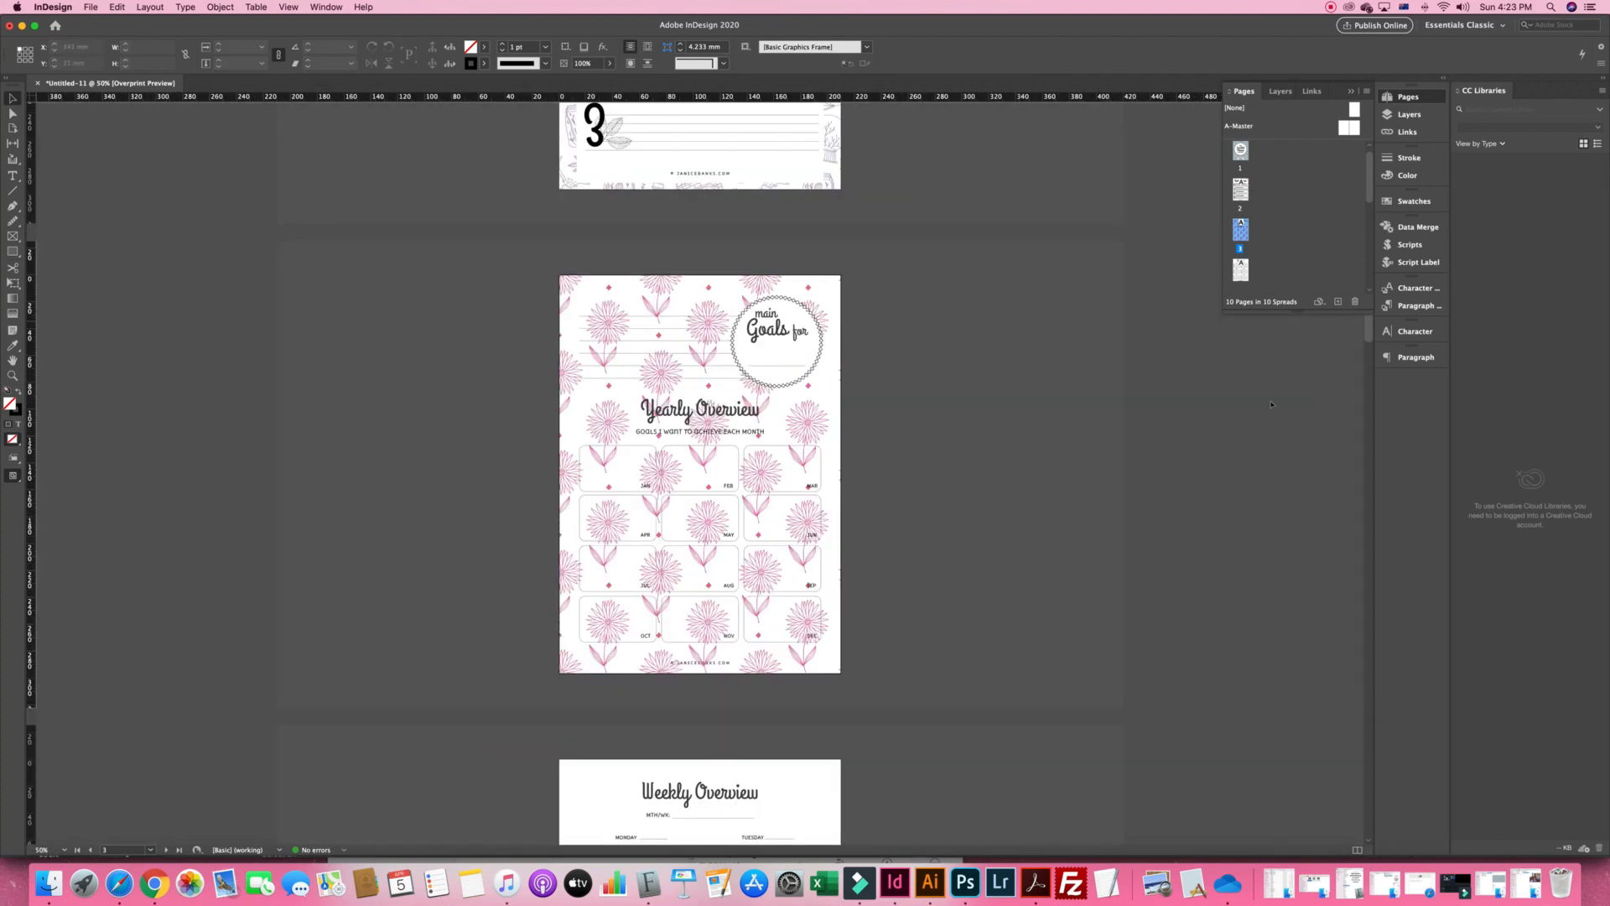
scroll(913, 517, "up", 5)
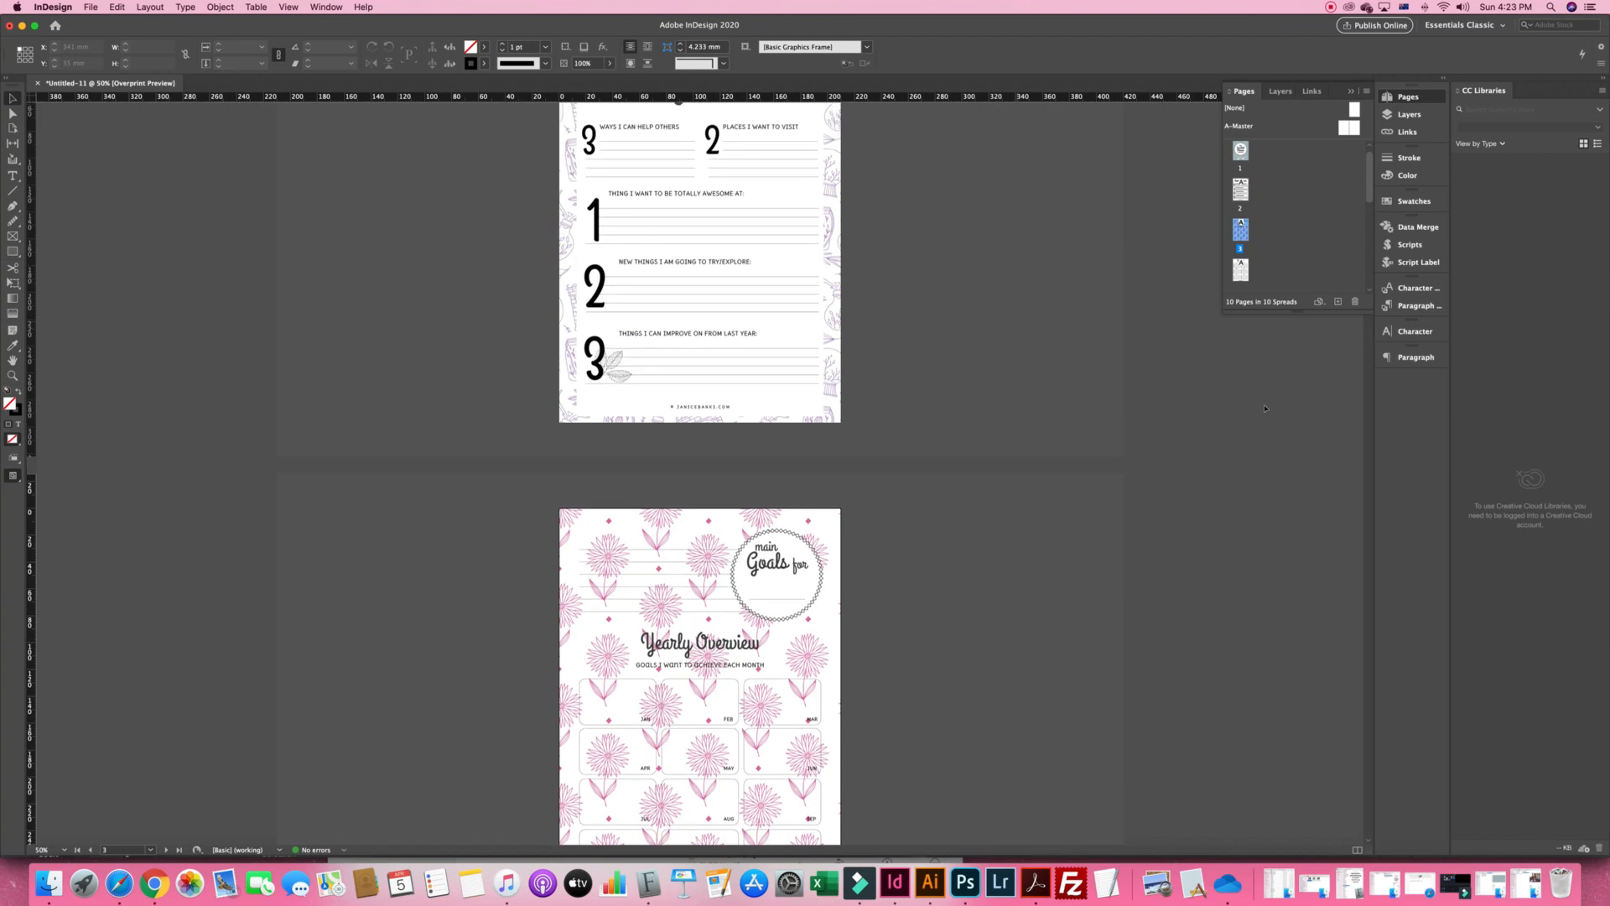
Copy the white panel and footer text from the Best Year Ever page and paste them in place on the Yearly Overview page
left_click(772, 404)
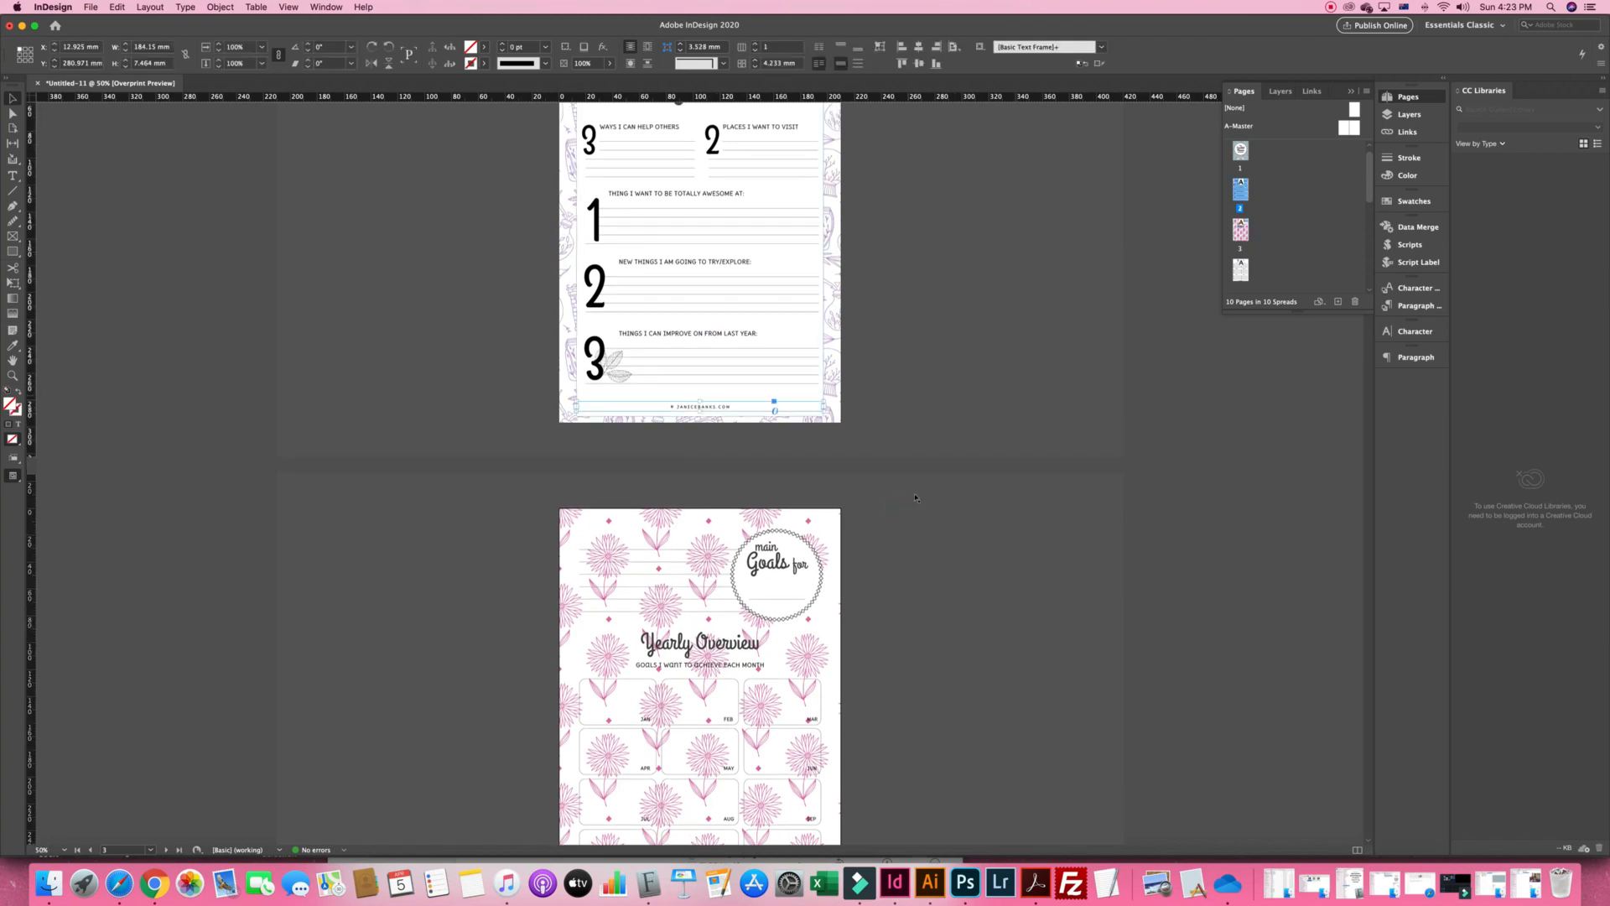
left_click(778, 394, "shift")
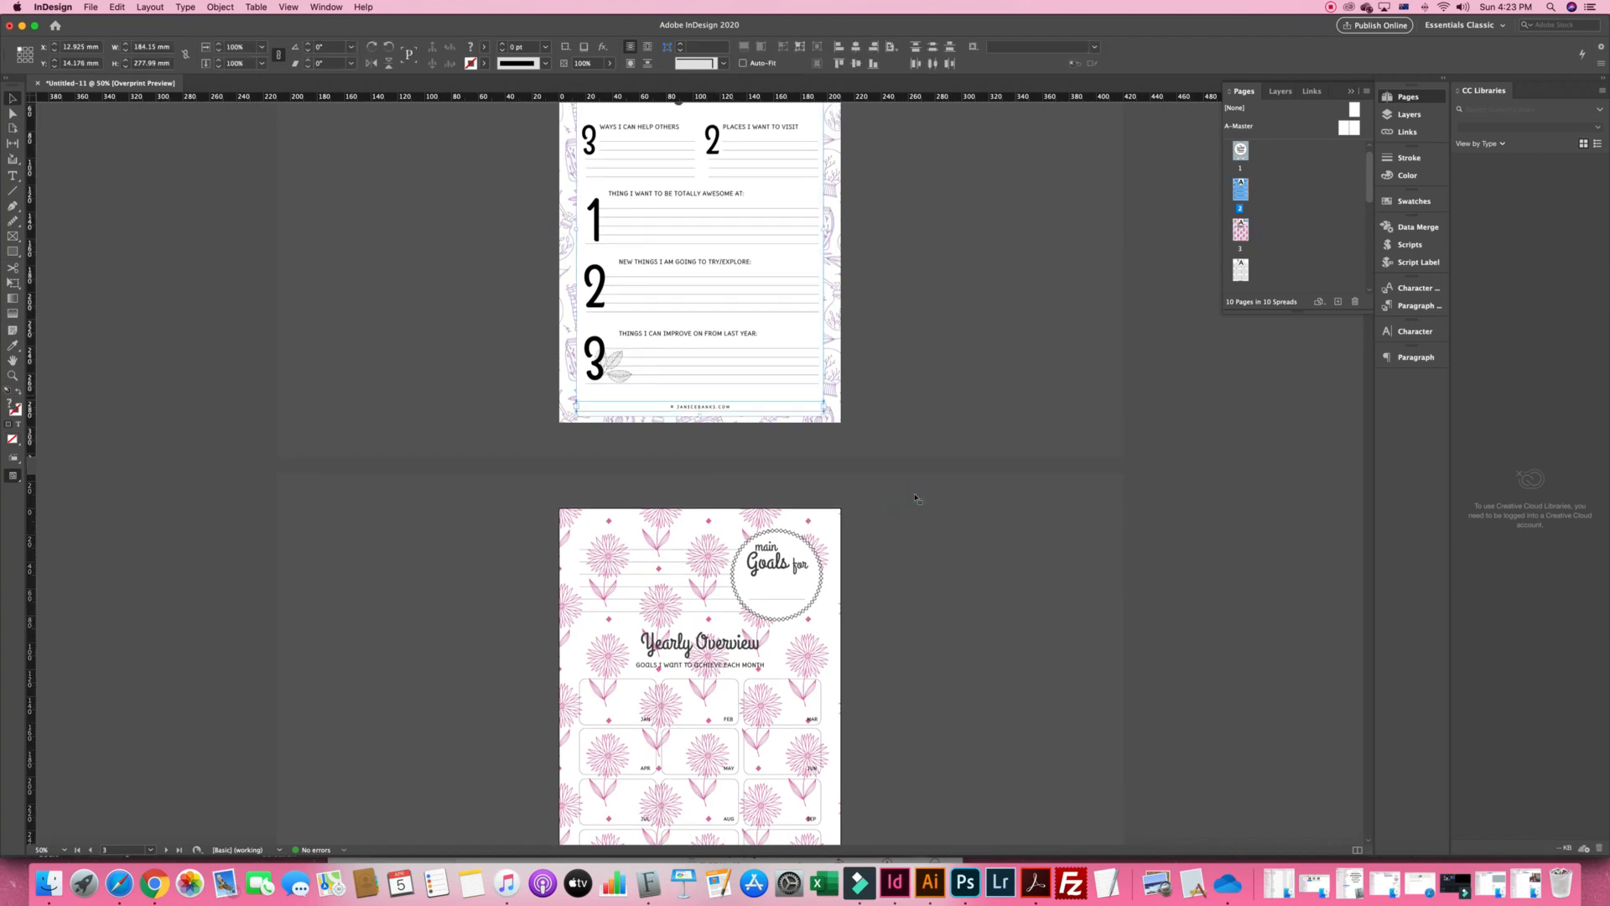
scroll(1101, 715, "down", 3)
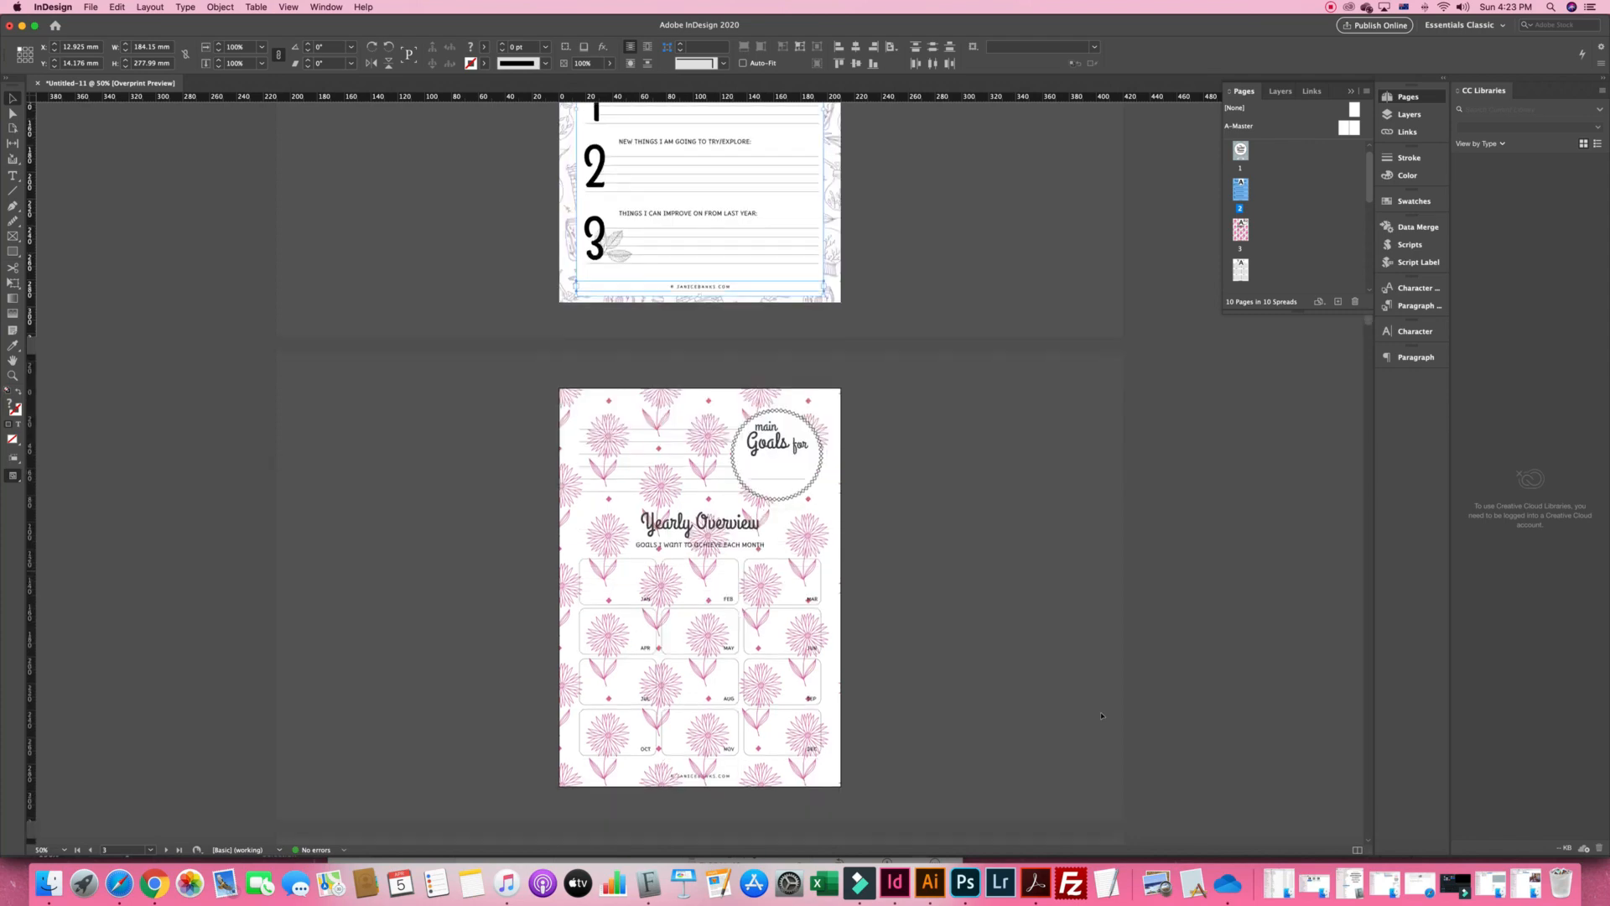
key("super+z")
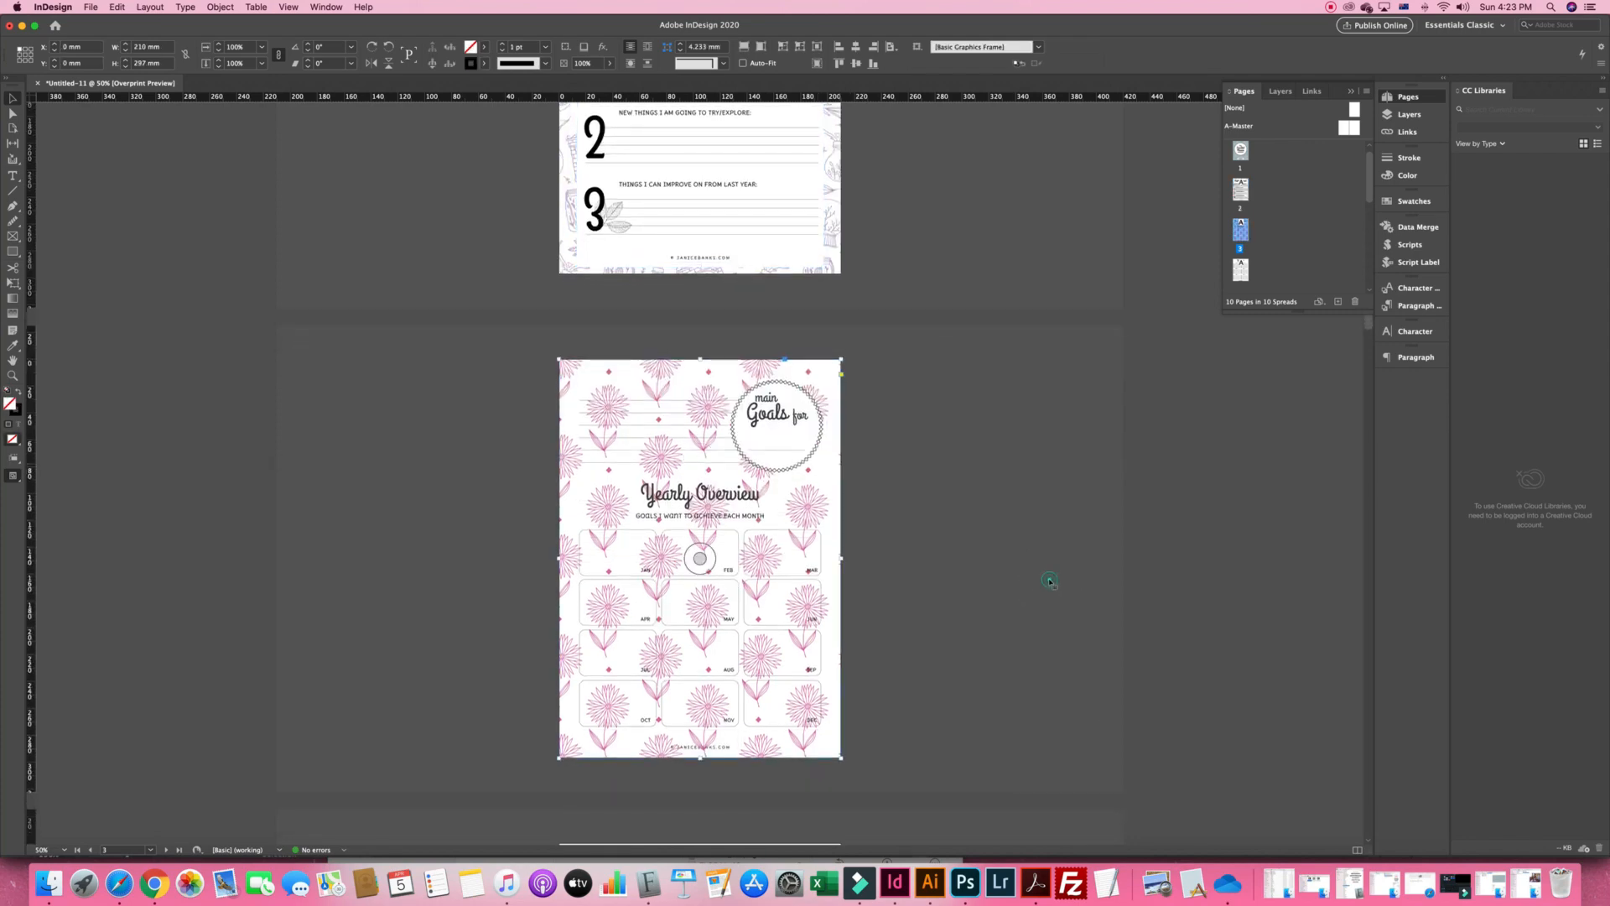
left_click(1040, 591)
key("super+z")
key("super+z")
left_click(99, 7)
left_click(99, 7)
left_click(99, 7)
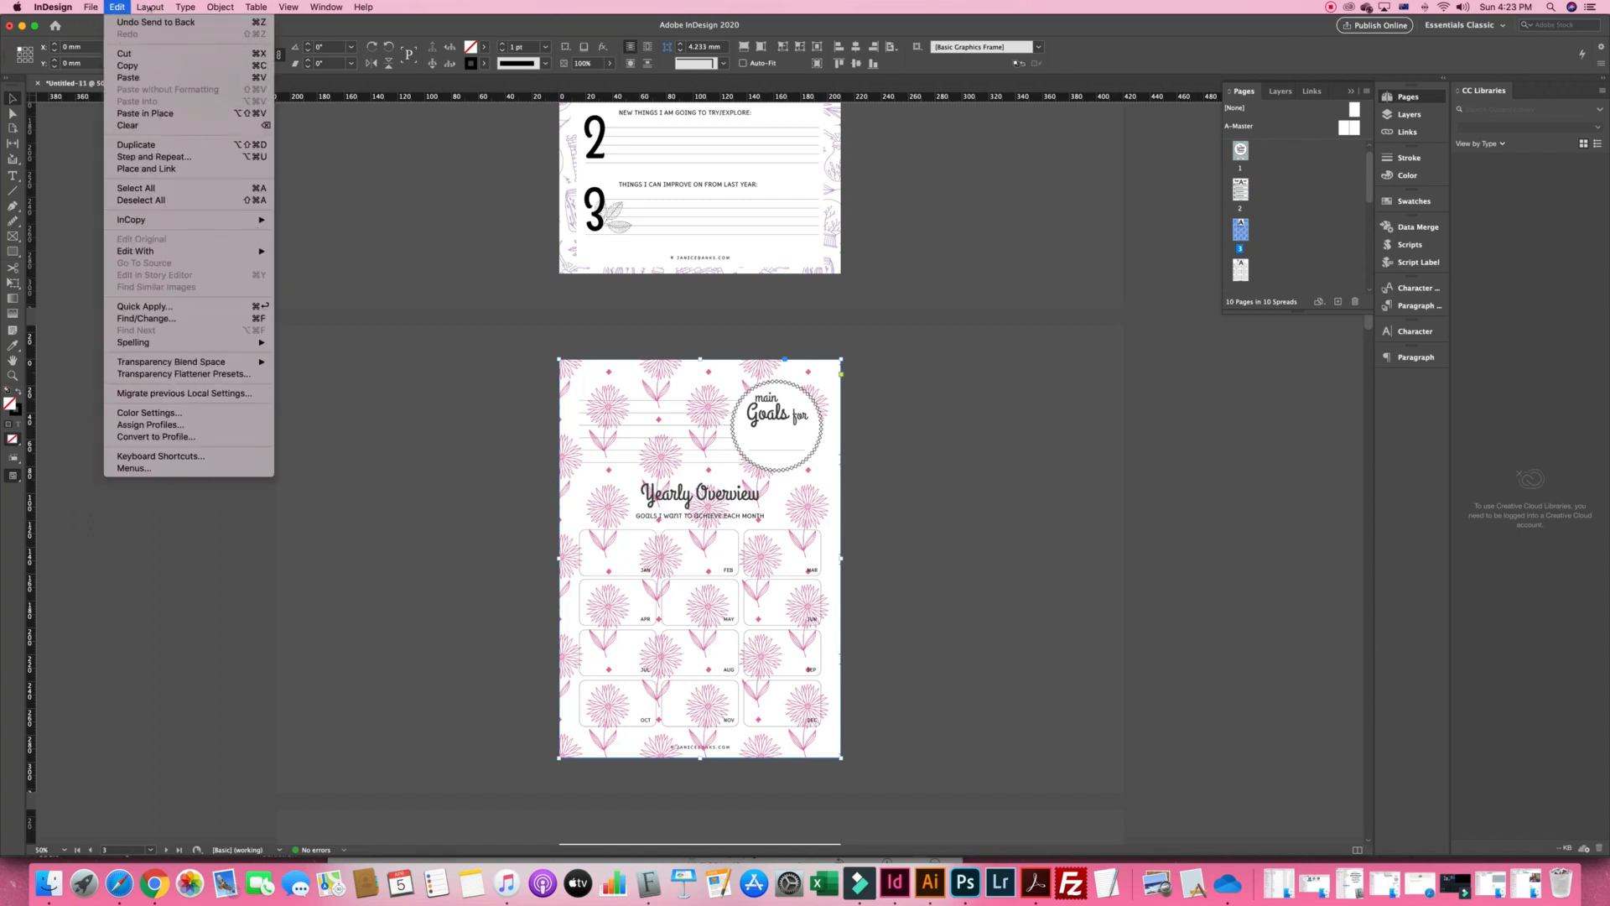
left_click(169, 114)
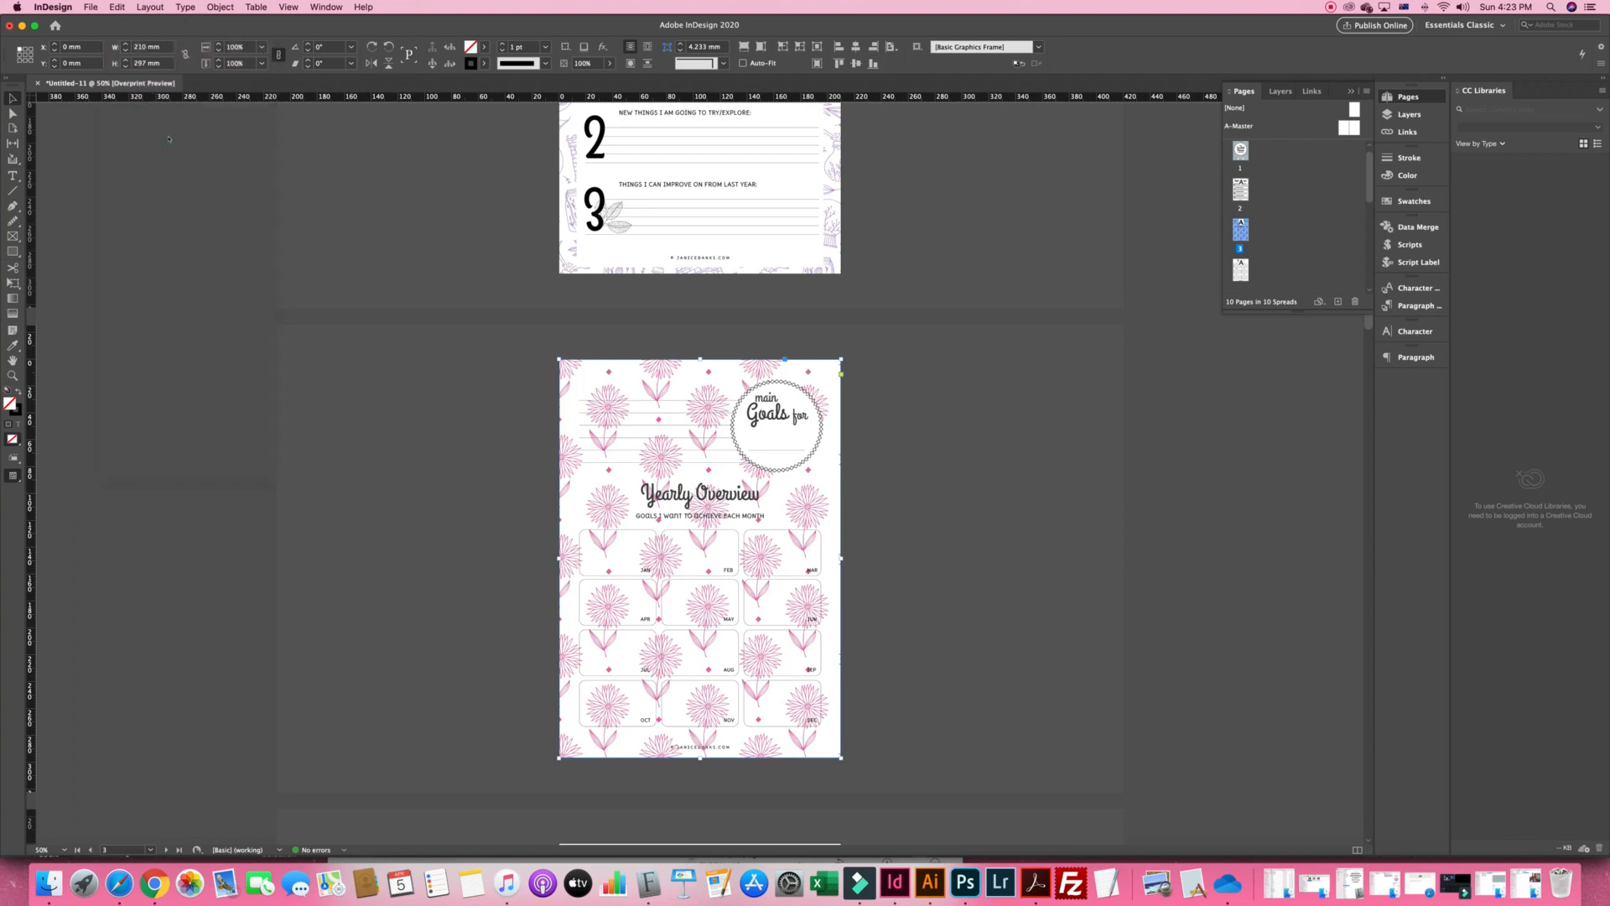
Send the white panel and the floral pattern frame together to the back, behind the Yearly Overview page content
left_click(1130, 475)
left_click(832, 465)
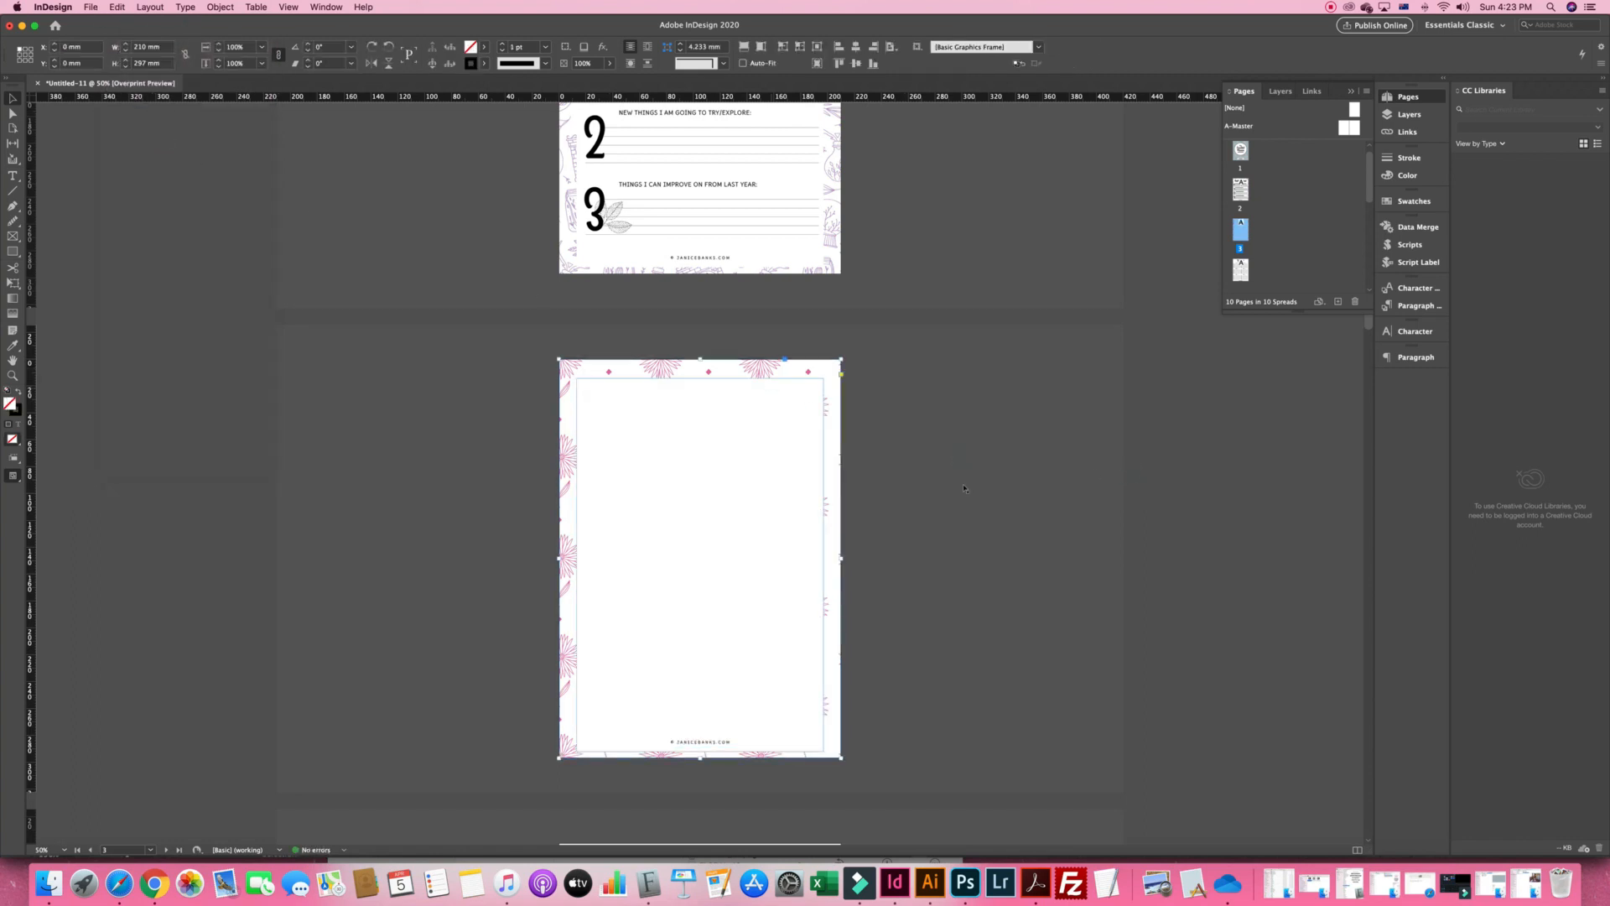
key("super+a")
left_click(1128, 496)
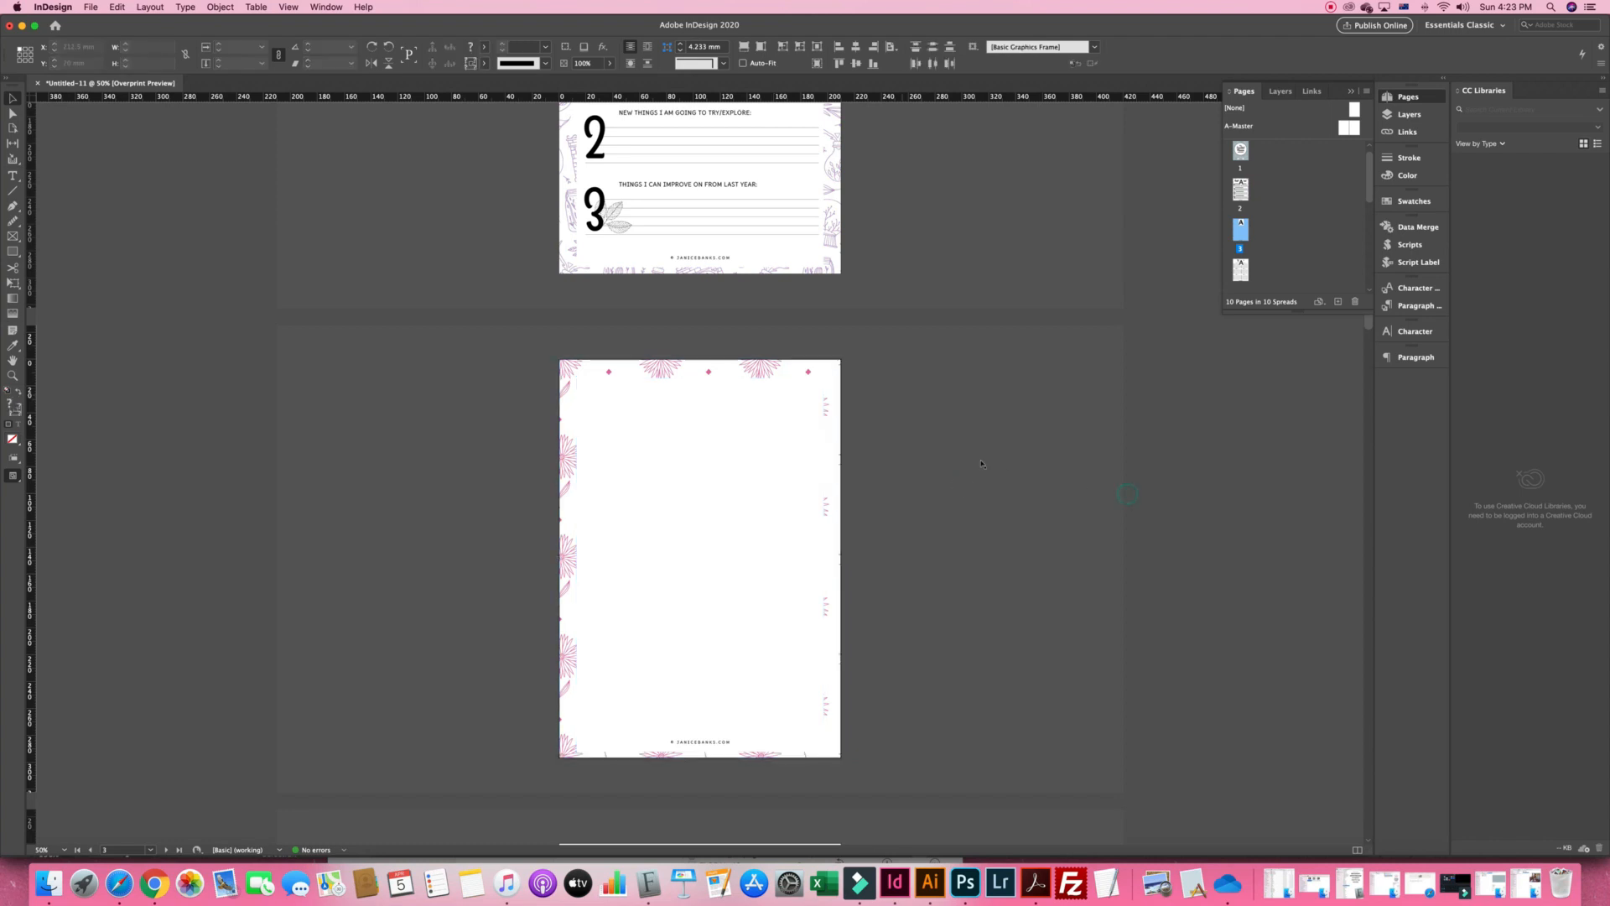
key("super+a")
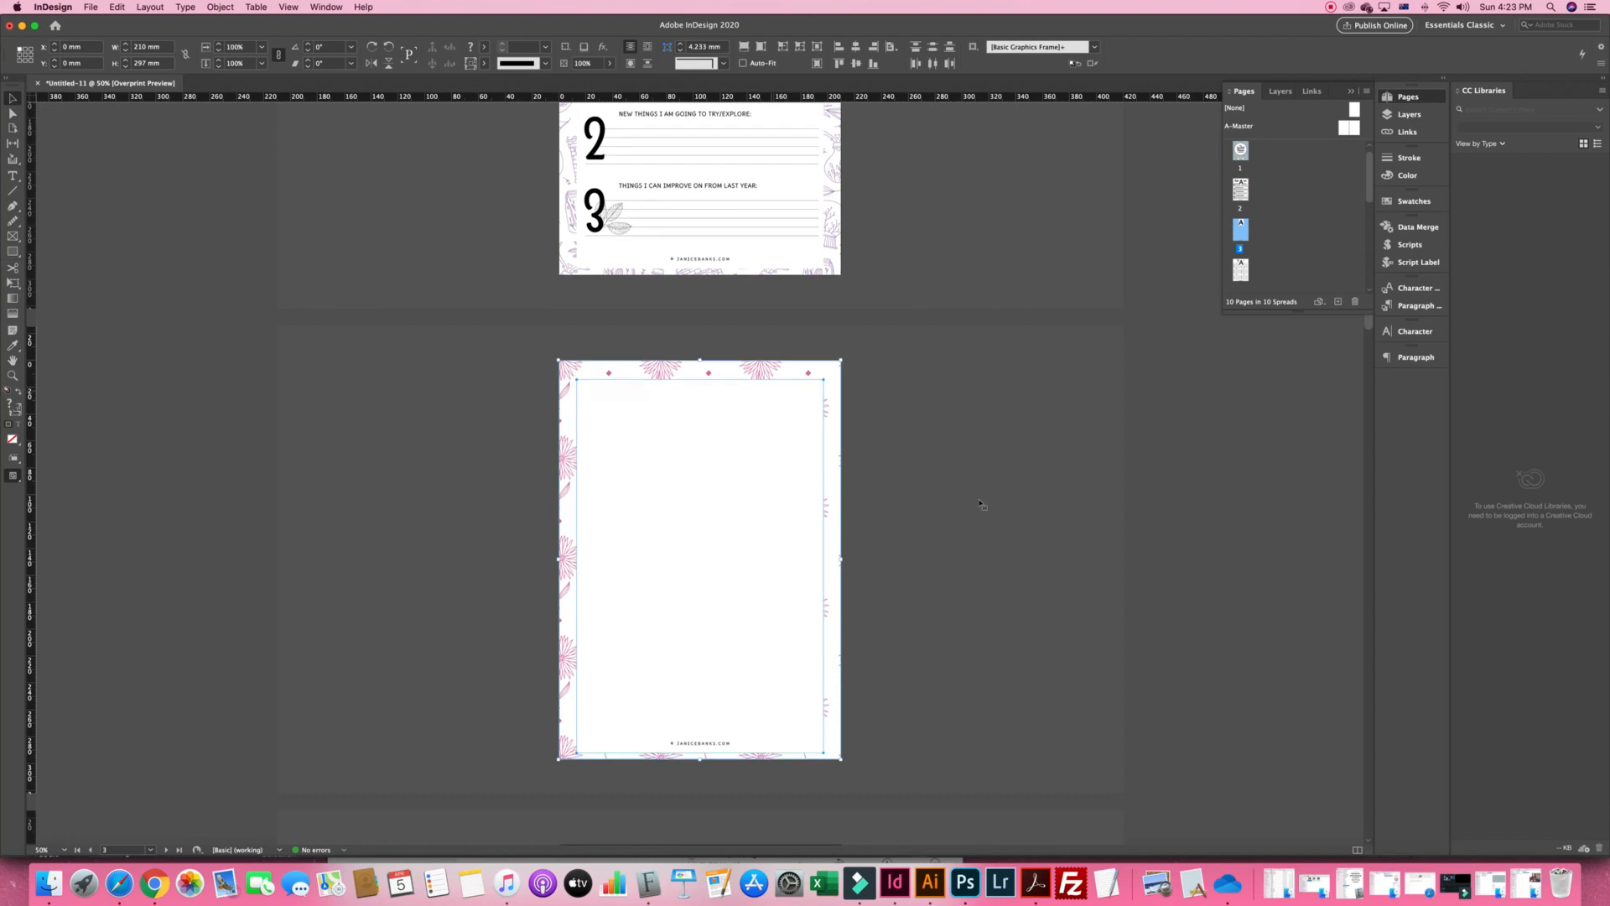
scroll(966, 503, "up", 1)
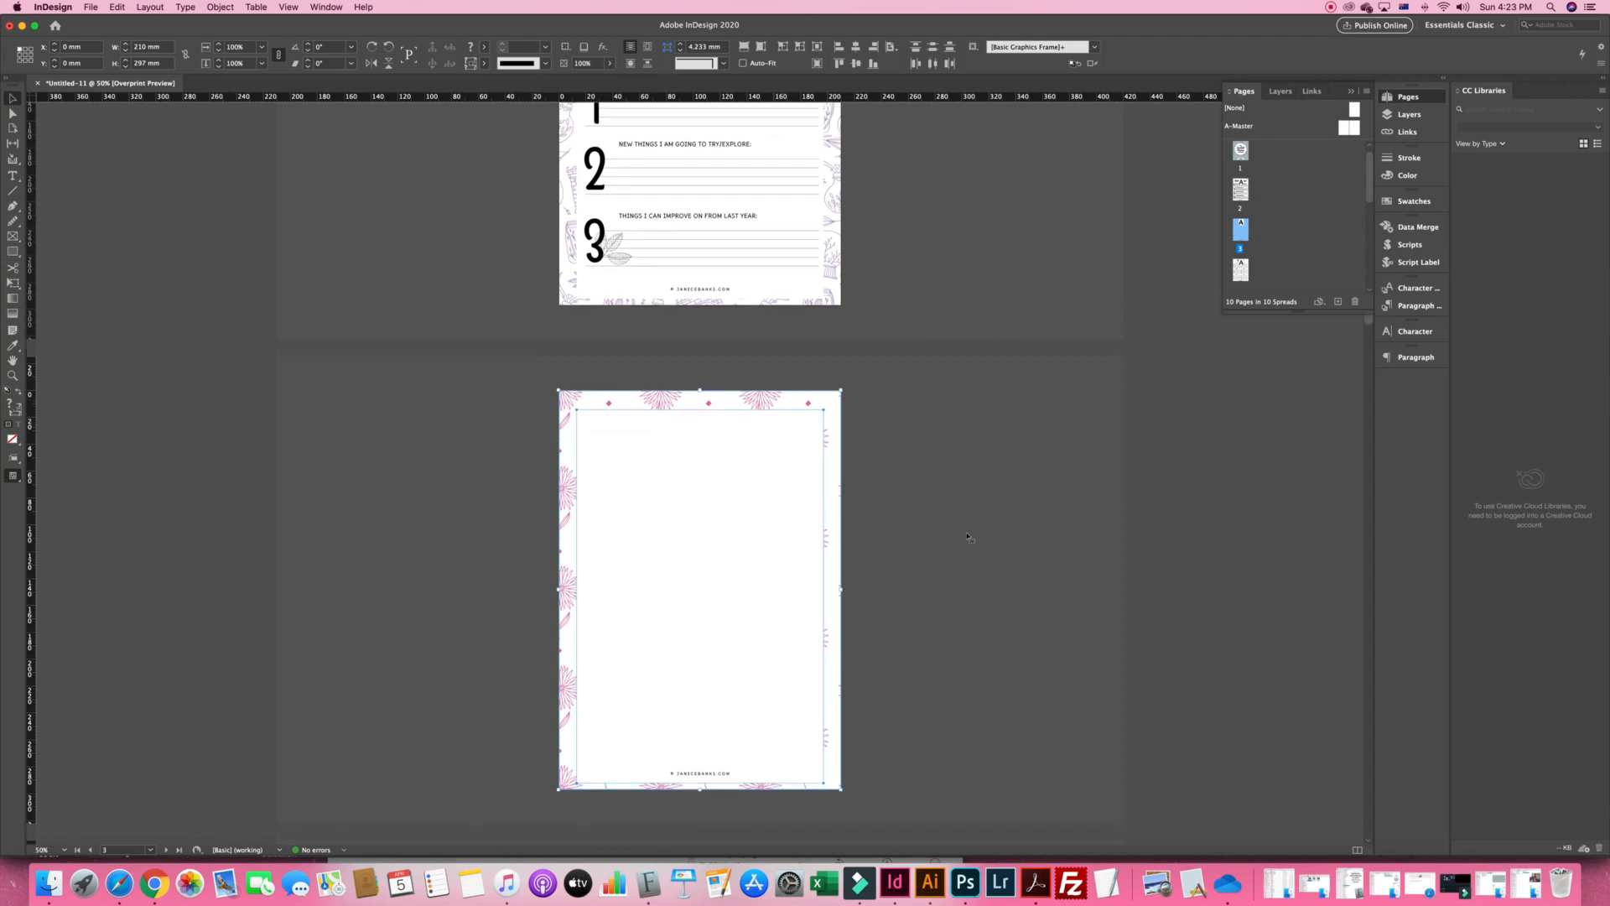
right_click(966, 533)
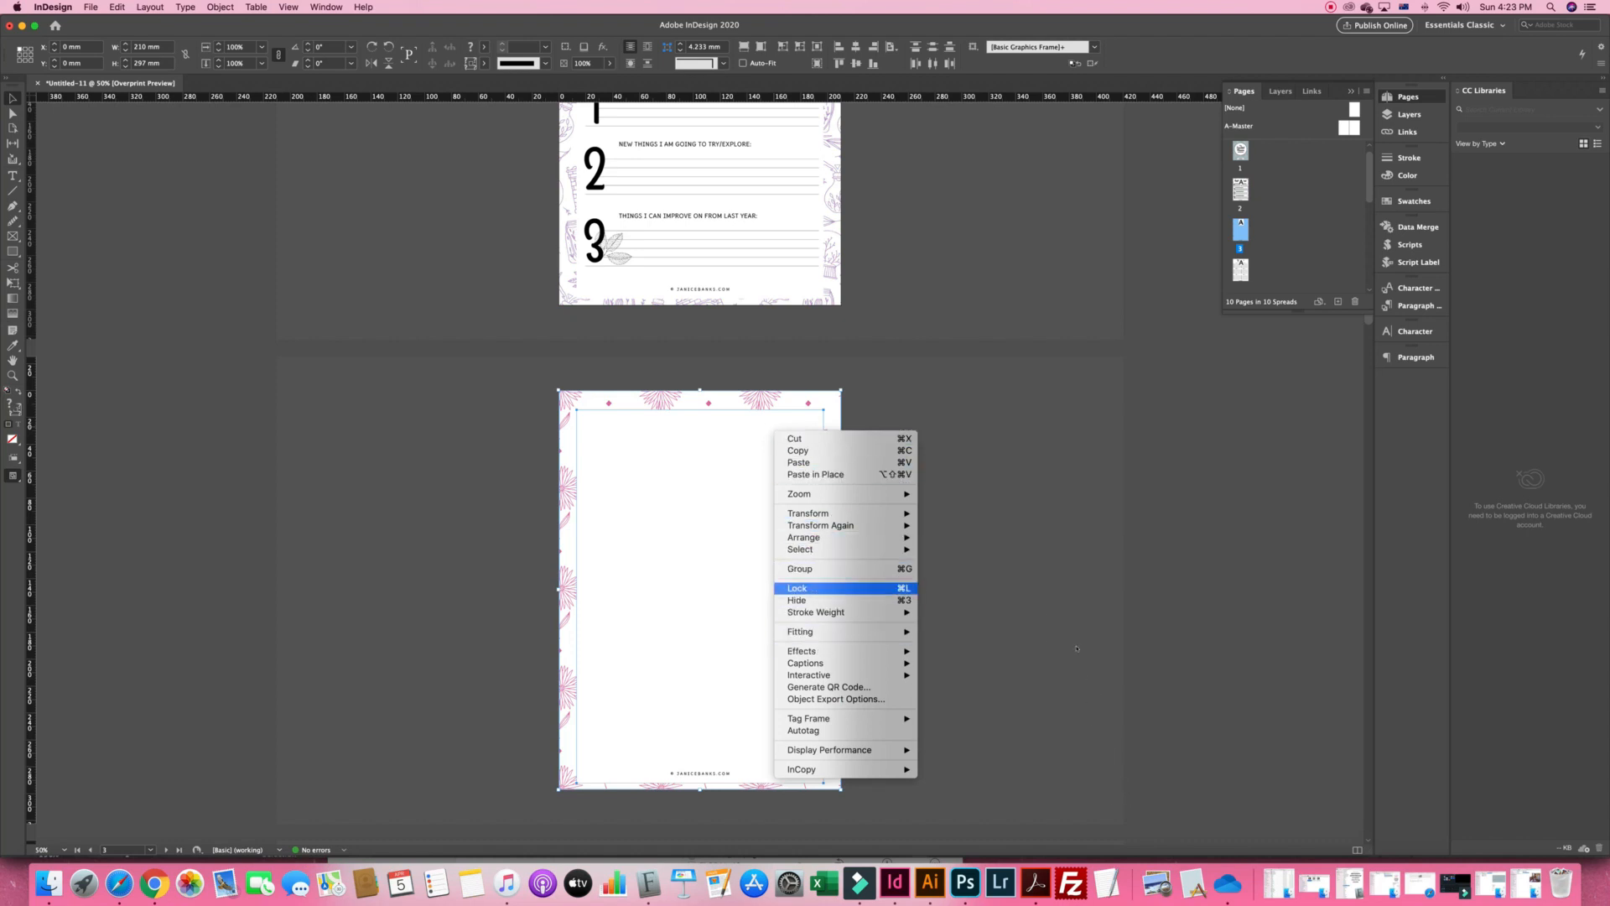
mouse_move(838, 514)
key("Down")
key("Down")
key("Right")
key("Down")
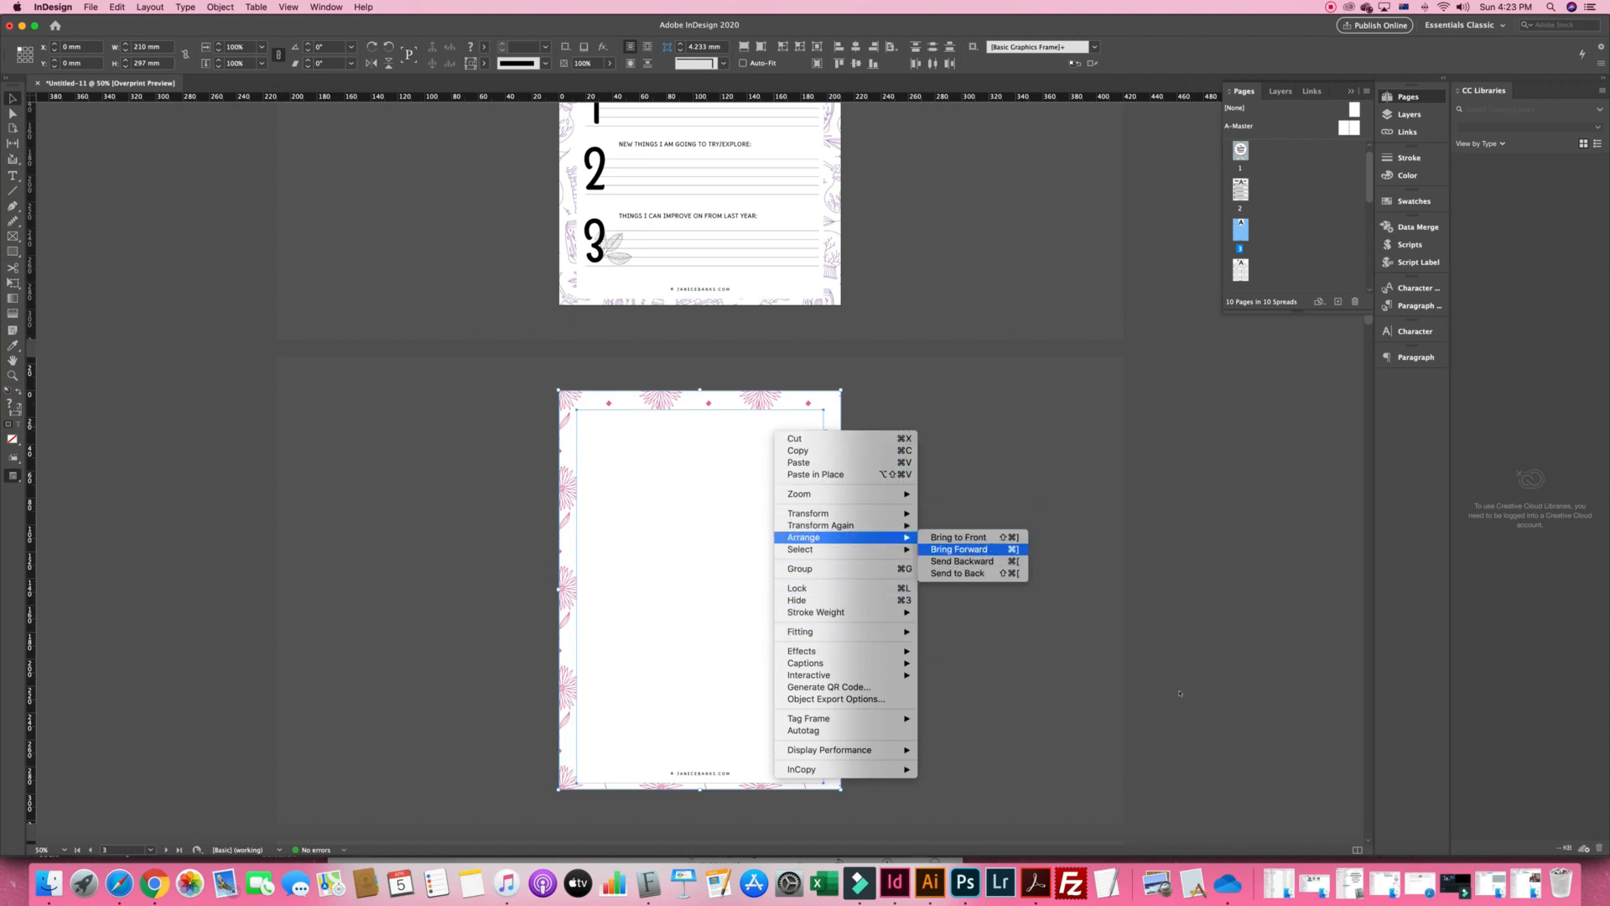
key("Down")
key("Down")
key("Return")
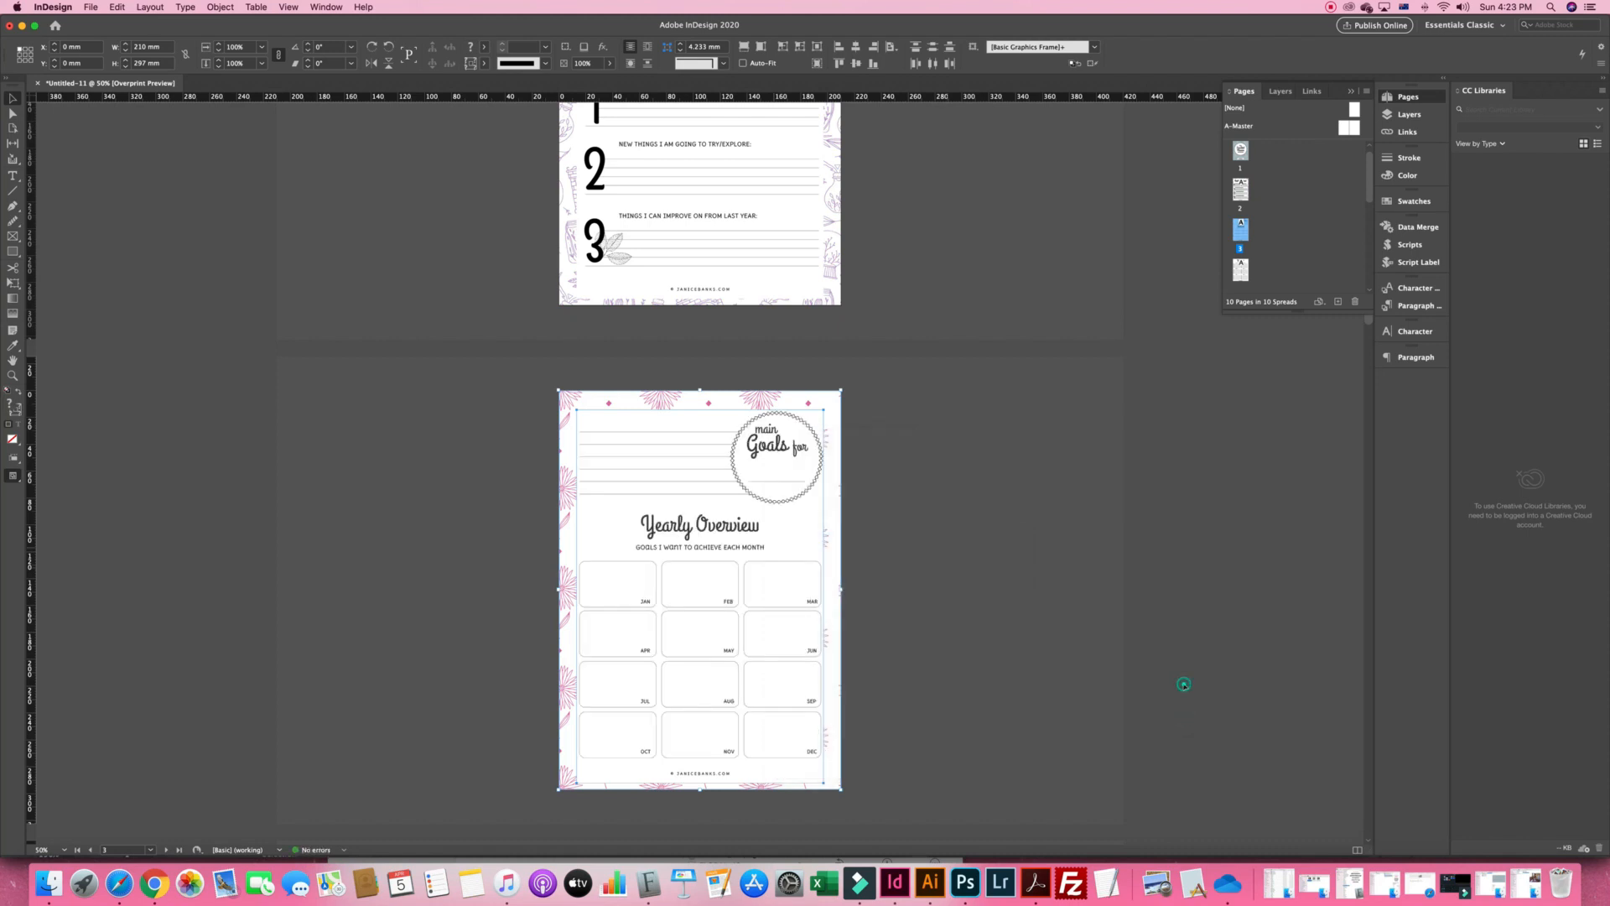
left_click(1182, 683)
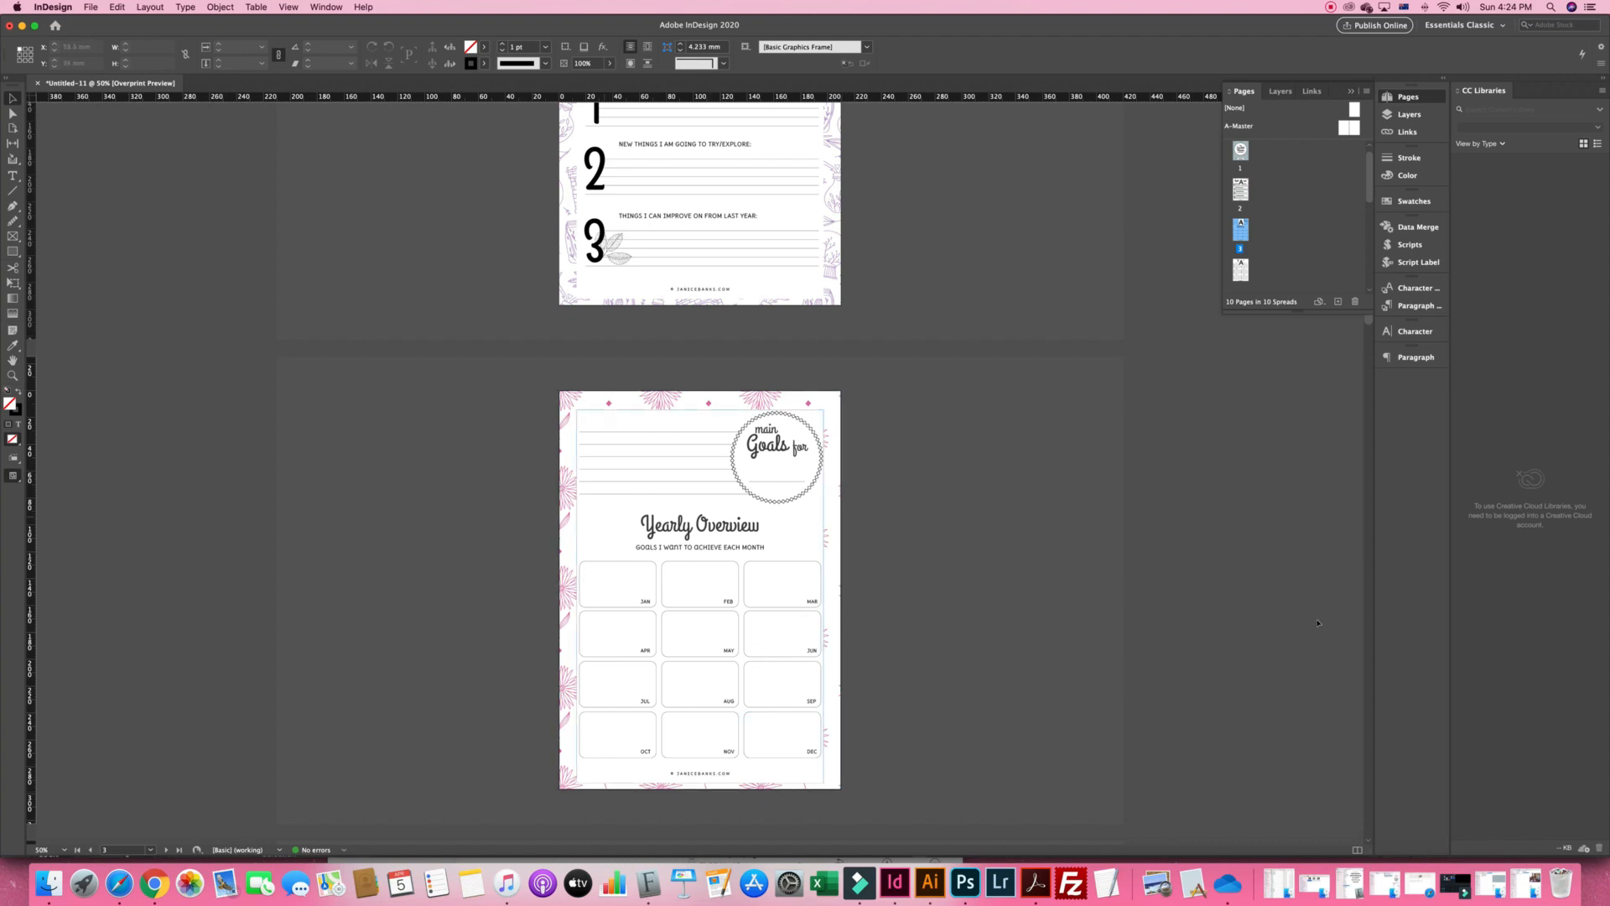
Remove the white panel from the Yearly Overview page and centre the floral pattern inside its frame horizontally on the page
left_click(759, 657)
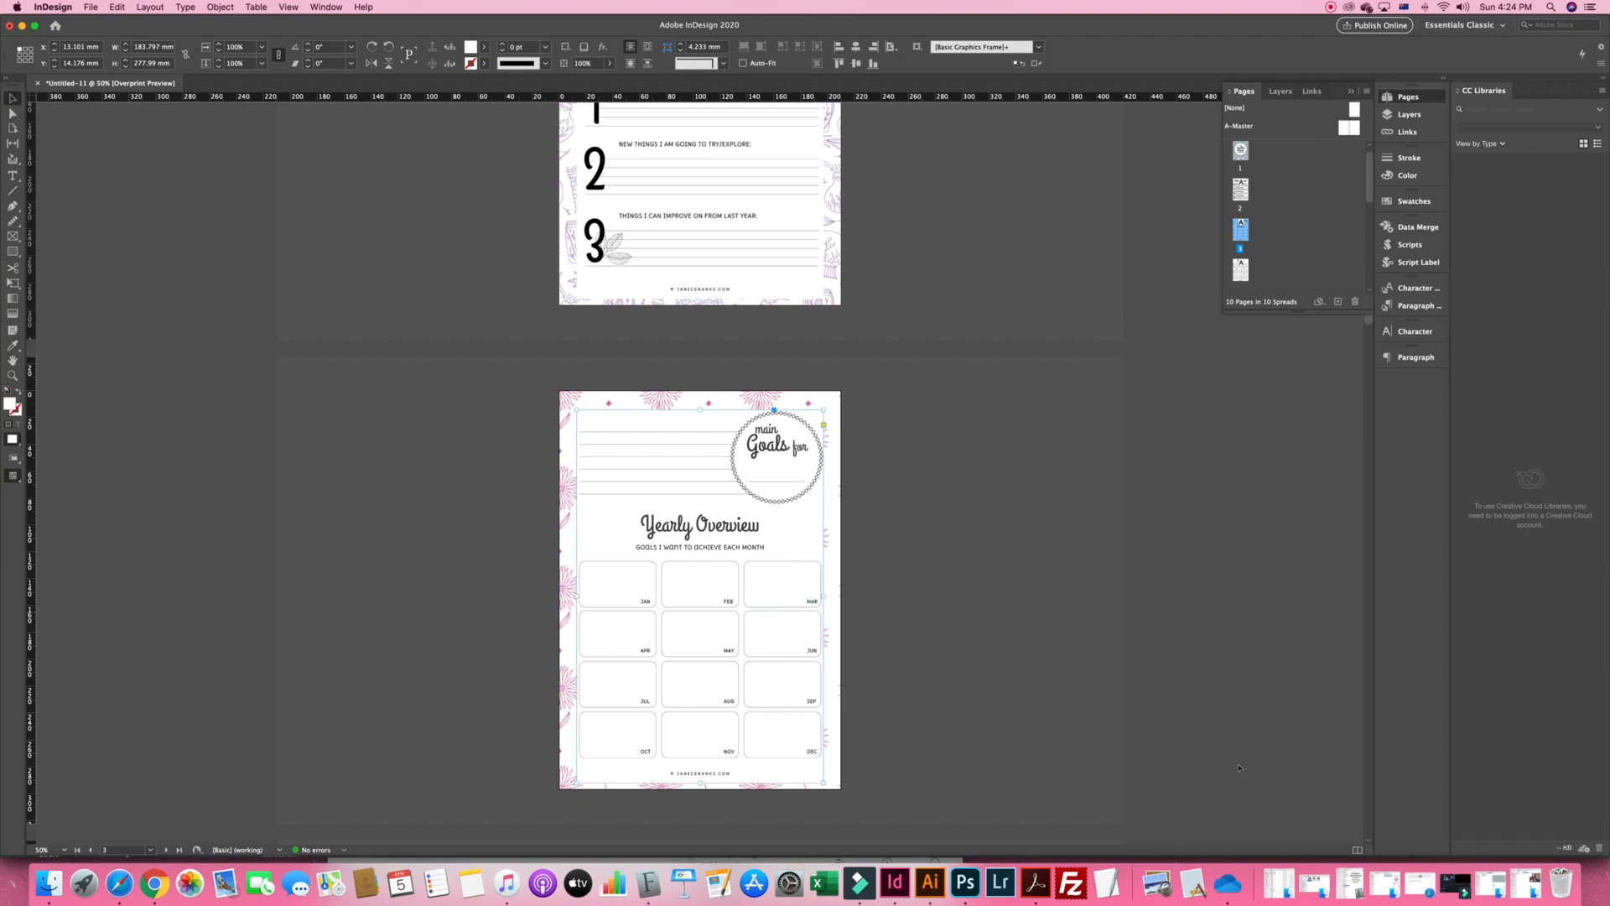
key("Delete")
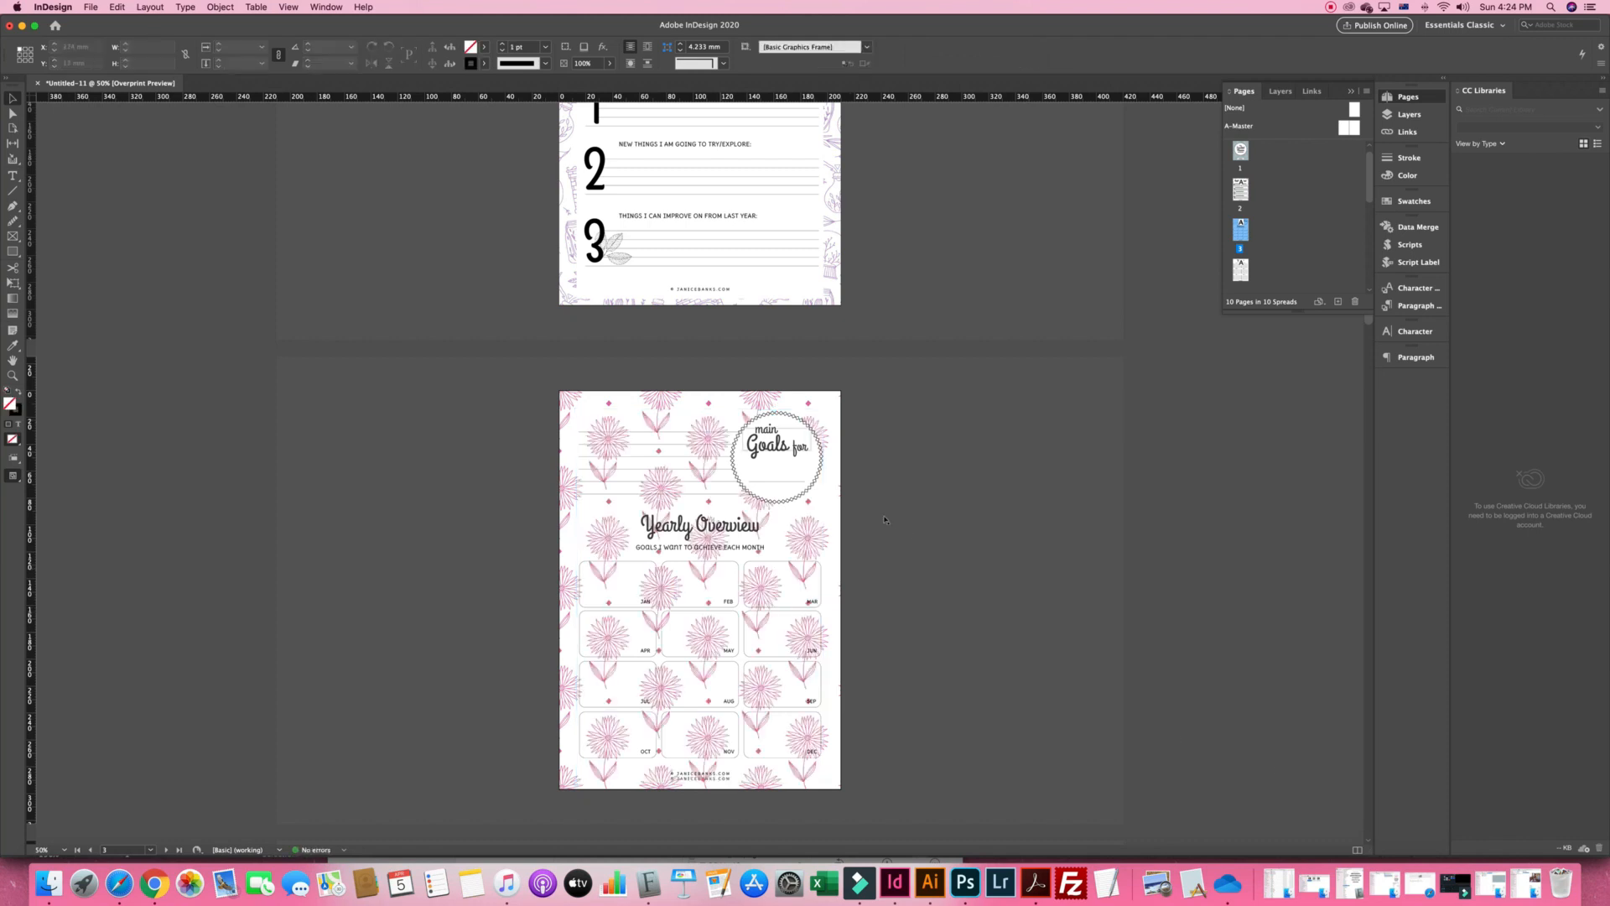
key("super+a")
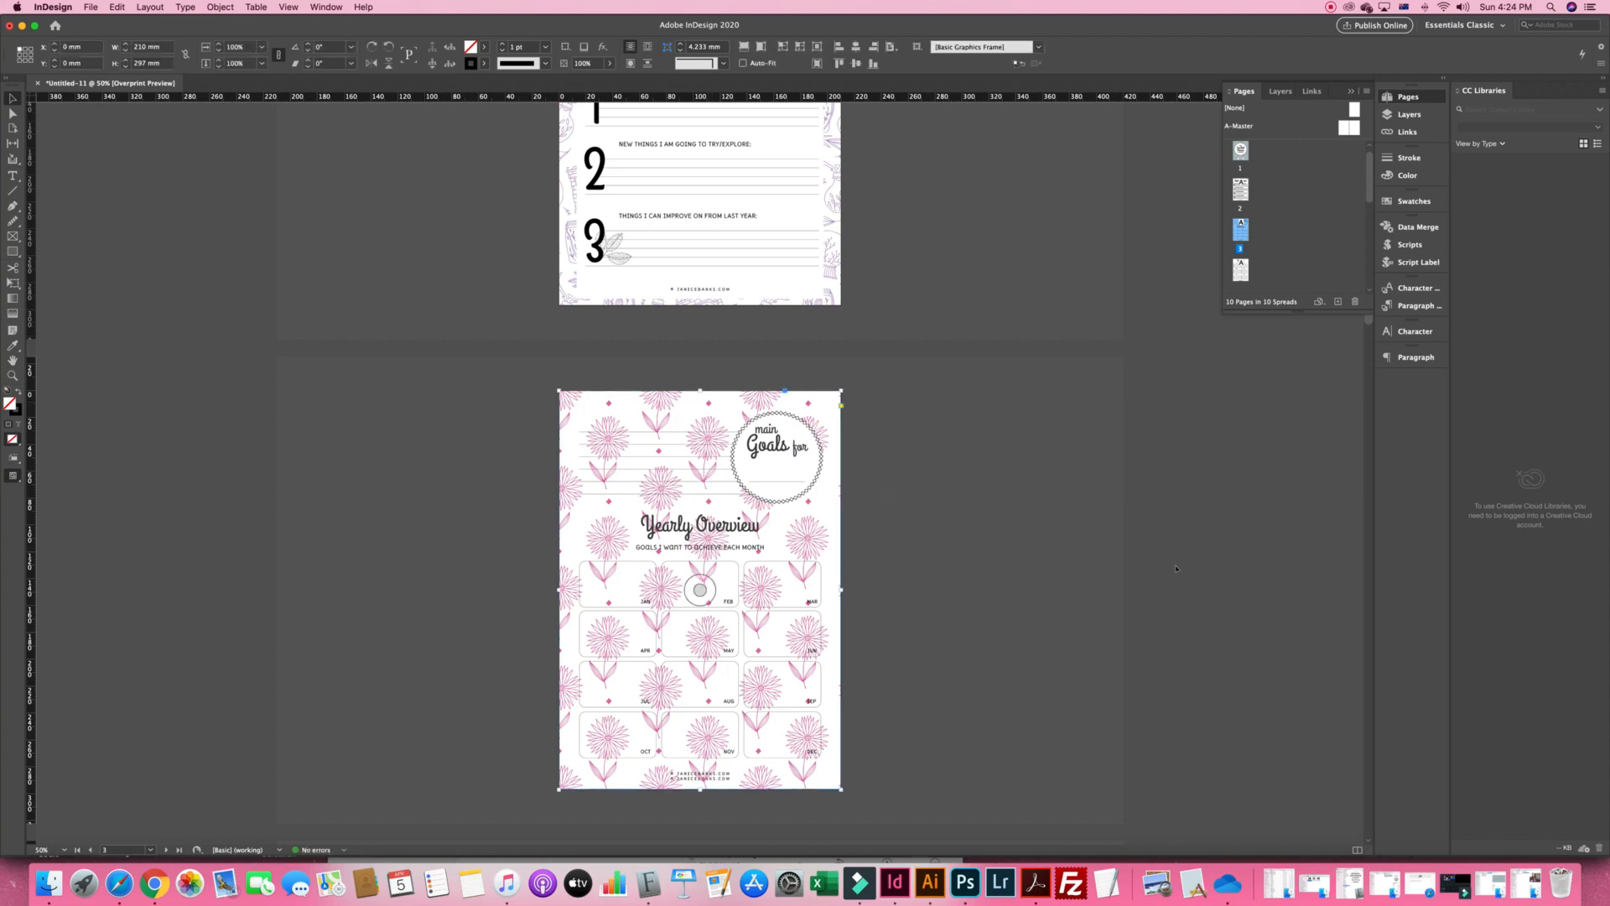
left_click(1176, 566)
left_click(937, 497)
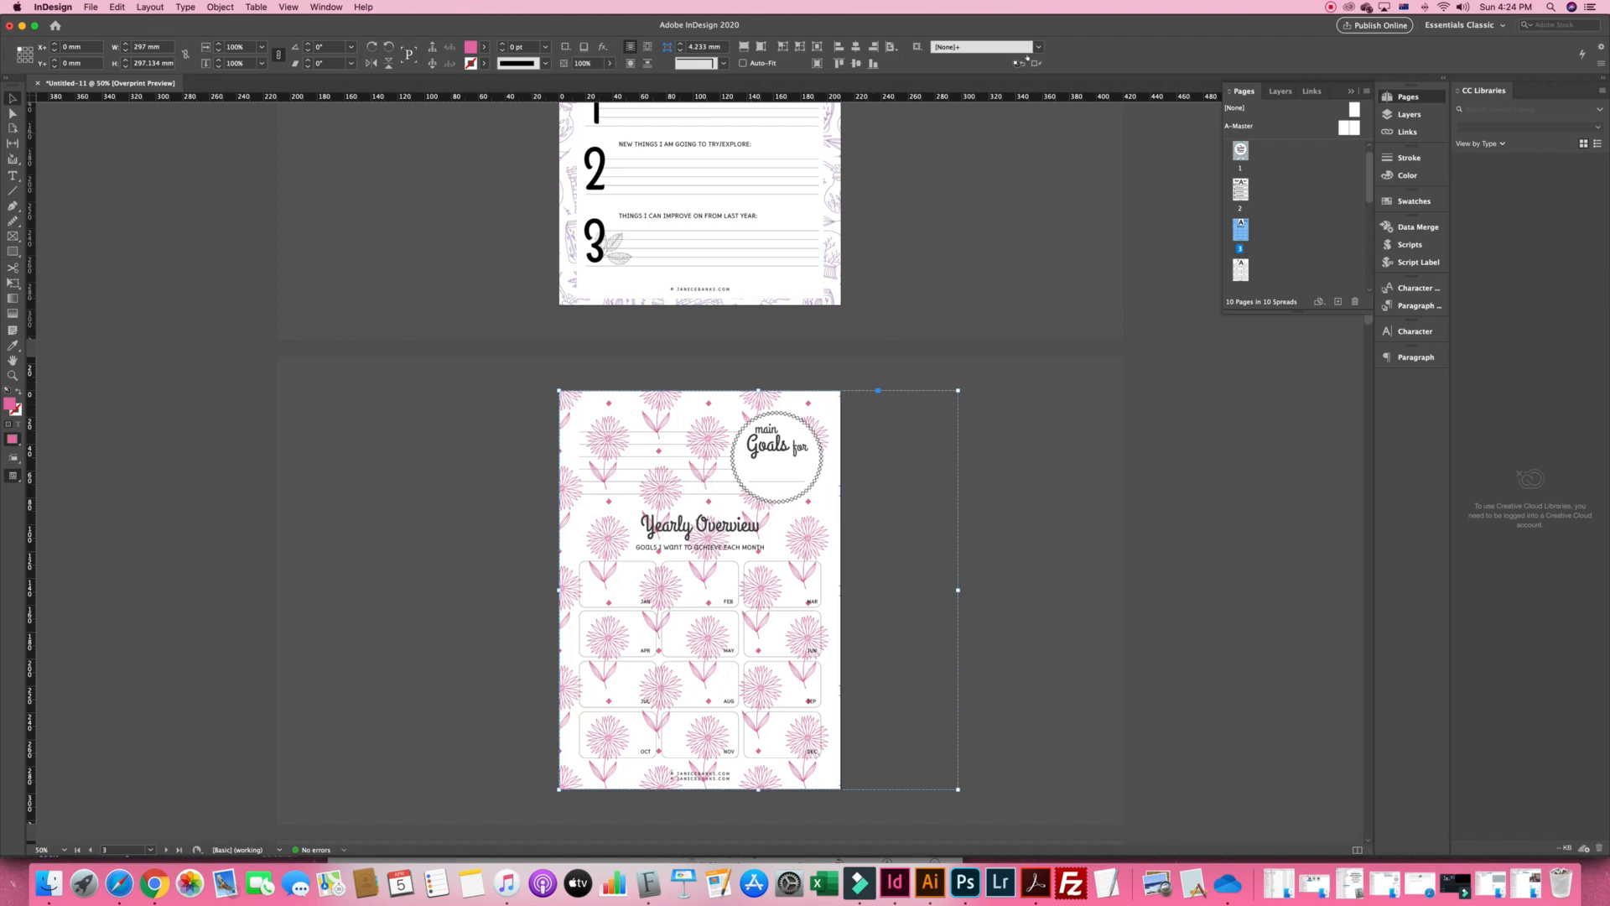
left_click(891, 47)
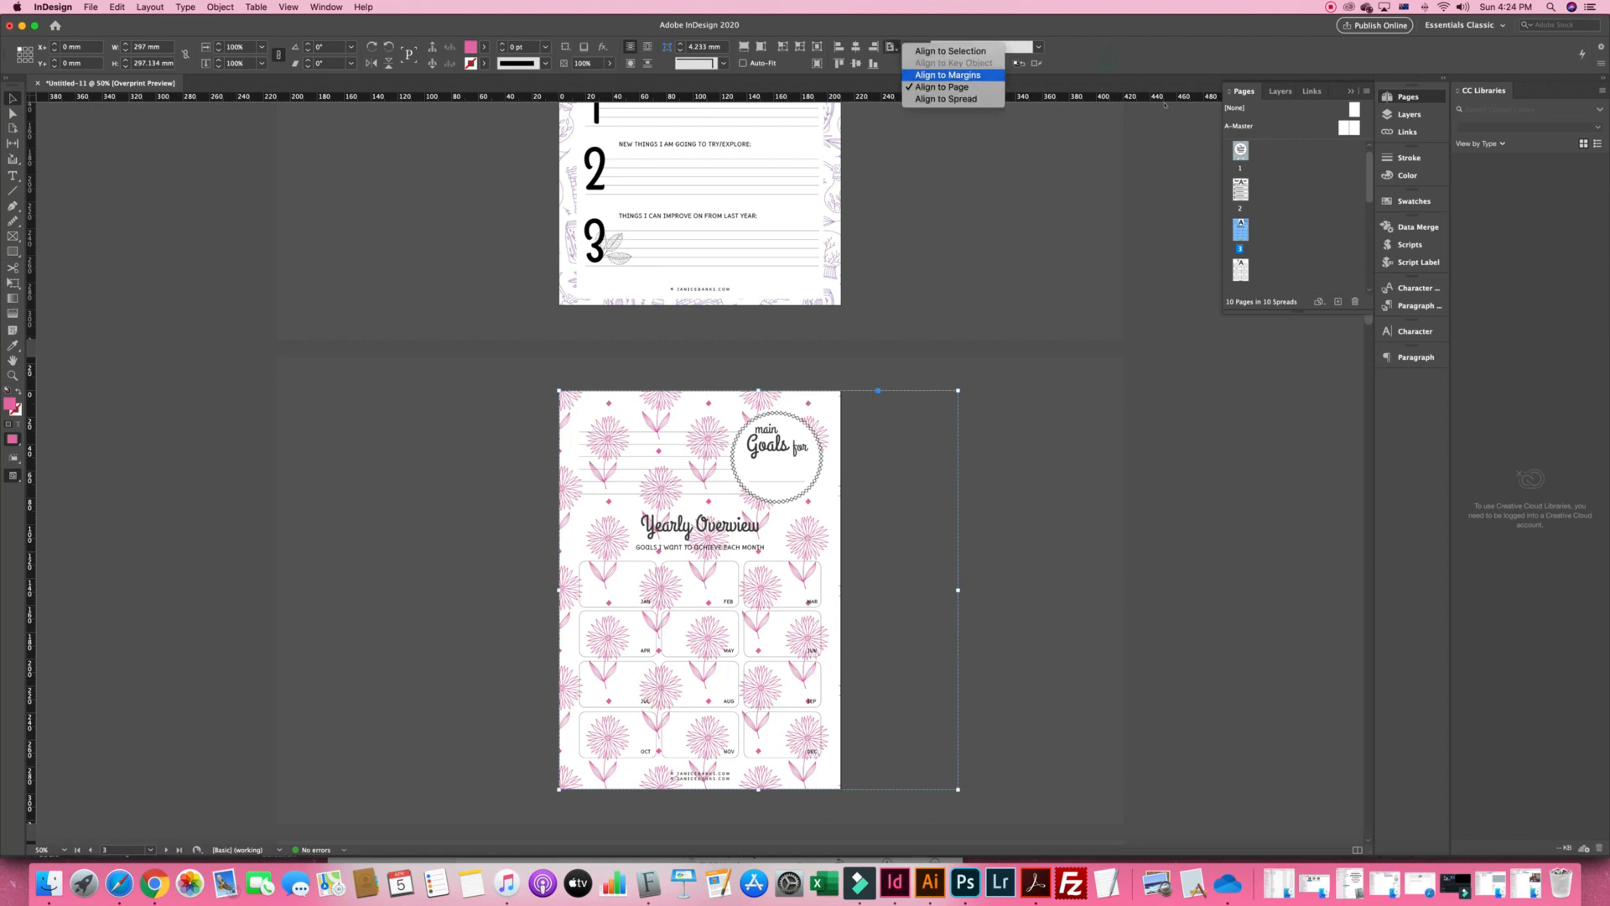
left_click(1076, 39)
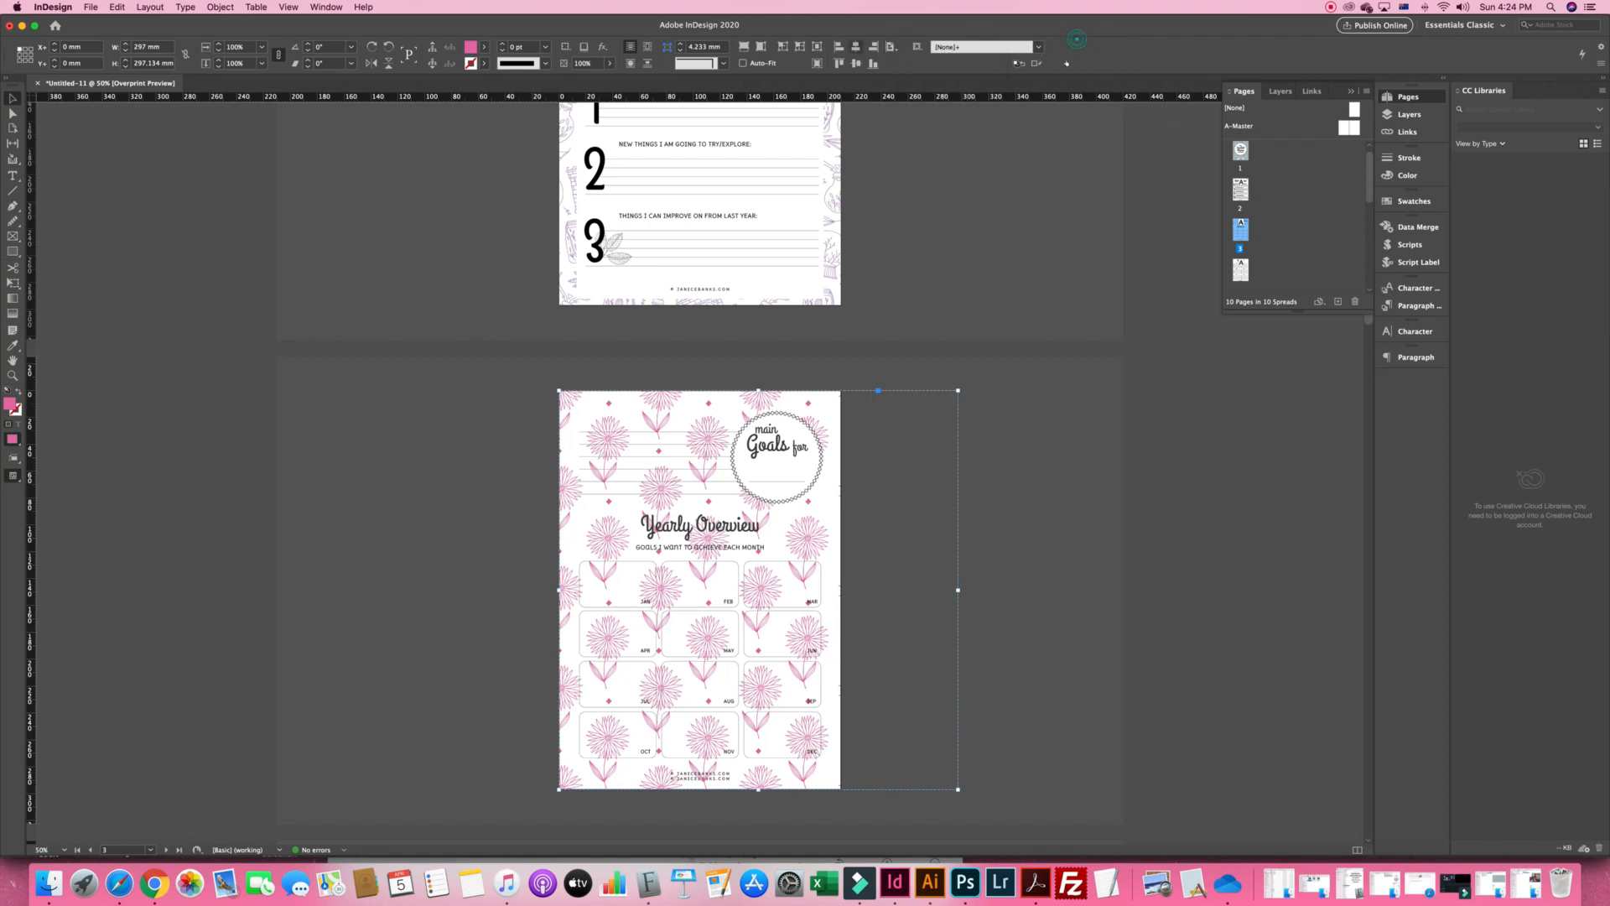
left_click(1071, 60)
left_click(1069, 62)
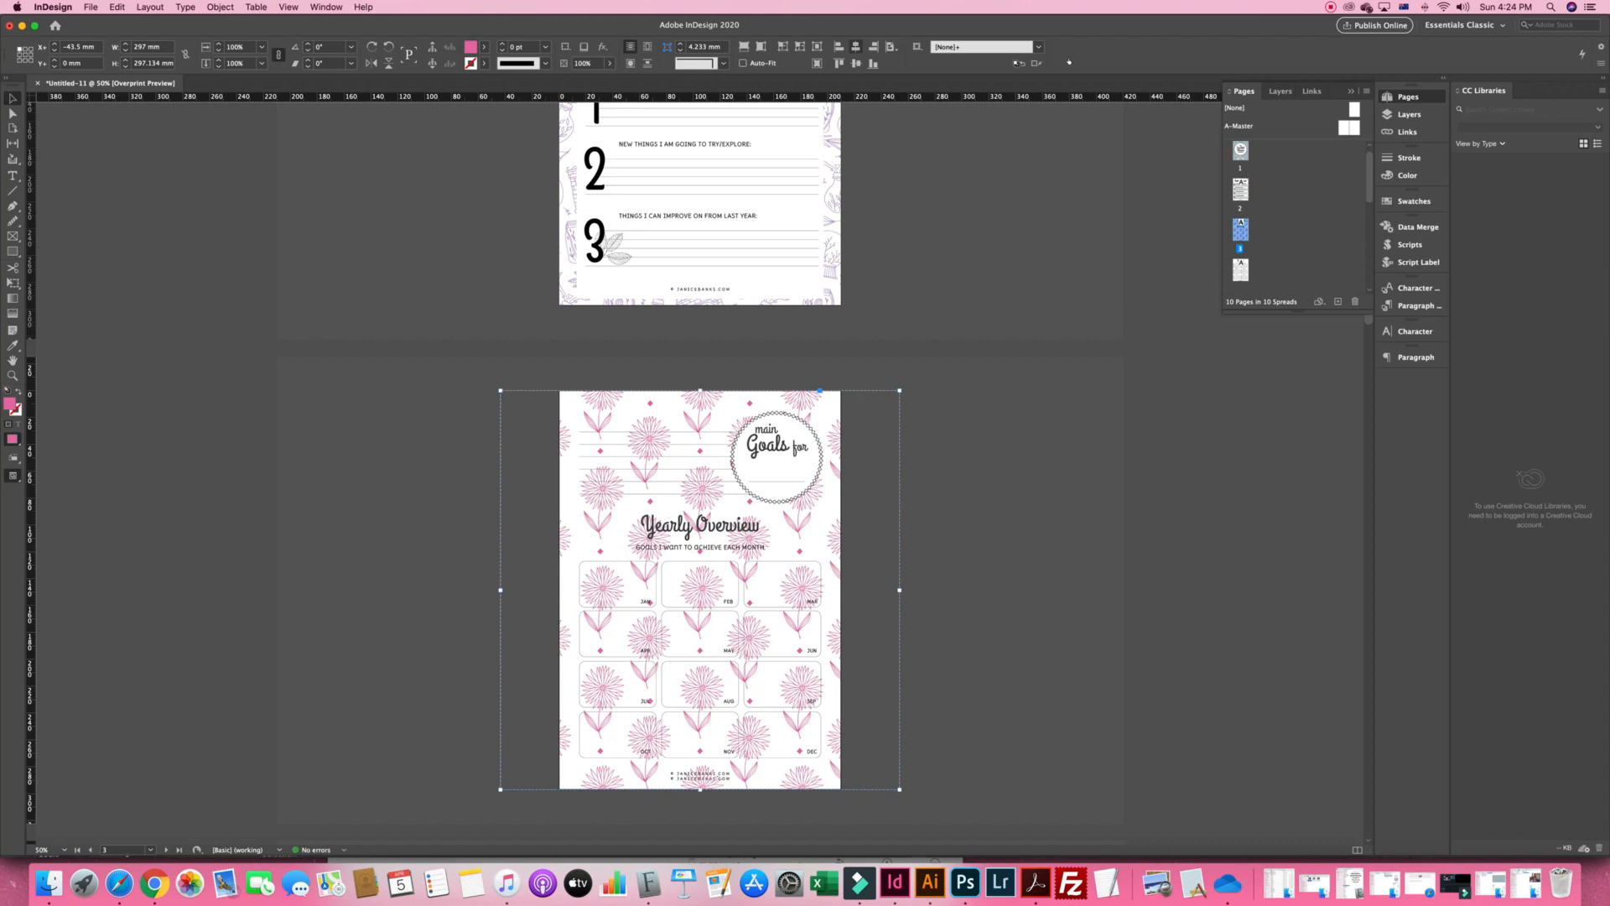
left_click(1165, 500)
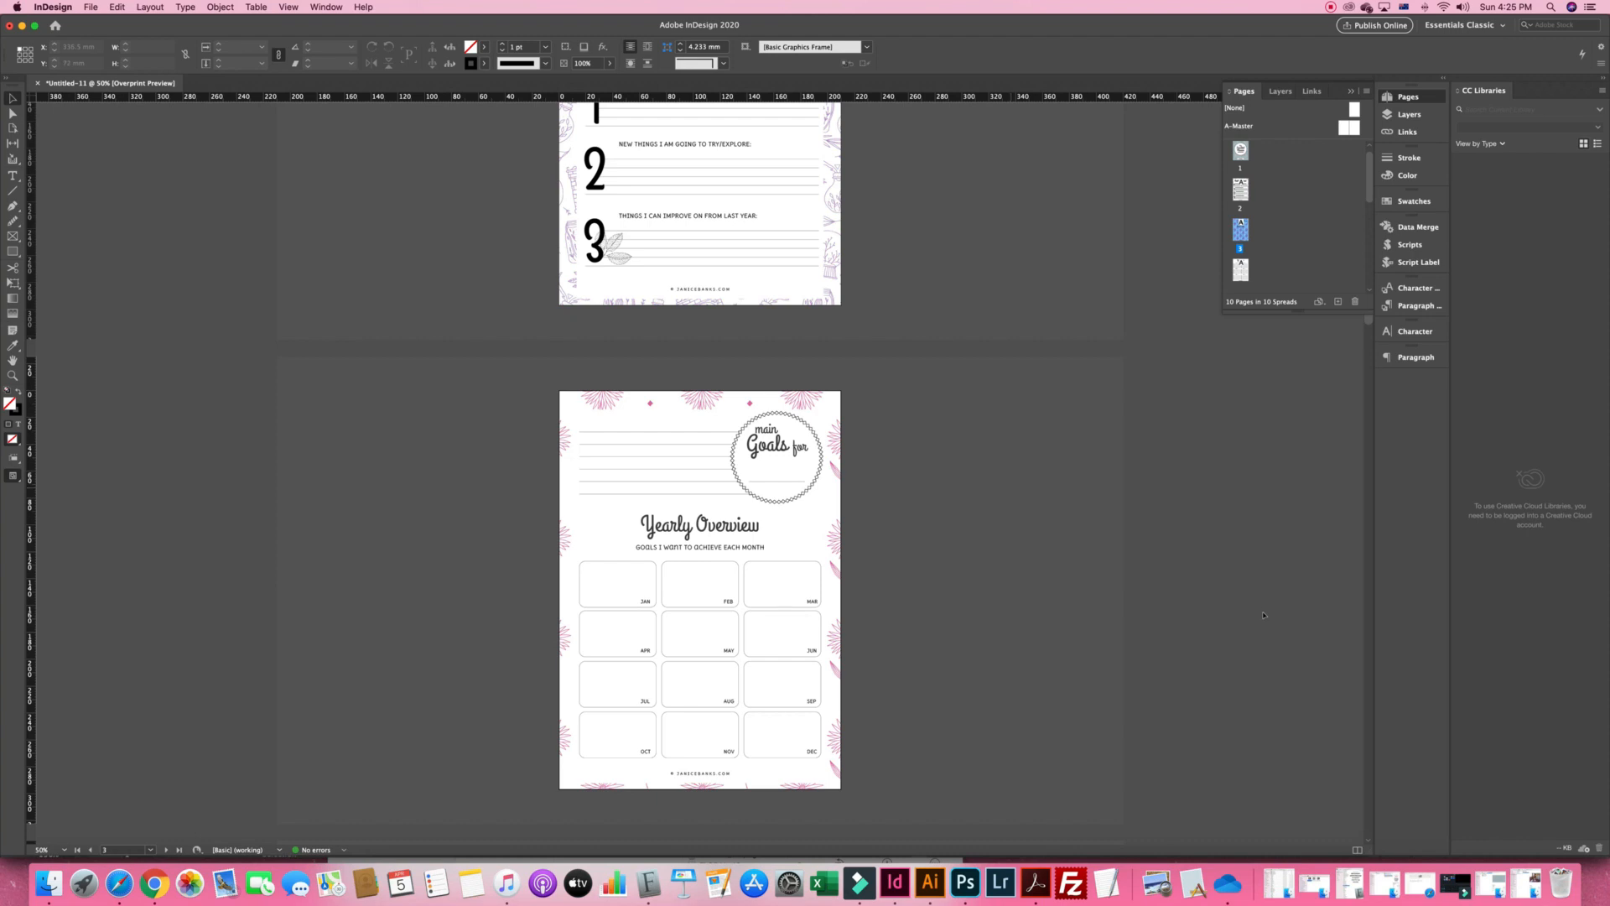
Examine the pattern borders on the Yearly Overview and Best Year Ever pages and compare them with the planner cover
scroll(1263, 615, "down", 1)
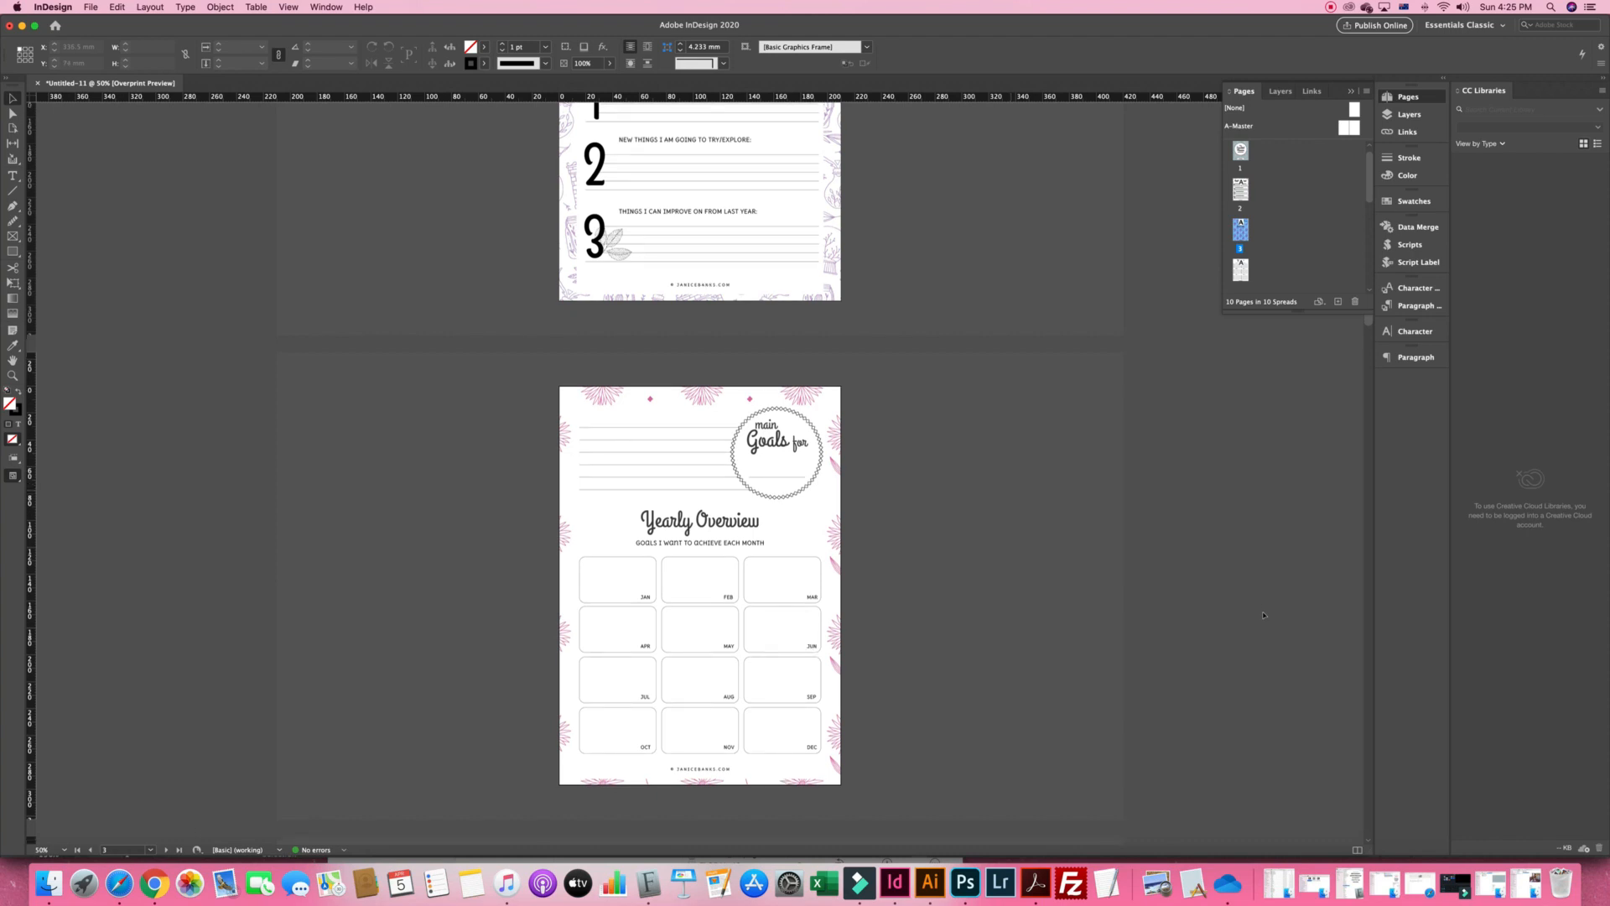
scroll(1263, 615, "up", 5)
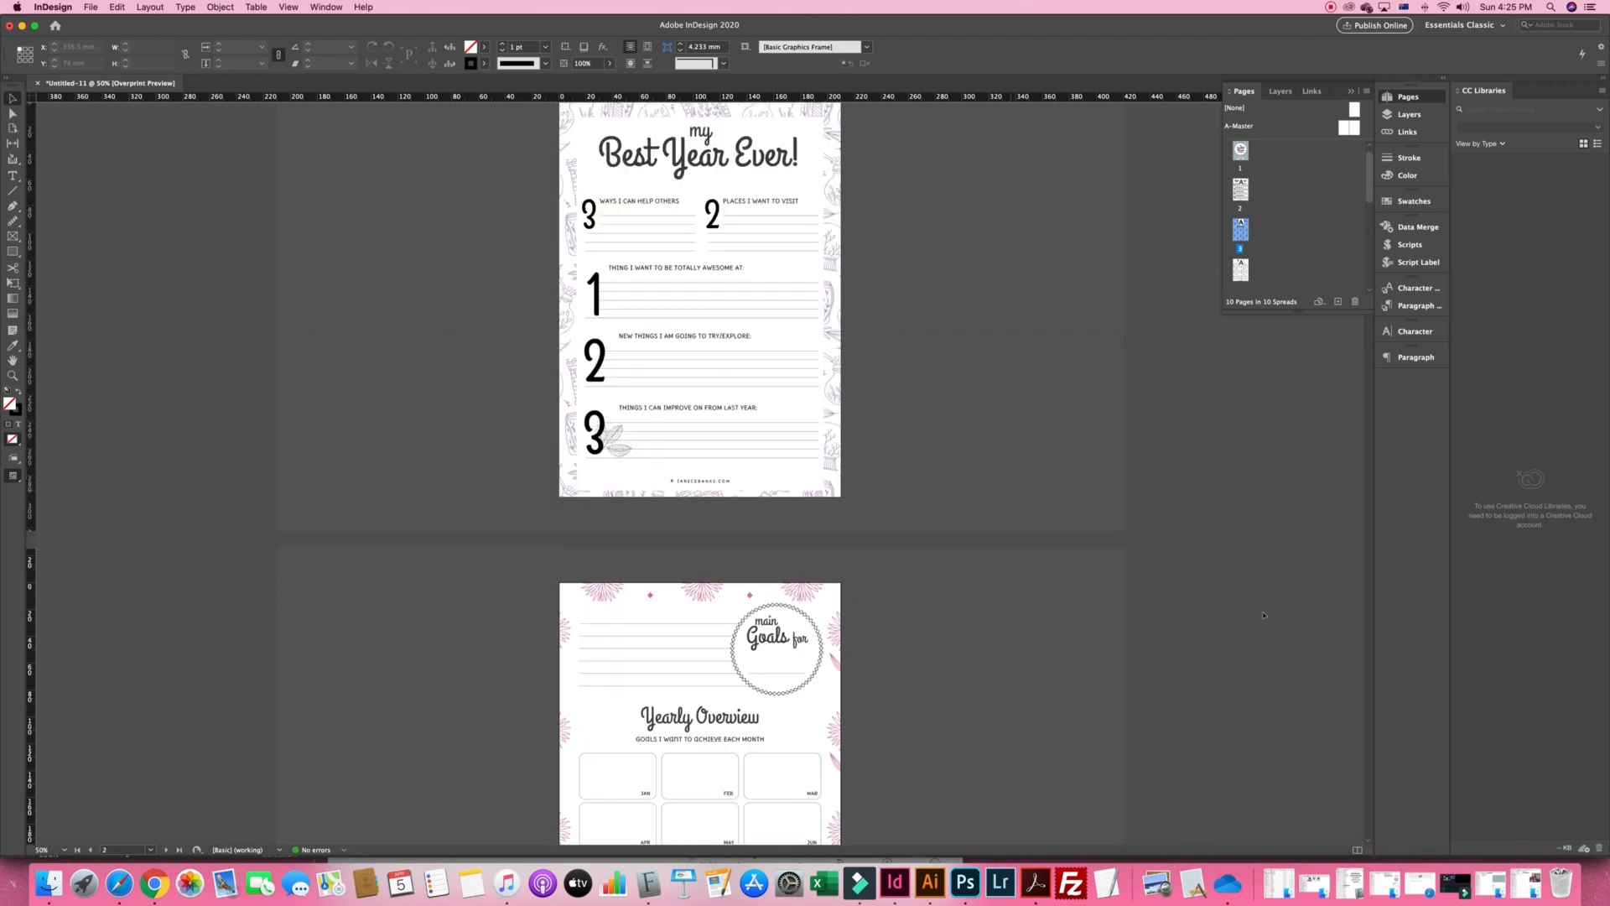
scroll(1263, 615, "up", 4)
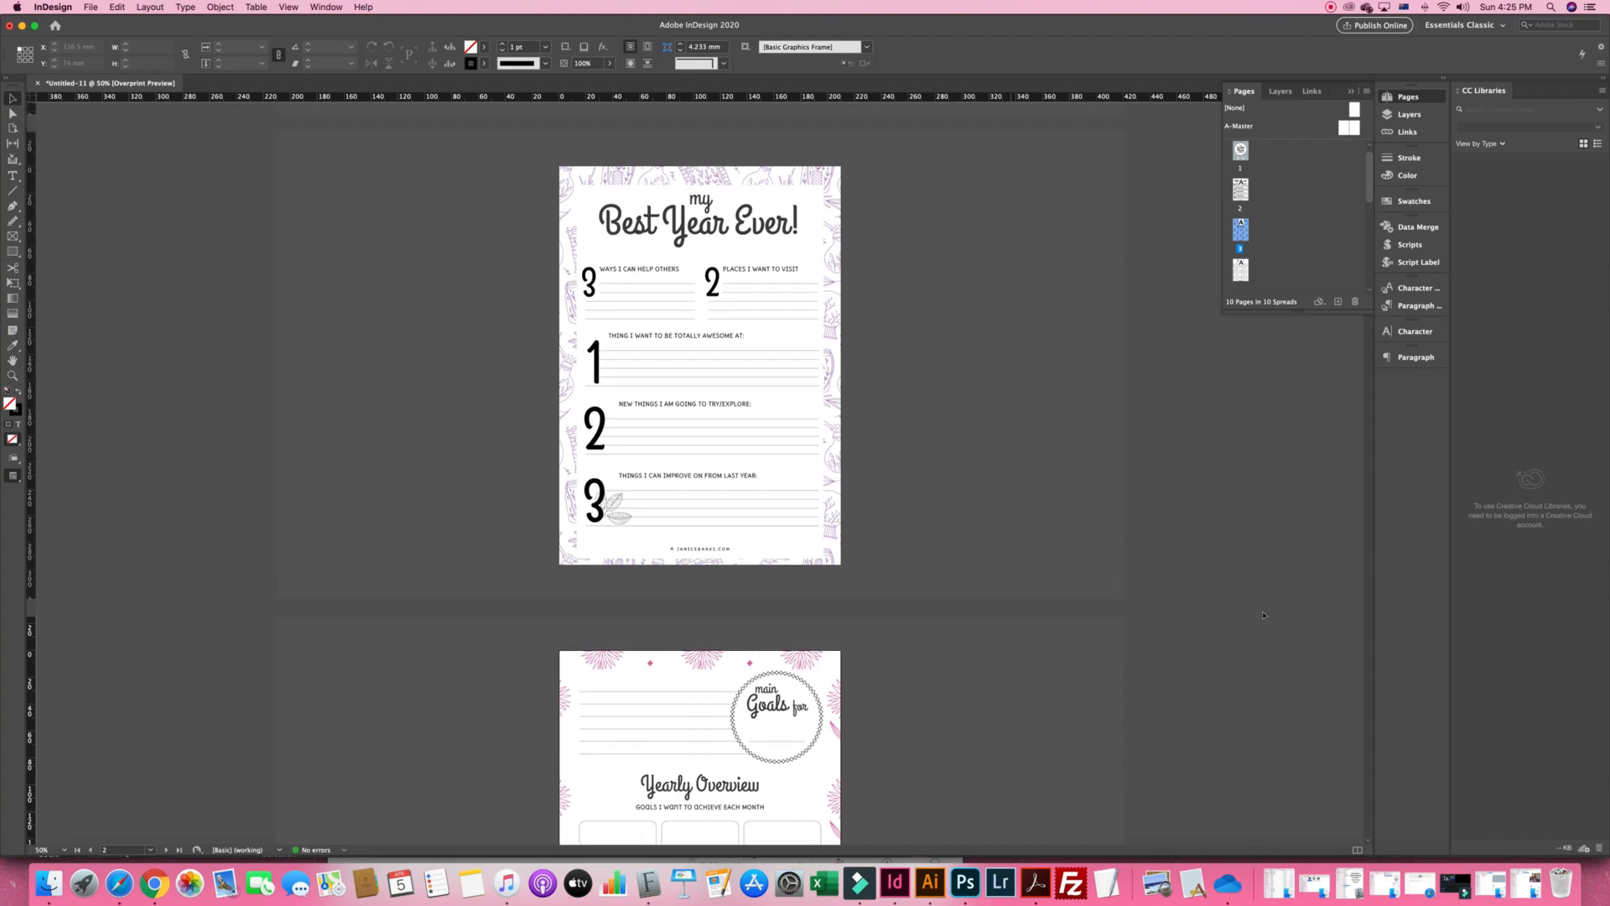
scroll(1263, 615, "down", 10)
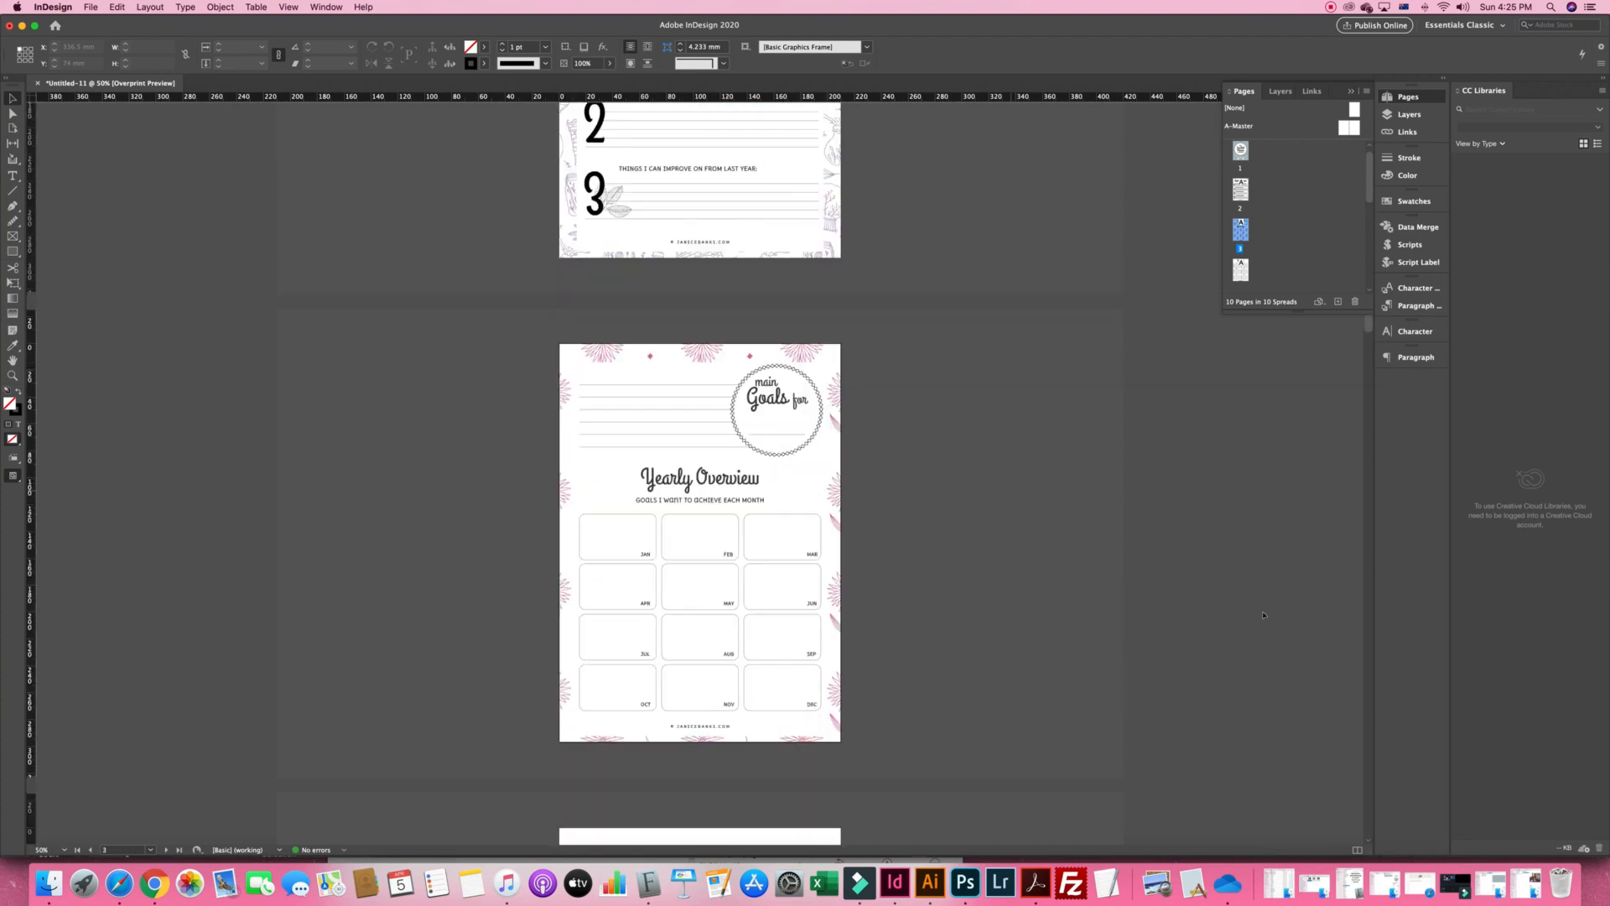
scroll(1263, 615, "up", 1)
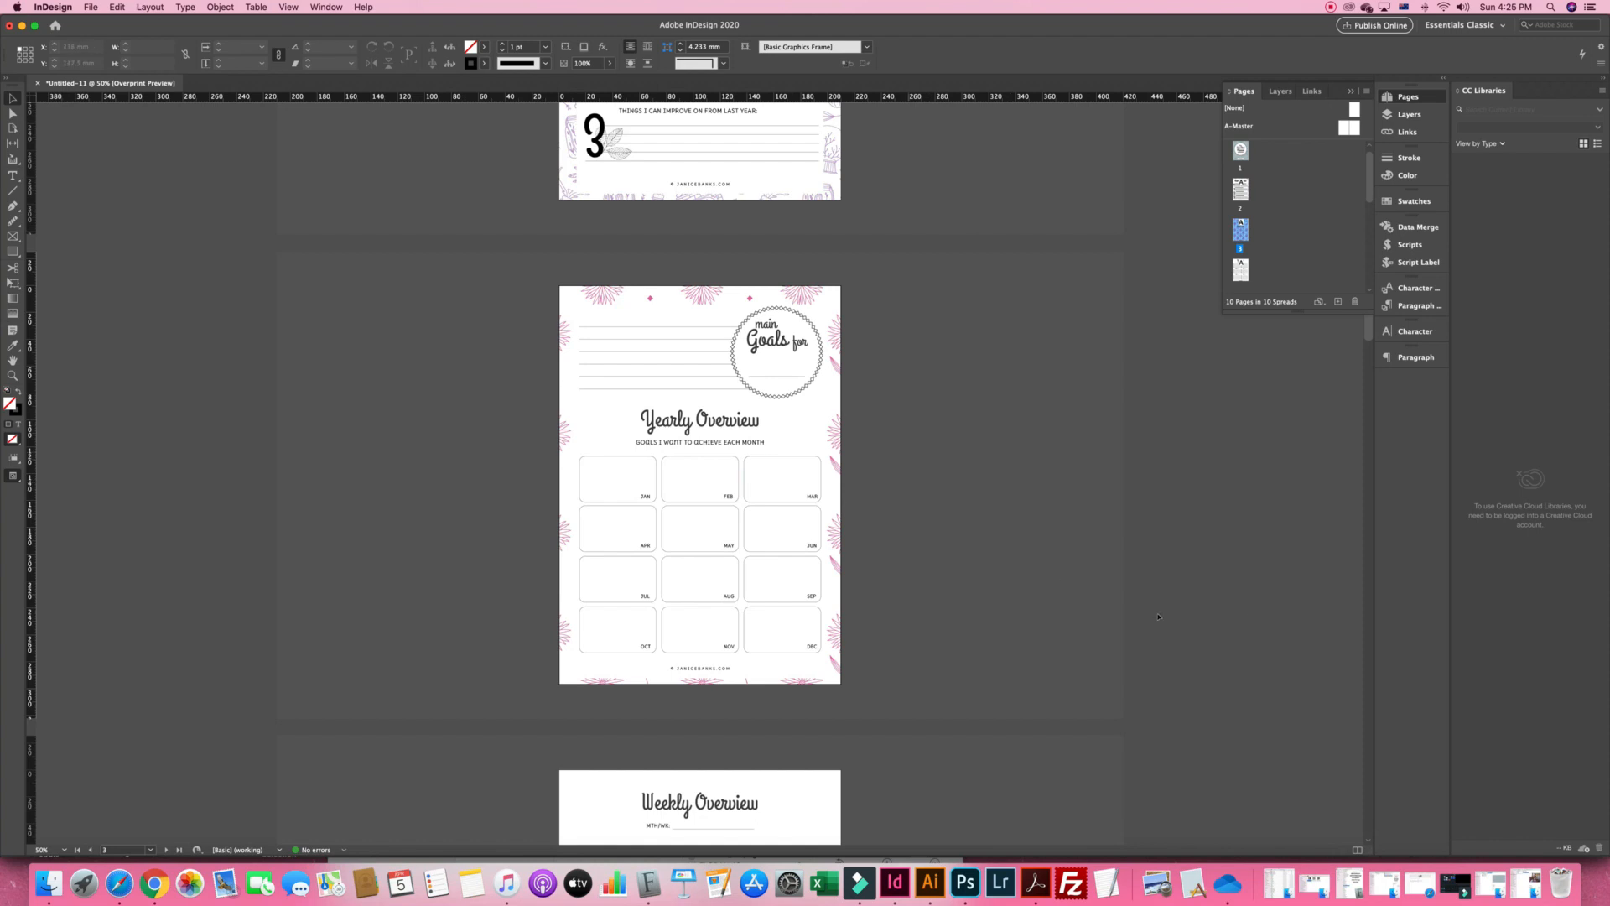
scroll(1161, 625, "down", 2)
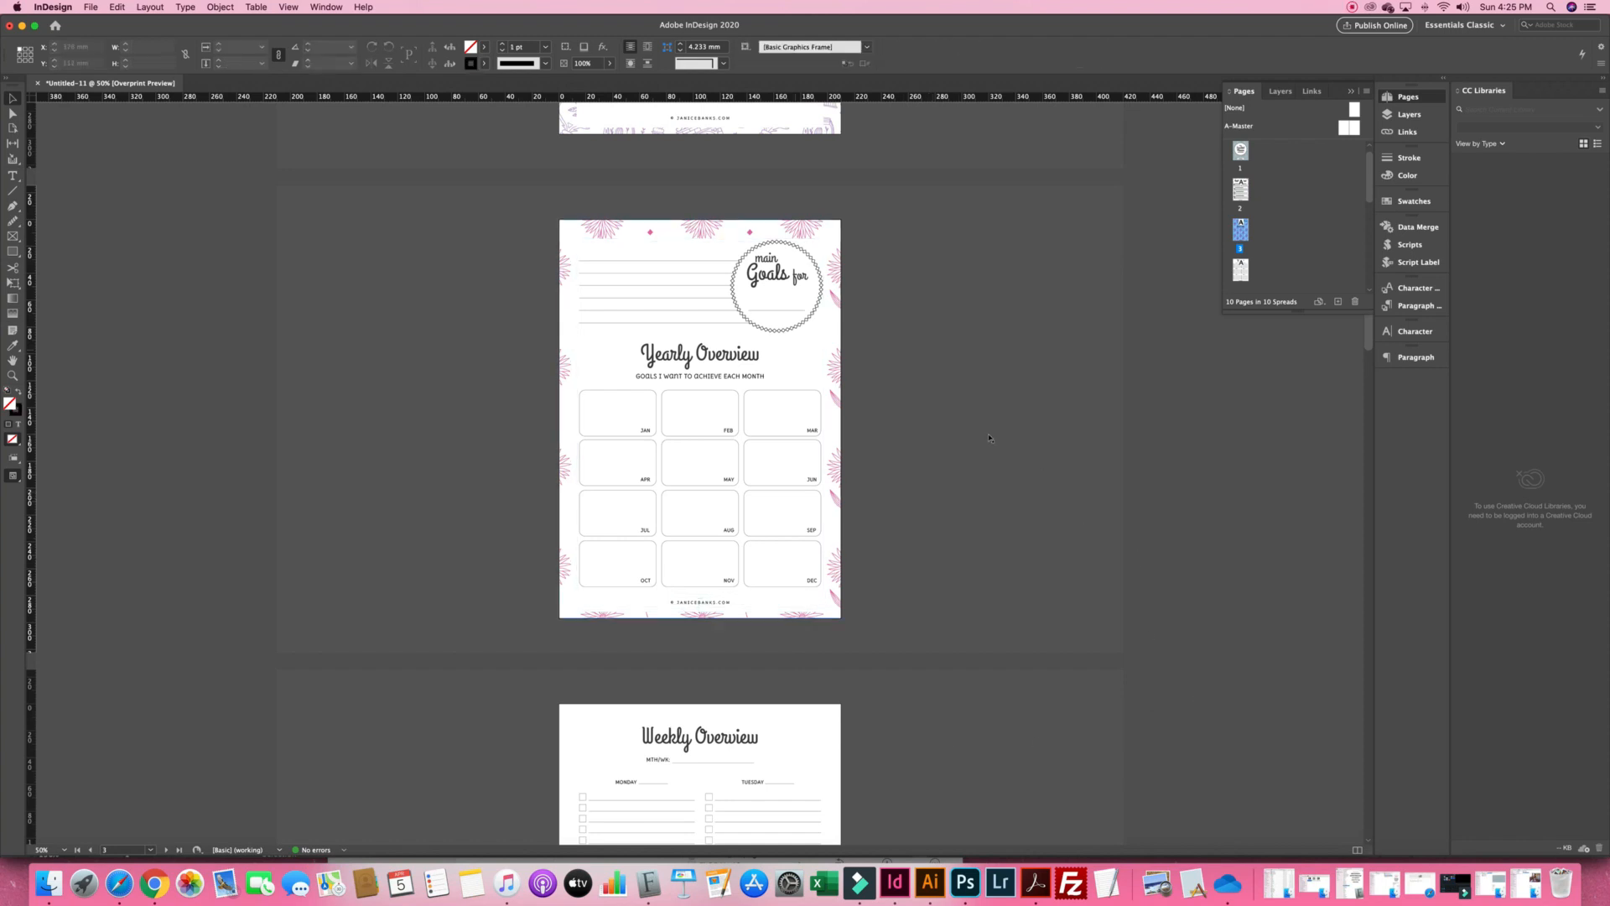
left_click(805, 504)
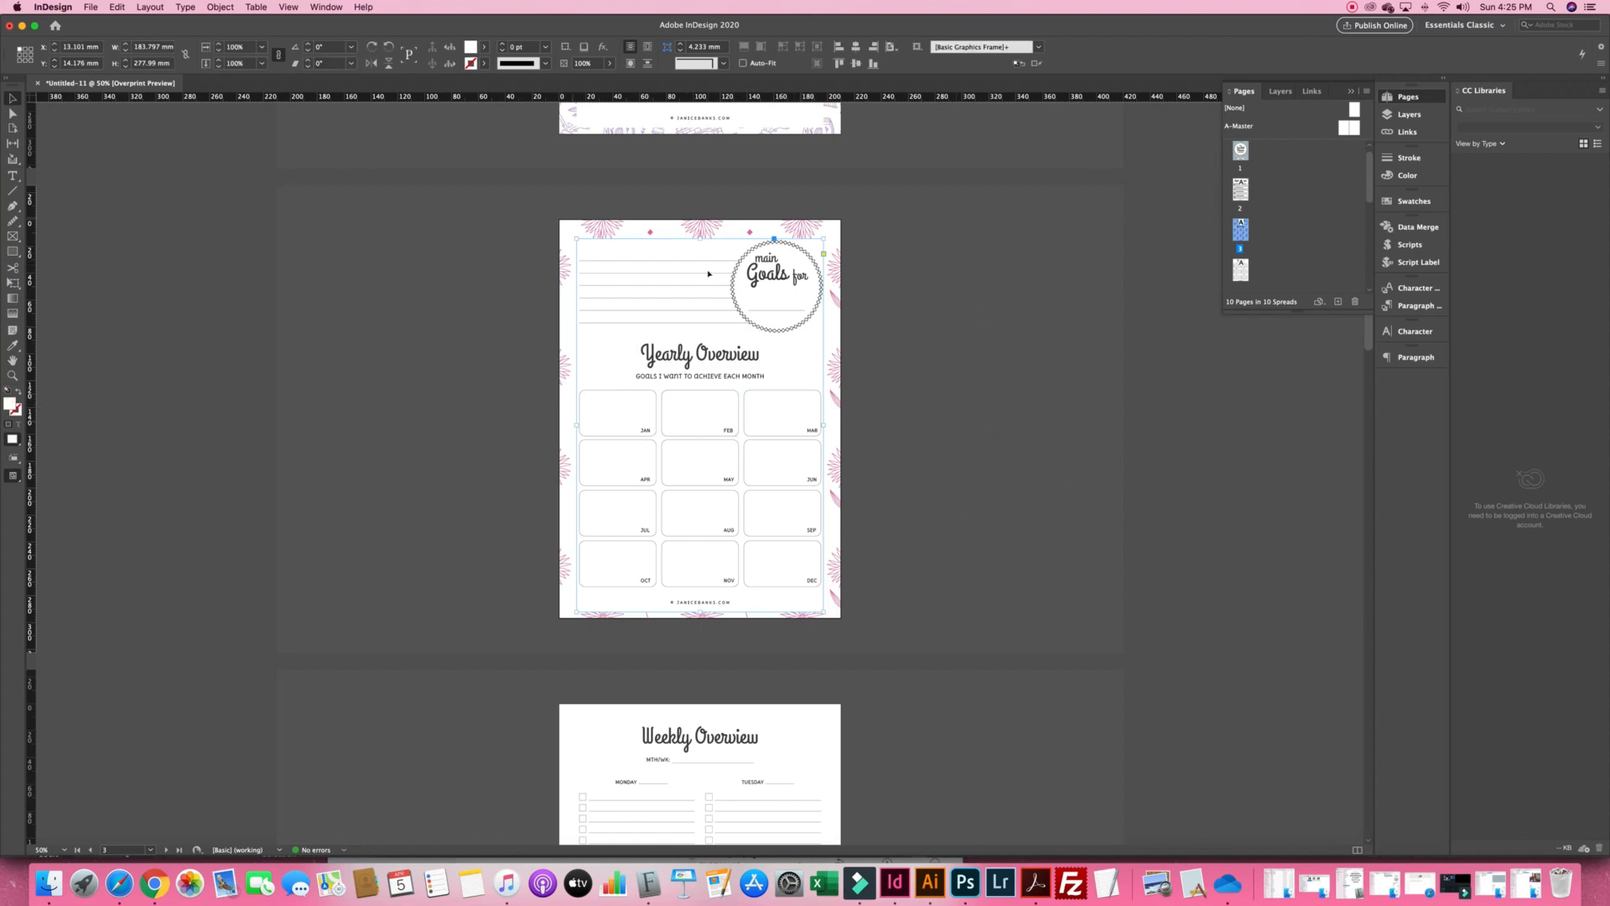
left_click(1169, 621)
scroll(1169, 621, "up", 5)
scroll(1170, 621, "down", 3)
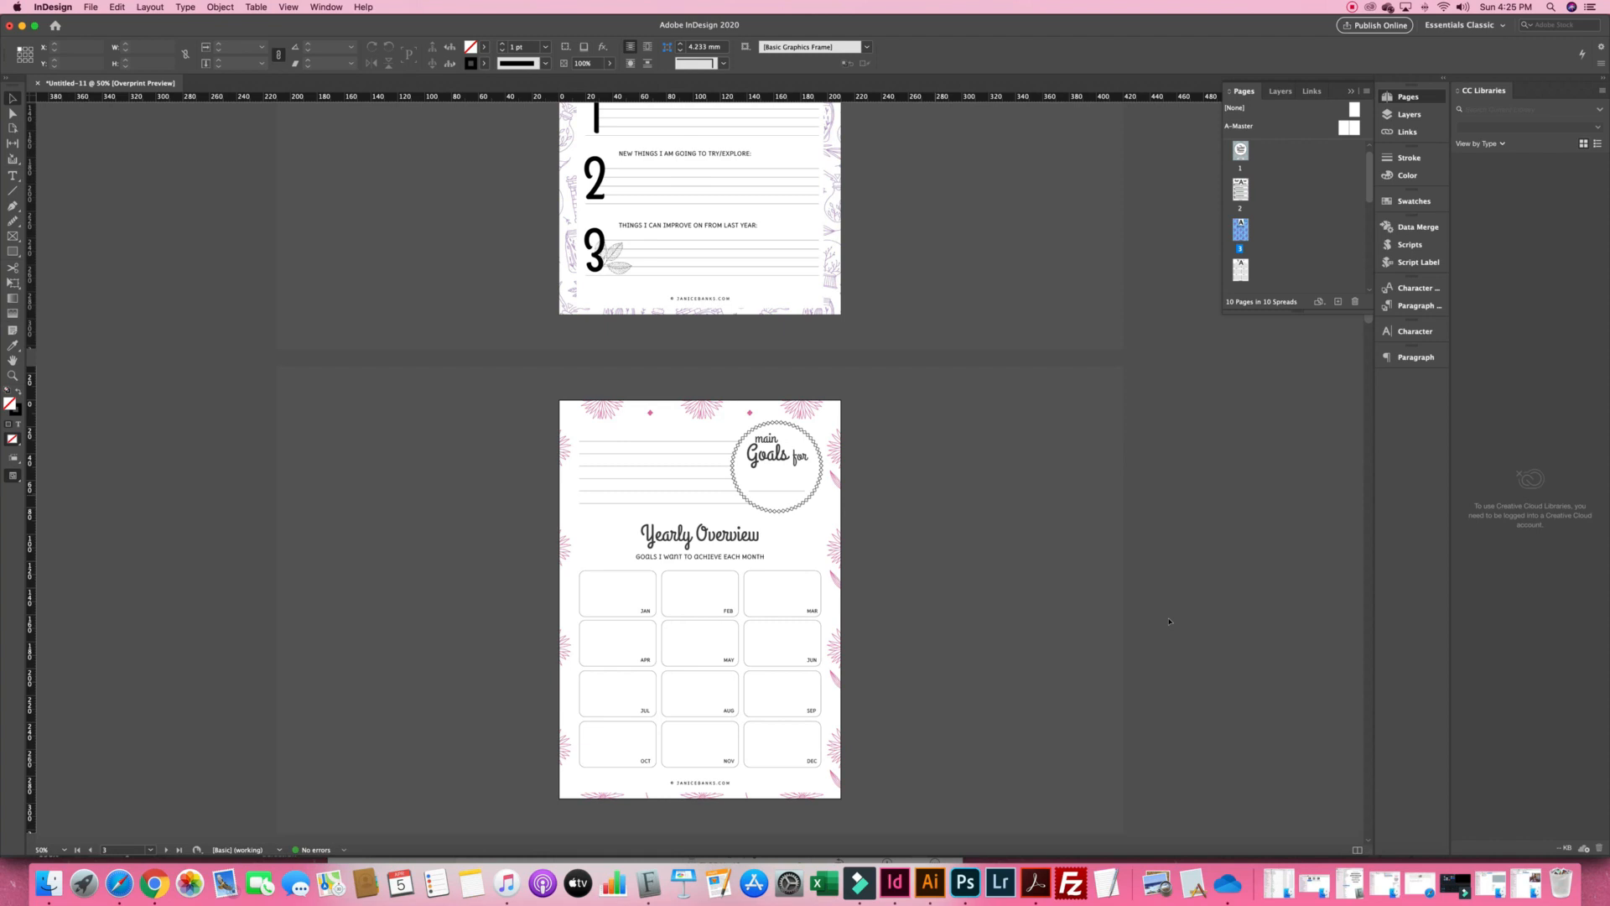
scroll(1169, 620, "up", 5)
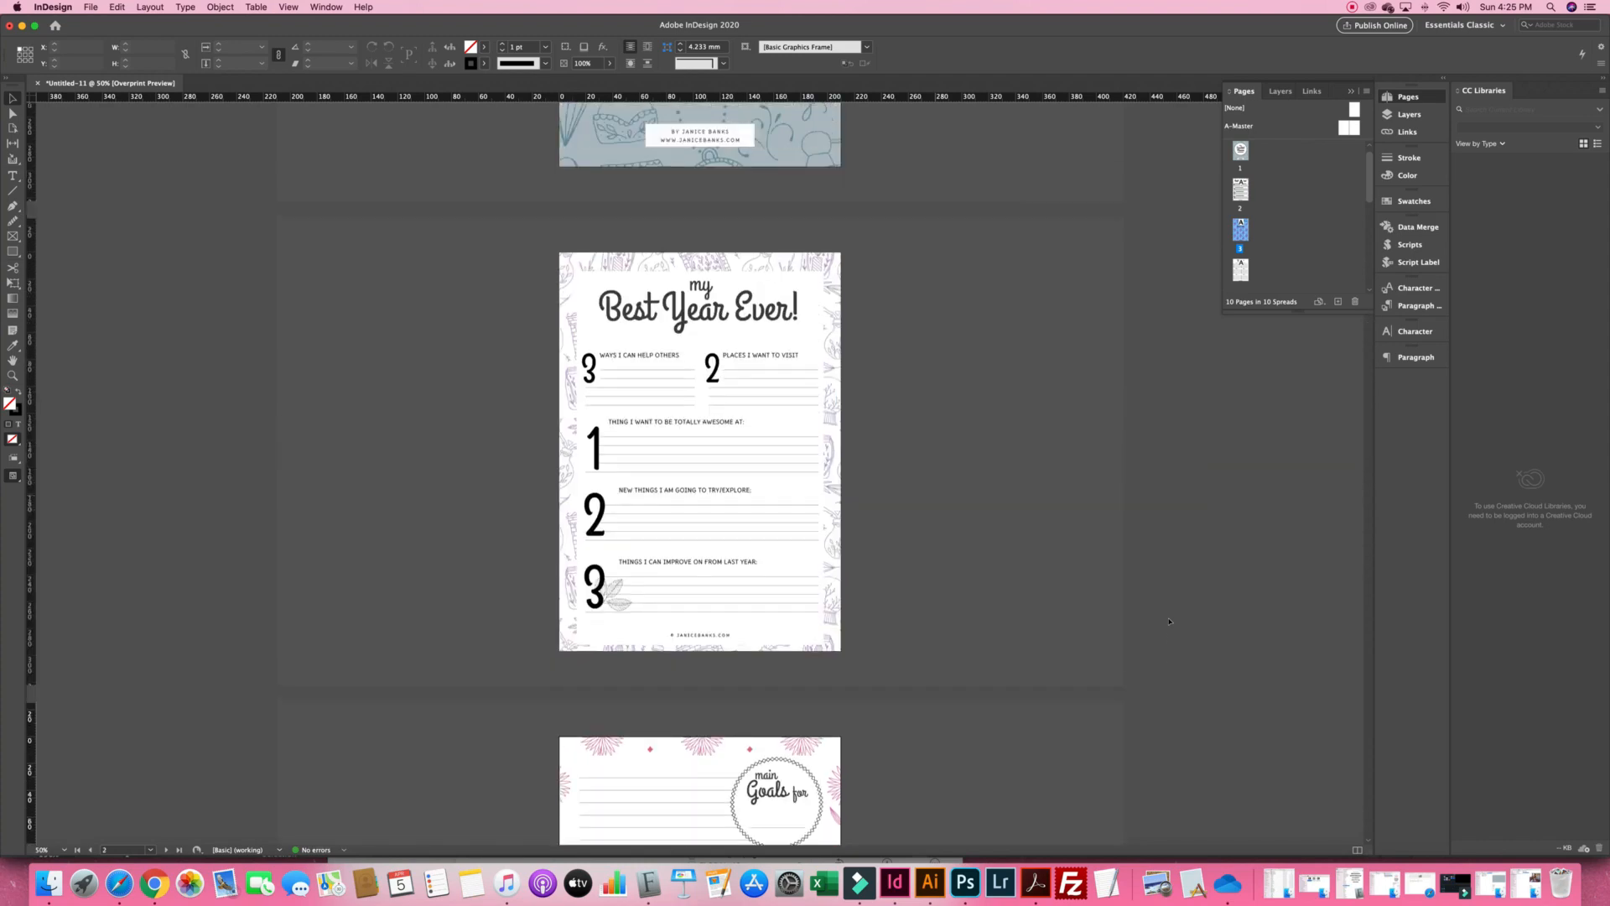
scroll(1169, 620, "up", 4)
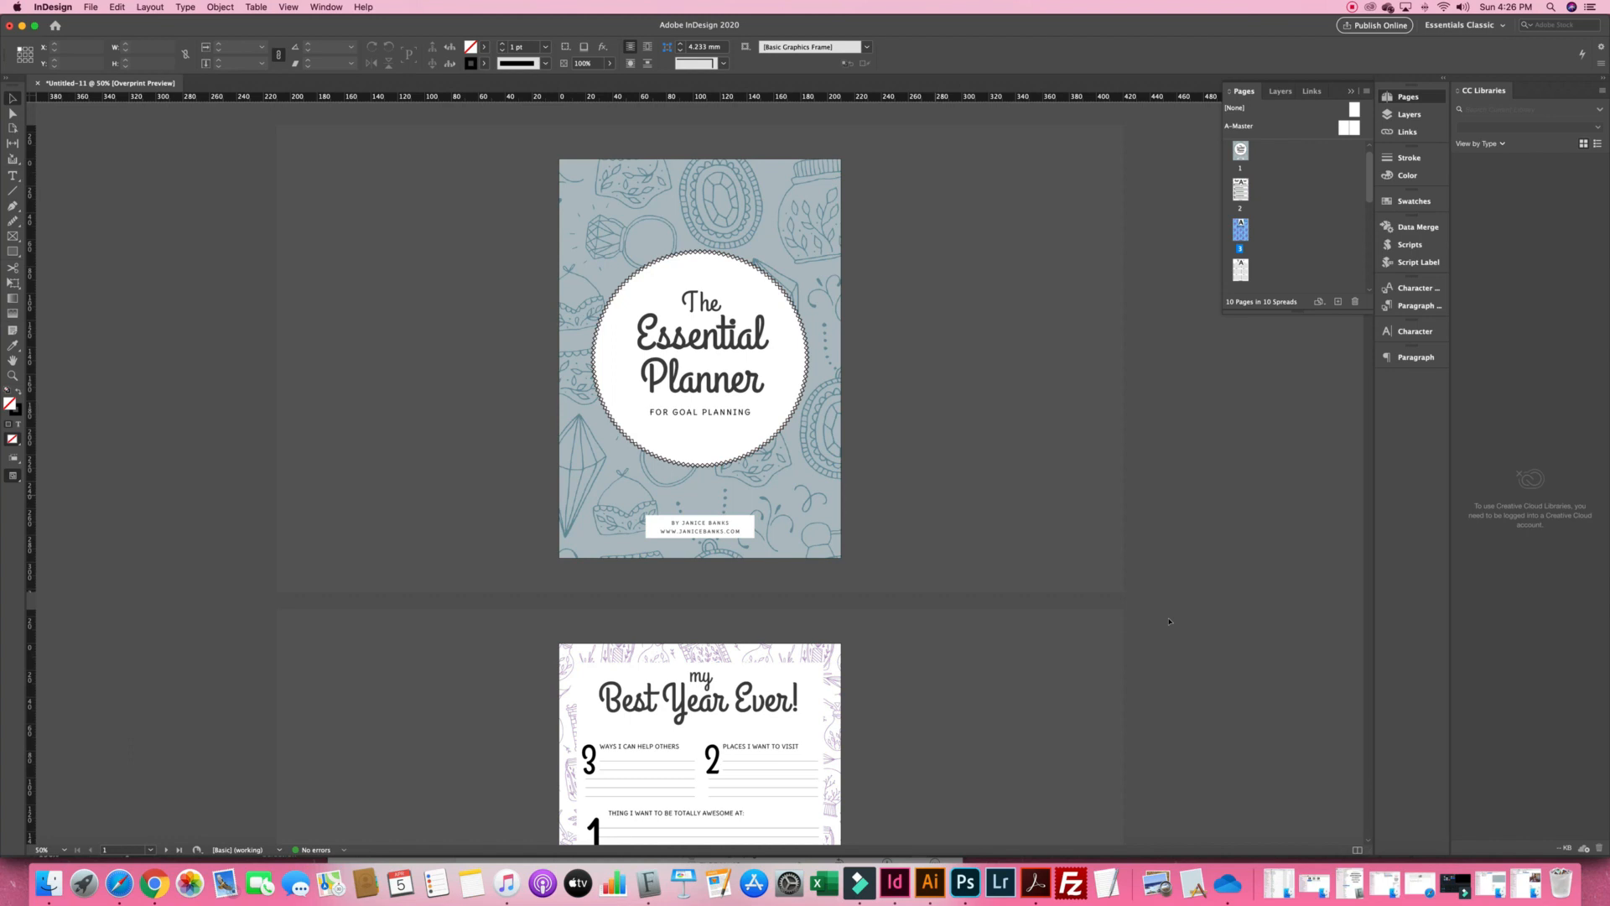
scroll(1169, 620, "down", 4)
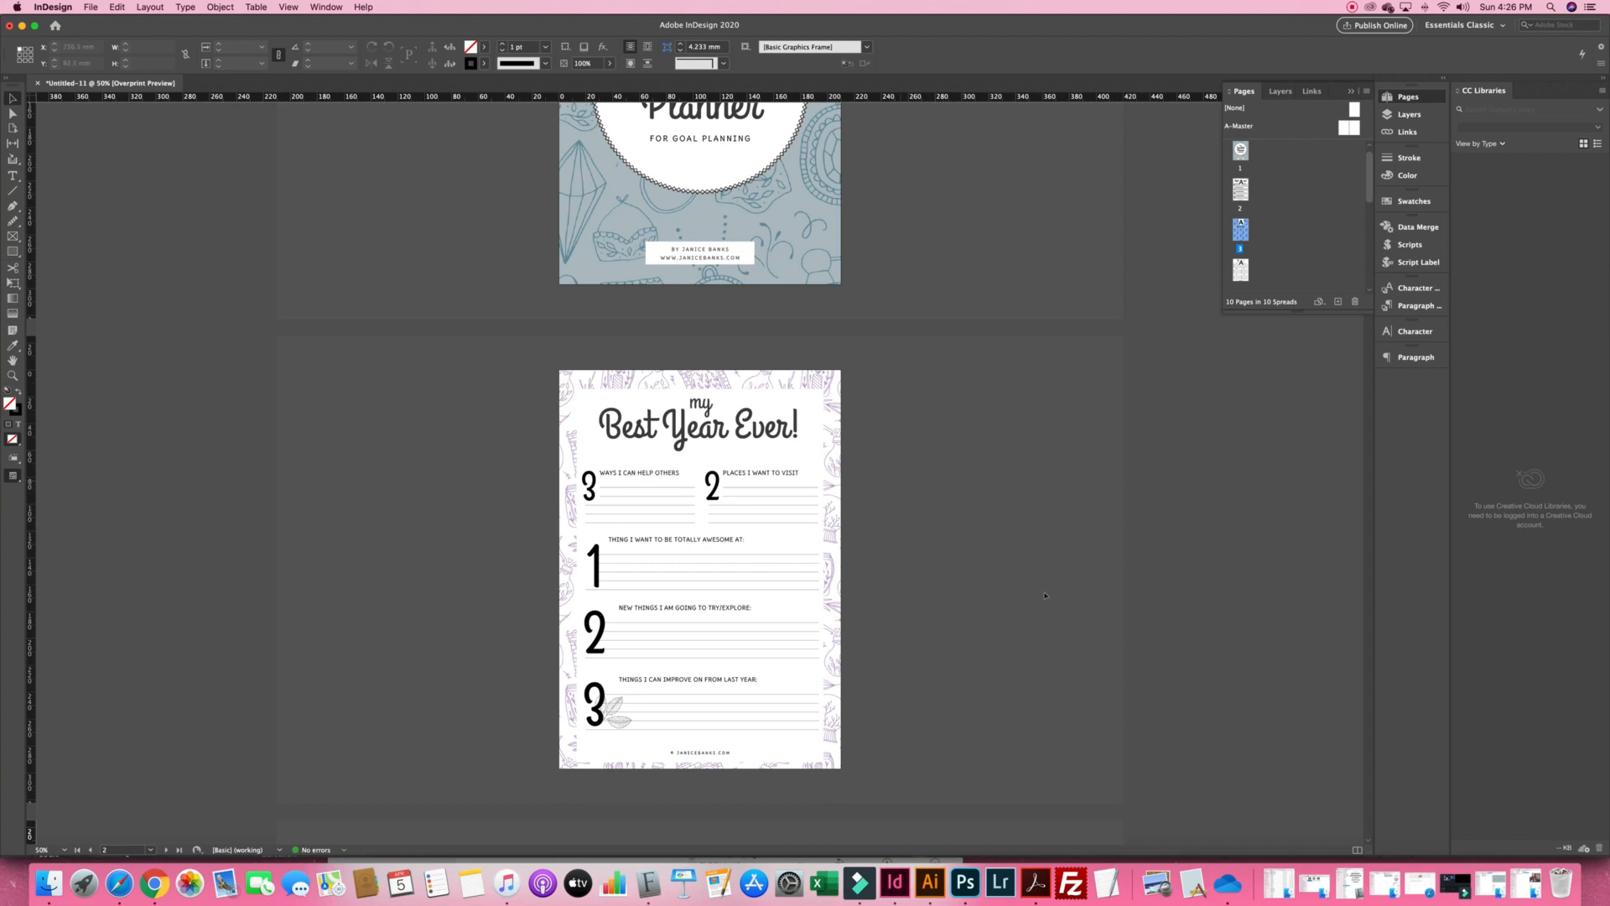
scroll(1089, 610, "down", 7)
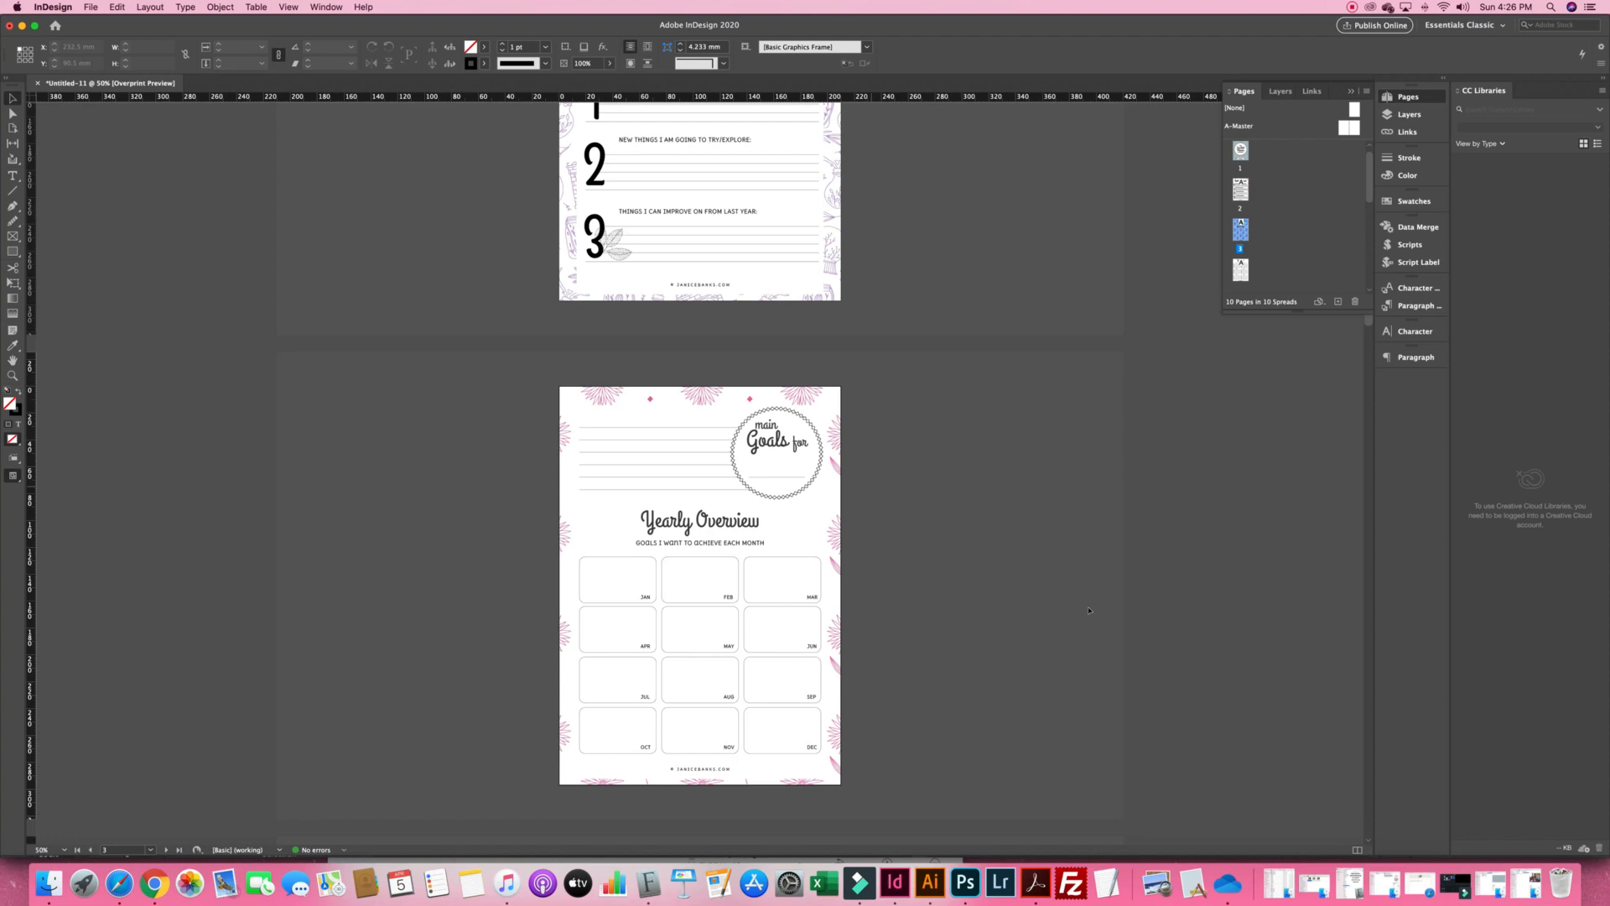
scroll(1088, 610, "up", 5)
scroll(1082, 674, "up", 2)
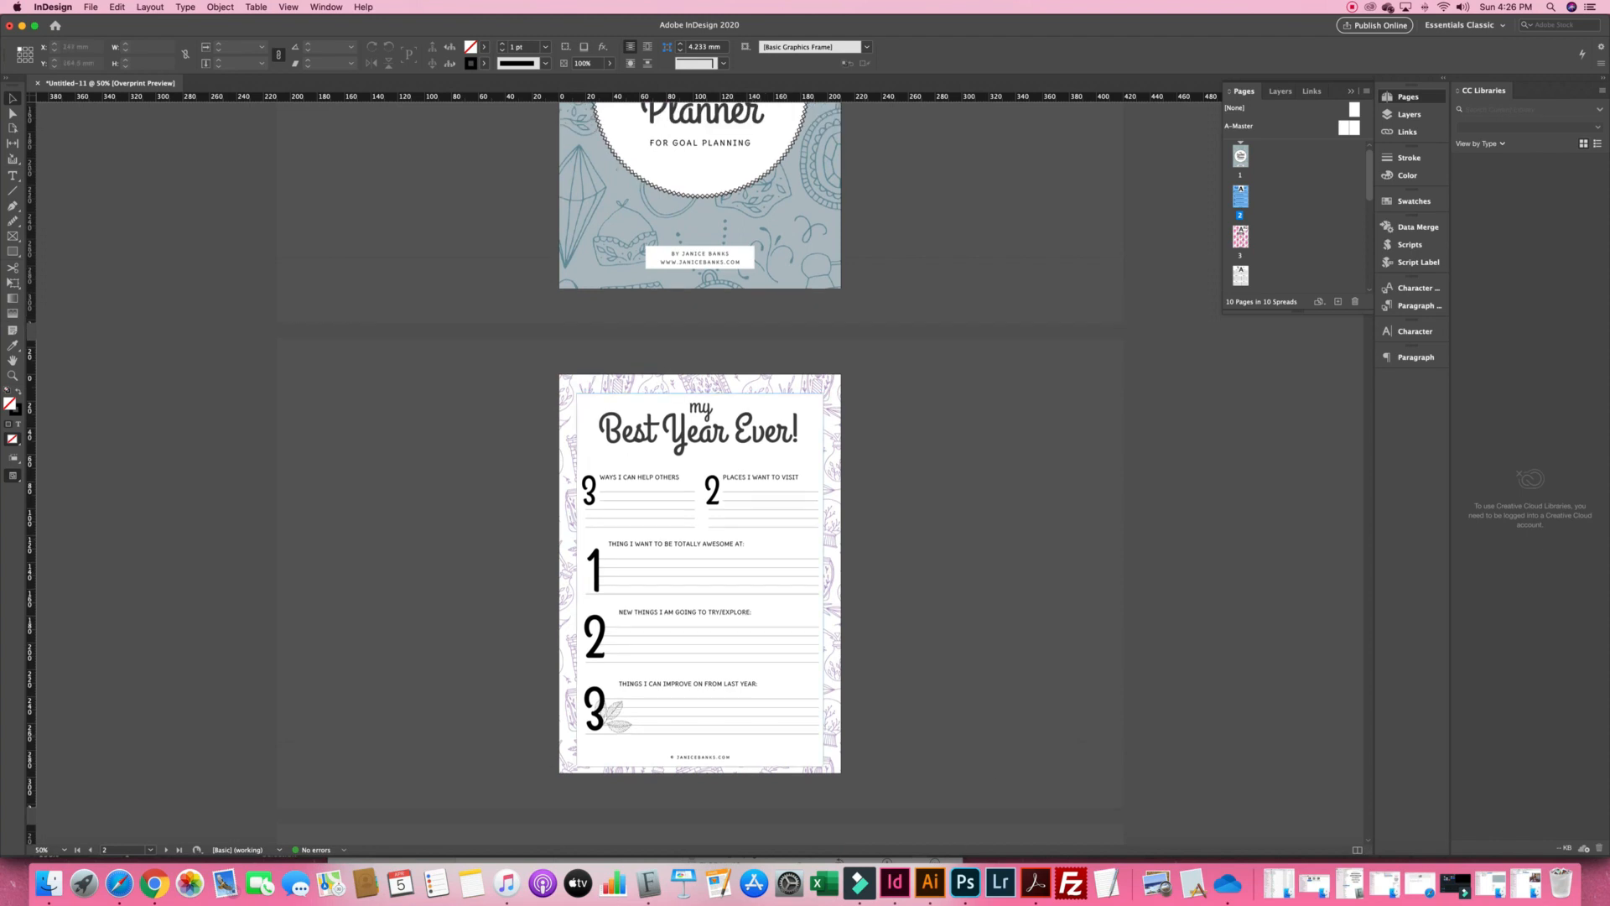
Examine the website text frames on the planner cover and in the footers of the Best Year Ever and Yearly Overview pages
left_click(775, 758)
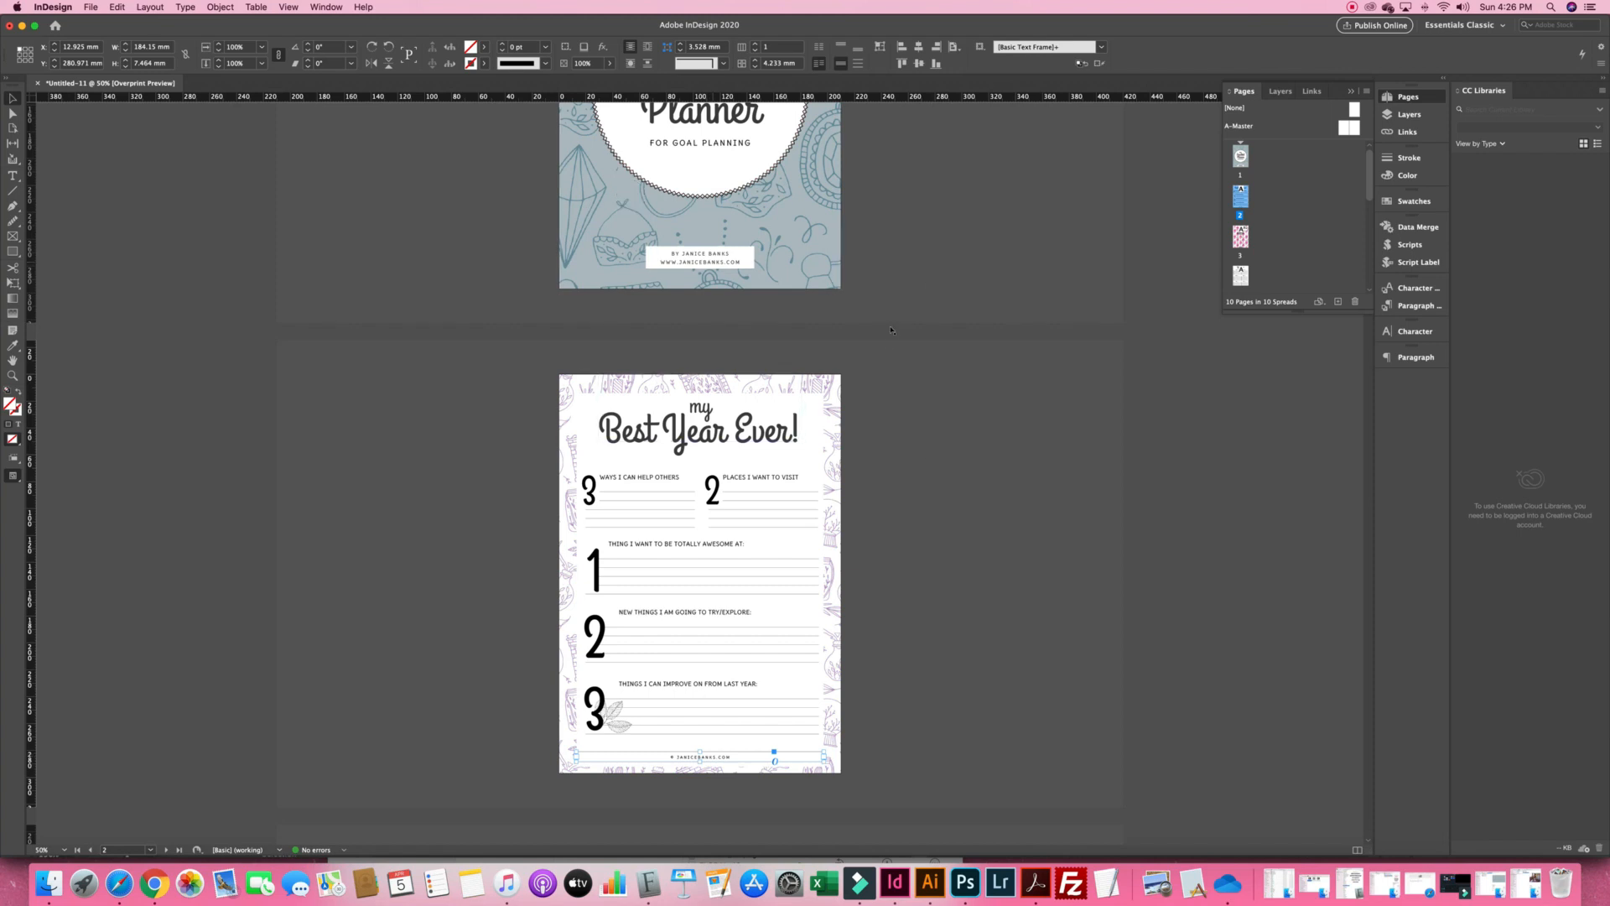
left_click(705, 258)
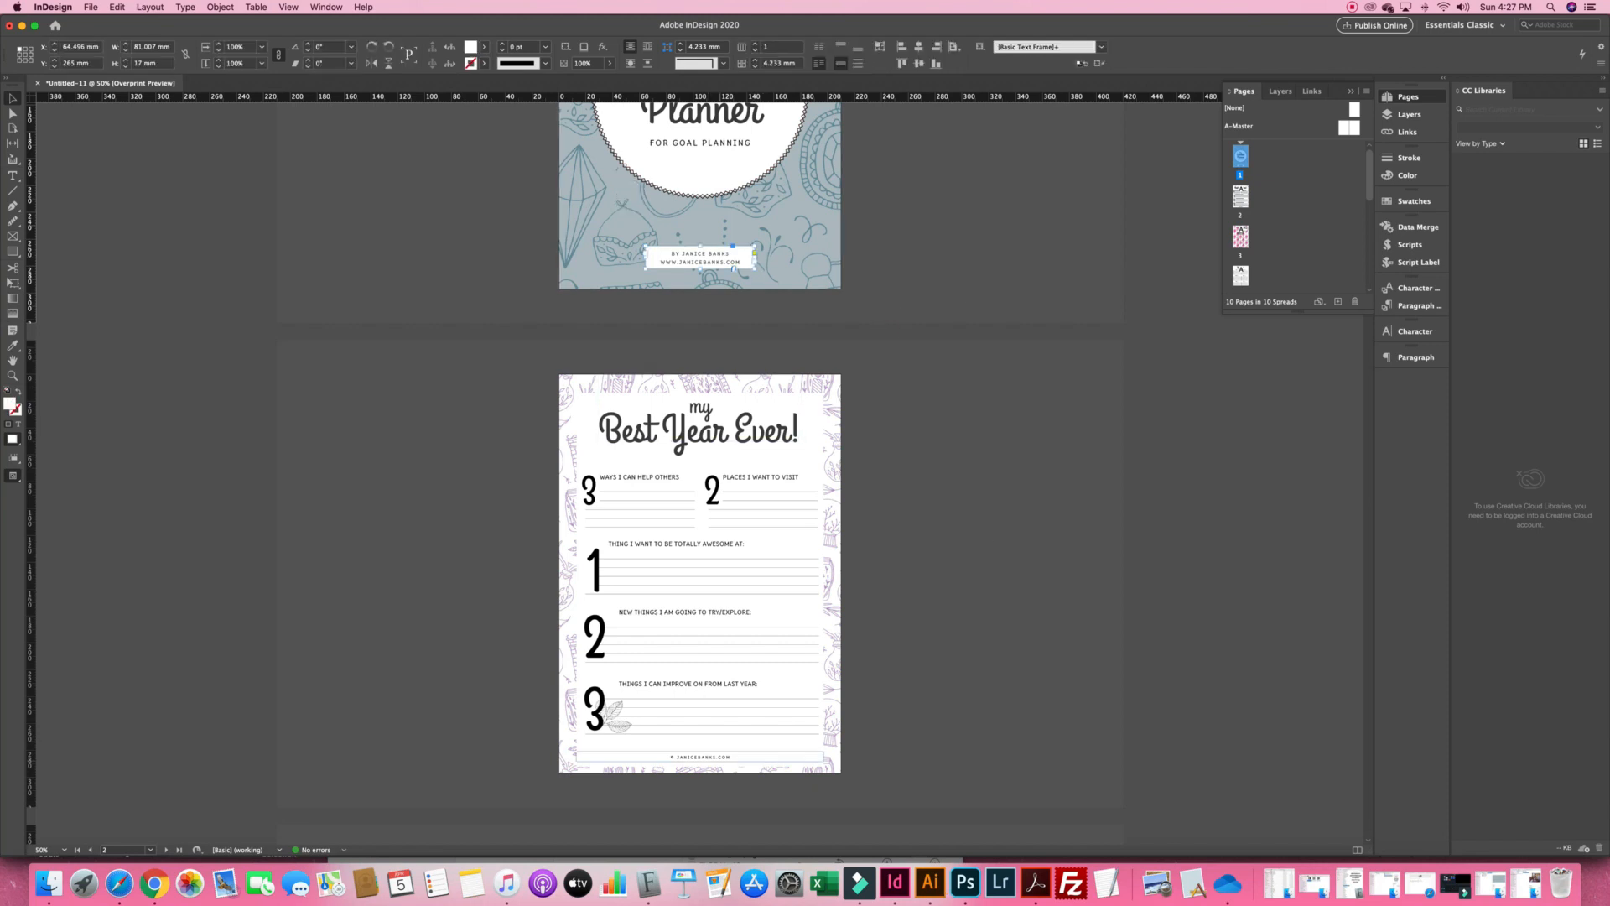
left_click(703, 757)
scroll(701, 470, "down", 10)
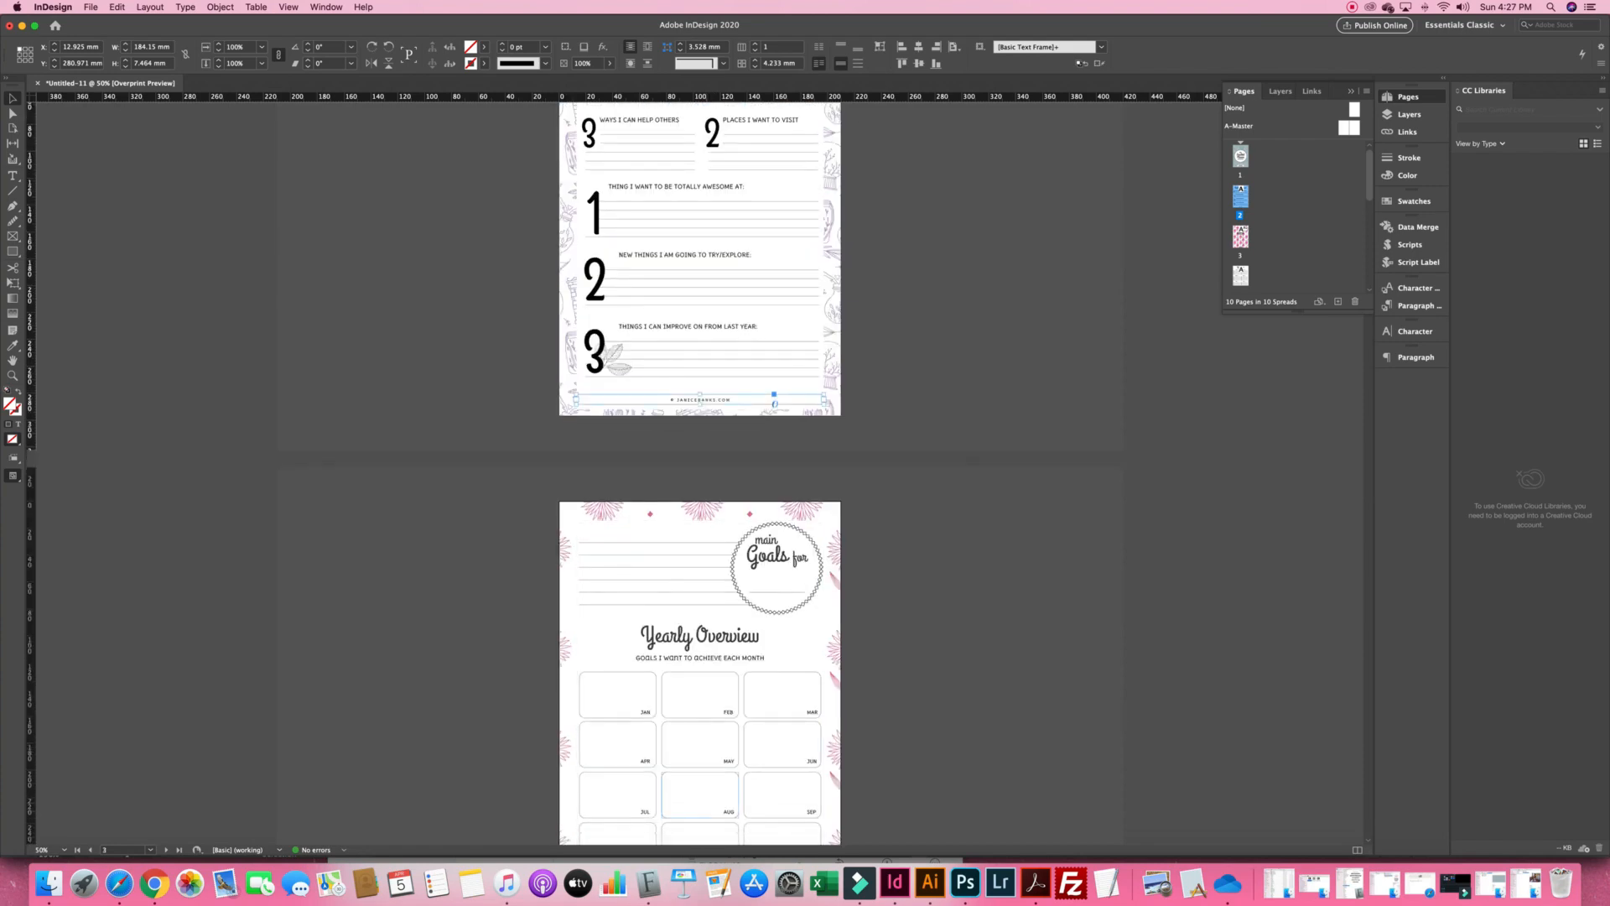
scroll(958, 759, "down", 1)
scroll(958, 759, "down", 3)
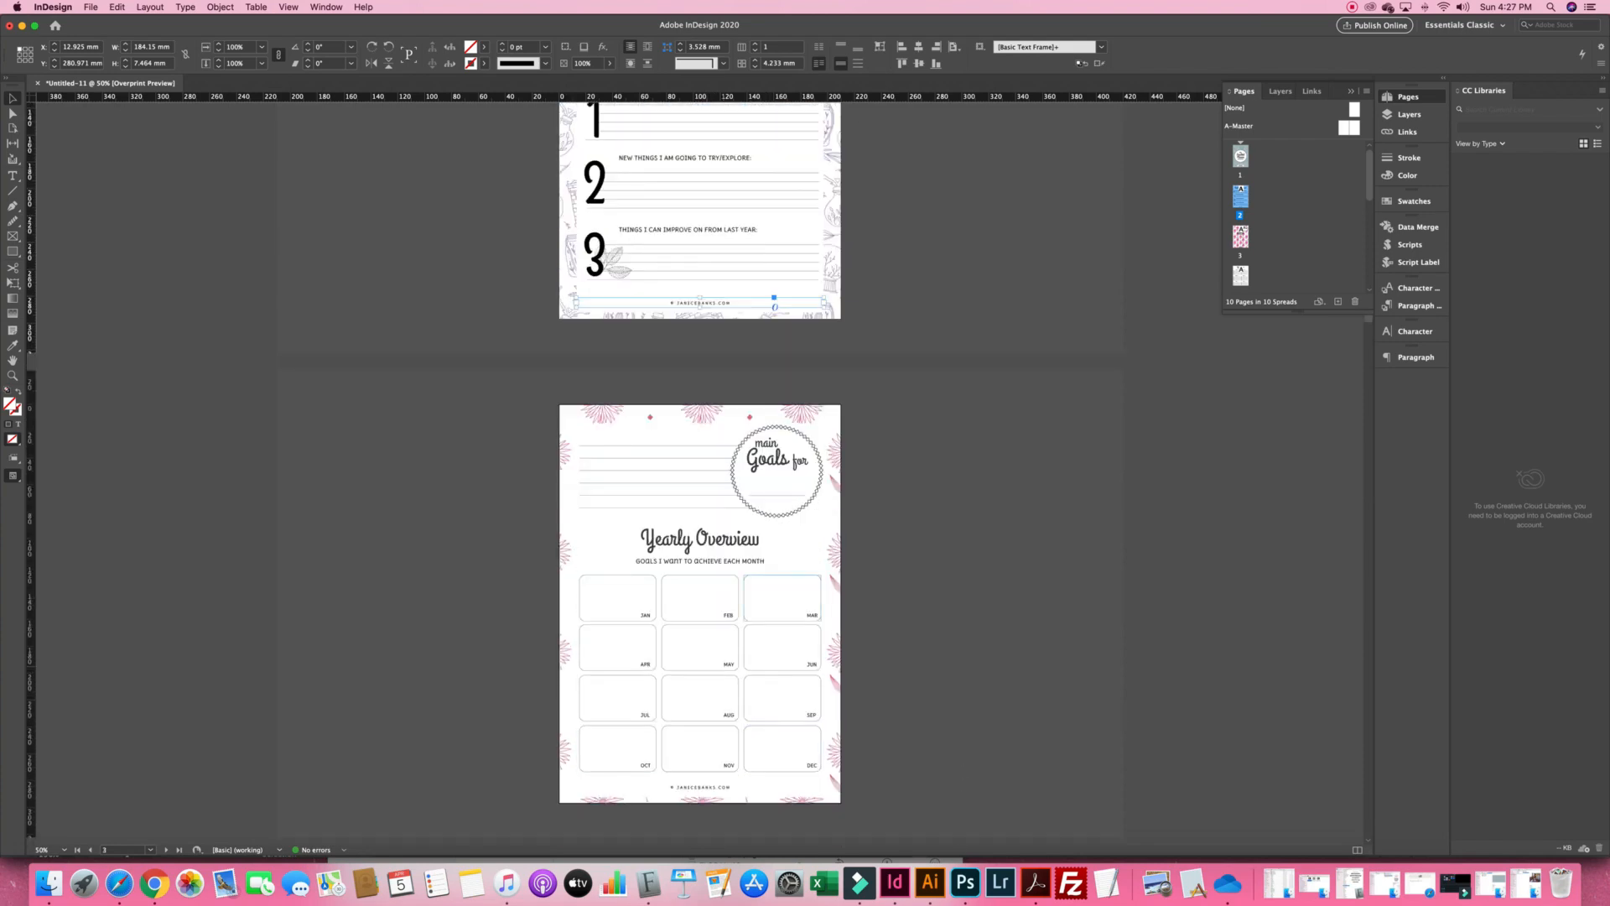
scroll(1190, 461, "up", 4)
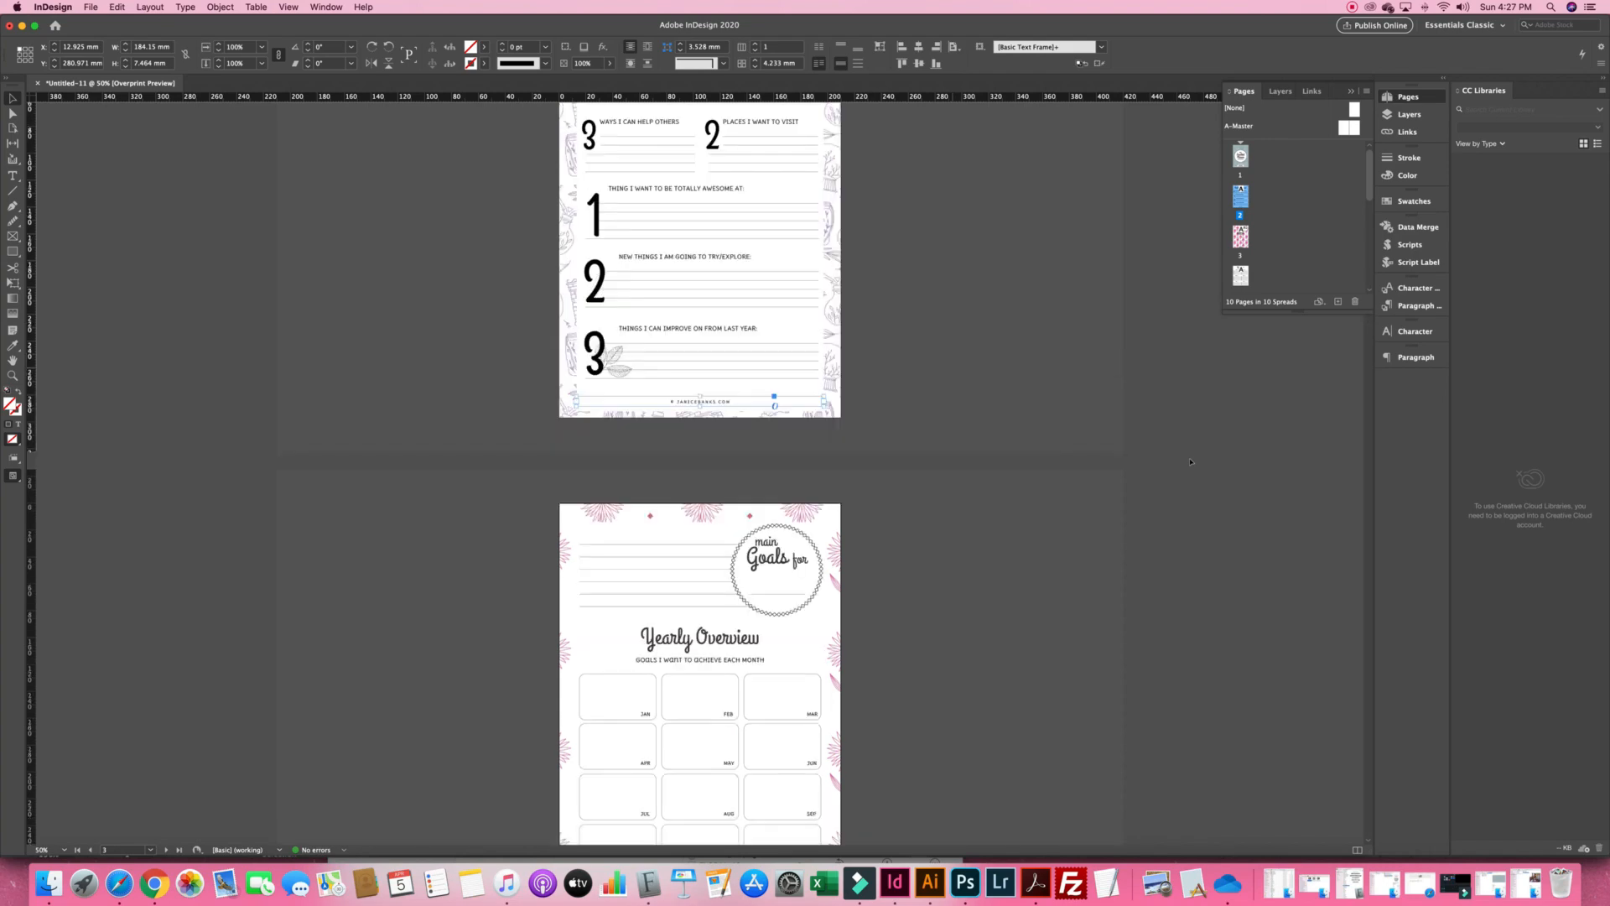
scroll(1191, 461, "up", 20)
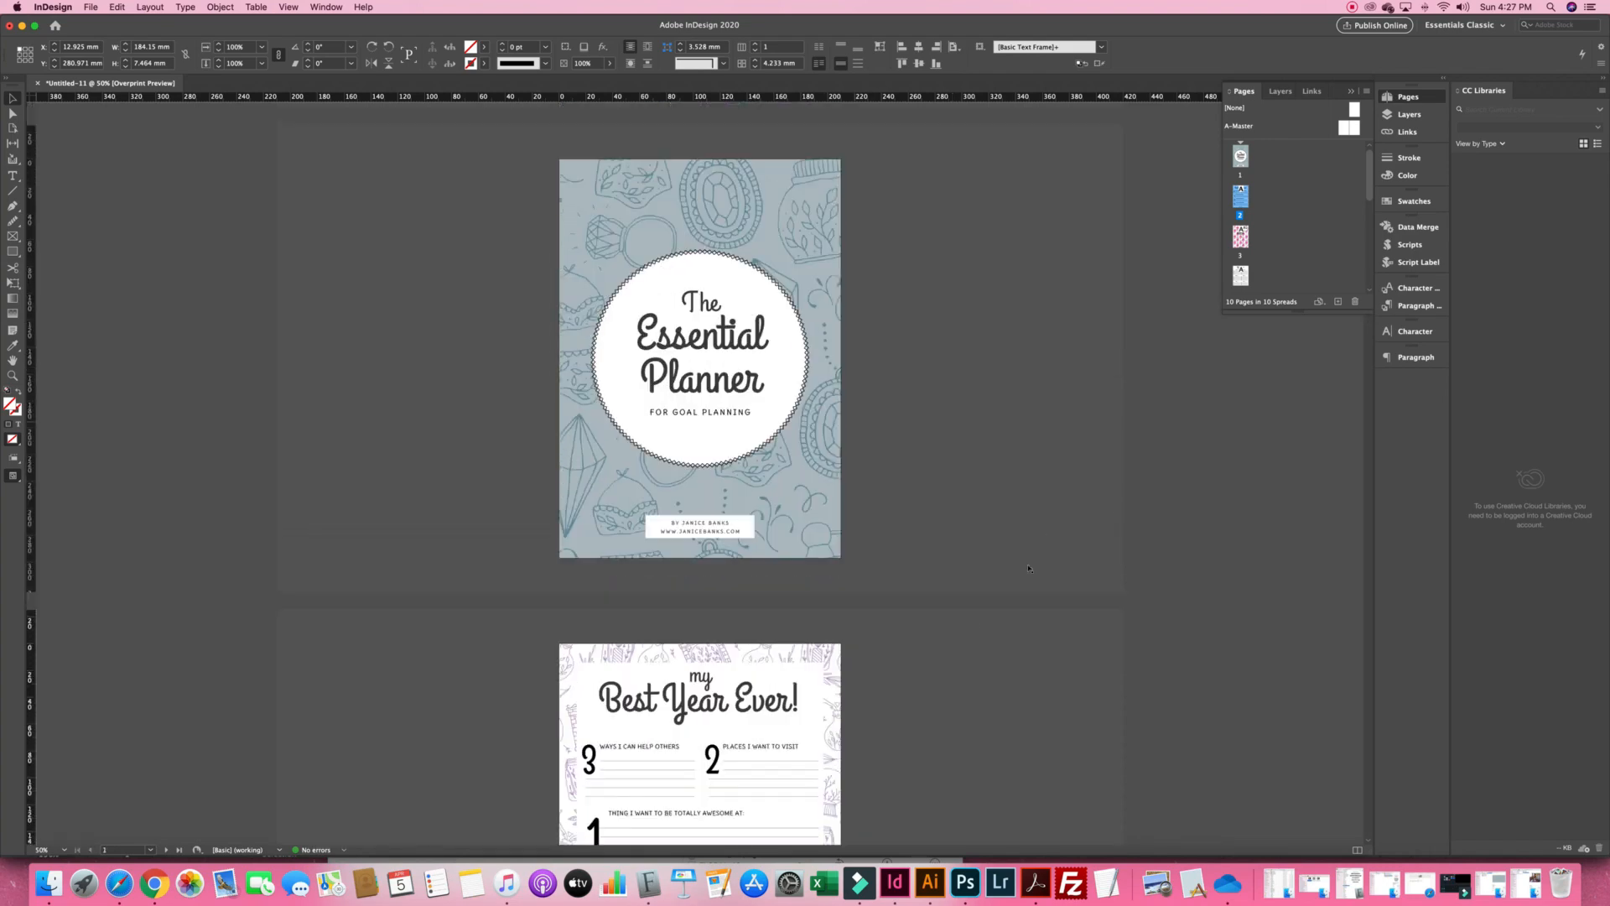
left_click(732, 528)
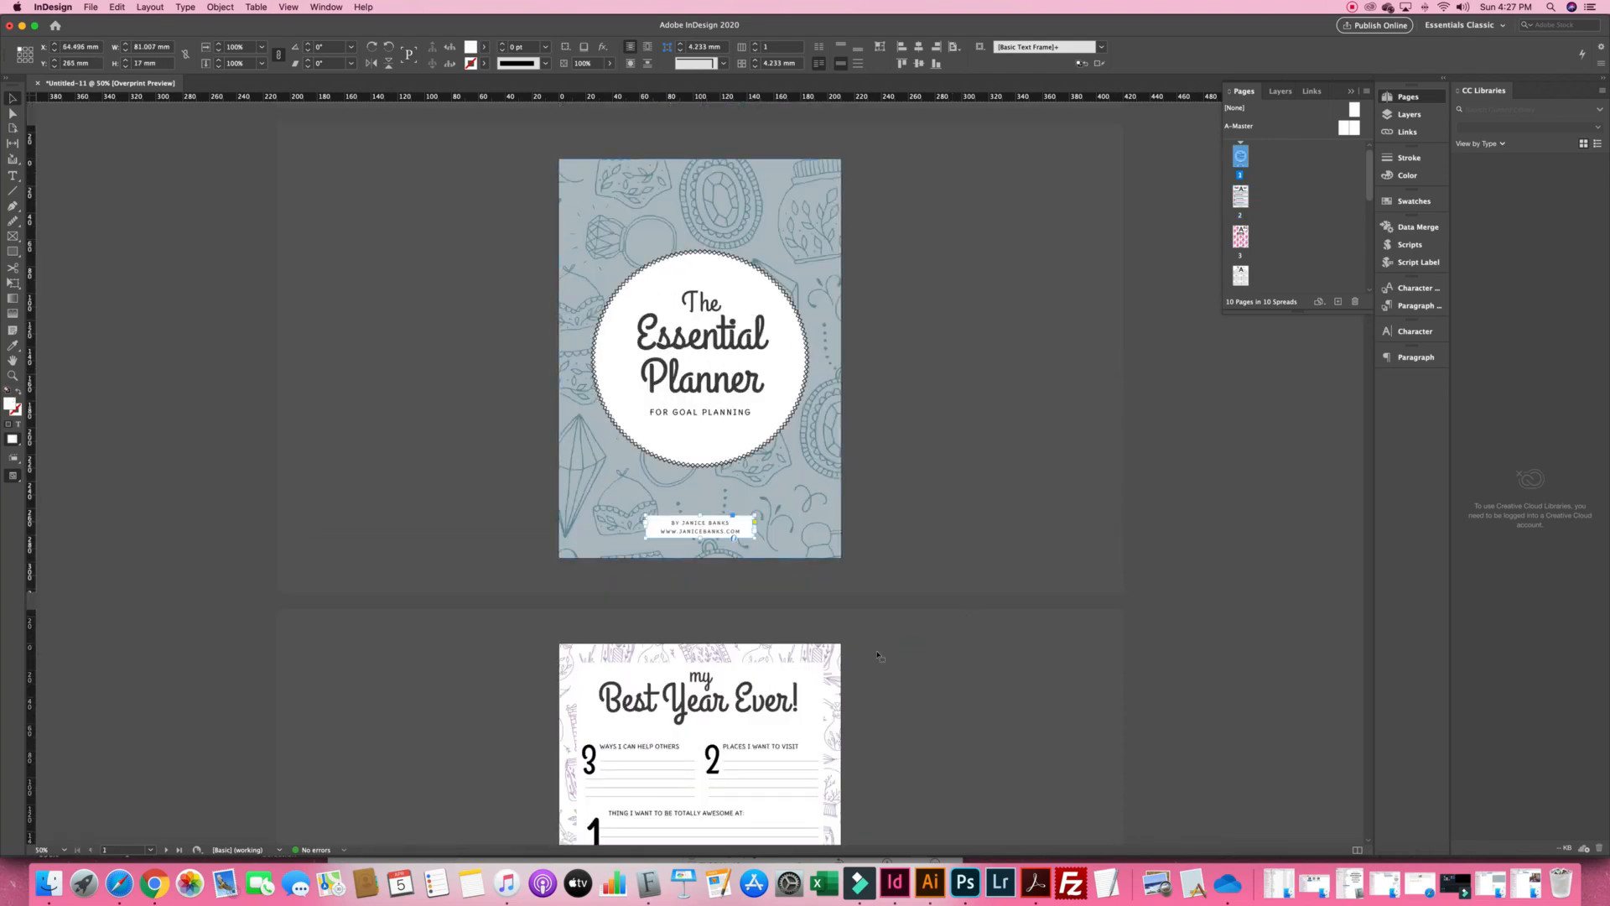
mouse_move(707, 527)
left_mouse_down()
mouse_move(735, 500)
mouse_move(724, 508)
left_mouse_up()
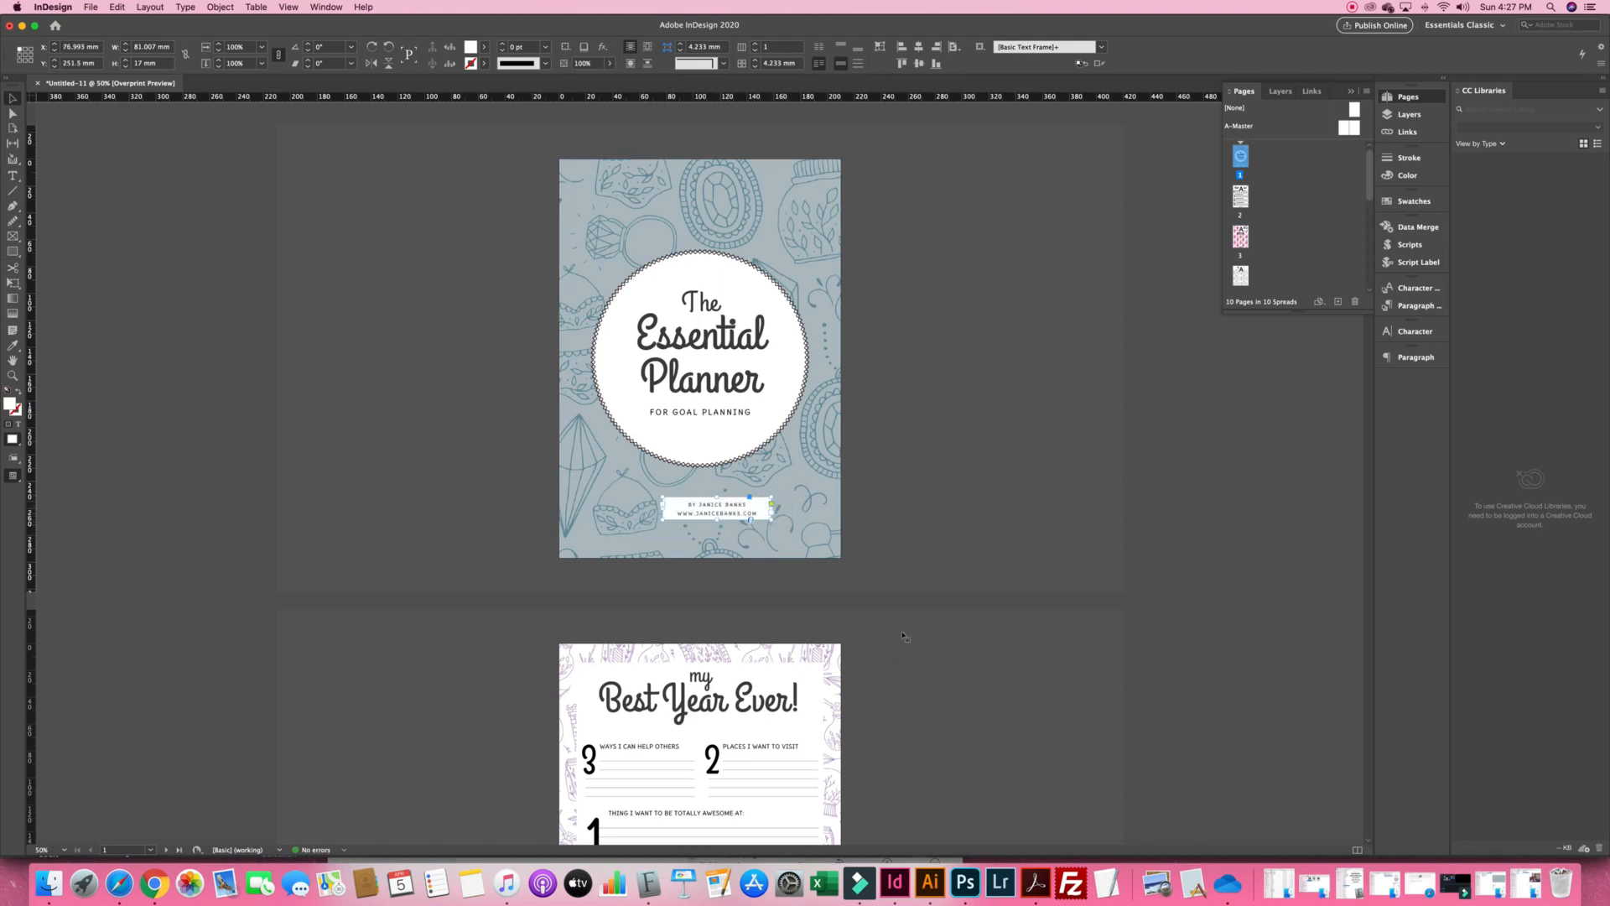
key("super+z")
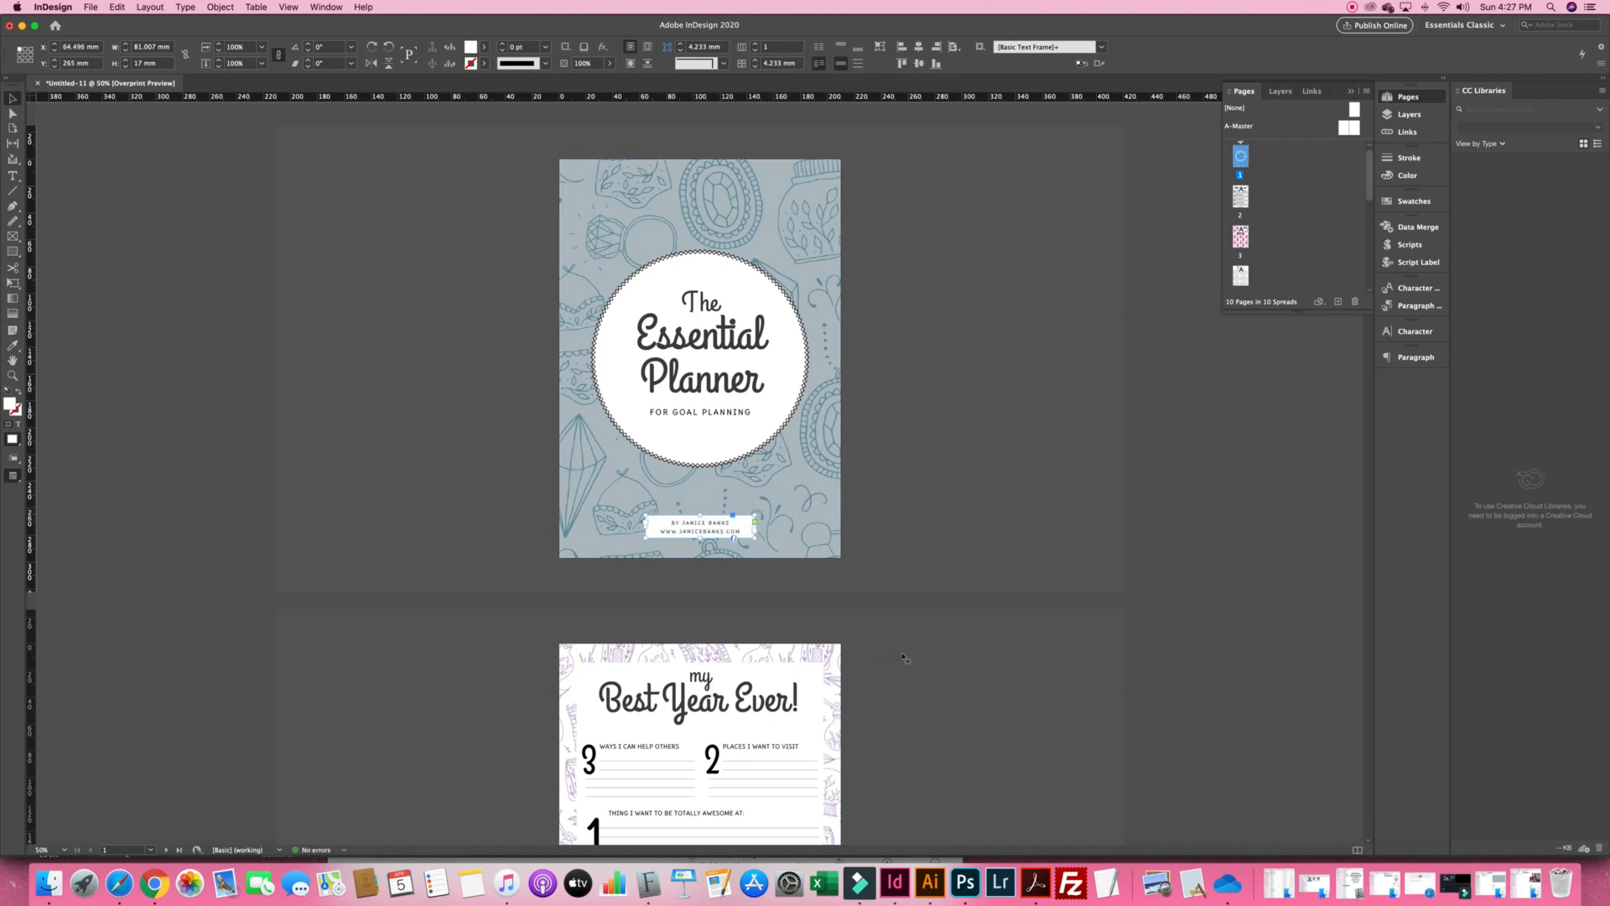
Add a URL hyperlink from the cover's author text frame to the https address of the website printed there, copying the URL
left_click(906, 664)
right_click(904, 663)
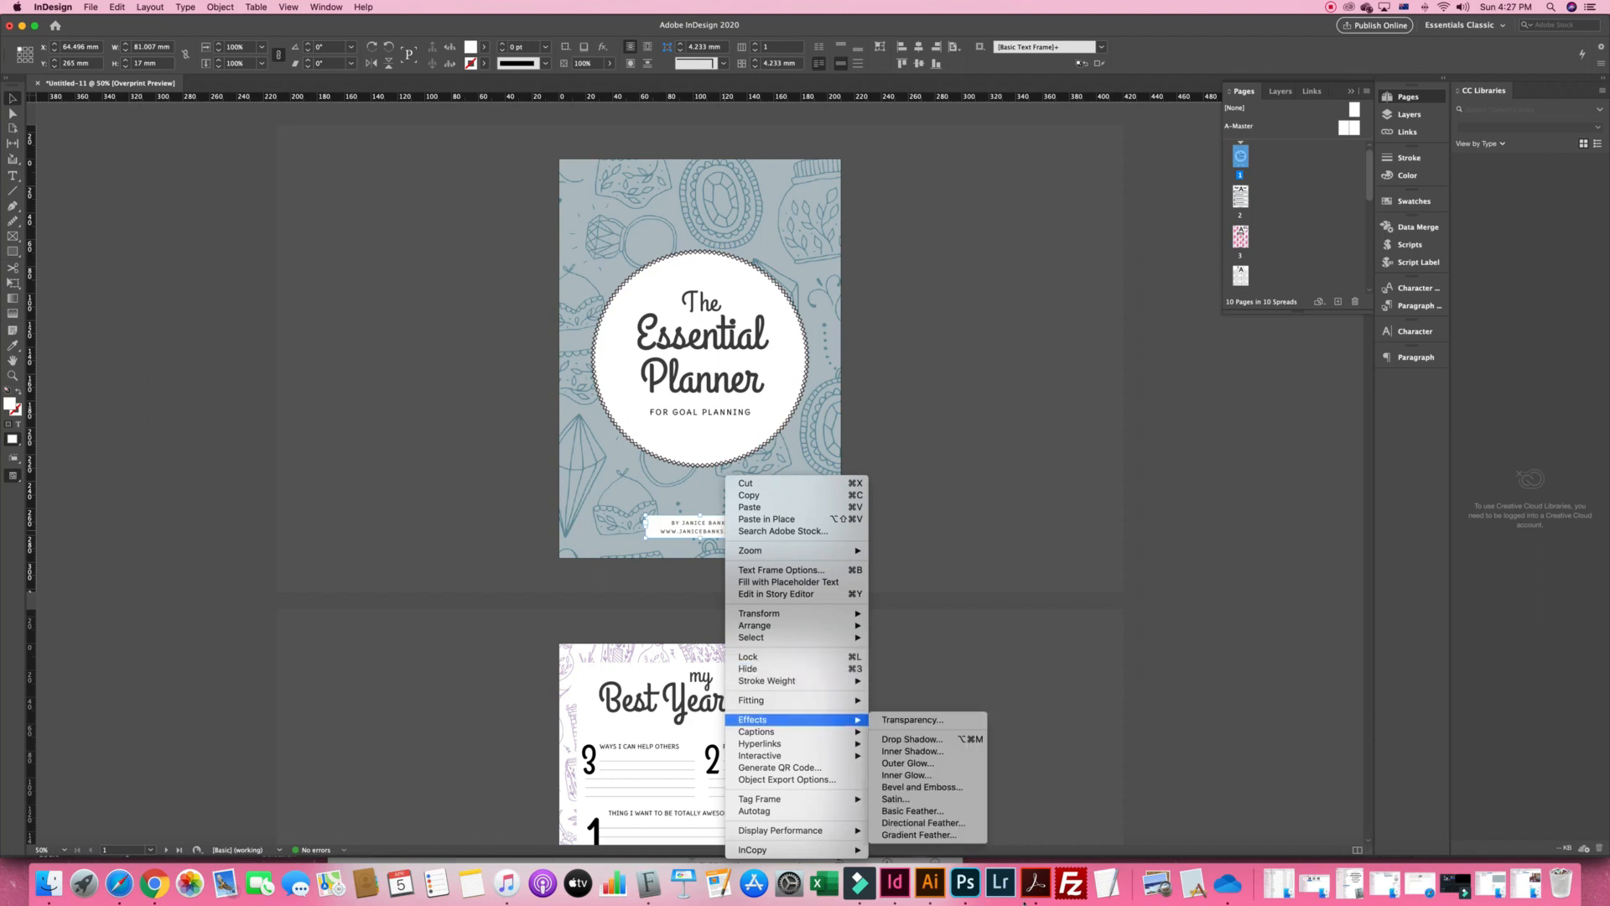
mouse_move(797, 744)
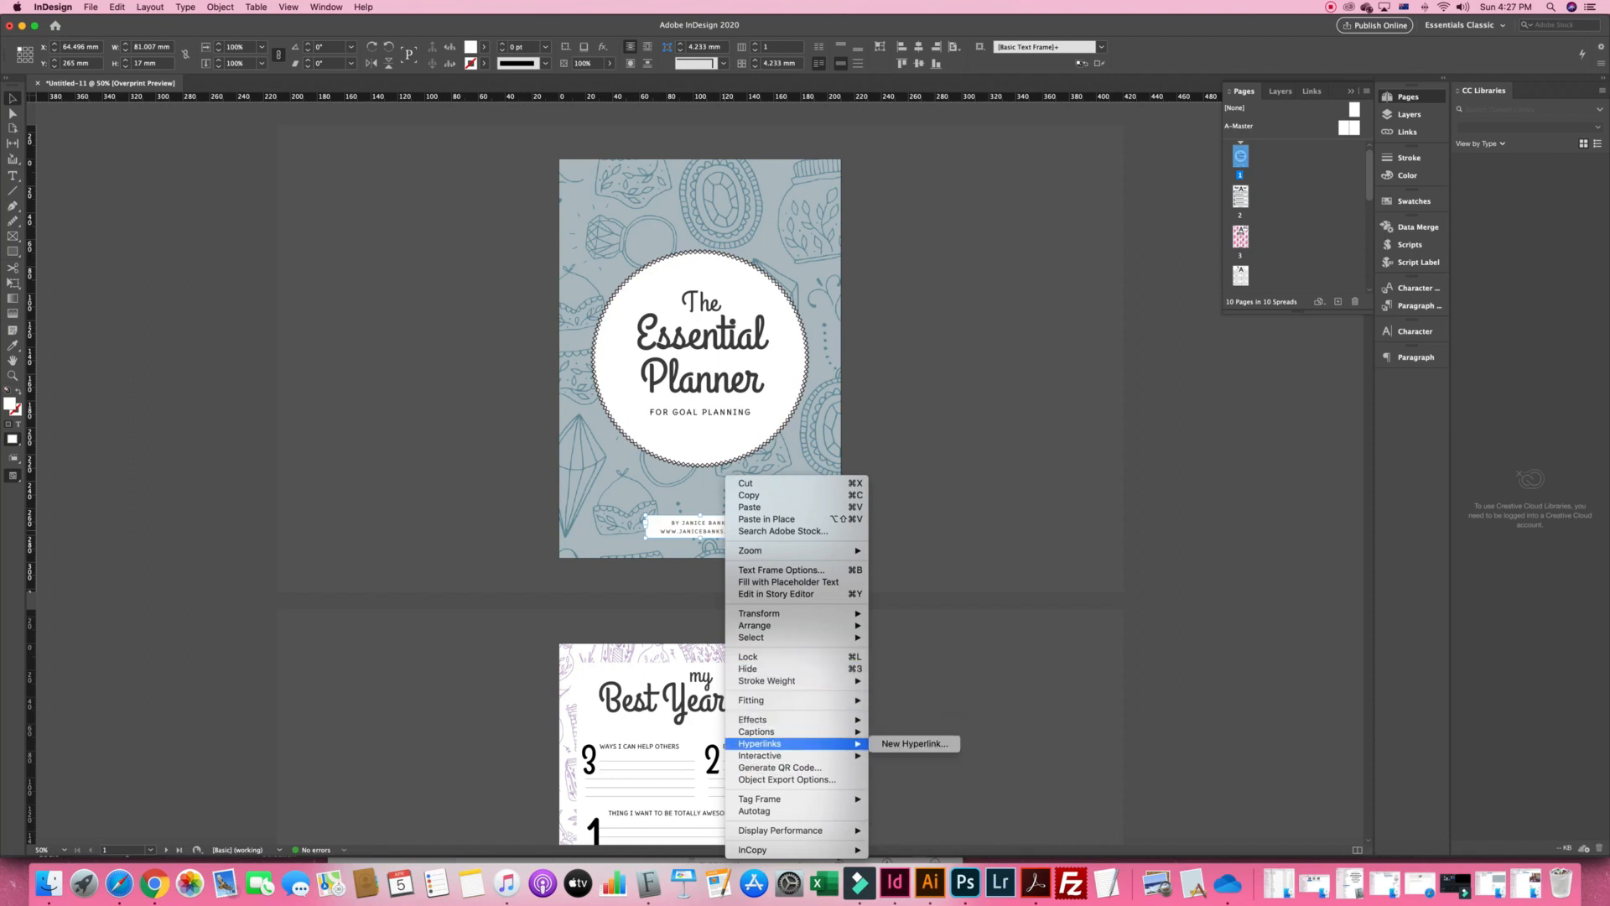
left_click(914, 744)
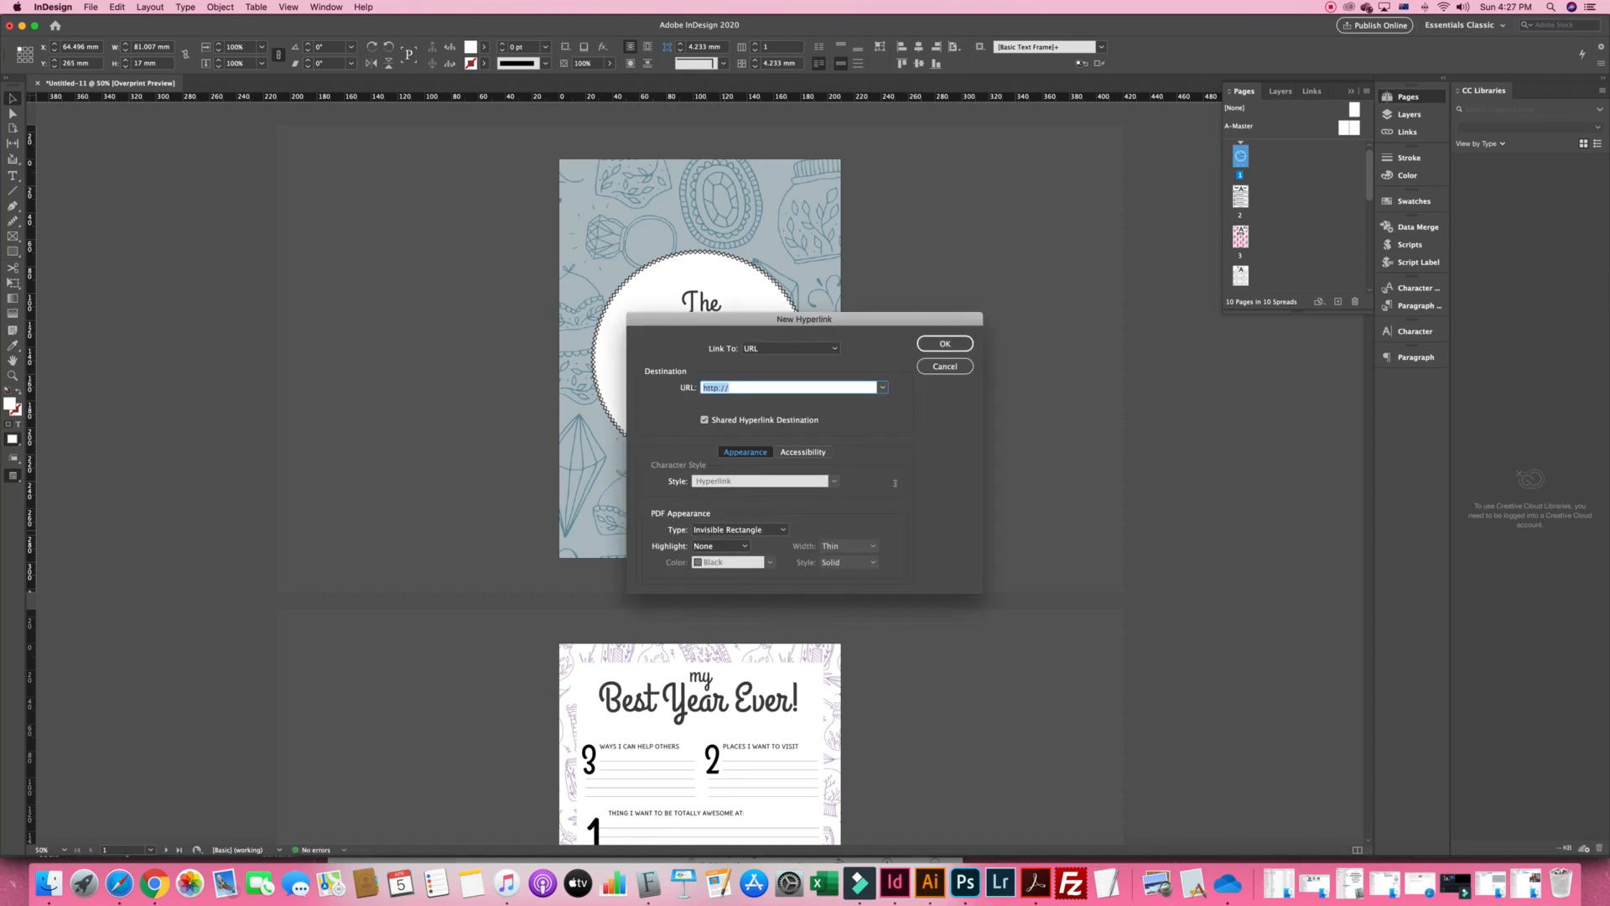
left_click(896, 486)
key("BackSpace")
type("s")
left_click(938, 490)
type("janicebanks.com")
key("super+a")
key("super+c")
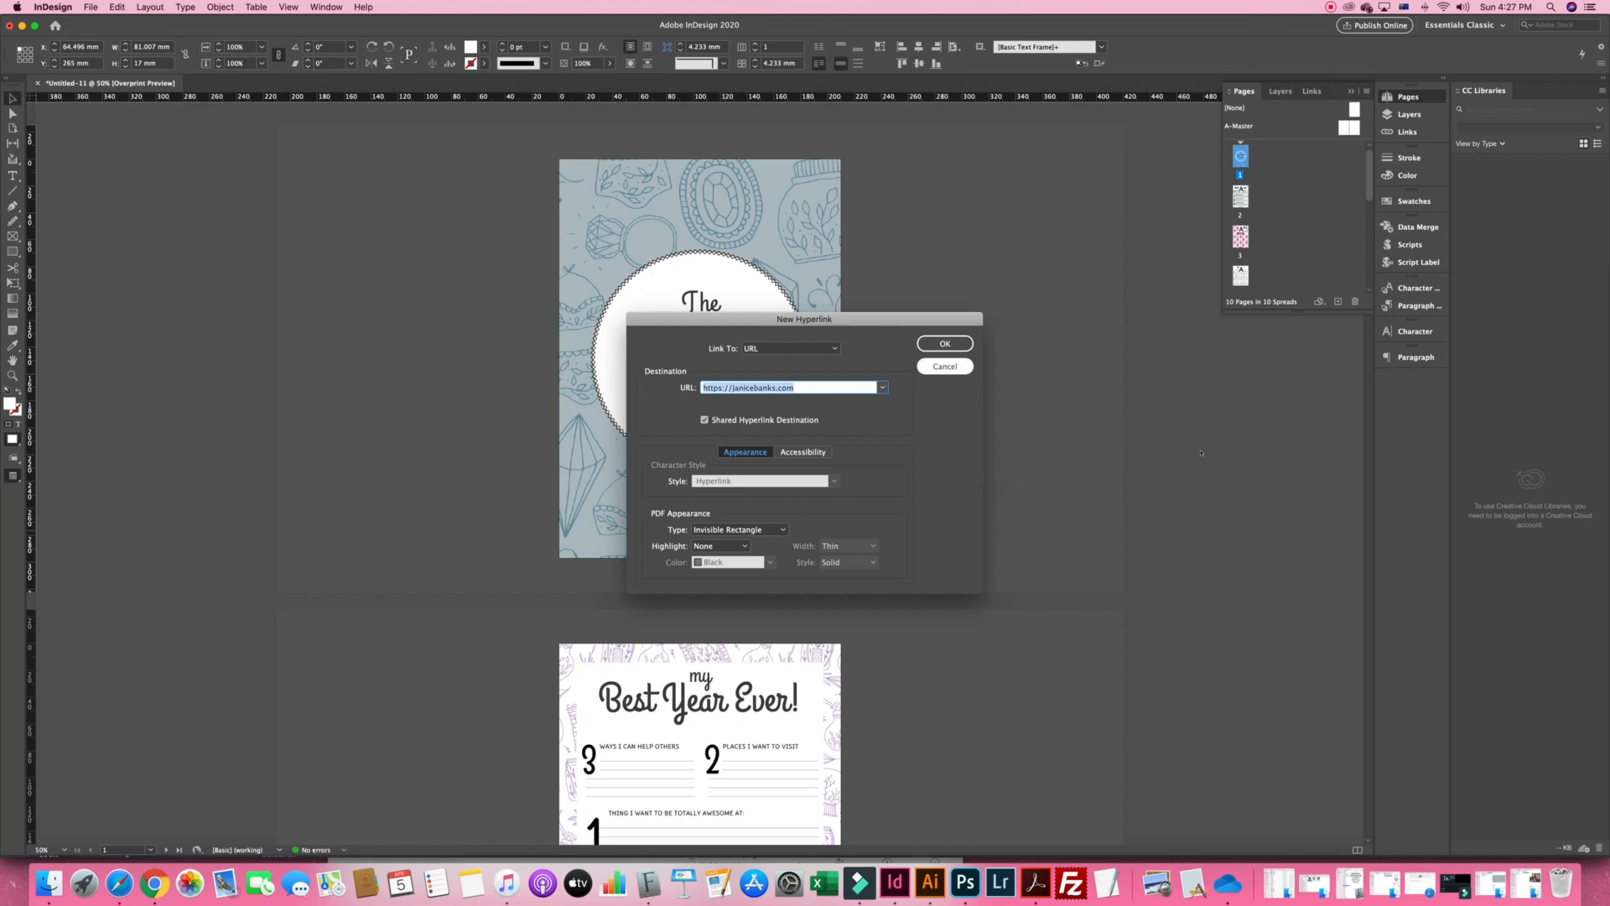
left_click(944, 344)
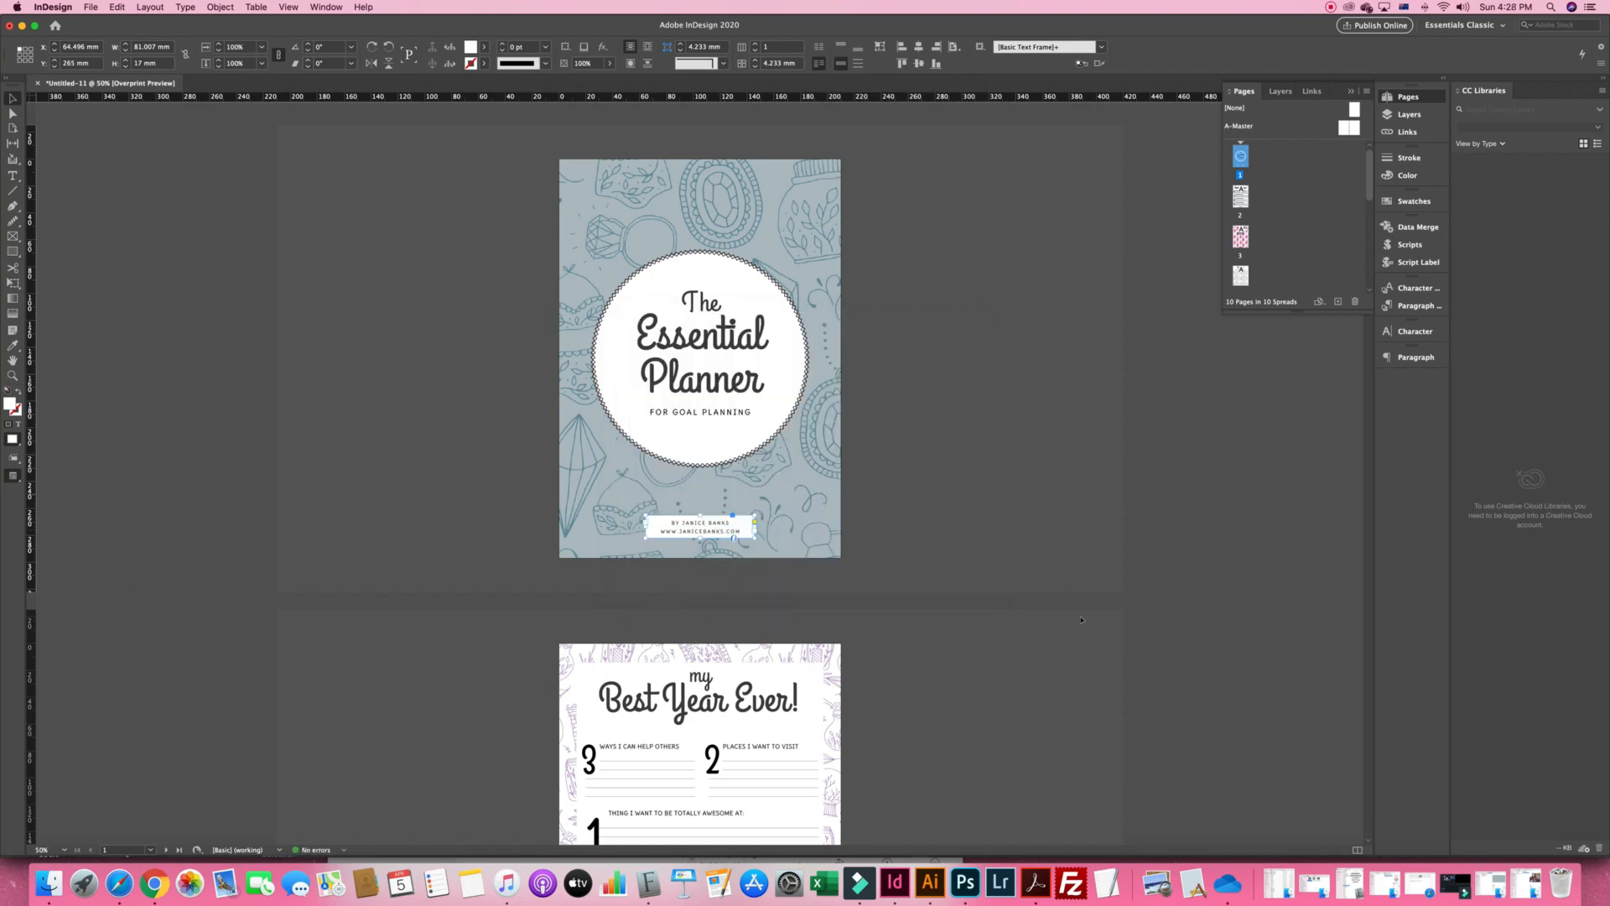
Add a hyperlink to the Best Year Ever page's footer text frame using the copied website URL
scroll(1081, 619, "down", 3)
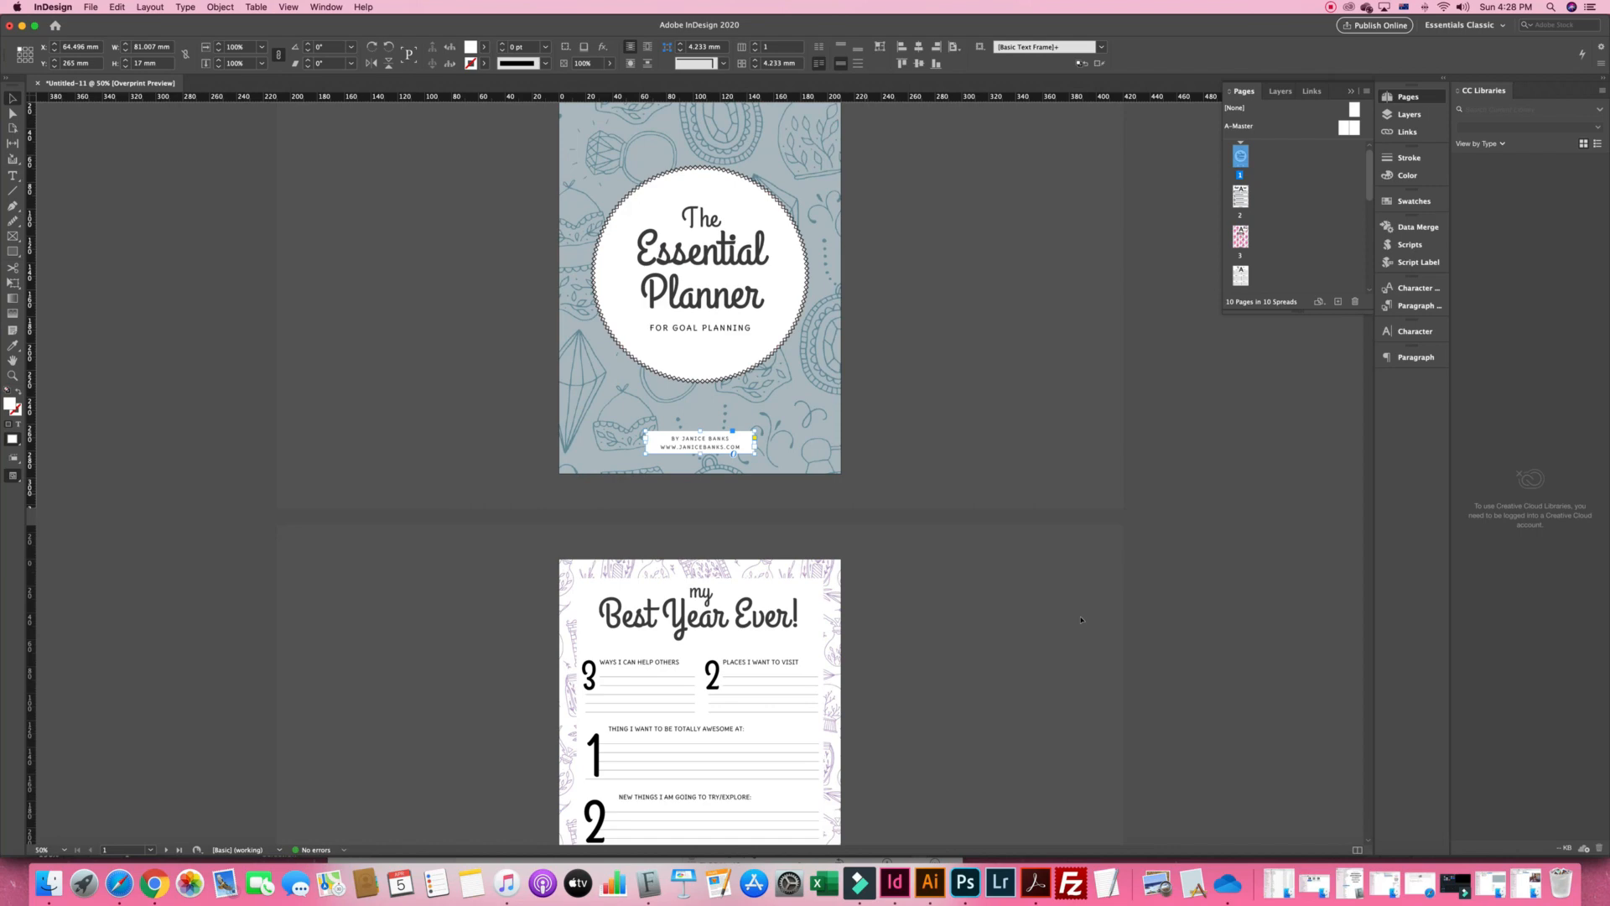
scroll(1081, 619, "down", 10)
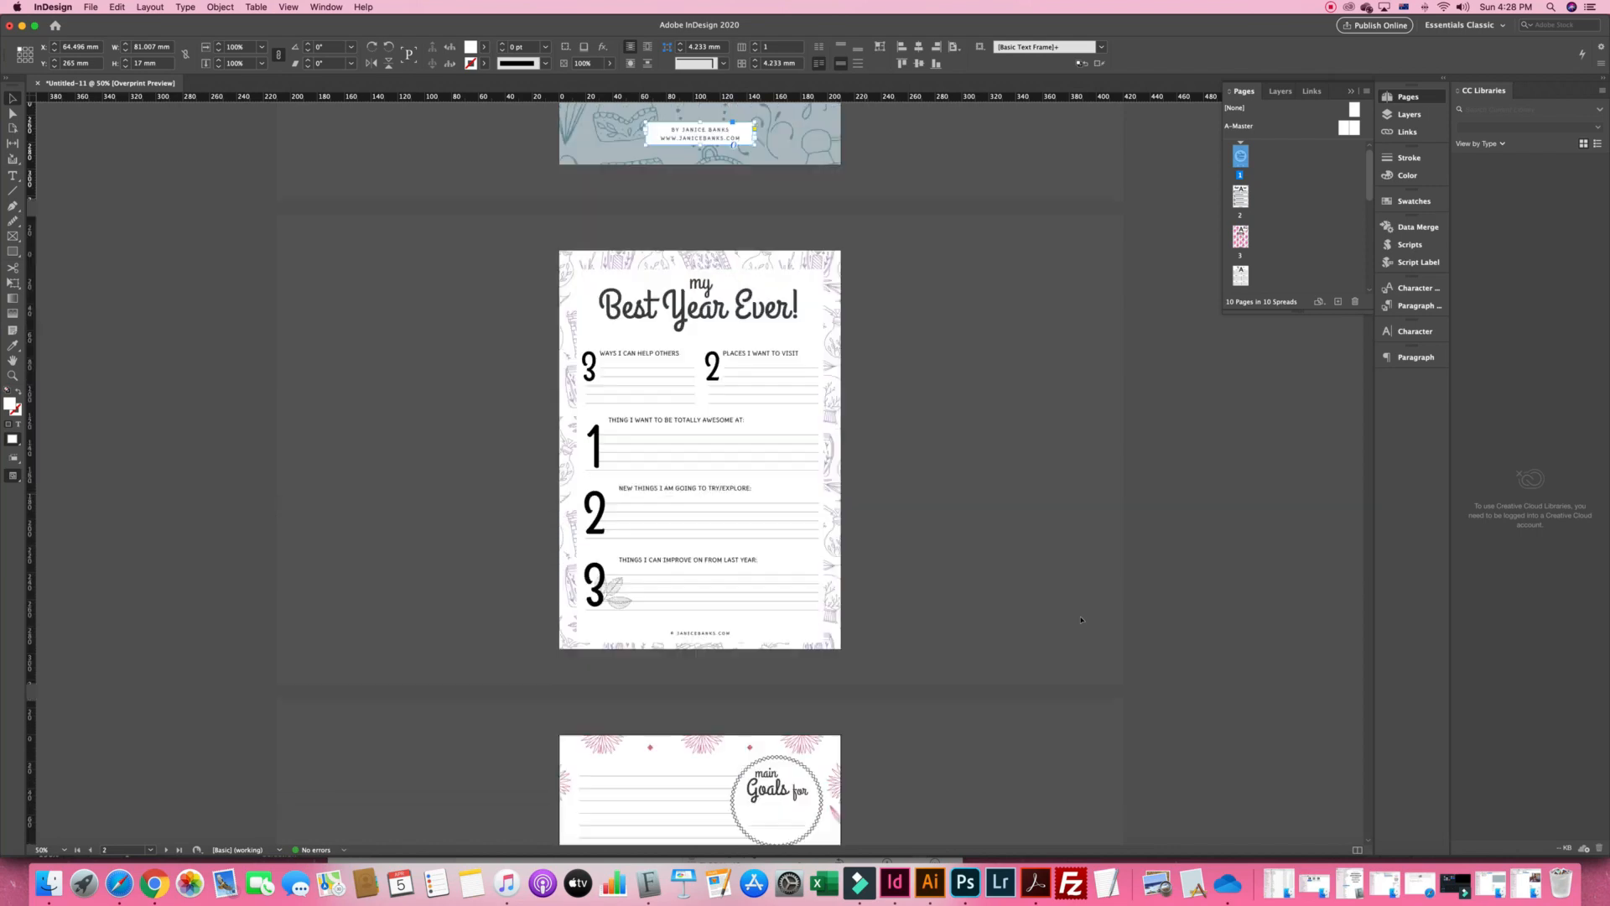
left_click(885, 718)
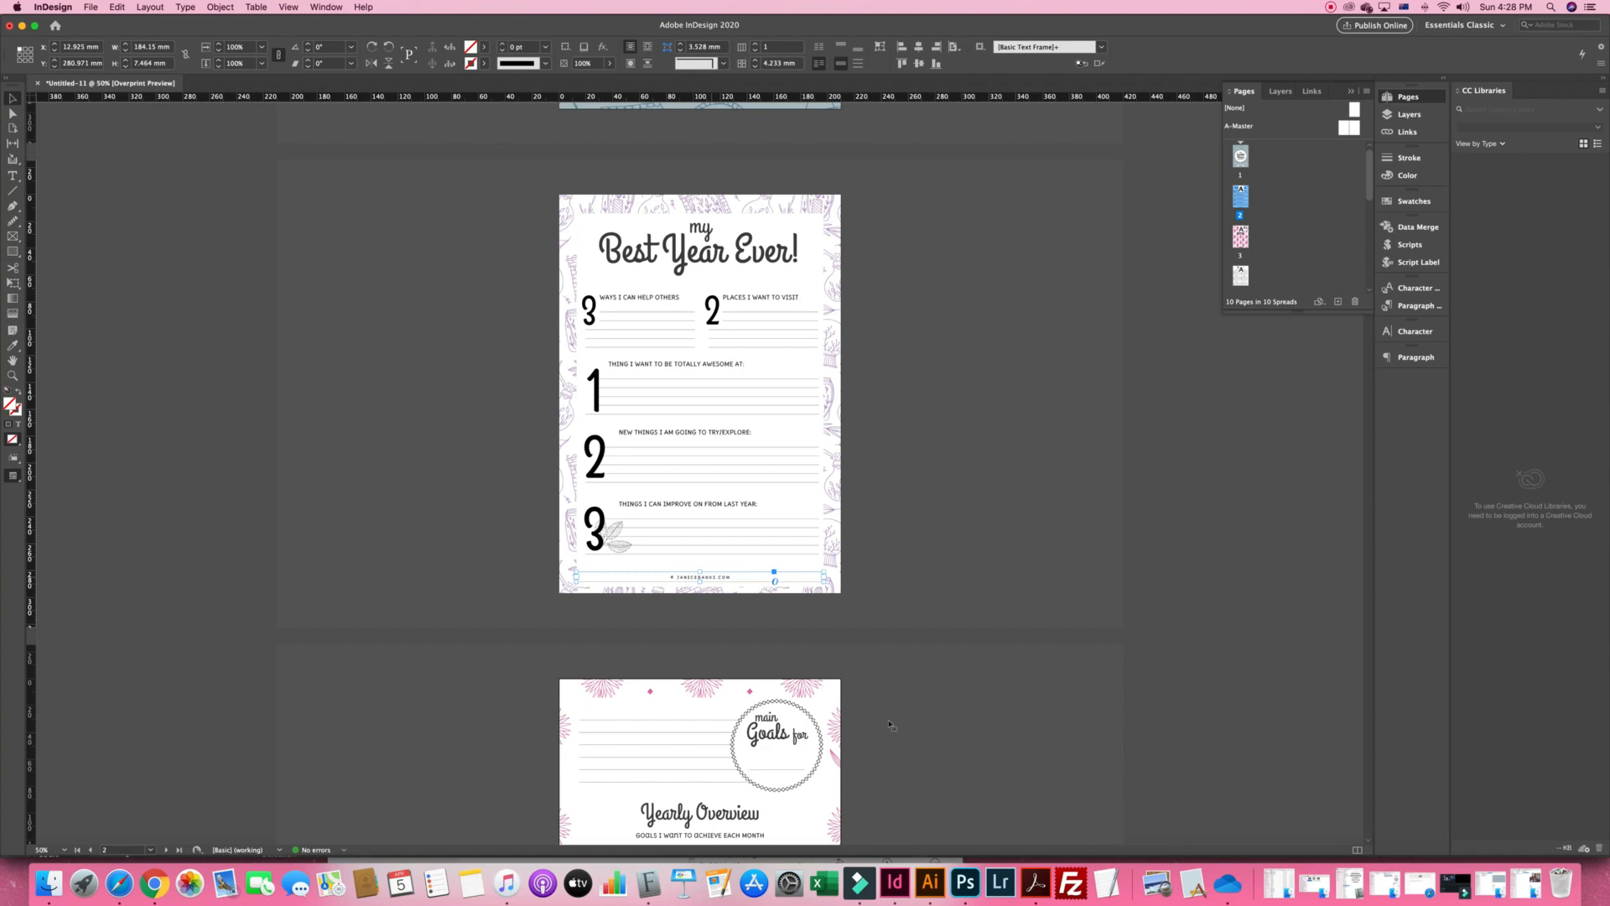
right_click(887, 721)
mouse_move(785, 637)
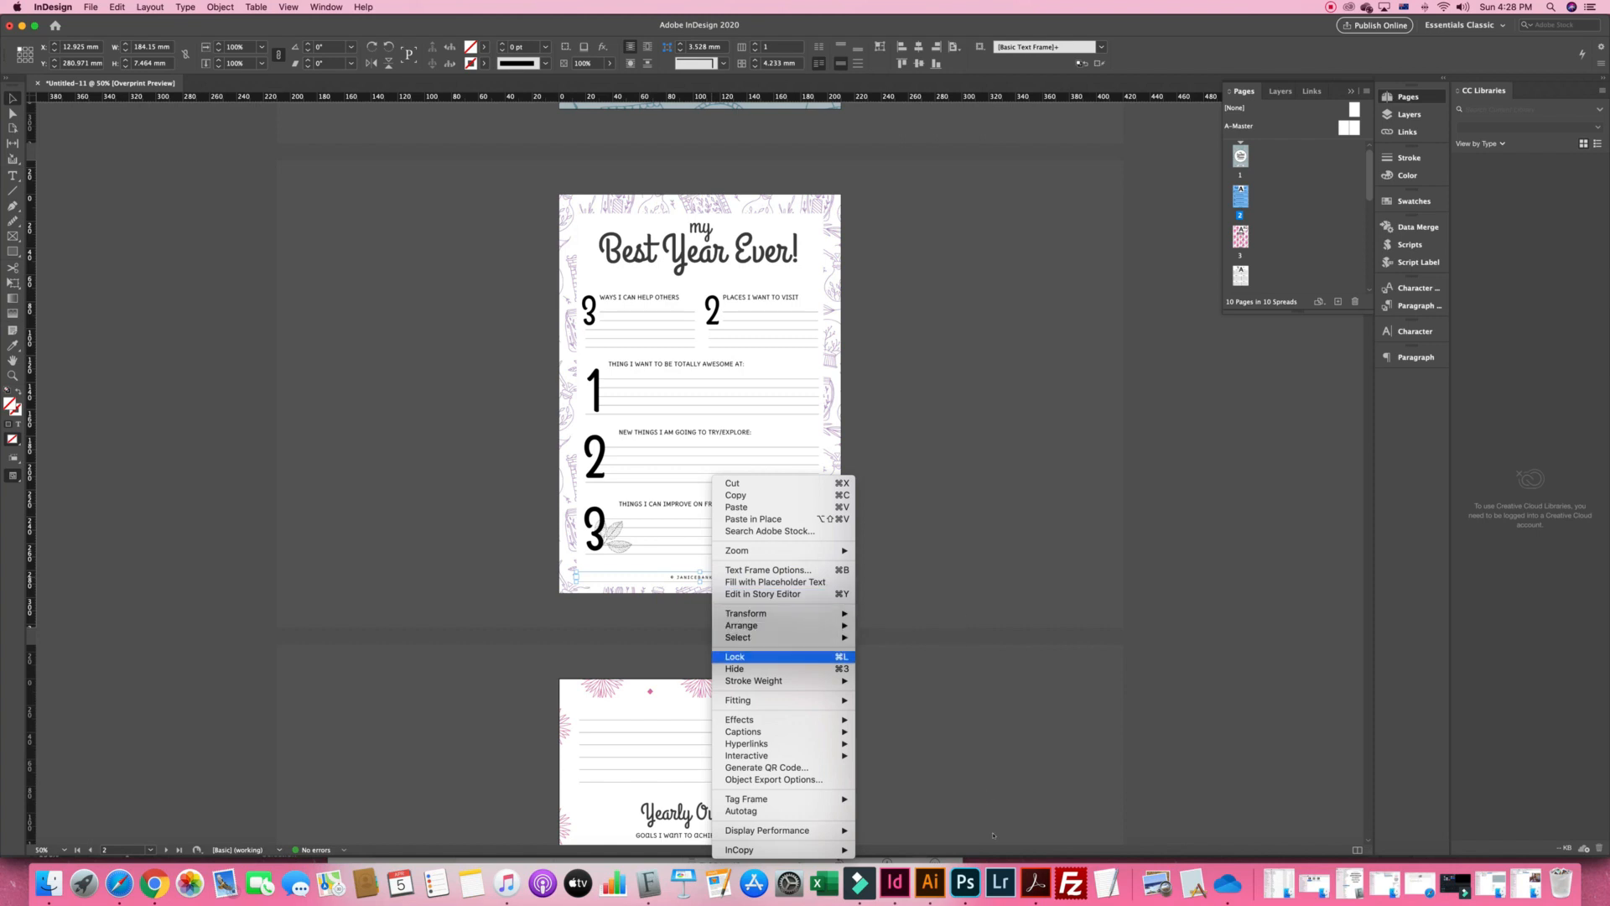
mouse_move(780, 744)
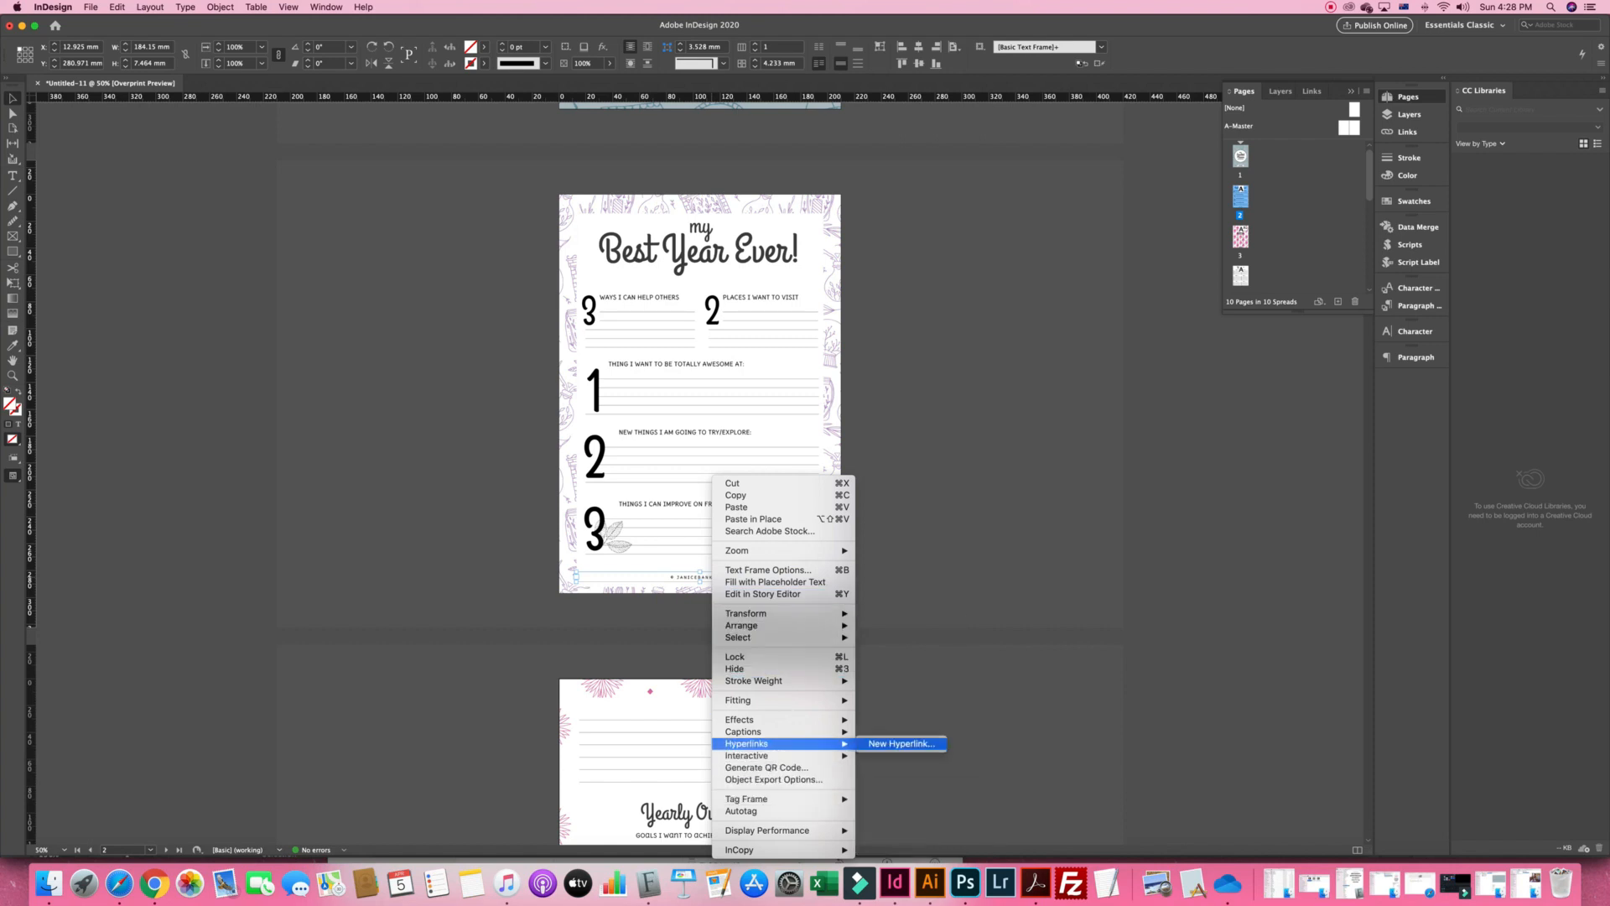
left_click(902, 744)
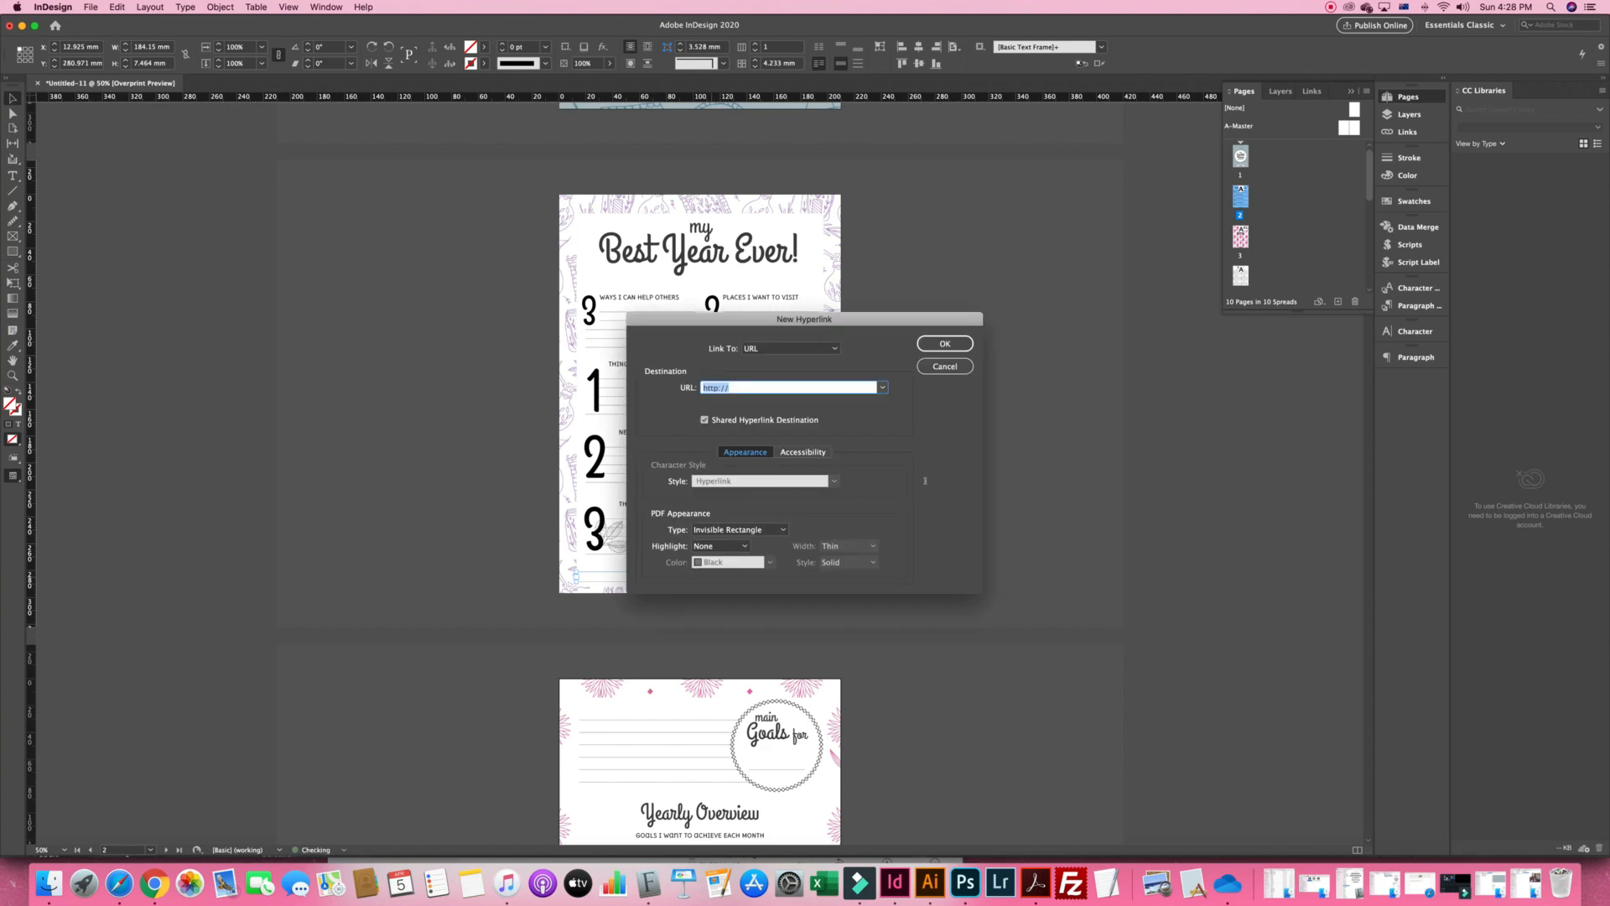
key("Right")
key("super+a")
key("super+v")
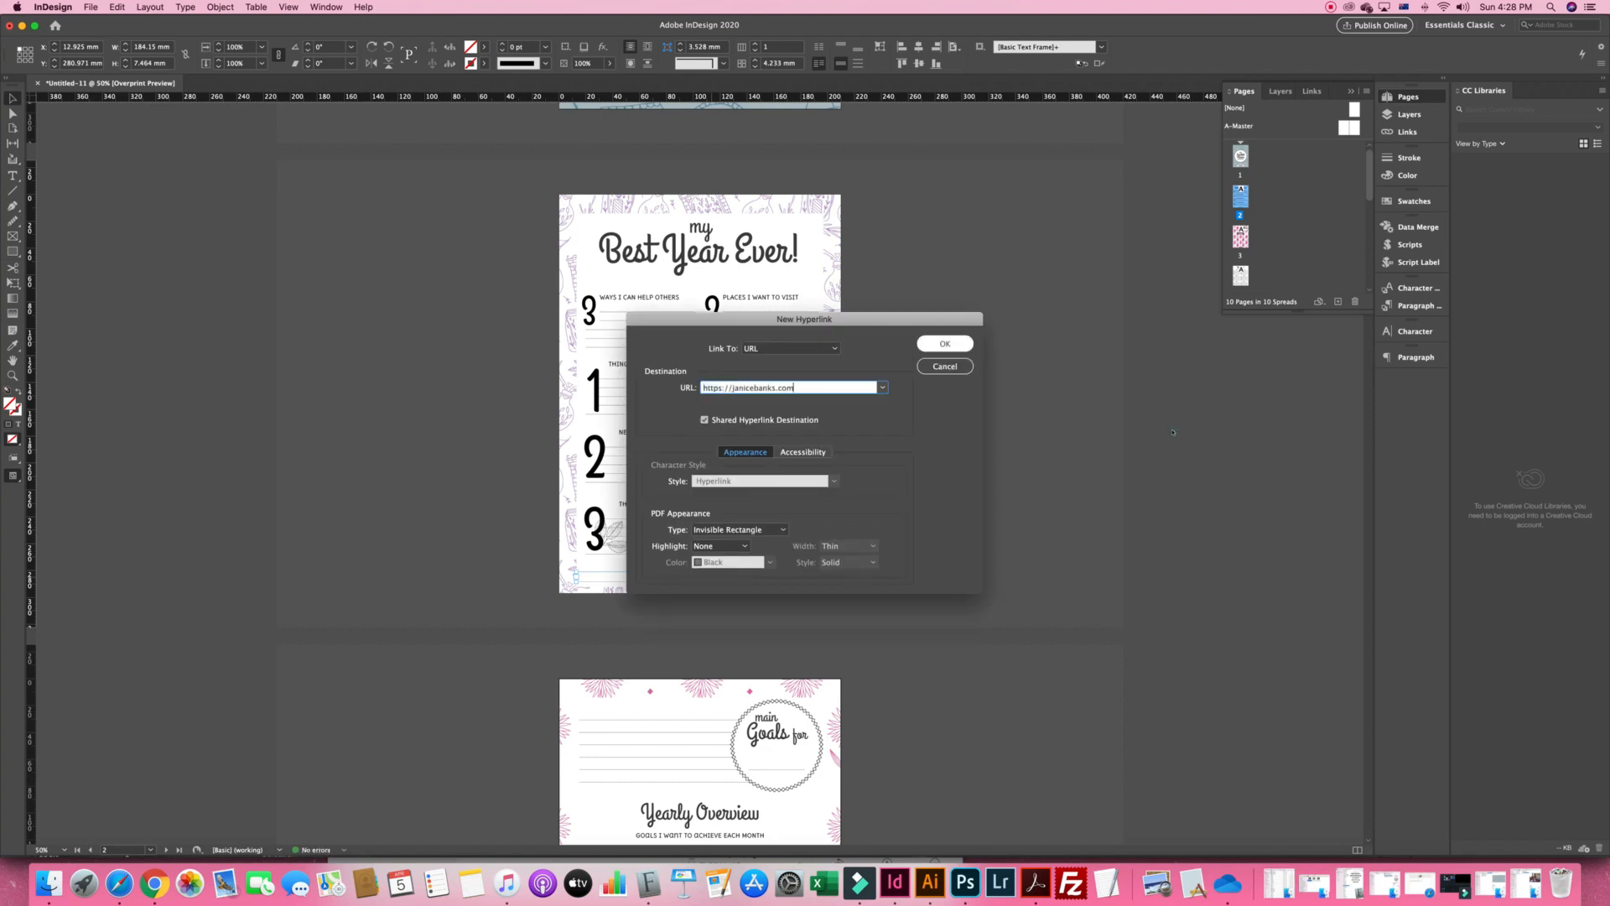
key("Return")
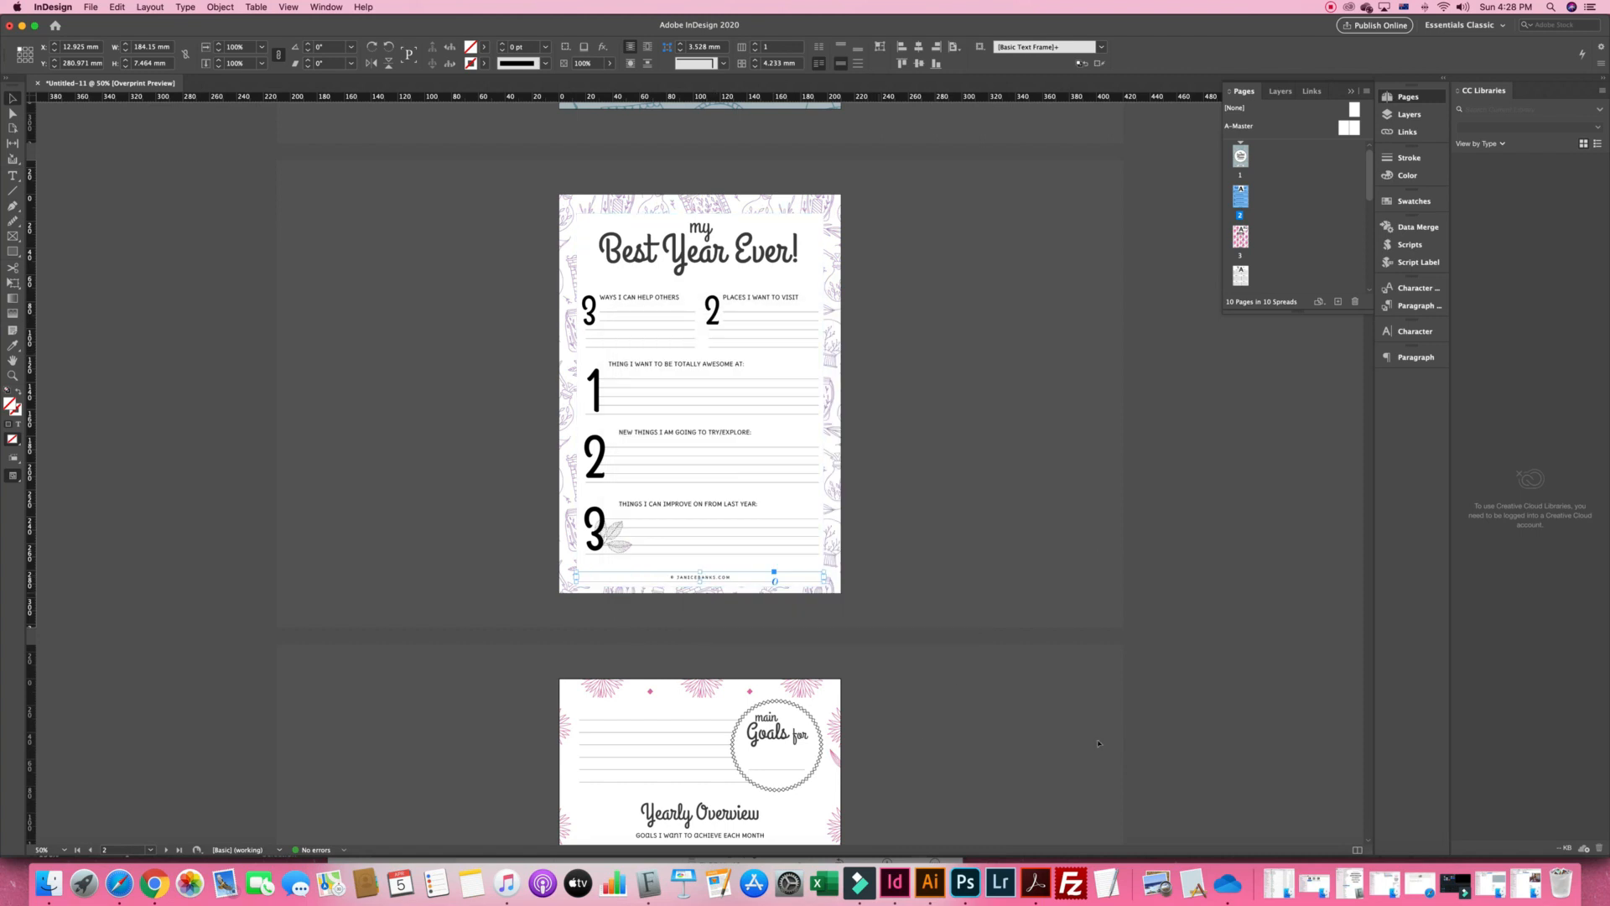
Link the footer text frame of the Yearly Overview page to the same copied website URL
scroll(1098, 743, "down", 10)
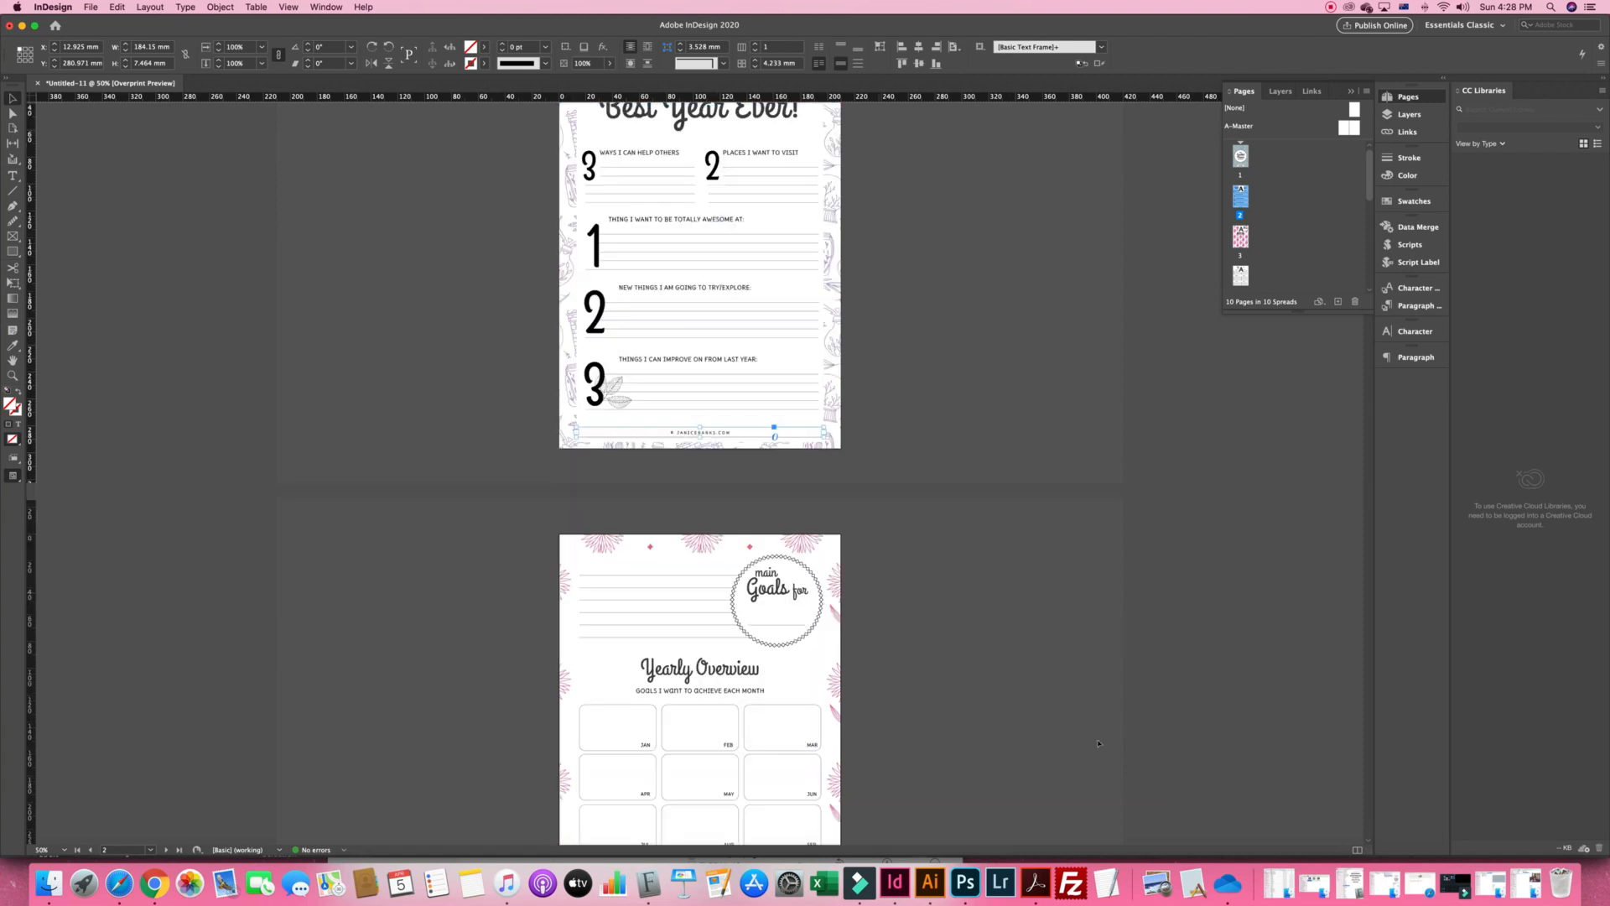
scroll(1098, 743, "down", 3)
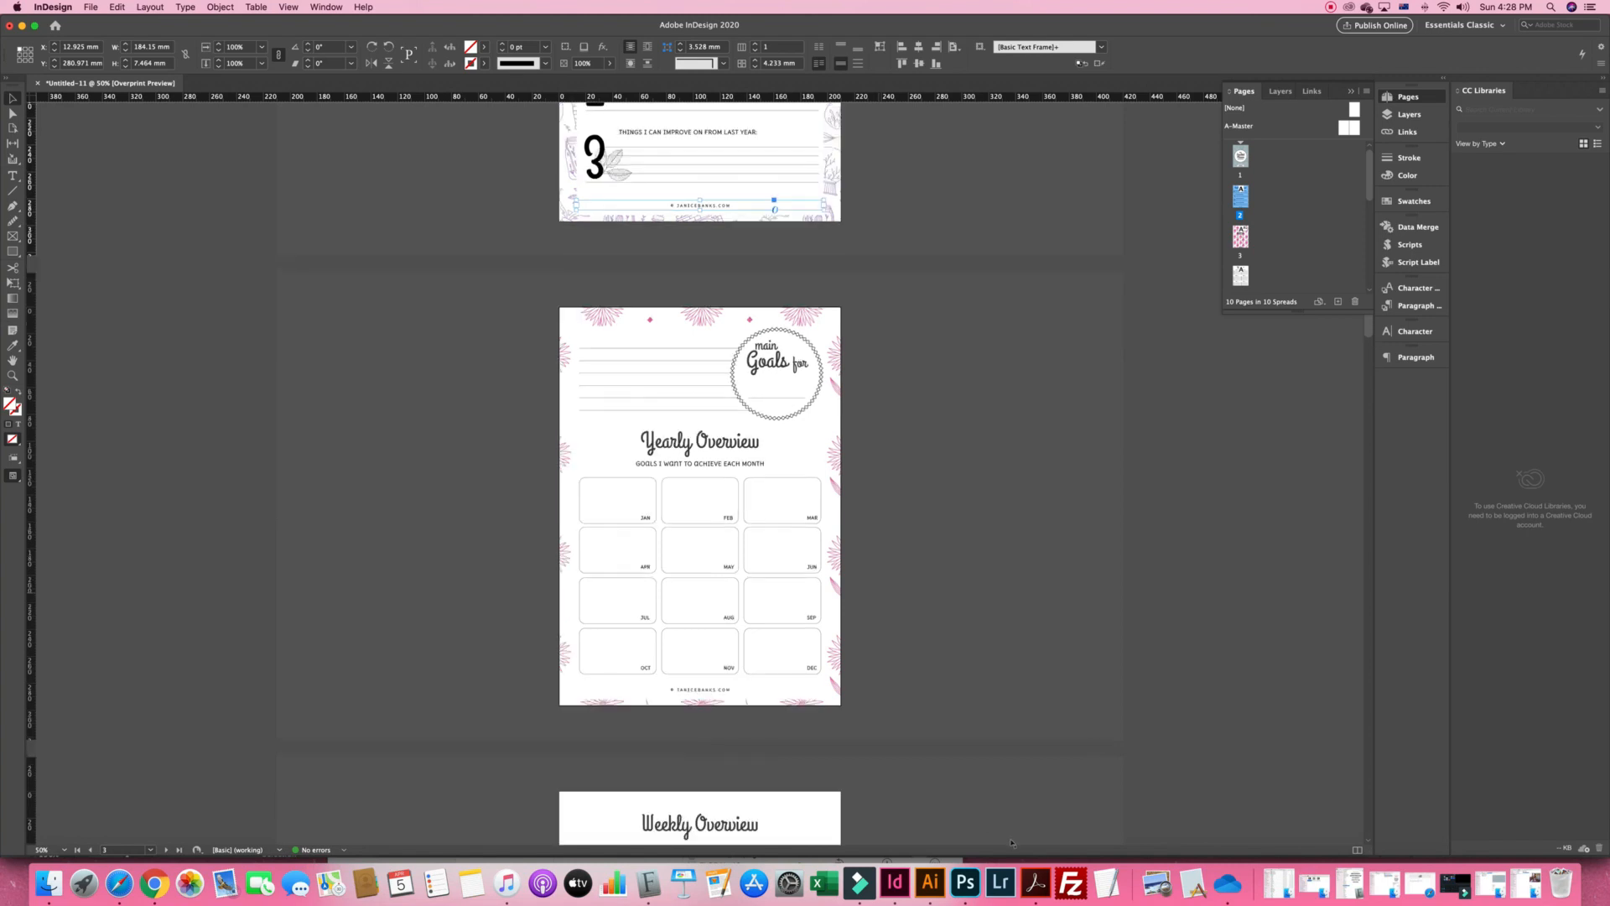
key("alt+shift+super+v")
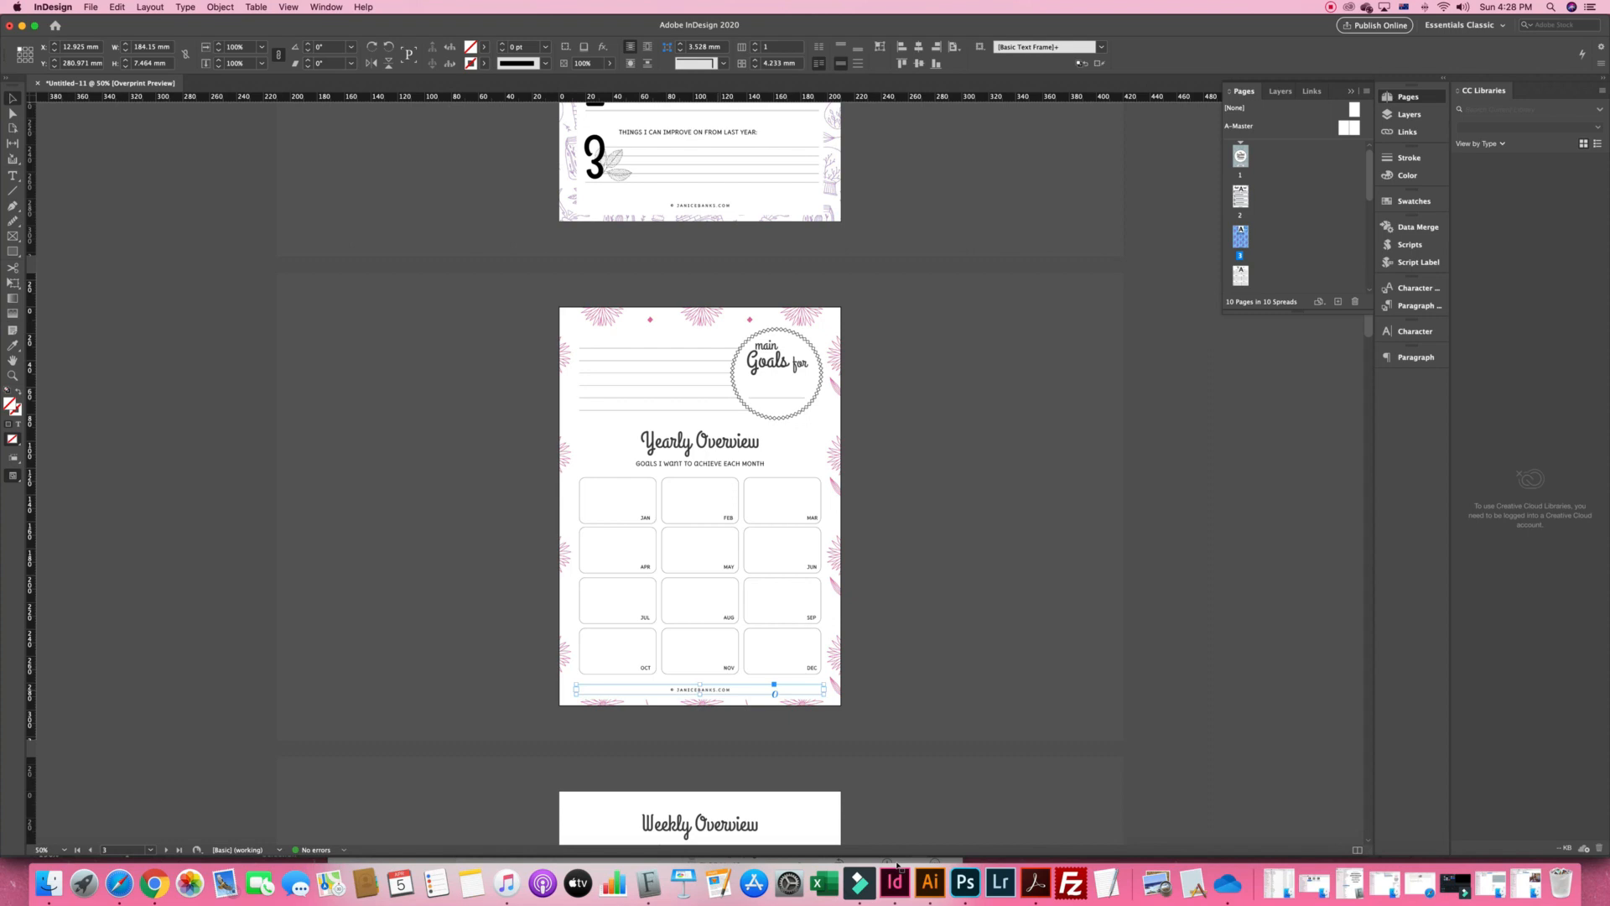
right_click(895, 863)
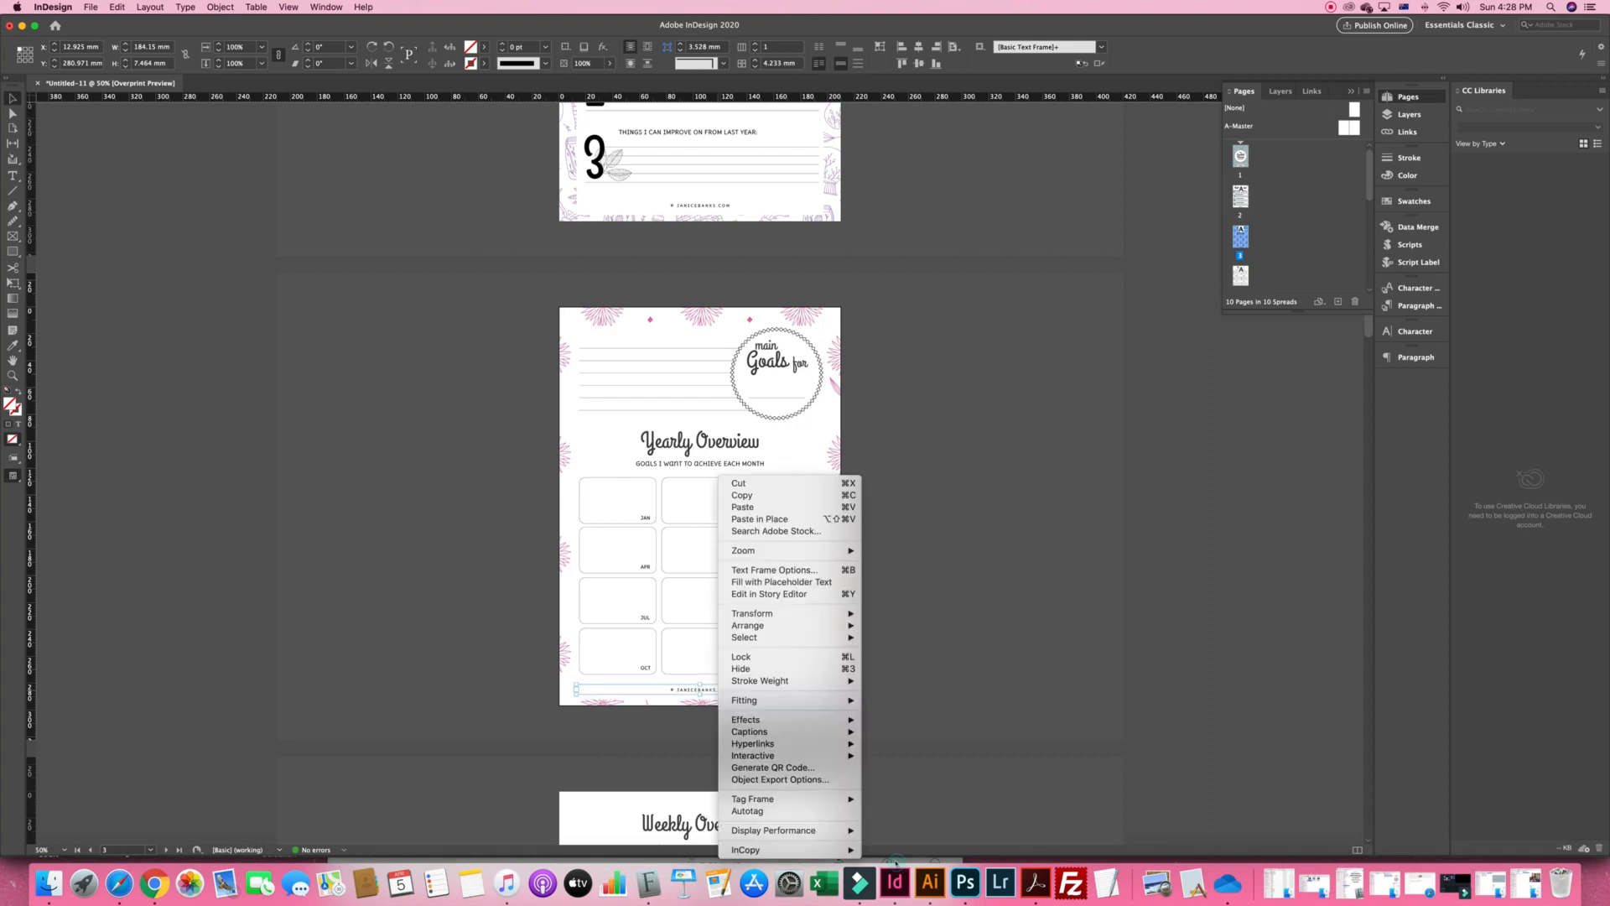
mouse_move(788, 744)
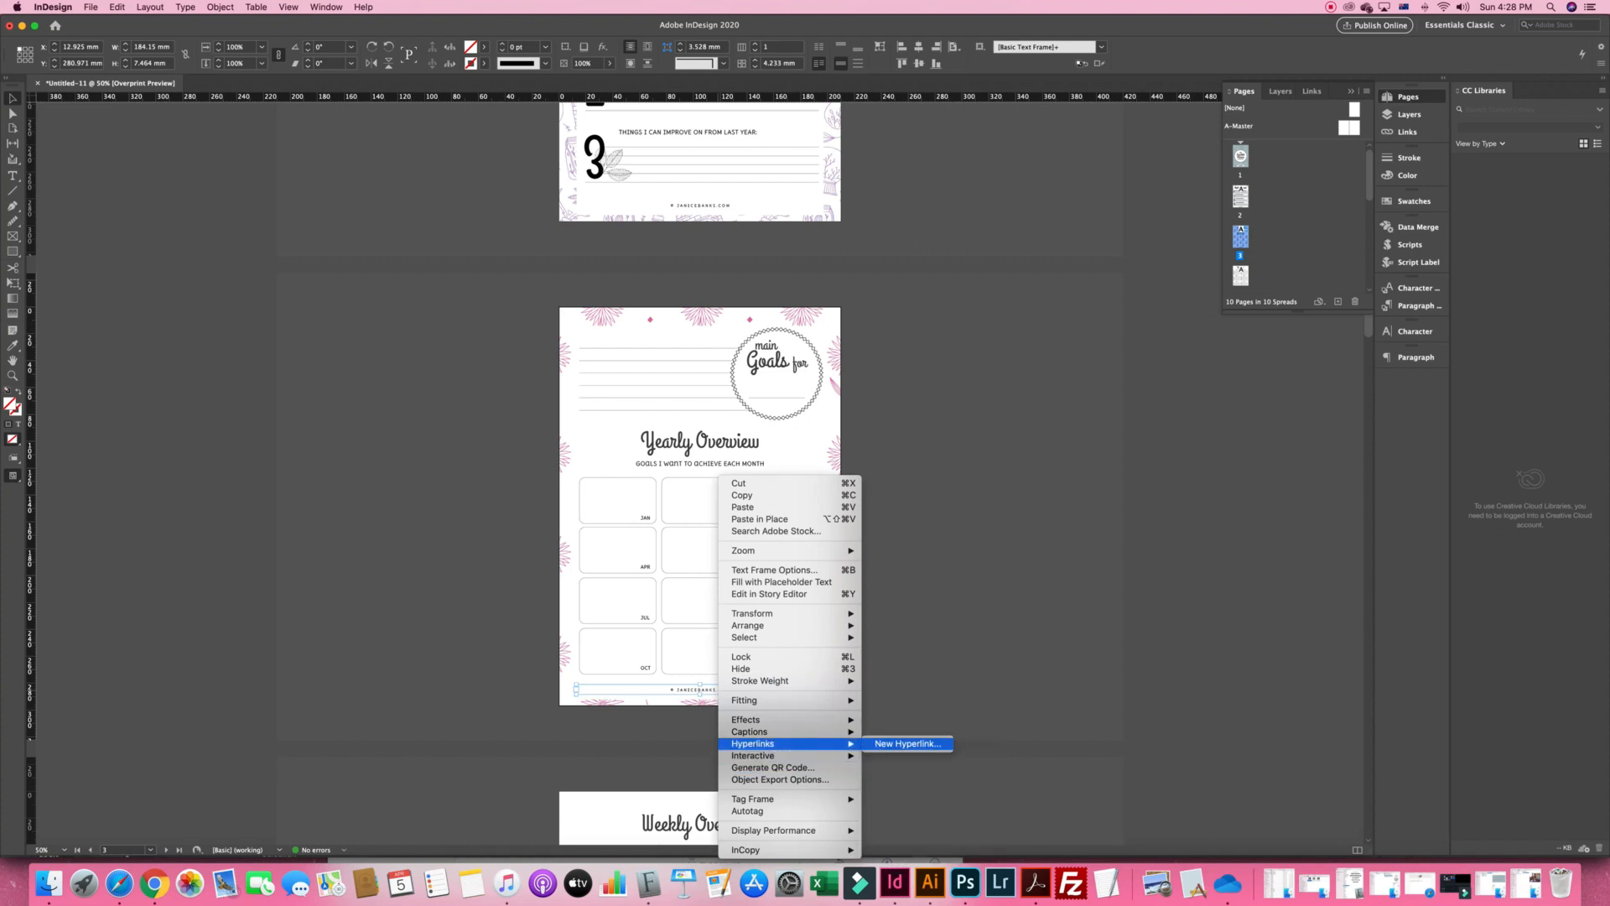
left_click(908, 744)
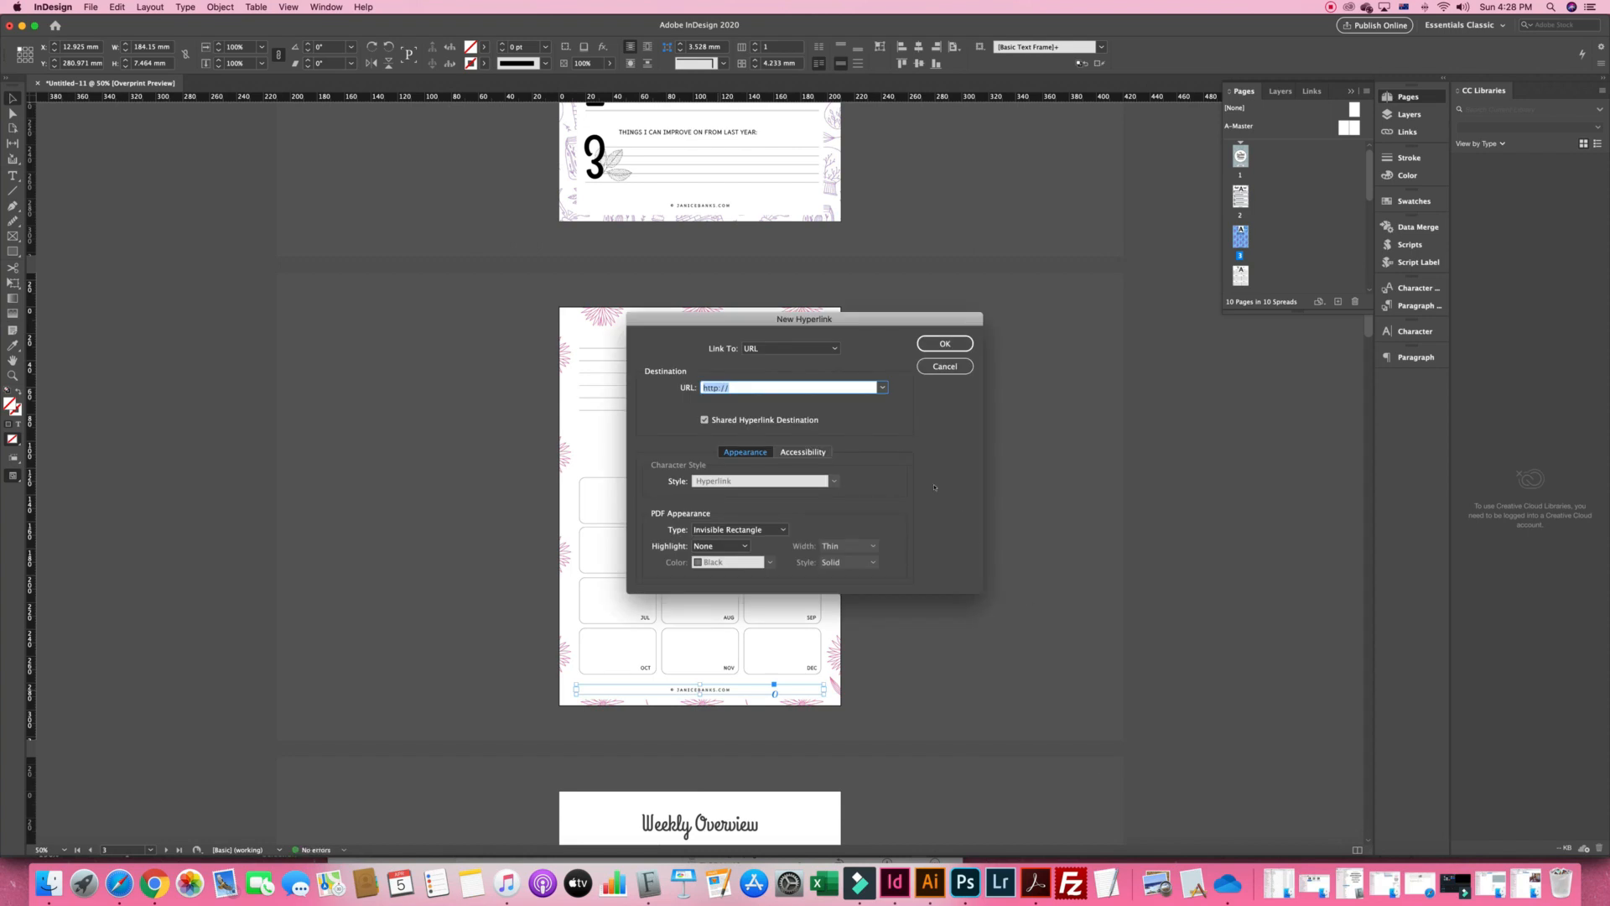
key("super+v")
key("Return")
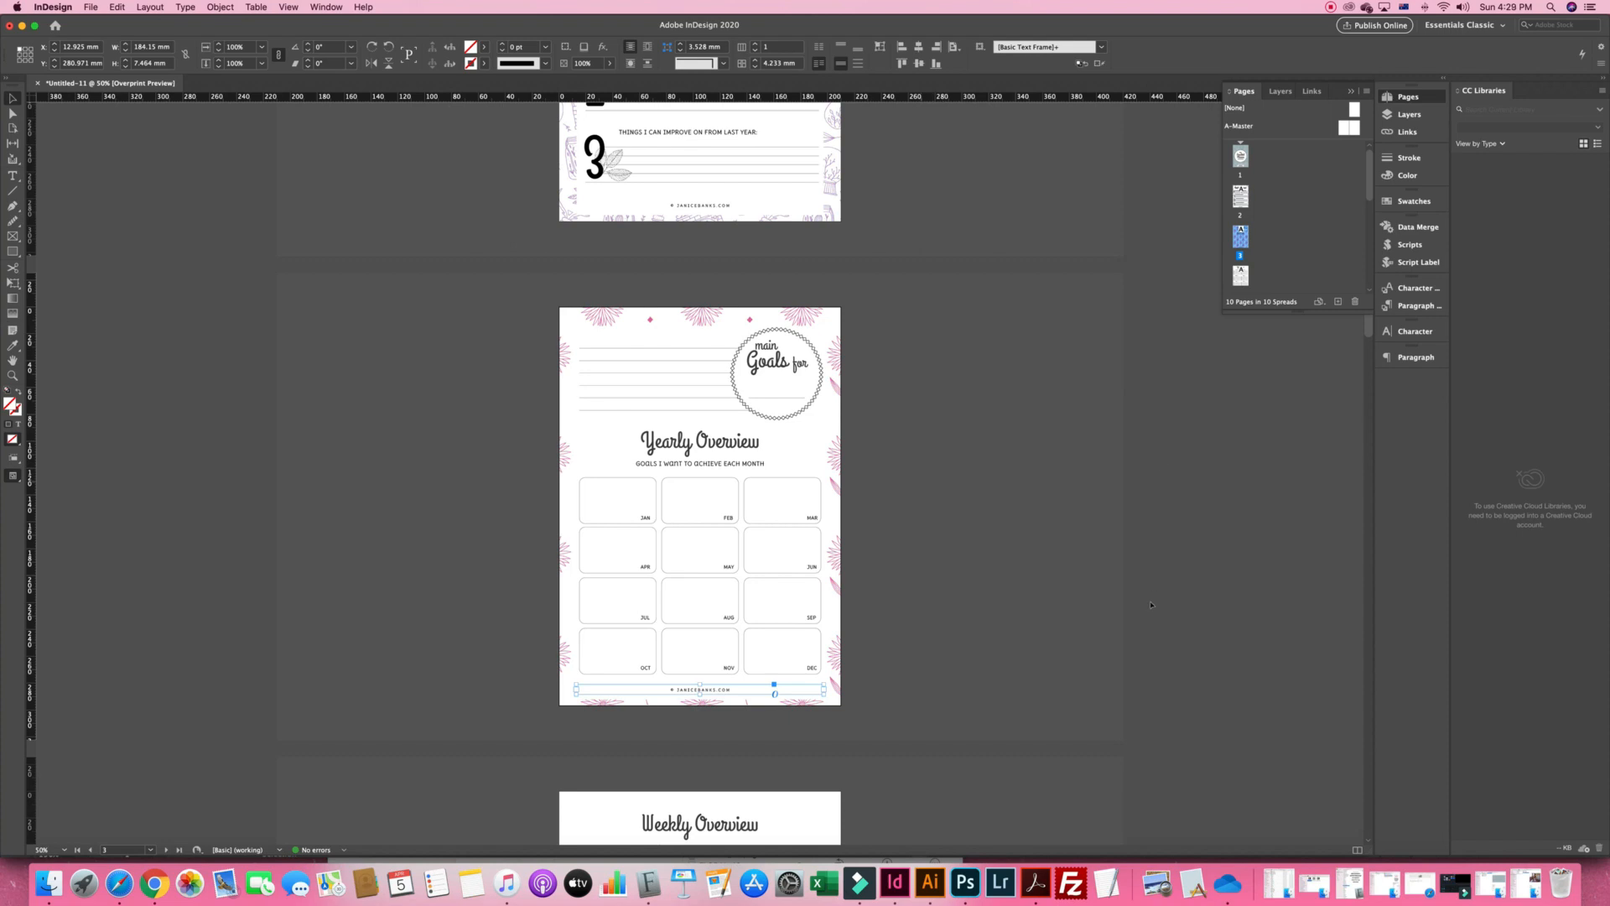
Switch to Finder and bring FLORAL_14.png into the planner, placing it beside the Weekly Overview title about 17 mm wide and 27 mm high
scroll(1151, 603, "down", 4)
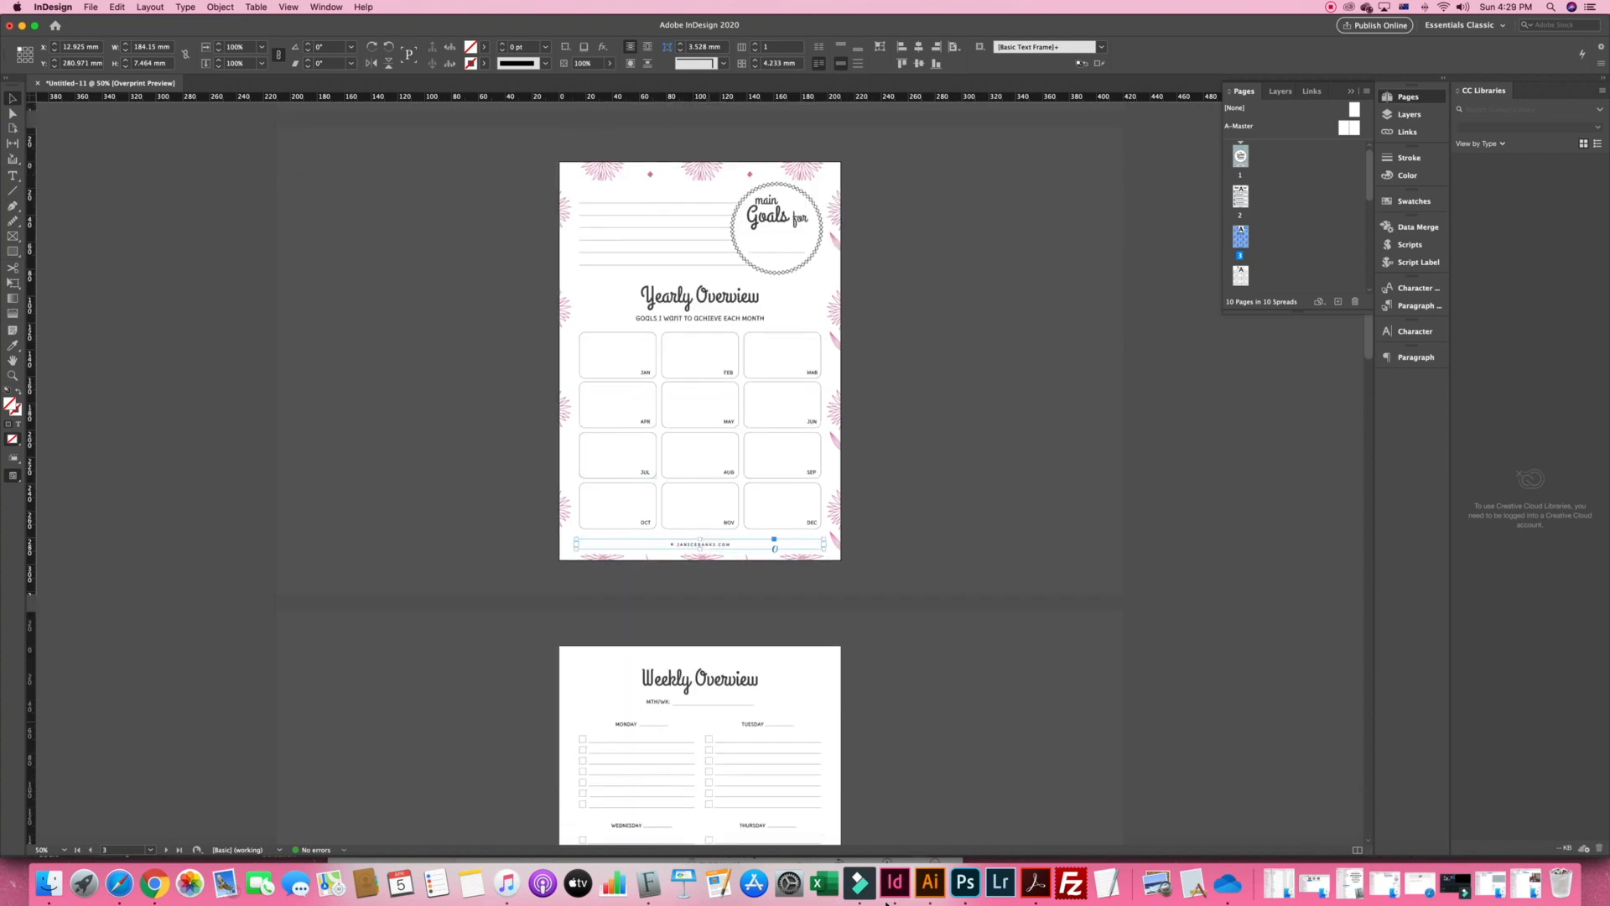
scroll(887, 902, "down", 4)
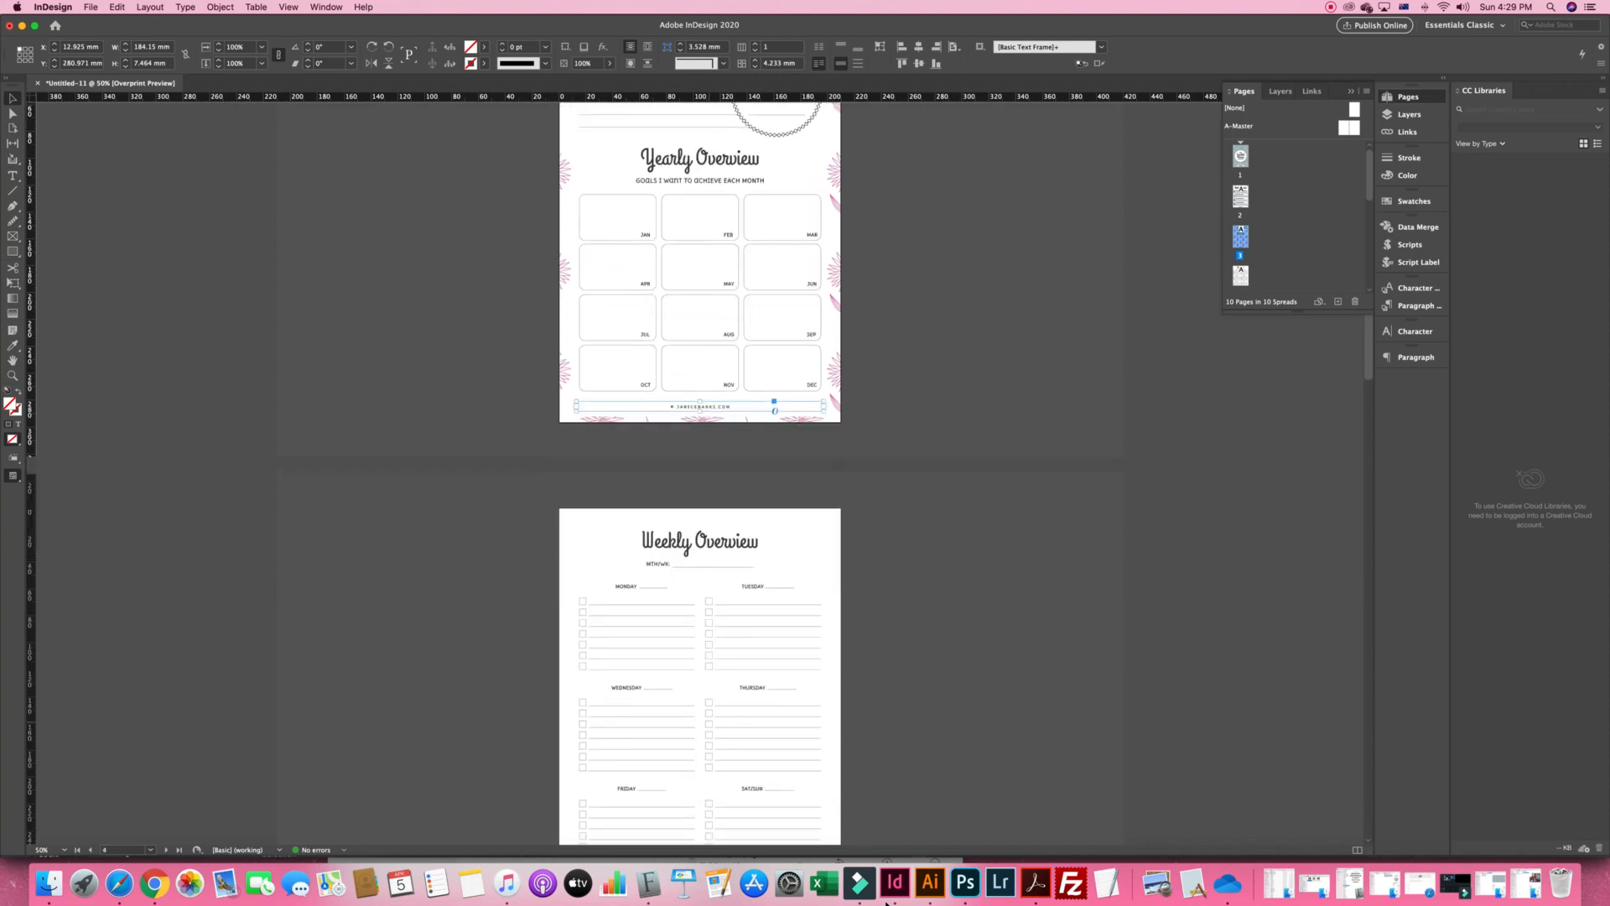
scroll(749, 636, "down", 2)
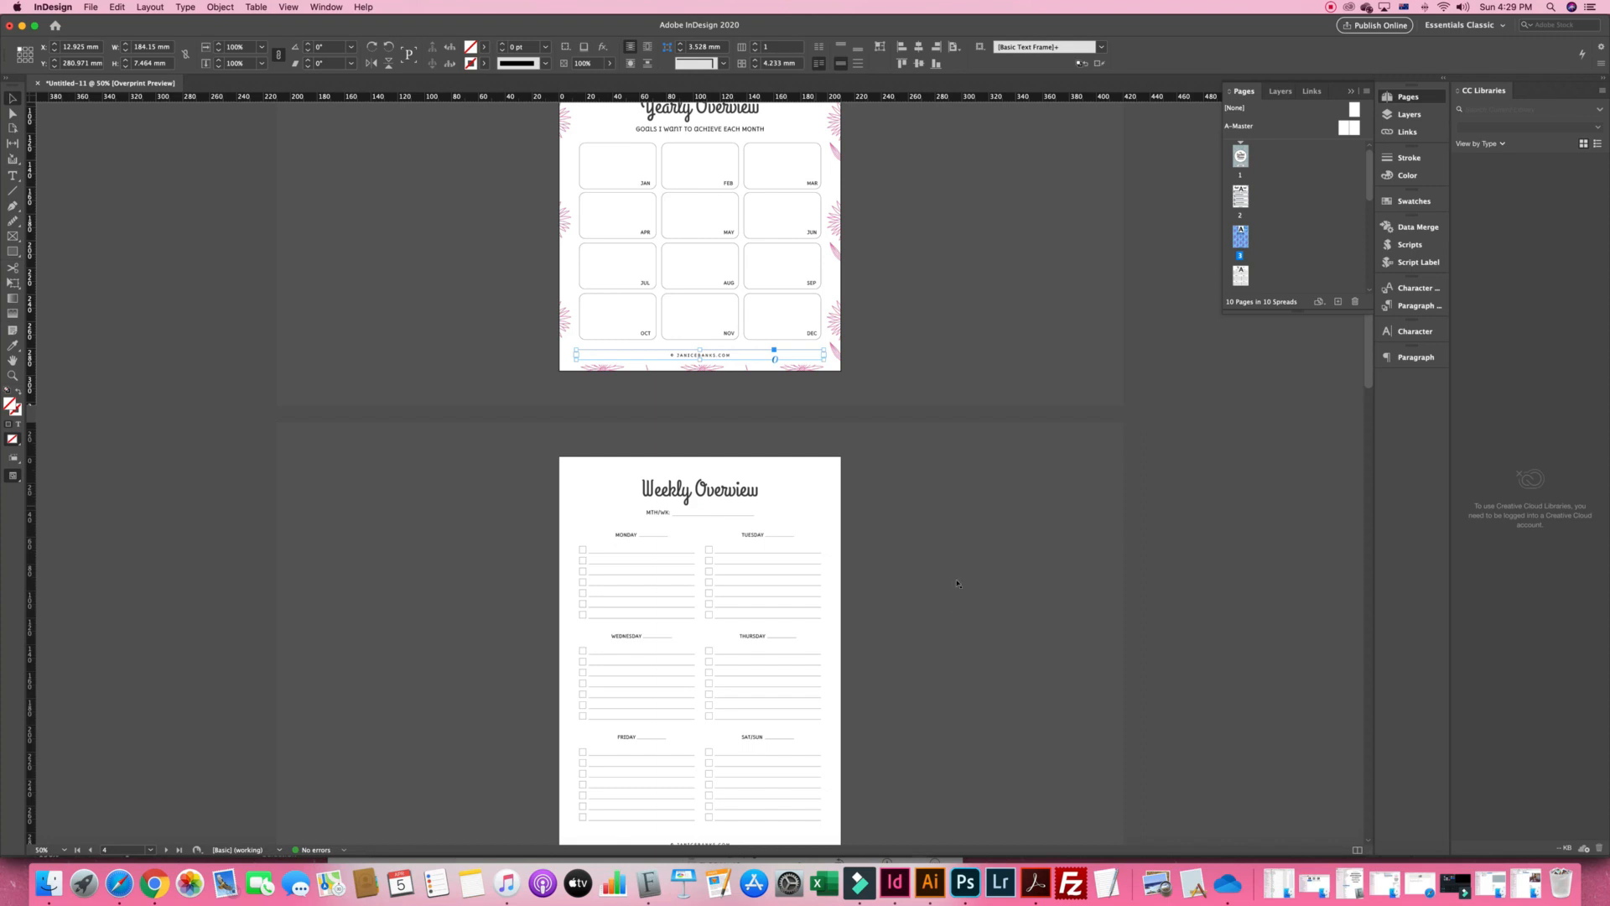
left_click(49, 883)
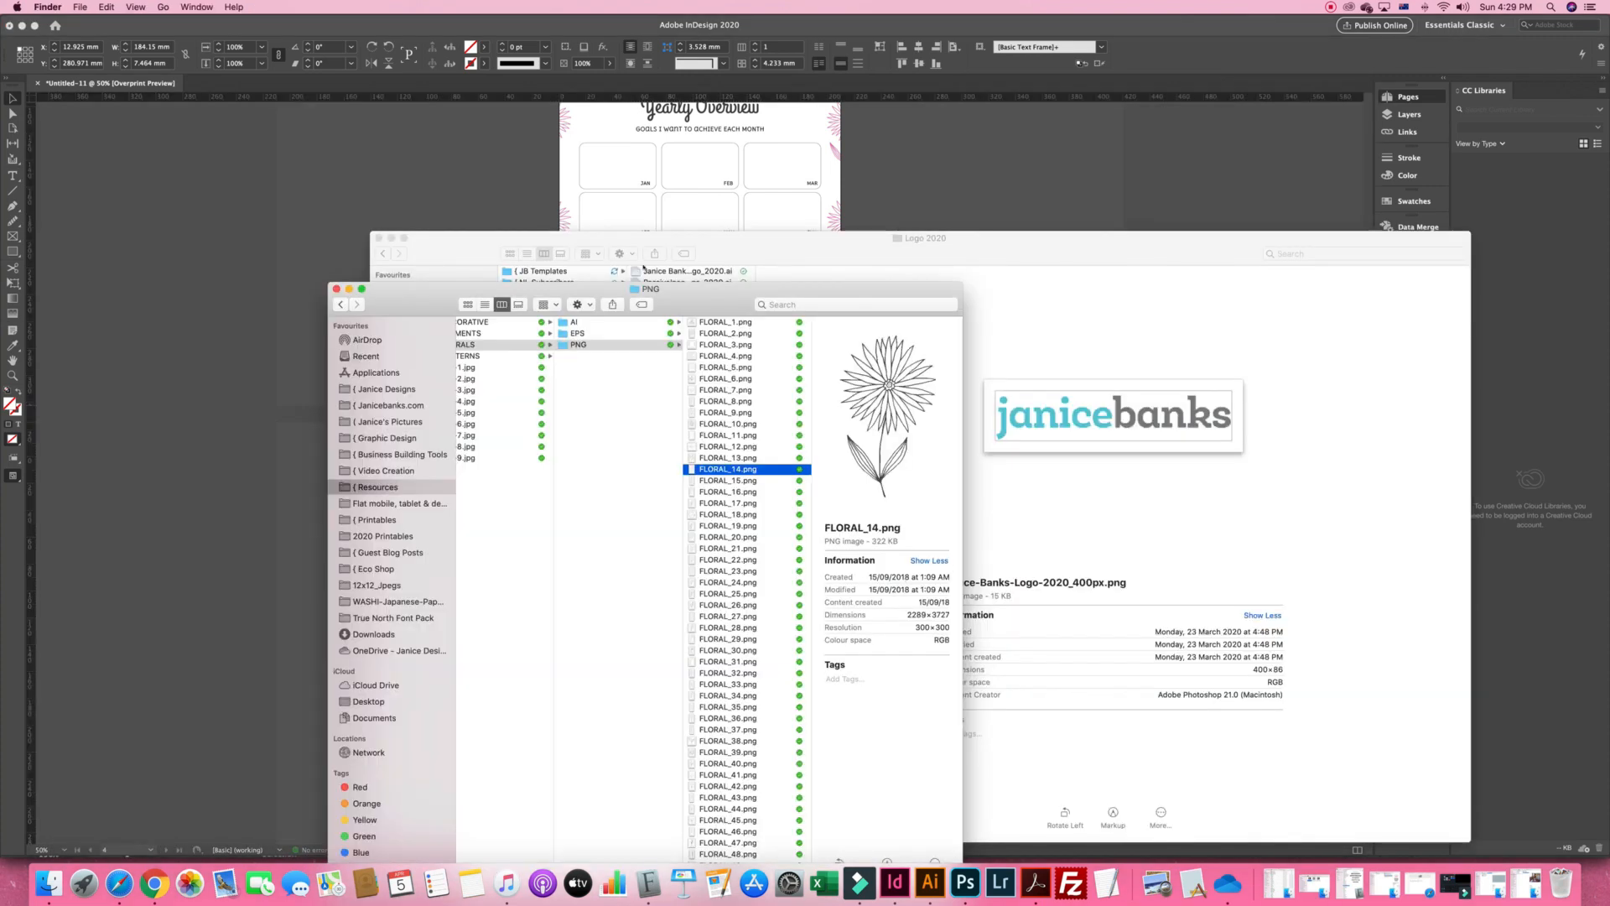
left_click(391, 238)
left_click_drag(520, 291, 97, 206)
left_click_drag(304, 386, 1024, 620)
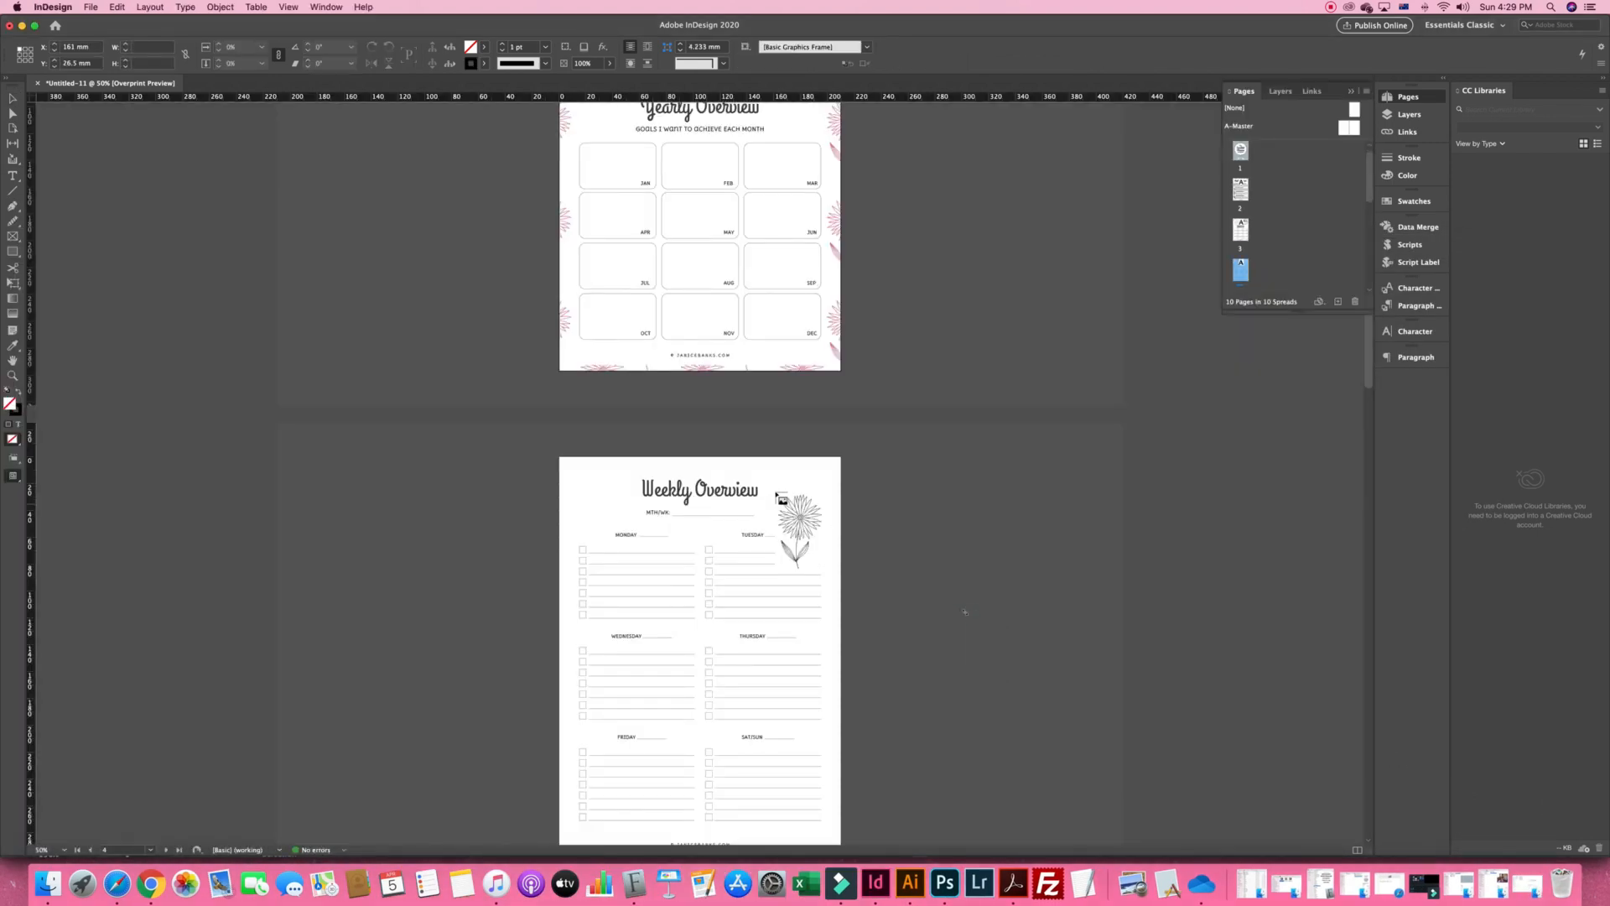
left_click(775, 492)
key("super+z")
mouse_move(771, 488)
left_mouse_down()
mouse_move(801, 522)
mouse_move(809, 494)
mouse_move(771, 490)
left_mouse_up()
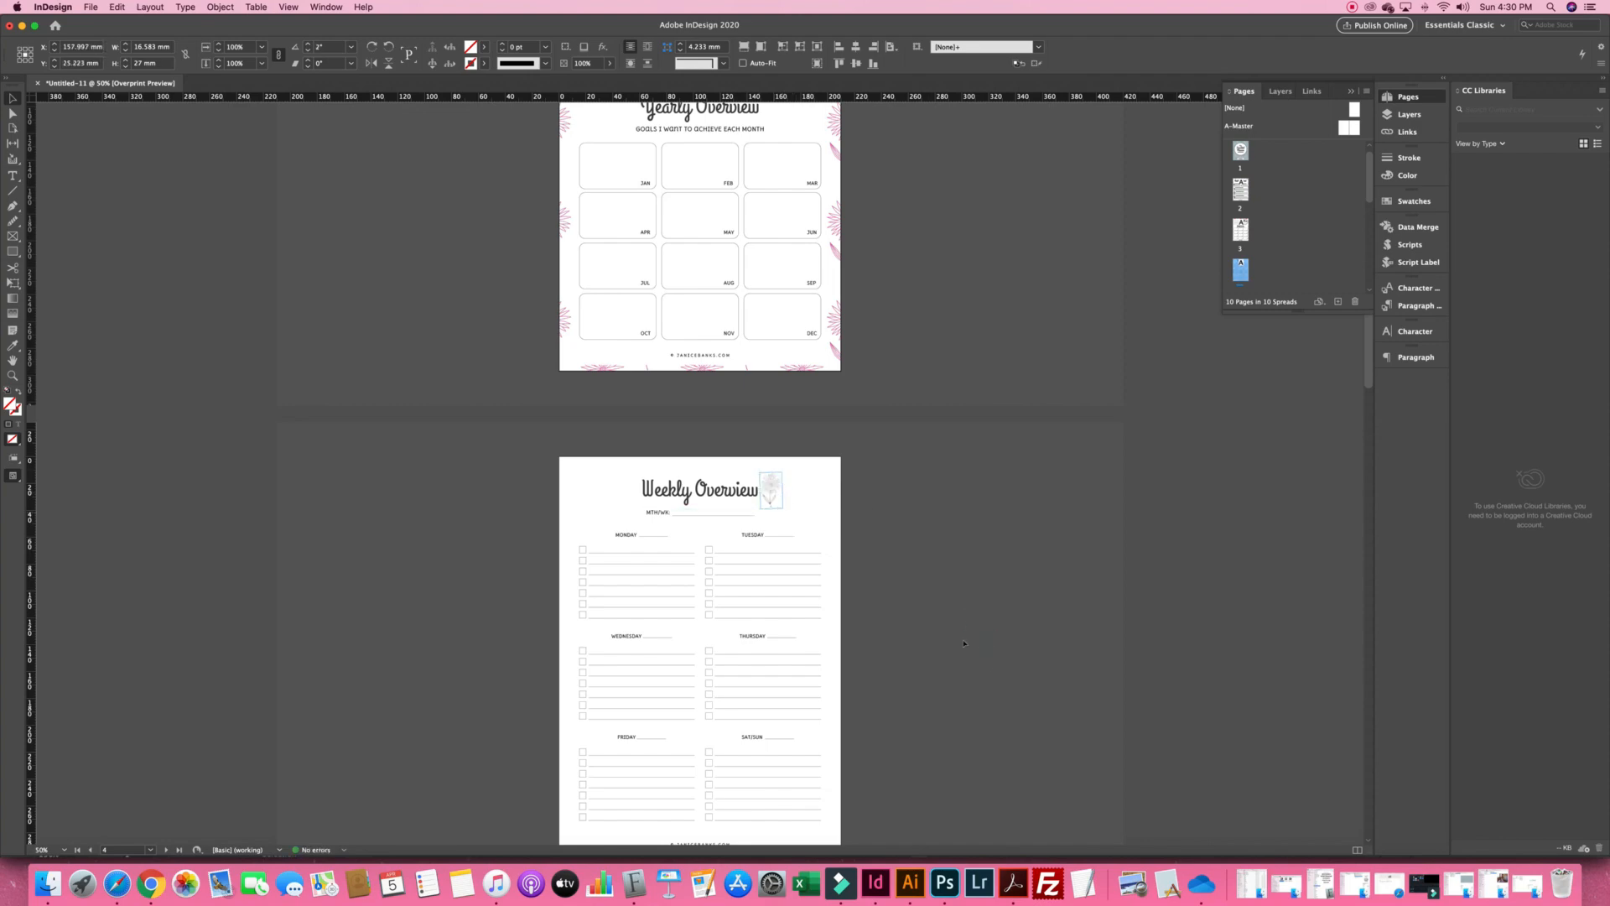
Rotate the floral artwork beside the Weekly Overview title to -30° and shift it against the end of the title
left_click(1010, 609)
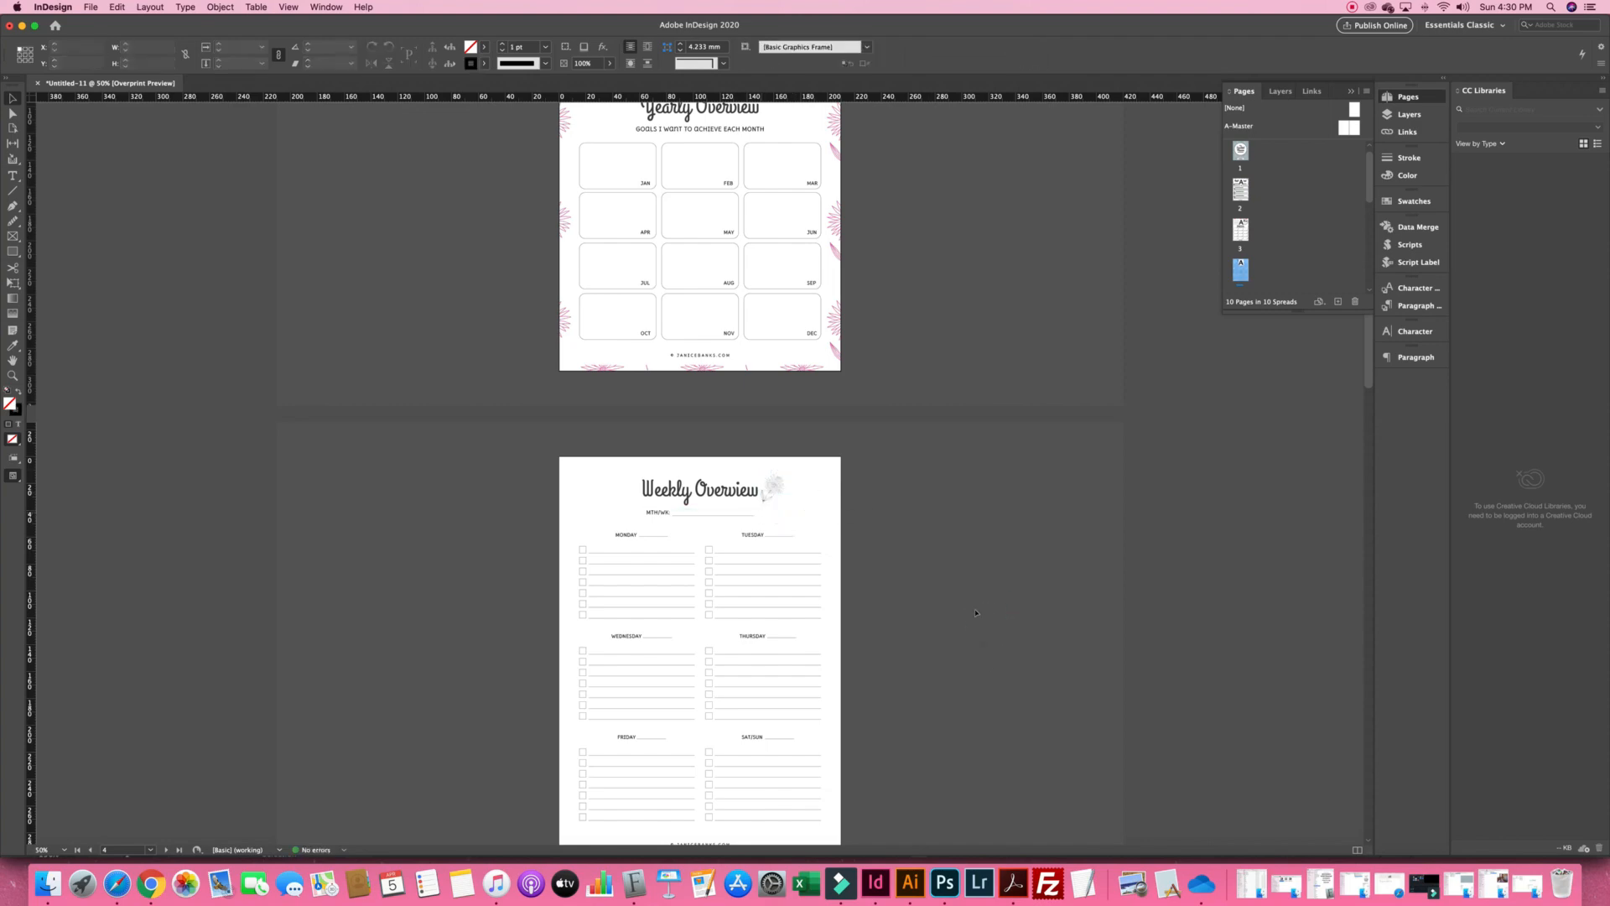
left_click(780, 486)
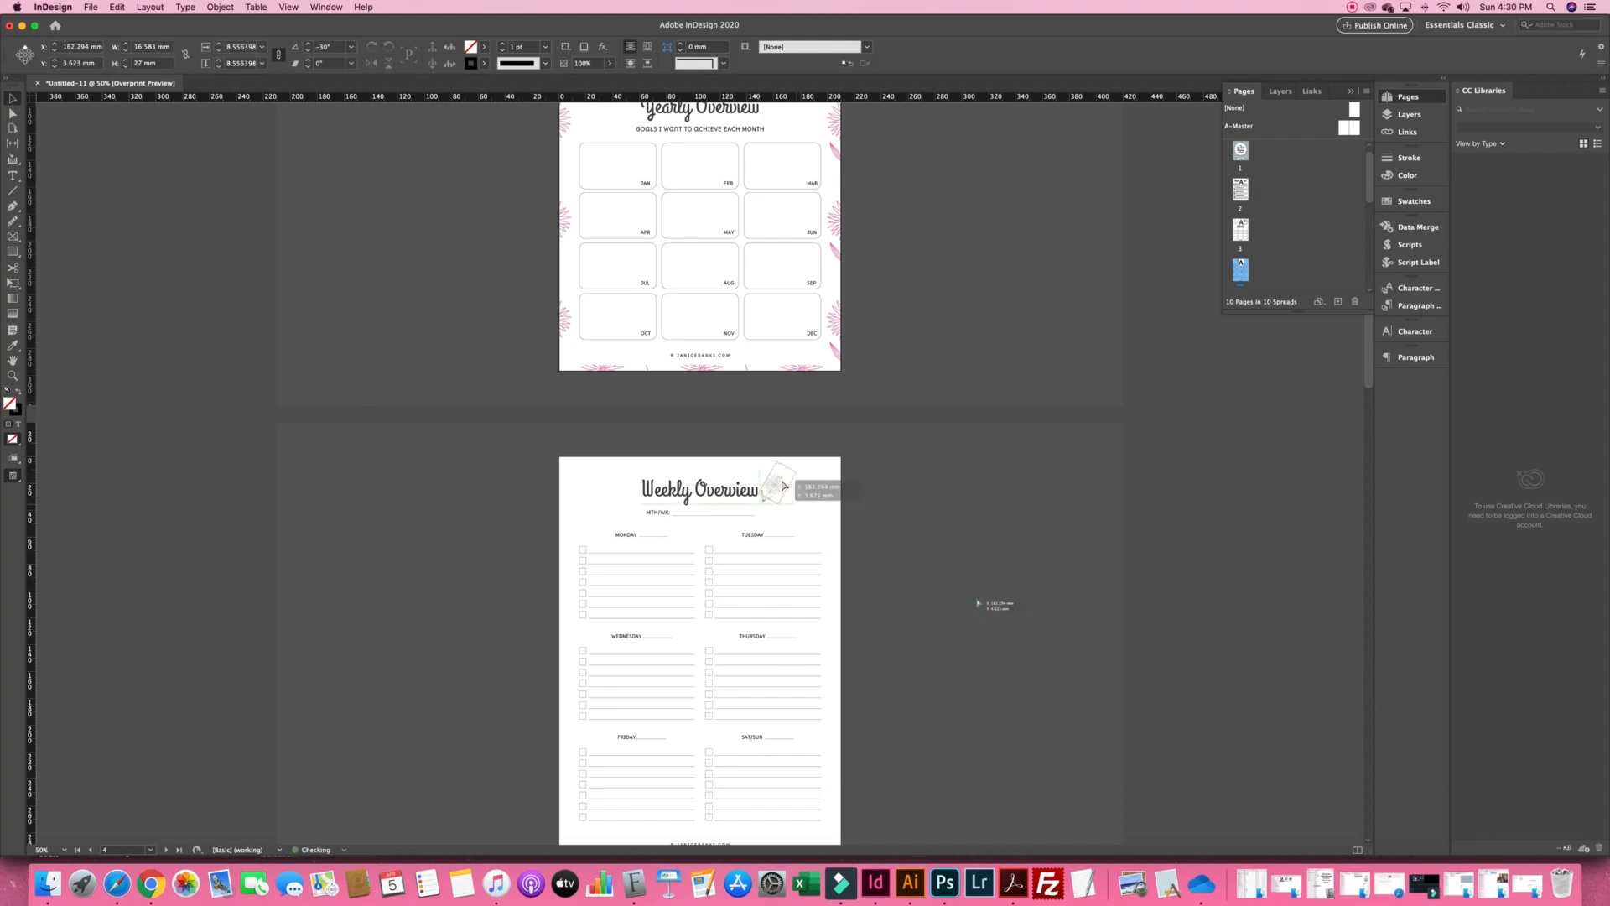
left_click_drag(780, 486, 779, 491)
left_click(1010, 612)
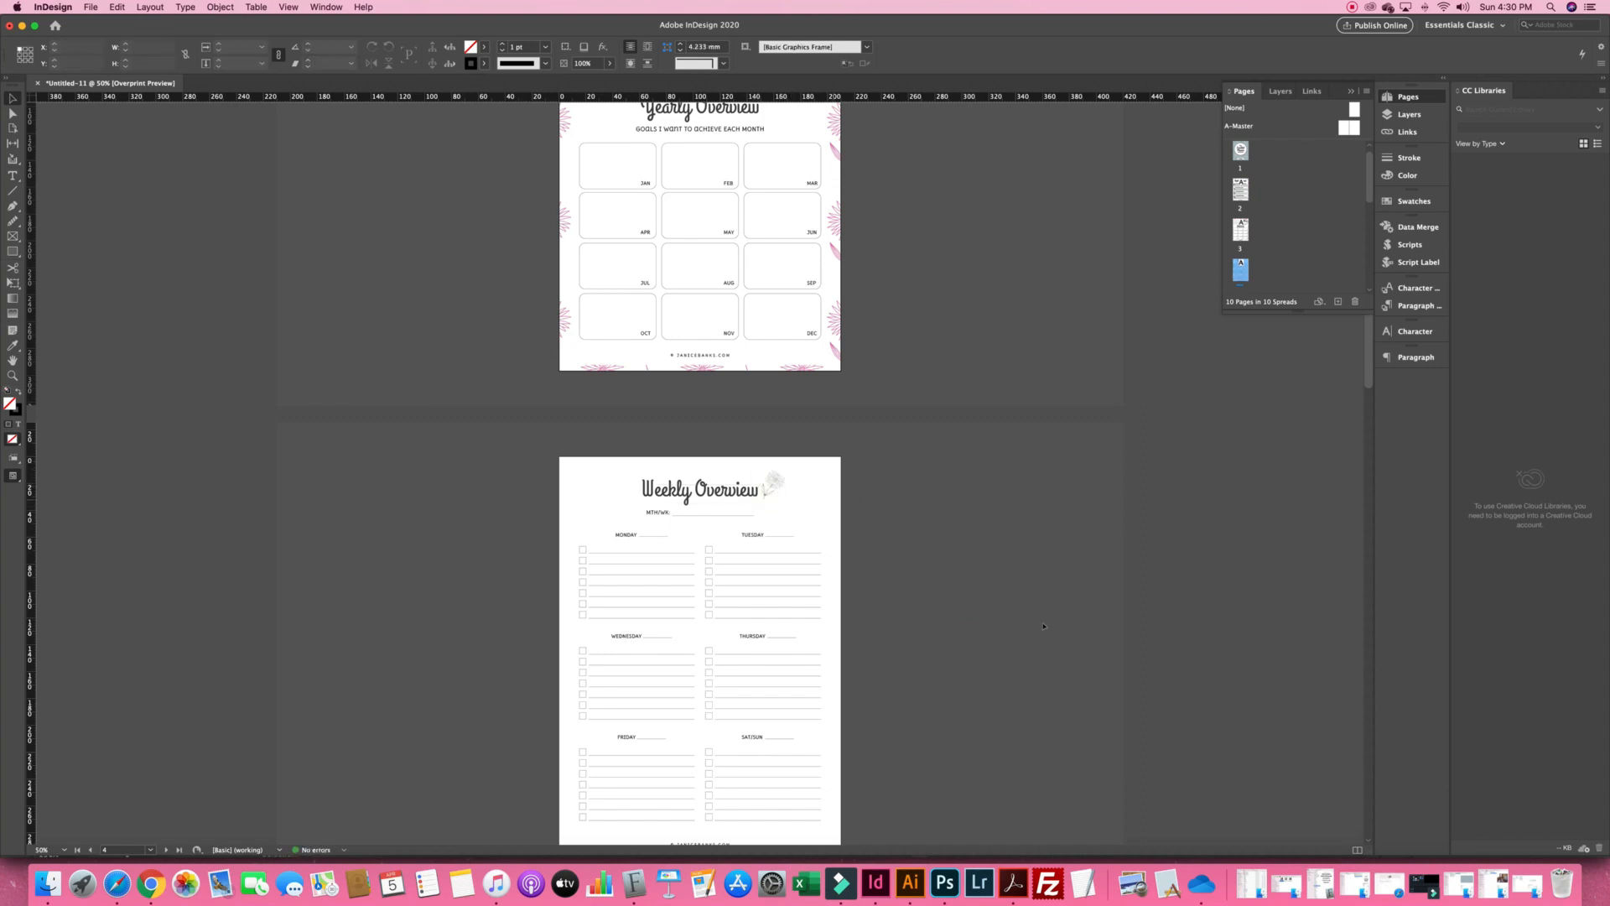
Nudge the tilted flower on the Weekly Overview page slightly upward so it sits higher beside the end of the title
left_click(774, 489)
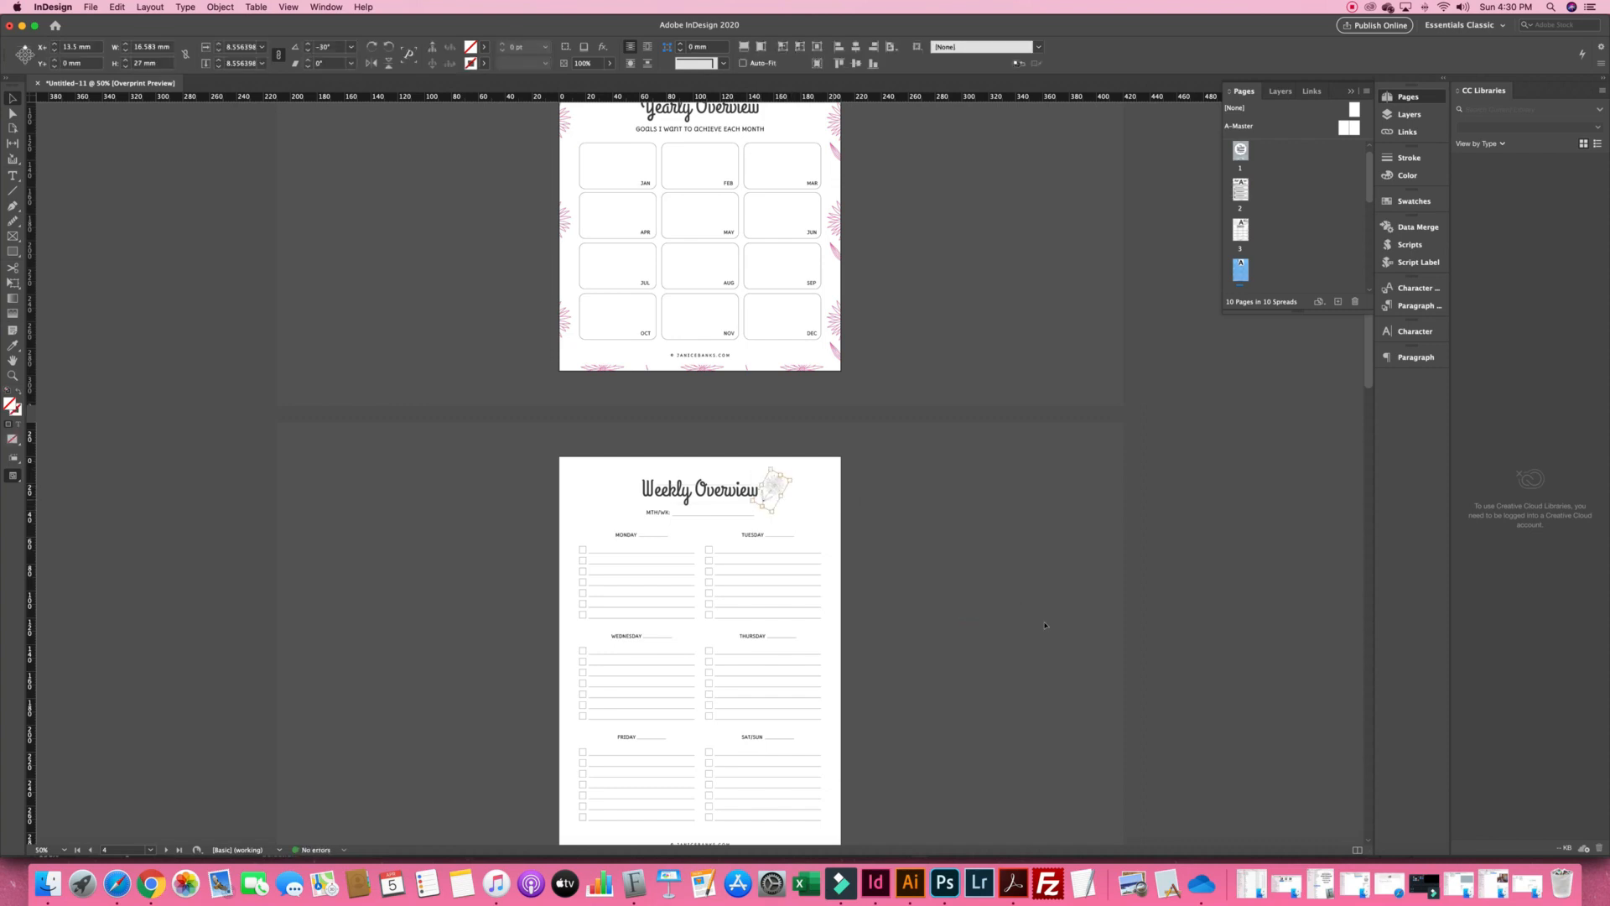
key("super+0")
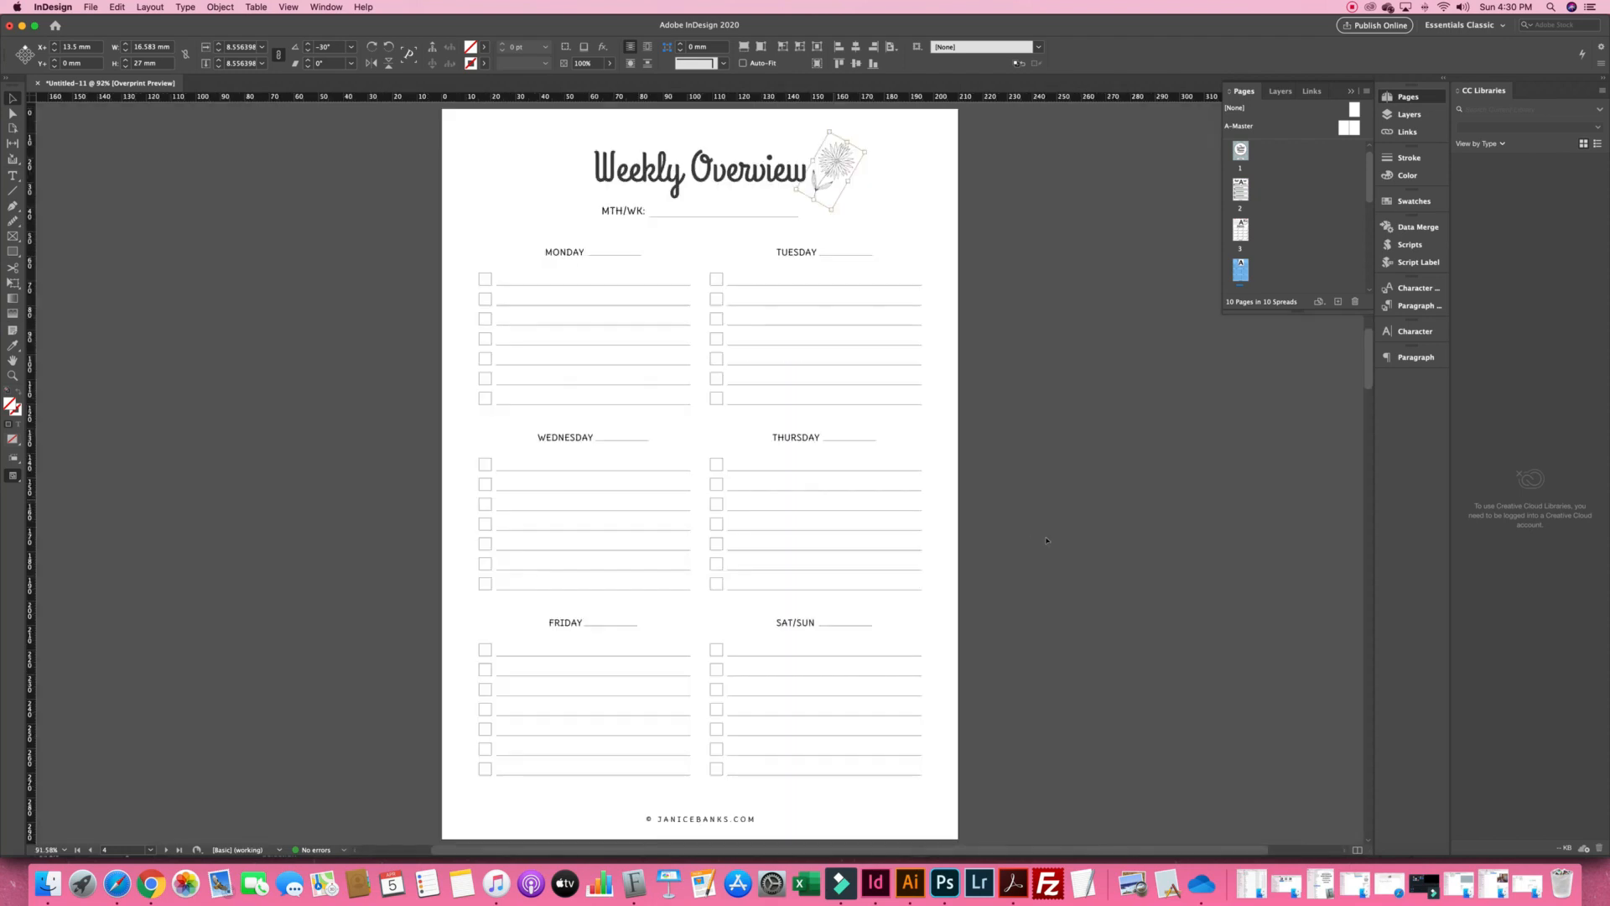
scroll(1162, 529, "up", 5)
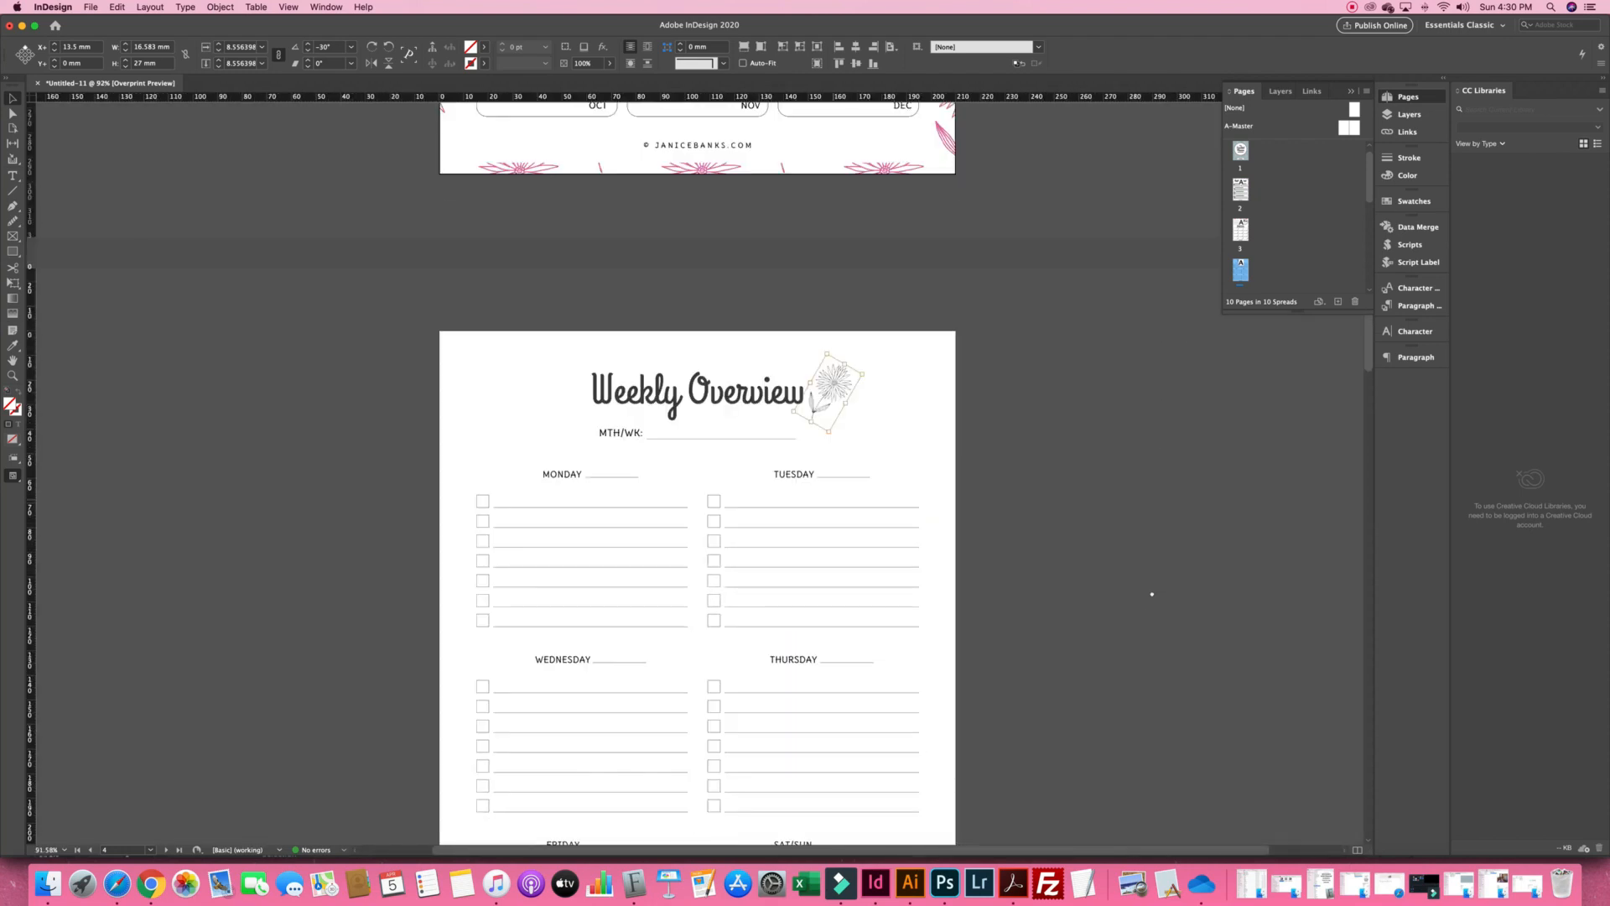
scroll(1152, 594, "up", 2)
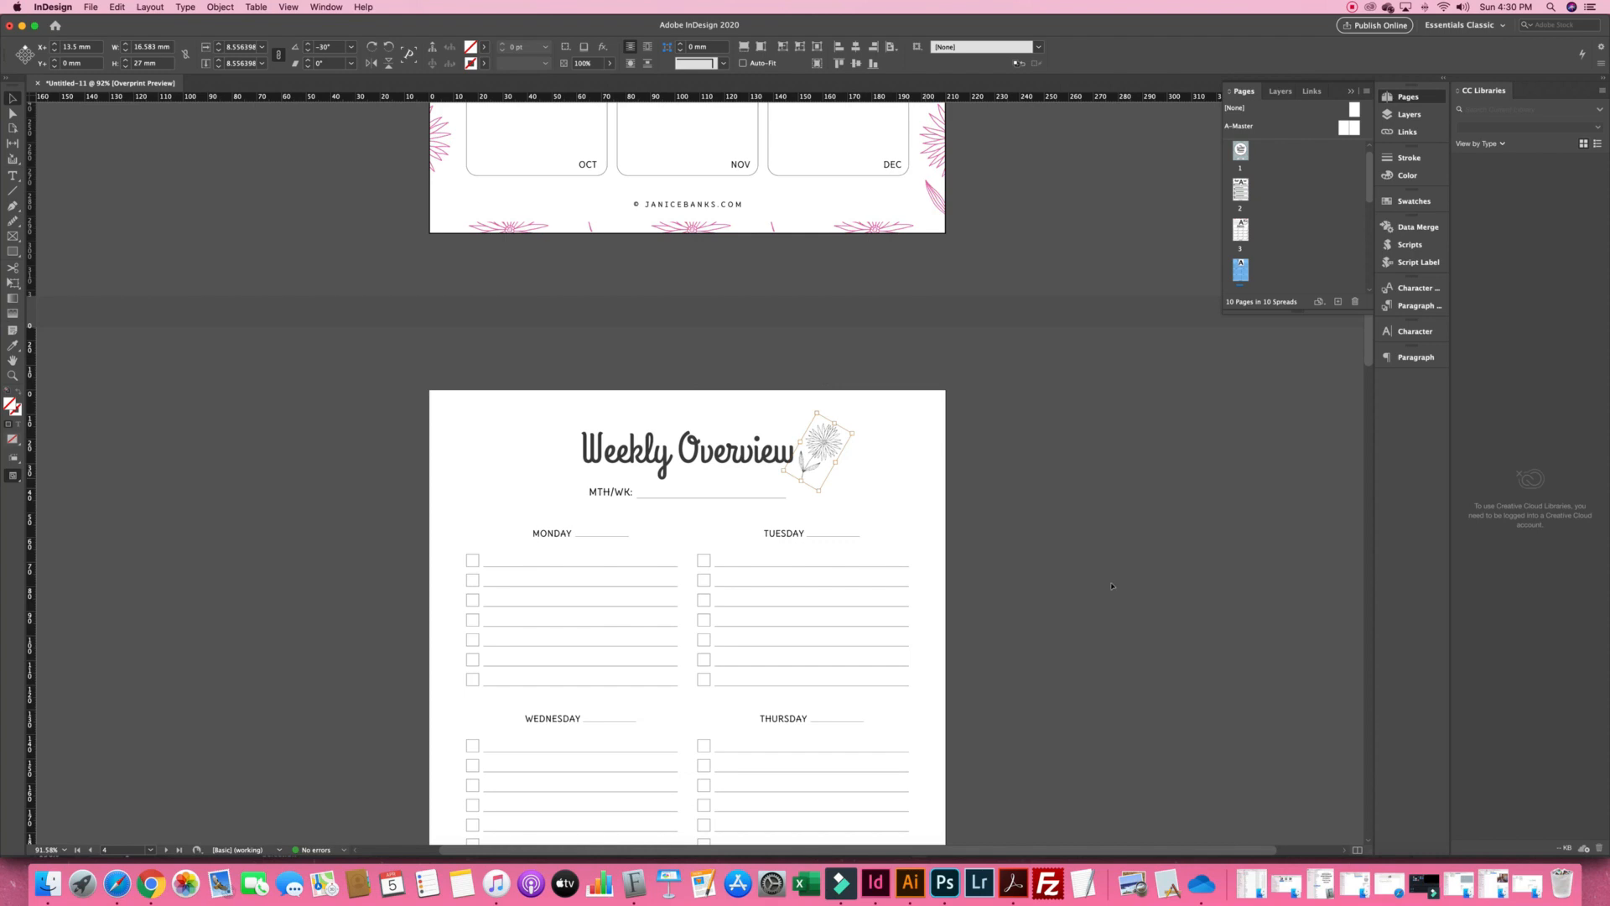
key("super+1")
left_click(903, 588)
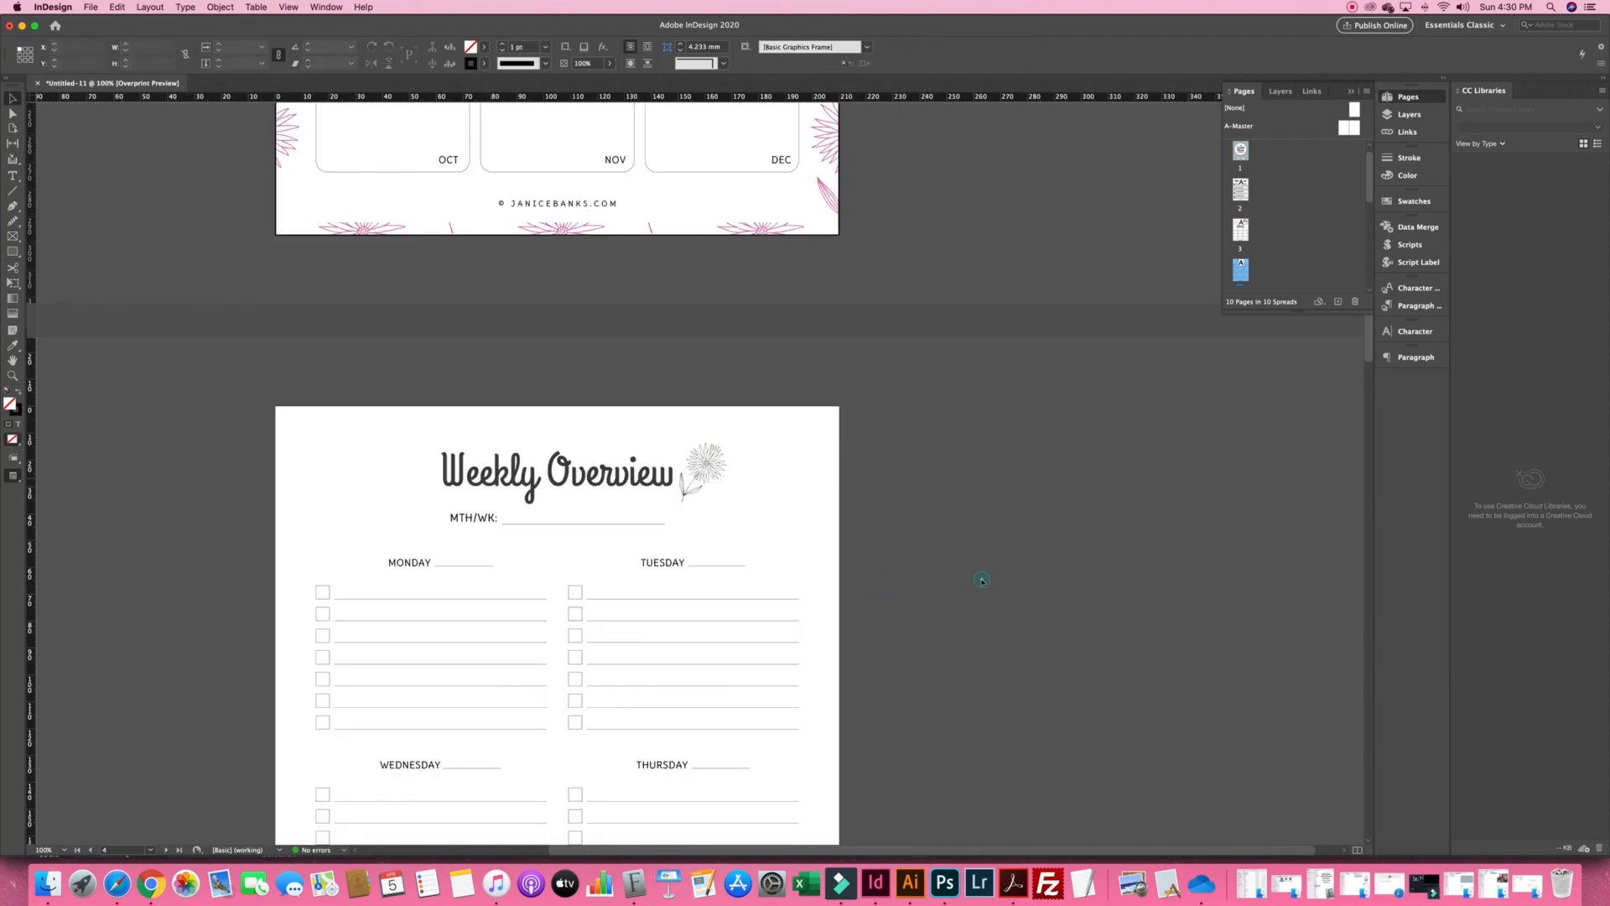
left_click_drag(715, 451, 718, 445)
left_click(956, 571)
Review the artwork on the Yearly Overview and Weekly Overview pages, continuing down to the Daily Planner page
key("super+0")
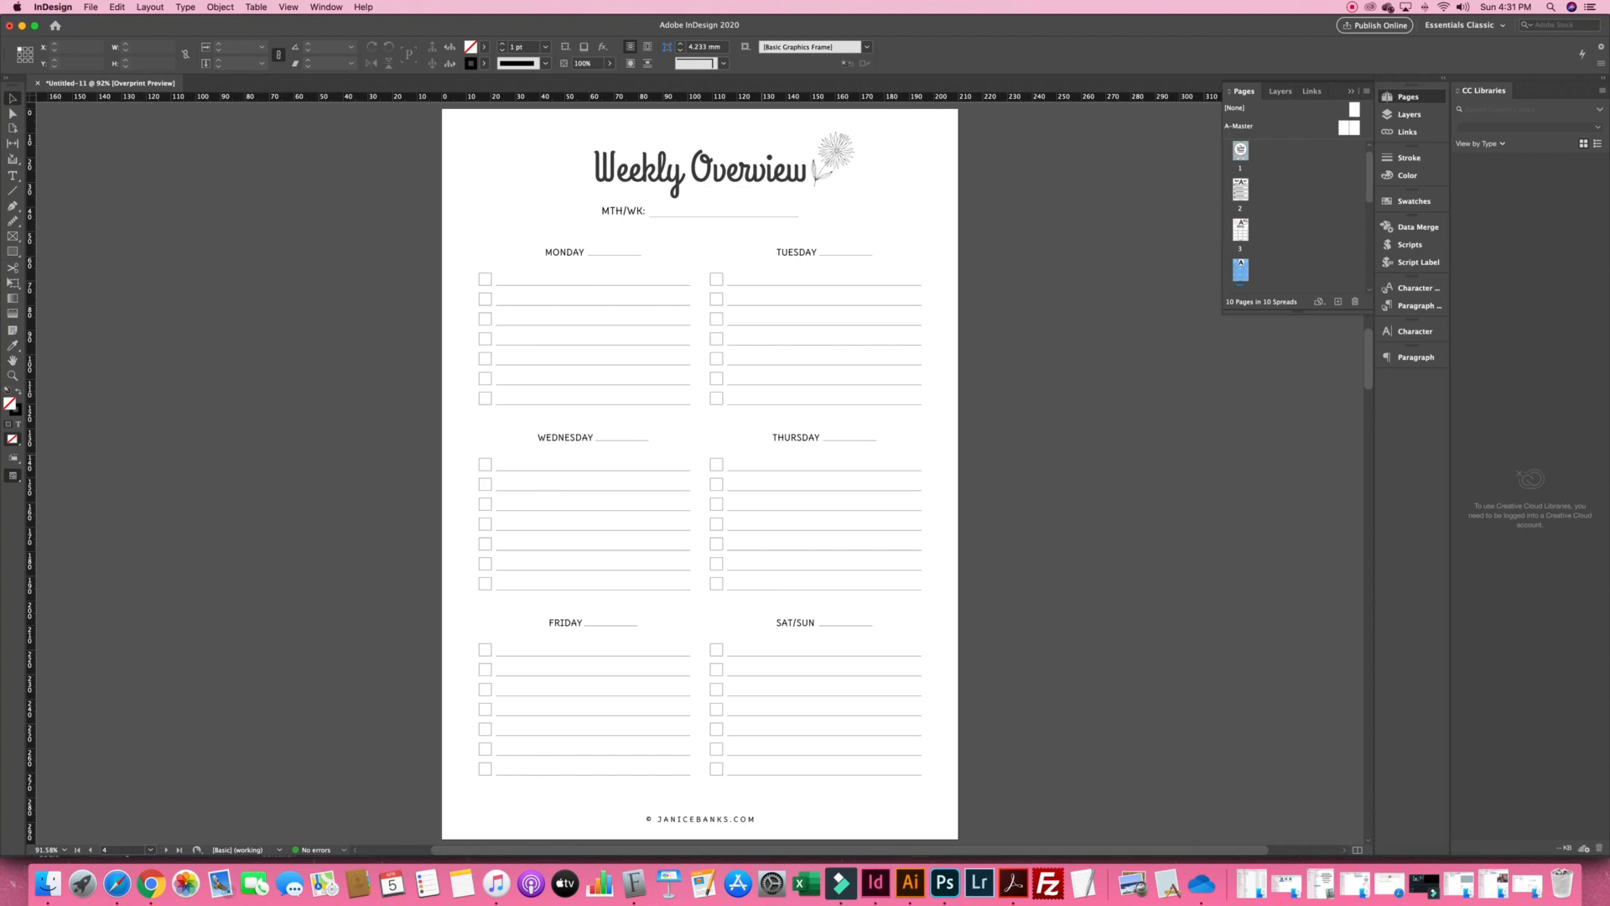
scroll(700, 466, "down", 2)
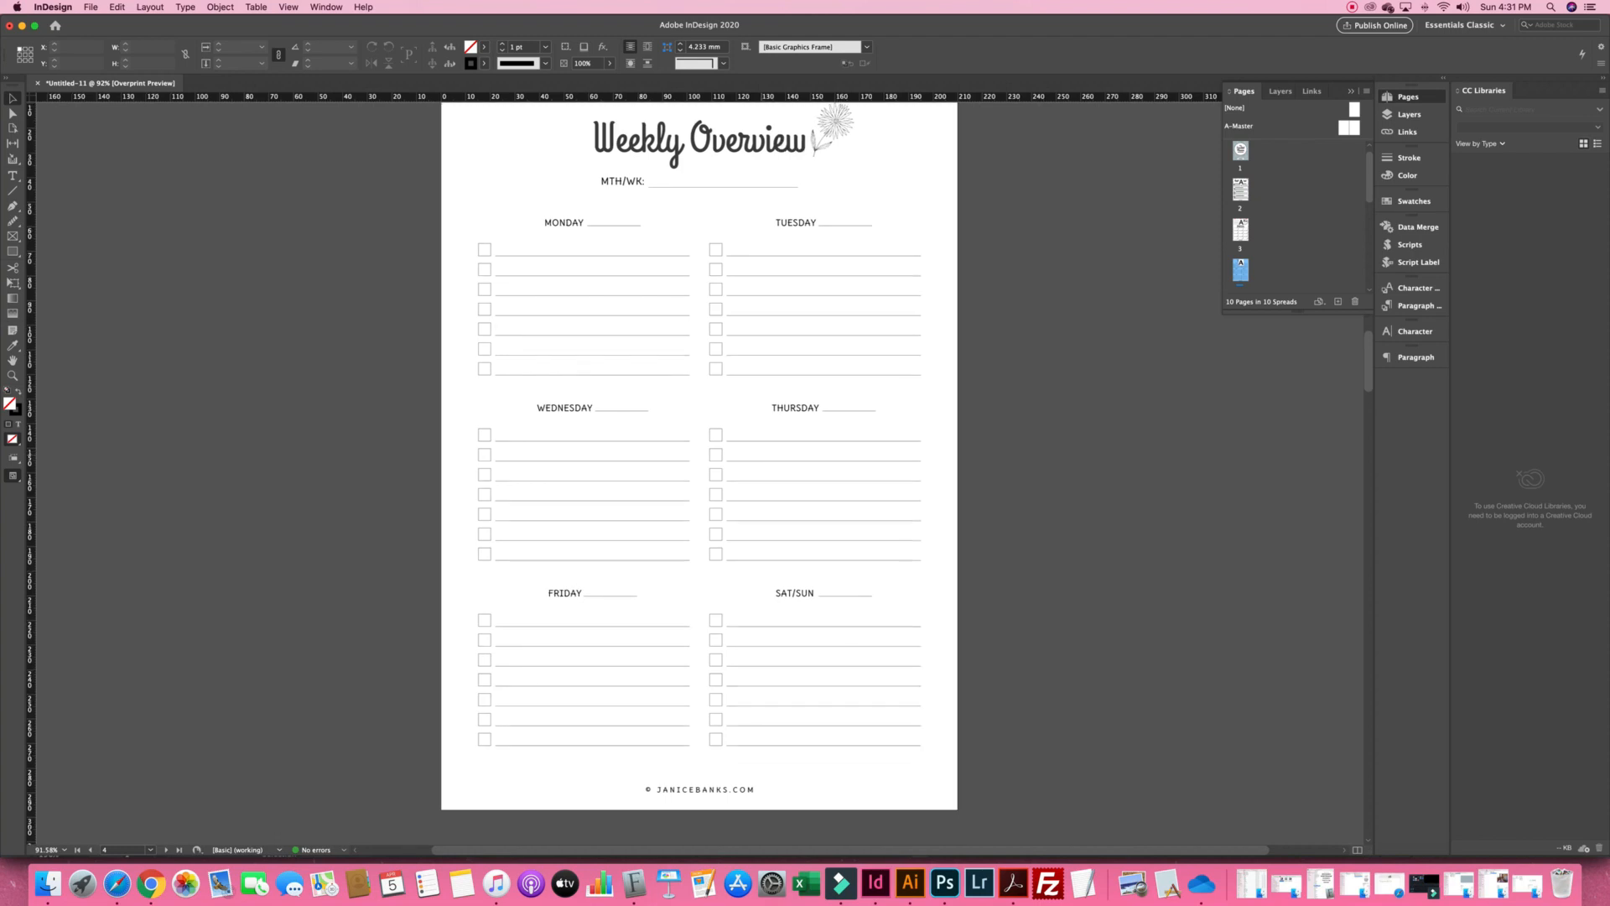
scroll(699, 465, "up", 5)
scroll(670, 469, "up", 10)
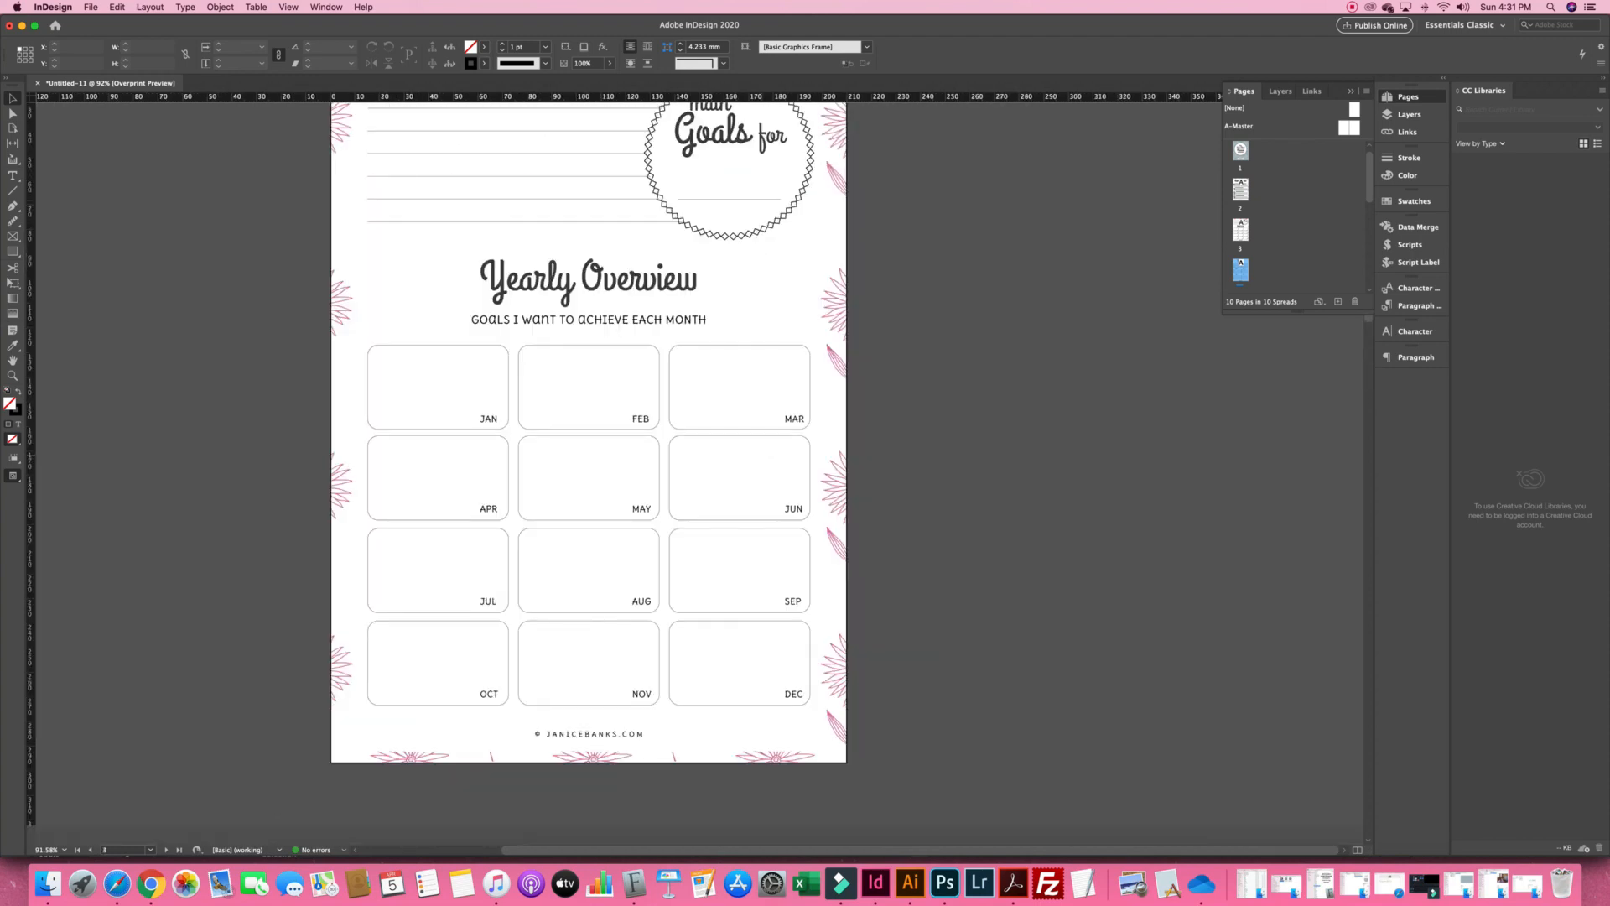
scroll(669, 470, "down", 6)
scroll(670, 469, "down", 5)
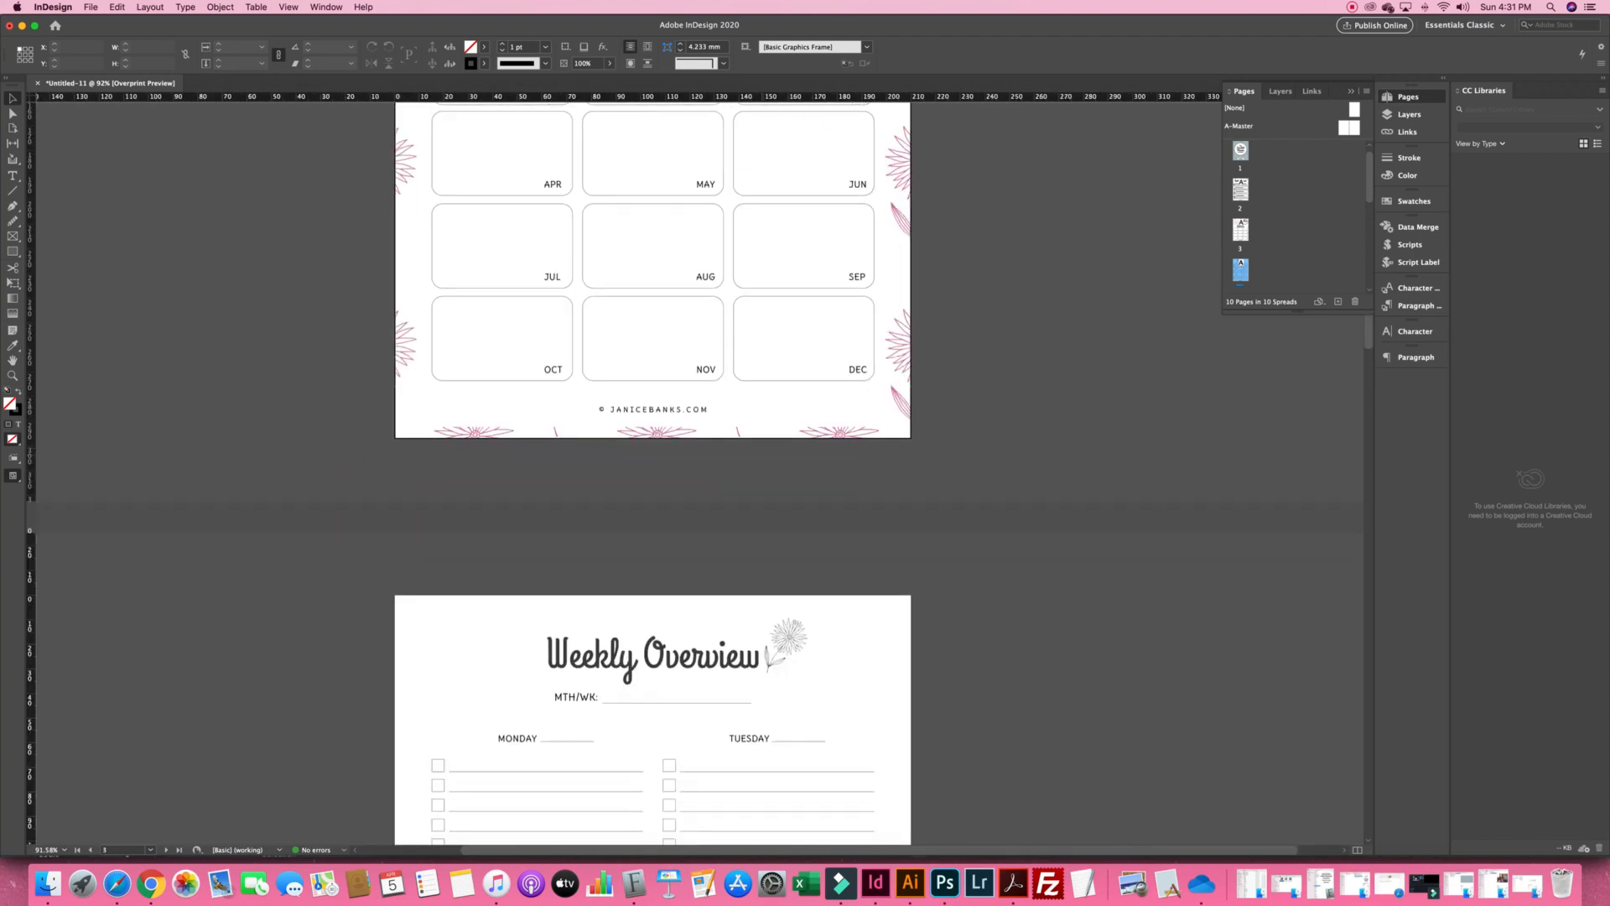
scroll(699, 469, "down", 5)
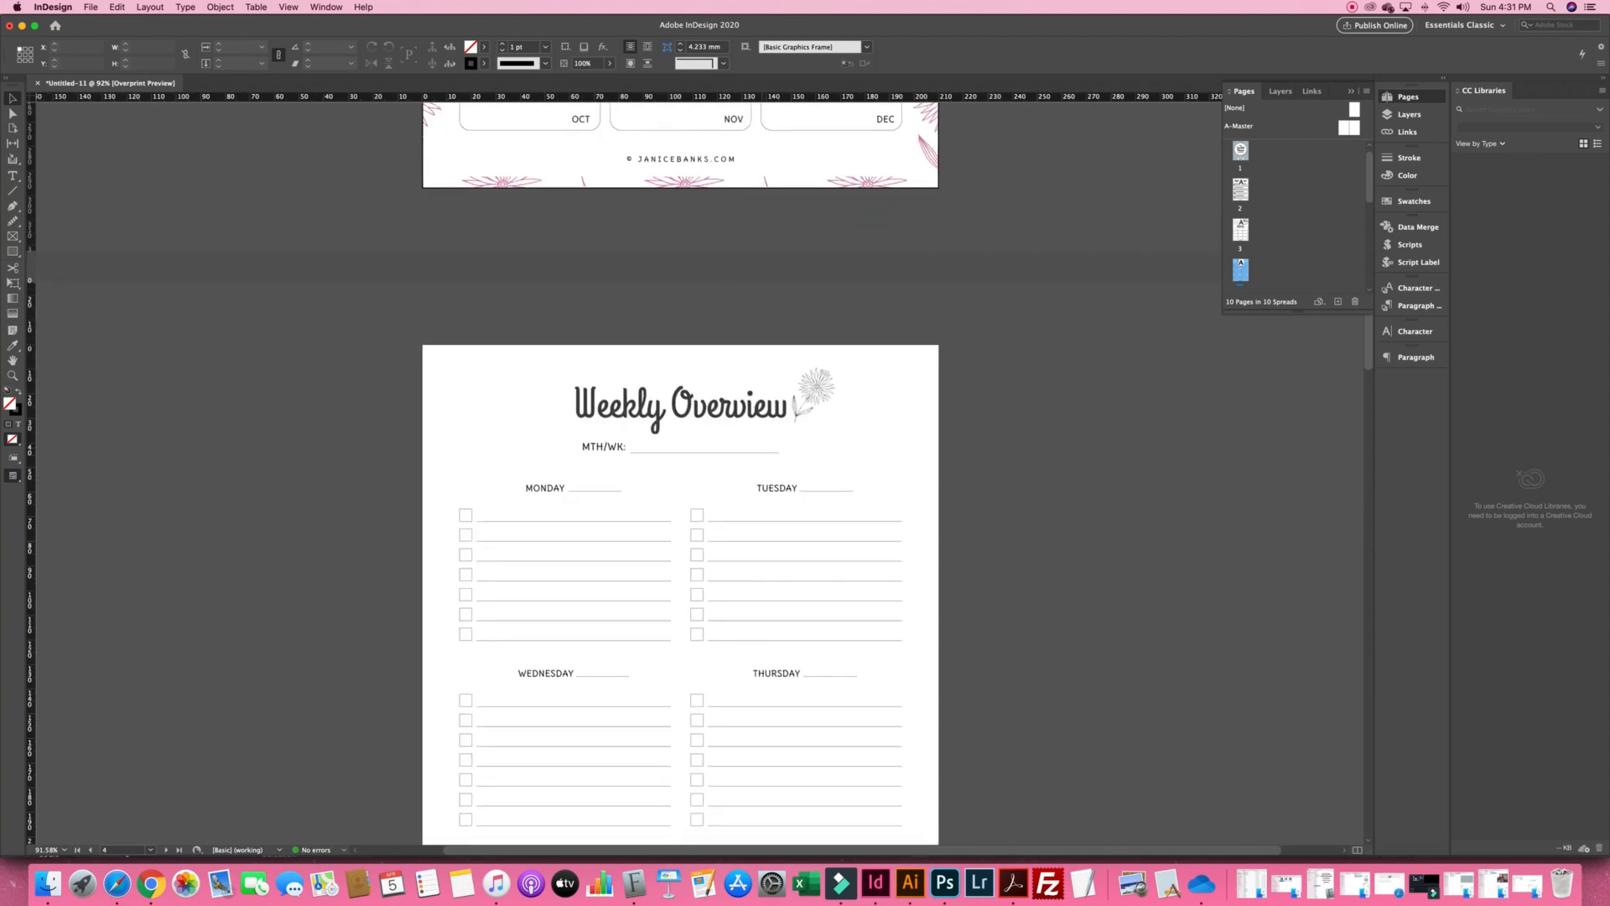
scroll(742, 469, "down", 11)
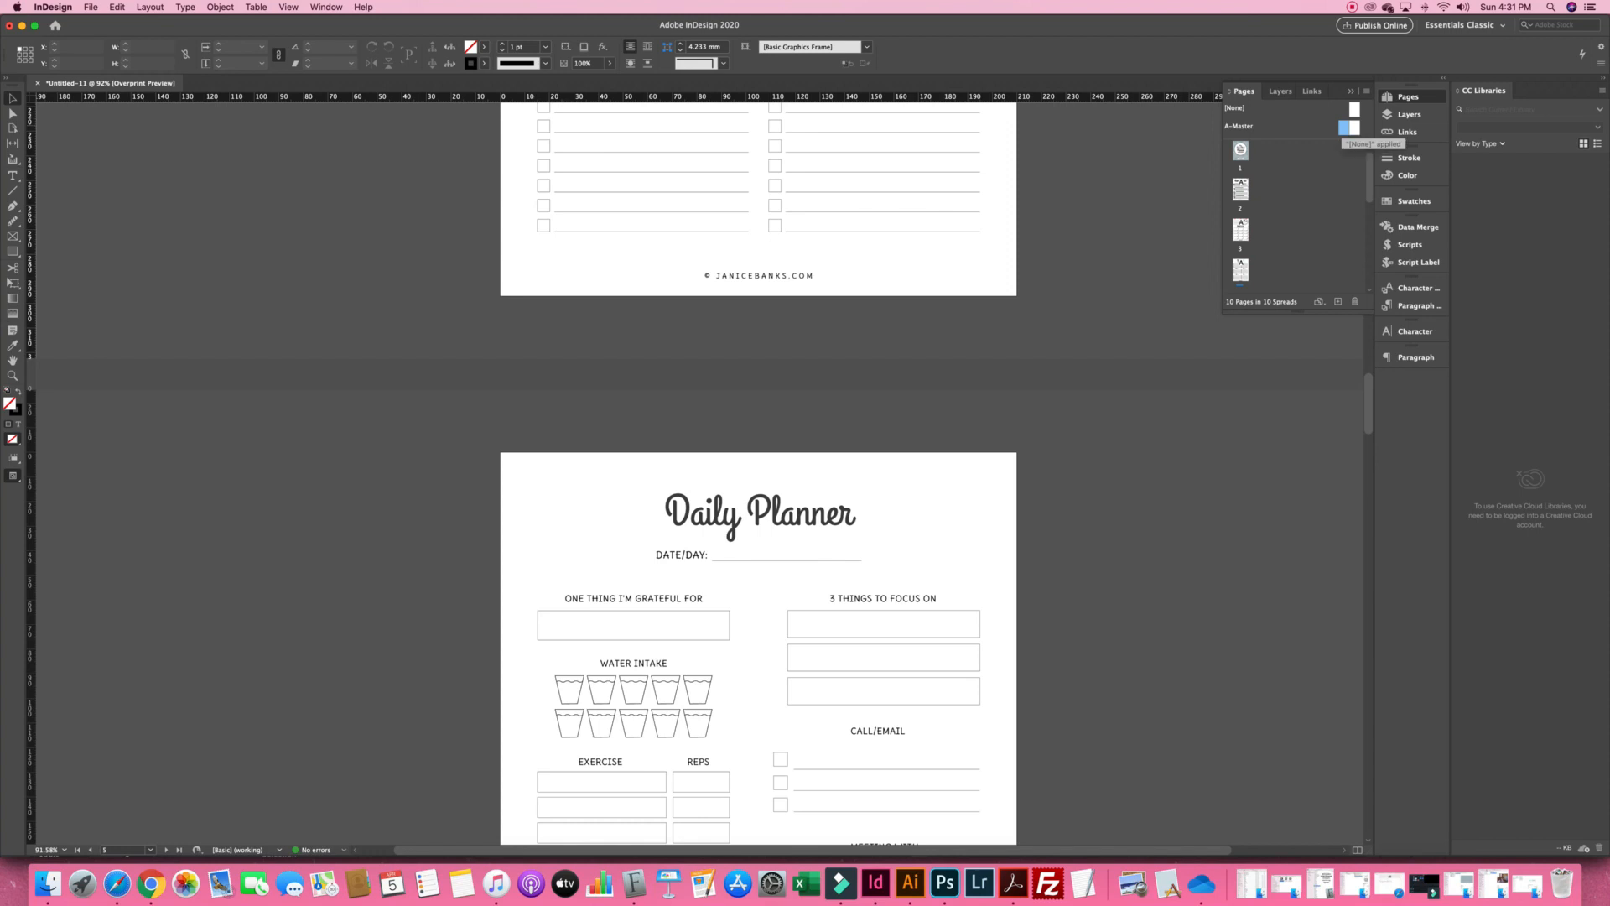
Open the A-Master spread and add a hyperlink from the left page's footer text frame to the author's https website URL
double_click(1345, 129)
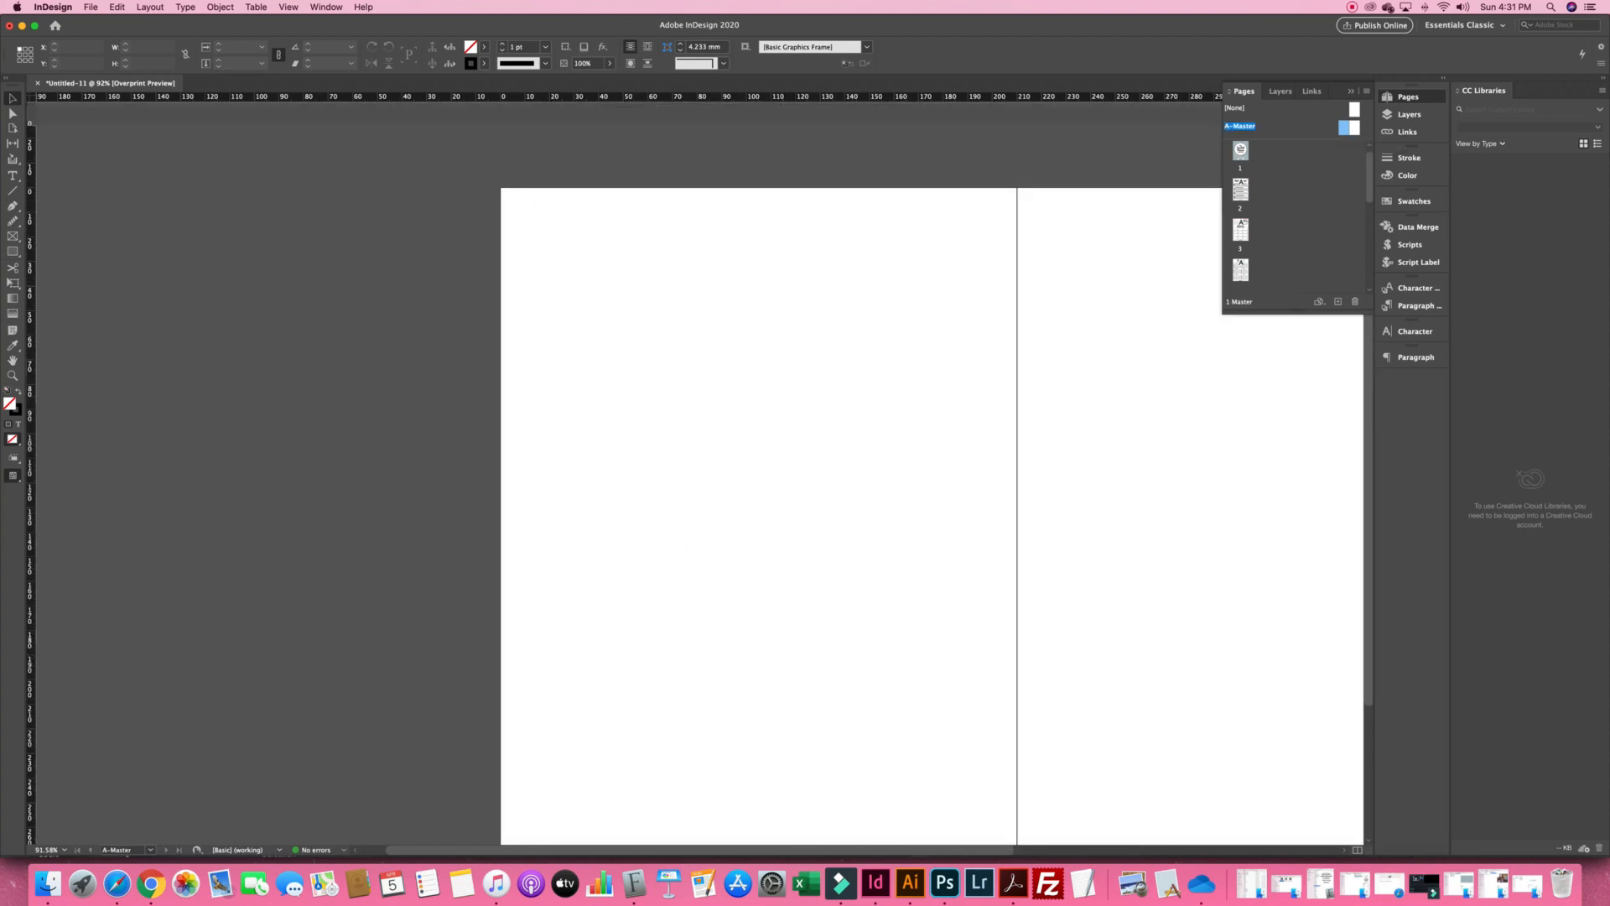
scroll(763, 503, "down", 3)
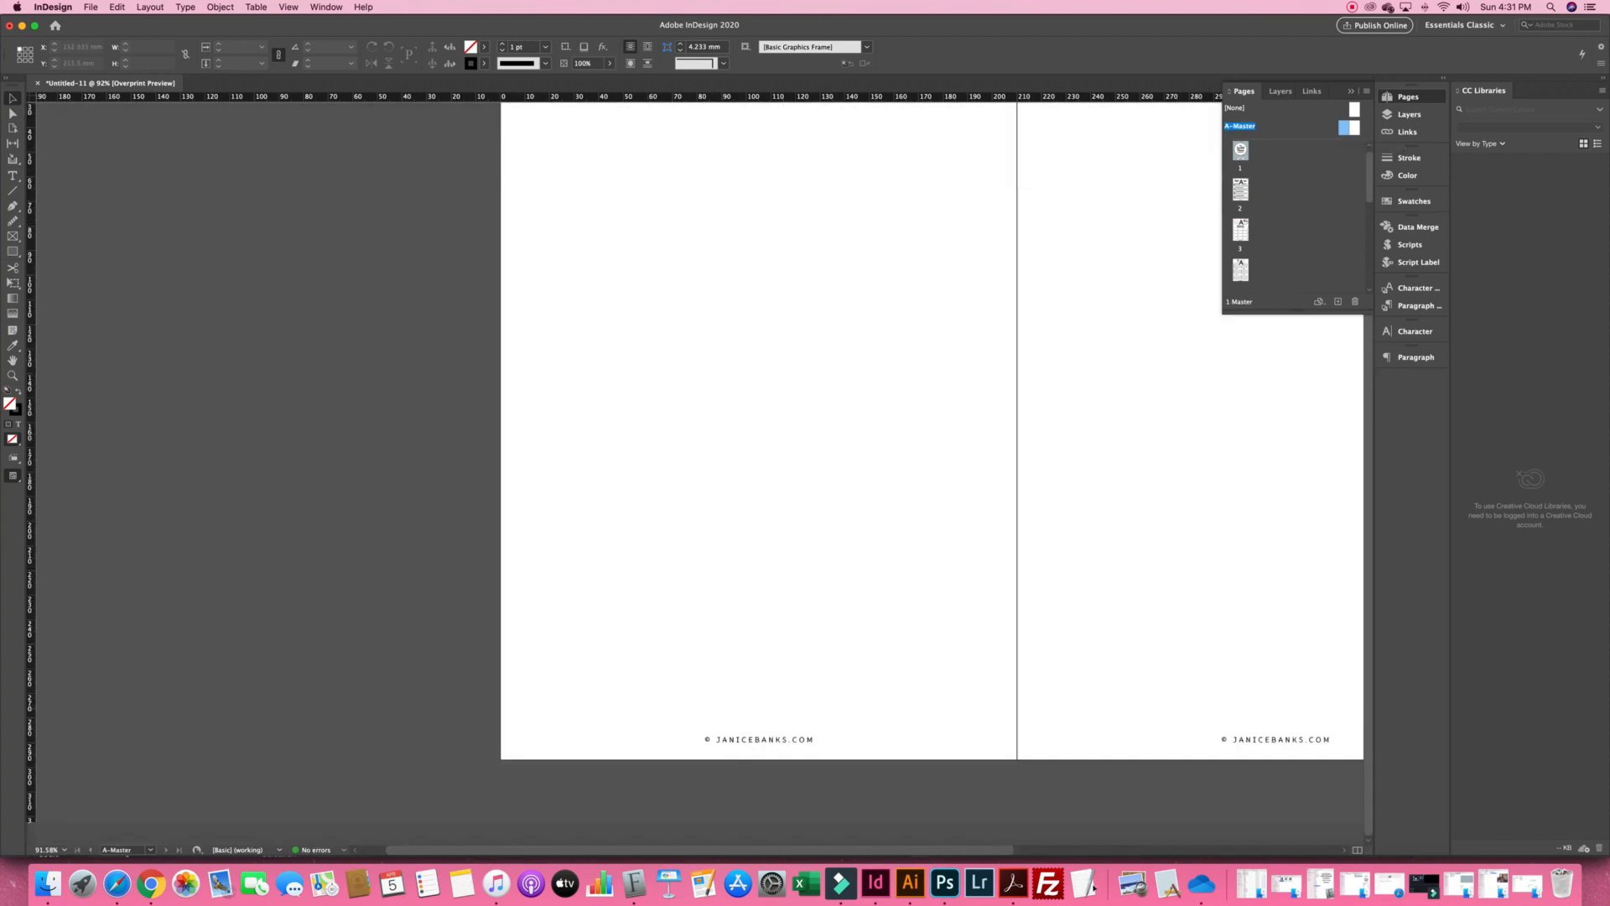
left_click(793, 738)
right_click(793, 738)
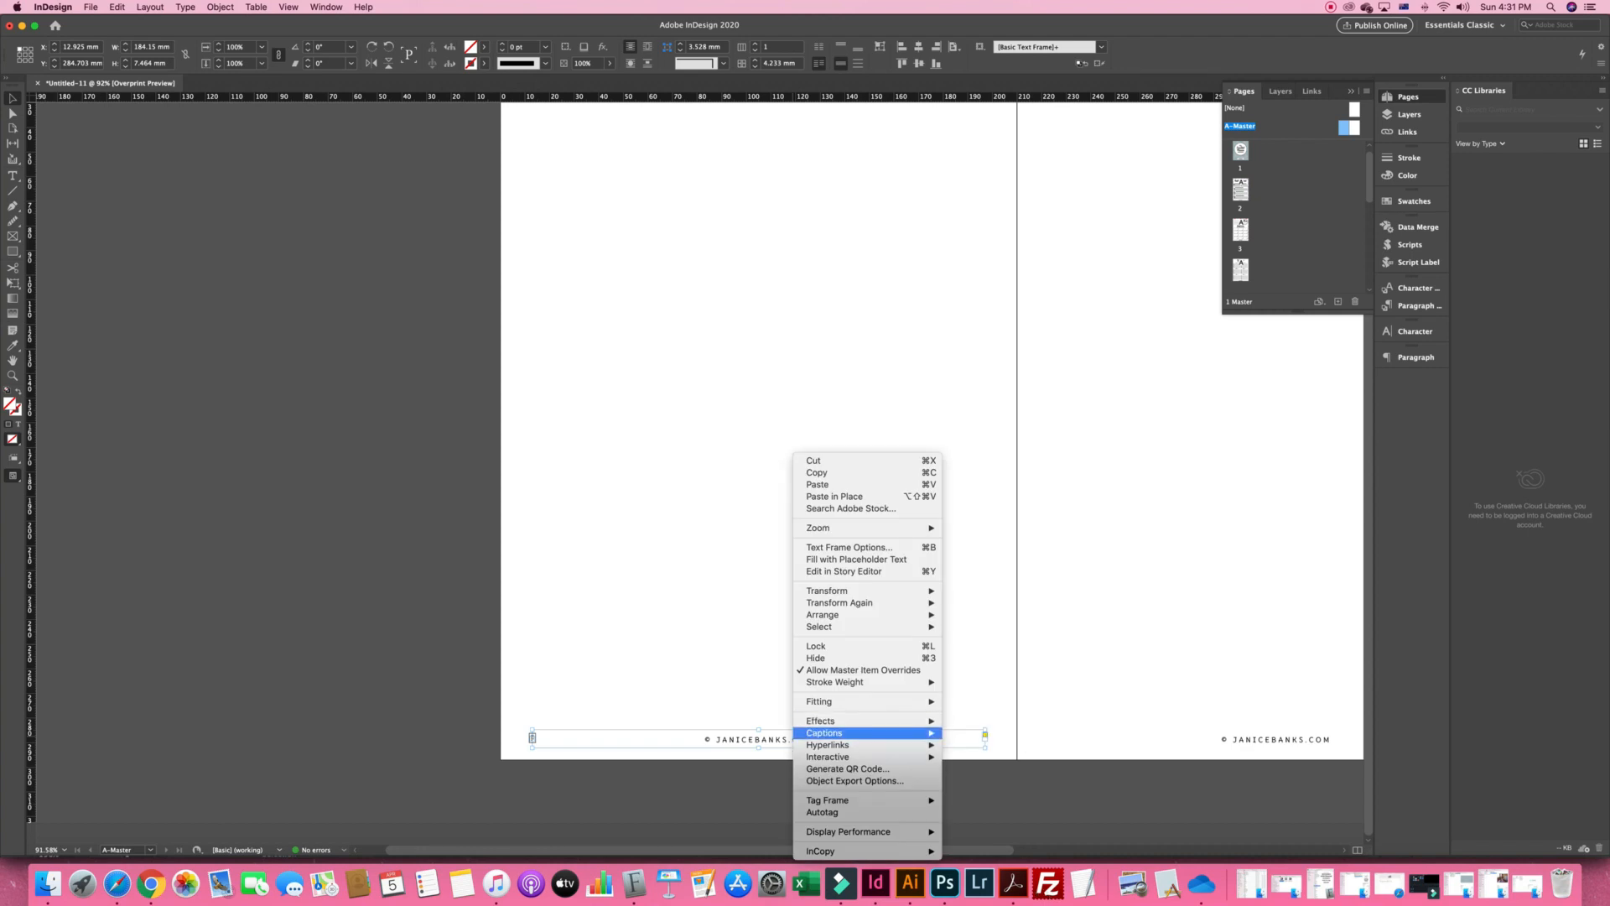
mouse_move(847, 745)
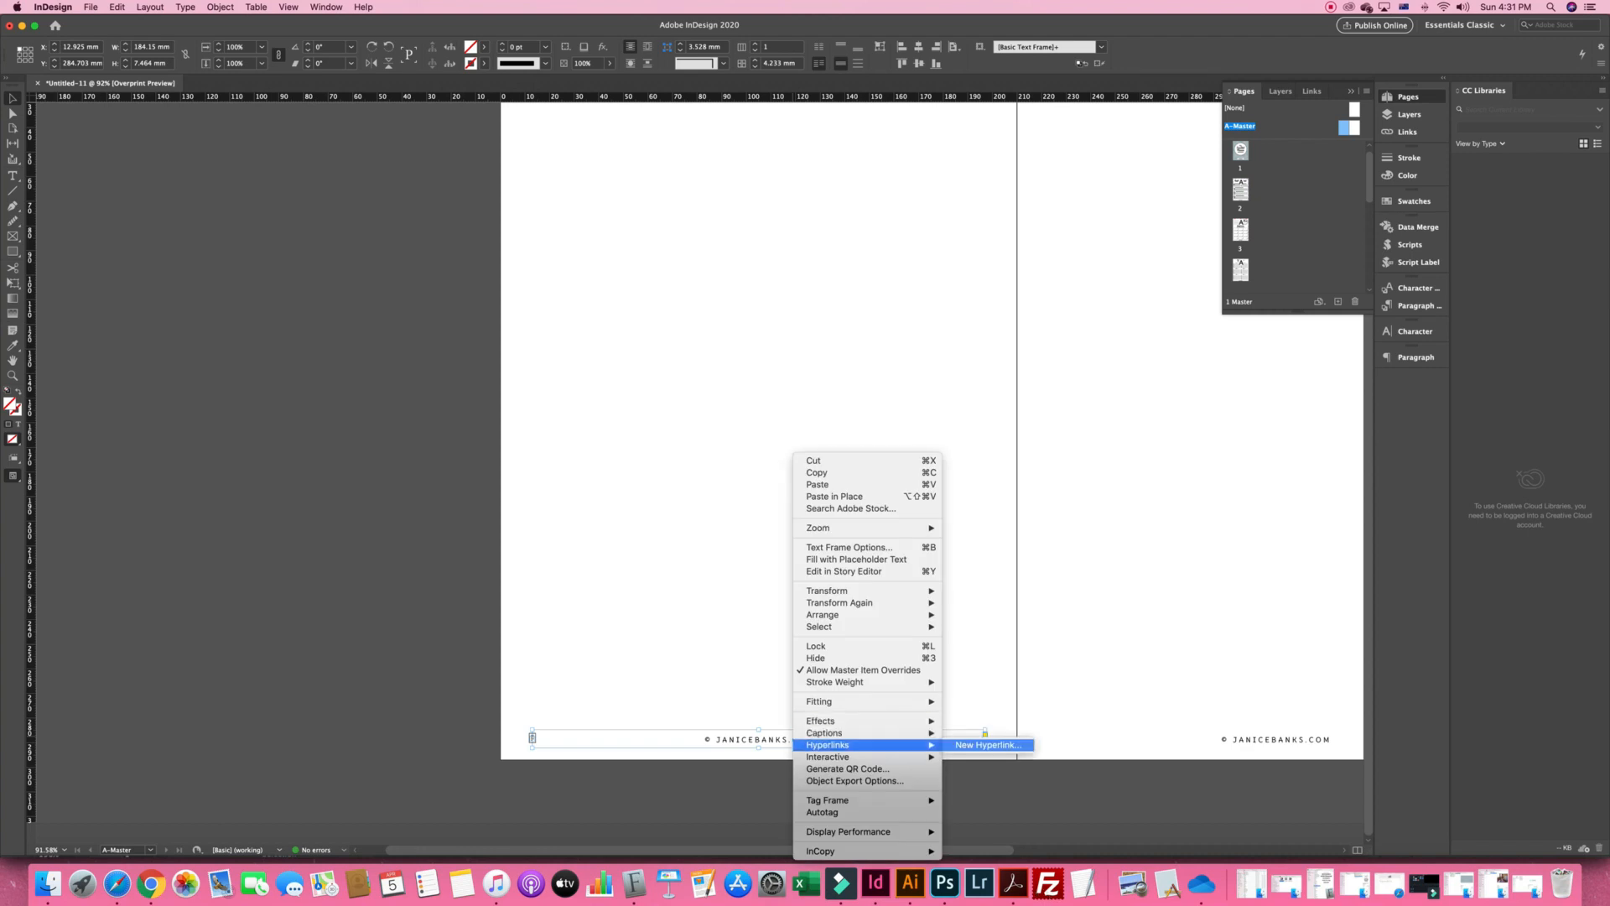
left_click(988, 745)
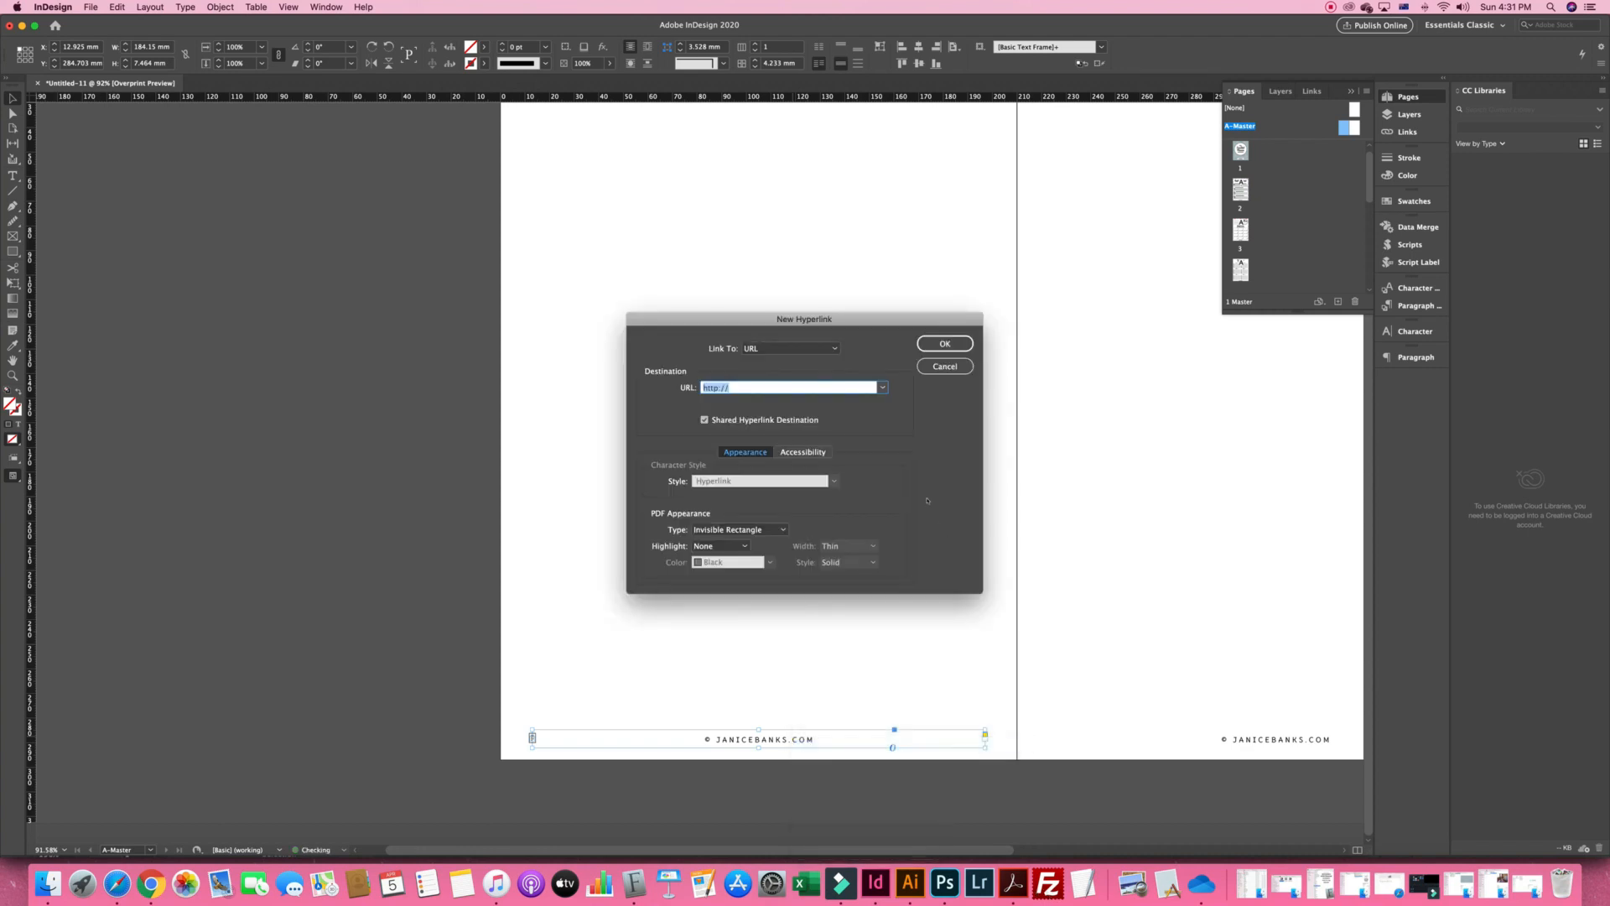
type("https://janicebanks.com")
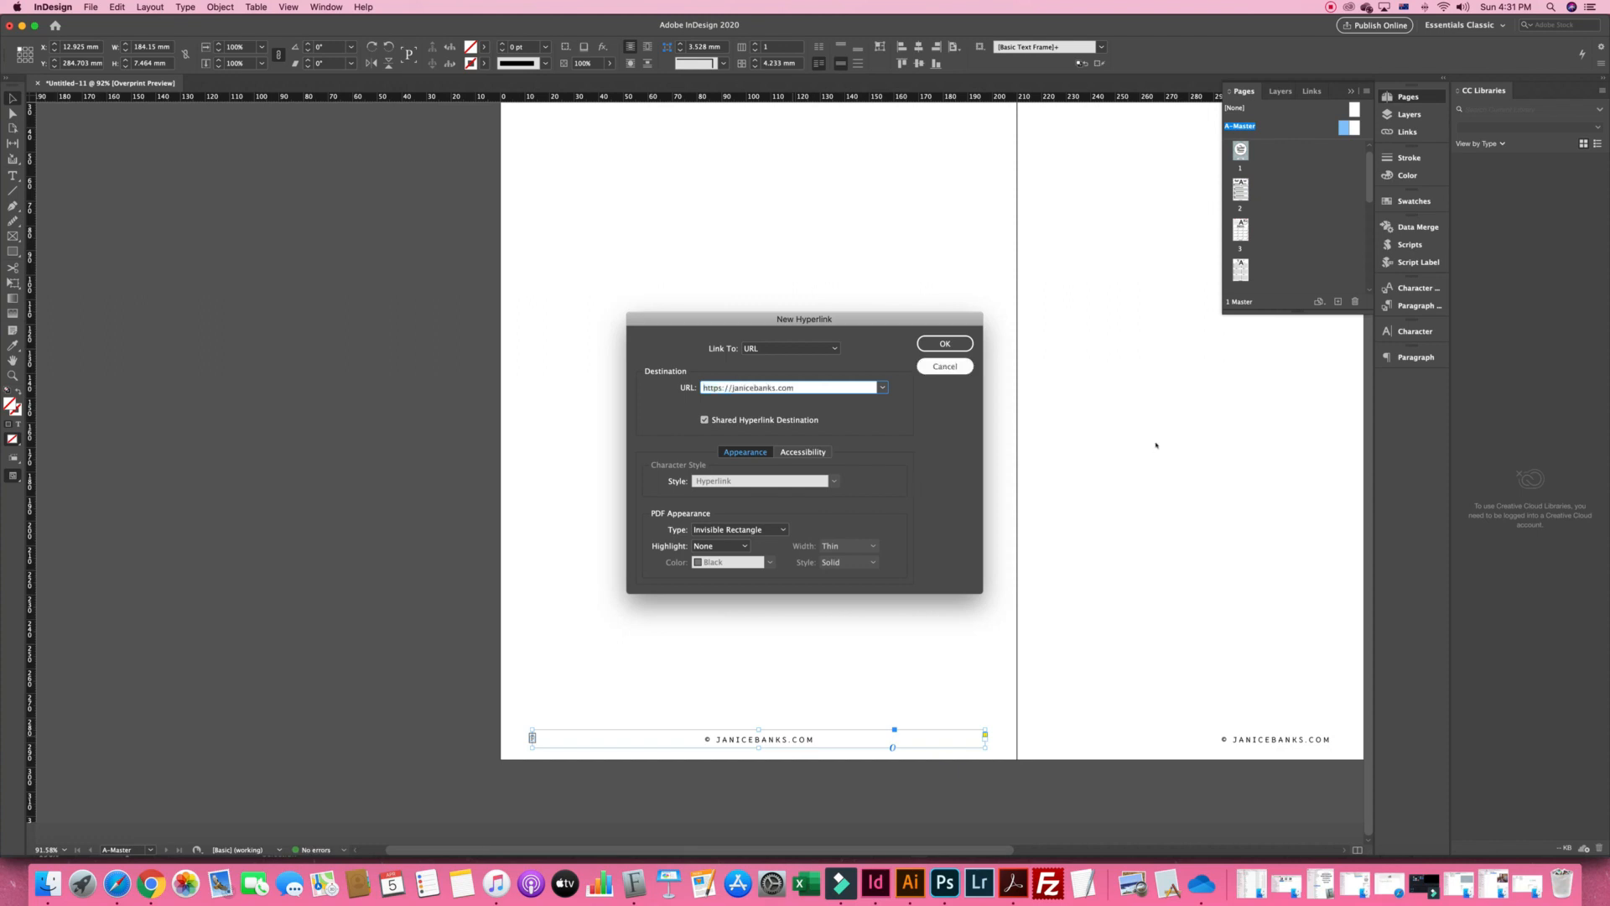
key("Return")
Link the footer text frame on the right page of the A-Master spread to the same website URL
left_click(1274, 739)
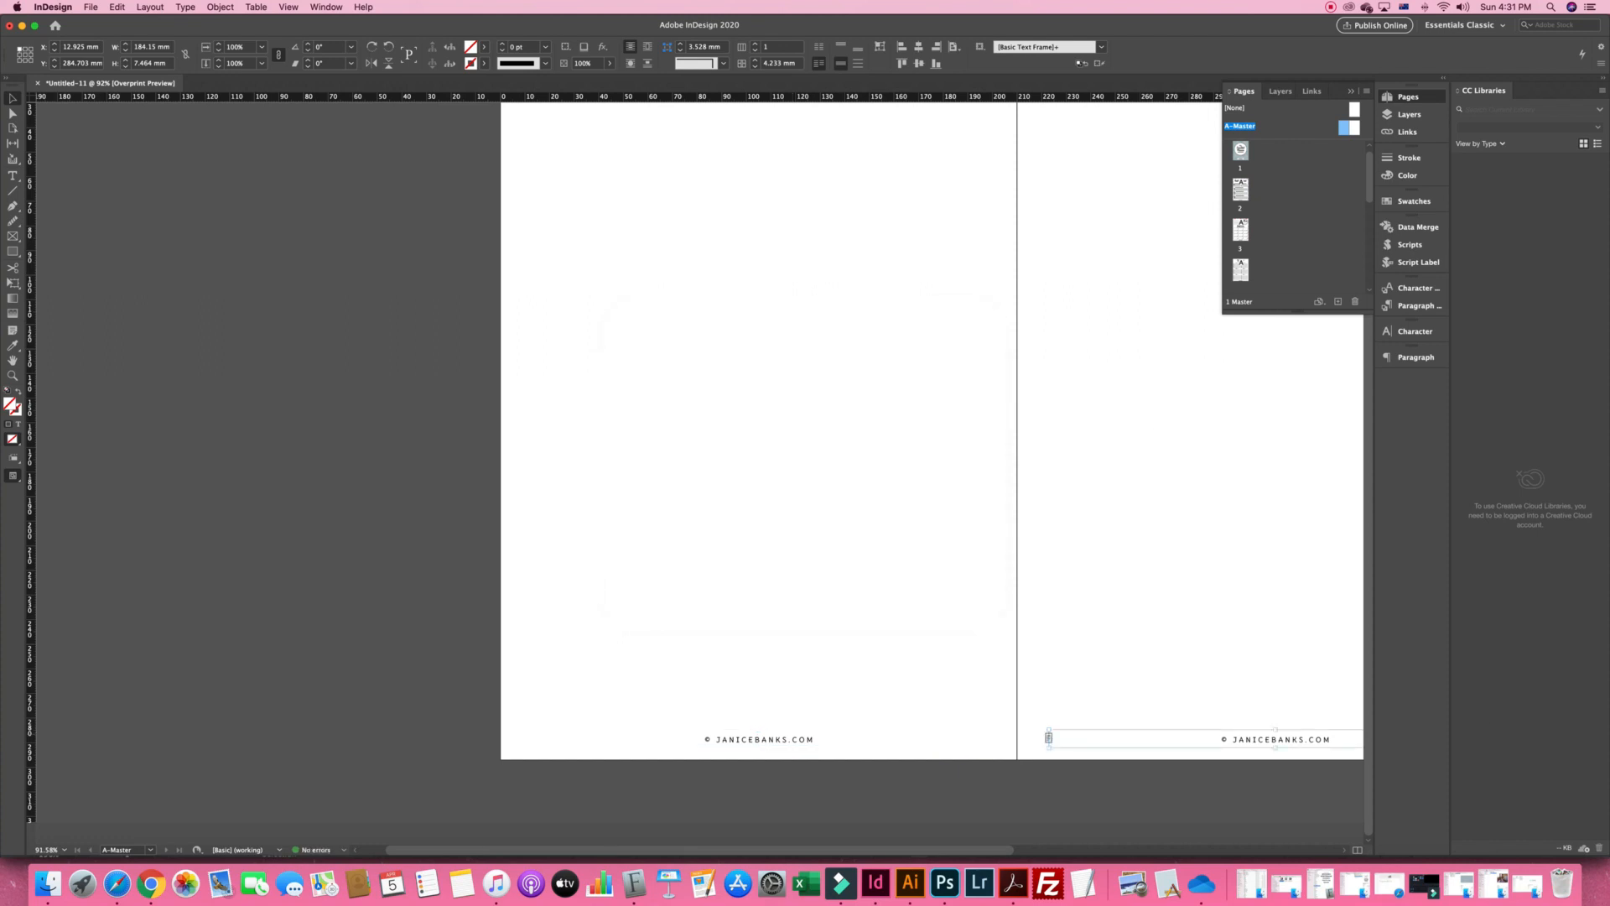
right_click(1271, 739)
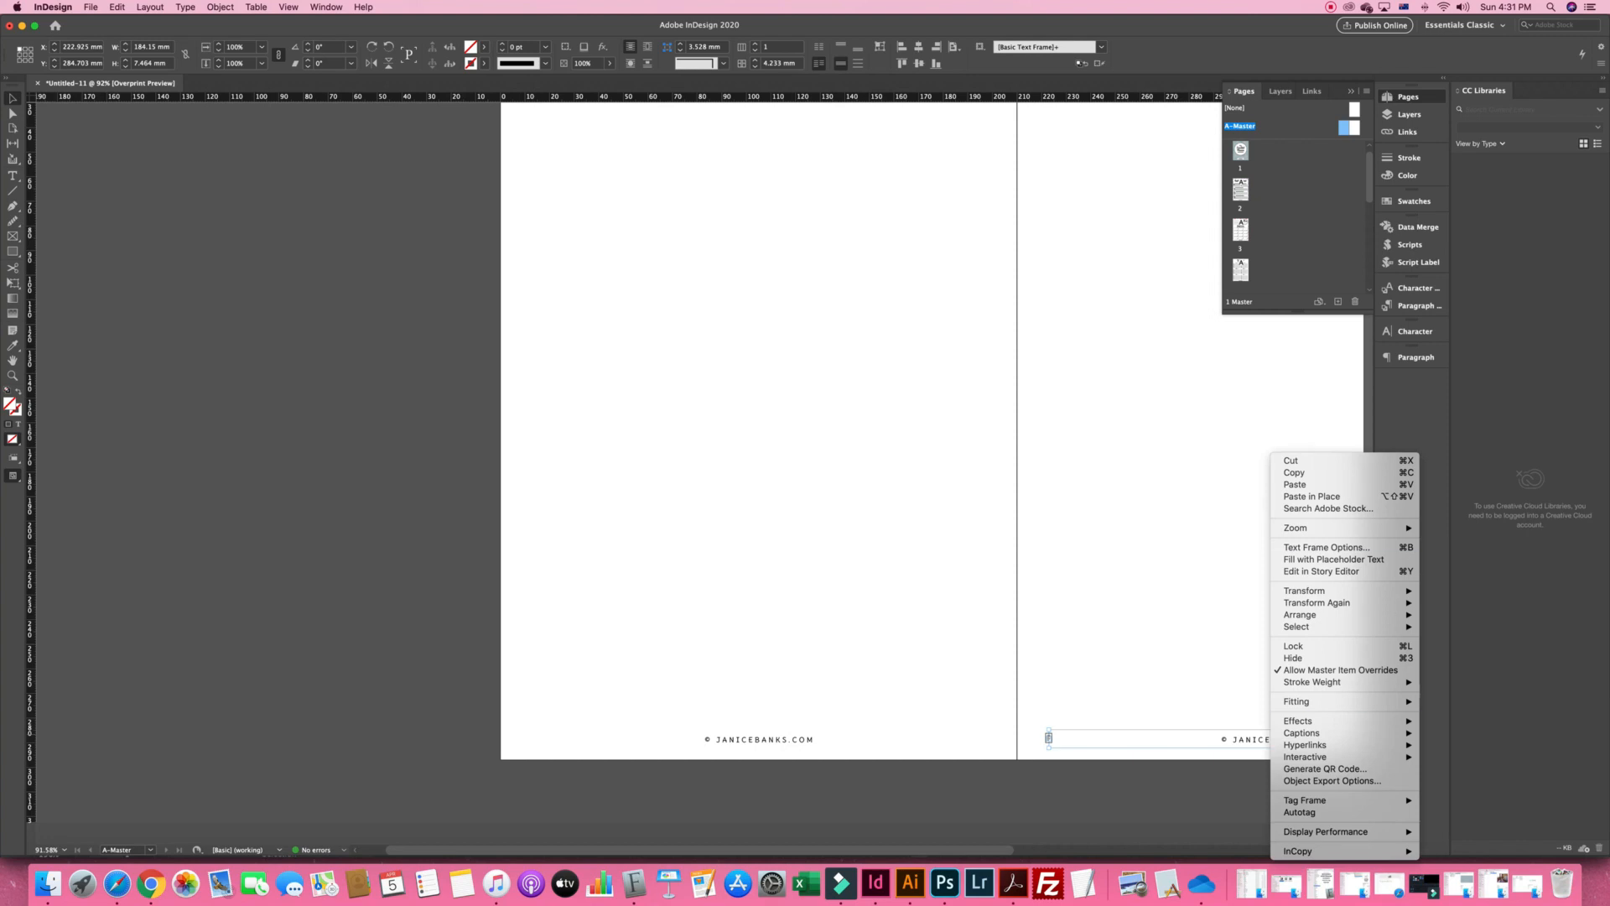
mouse_move(1342, 733)
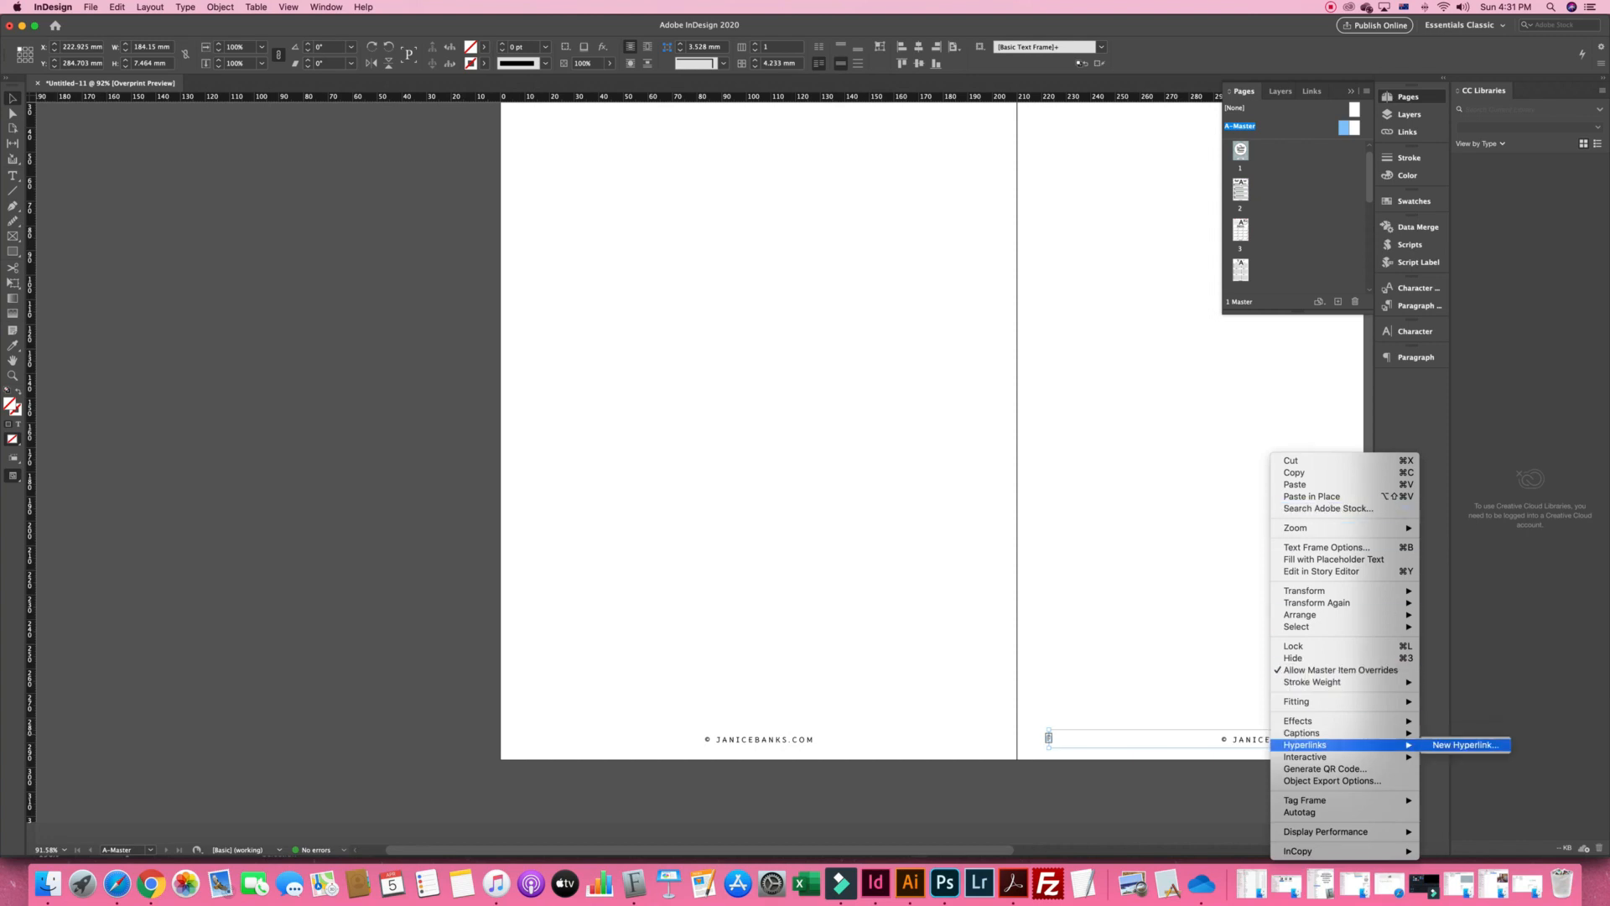
left_click(1468, 744)
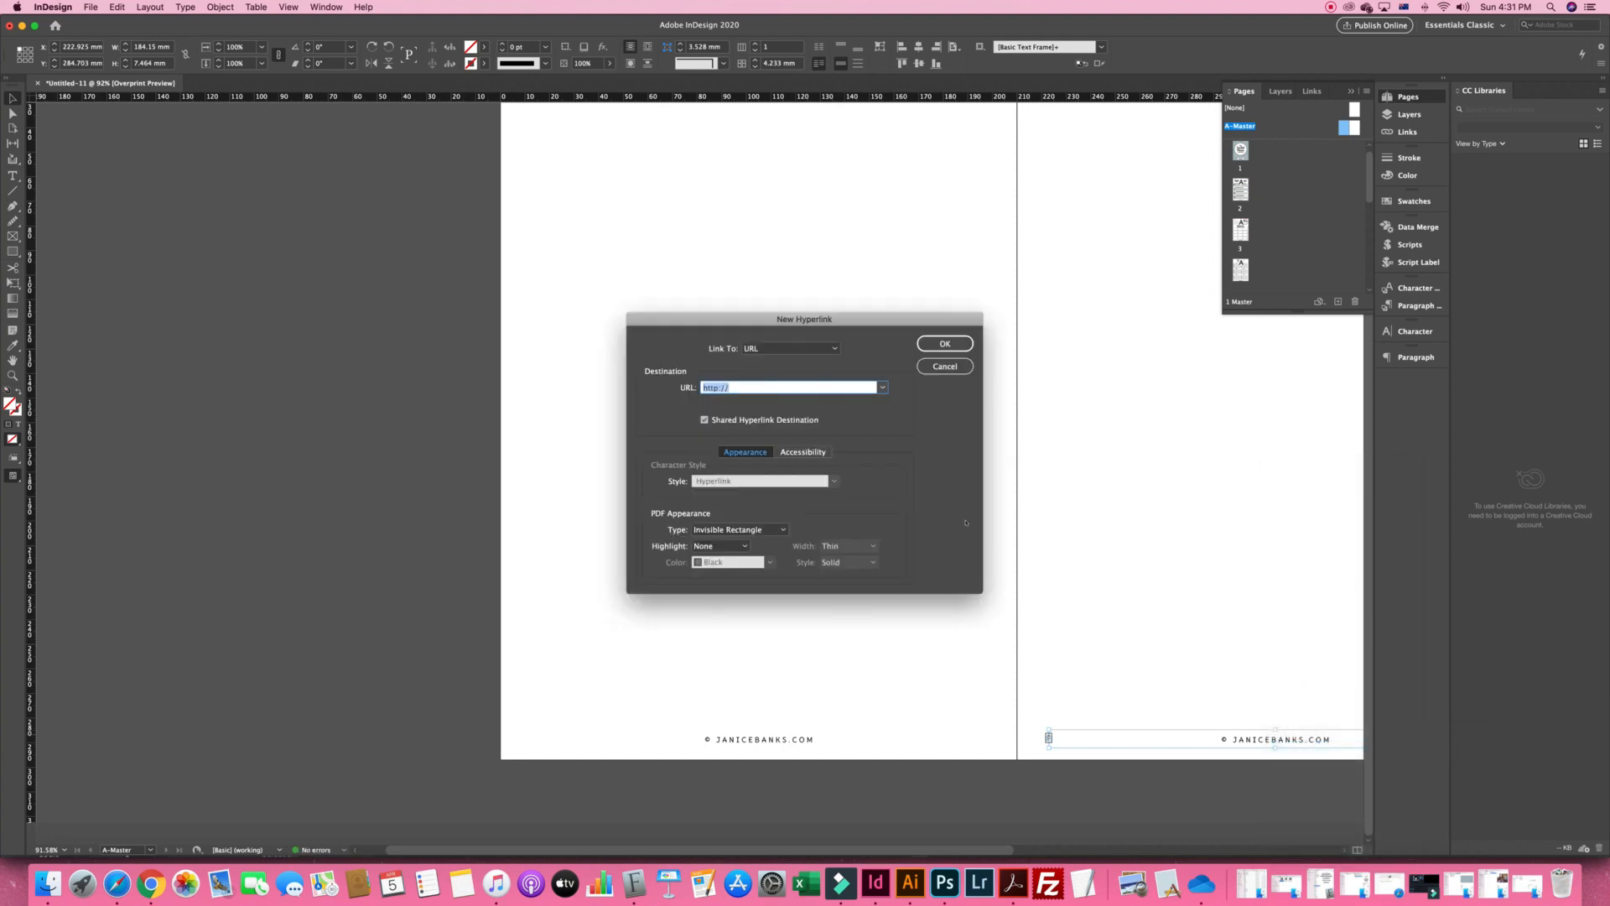
type("https://janicebanks.com")
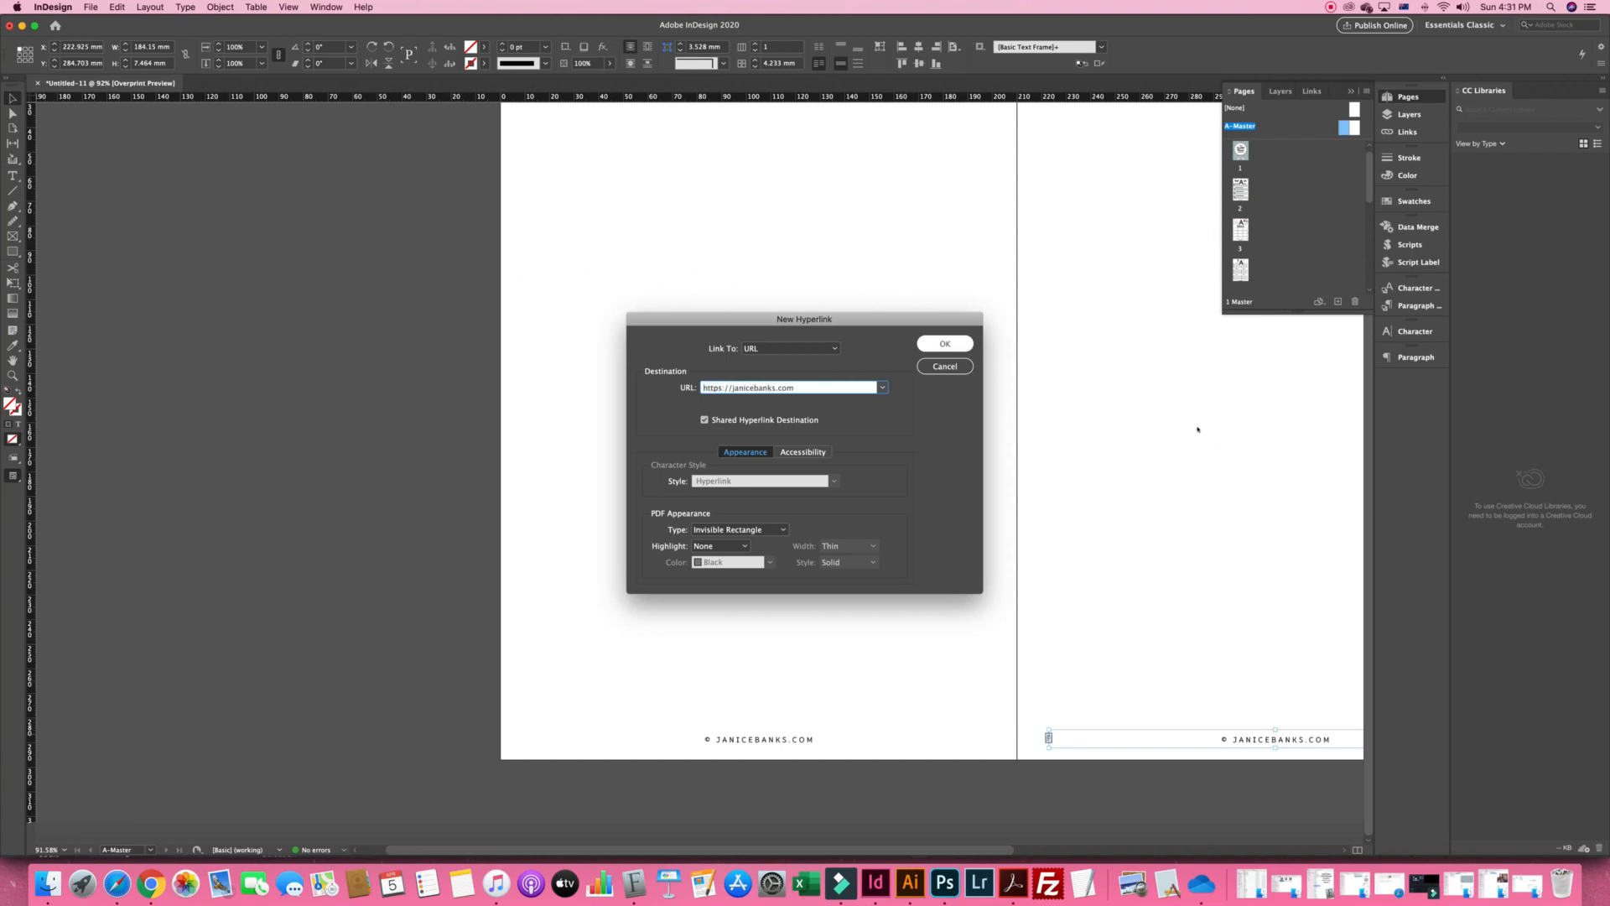
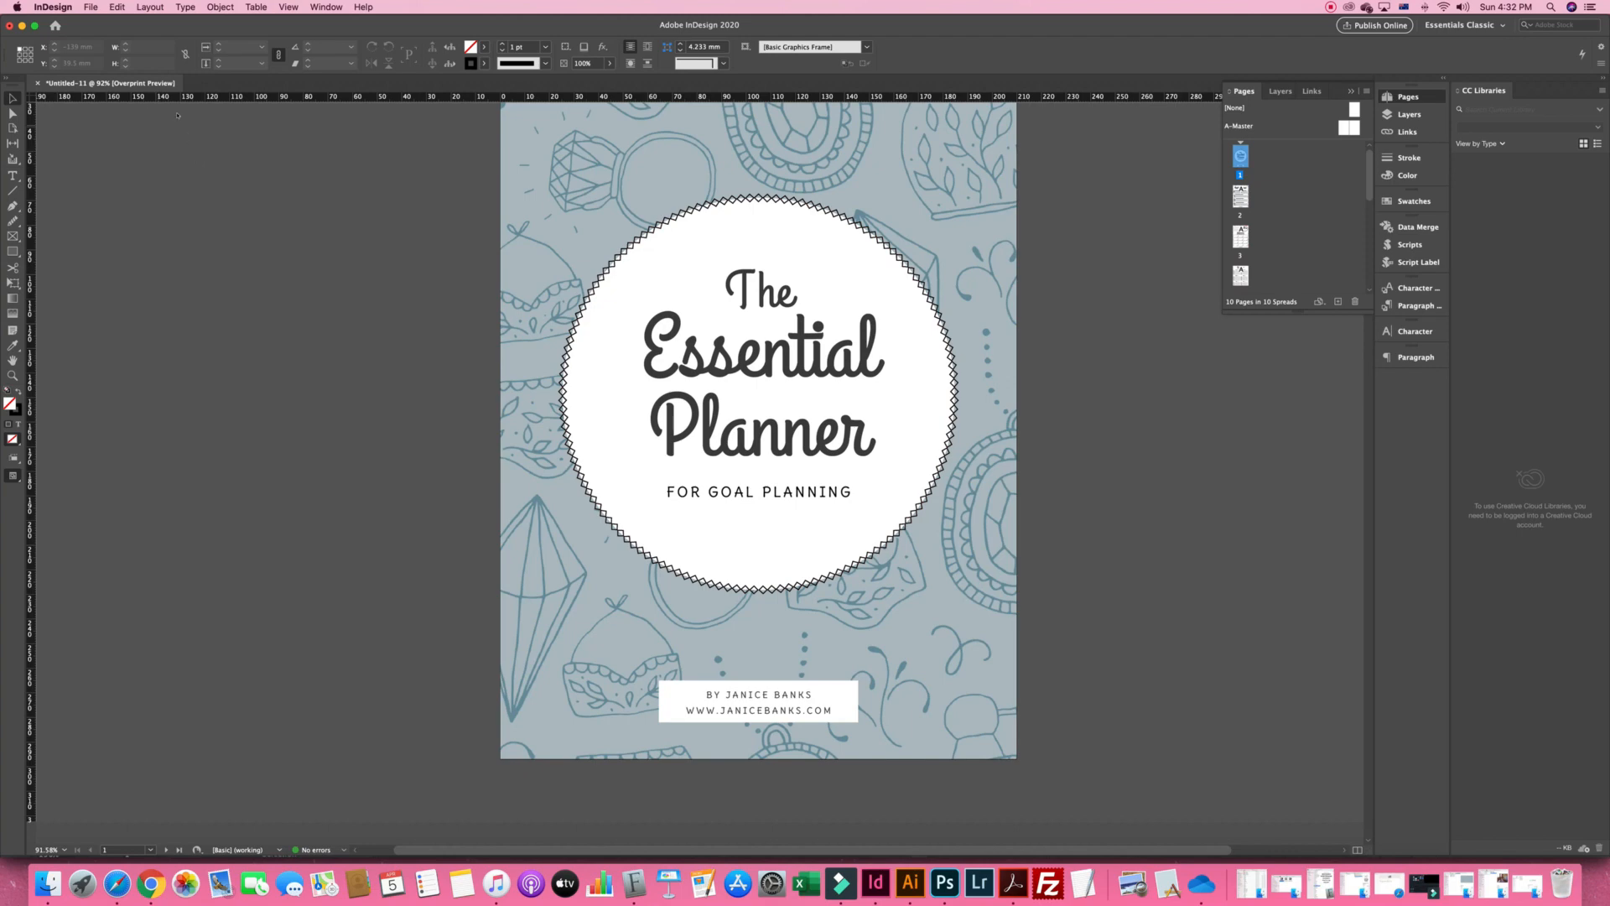
Save the planner as "JB_Hygge Printables" in InDesign 2020 format in the New Printable Product folder inside The Essential Planner
left_click(90, 7)
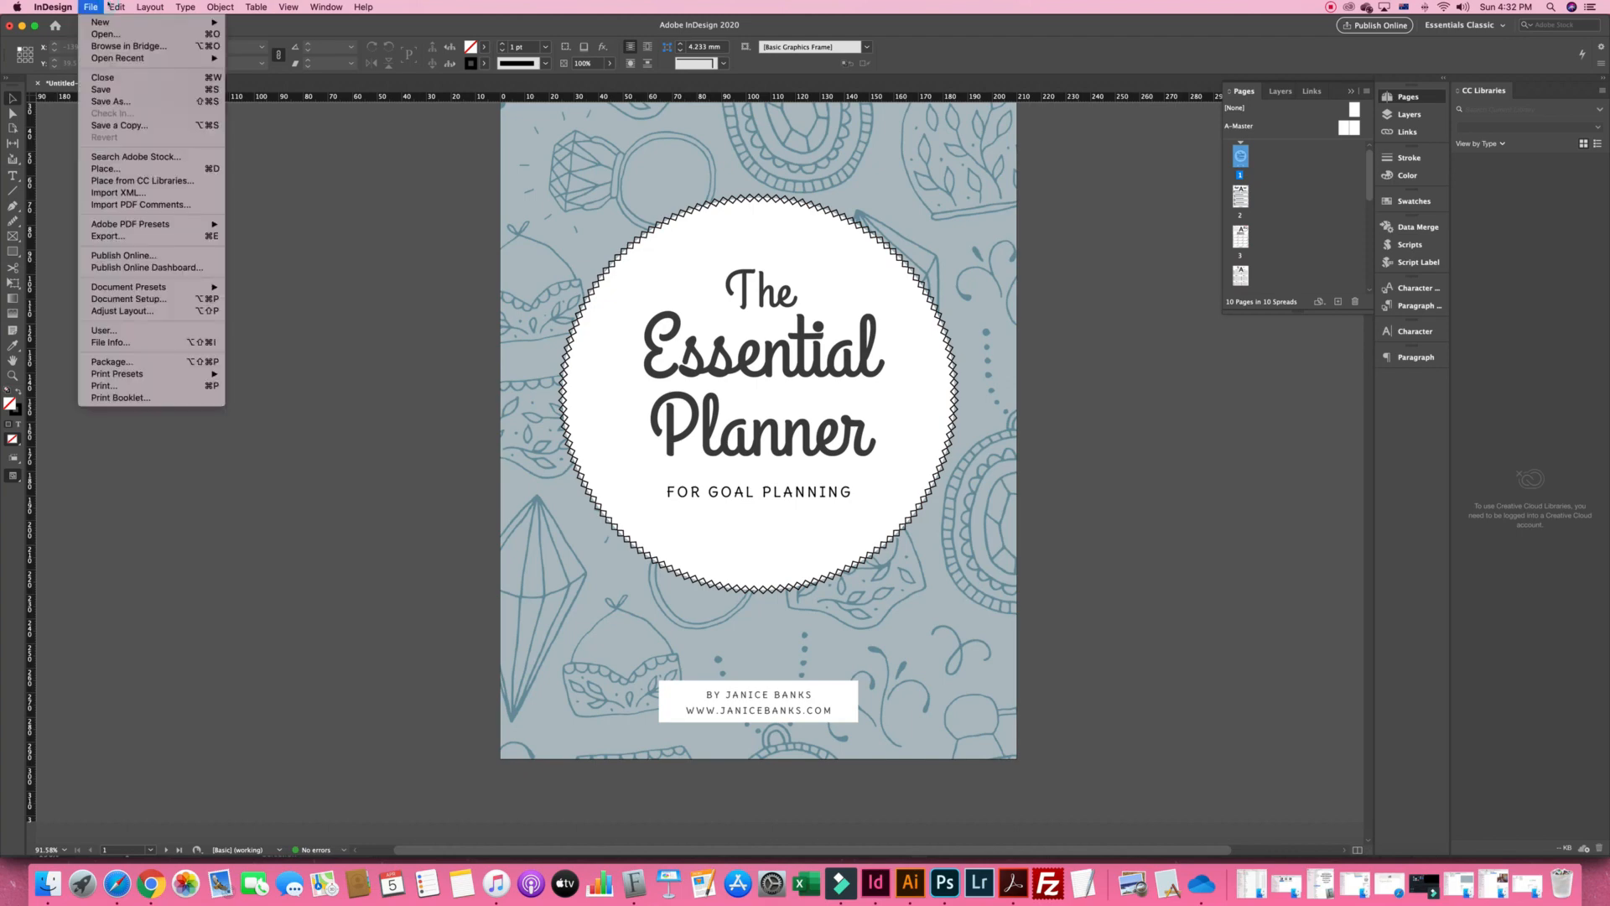
left_click(168, 127)
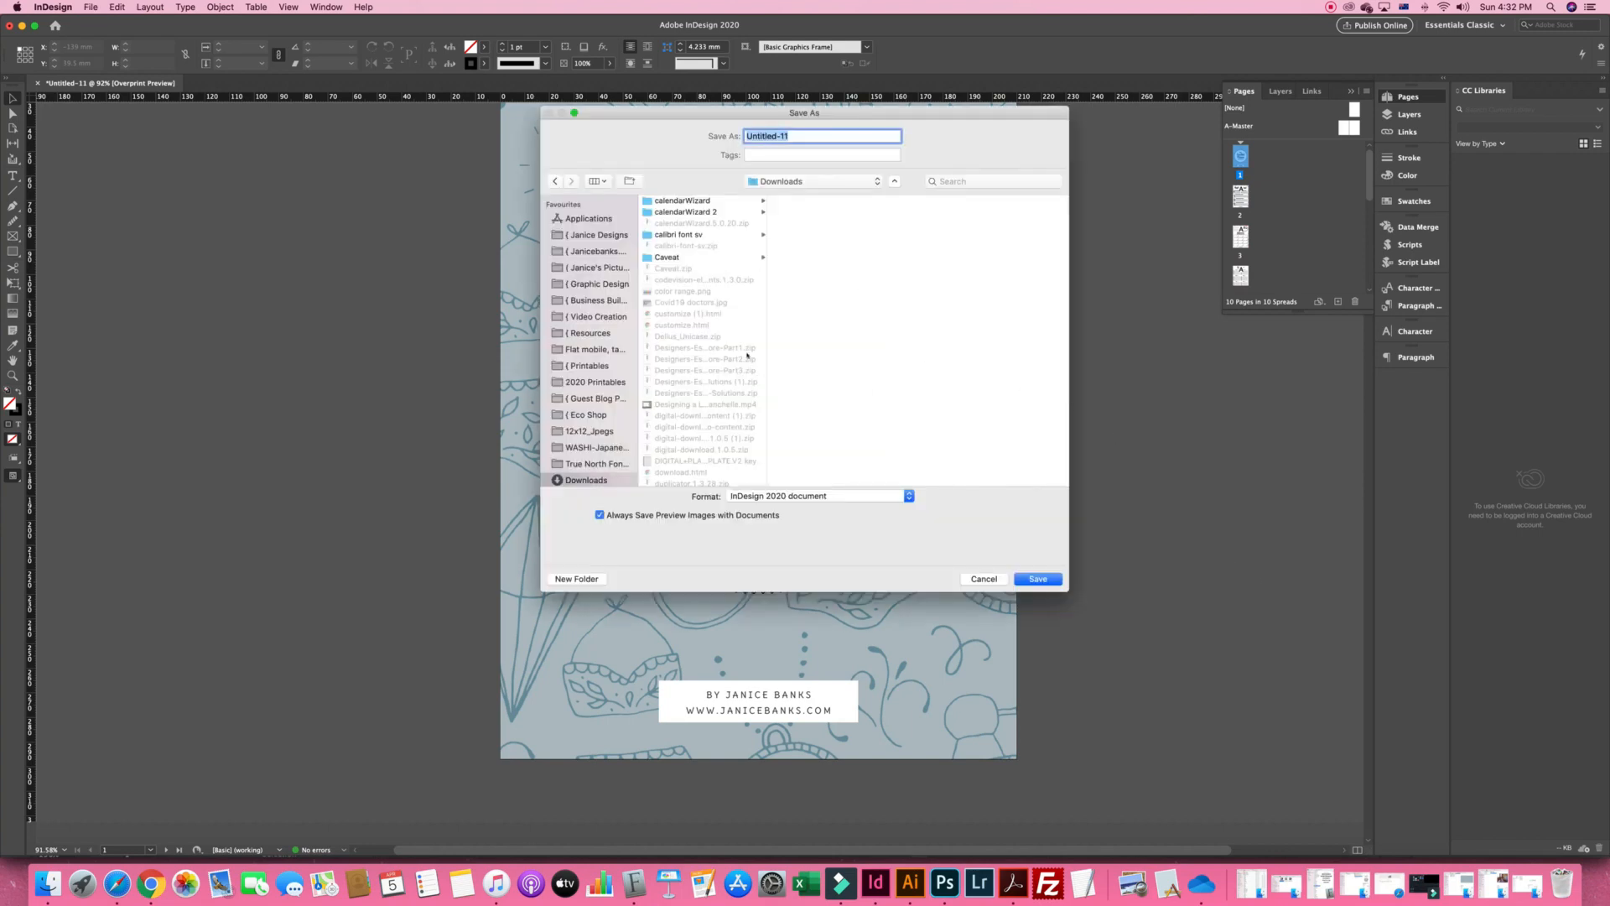
left_click(596, 251)
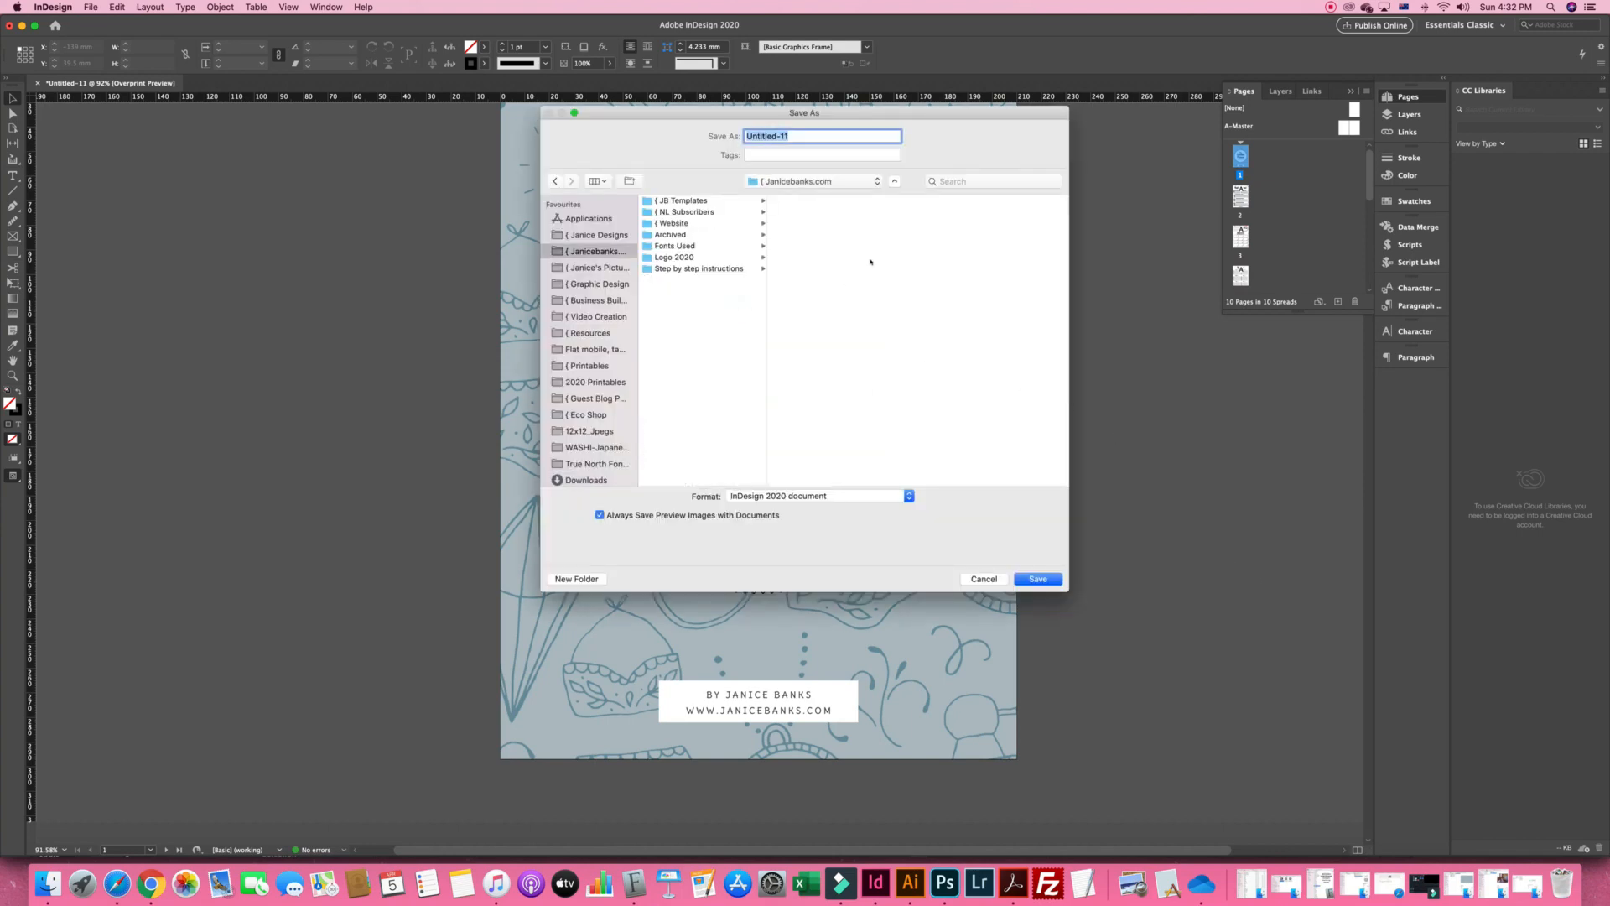
left_click(693, 200)
left_click(821, 223)
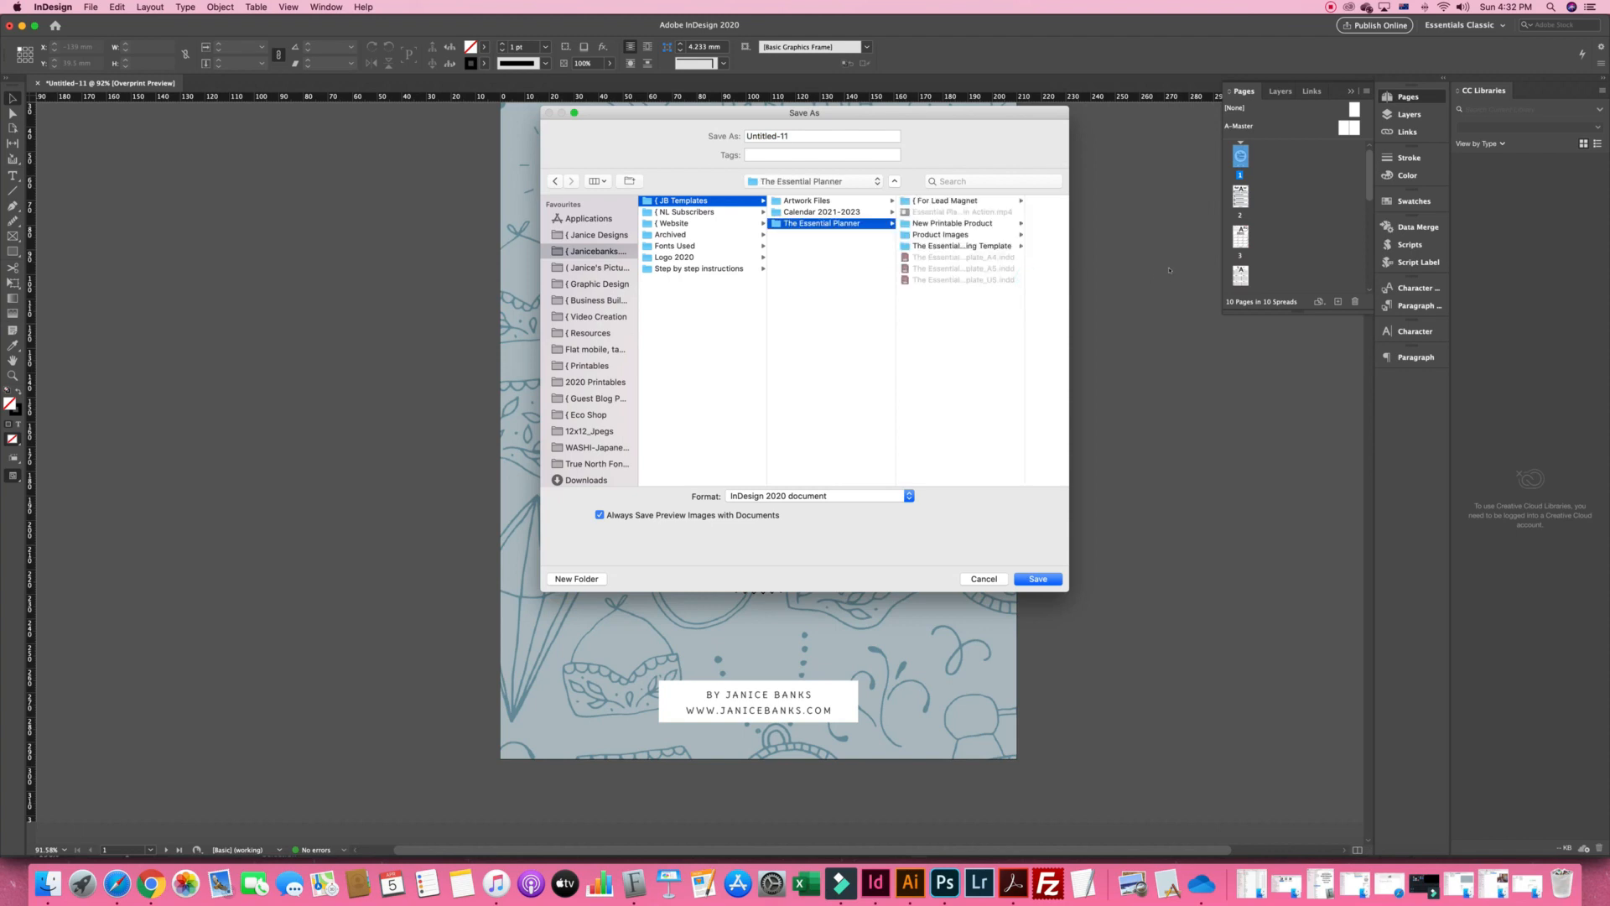
left_click(951, 223)
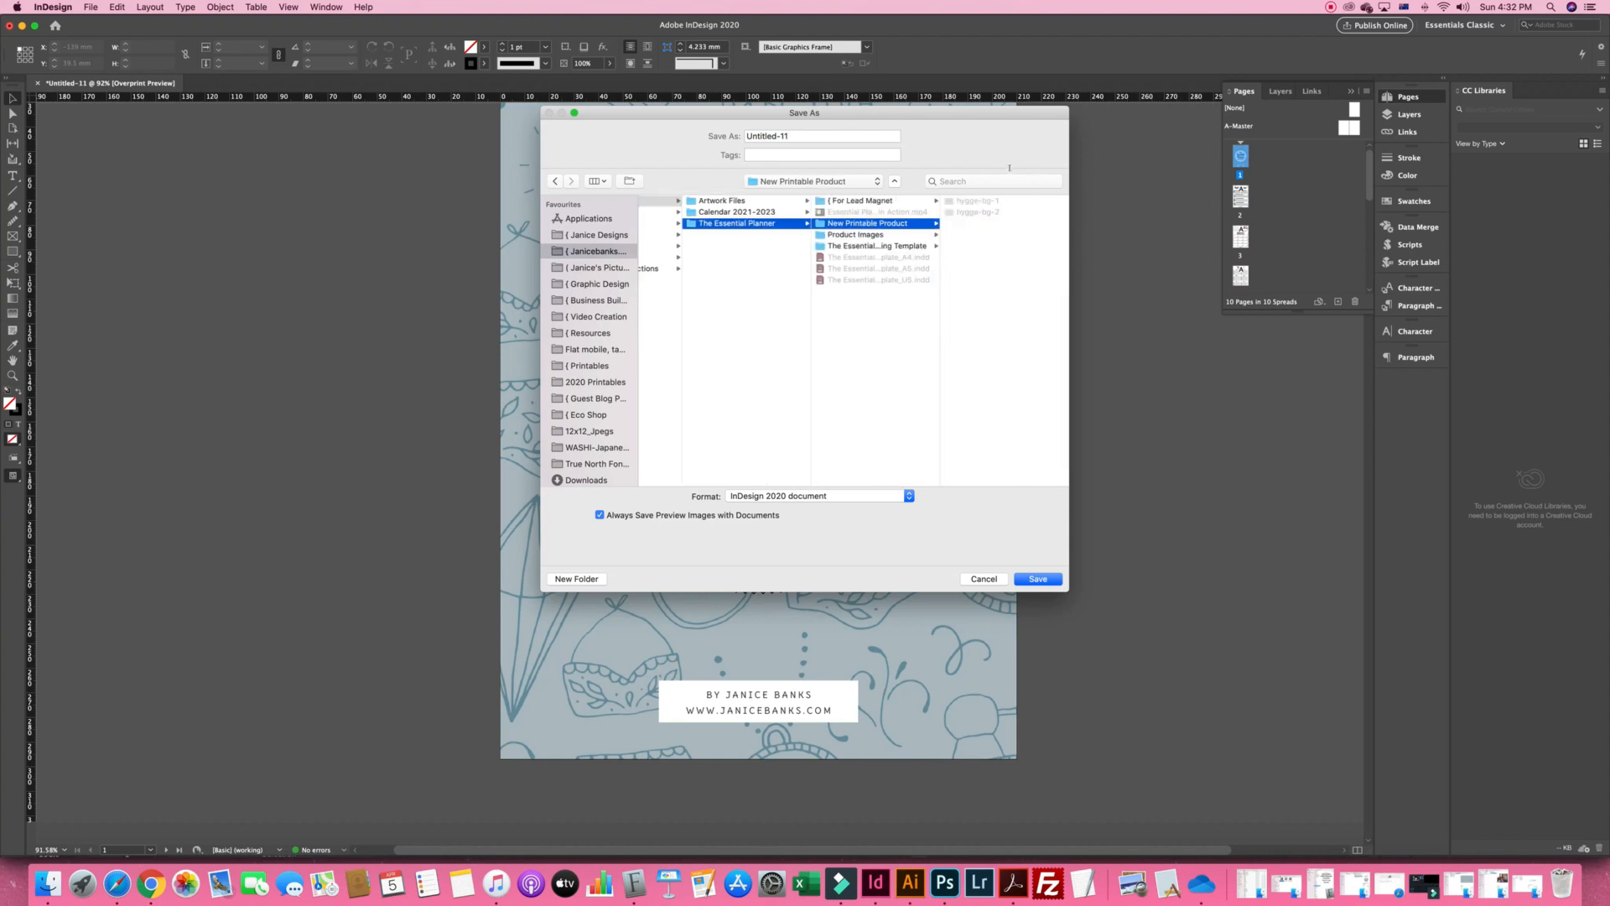
left_click_drag(817, 136, 665, 136)
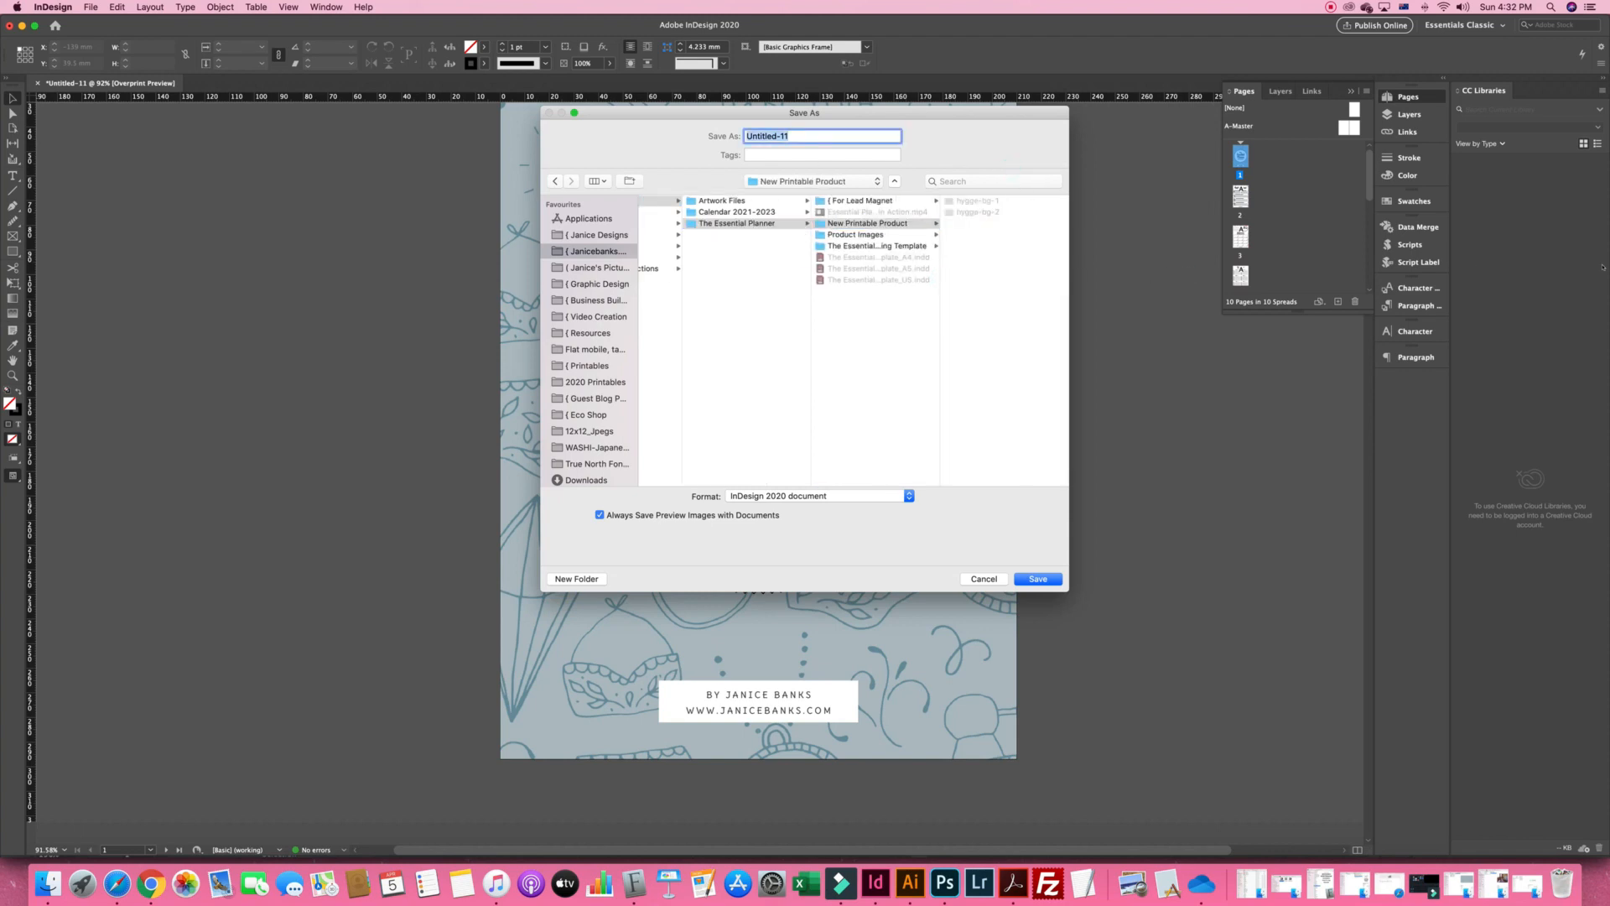
type("JB_Hygge Printables")
key("Return")
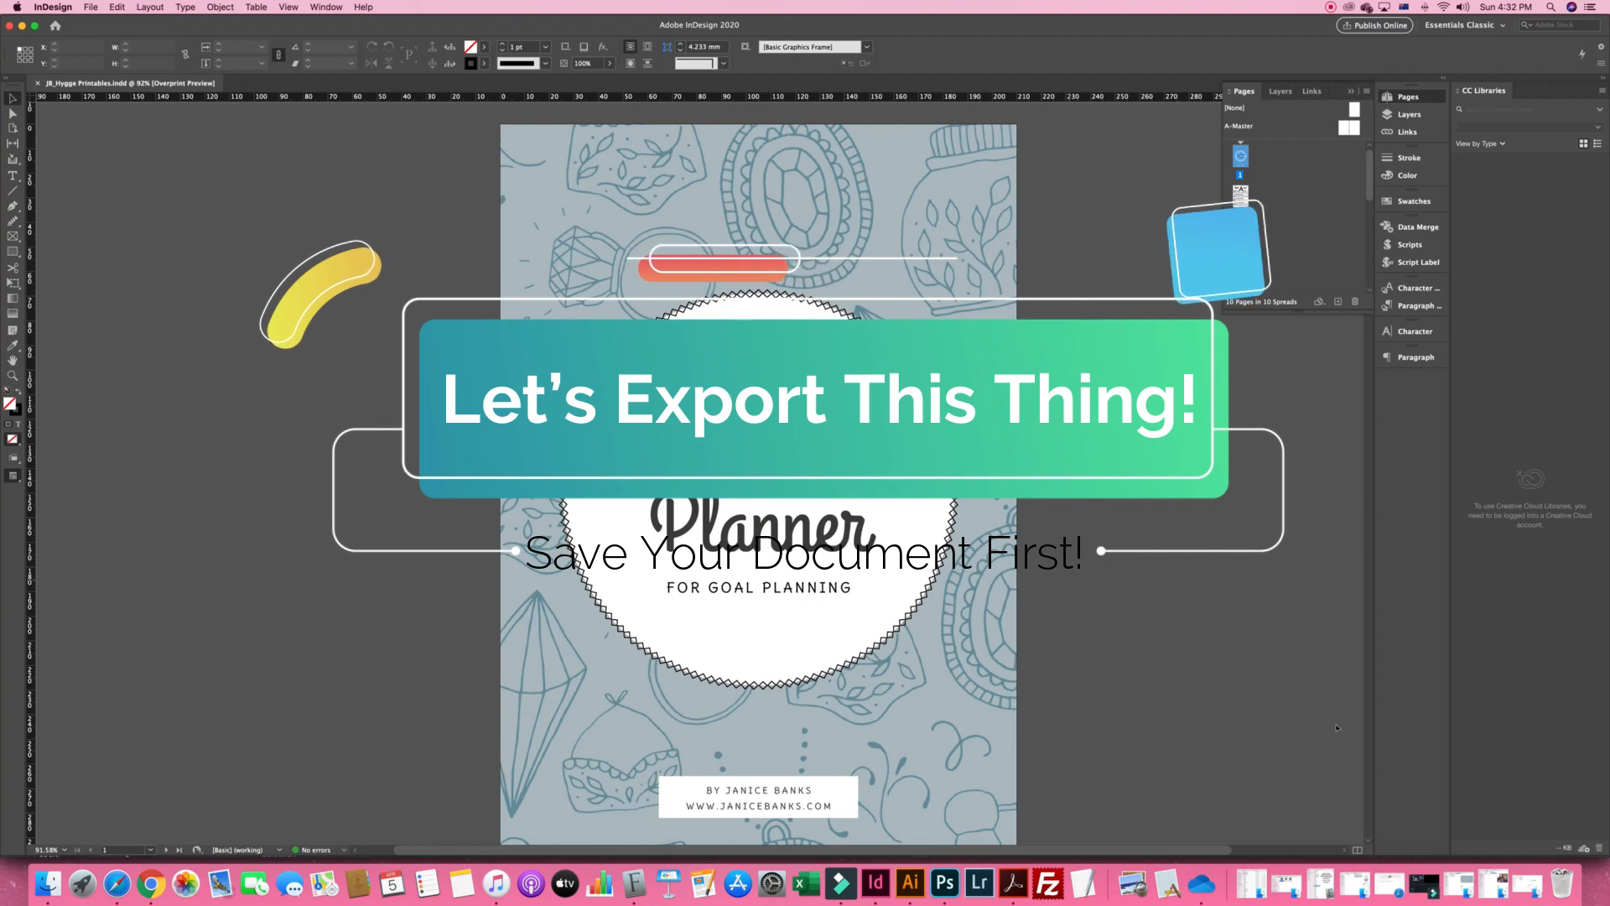
Start exporting the planner as Adobe PDF (Interactive) named "JB_Hygge Printables" into the New Printable Product folder
key("super+minus")
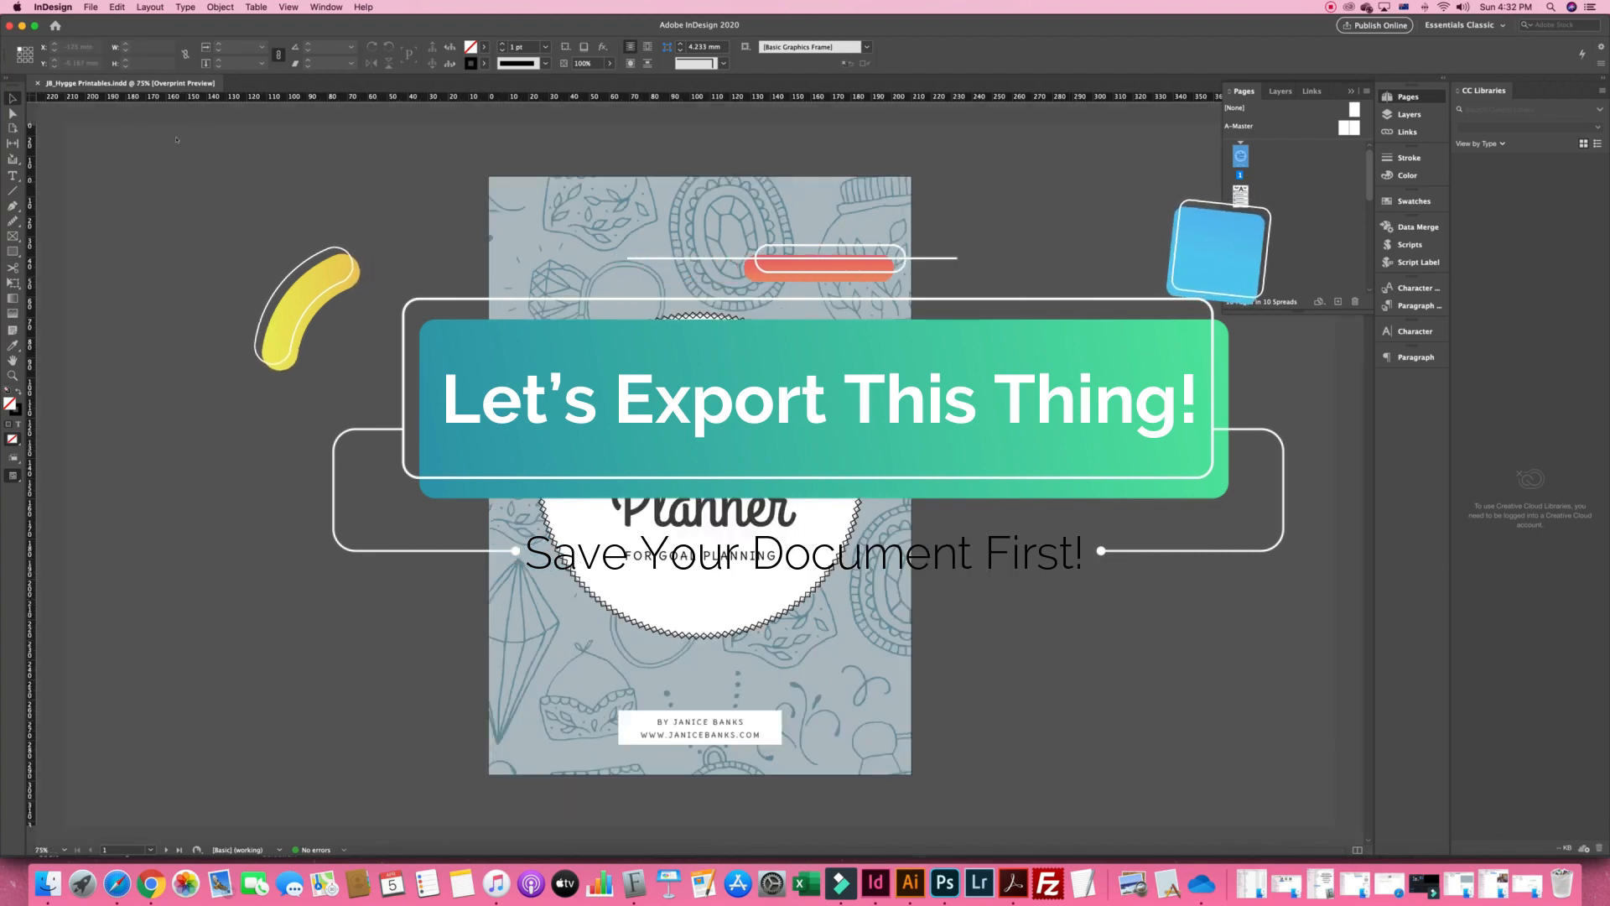
left_click(94, 6)
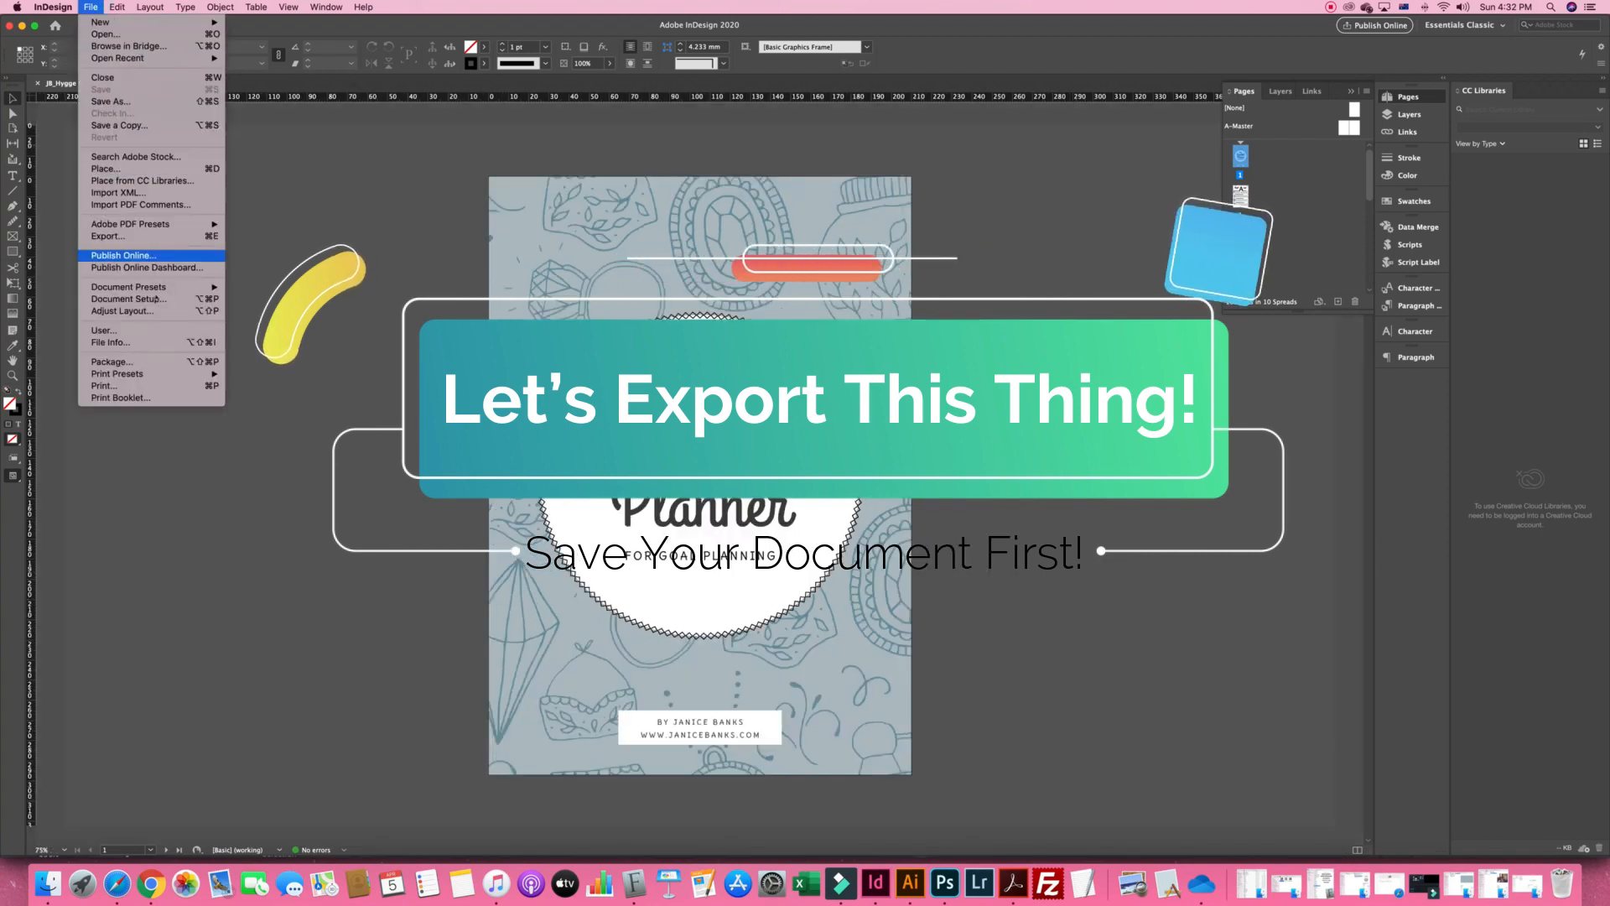
left_click(107, 235)
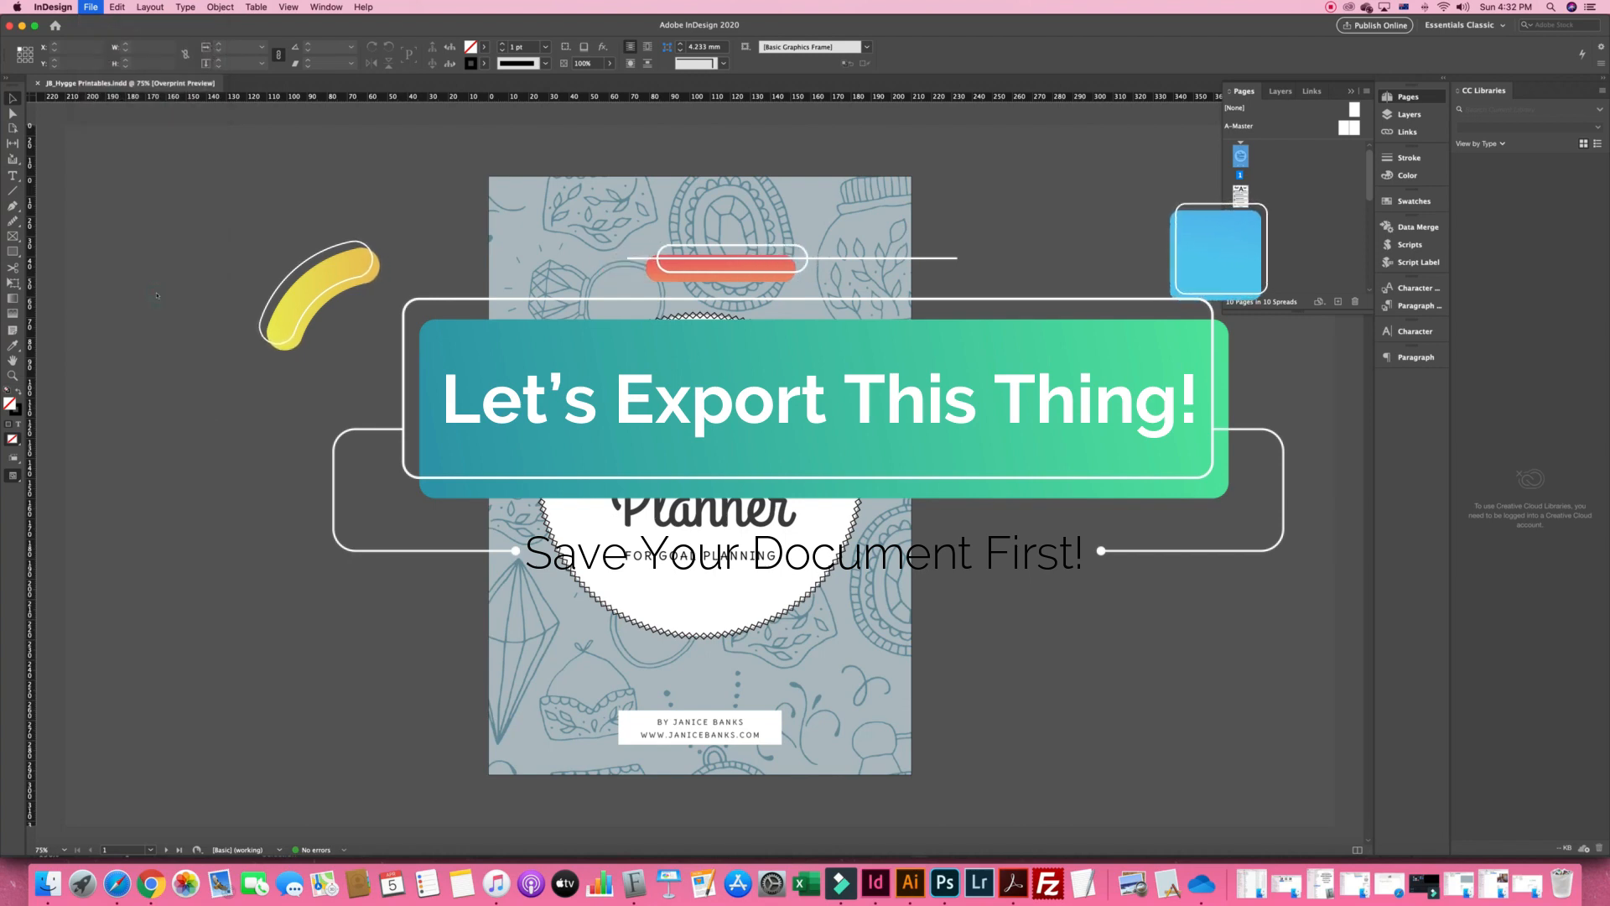
left_click(911, 510)
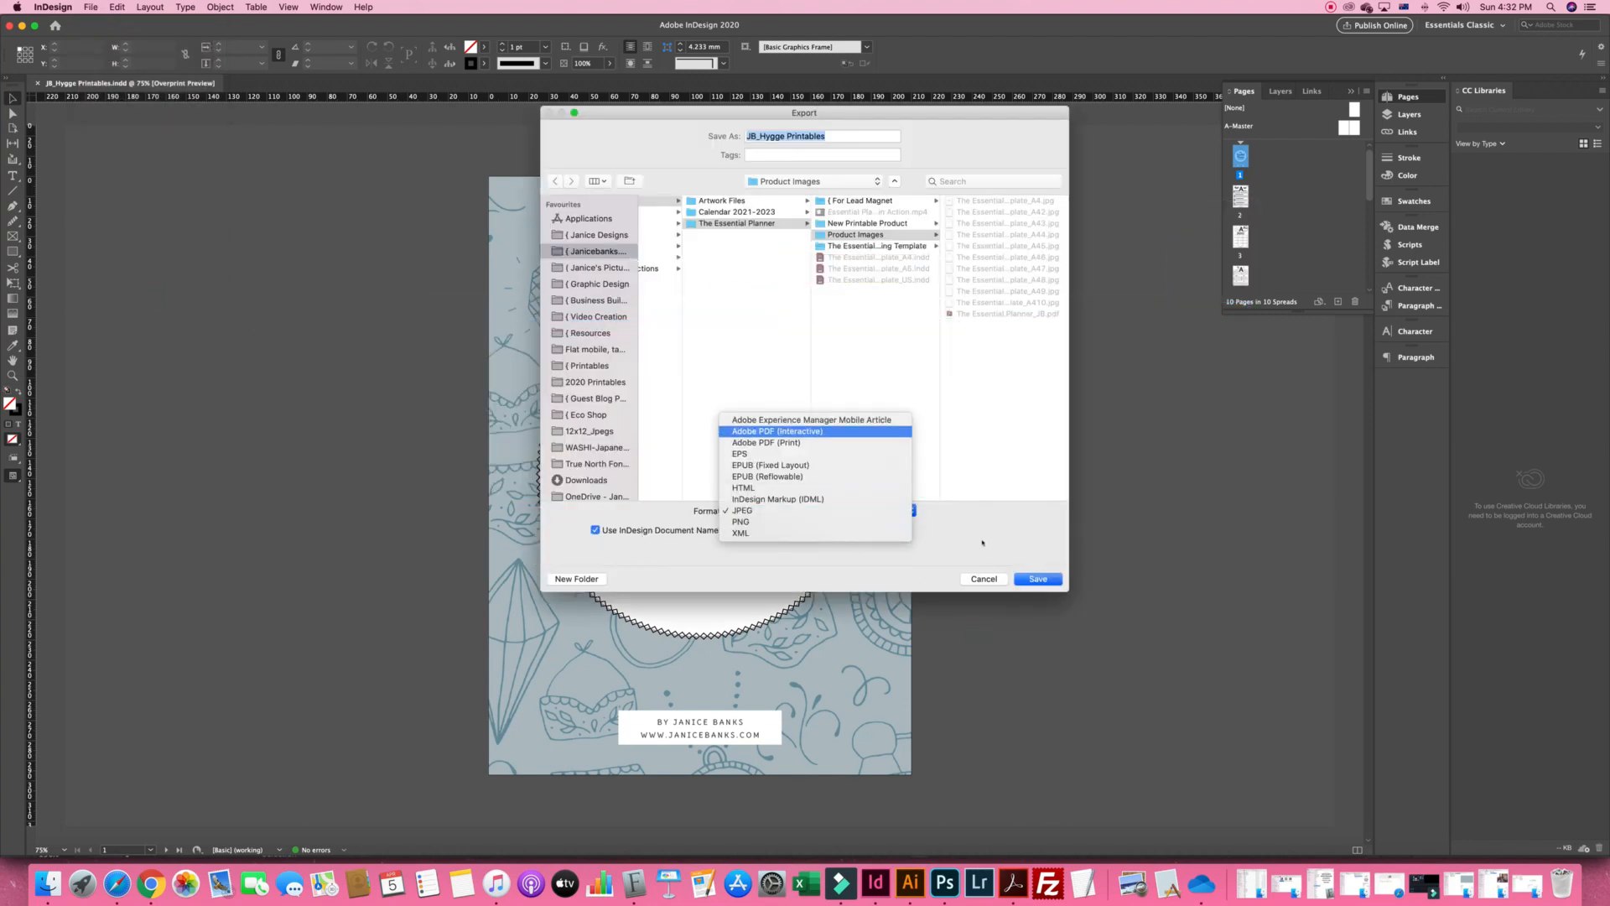
key("Down")
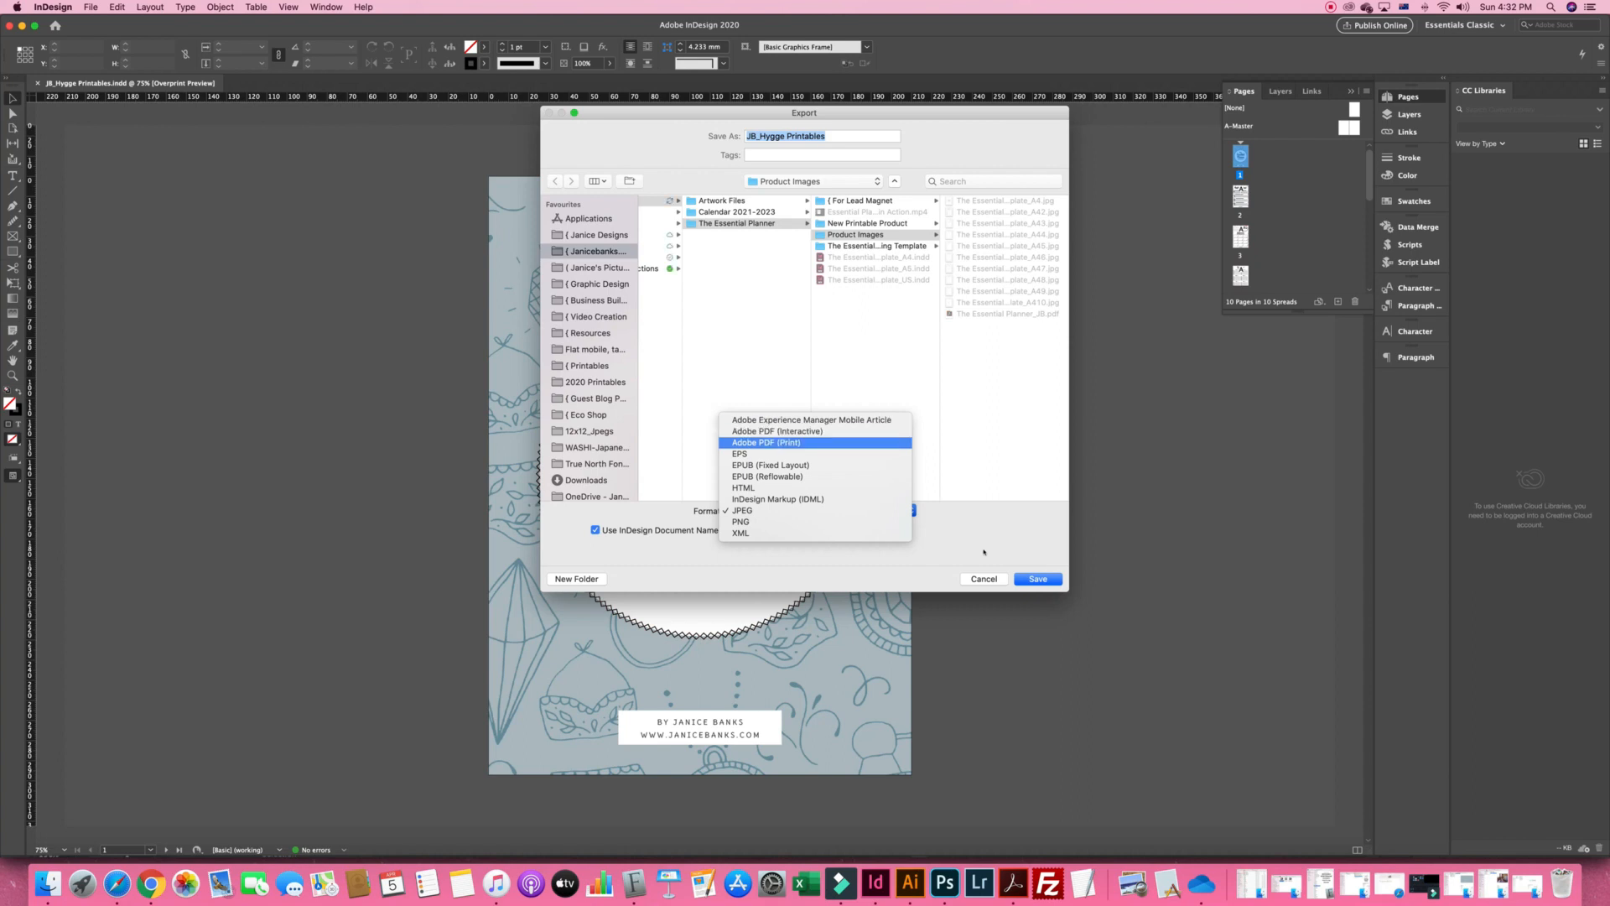
key("Up")
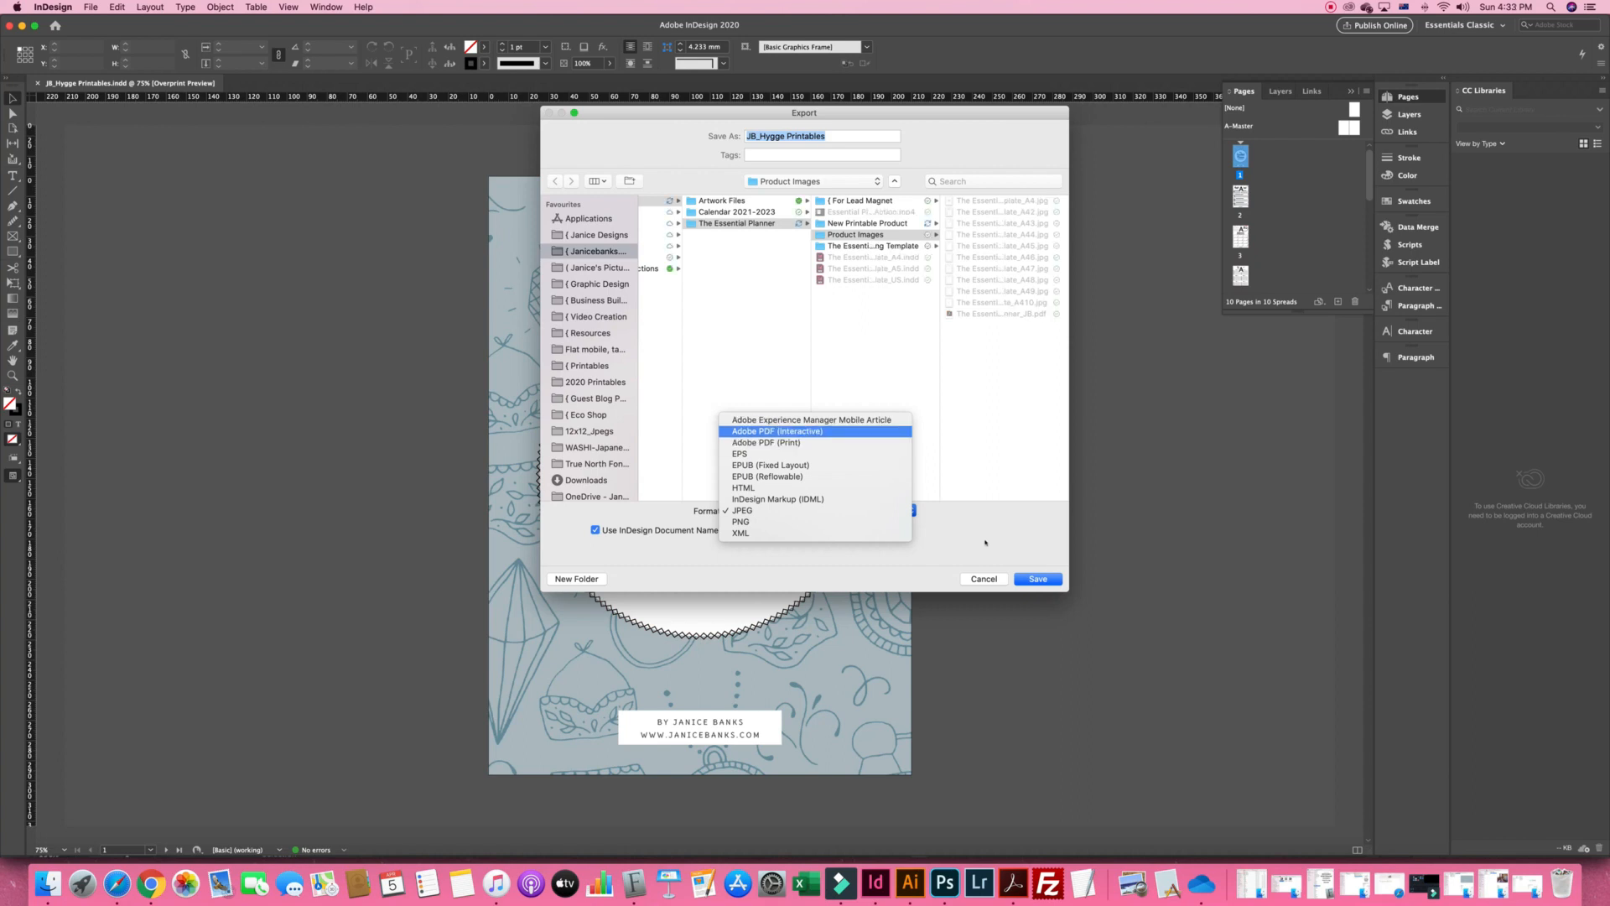
left_click(986, 542)
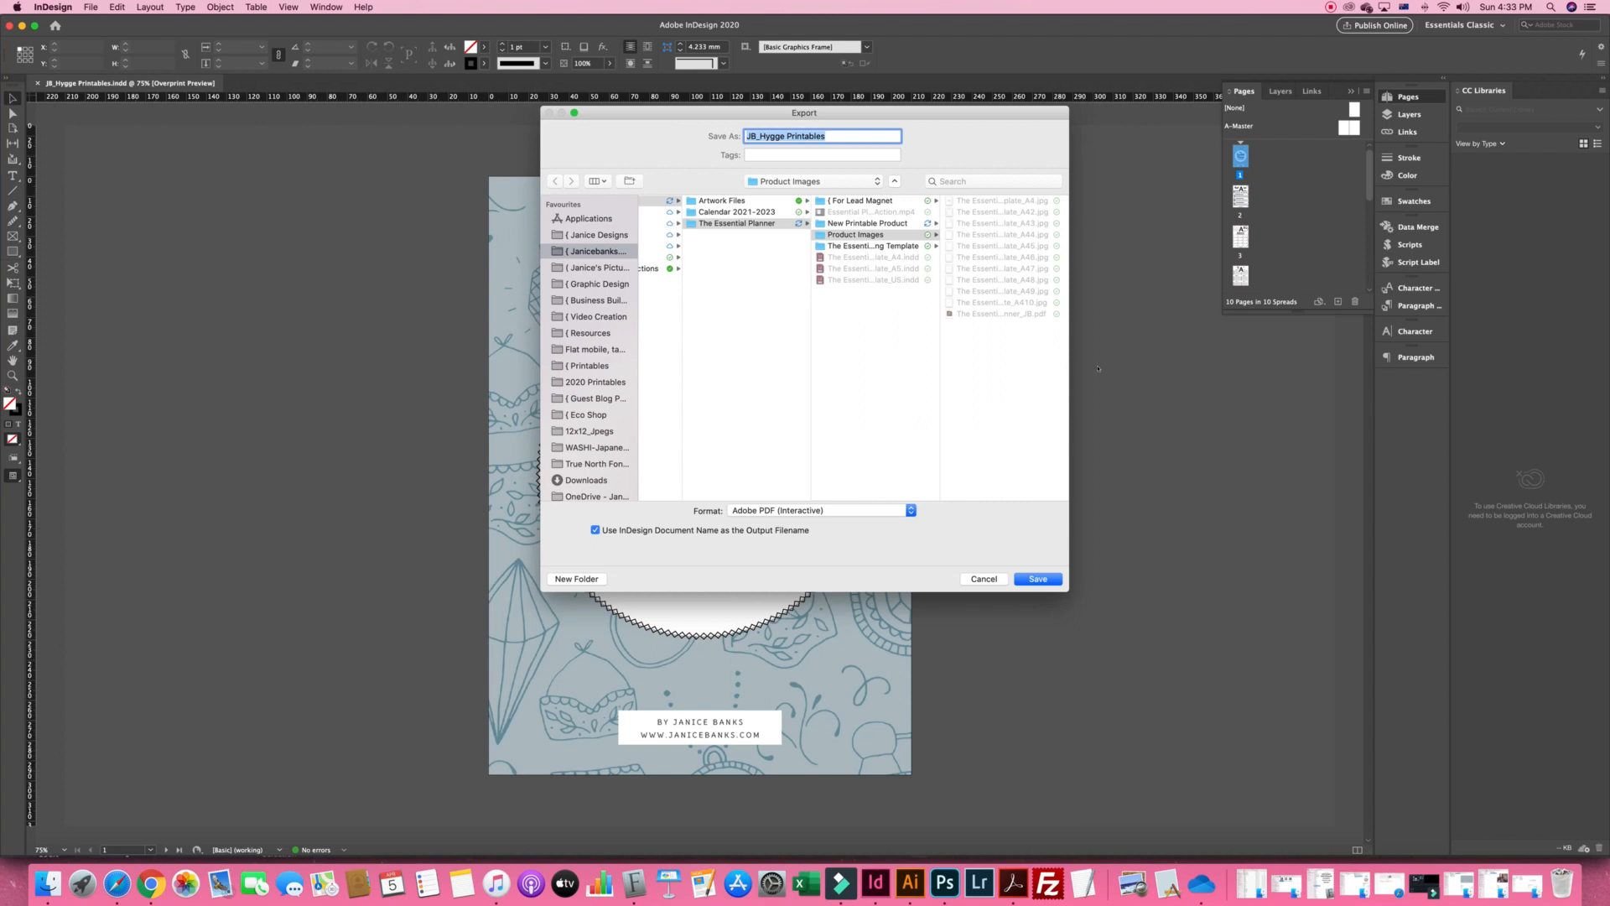
key("Up")
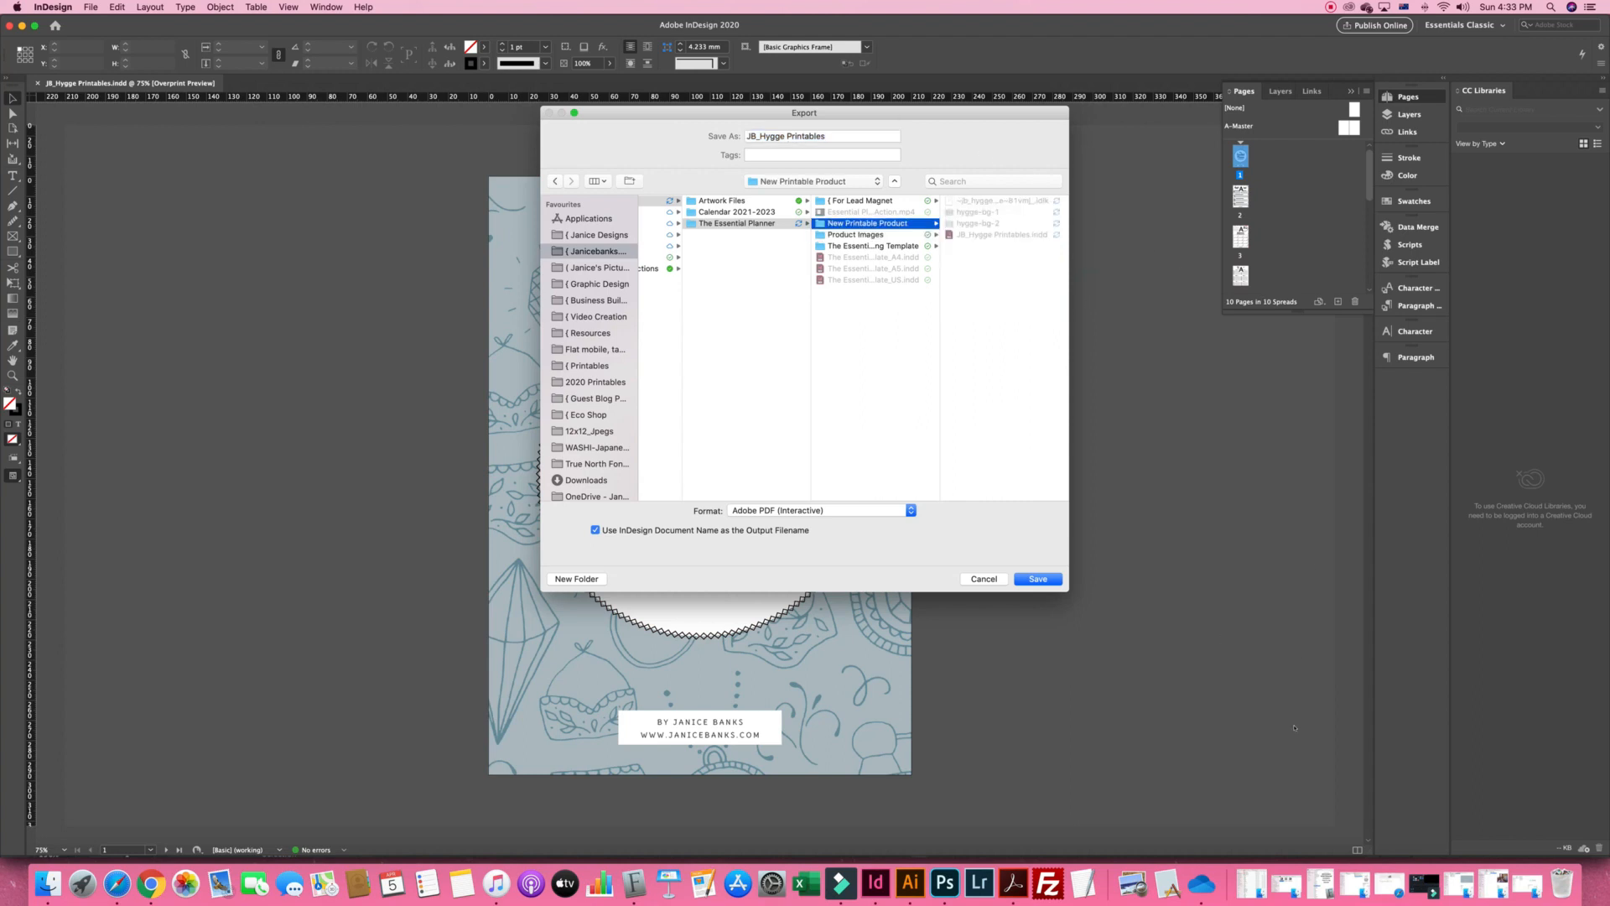
key("Return")
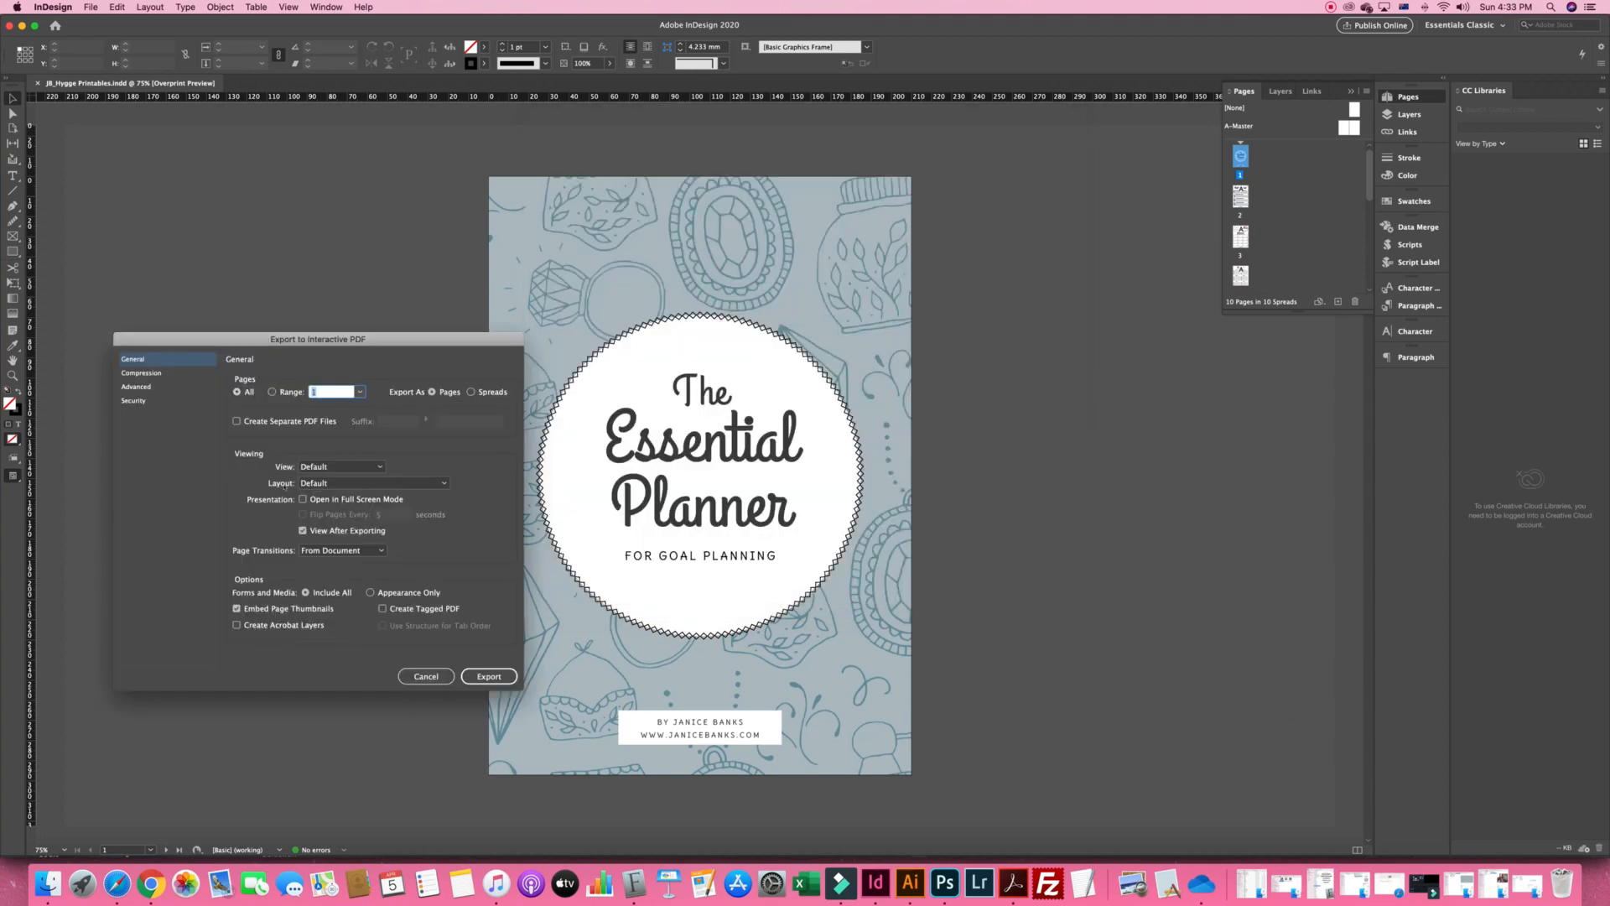
Check the interactive PDF's compression, security and general settings, and export all pages of the planner
left_click(142, 373)
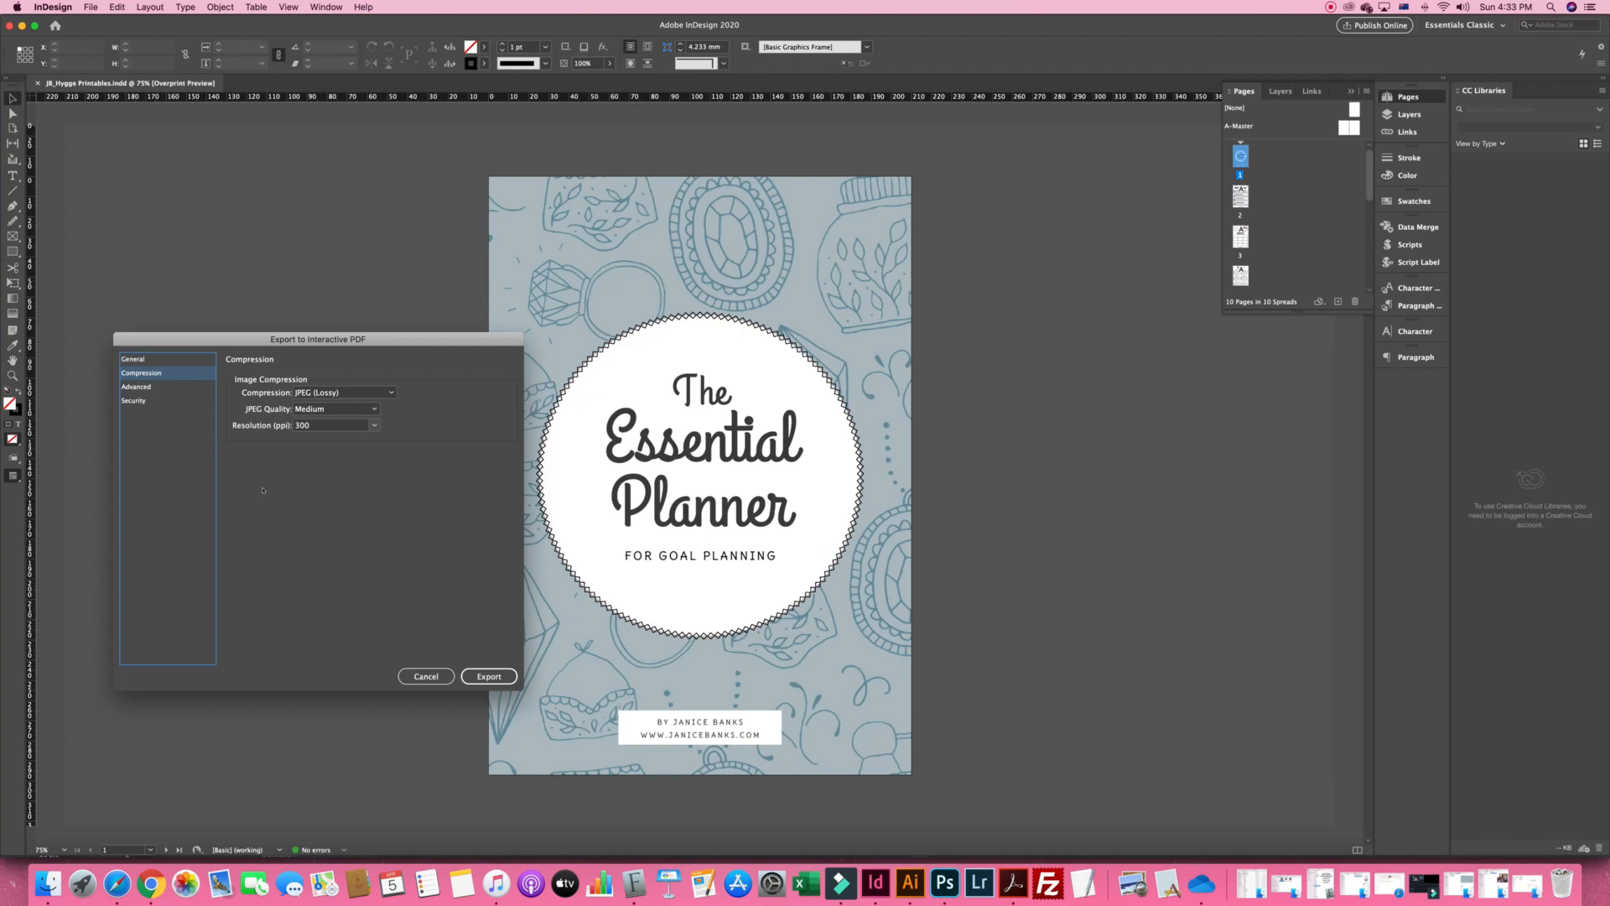
key("Down")
key("Down")
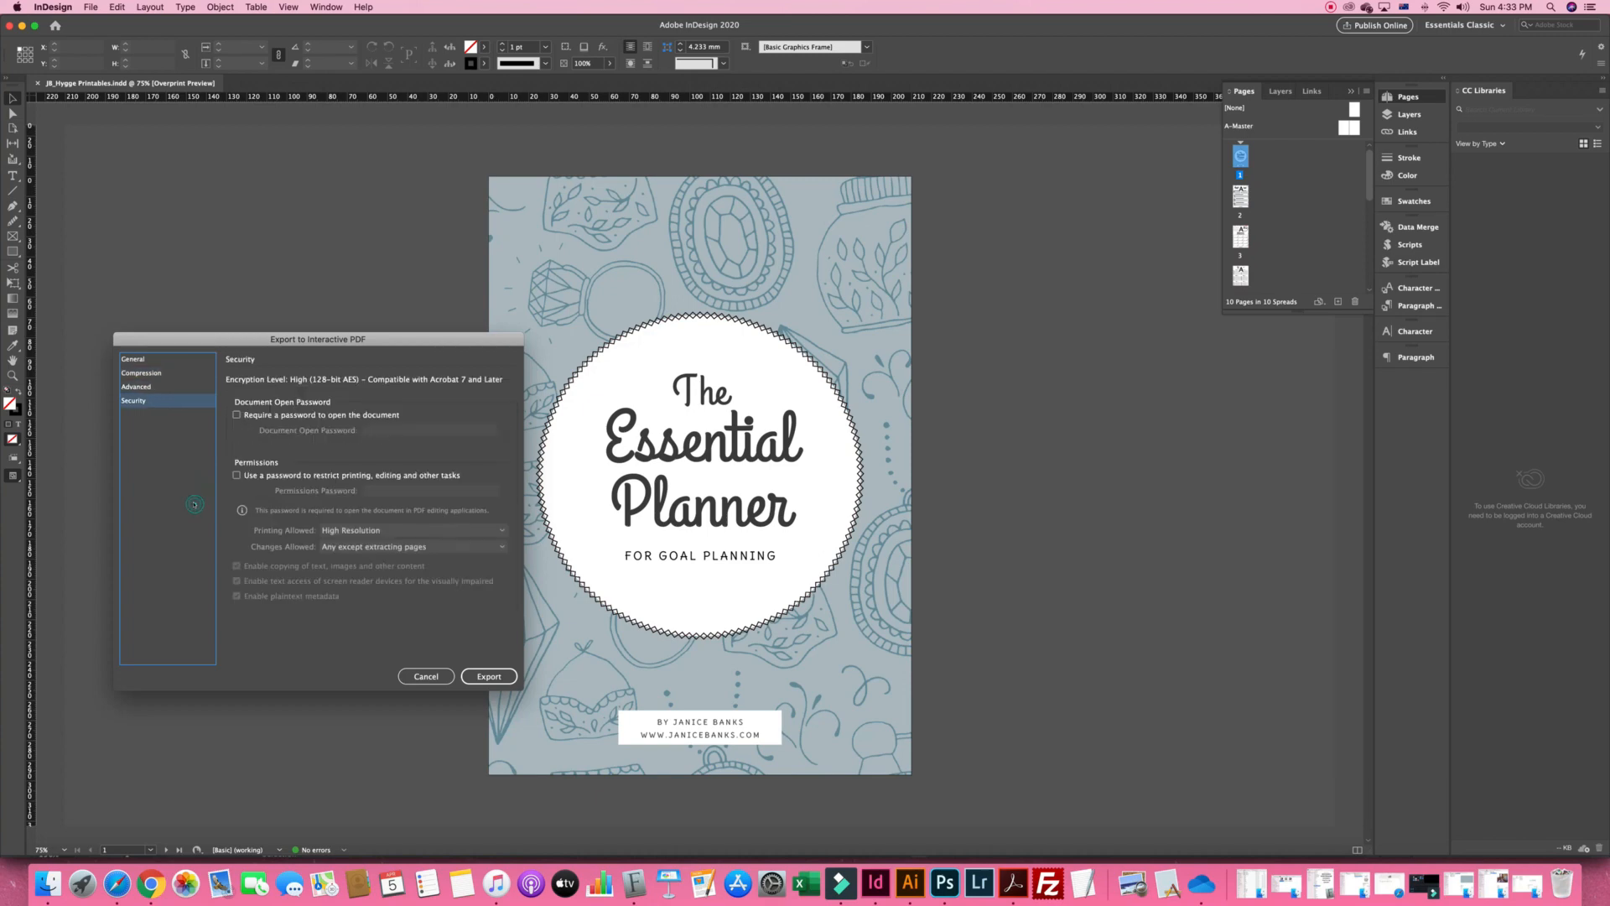
key("Up")
key("Up")
key("Up")
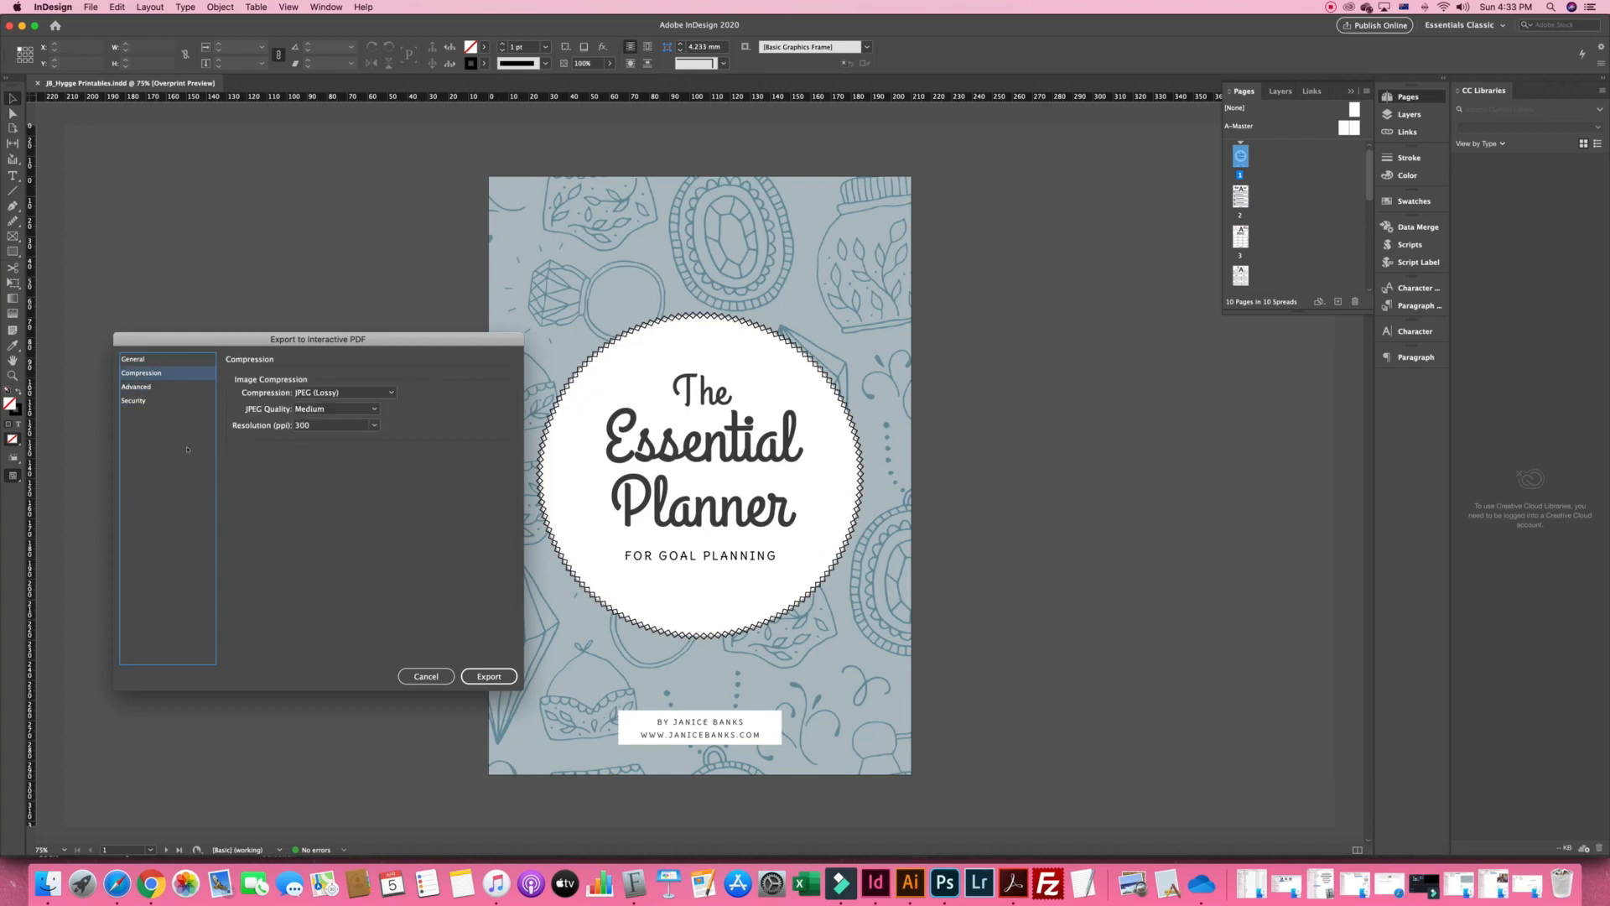
key("Return")
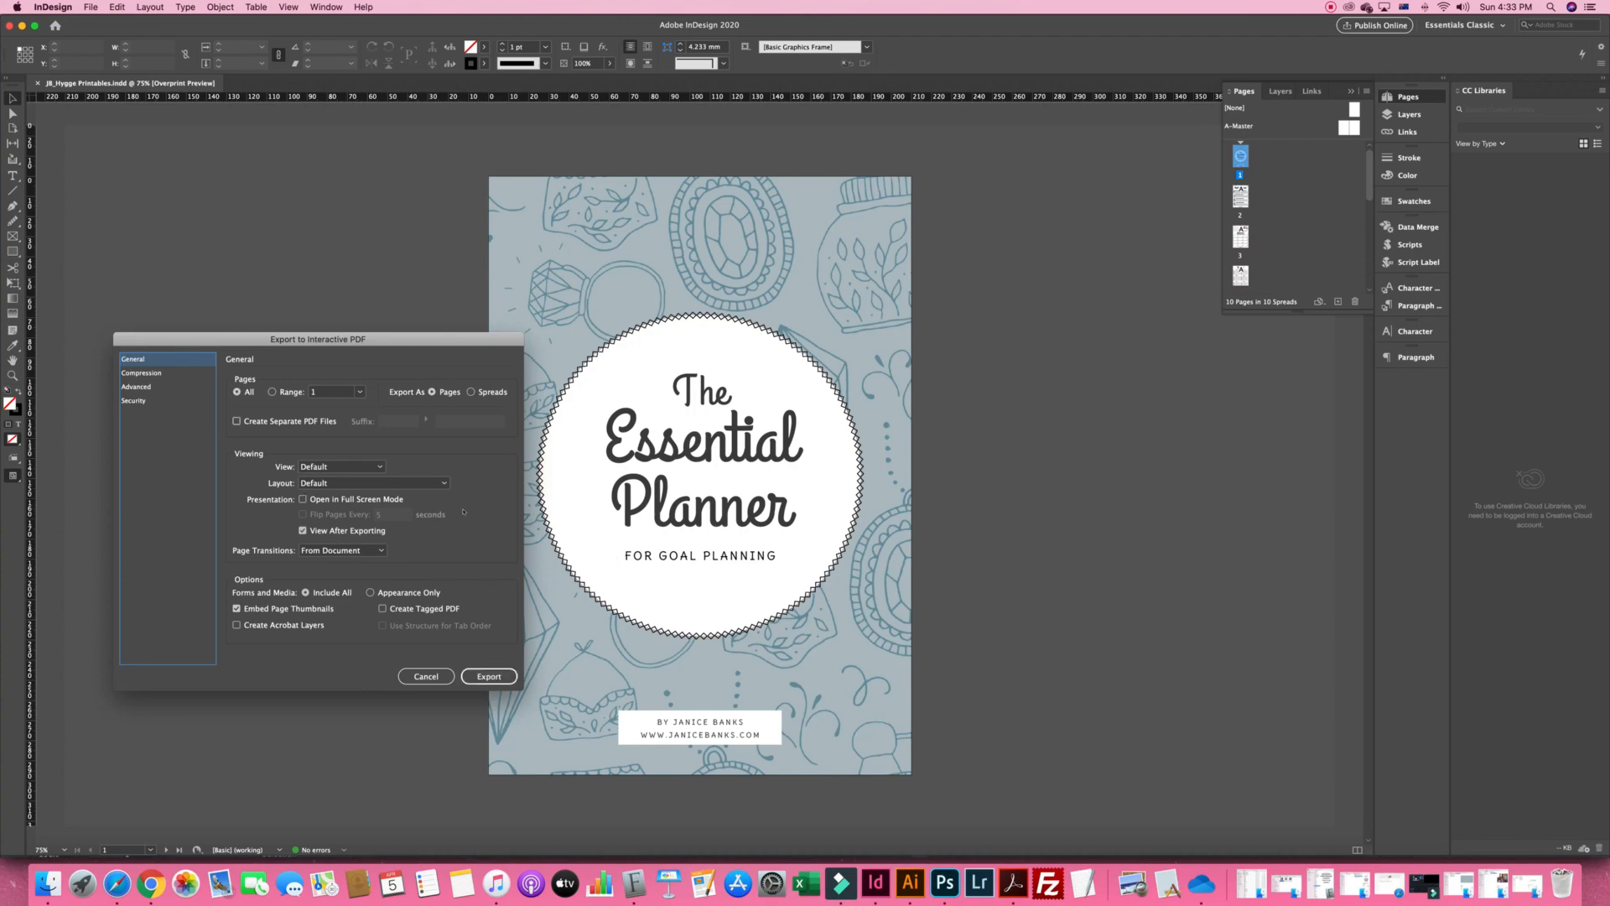
left_click(489, 676)
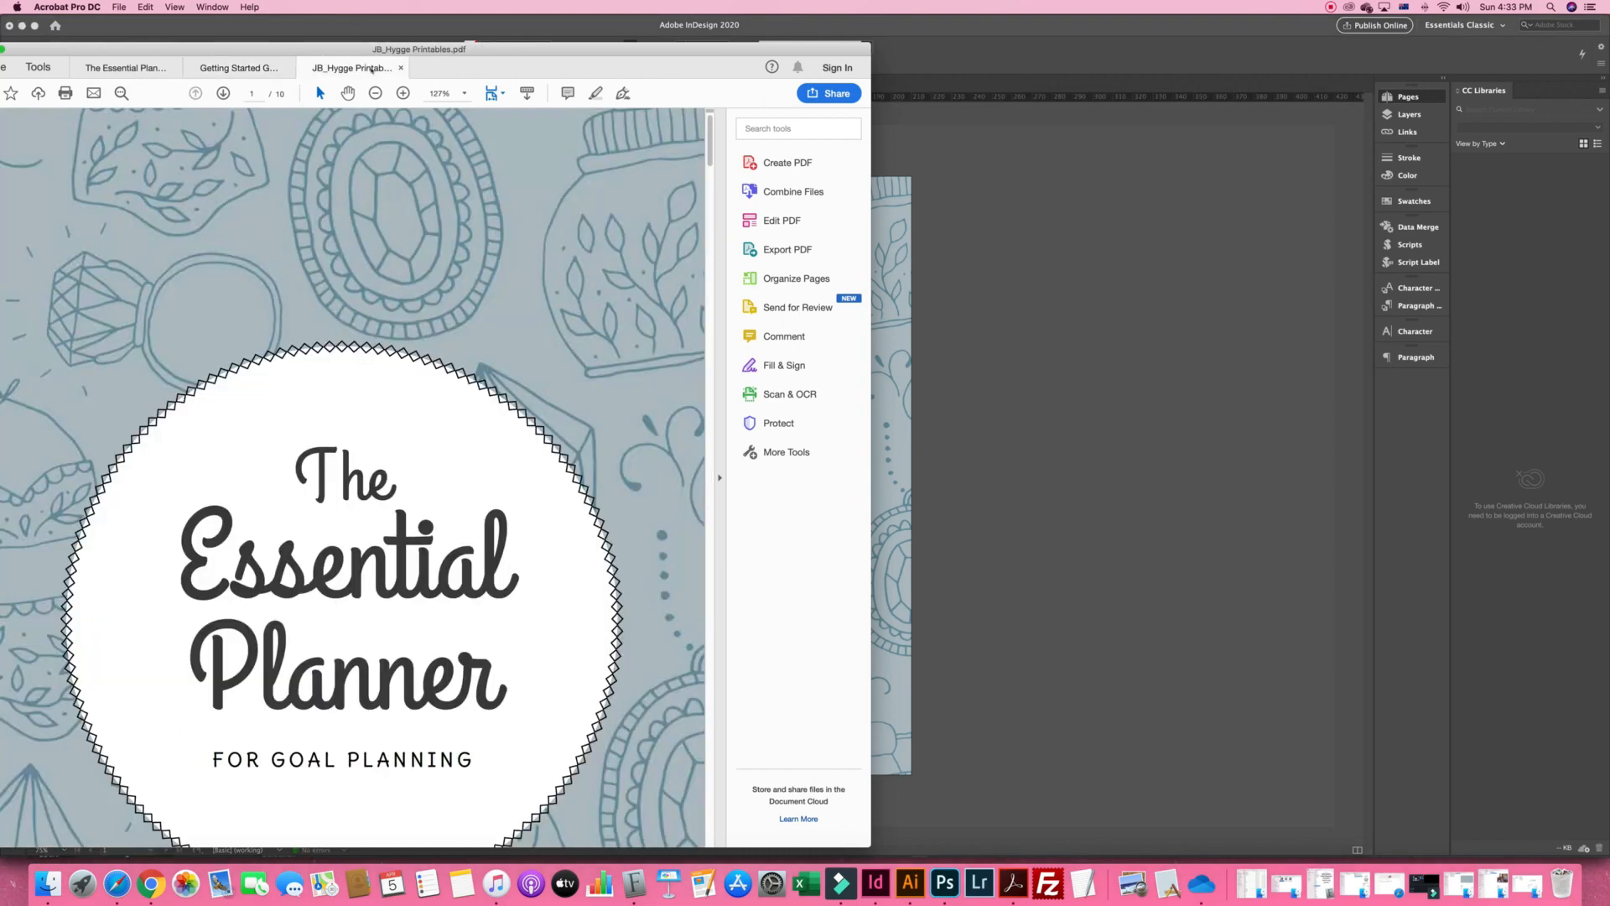
Show the exported PDF one full page at a time and check the pages from the cover to the Yearly Overview
left_click_drag(445, 50, 839, 51)
left_click(896, 95)
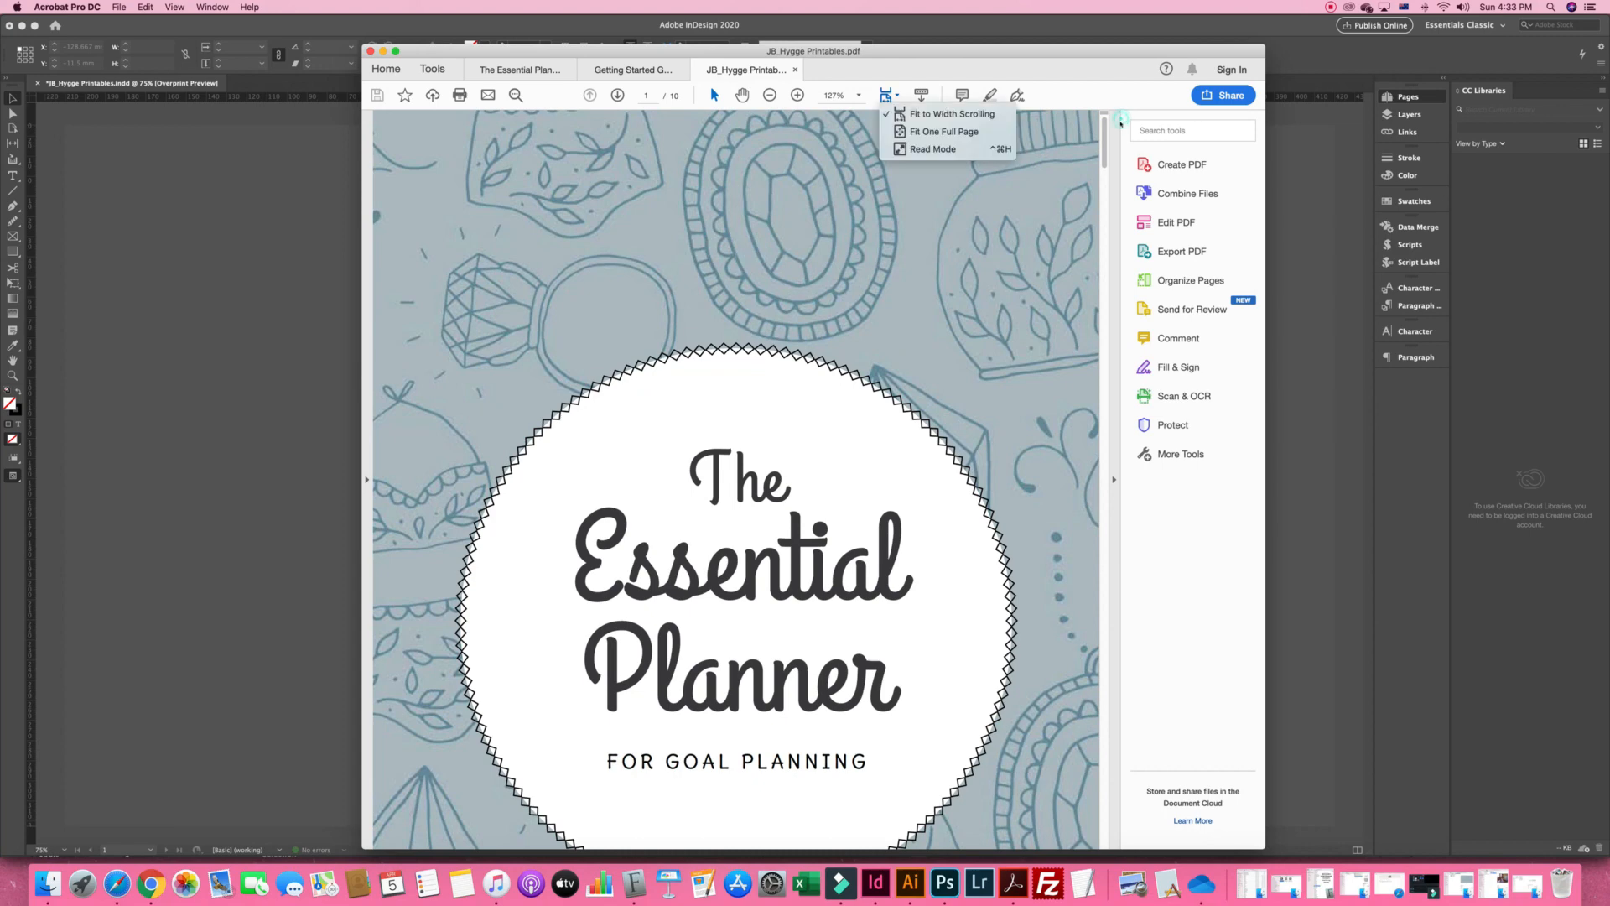
left_click(948, 148)
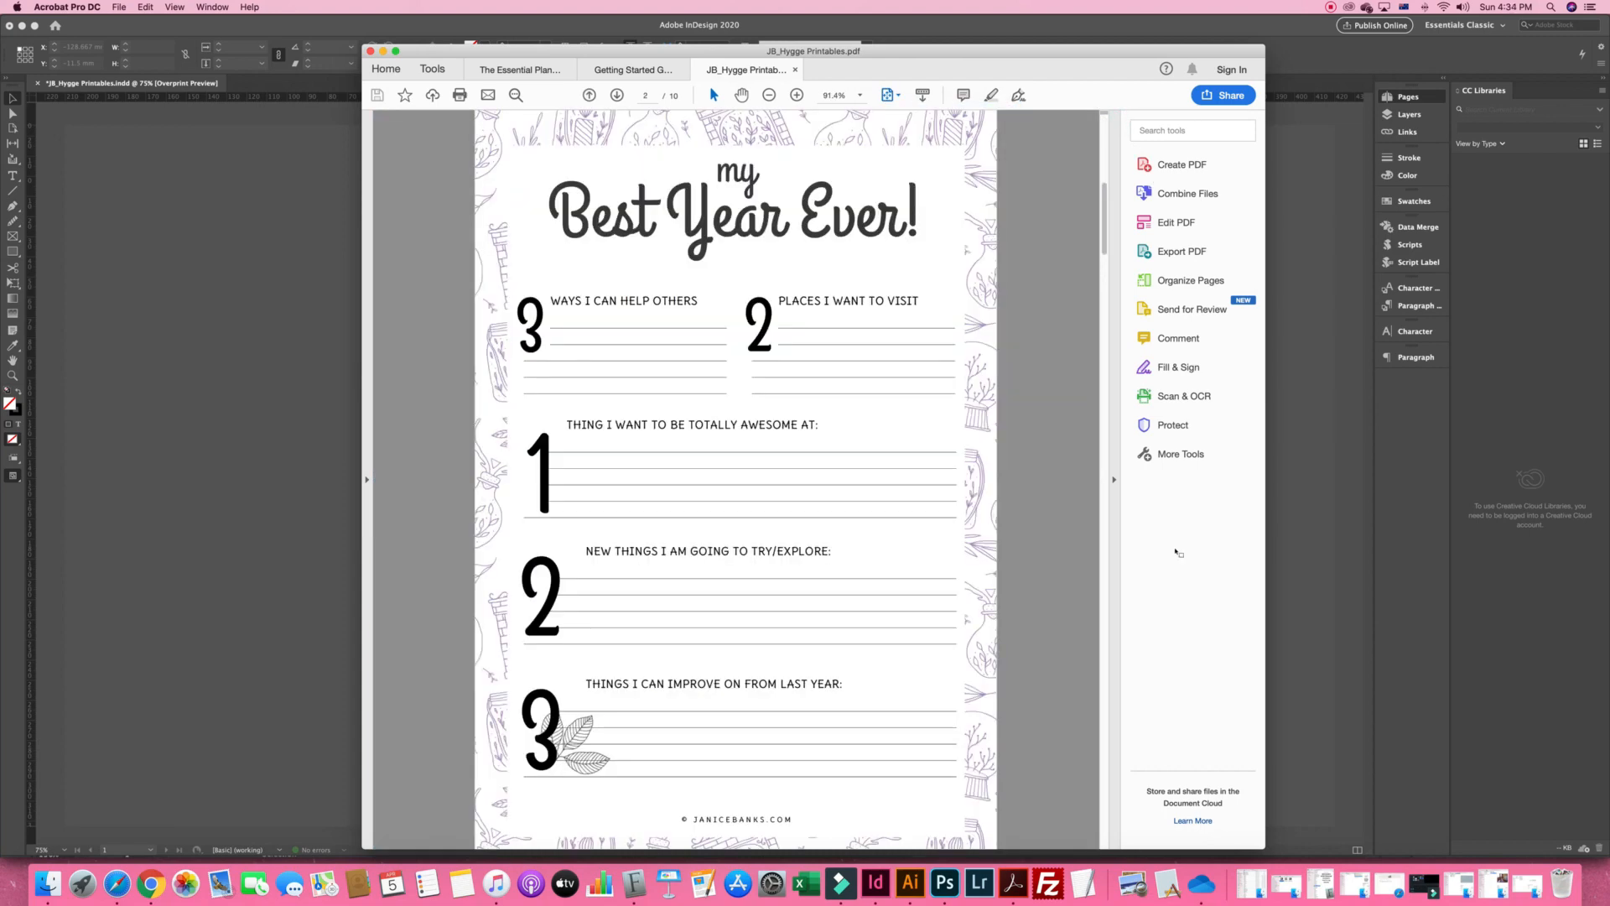
key("Page_Up")
key("Page_Down")
key("Page_Down")
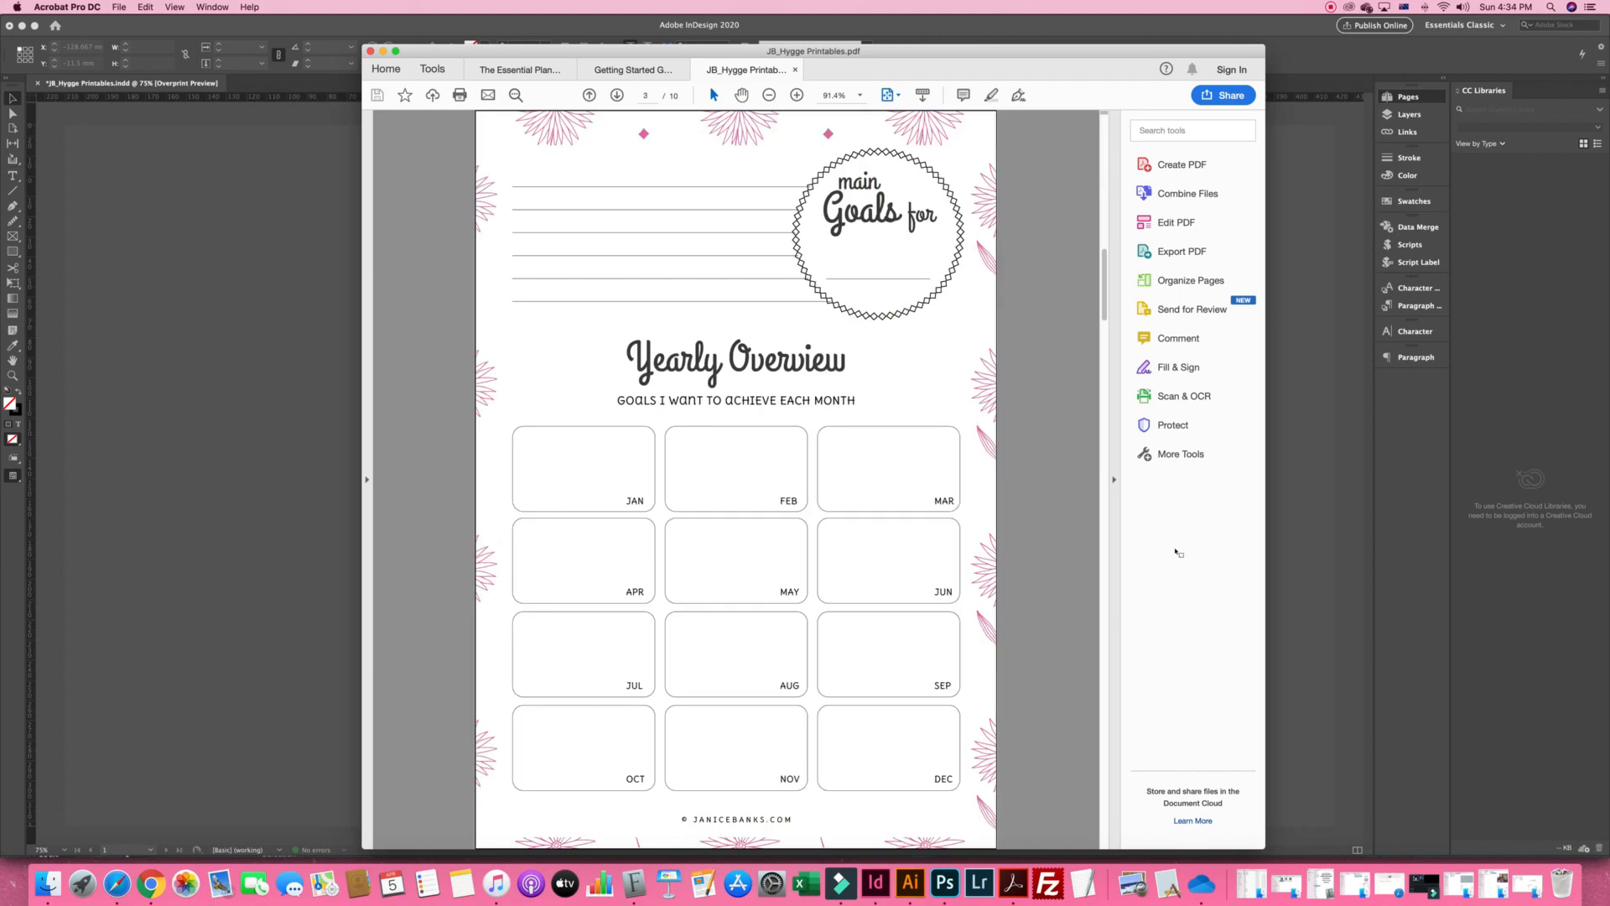
key("Page_Up")
key("Page_Up")
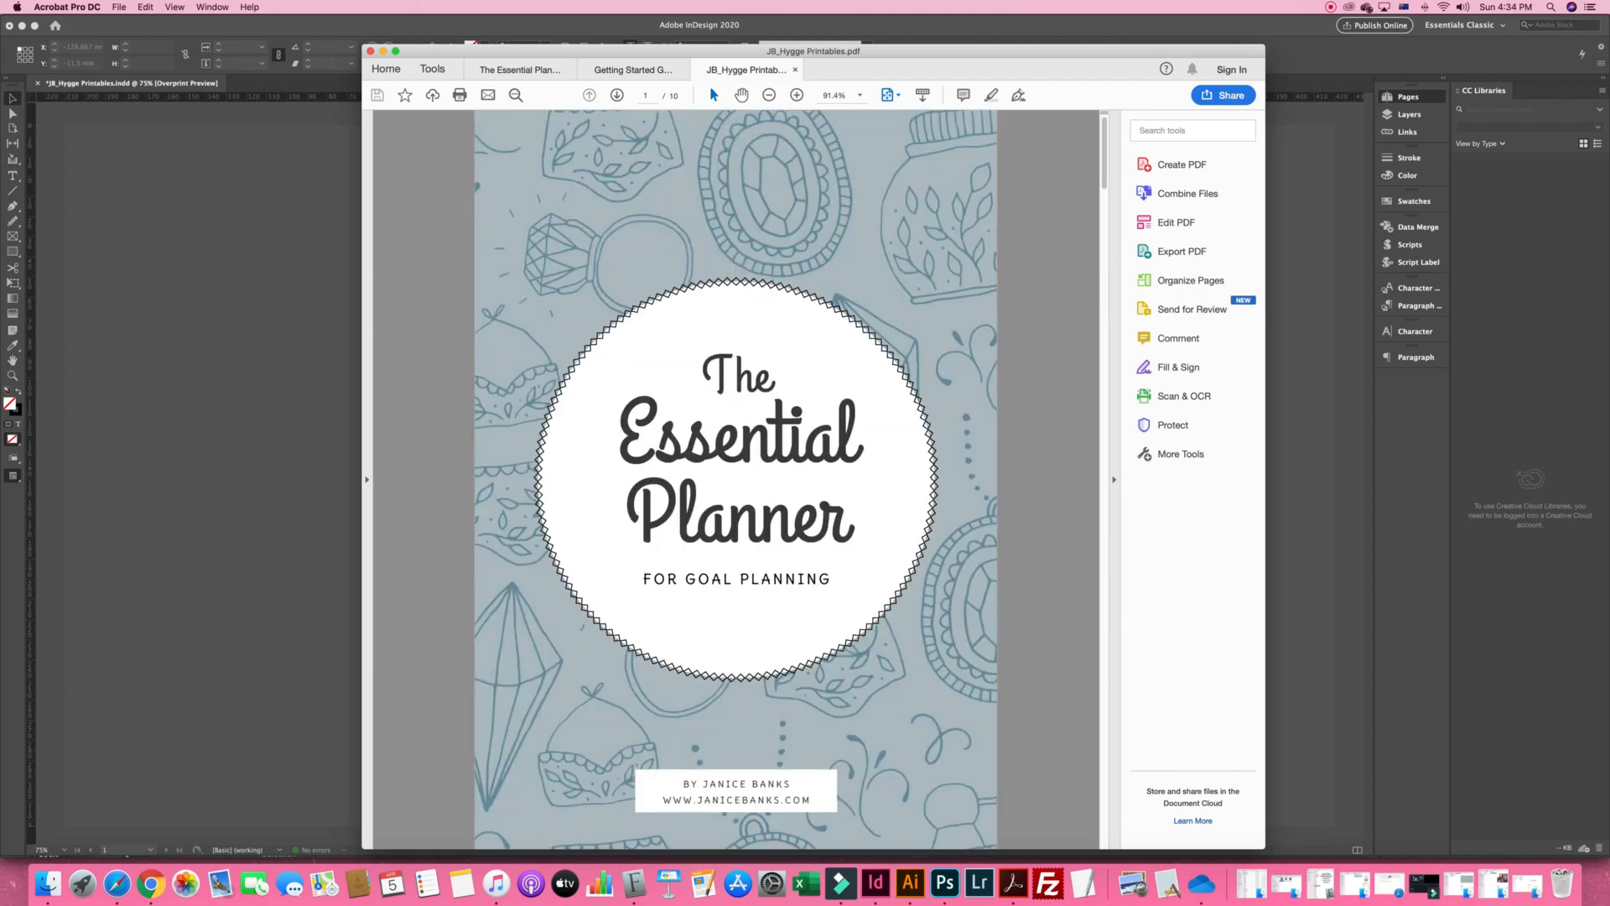
Switch to Chrome to check the author's website address that the cover links to, and return to the PDF in Acrobat
key("super+Tab")
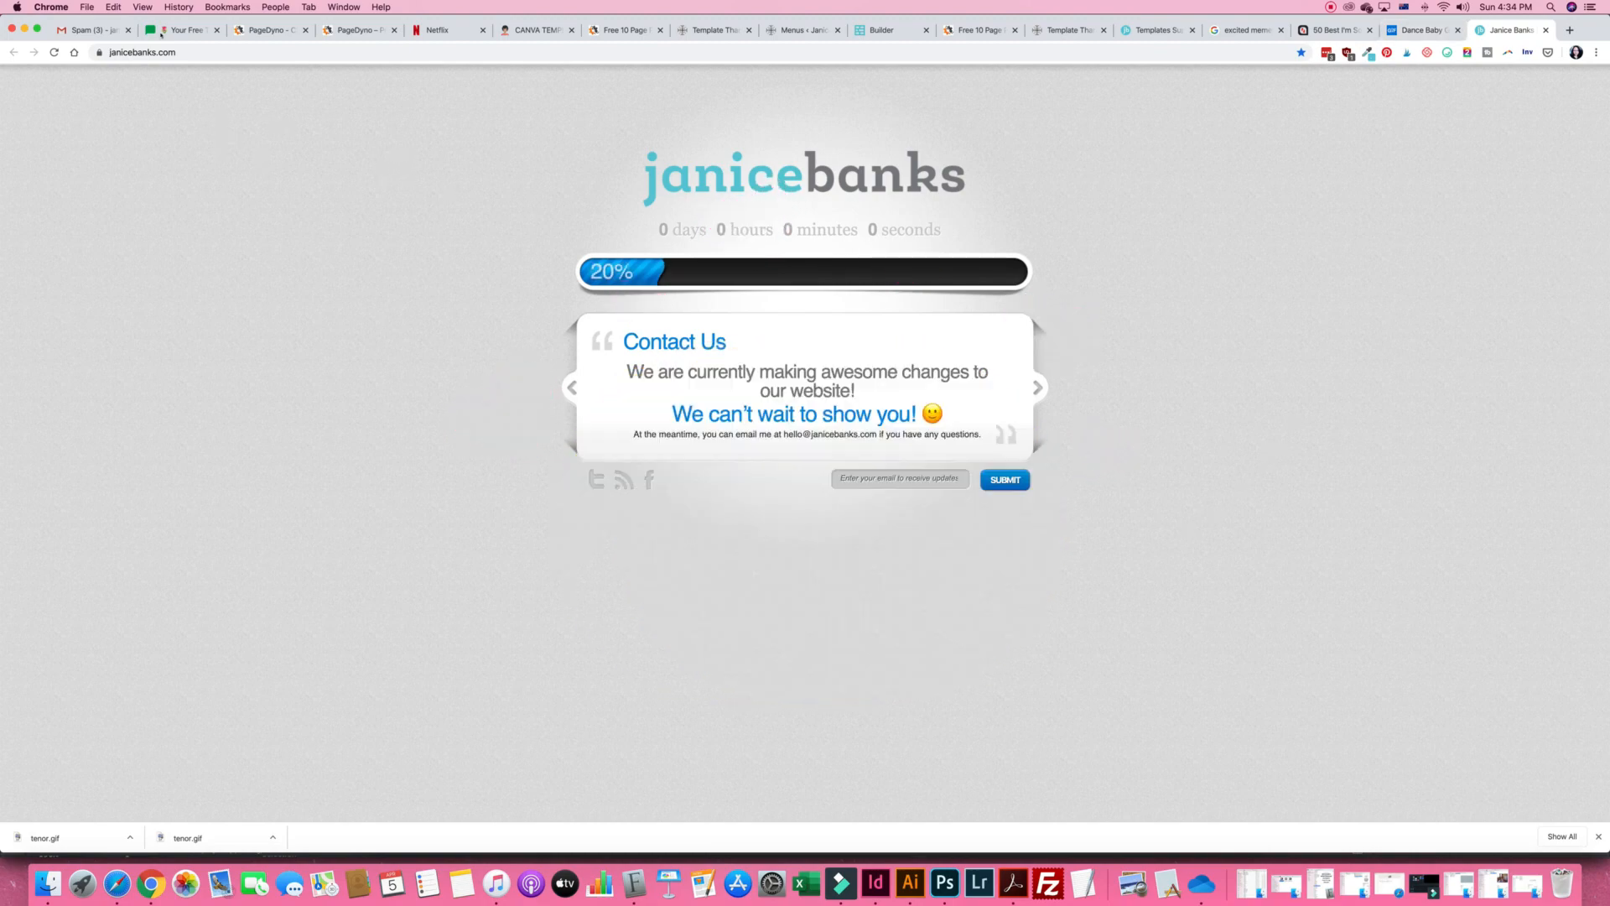
left_click(237, 60)
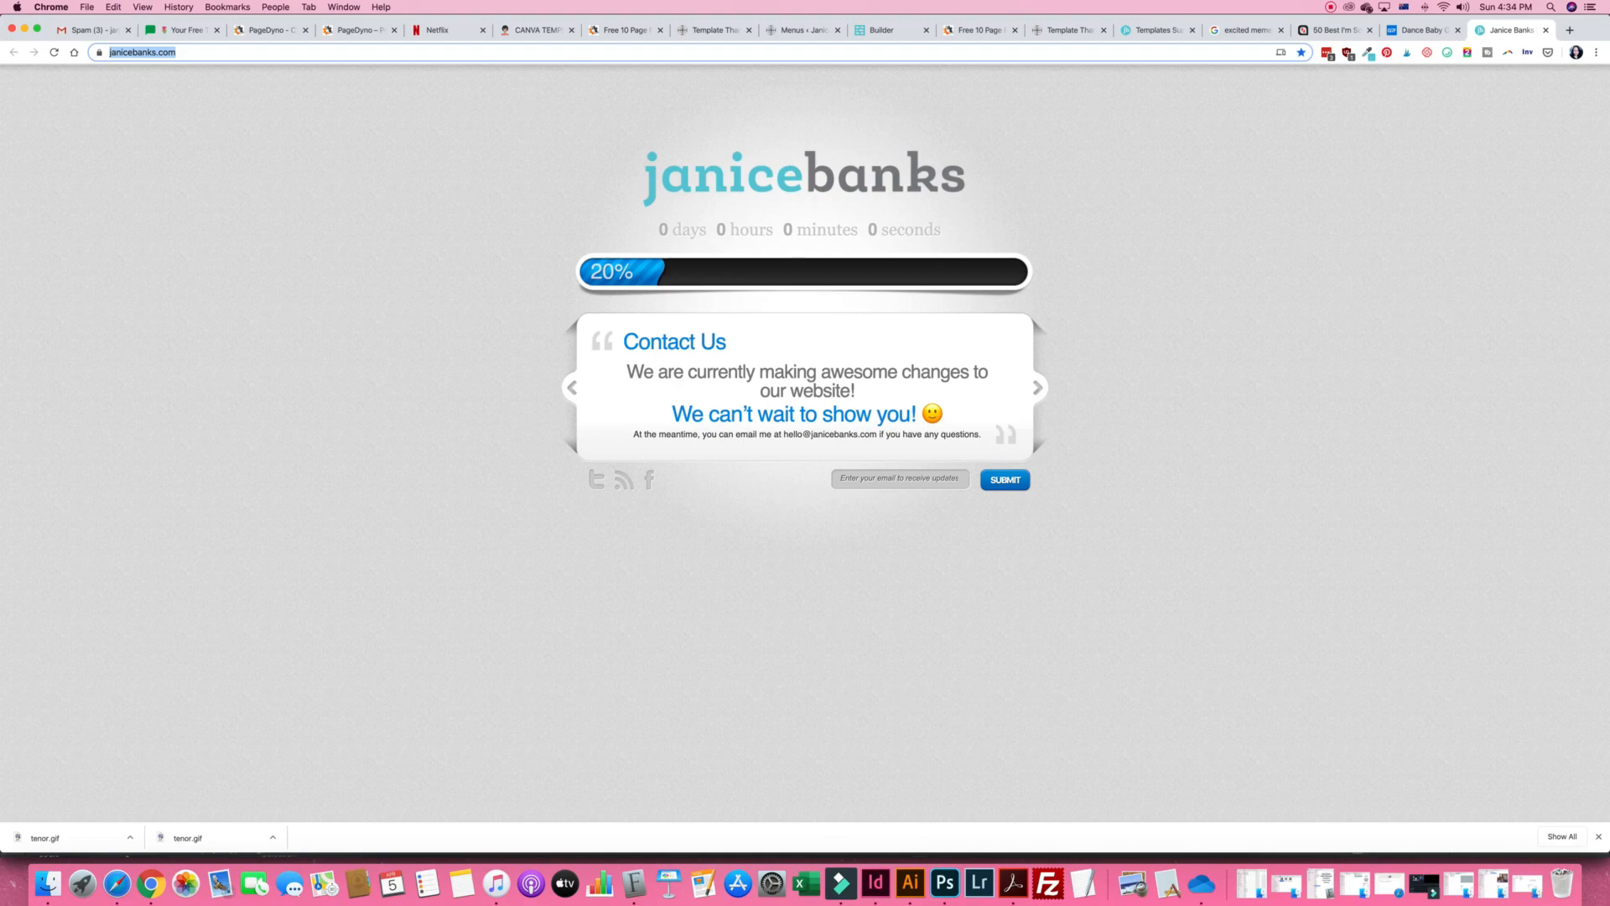
left_click(841, 883)
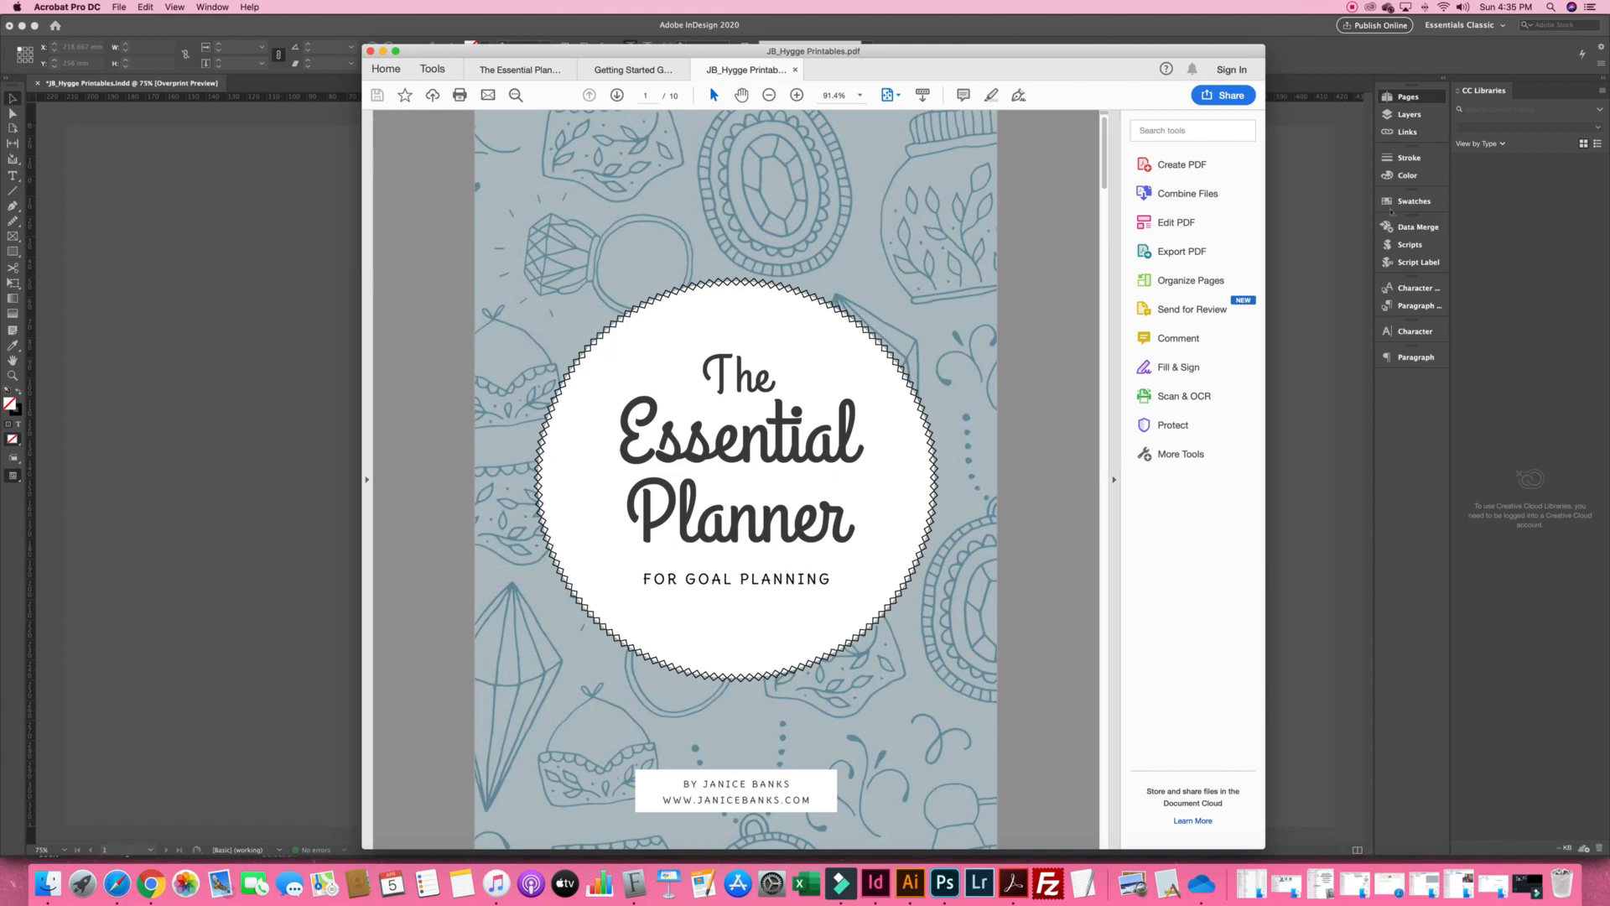
Check the website link in the footer of the PDF's My Best Year Ever page and return to the cover
left_click_drag(1105, 171, 1105, 237)
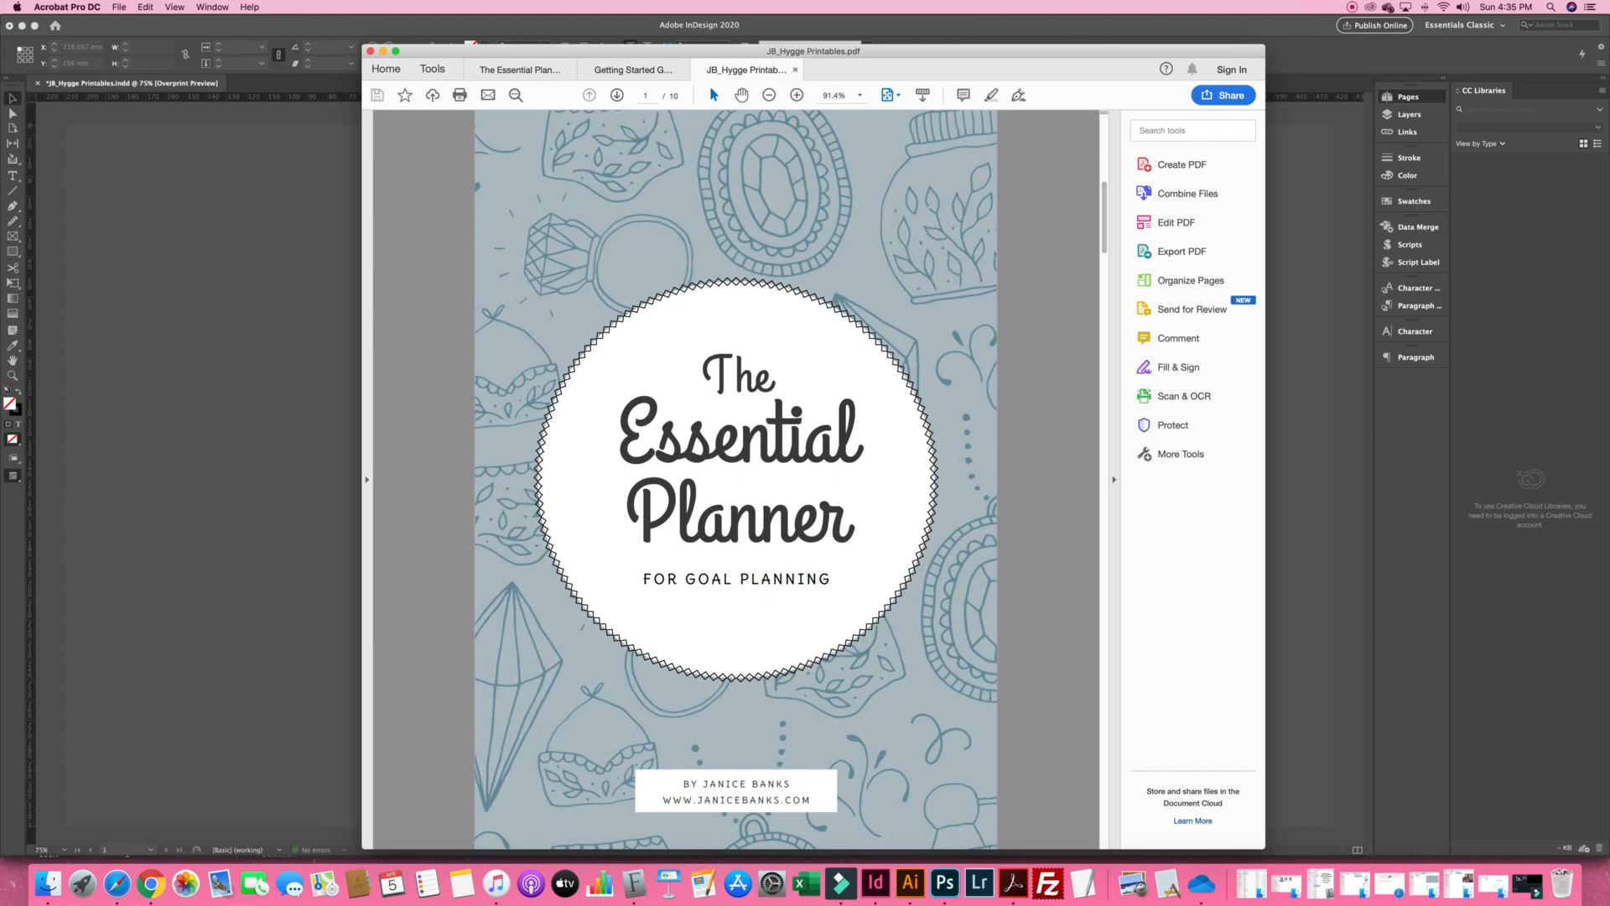
key("Right")
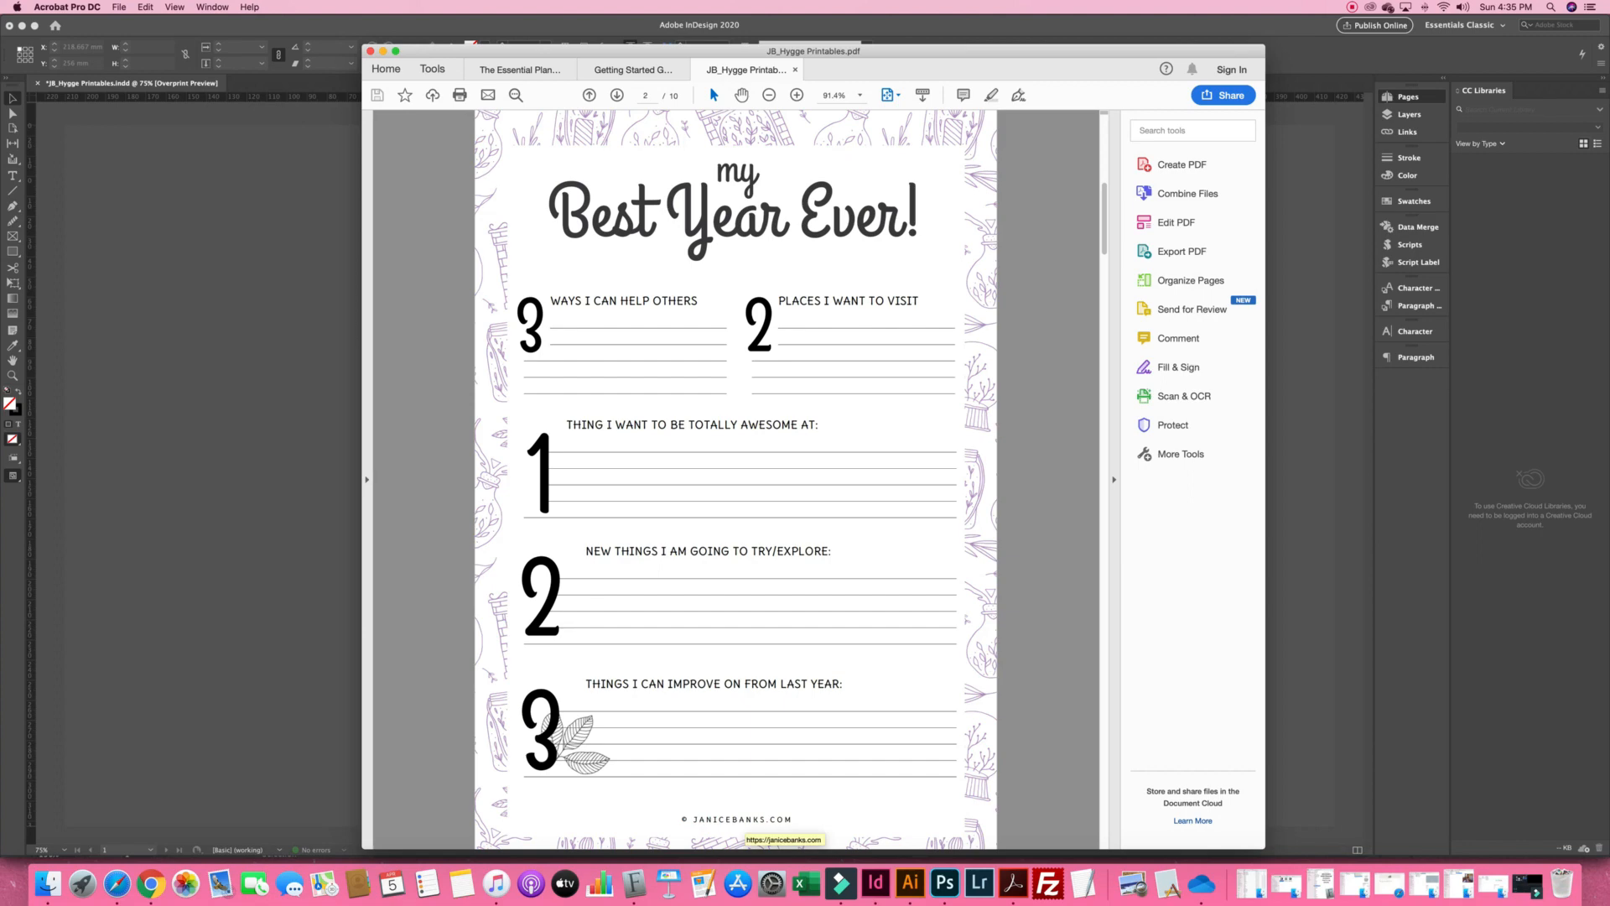
key("Left")
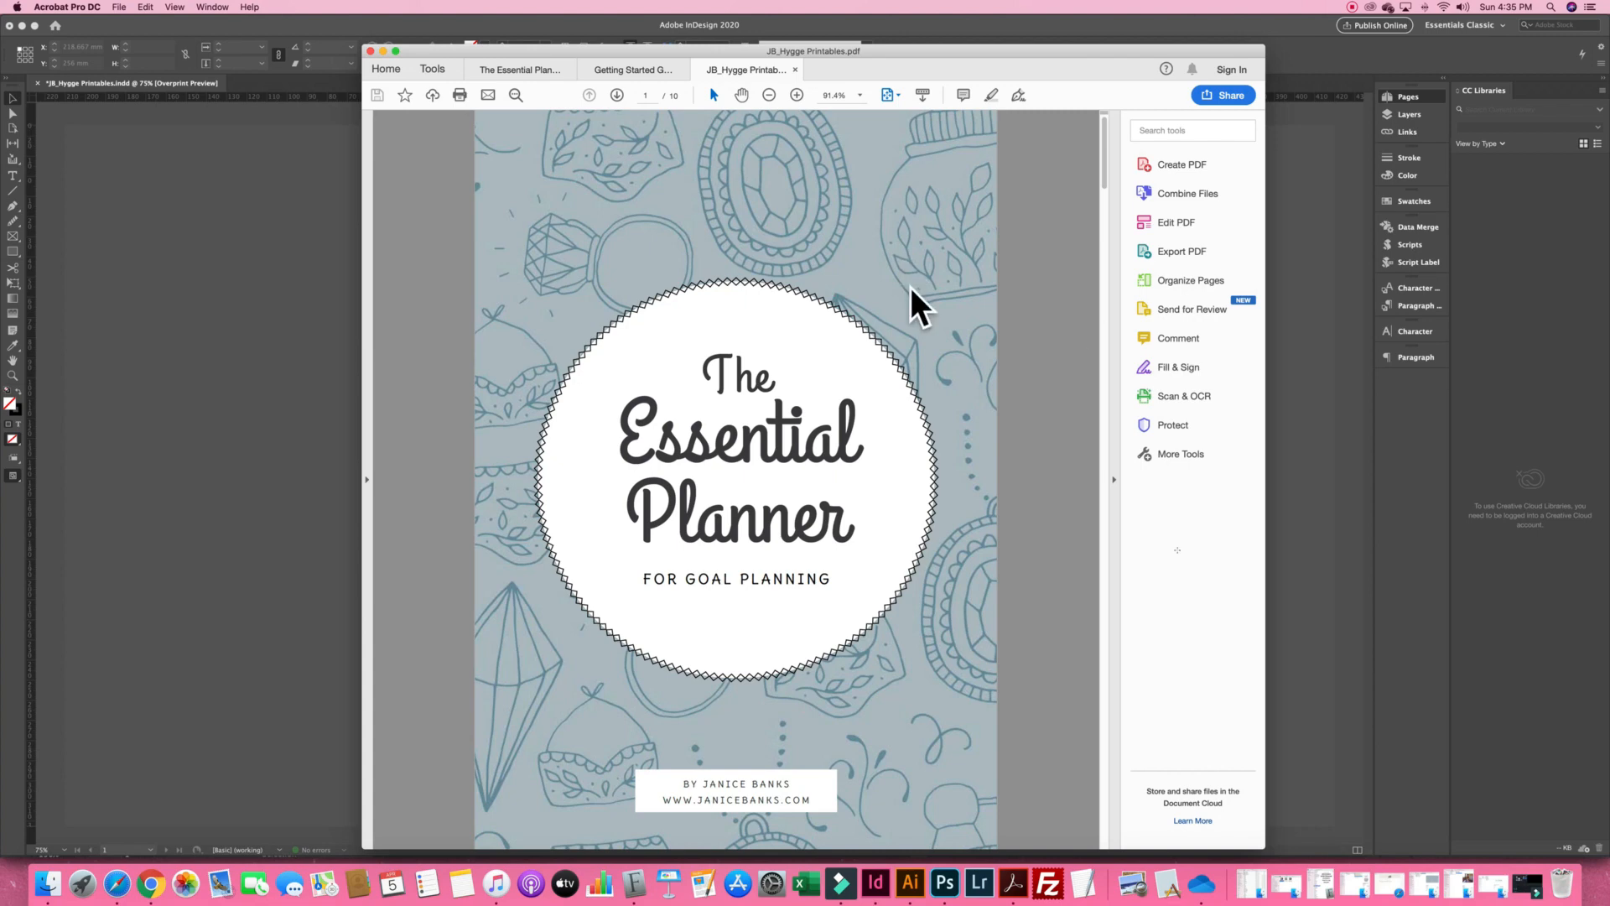
Review the PDF's Yearly Overview, Weekly Overview and Daily Planner pages one after another
key("Right")
key("Right")
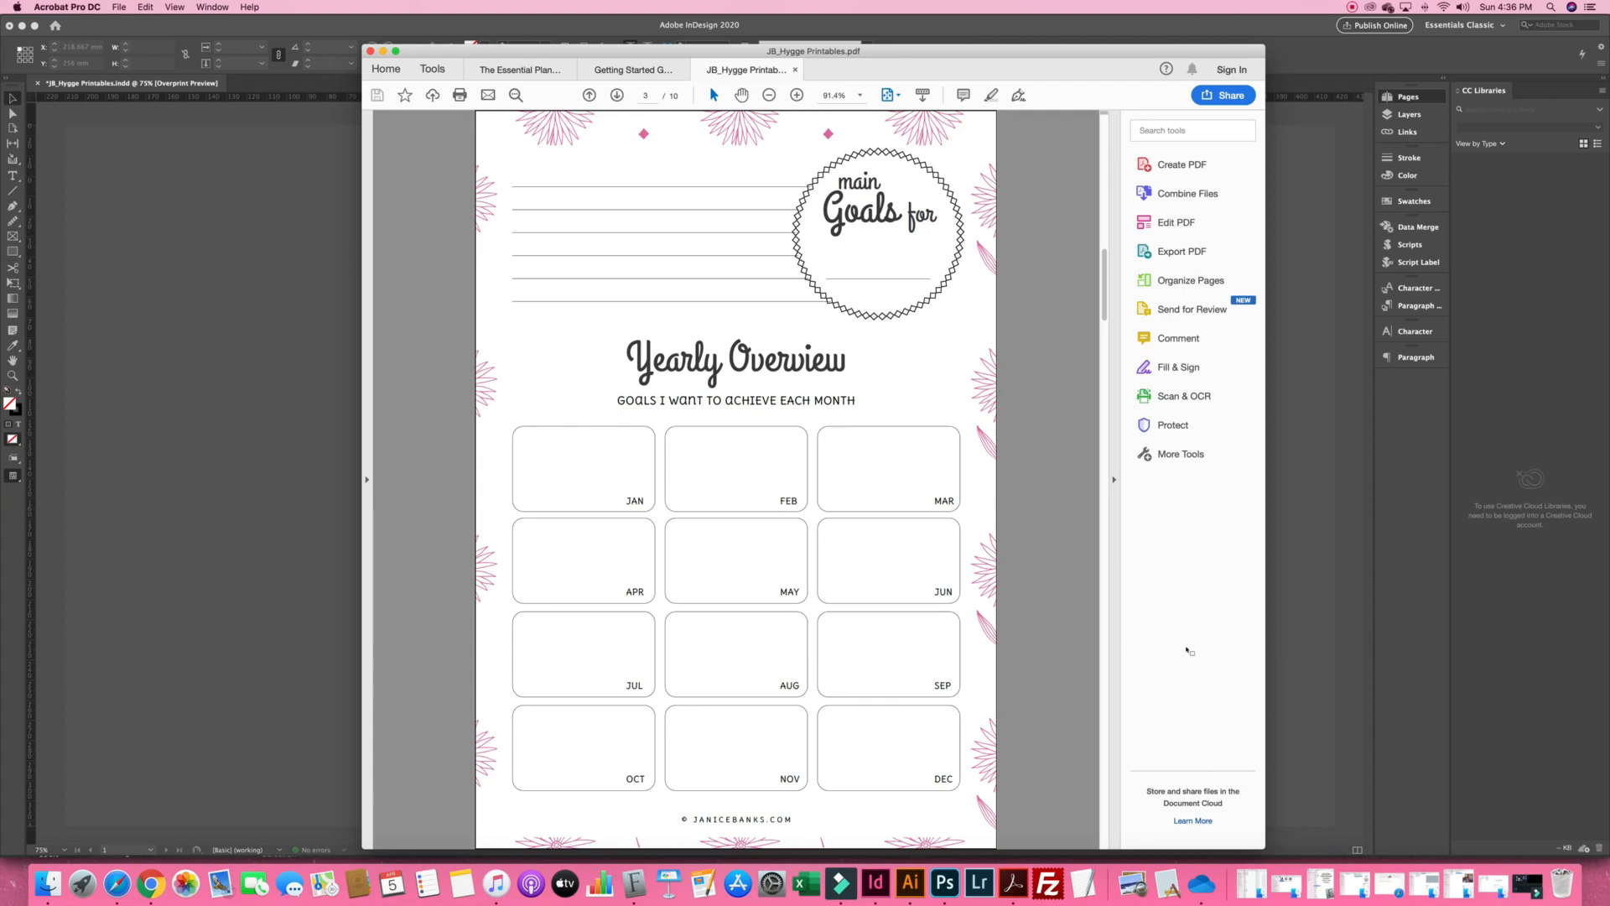
key("Right")
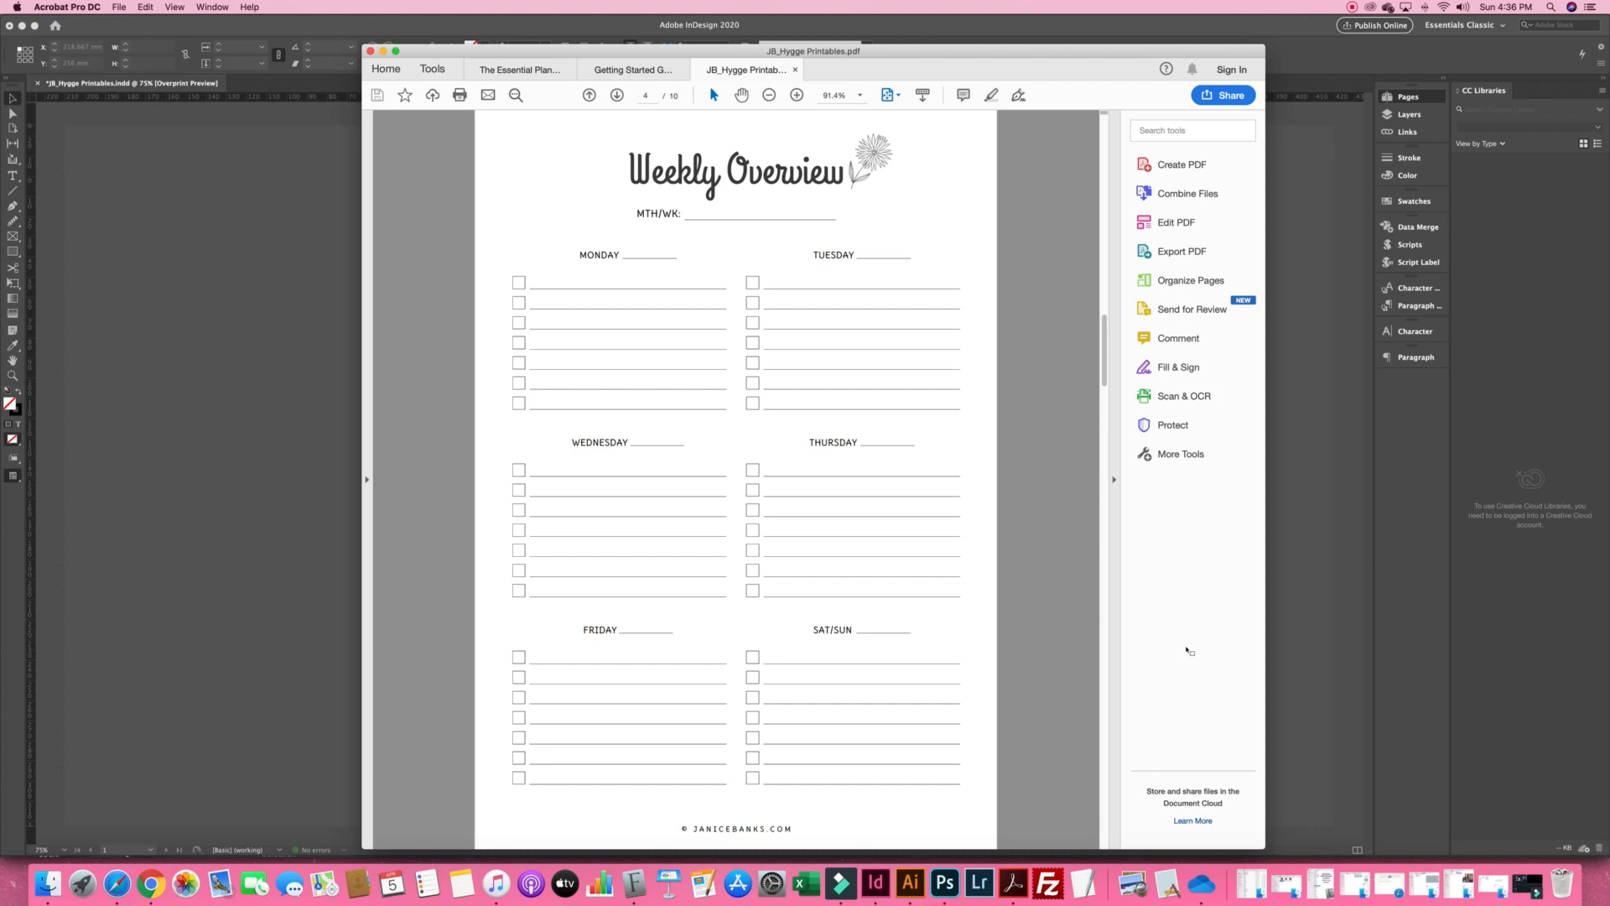
key("Right")
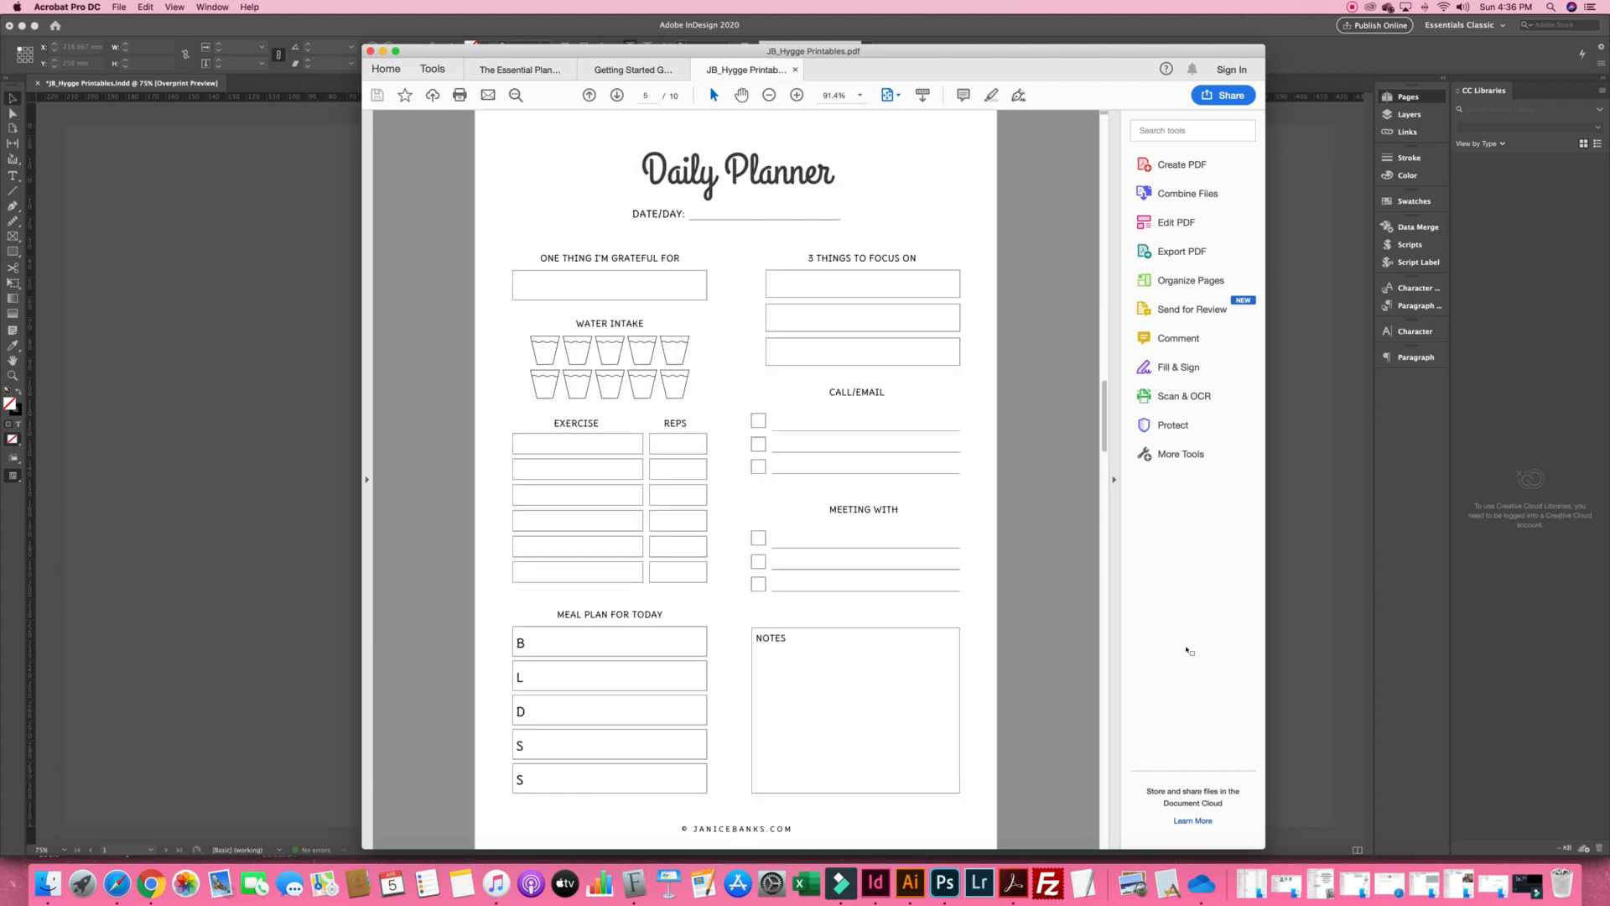
key("Left")
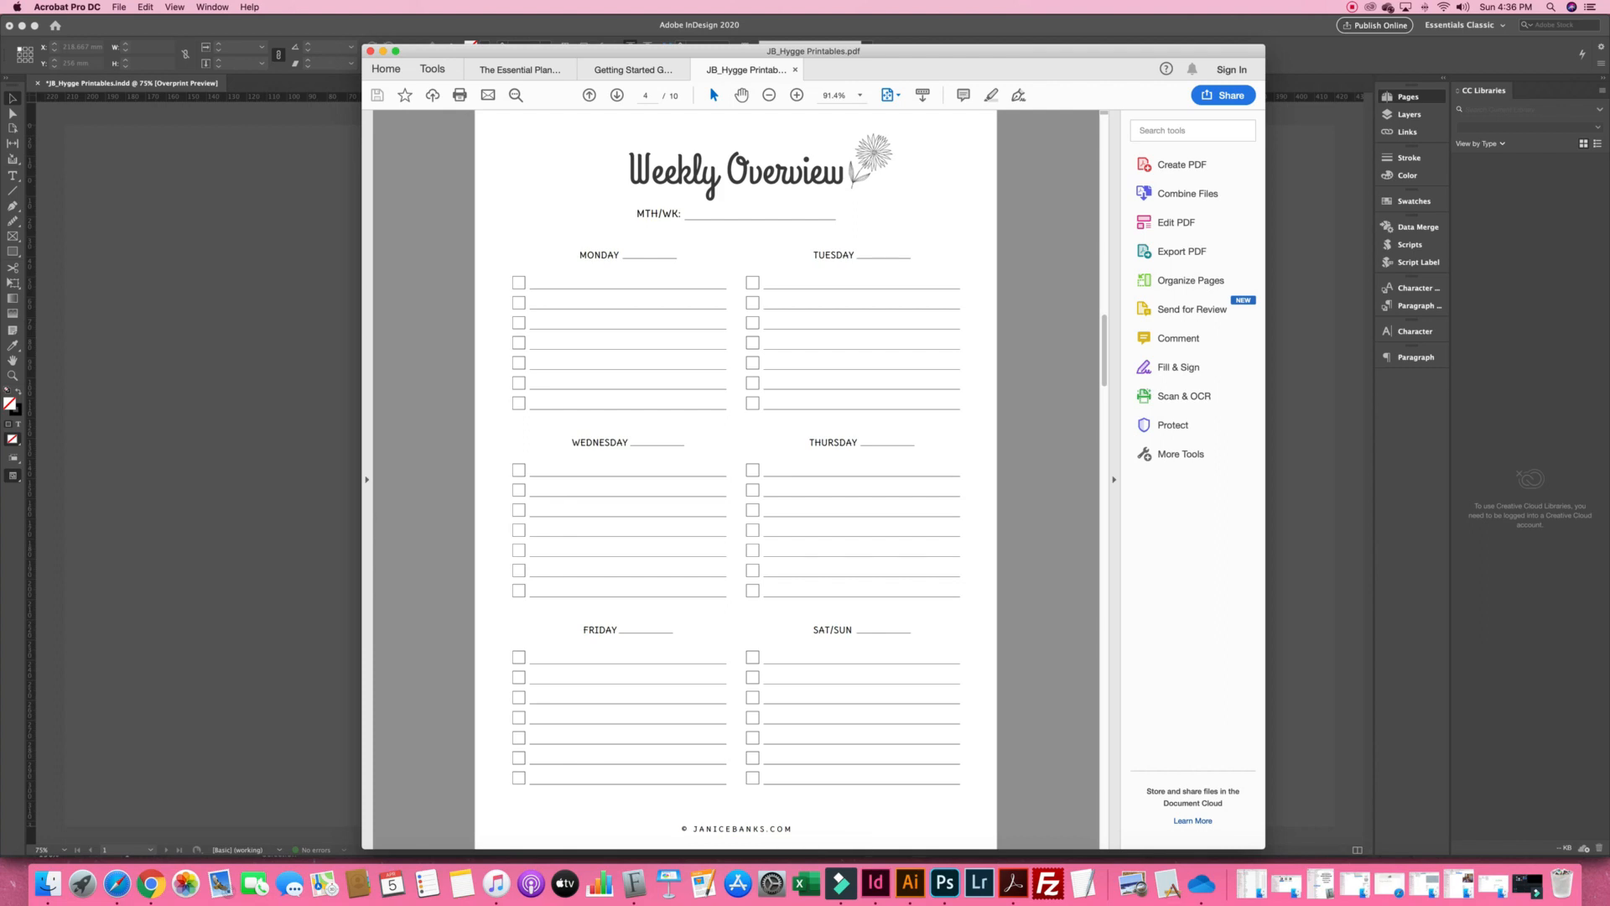
key("Right")
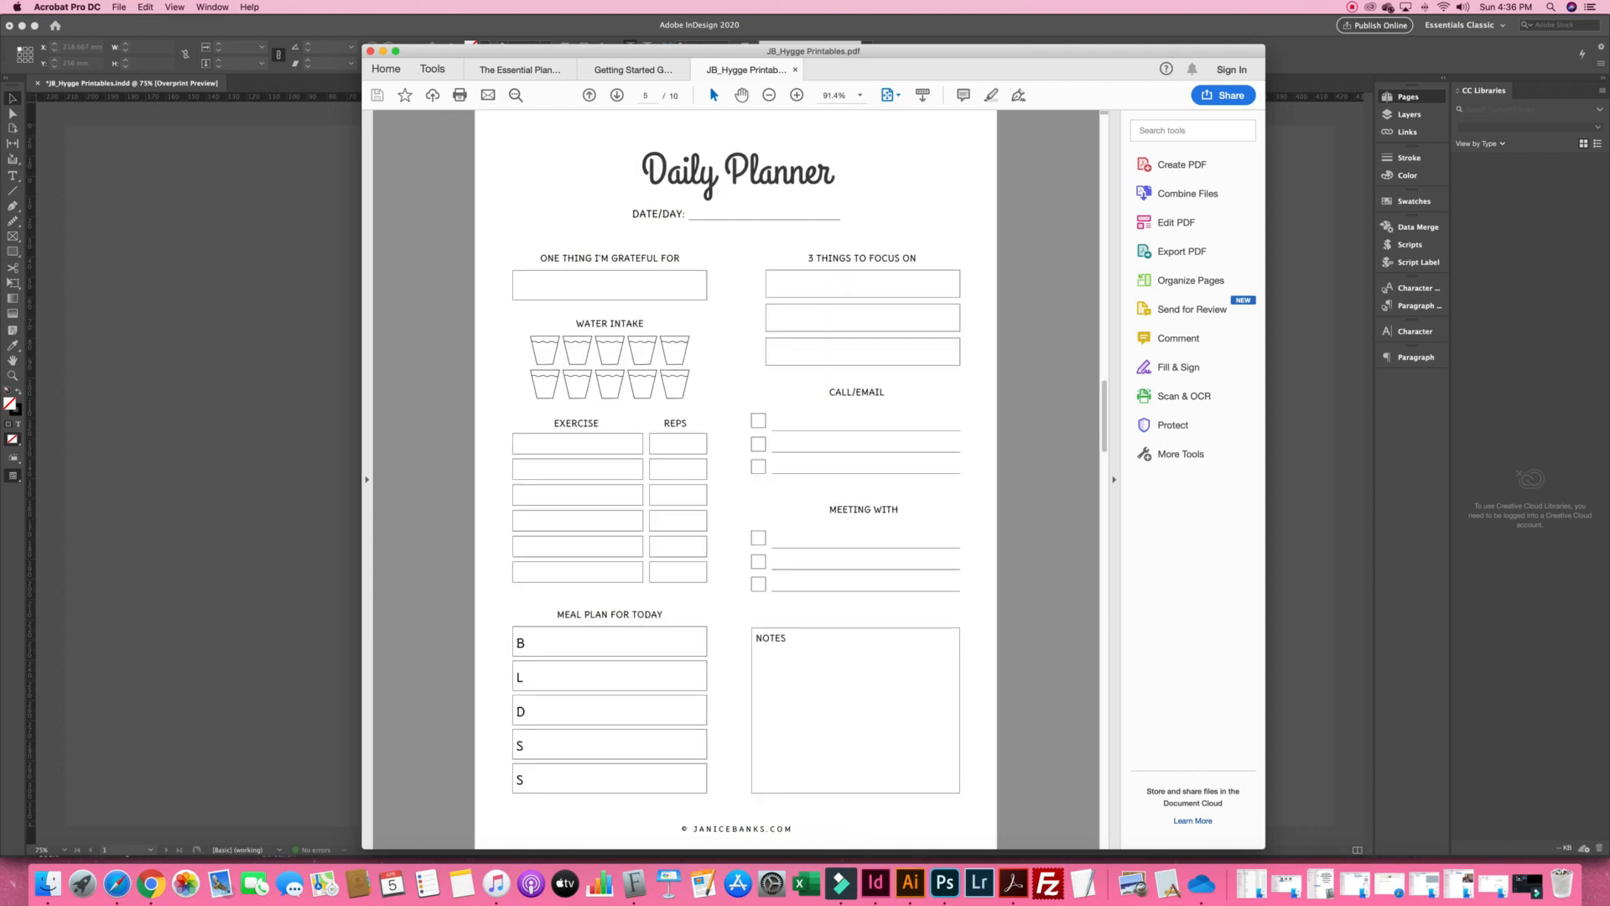
Look again at the artwork on the PDF's My Best Year Ever and Yearly Overview pages
key("Right")
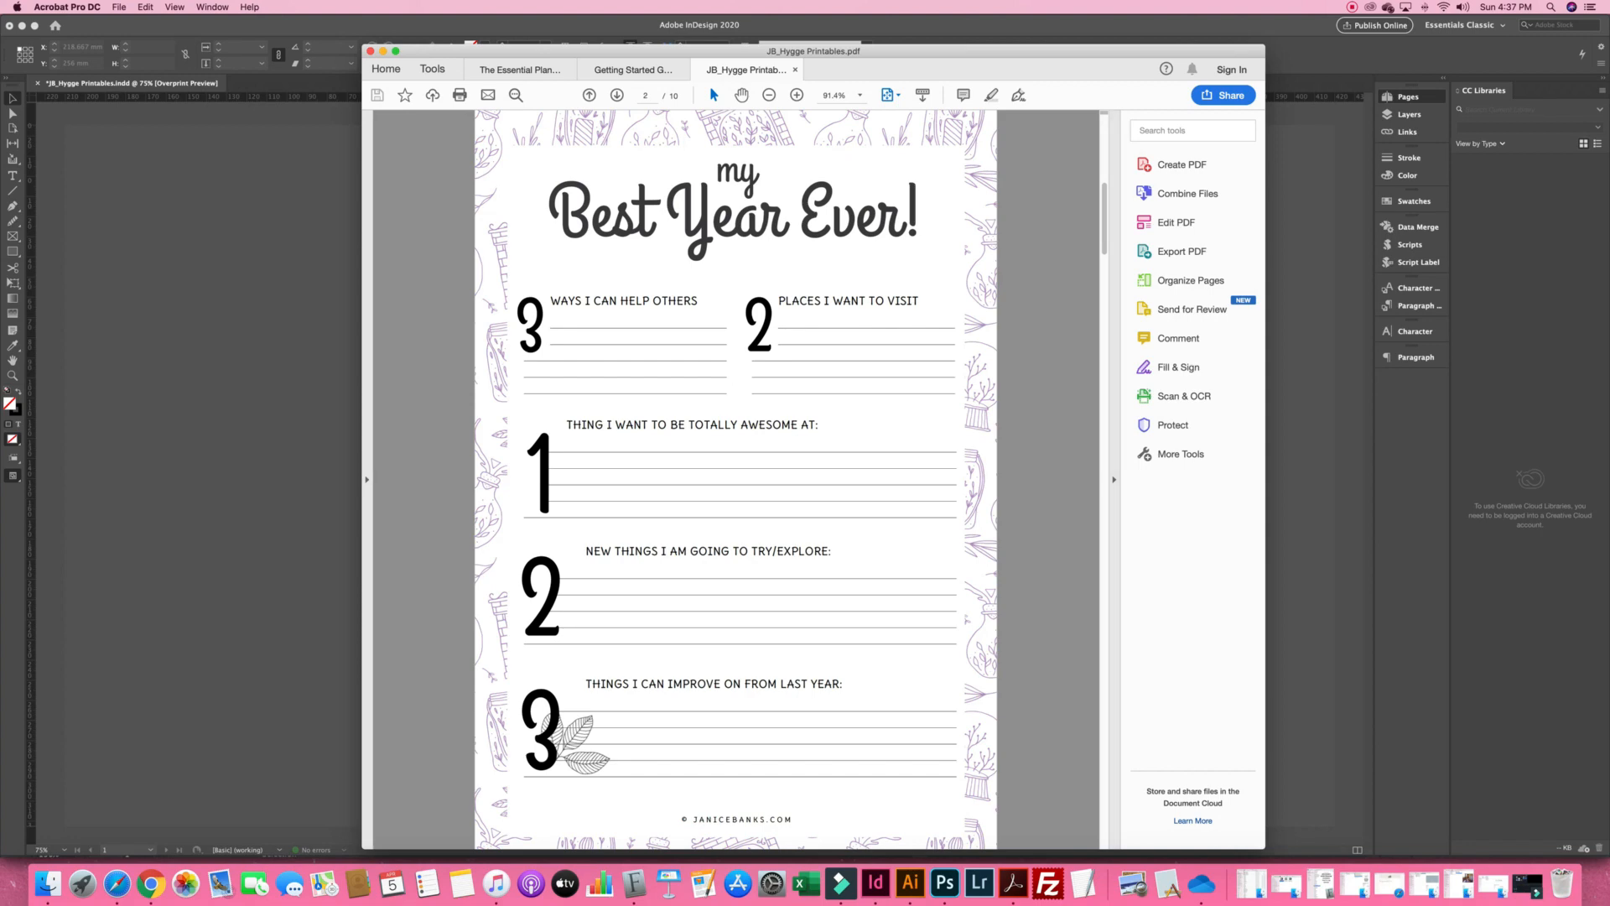
key("Right")
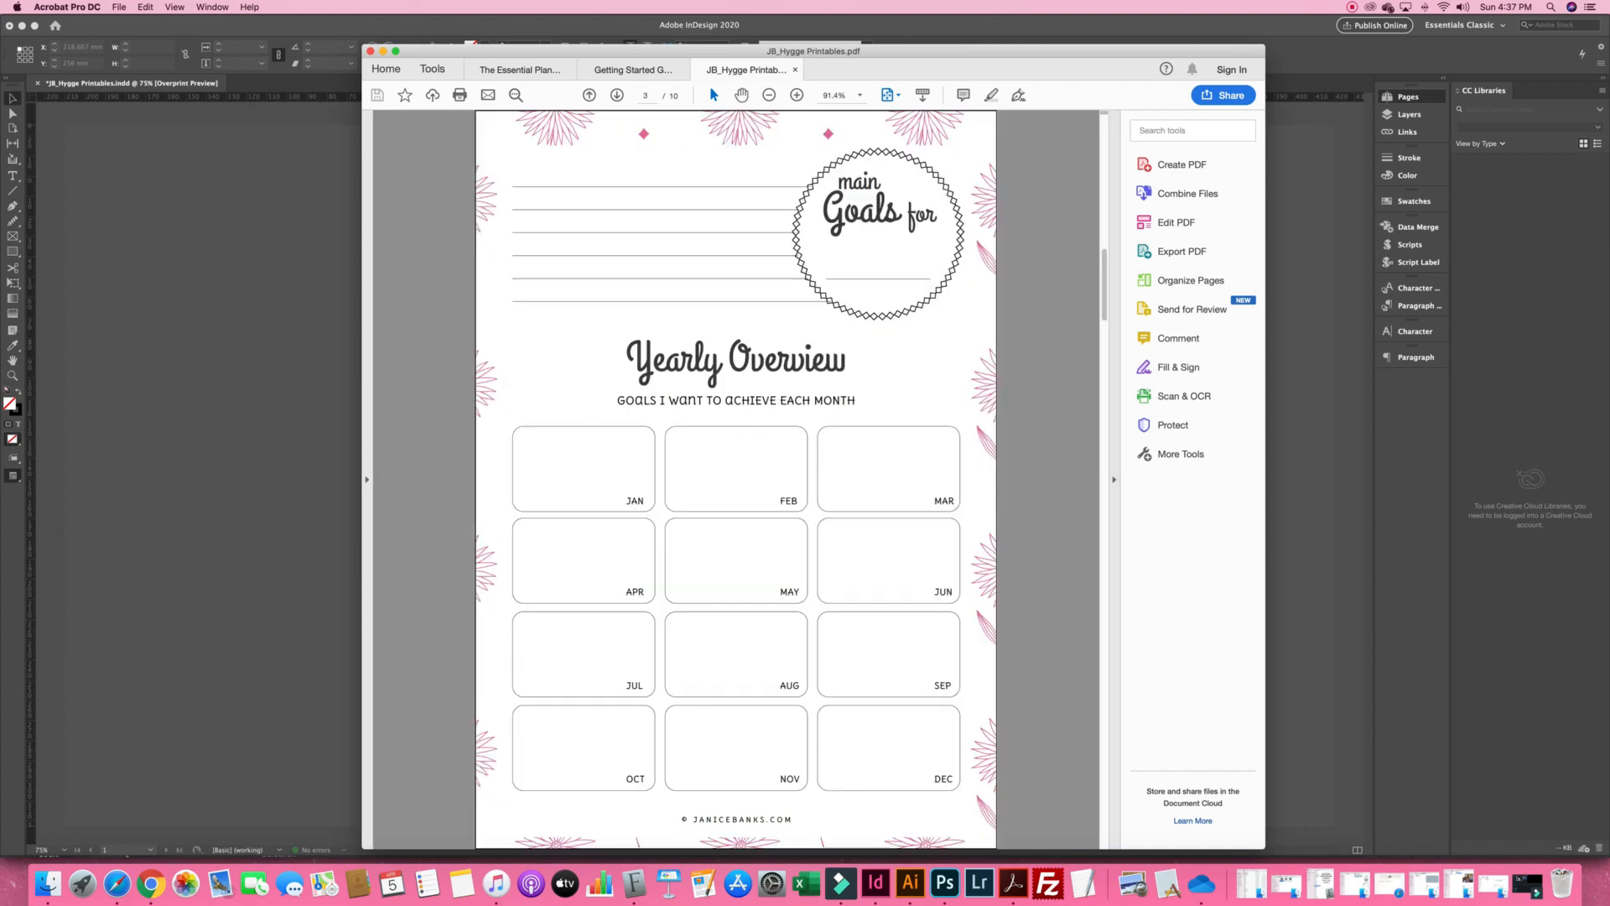
key("Left")
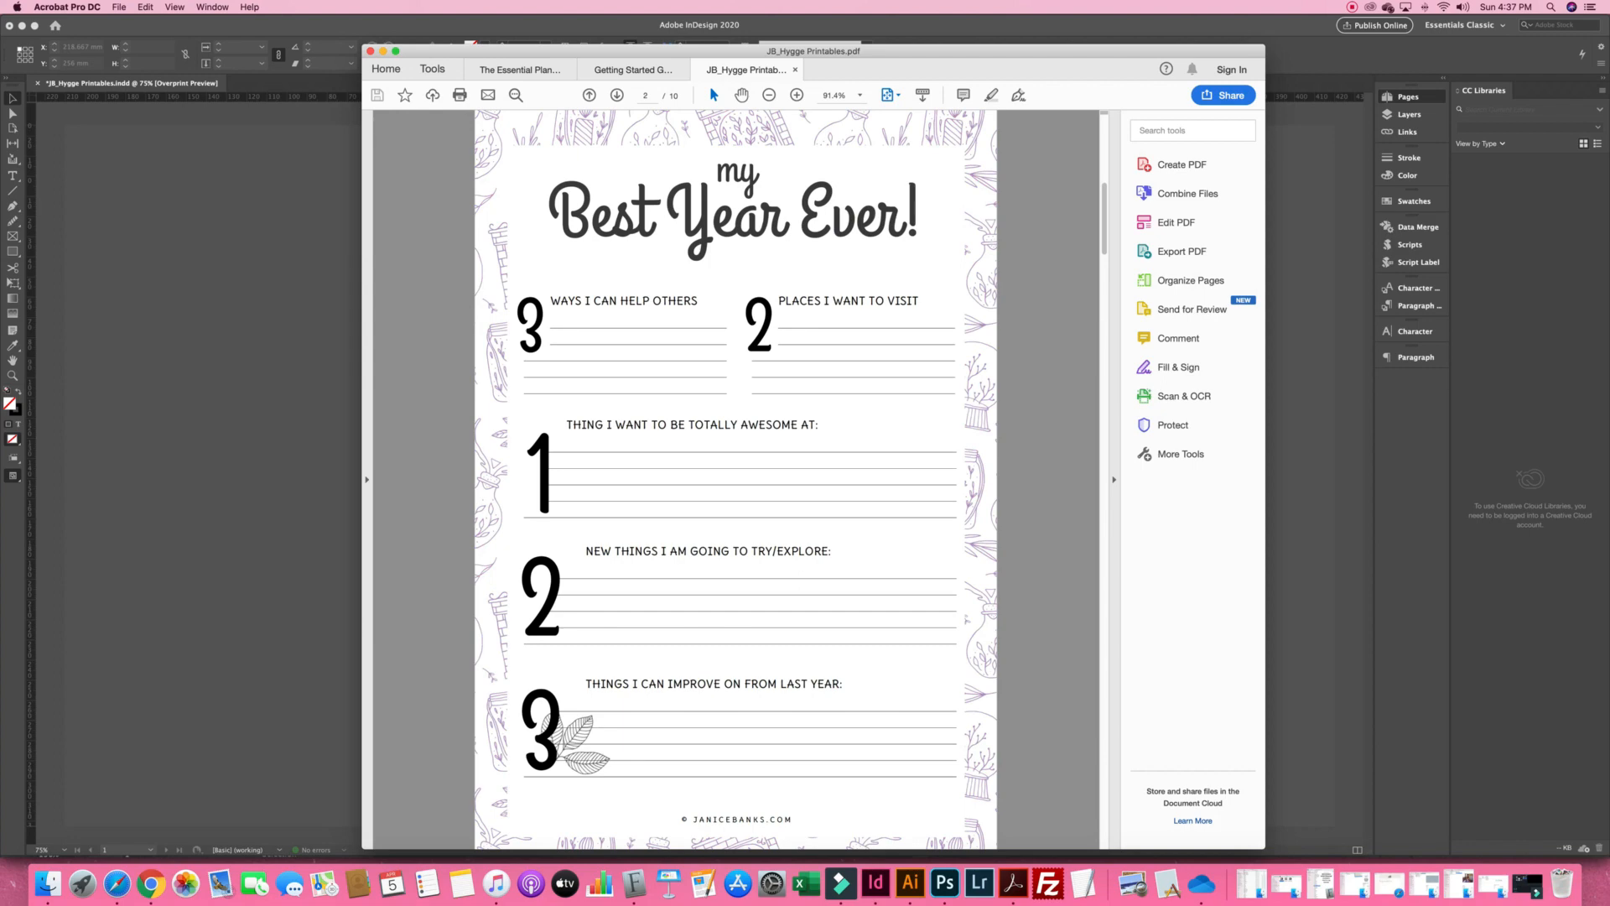
key("Left")
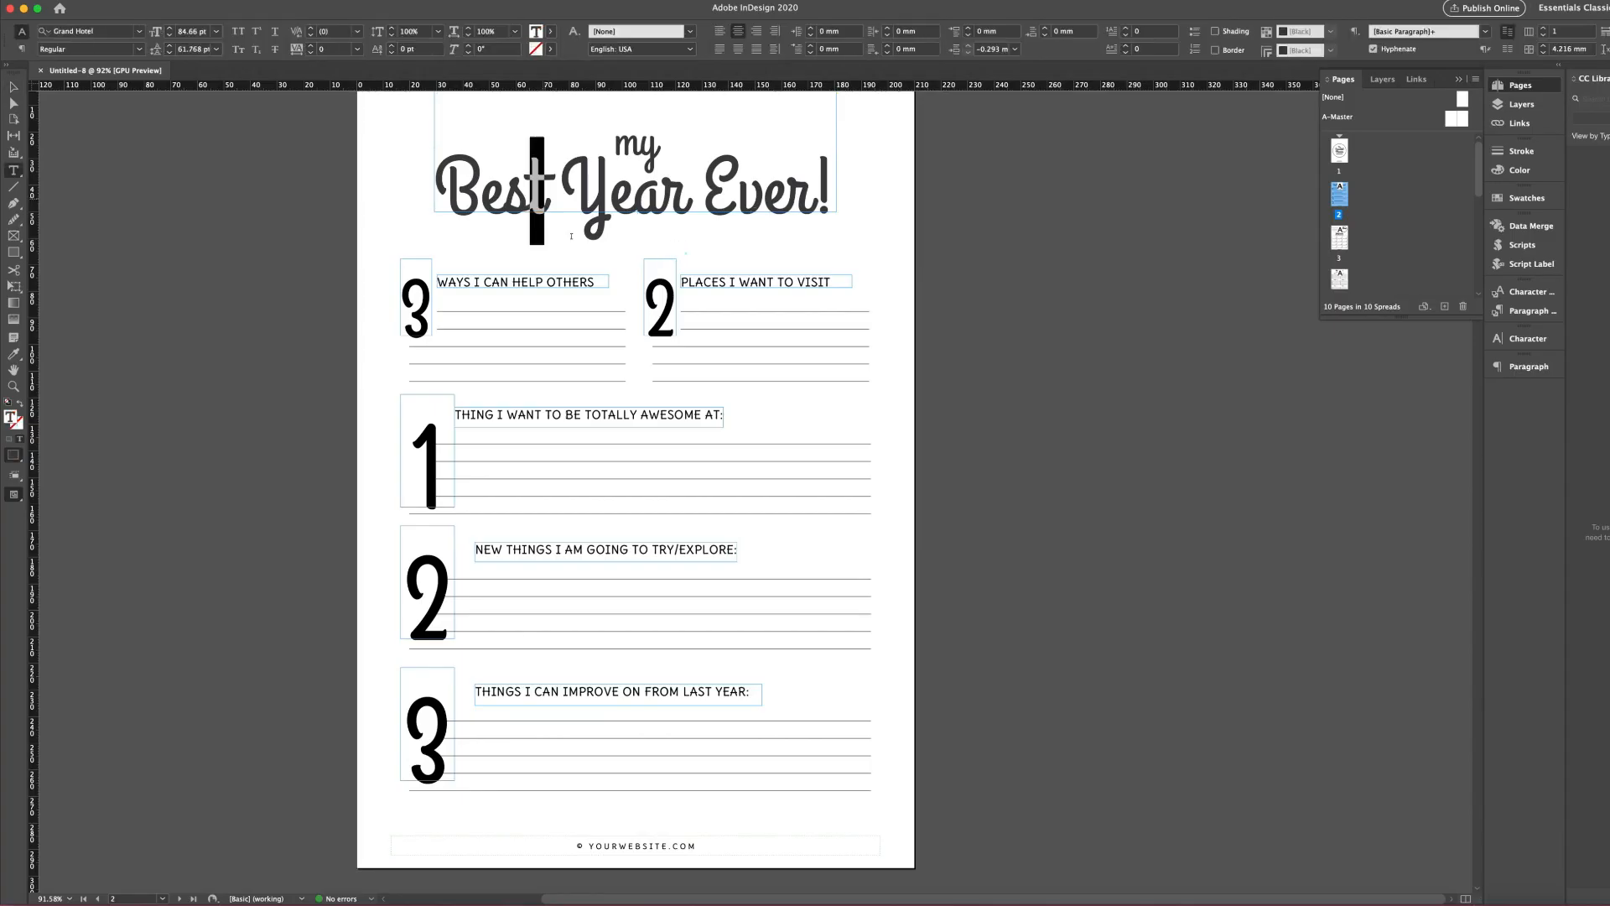
Color the title words: Best in C=0 M=100 Y=0 K=0, Year in C=100 M=0 Y=0 K=0, Ever! in C=75 M=5 Y=100 K=0
double_click(489, 189)
left_click(1520, 169)
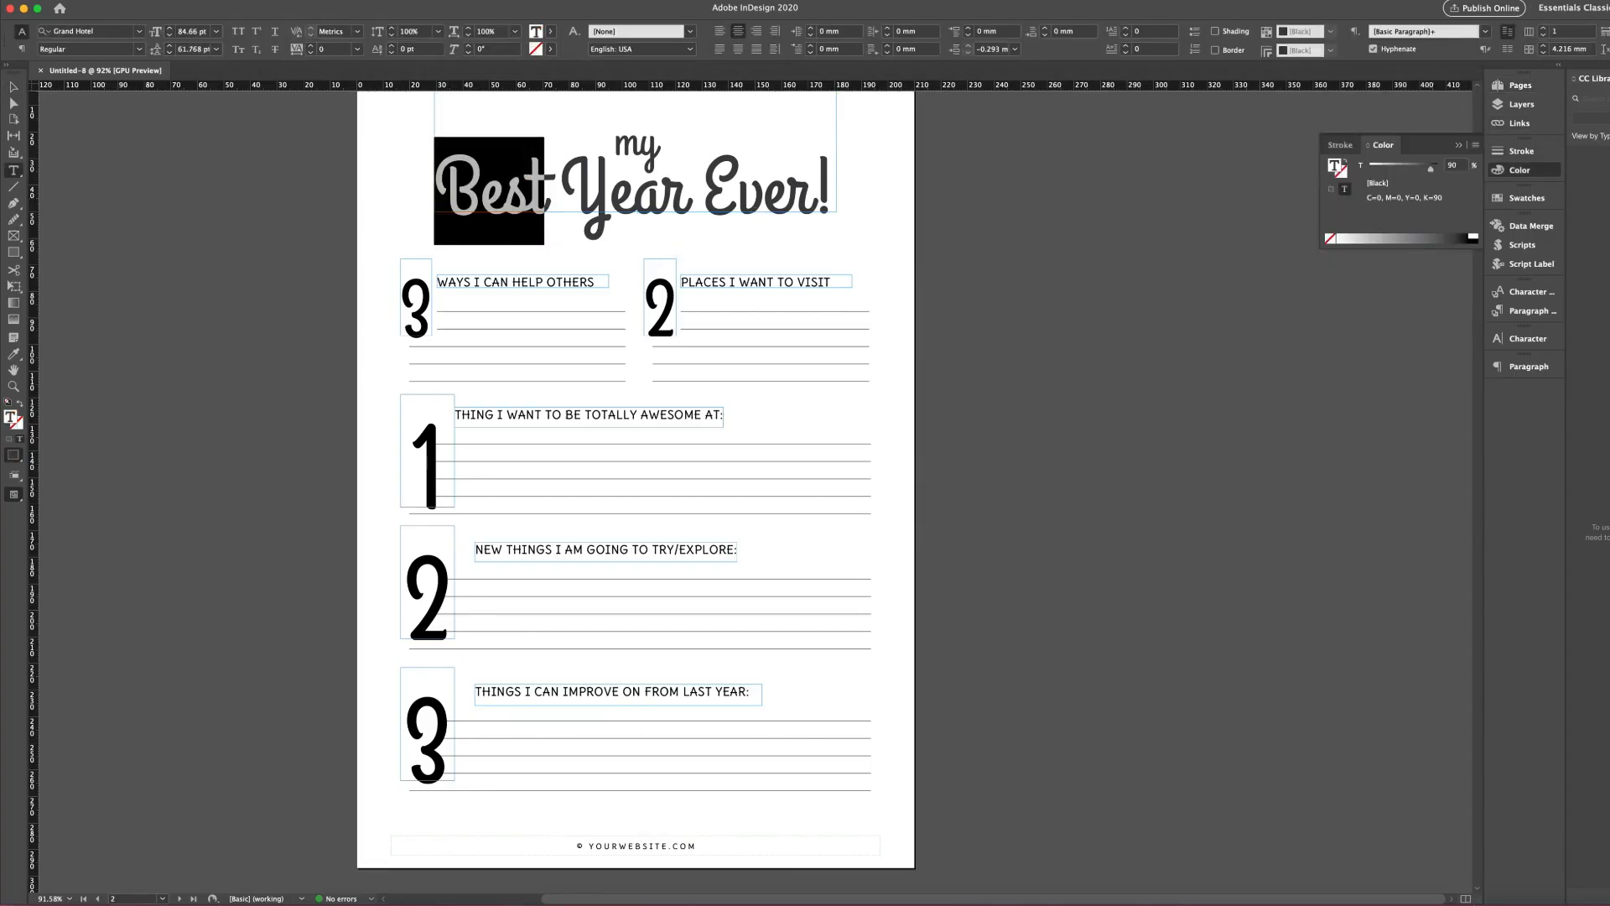
left_click(1526, 198)
left_click(1383, 310)
double_click(624, 192)
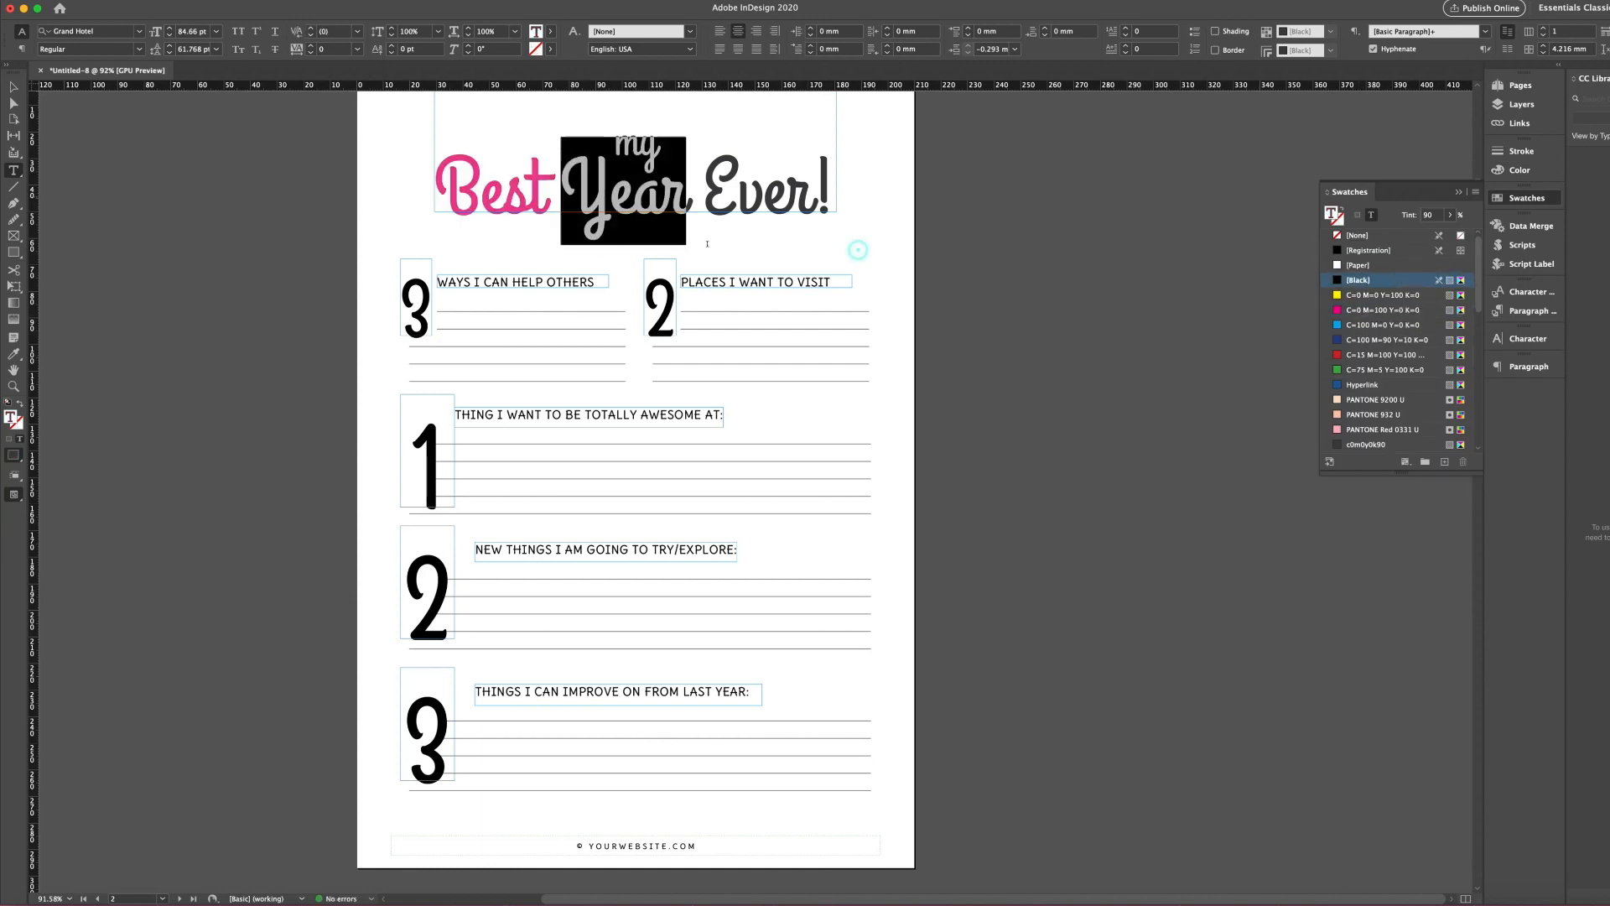
left_click(1383, 326)
left_click_drag(833, 193, 705, 193)
left_click(1385, 370)
left_click(789, 193)
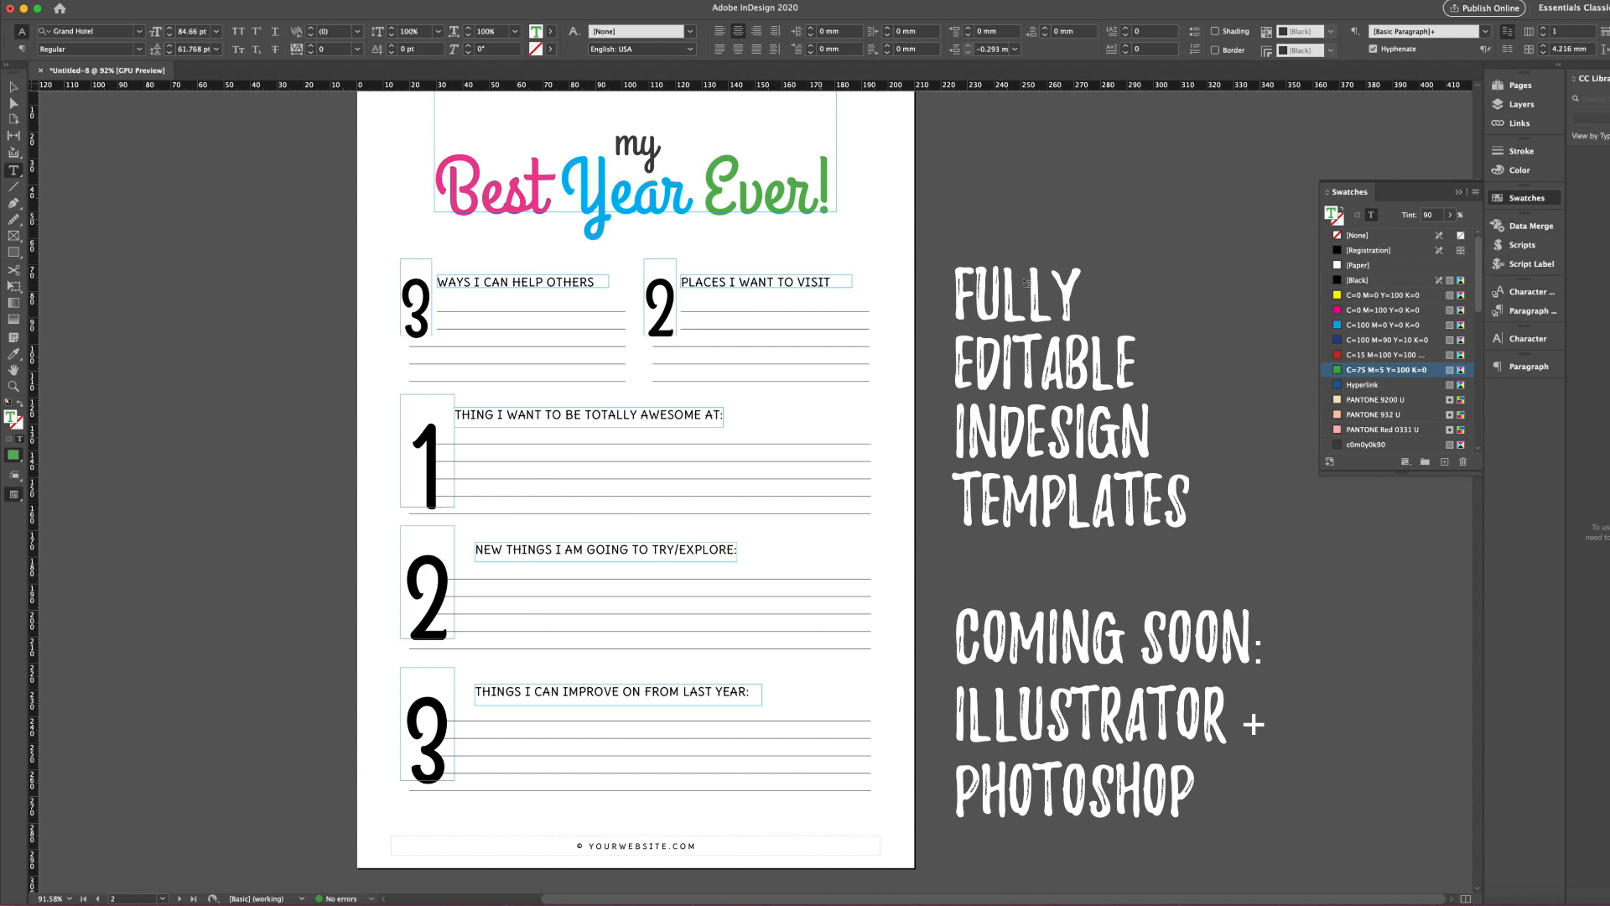
Color the numeral 3 beside Ways I Can Help Others magenta and the 2 beside Places I Want to Visit cyan
double_click(417, 309)
left_click(1383, 310)
double_click(660, 308)
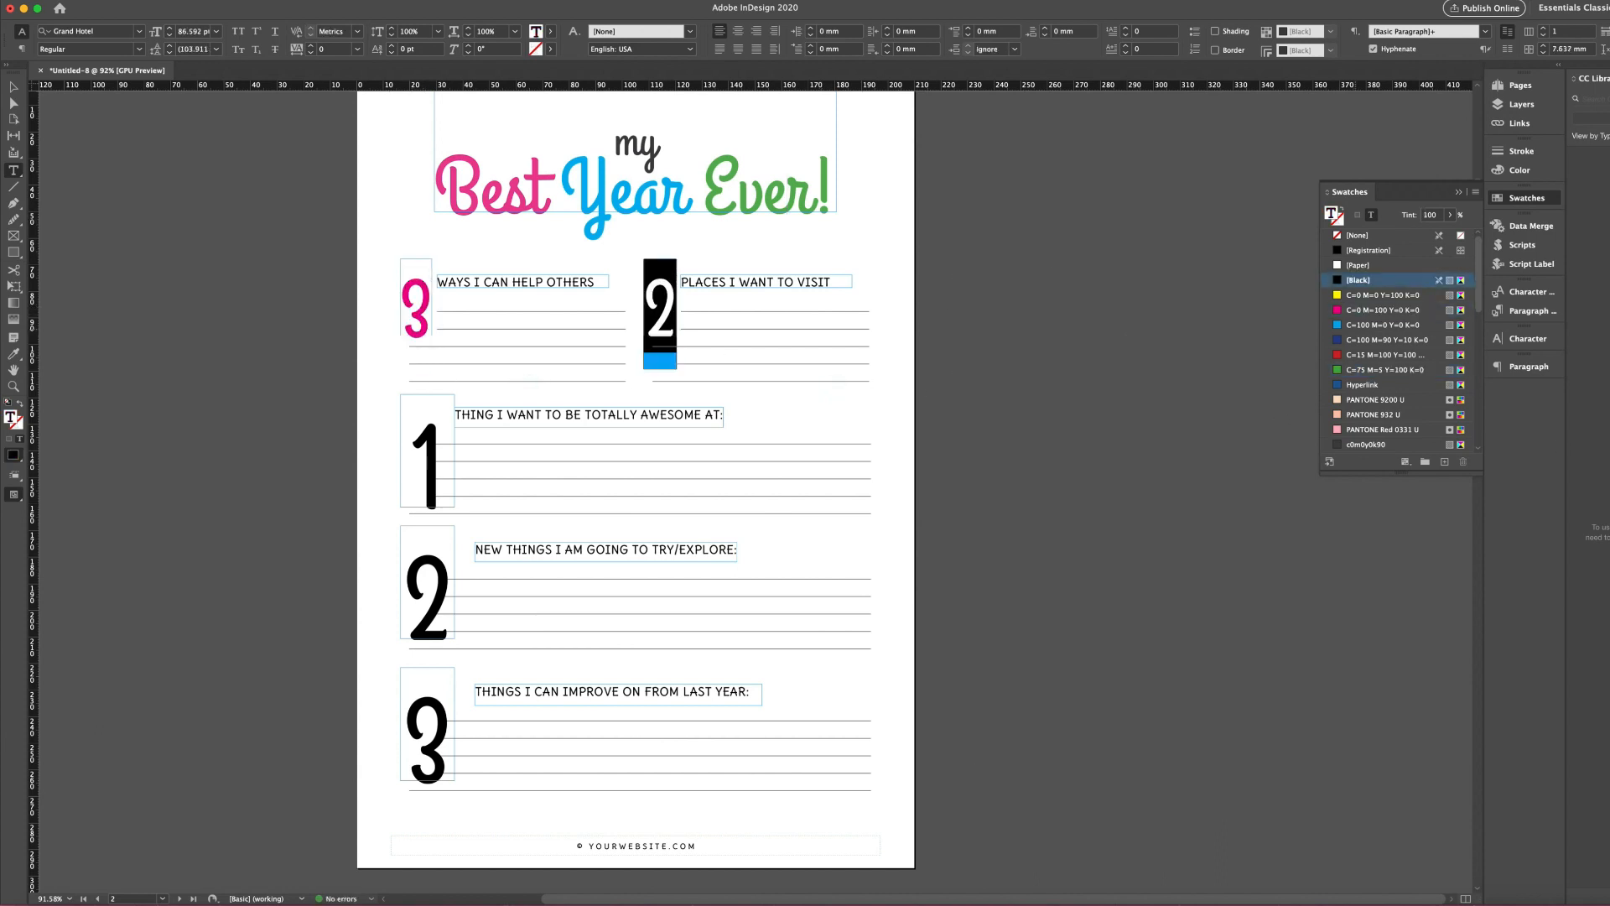
left_click(1383, 326)
Color the three large numerals below: the 1 green, the 2 cyan and the 3 magenta
double_click(428, 461)
left_click(1385, 370)
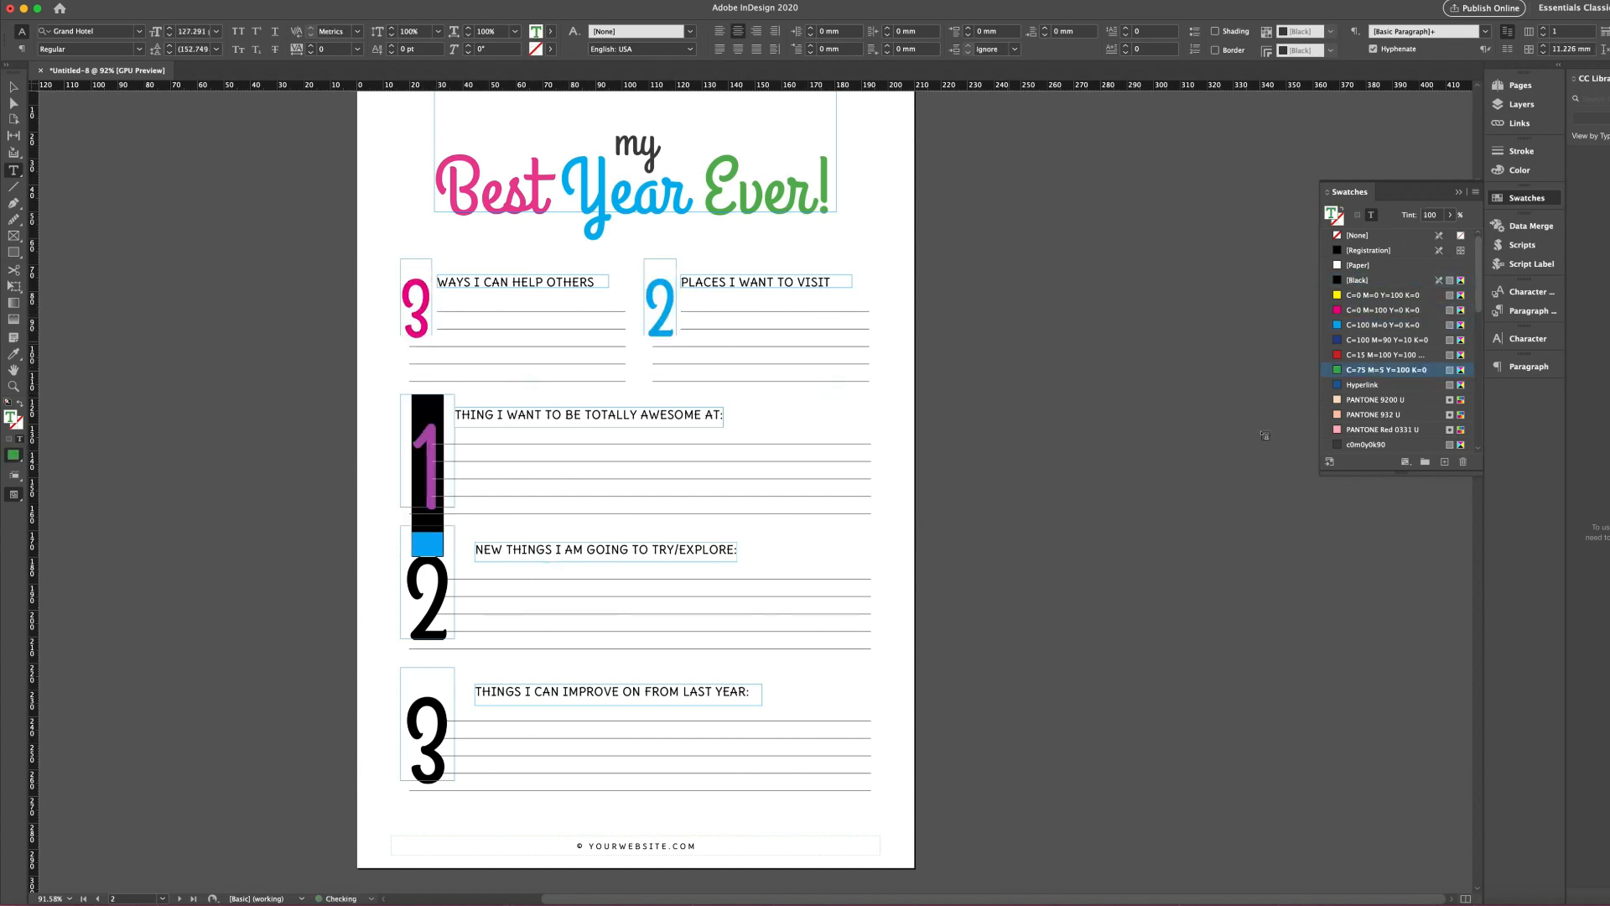
double_click(428, 597)
left_click(1383, 325)
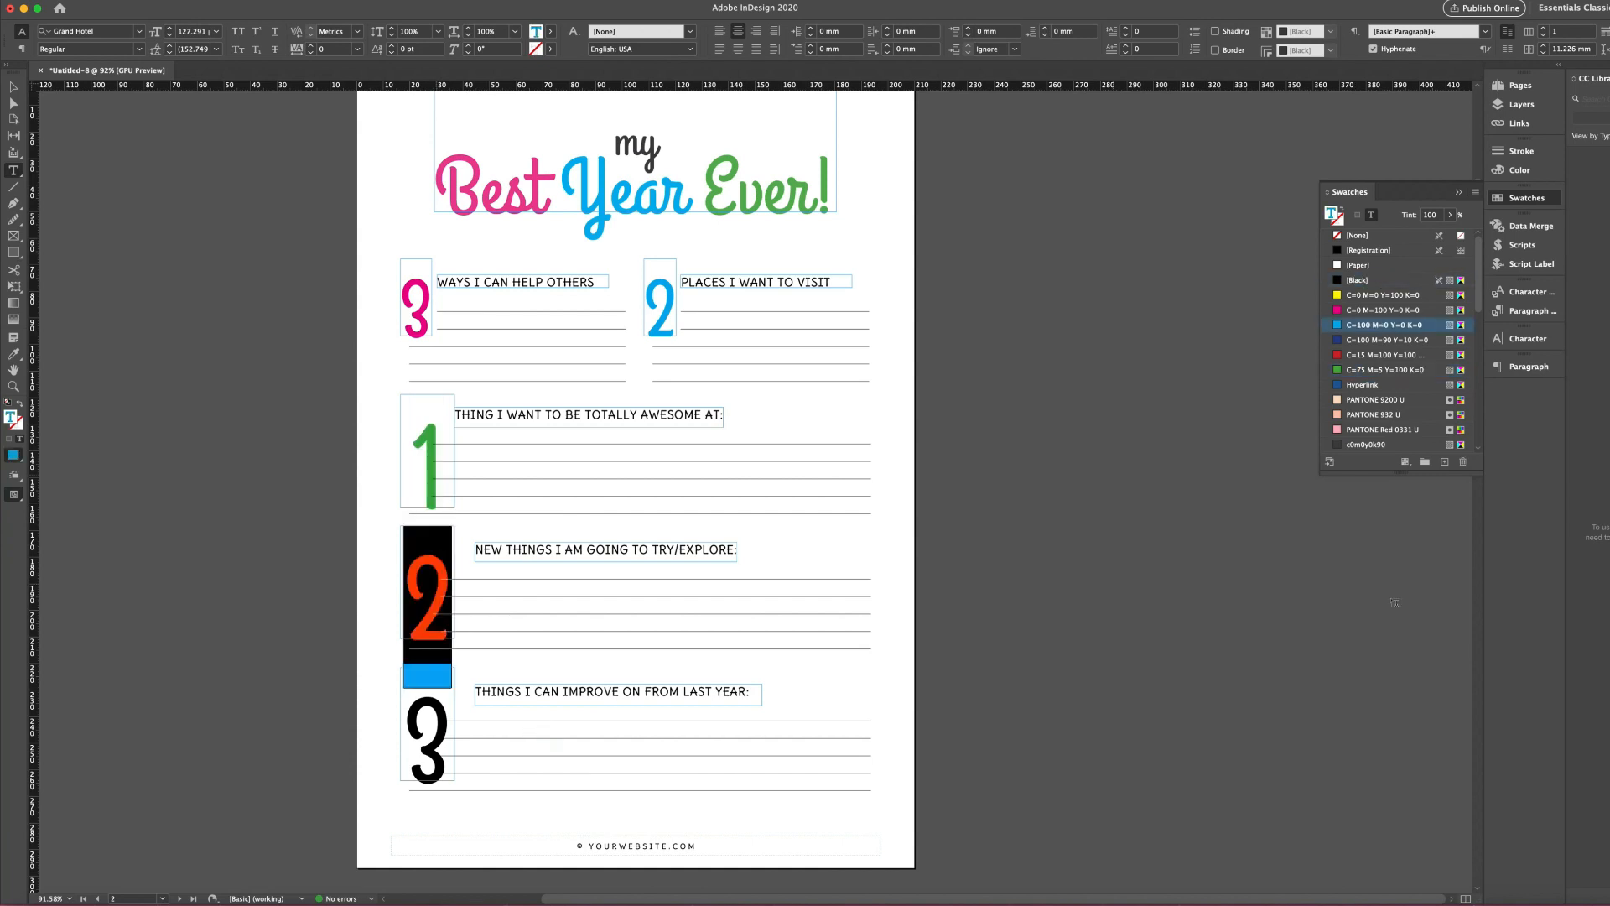
double_click(428, 738)
left_click(1383, 310)
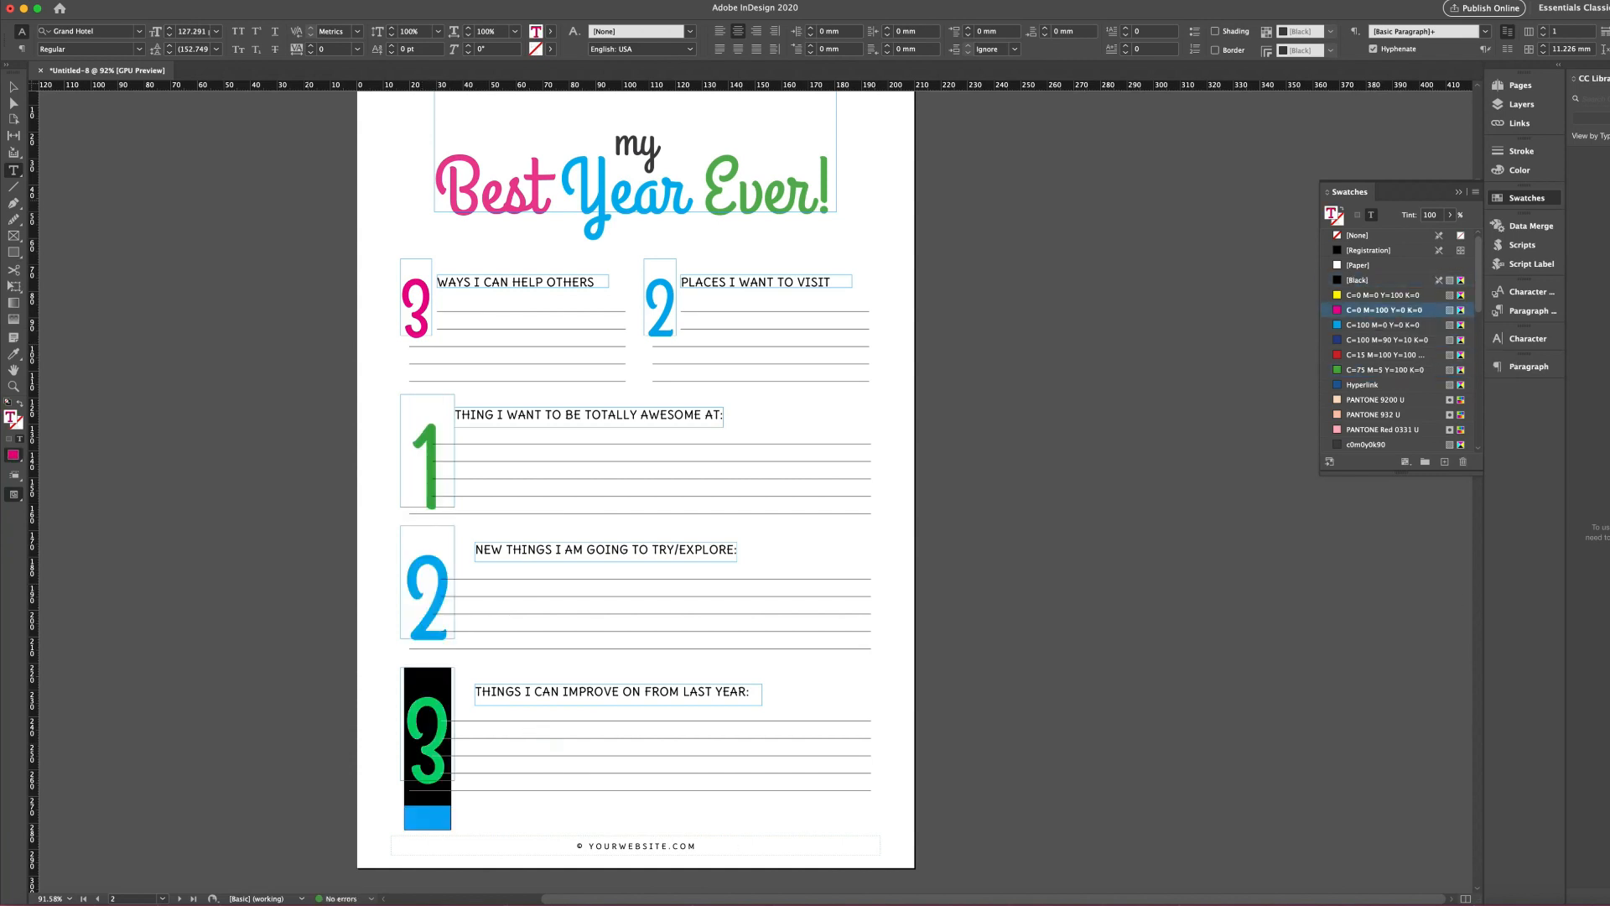
left_click(13, 87)
left_click(1178, 472)
scroll(1183, 471, "up", 3)
scroll(1183, 472, "down", 3)
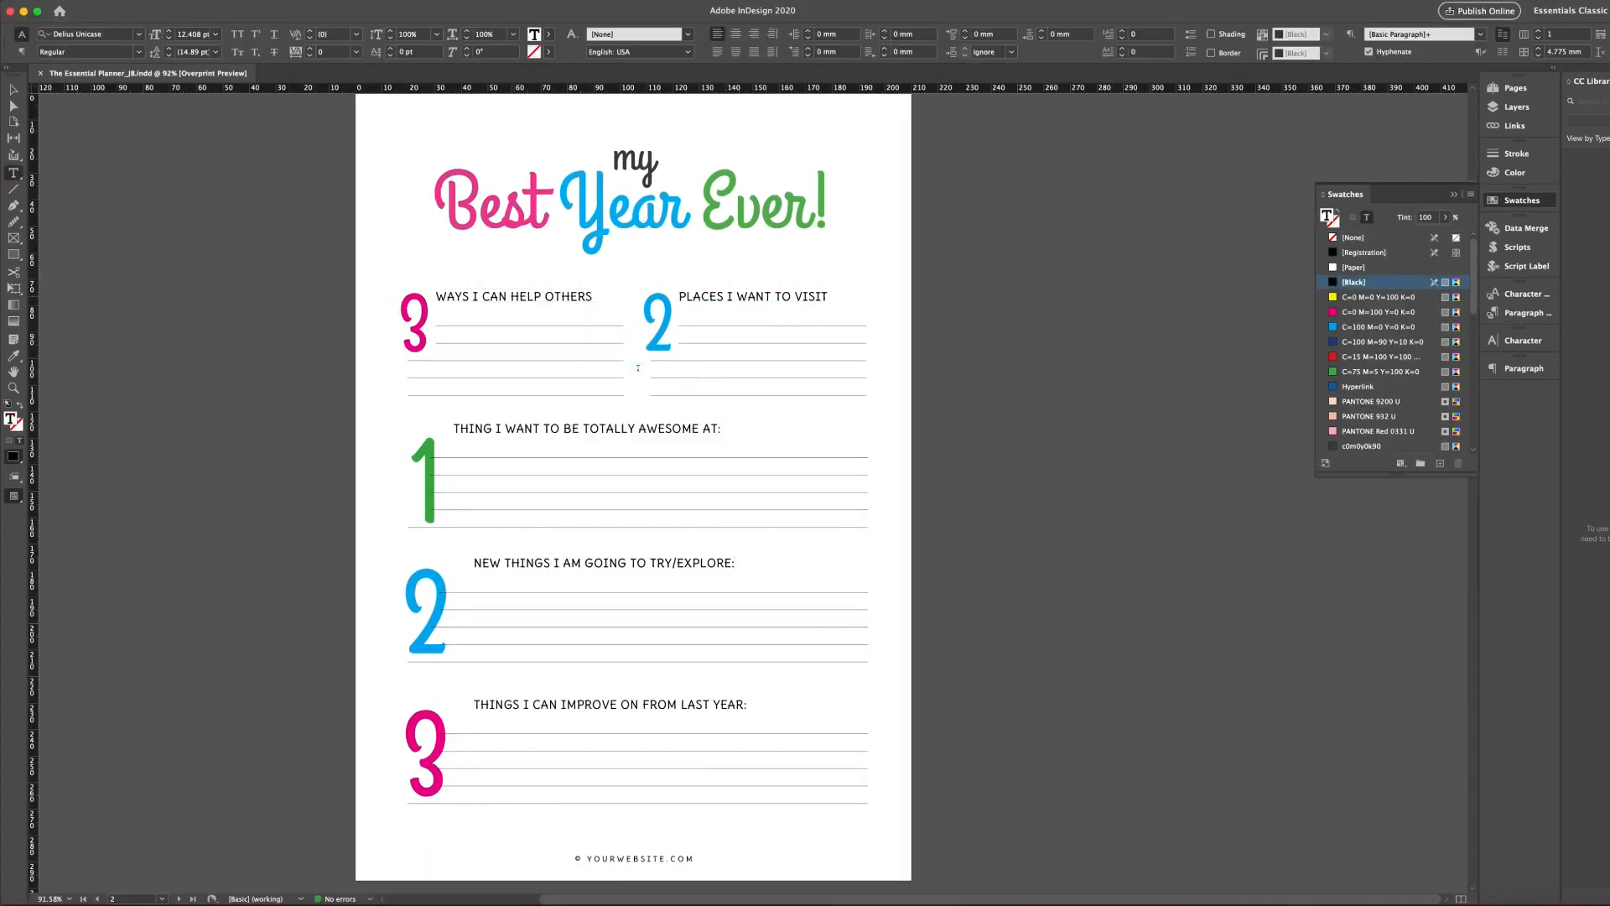
Change the first heading to "Ways to be more organized" and set its font size to 11 pt
left_click_drag(511, 297, 637, 369)
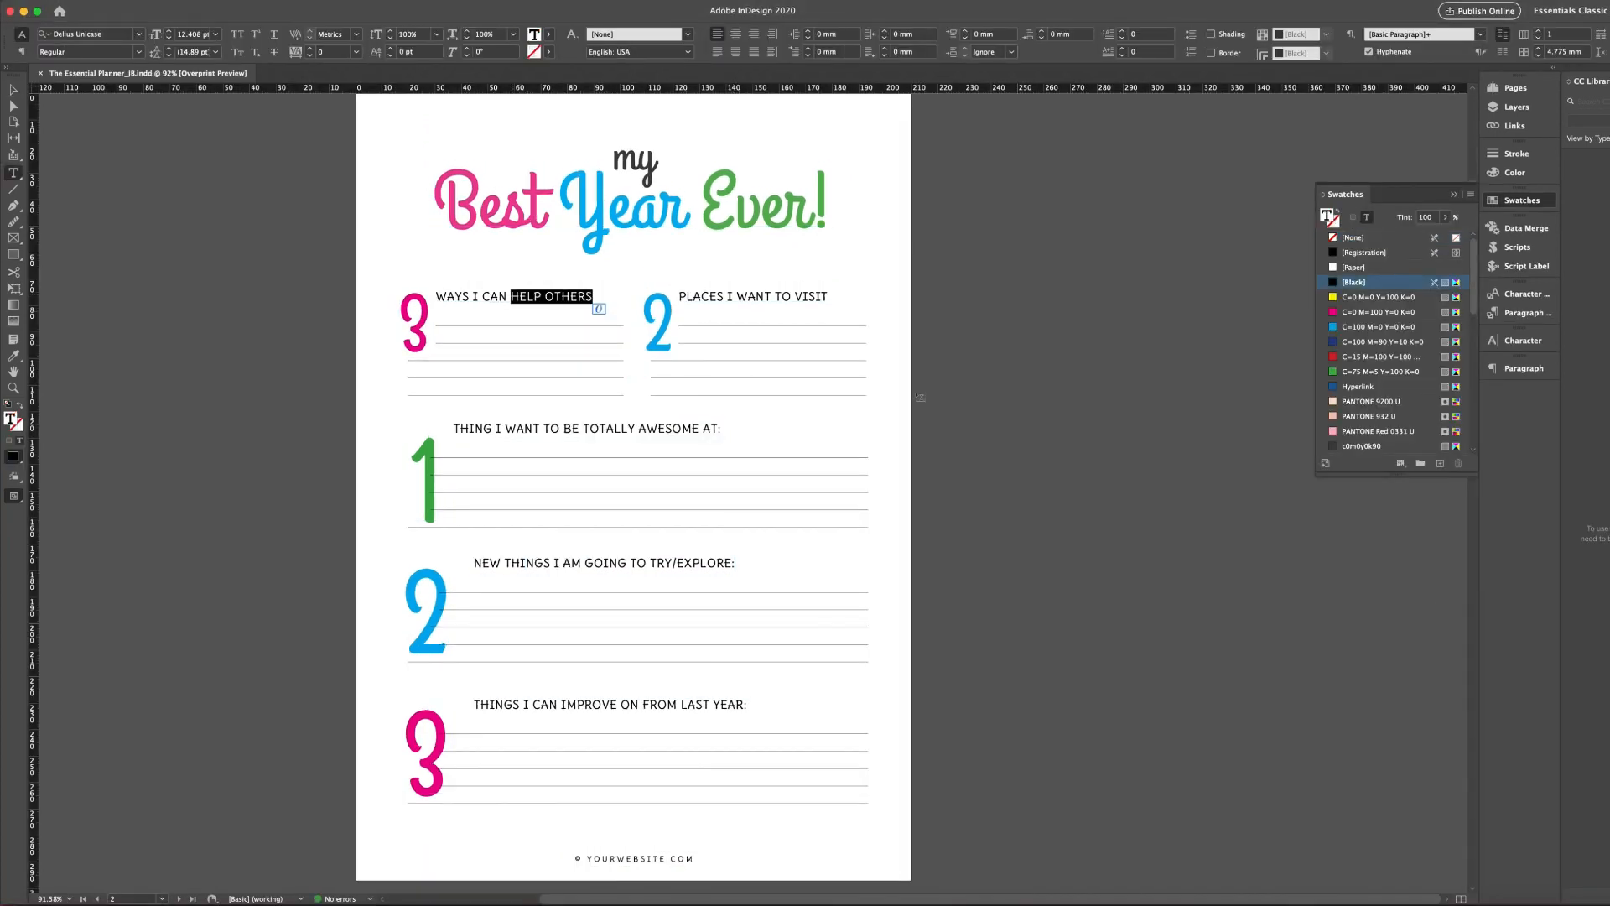
key("BackSpace")
key("BackSpace")
key("BackSpace")
key("BackSpace")
key("BackSpace")
key("BackSpace")
key("BackSpace")
type("TO be more organized")
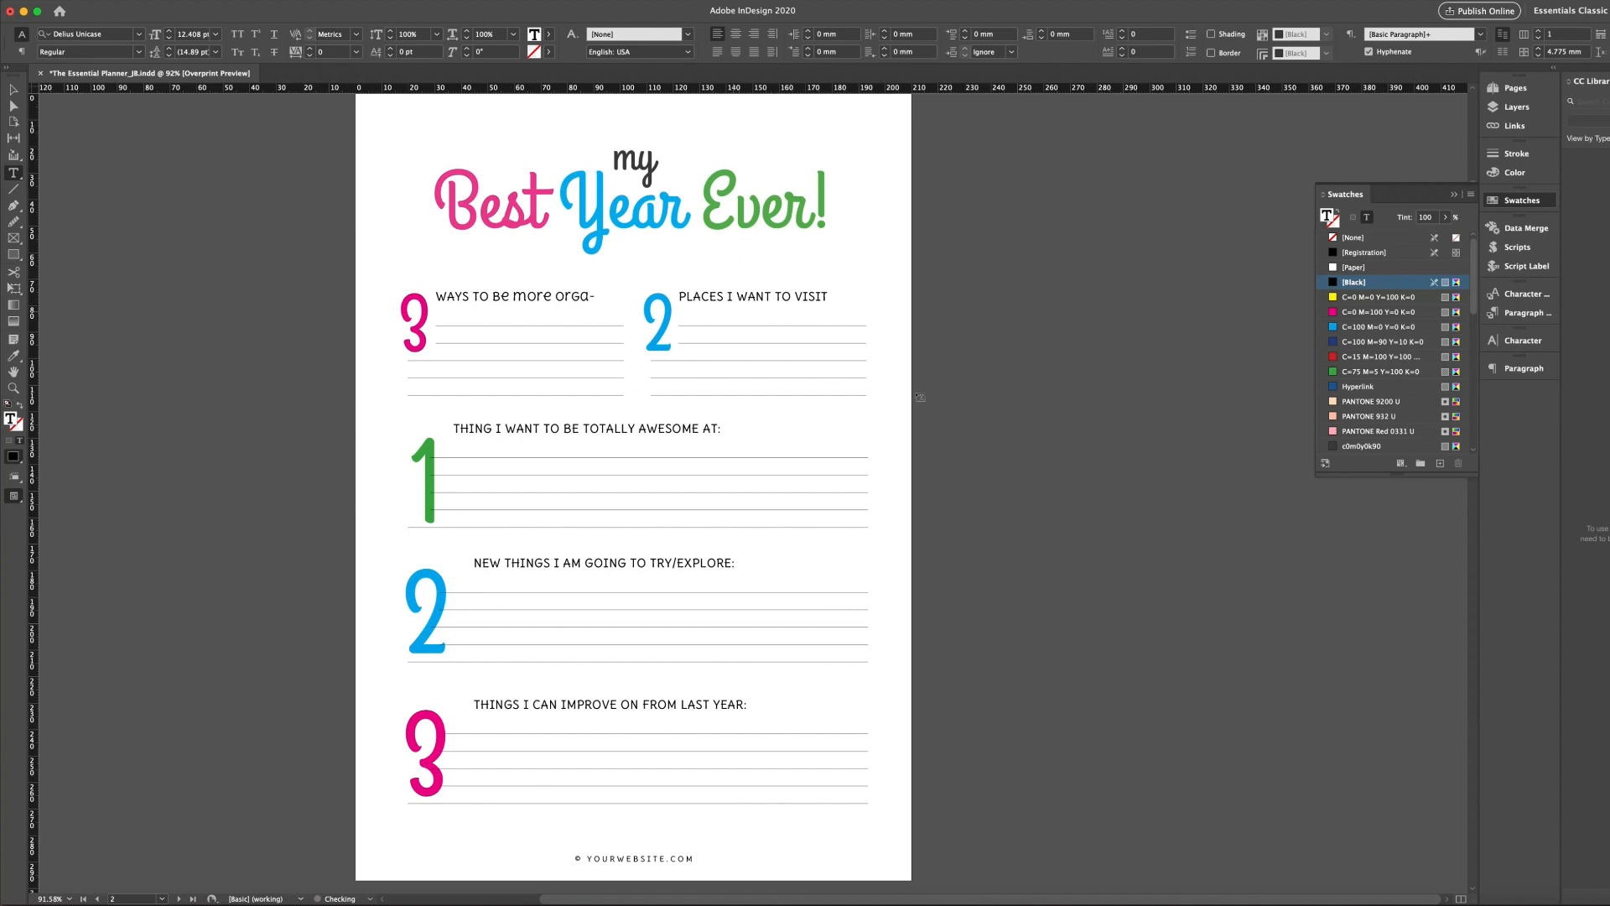
key("super+a")
left_click(216, 34)
left_click(222, 123)
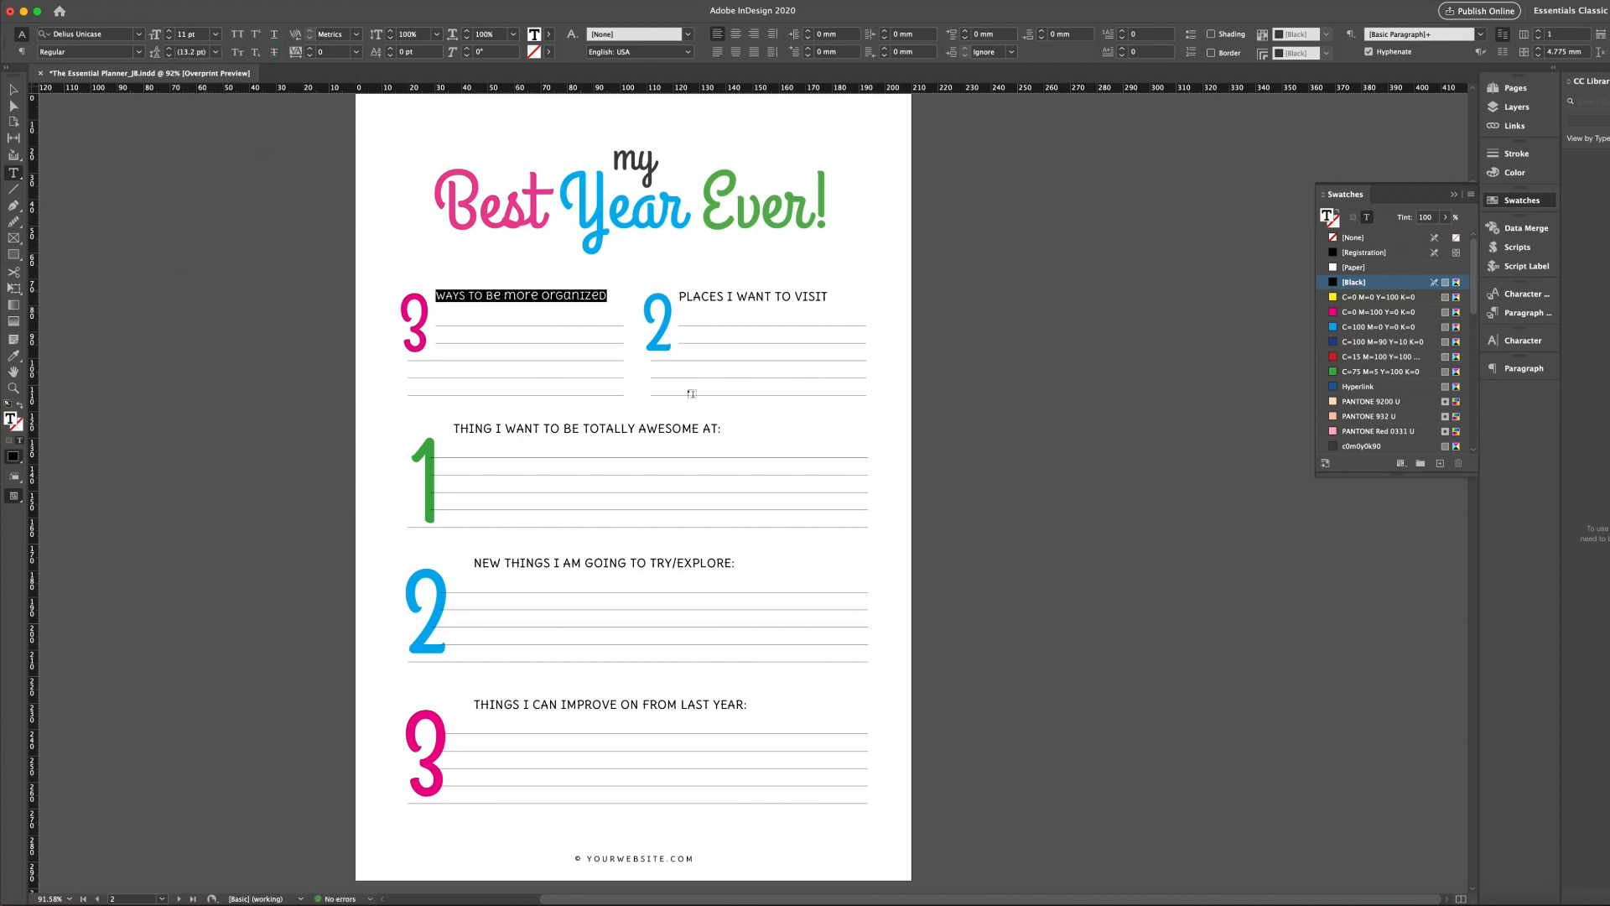
Replace the Places I Want to Visit heading with "Things to be thankful for" at 11 pt
left_click(692, 372)
key("super+a")
type("THINGS TO be thankful")
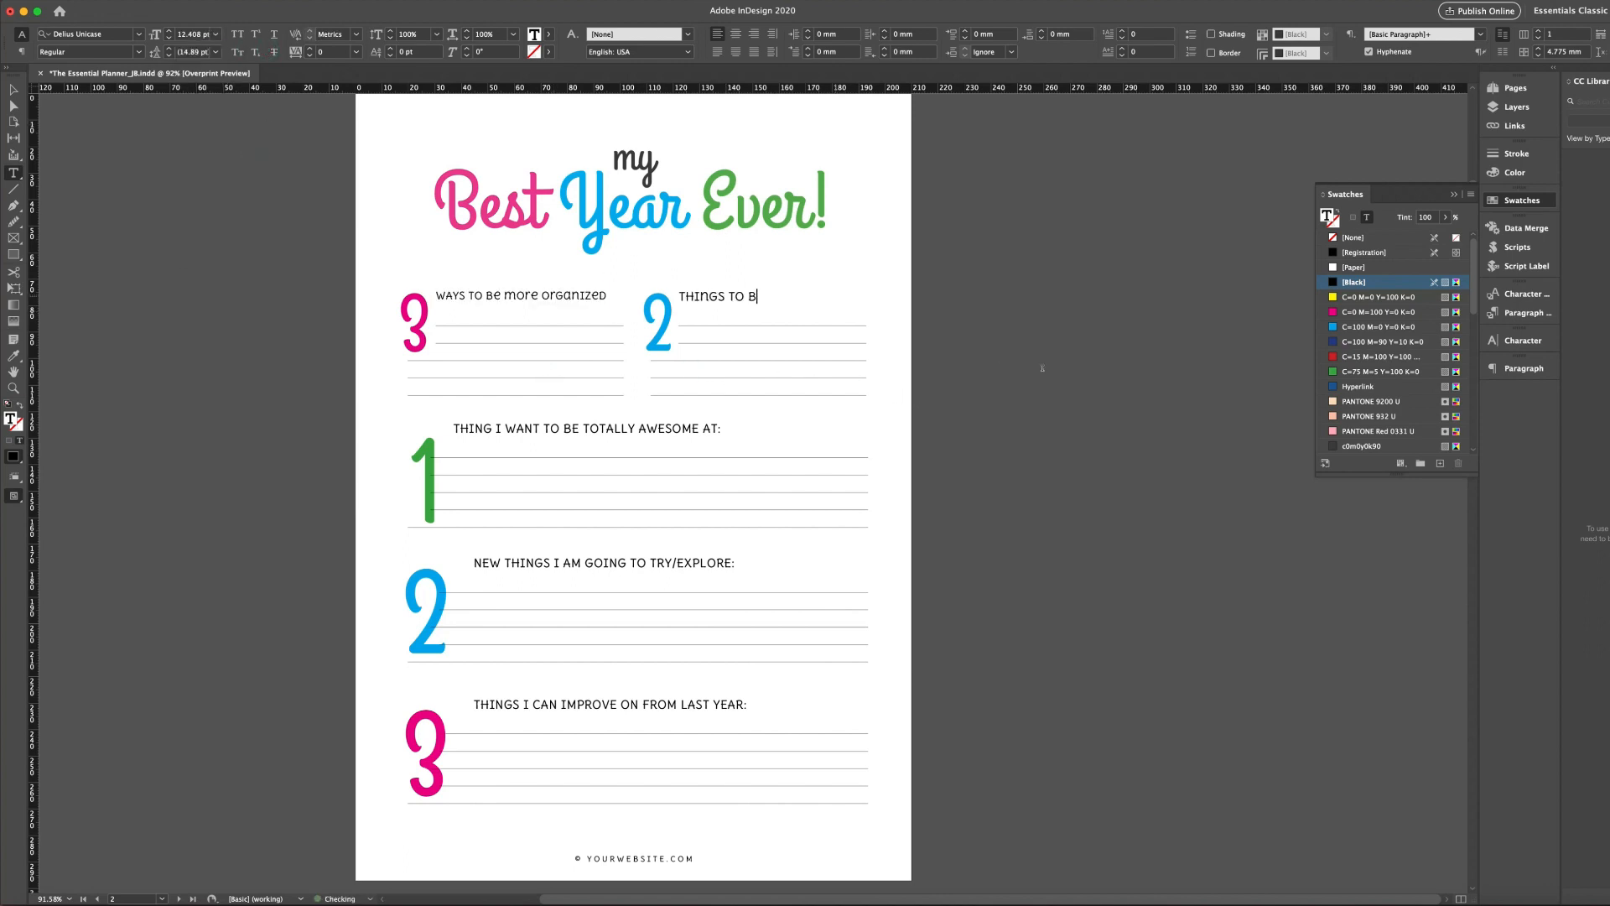
type(" for")
key("super+a")
left_click(215, 34)
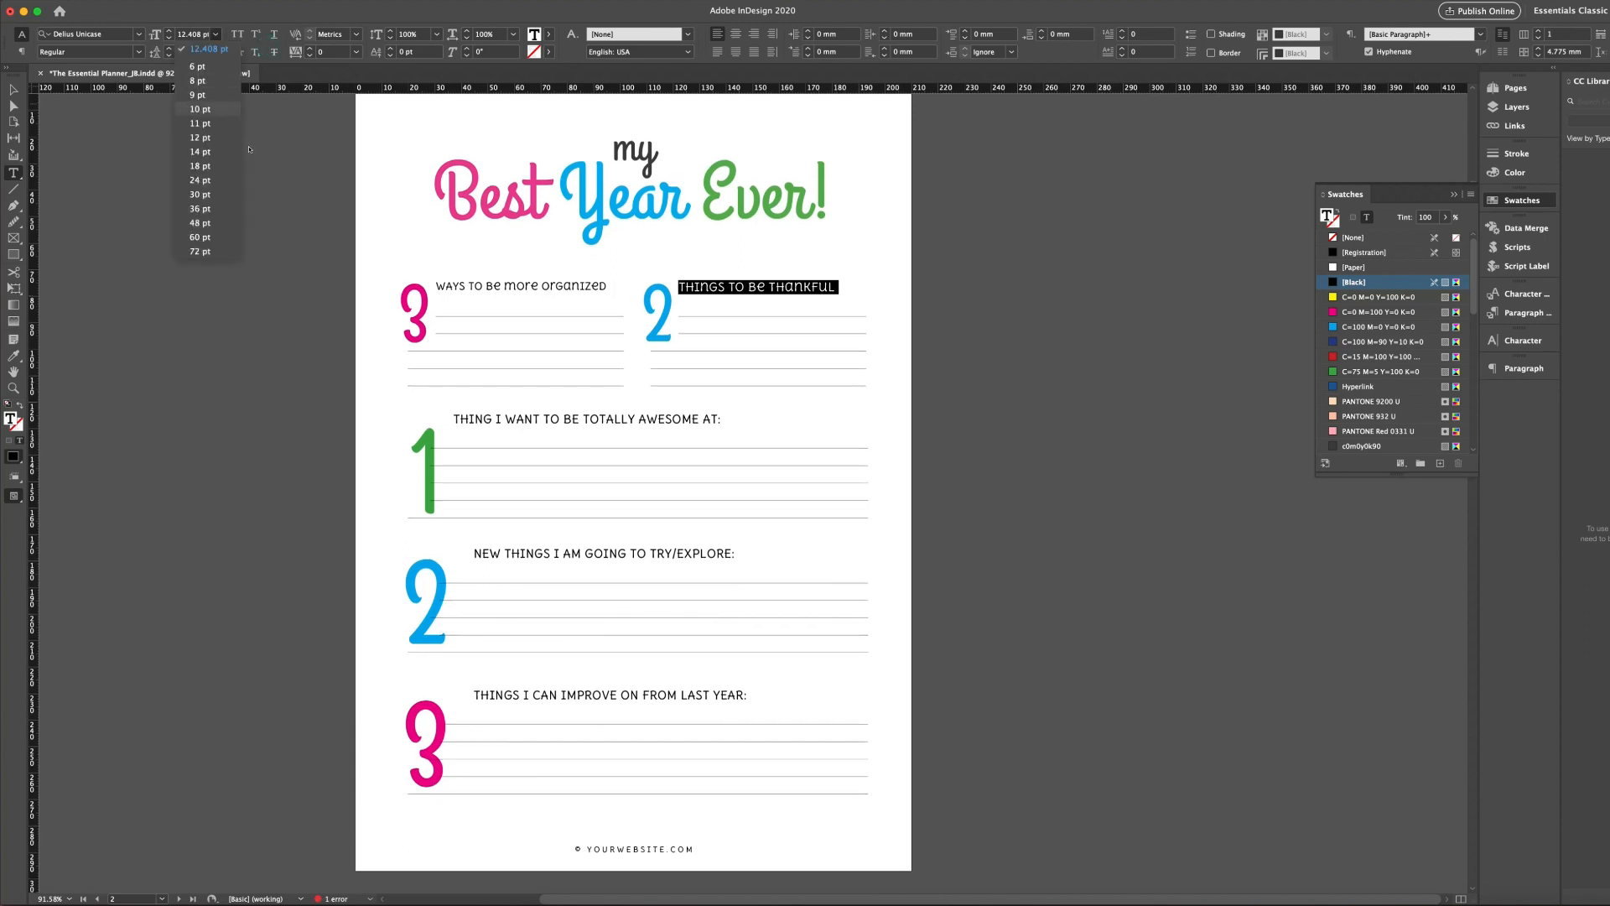
left_click(222, 123)
Reword the heading beside the 1 to "Thing I want to be totally wonderful at" and set it to 11 pt
double_click(668, 419)
type("wonderful")
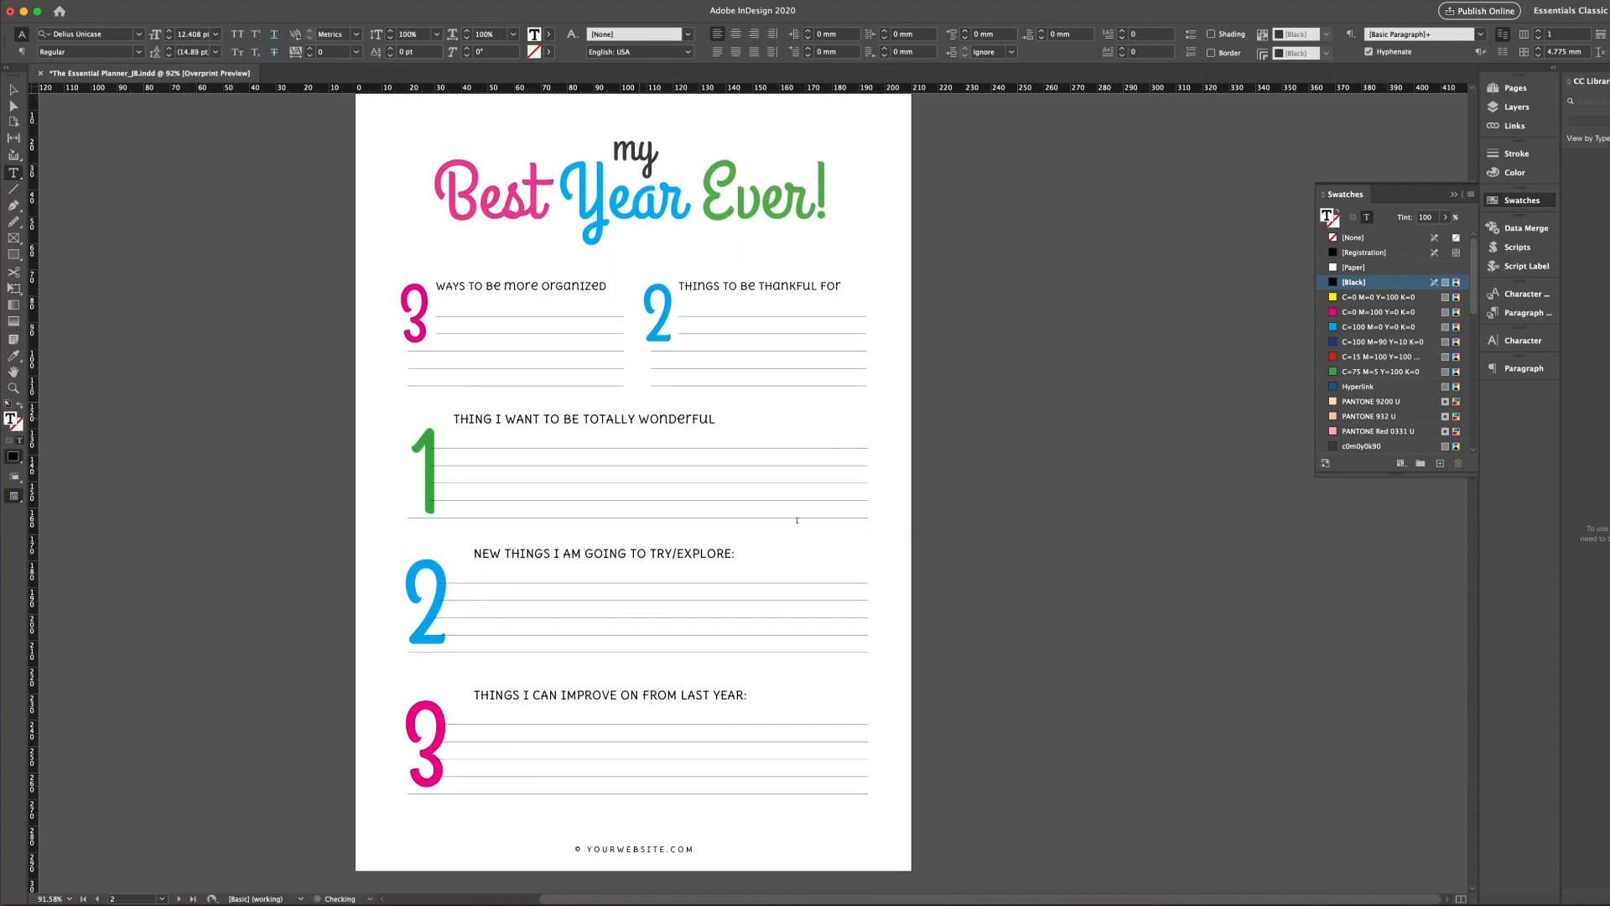
scroll(797, 520, "up", 2)
key("super+a")
left_click(215, 33)
left_click(200, 123)
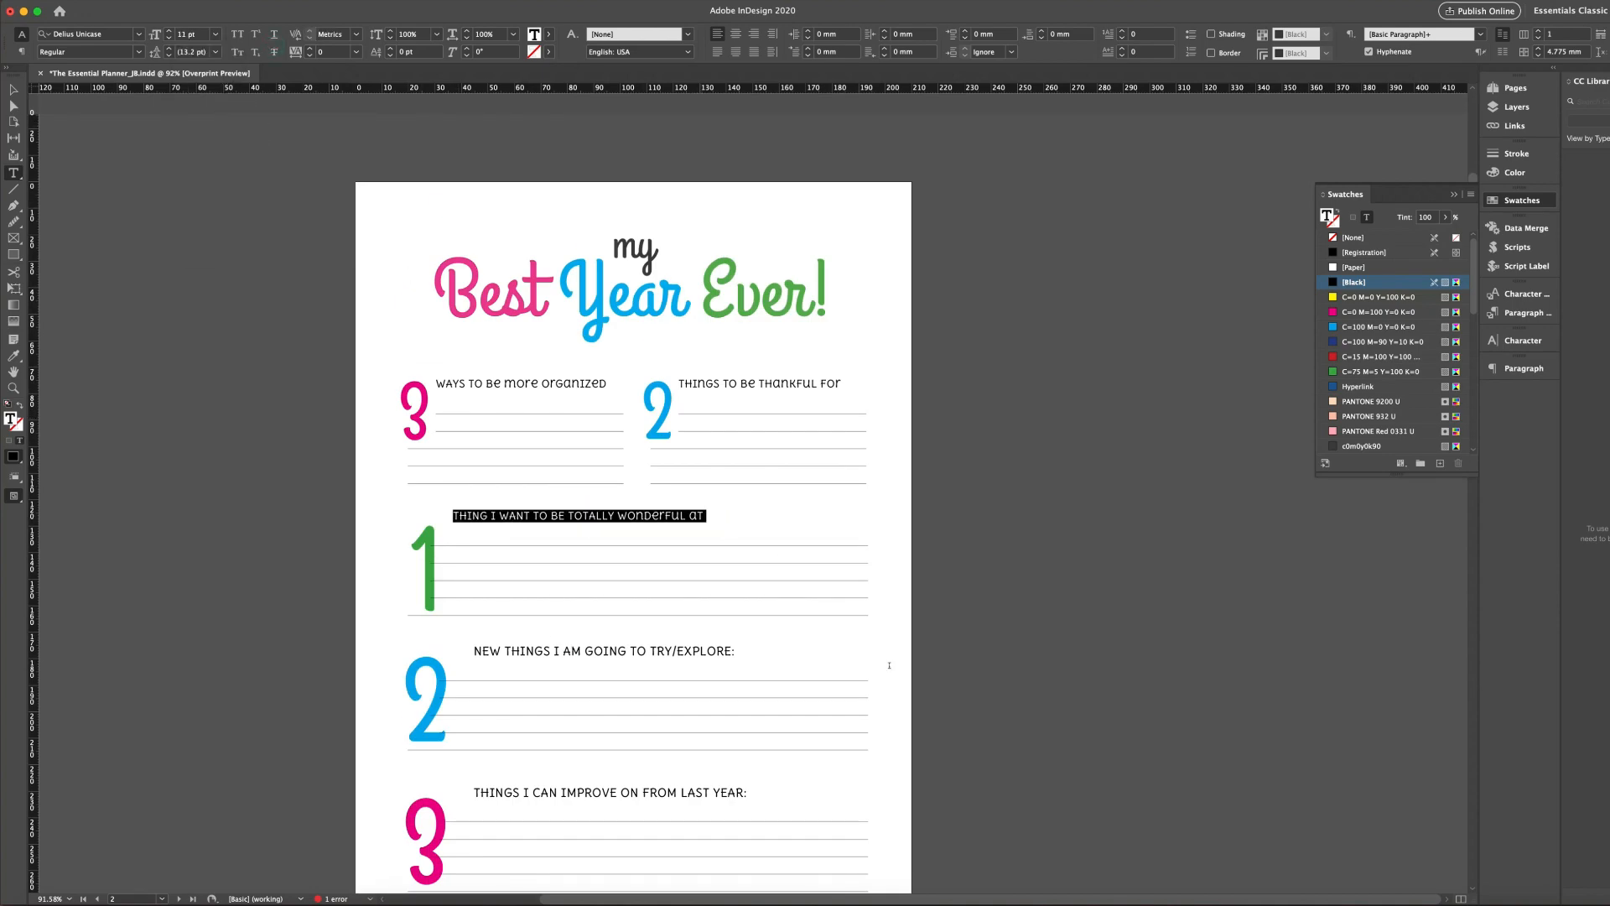
scroll(854, 809, "down", 2)
scroll(854, 808, "left", 2)
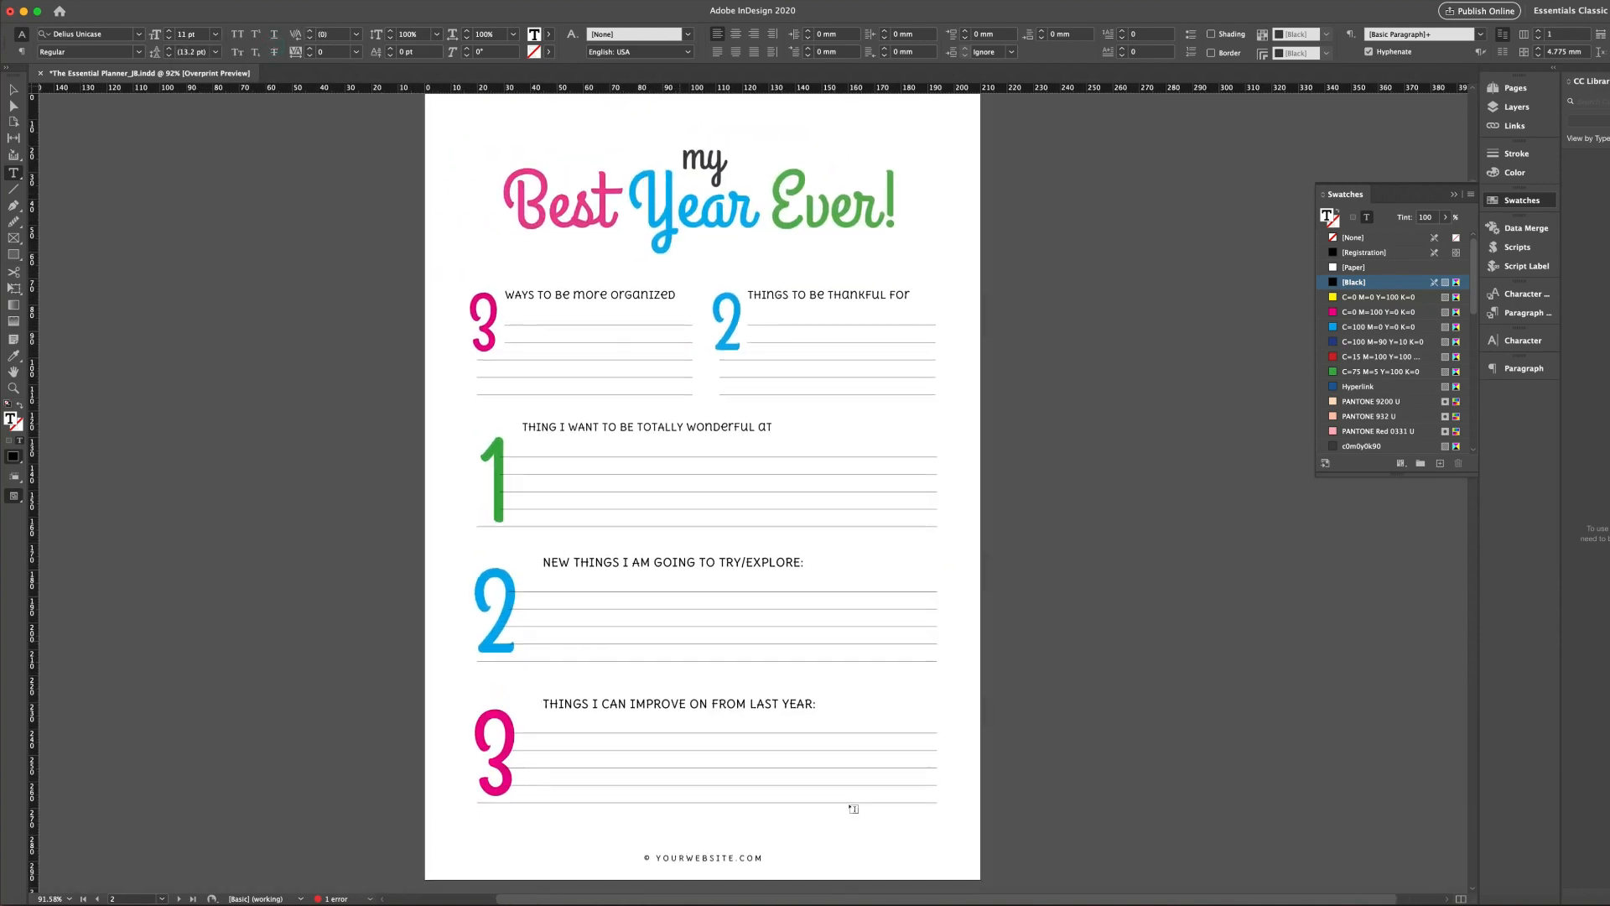
scroll(854, 809, "right", 2)
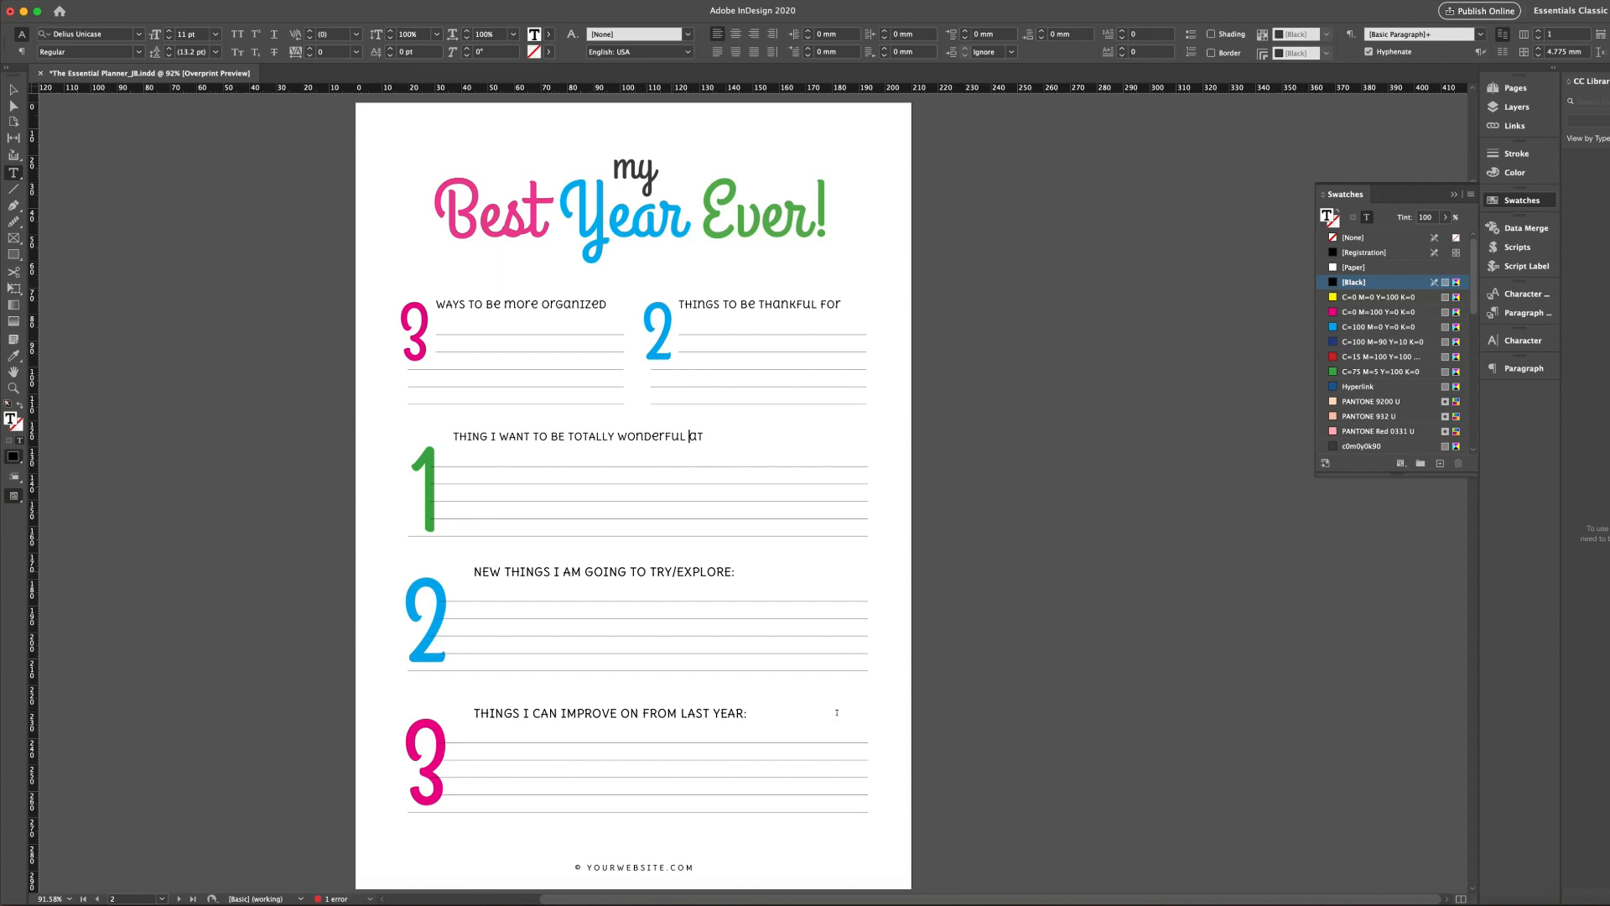
Reword the heading beside the large 2 to "New unique things I am going to try", removing "/Explore:"
left_click_drag(672, 573, 740, 579)
key("BackSpace")
left_click(505, 573)
type("unique")
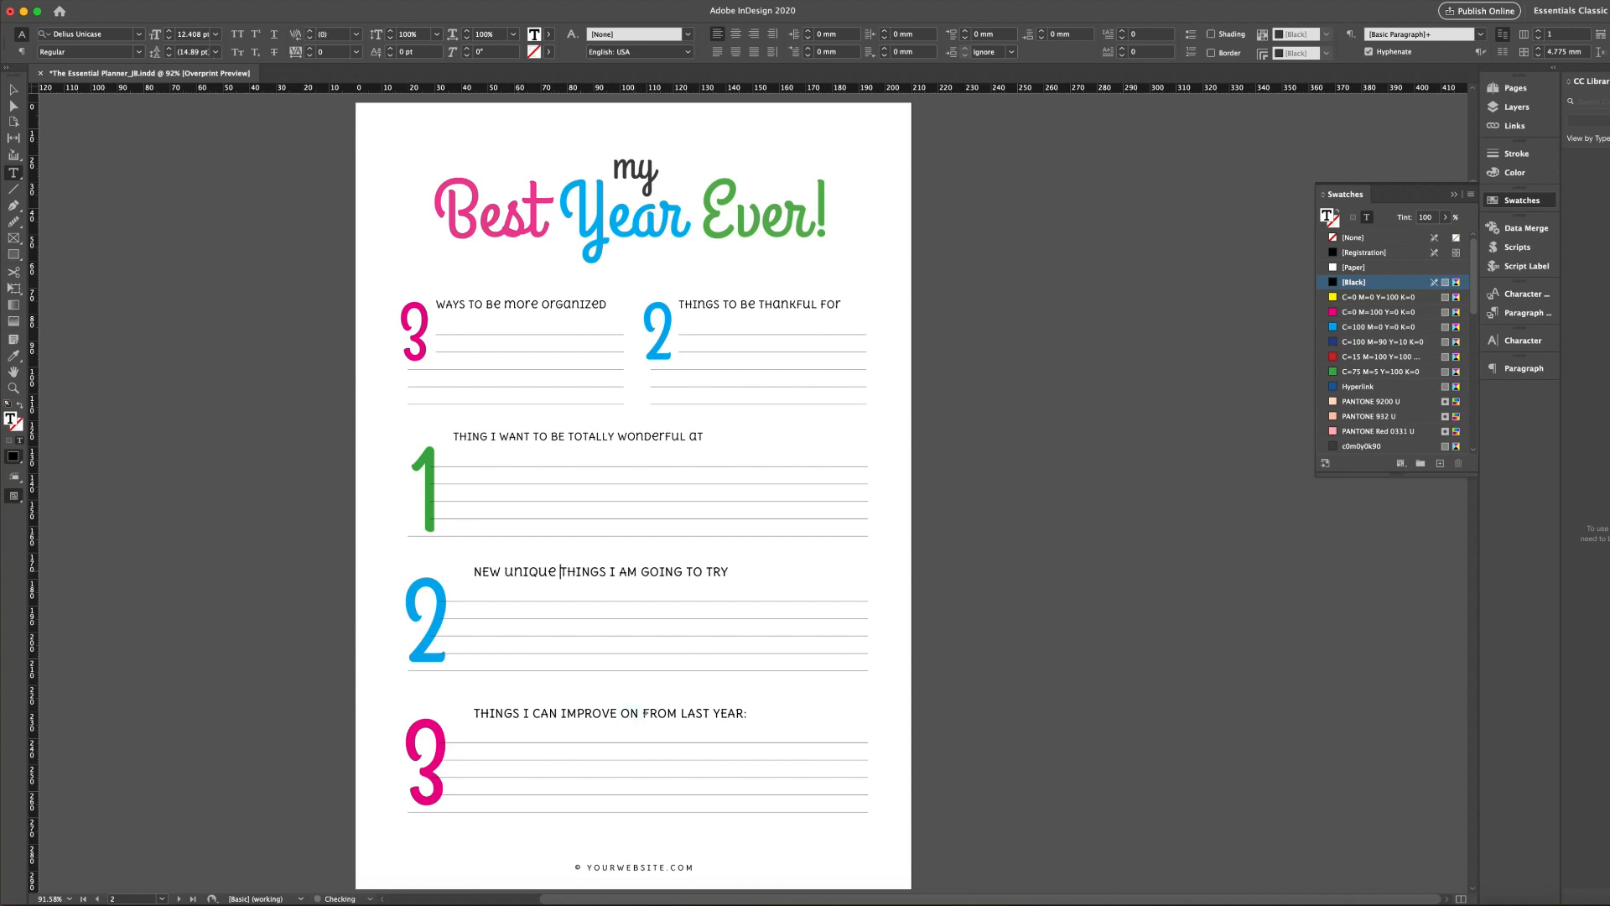
Save the document and export it as an Adobe PDF (Interactive) named The Essential Planner_JB, accepting the overset text warning
left_click(120, 2)
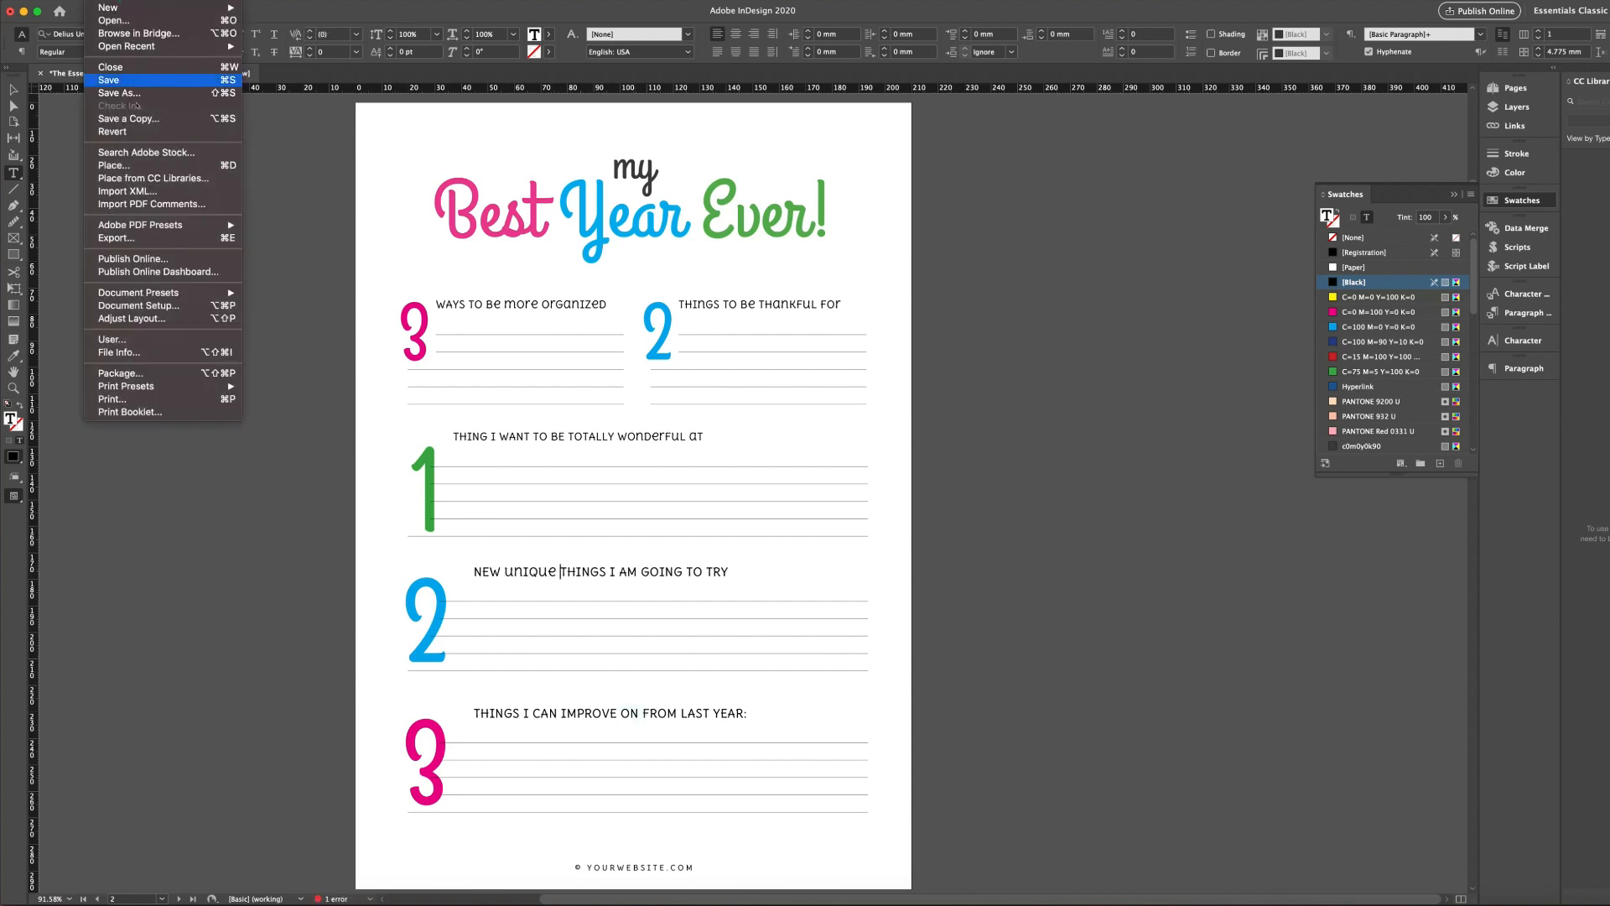
left_click(125, 75)
left_click(105, 2)
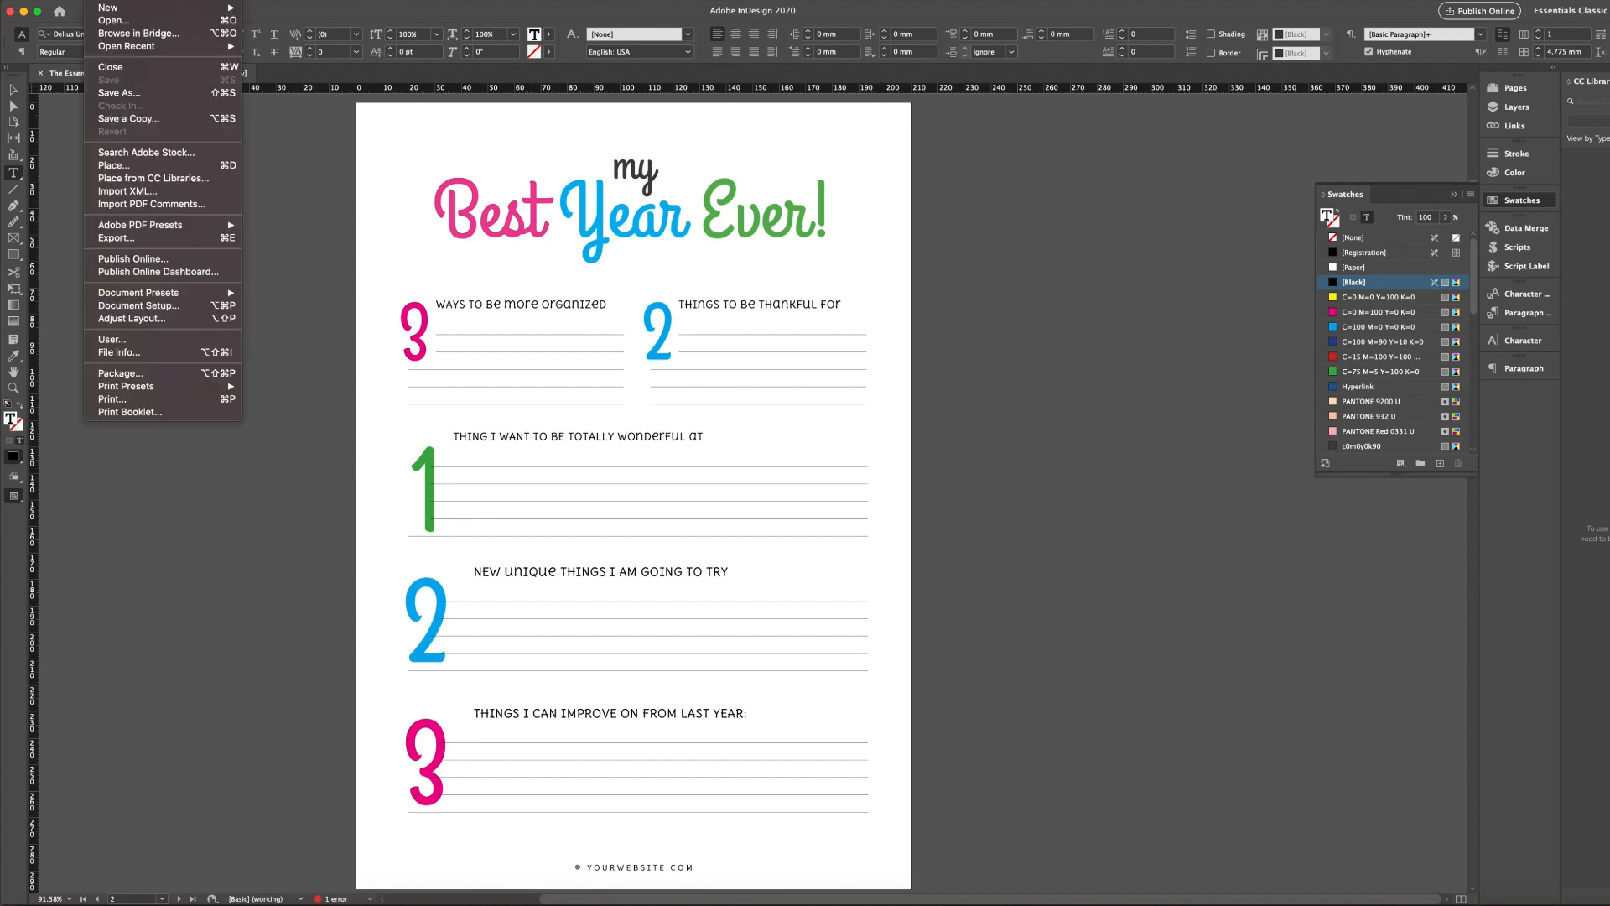
left_click(134, 237)
left_click(879, 531)
left_click(836, 519)
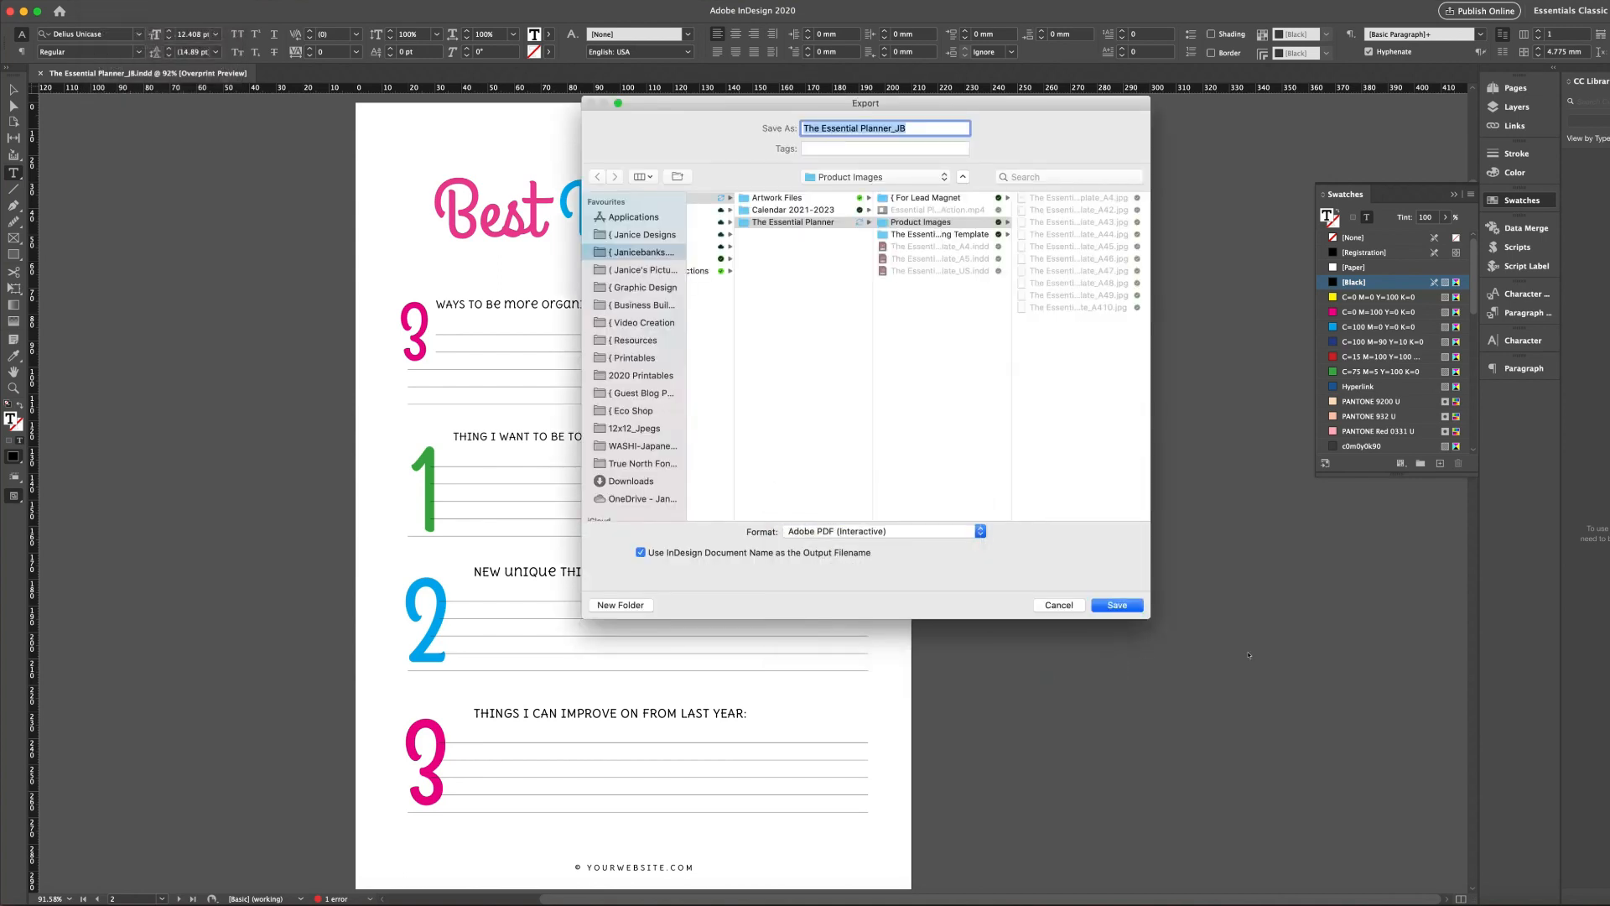
left_click(1117, 605)
left_click_drag(864, 290, 347, 348)
left_click(527, 712)
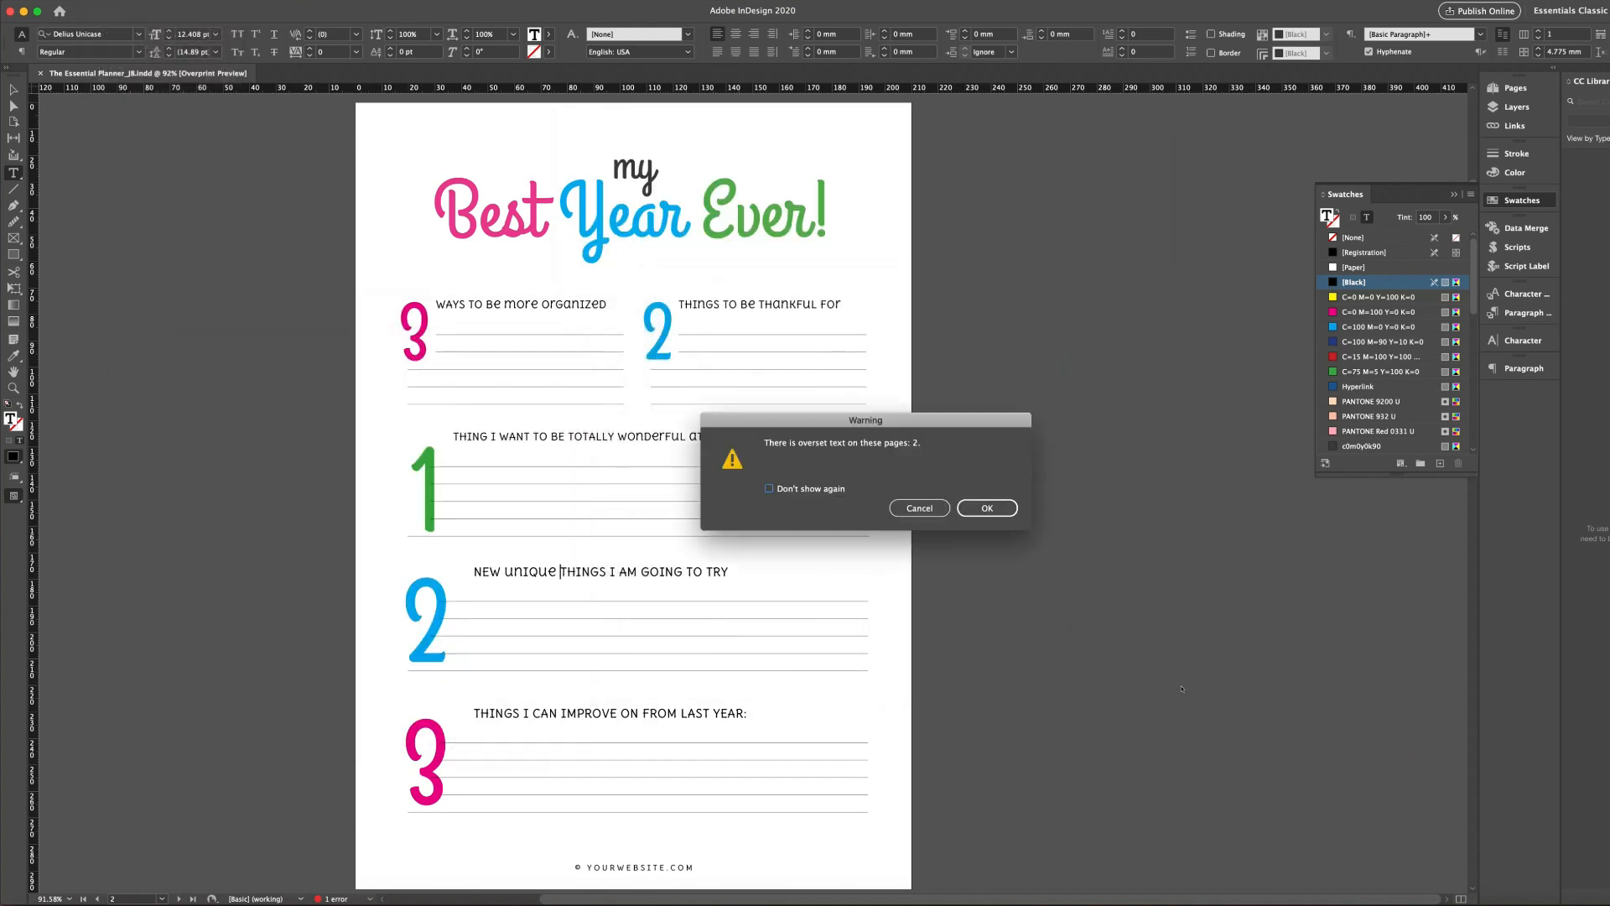
left_click(988, 508)
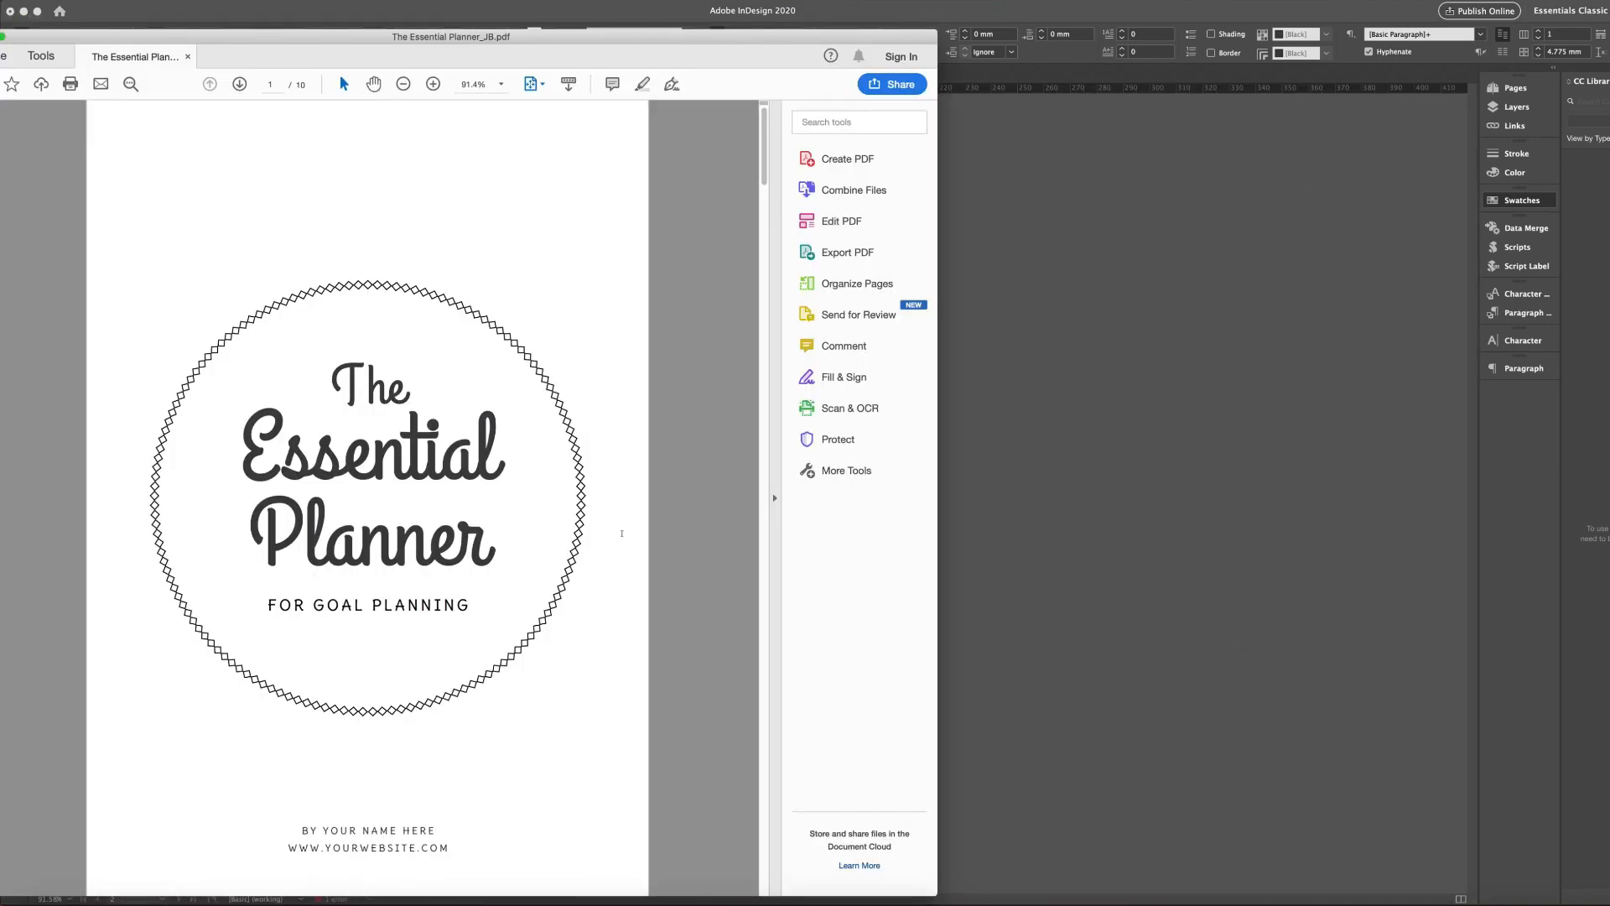
Review the exported PDF's pages from the cover through the planner and tracker pages to the closing thank-you page
scroll(622, 534, "down", 3)
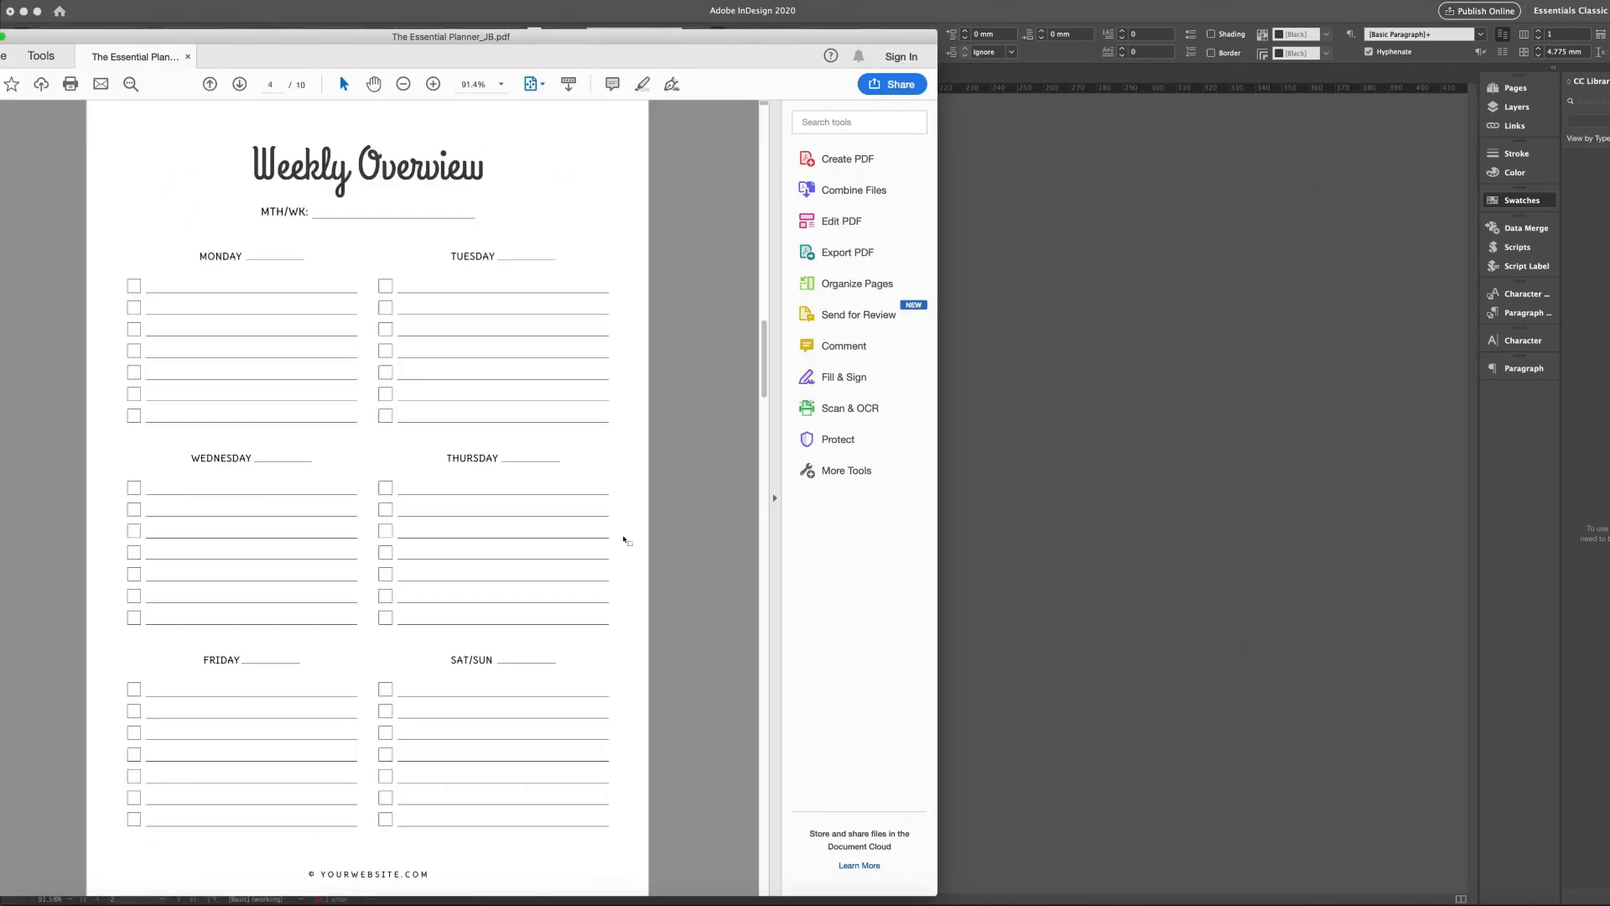
scroll(625, 540, "down", 2)
scroll(625, 540, "down", 2)
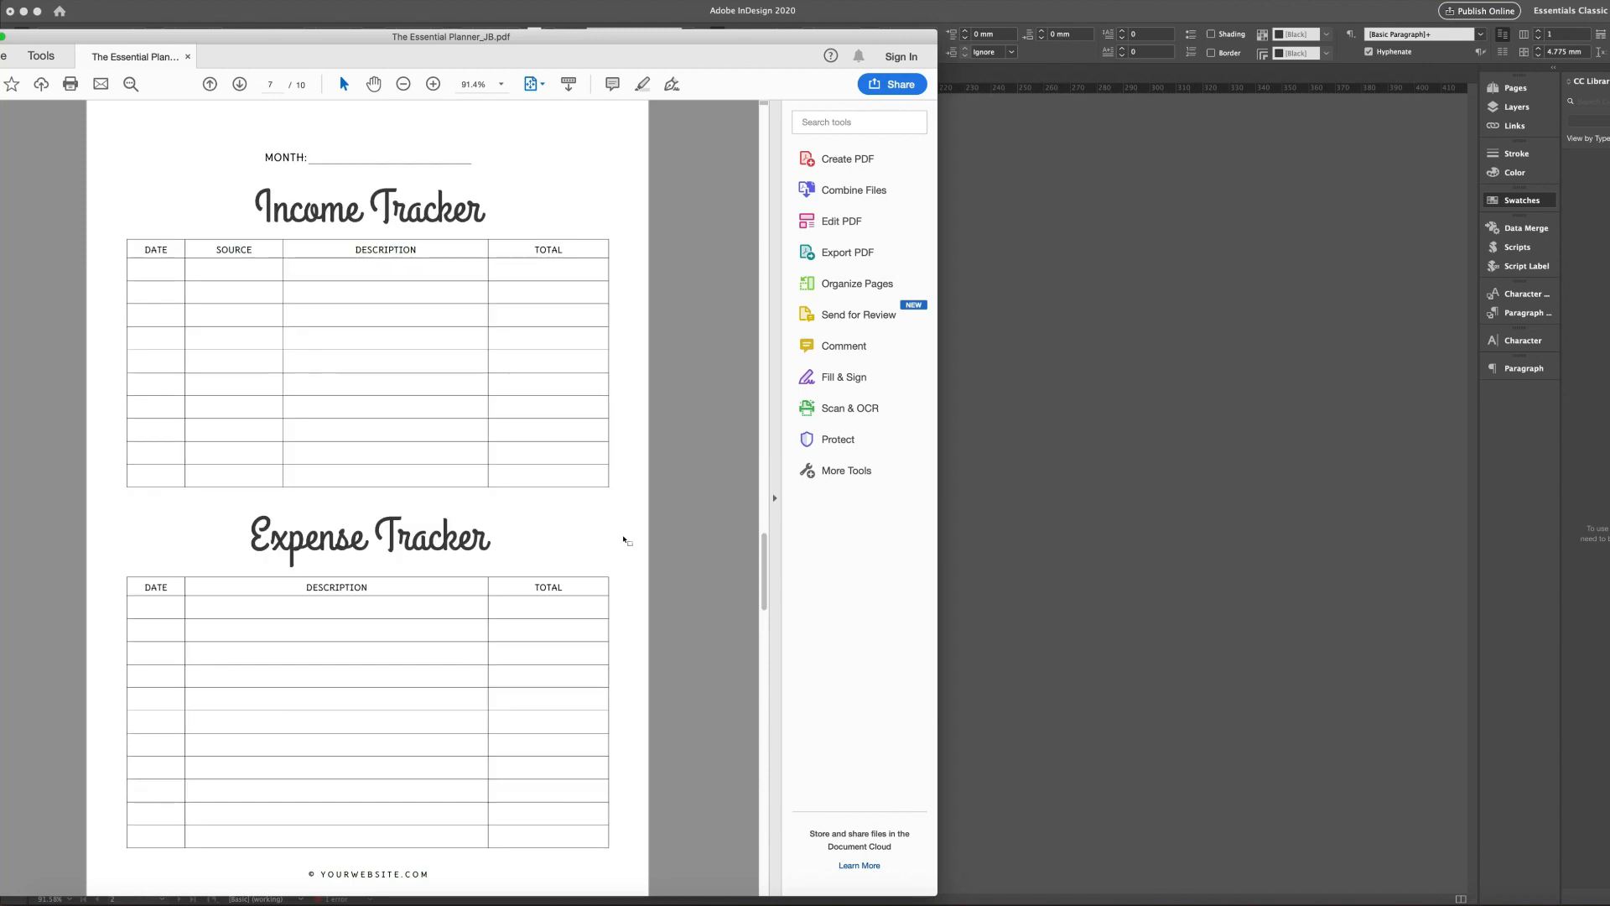
scroll(625, 540, "down", 2)
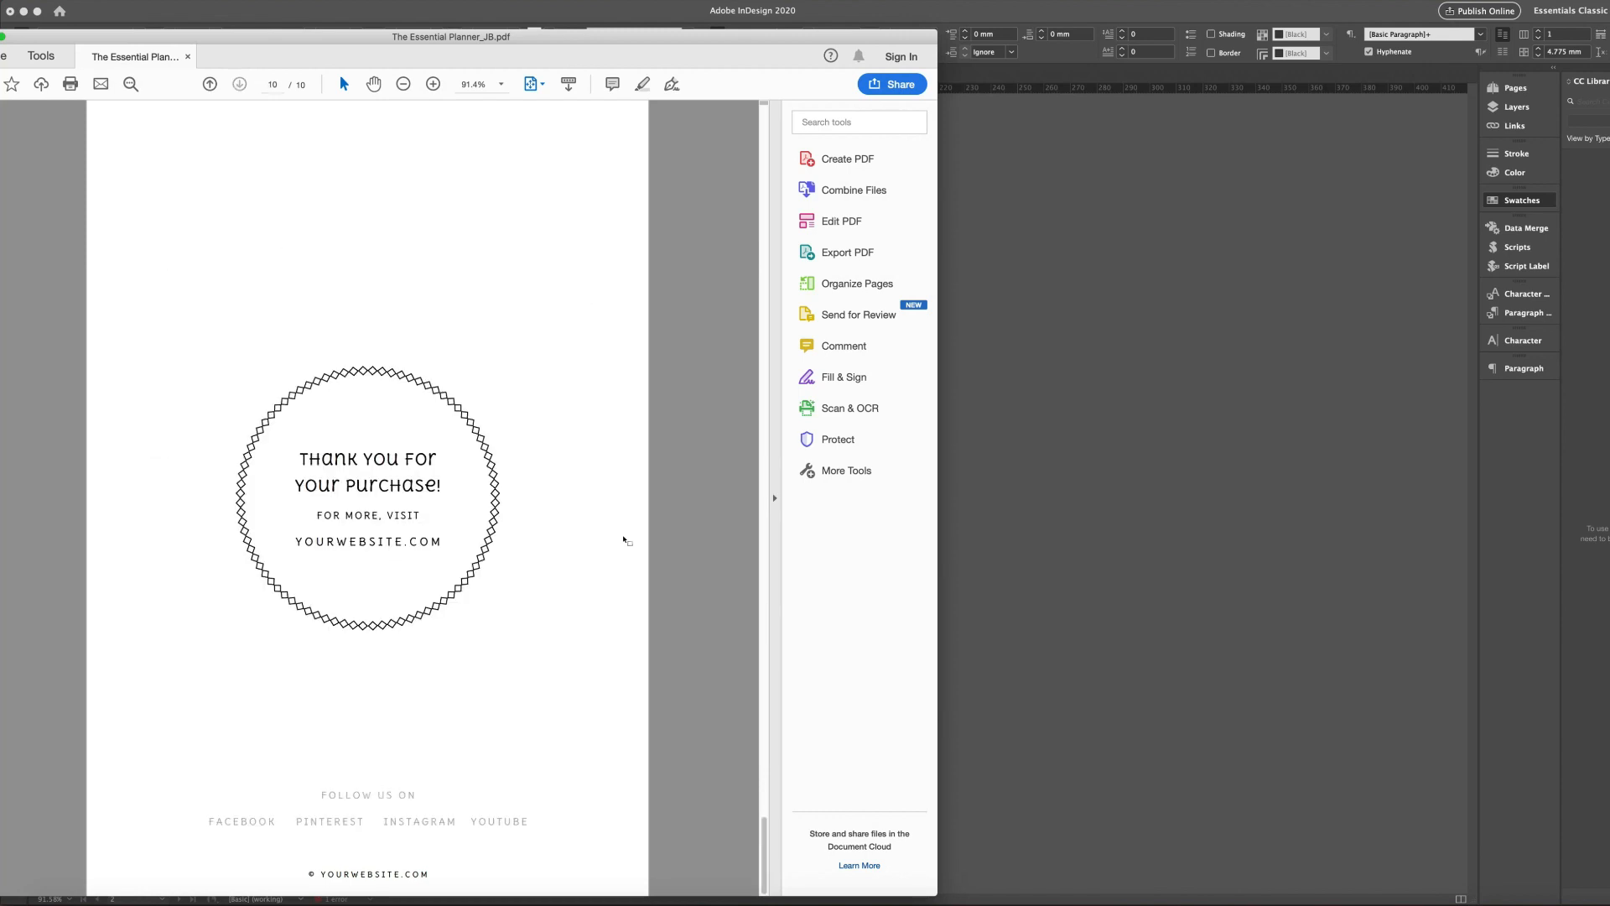